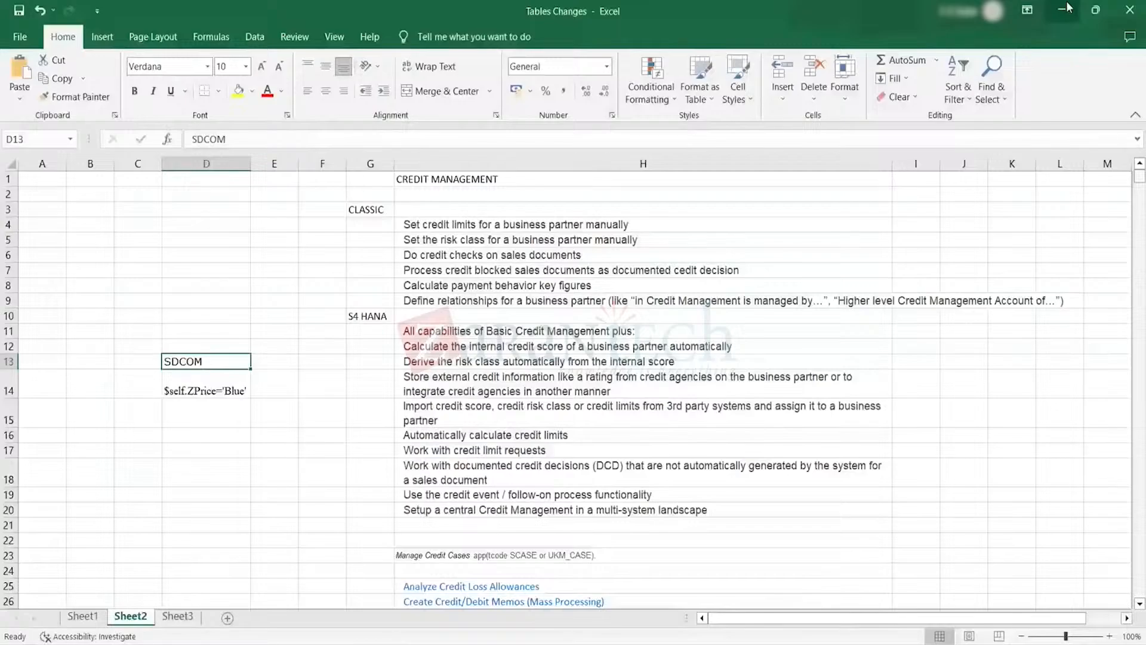
Enter PARENT CUSTOMER in cell I6 of the blank Book1 workbook and fit column I to the text
click(1063, 9)
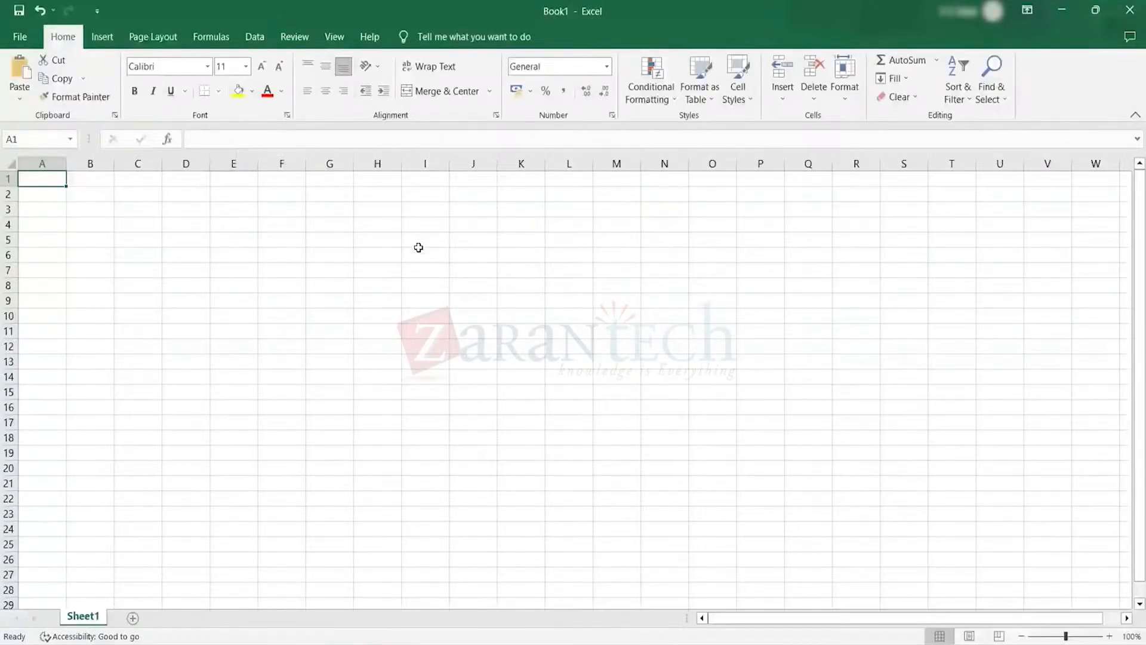
click(417, 249)
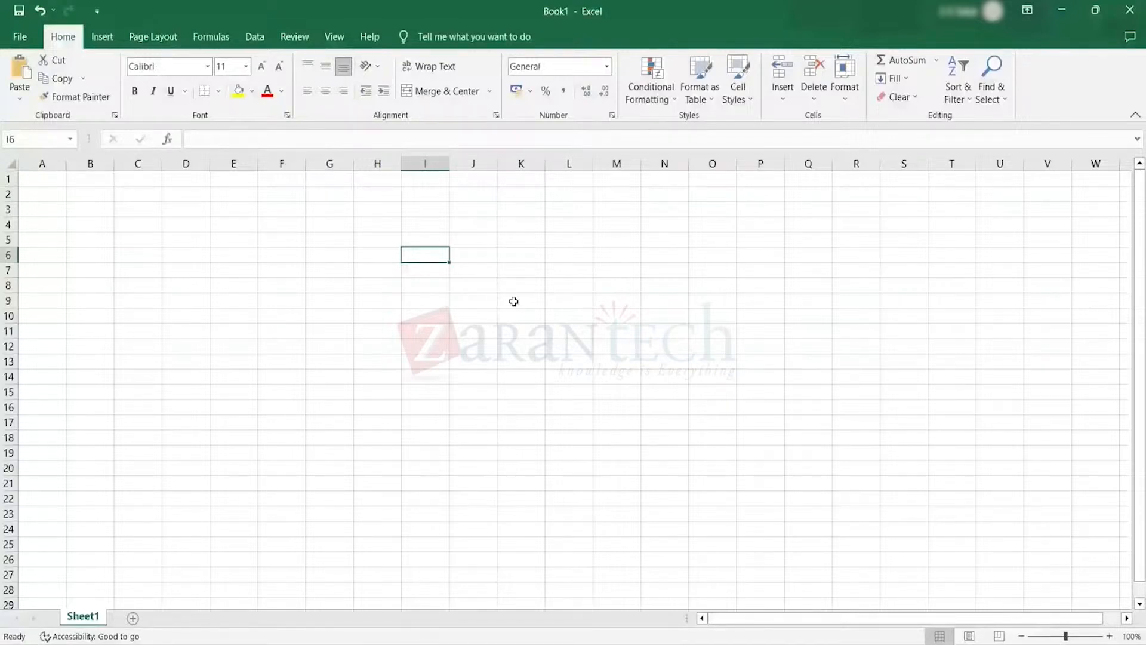
text(PARENT)
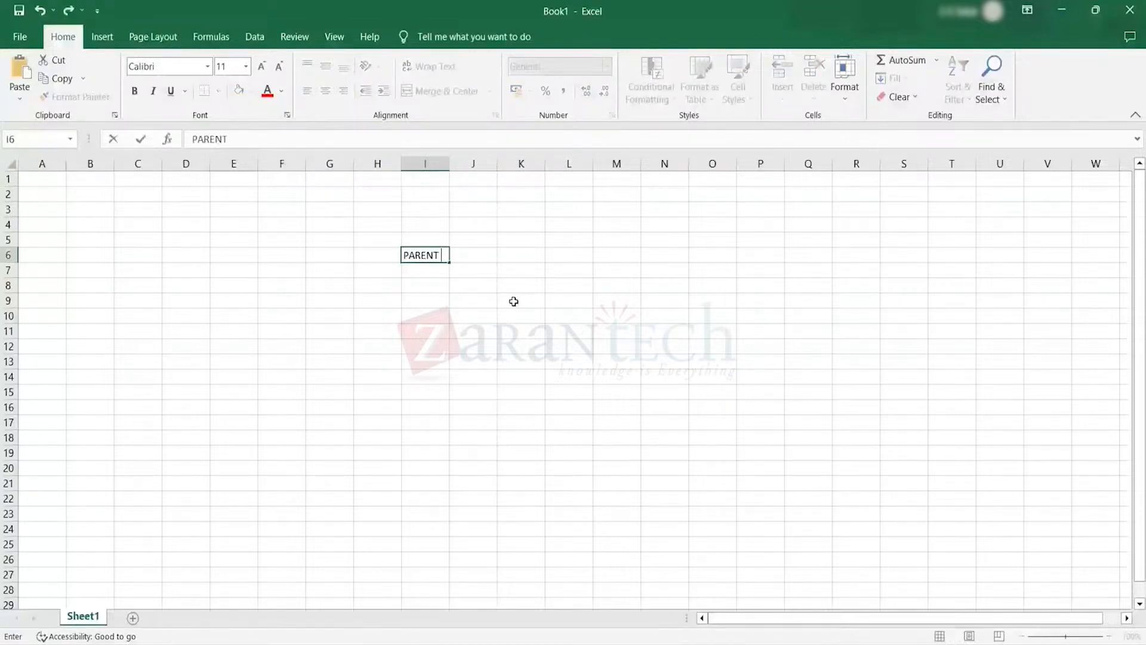
text( CUSTOMER)
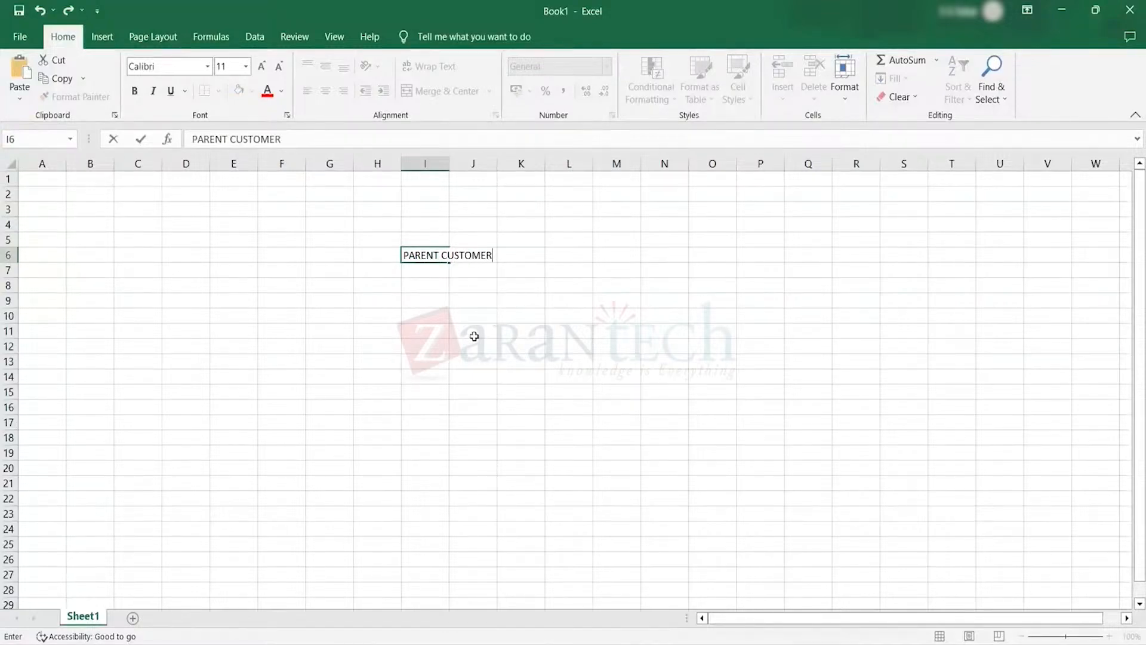
click(440, 346)
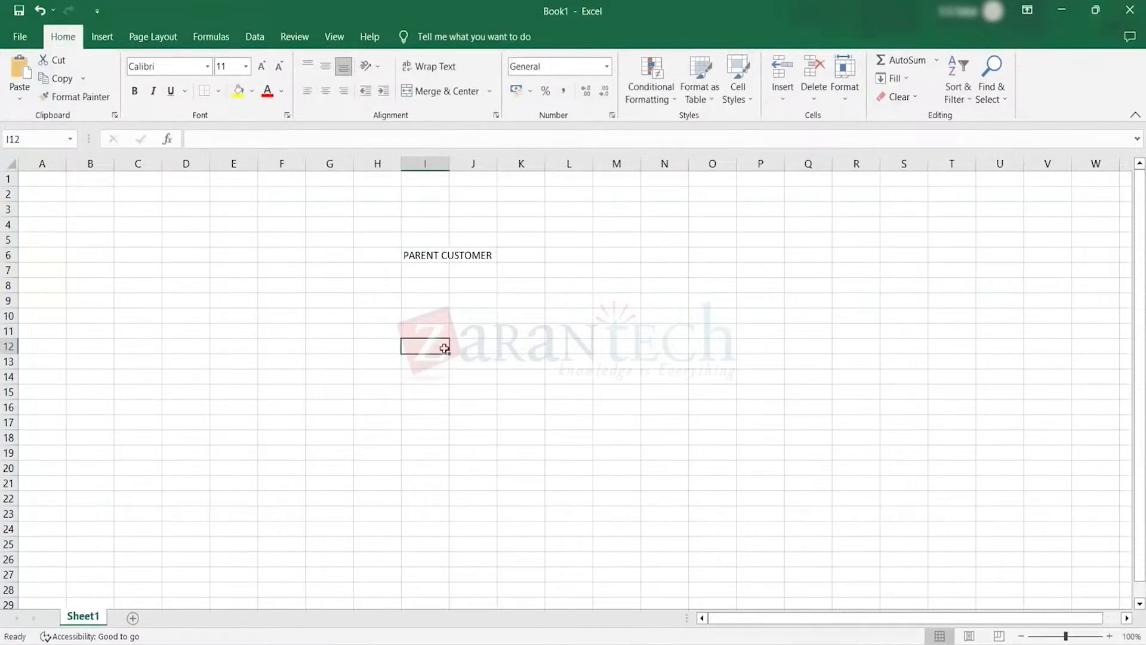
double_click(449, 164)
List the child customers CHILD 1, CHILD2 and CHILD 3 in cells J7 to J9 below the parent customer
click(528, 274)
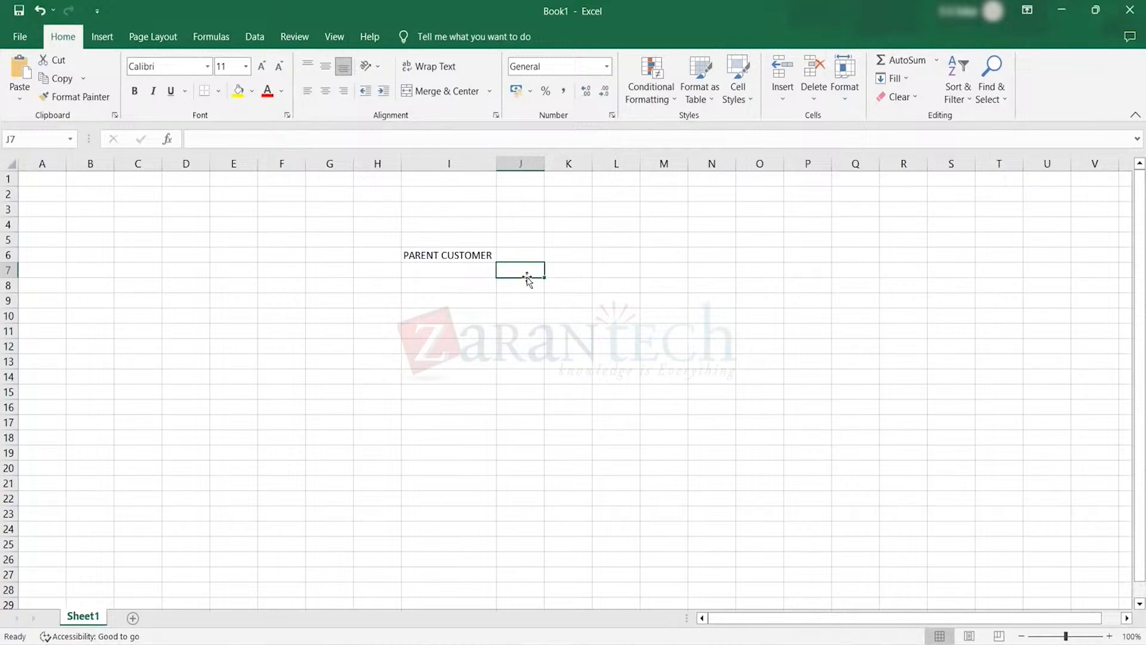
text(CHU)
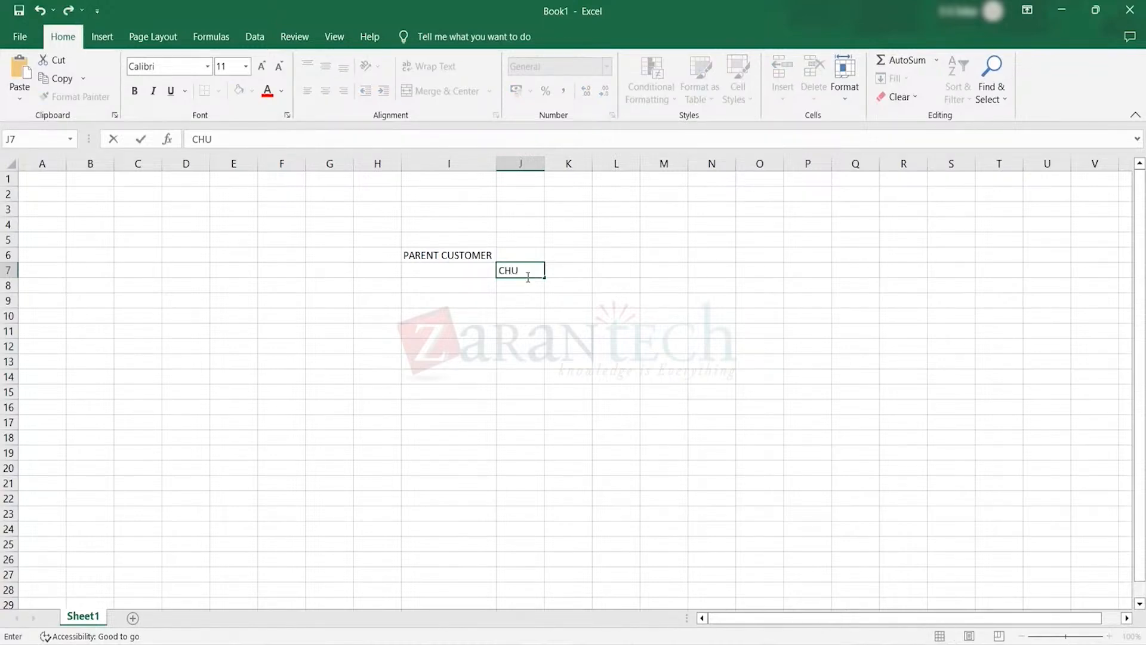
key(BackSpace)
text(ILD 1)
click(529, 285)
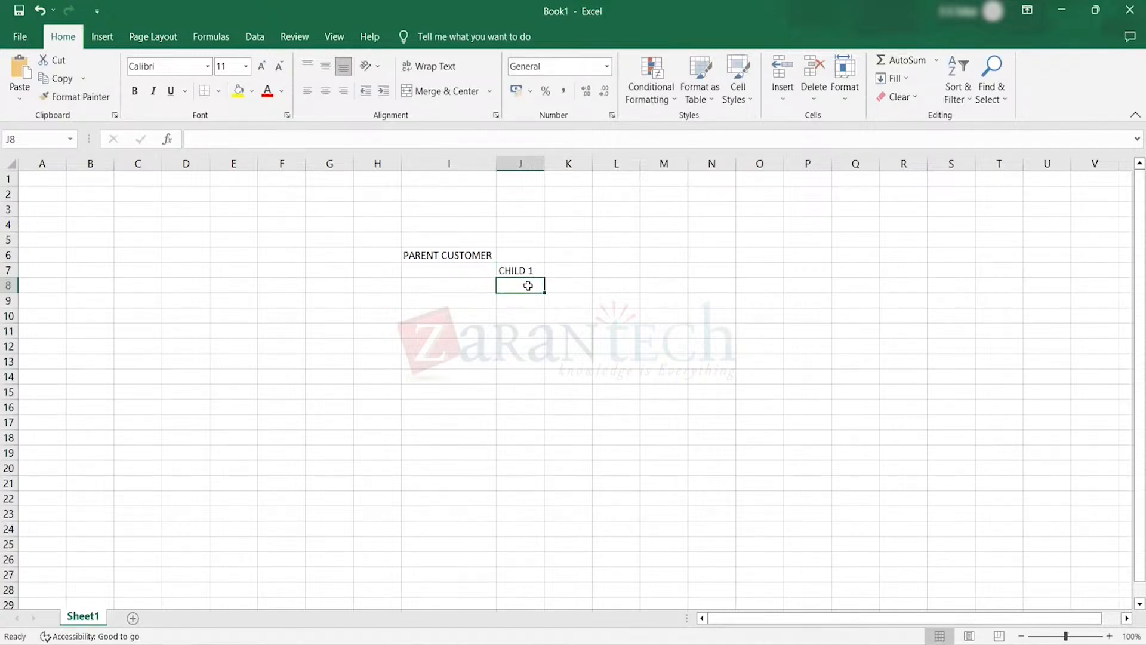
text(CHILD)
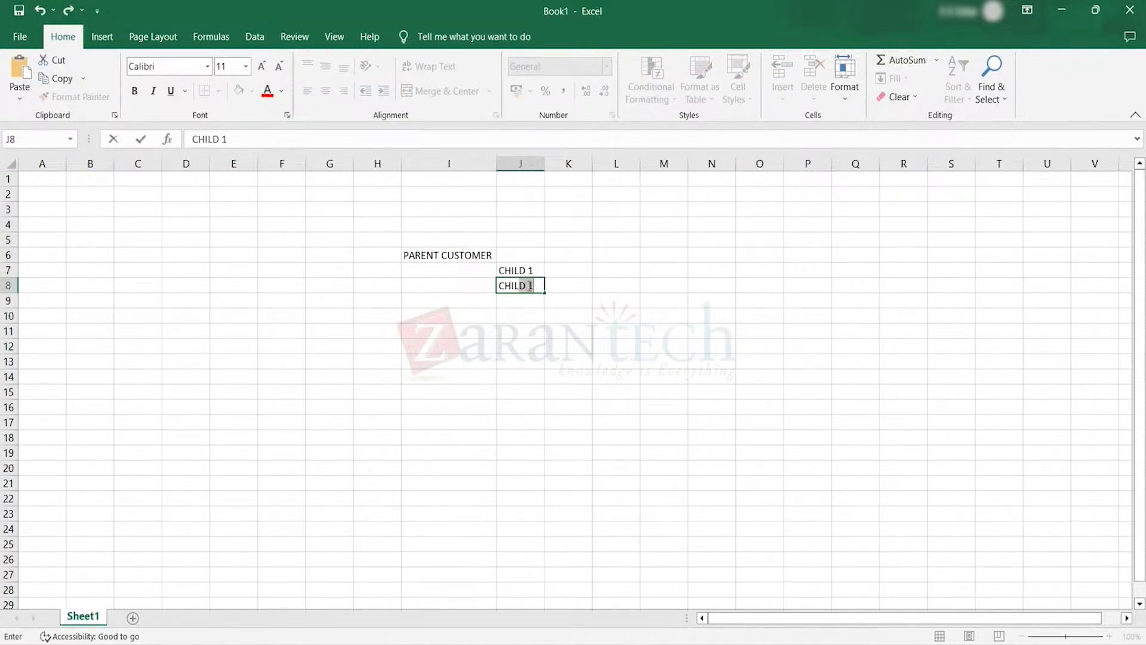
text(2)
key(Return)
text(CHILD 3)
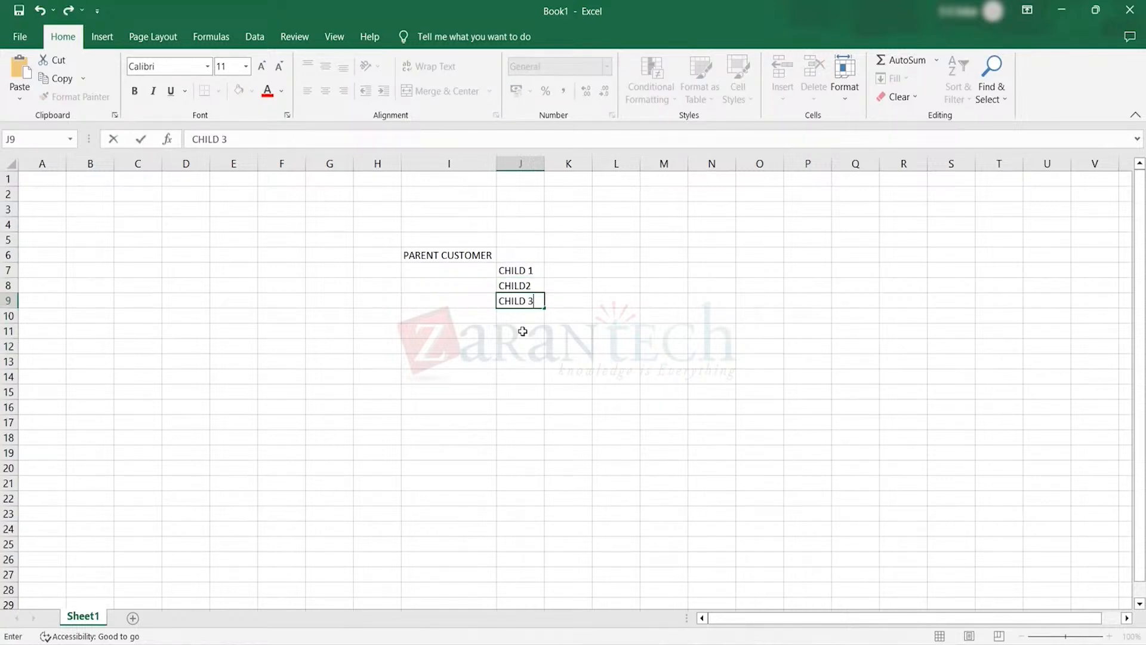
click(523, 332)
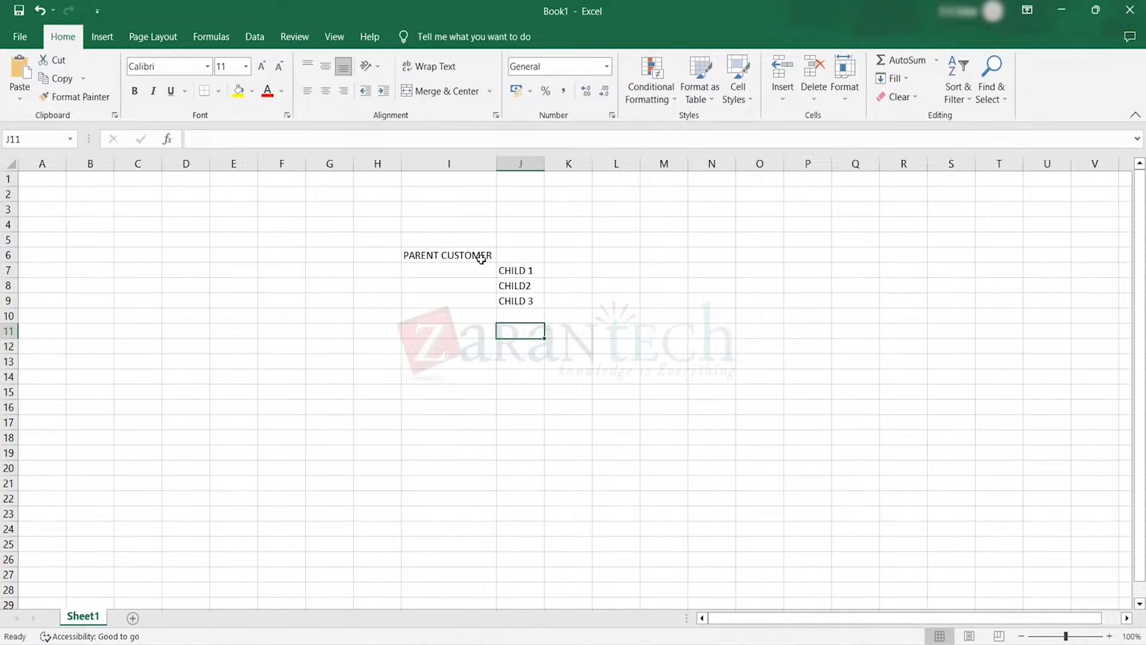
Enter 50000 in cell K6 as the parent customer's amount
click(572, 250)
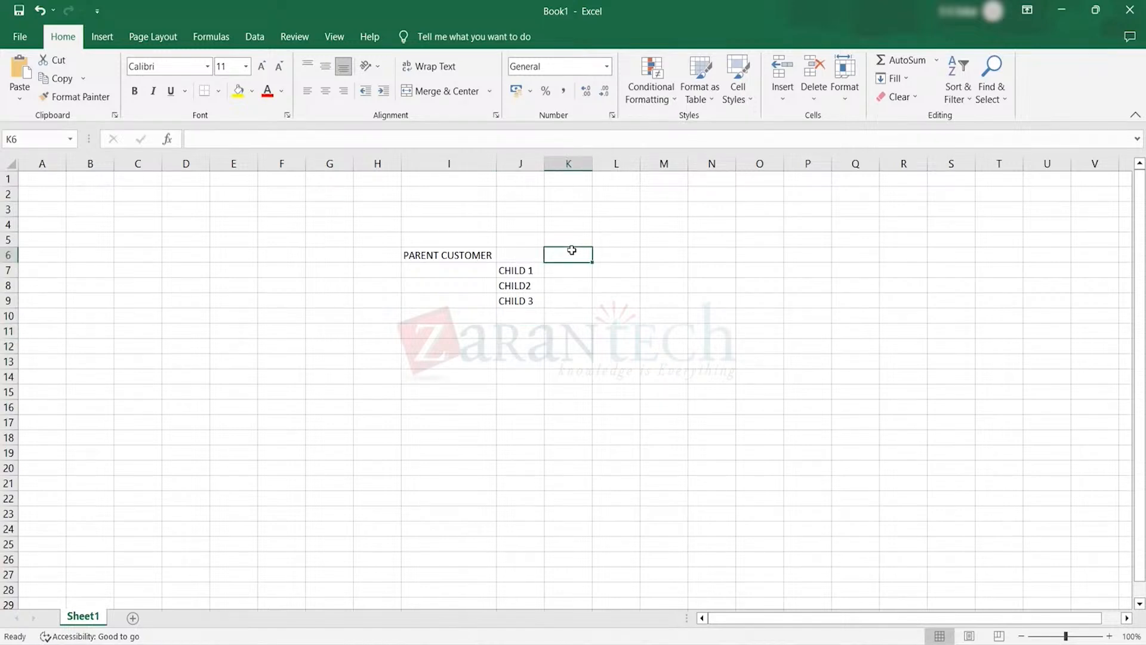
text(50000)
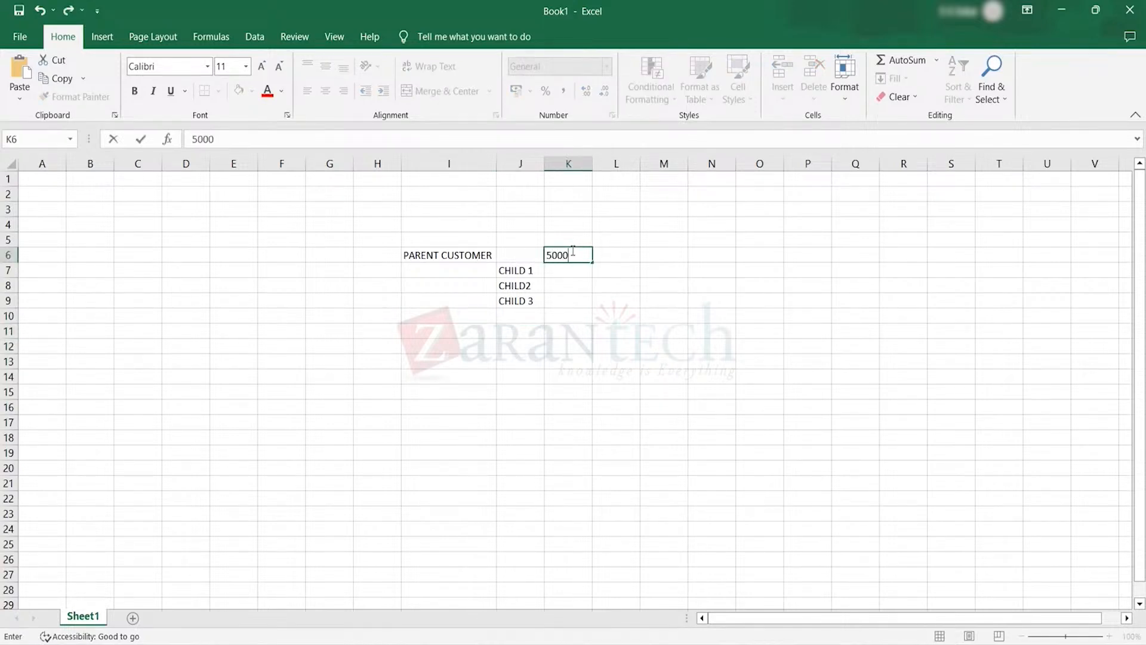
click(493, 349)
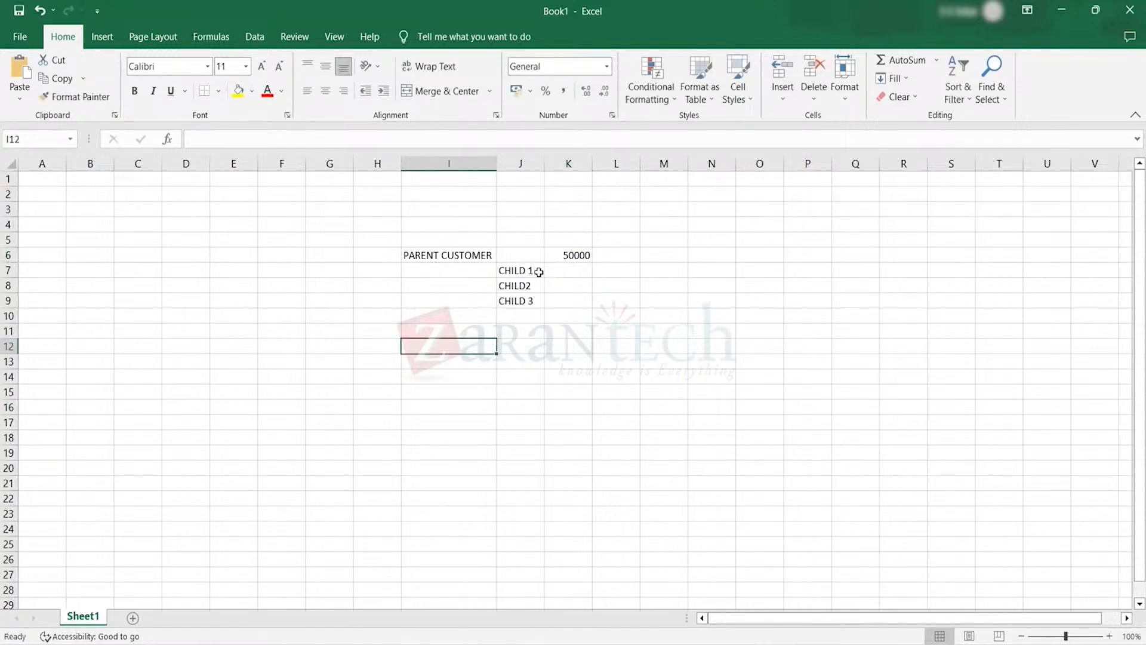
drag(531, 271, 525, 301)
click(573, 256)
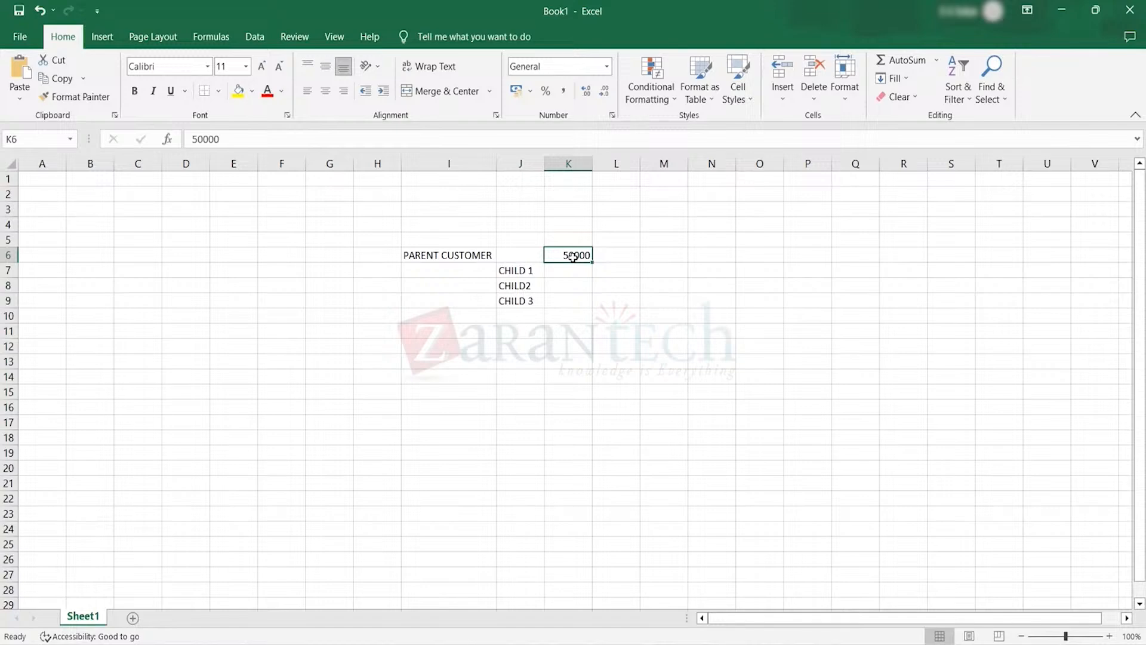
Enter 20000 in cell L7 for the first child customer and fill it down to L9
click(611, 271)
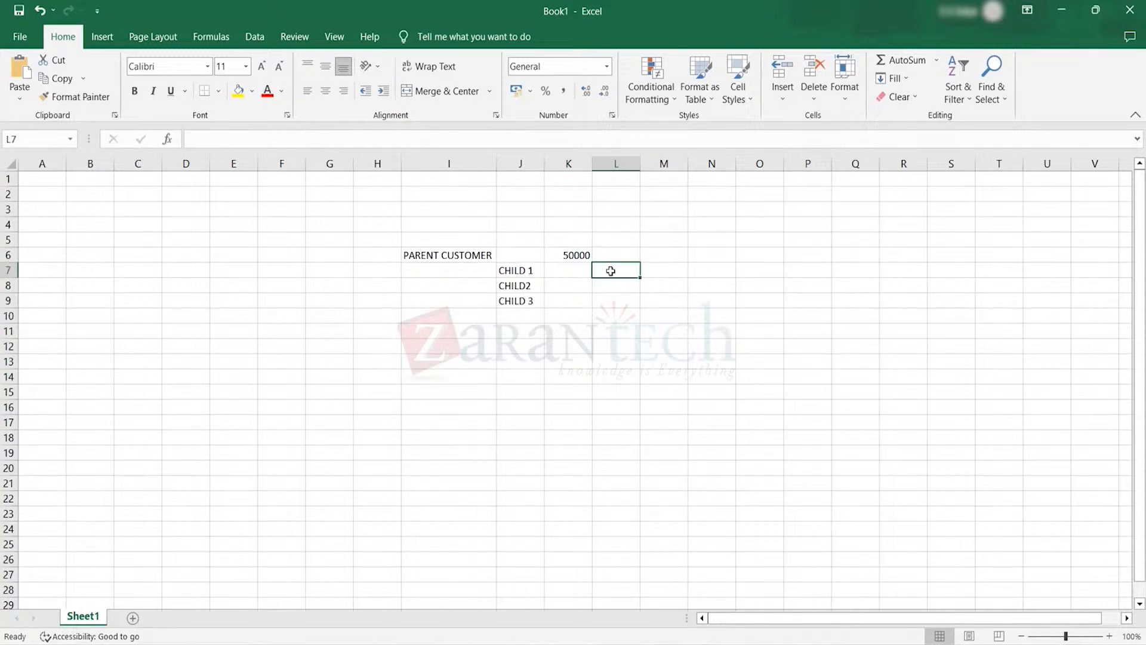
text(20000)
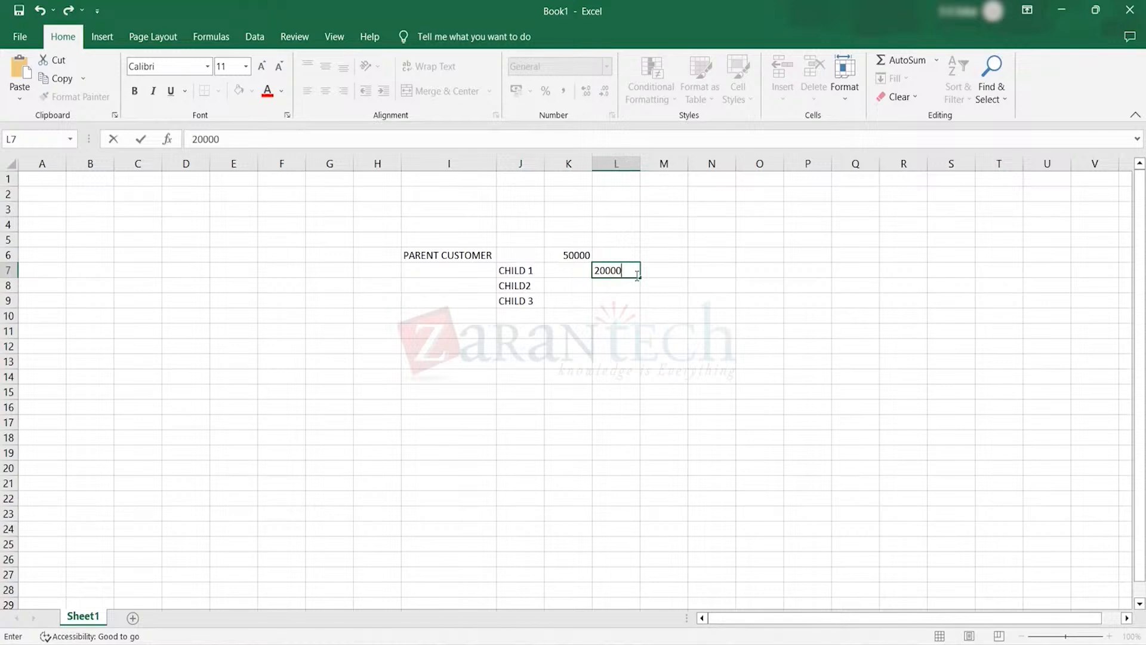
click(635, 285)
click(629, 270)
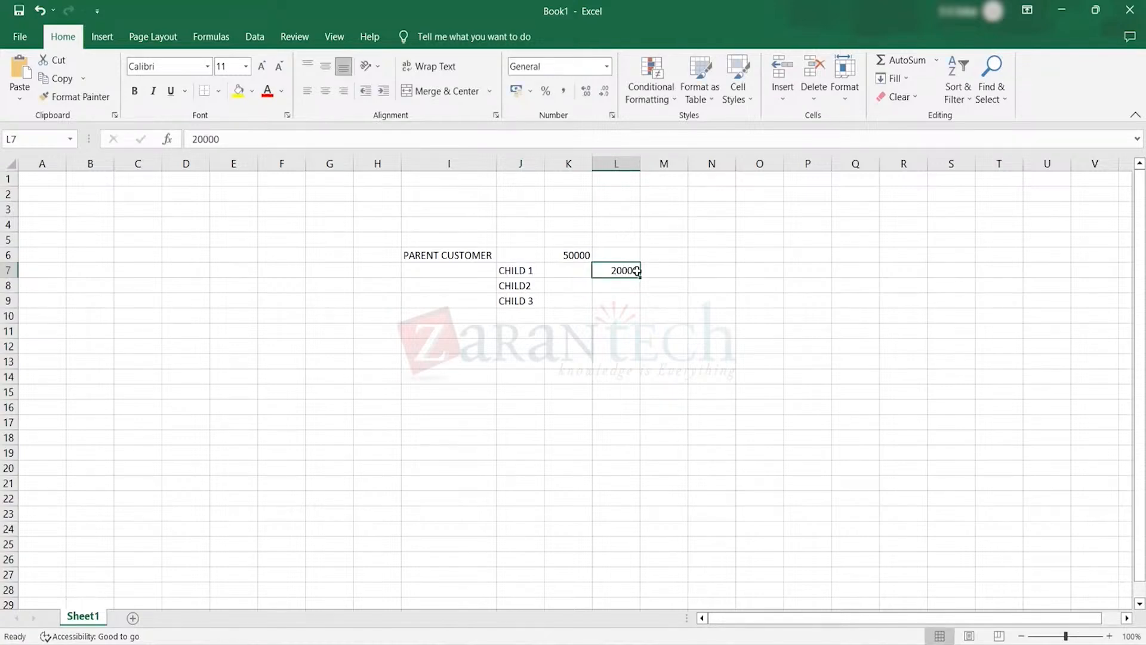
drag(641, 277, 641, 307)
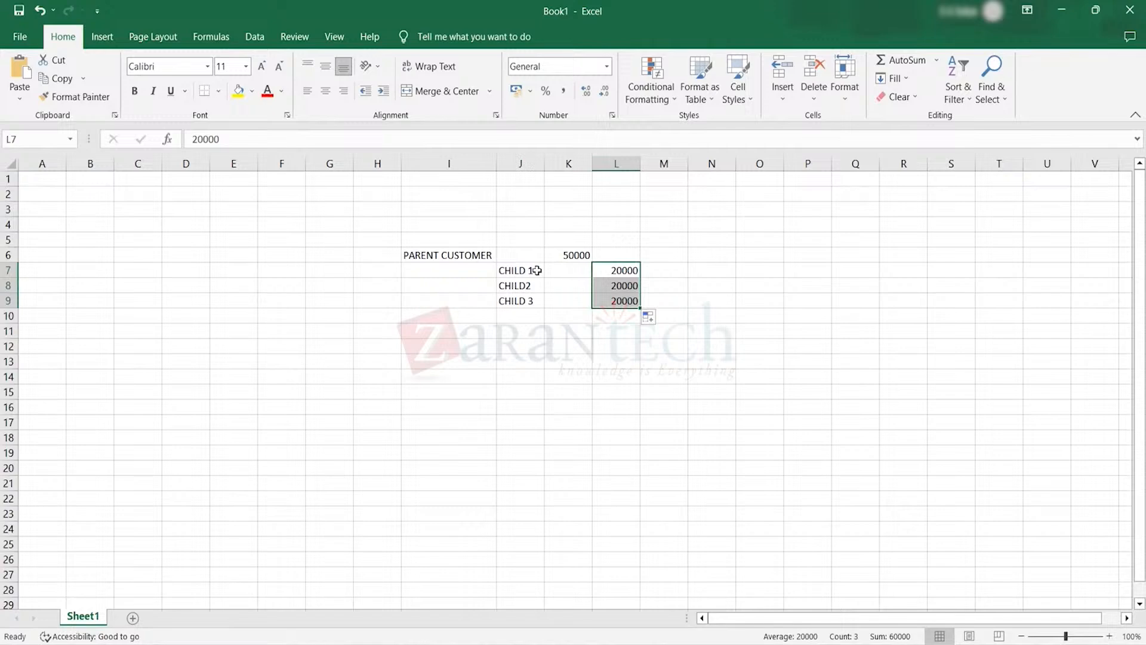
click(562, 256)
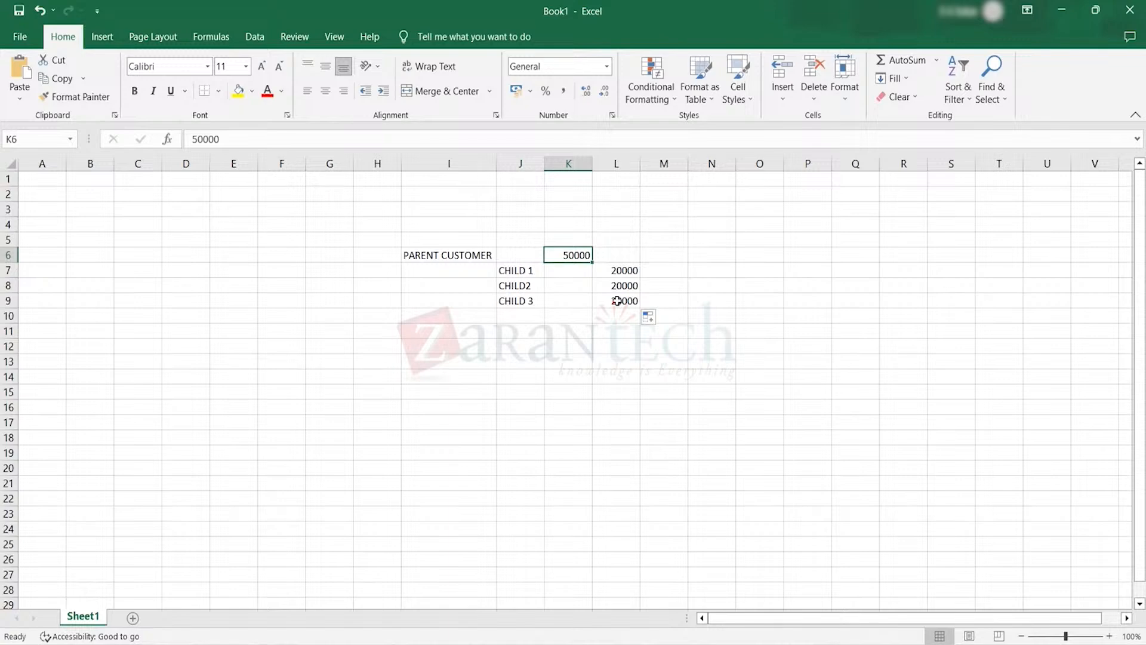
click(620, 277)
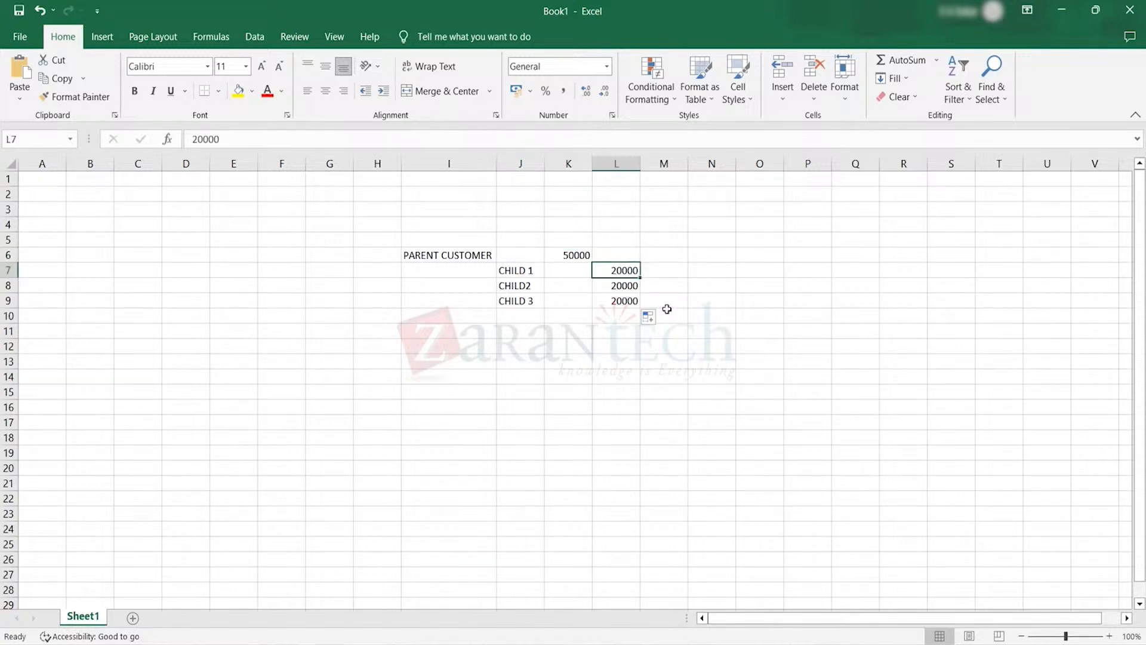
click(682, 379)
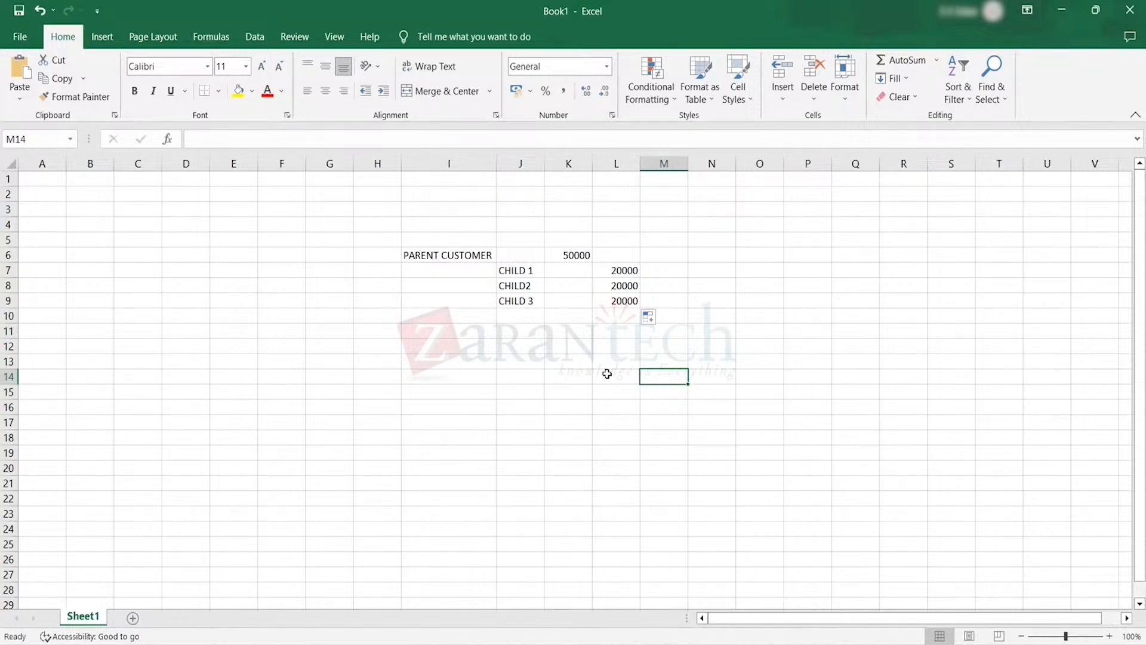
click(565, 296)
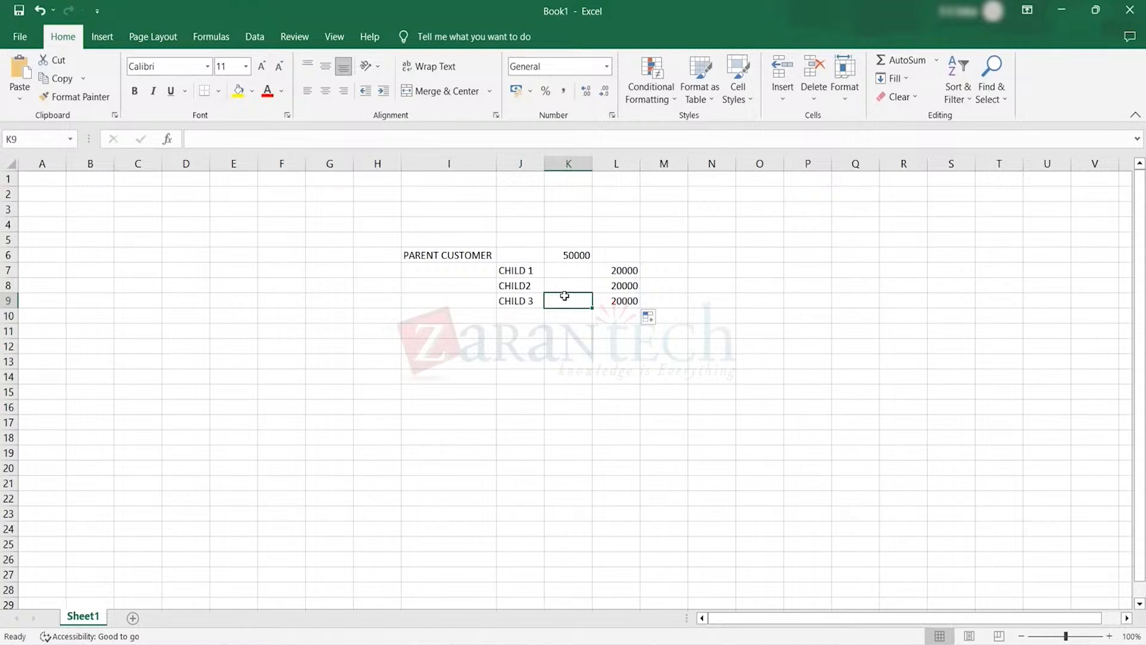
click(584, 336)
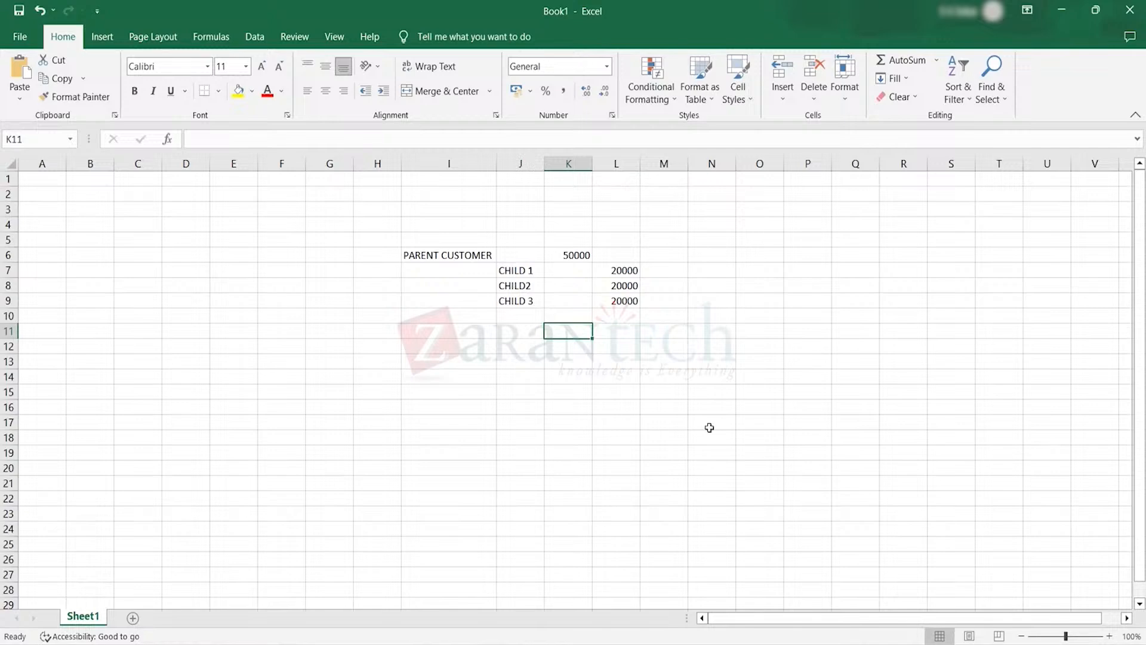
Switch from the workbook to the SAP Easy Access window
click(797, 643)
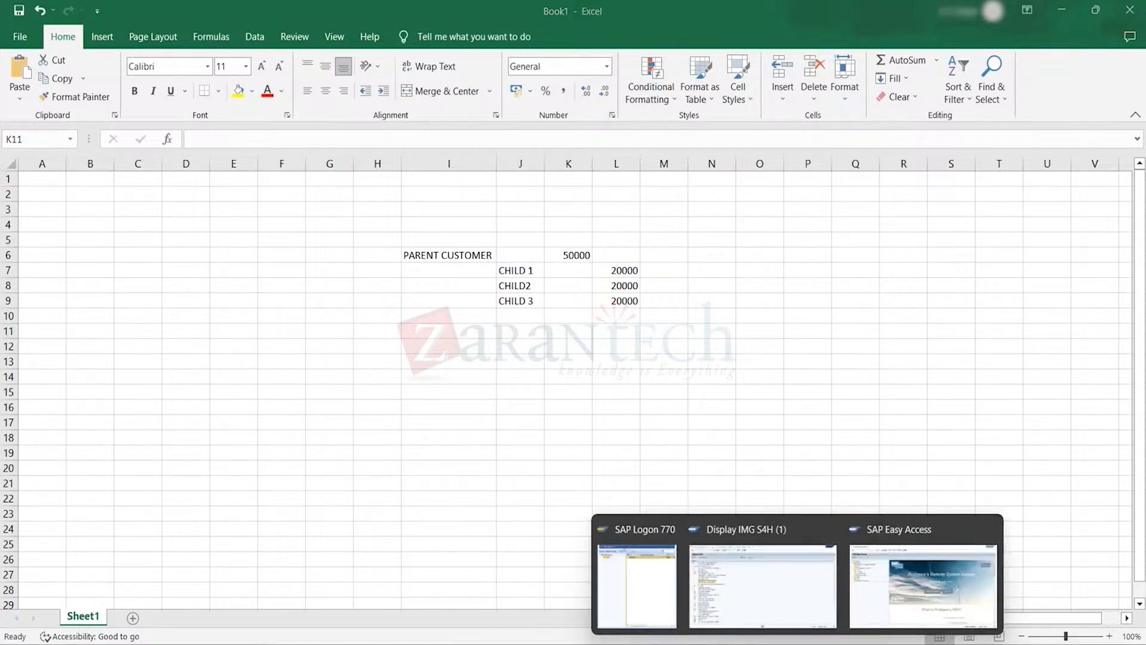
click(905, 586)
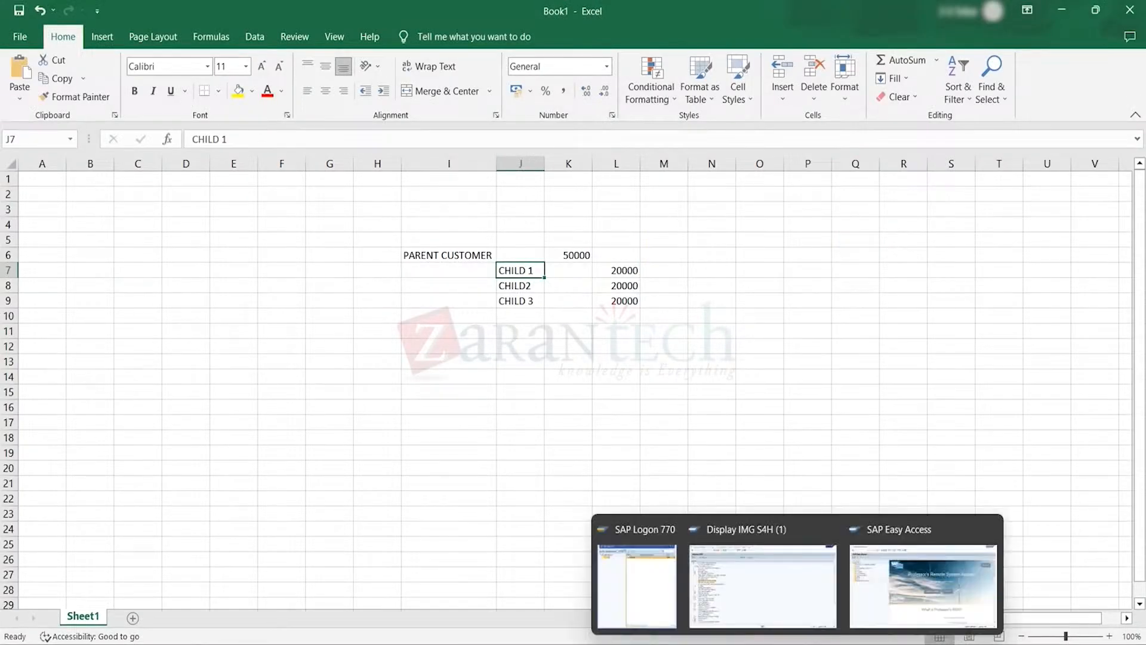
click(797, 643)
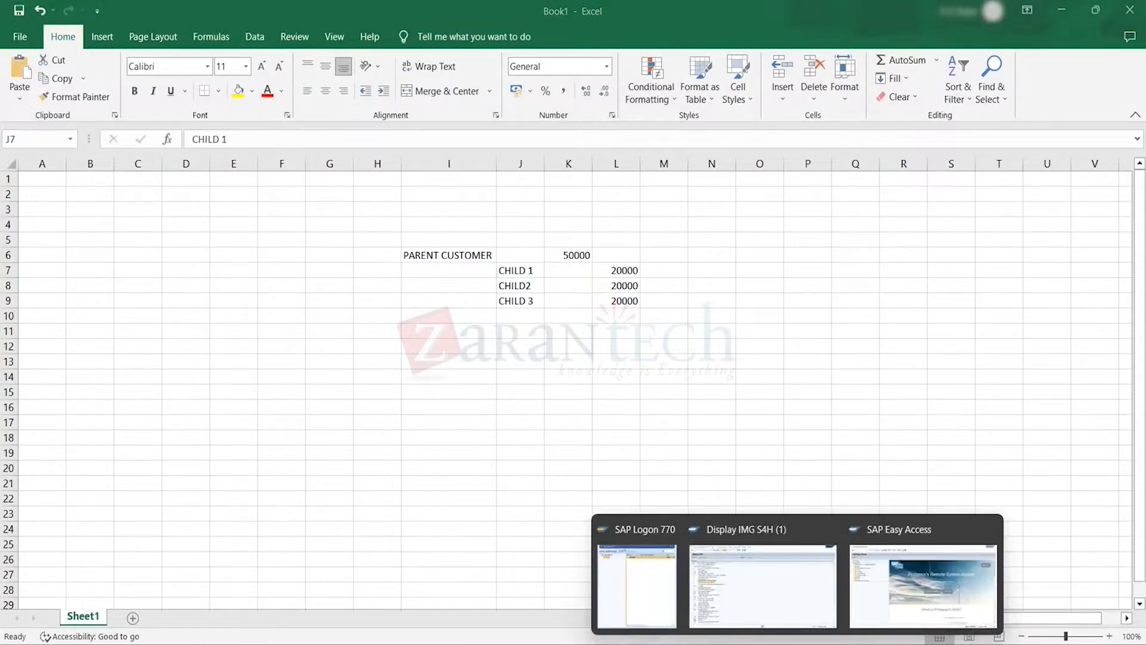
click(771, 598)
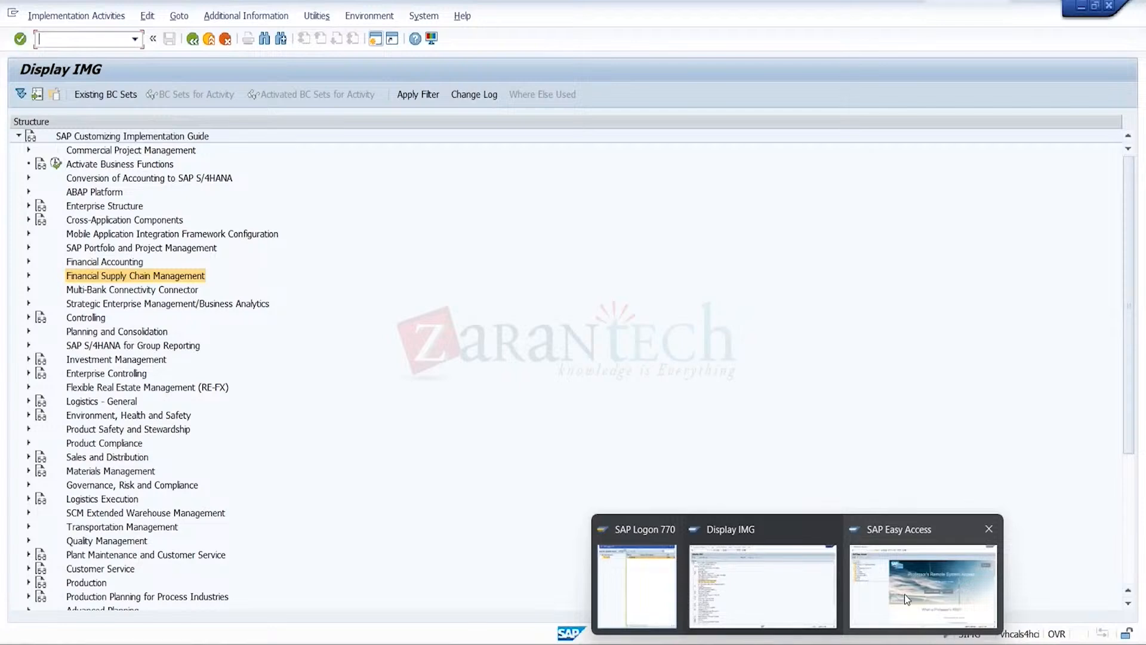
click(906, 598)
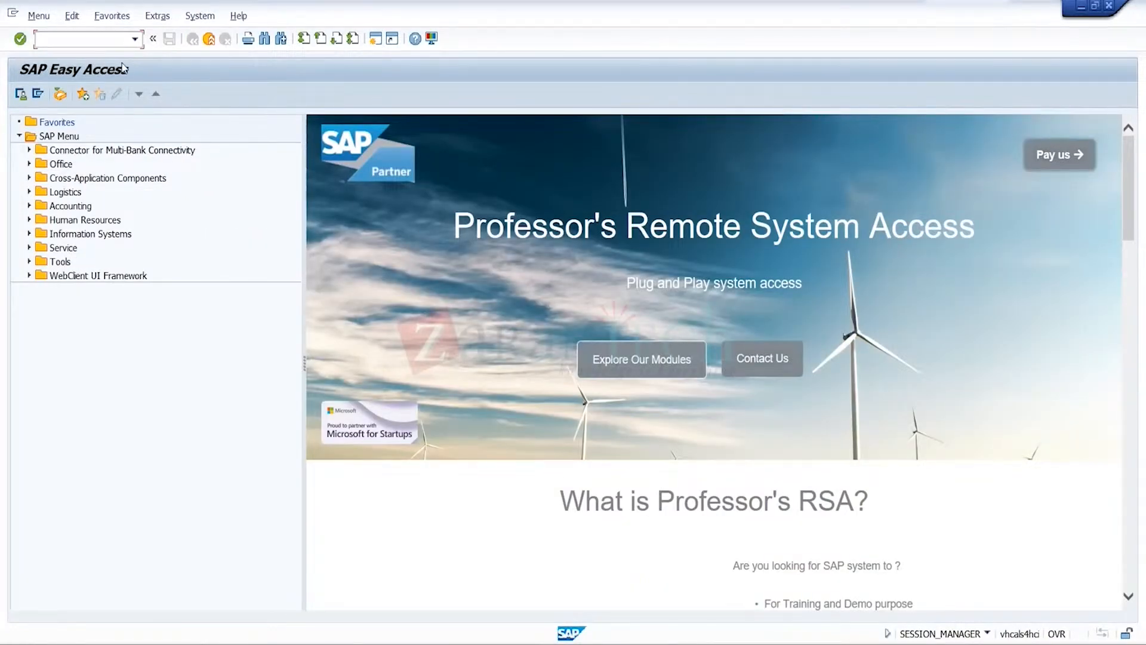
click(107, 41)
text(bp)
key(Return)
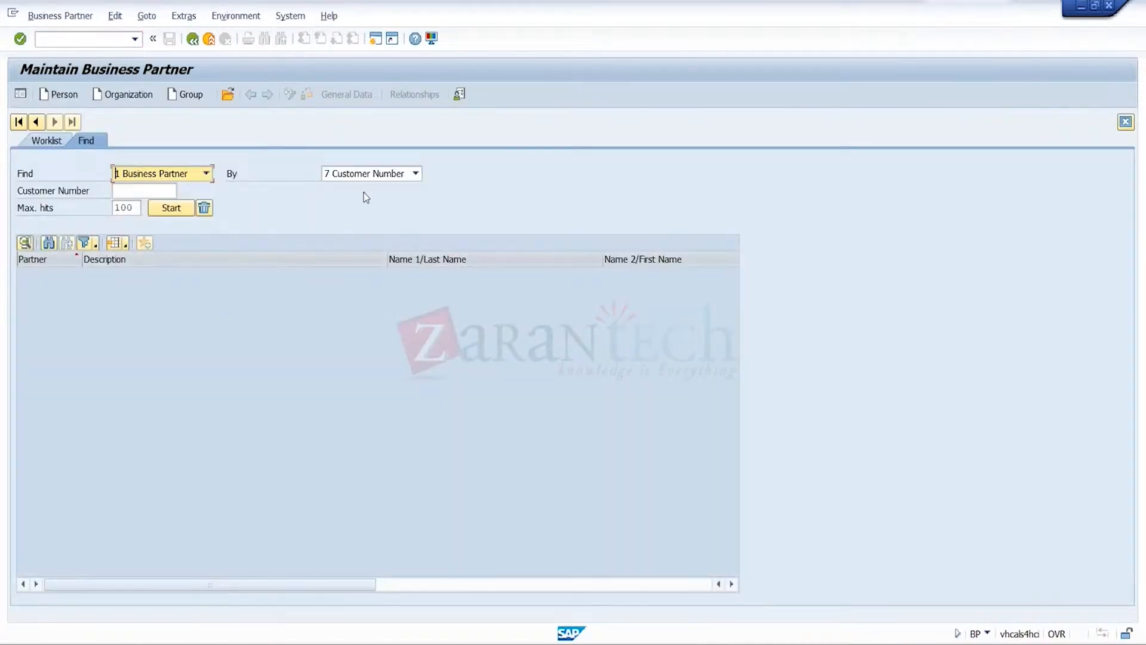
click(136, 94)
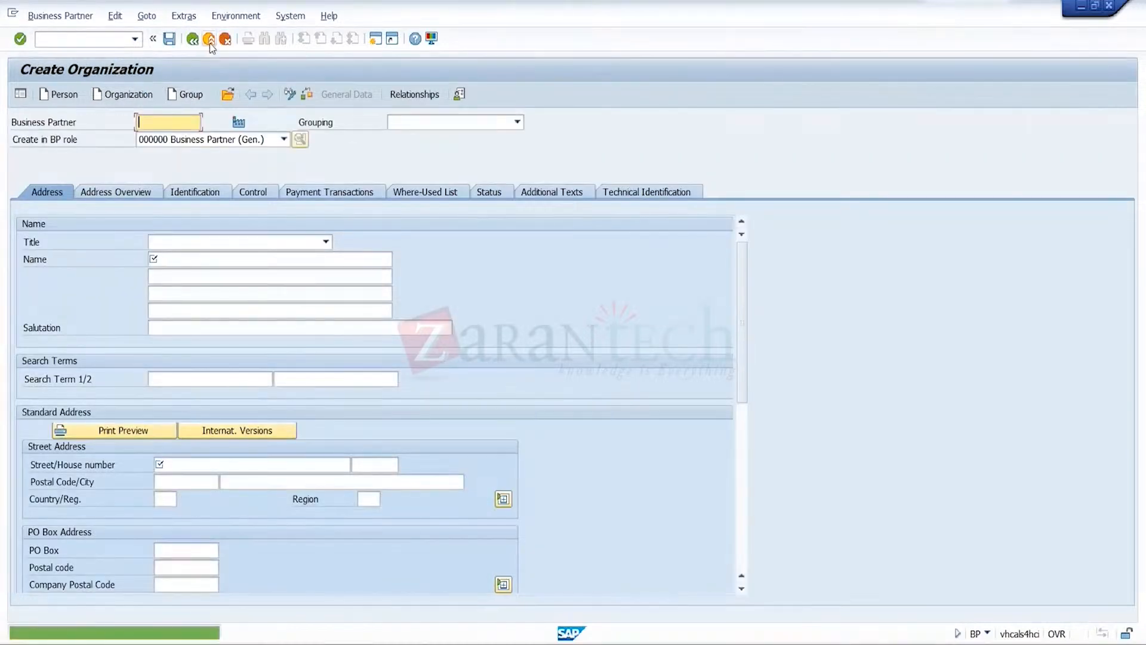
click(210, 43)
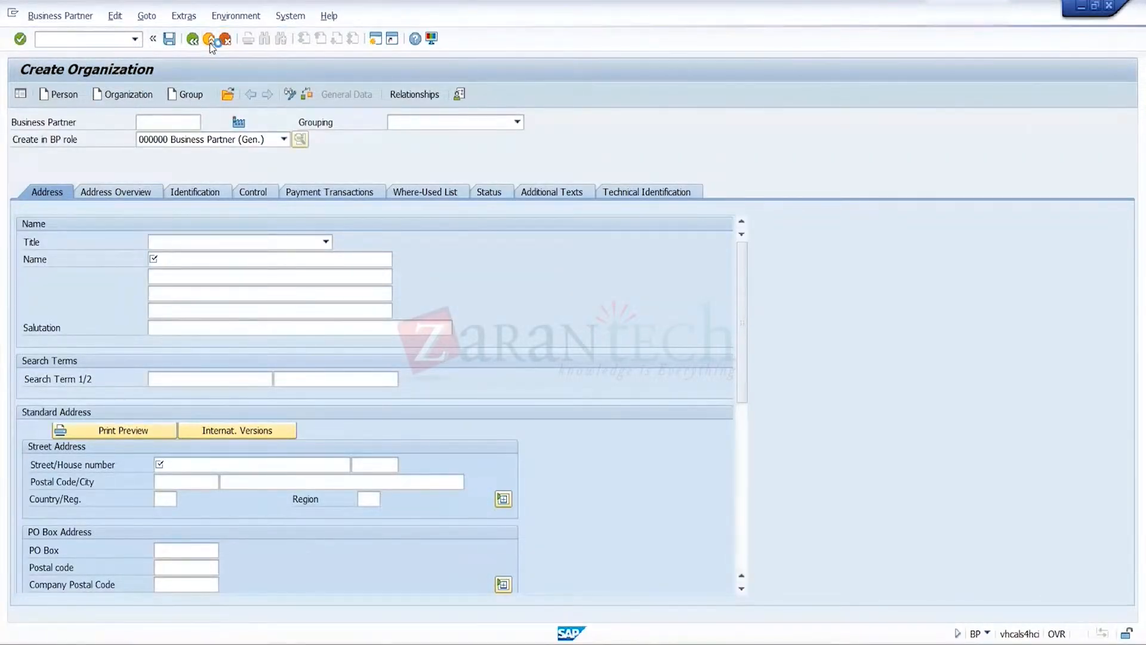
click(487, 468)
Open the BP transaction for maintaining business partners and start creating a new person
click(135, 39)
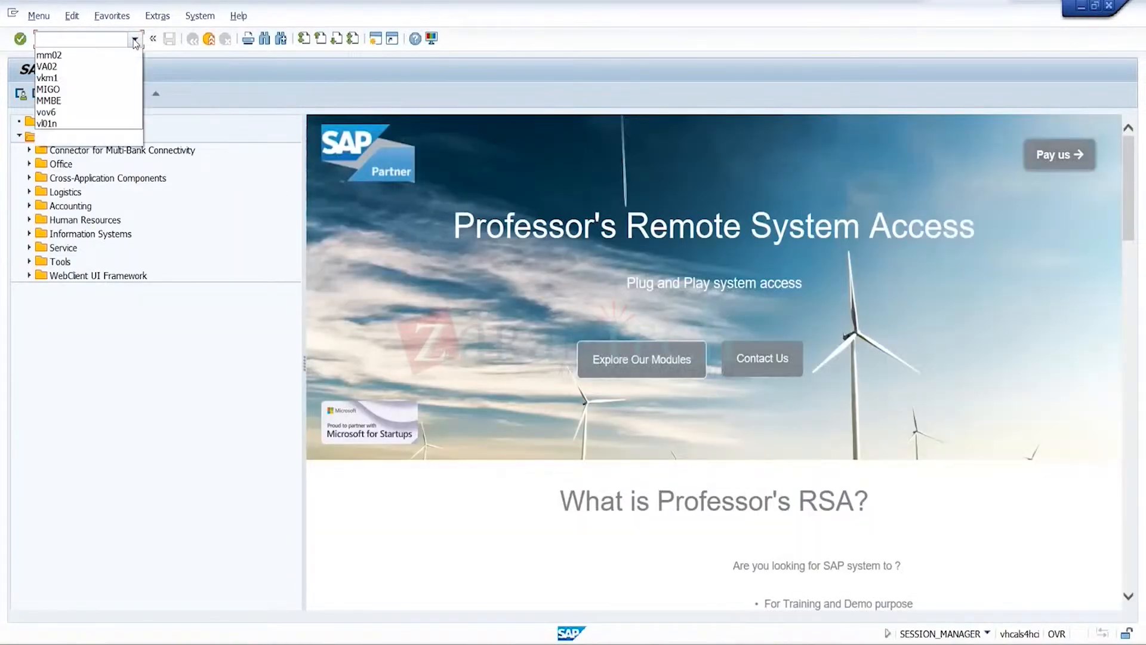
click(102, 51)
key(Return)
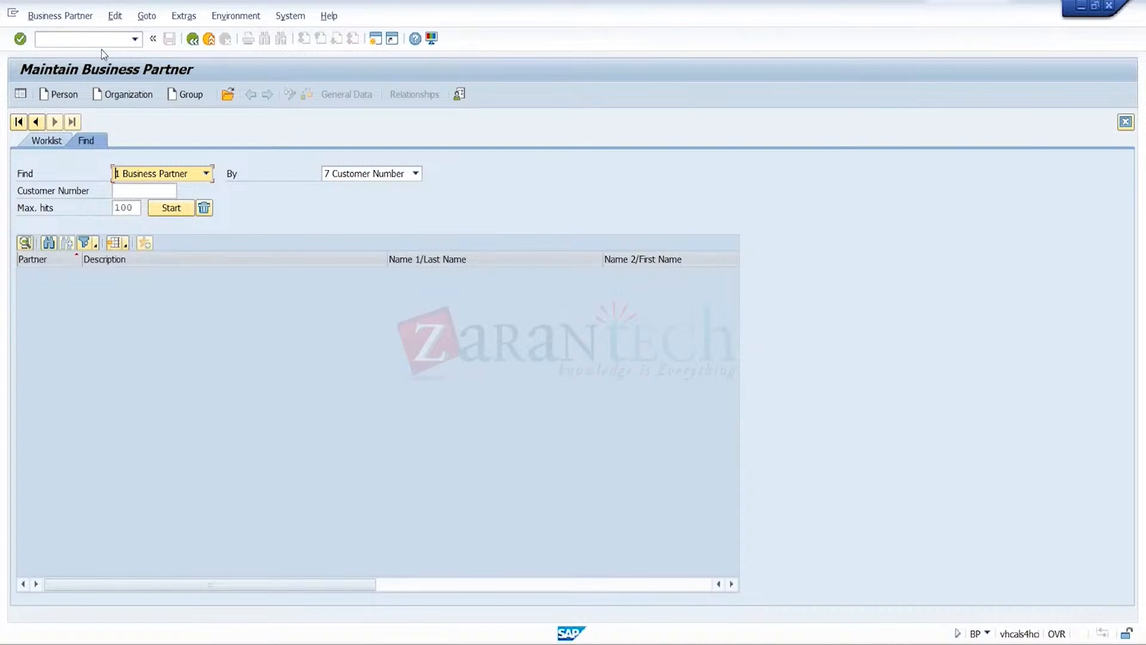
click(70, 97)
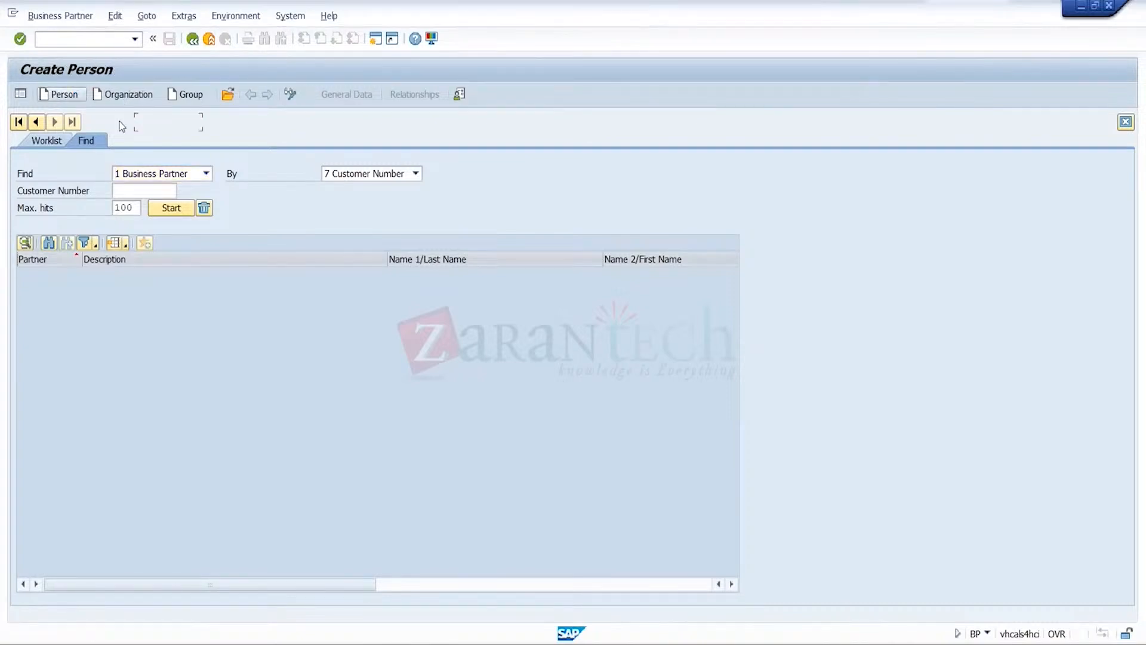
Assign the new person to grouping RKSA Acc Grp for RKS
click(461, 124)
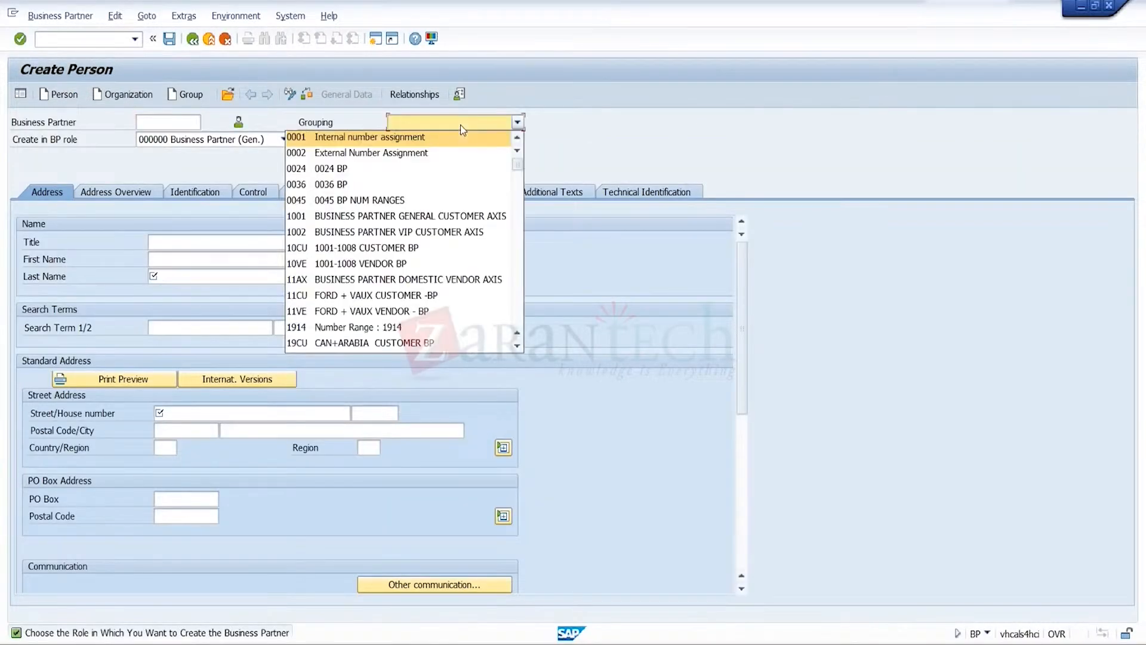
key(r)
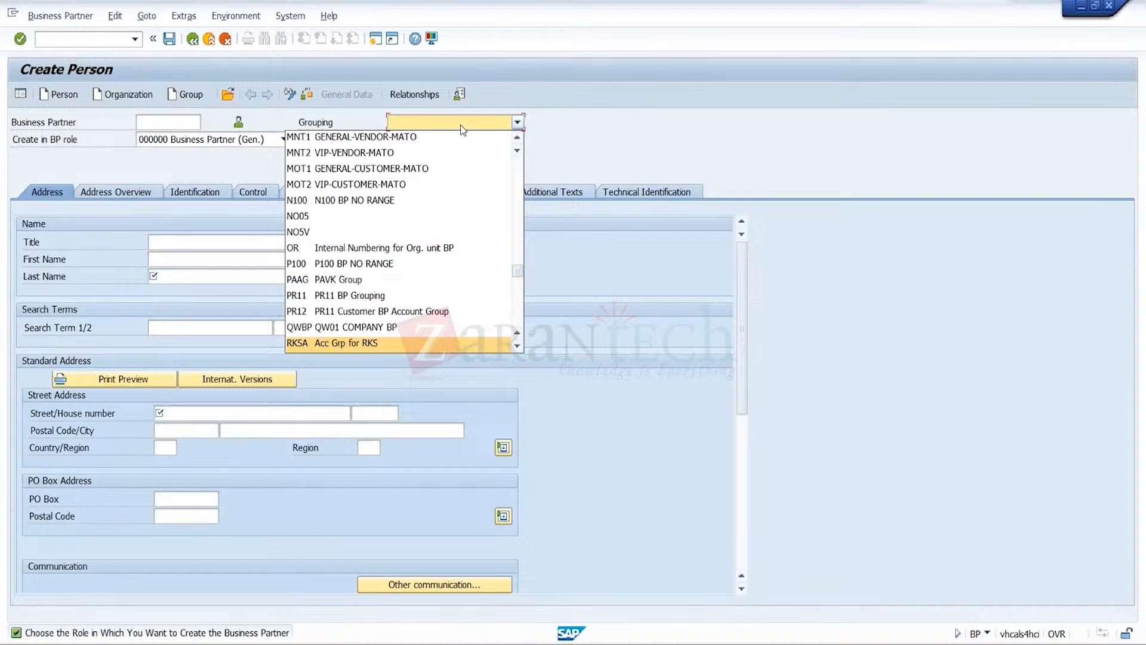
click(403, 350)
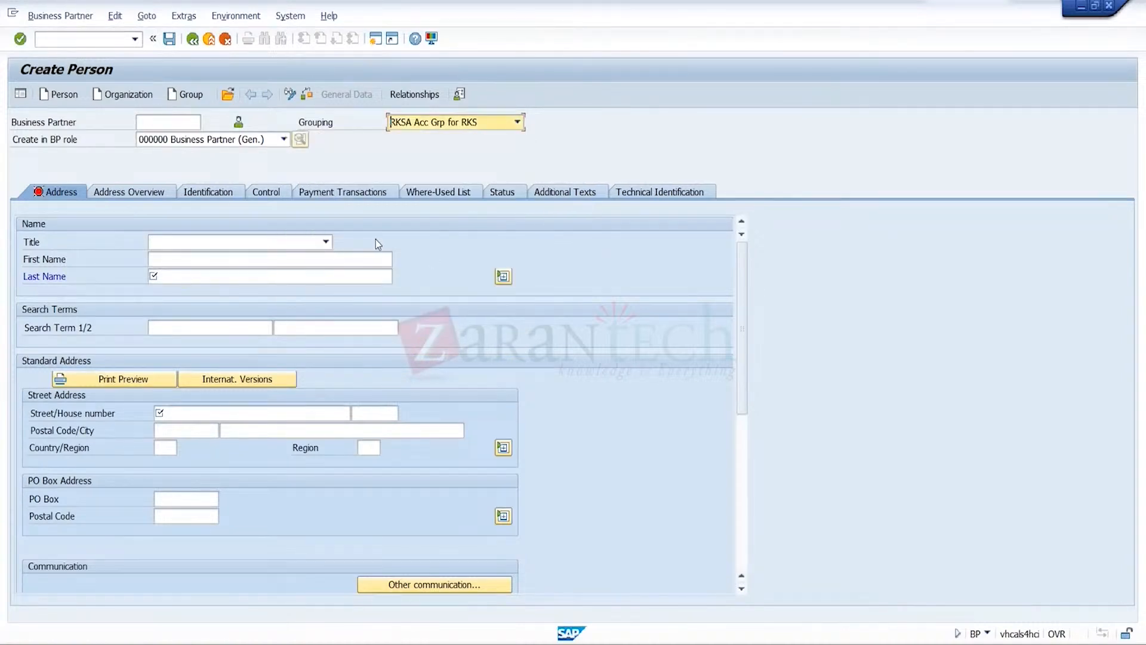
Set the title to Mr. and enter Croma as the first name and Blr as the last name
click(316, 242)
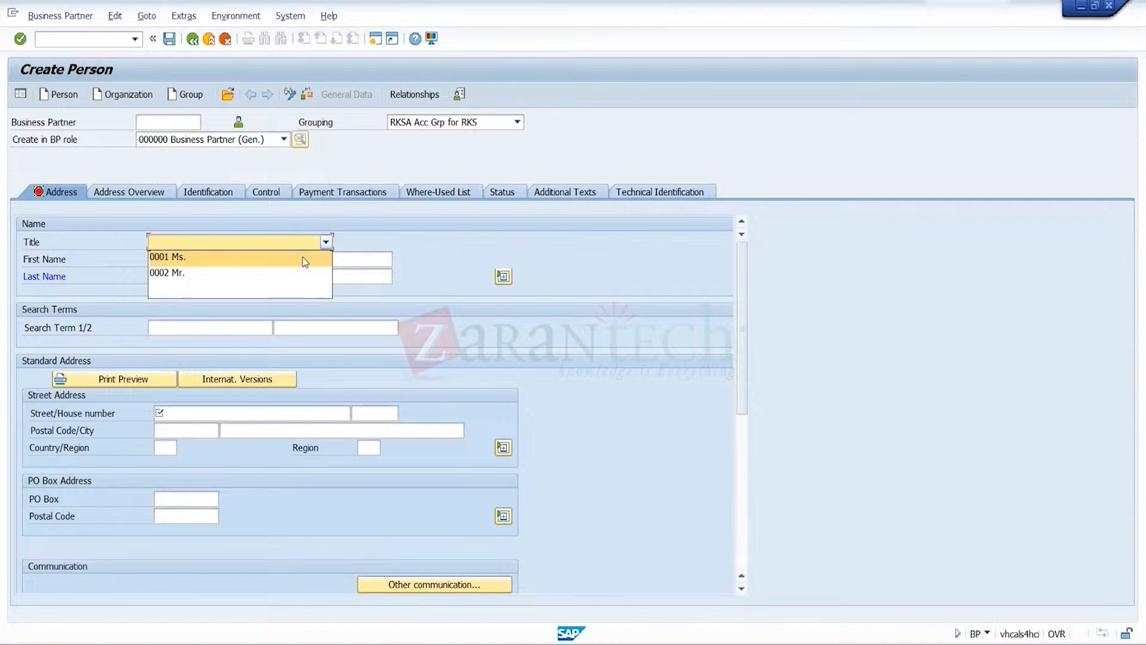
click(297, 273)
click(304, 261)
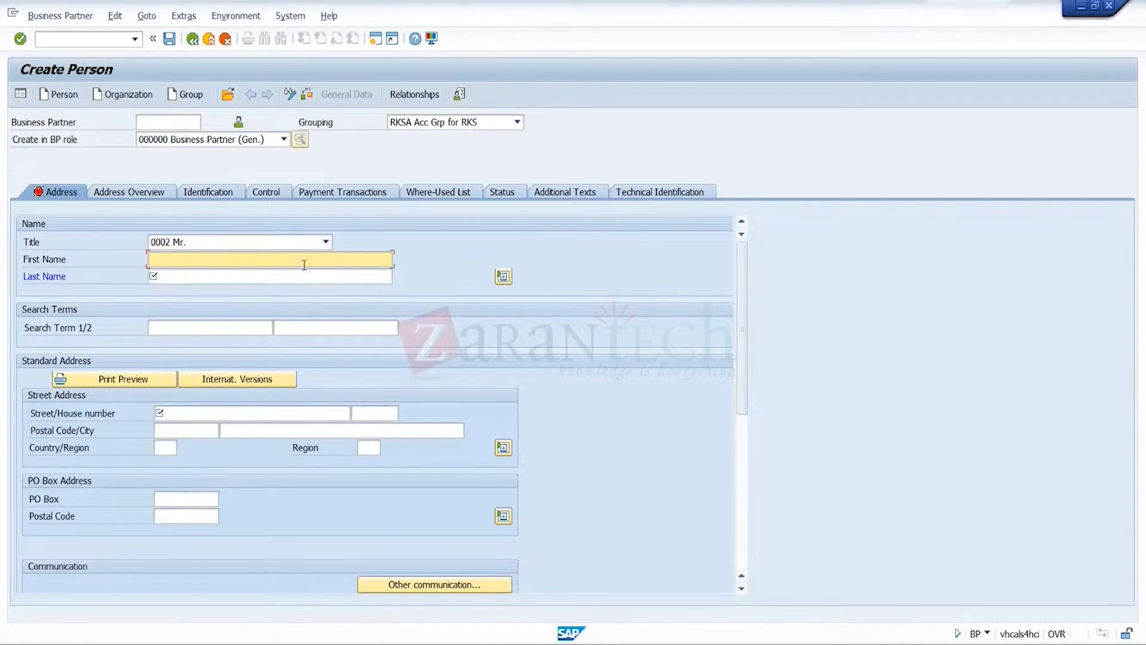
text(Croma)
click(260, 280)
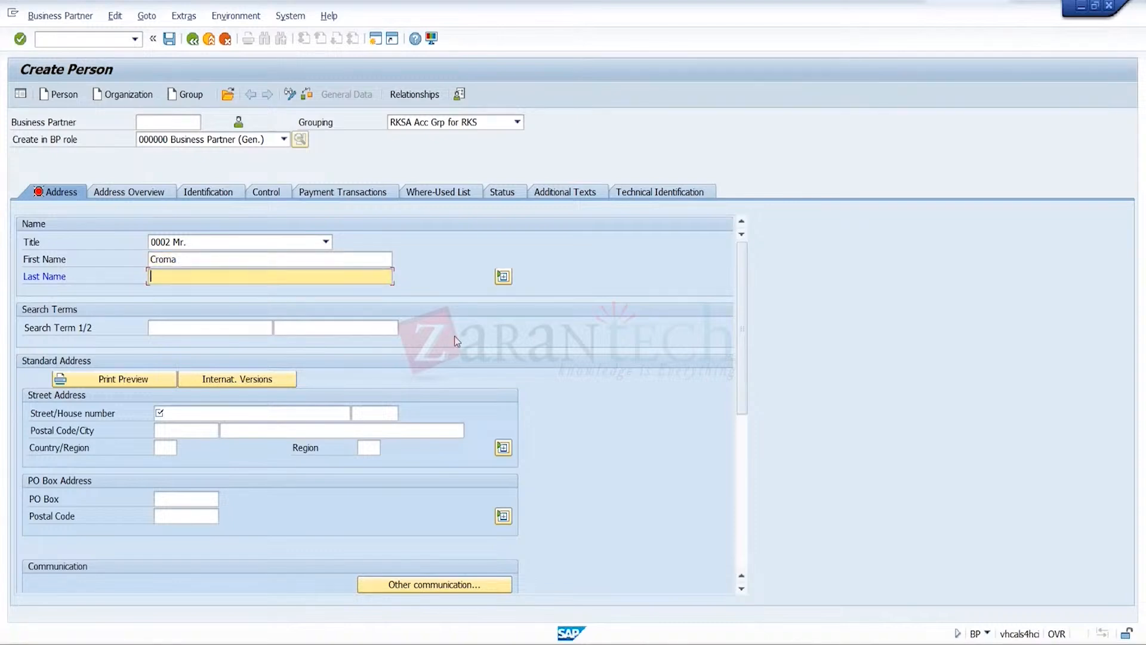
text(1)
key(BackSpace)
text(Blr)
Fill in the person's street, postal code and city, and set the country to IN and the region to 10
click(326, 413)
text(west)
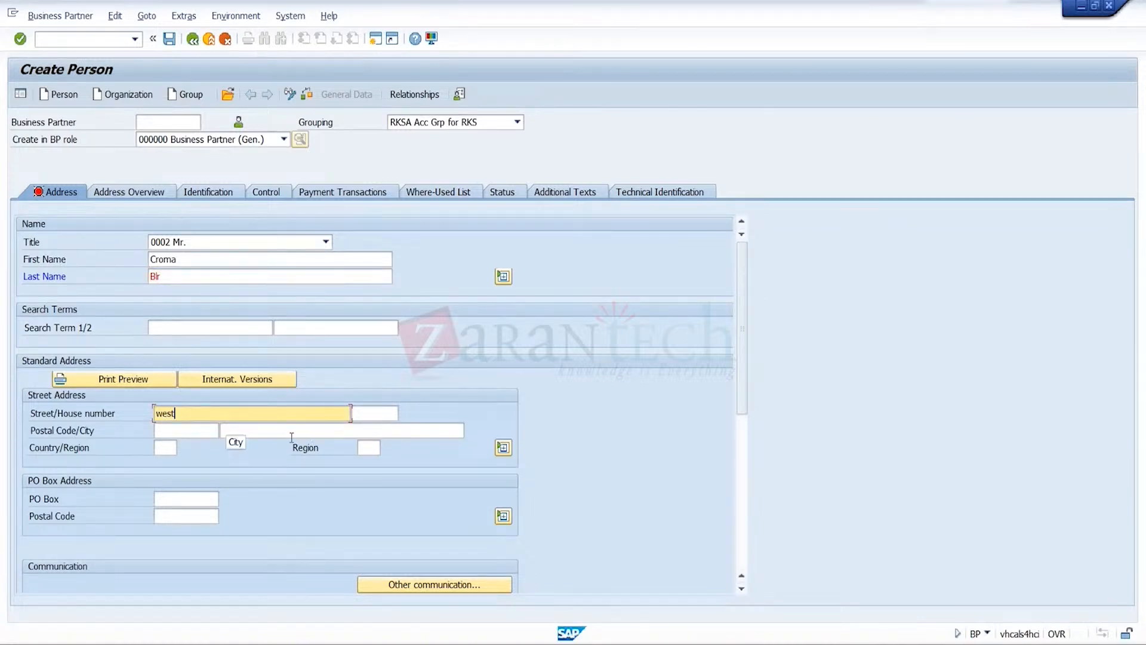
click(207, 440)
click(208, 432)
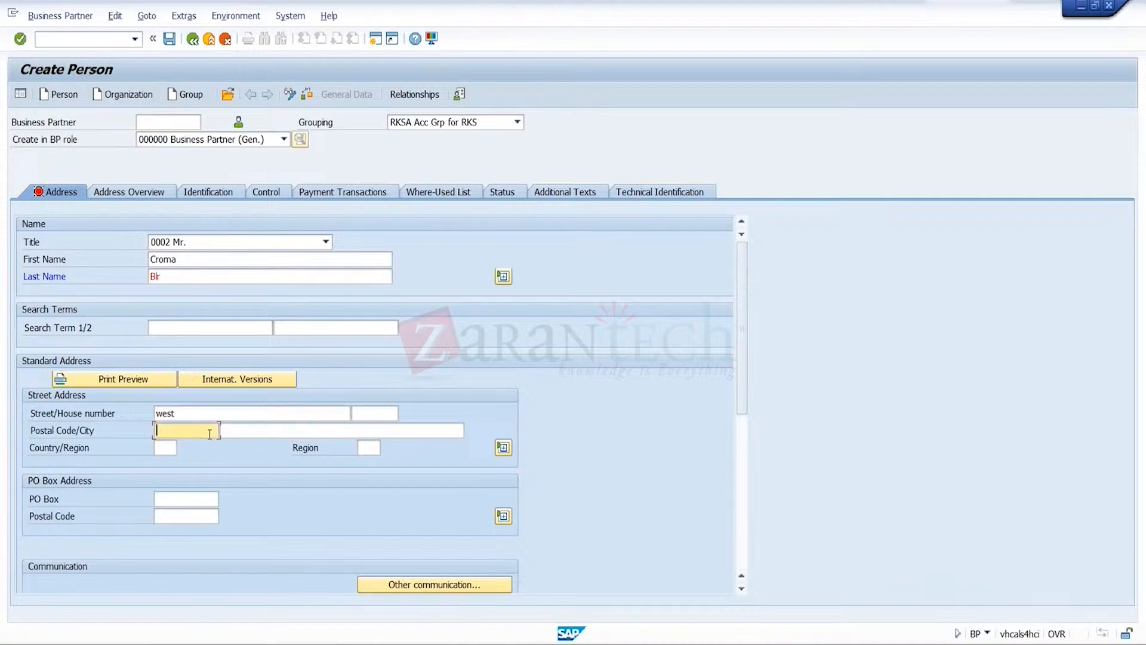
click(196, 449)
click(275, 429)
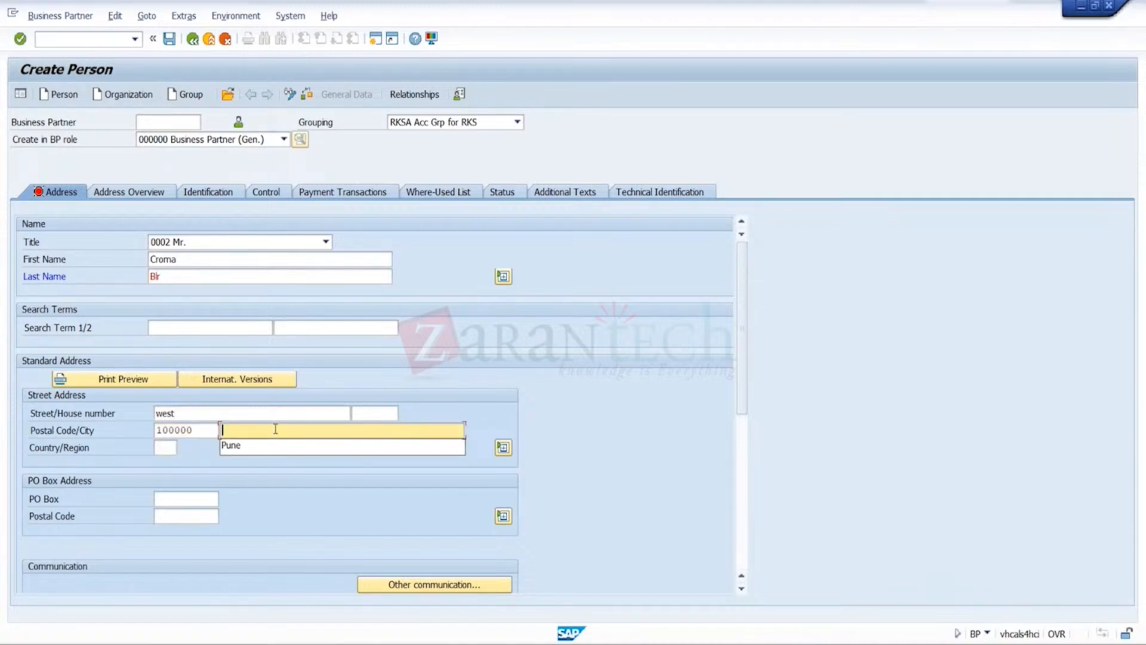
click(233, 442)
click(169, 449)
text(in)
key(Tab)
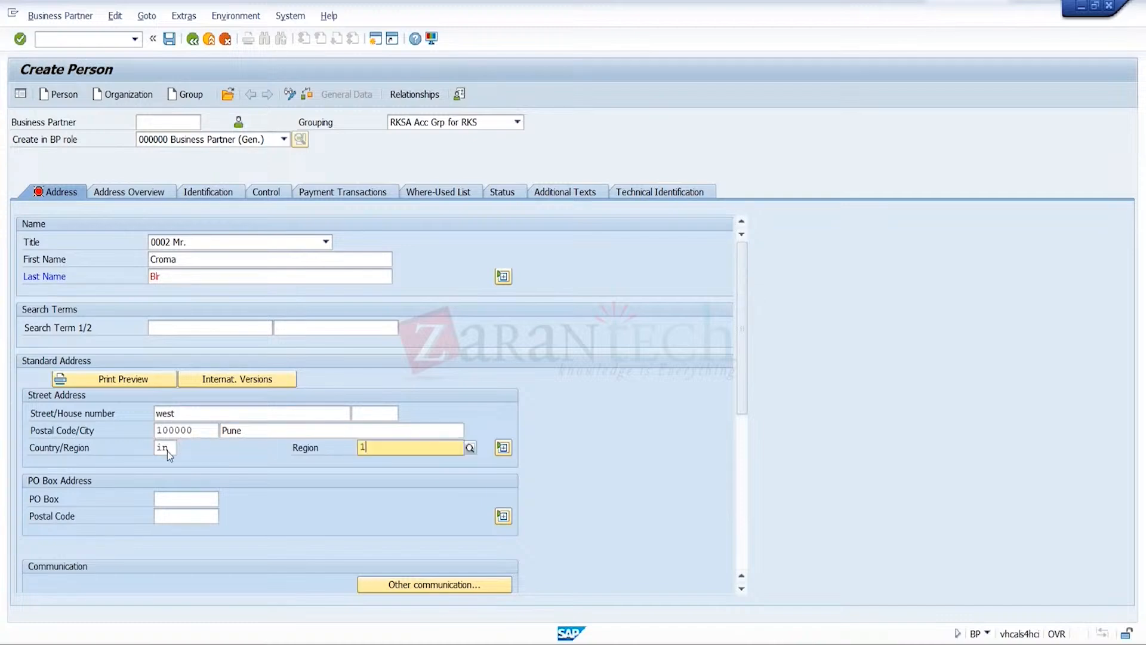
text(10)
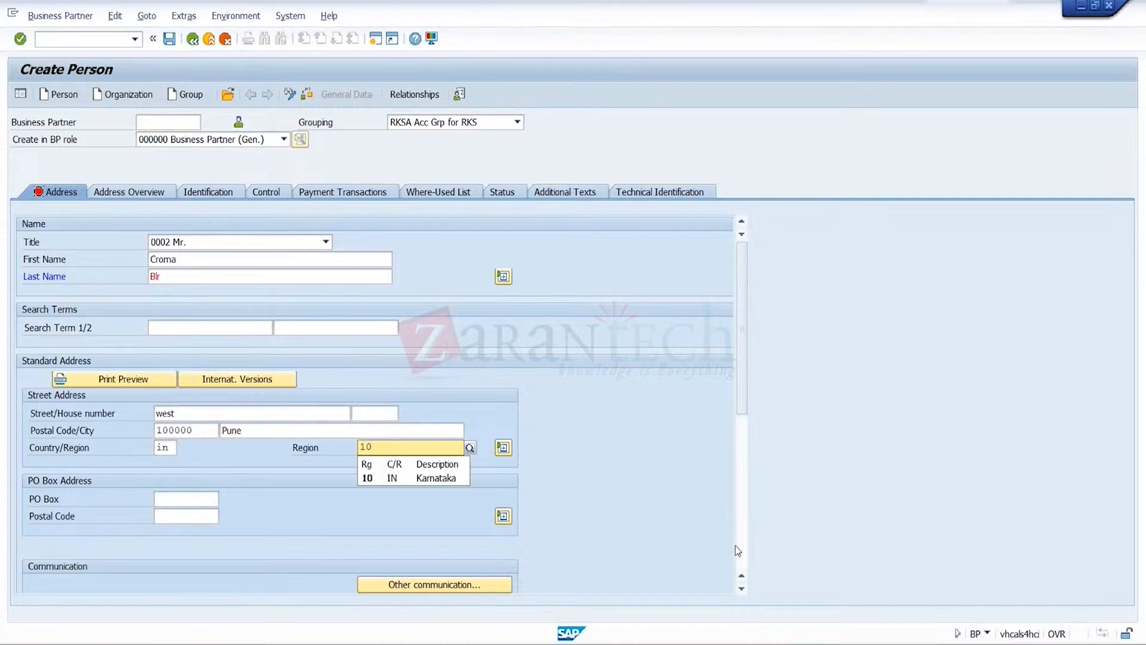
Save the new person as a business partner
scroll(601, 467, down, 5)
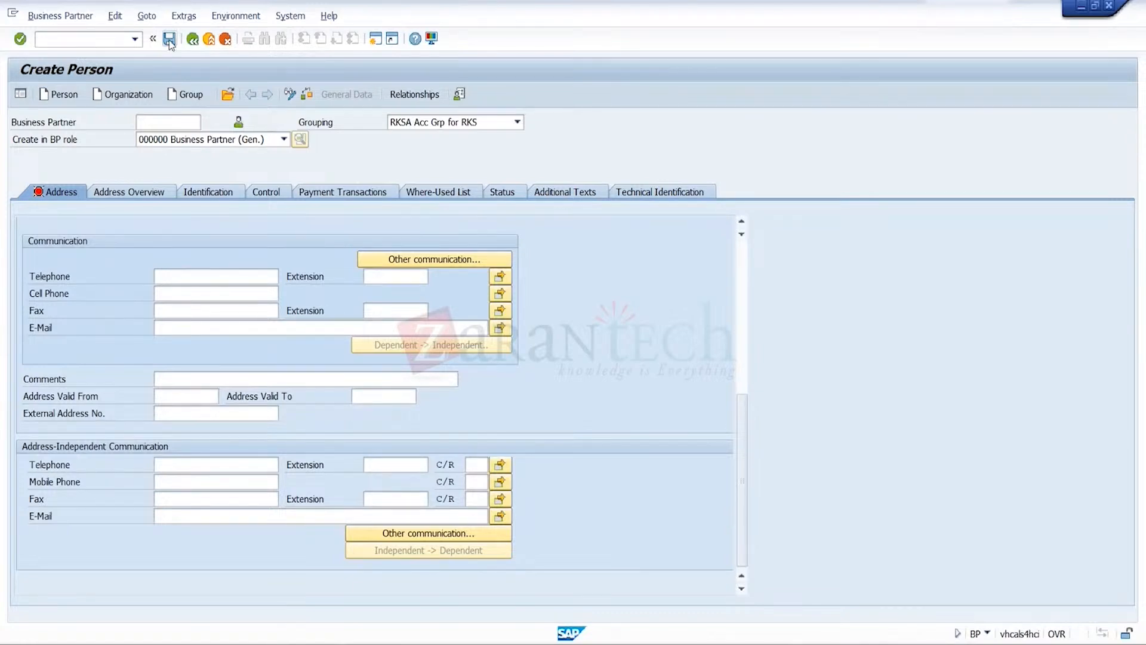
drag(744, 410, 745, 255)
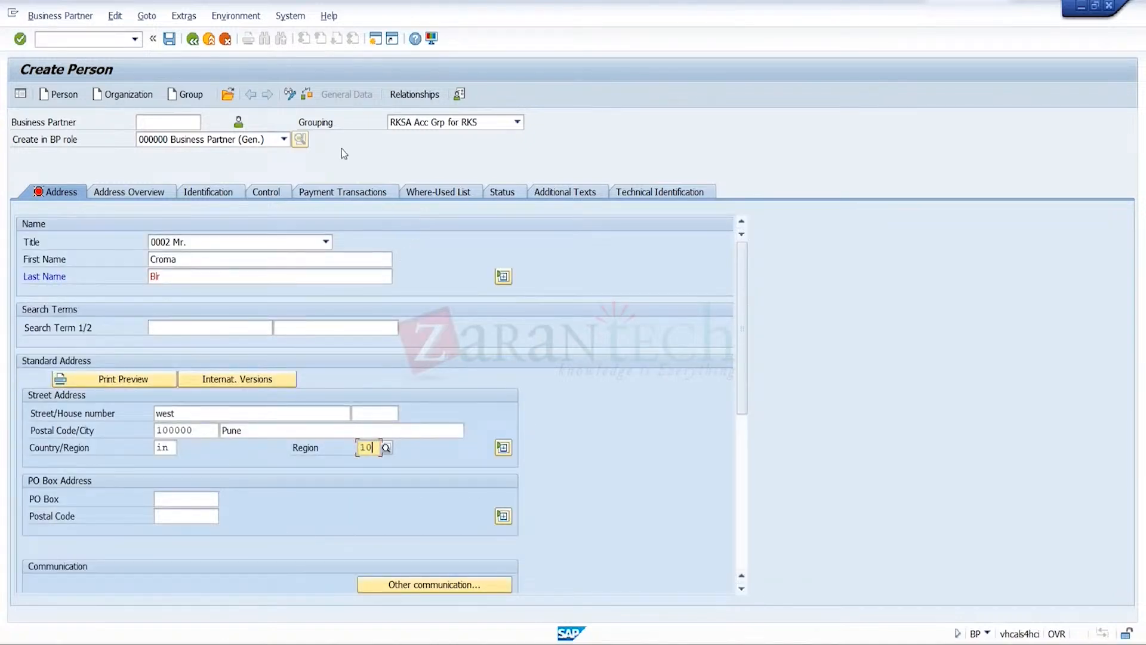
click(170, 45)
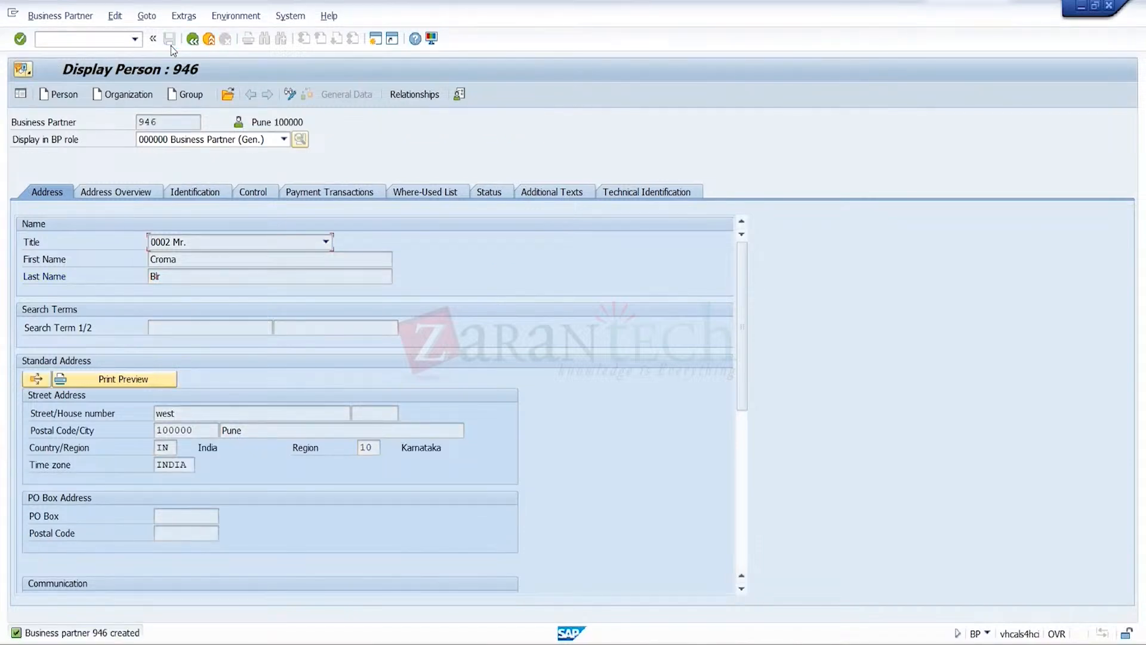
Put the business partner in change mode and switch its role to FLCU01 SD Customer - Standard
click(305, 94)
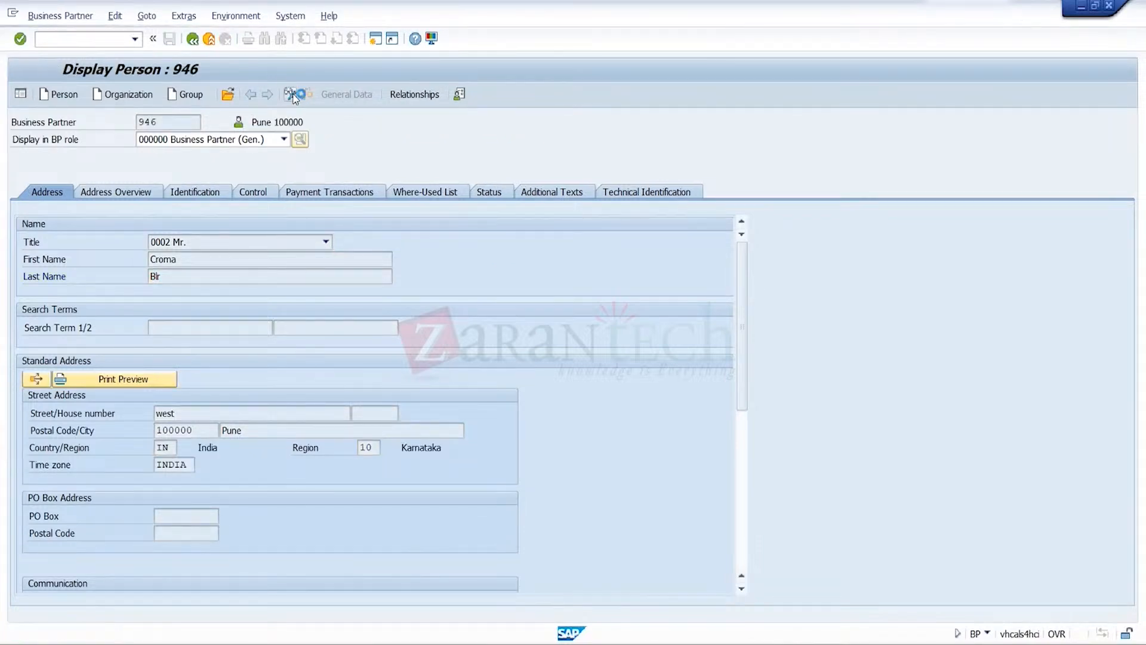
click(283, 142)
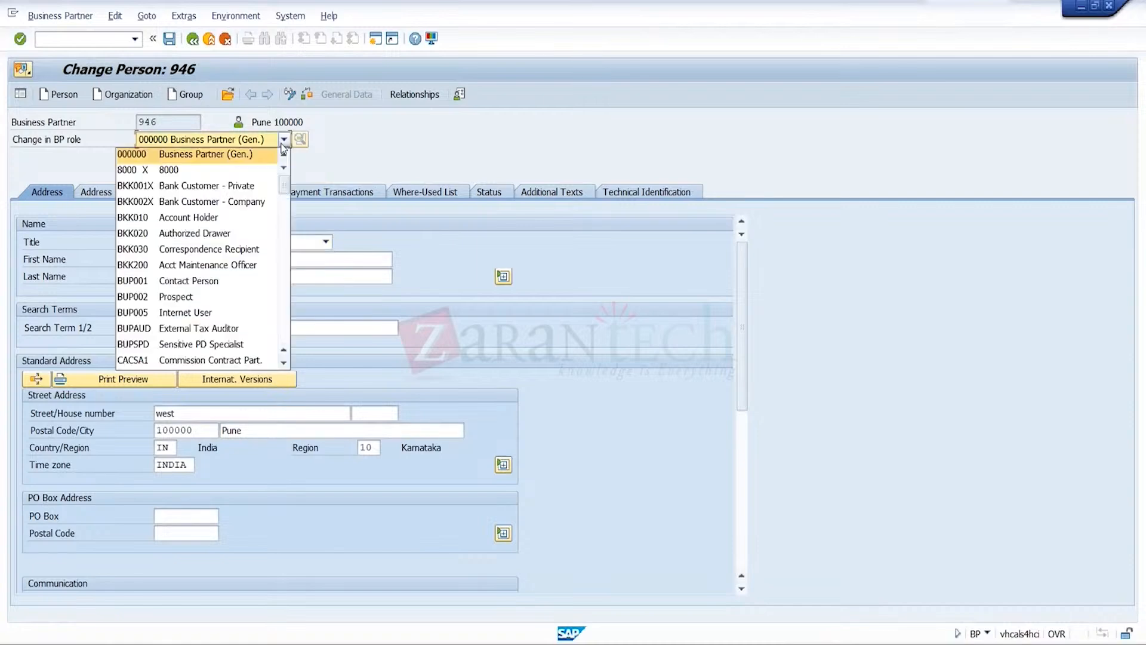
key(f)
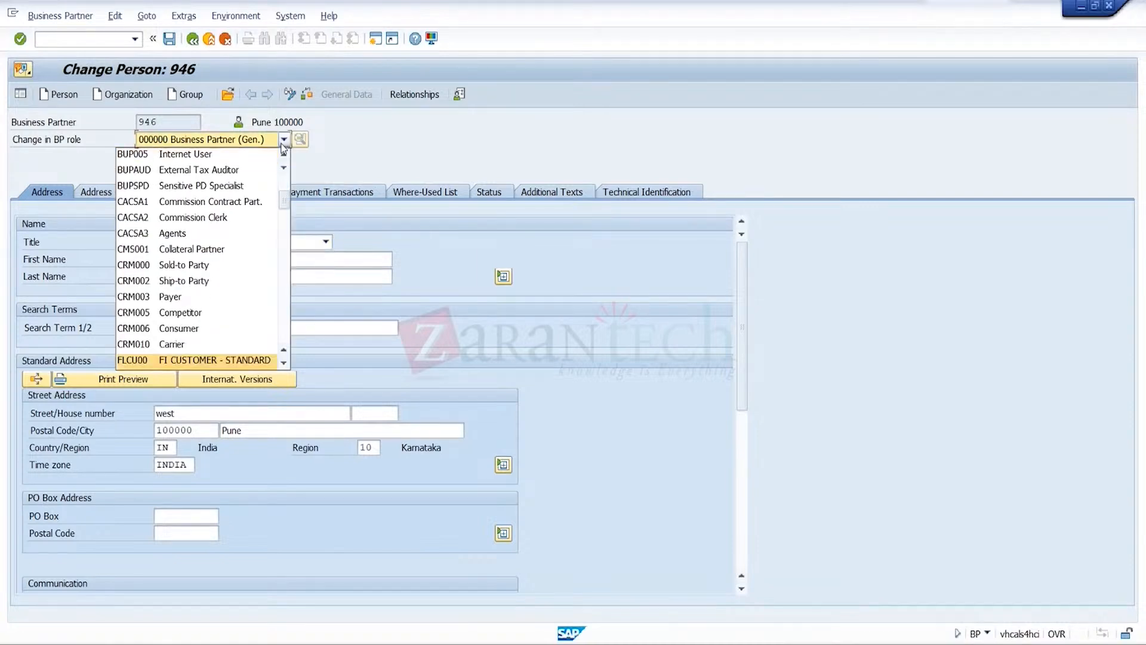
click(284, 363)
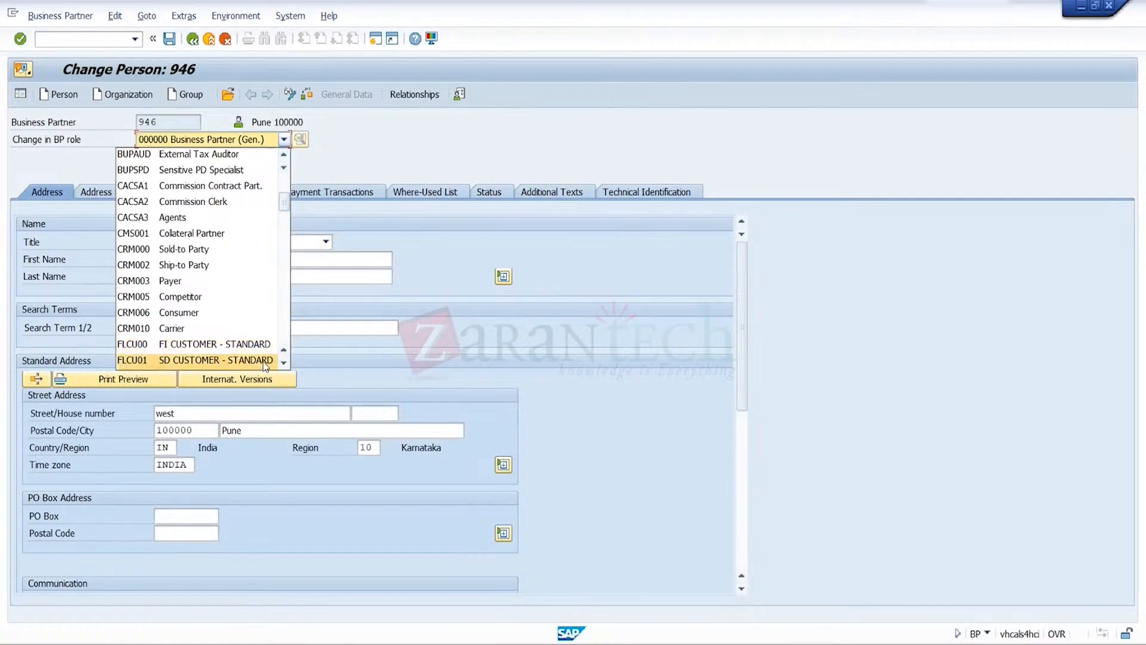
click(262, 360)
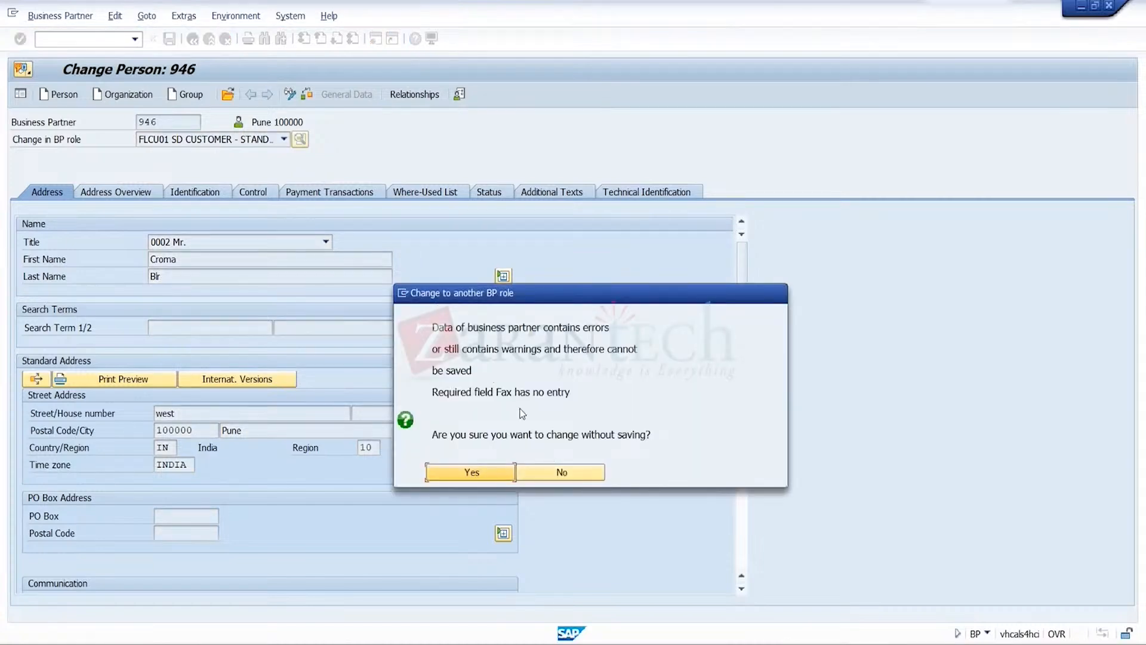
click(477, 473)
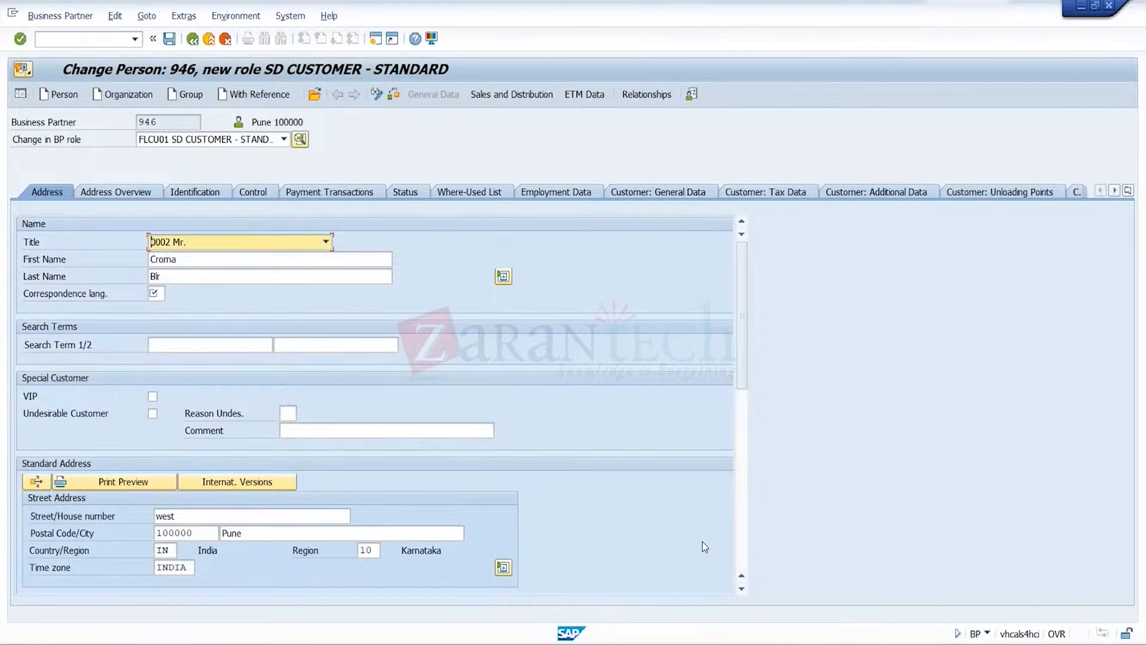
Fill in the required fax number and set the correspondence language to en
click(741, 556)
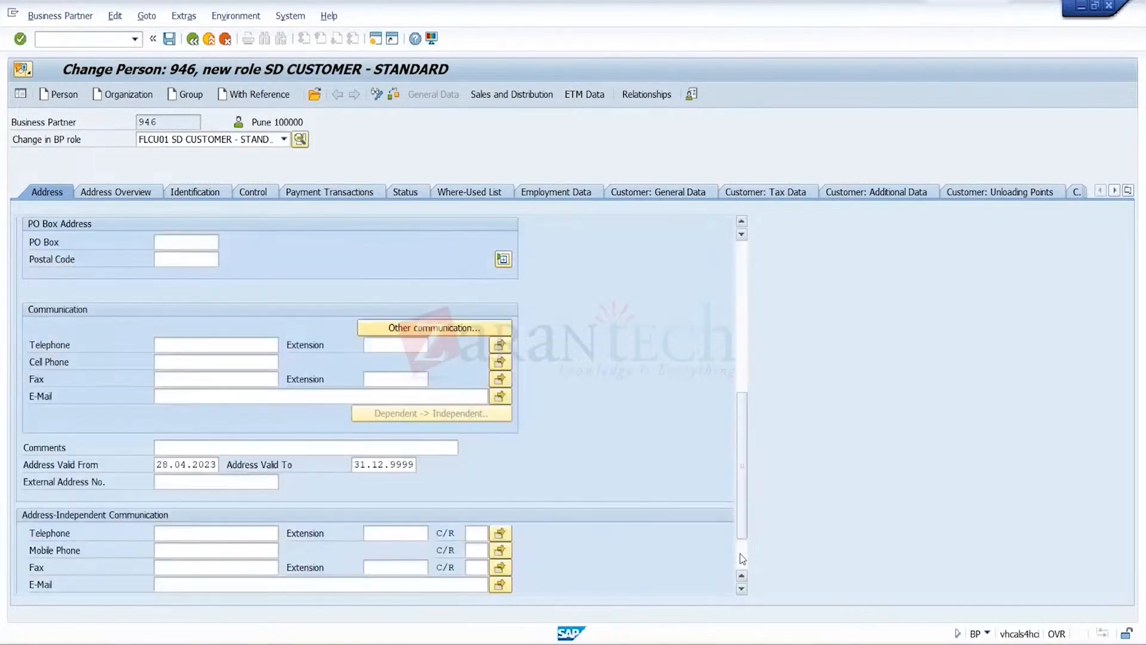
click(240, 380)
click(239, 394)
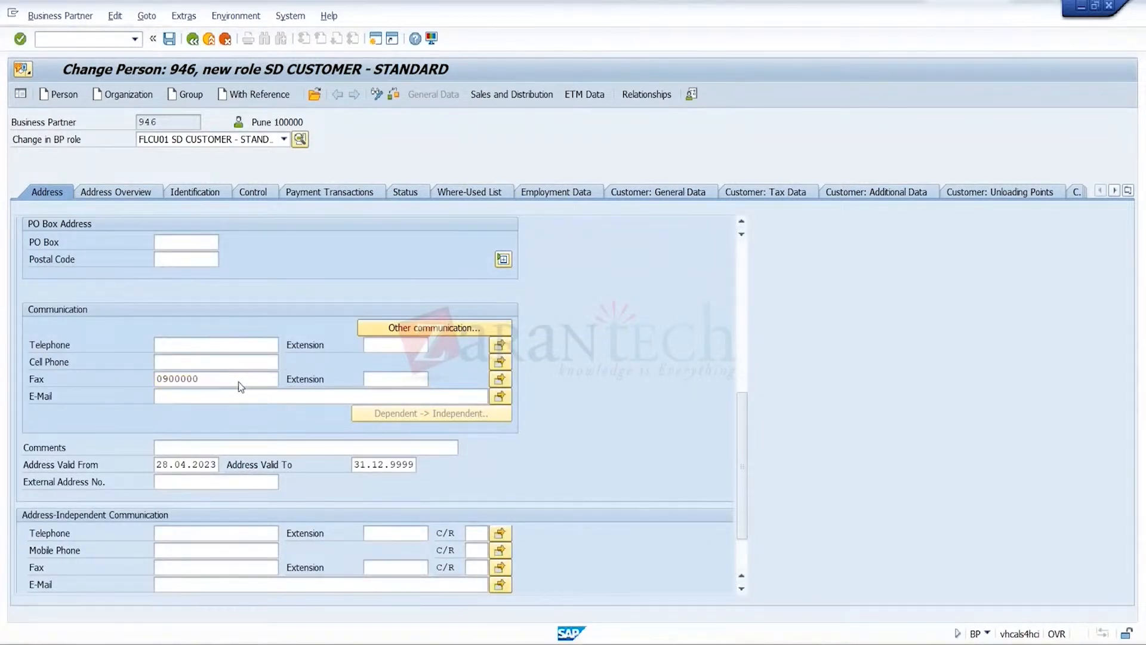
key(Return)
text(en)
key(Return)
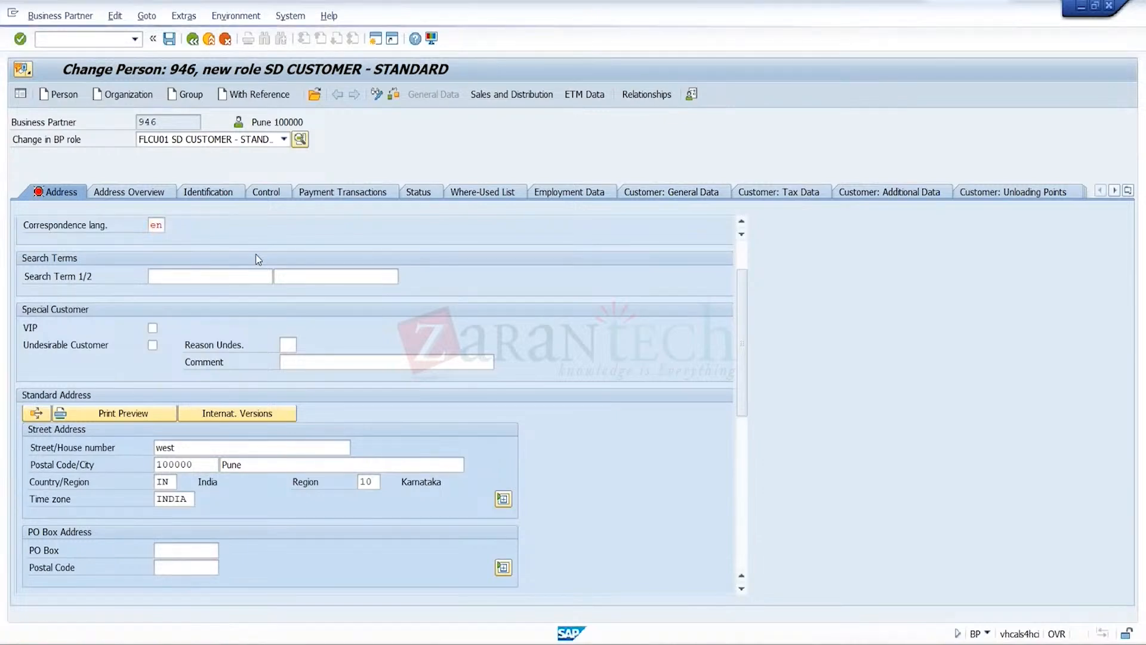
Open the sales and distribution data and create a sales area with sales organization TRGS, distribution channel TR and division TR
click(527, 100)
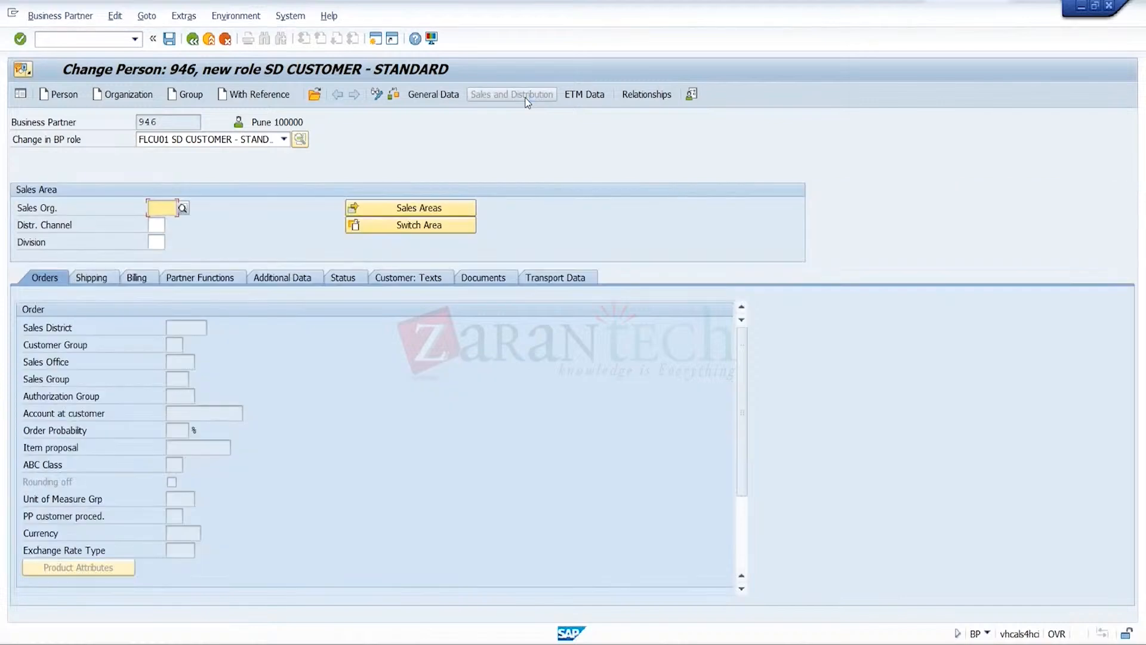
click(160, 208)
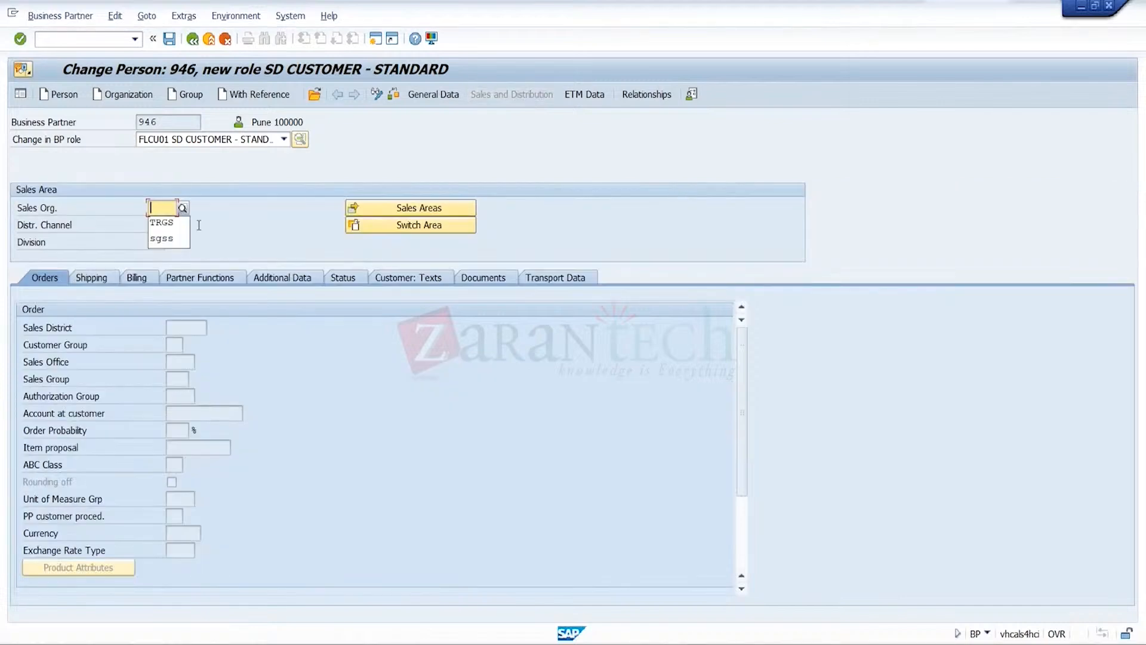
click(162, 226)
key(BackSpace)
text(s)
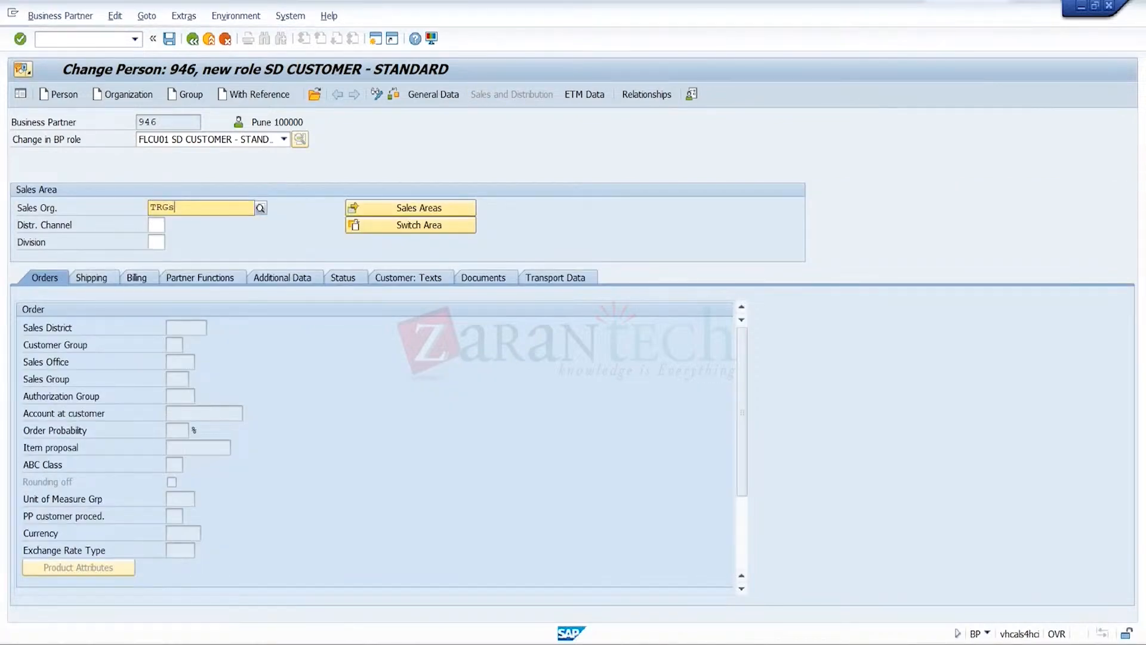
click(180, 242)
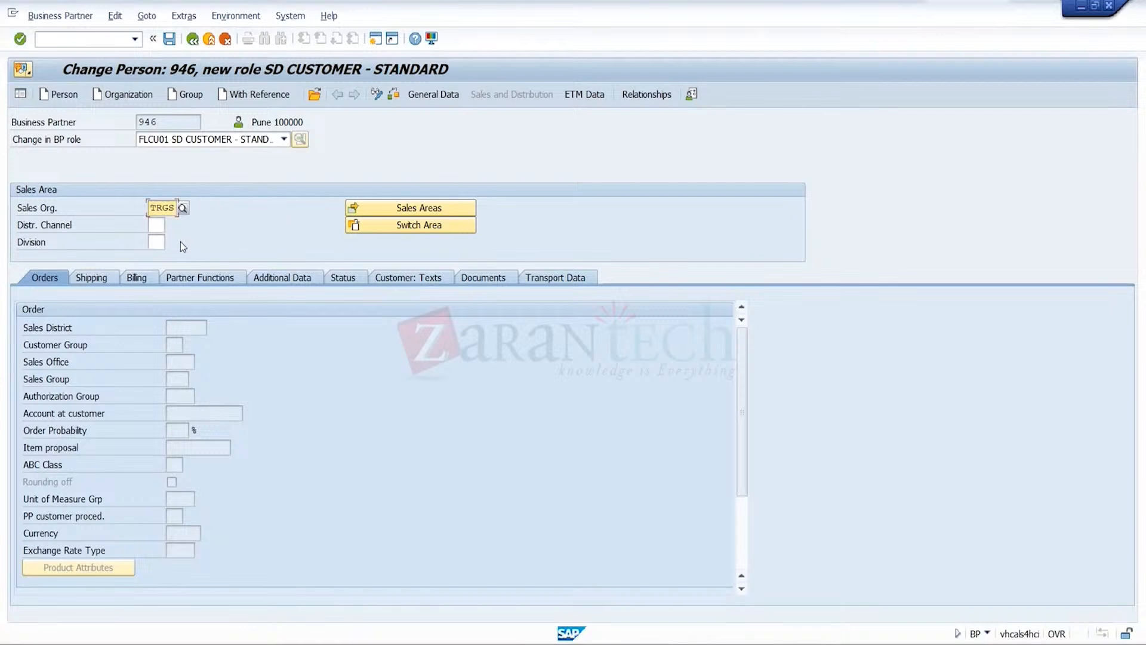
key(Down)
key(Return)
key(Tab)
key(Tab)
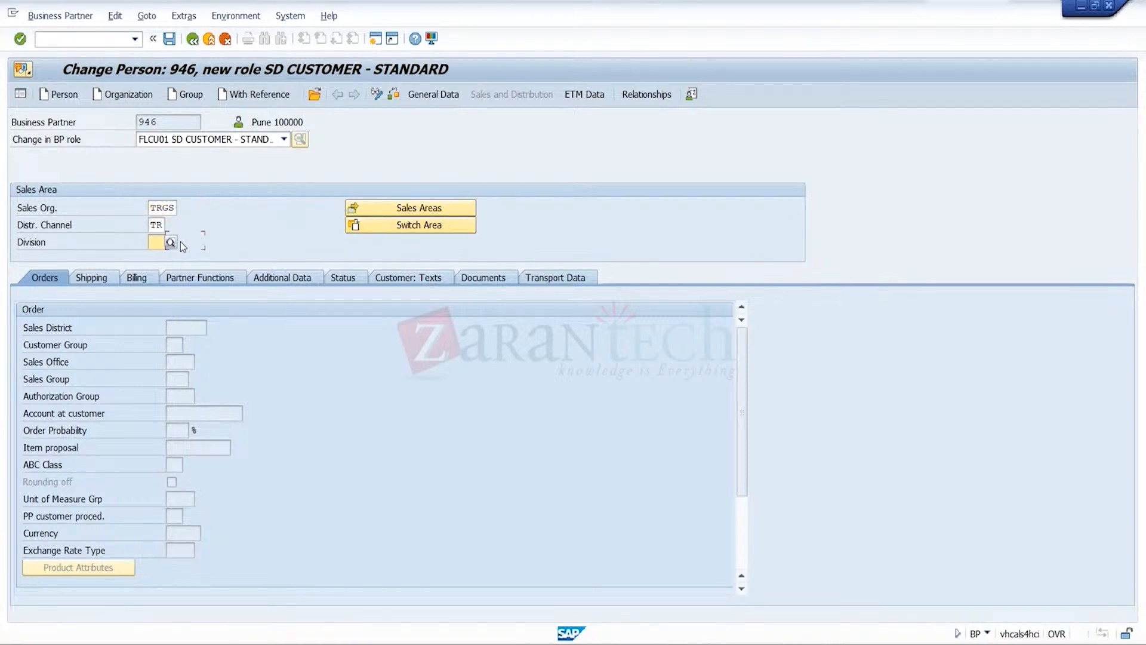
key(Return)
key(Return)
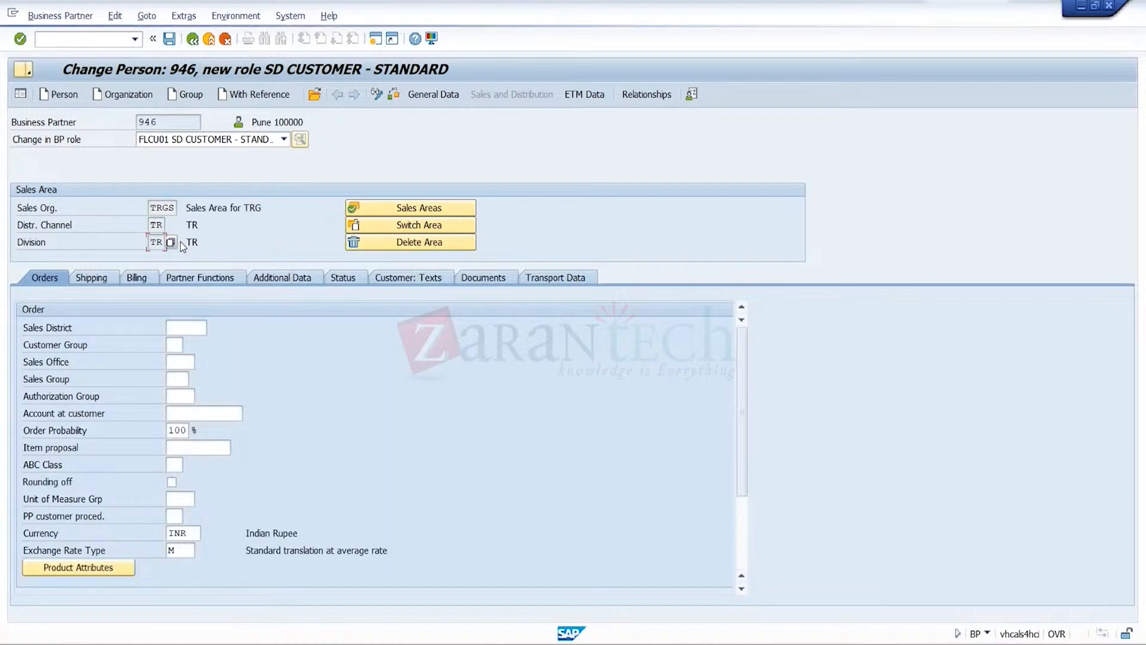
Set the order data to sales district 000002, sales office TRGS and sales group TRG
click(201, 329)
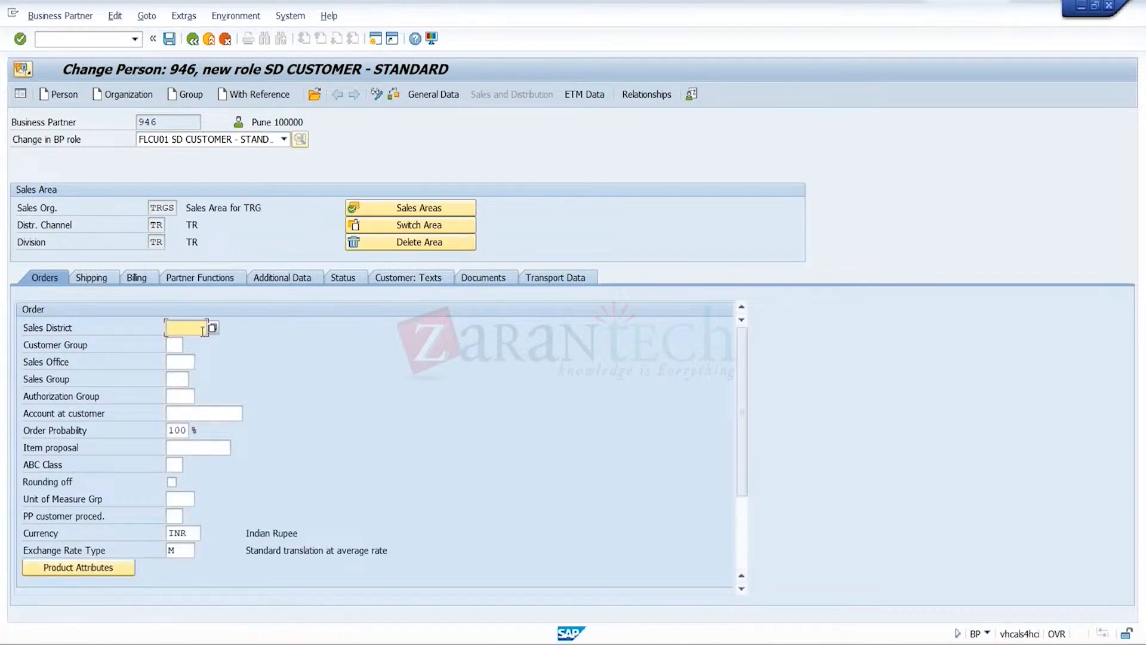
click(181, 362)
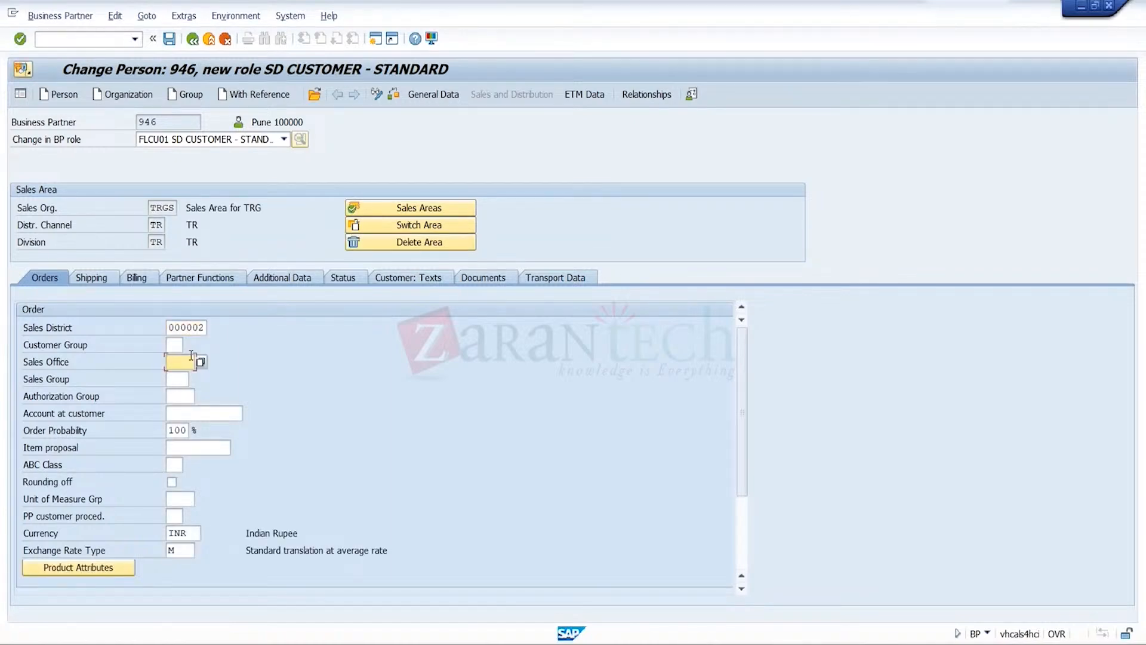
click(187, 375)
click(185, 376)
click(185, 392)
click(185, 395)
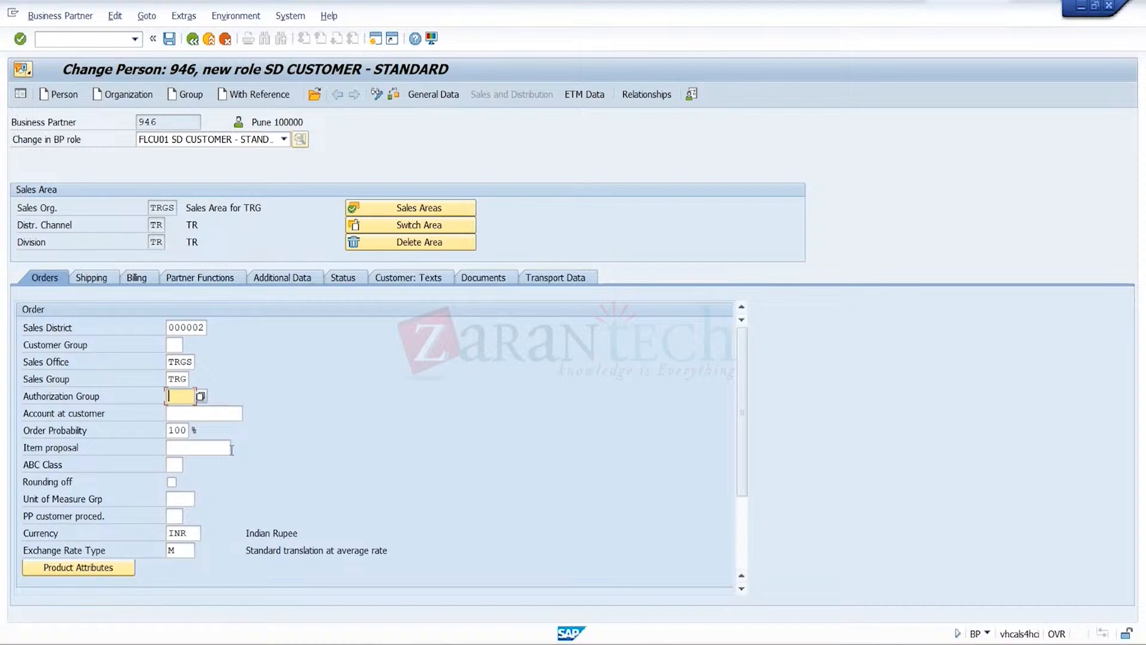
key(Return)
Set the customer pricing procedure to 1
click(742, 555)
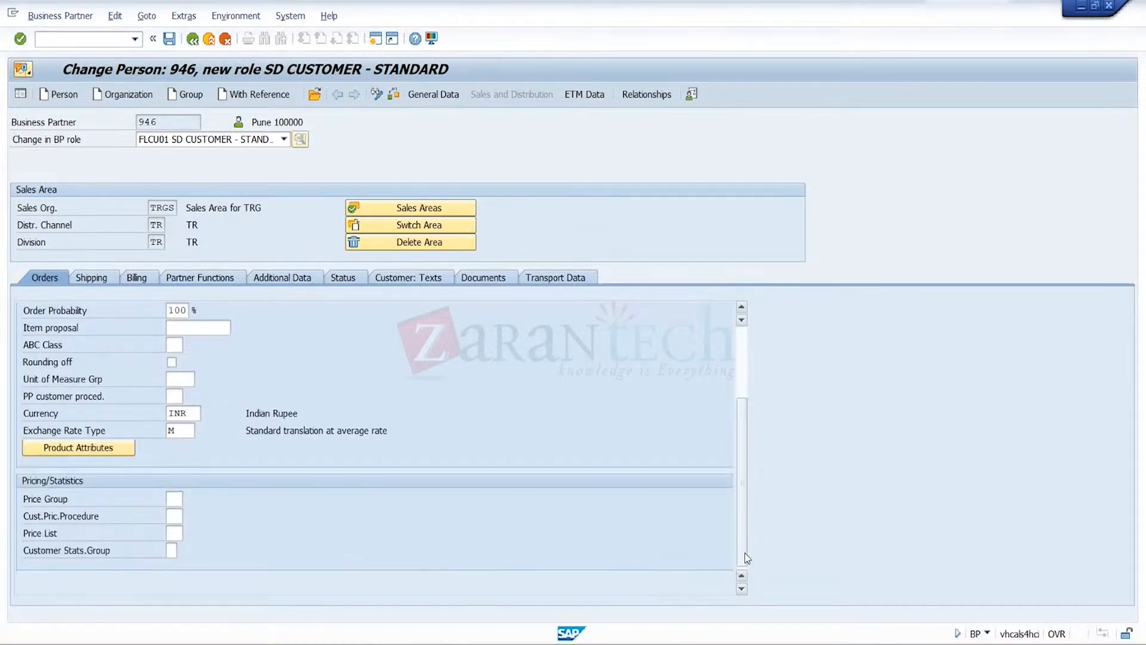
click(174, 514)
text(1)
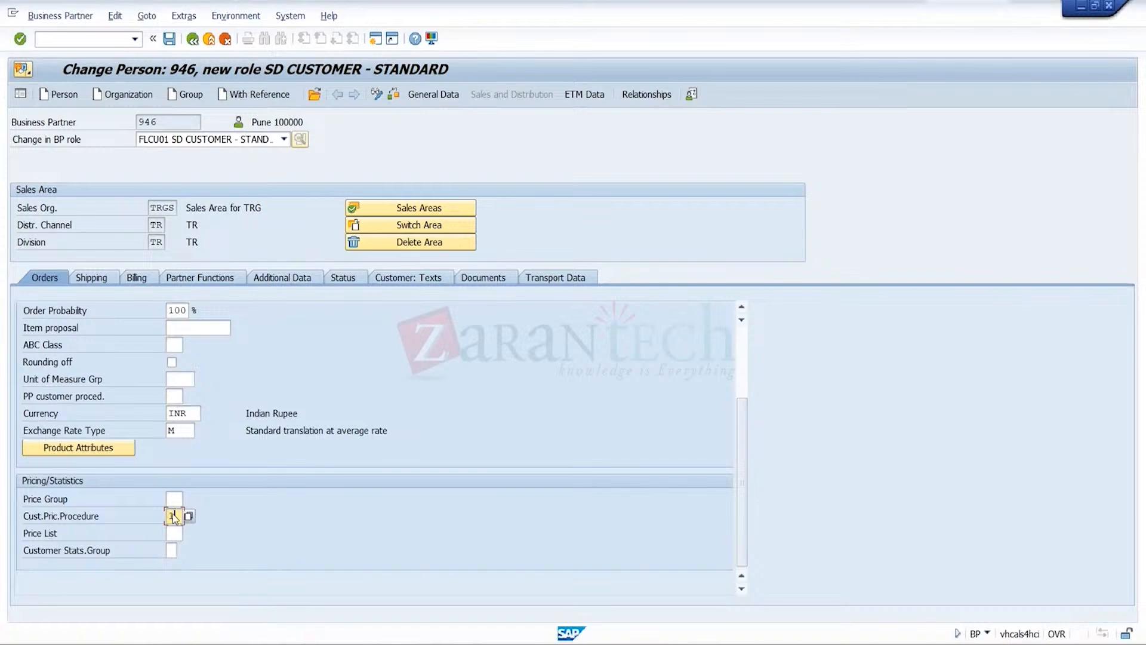
key(Return)
Set the shipping data to delivery priority 01 and delivering plant TRGP
click(85, 285)
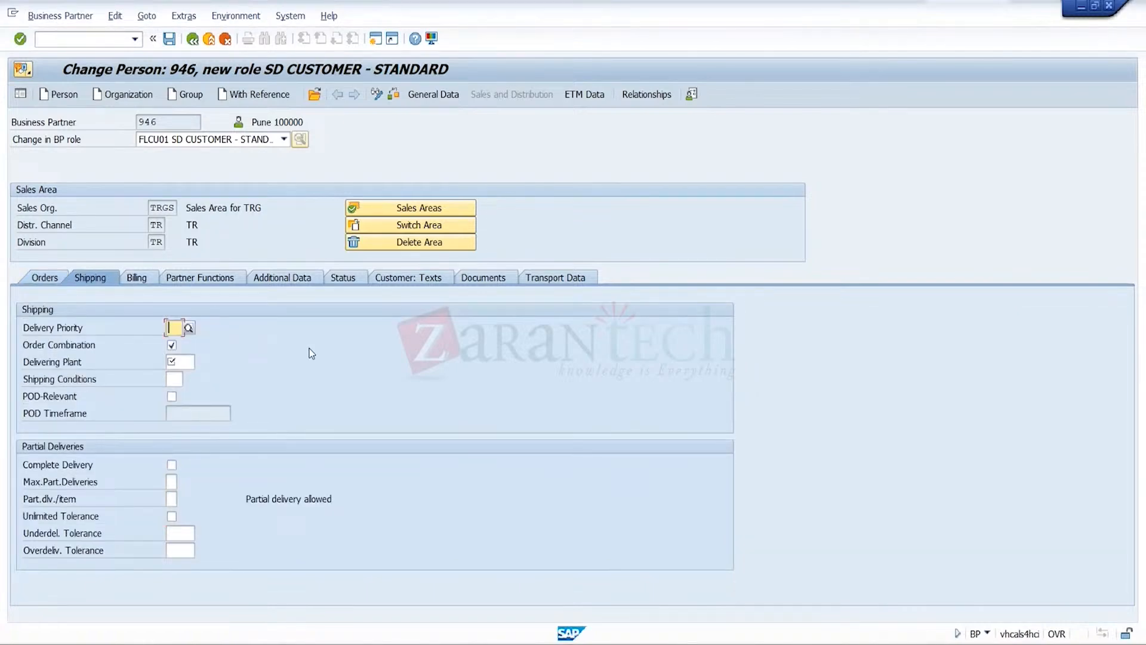
key(Down)
key(Return)
key(Tab)
key(Tab)
key(Down)
key(Down)
key(Return)
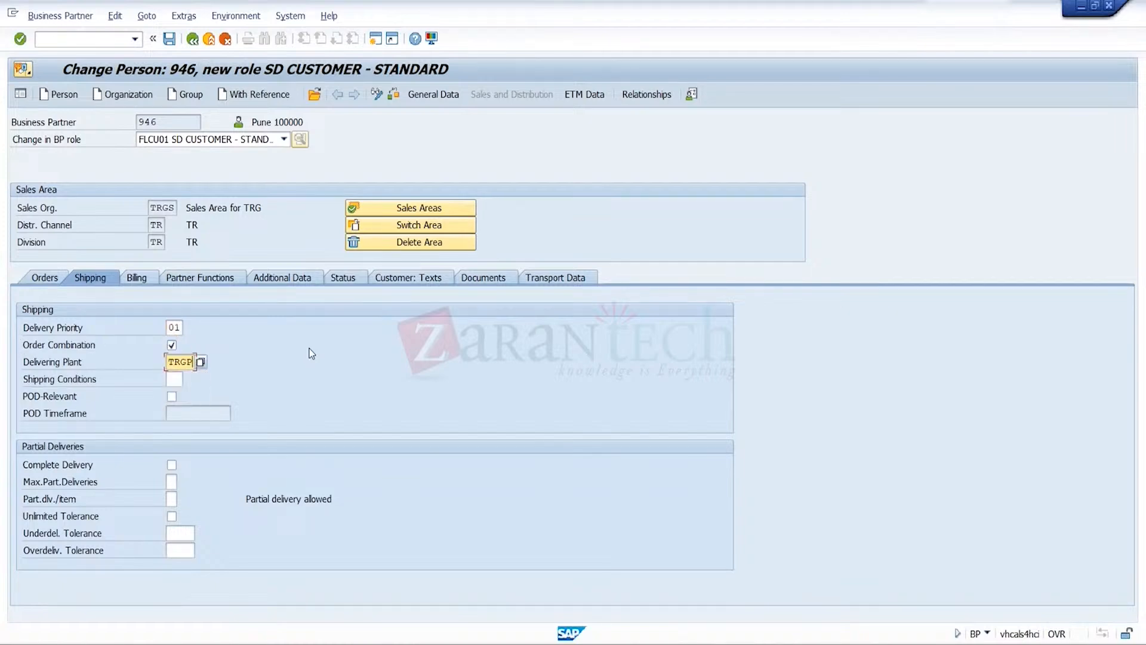
Set the shipping conditions to 01 Standard in the shipping data
key(Tab)
key(Down)
key(Down)
key(Return)
key(Return)
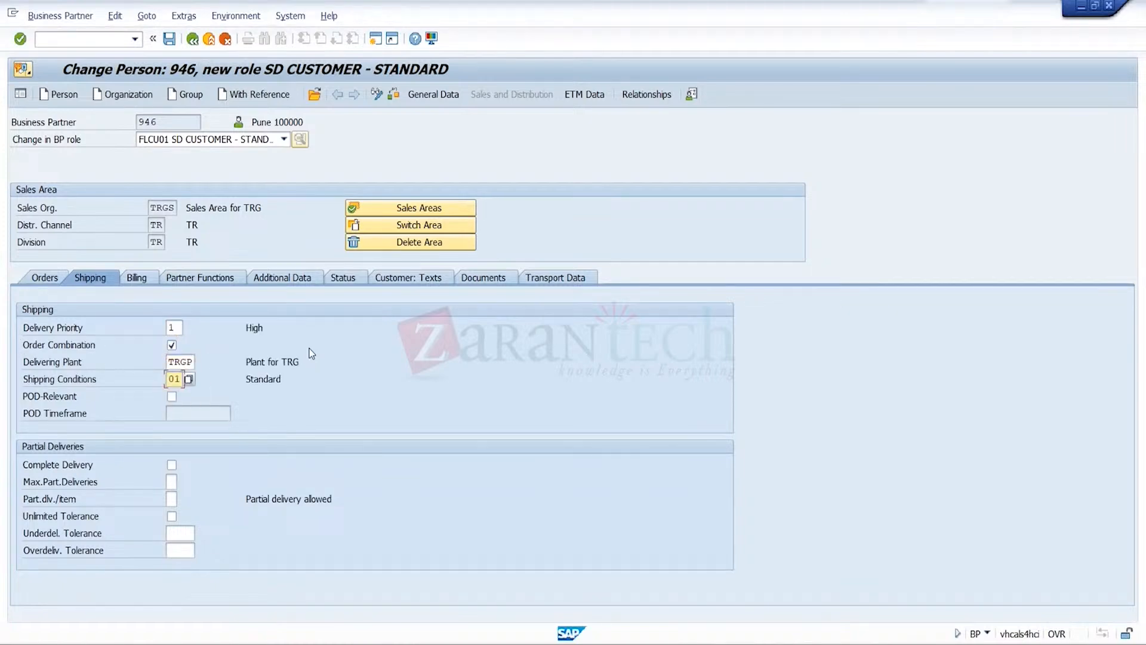
Set the billing Incoterms to FOB and try Blr as the Incoterms location 1 ID
click(145, 280)
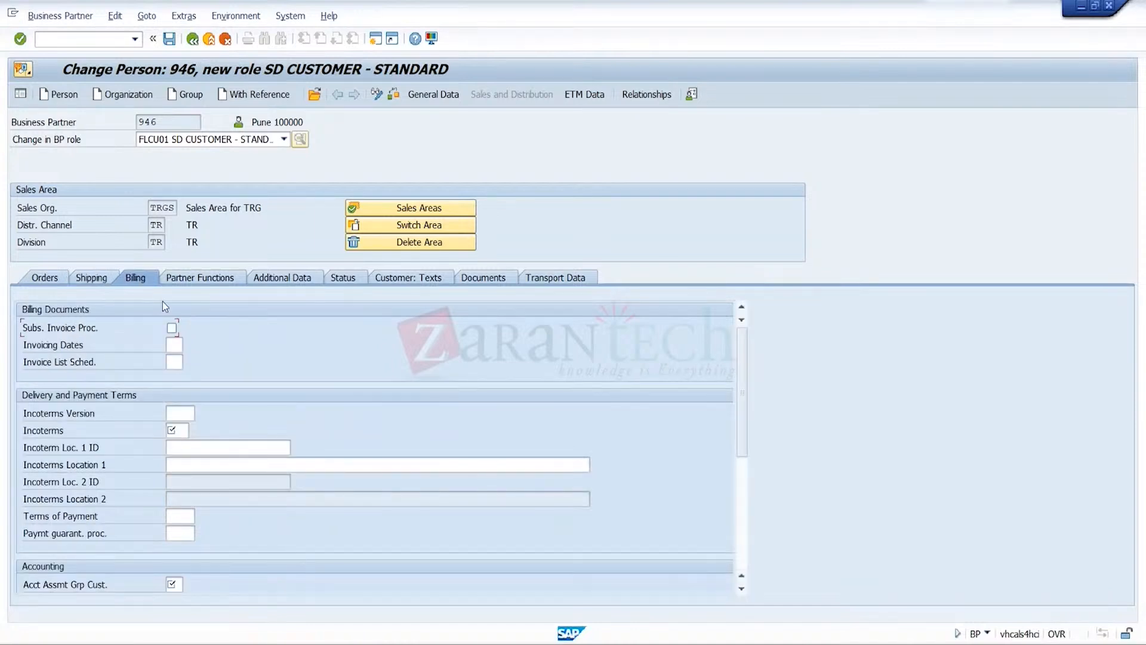
click(182, 431)
text(fob)
key(Tab)
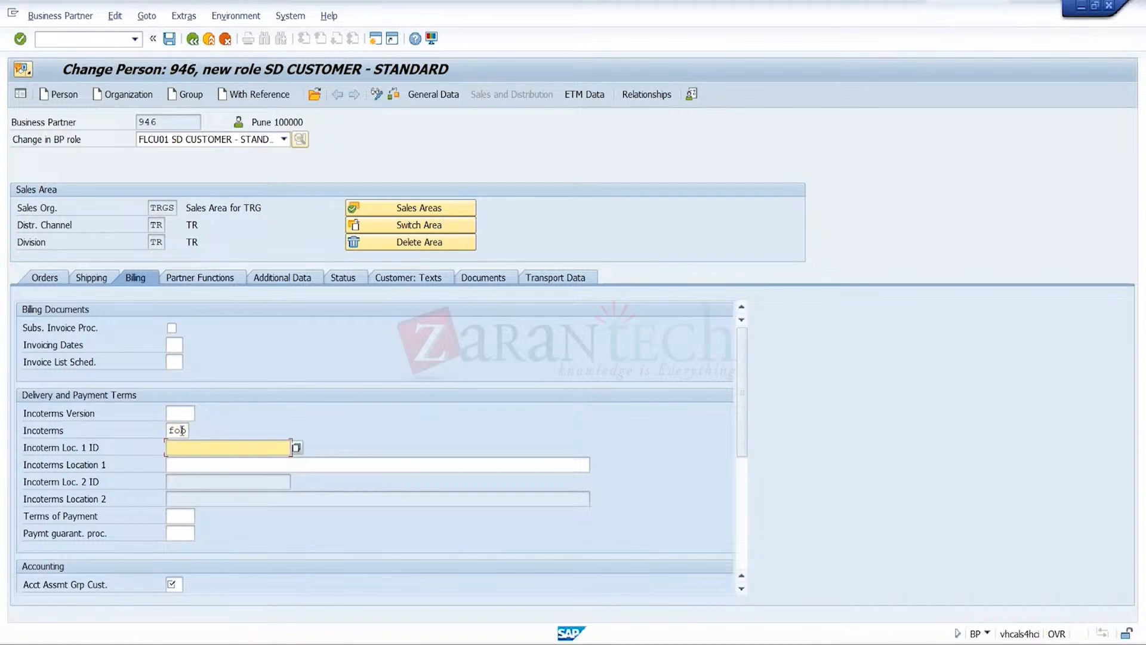
text(Blr)
Set the customer account assignment group to 01 and the output tax classification for India to 0
click(177, 585)
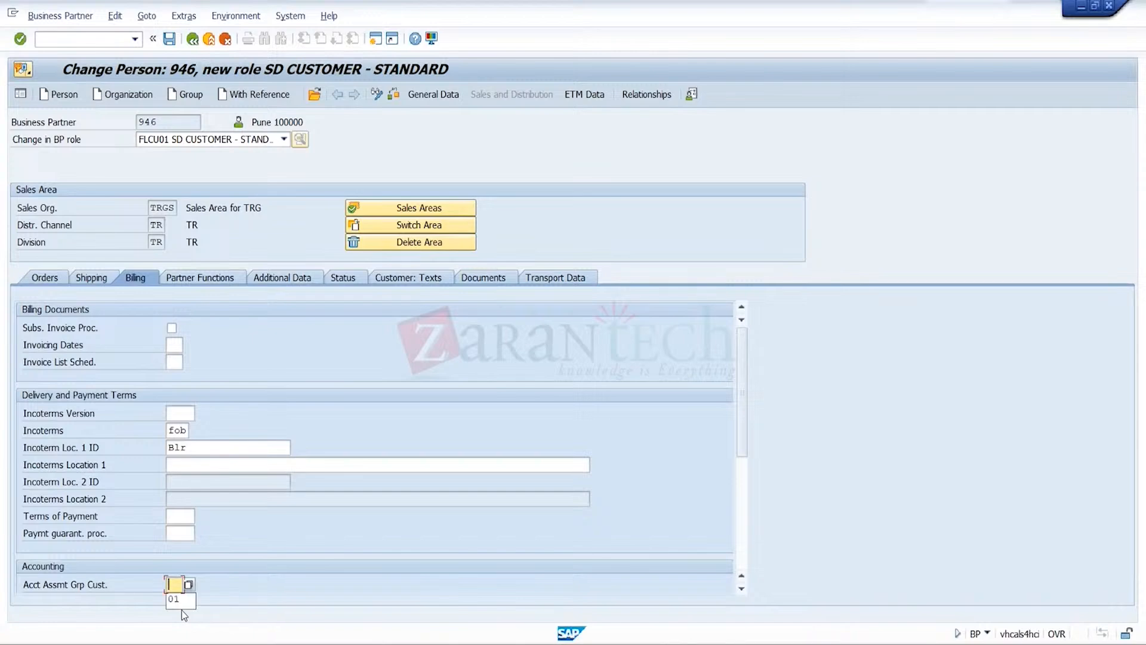
click(743, 528)
click(353, 418)
text(0)
key(Return)
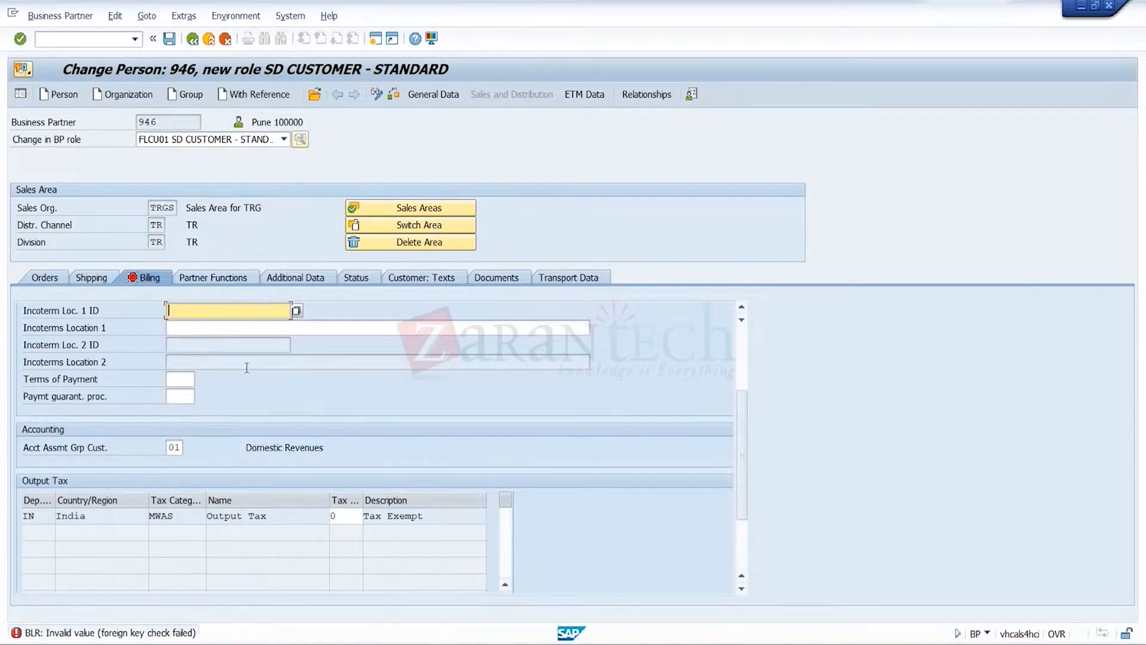
Set Incoterms Location 1 to Blr and save the SD customer data
click(219, 332)
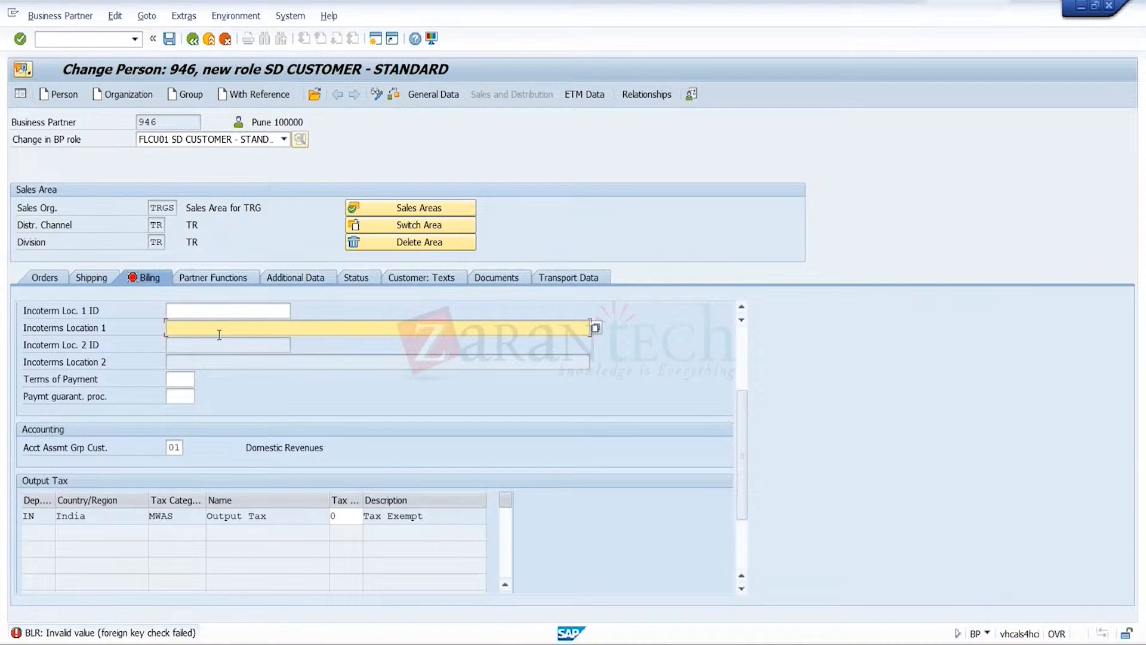
text(Blr)
key(Return)
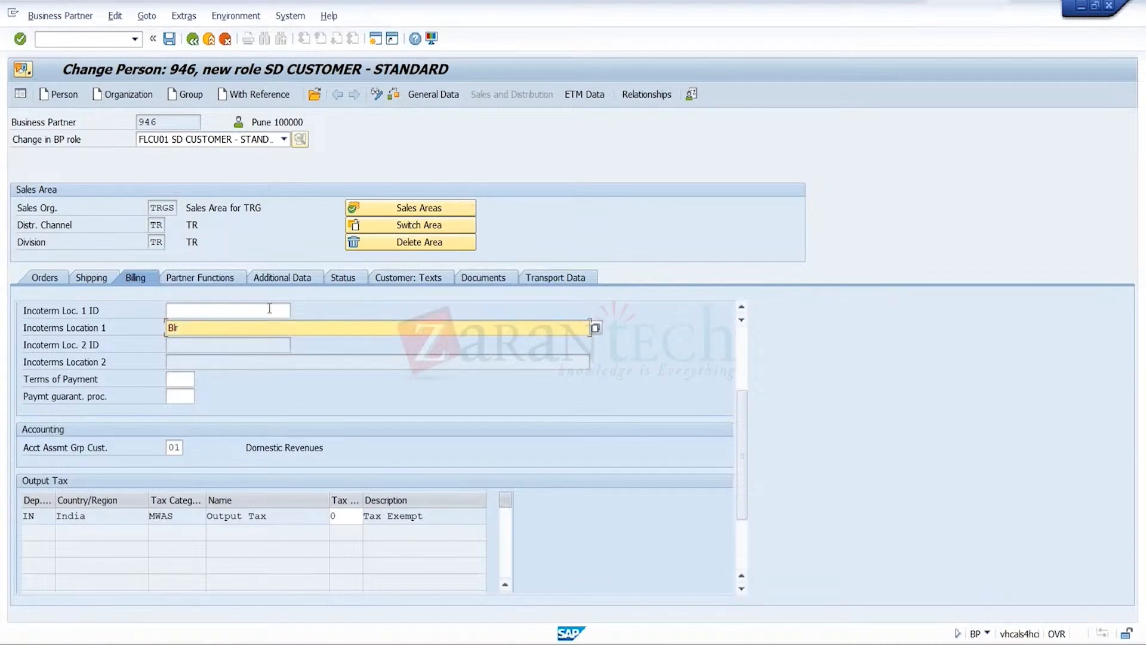
click(170, 42)
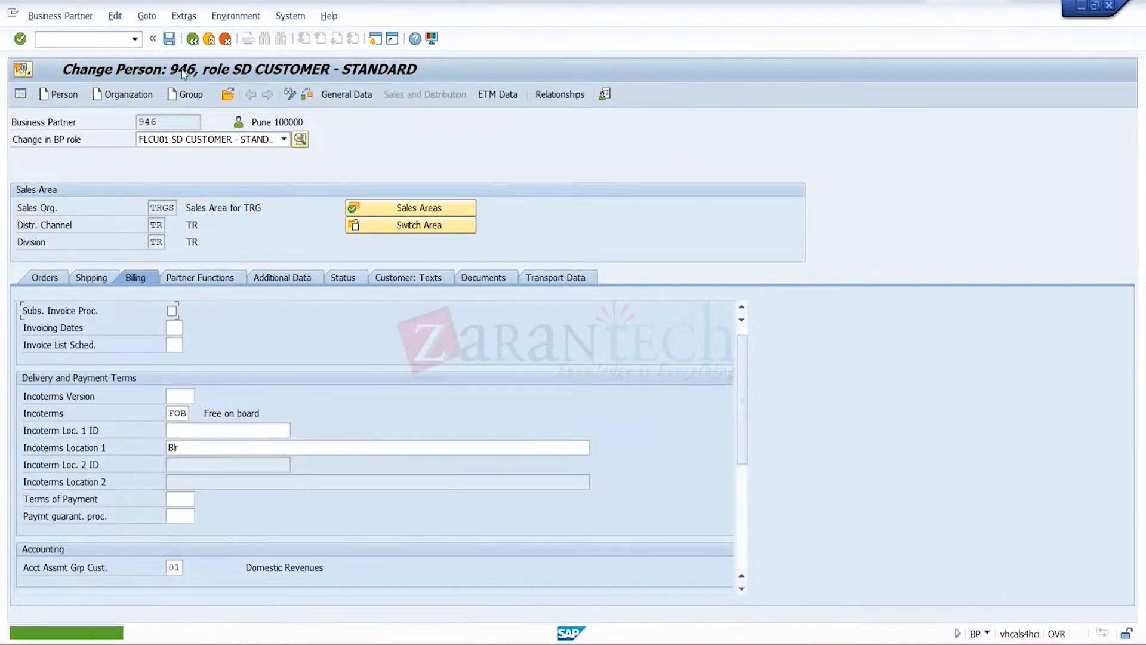
Assign the role FLCU00 FI CUSTOMER - STANDARD to the business partner and open its company code data
click(290, 96)
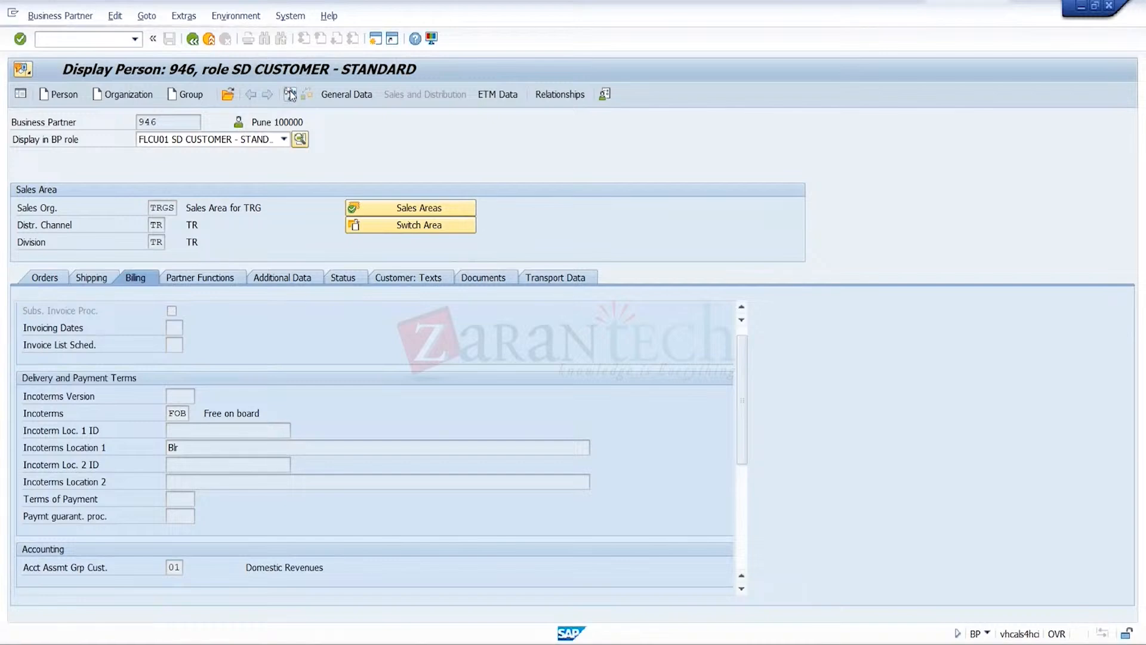
click(291, 97)
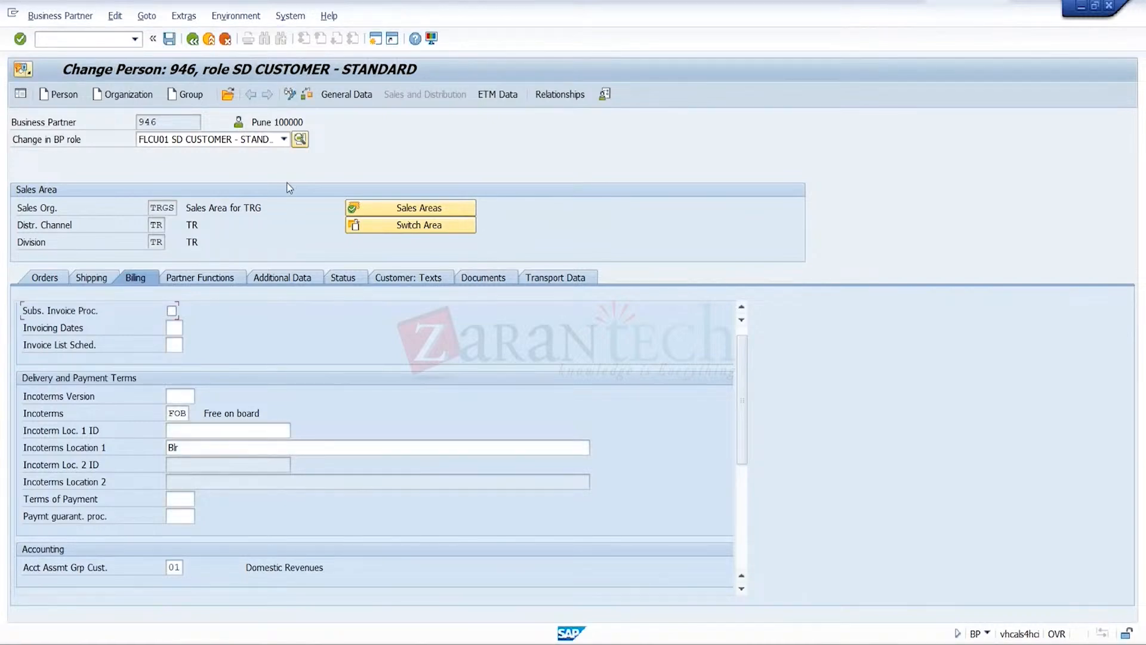
click(283, 146)
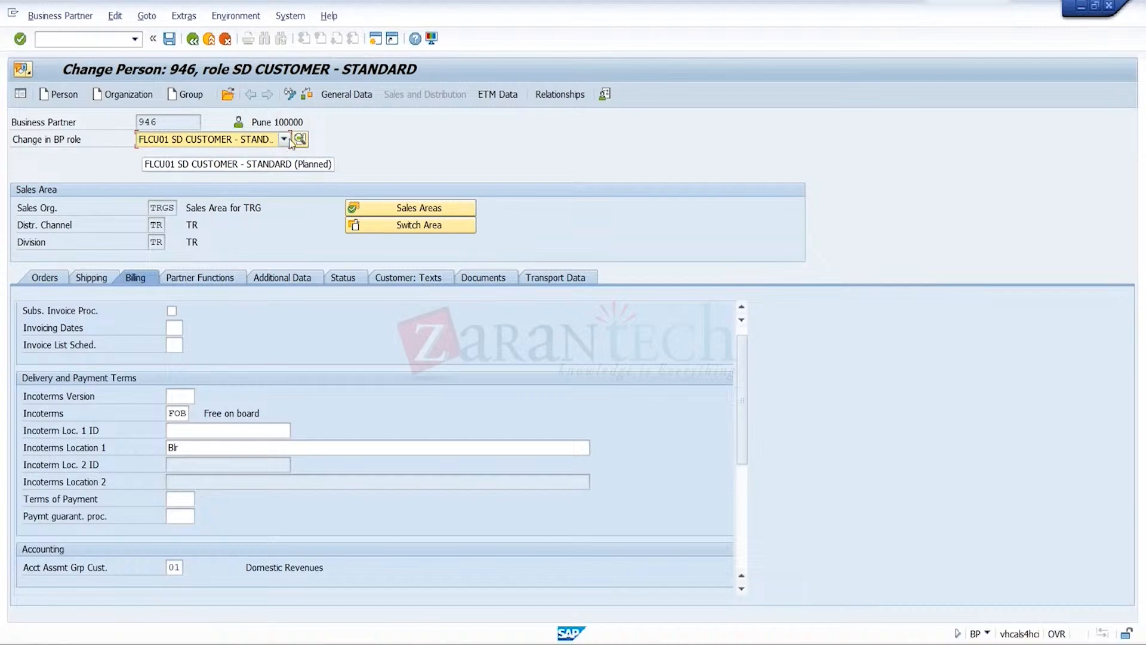
click(284, 142)
click(284, 154)
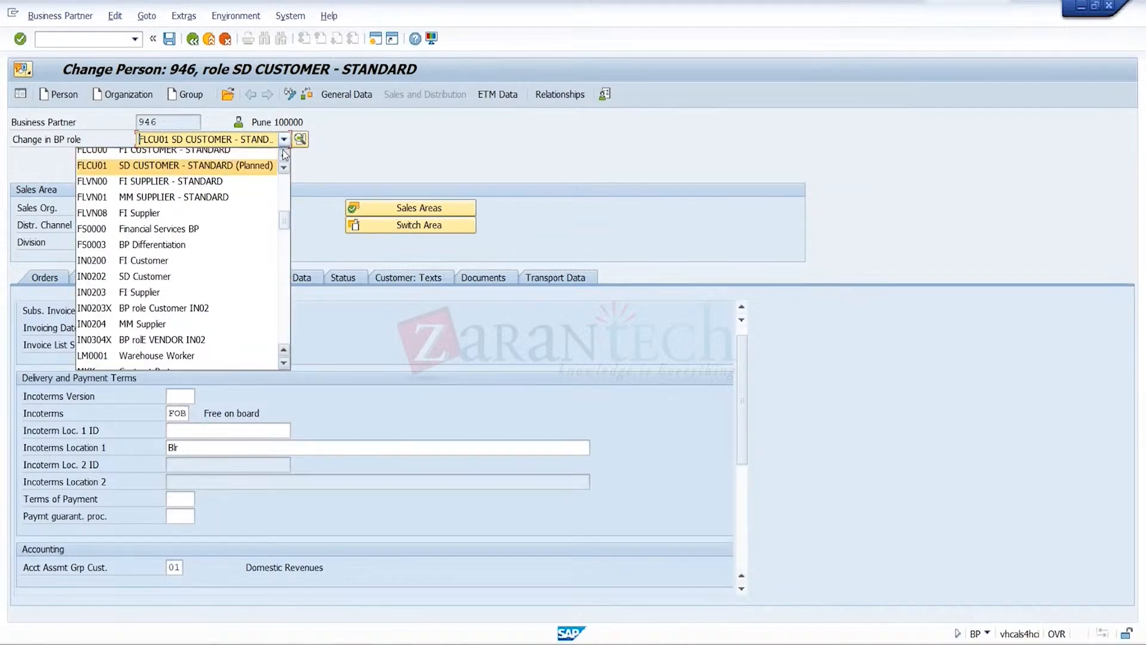
click(244, 154)
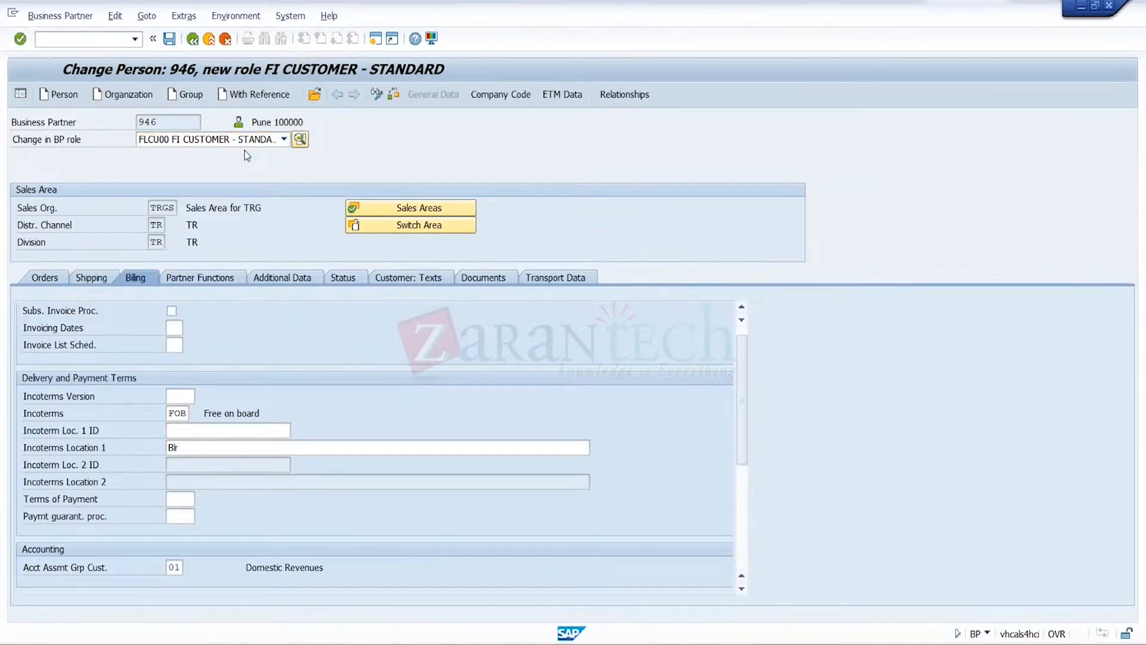
click(501, 95)
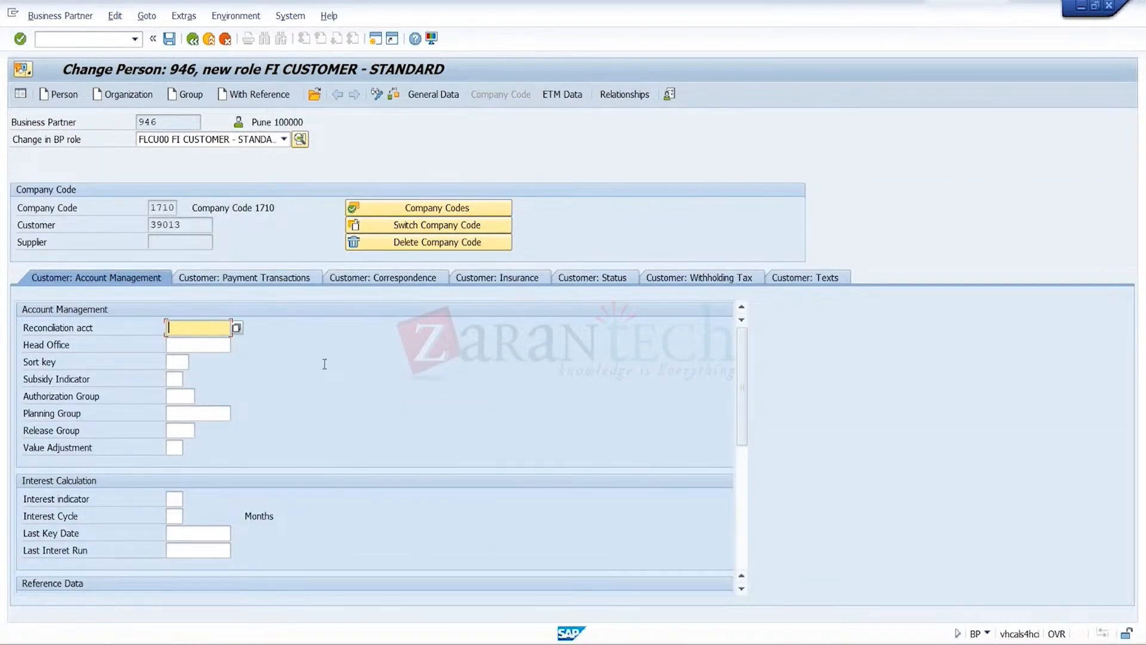
Set the reconciliation account to 121000 for company code 1710 and save
key(BackSpace)
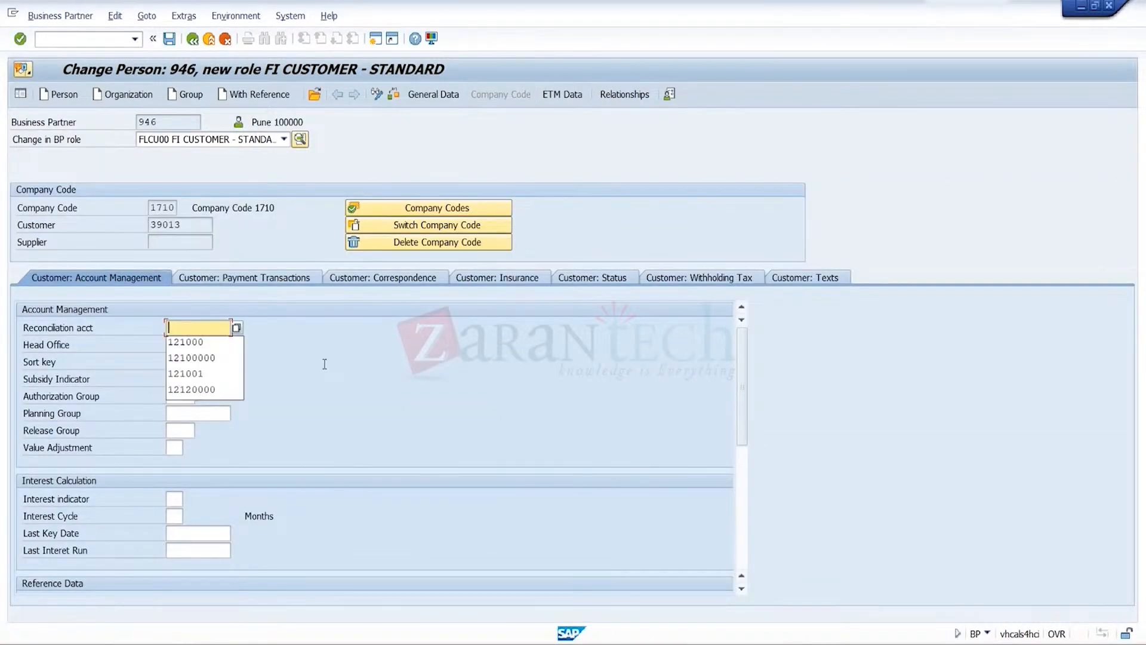
click(216, 342)
key(Return)
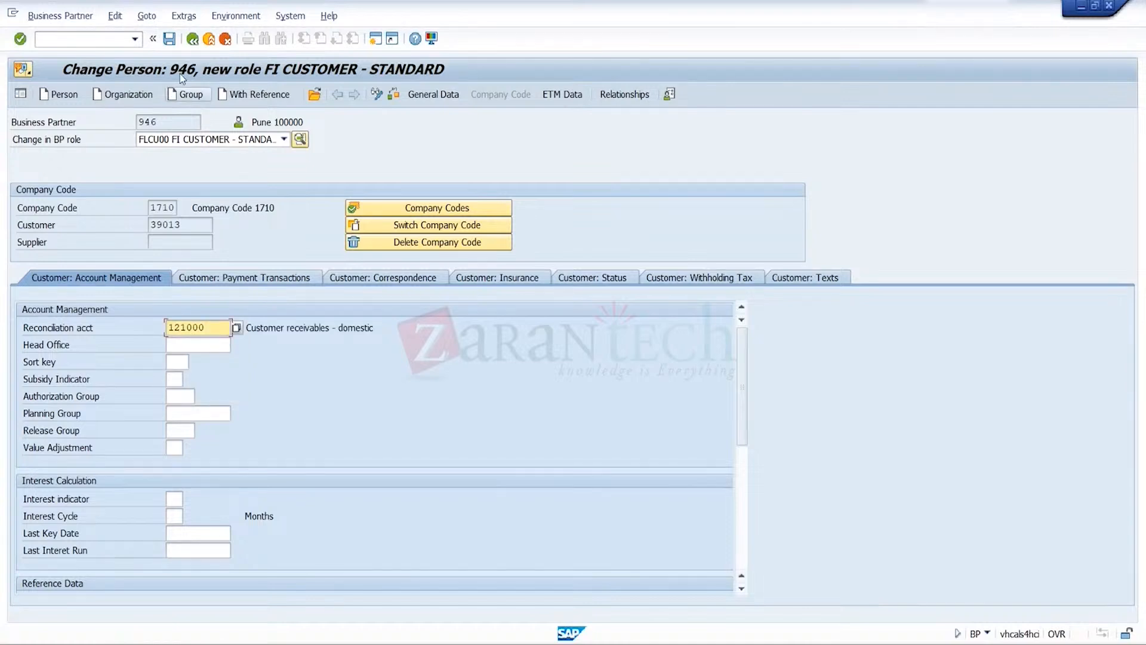
click(171, 40)
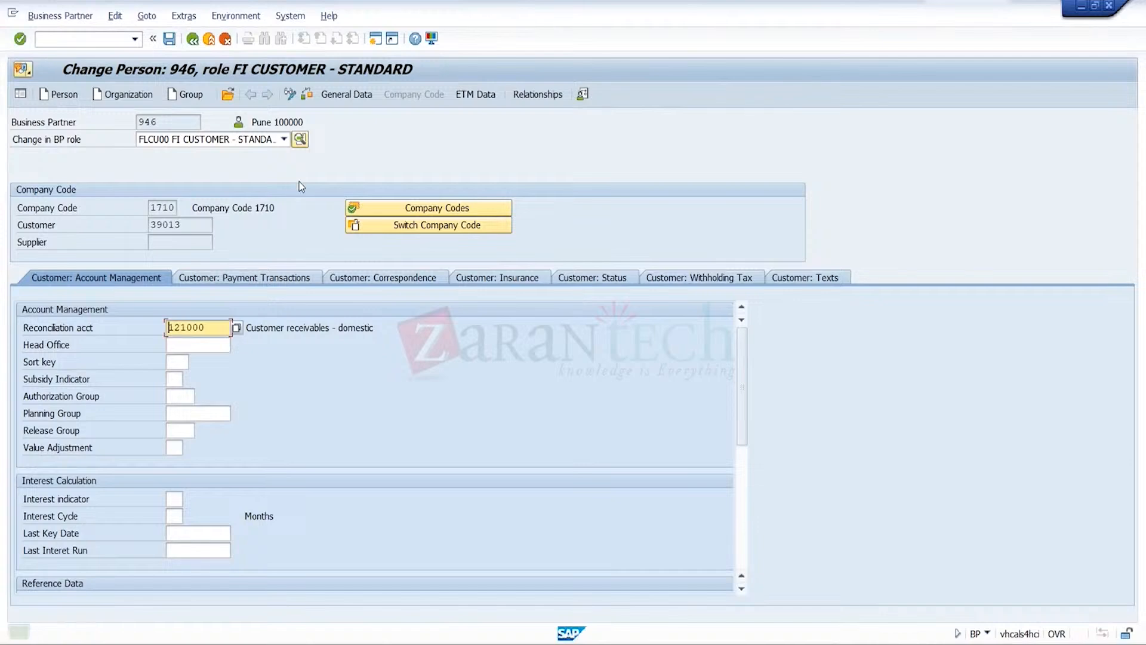
Switch the FI customer data to company code TRG
click(433, 228)
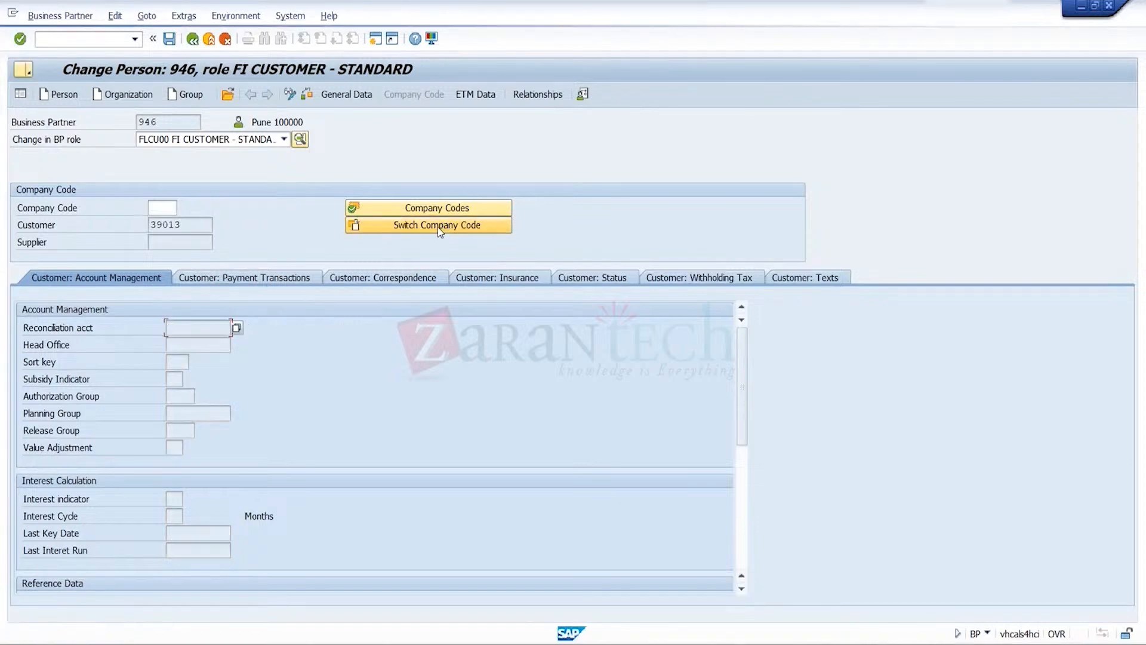
click(172, 212)
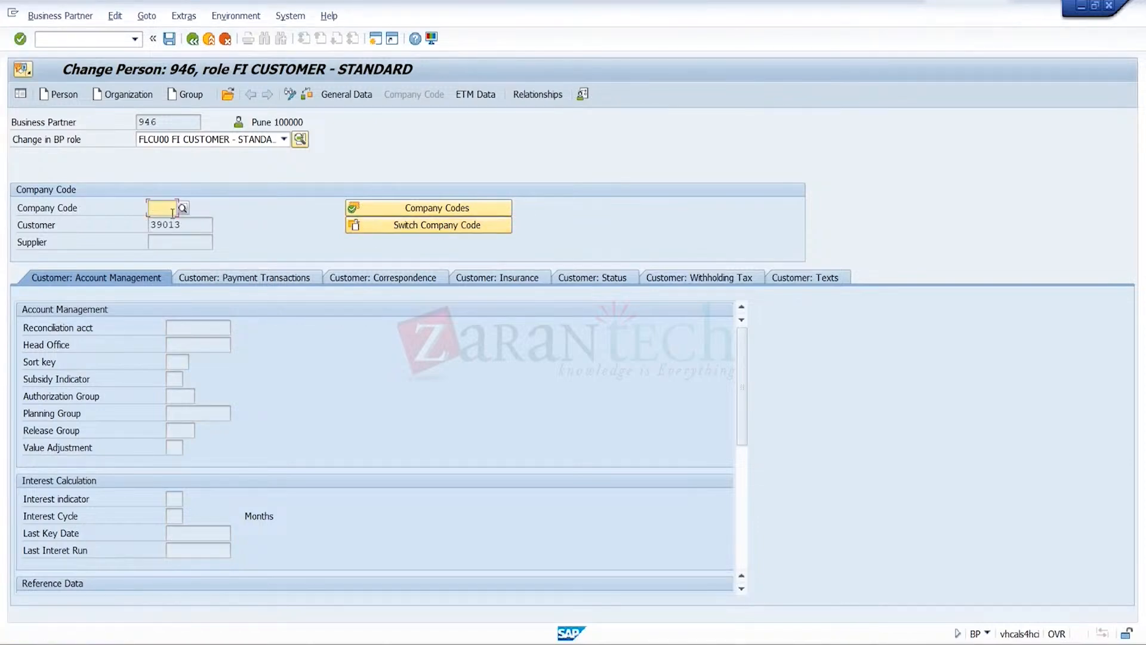
text(TRG)
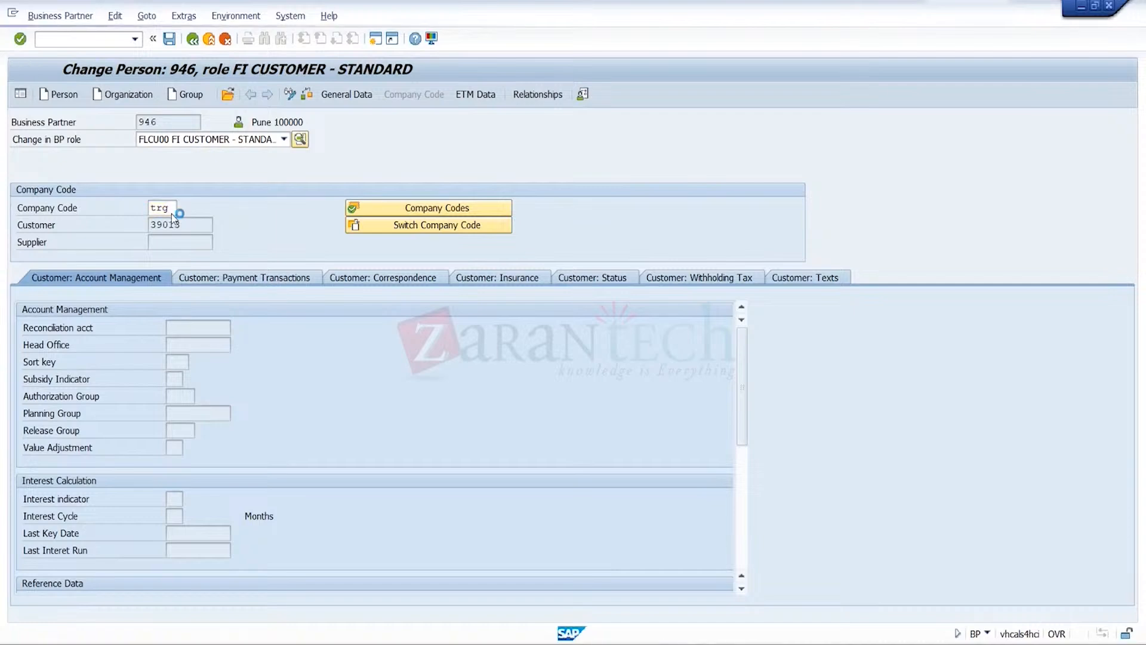
key(Return)
Set the reconciliation account to 121000 for company code TRG and save
key(Down)
key(Down)
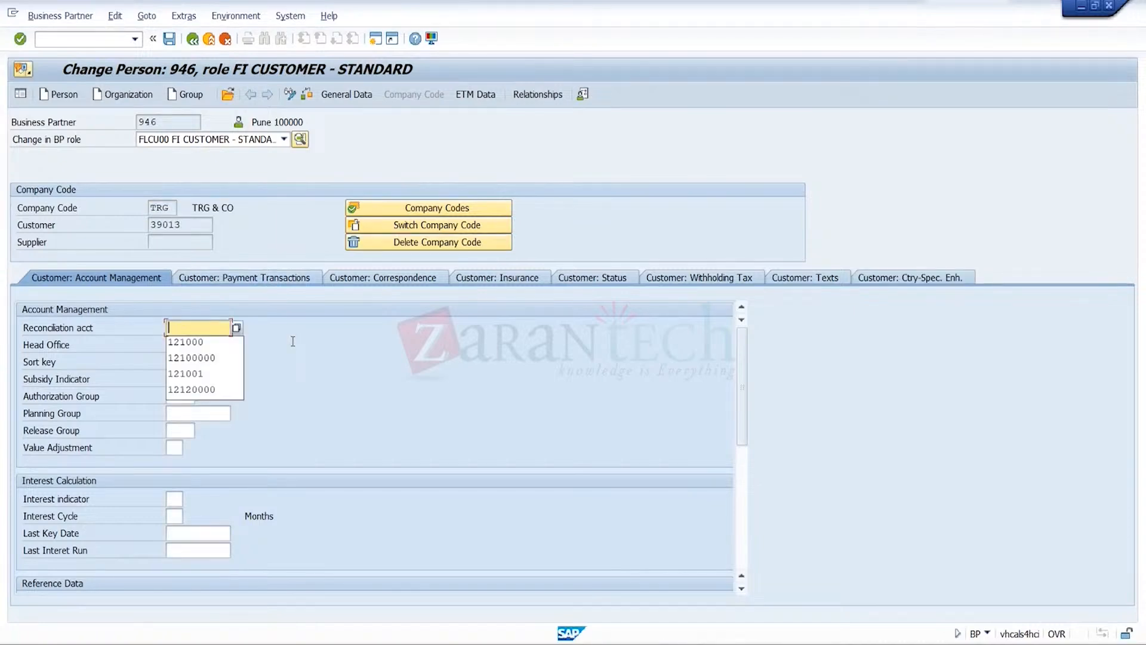
key(Return)
key(Return)
click(166, 41)
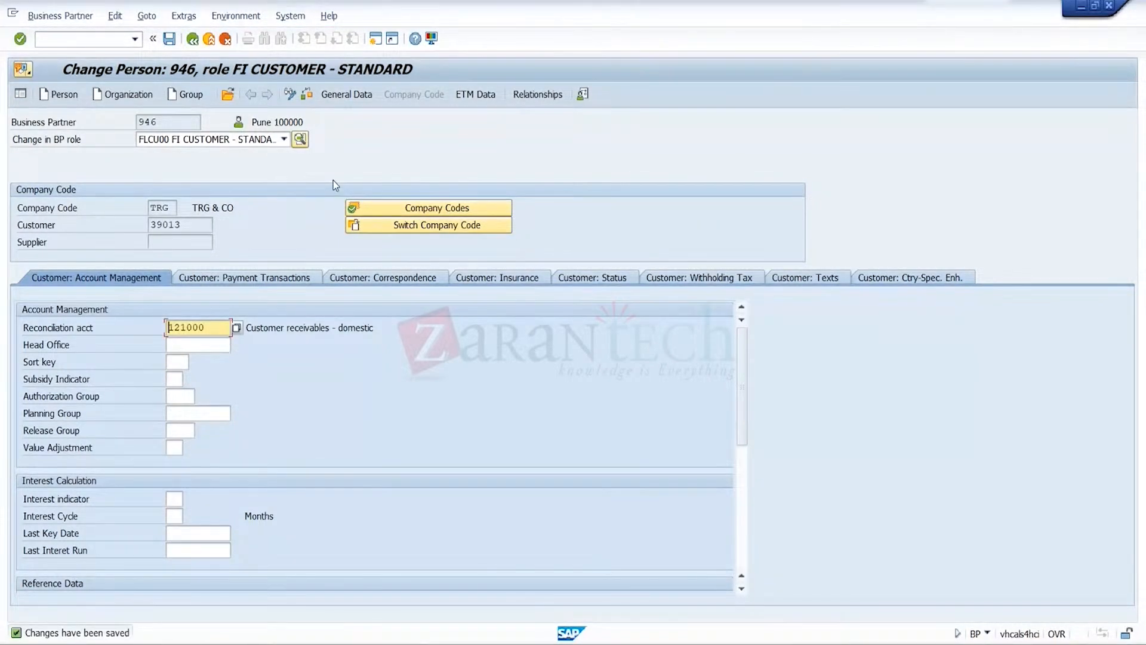
Assign the role UKM000 SAP Credit Management to the business partner
click(285, 139)
scroll(189, 361, down, 10)
click(189, 361)
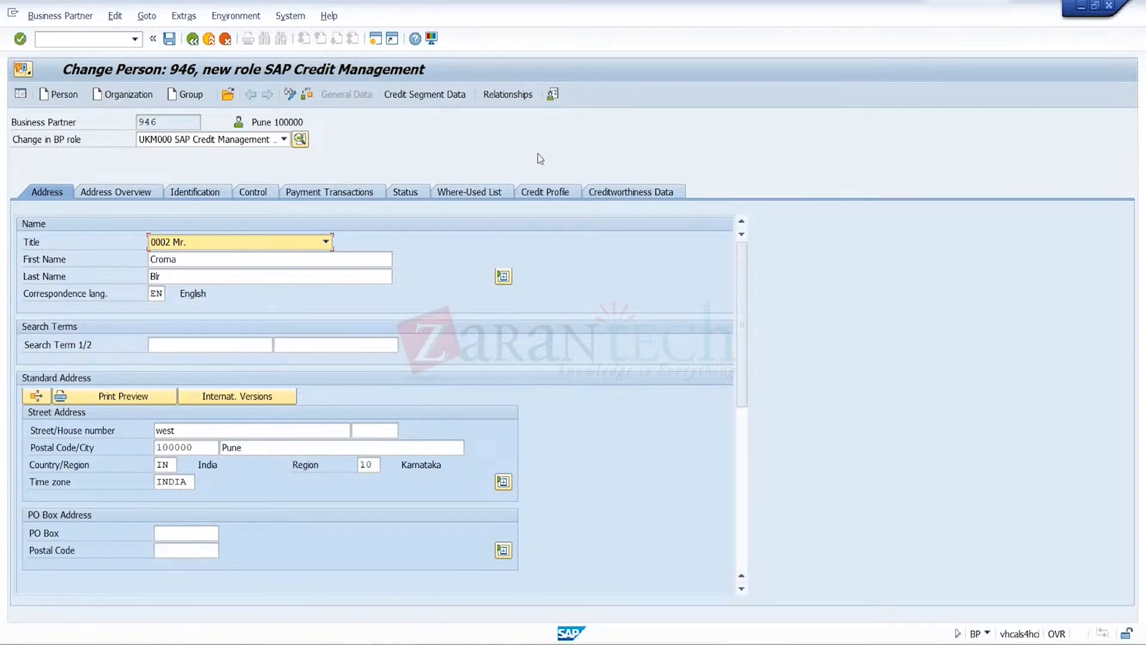
Set the credit profile's scoring rule to B2B-NEW Rule for New Business Customers with a valid-to date of 18.05.2024
click(555, 191)
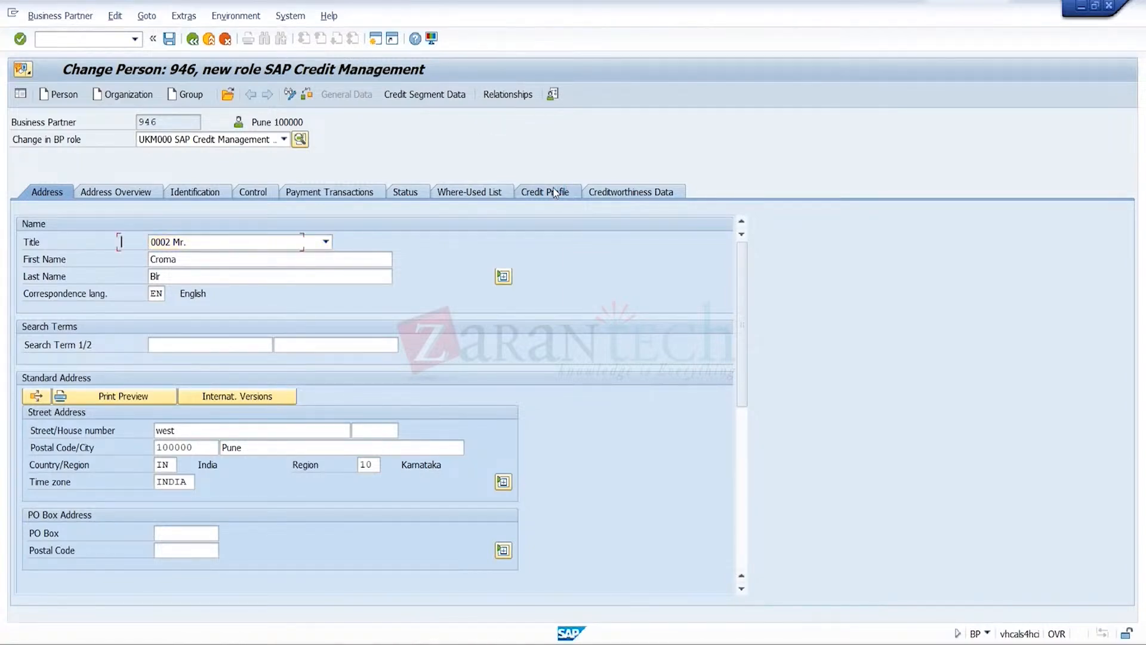
click(296, 243)
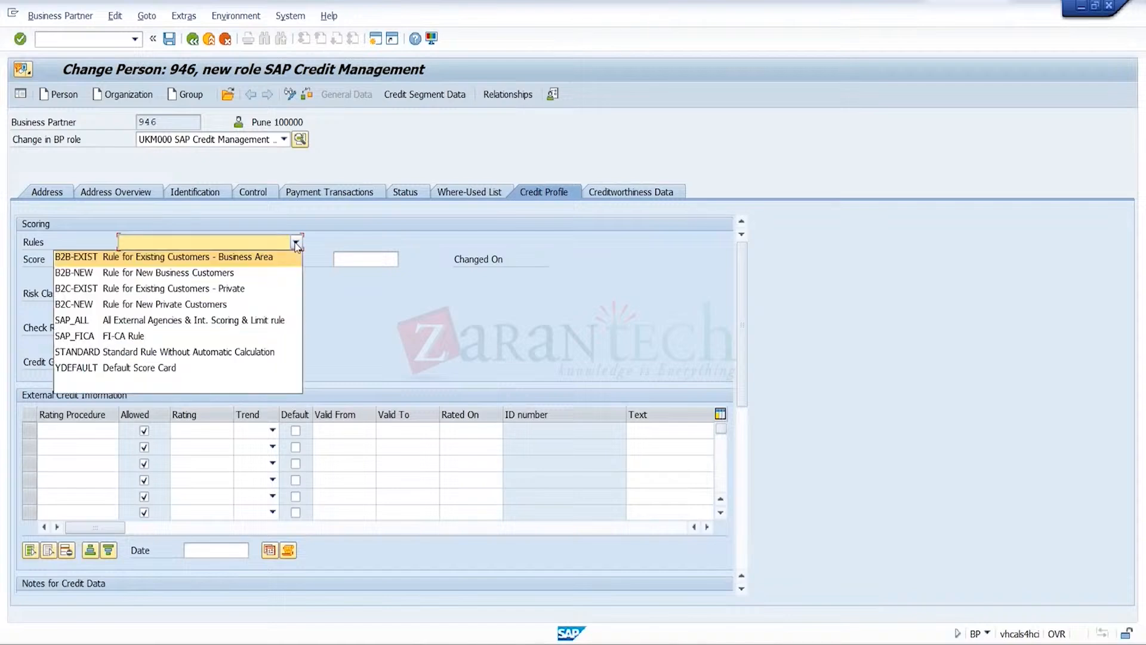
click(254, 279)
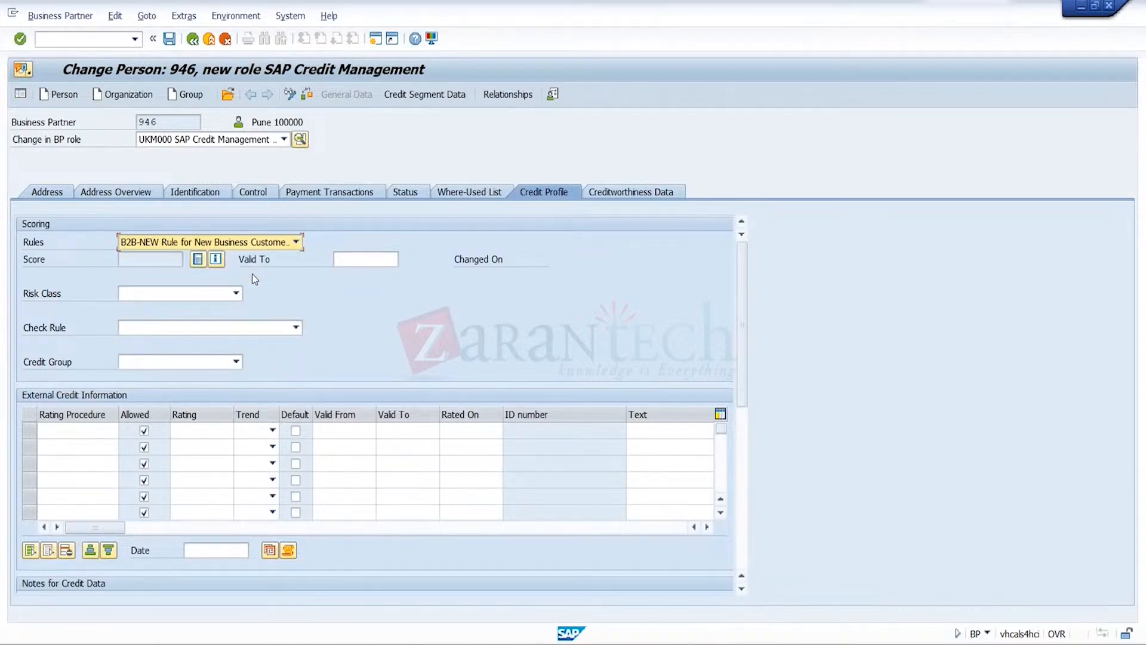
click(376, 260)
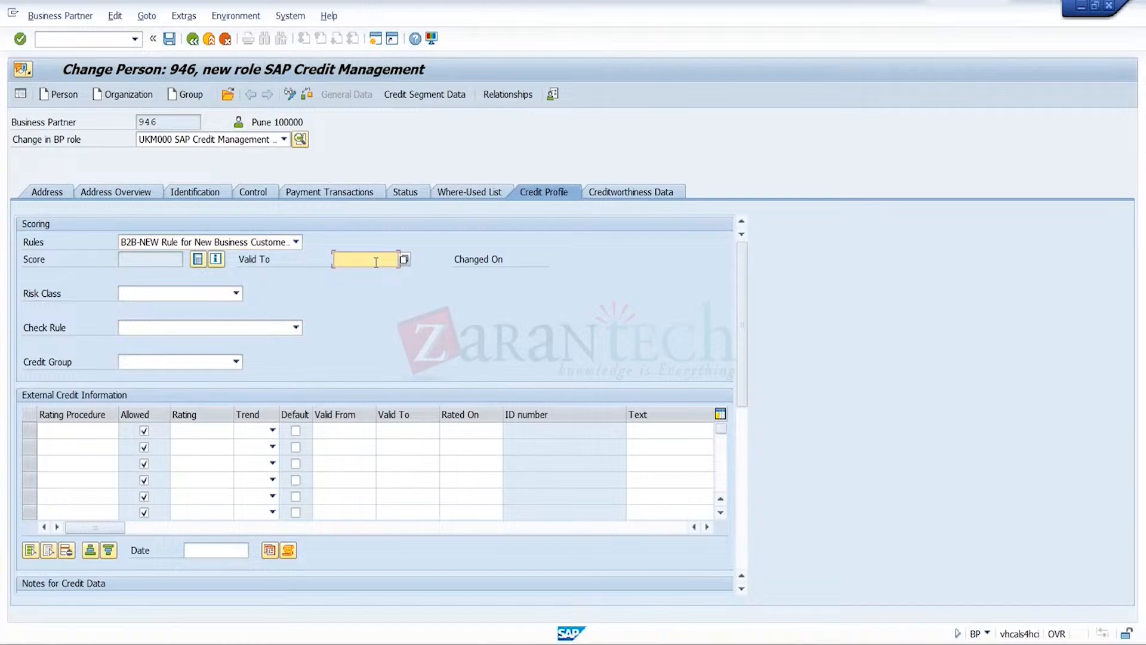
click(376, 262)
click(364, 272)
Set the risk class to C Medium Default Risk, the check rule to 01 Default and the credit group to 4 Test
click(236, 293)
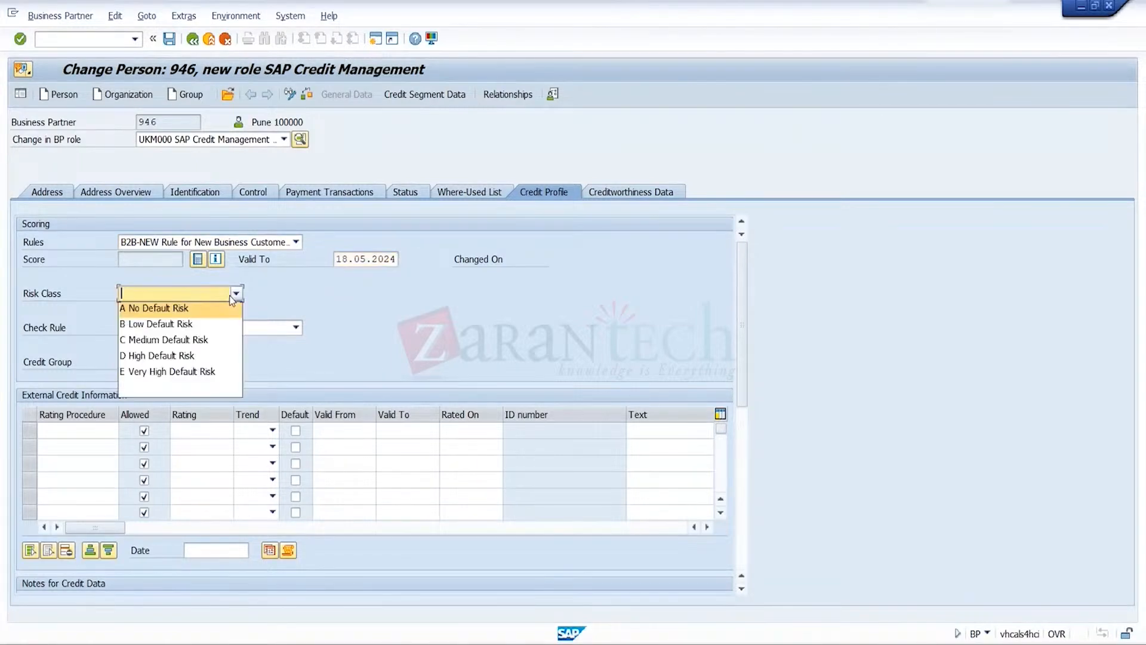
click(201, 341)
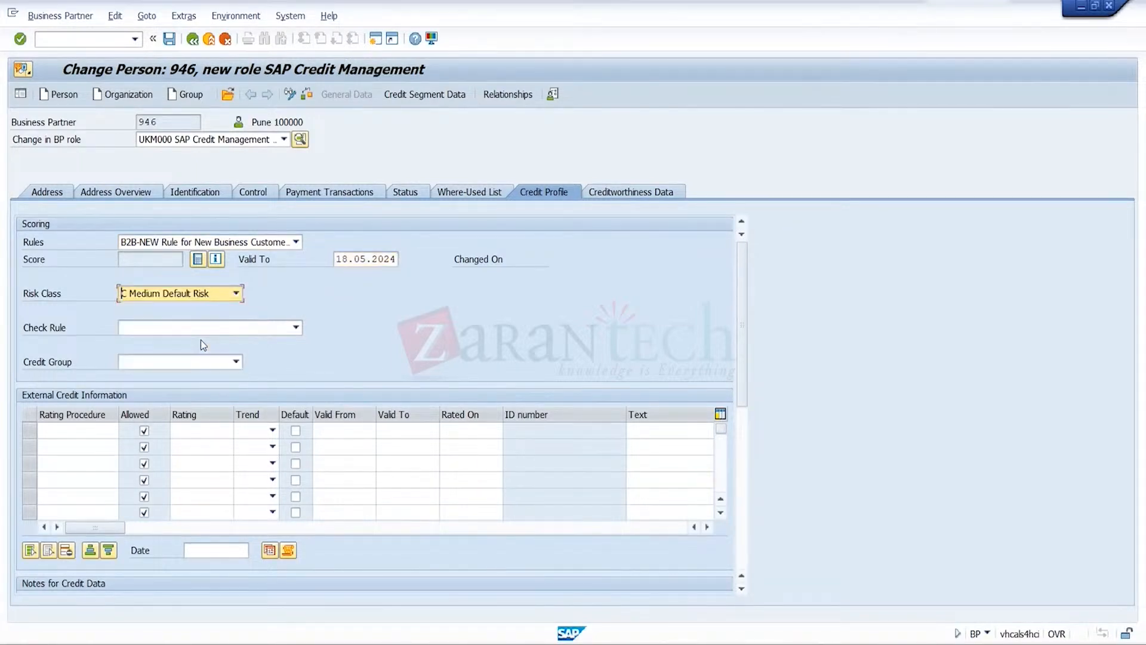
click(237, 332)
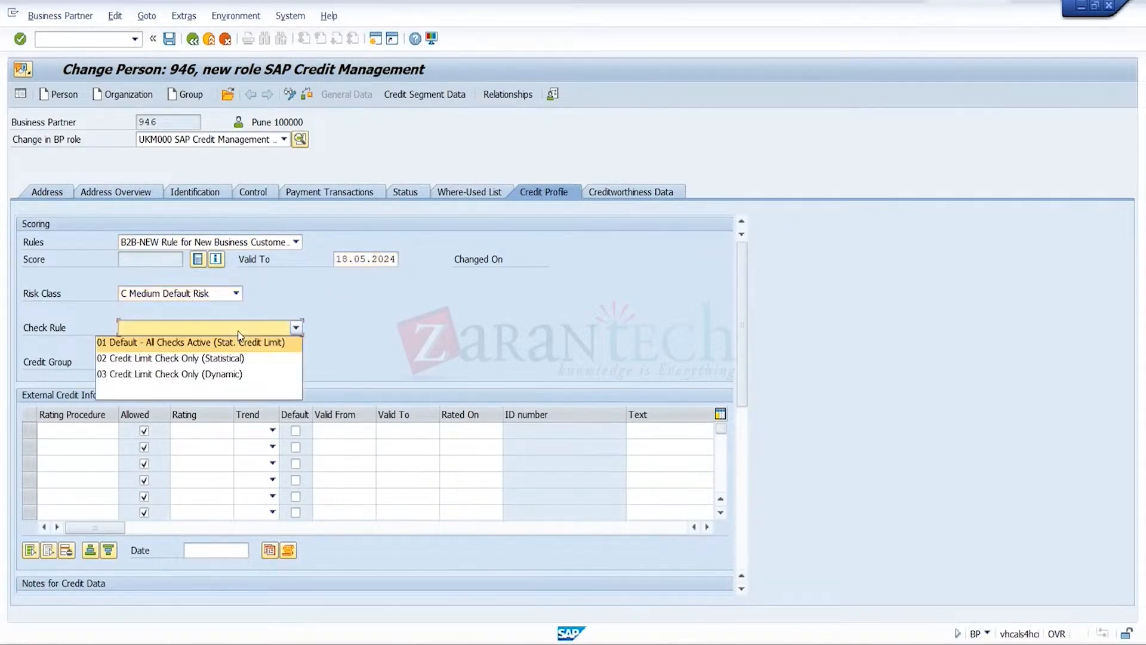
click(277, 349)
click(226, 359)
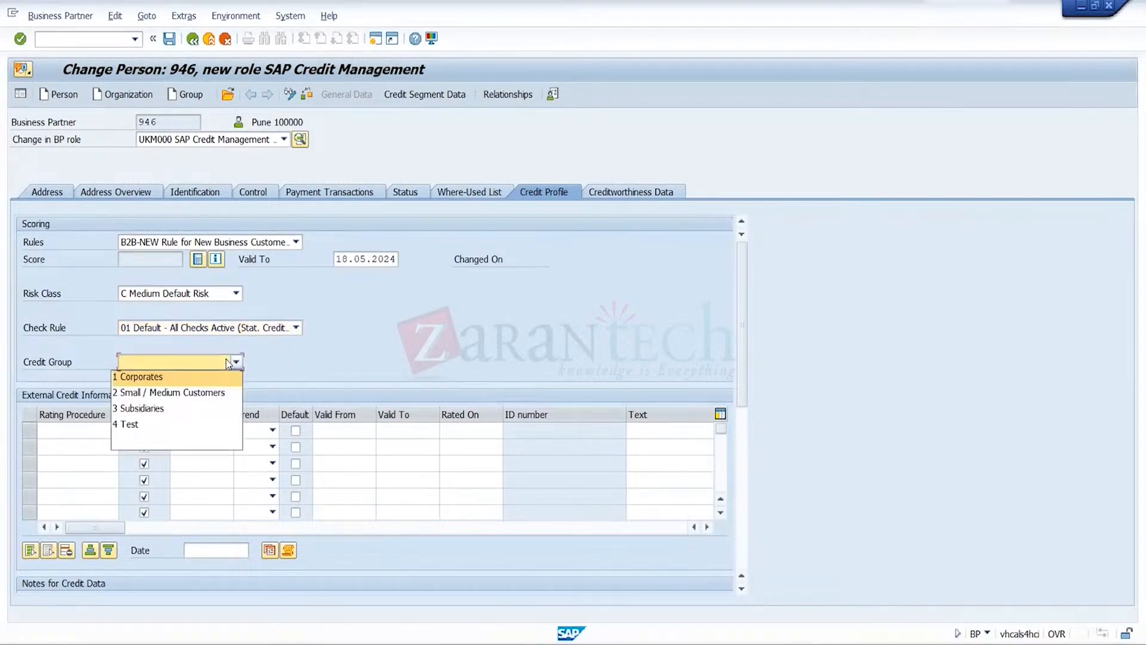
click(137, 419)
Add an external credit rating with rating procedure 0EXT1 and rating 2A
click(102, 435)
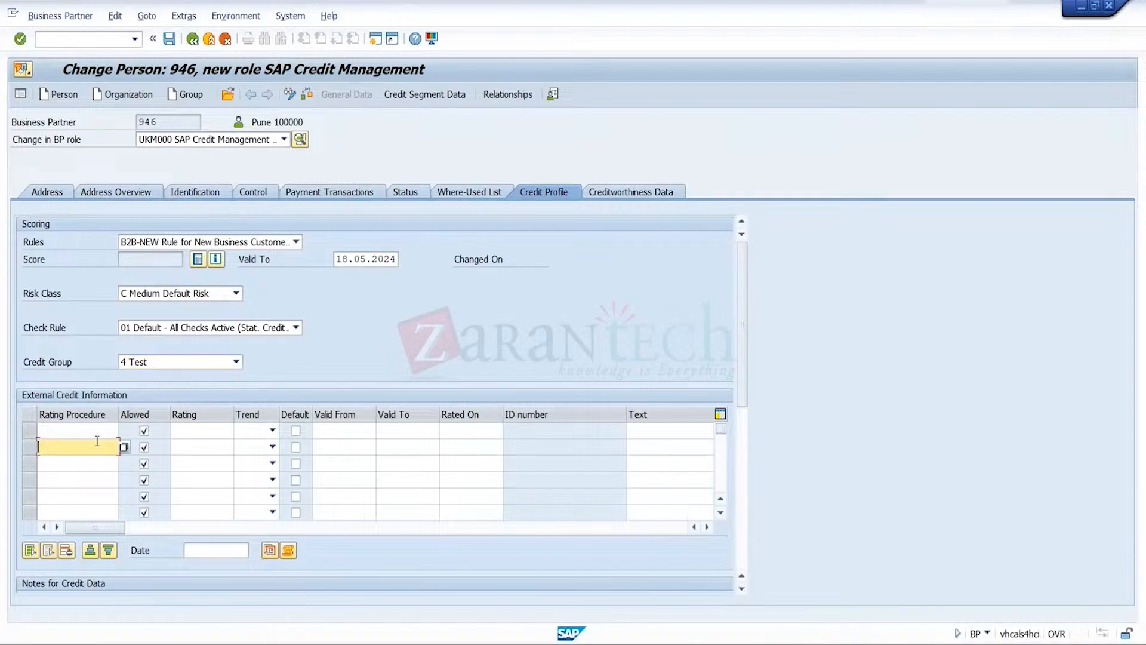
click(71, 444)
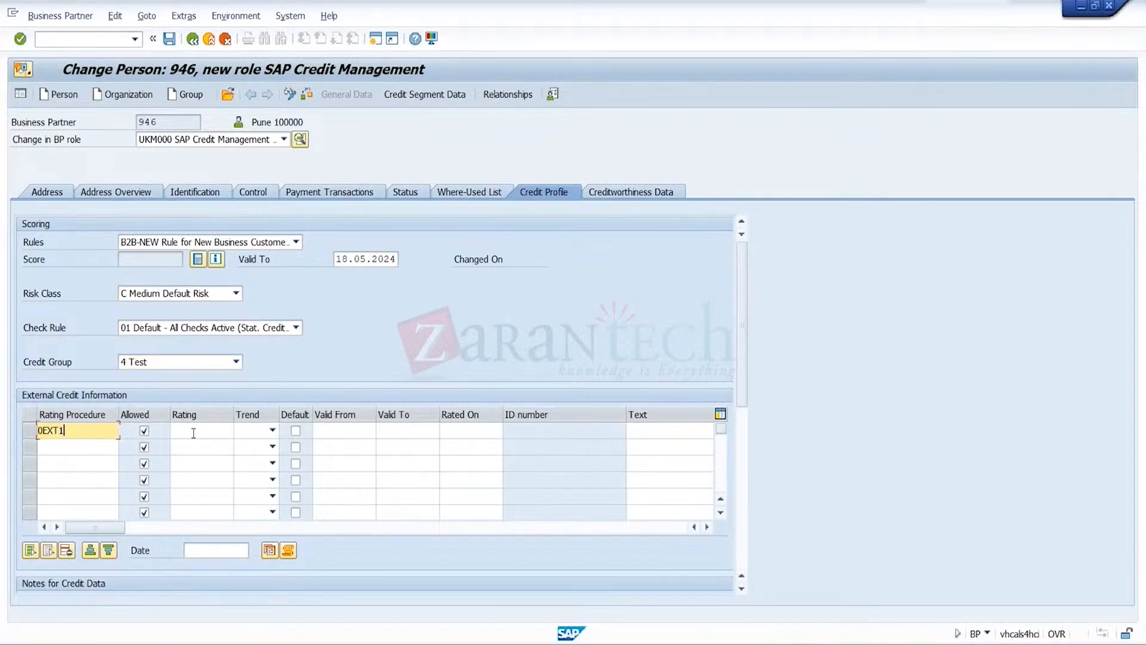
click(199, 431)
click(201, 445)
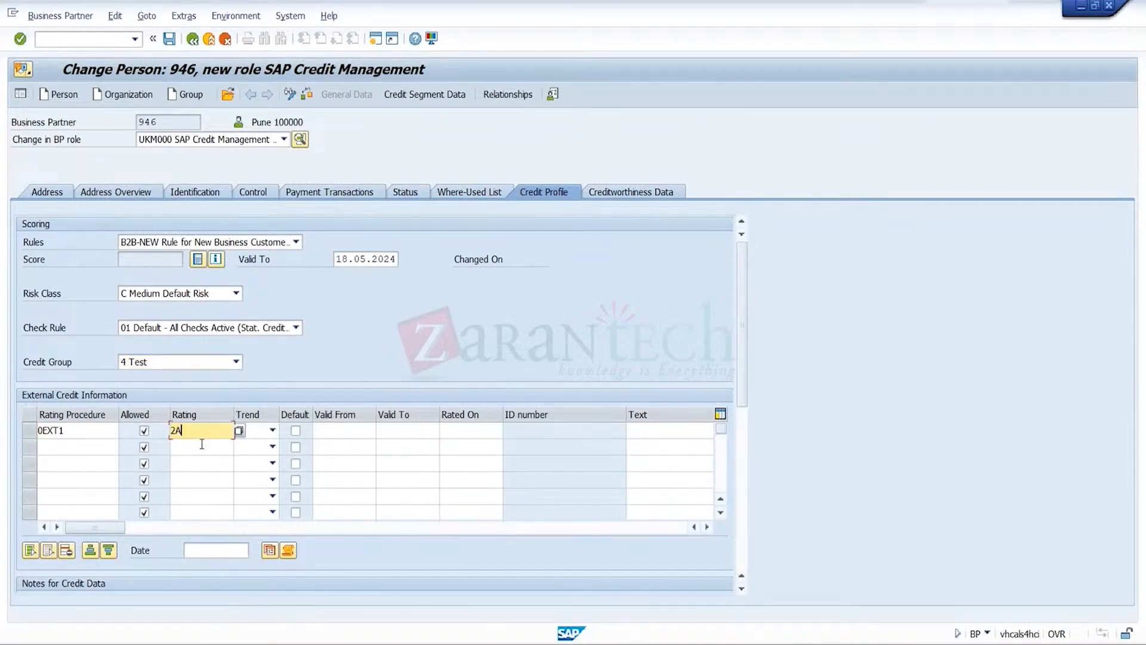
key(Return)
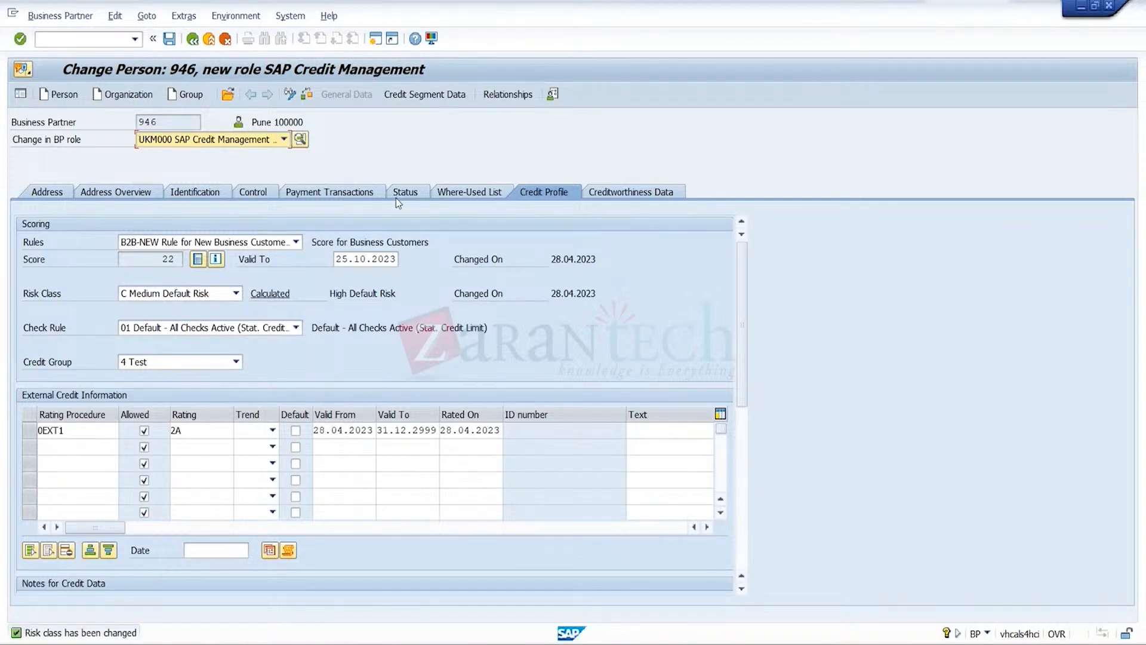
Set a credit limit of 50,000 INR in credit segment TRGSCRSEG Credit Segment TRGC for Sales and save the business partner
click(450, 95)
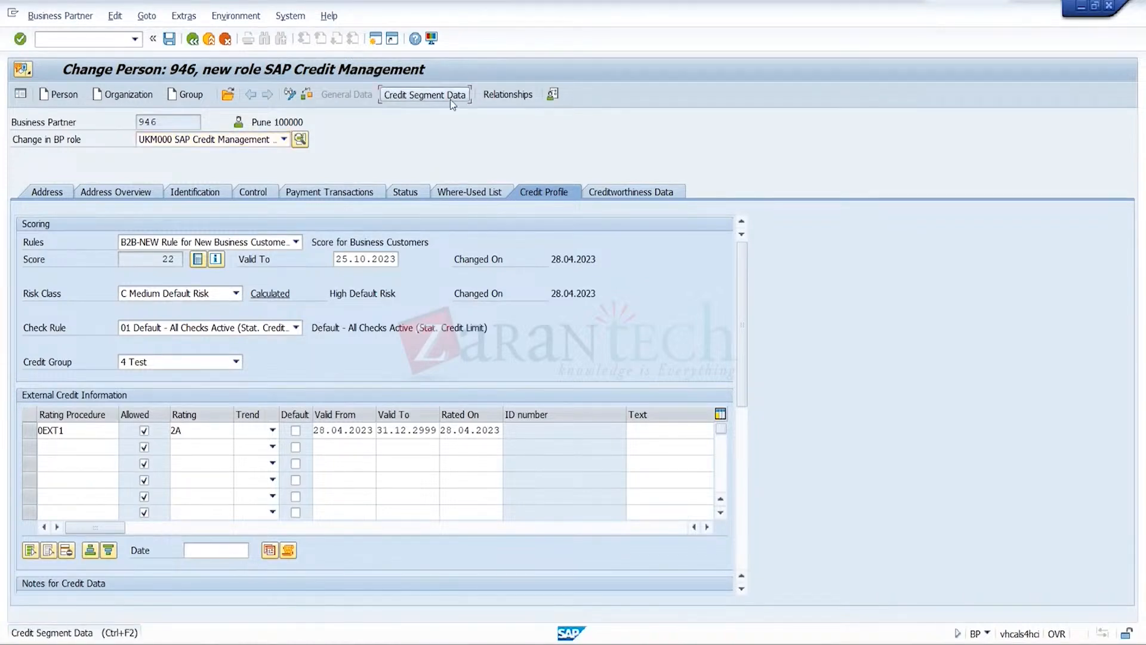
click(296, 207)
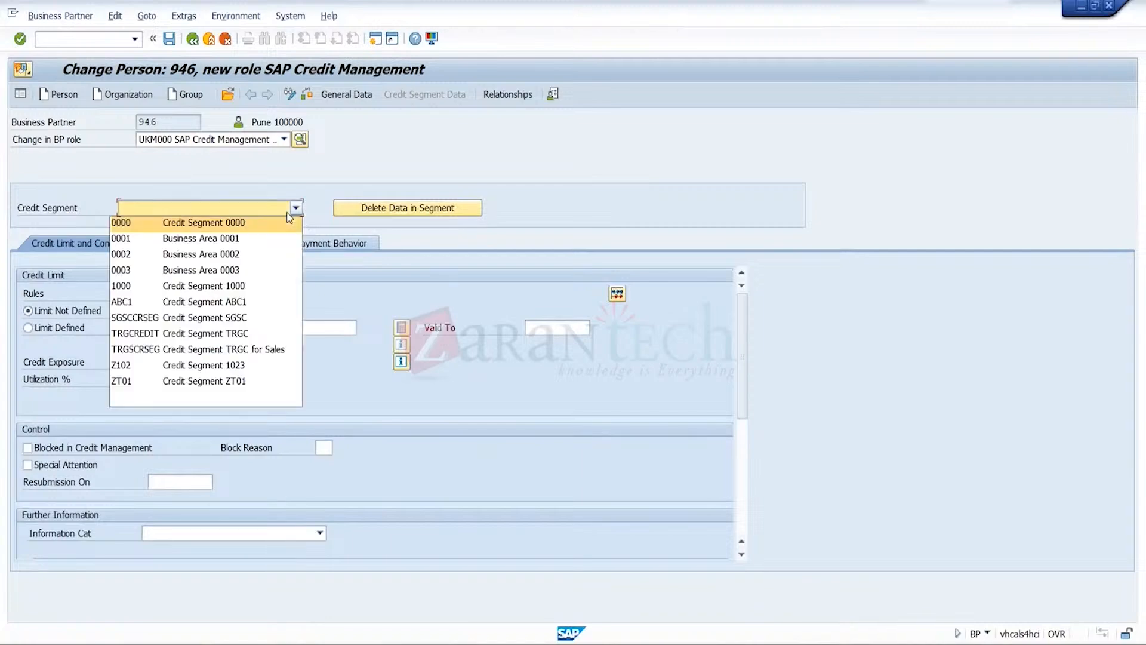
click(257, 349)
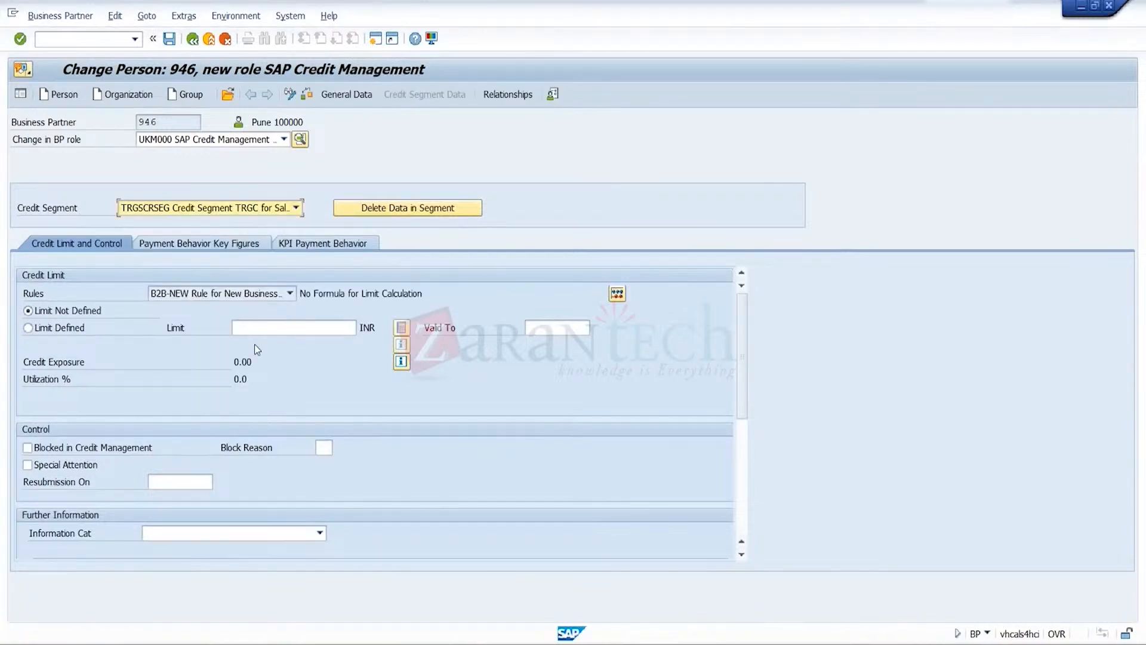
click(332, 327)
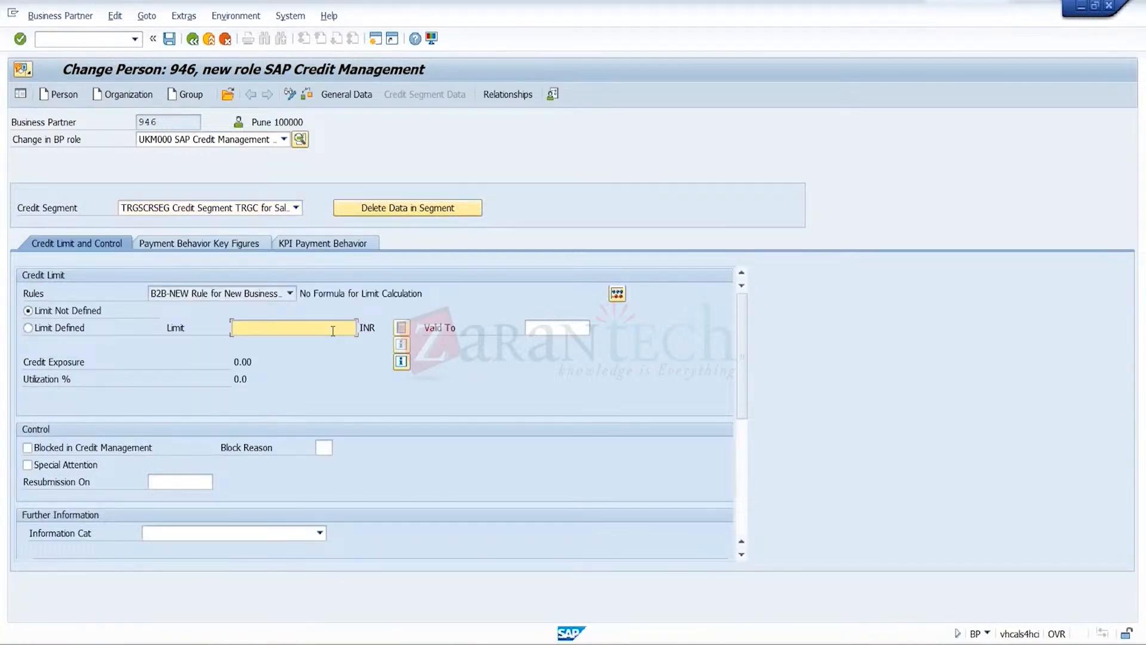
text(500000)
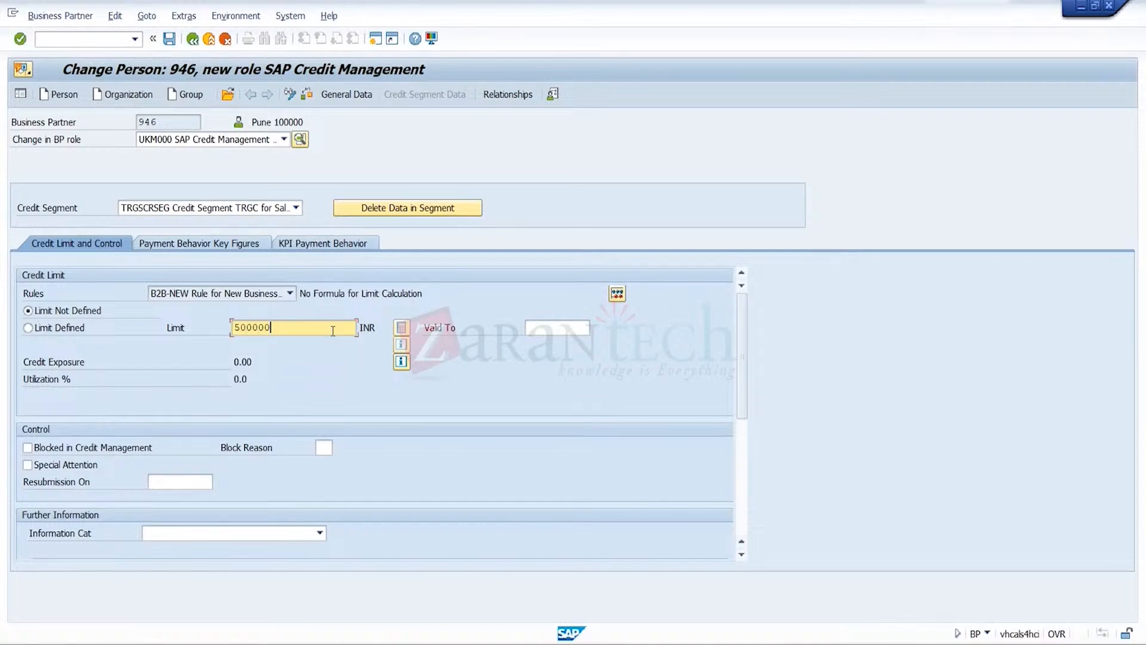
key(BackSpace)
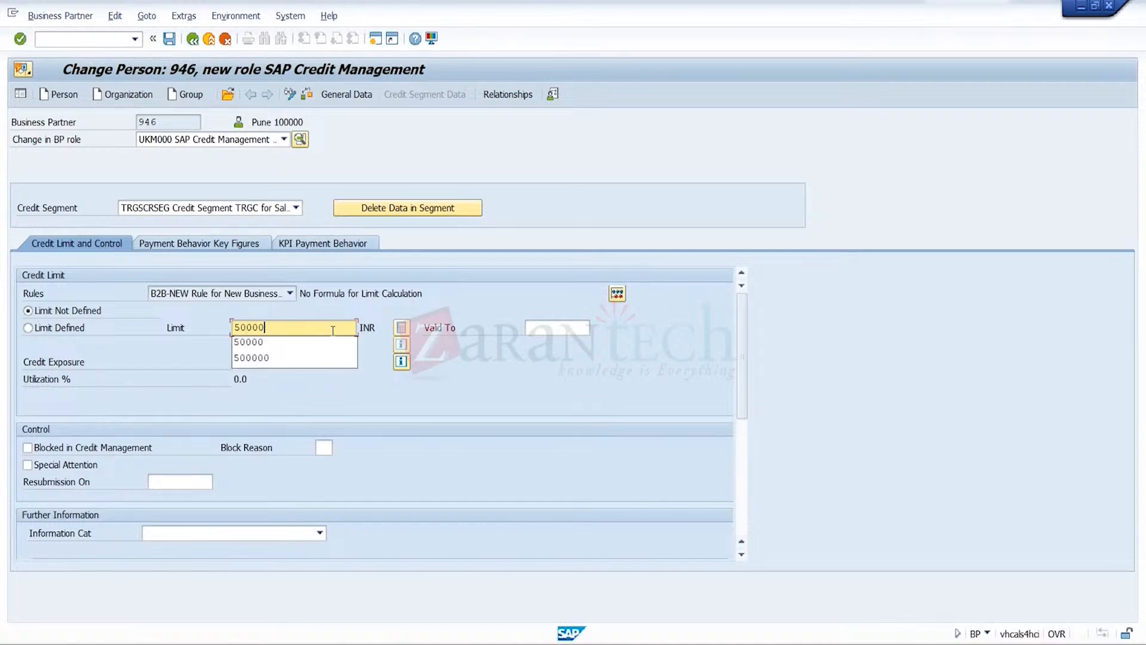
key(Return)
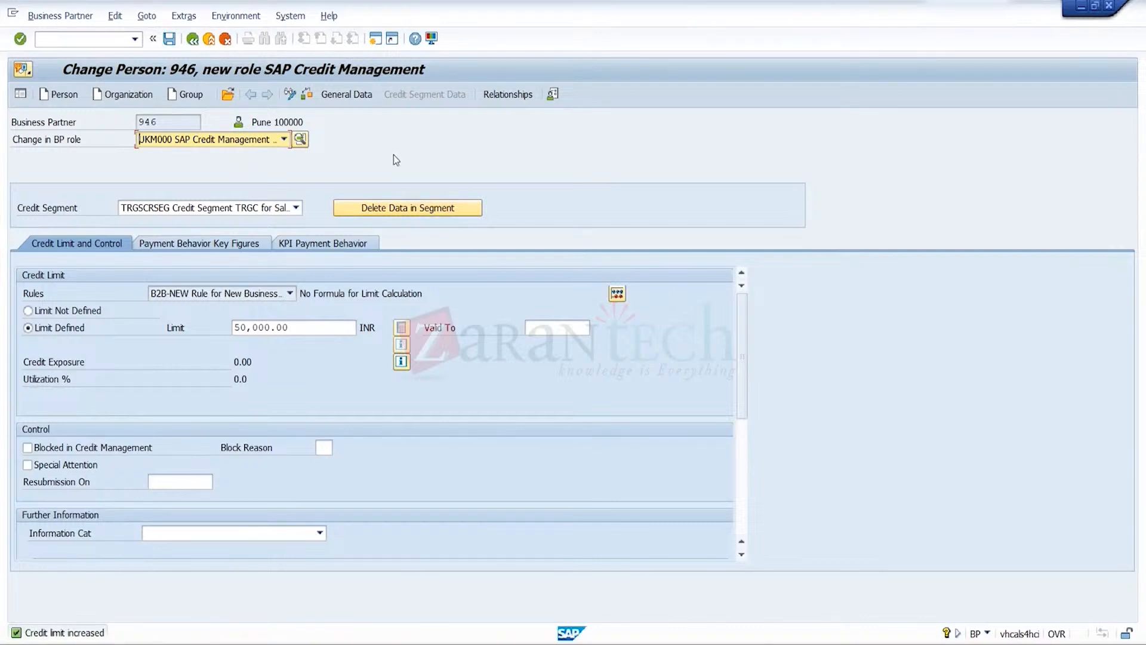
click(169, 39)
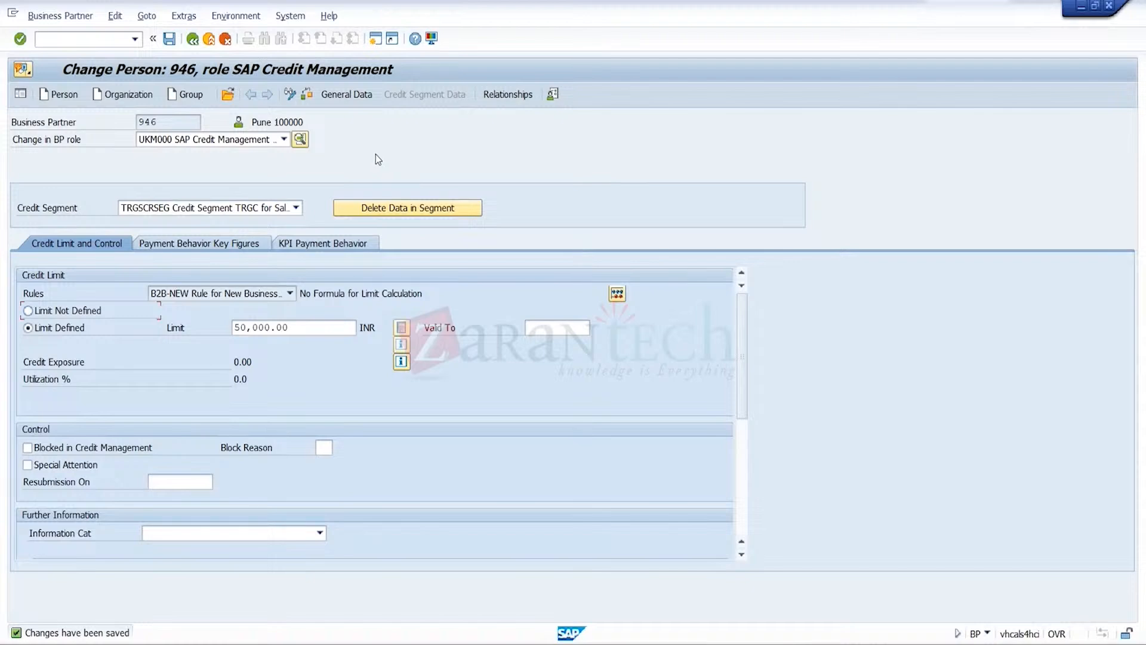
Start creating a business partner organization with the title 0003 Company and the name CR1
click(139, 99)
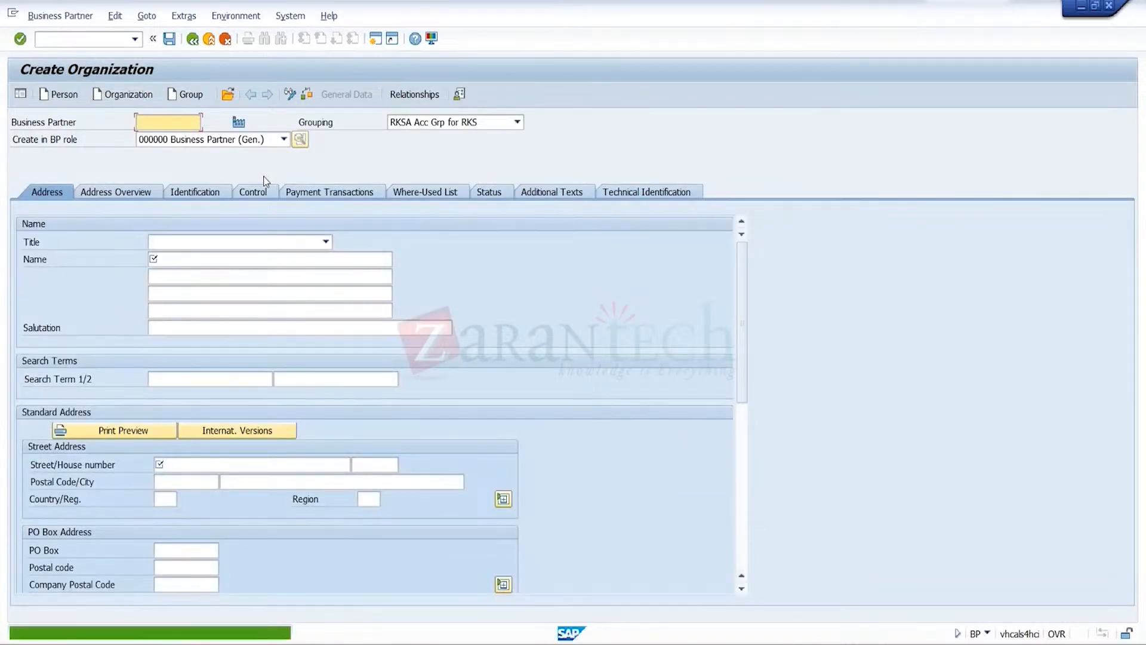
click(322, 241)
click(288, 257)
click(288, 260)
text(CR1)
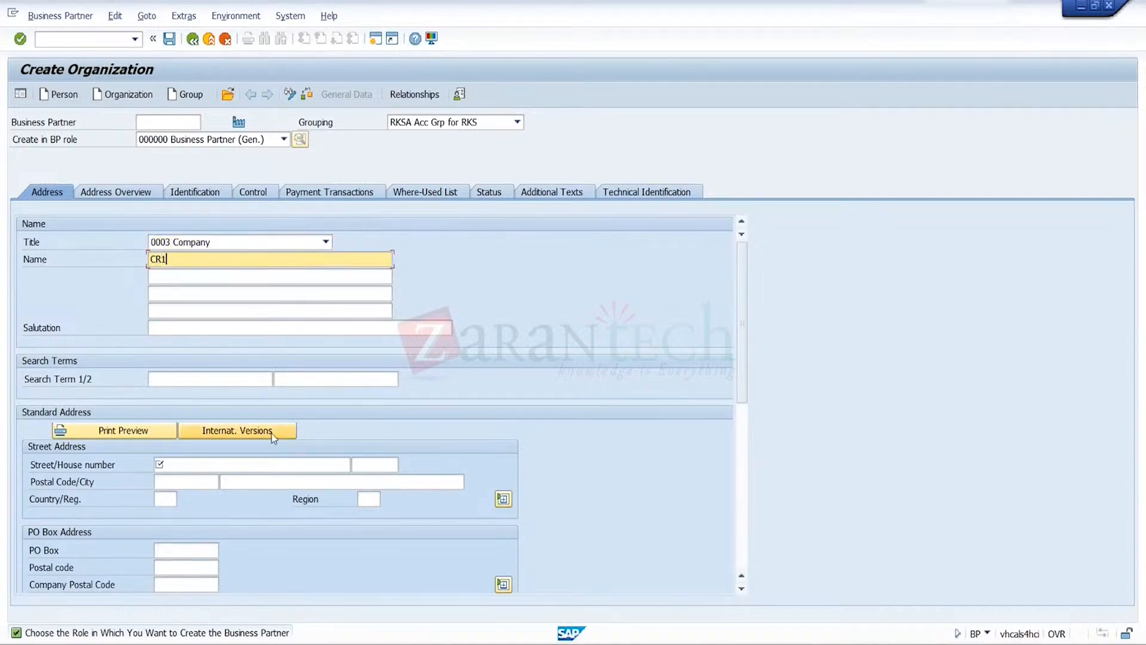
Fill in the organization's street and postal code, and set city Pune, country IN and region 13
click(245, 463)
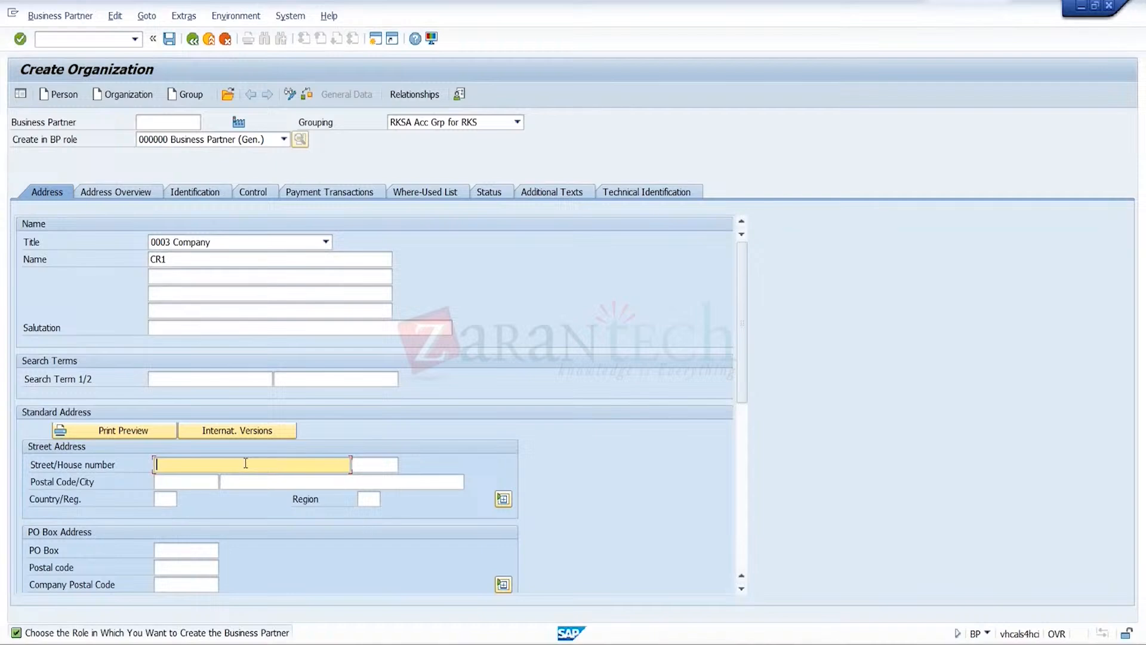
text(Ewat)
key(BackSpace)
key(BackSpace)
key(BackSpace)
text(ast)
key(BackSpace)
text(t)
click(202, 479)
click(198, 493)
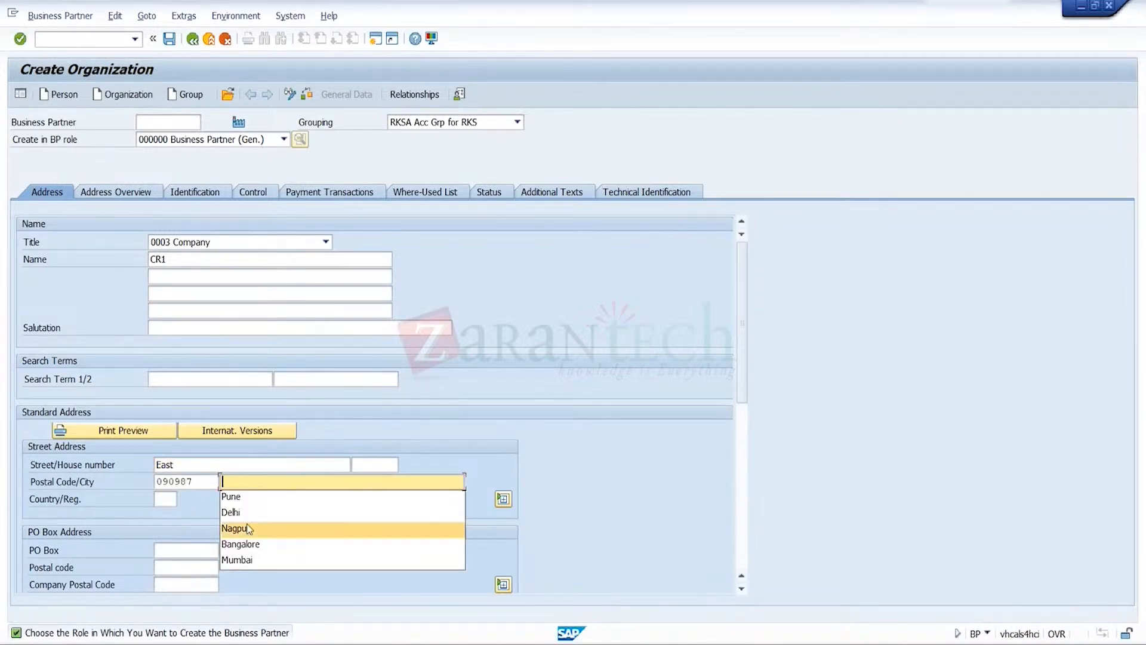
click(232, 496)
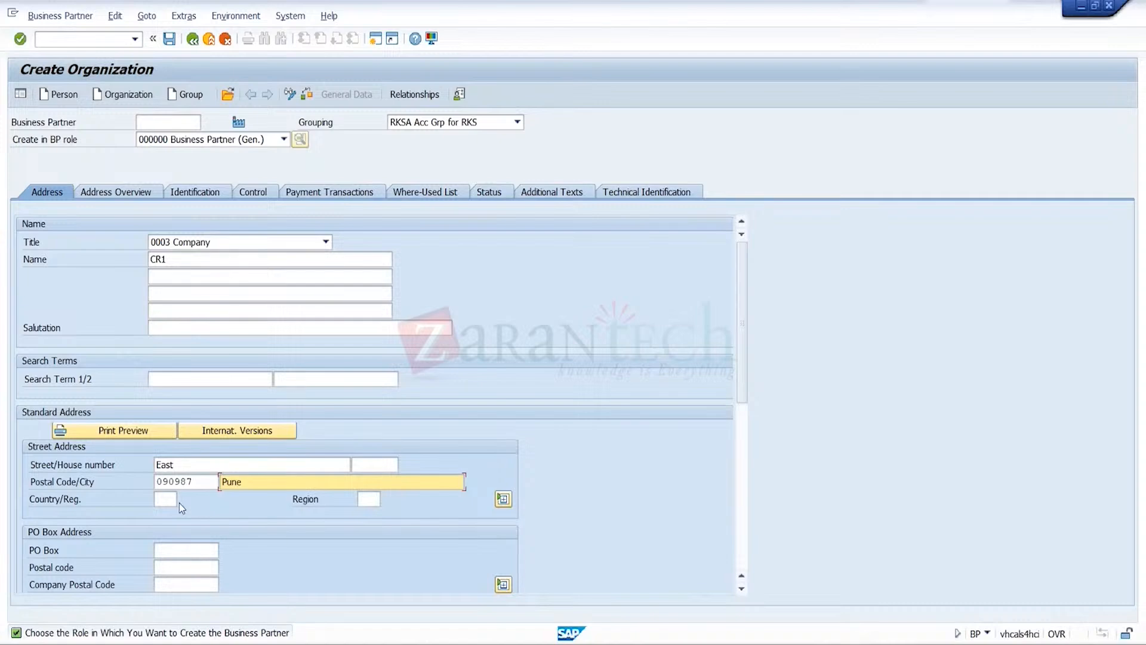
click(178, 500)
text(in)
key(Tab)
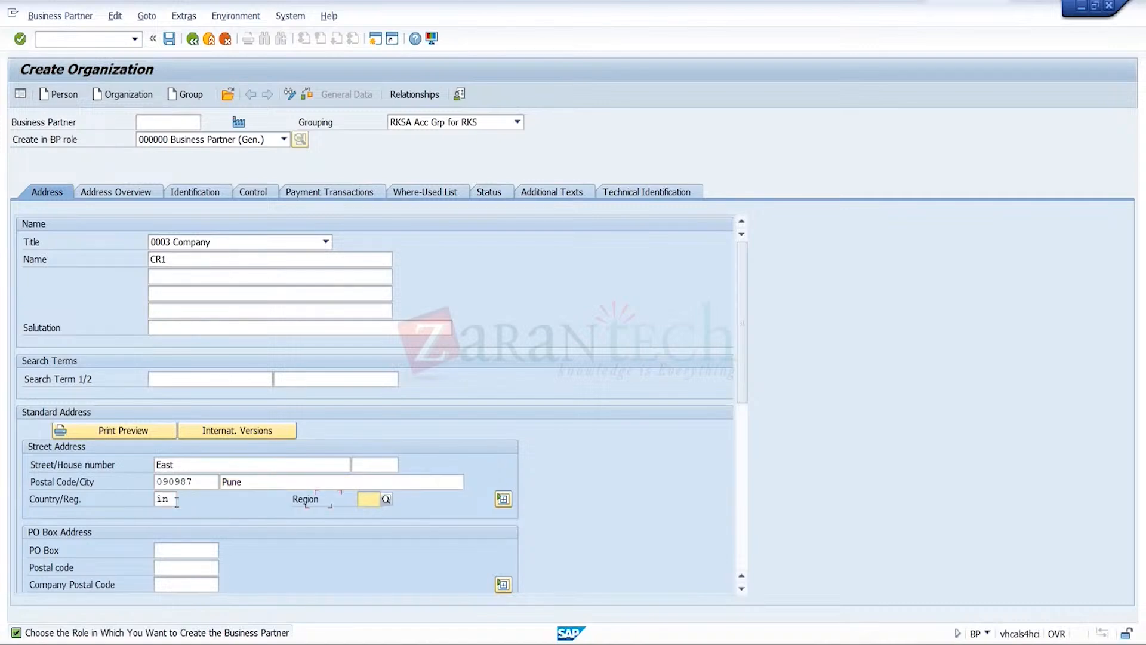
key(Down)
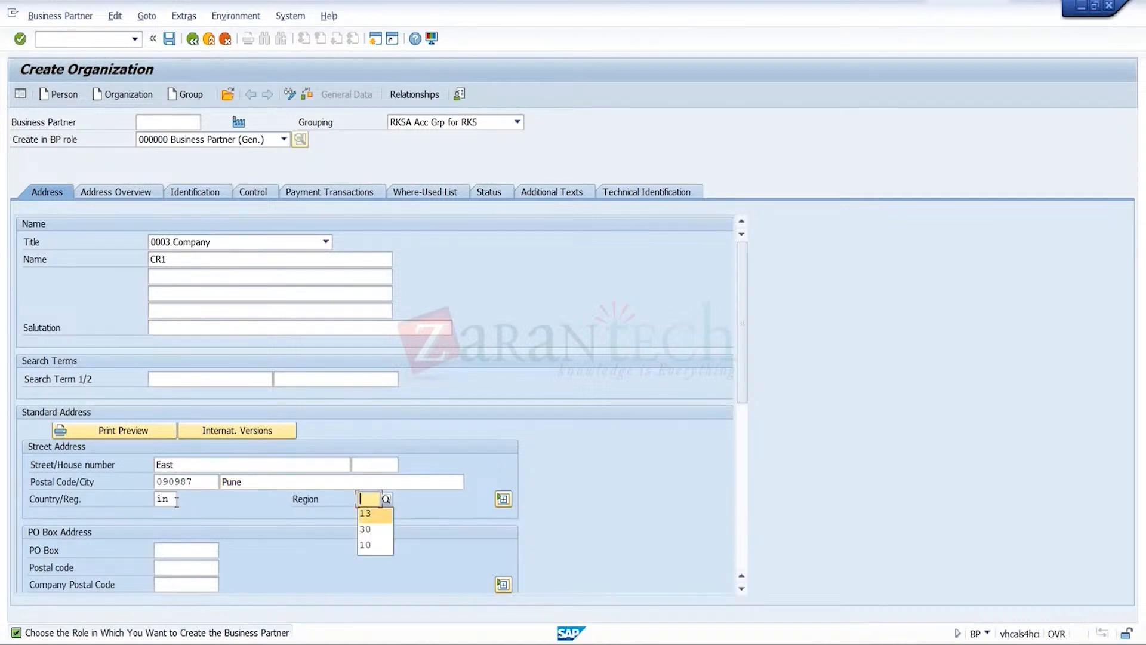
key(Return)
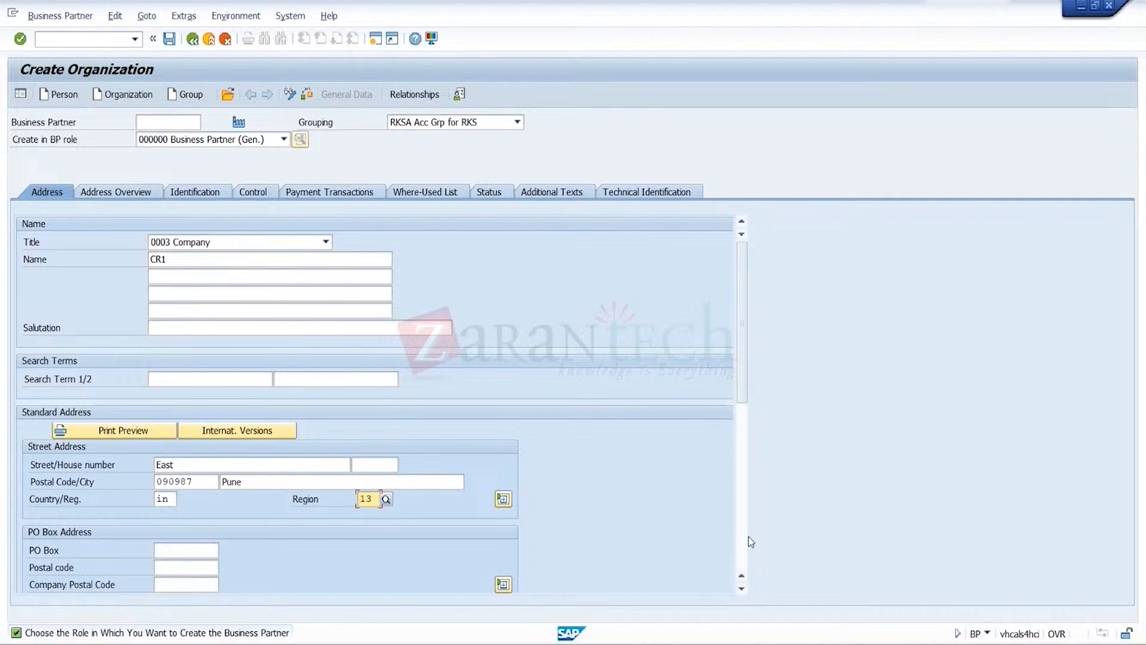
Set the organization's communication language to EN English, enter the fax number and save the business partner
scroll(750, 542, down, 5)
click(272, 259)
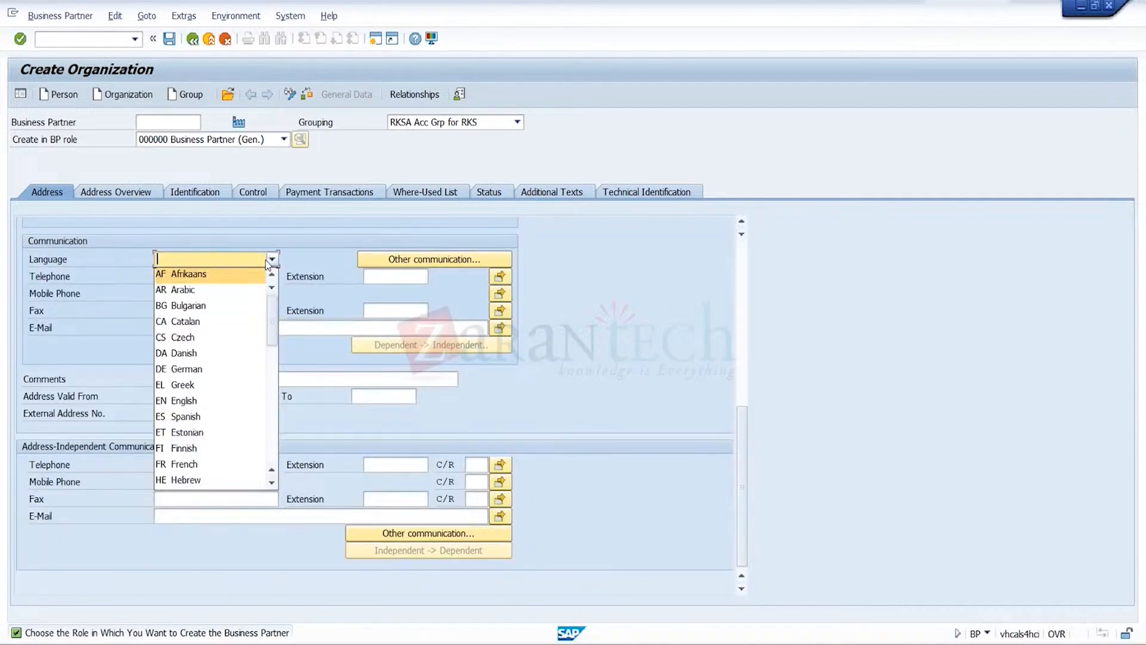
click(202, 403)
click(248, 310)
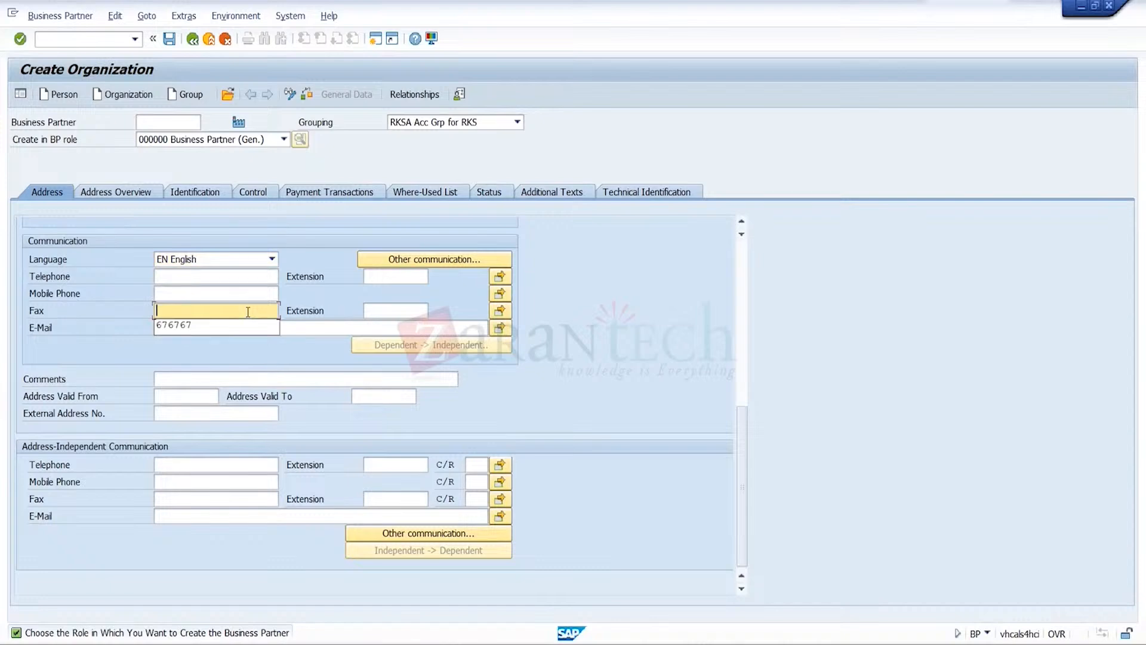
key(Down)
key(Return)
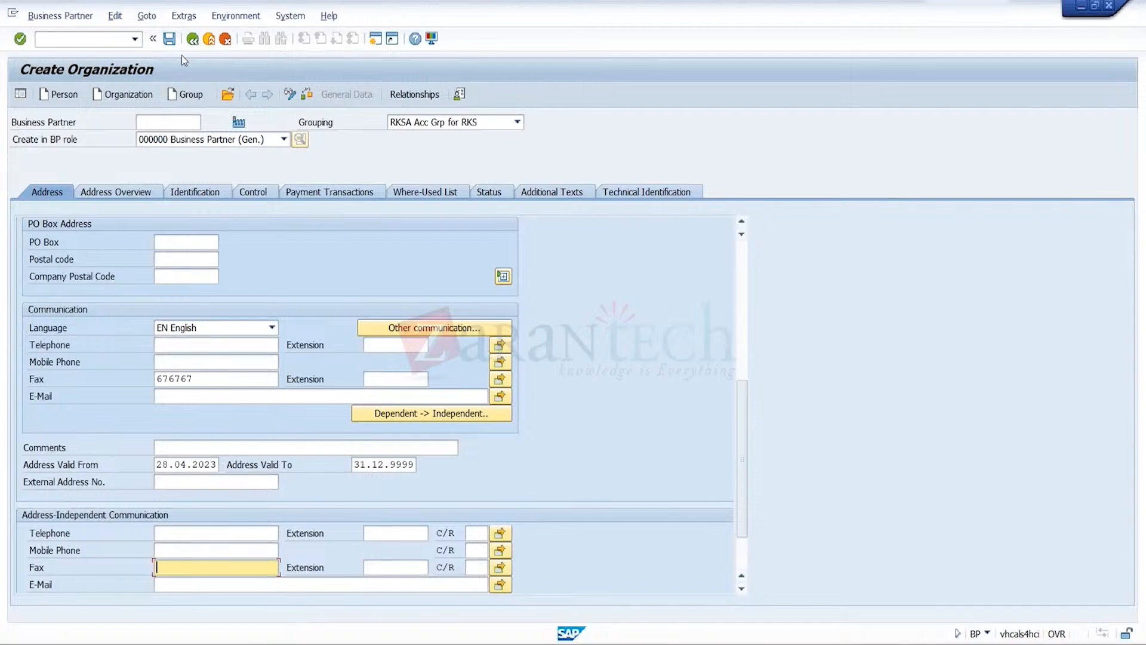
click(169, 40)
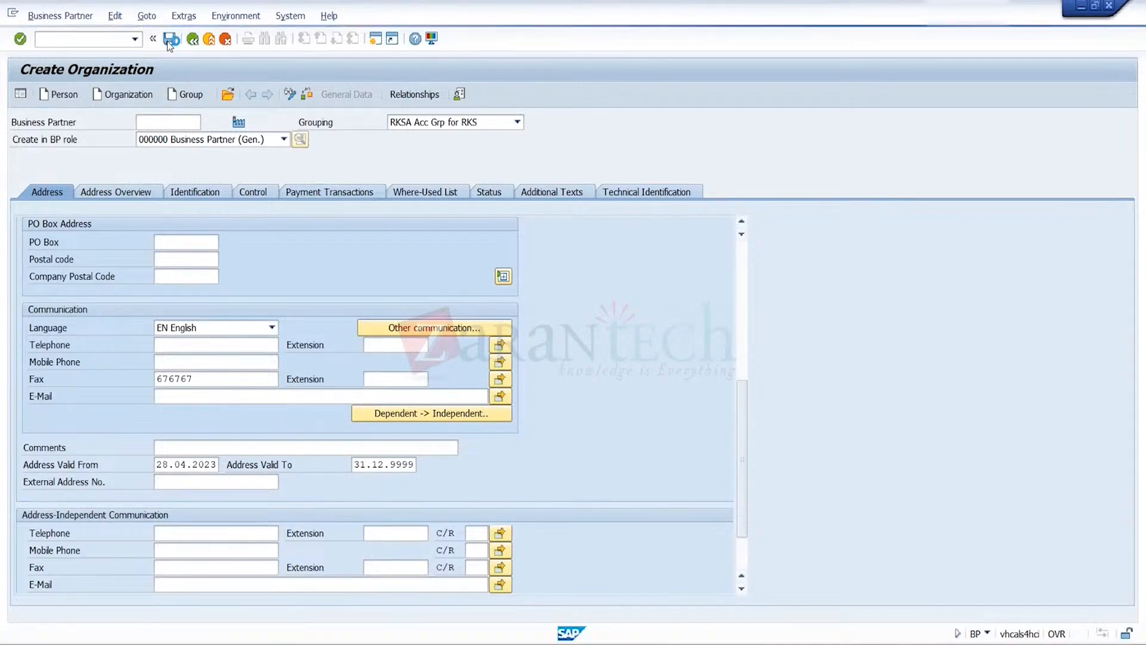
click(251, 95)
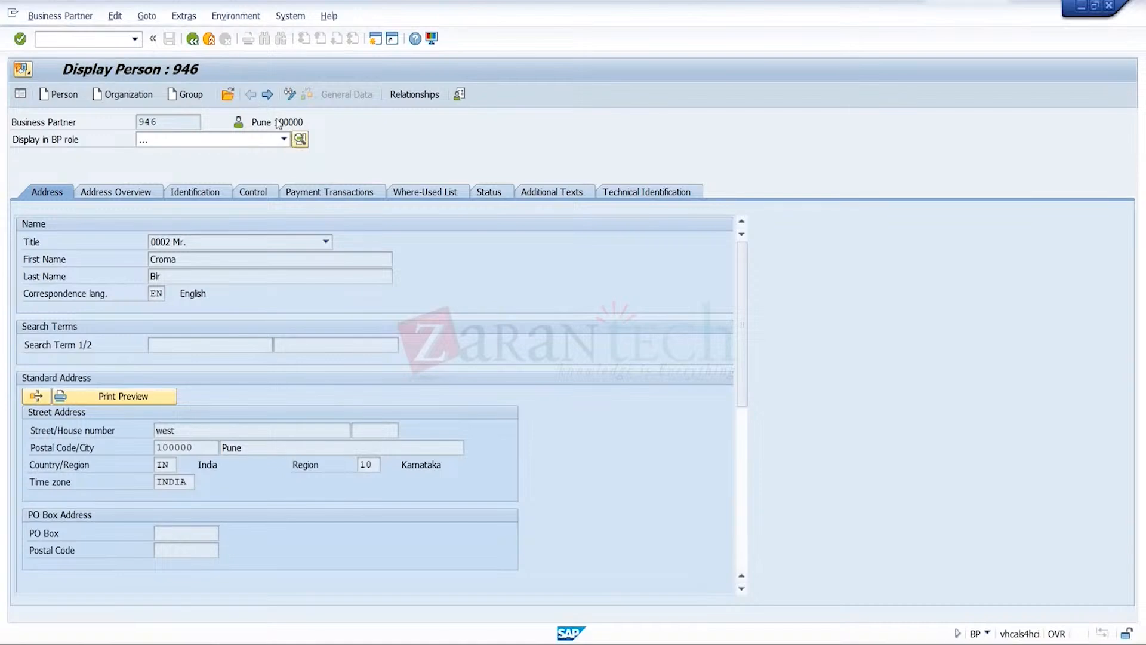
click(293, 95)
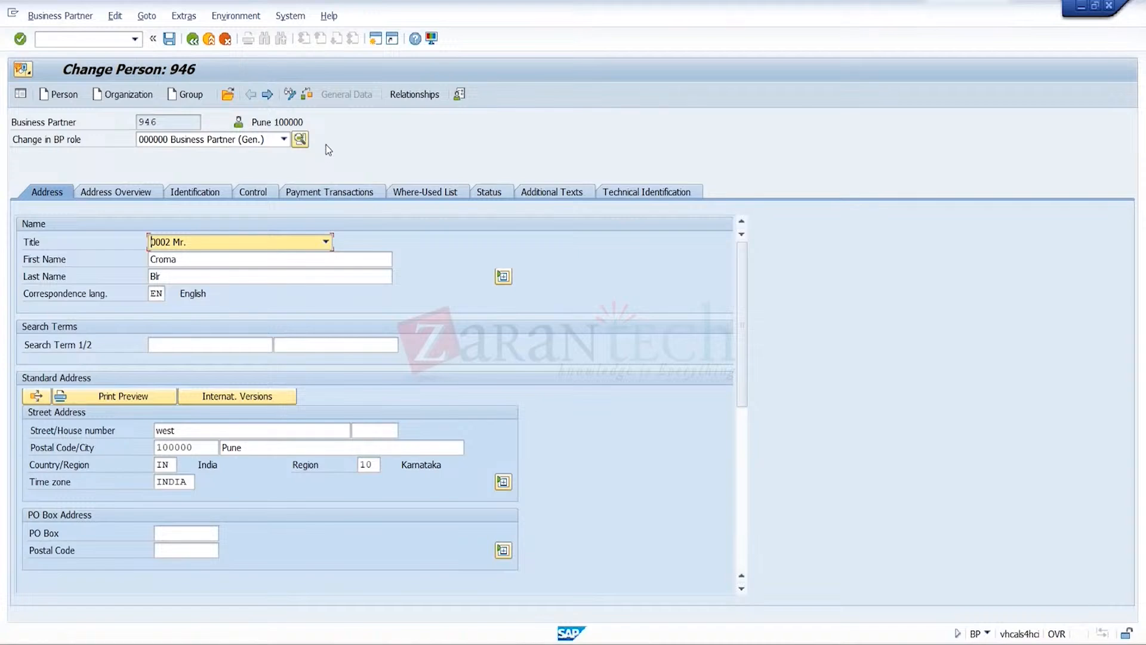
click(207, 40)
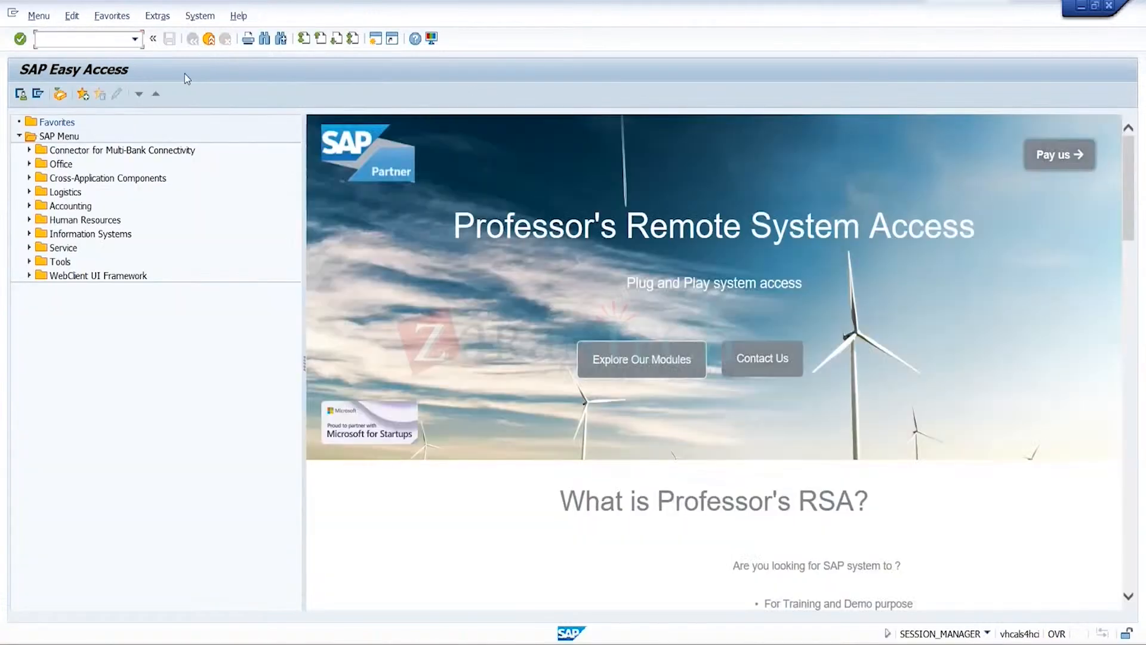
click(135, 39)
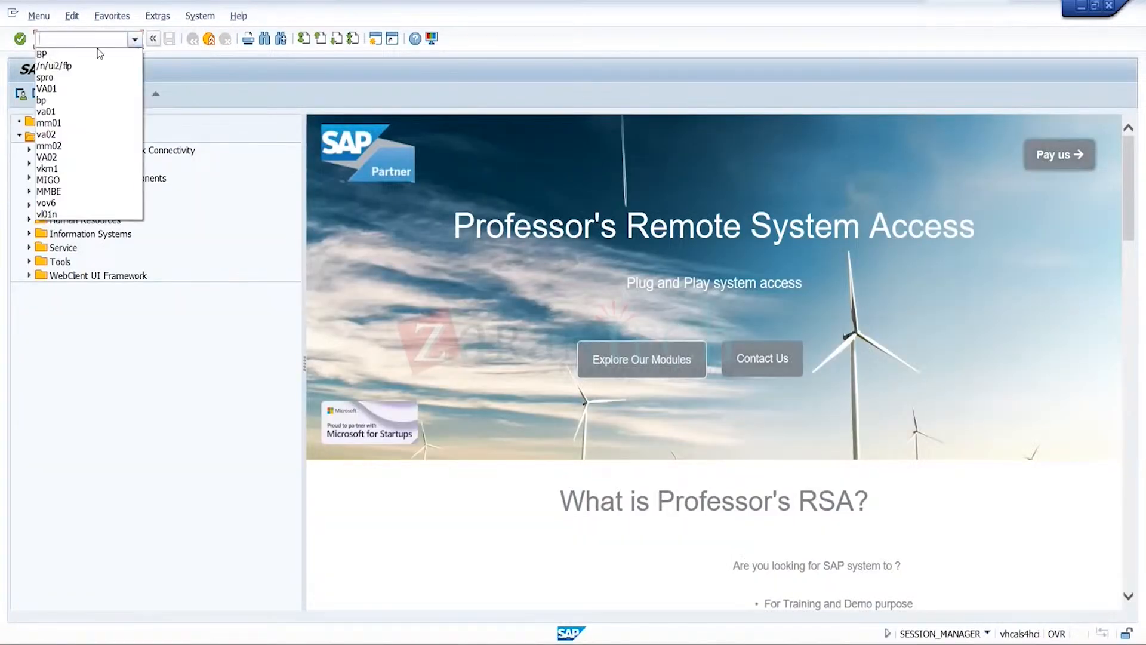
click(97, 54)
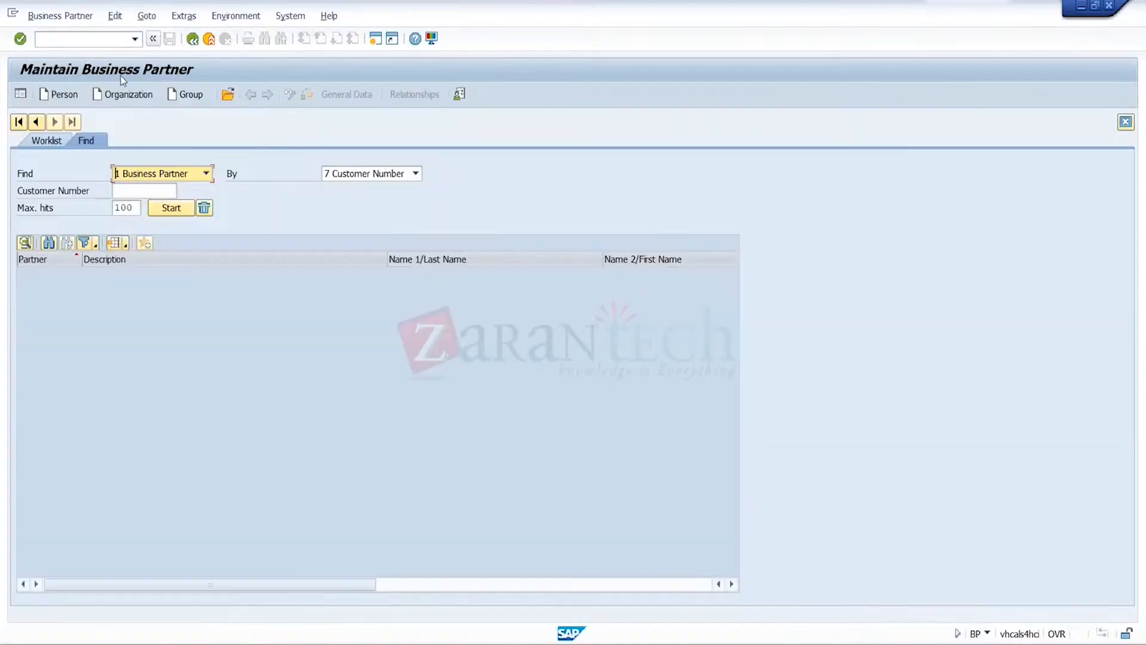
click(126, 96)
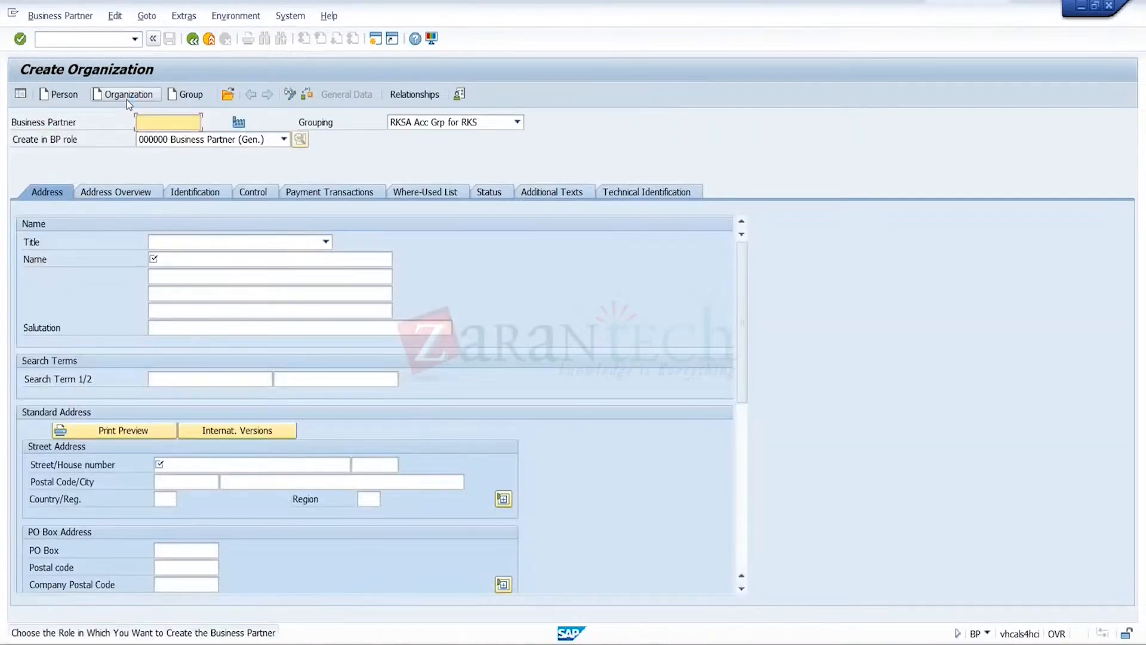
click(186, 96)
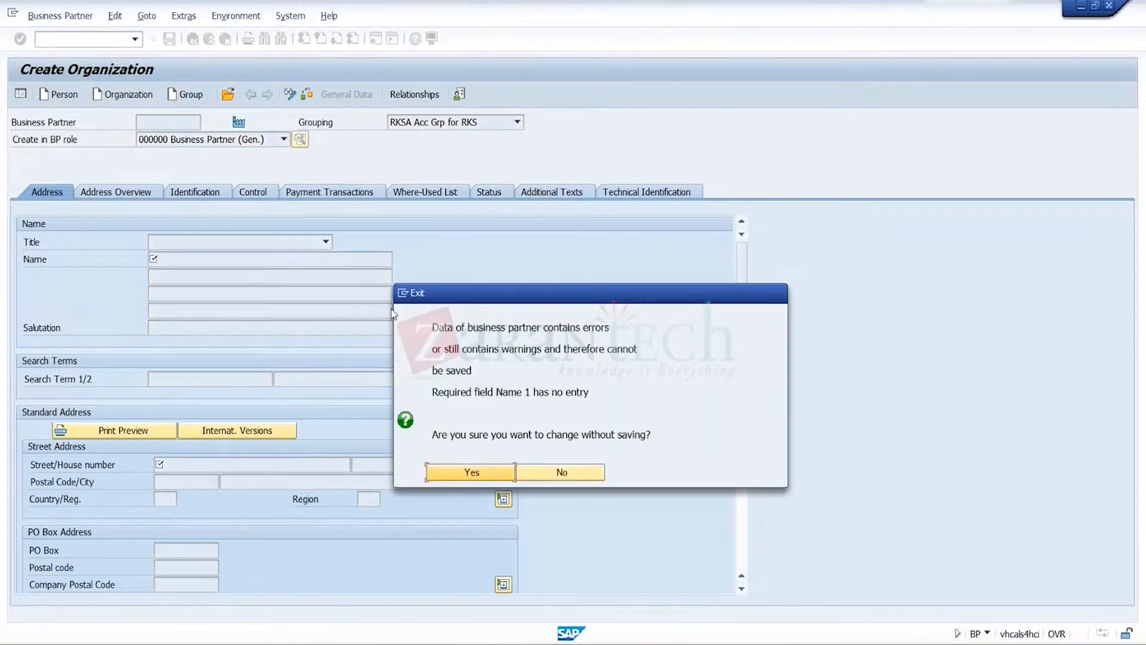
click(472, 472)
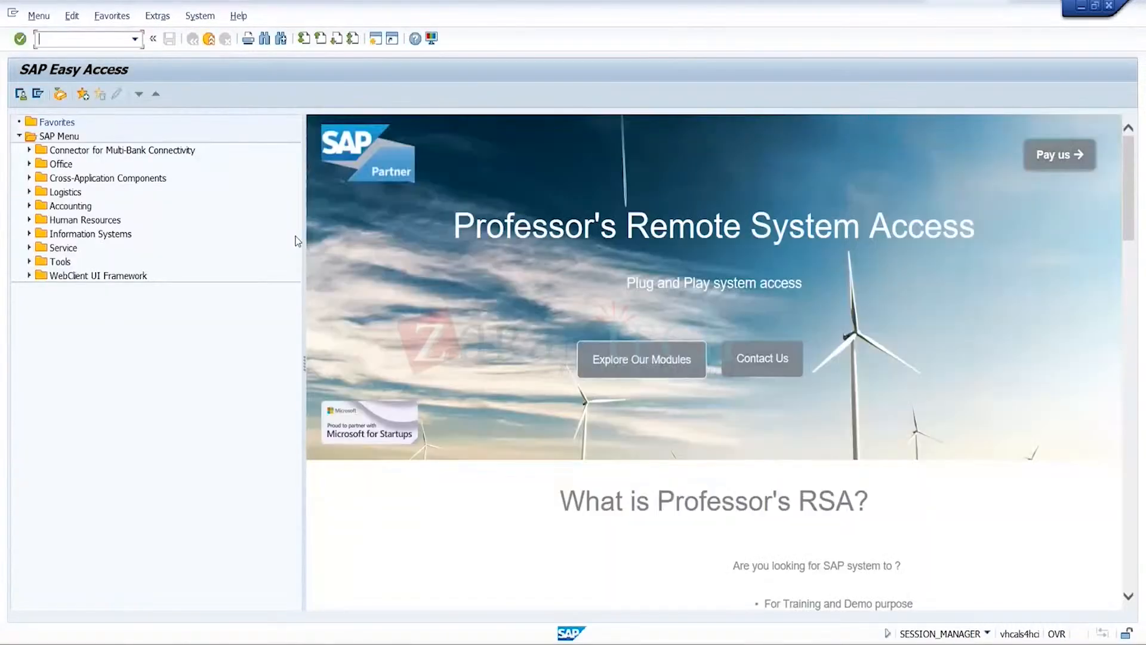
Open the business partner maintenance transaction BP
click(135, 41)
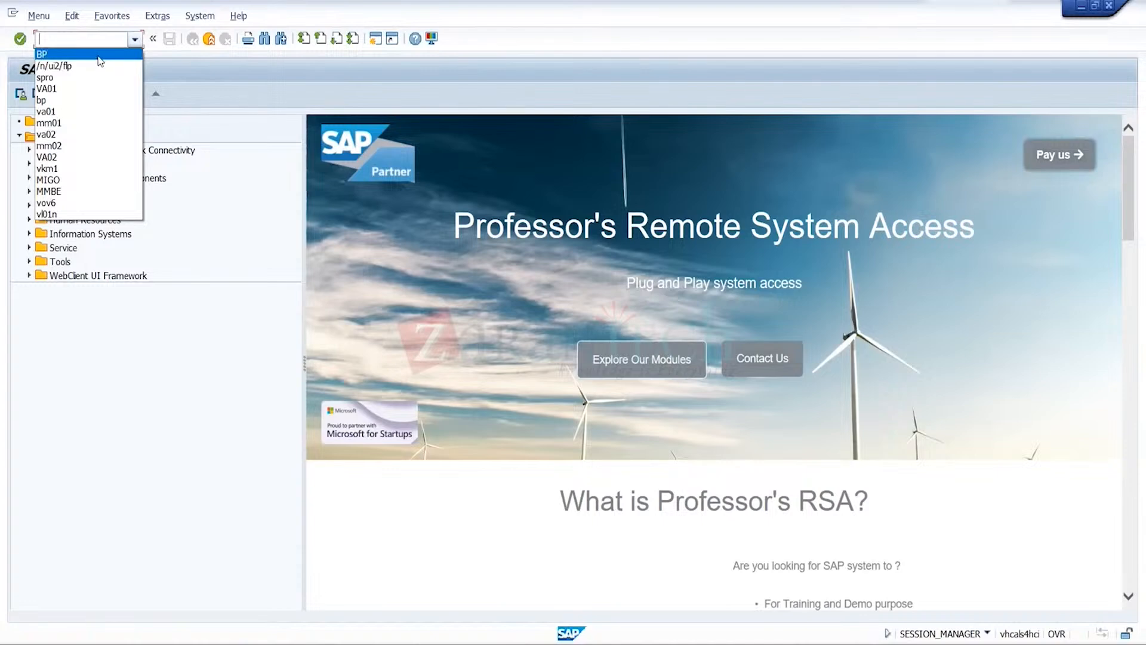
click(96, 55)
key(Return)
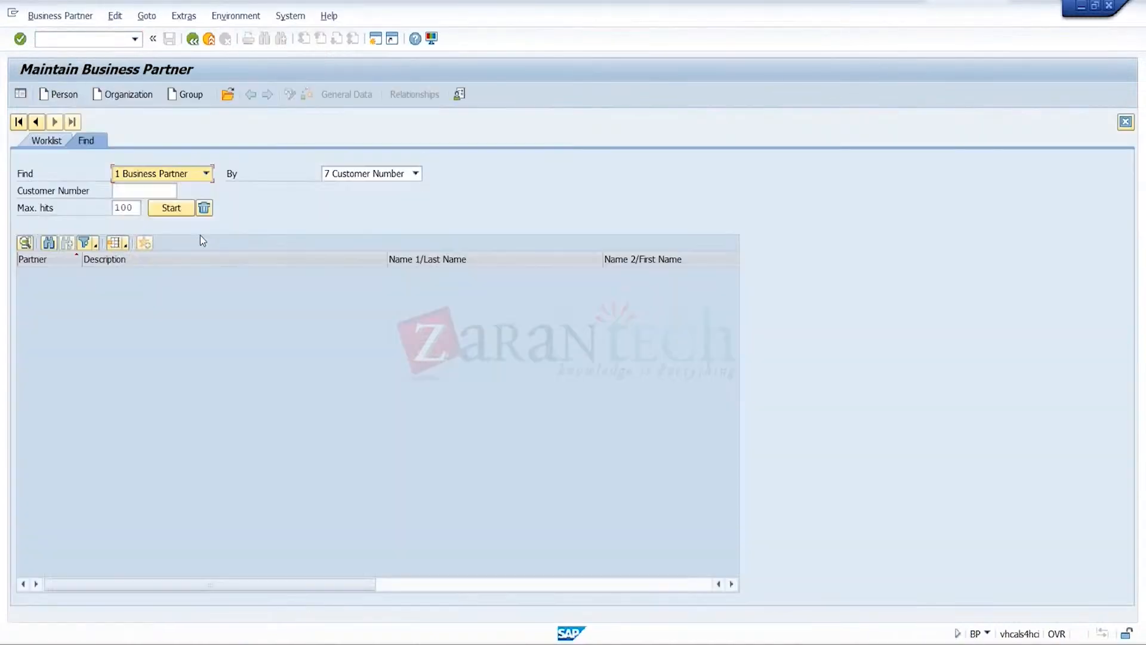
click(138, 195)
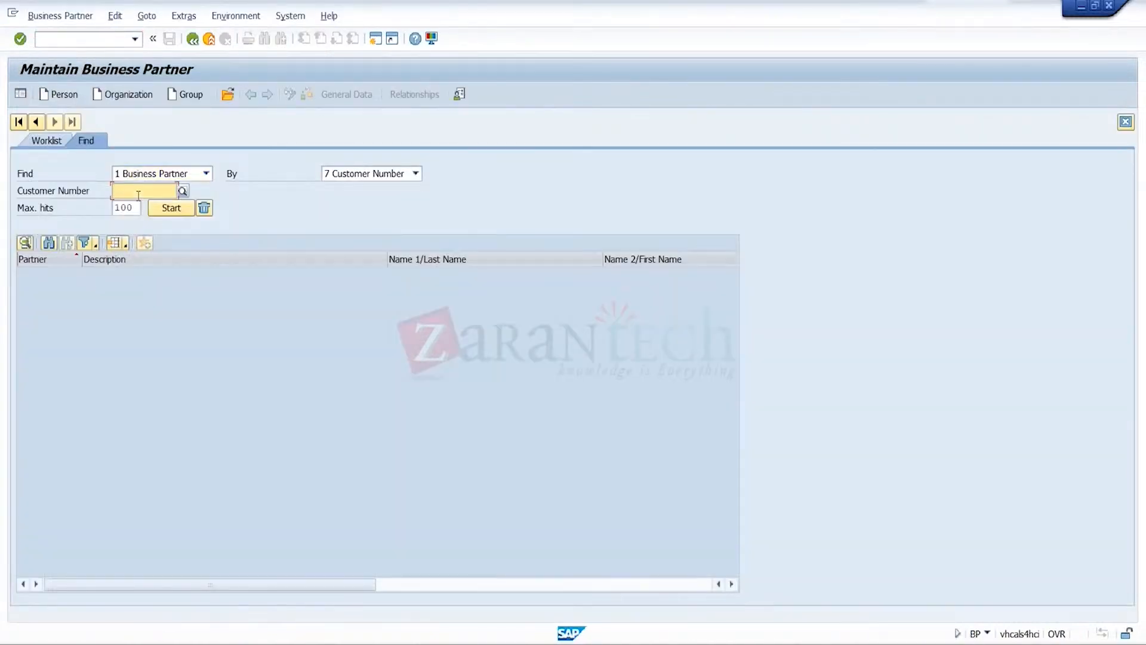
text(cr1)
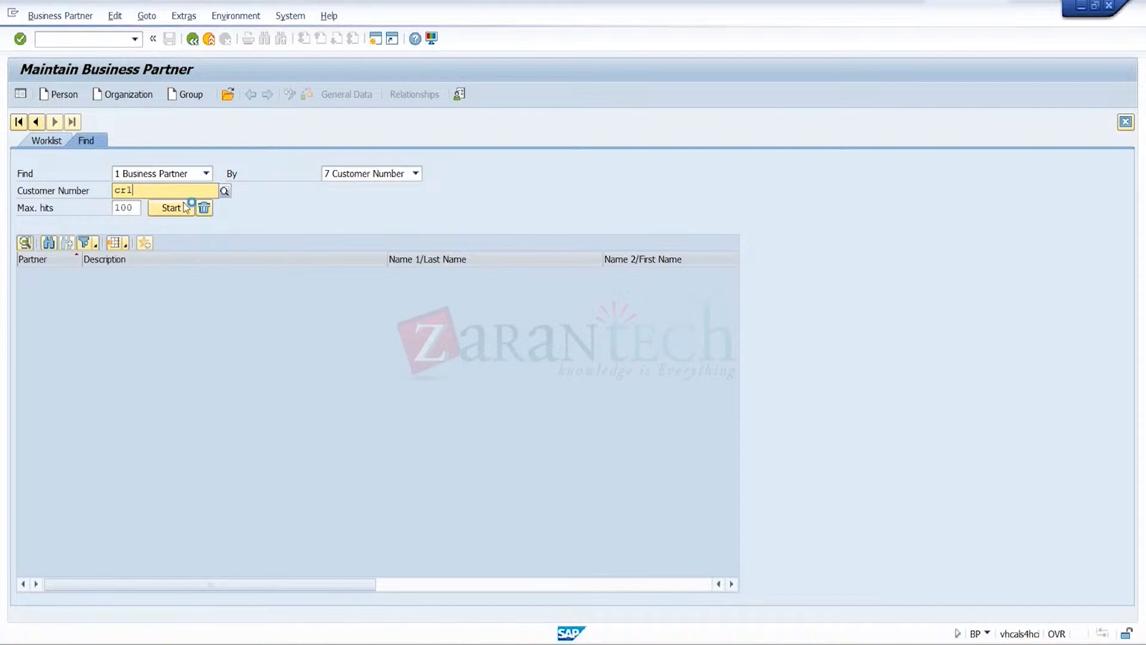
key(BackSpace)
key(BackSpace)
key(BackSpace)
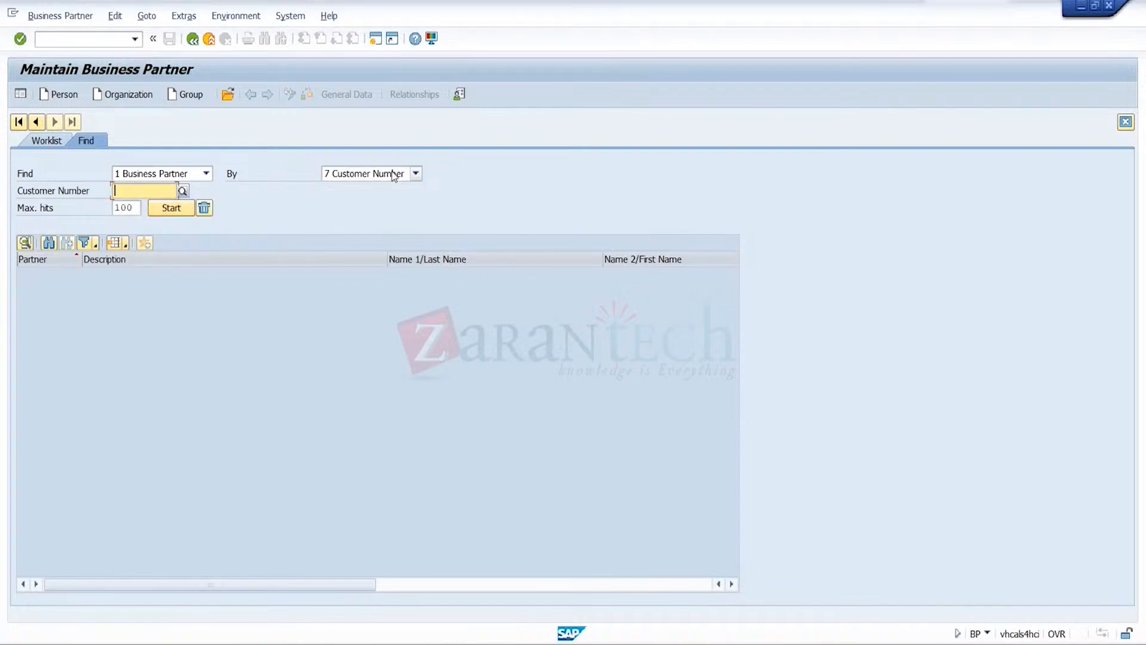
Find the business partner by the name cr1 and open the matching organization
click(415, 173)
click(361, 240)
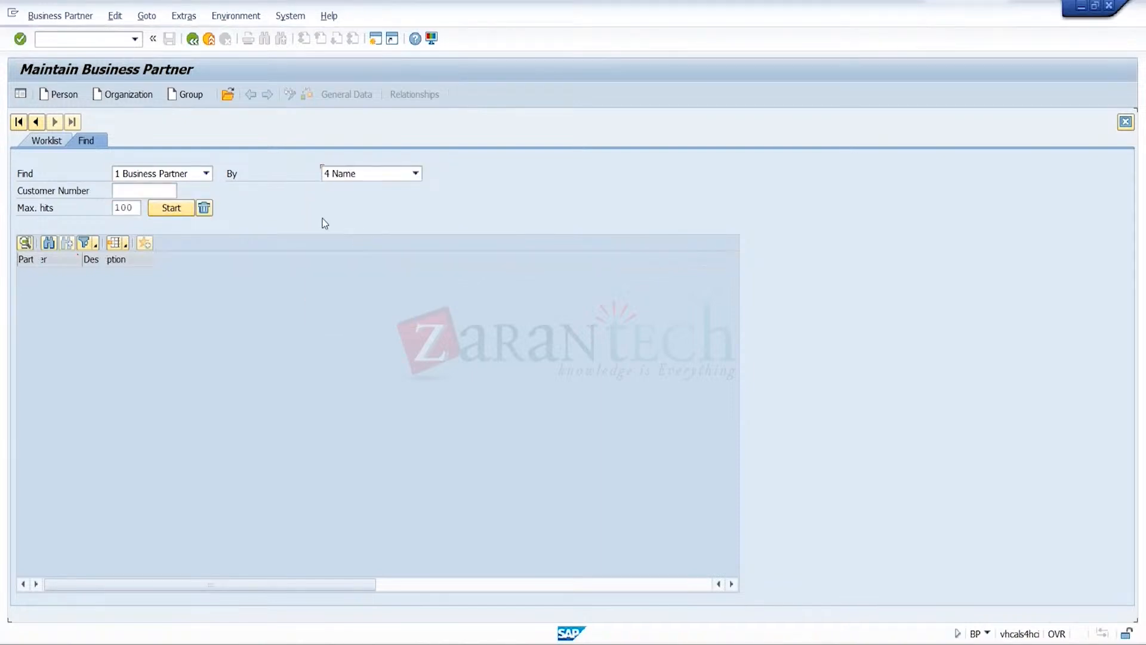
click(171, 191)
text(cr1)
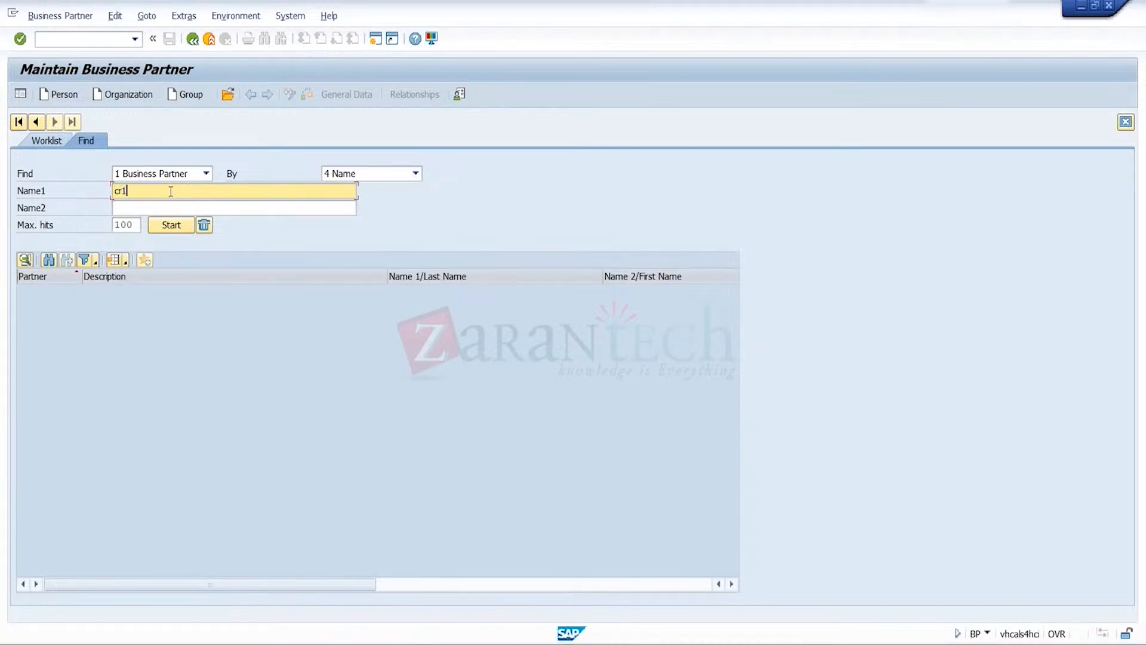
click(171, 225)
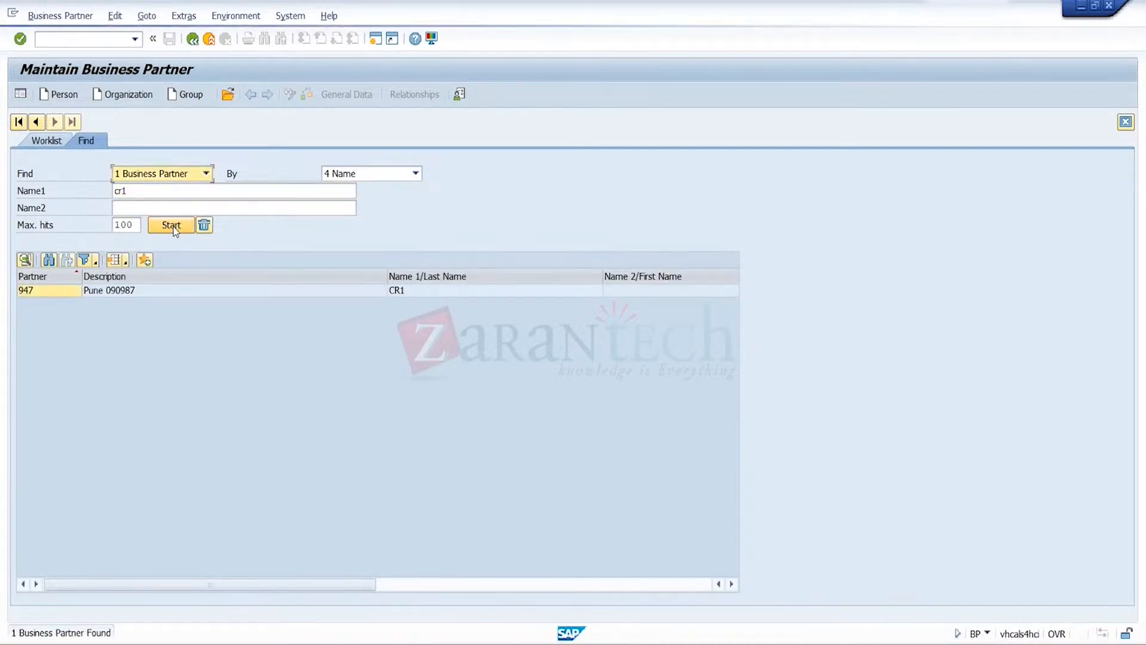
double_click(131, 291)
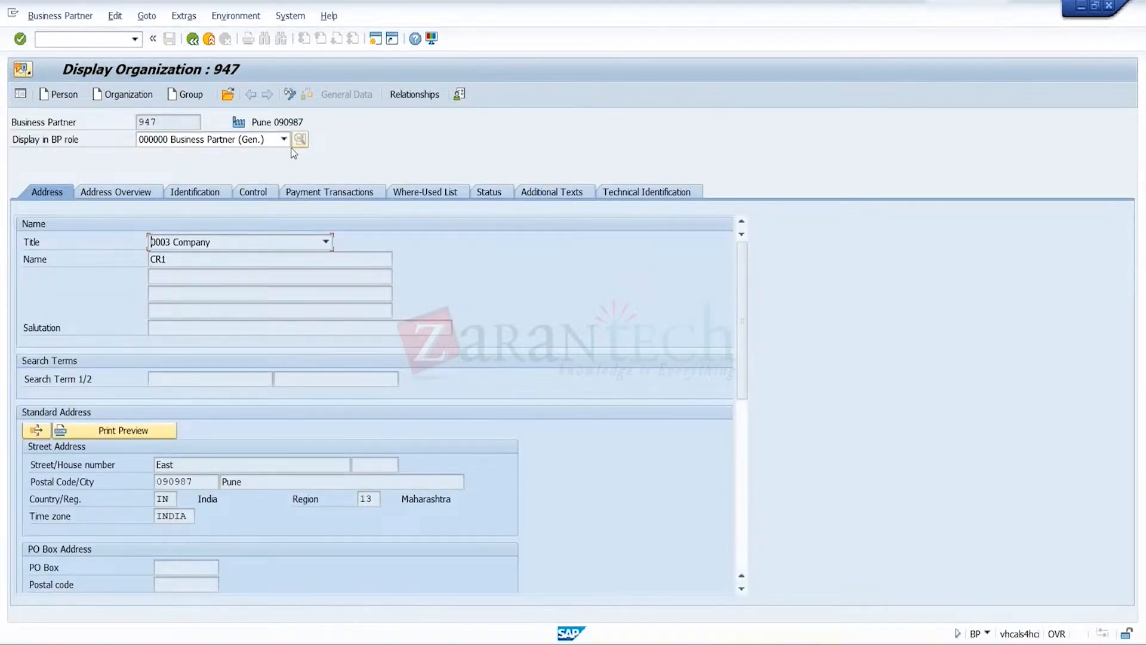
Switch the organization to change mode and assign it the role FLCU01 SD CUSTOMER - STANDARD
click(292, 95)
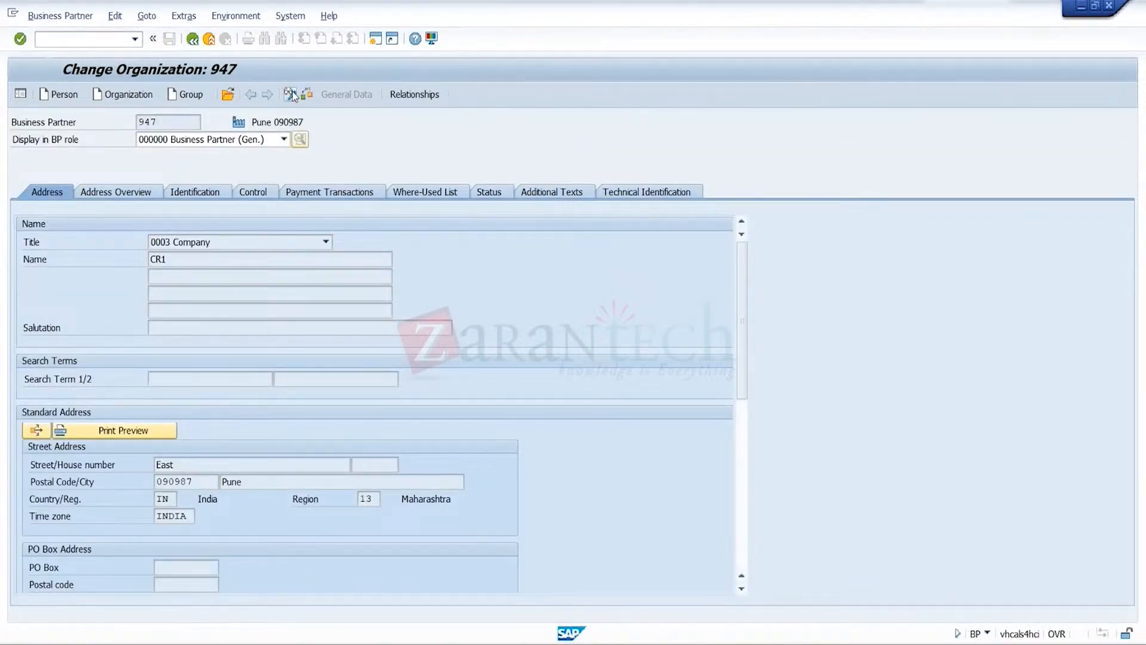
click(284, 139)
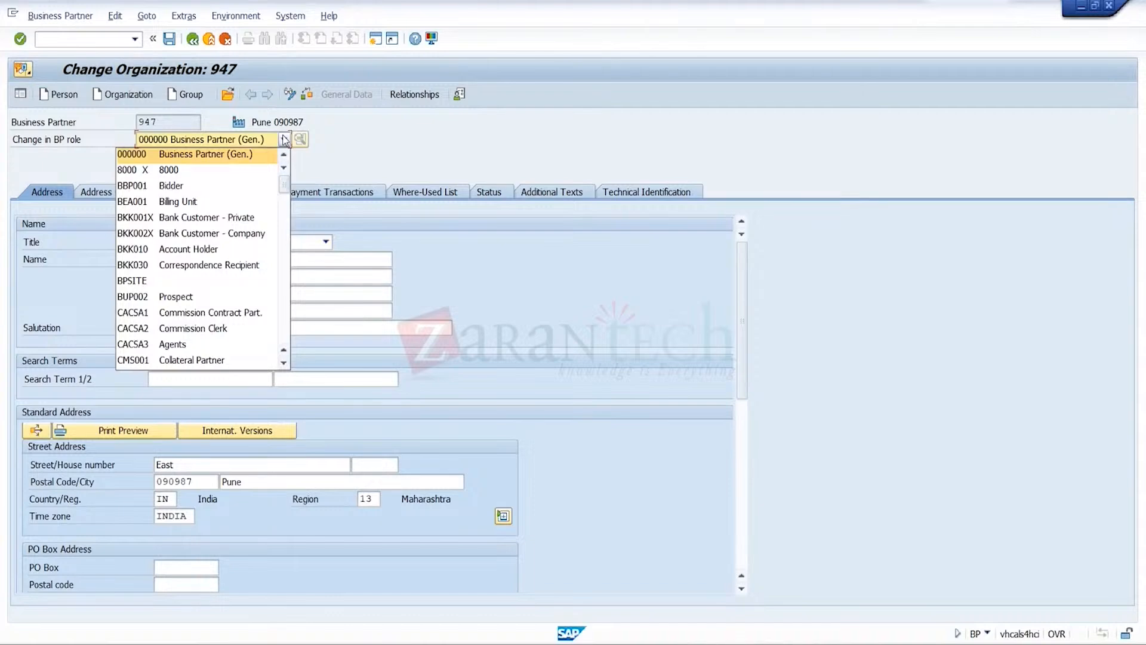
key(Down)
key(Down)
key(Down)
key(Down)
key(Down)
key(Down)
key(Down)
key(Down)
key(Down)
key(Down)
key(Down)
key(Down)
key(Down)
key(Down)
key(Down)
key(Down)
key(Down)
key(Down)
key(Down)
key(Down)
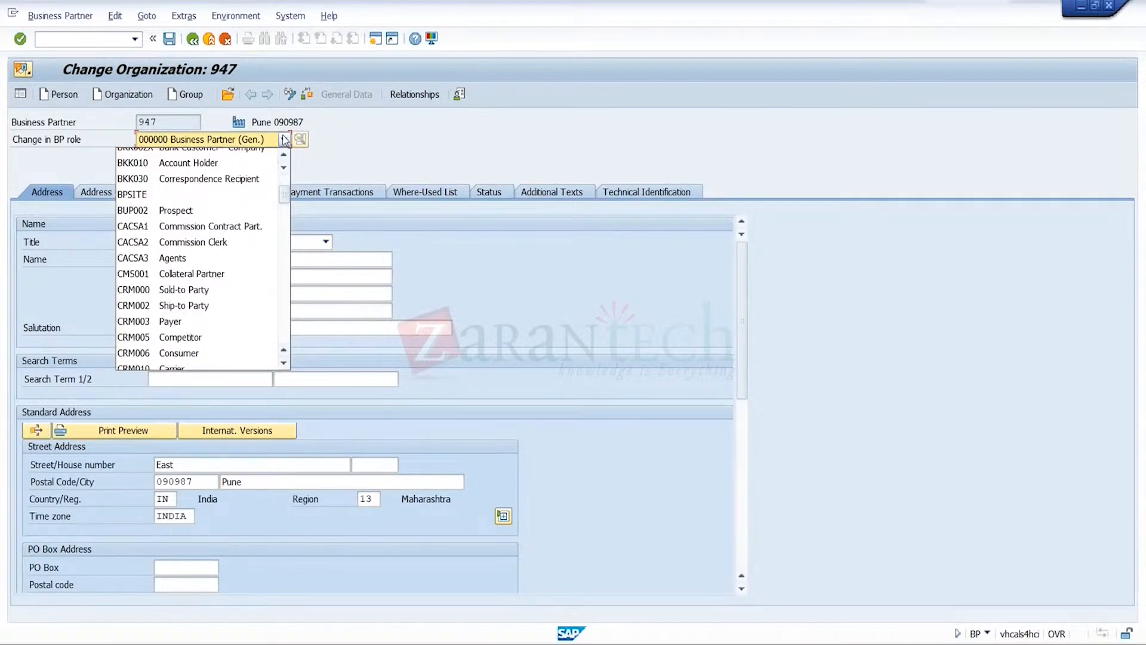
click(284, 362)
click(259, 361)
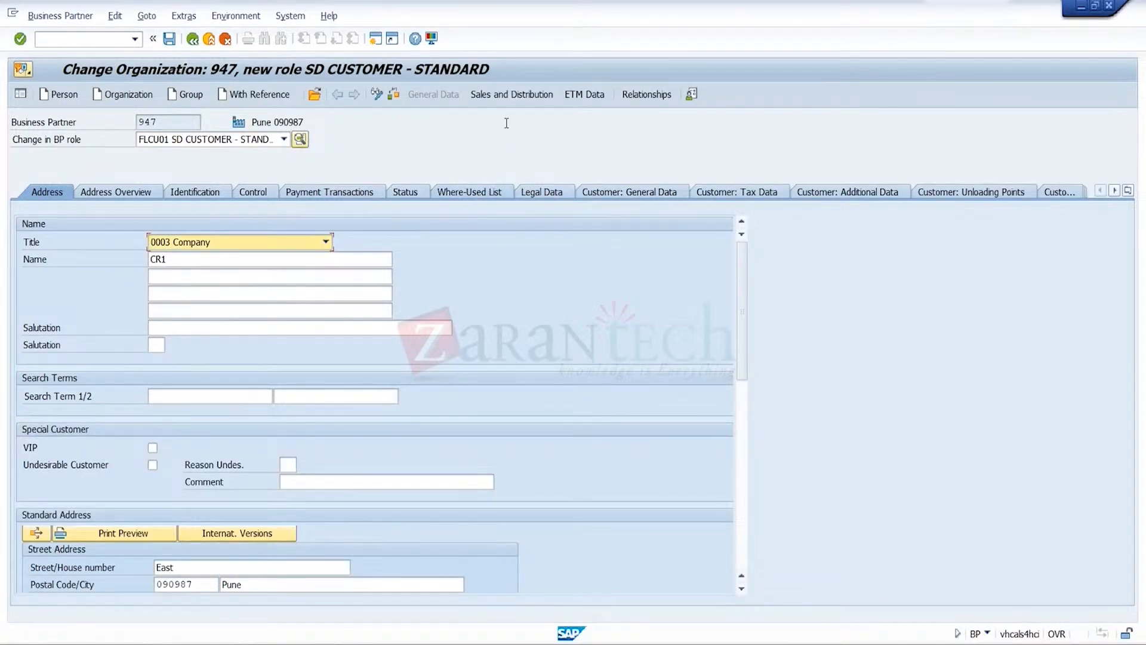
Create sales and distribution data for sales organization TRGS, distribution channel TR and division TR
click(531, 94)
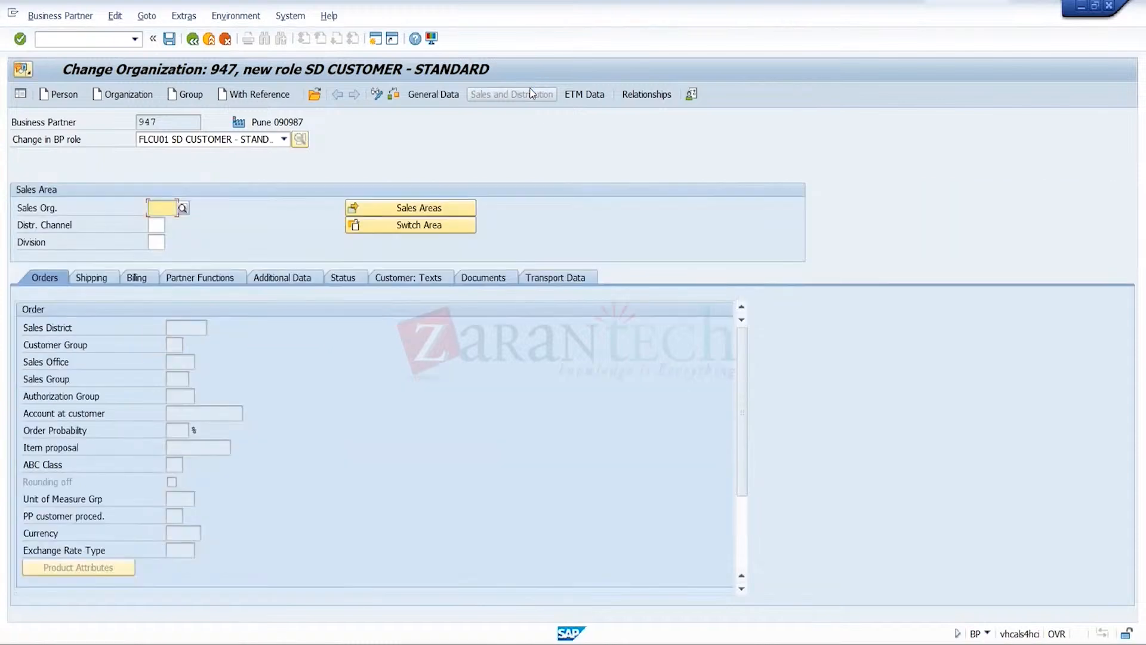
text(TRGS)
key(Tab)
text(TR)
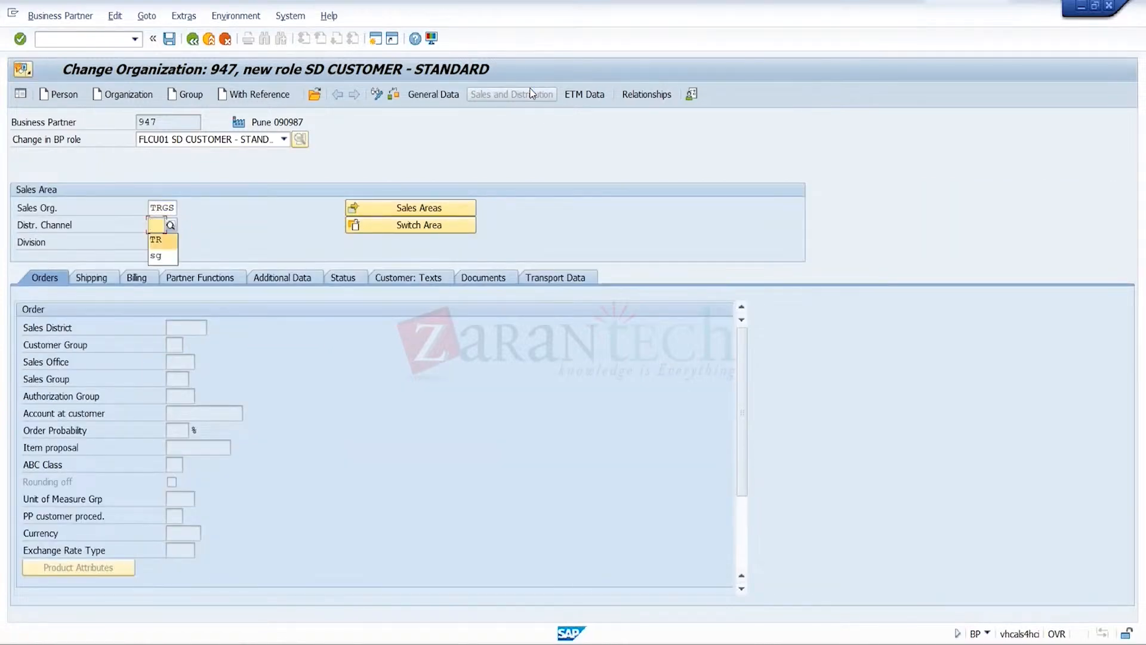
key(Tab)
key(Tab)
text(tr)
key(Return)
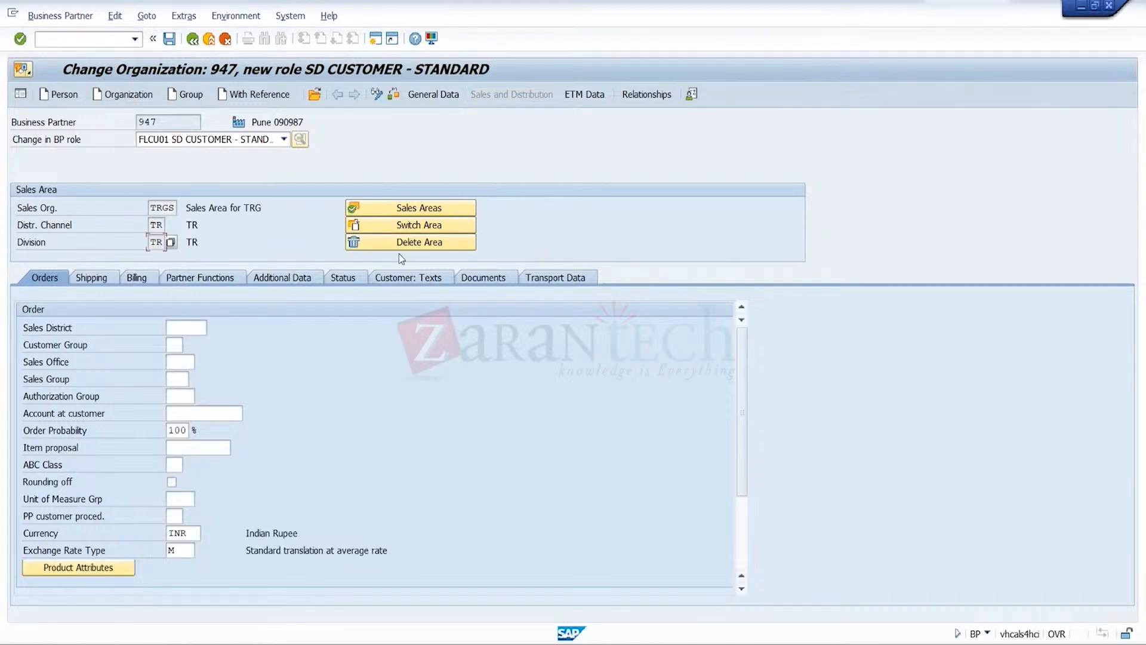
Set the order data to sales district 000002, sales office TRGS and sales group TRG
click(192, 326)
text(000002)
key(Tab)
key(Tab)
text(t)
key(Down)
key(Return)
key(Tab)
key(BackSpace)
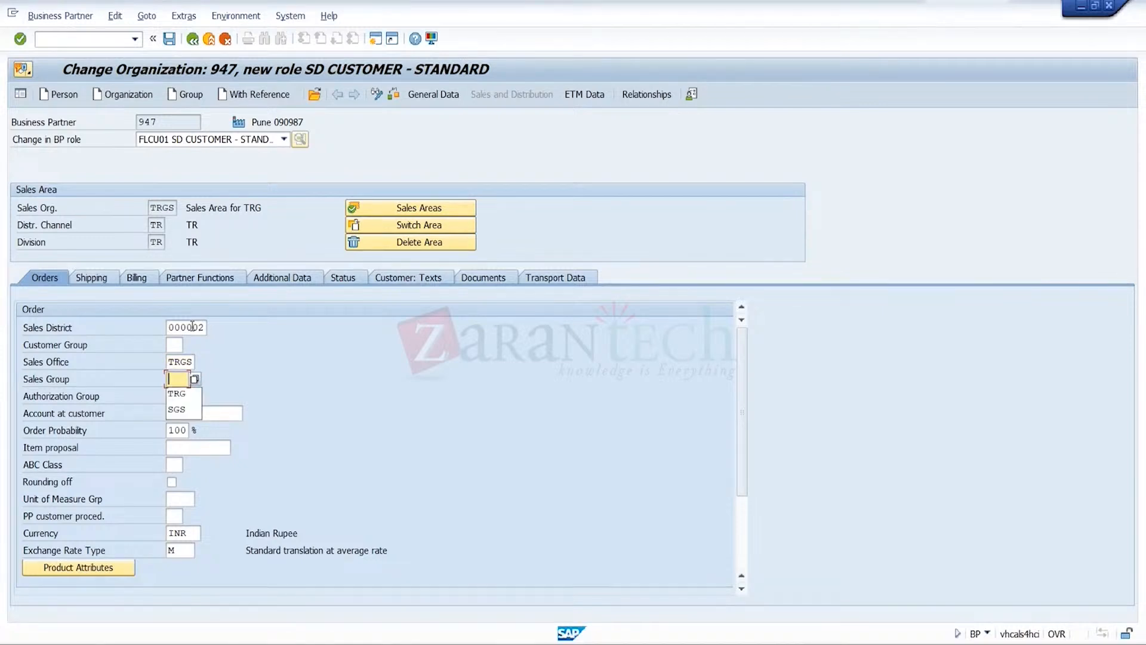
key(Down)
key(Return)
key(Return)
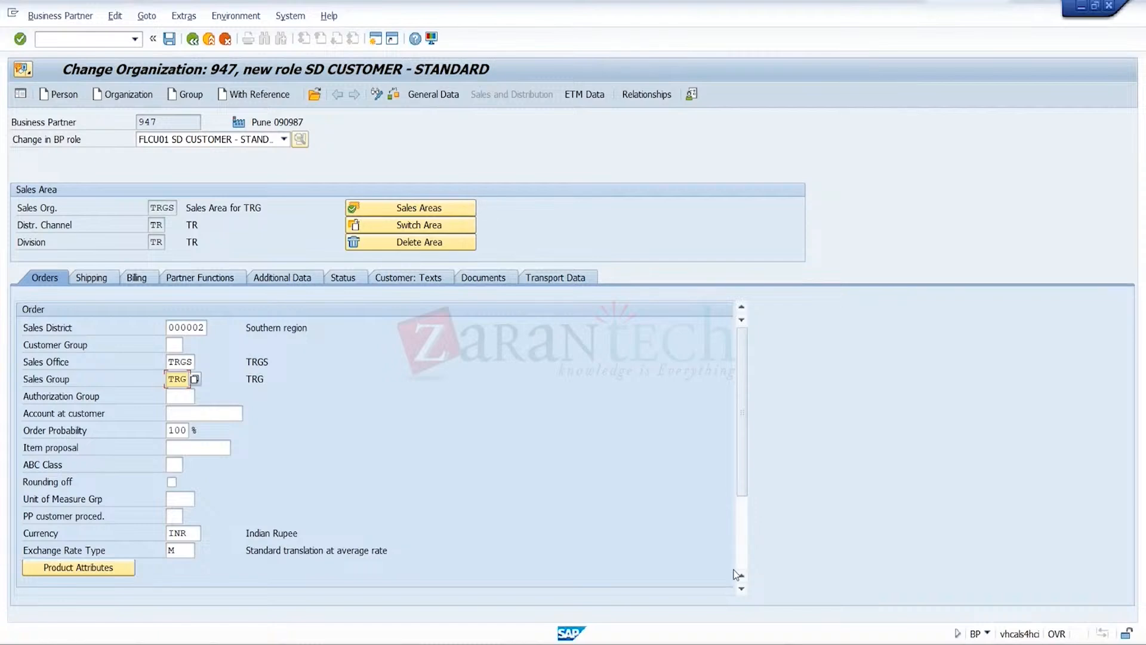
Set the customer pricing procedure to 1 in the order data's pricing section
scroll(691, 539, down, 3)
click(172, 517)
text(1)
key(Return)
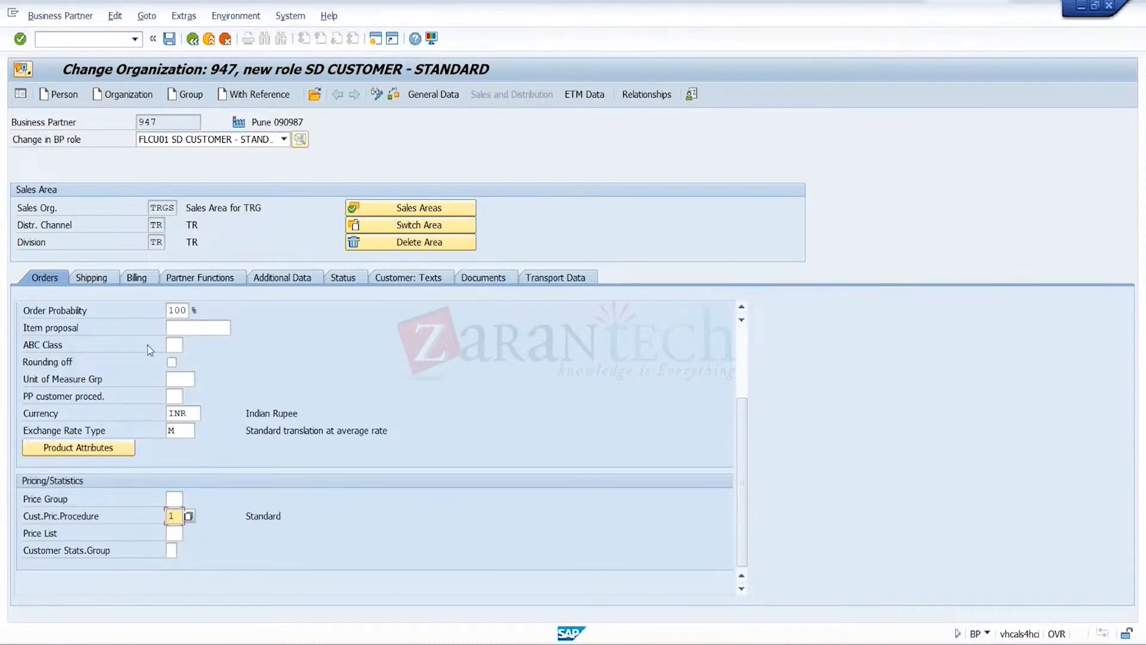
Fill in the shipping data with delivery priority 01, order combination enabled, delivering plant TRGP and shipping conditions 01
click(90, 278)
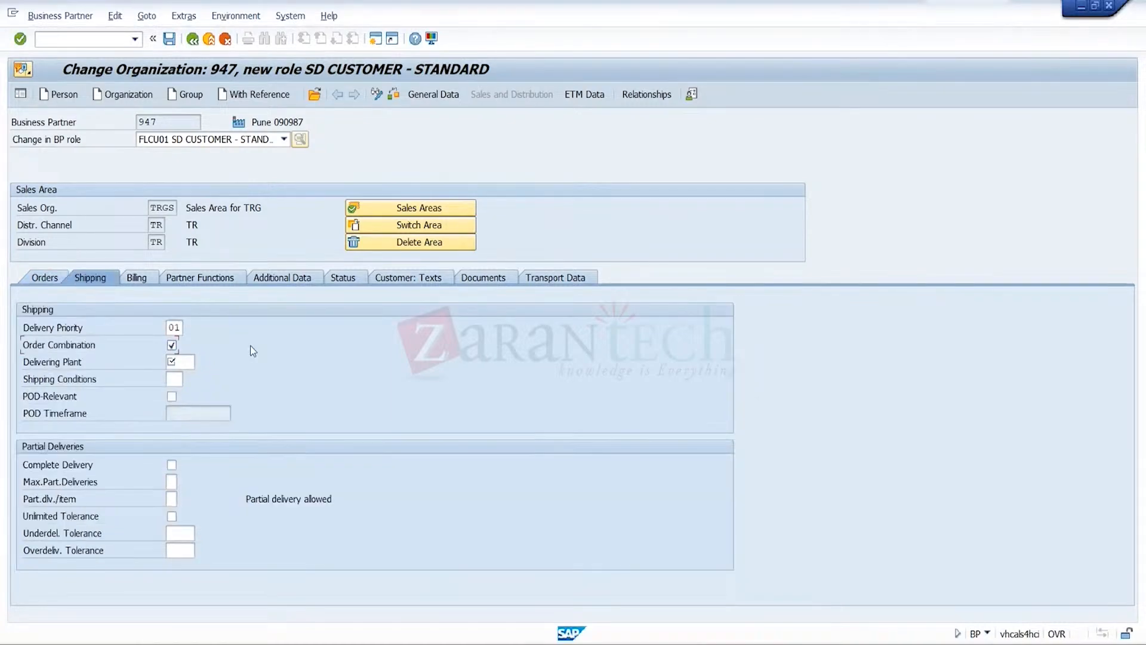
key(Tab)
key(space)
key(Down)
text(TRGp)
key(Tab)
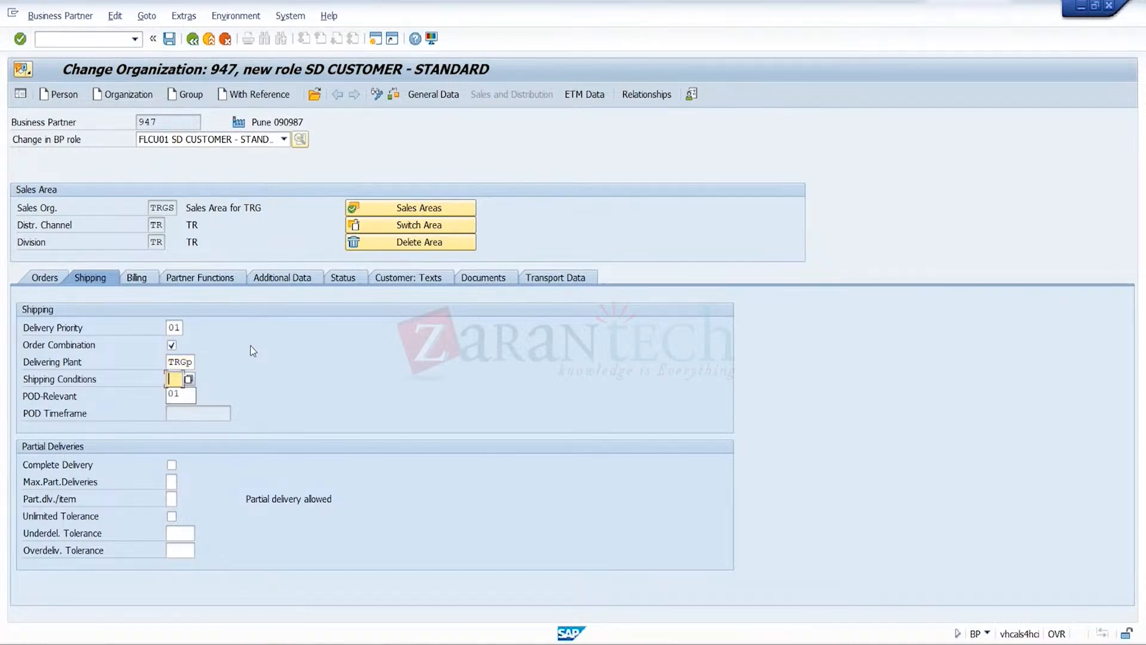
key(Down)
key(Return)
key(Return)
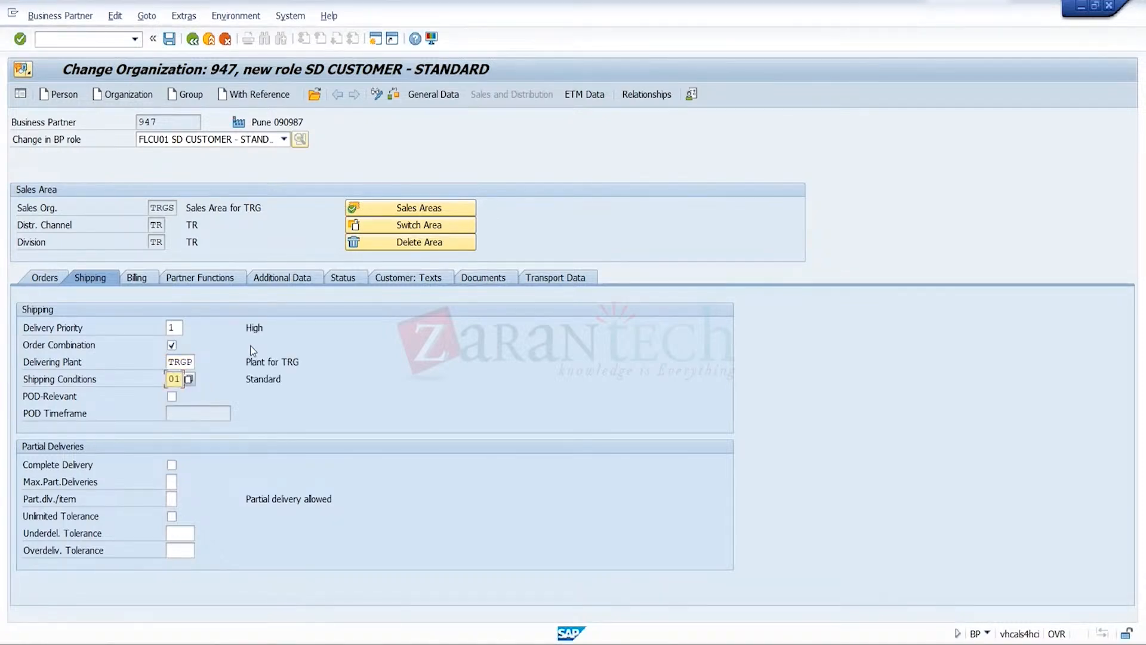
Fill in the billing data with Incoterms FOB, Incoterms location 1 Pune and customer account assignment group 01
click(136, 279)
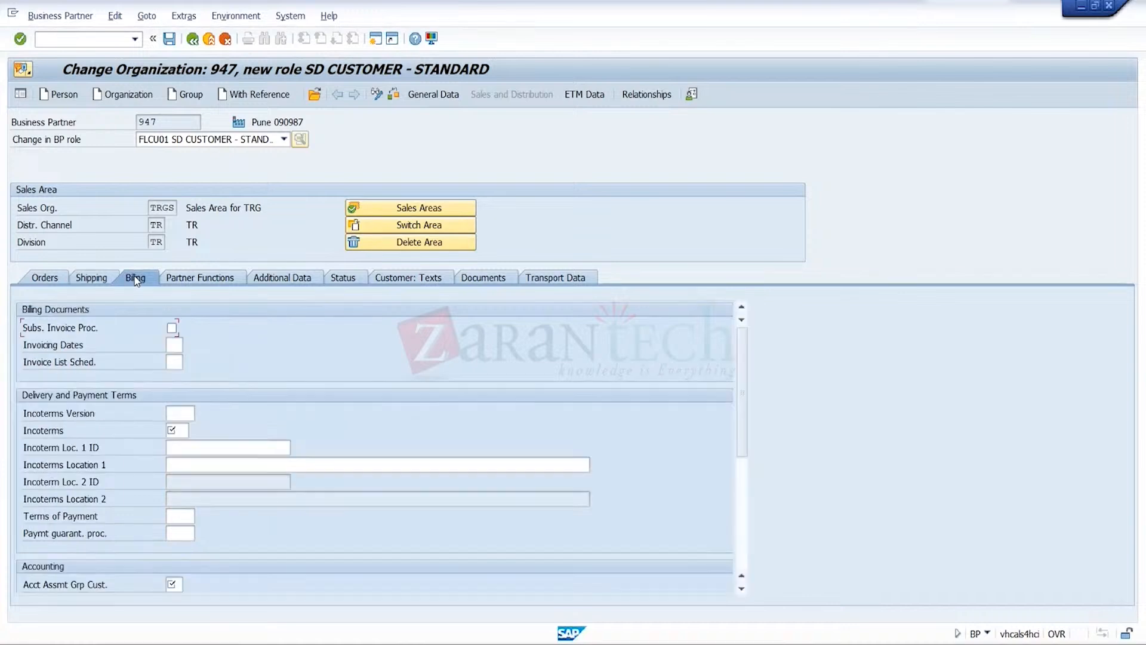
click(185, 412)
click(185, 430)
click(185, 430)
click(189, 463)
text(Pune)
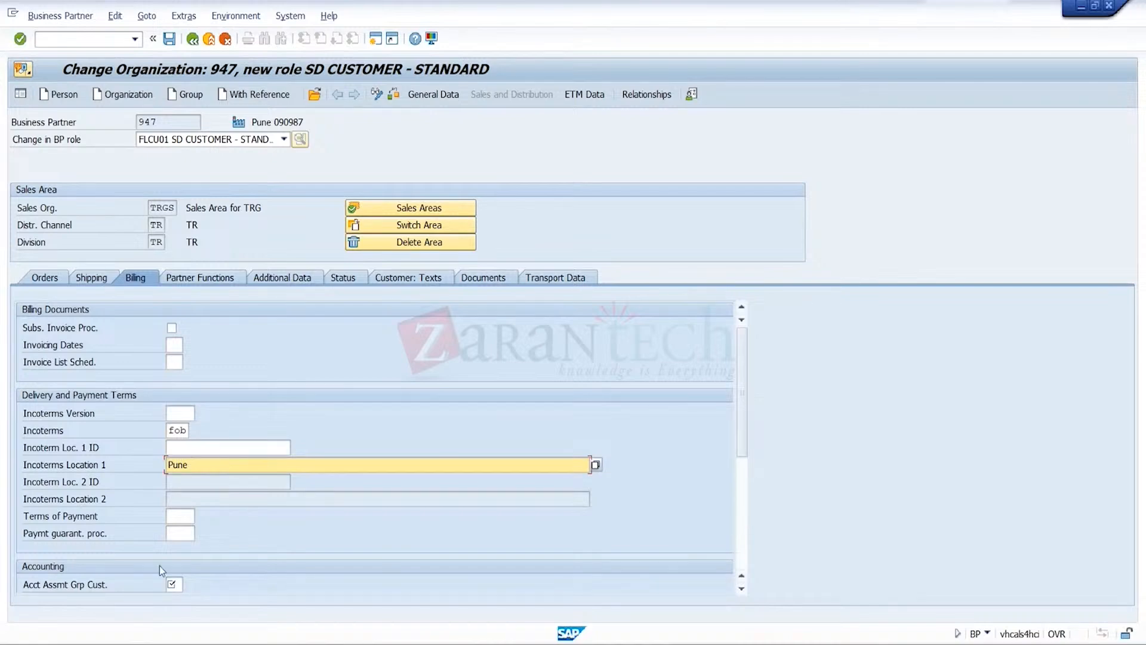
click(180, 585)
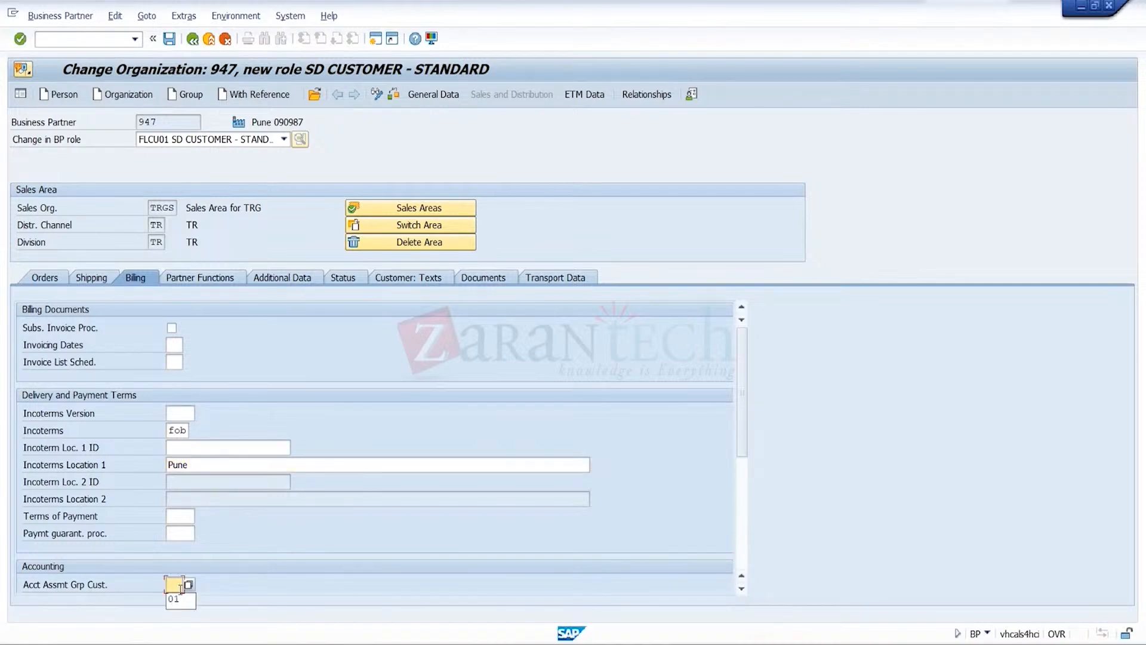
text(01)
key(Return)
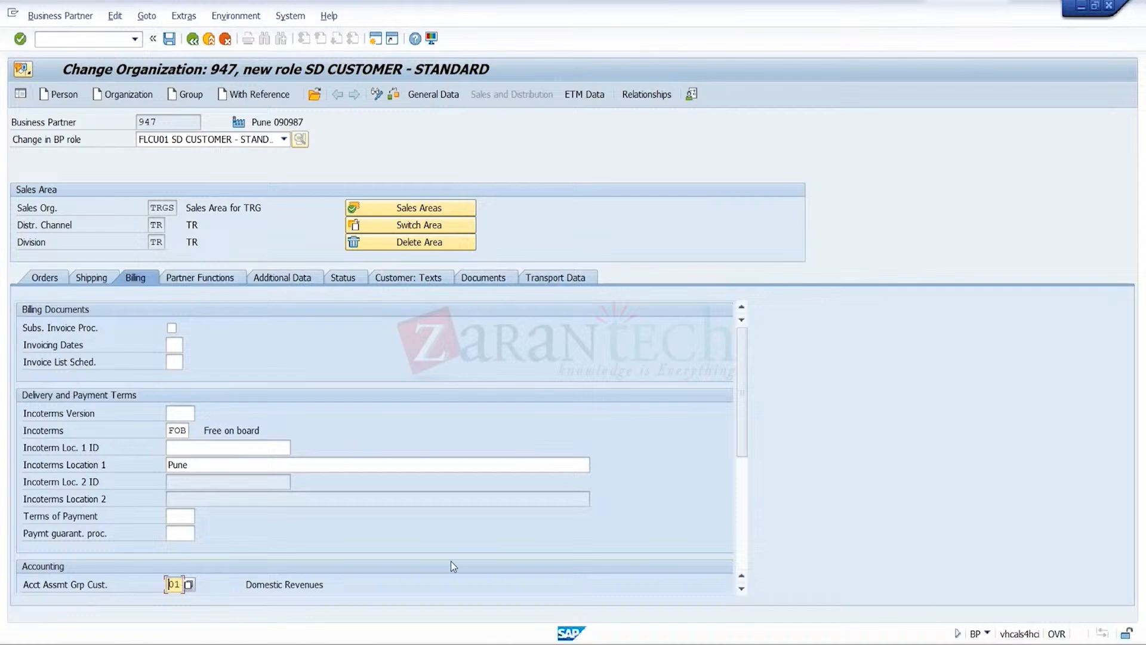
Set the tax classification for India's output tax MWAS to 0 and save the business partner
scroll(718, 554, down, 5)
click(340, 416)
text(0)
key(Return)
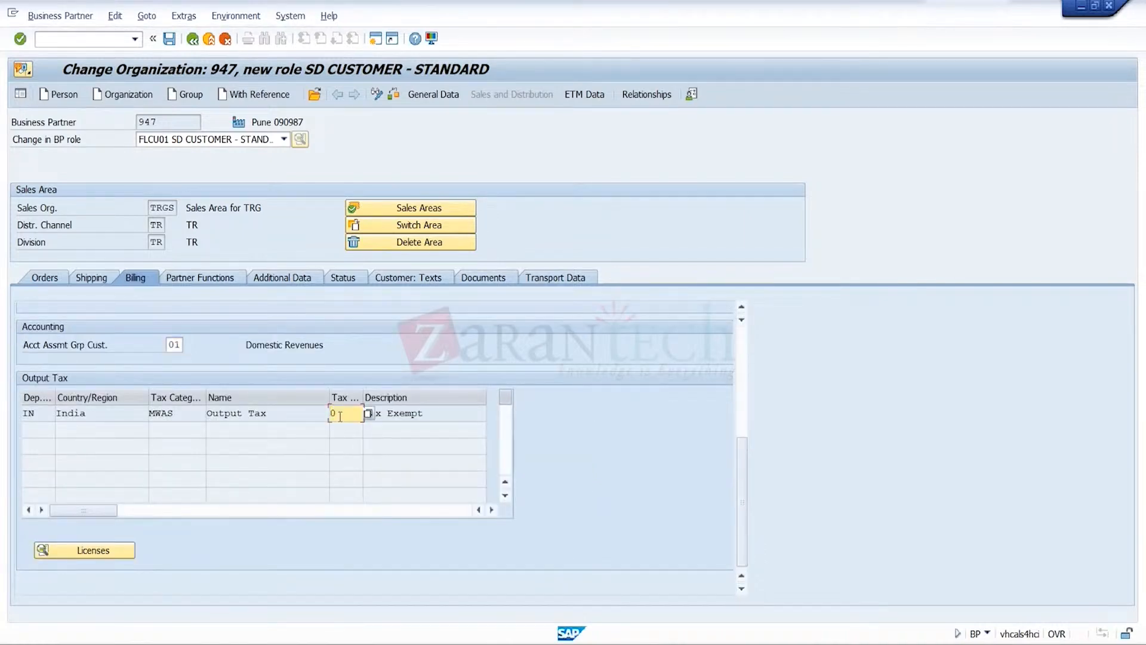
click(171, 41)
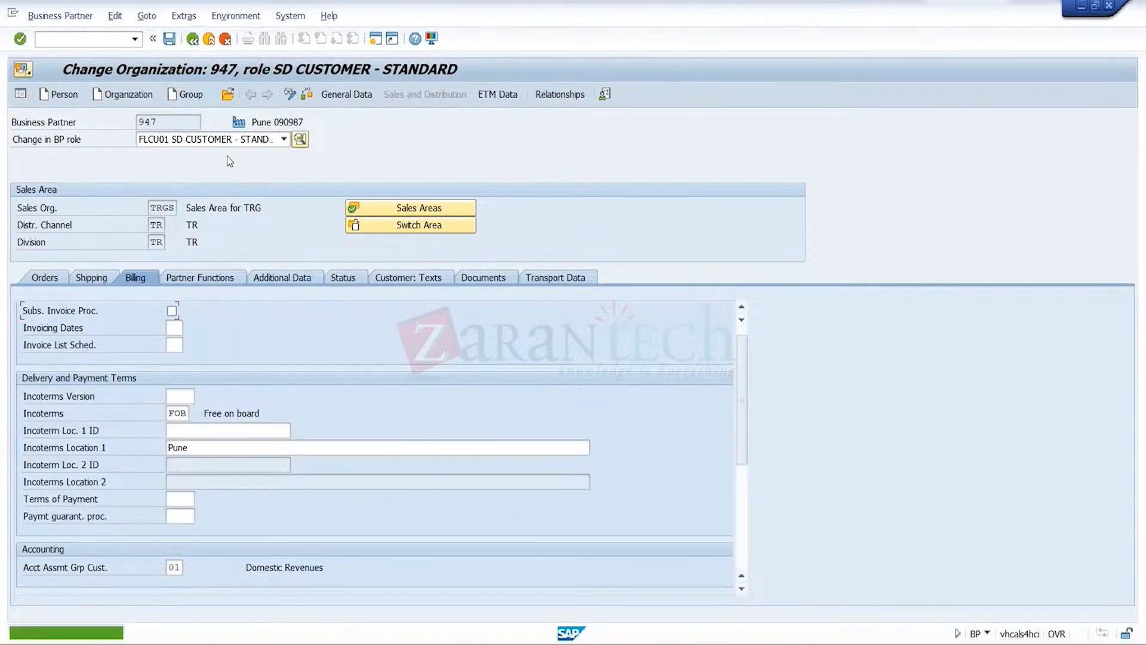
Assign the role FLCU00 FI CUSTOMER - STANDARD to the organization and open its company code data
click(280, 142)
click(284, 155)
click(256, 158)
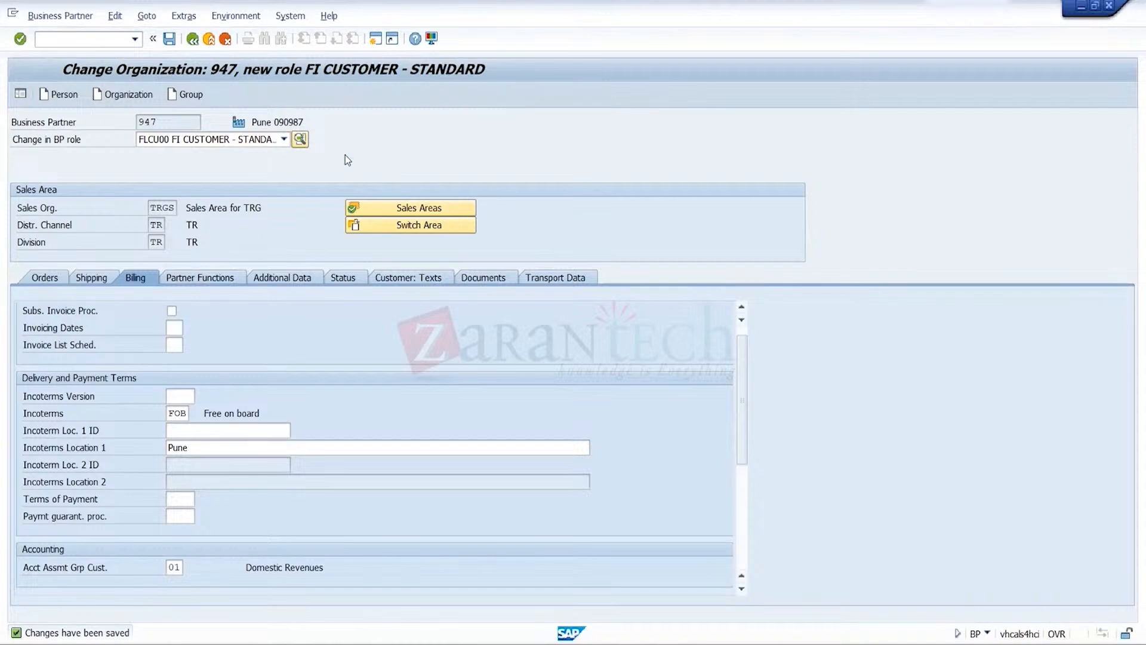
click(521, 96)
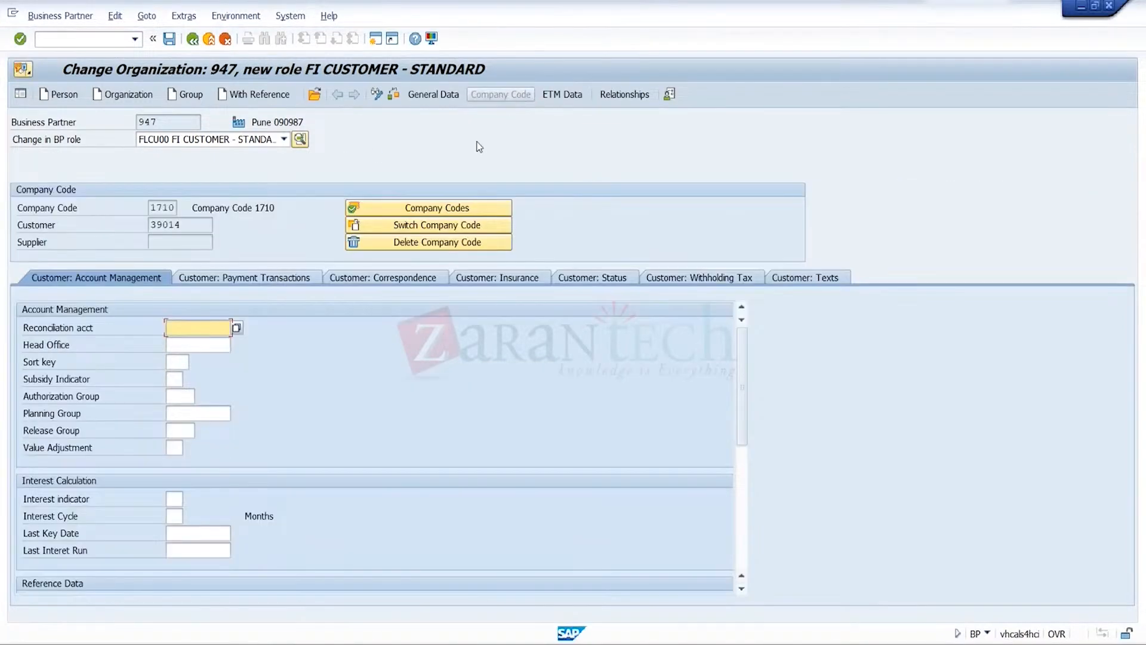
Set the reconciliation account to 121000 for company code 1710 and save the business partner
key(Down)
key(Return)
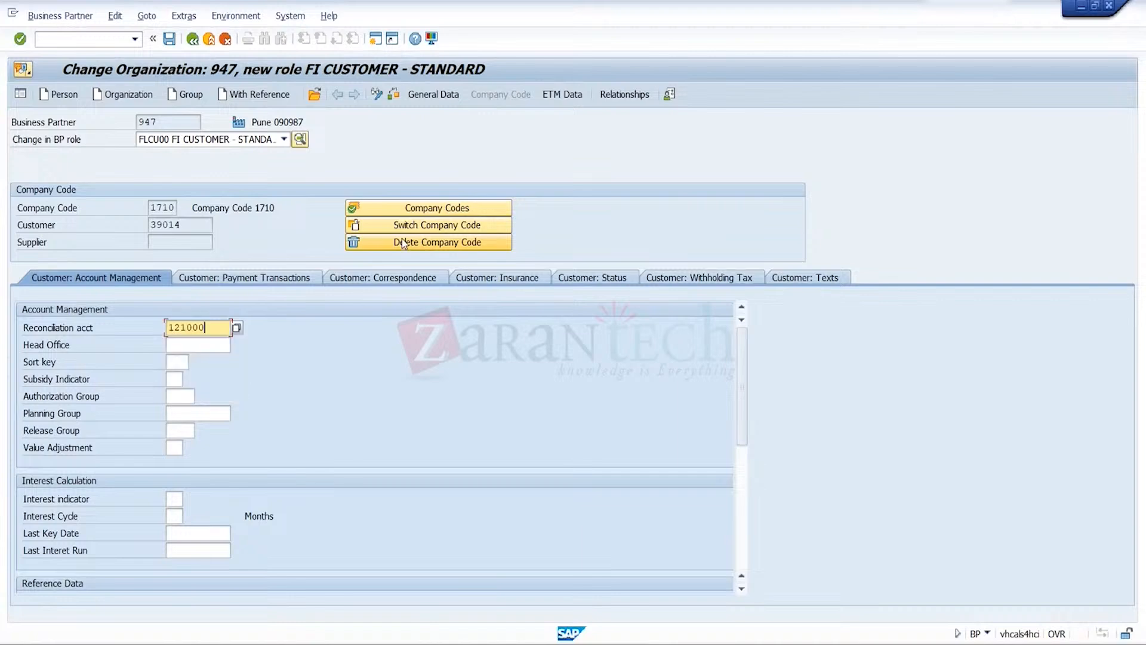
key(Return)
click(170, 40)
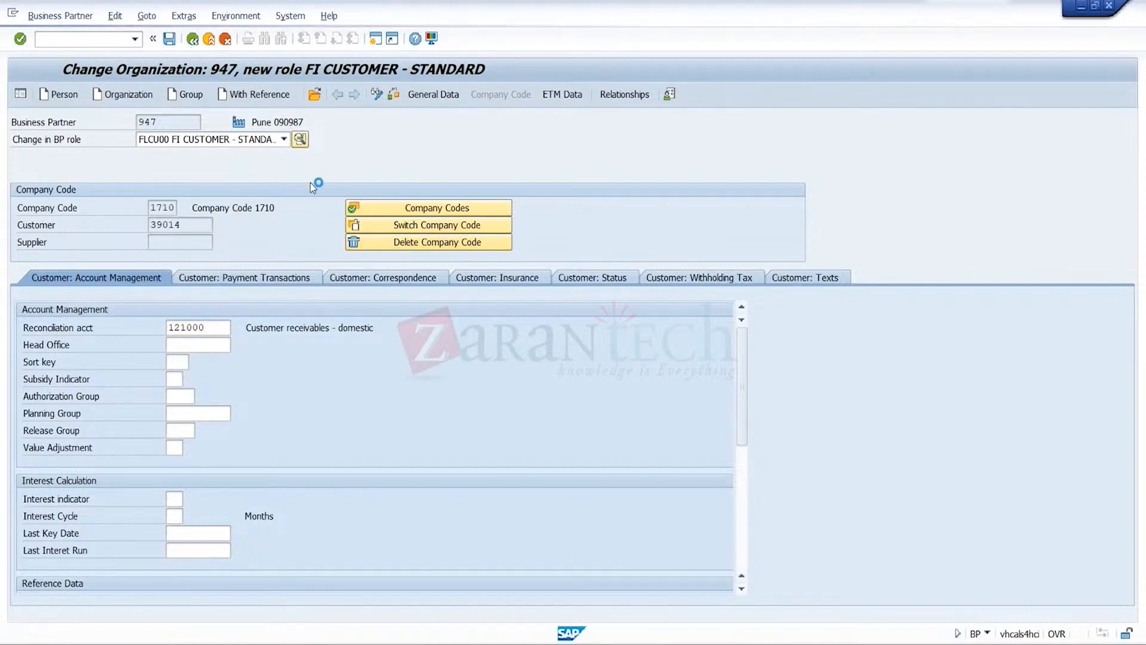
Switch to company code TRG, set its reconciliation account to 121000 and save the business partner
click(358, 224)
click(161, 207)
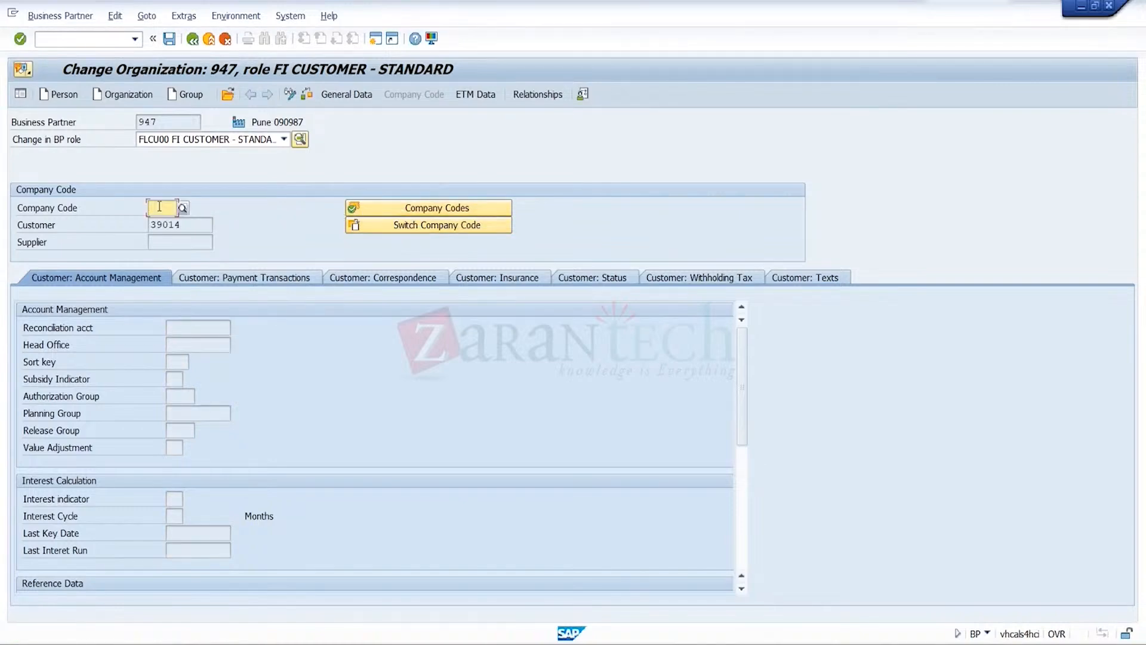
key(Return)
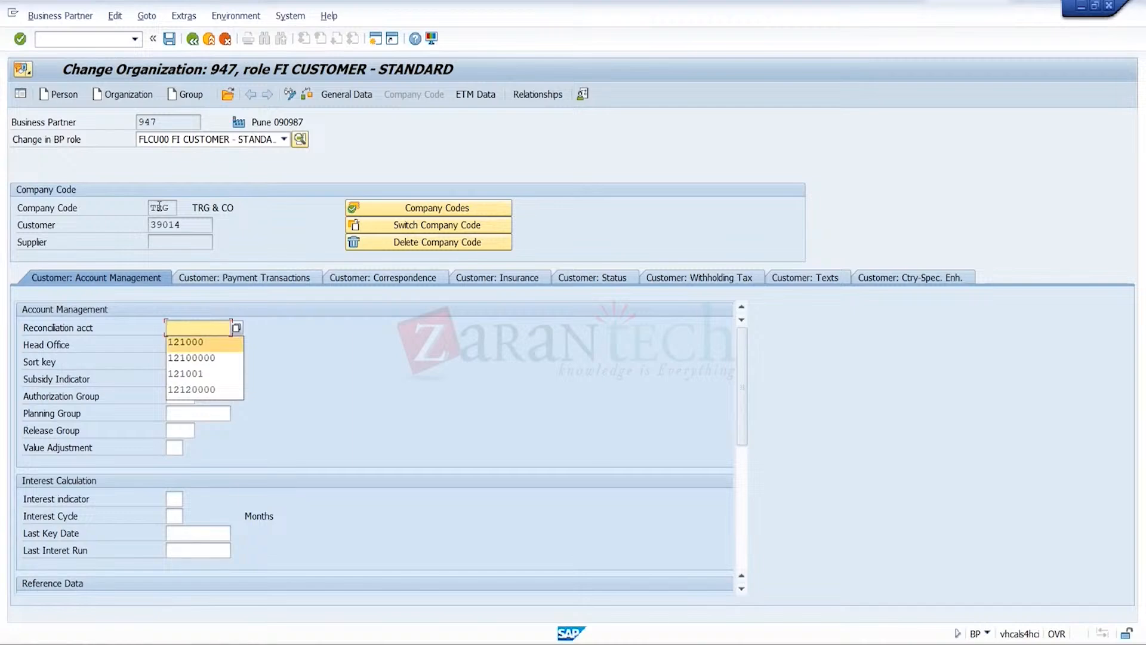
key(Down)
key(Return)
key(Return)
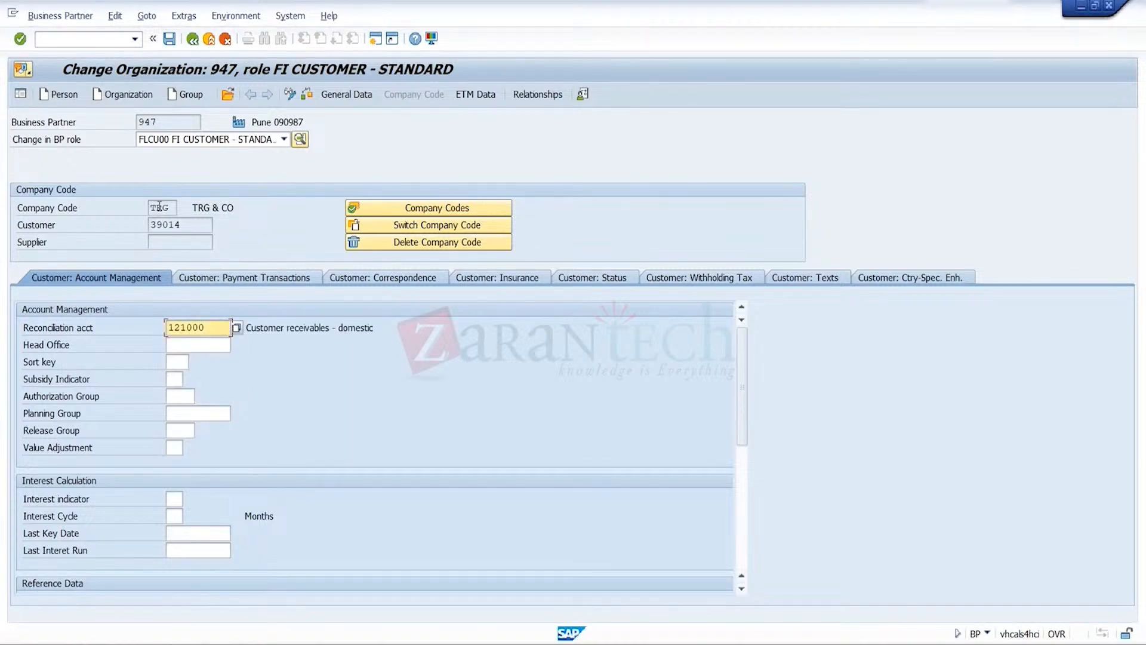
click(170, 41)
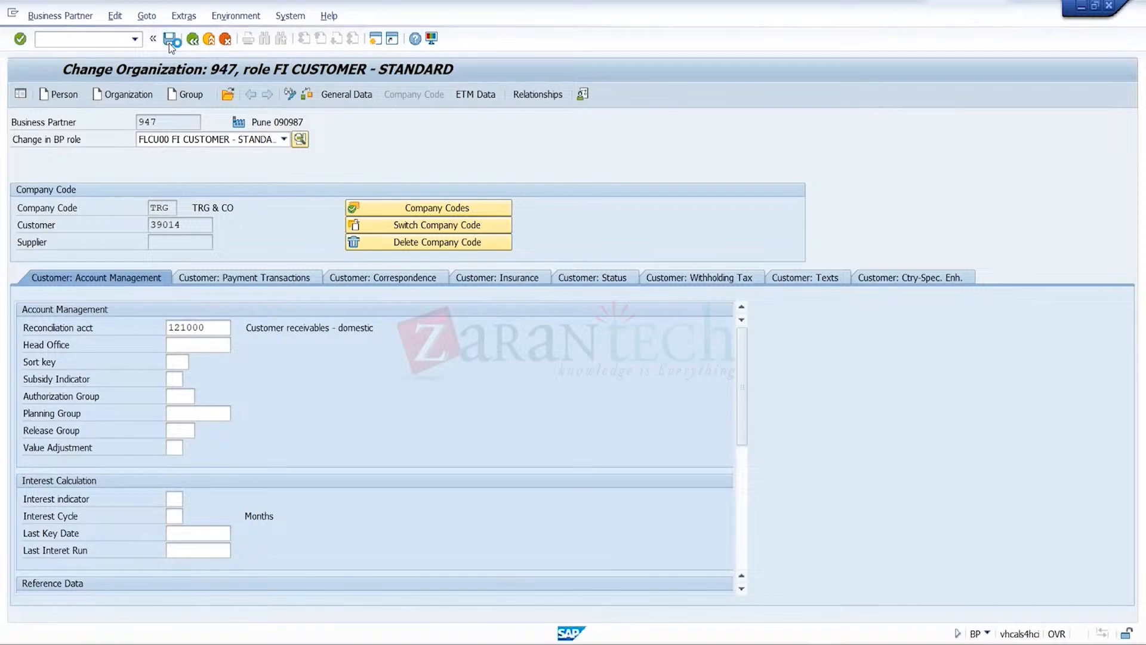
Assign the role UKM000 SAP Credit Management to the organization
click(284, 140)
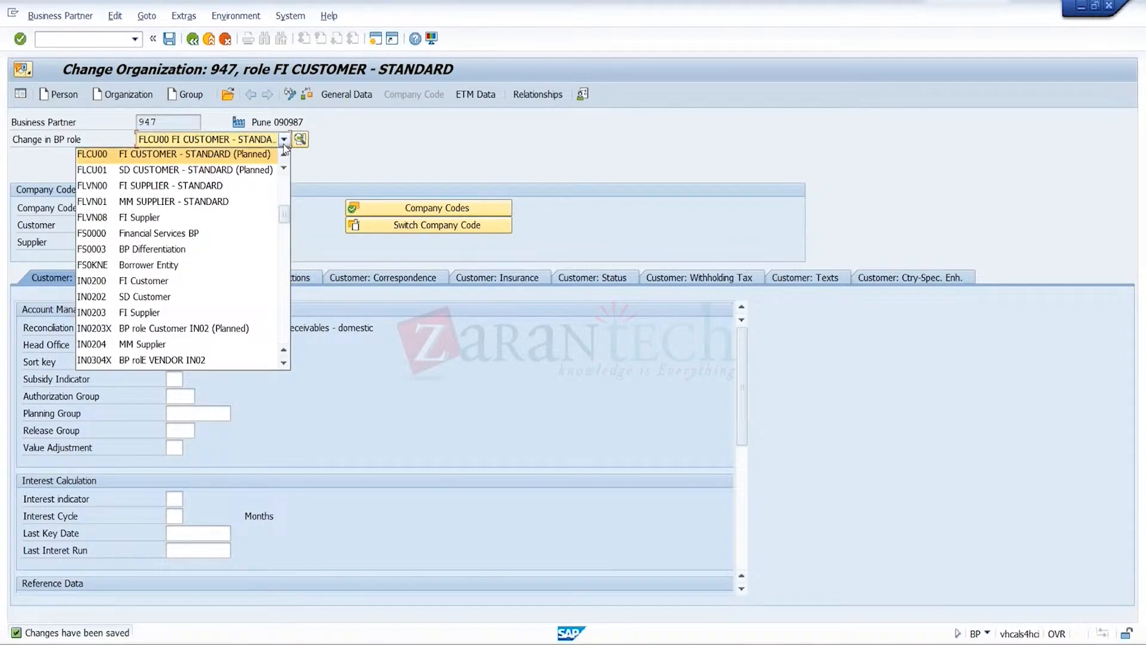
key(End)
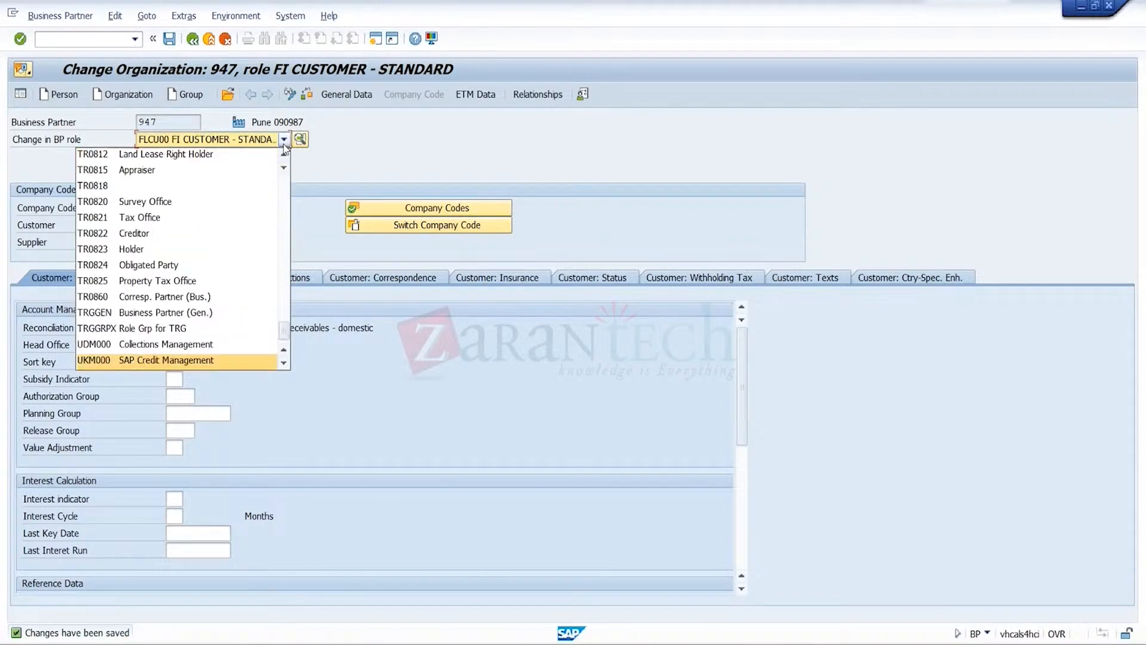
click(205, 361)
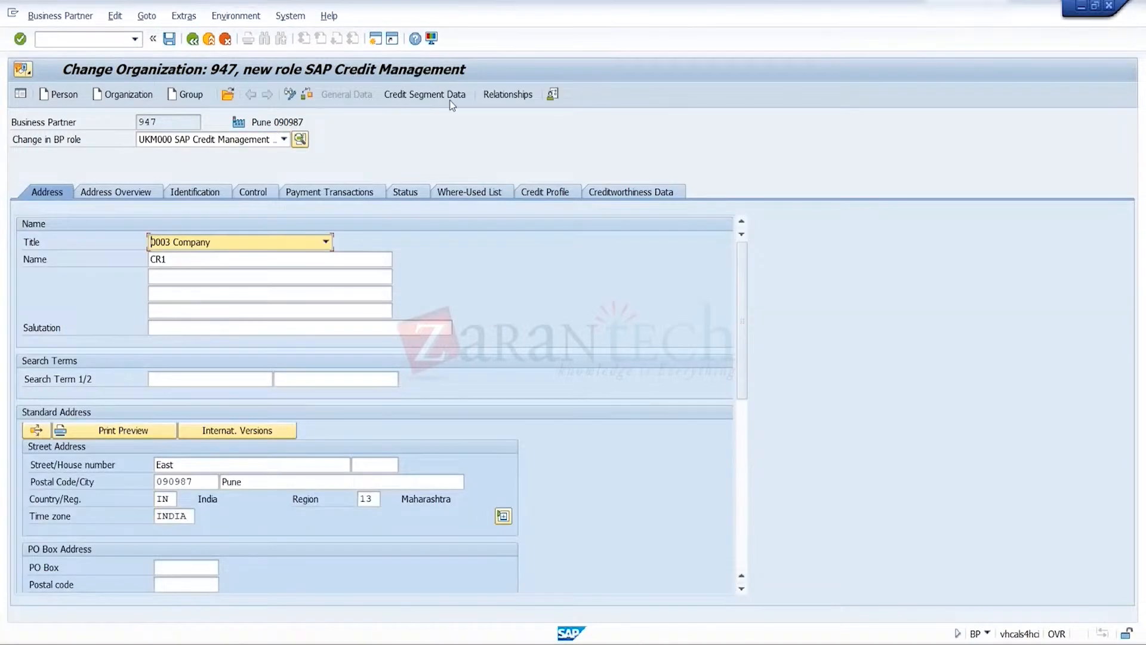
In the organization's credit profile, set the scoring rule to B2B-NEW Rule for New Business Customers, valid to 18.05.2024
click(450, 99)
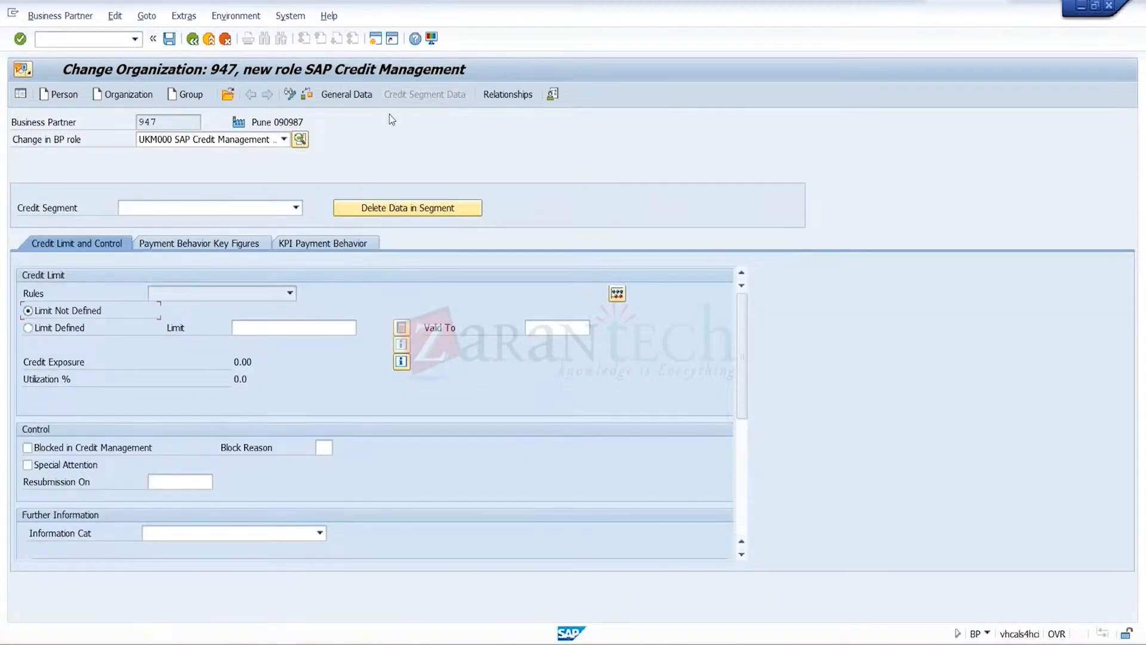
click(352, 94)
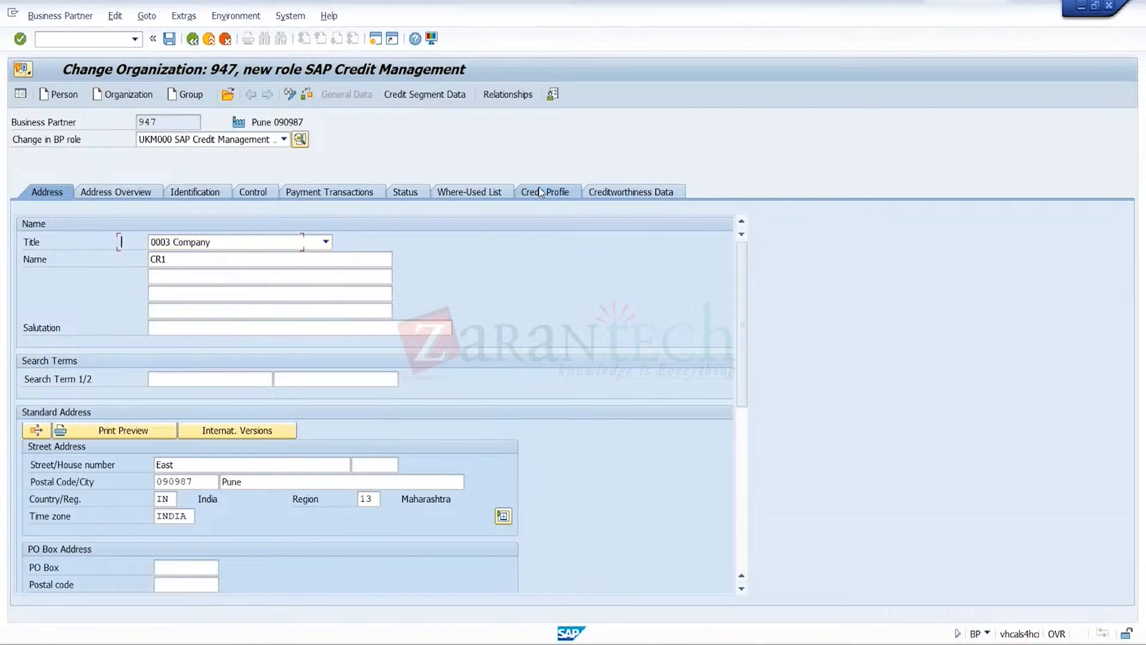
click(540, 191)
click(296, 242)
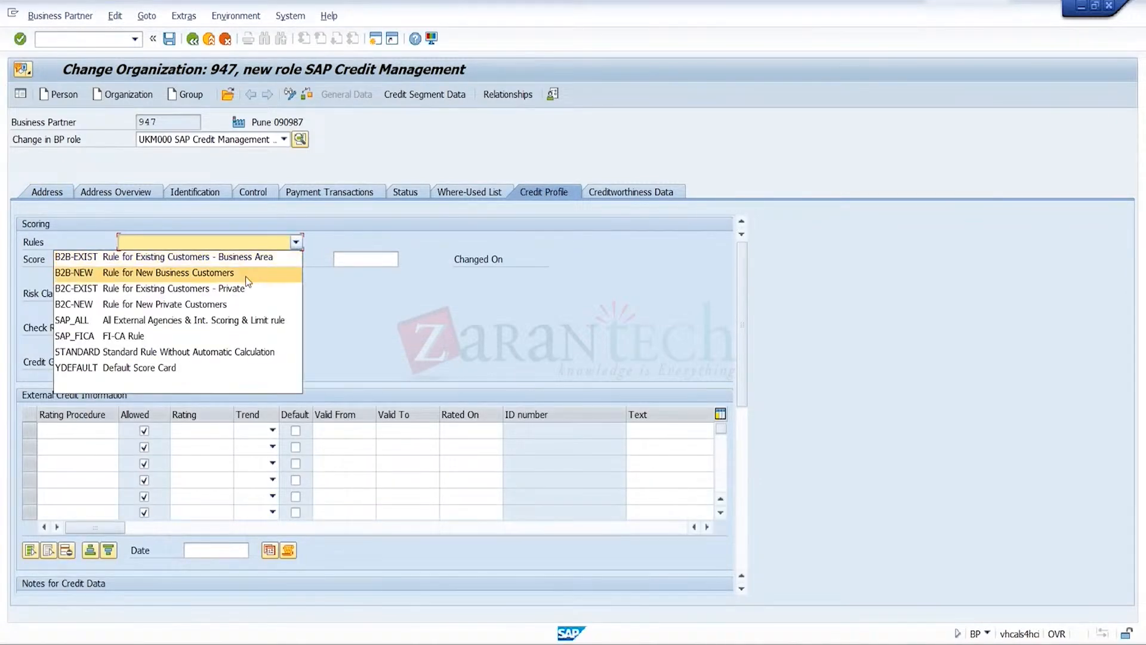
click(245, 277)
click(386, 256)
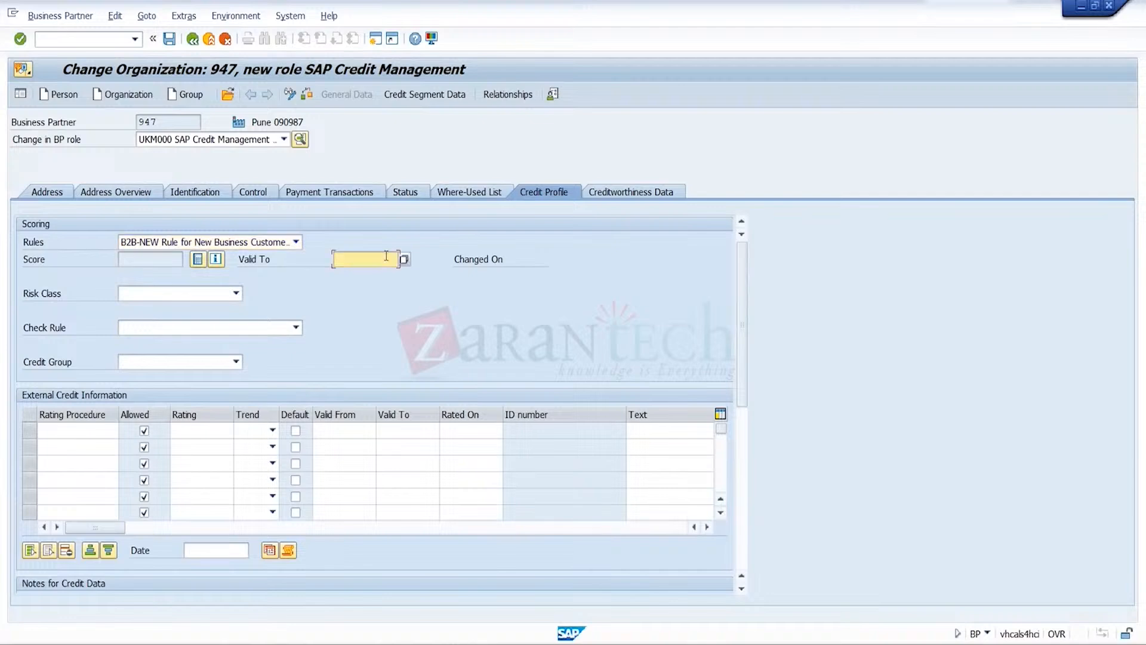
key(Down)
key(Return)
Set the risk class to C Medium Default Risk, the check rule to 01 Default - All Checks Active and the credit group to 4 Test
click(236, 293)
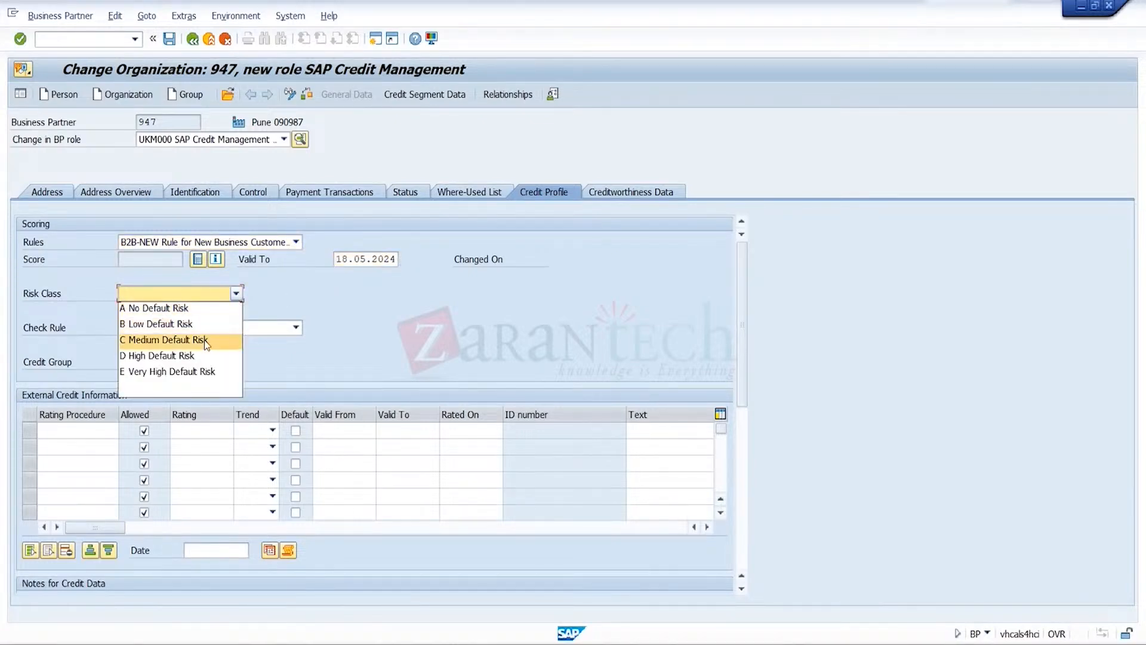
click(204, 339)
click(209, 328)
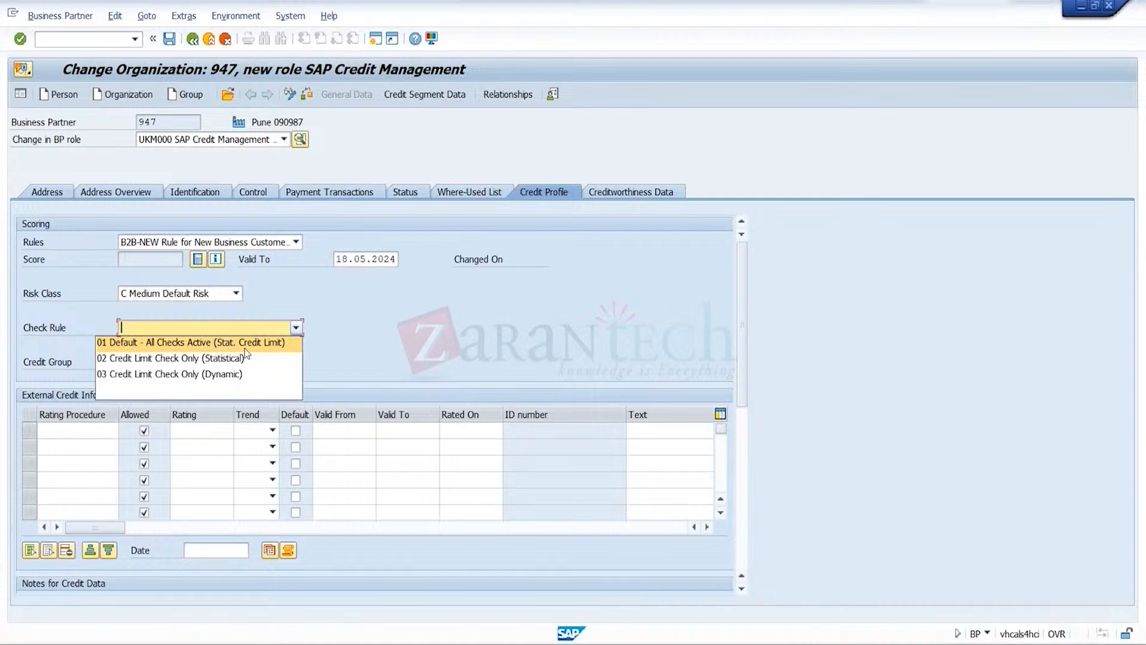
key(Return)
click(221, 362)
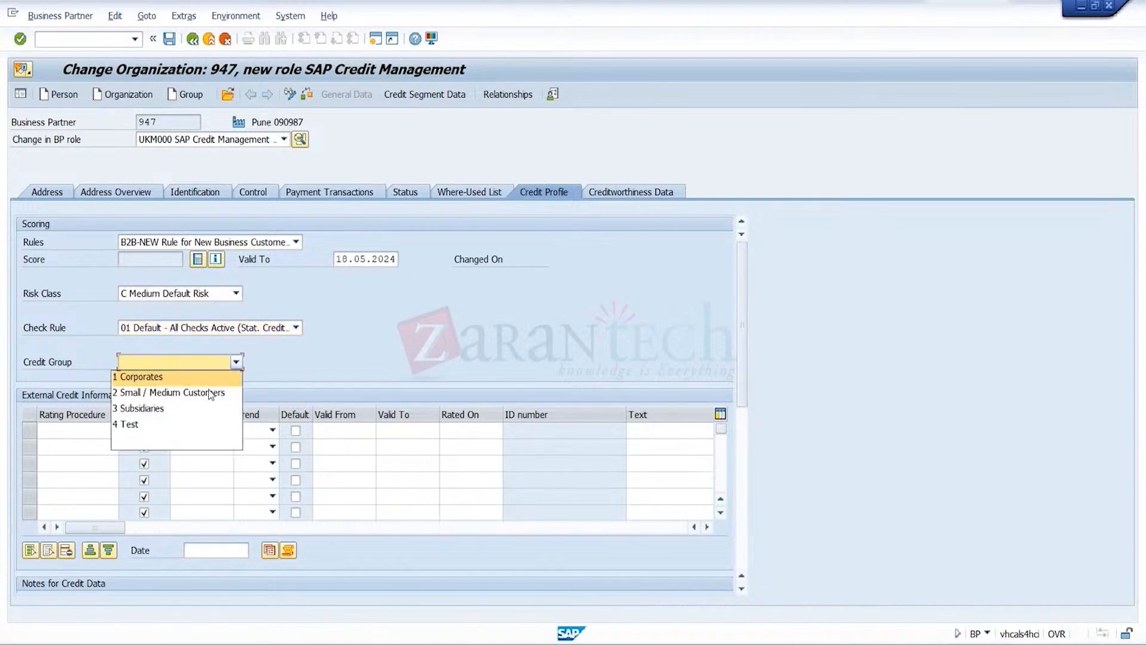
click(172, 424)
Add an external credit information entry with rating procedure 0EXT1 and rating 2A
click(77, 430)
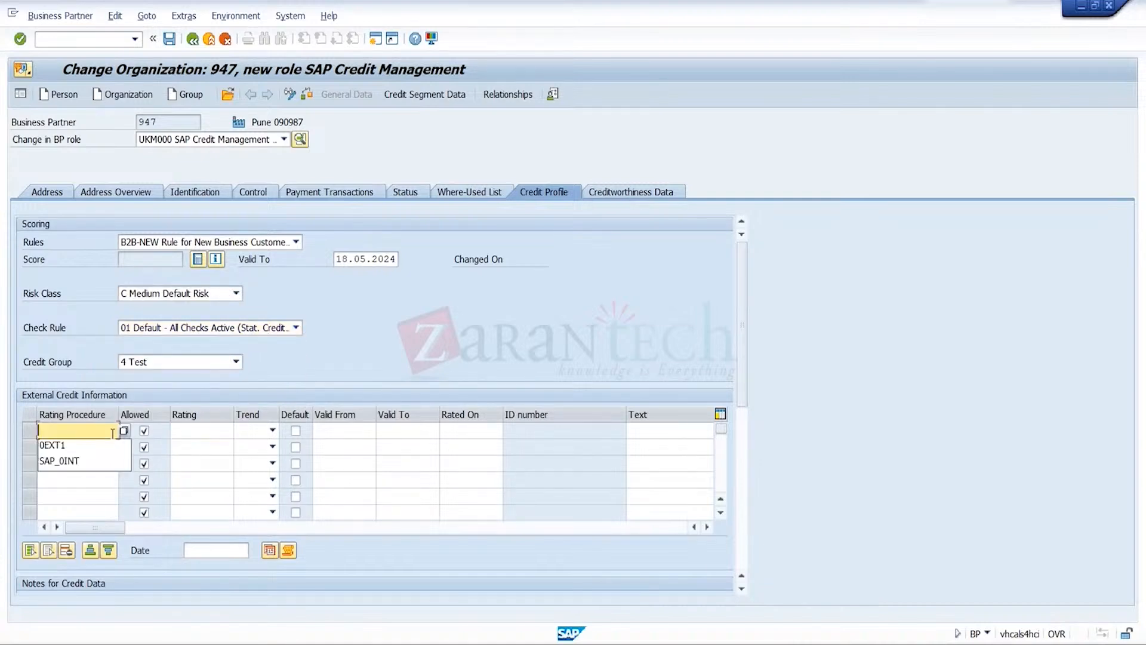
click(102, 446)
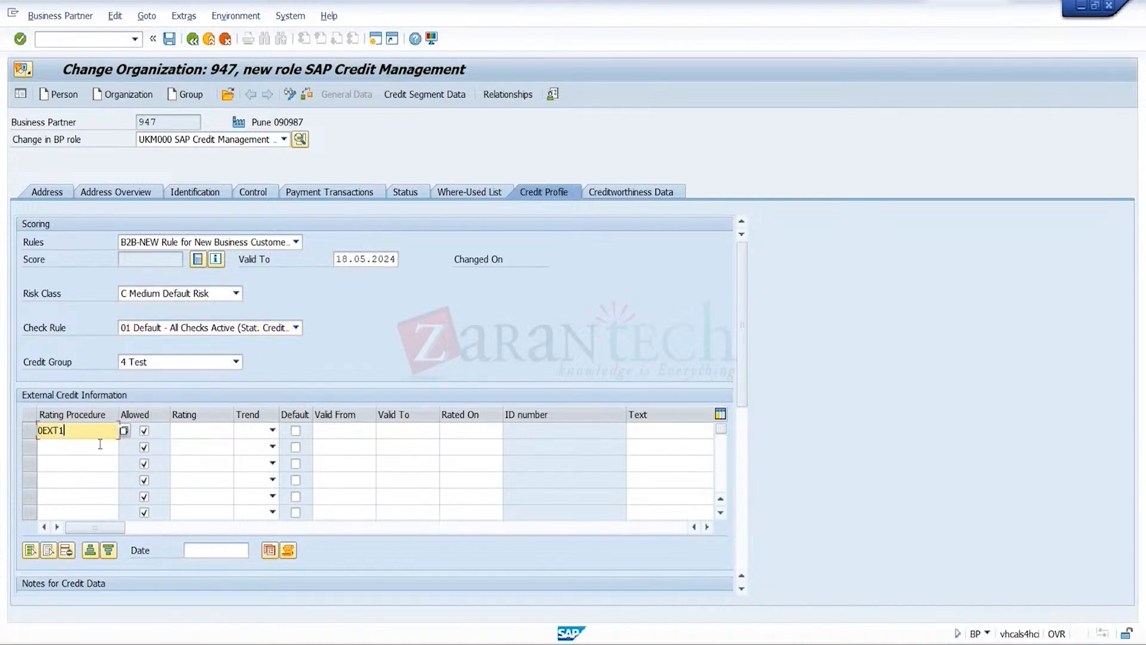
click(208, 433)
key(Down)
key(Return)
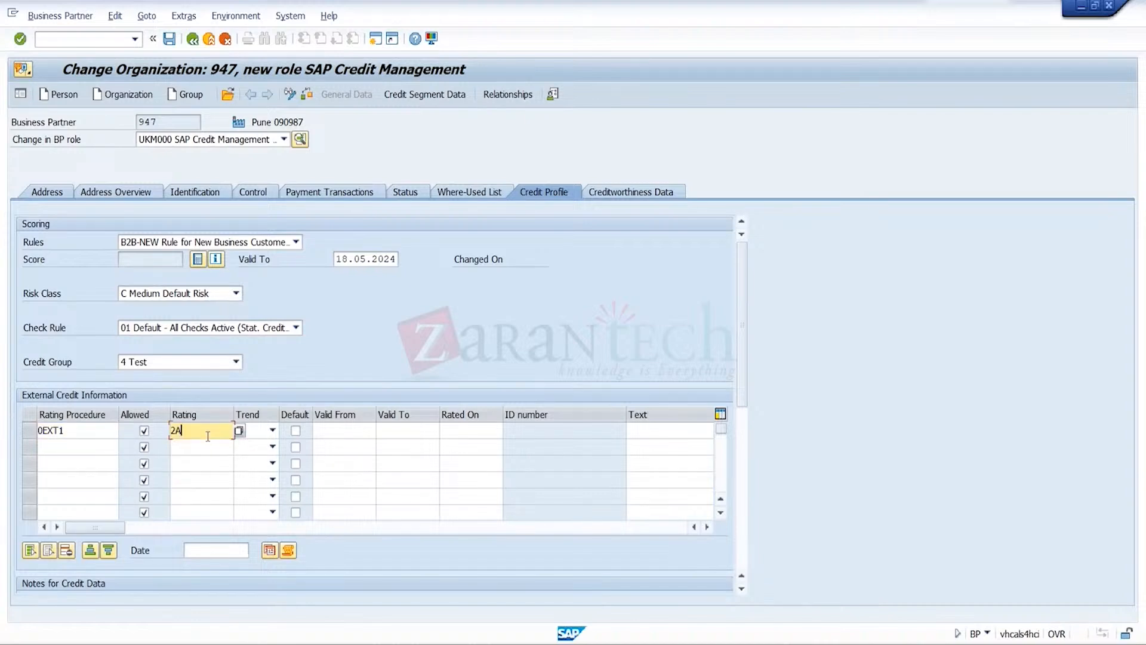
In the credit segment data, choose segment TRGSCRSEG and enter a credit limit of 20000 INR
click(443, 99)
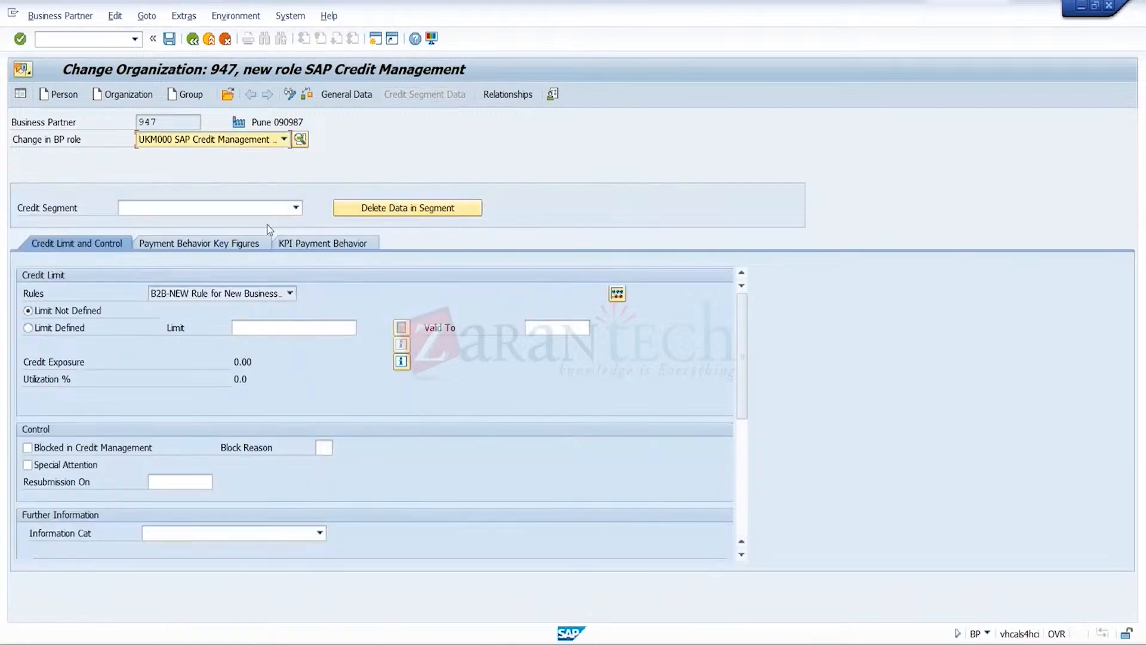
click(296, 207)
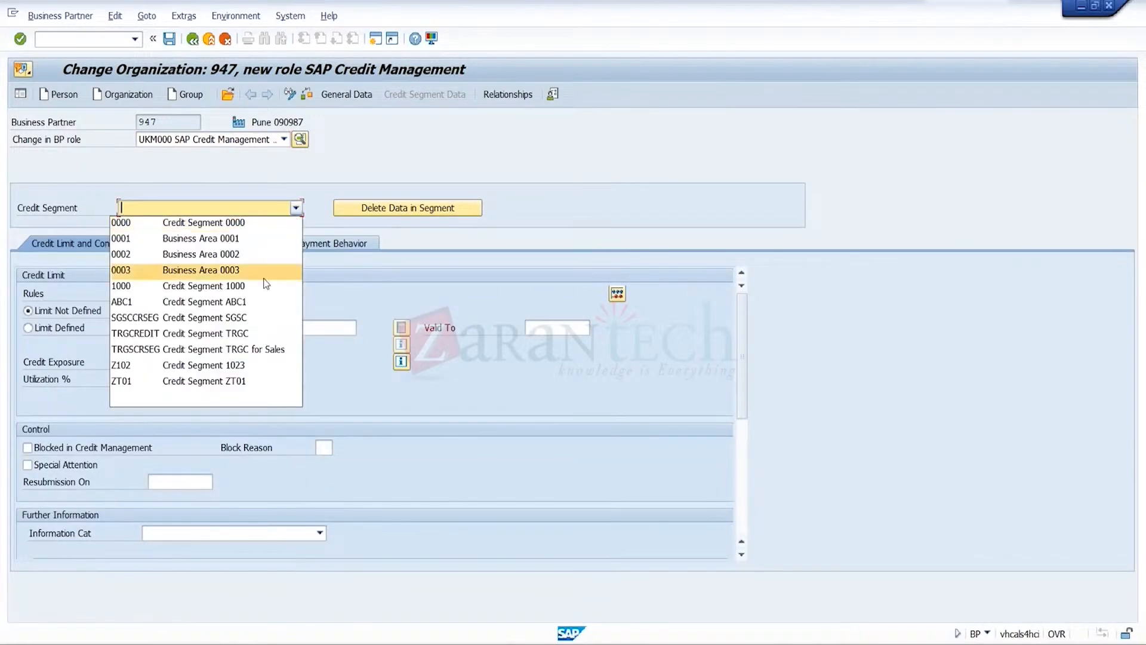
click(275, 354)
click(292, 327)
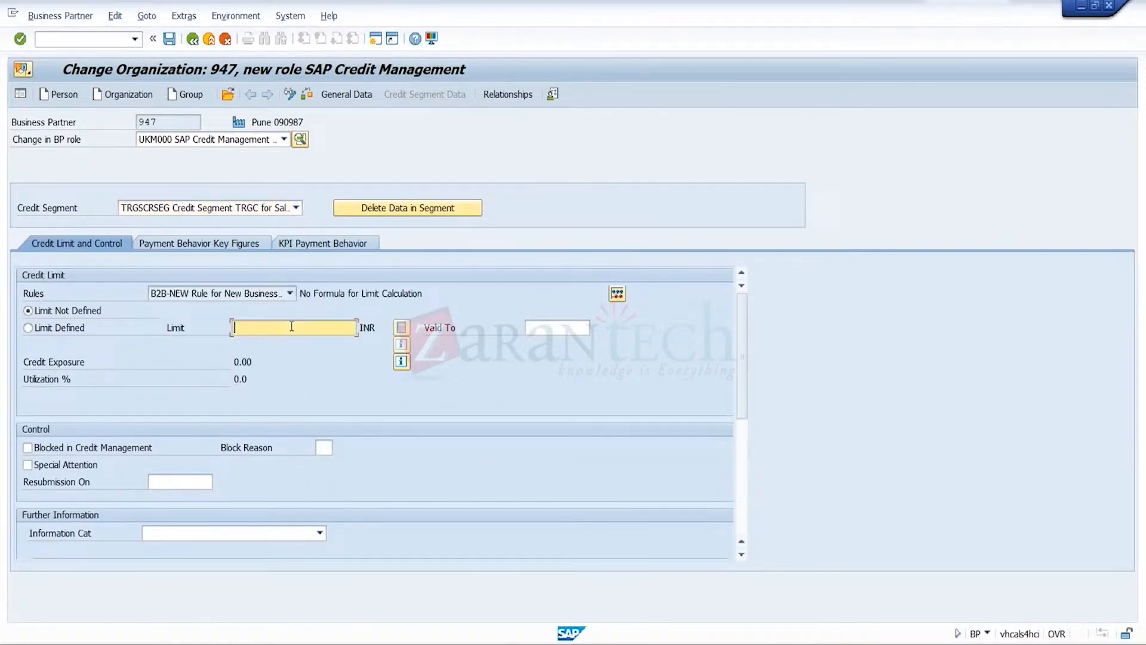
text(2000)
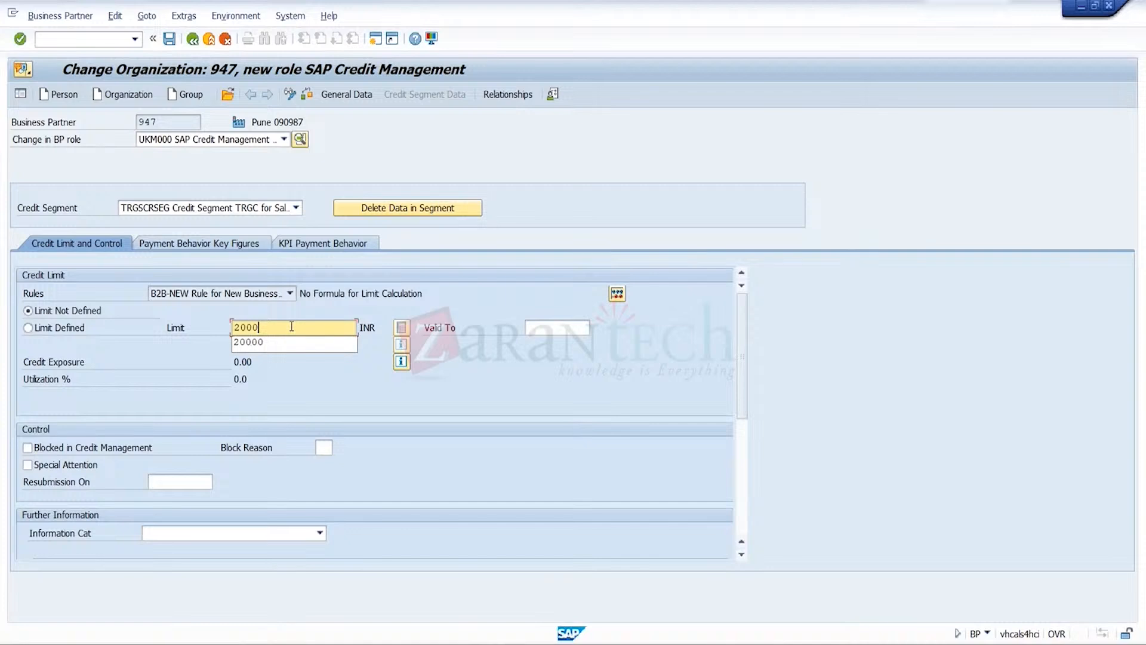
text(0)
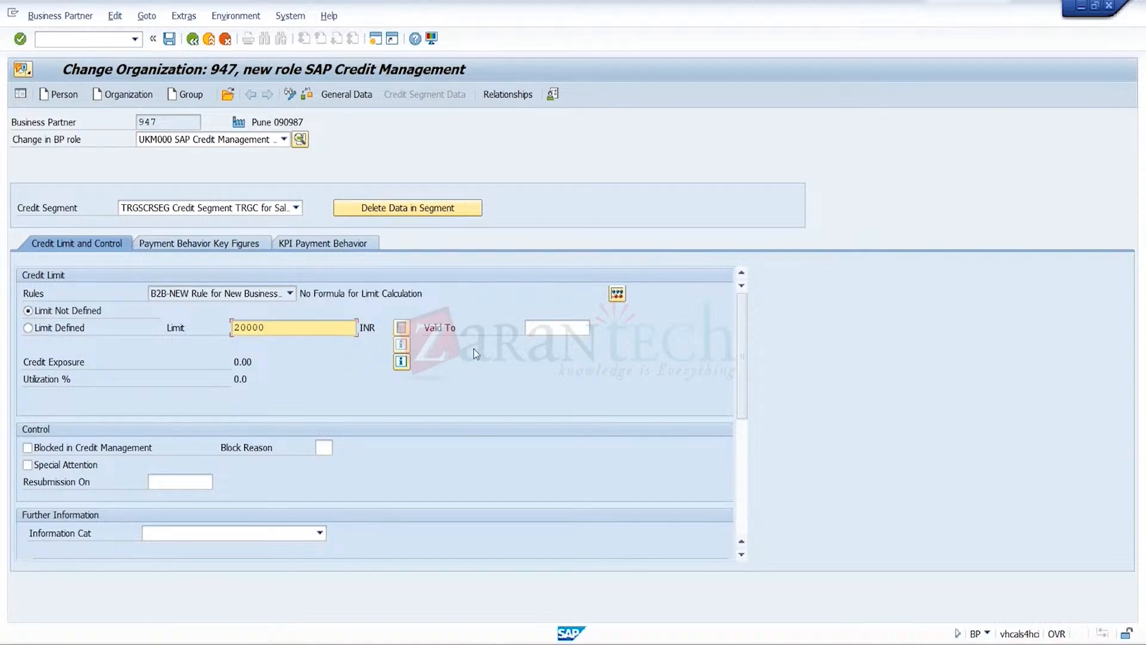
Set the credit limit's valid-to date to 29.07.2023 and save the business partner
click(547, 329)
key(Down)
key(Down)
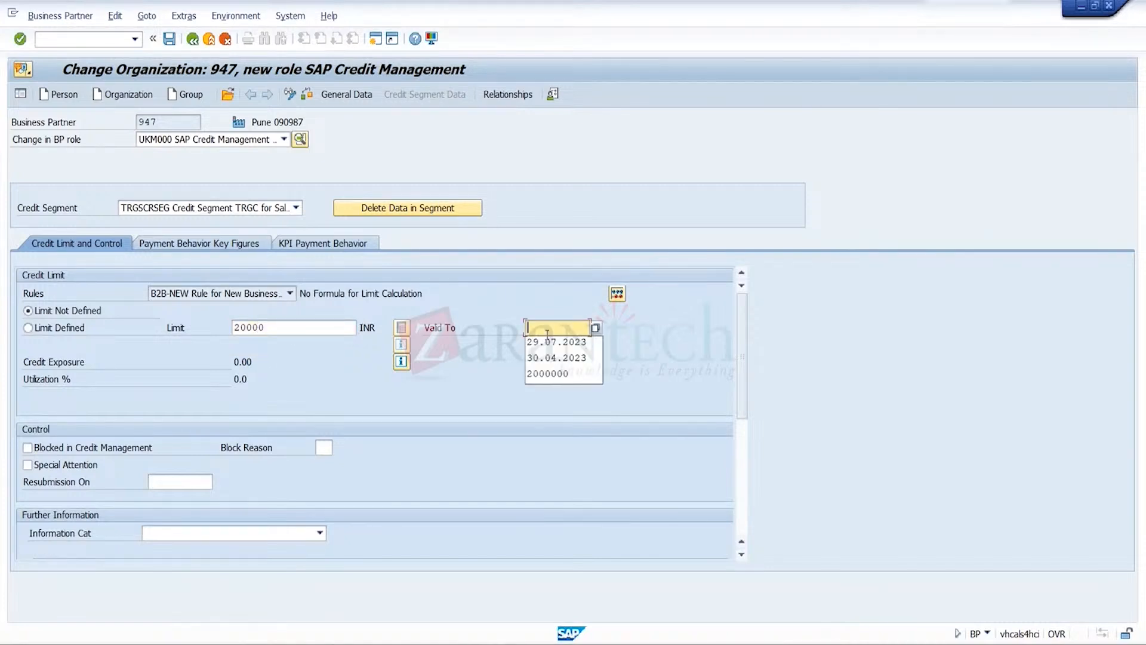
key(Return)
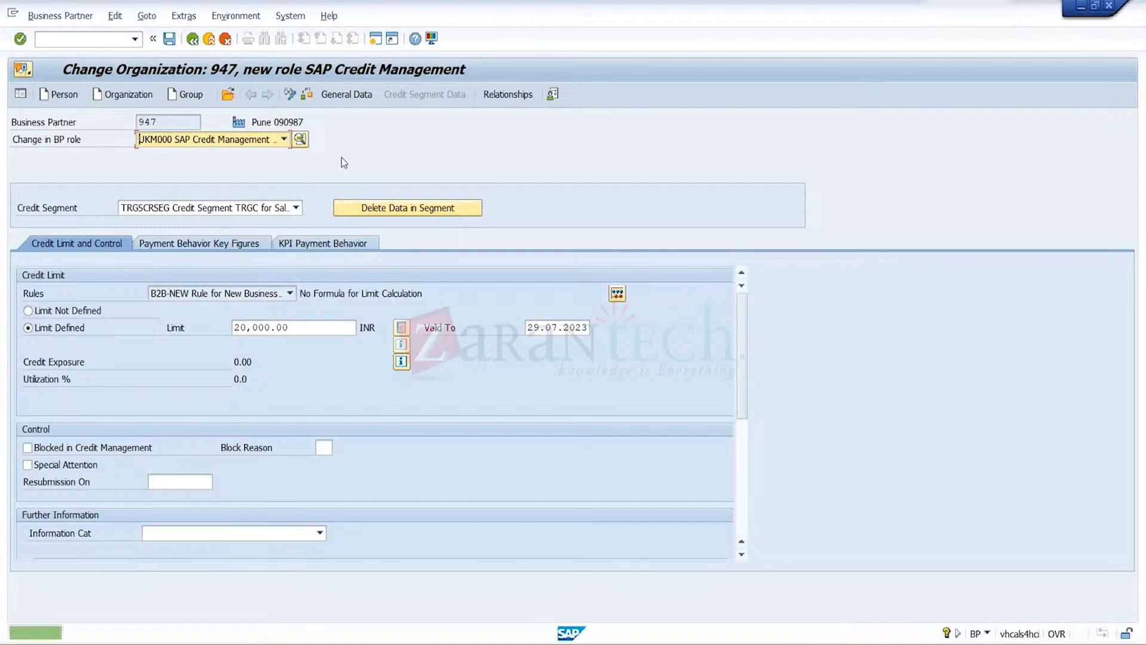
click(171, 41)
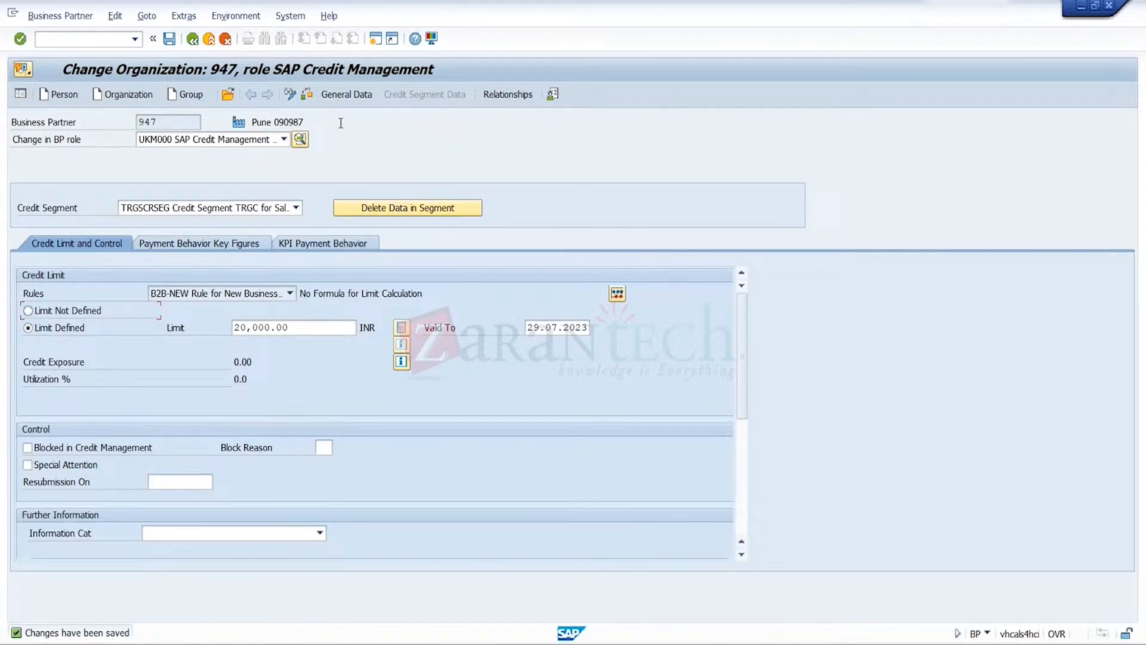
Start creating a new organization with the title 0003 Company and the name CR2
click(137, 95)
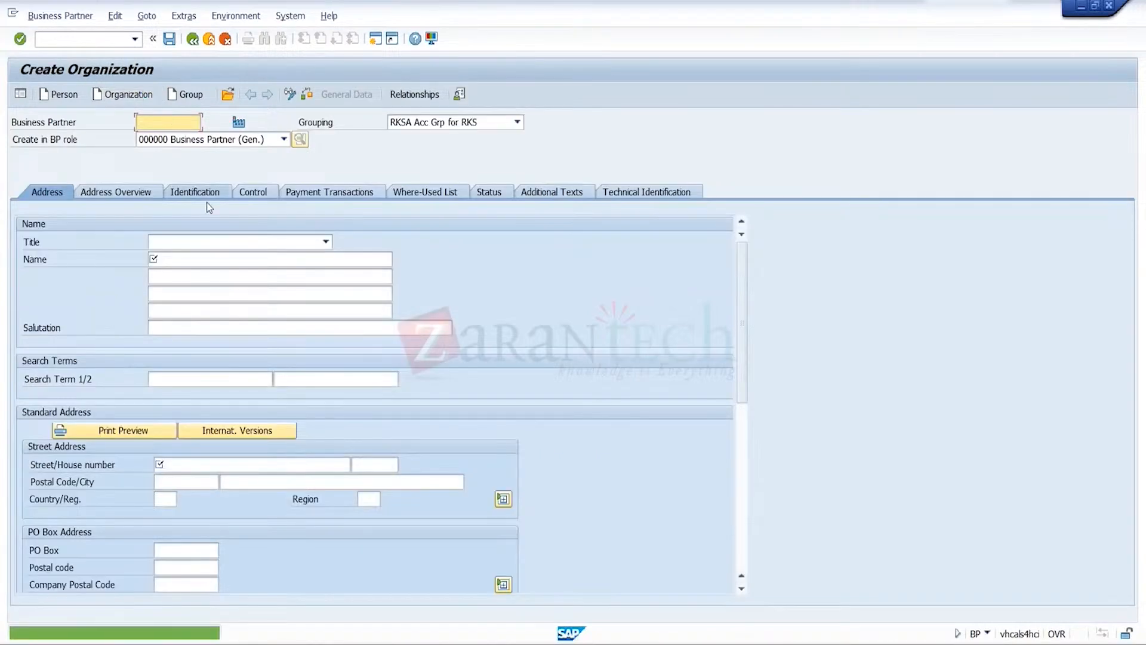
click(231, 242)
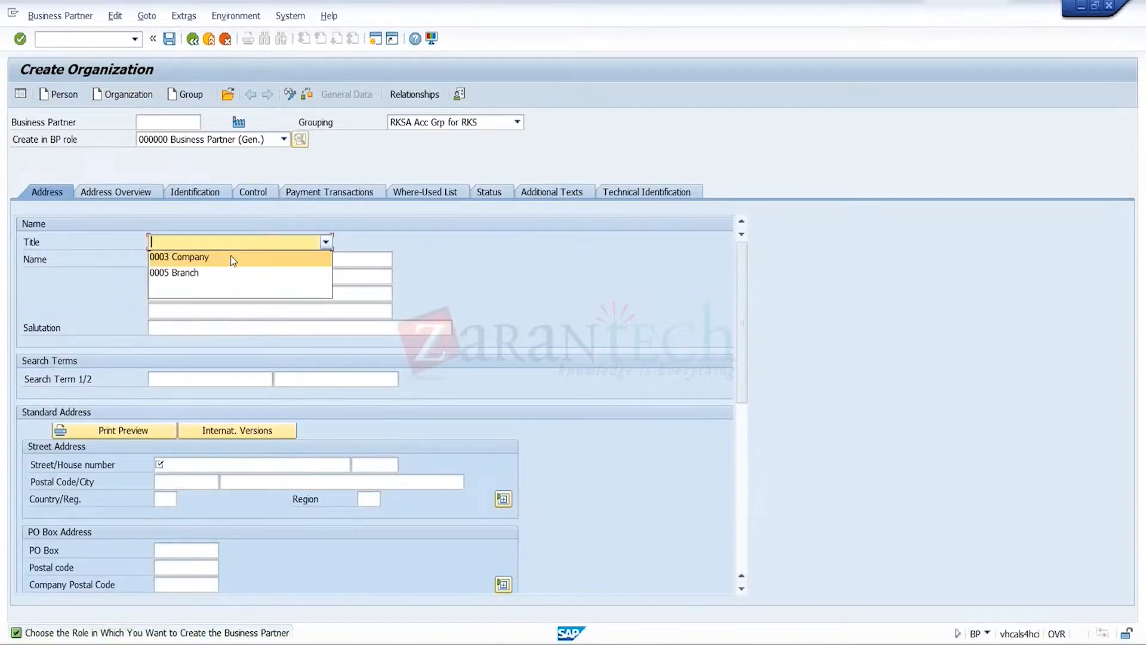
click(231, 254)
text(CR2)
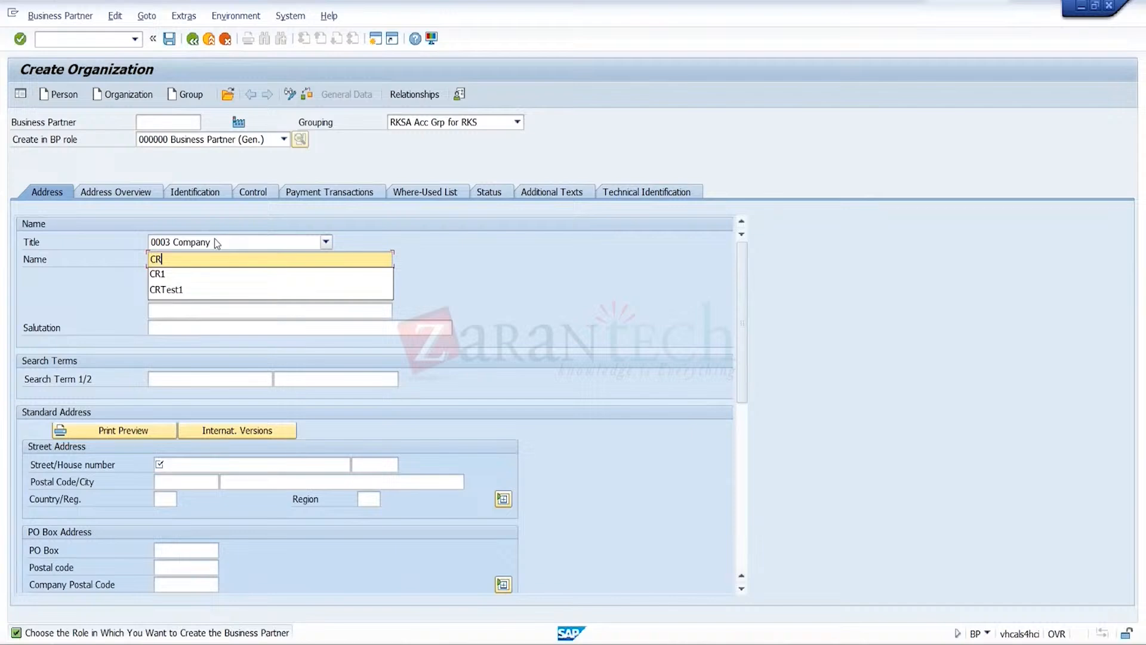
Enter the street and postal code in the organization's standard address and set the city to Delhi
click(245, 465)
text(Main Road)
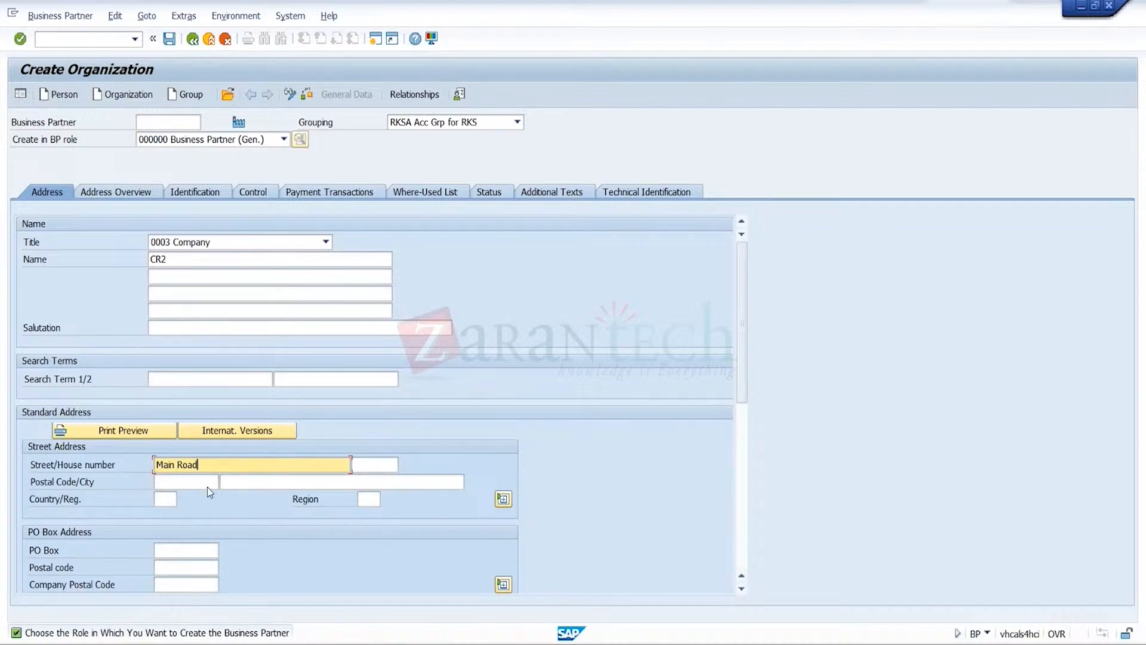
click(207, 484)
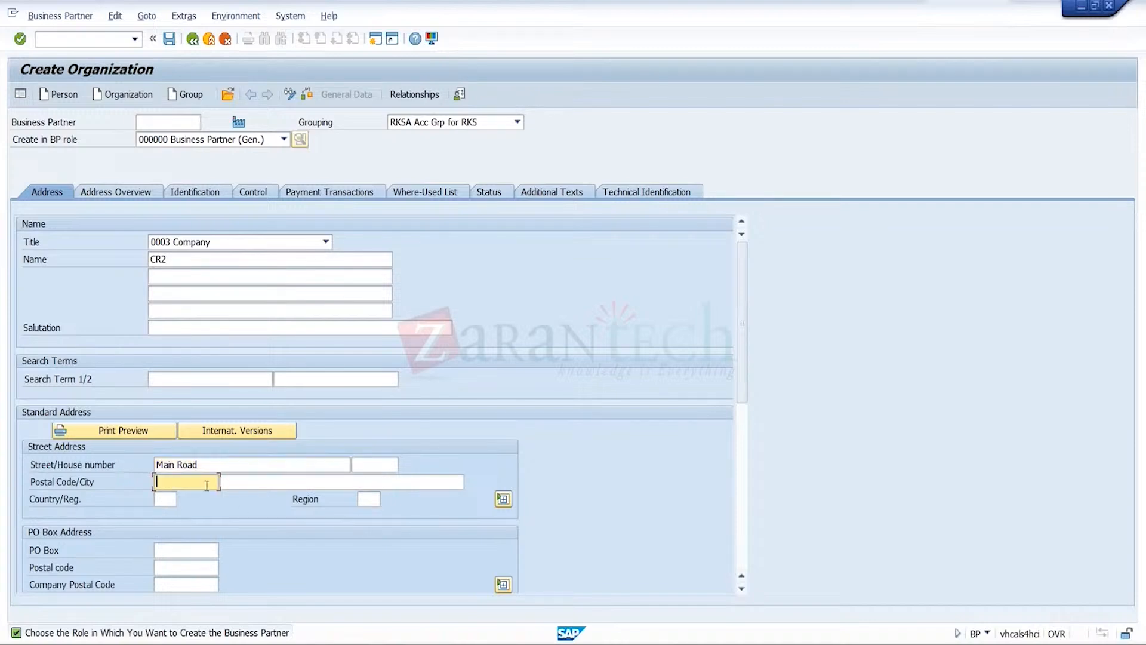
click(200, 498)
click(277, 483)
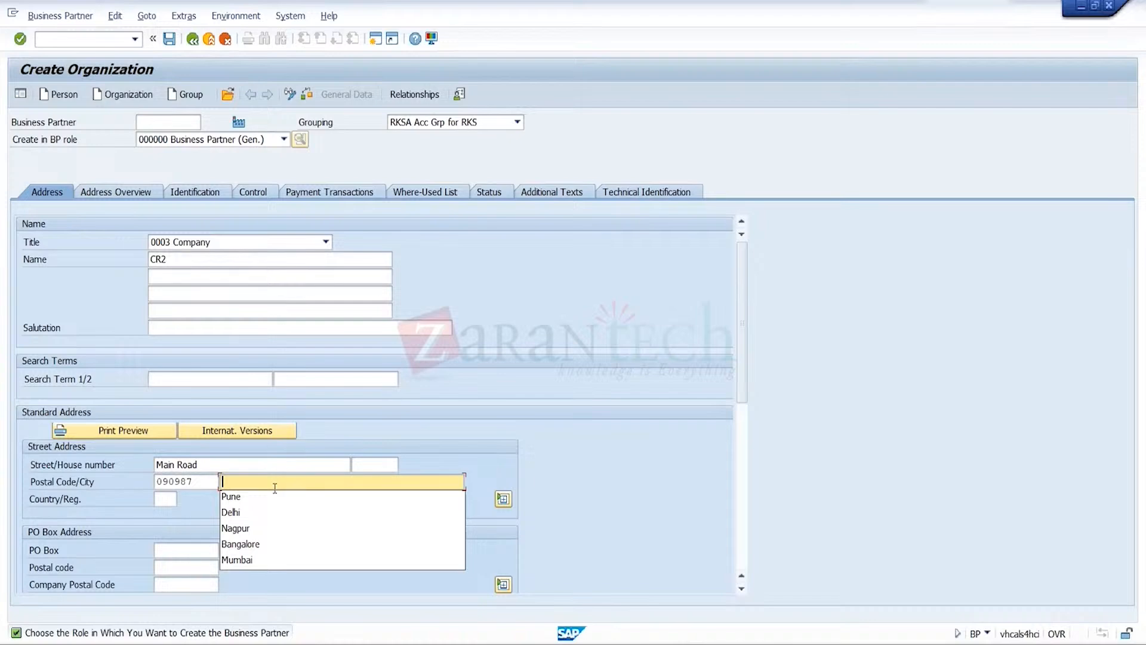
click(256, 511)
Set the organization's country to IN and its region to 30
click(166, 501)
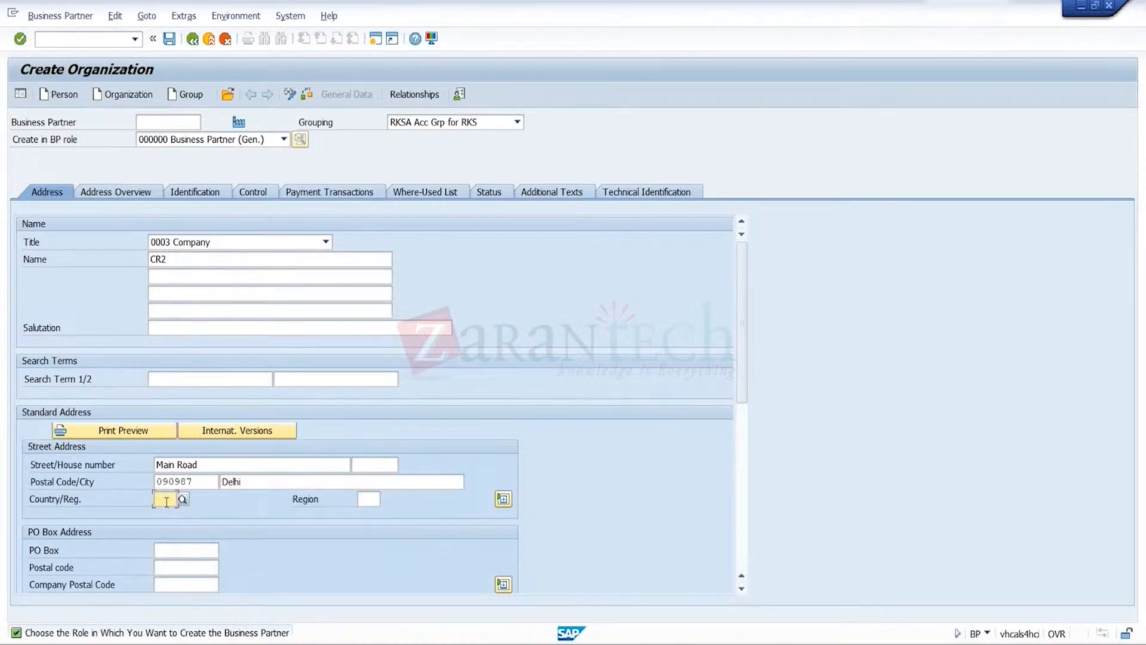
text(in)
key(Tab)
text(30)
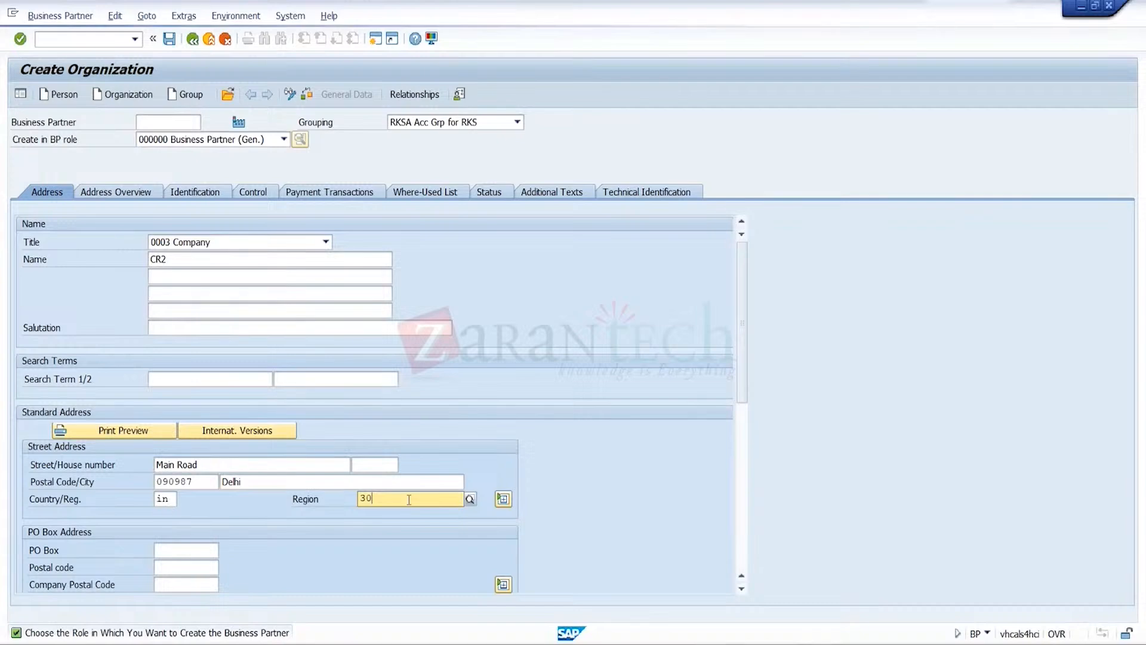
key(Return)
Set the communication language to EN English, enter the fax number and save the new organization
scroll(573, 398, down, 5)
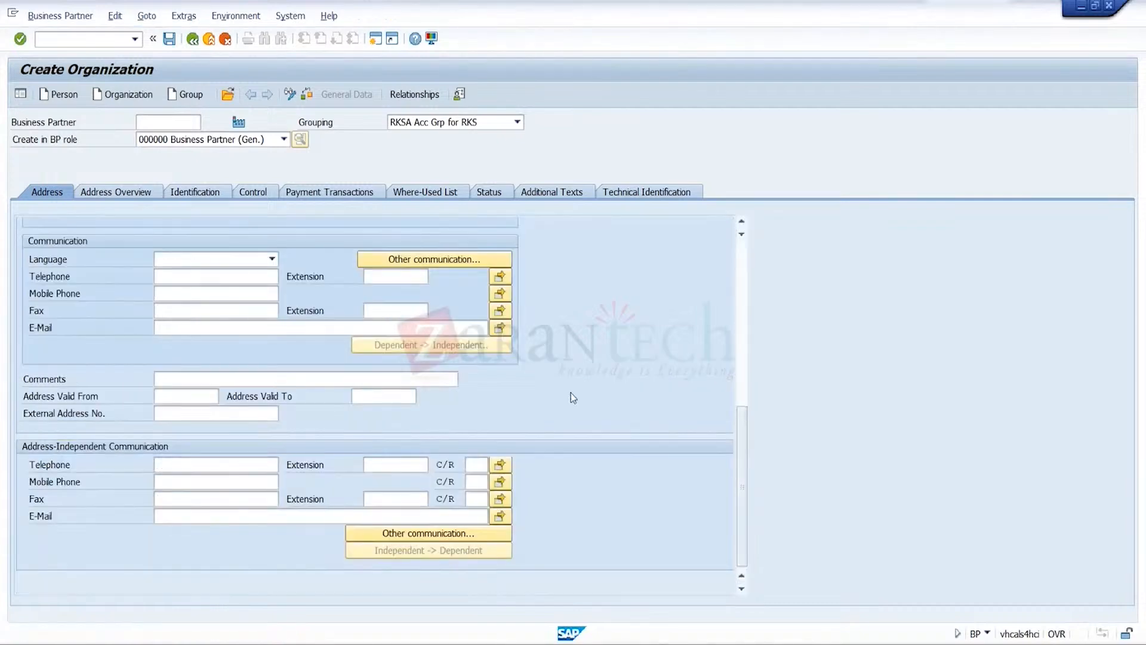
click(273, 260)
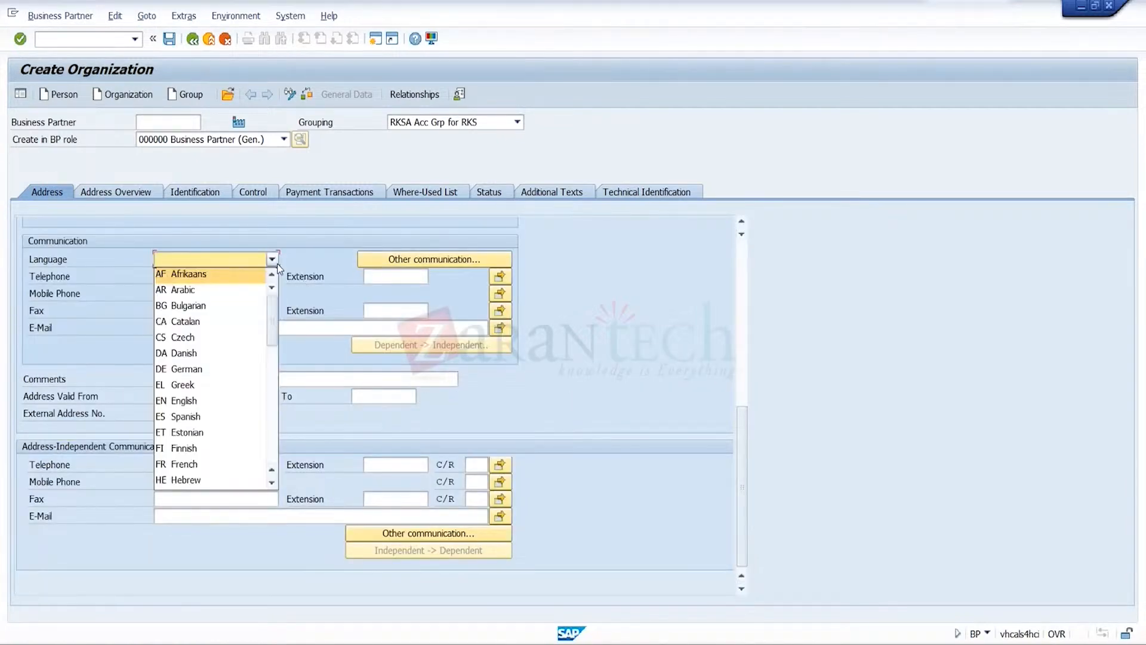
click(202, 402)
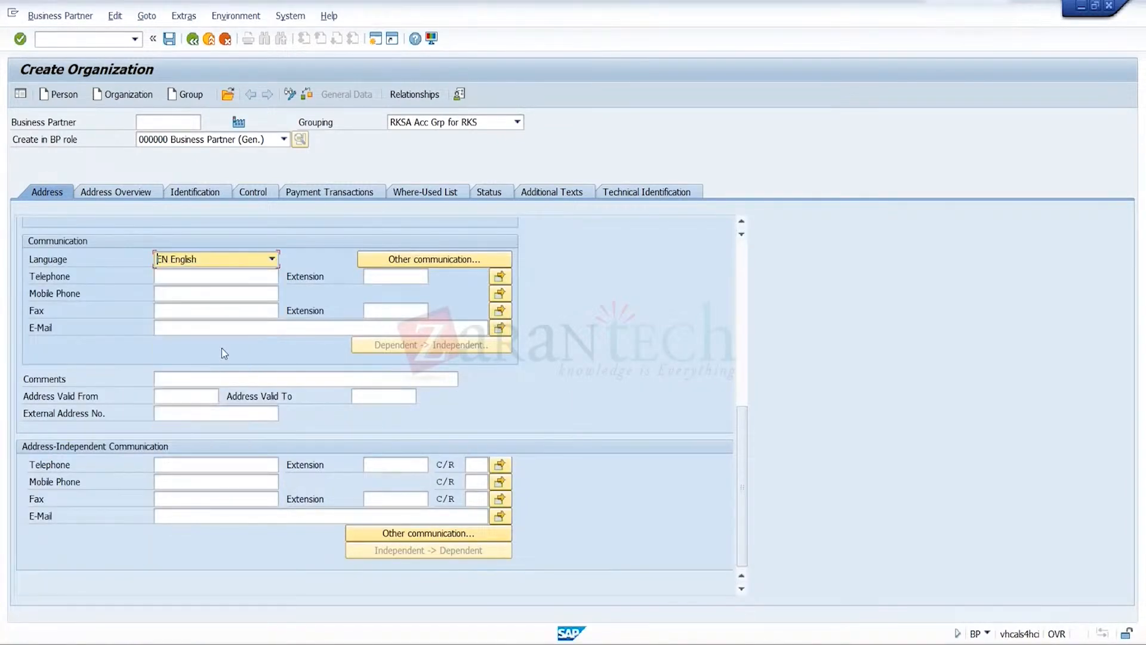
click(235, 311)
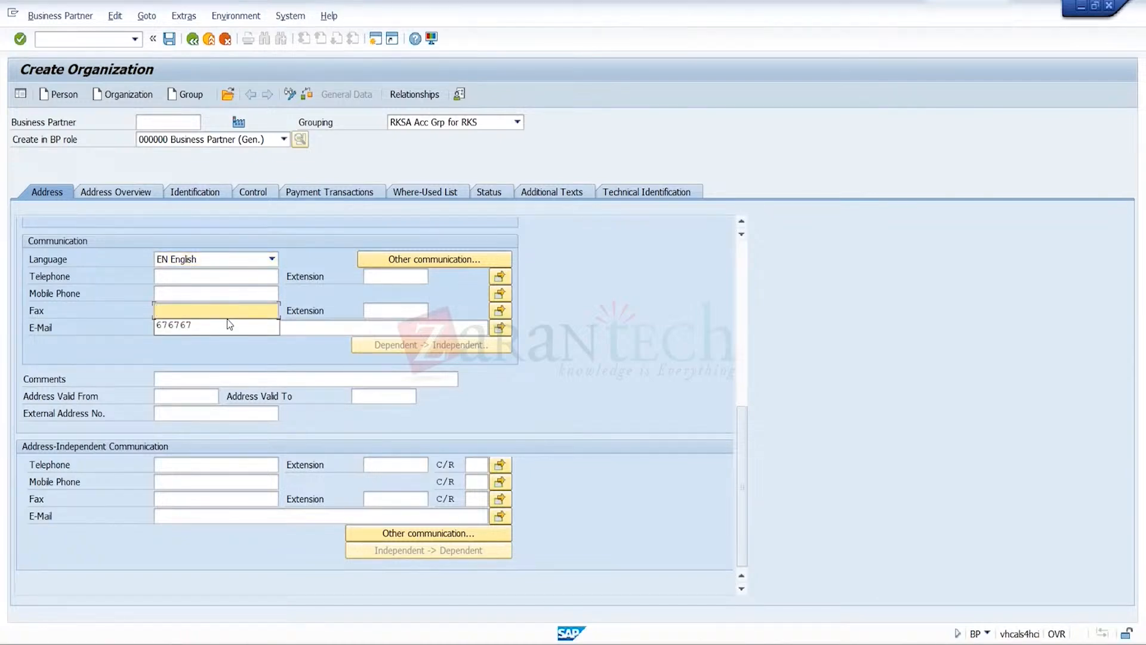
click(230, 325)
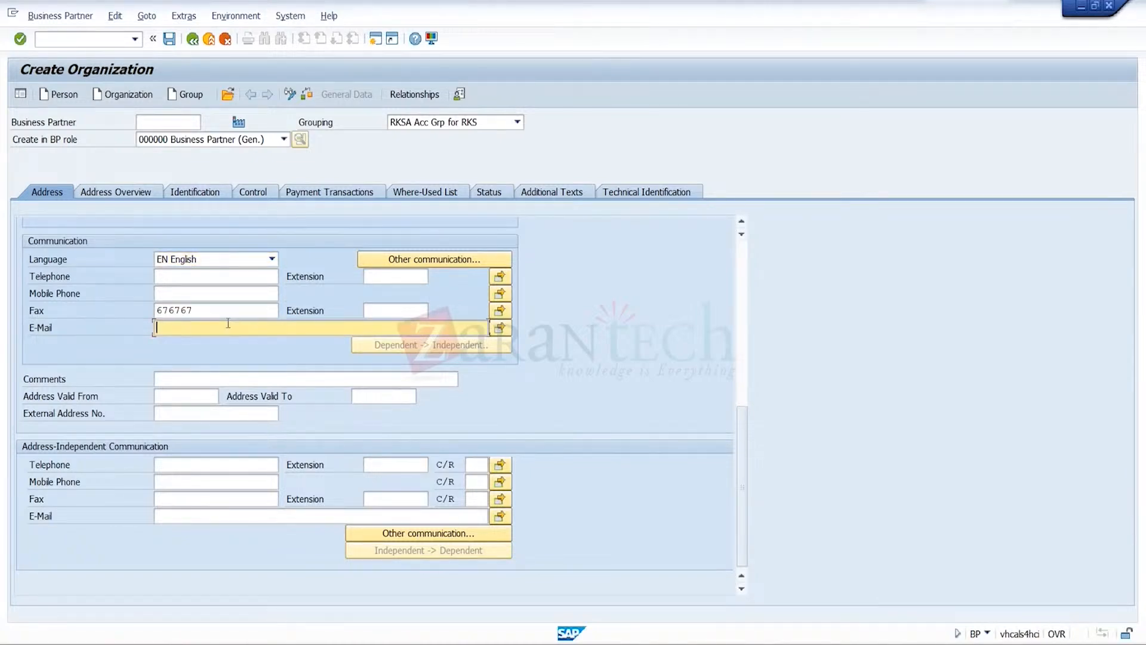
key(Return)
click(170, 42)
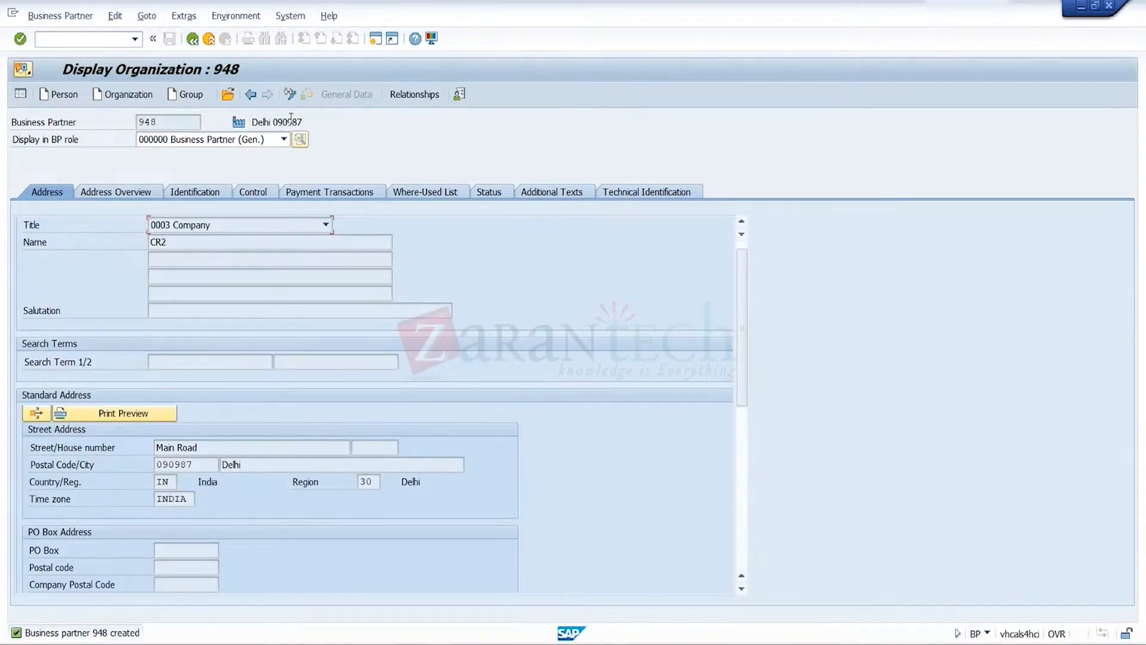
Switch organization CR2 to change mode and assign it the role FLCU01 SD CUSTOMER - STANDARD
click(290, 94)
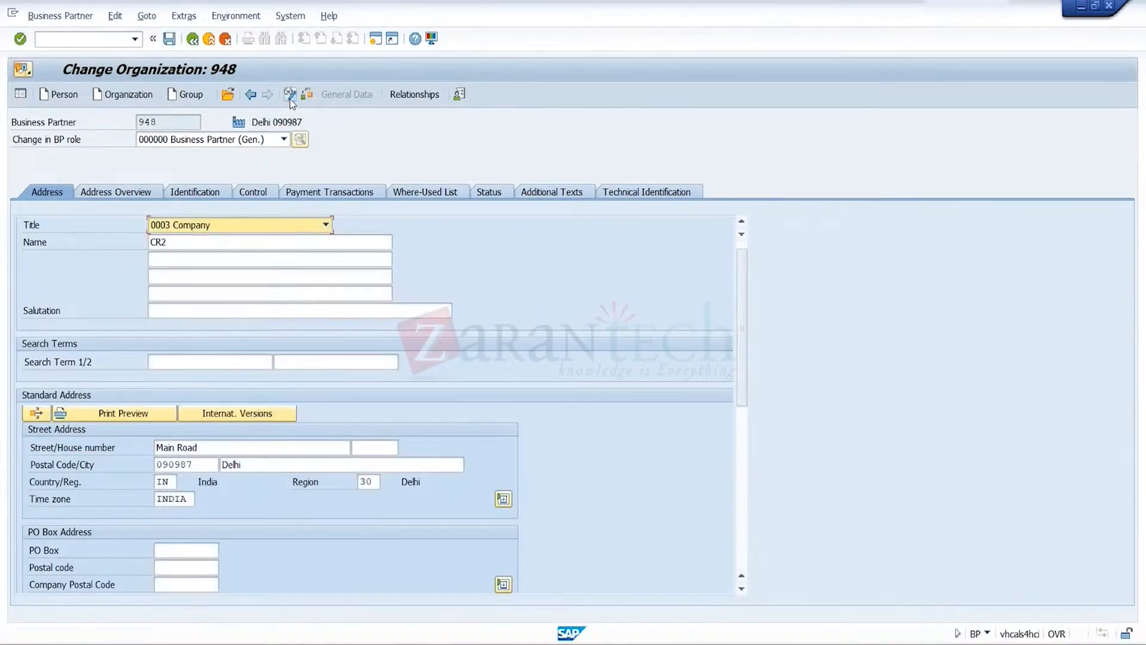
click(284, 140)
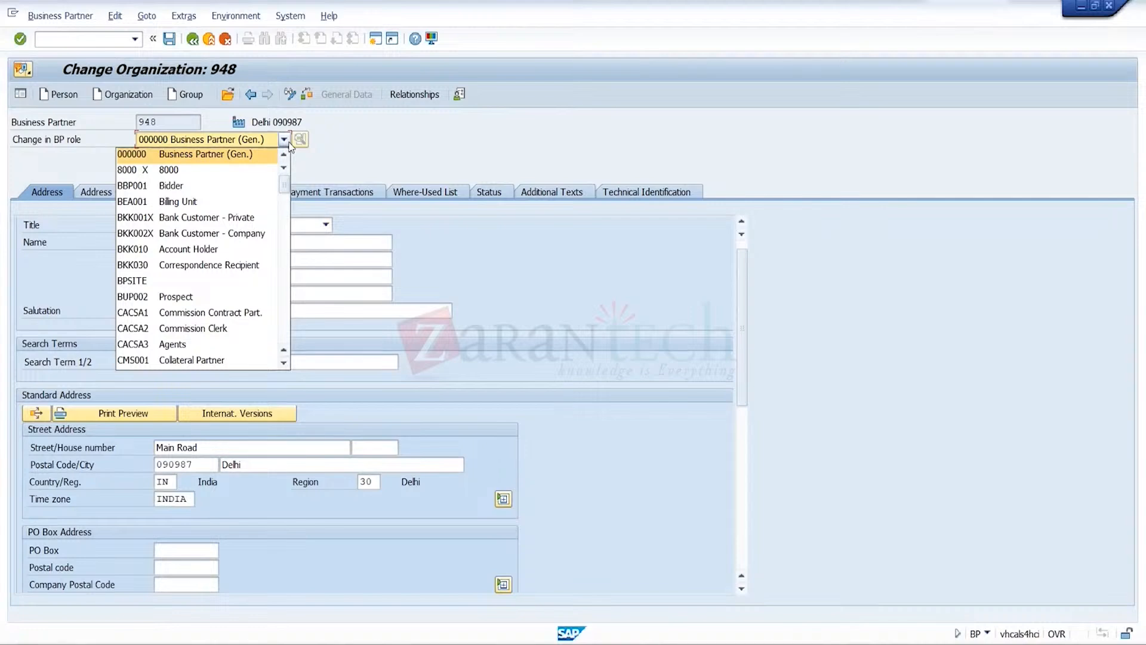
key(f)
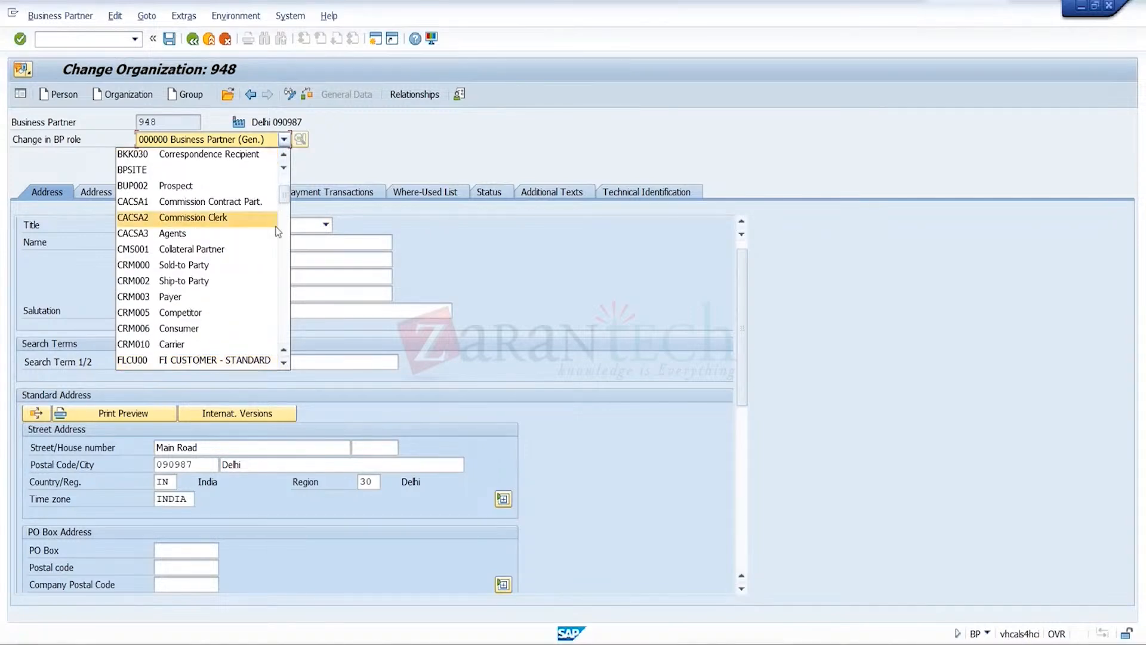
click(284, 362)
click(258, 361)
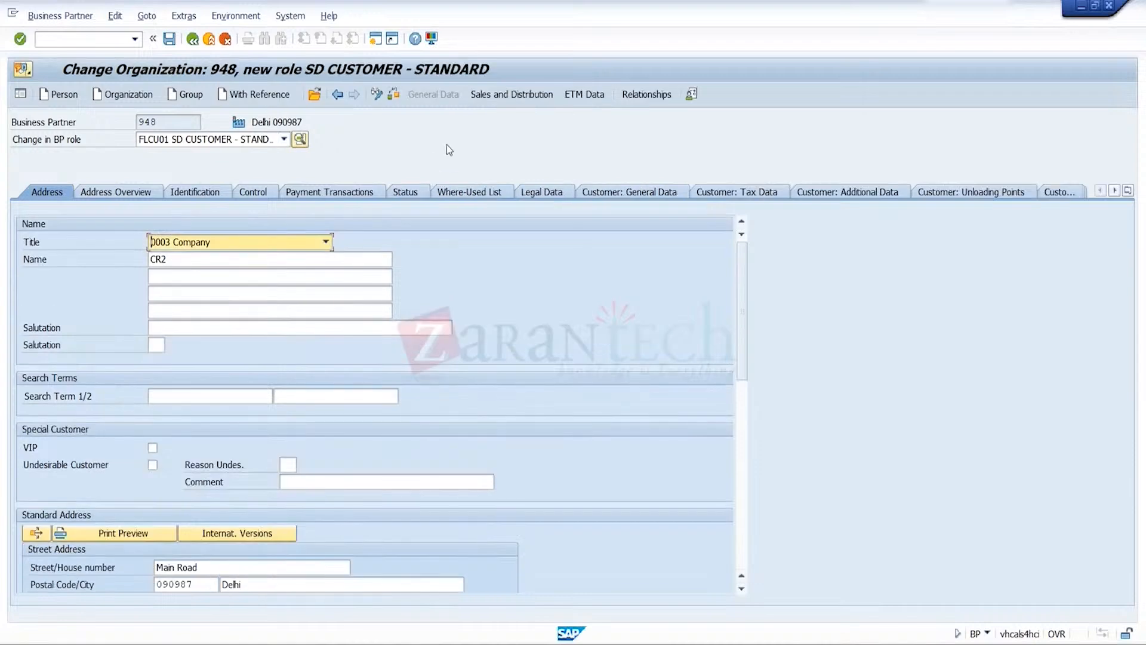
In the sales and distribution data, set the sales area to sales organization TRGS, distribution channel TR and division TR
click(532, 99)
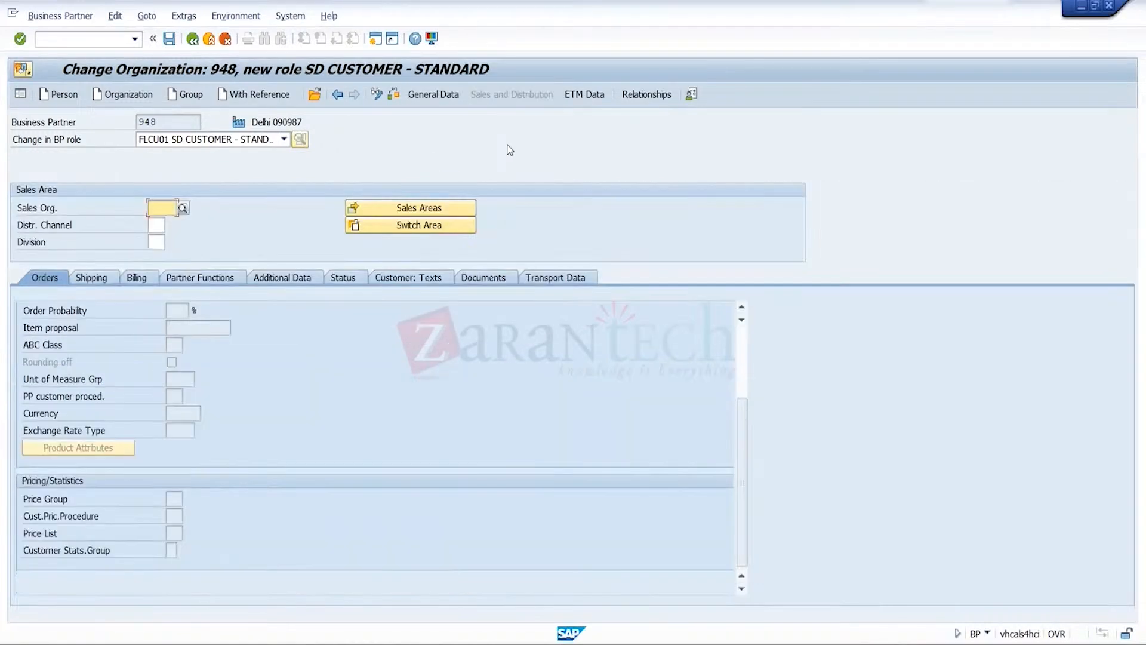
key(Down)
key(Down)
key(Return)
key(Tab)
key(Tab)
key(Down)
key(Down)
key(Return)
key(Tab)
key(Tab)
key(Down)
key(Down)
key(Return)
key(Return)
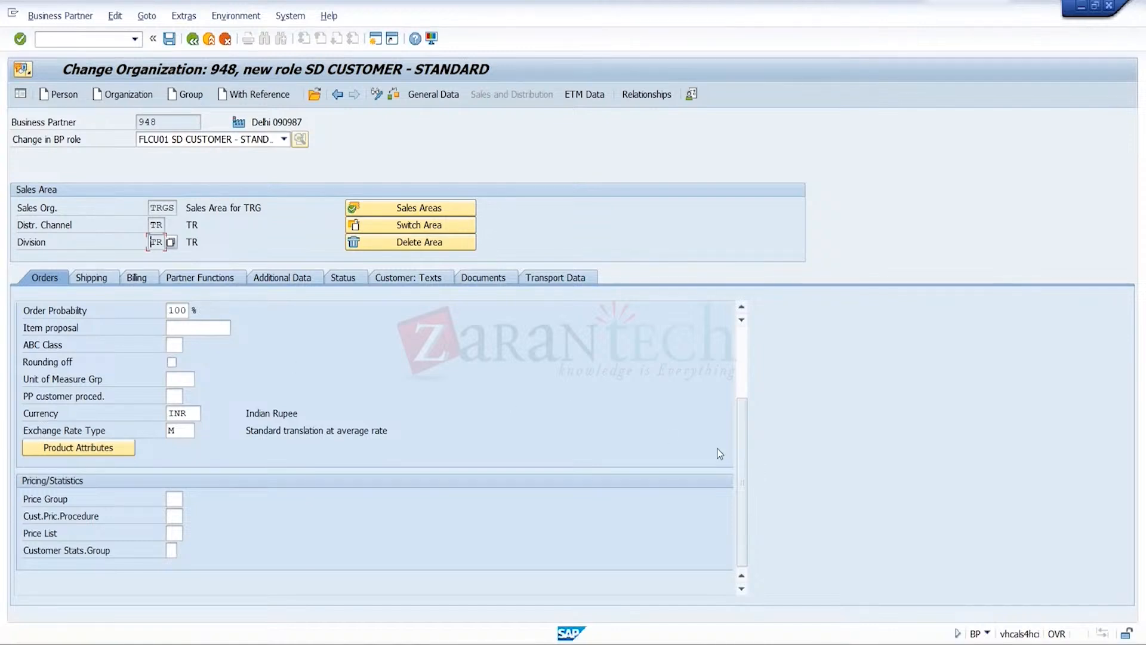
In the order data, set the sales district to 000002 and the sales office to TRGS, and fill in the sales group
scroll(745, 352, up, 3)
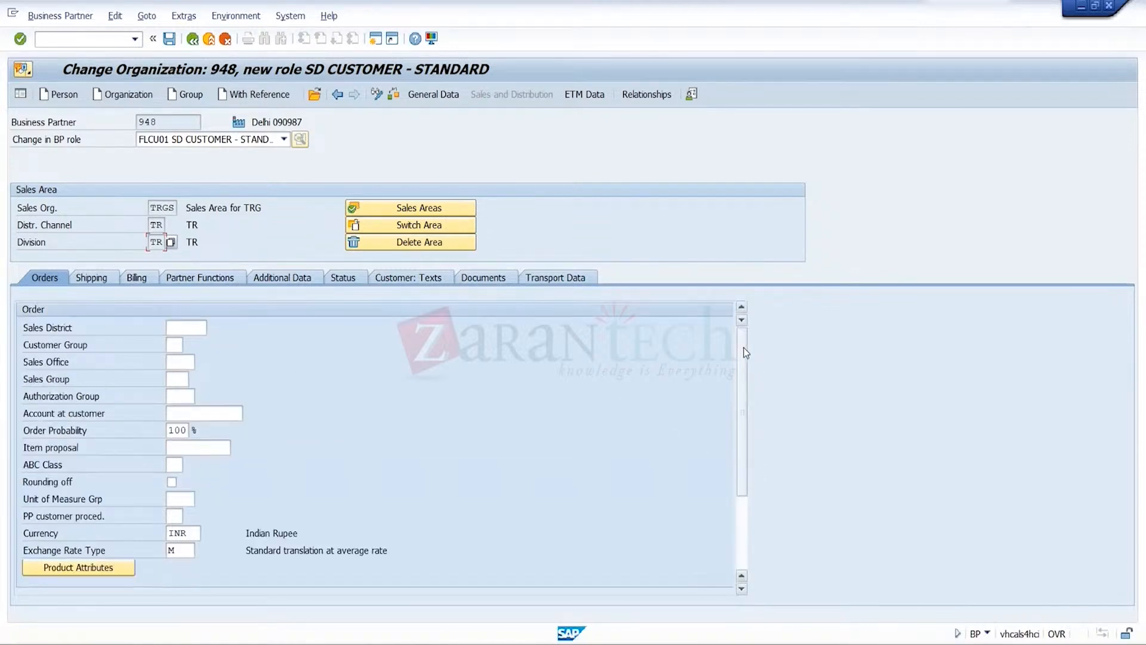
click(193, 329)
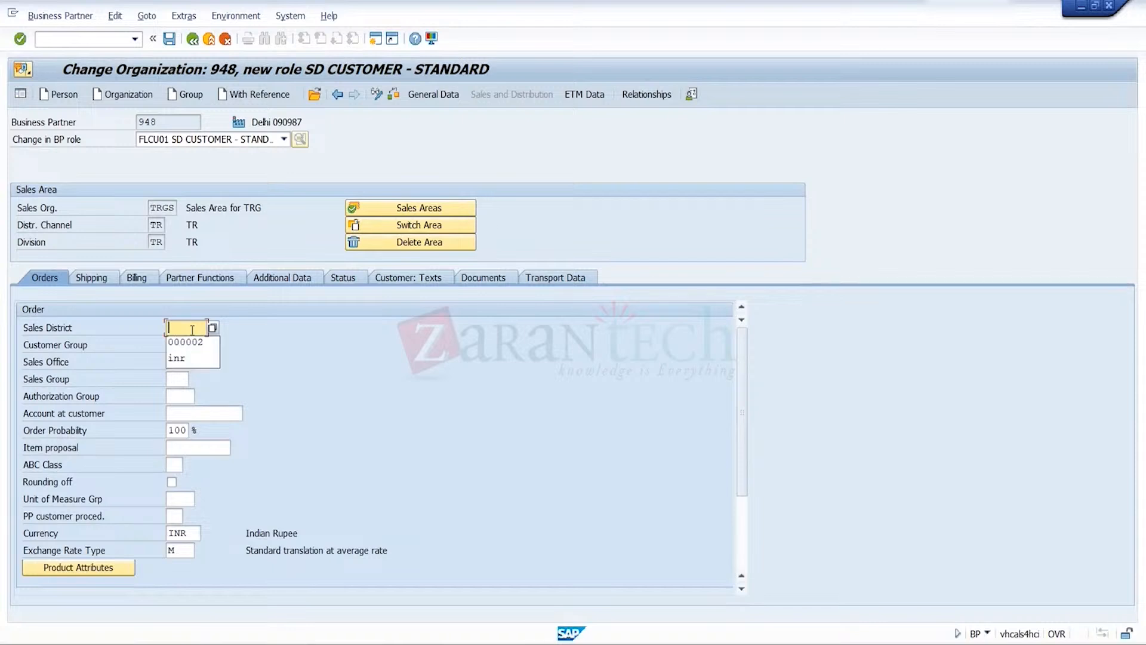
click(194, 347)
key(Down)
key(Down)
key(Return)
key(Tab)
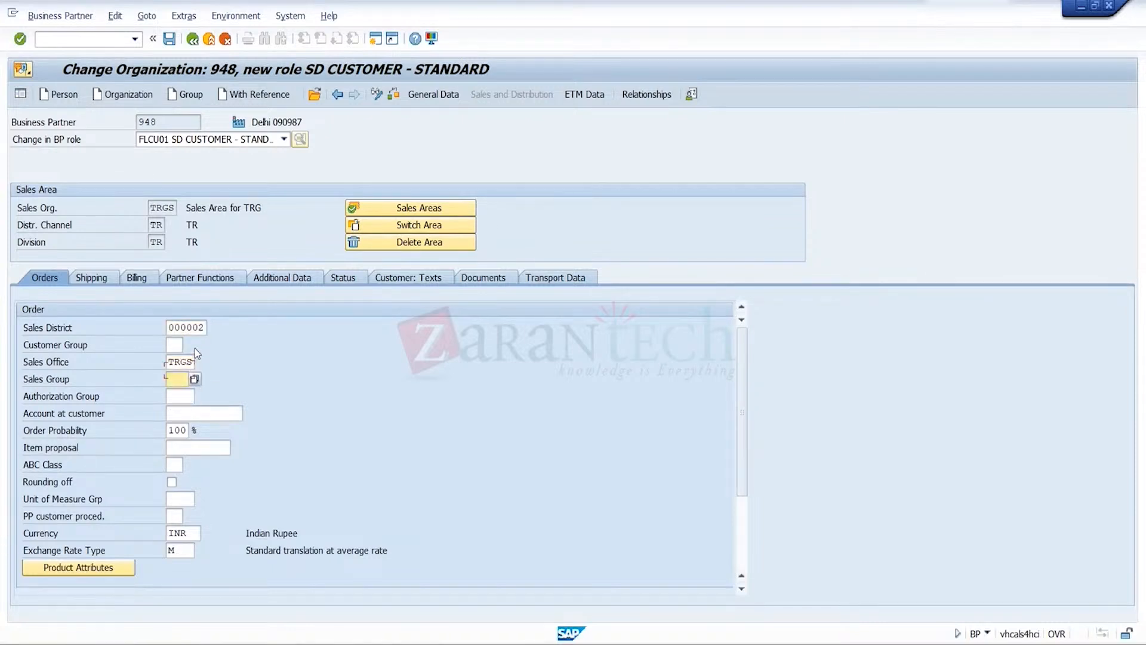
key(Down)
key(Return)
Set the customer pricing procedure to 1 in the pricing and statistics section
click(743, 546)
click(173, 516)
text(1)
key(Return)
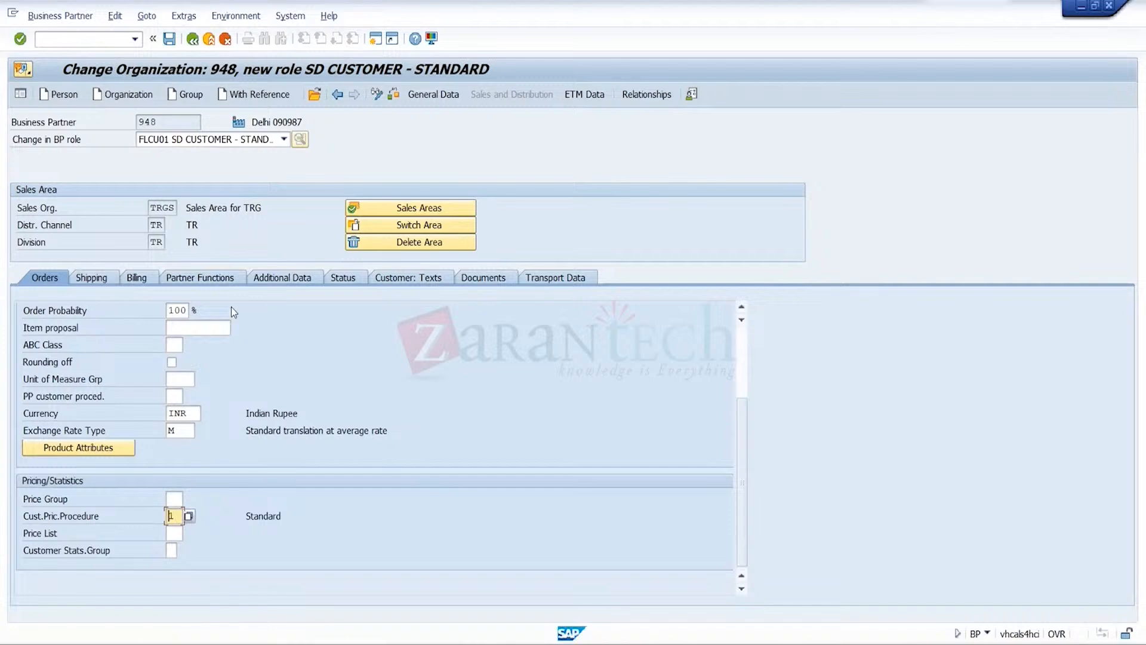
In the shipping data, enter delivery priority 01, delivering plant TRGP and shipping conditions 01
click(91, 279)
text(01)
key(Return)
text(TRGP)
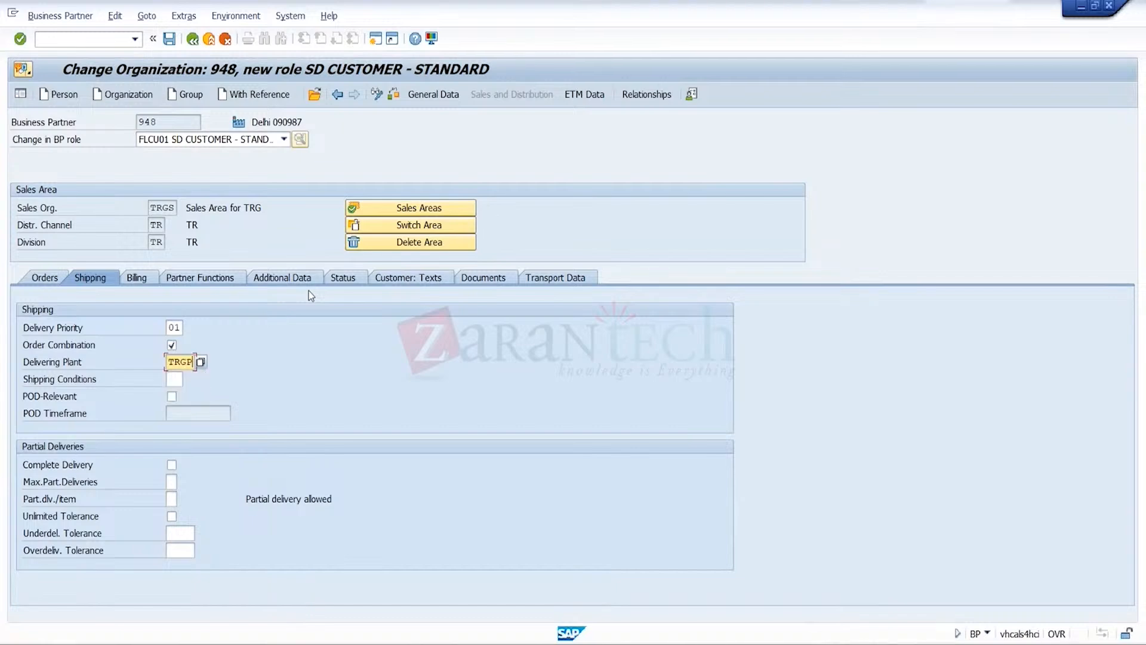
key(Tab)
text(01)
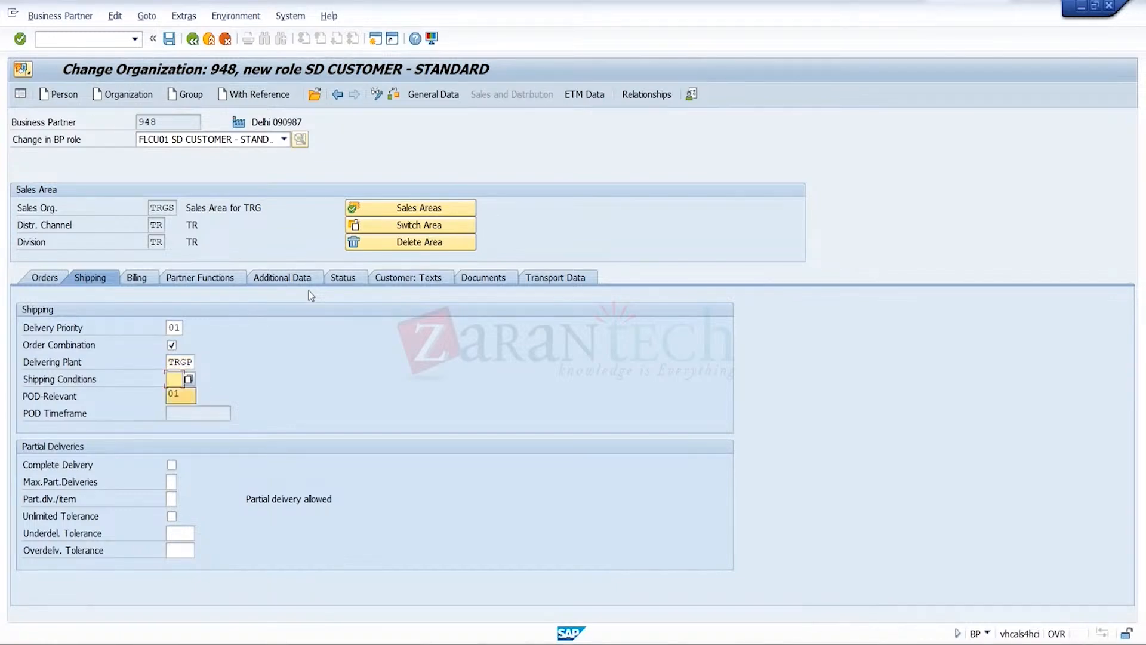
key(Return)
In the billing data, set the Incoterms to FOB and Incoterms Location 1 to Delhi
click(144, 276)
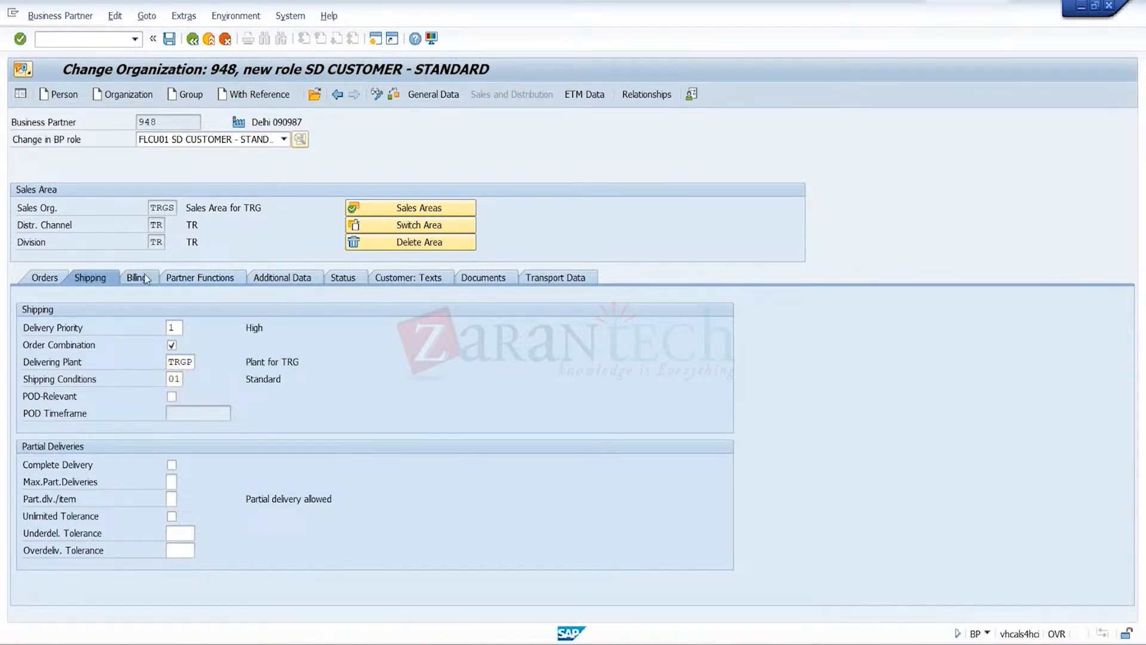
click(189, 413)
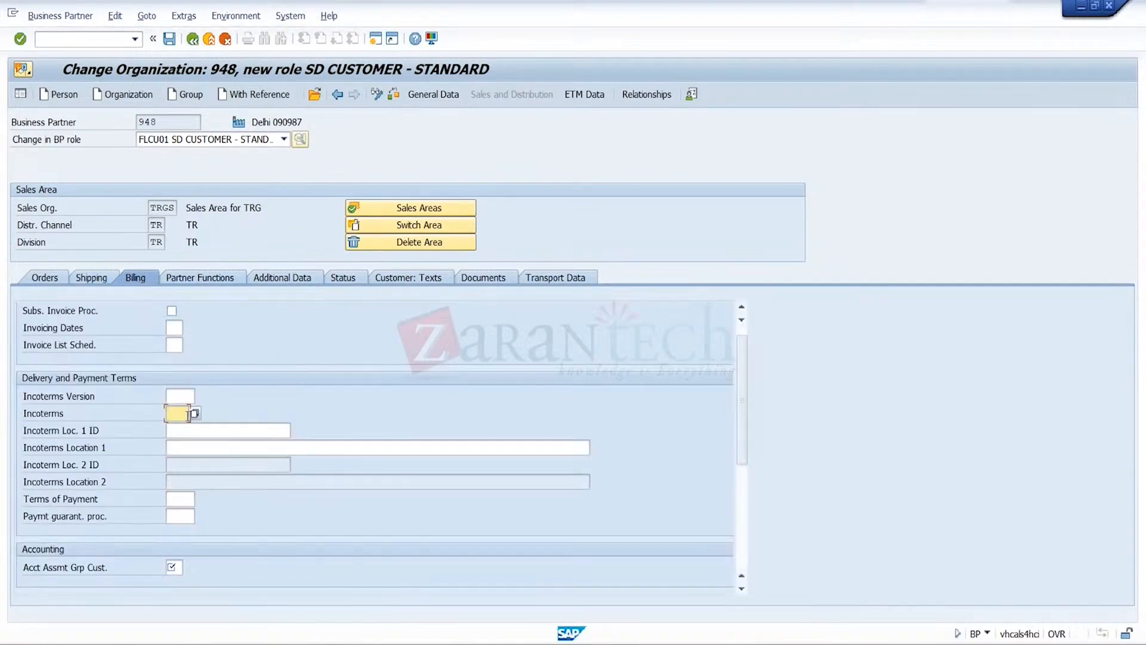
click(177, 429)
click(183, 446)
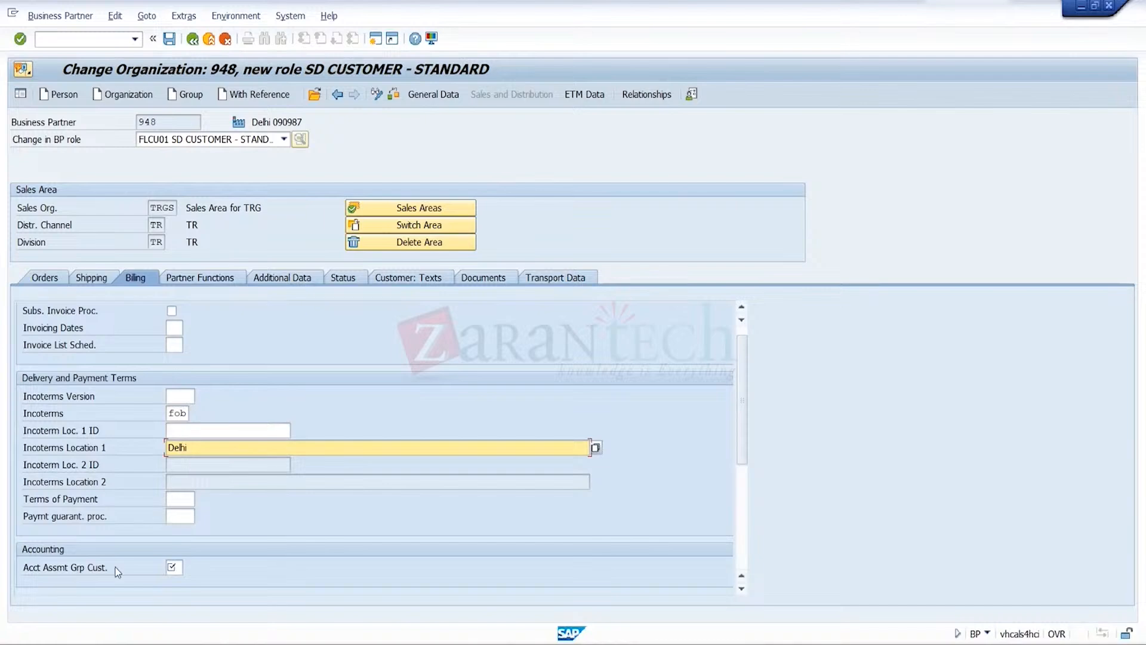
Set the customer account assignment group to 01 and the output tax classification to 0, then save the sales area data
click(172, 566)
click(173, 567)
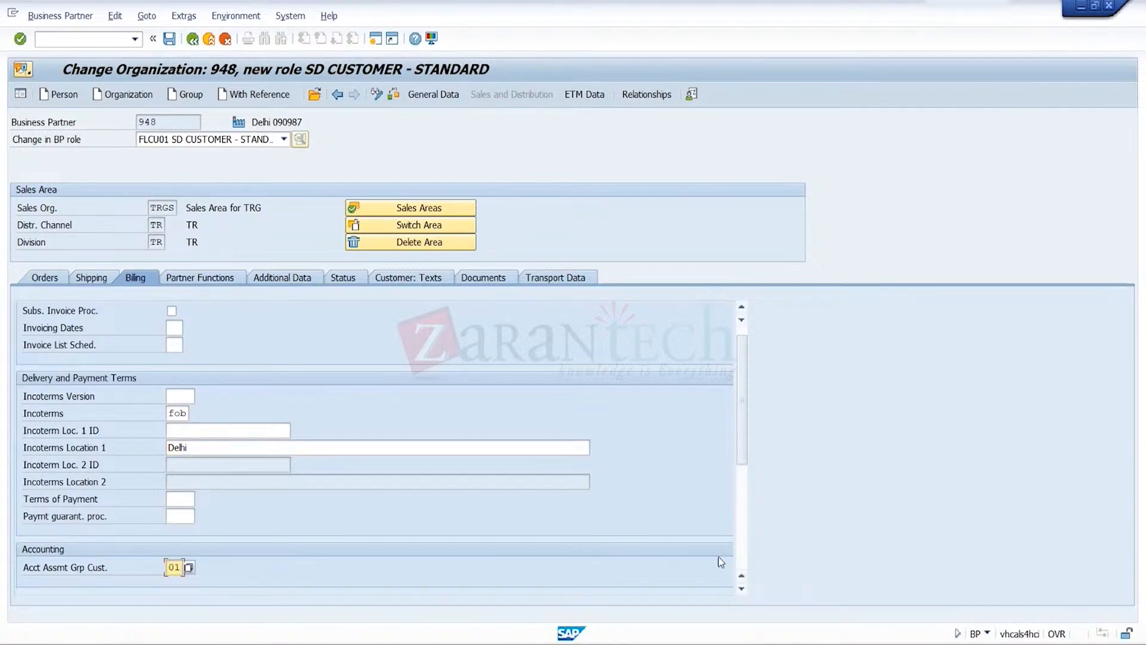
scroll(718, 557, down, 5)
click(354, 411)
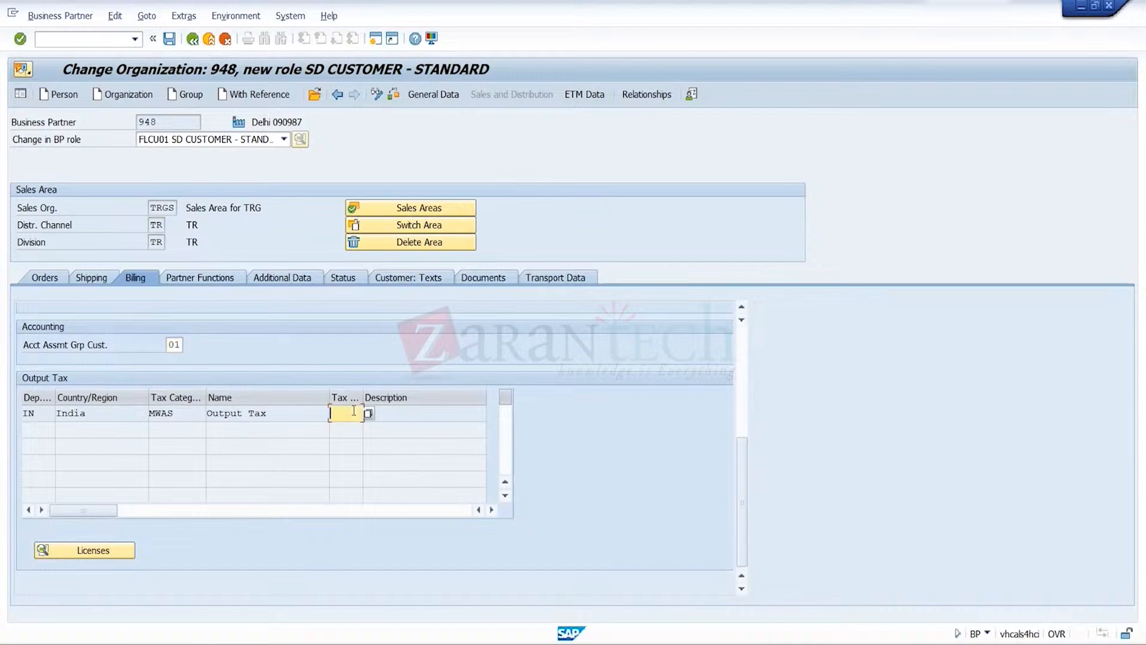
key(Return)
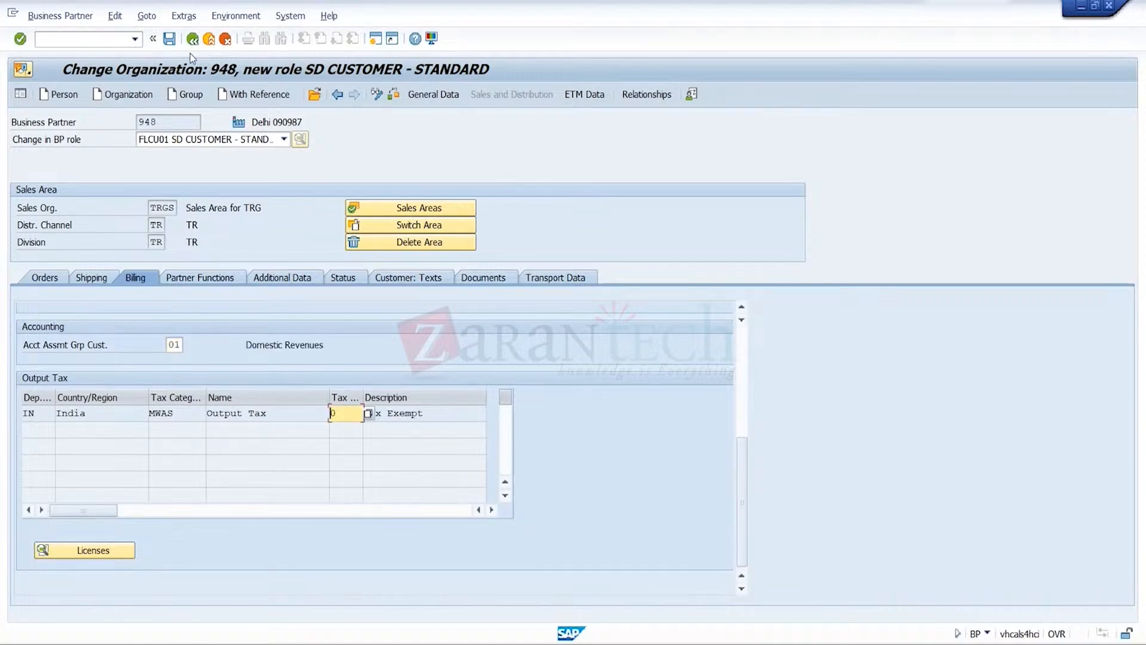
click(170, 39)
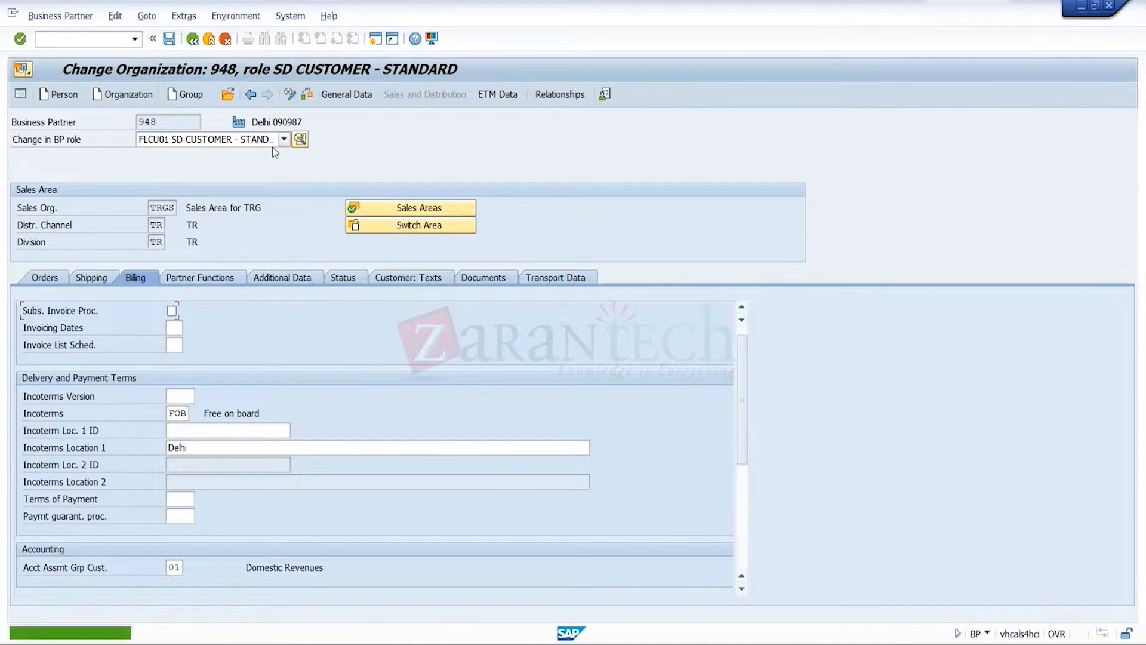
Change the business partner role to FLCU00 FI CUSTOMER - STANDARD
click(284, 142)
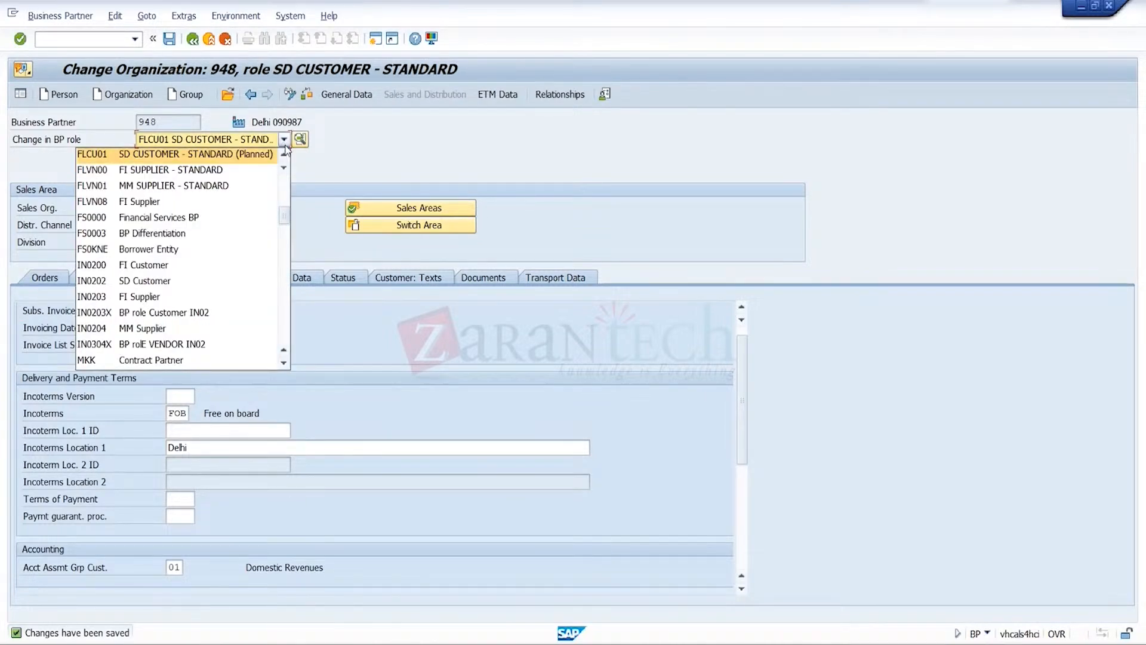
click(283, 152)
click(238, 156)
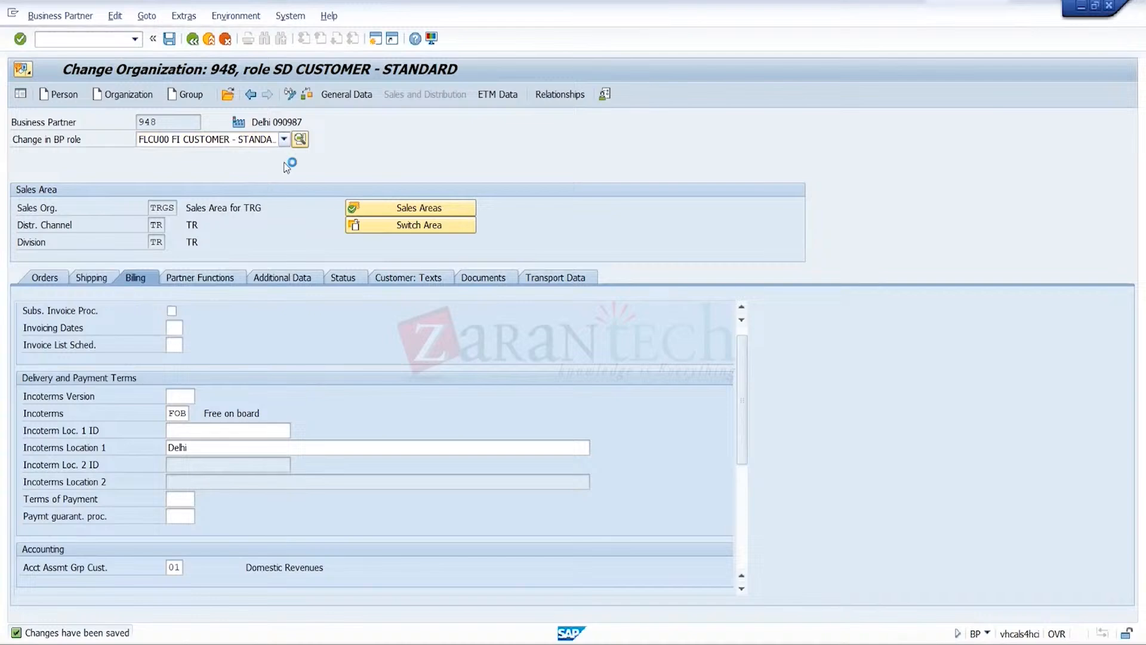
In the data for company code 1710, set the reconciliation account to 121000 and save
click(517, 96)
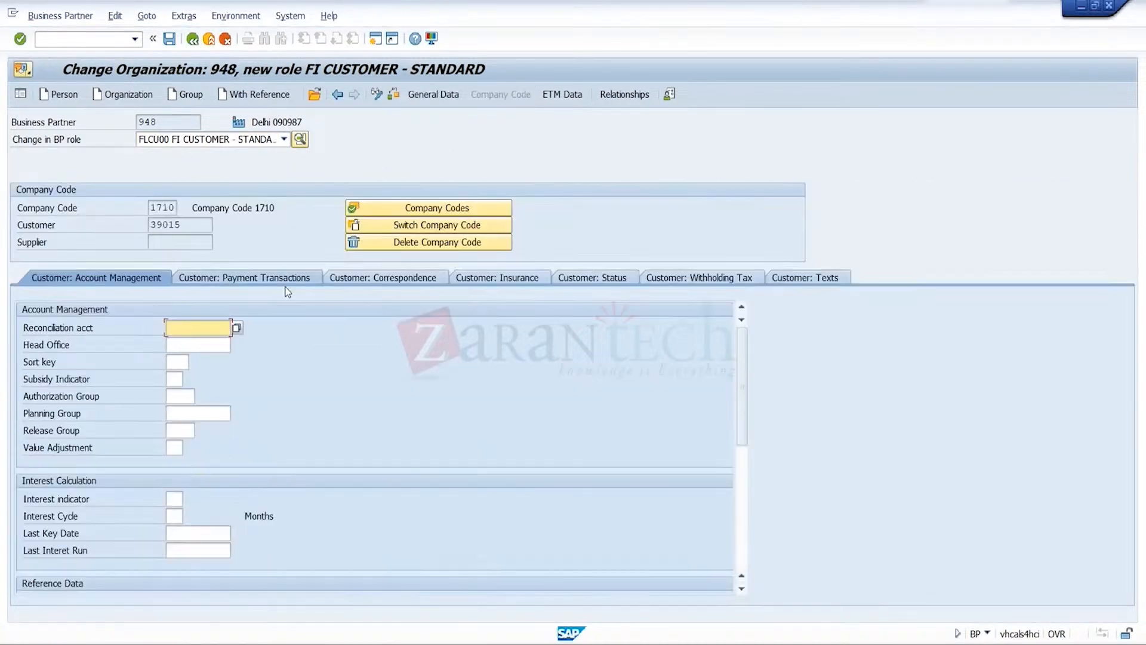
key(BackSpace)
key(Down)
key(Return)
key(Return)
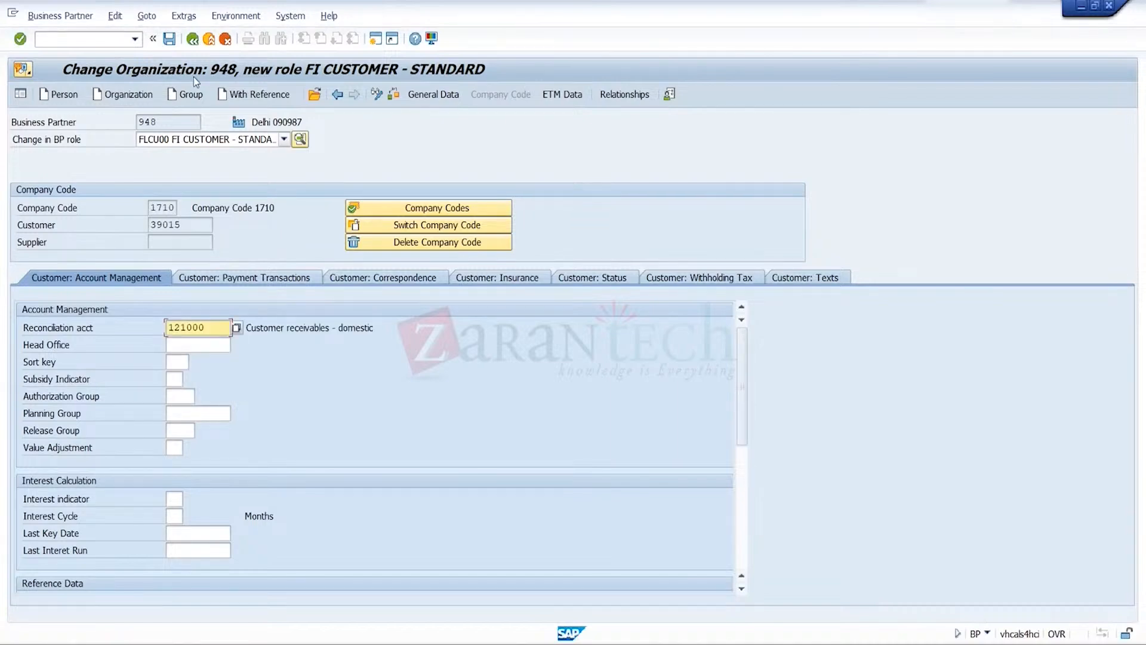
click(169, 41)
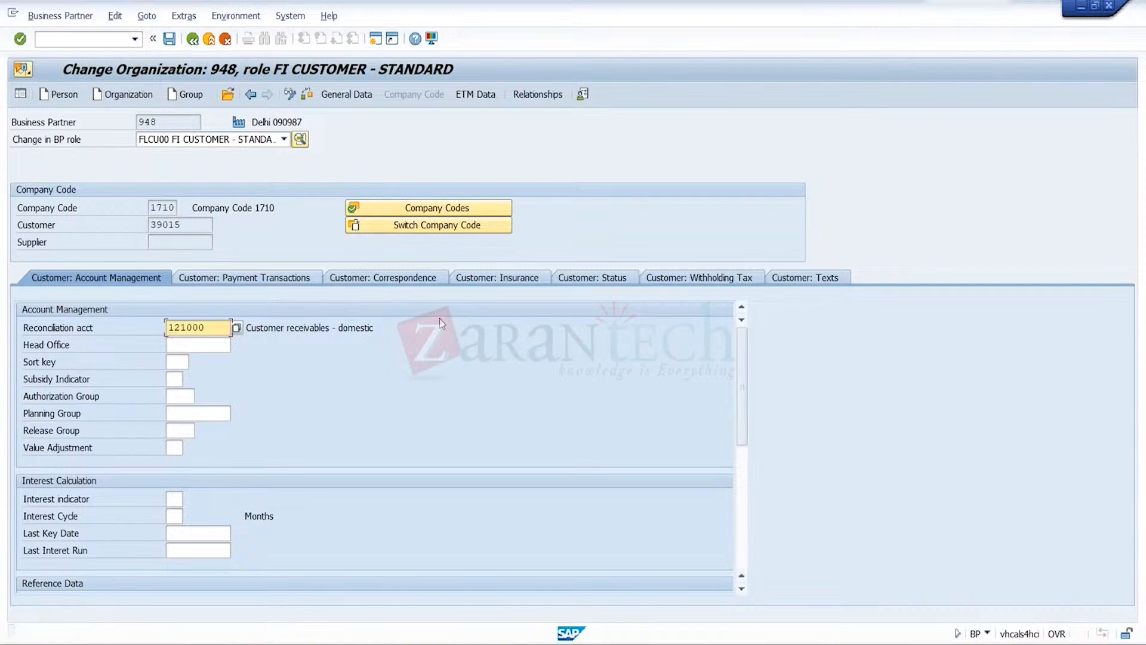
Switch to company code TRG, set its reconciliation account to 121000 and save
click(446, 227)
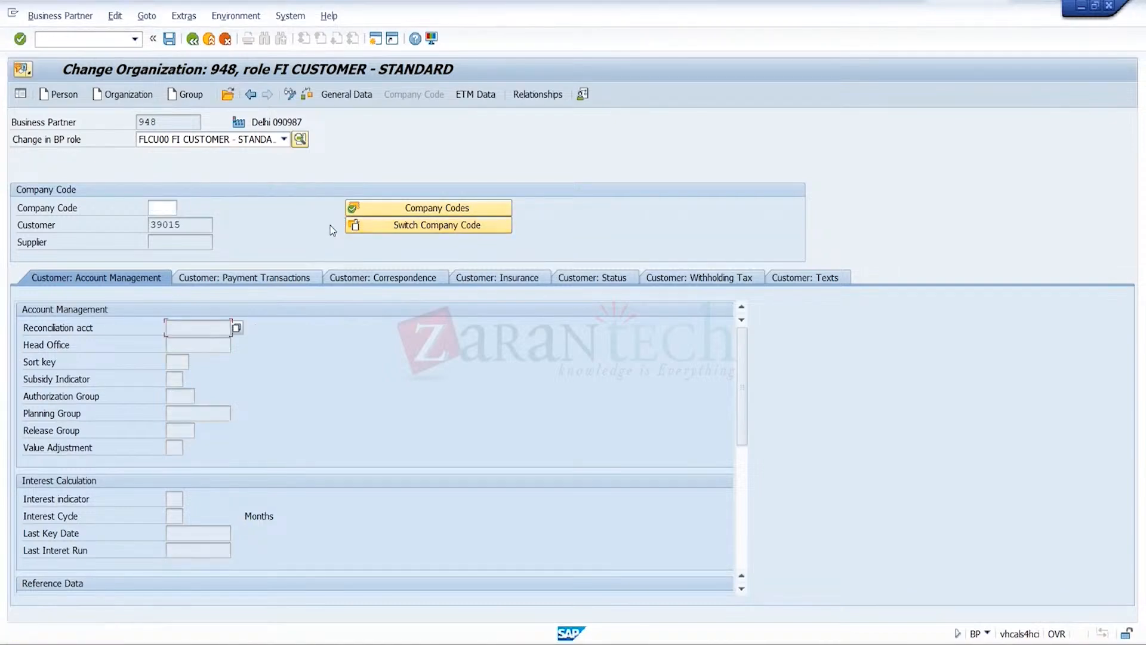
click(166, 210)
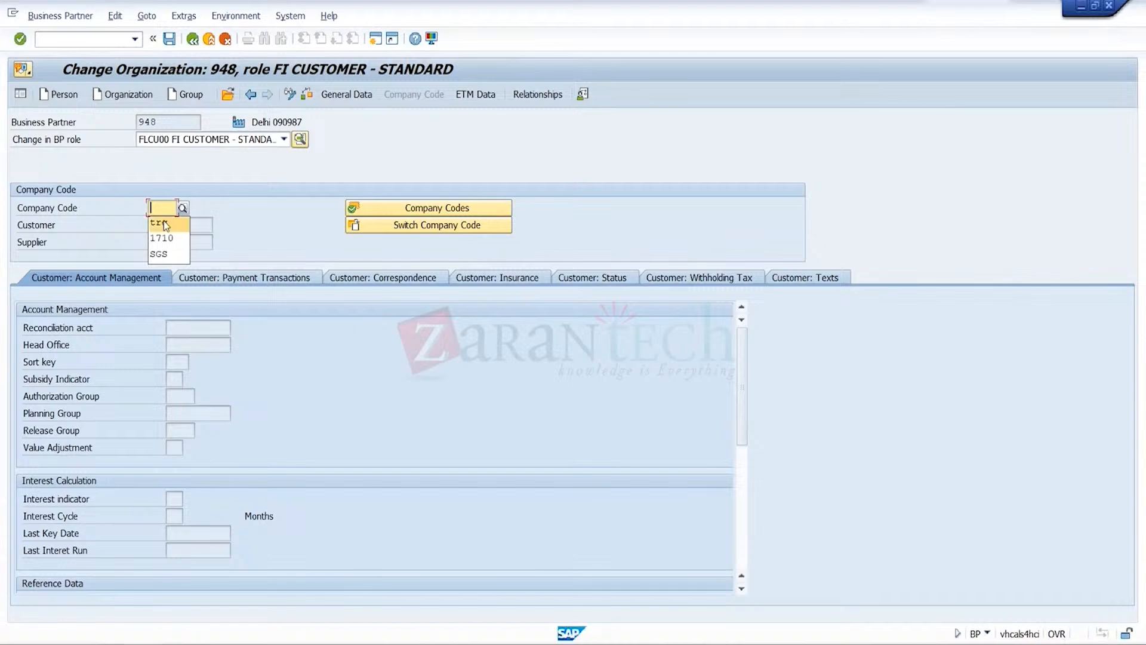
click(163, 223)
key(Return)
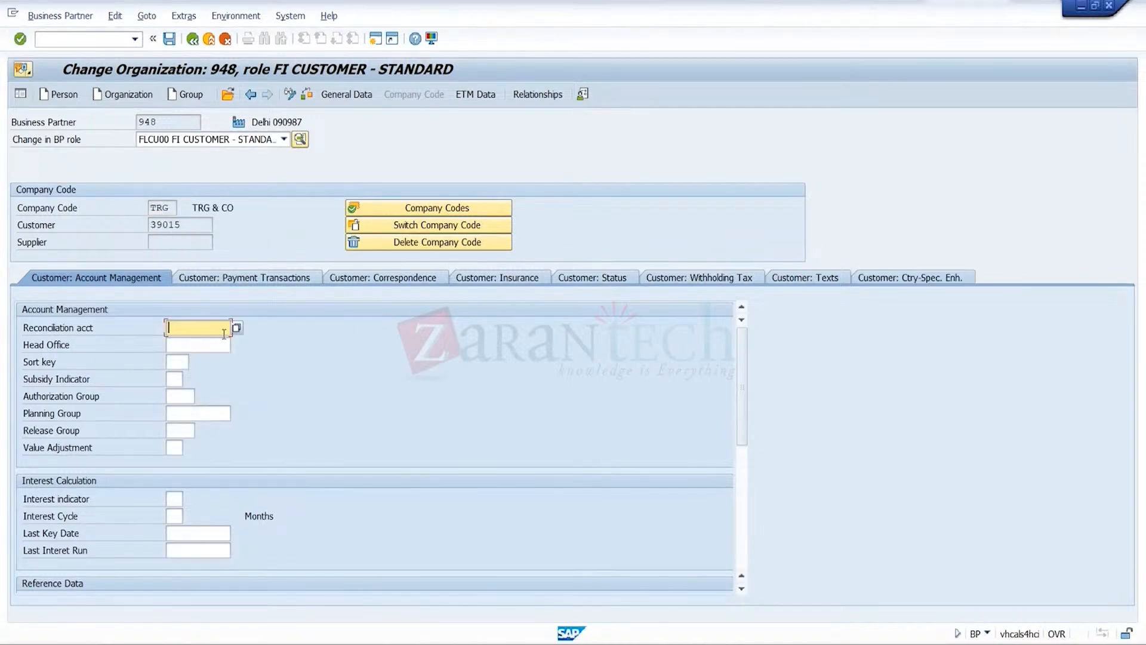
click(211, 329)
click(204, 346)
key(Return)
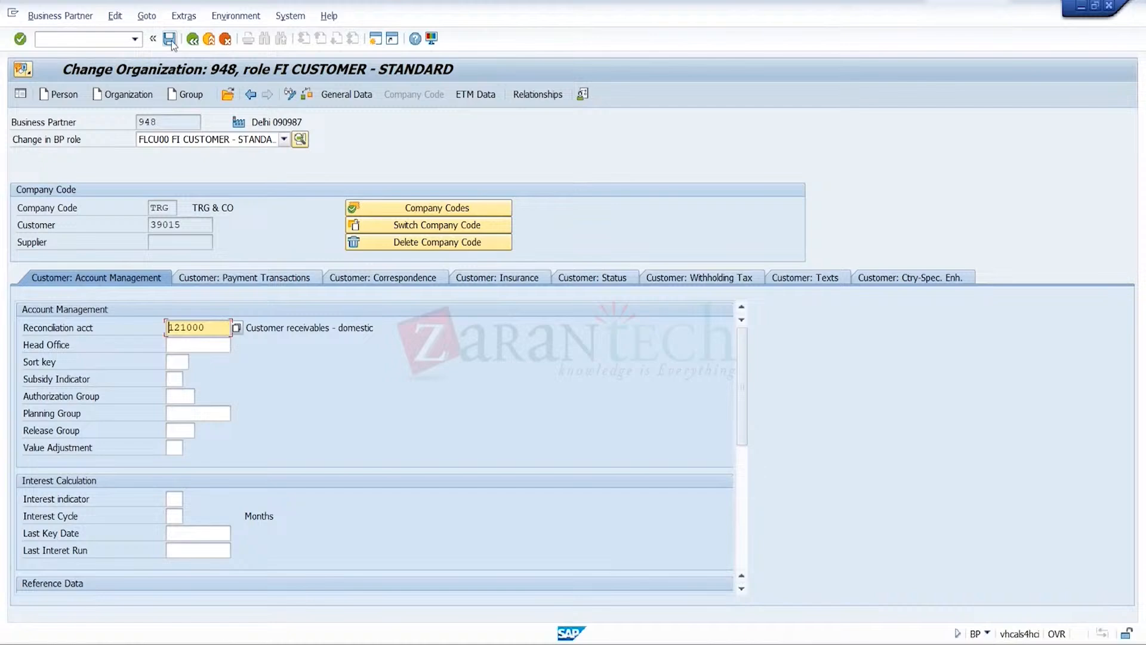
click(170, 42)
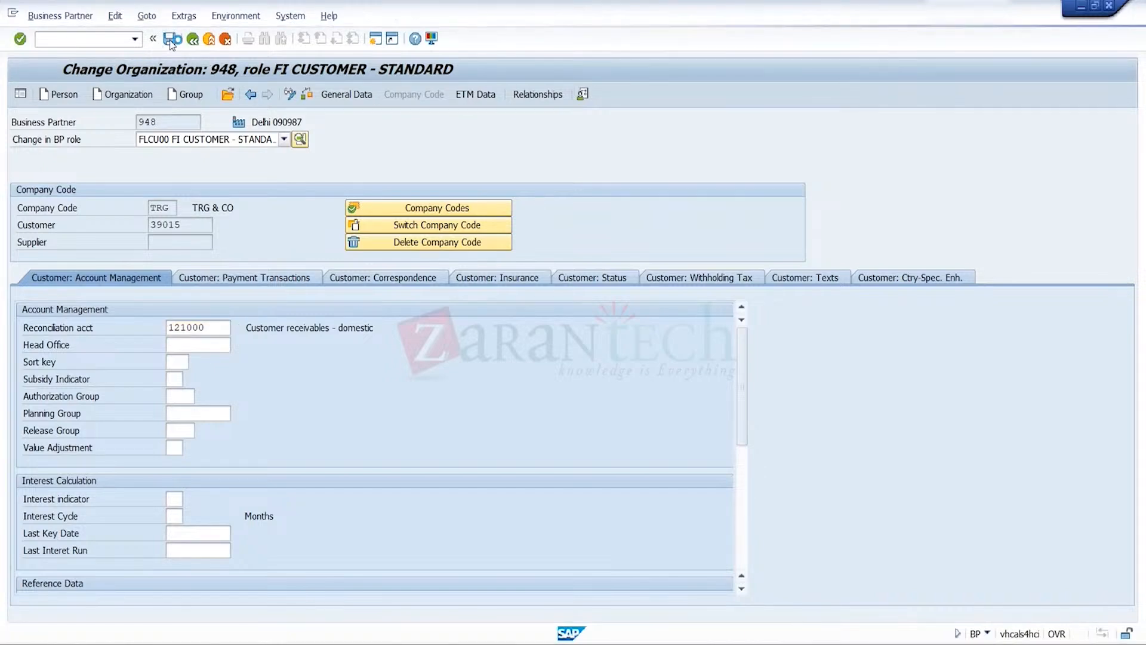
Change the business partner role to UKM000 SAP Credit Management
click(284, 139)
scroll(179, 358, down, 10)
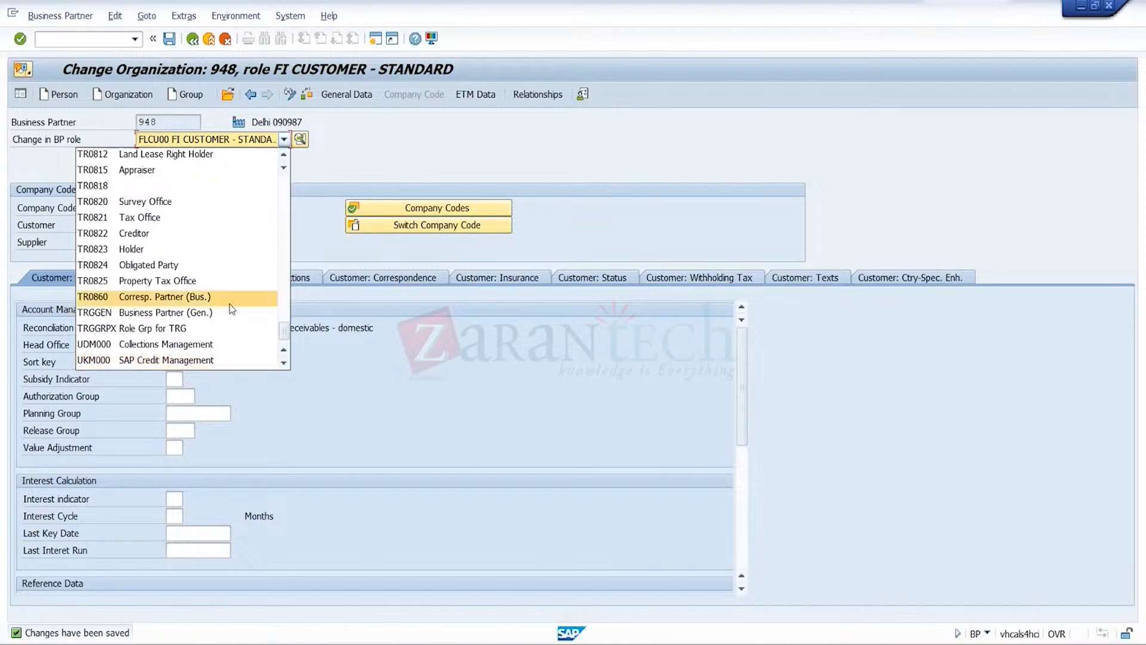
click(199, 361)
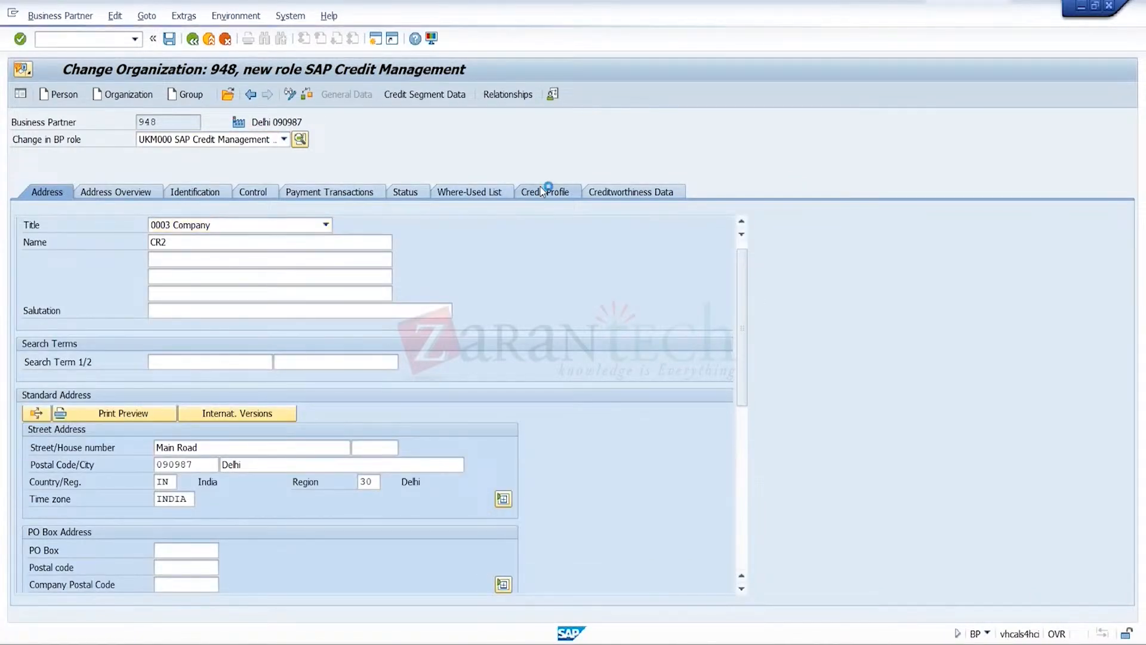
In the credit profile, select scoring rule B2B-NEW Rule for New Business Customers and set its validity end to 18.05.2024
click(543, 191)
click(296, 242)
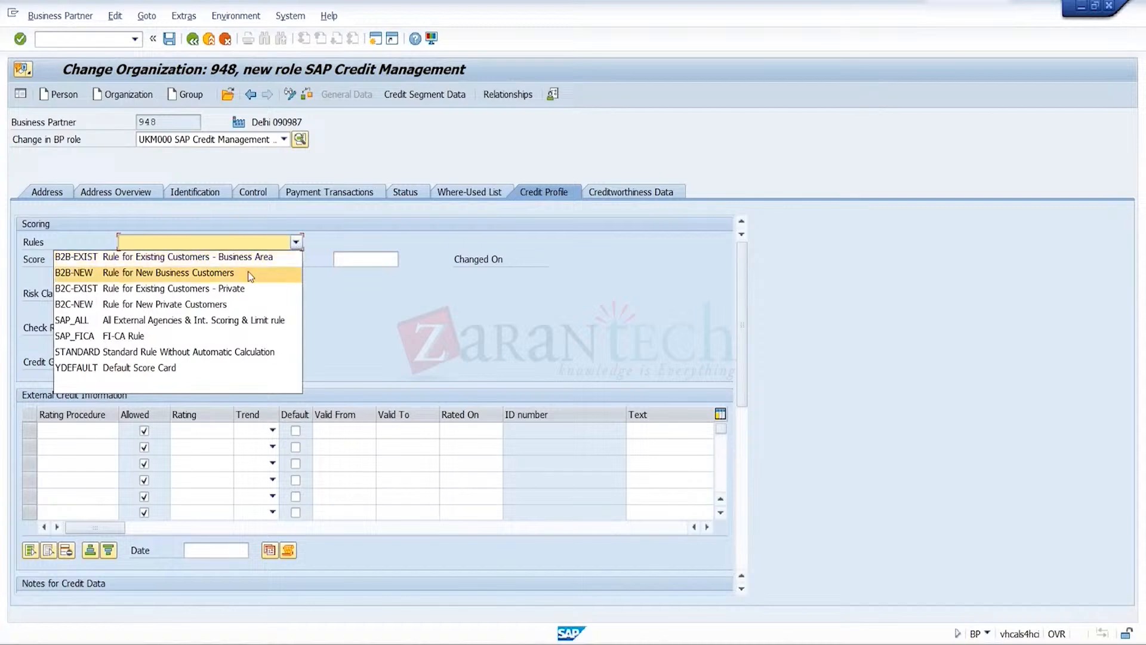
click(245, 273)
click(373, 260)
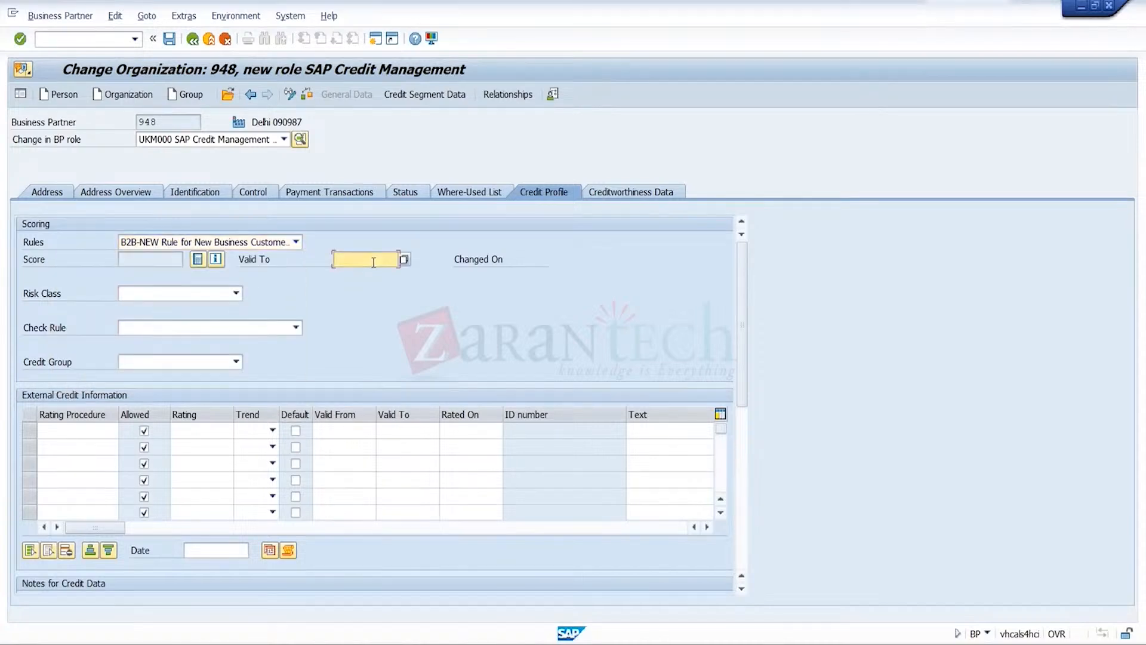
click(361, 273)
Set the risk class to C Medium Default Risk, the check rule to 01 Default - All Checks Active, and the credit group to 4 Test
click(235, 294)
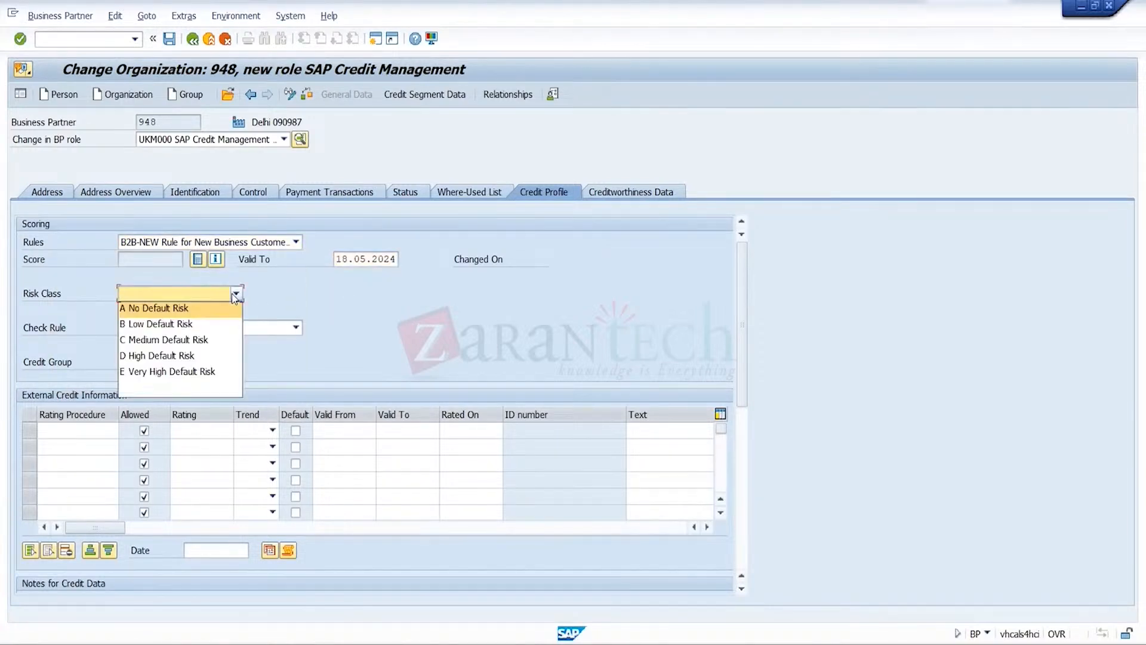
click(200, 339)
click(216, 329)
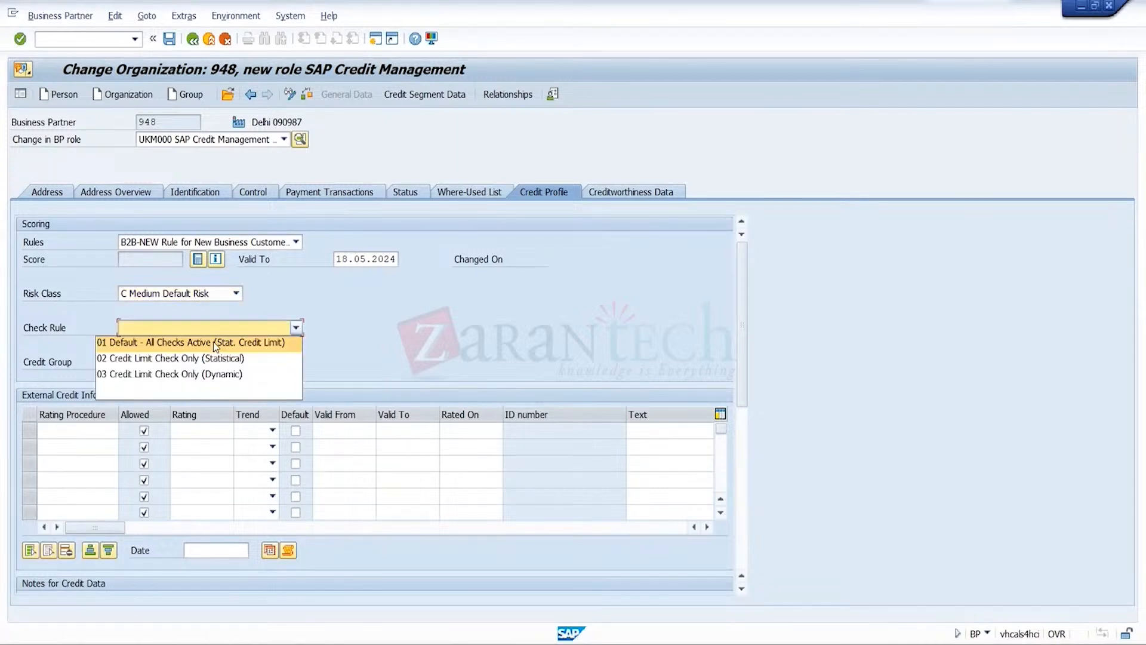
click(213, 341)
click(205, 361)
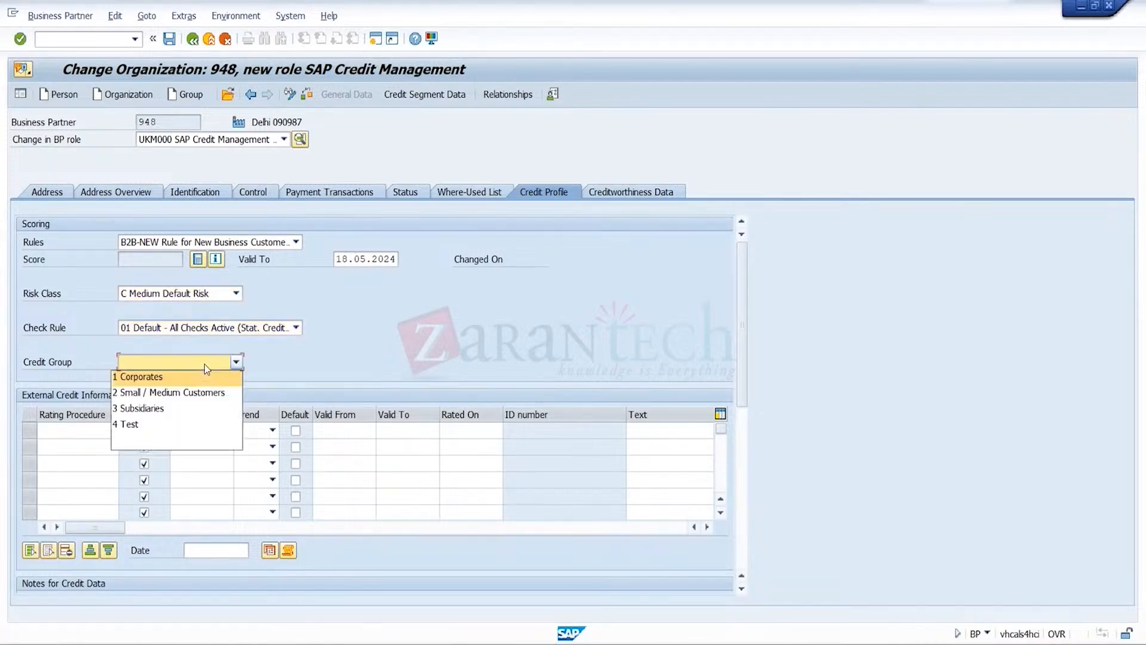
click(167, 424)
Add an external credit information entry with rating procedure 0EXT1 and rating 2A, and save the business partner
click(98, 430)
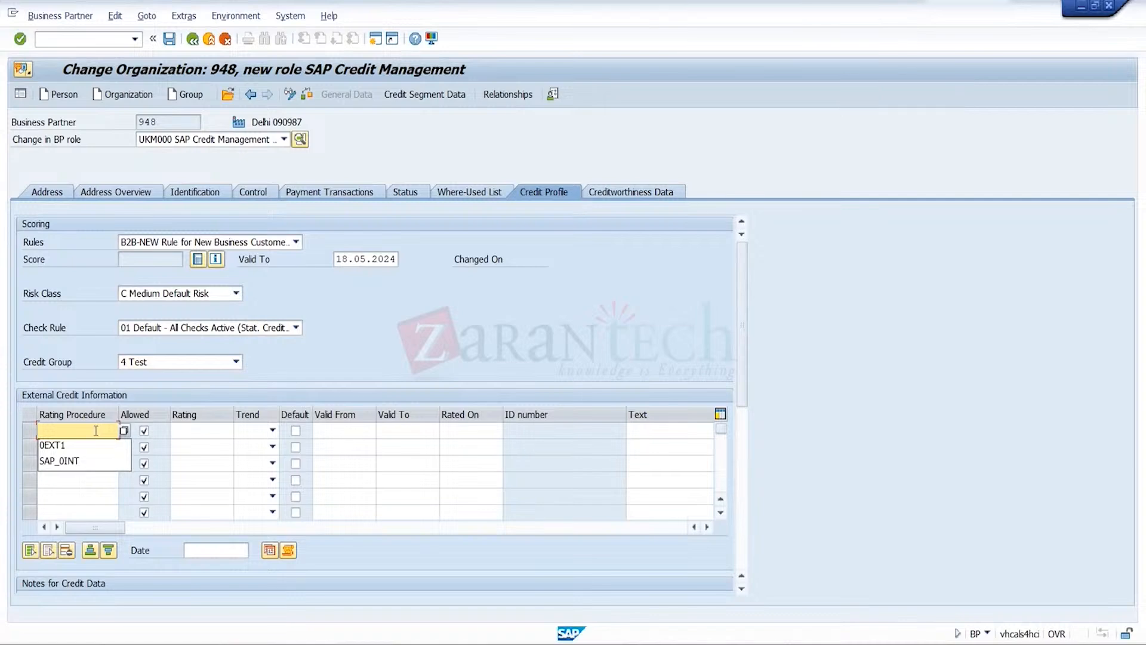
click(89, 446)
click(224, 425)
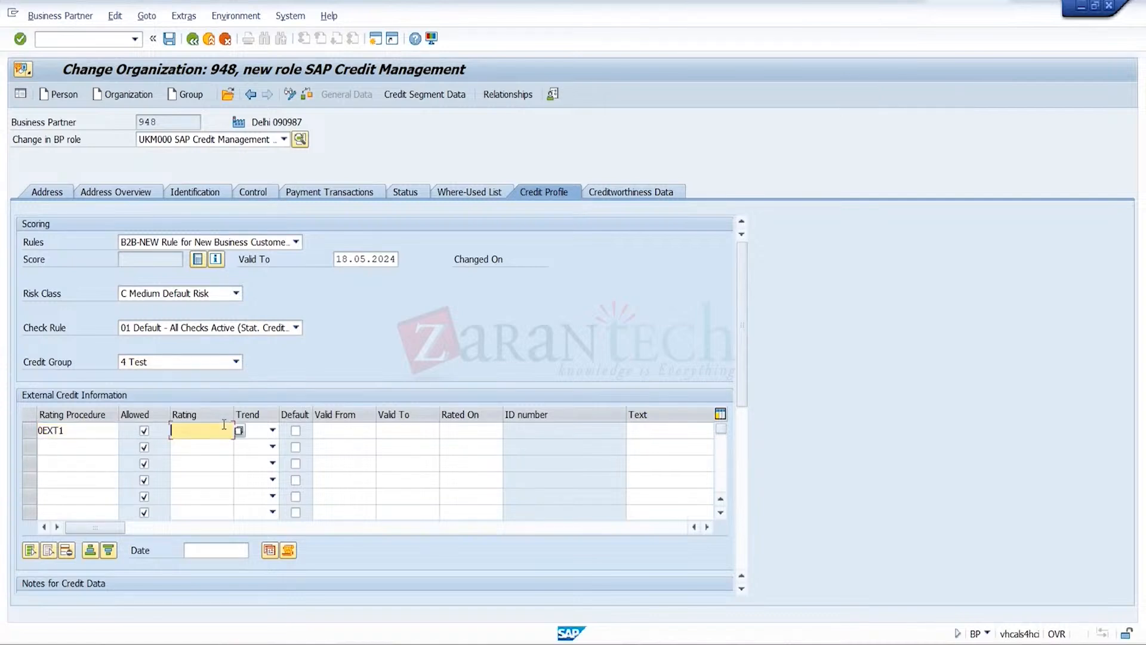
click(209, 443)
key(Return)
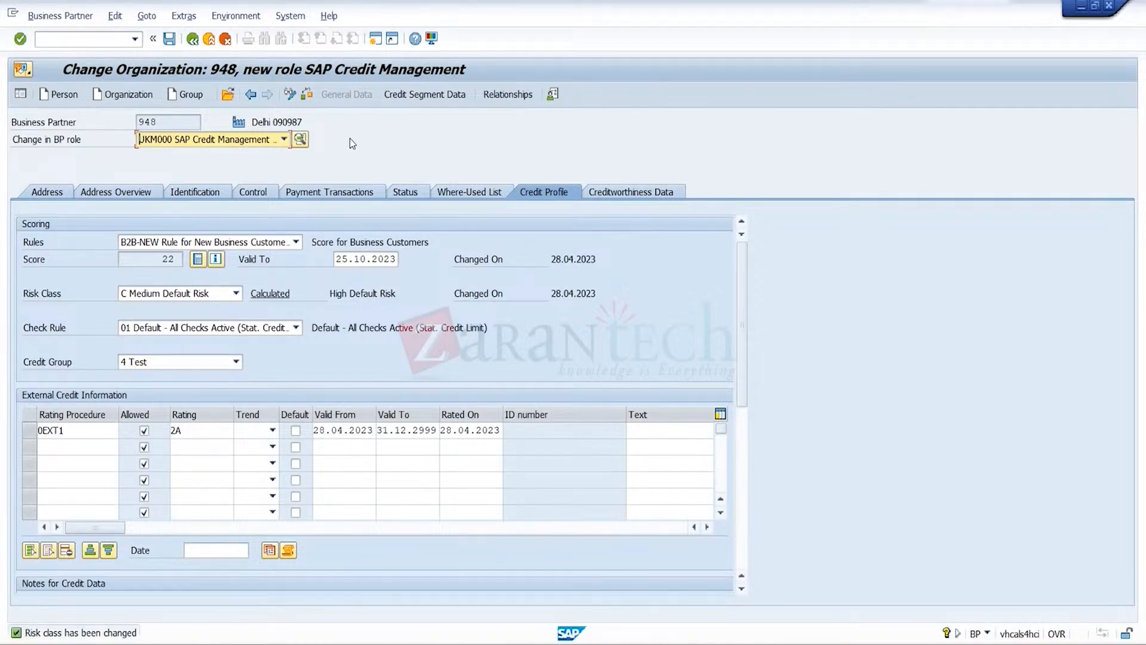
click(167, 41)
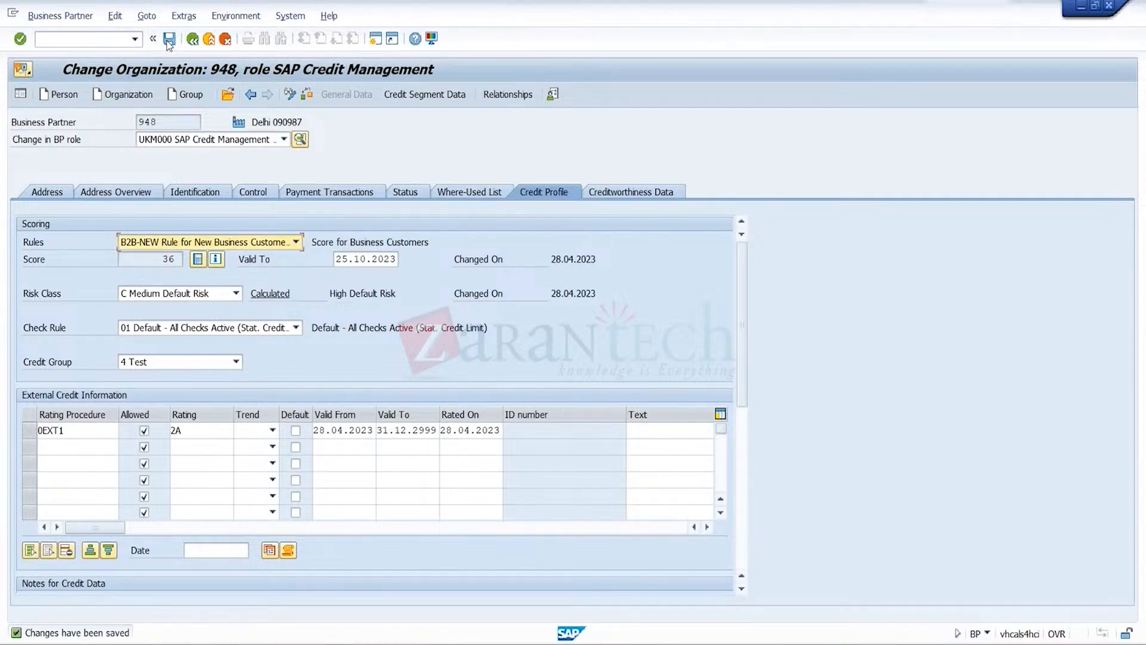
Open the business partner for customer CROMA BLR, found by customer number within sales organization TRGS
click(229, 96)
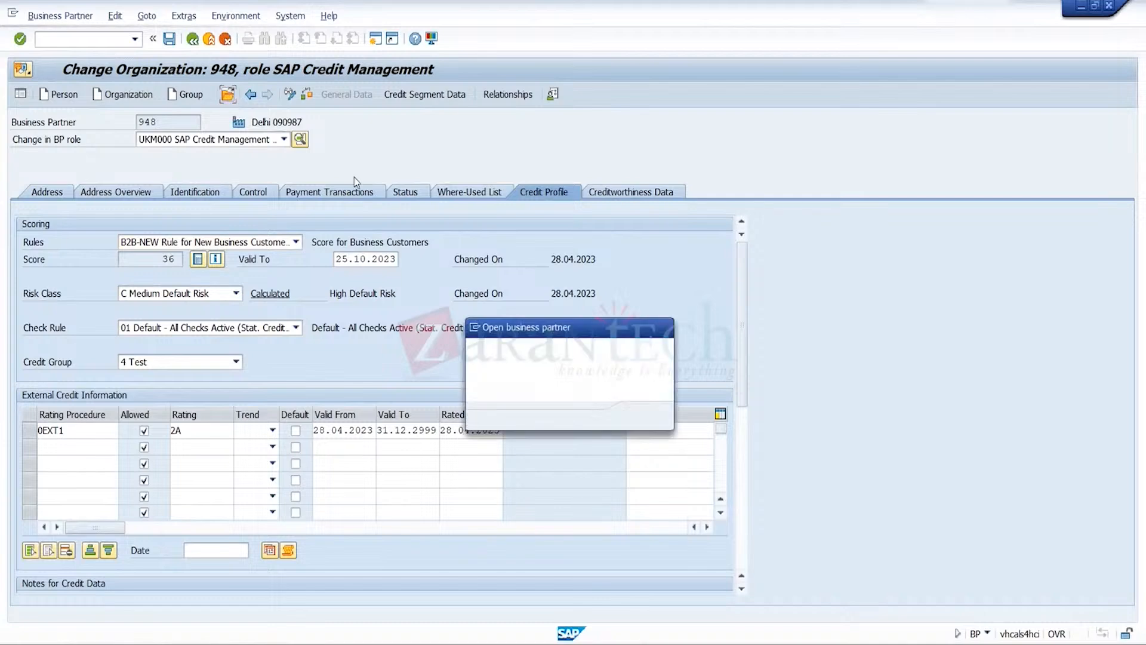
click(662, 371)
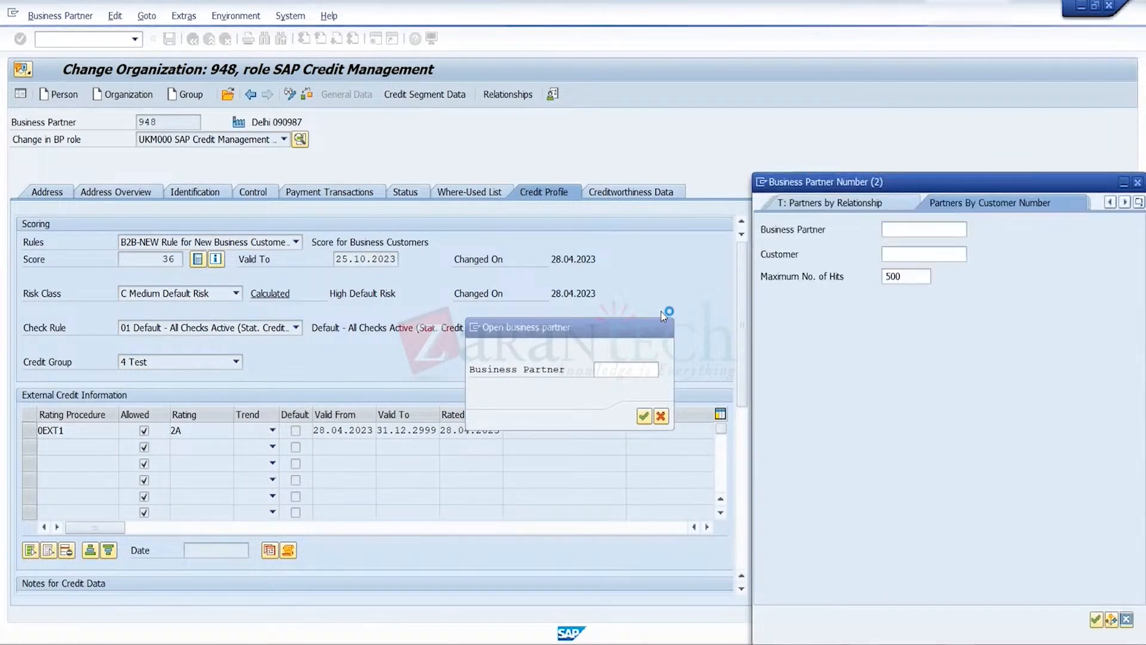
click(948, 255)
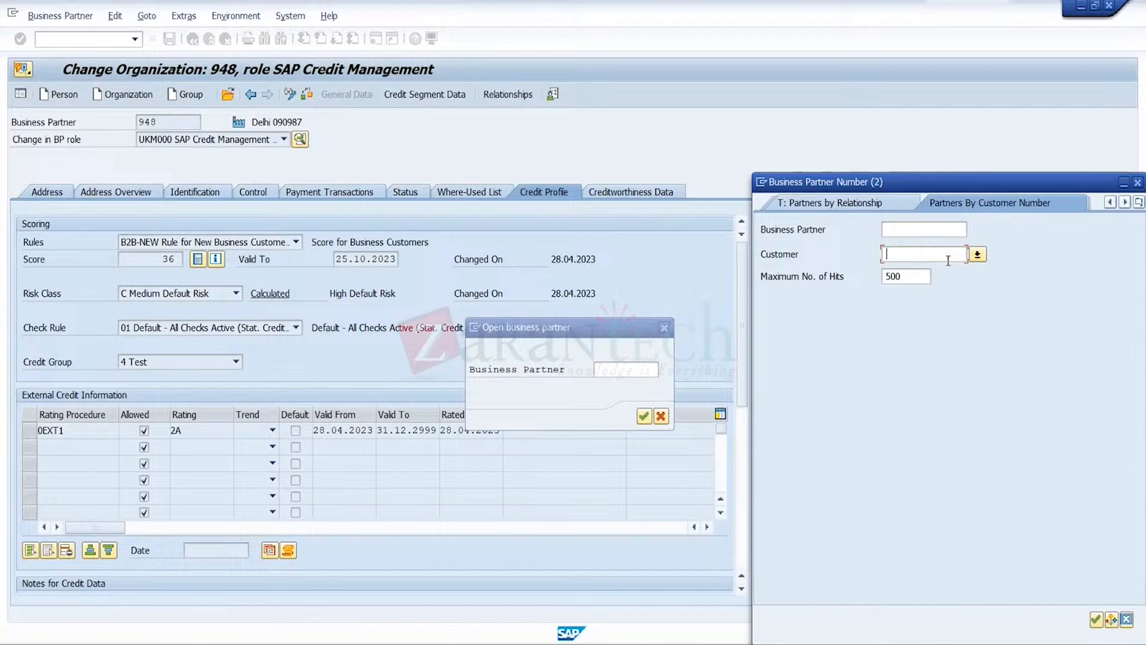
click(978, 255)
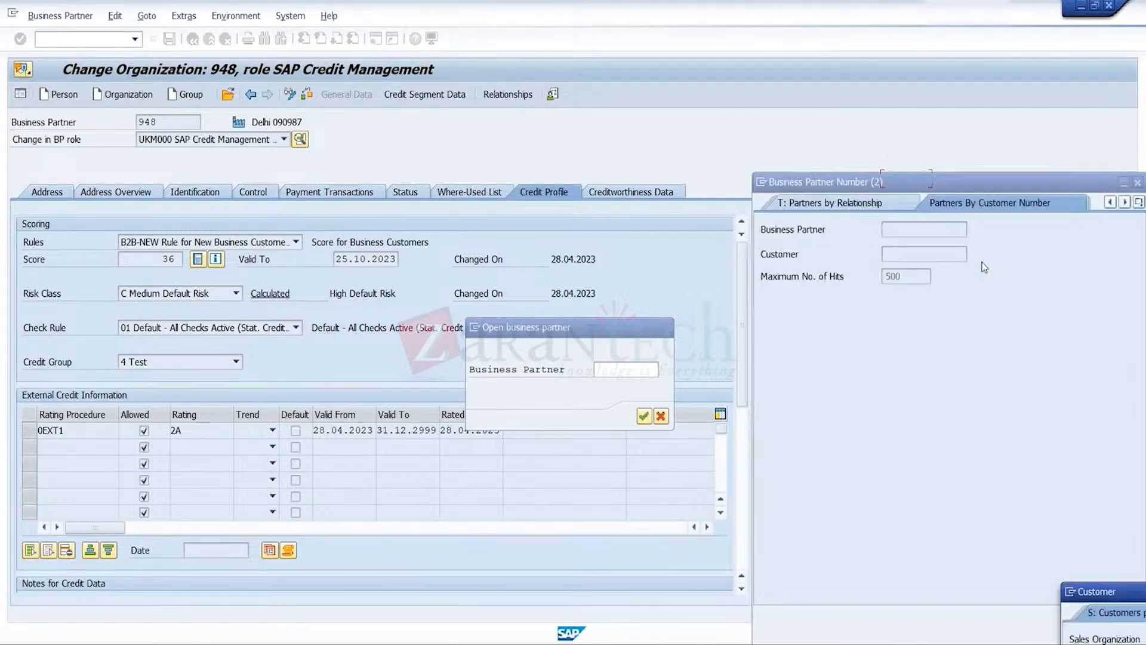
key(Return)
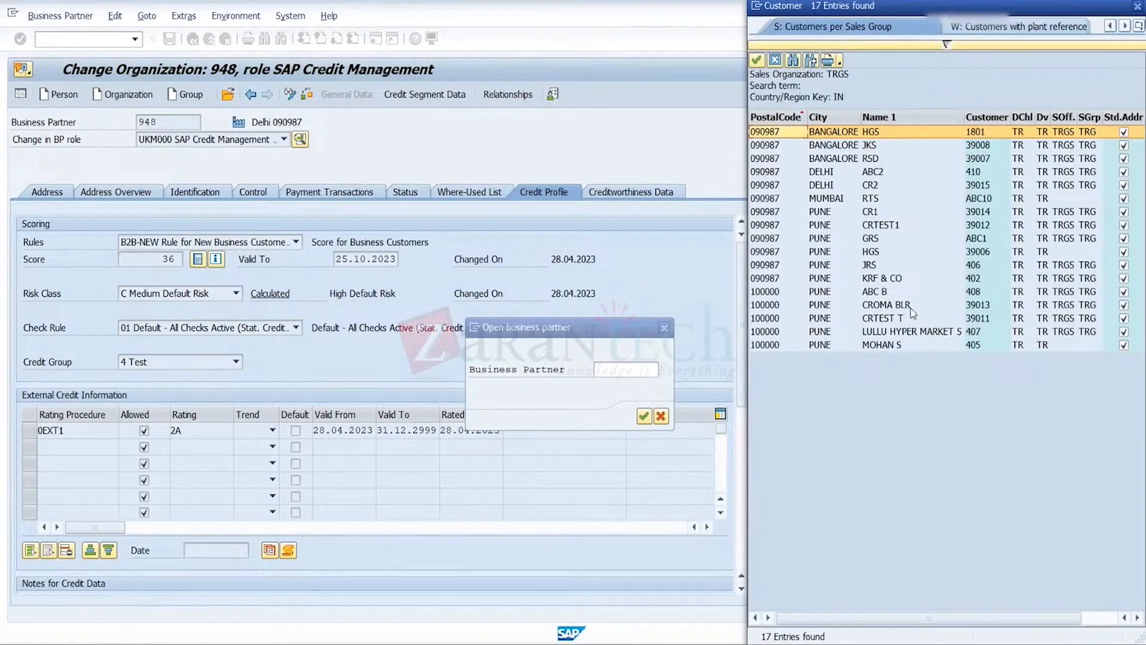
click(909, 306)
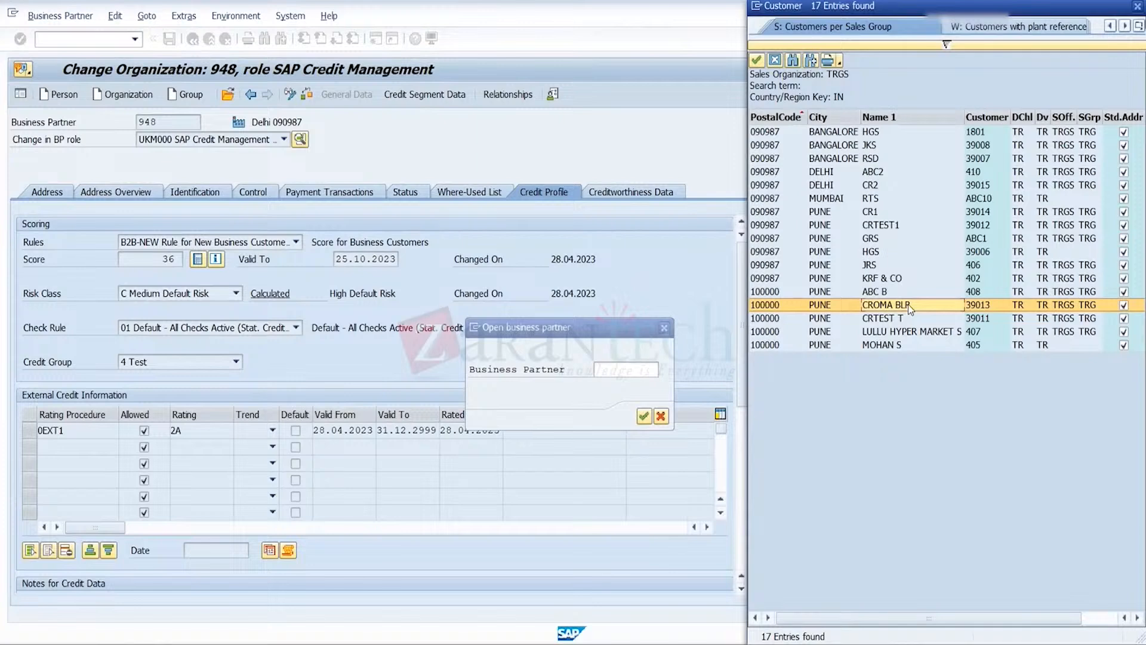
double_click(908, 304)
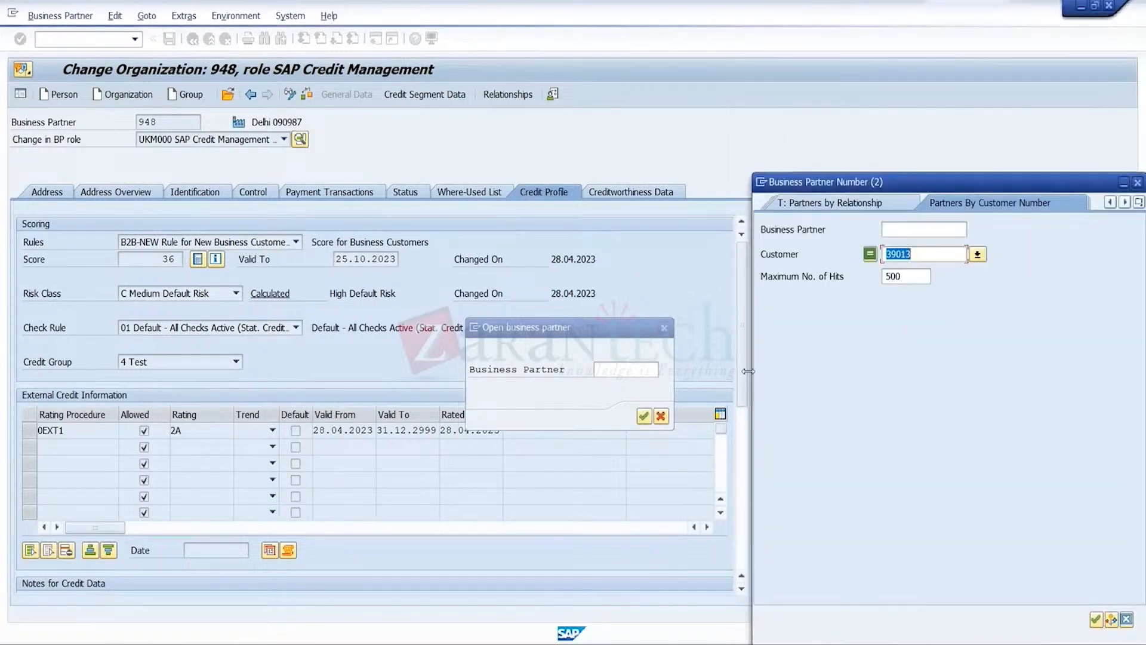
click(646, 418)
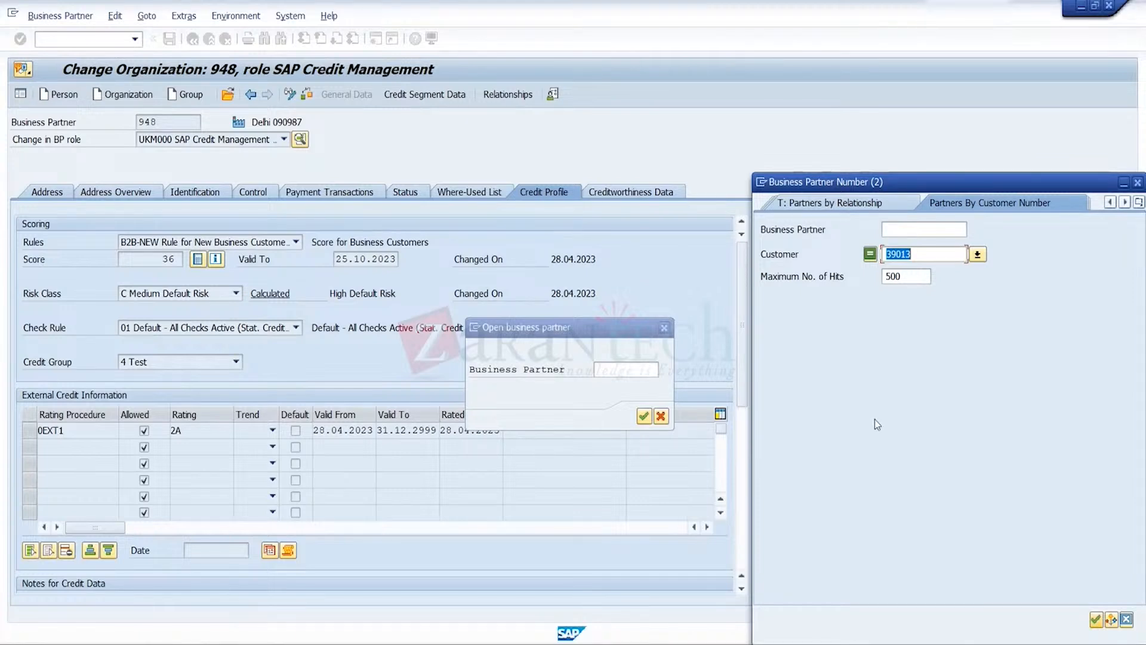
click(1097, 619)
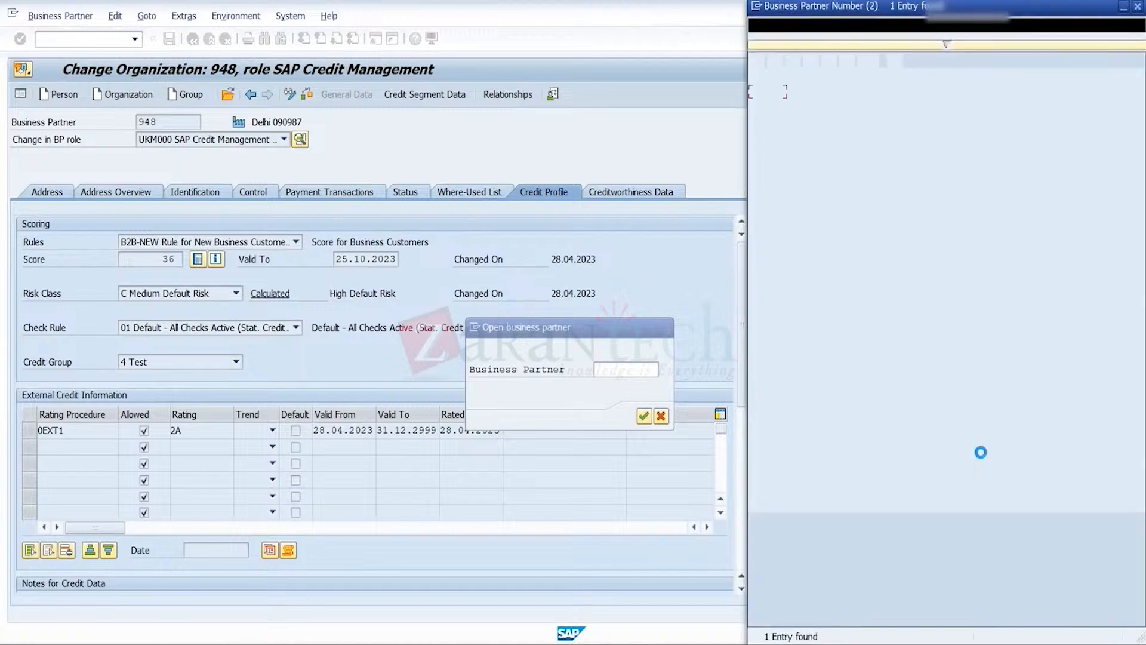
double_click(812, 91)
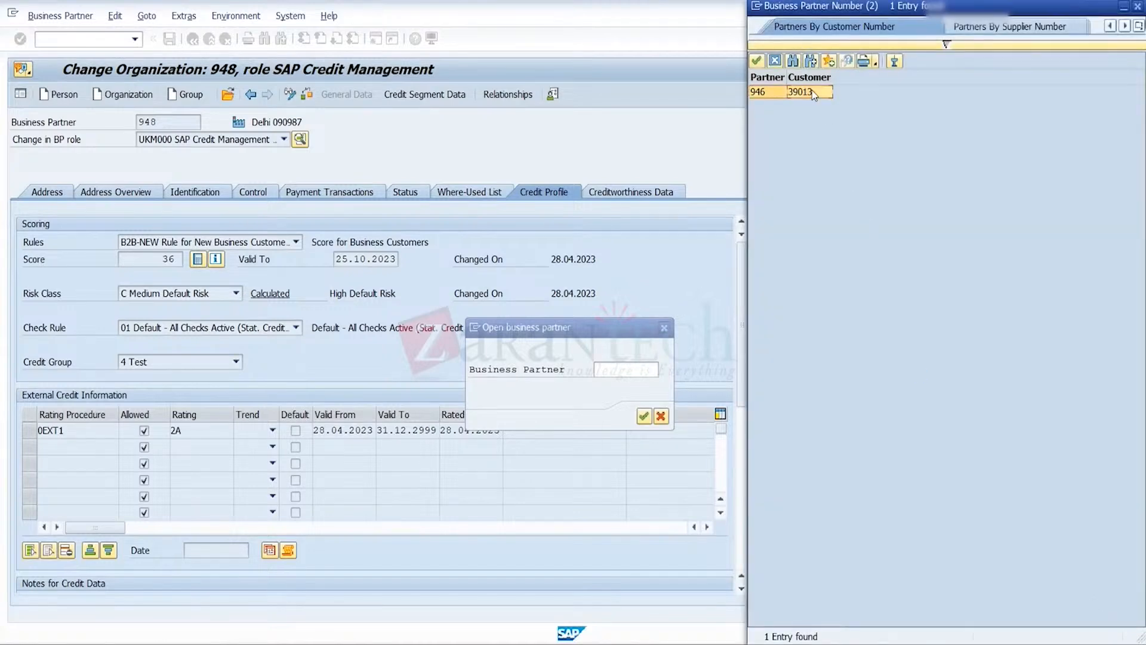
click(643, 416)
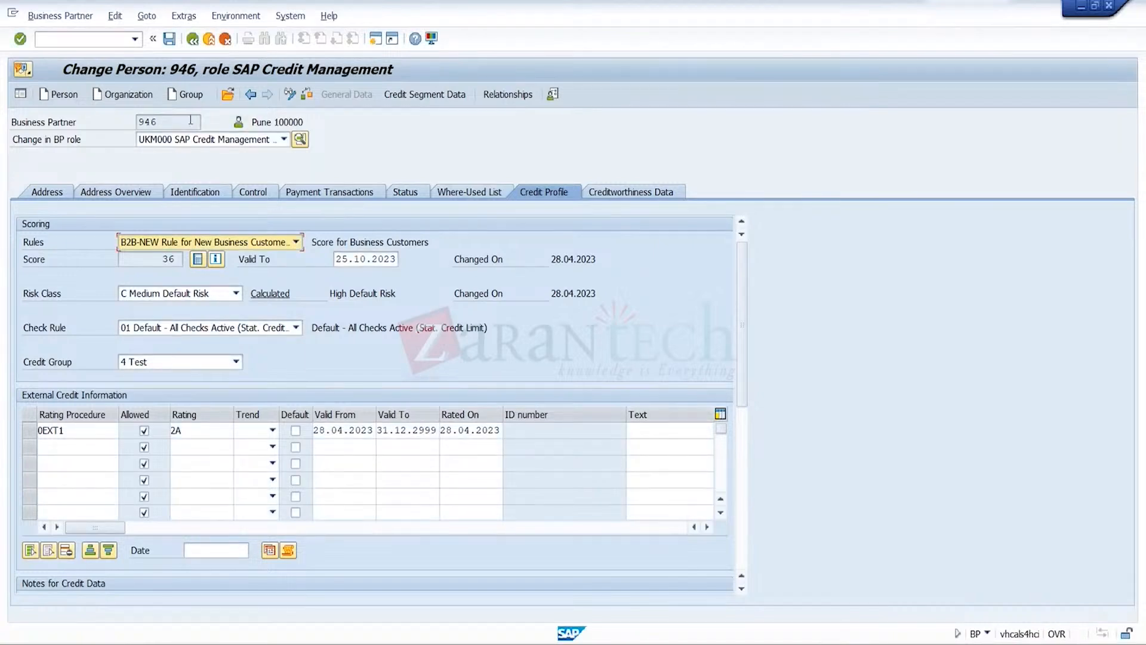
Review the opened partner's address details and its credit segment data
click(52, 192)
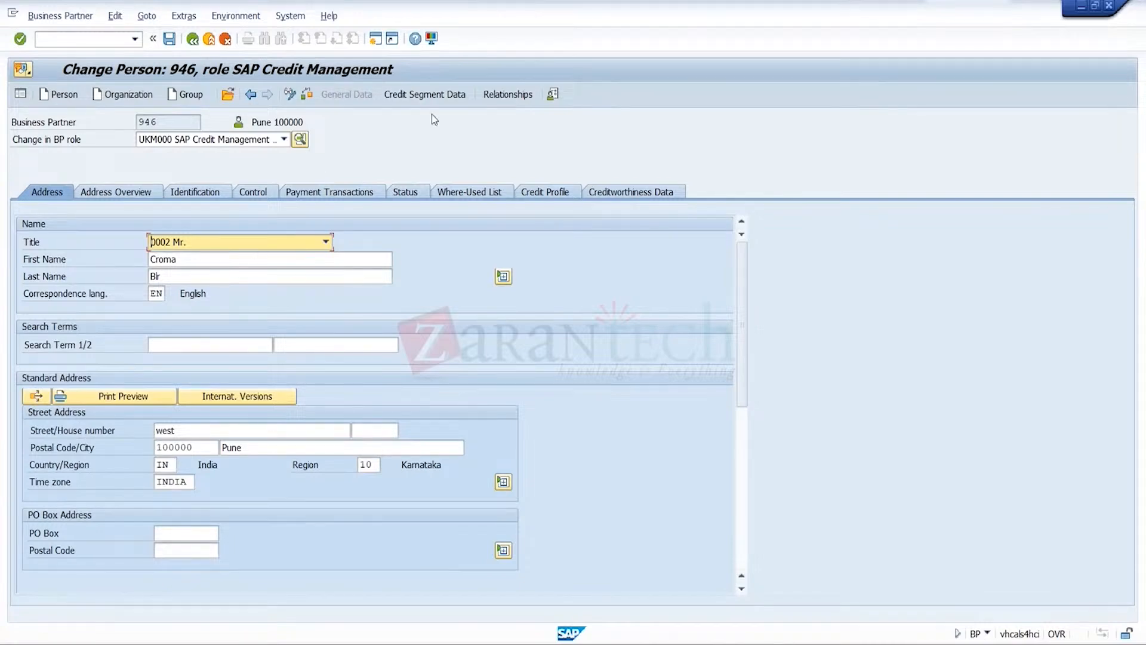
click(543, 191)
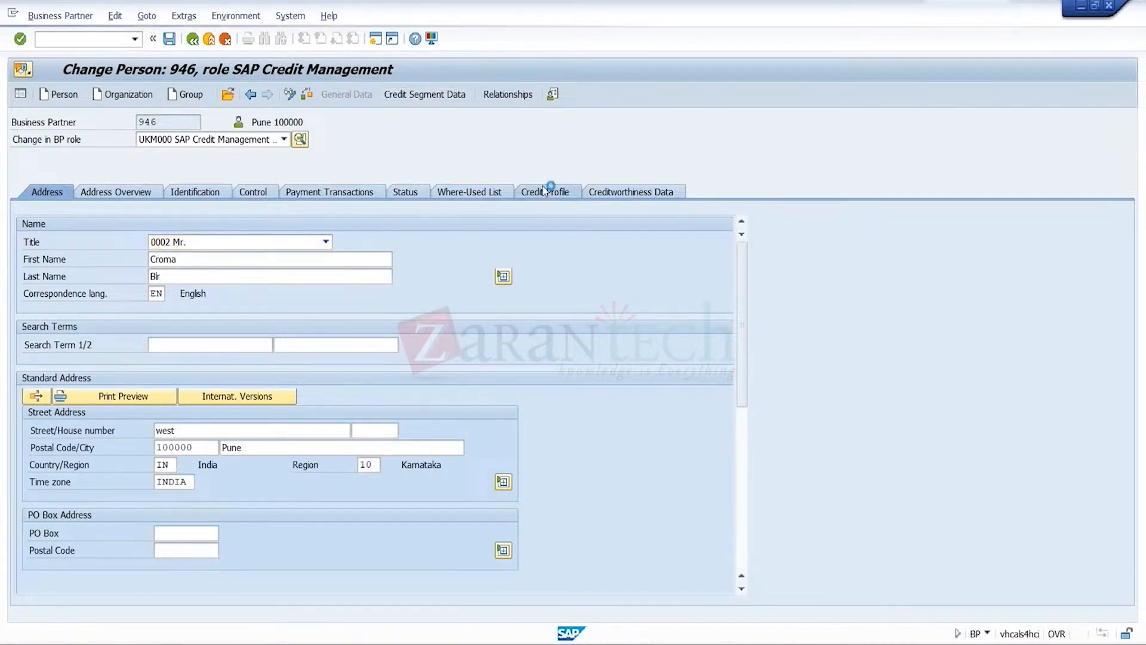
click(437, 95)
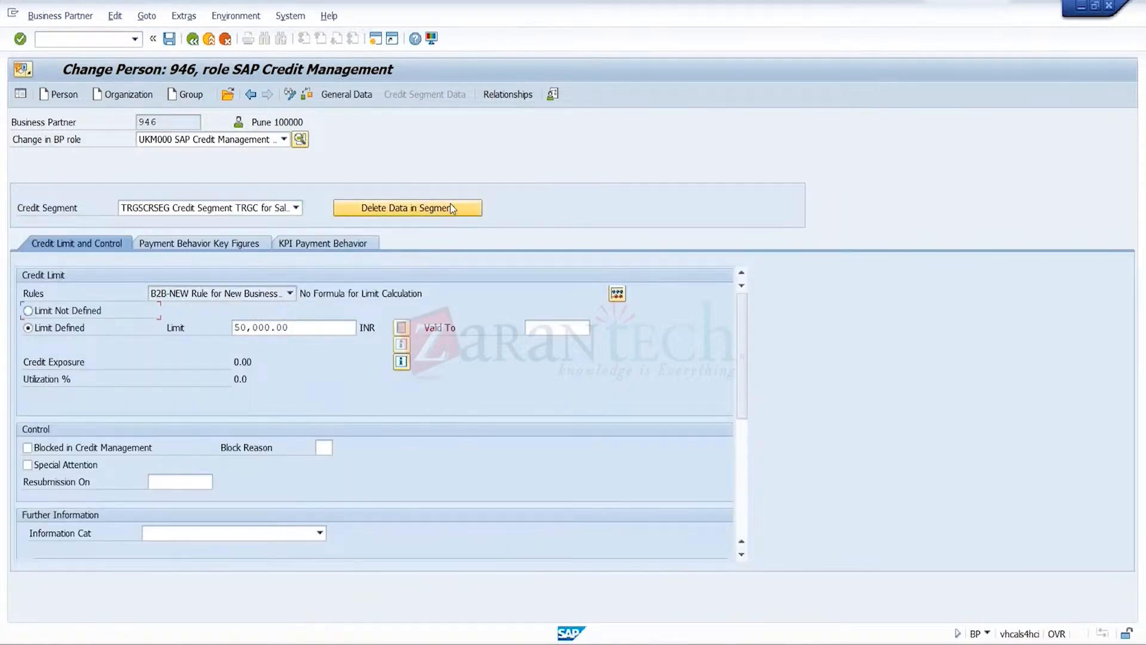
In the partner's relationships, choose category FUKM001 Superordinate Credit Account From and credit segment TRGSCRSEG
click(529, 97)
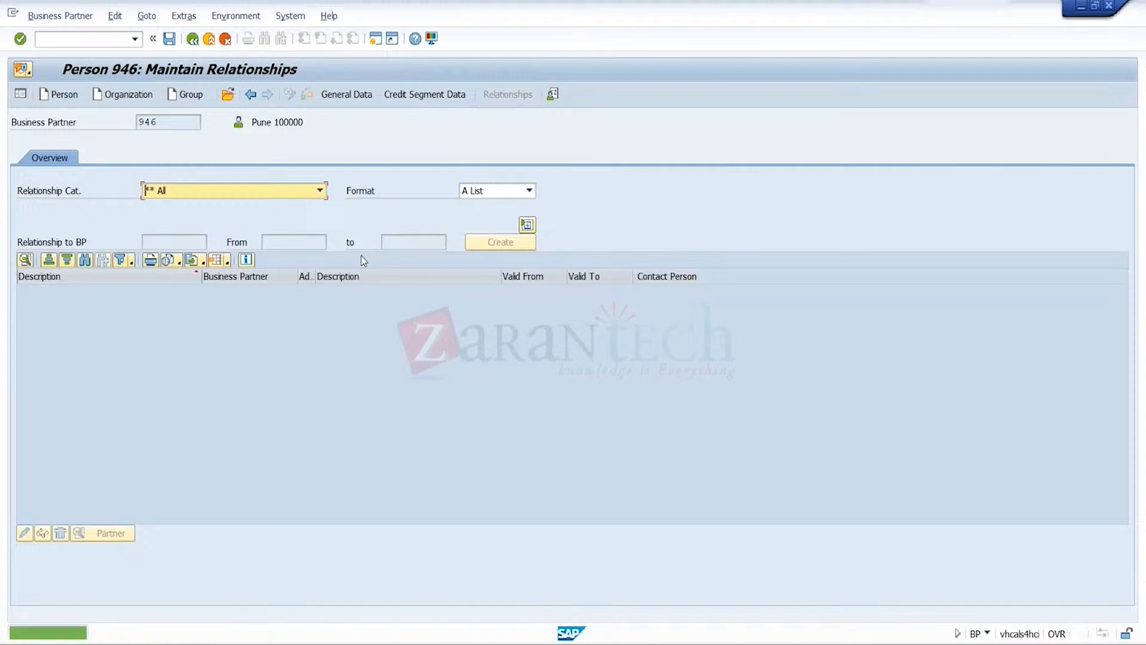
click(320, 191)
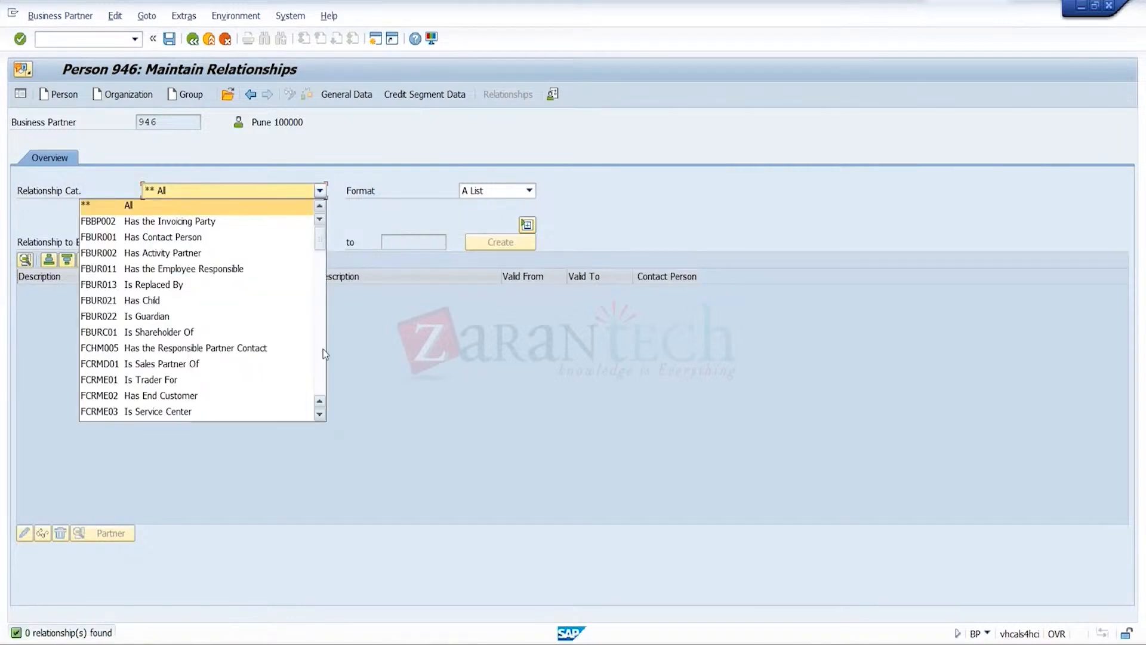
scroll(321, 370, down, 4)
scroll(321, 370, down, 4)
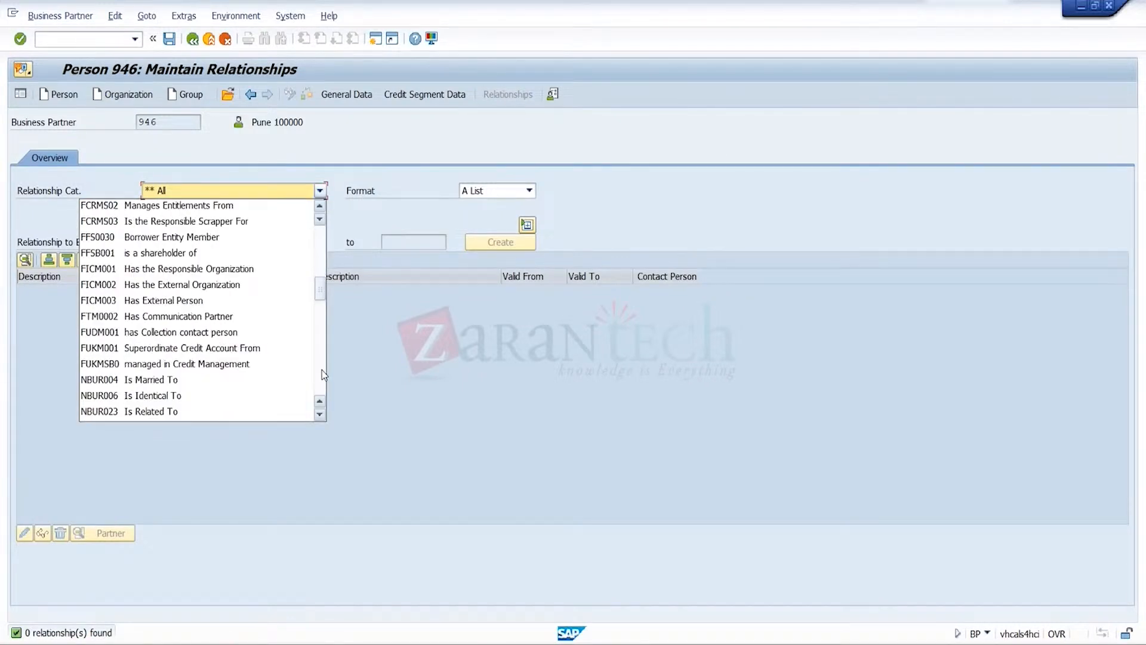
click(253, 352)
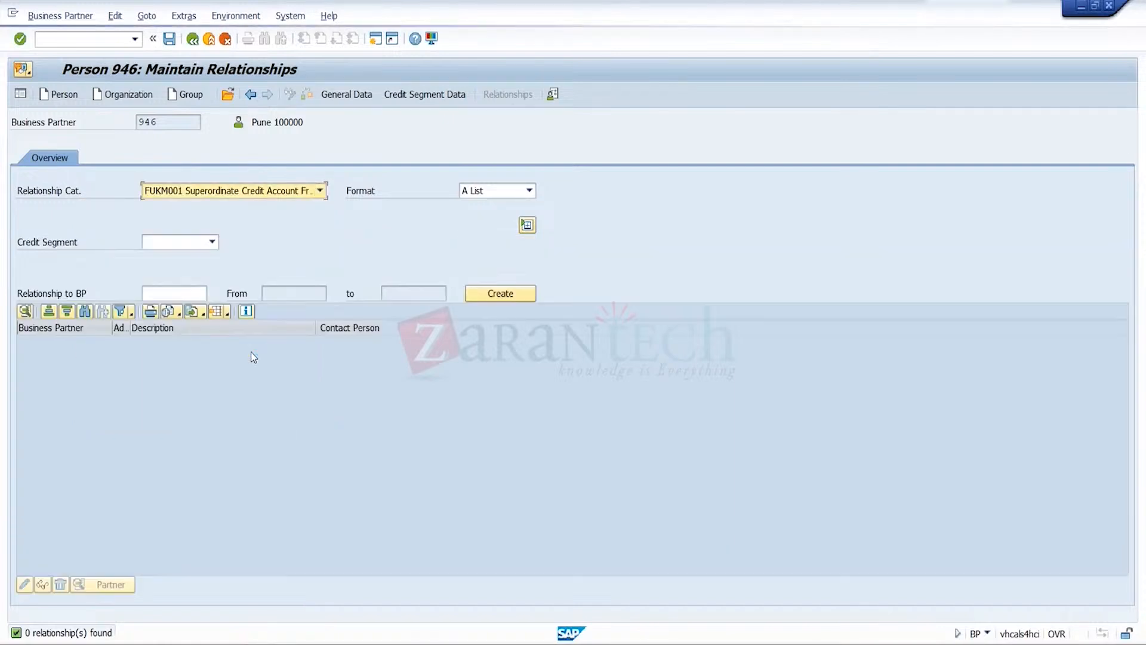
click(212, 242)
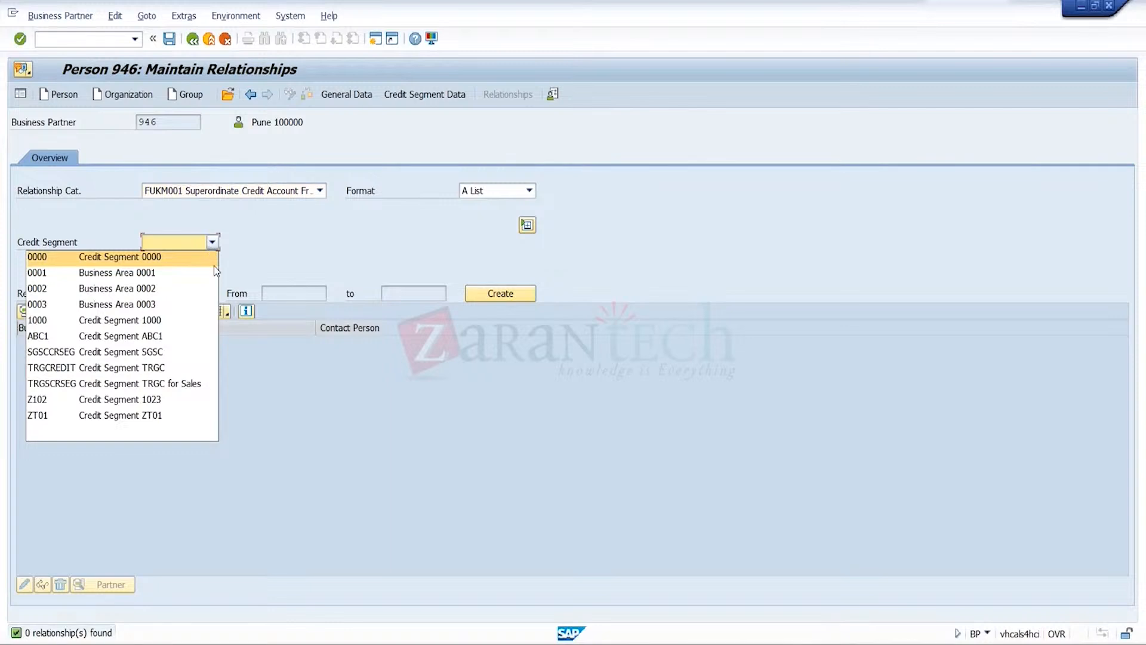
click(200, 384)
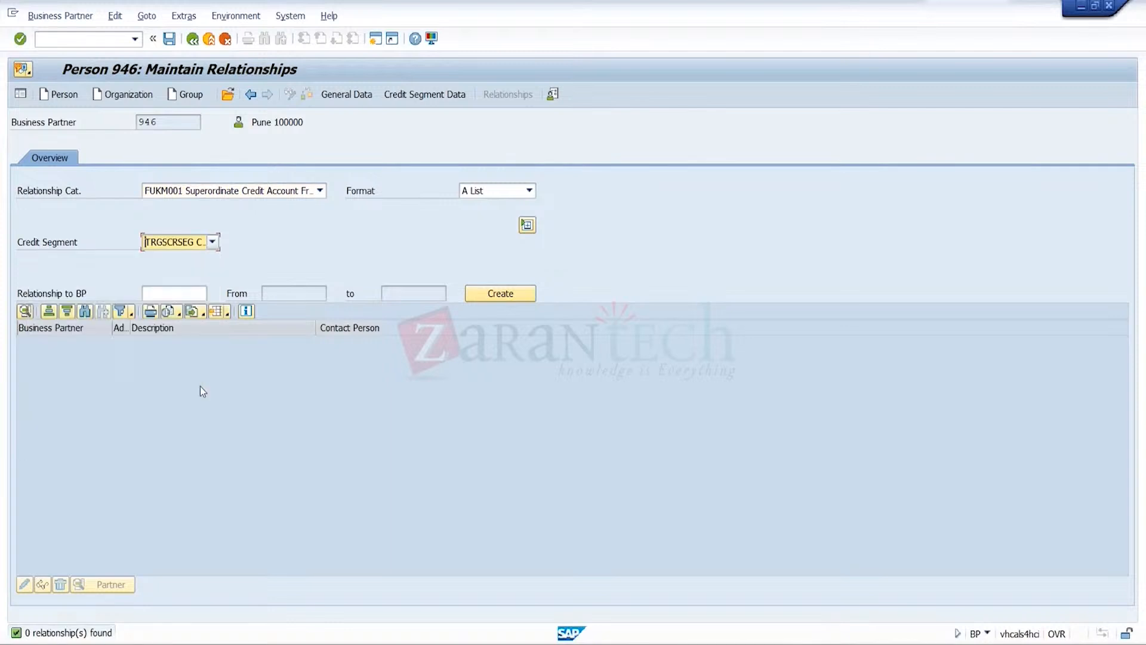
Look up customer CR1 as the related business partner and create the superordinate credit account relationship
click(209, 293)
click(212, 295)
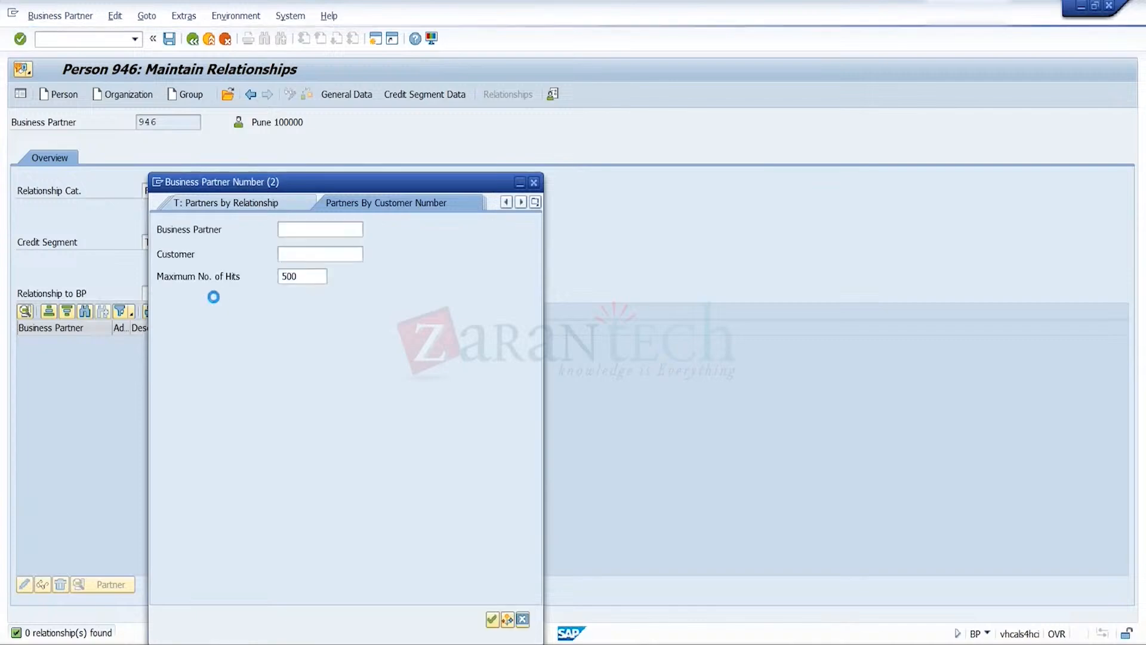
click(352, 252)
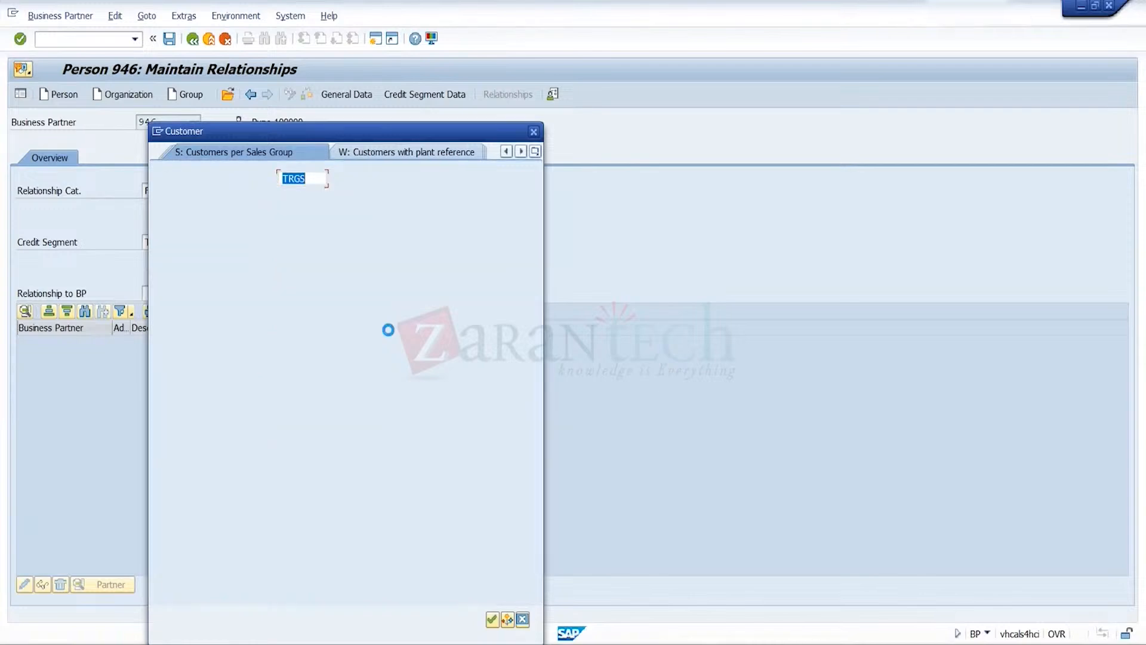
key(Return)
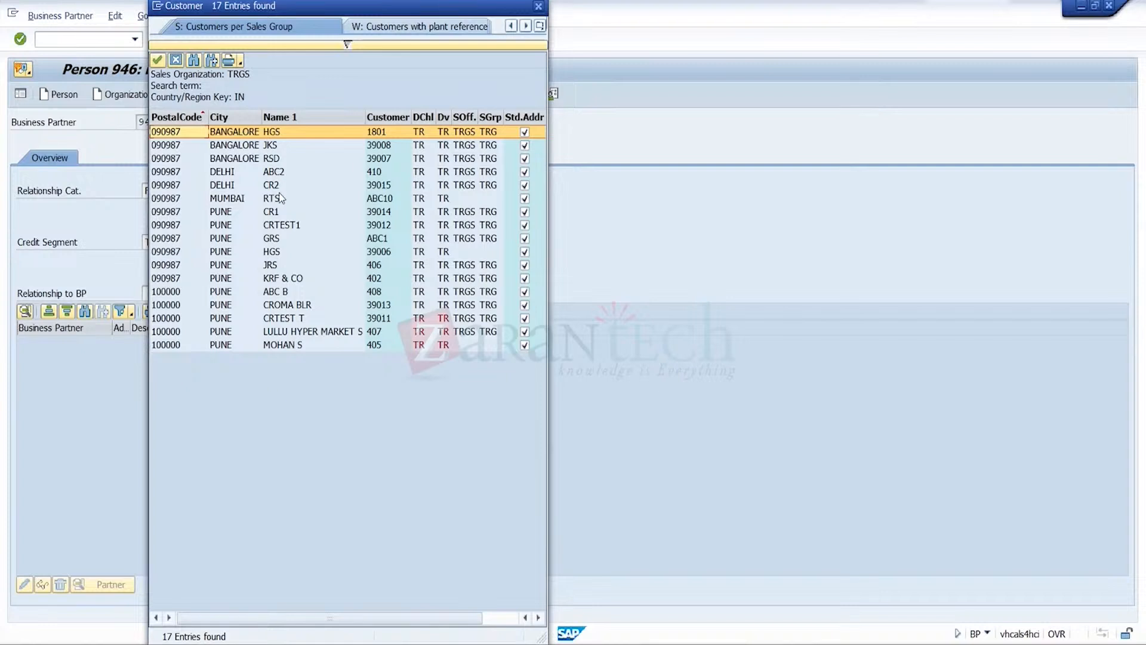
double_click(280, 211)
click(492, 619)
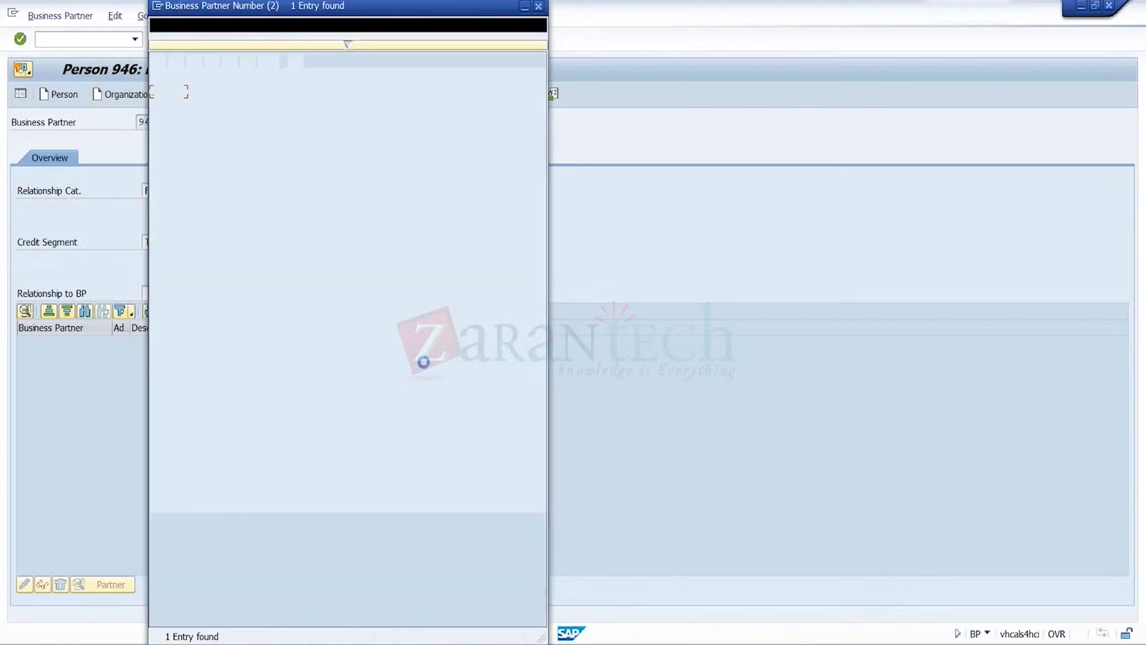
double_click(211, 93)
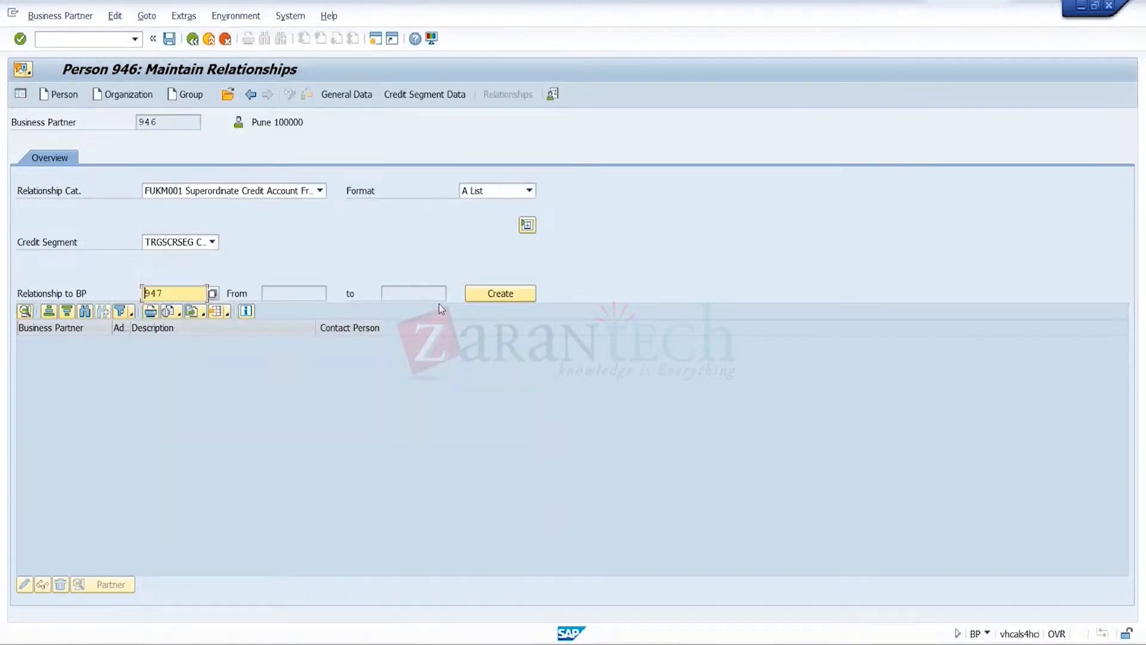
click(503, 296)
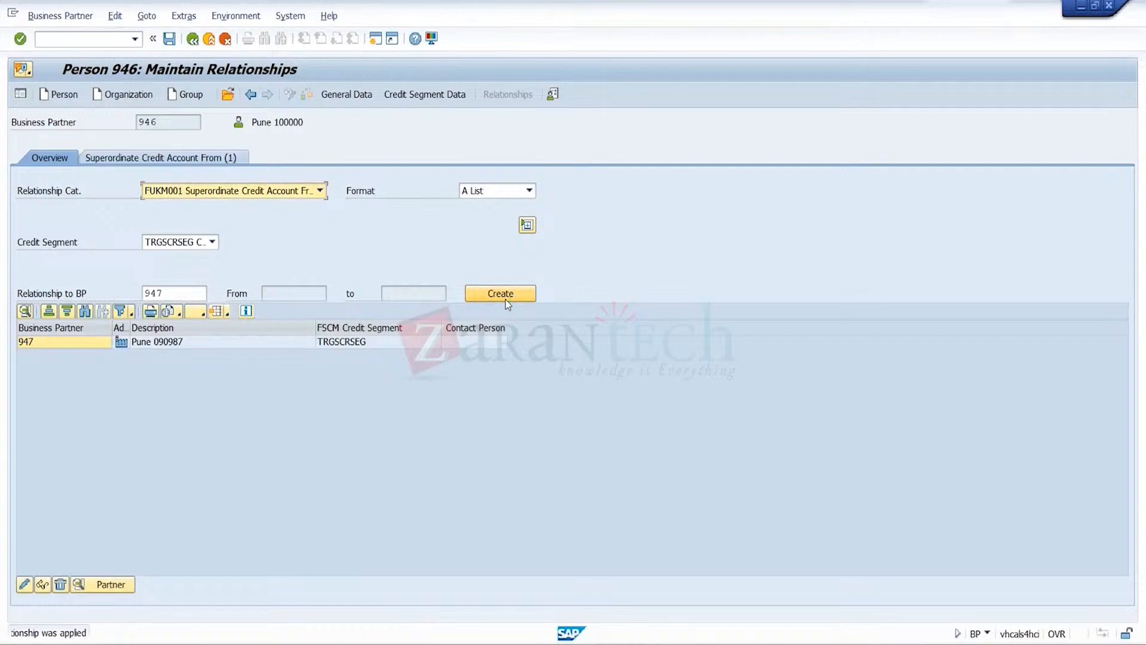
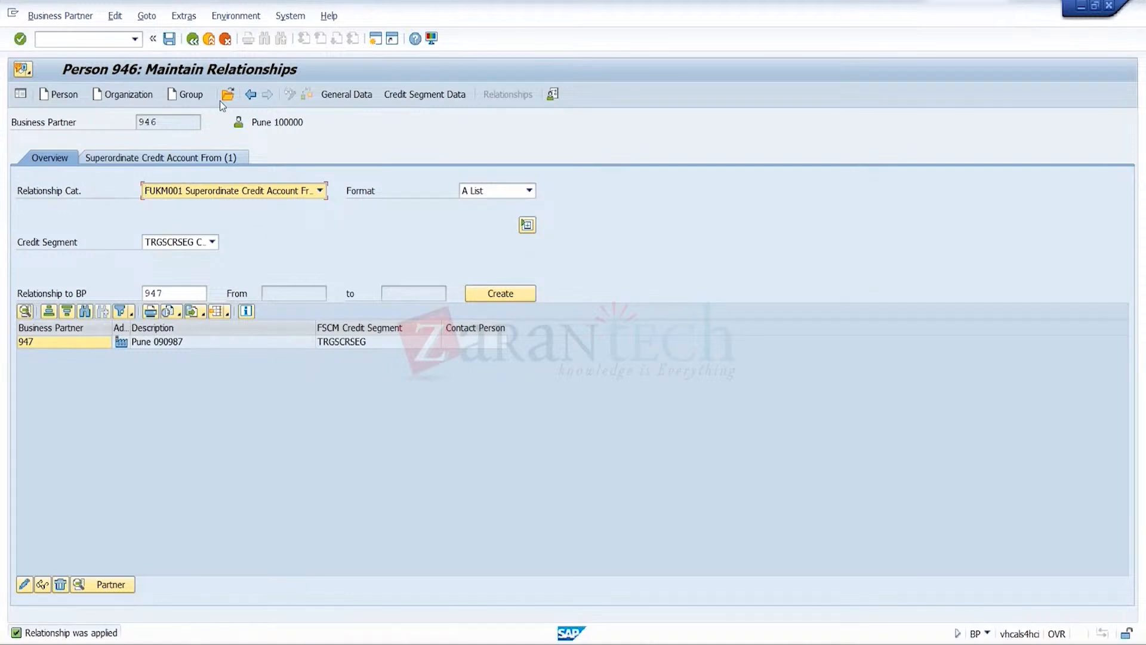
Save the new credit account relationship and open the related business partner of customer CR1
click(169, 40)
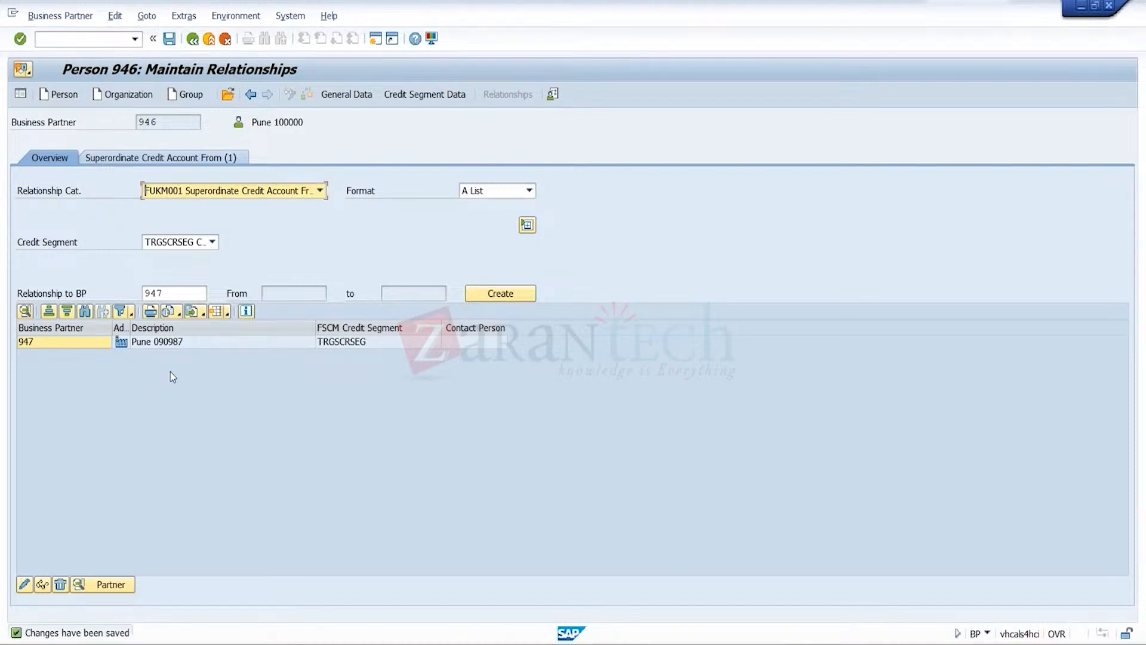
click(227, 94)
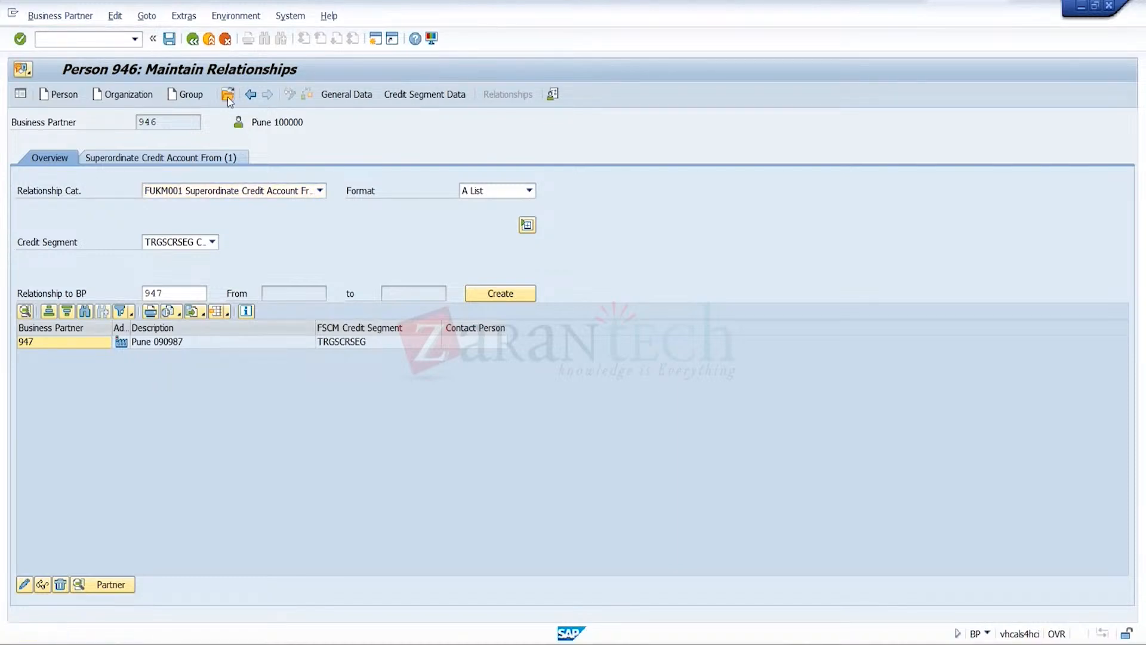
text(9)
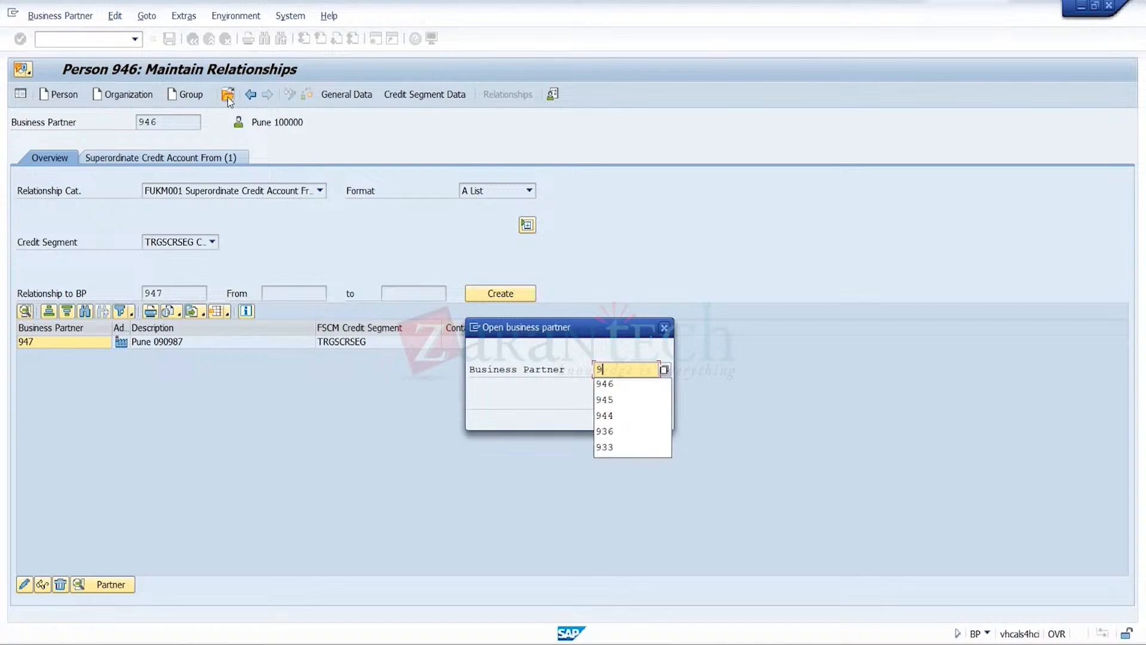
text(47)
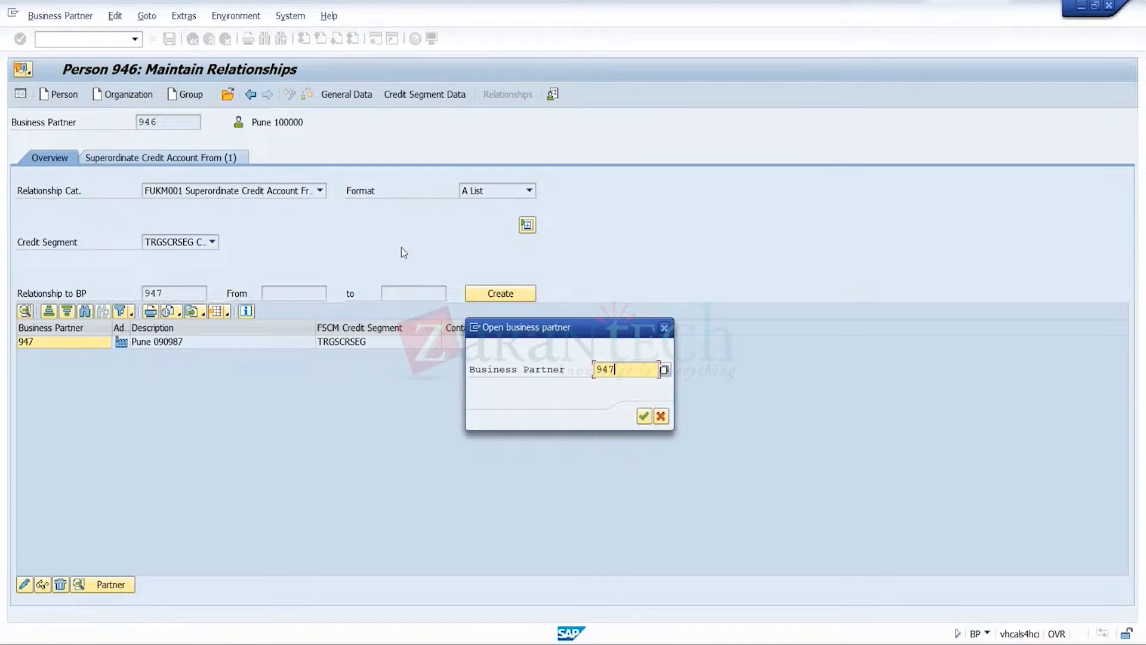
click(647, 420)
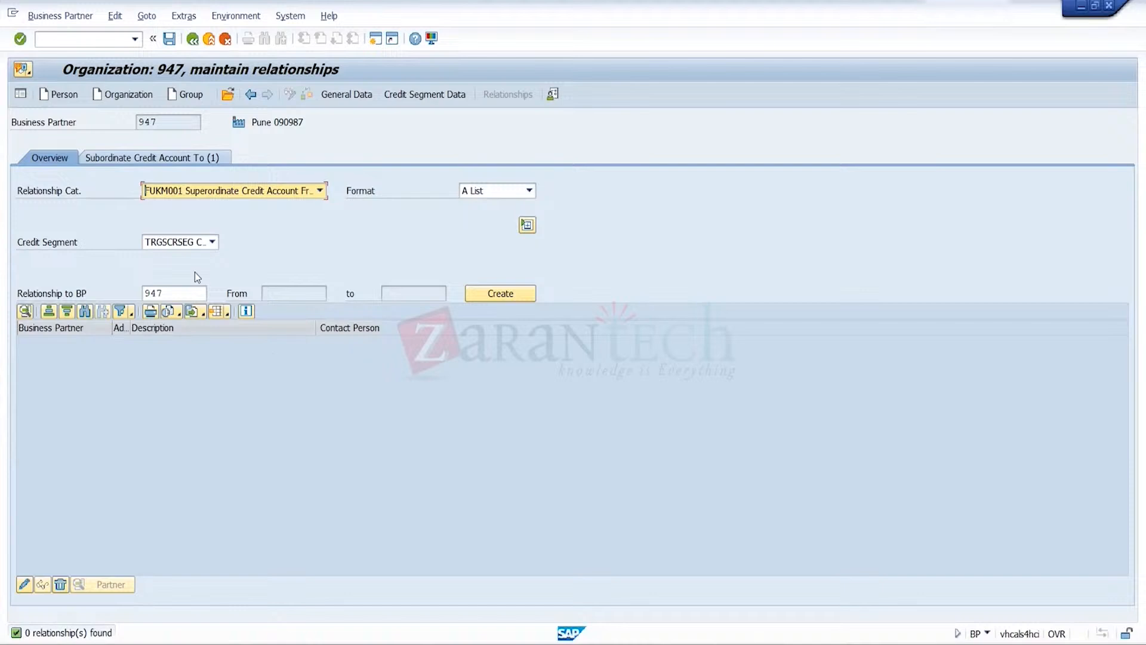
Set the relationship category to ** All and examine the subordinate credit account entry listed for this partner
click(305, 197)
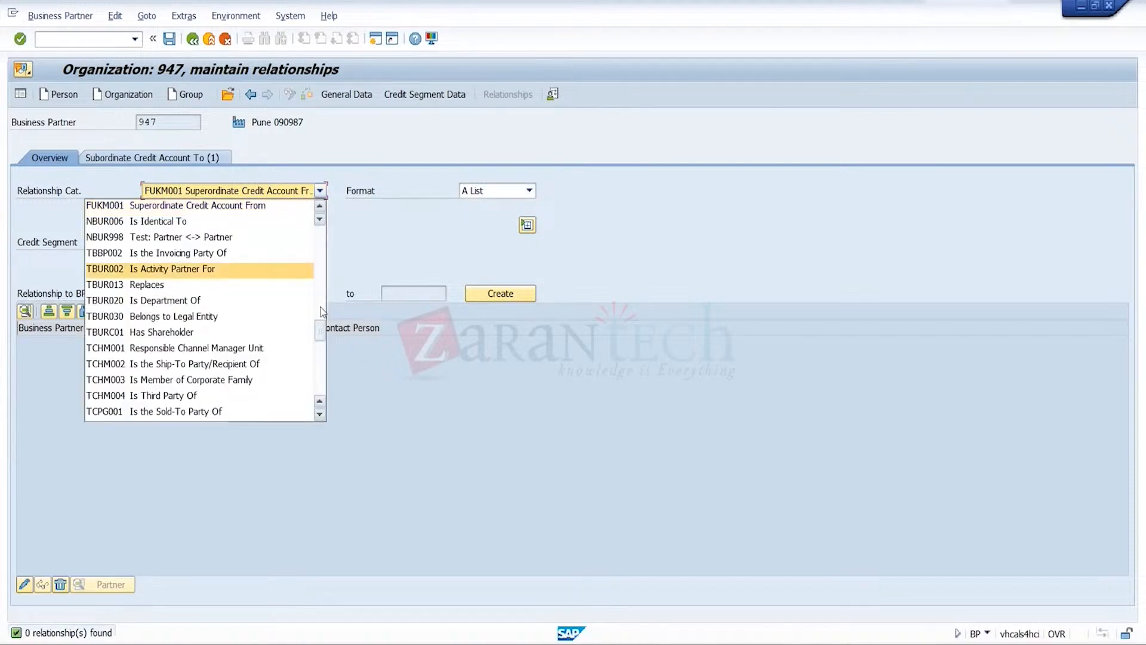
drag(321, 330, 320, 233)
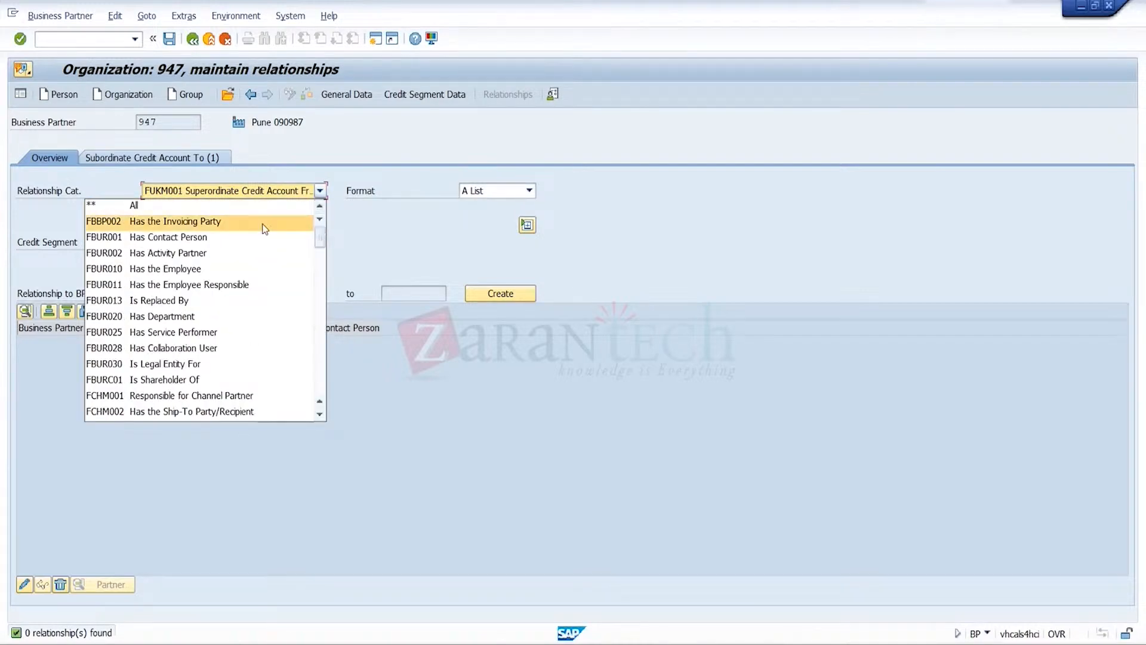
click(246, 206)
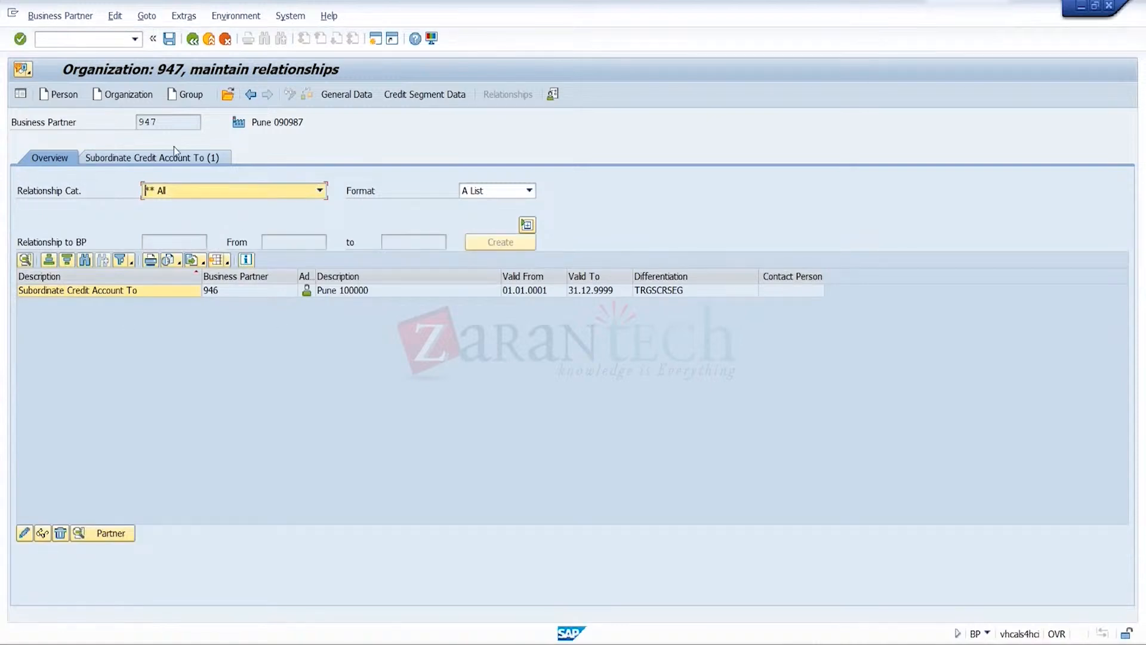
click(230, 292)
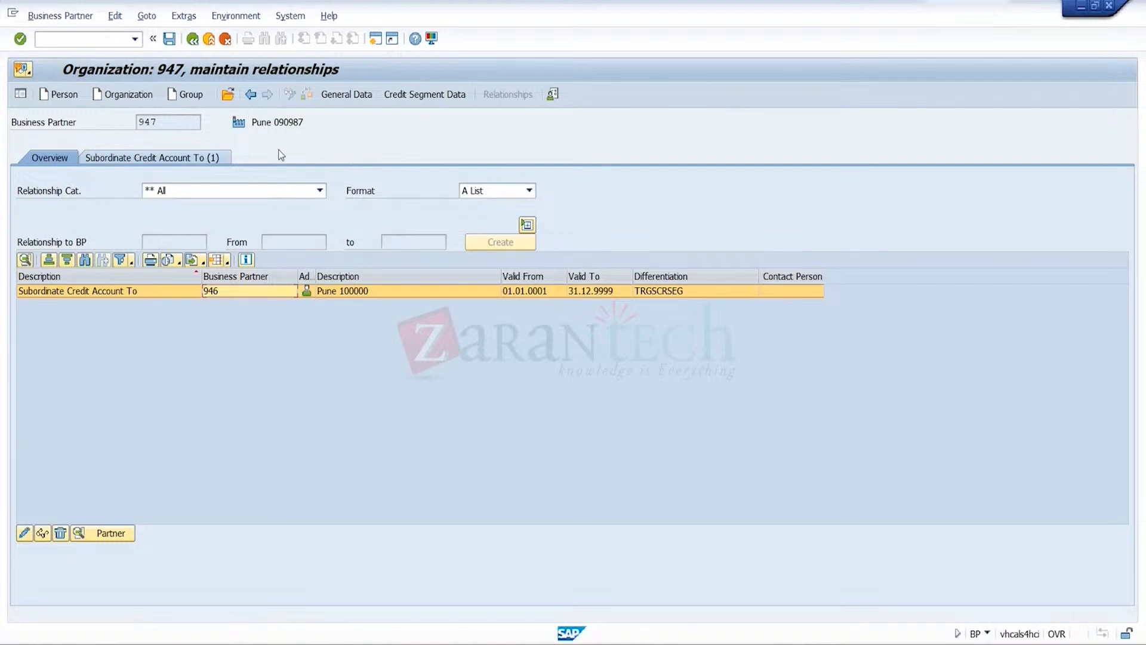
Reopen the business partner of CROMA BLR and show its Superordinate Credit Account From relationships
click(227, 94)
text(946)
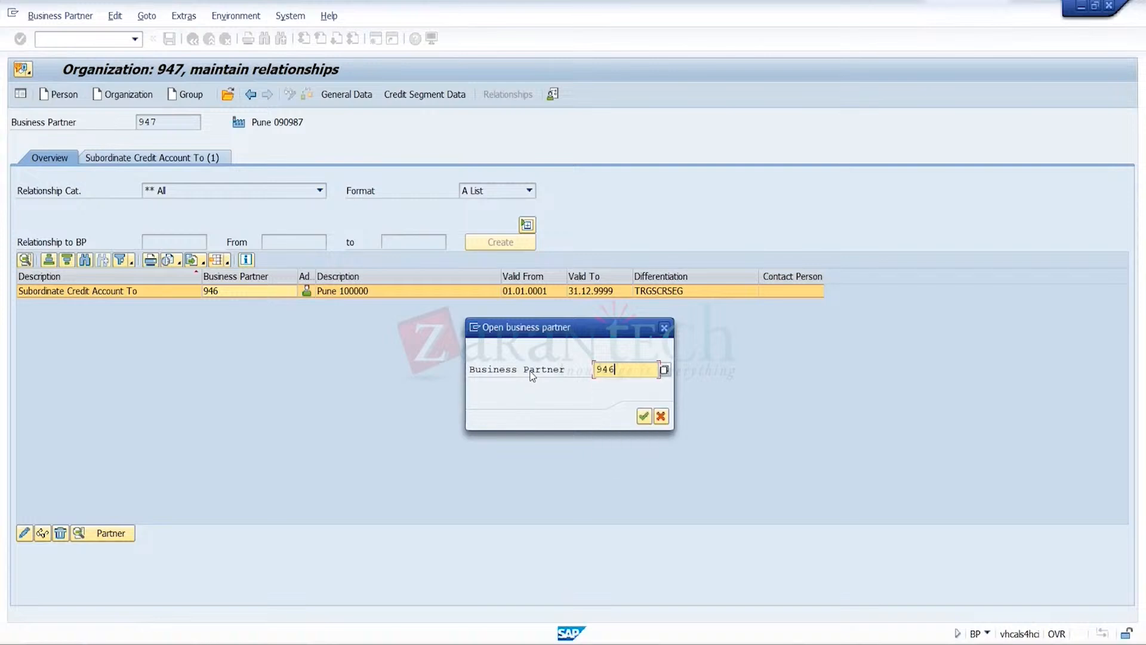
click(645, 418)
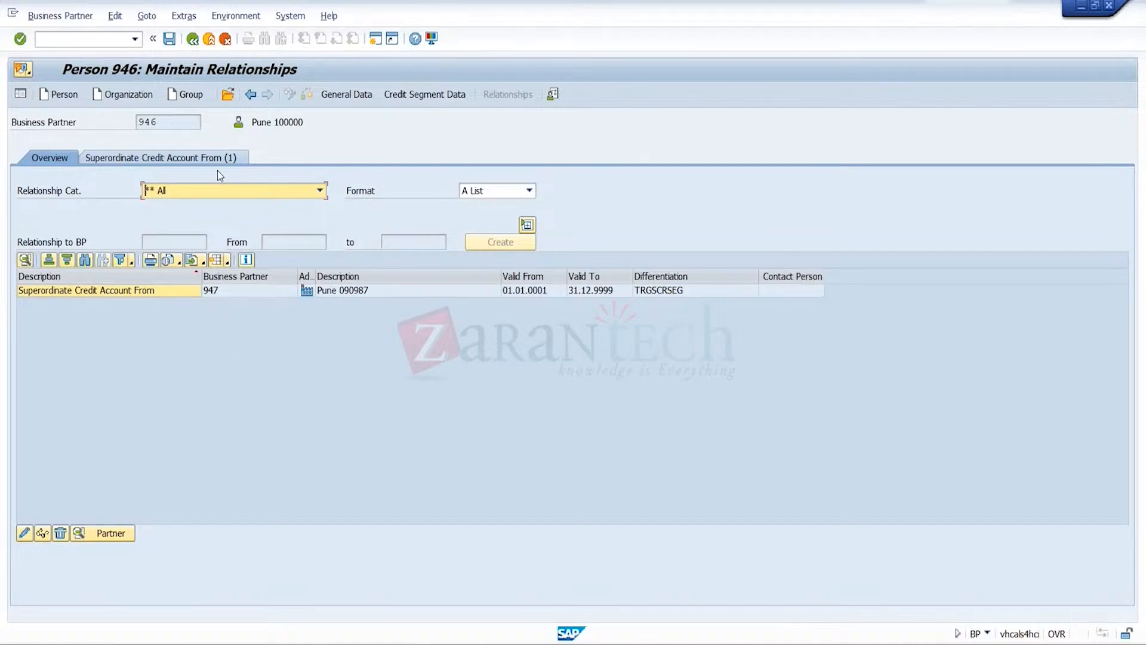
click(200, 153)
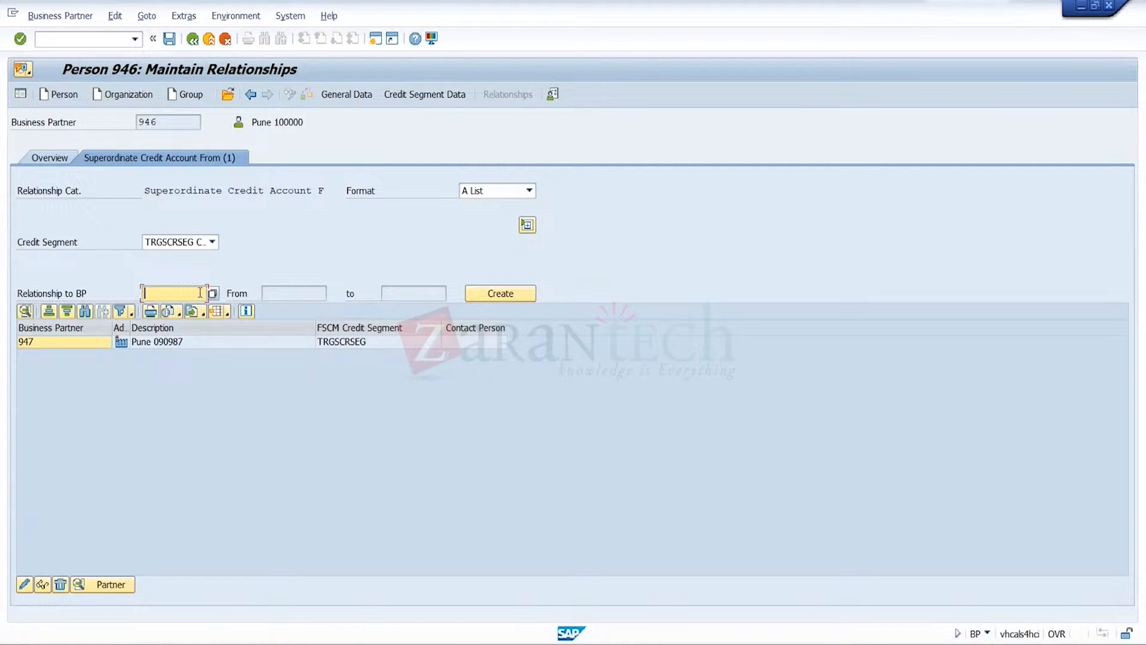
Look up customer CR2 in sales organization TRGS by customer number and take it over as the related business partner
click(212, 293)
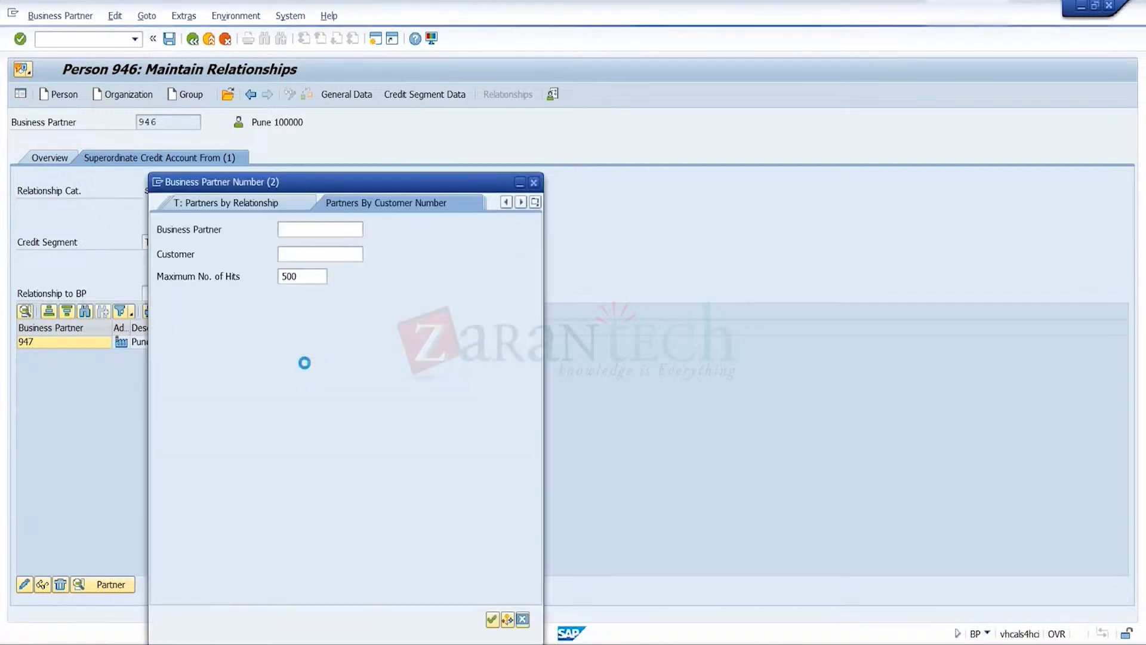
click(346, 254)
click(373, 254)
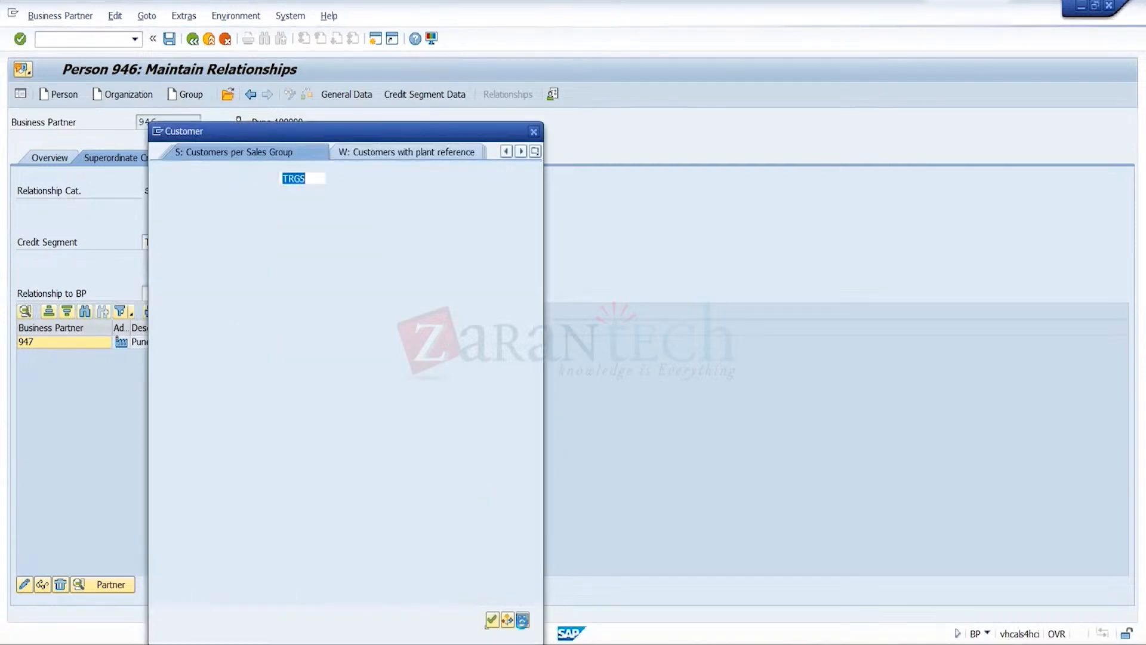
click(491, 619)
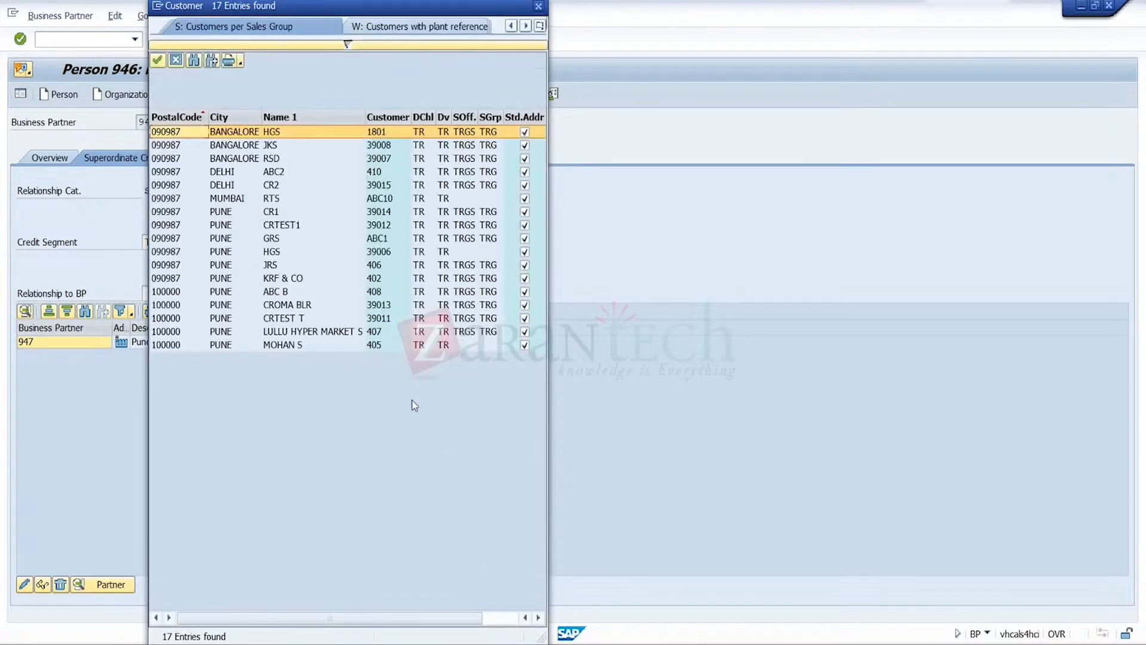
click(275, 188)
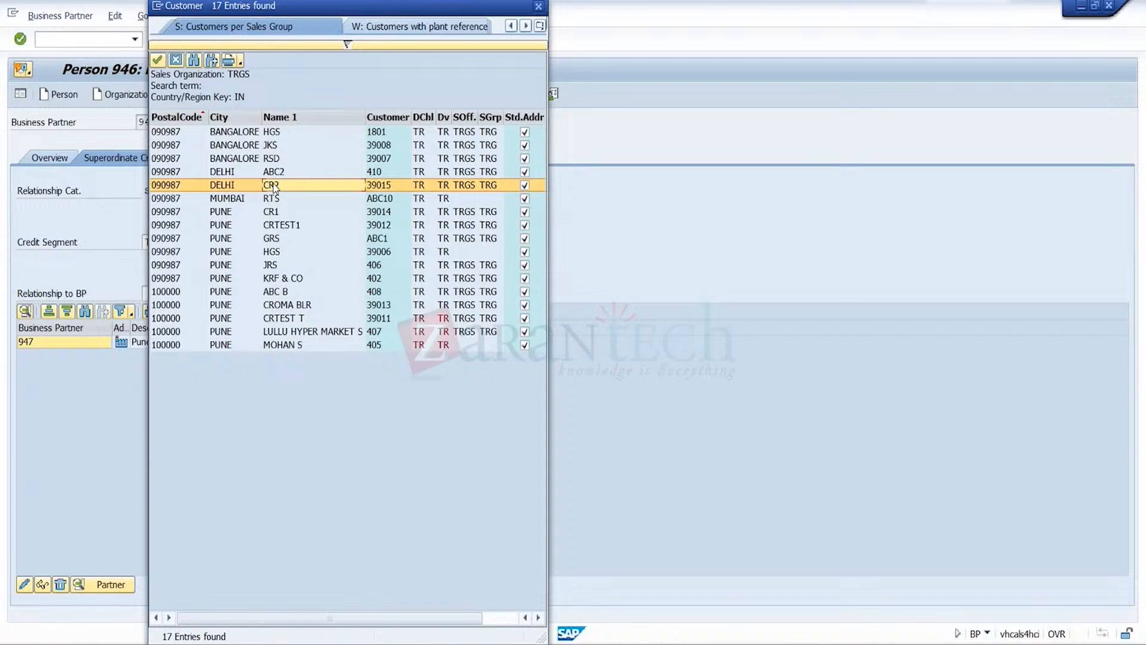
double_click(274, 187)
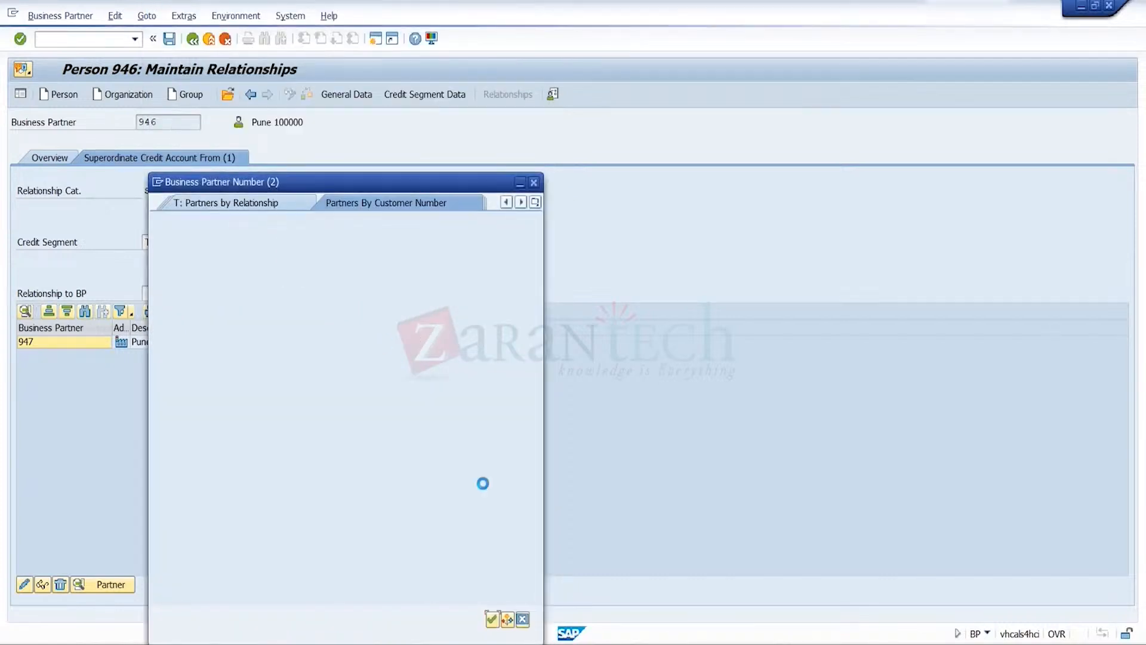
click(493, 621)
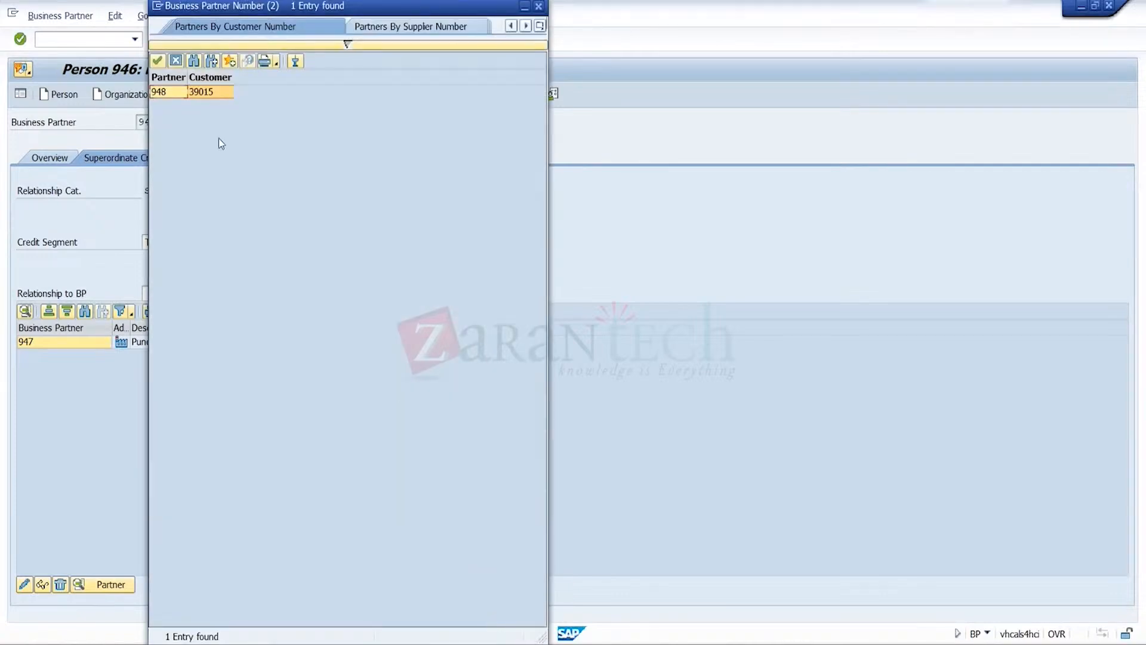
double_click(213, 90)
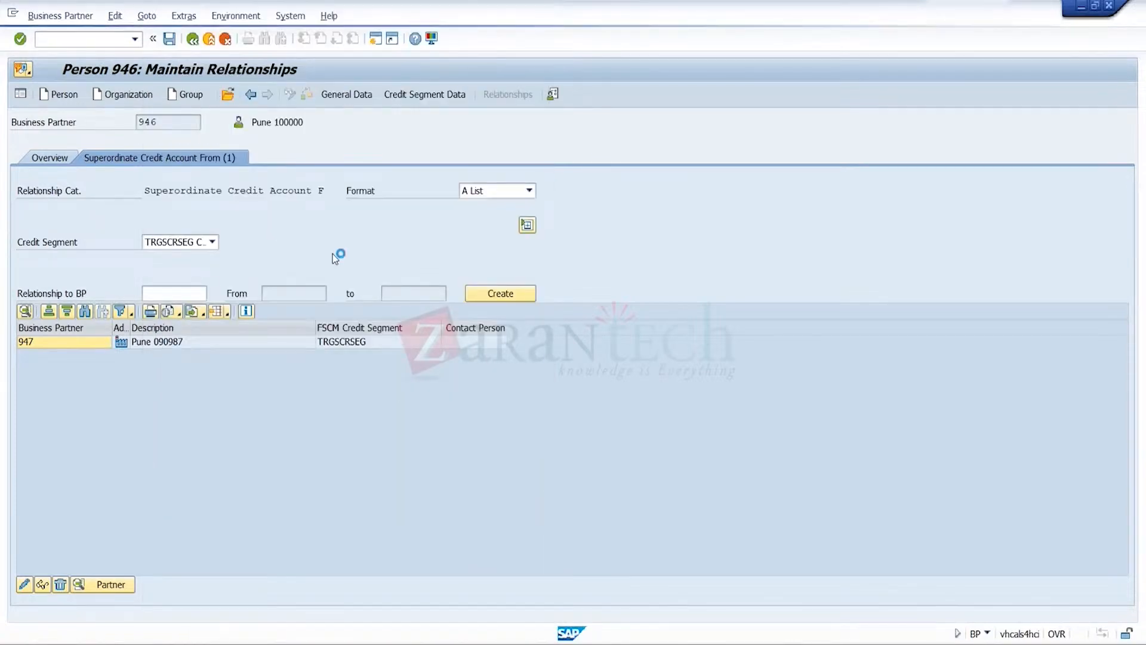
Try to create and save the superordinate credit account relationship to CR2 for credit segment TRGSCRSEG
click(519, 300)
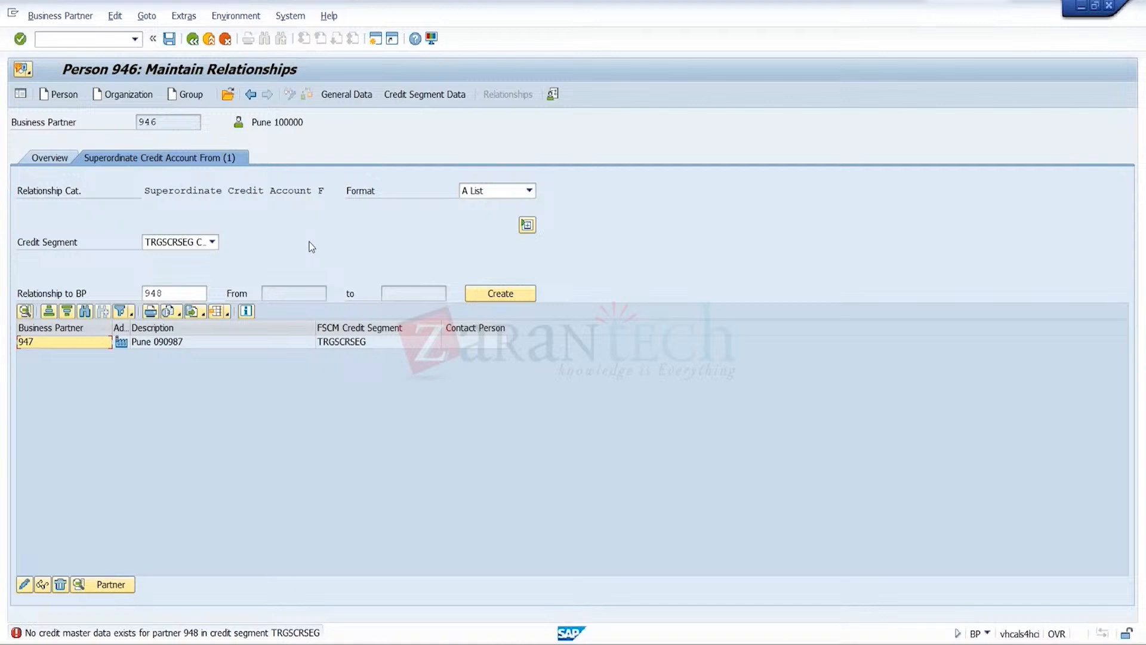
click(514, 299)
click(171, 45)
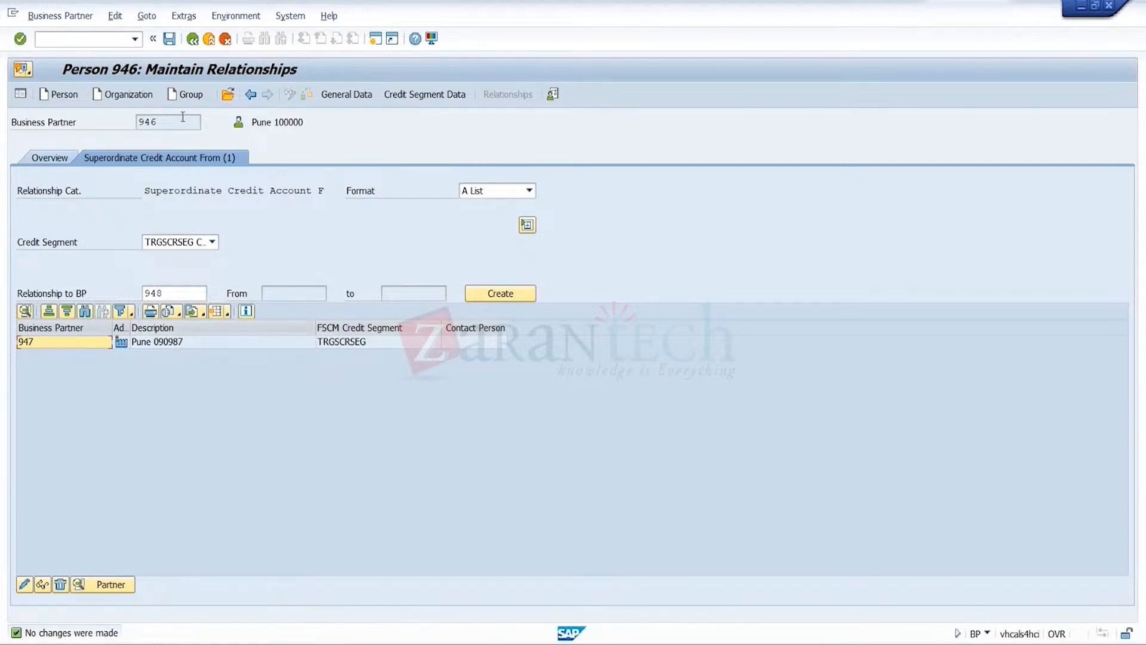
click(88, 345)
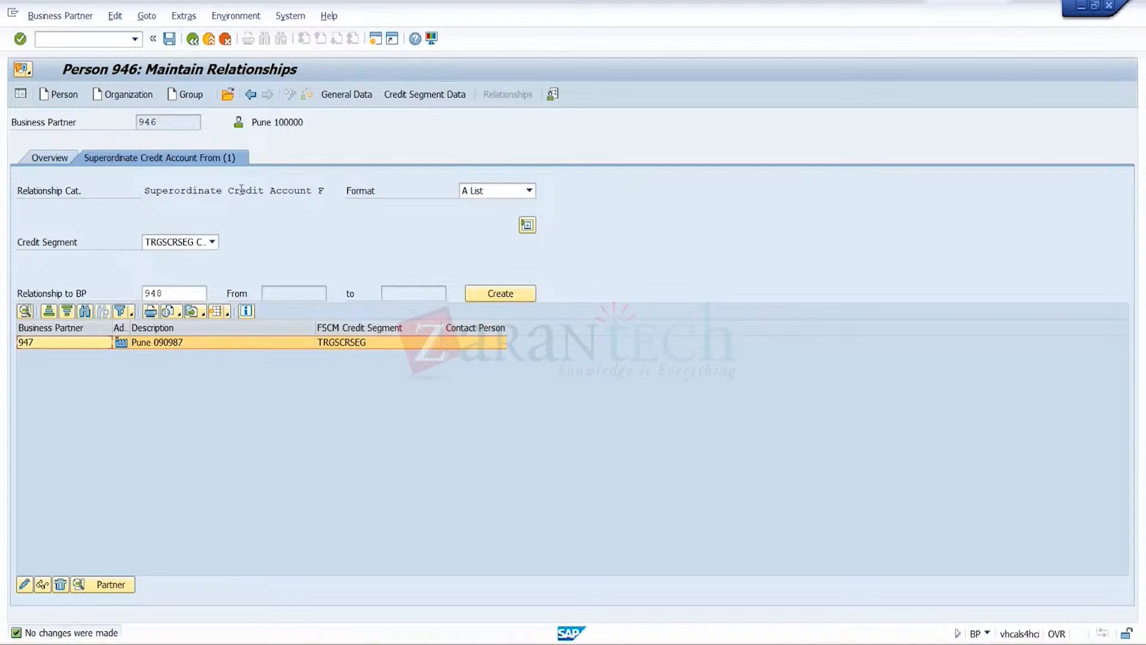
Open the business partner of customer CR2, check its relationships, and leave business partner maintenance
click(227, 94)
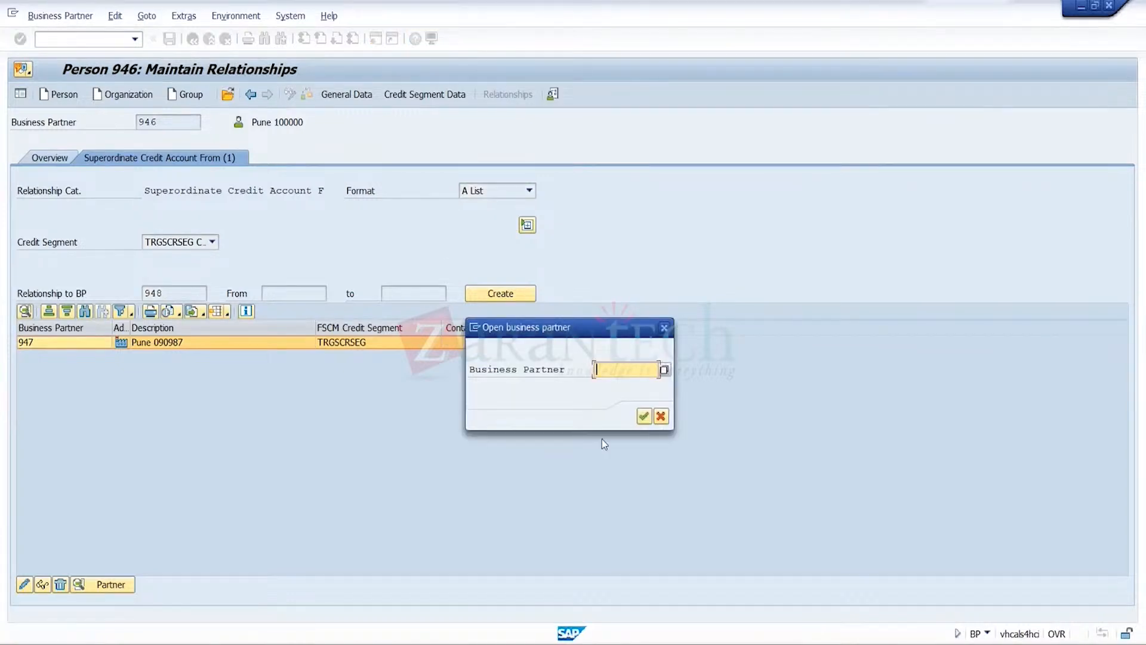
text(948)
click(643, 417)
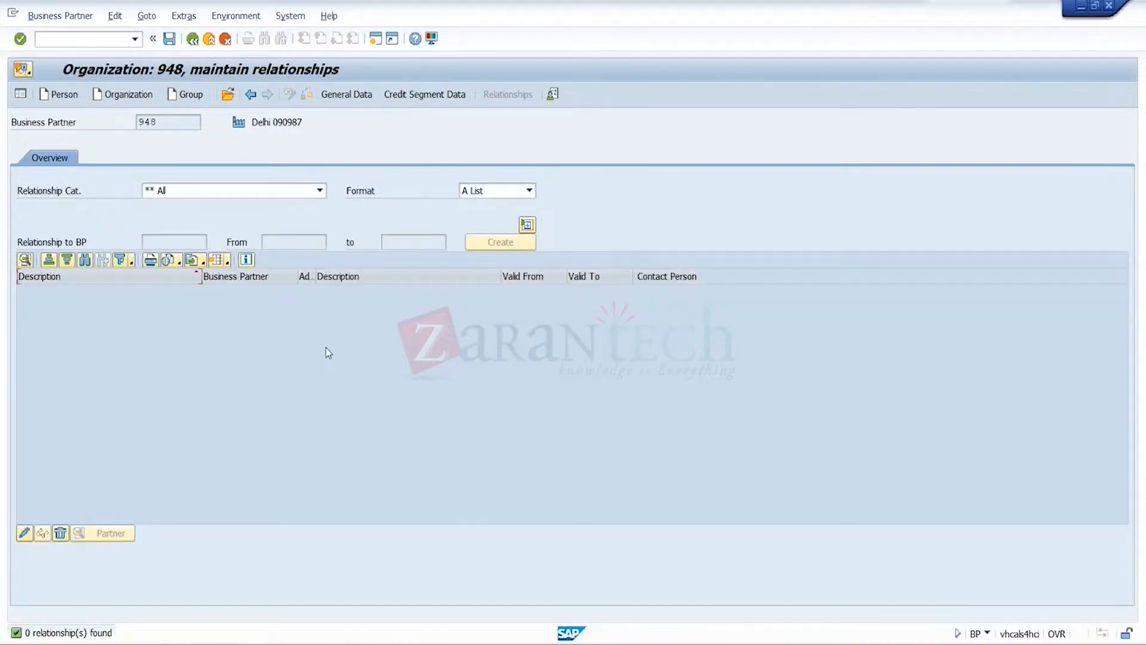
click(208, 39)
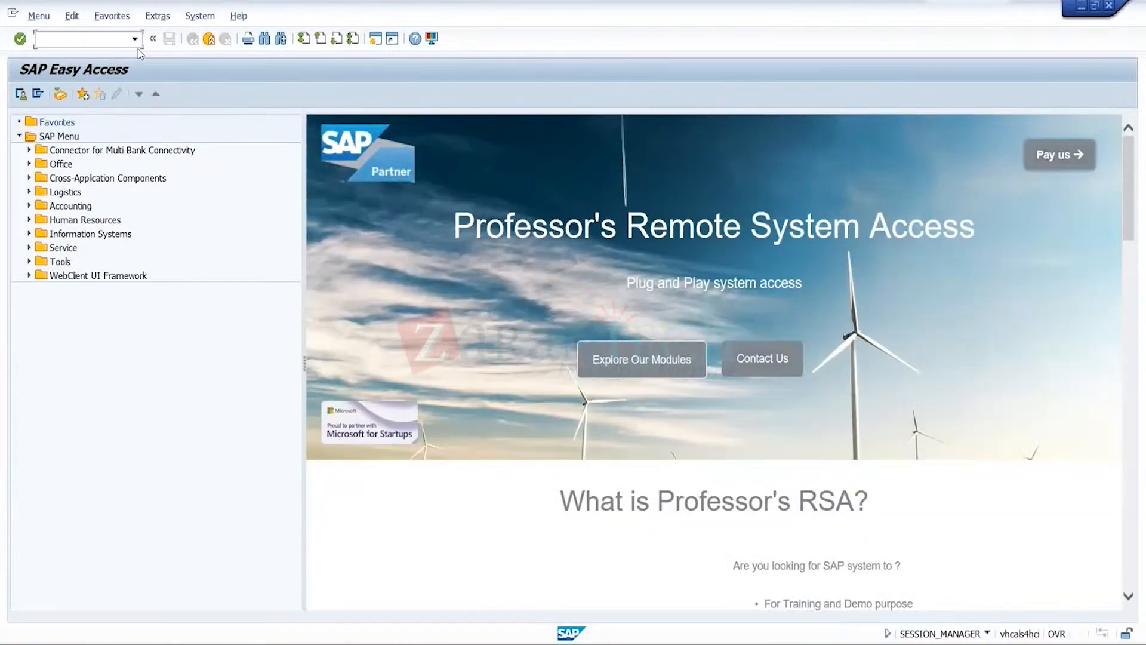
Restart transaction BP, find customer CR2 by customer number, and open its business partner
click(135, 39)
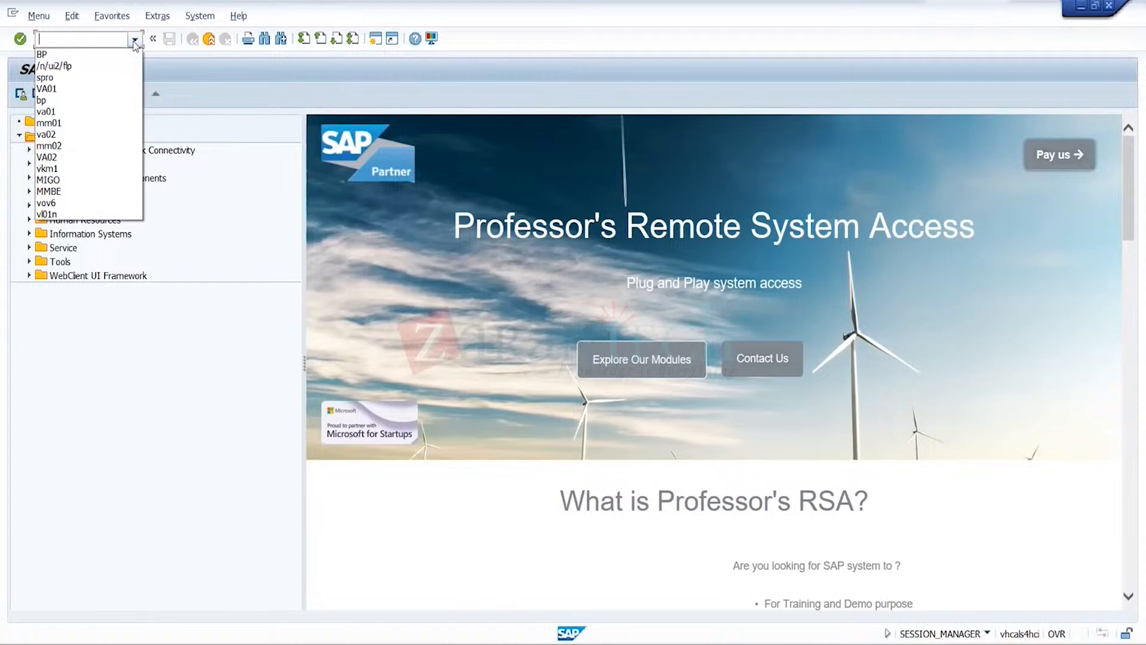
click(89, 50)
key(Return)
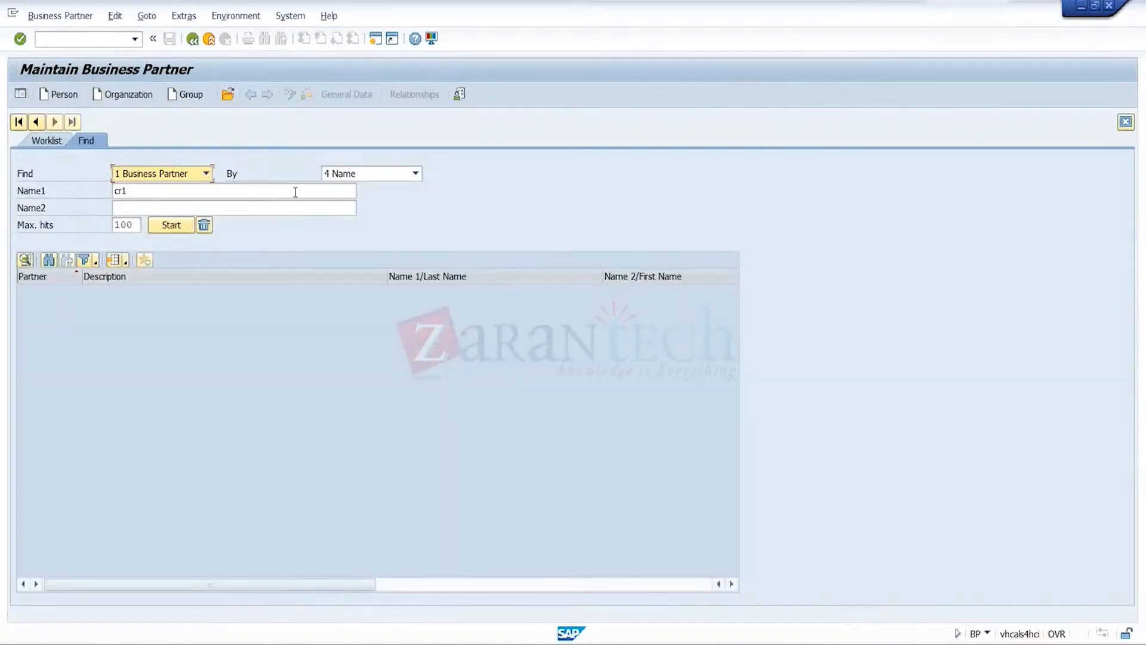
click(415, 173)
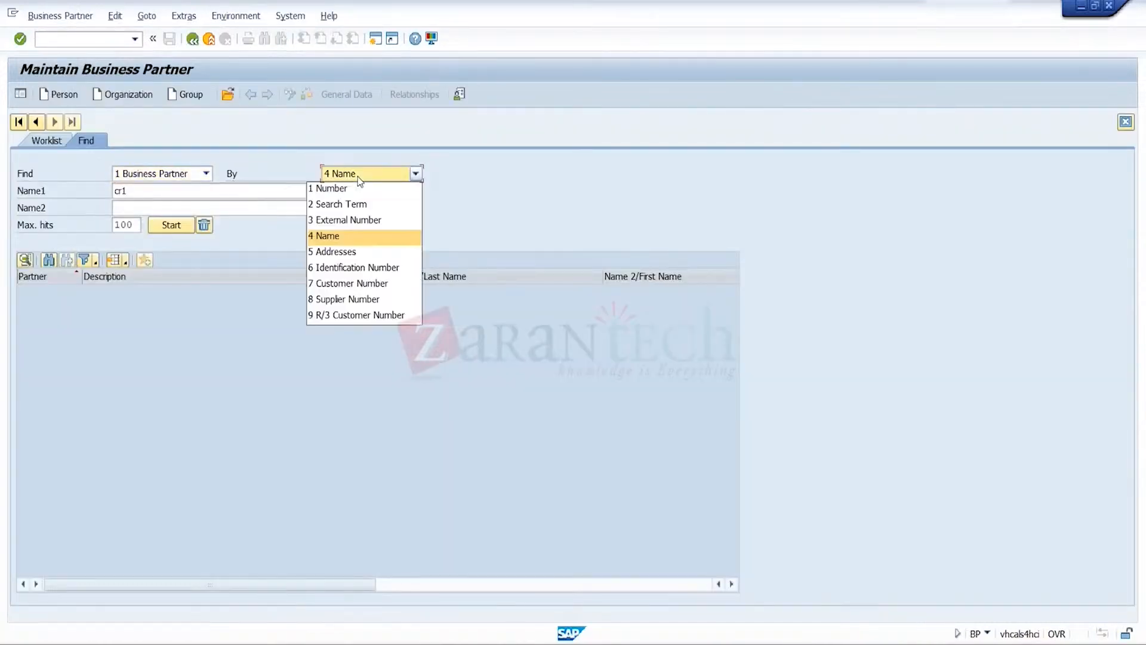
click(374, 287)
click(162, 190)
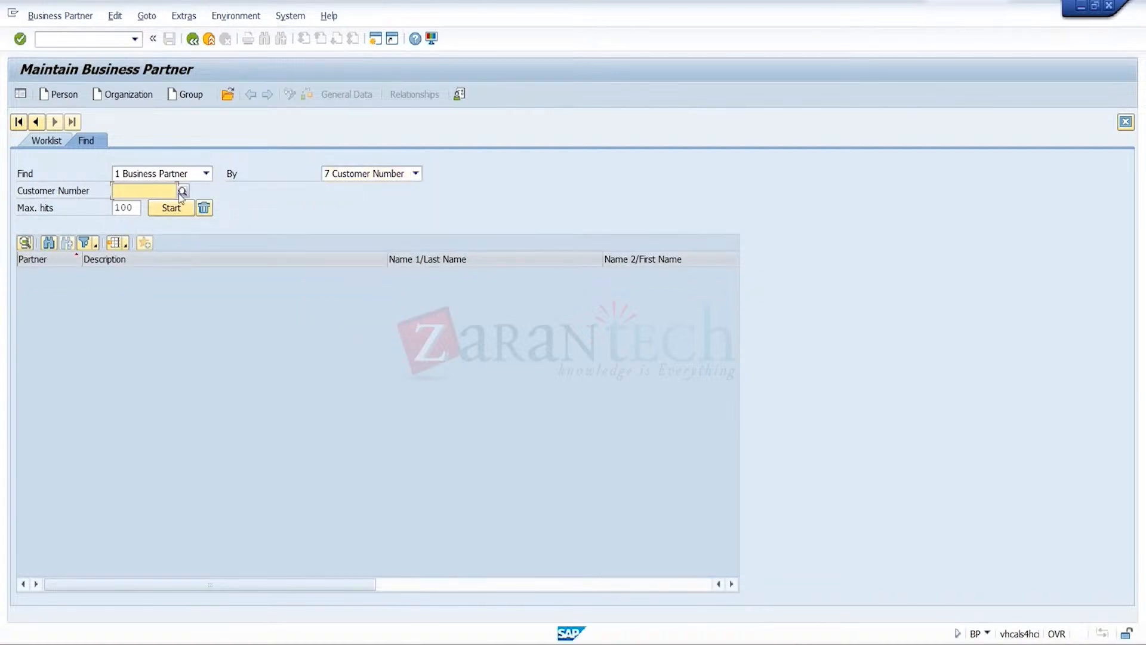
click(183, 191)
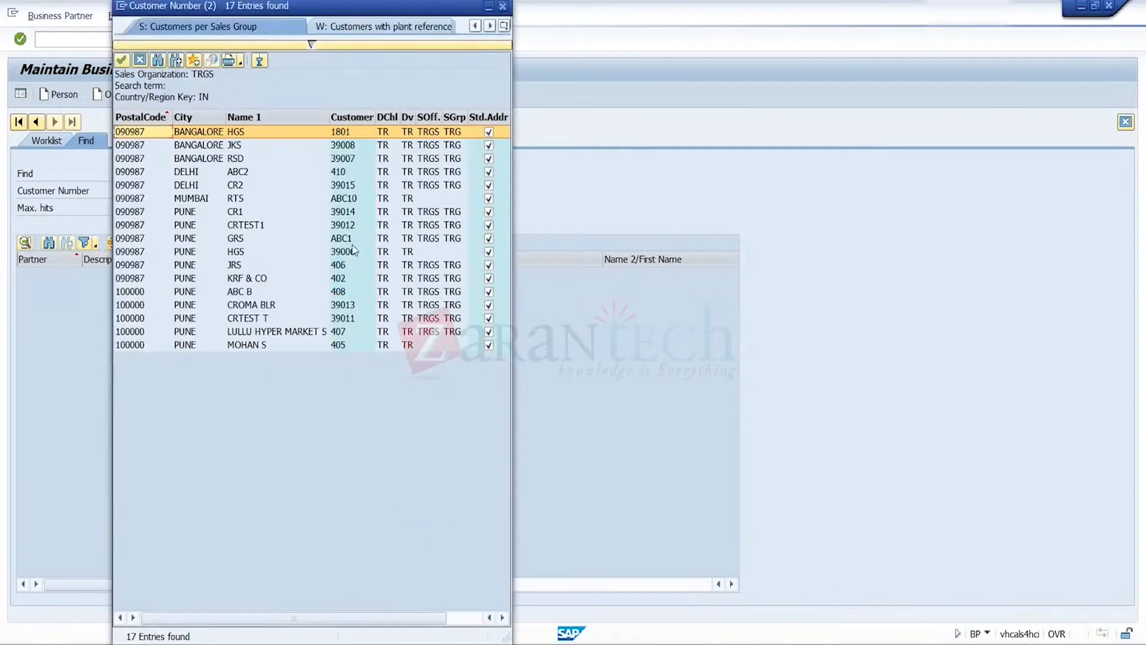
double_click(236, 186)
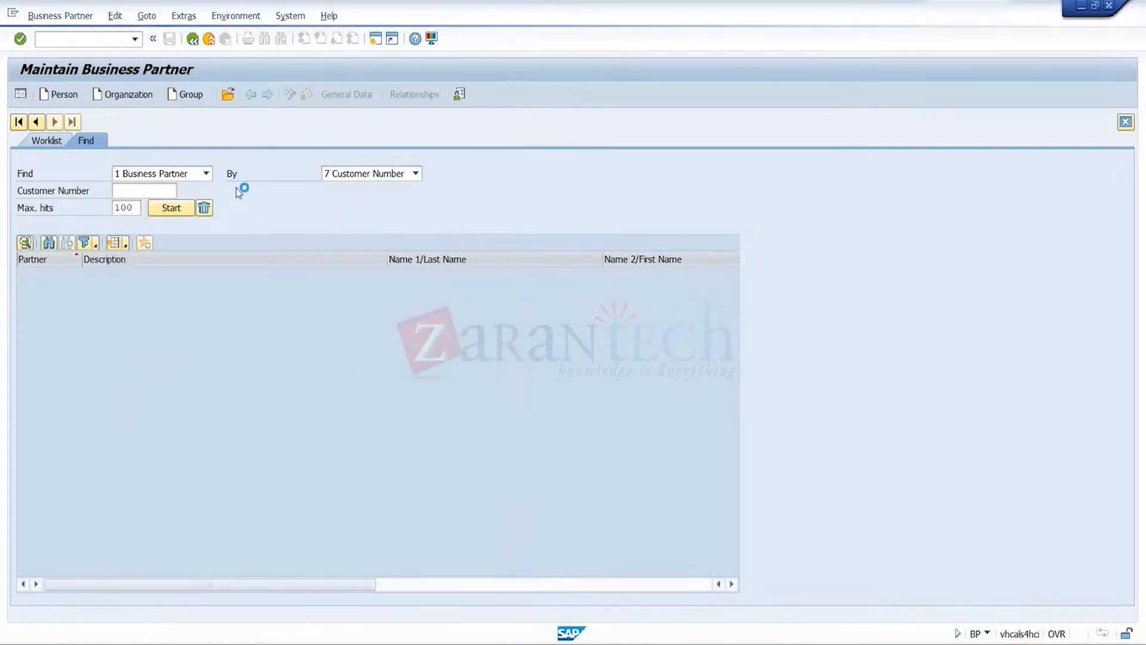
click(173, 210)
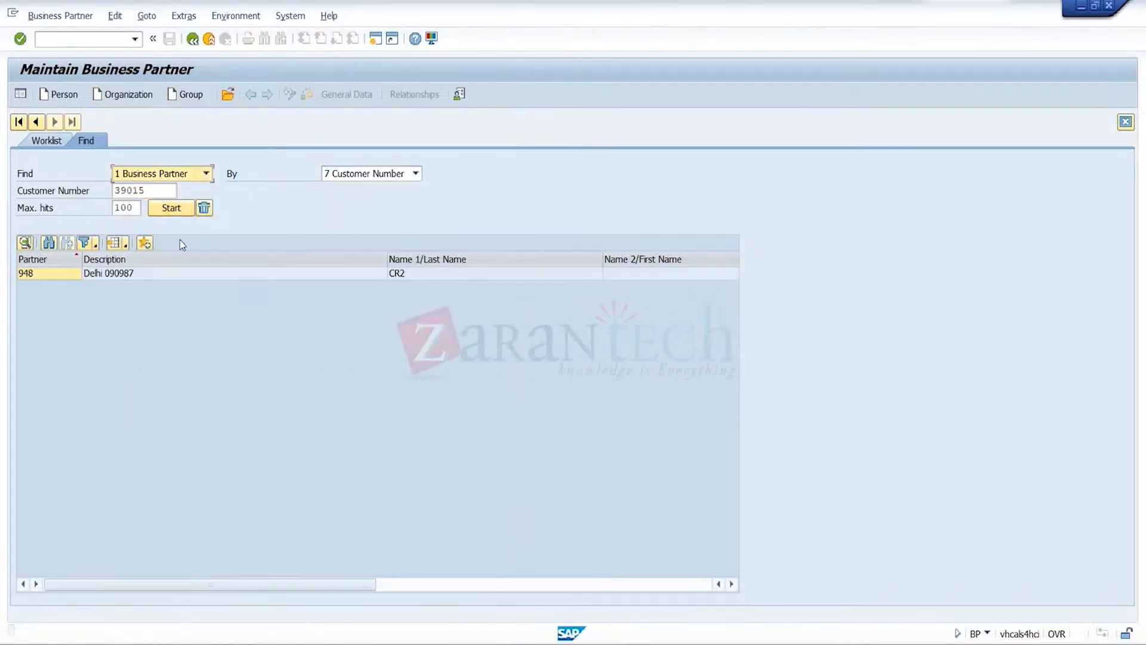
double_click(120, 273)
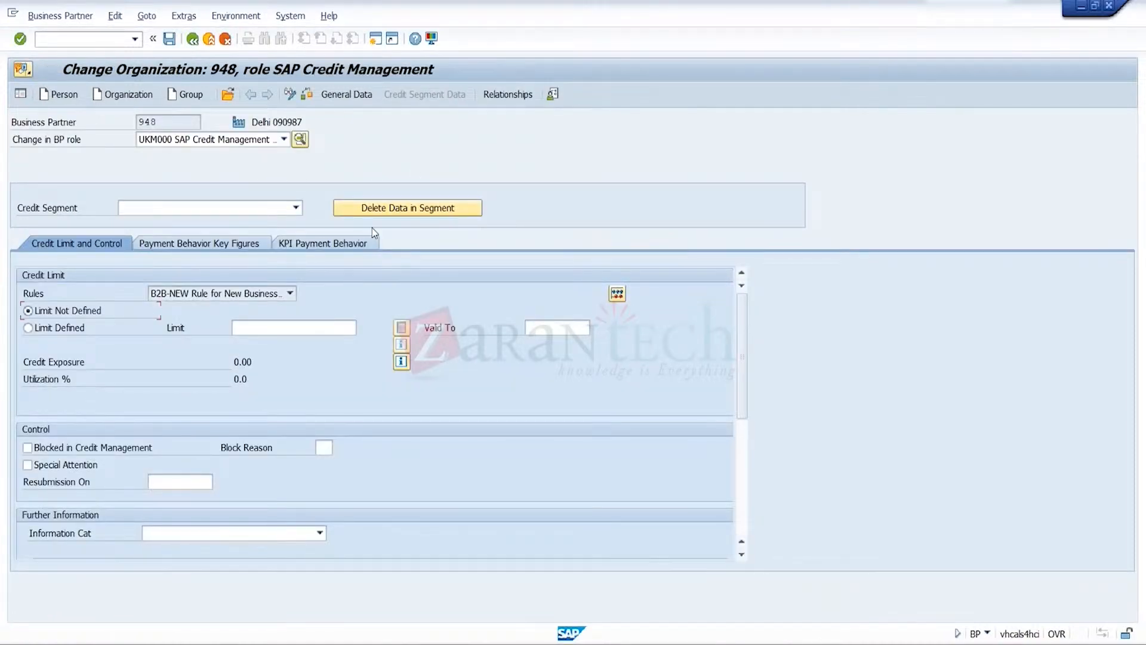
Examine the credit profile in the general data of CR2's business partner
click(363, 99)
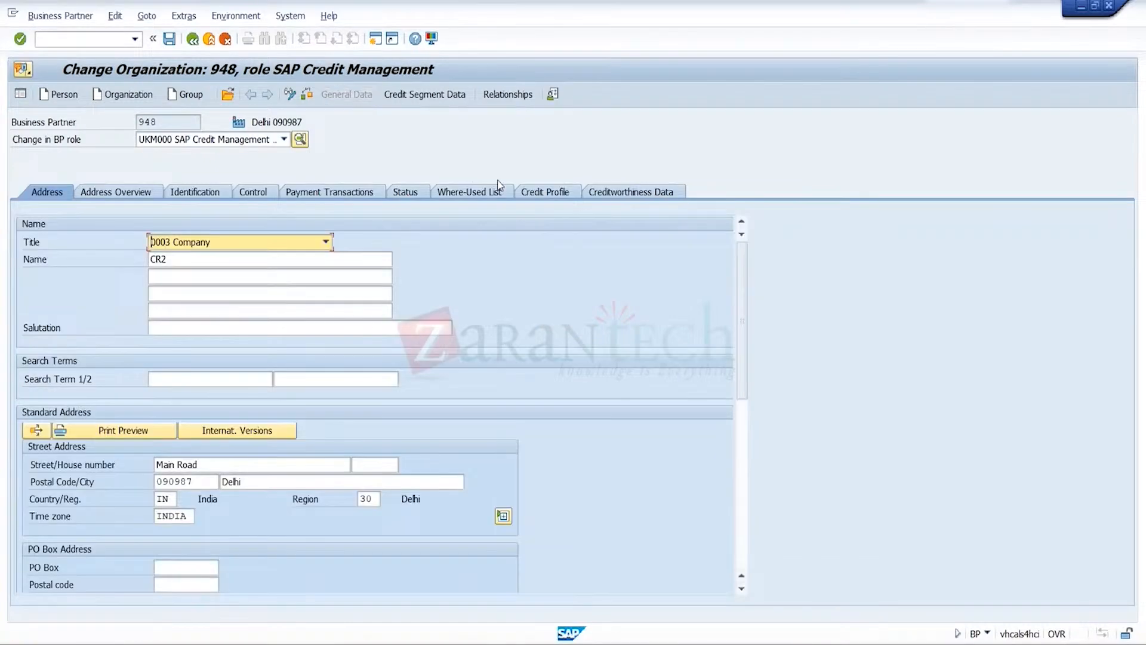
click(542, 192)
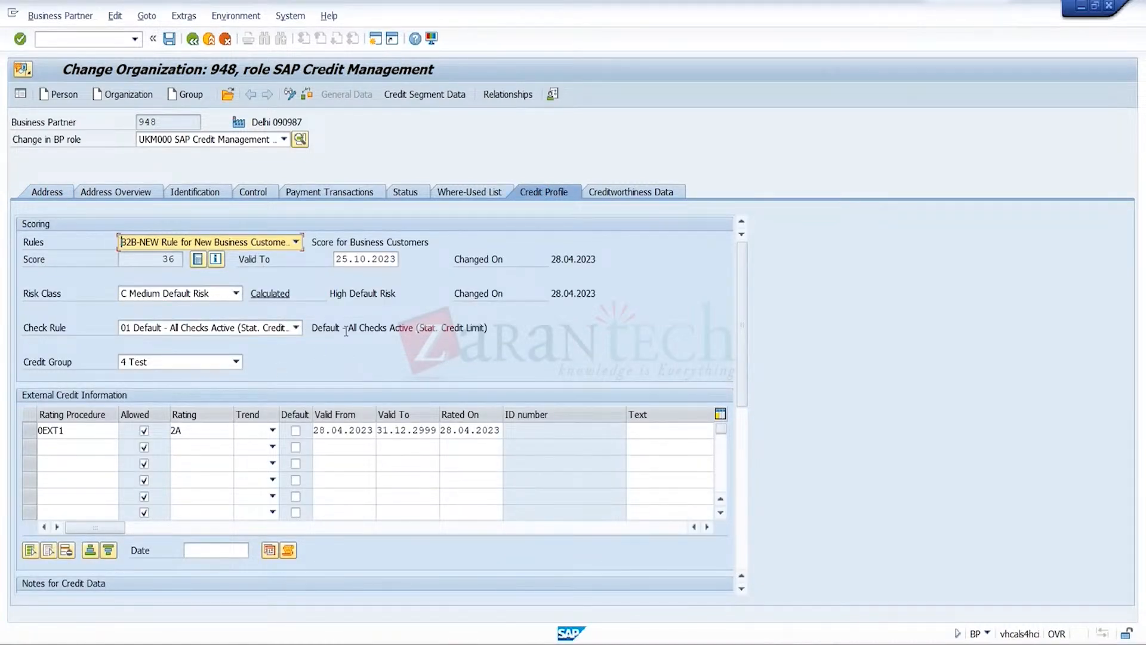
Set CR2's credit limit to 20000 INR in credit segment TRGSCRSEG, approve the requested limit, and save
click(435, 99)
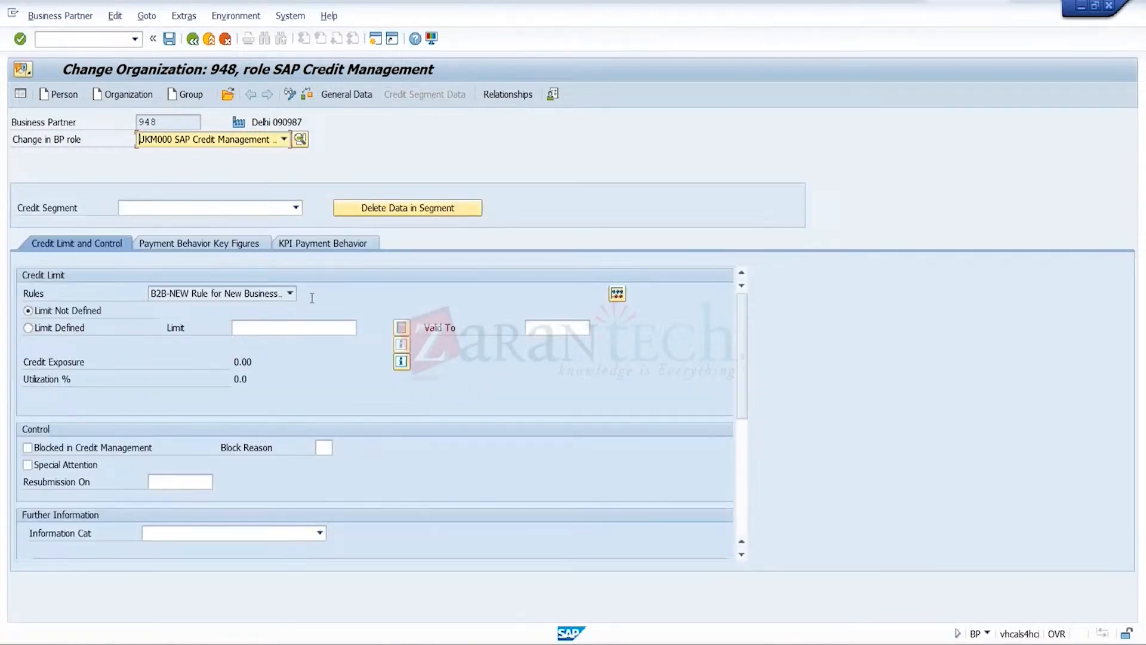
click(287, 211)
click(273, 352)
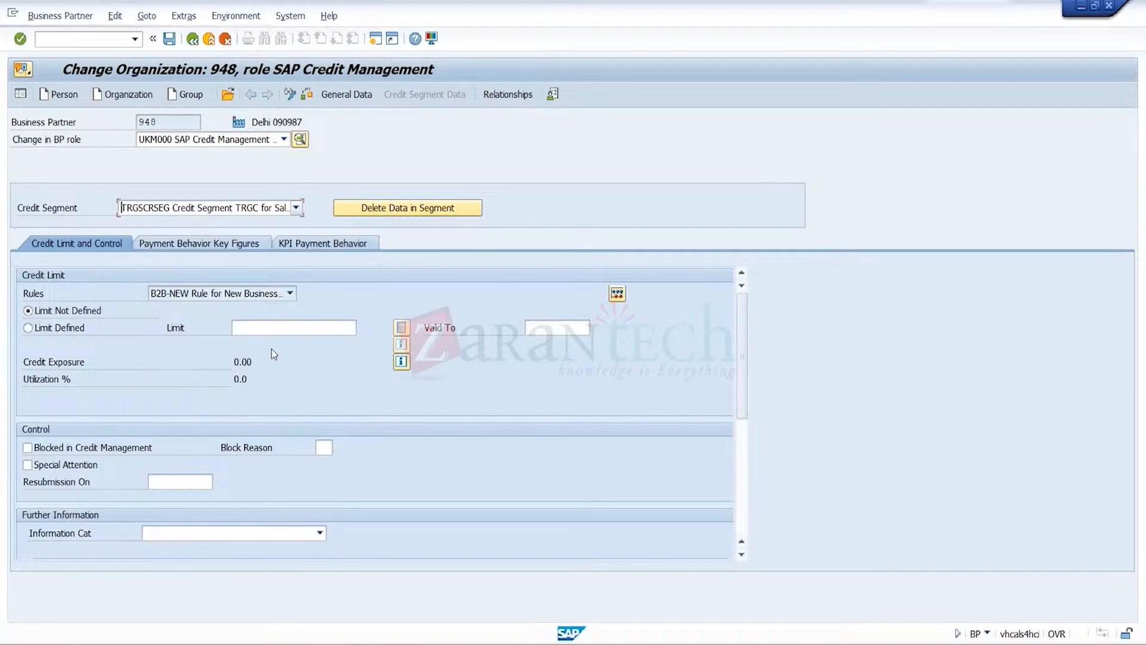
click(315, 326)
text(2)
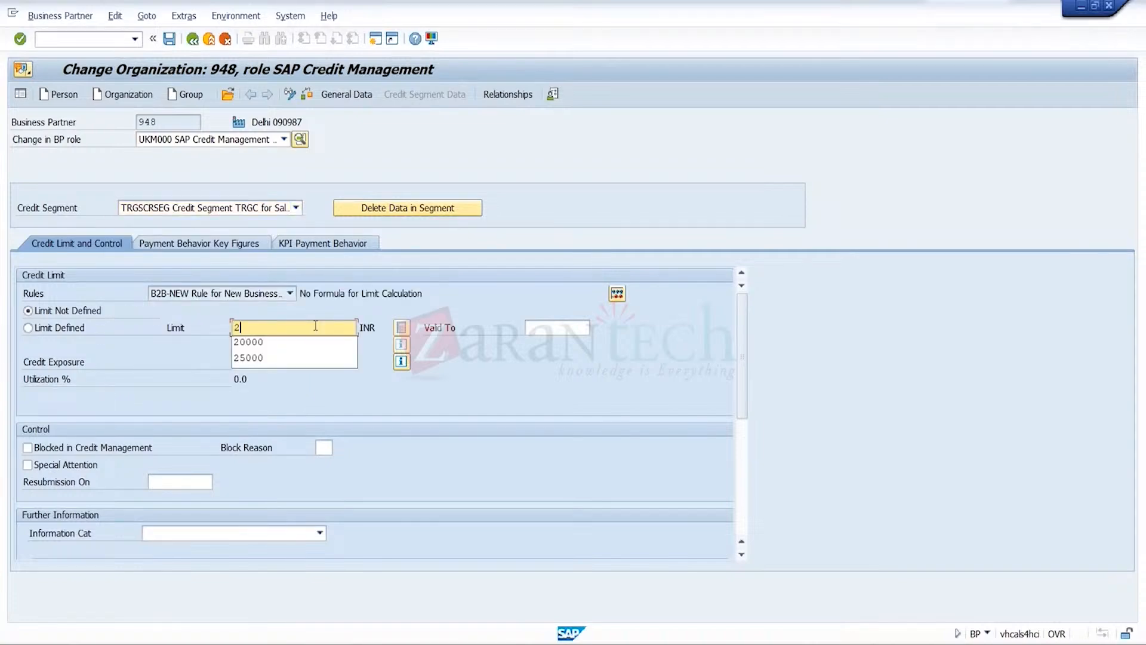
text(0000)
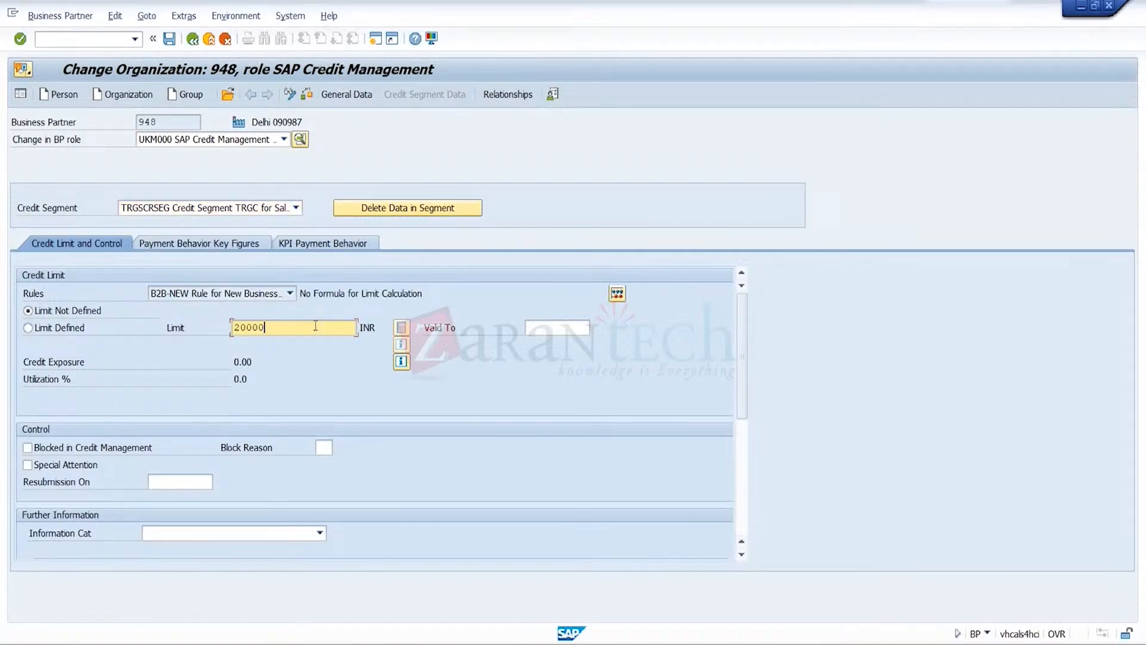
key(Return)
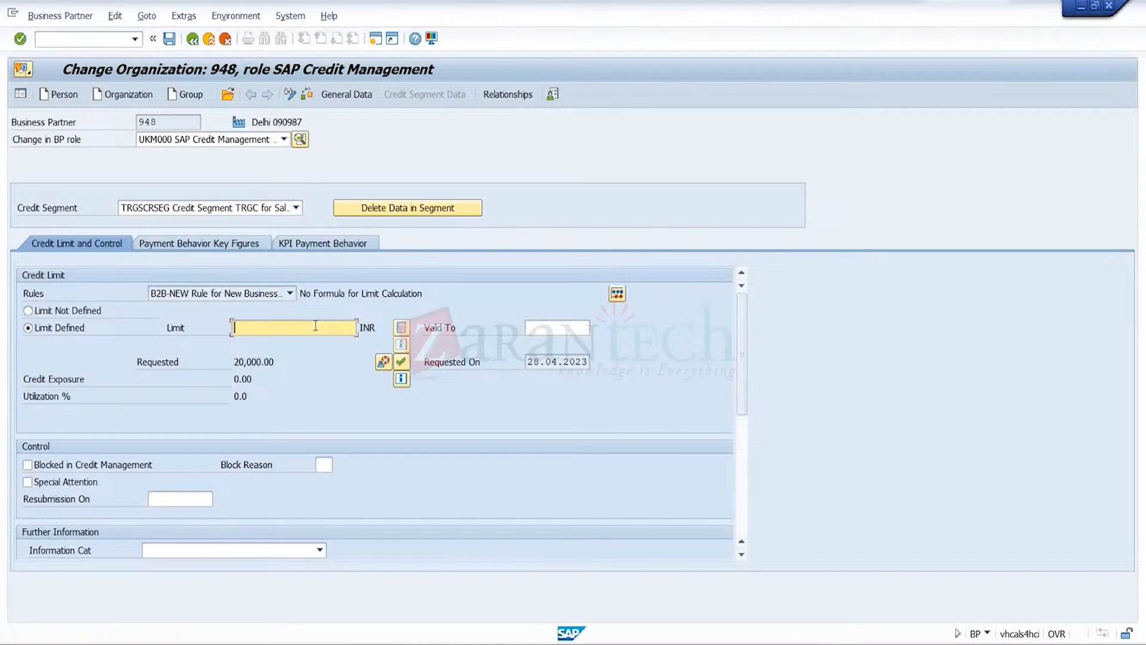
click(404, 362)
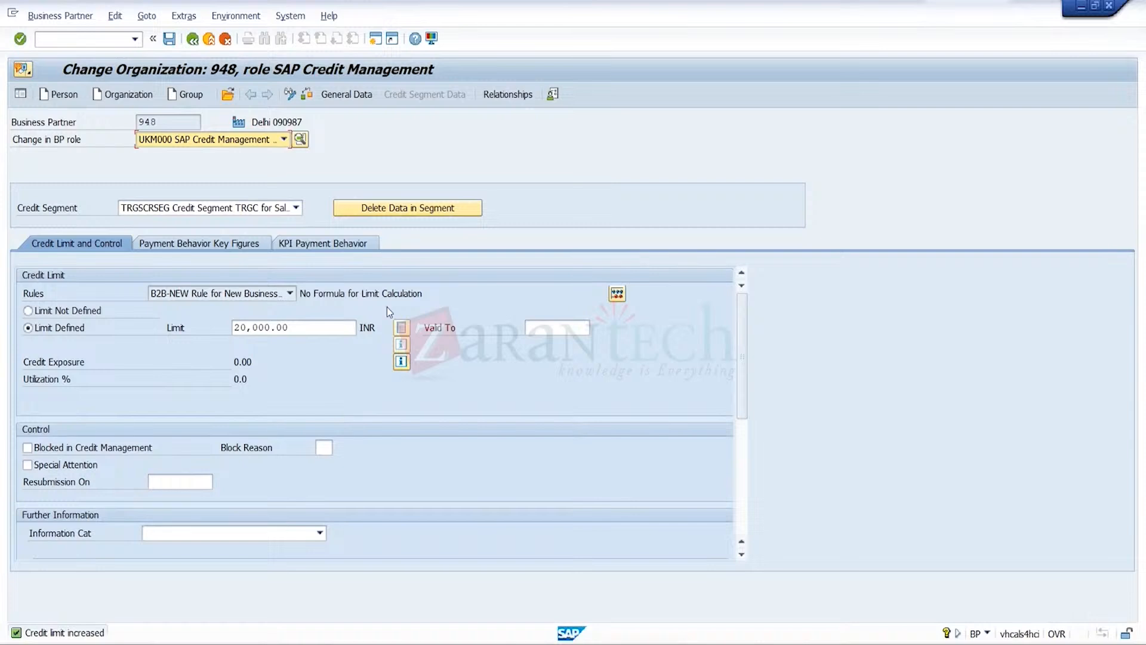
click(171, 46)
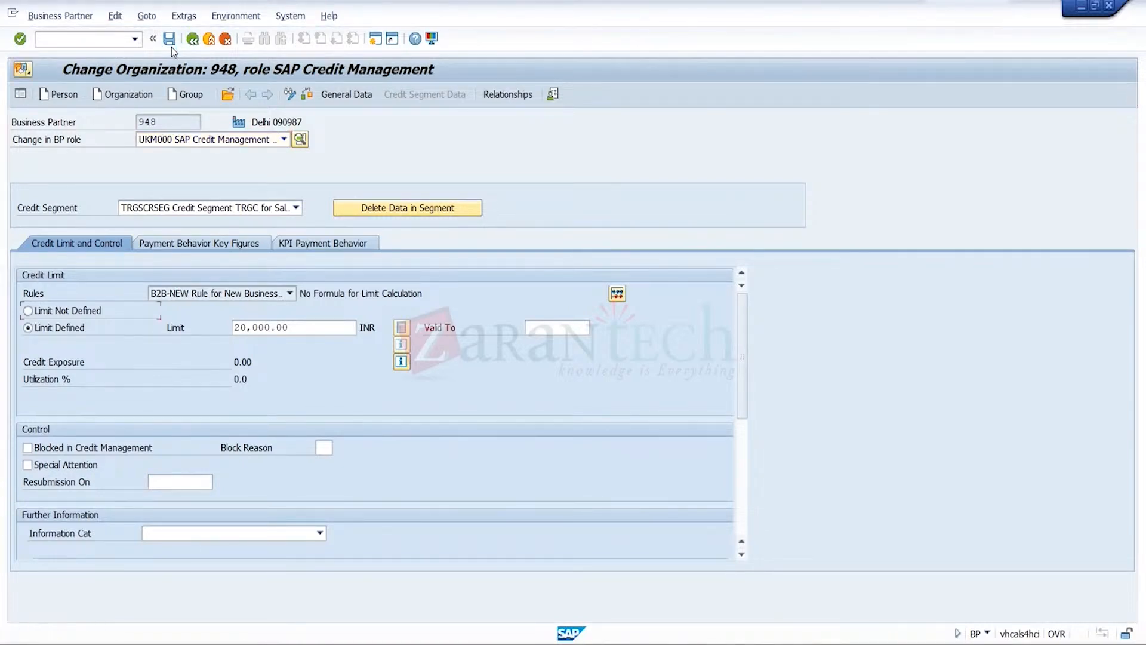
Open the Pune 090987 organization by its business partner number and save its credit segment data
click(227, 94)
text(947)
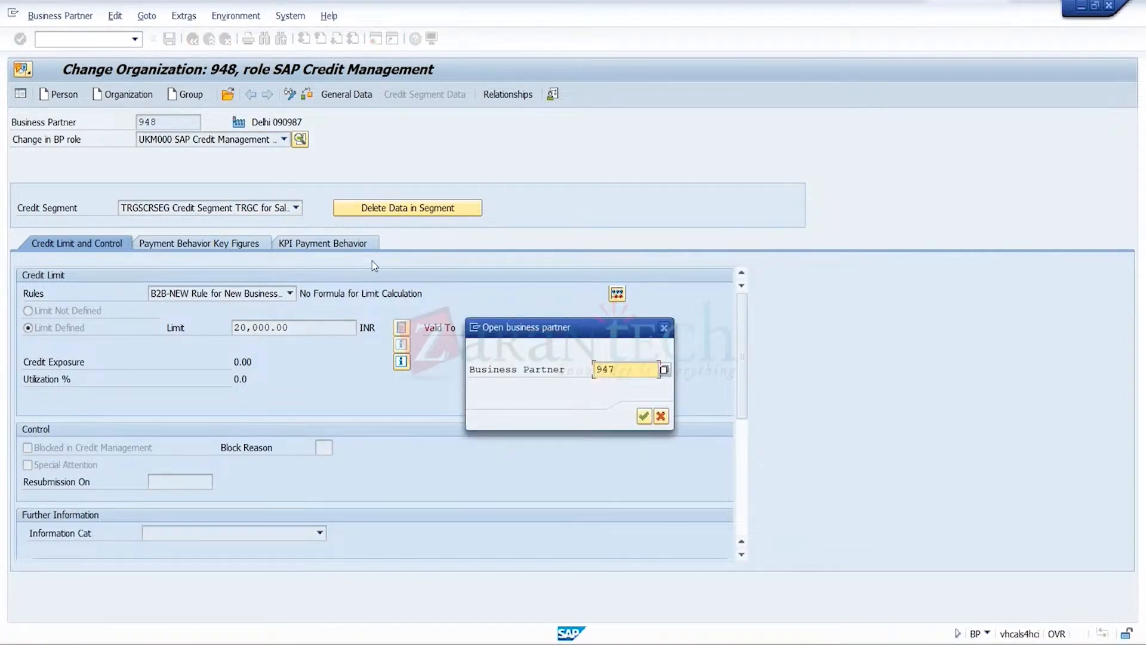
click(645, 416)
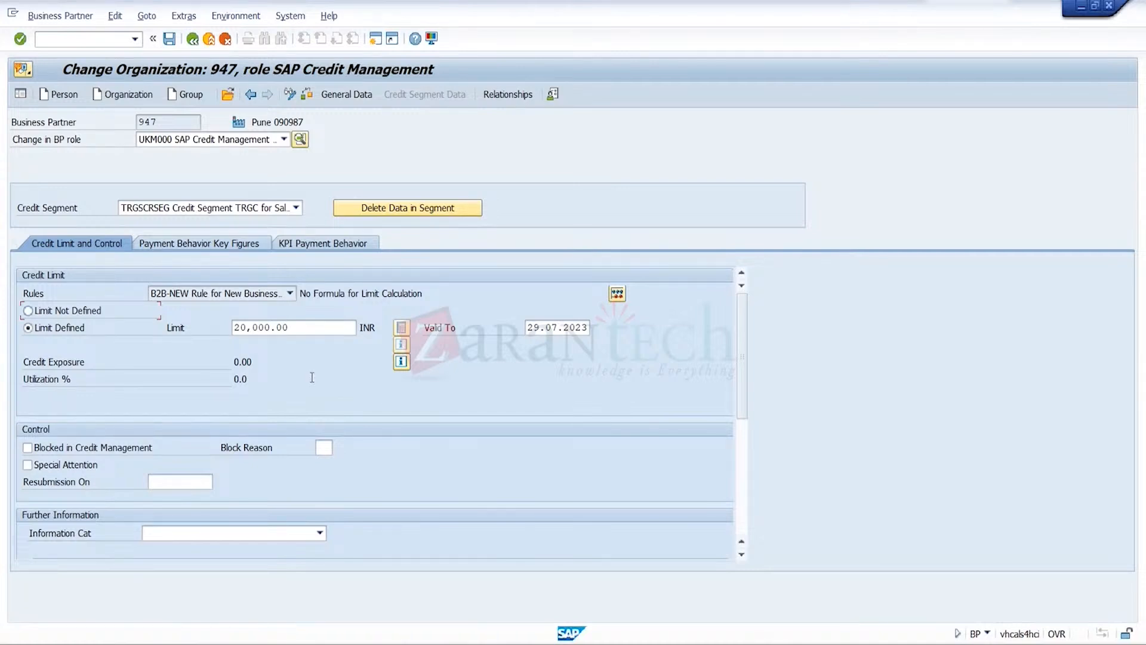
click(170, 39)
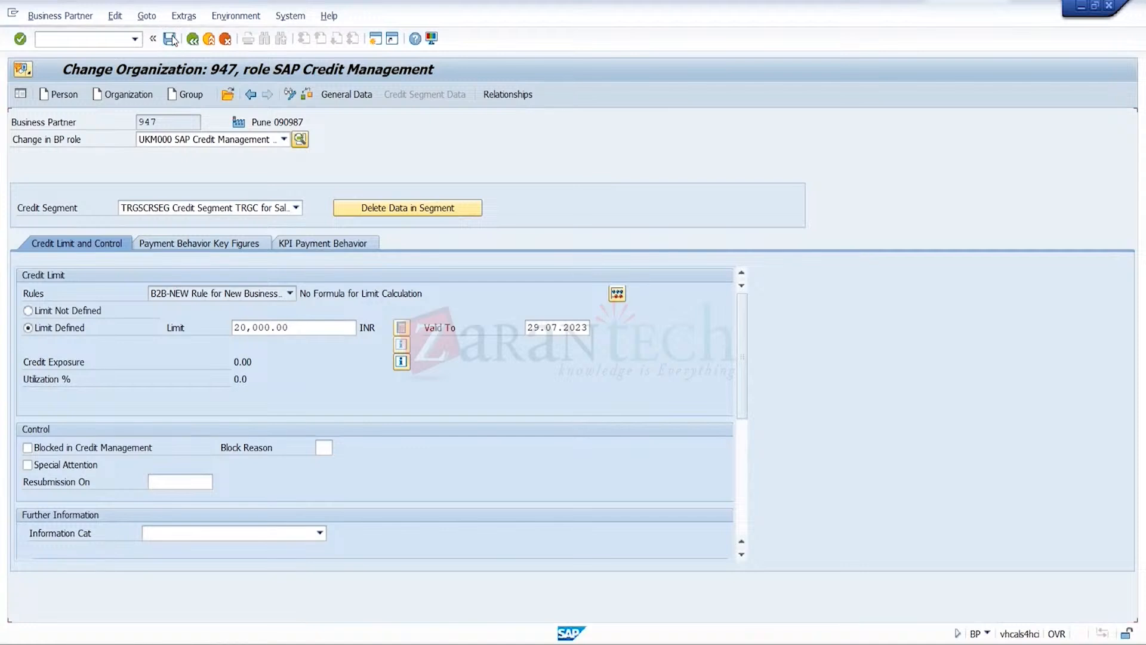
Open the Pune 100000 person's business partner by its number and display its Superordinate Credit Account From relationships
click(228, 95)
text(9)
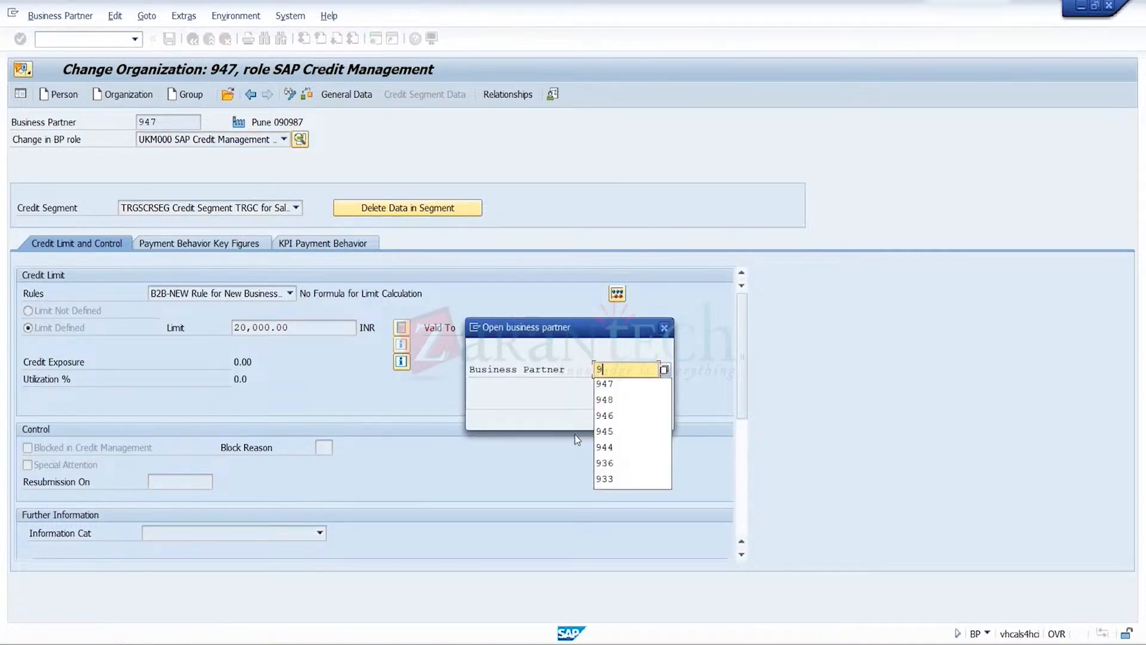
text(46)
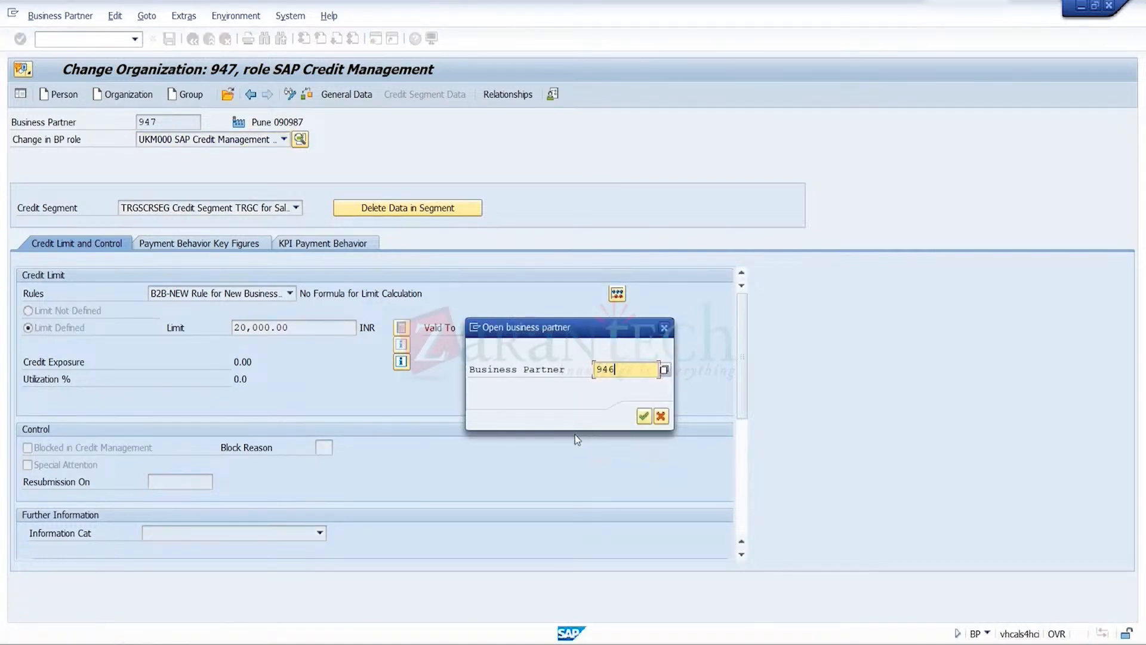
click(643, 417)
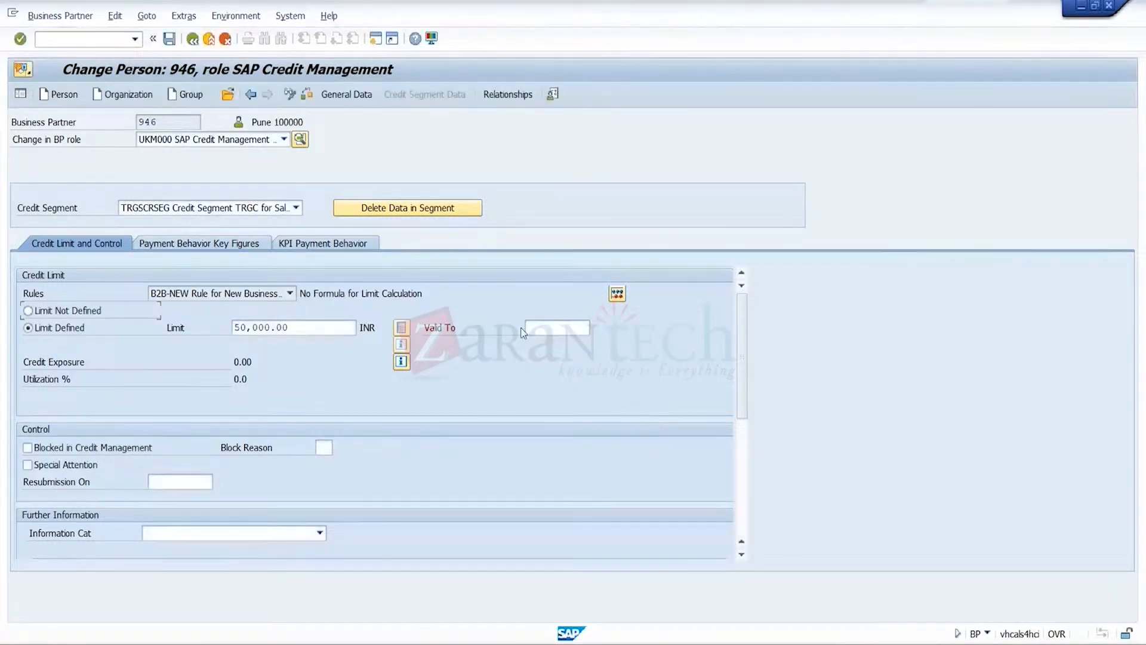
click(521, 95)
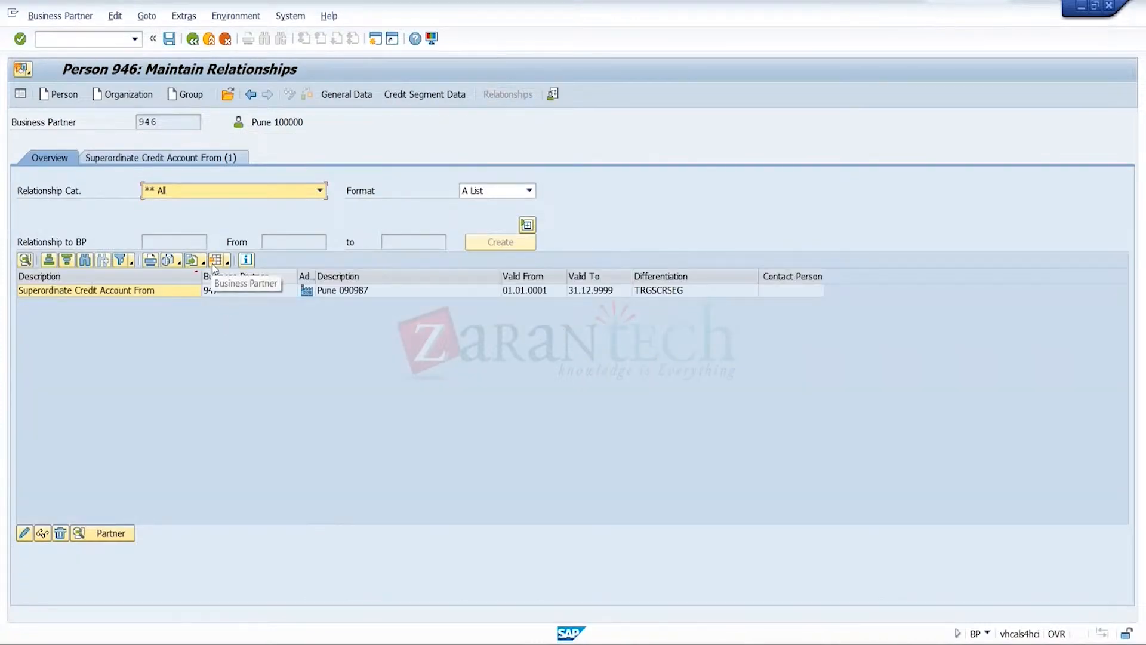
click(199, 162)
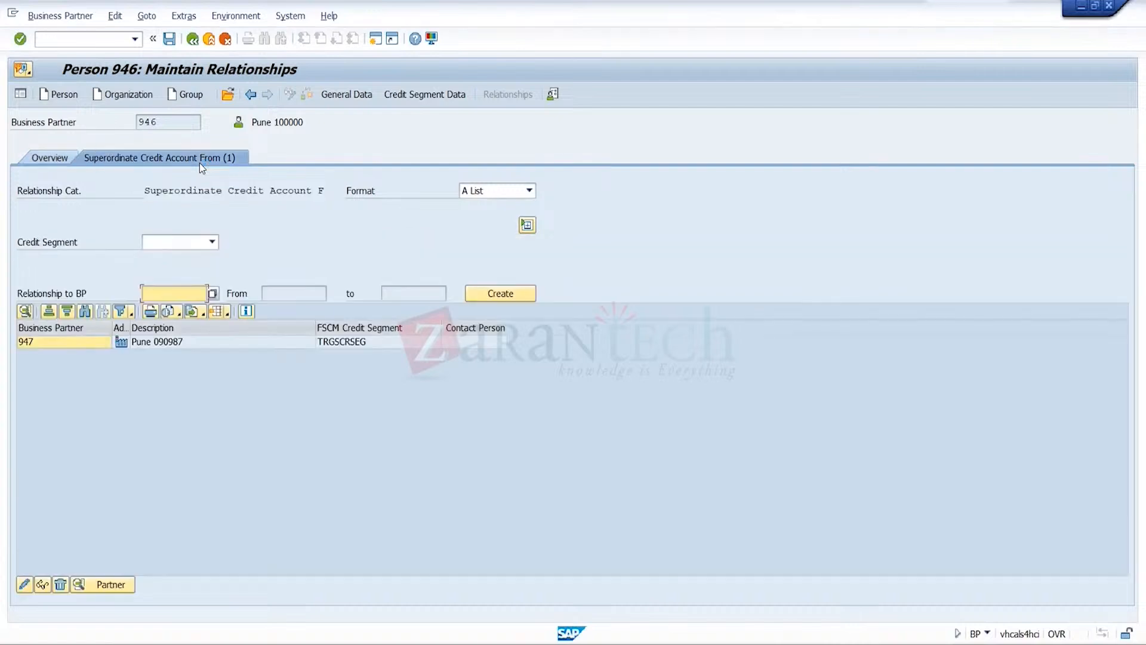
Create a Superordinate Credit Account From relationship to CR2's business partner for credit segment TRGSCRSEG and save it
click(210, 243)
click(185, 382)
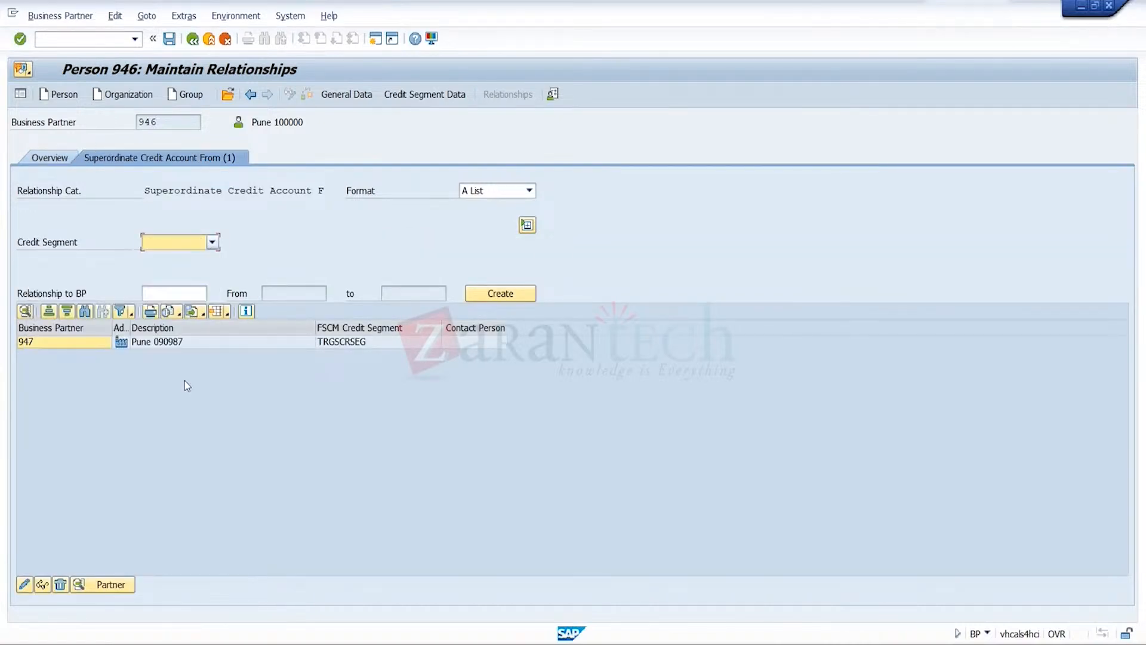
click(193, 294)
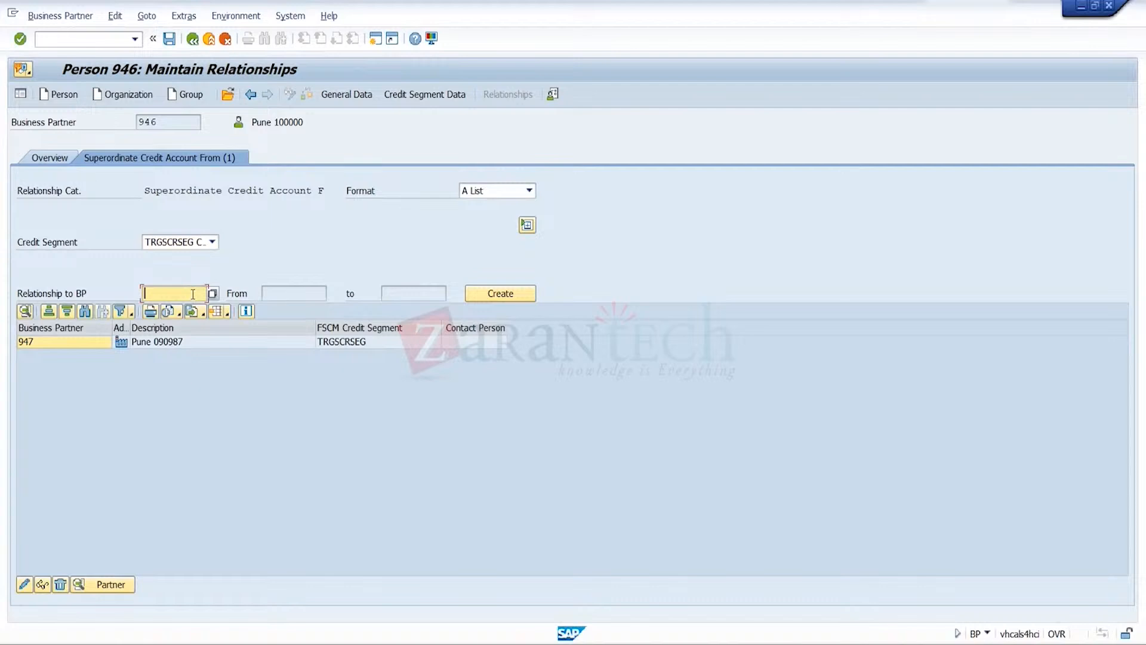
text(948)
click(500, 294)
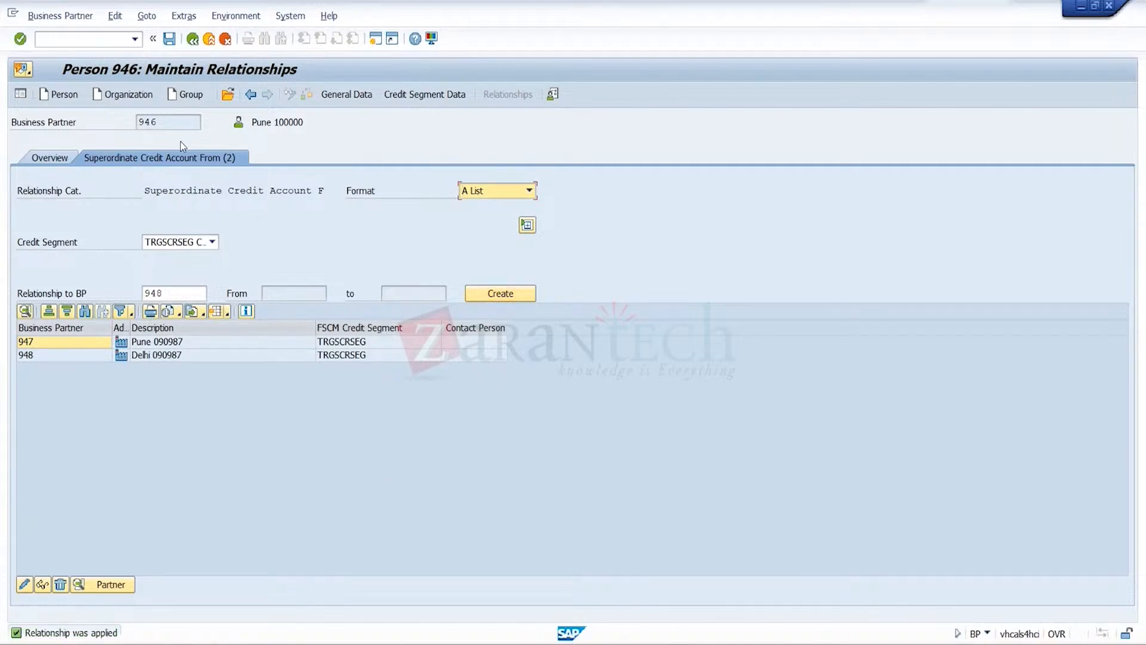
click(163, 42)
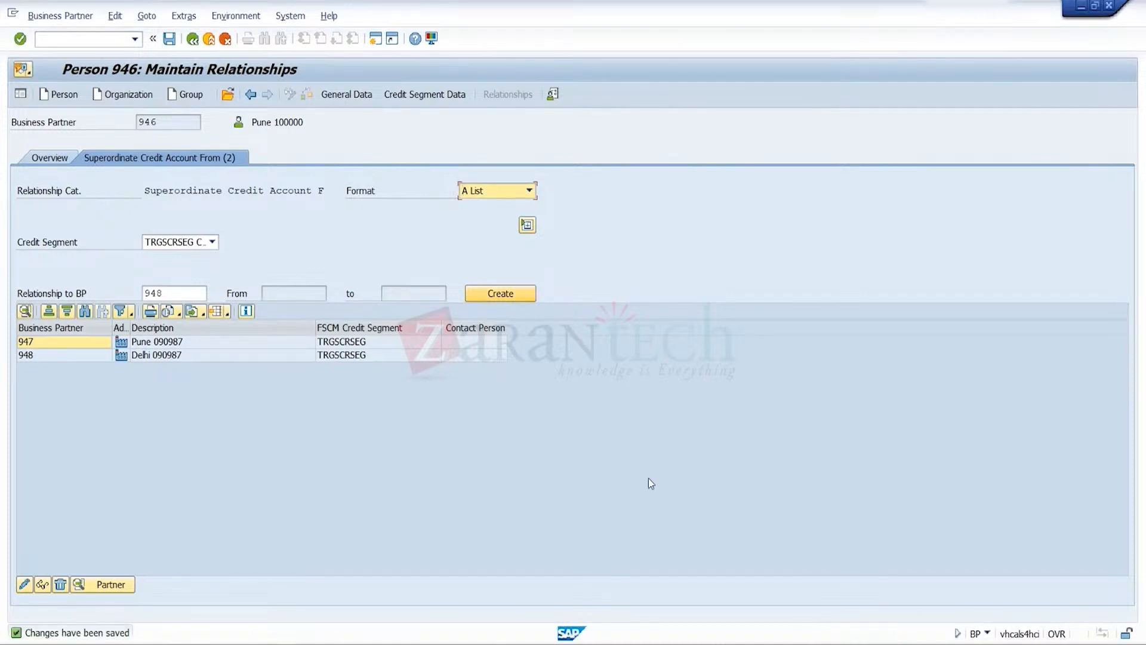
Open a new SAP session and start transaction VA01 to create a sales document
click(374, 45)
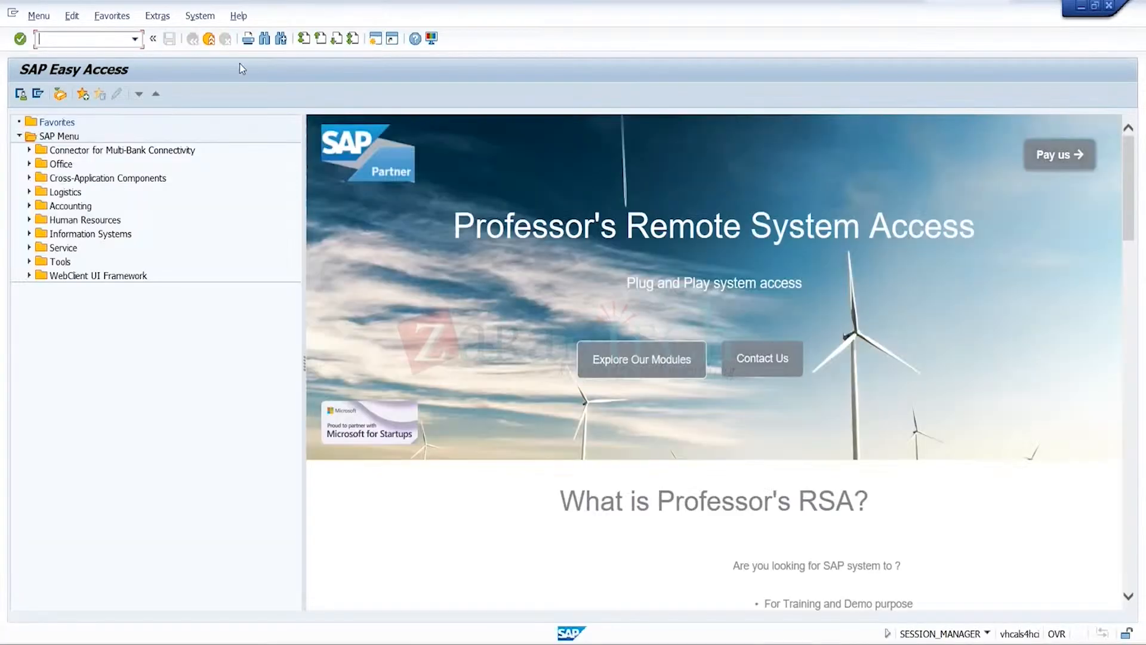
click(136, 40)
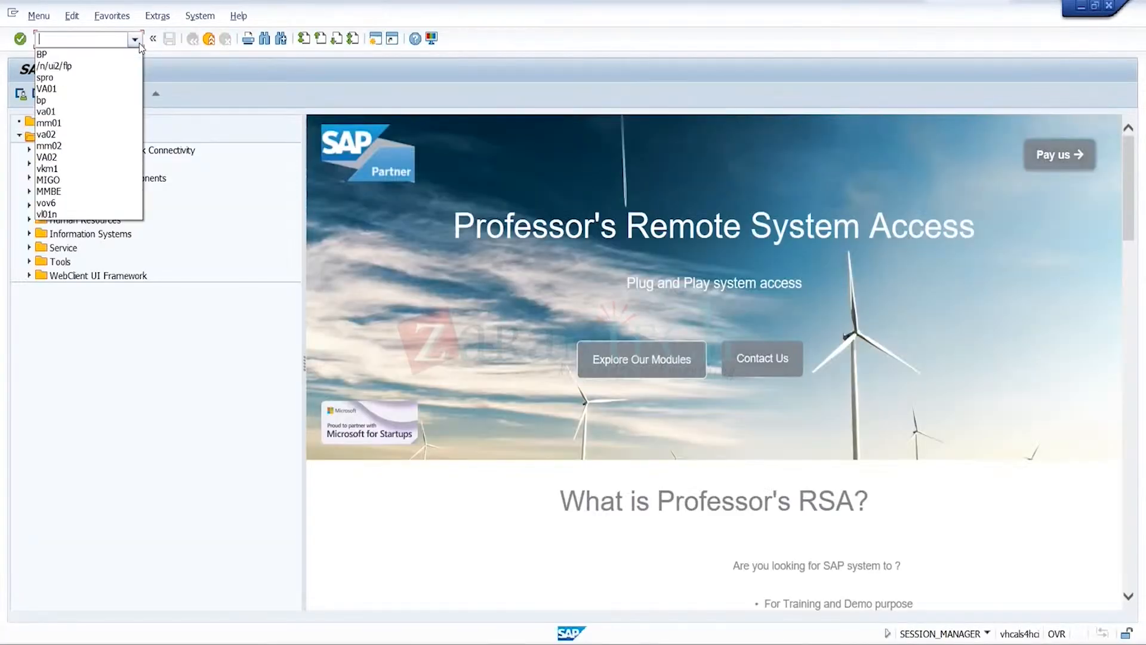
click(89, 116)
key(Return)
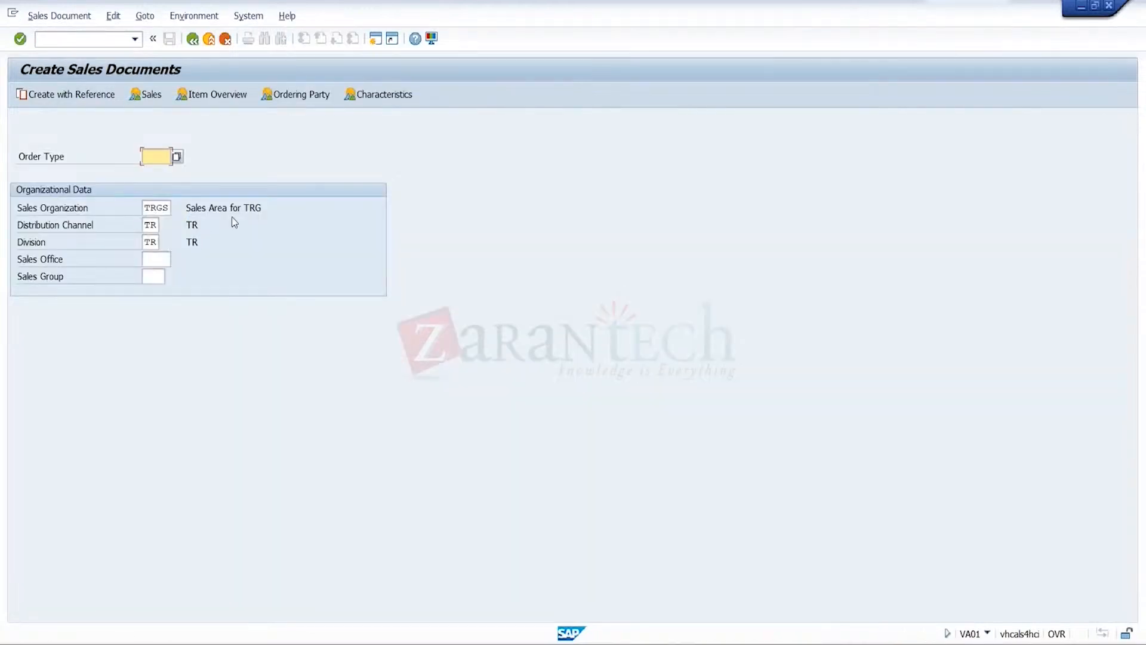
Start a sales document of order type or1 with sales office trgs and sales group trg
key(BackSpace)
click(163, 172)
click(167, 261)
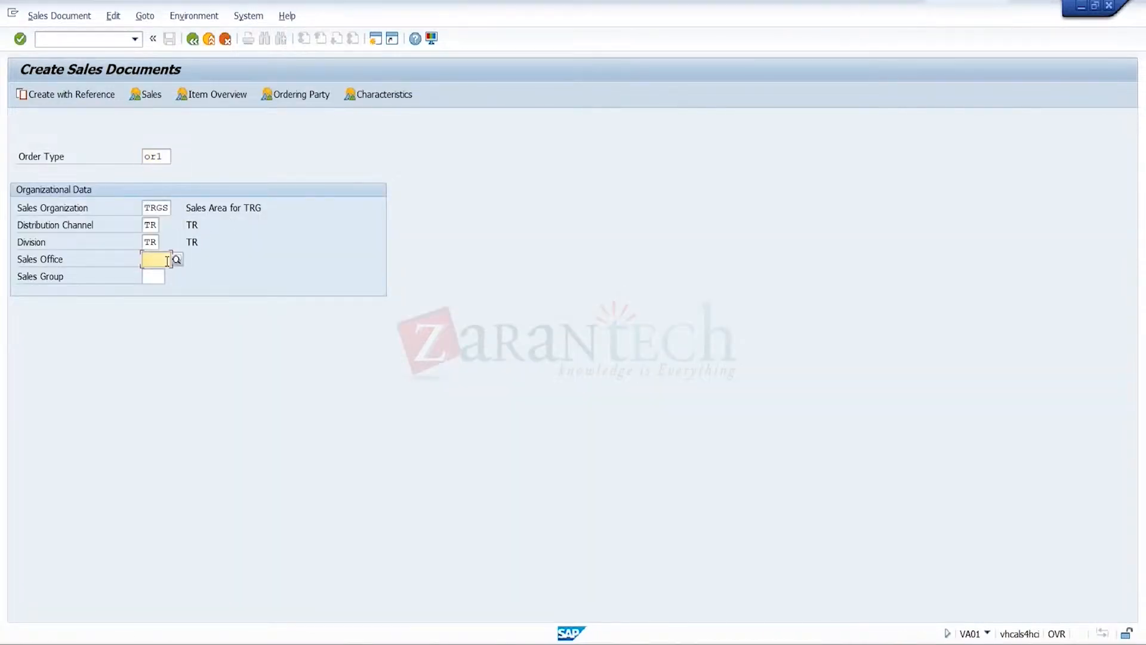
click(162, 275)
click(162, 276)
click(159, 293)
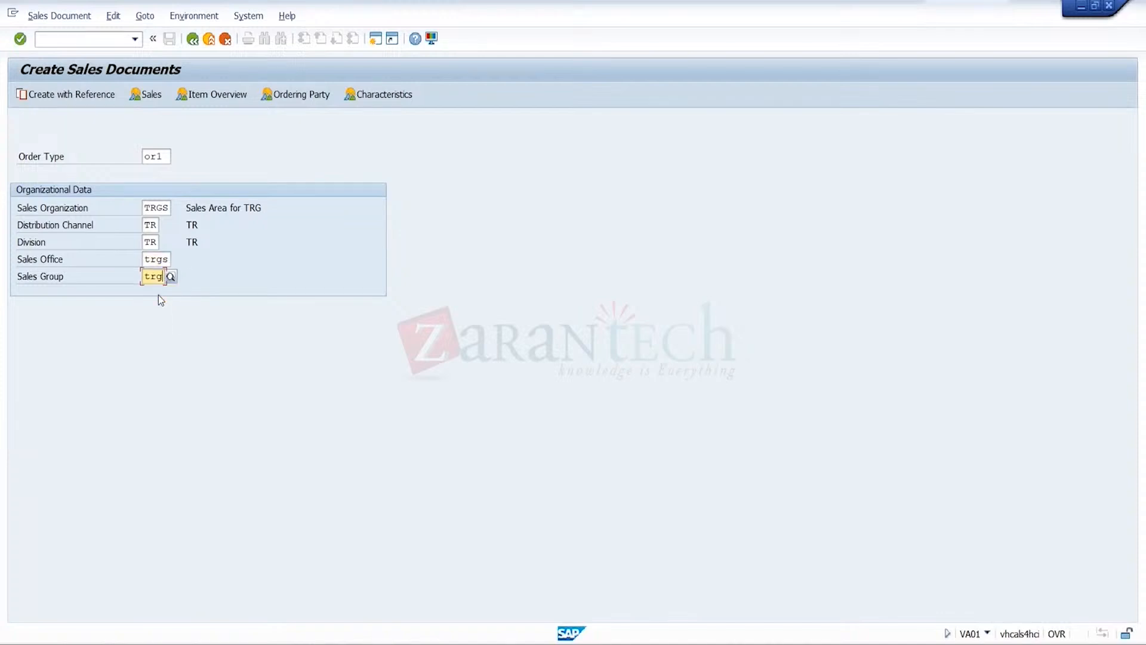
key(Return)
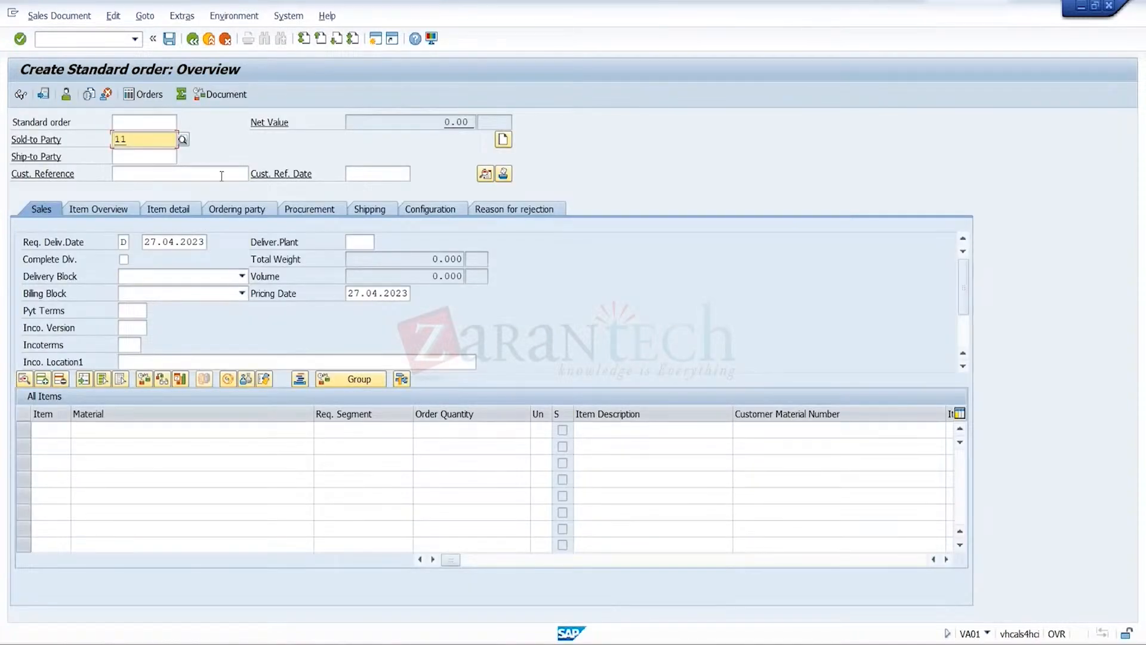
Replace the standard order's sold-to party with the business partner number of the Pune 090987 organization
key(BackSpace)
key(BackSpace)
text(947)
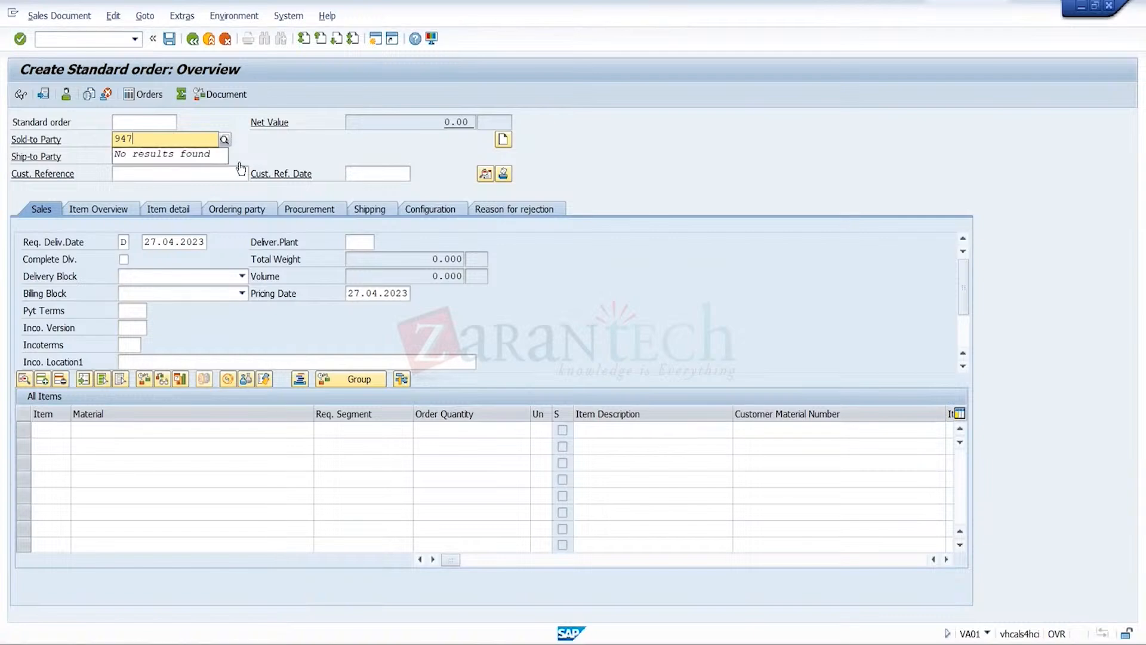
click(271, 154)
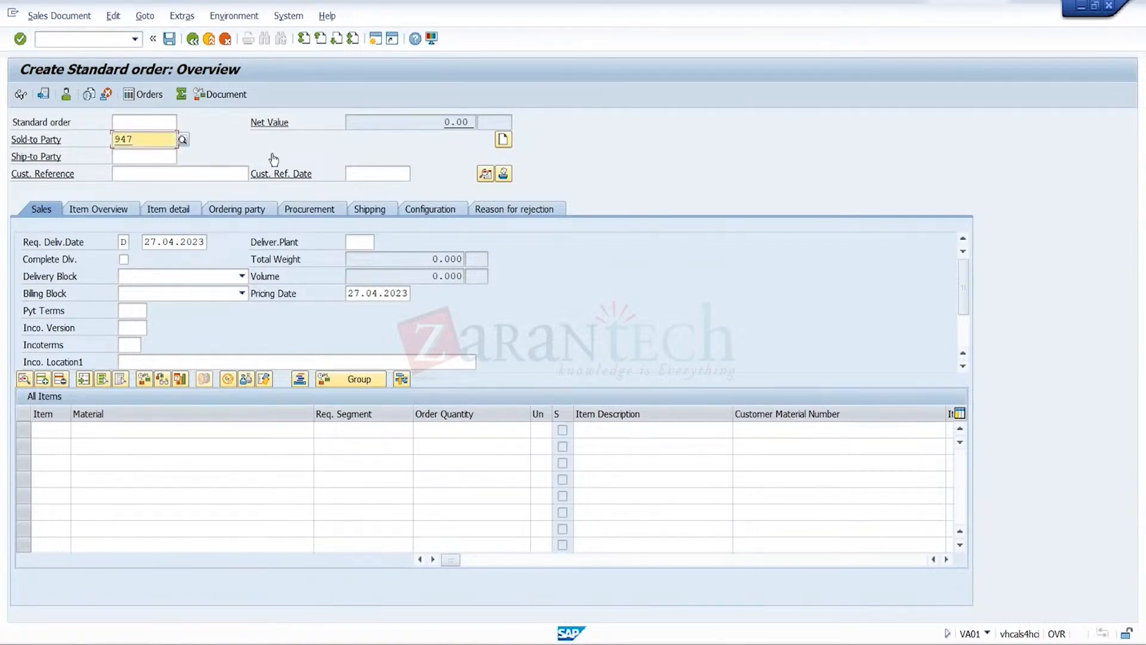
Set the order's customer reference to 28042023 and its customer reference date to 27.04.2023
click(232, 178)
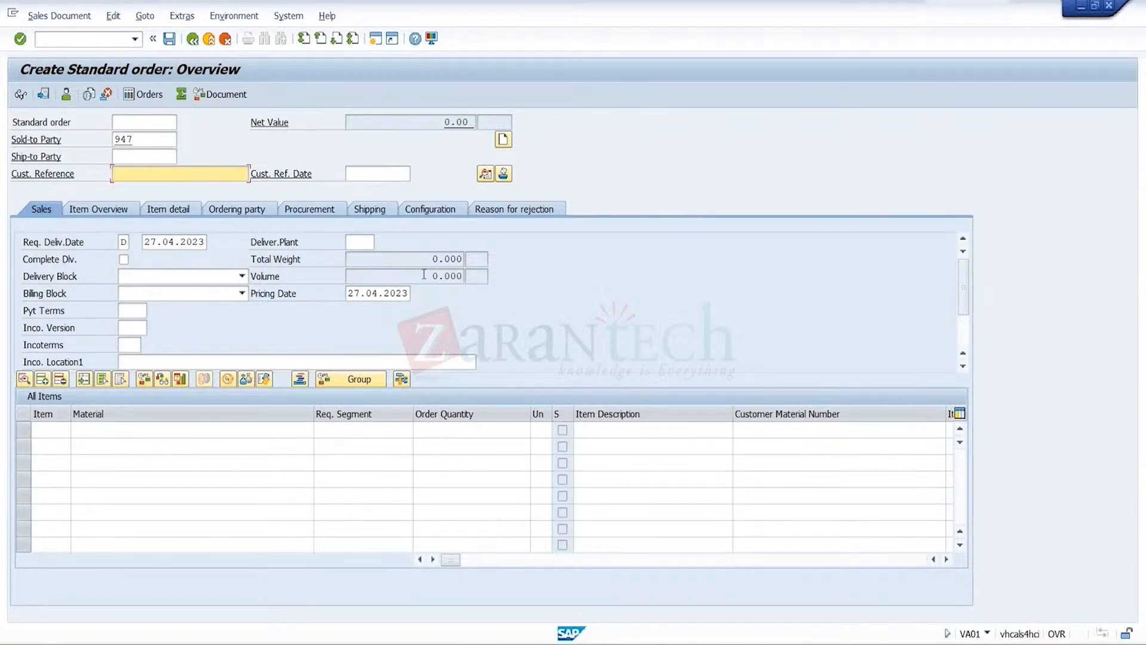
text(2)
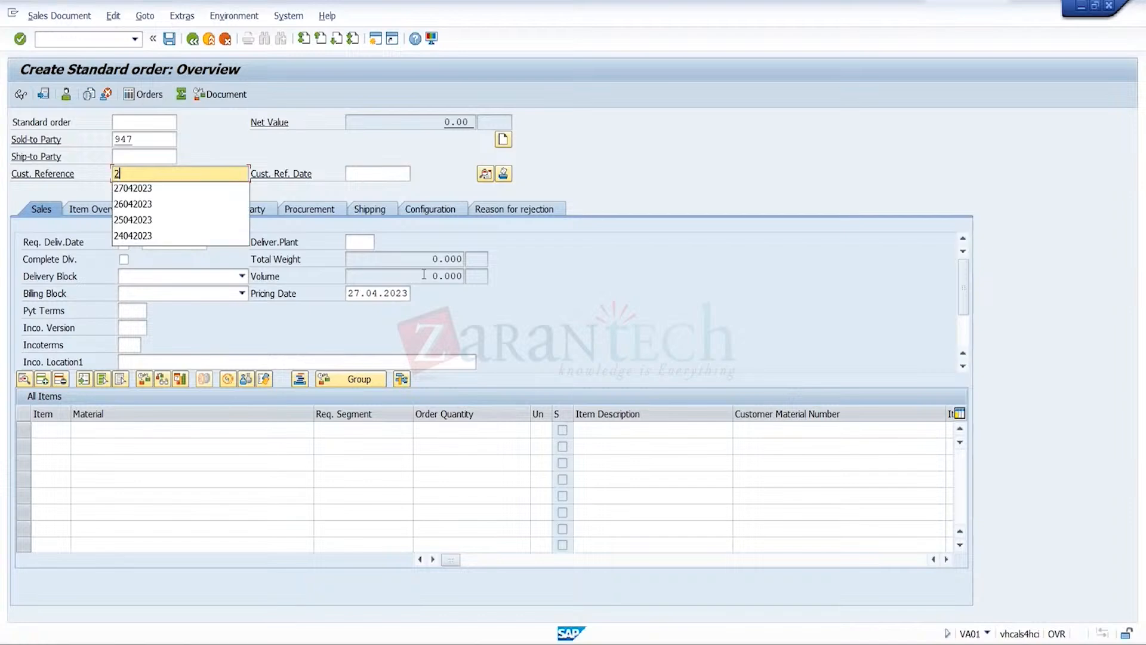
text(8)
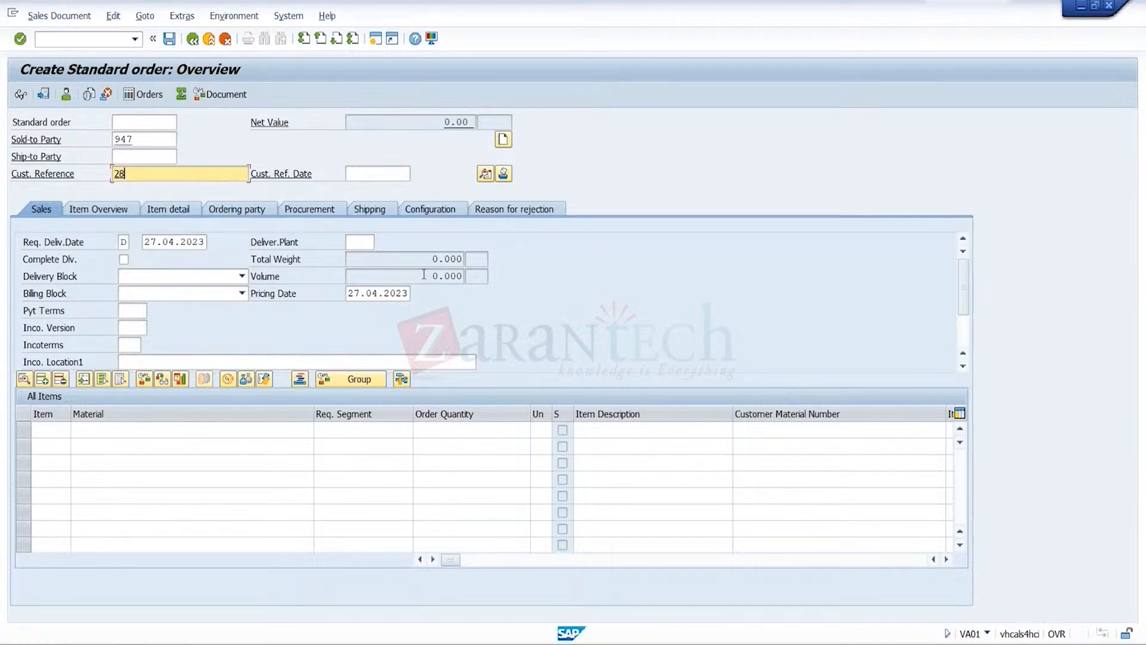
text(042023)
click(392, 174)
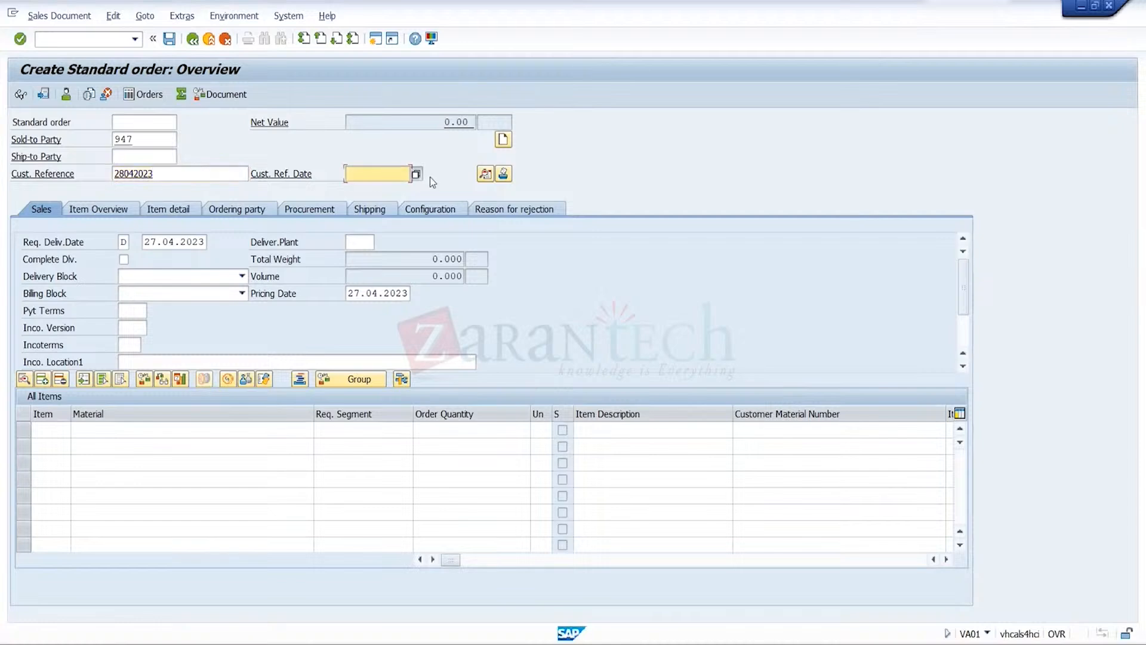
click(416, 175)
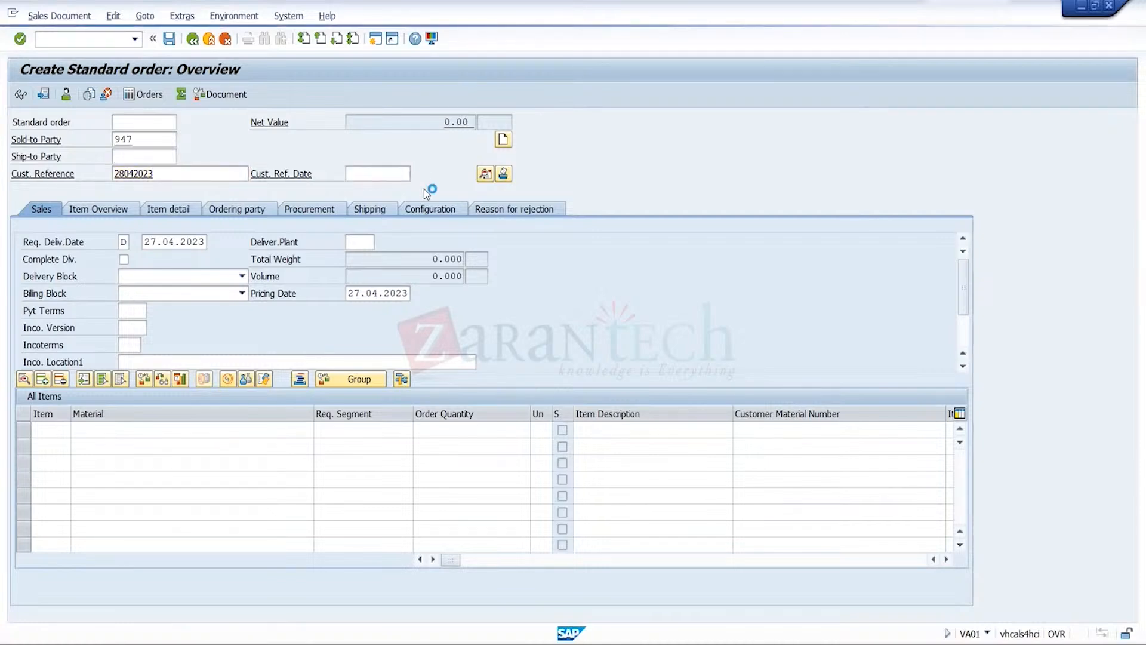
double_click(269, 329)
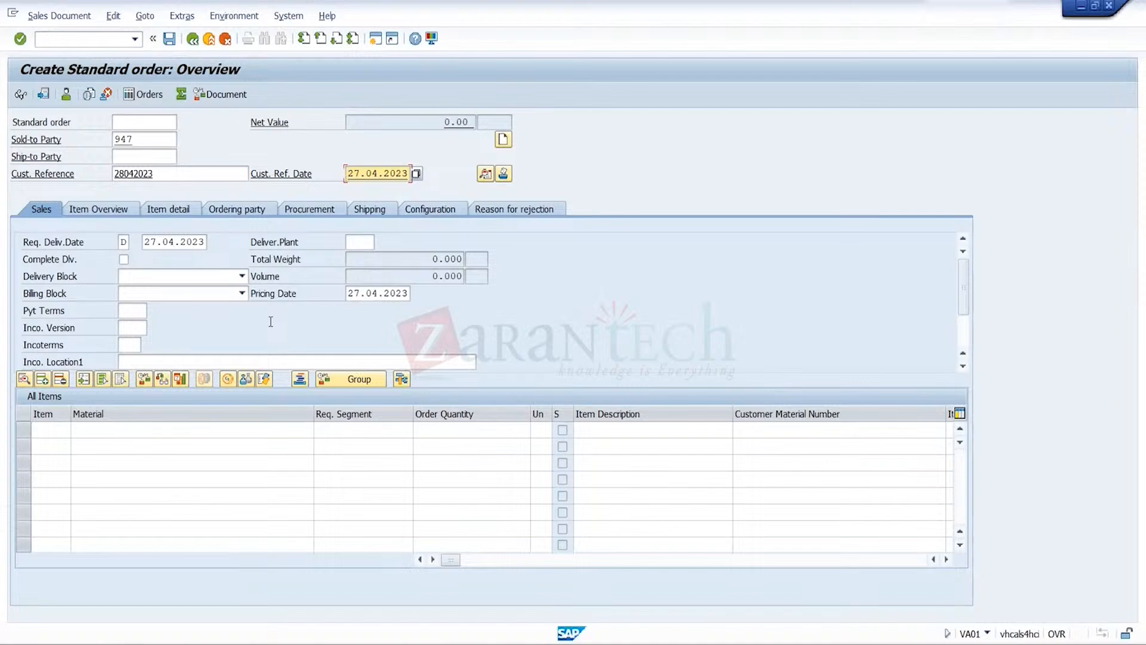
Set the order's delivering plant to trgp and its Incoterms to FOB
click(359, 243)
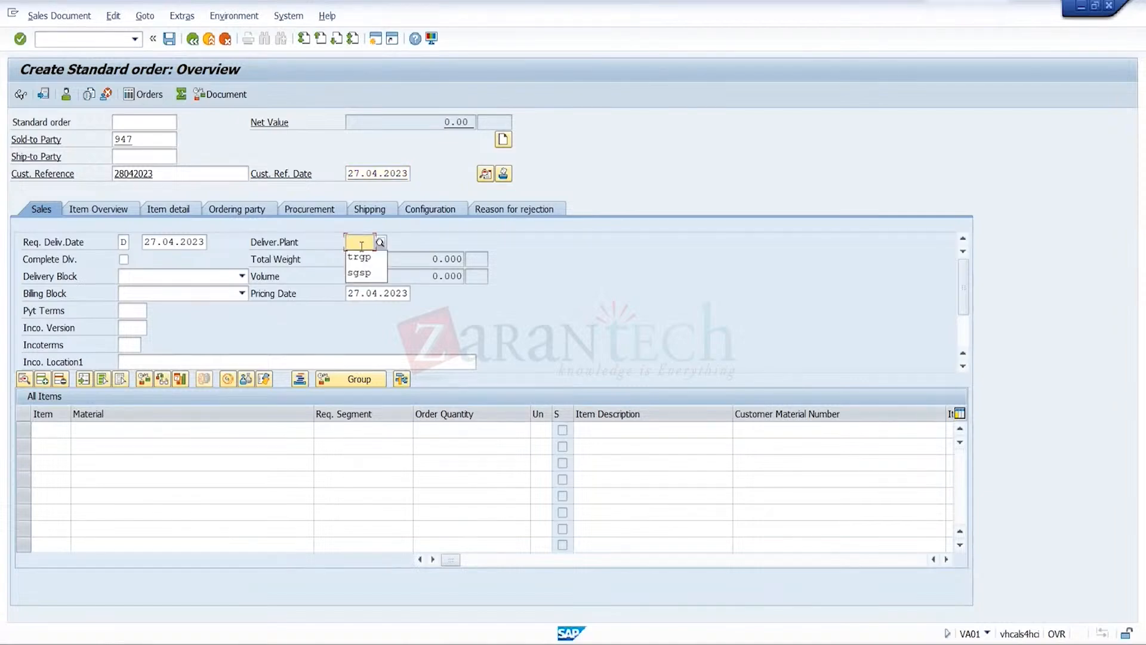
click(359, 257)
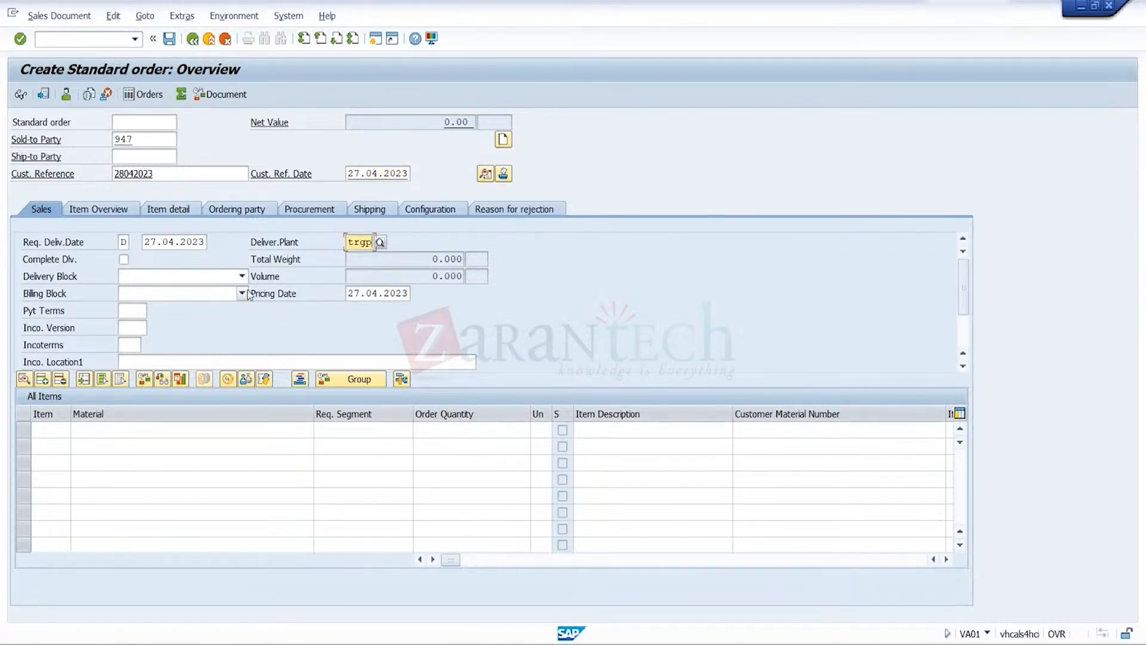
click(136, 345)
click(130, 364)
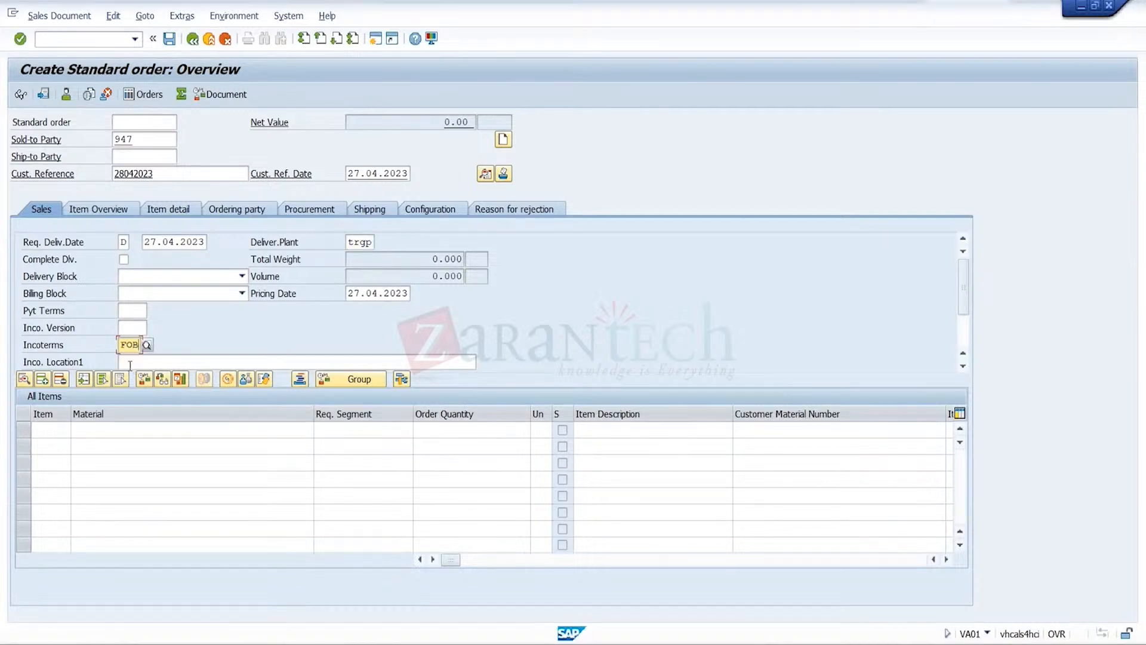
Set the order's Incoterms location to Pune and its payment terms to 0001
click(138, 362)
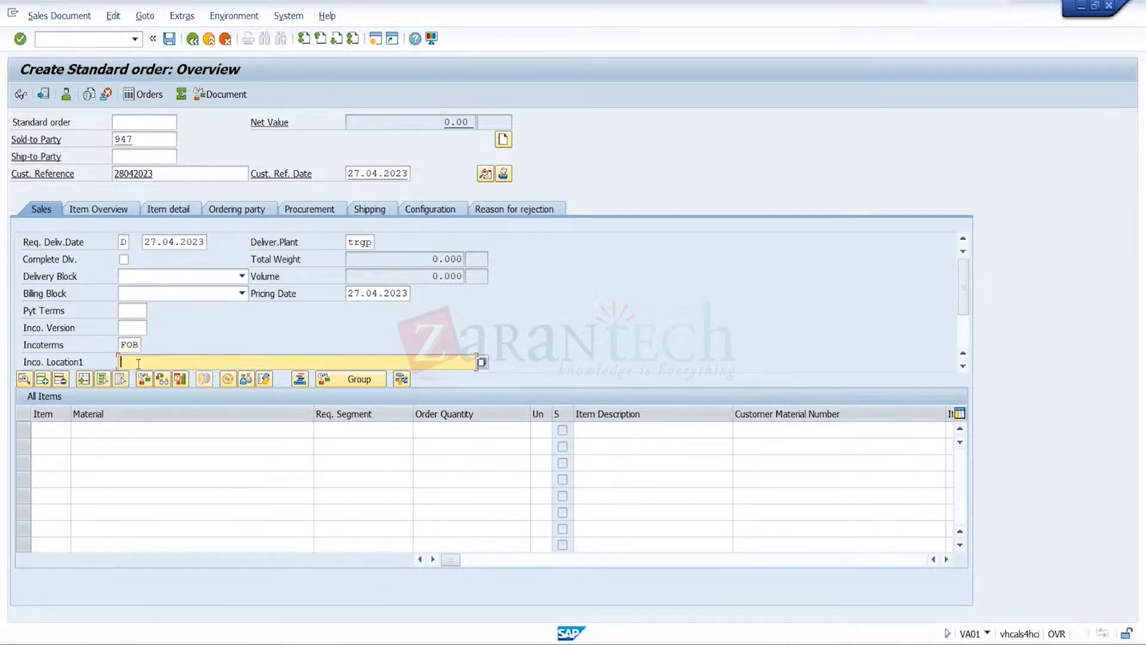
text(O)
key(BackSpace)
text(Pune)
click(141, 313)
click(142, 311)
click(141, 324)
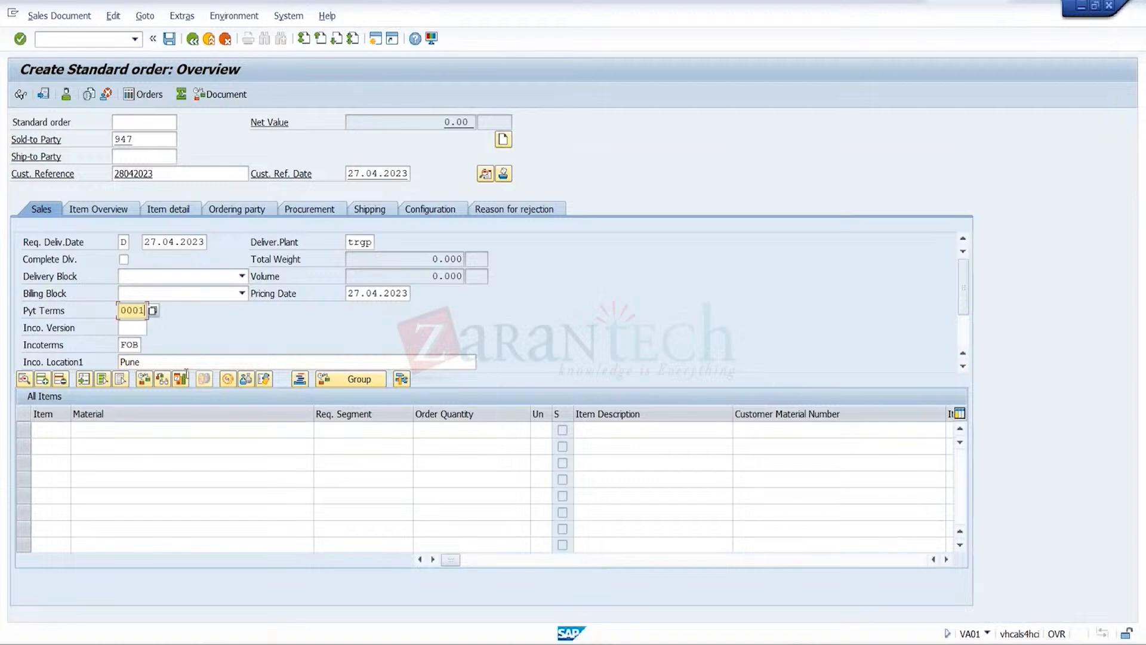
click(229, 427)
click(230, 427)
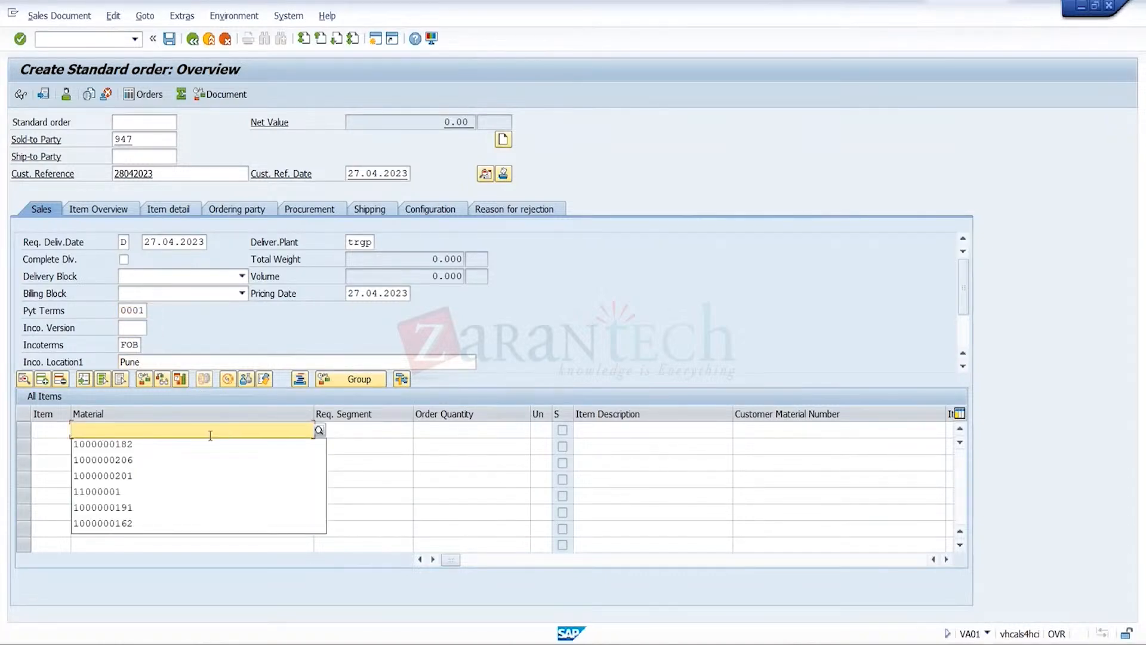
click(210, 435)
click(222, 434)
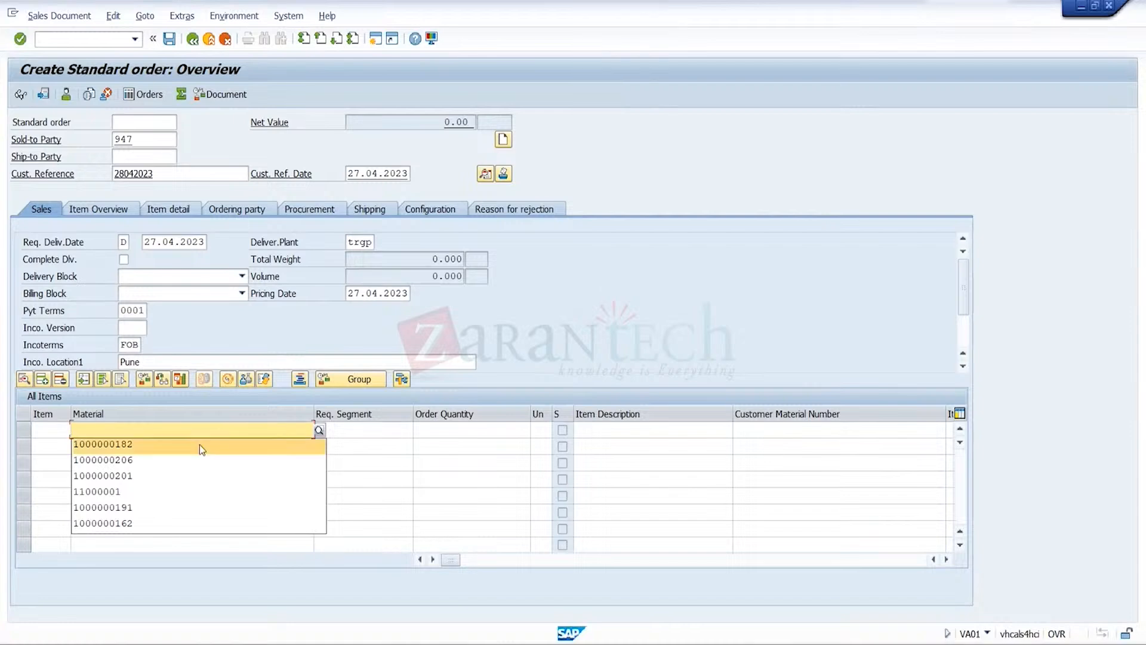
click(199, 444)
click(473, 427)
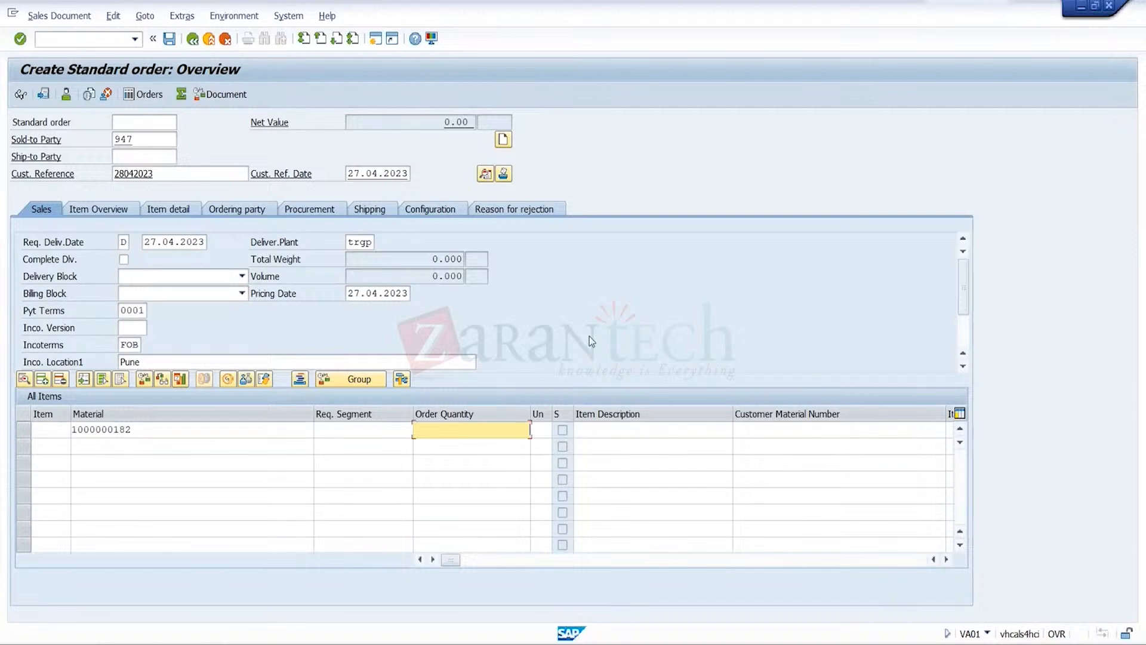
text(52)
key(Return)
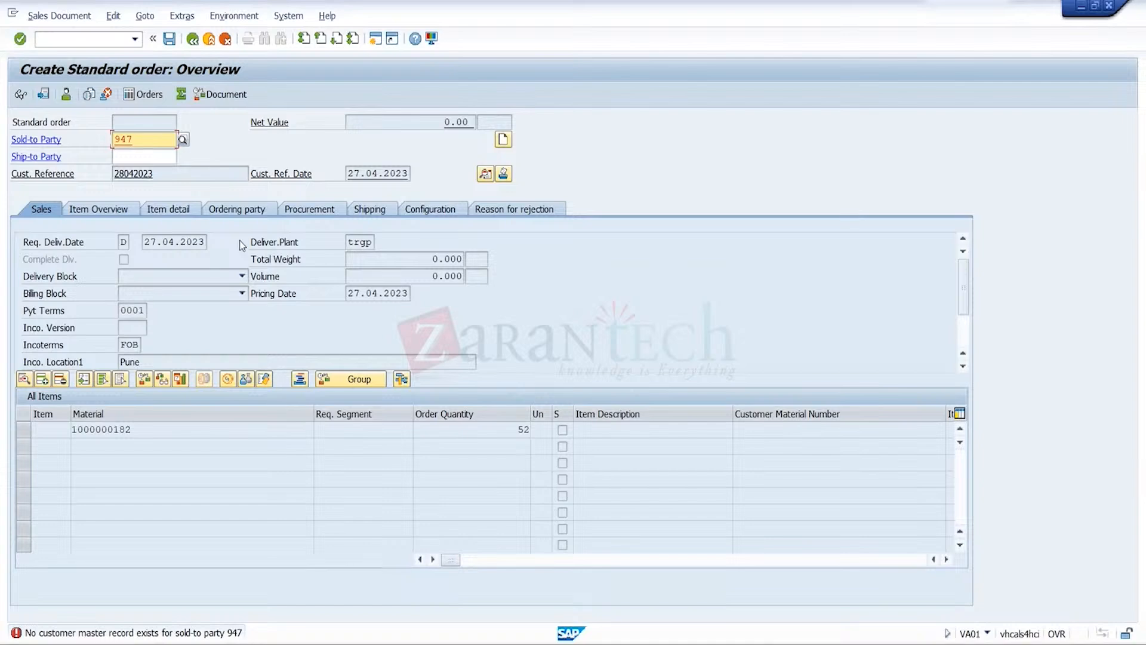
Exit the standard order without saving and open business partner maintenance
click(212, 40)
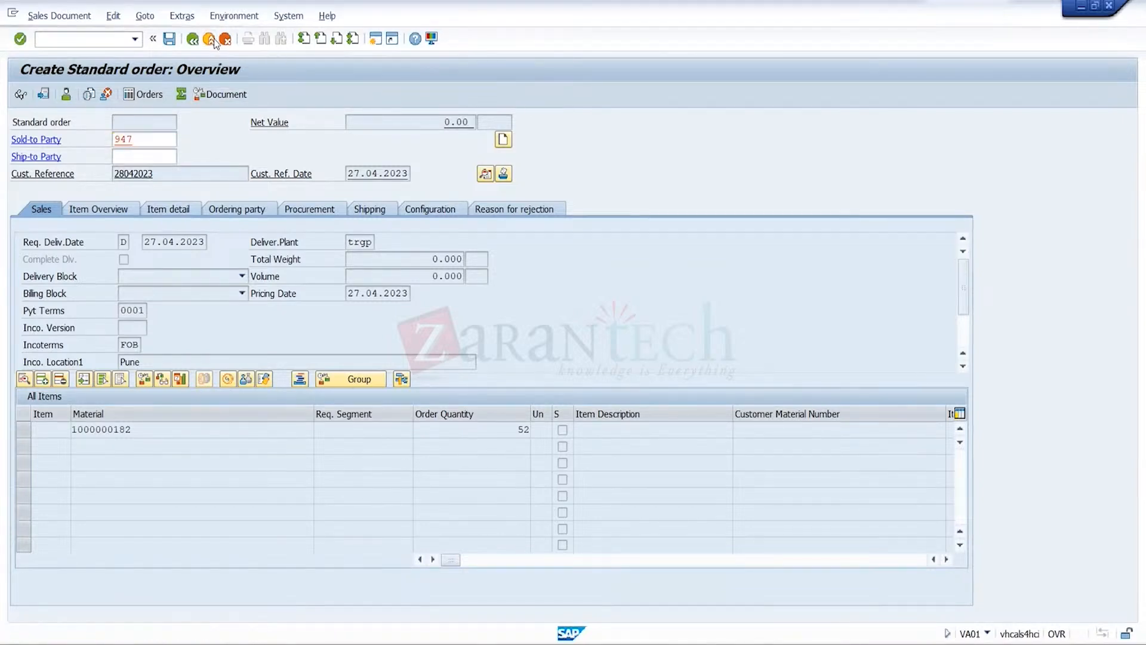
click(311, 286)
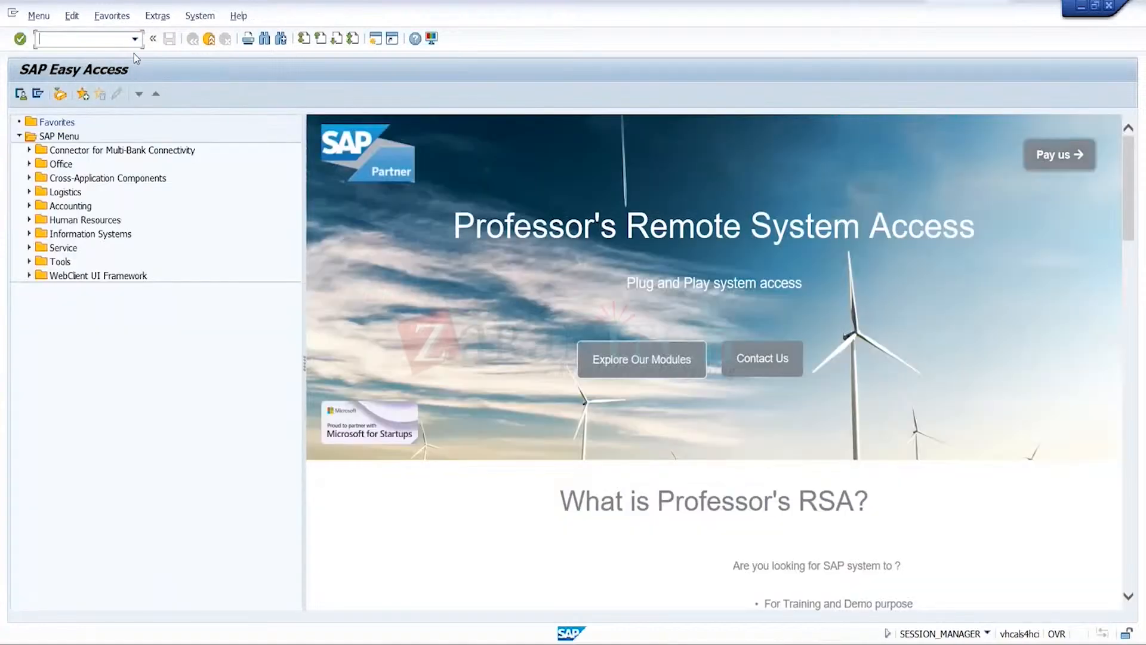
click(135, 39)
click(93, 67)
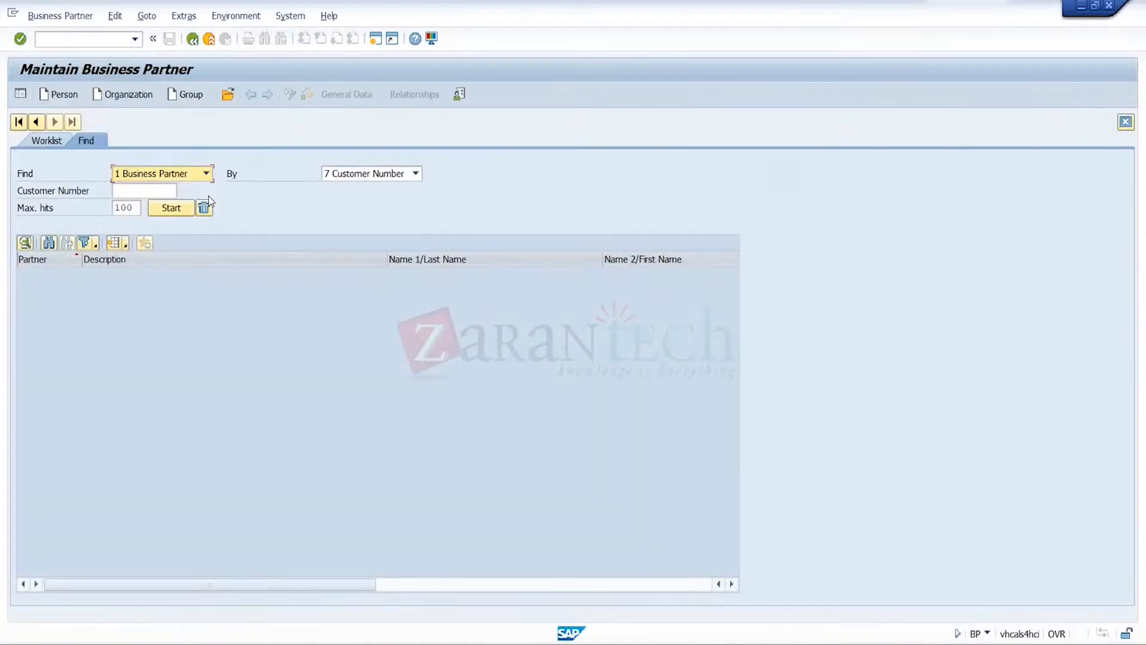
Find the business partner by the customer number of CR1 in Pune and open its record
click(166, 191)
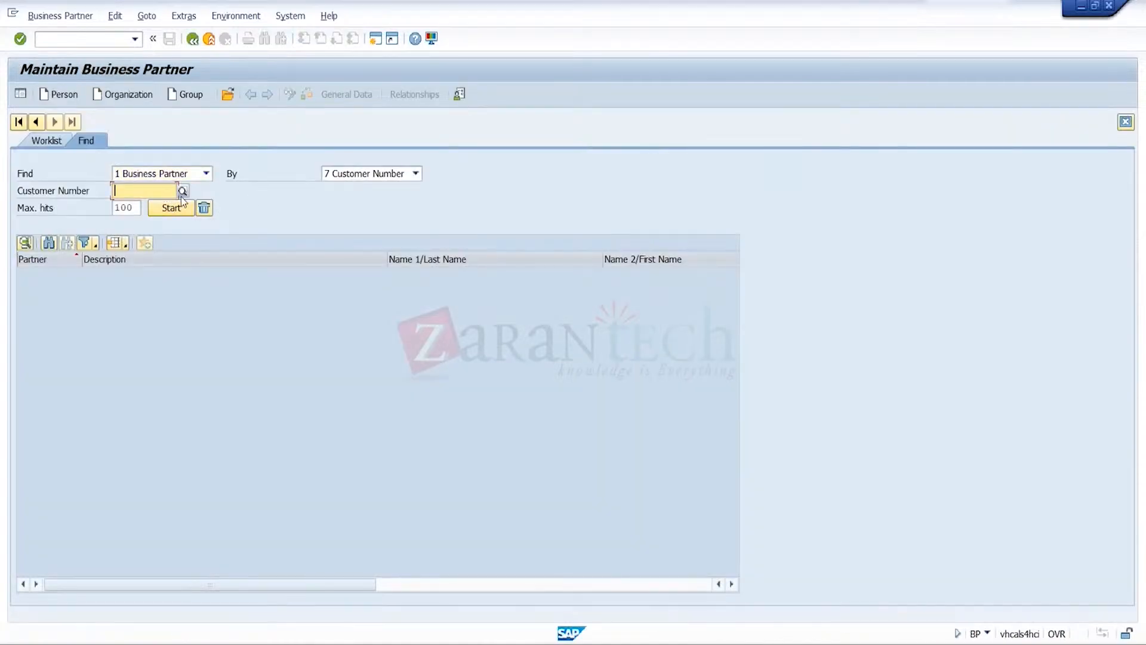
click(183, 191)
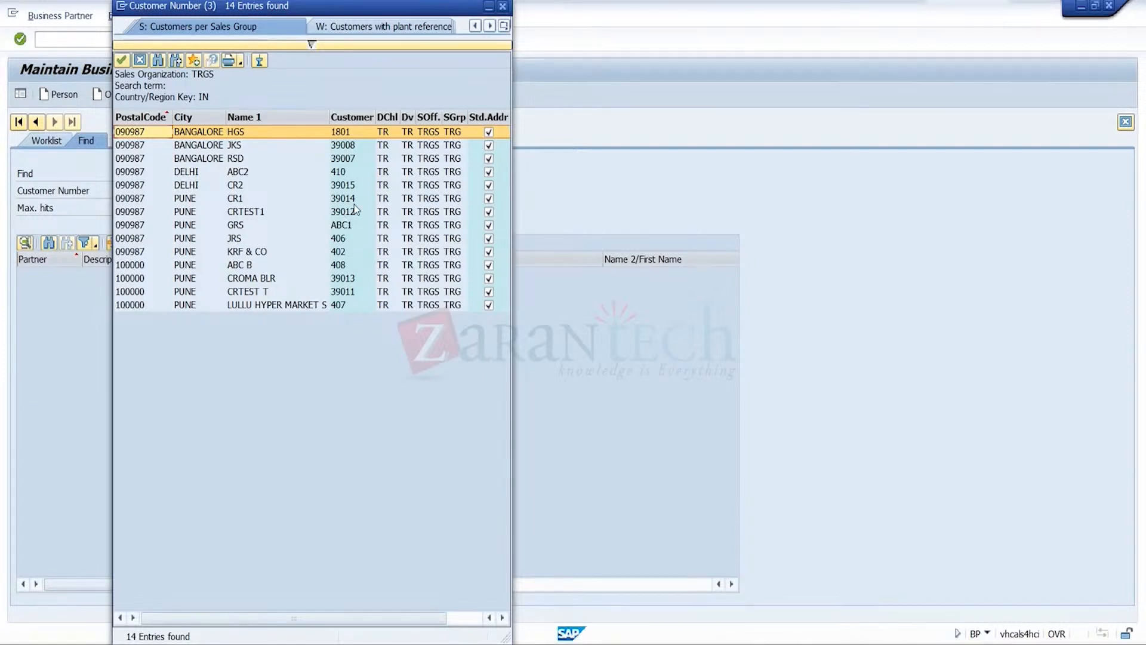
click(350, 202)
double_click(349, 198)
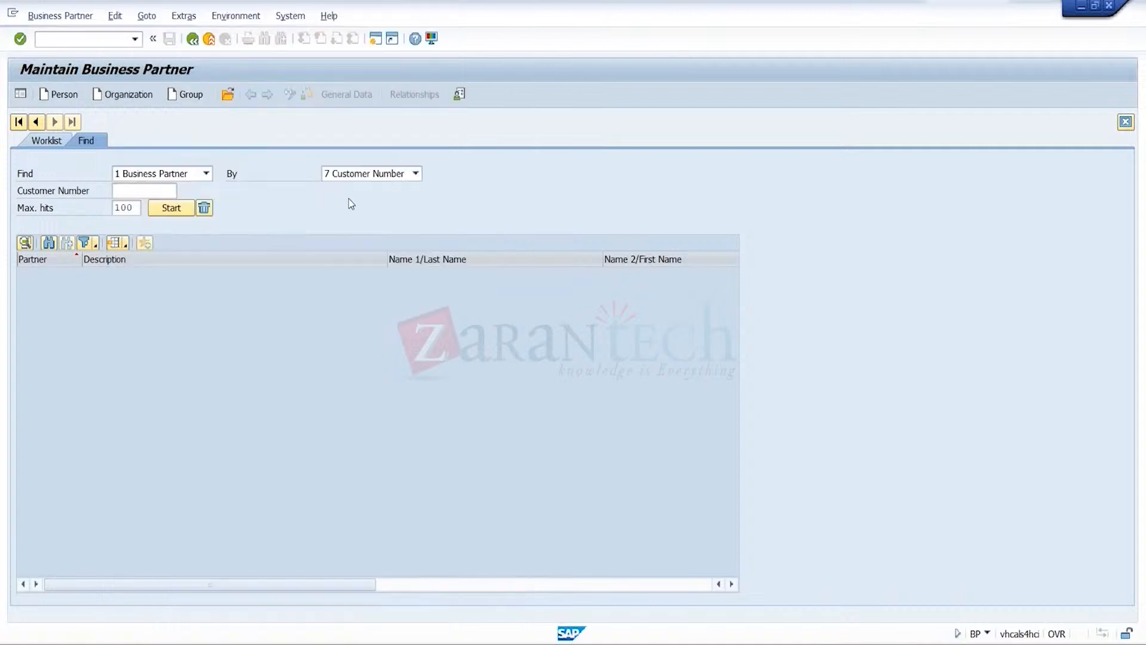
click(185, 213)
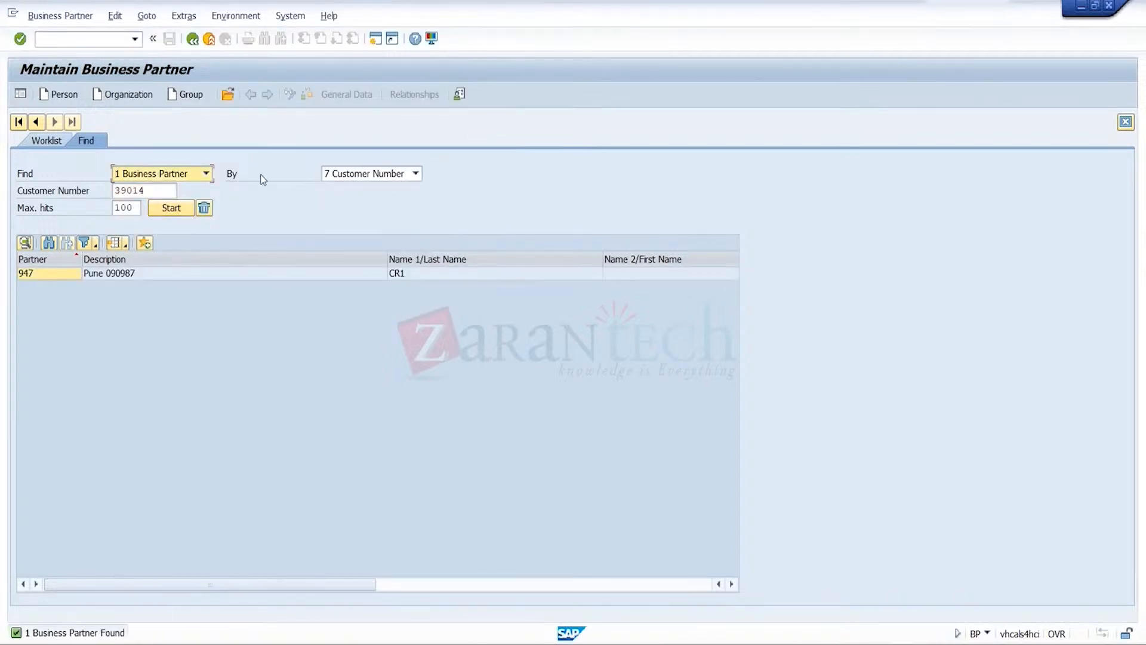
double_click(145, 274)
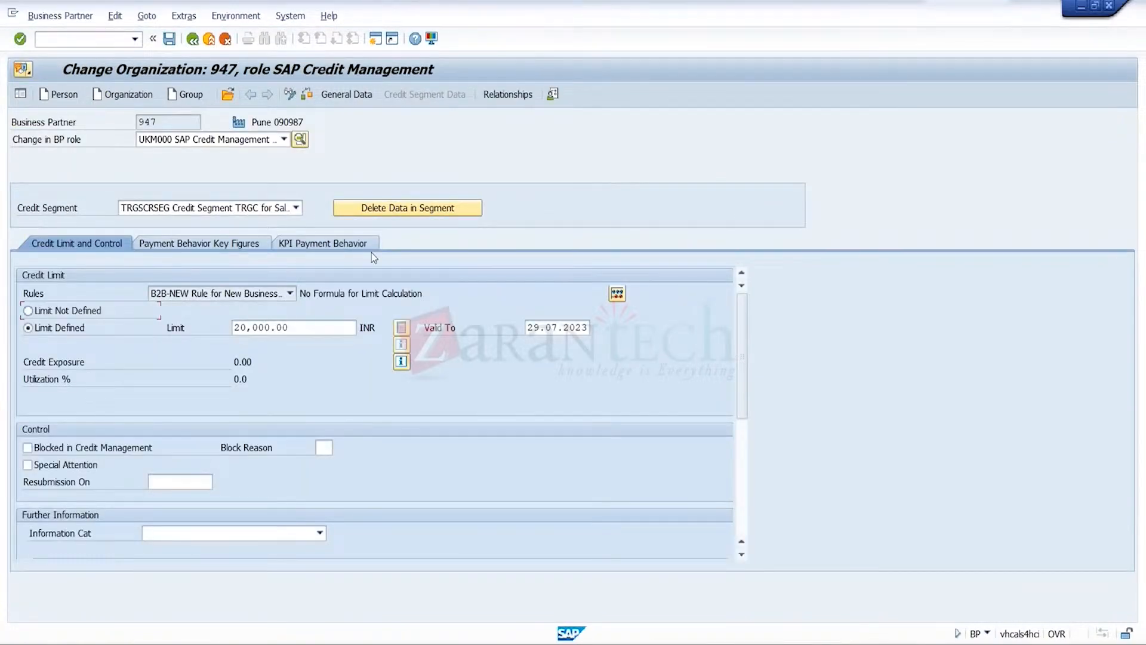
Switch the business partner to role FLCU01 SD Customer - Standard and display its sales and distribution data
click(358, 98)
click(283, 141)
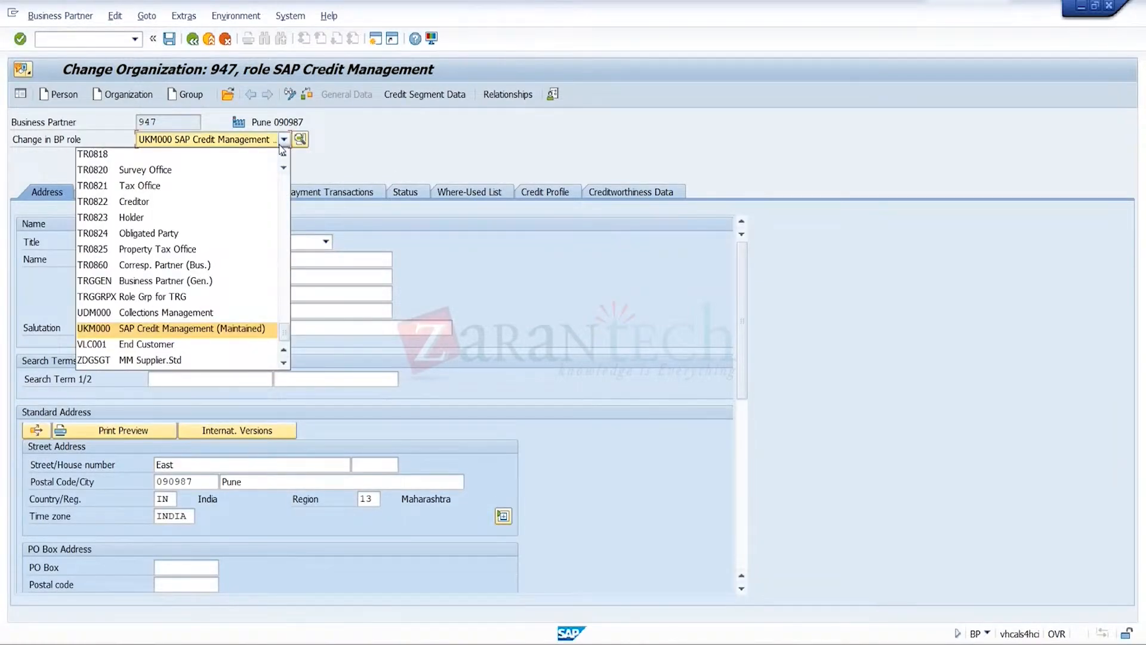
key(f)
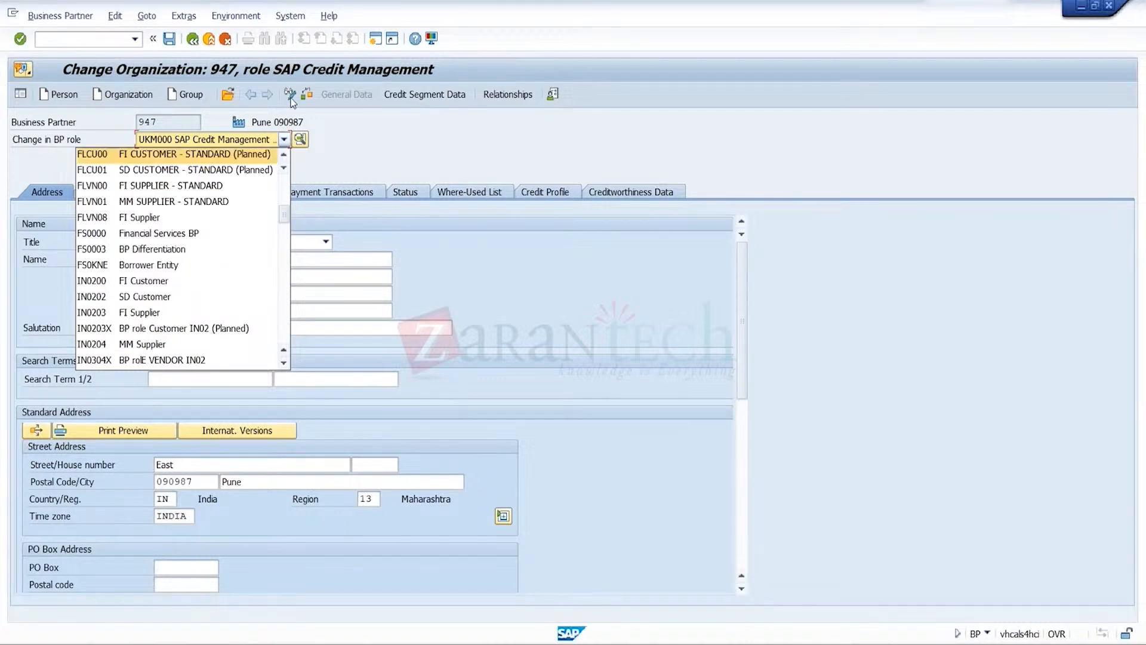
click(268, 169)
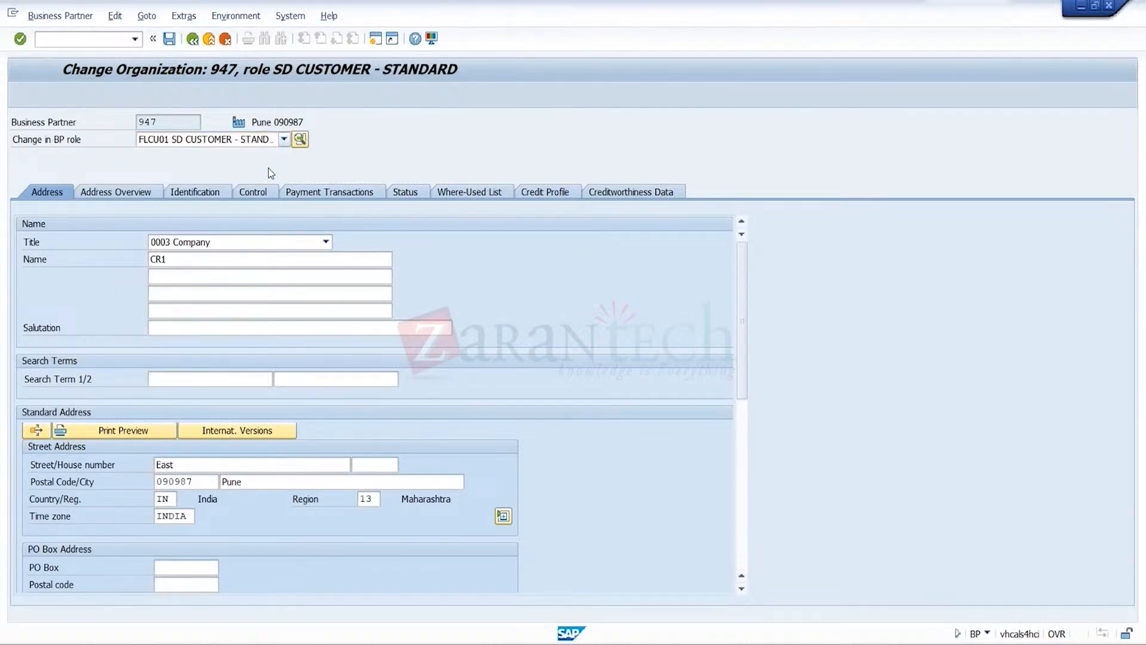
click(446, 98)
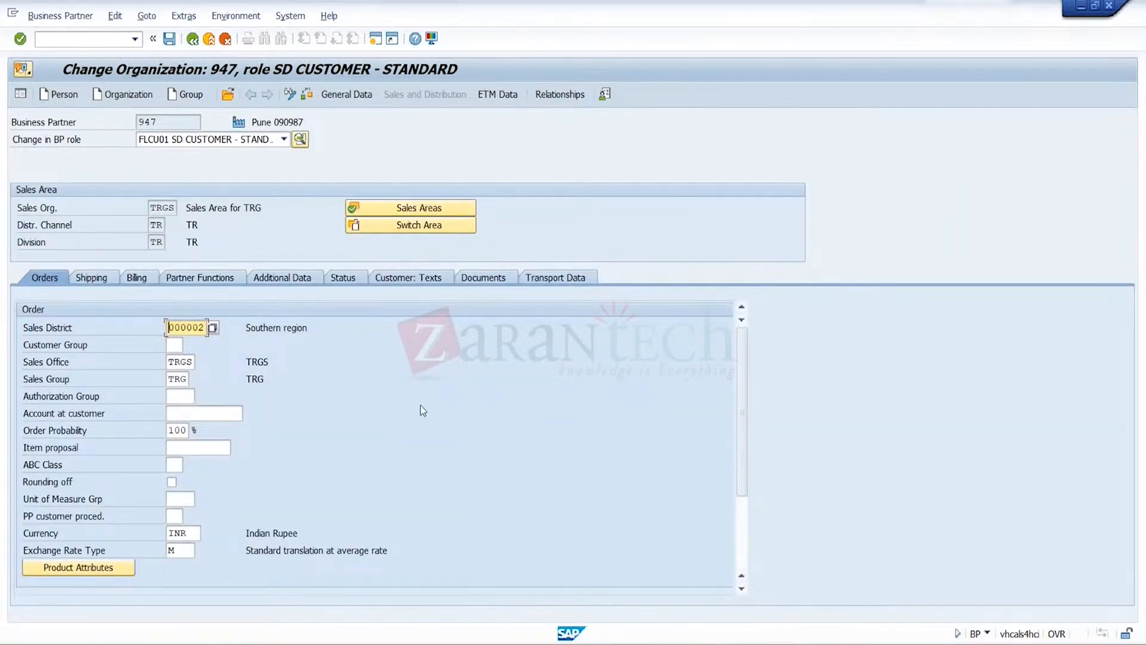
Add the ship-to party (SH) to the customer's partner functions
click(224, 281)
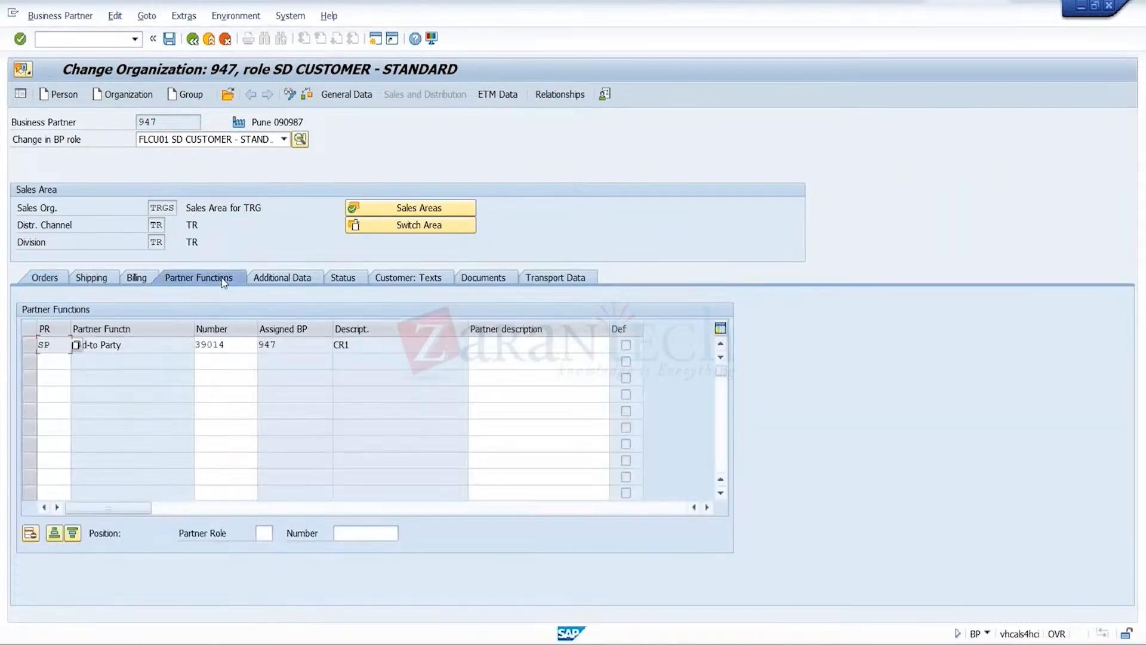
click(54, 363)
text(sh)
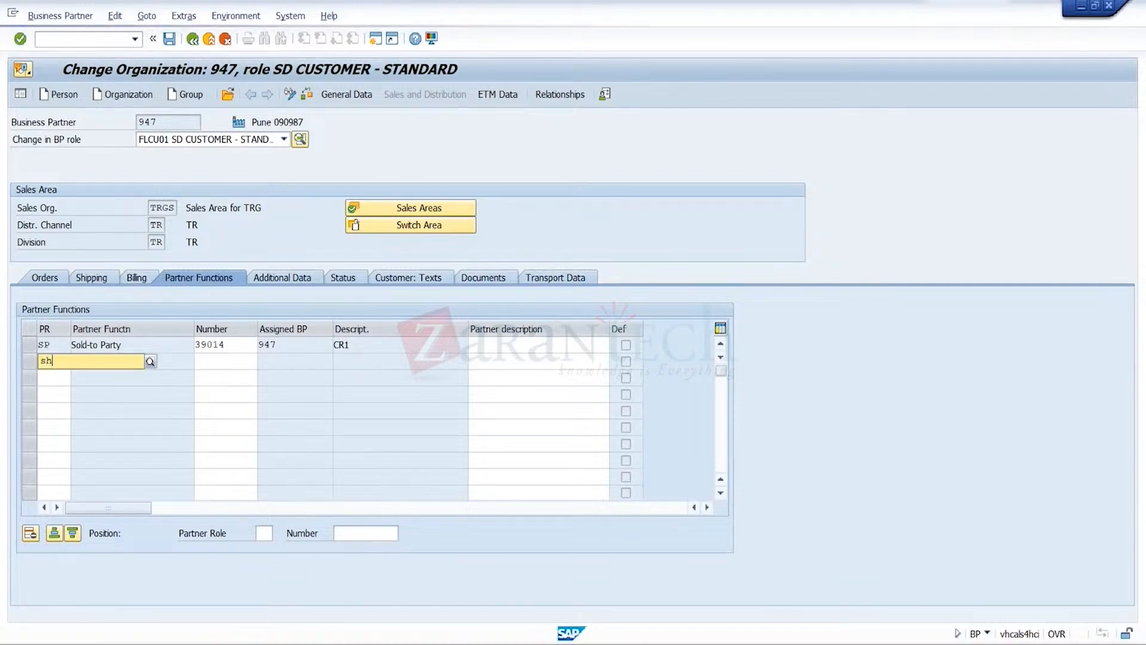
click(227, 366)
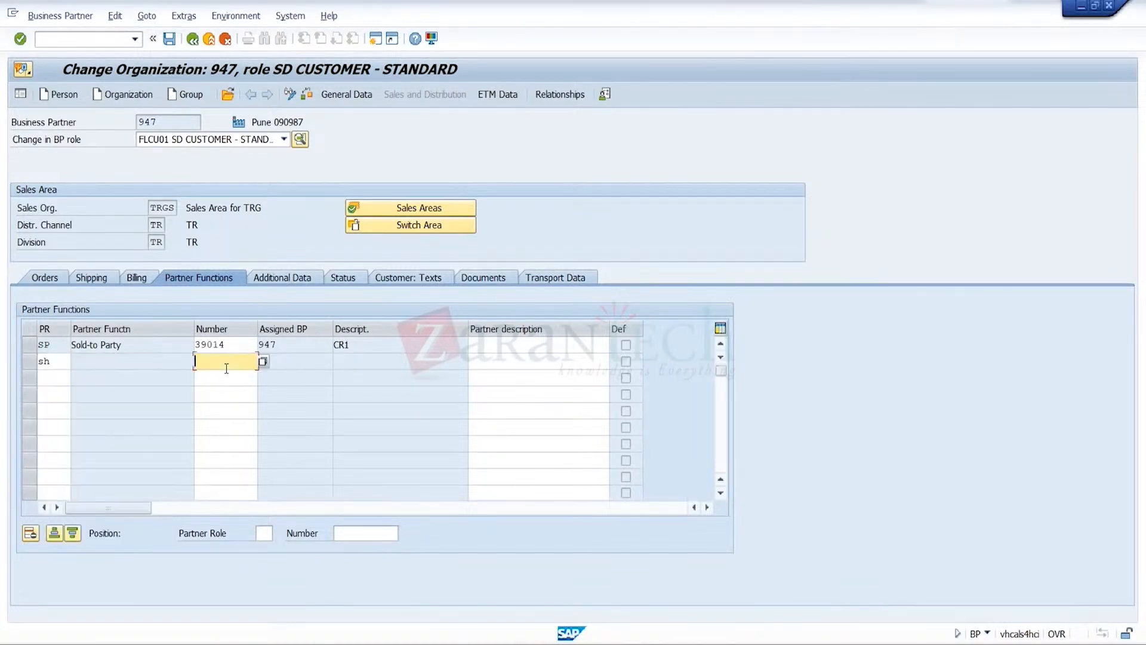
key(Return)
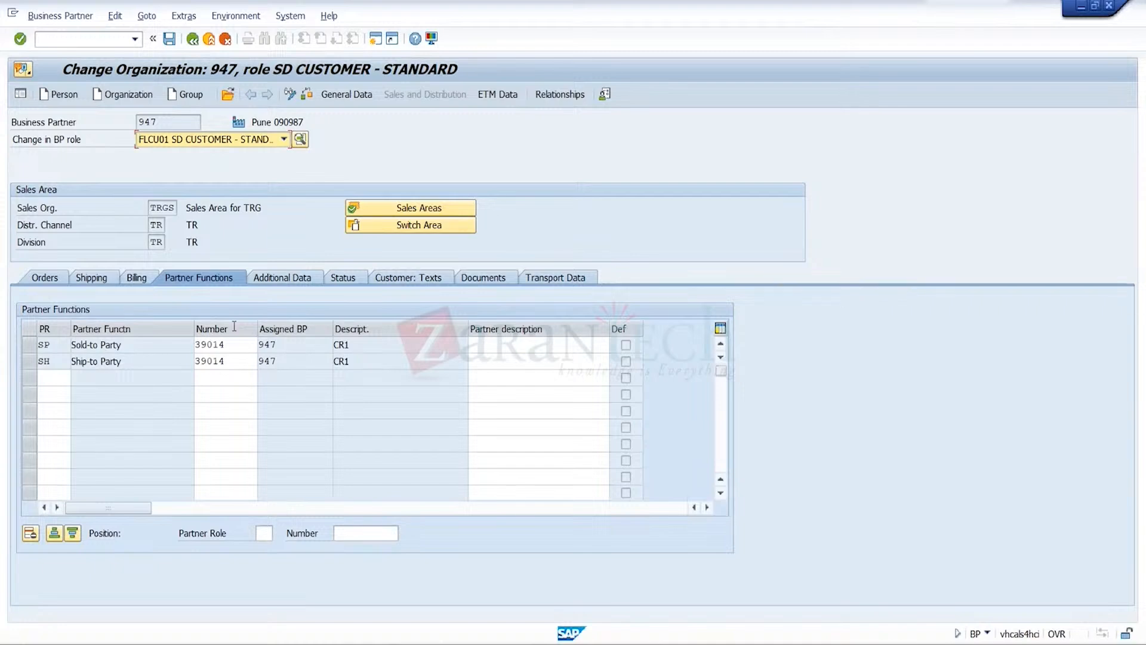
Add the bill-to party (BP) to the customer's partner functions and save the business partner
click(58, 379)
click(58, 380)
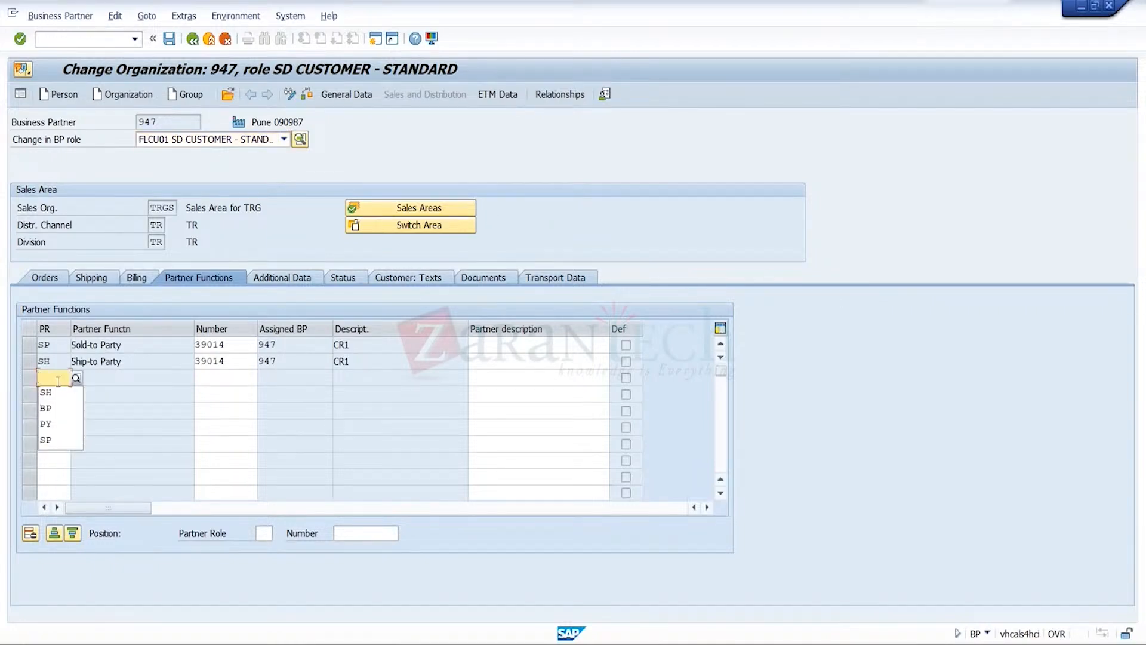
click(59, 409)
click(218, 376)
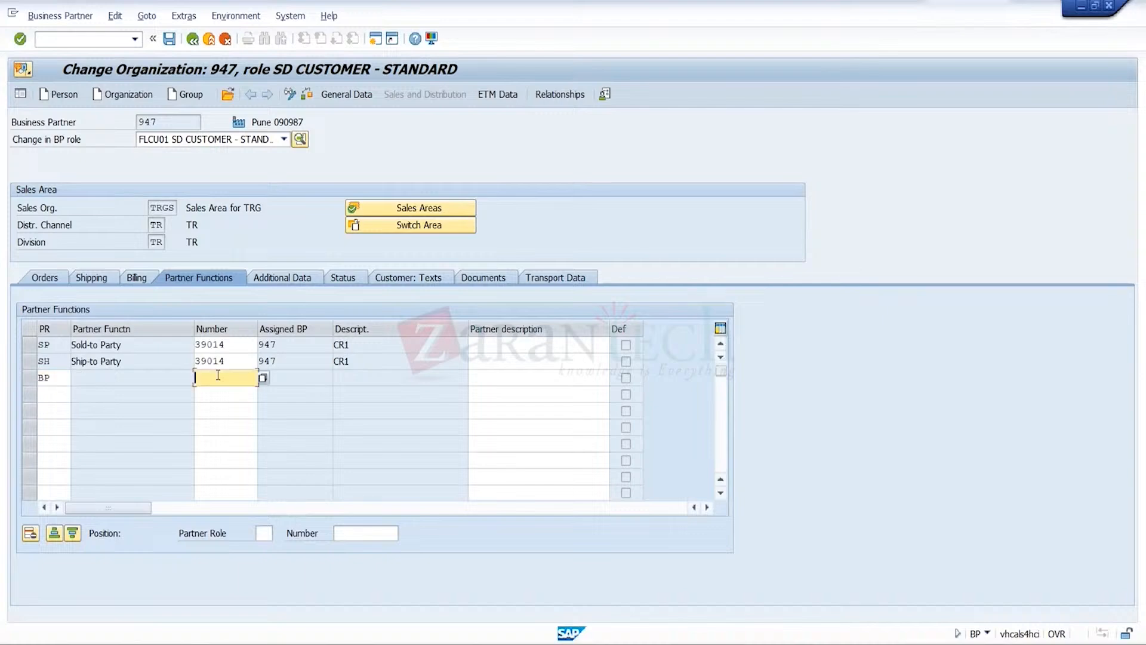
click(218, 375)
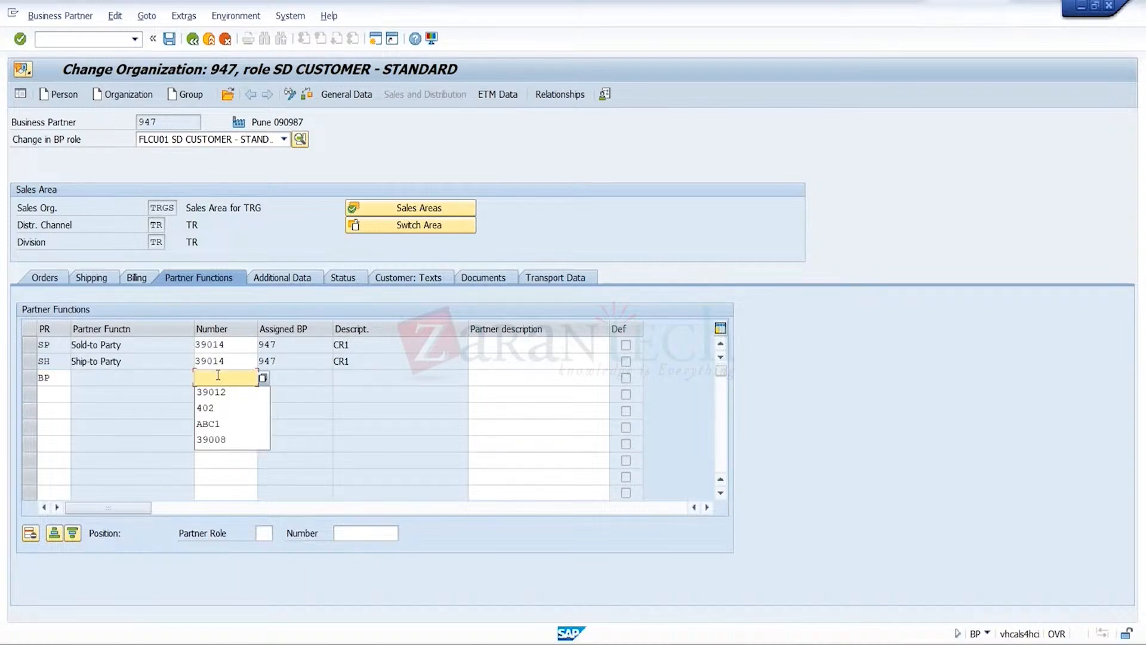
click(356, 376)
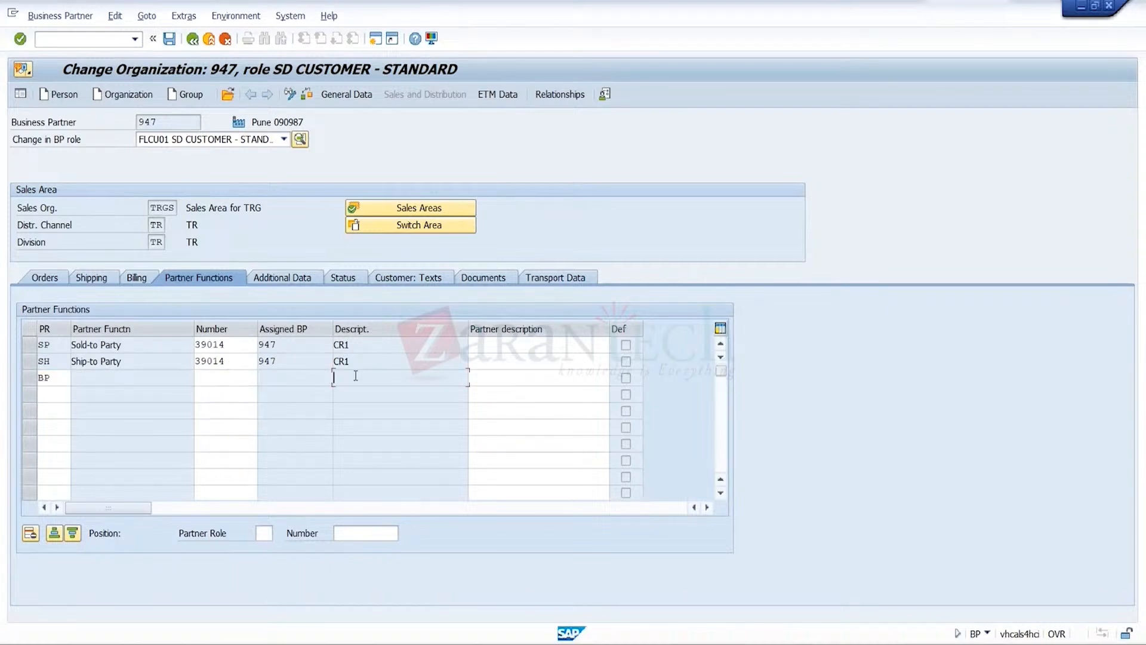
key(Return)
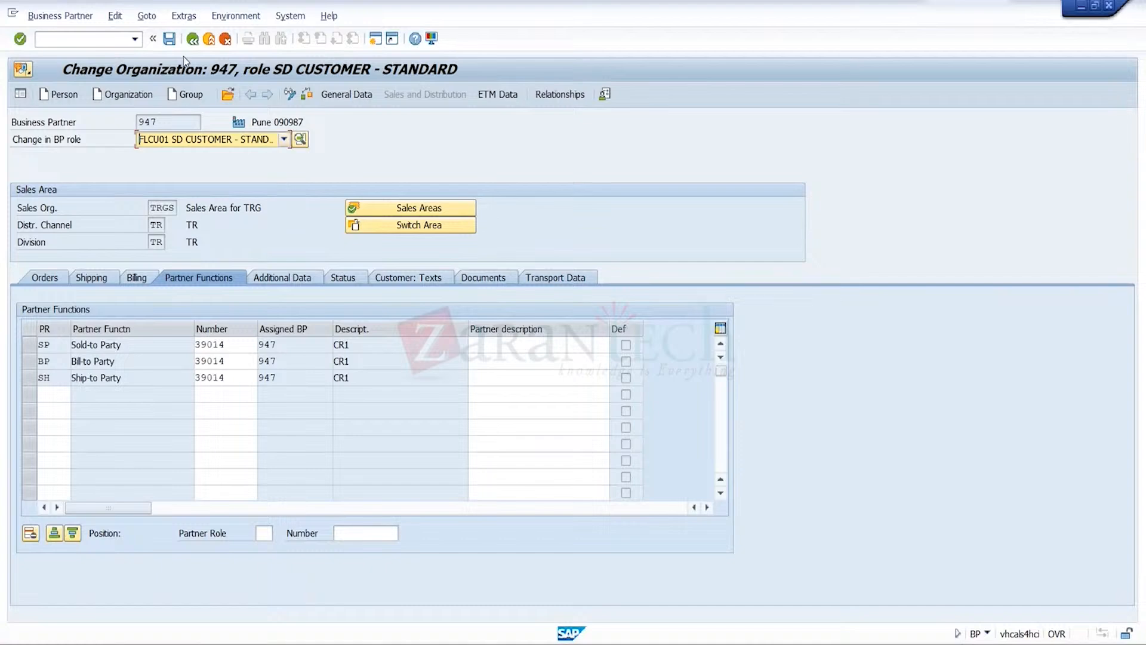
click(171, 40)
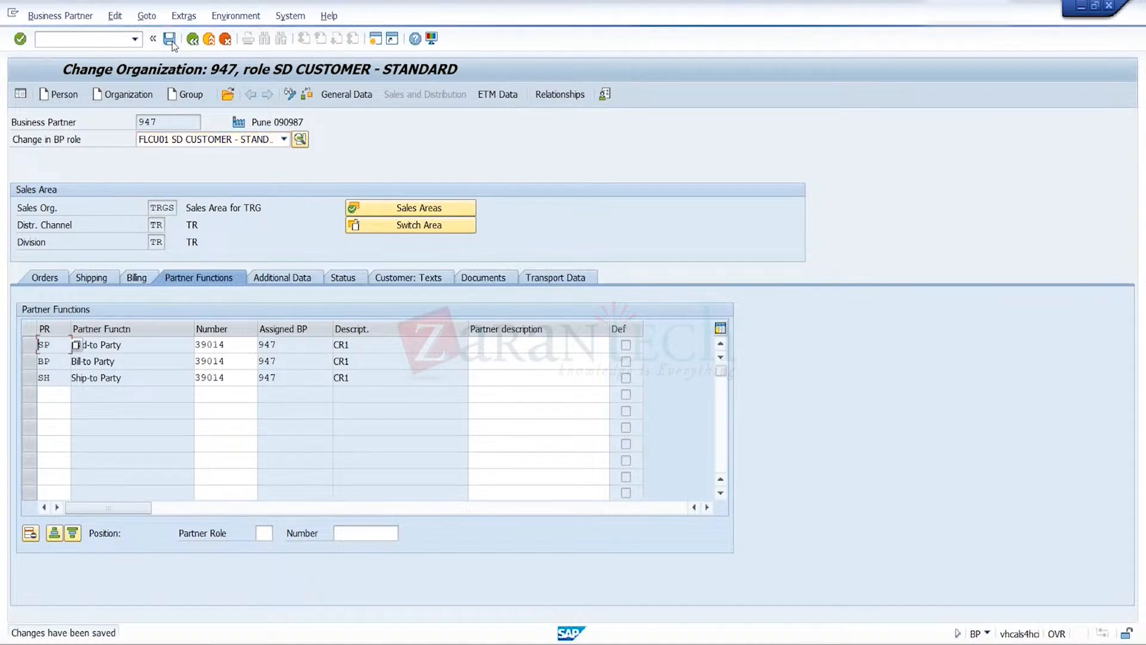
Leave business partner maintenance and start a new OR1 standard order with transaction va01
click(207, 40)
click(135, 40)
key(Down)
key(Down)
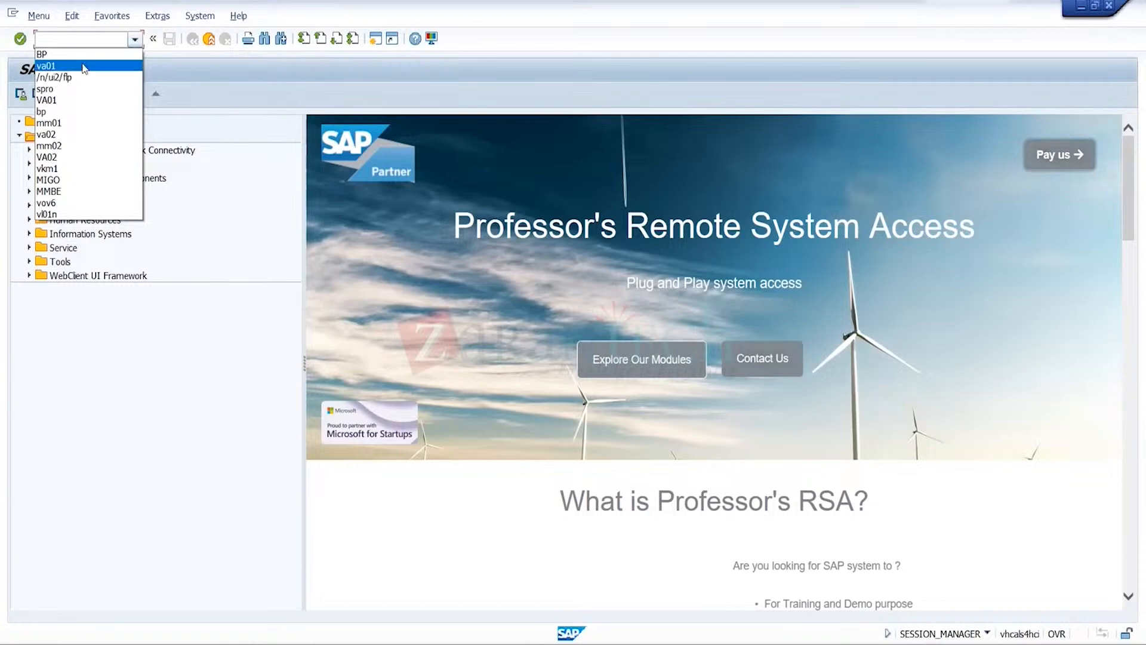
key(Return)
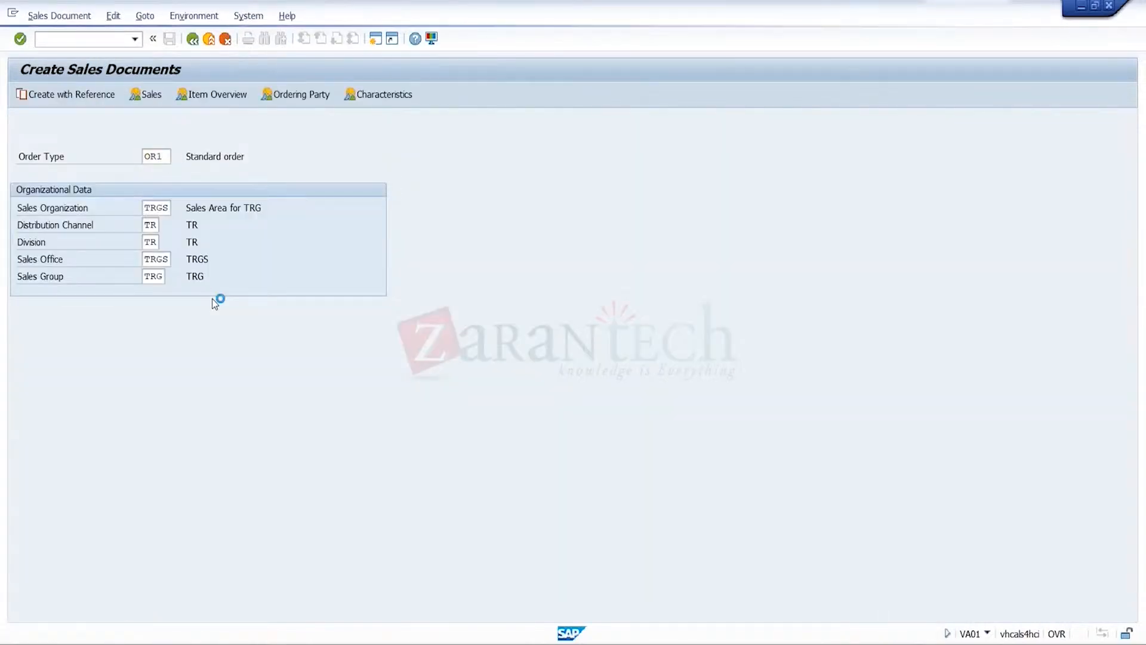
key(Return)
Set the new order's sold-to party to the business partner number of the Pune 090987 organization
text(11)
key(BackSpace)
key(BackSpace)
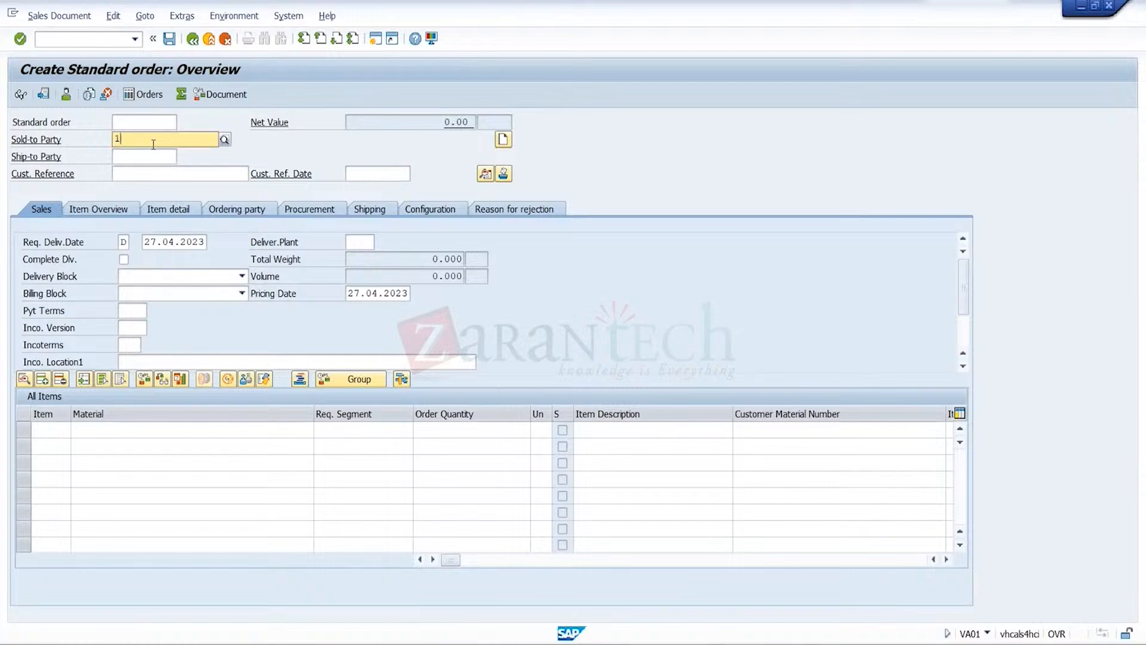
click(153, 145)
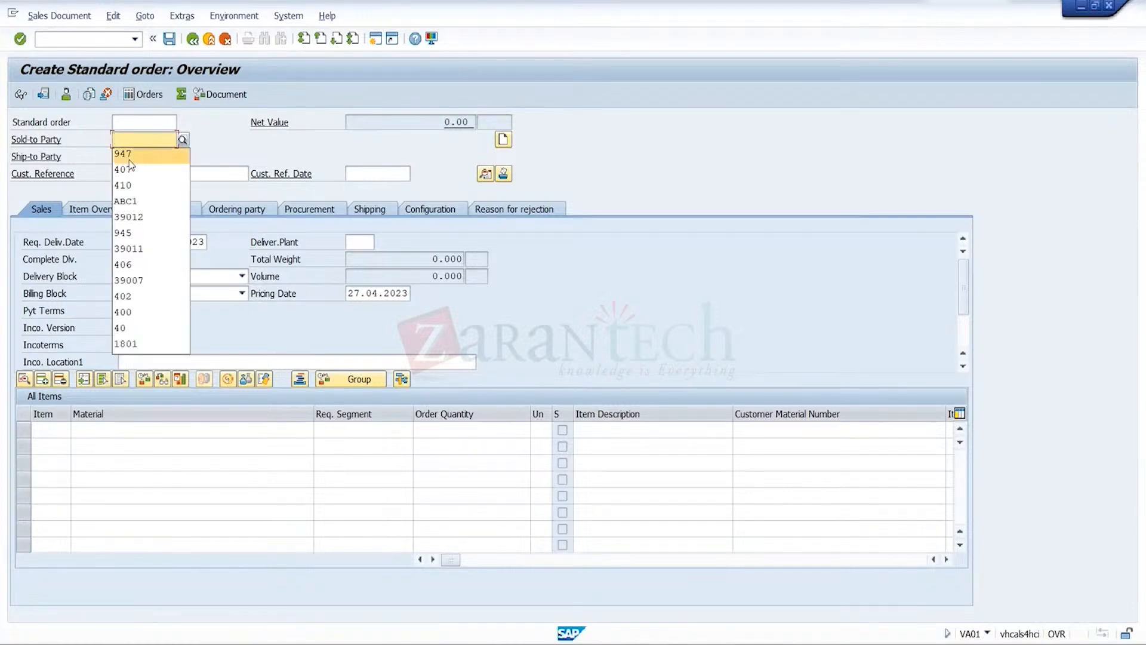
click(128, 158)
click(129, 159)
Fill in the order's customer reference, set the reference date to 27.04.2023 and choose trgp as the delivering plant
click(122, 173)
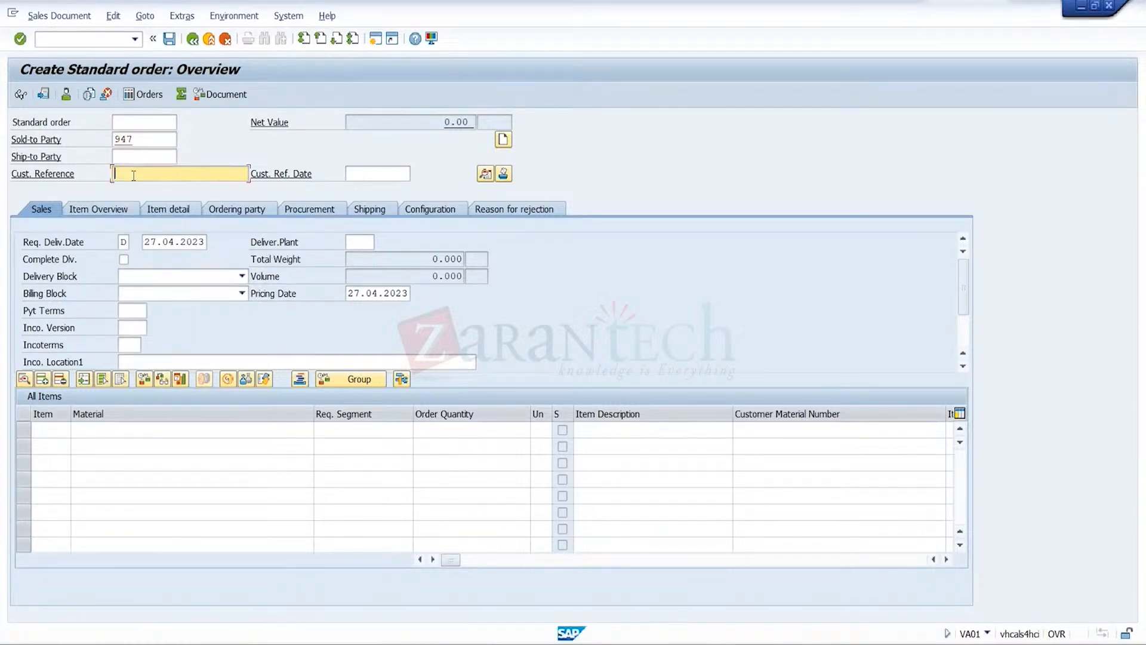
click(134, 189)
click(366, 170)
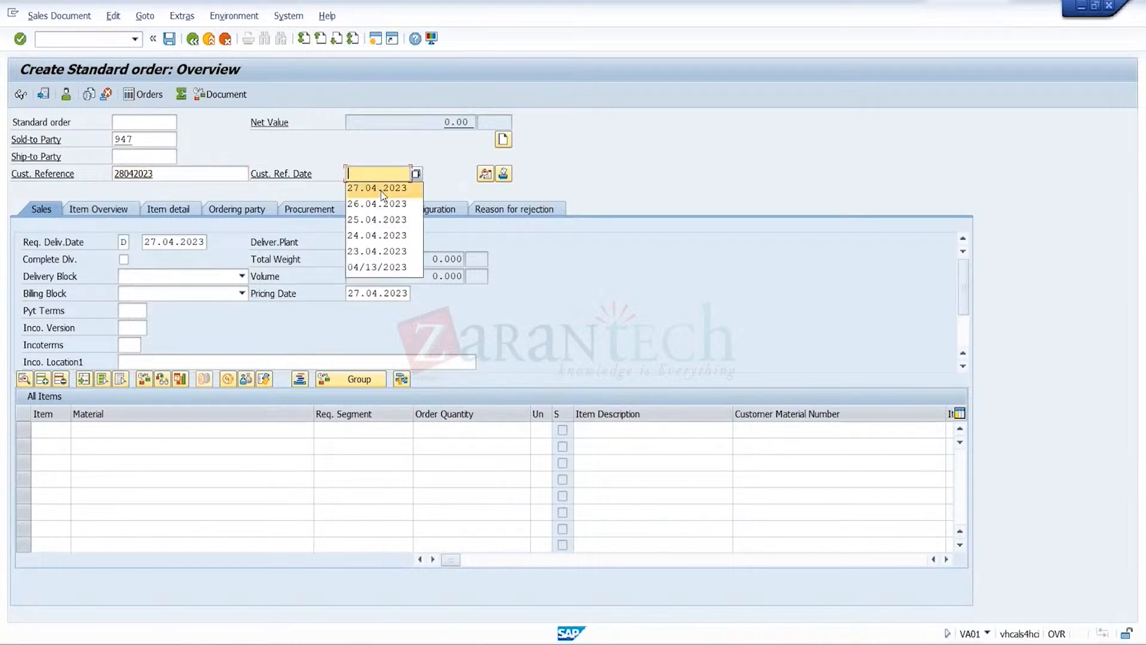
click(379, 188)
click(365, 244)
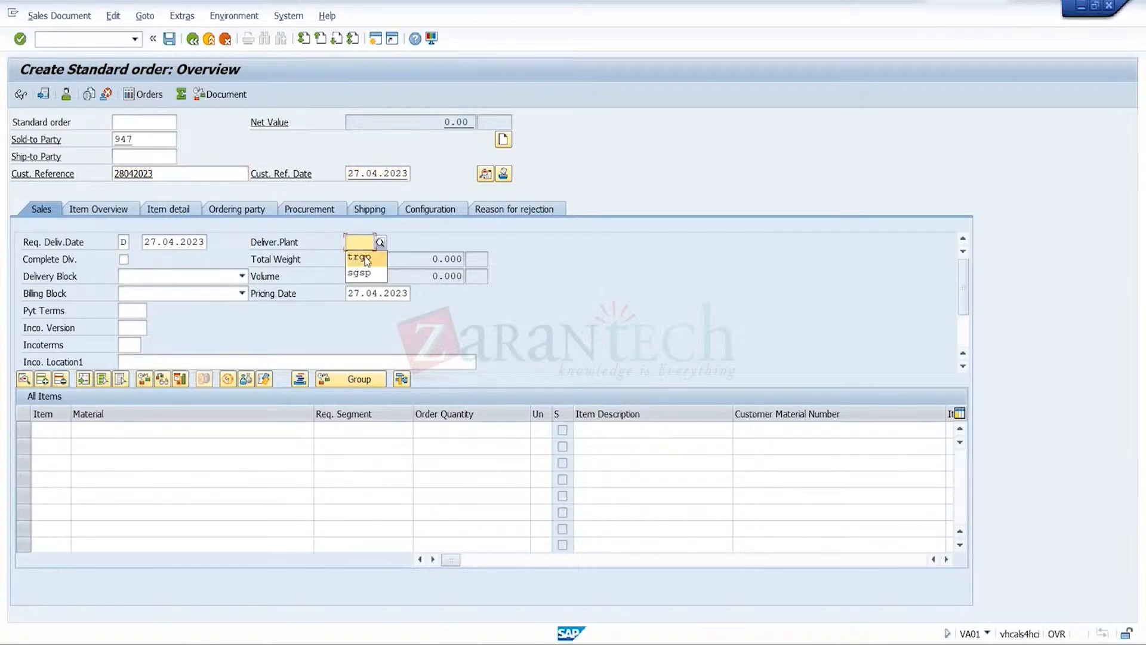
Set the order's payment terms to 0001, incoterms to FOB and incoterms location 1 to Pune
click(132, 311)
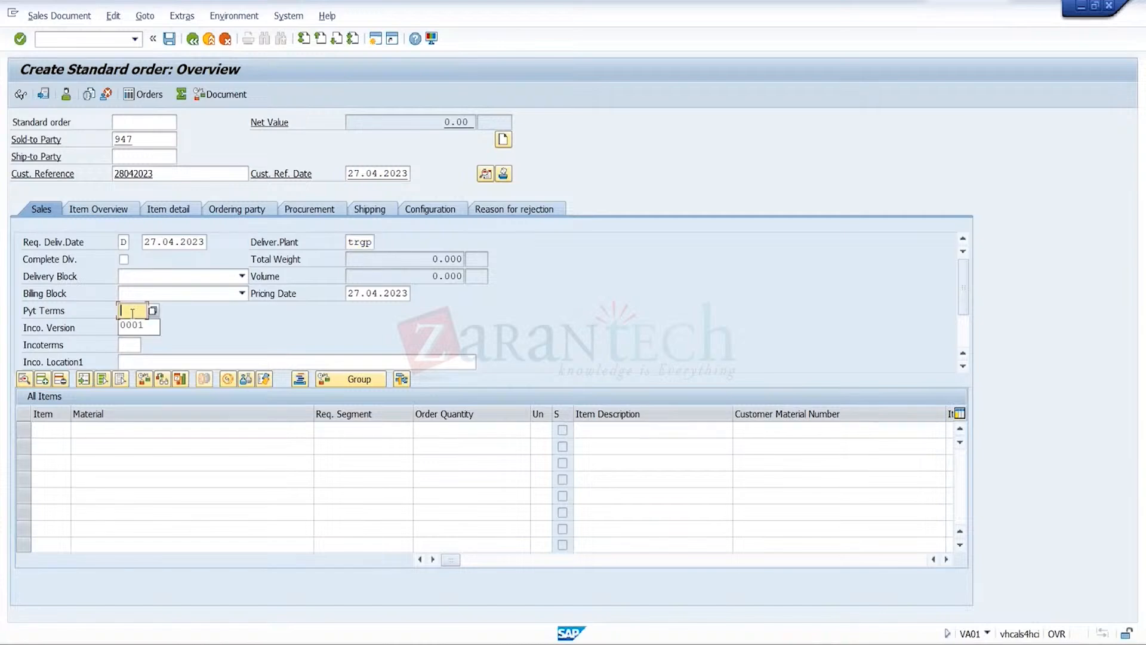
click(131, 325)
click(130, 345)
click(128, 359)
click(129, 359)
text(Pune)
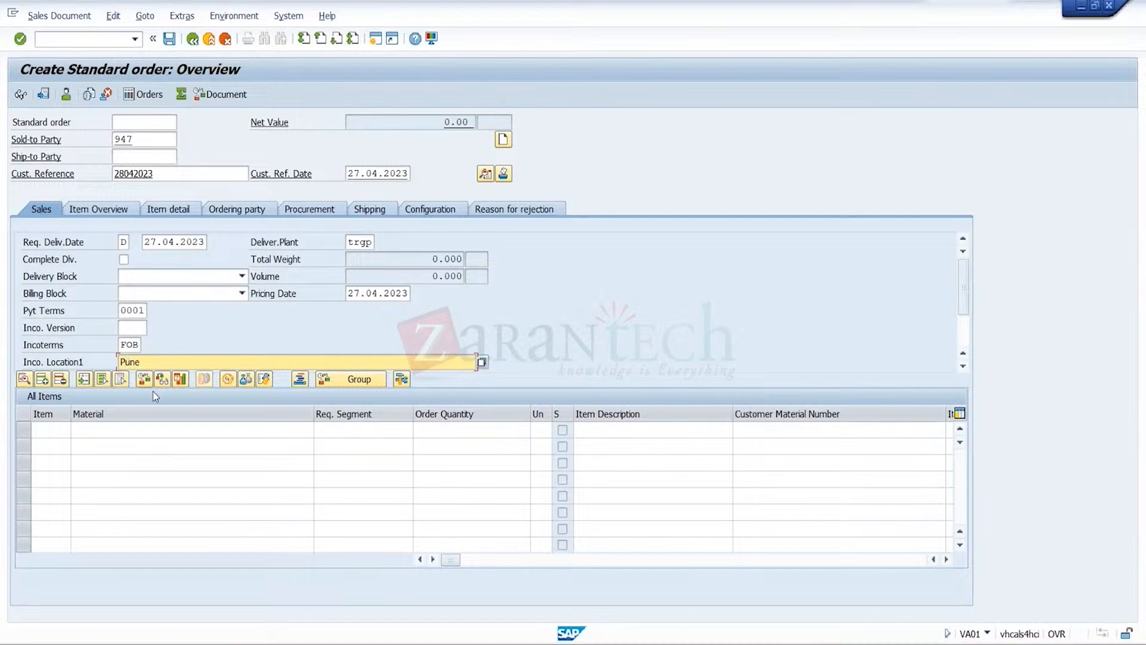
click(191, 430)
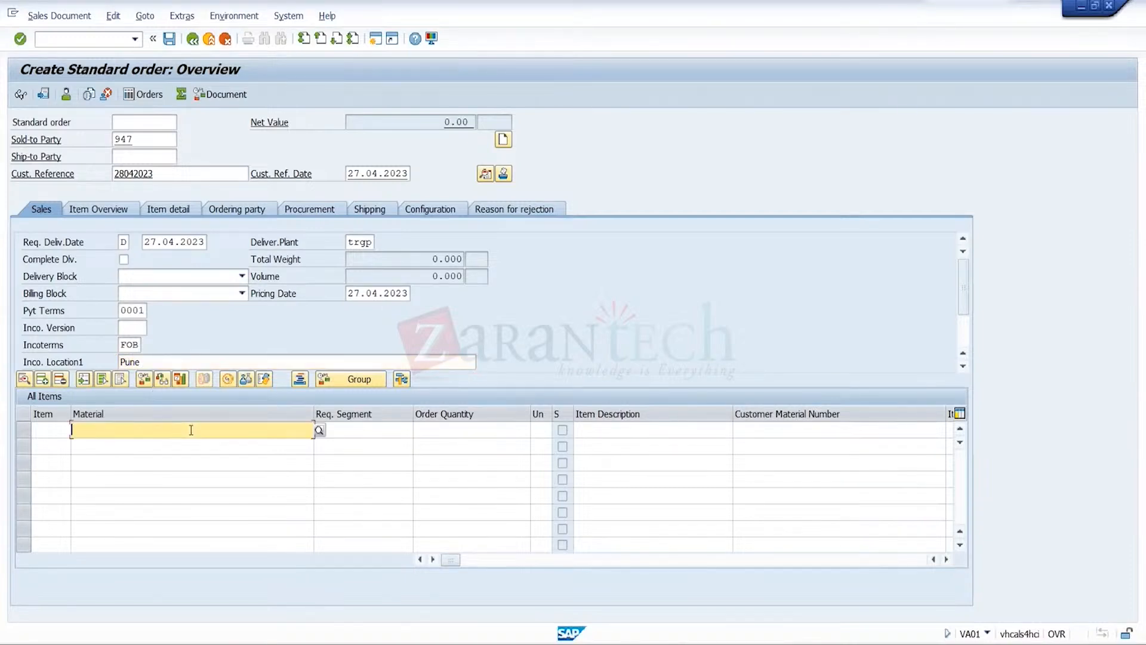
click(181, 439)
click(459, 431)
text(52)
key(Return)
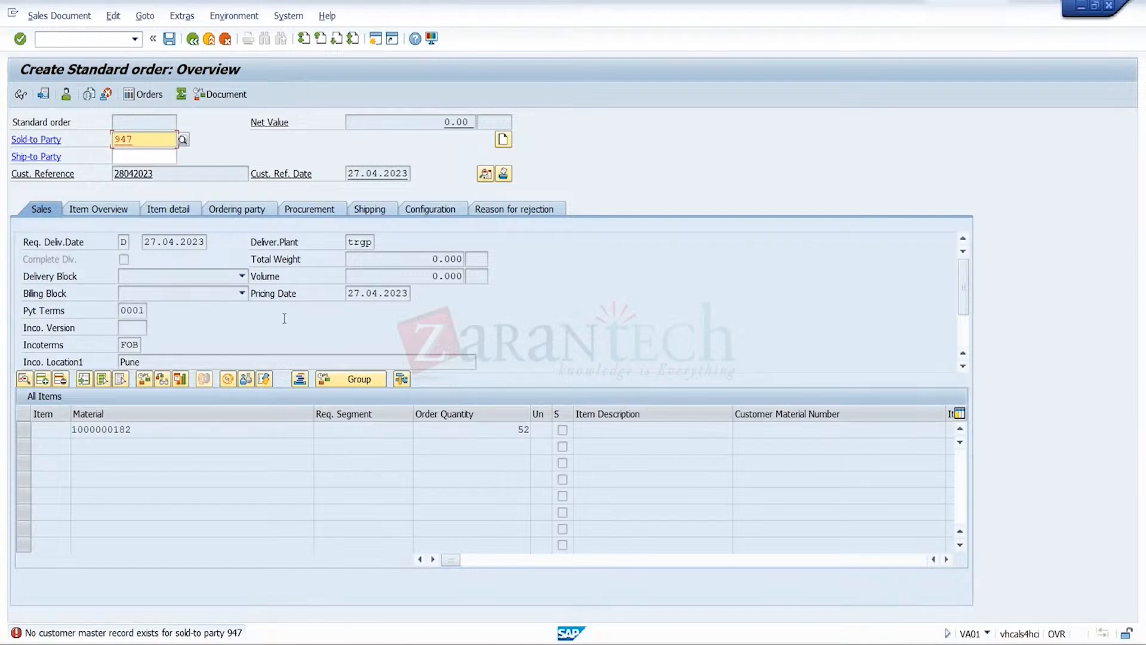
click(209, 45)
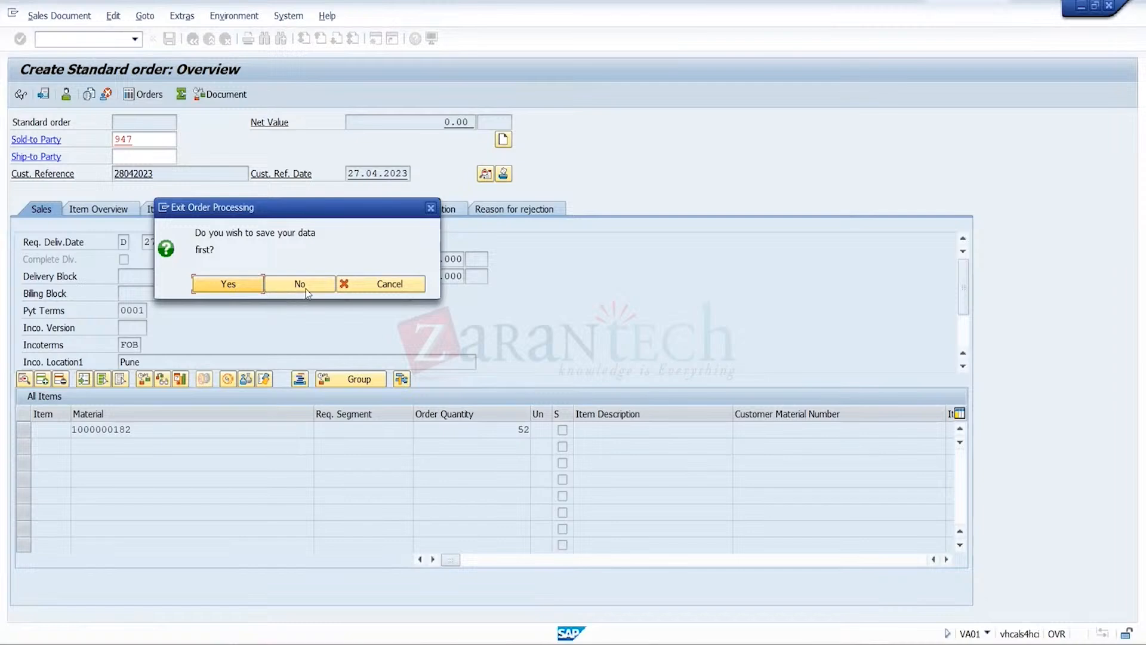
click(307, 293)
Start transaction BP, find the business partner by CR1's customer number and open its record
click(136, 40)
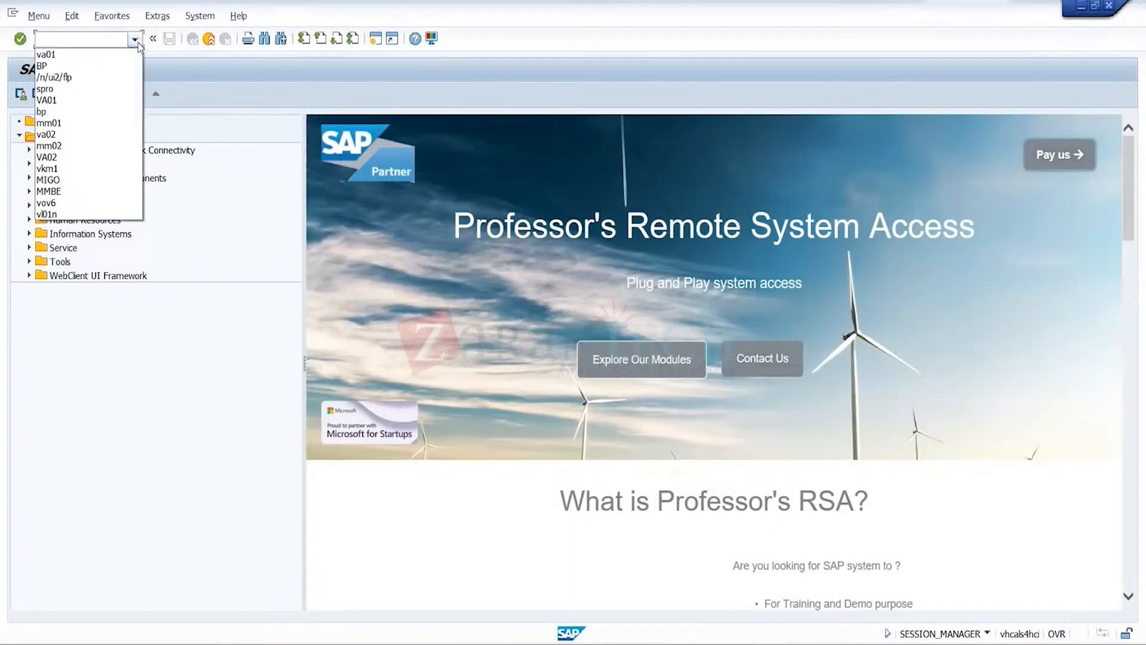
click(99, 65)
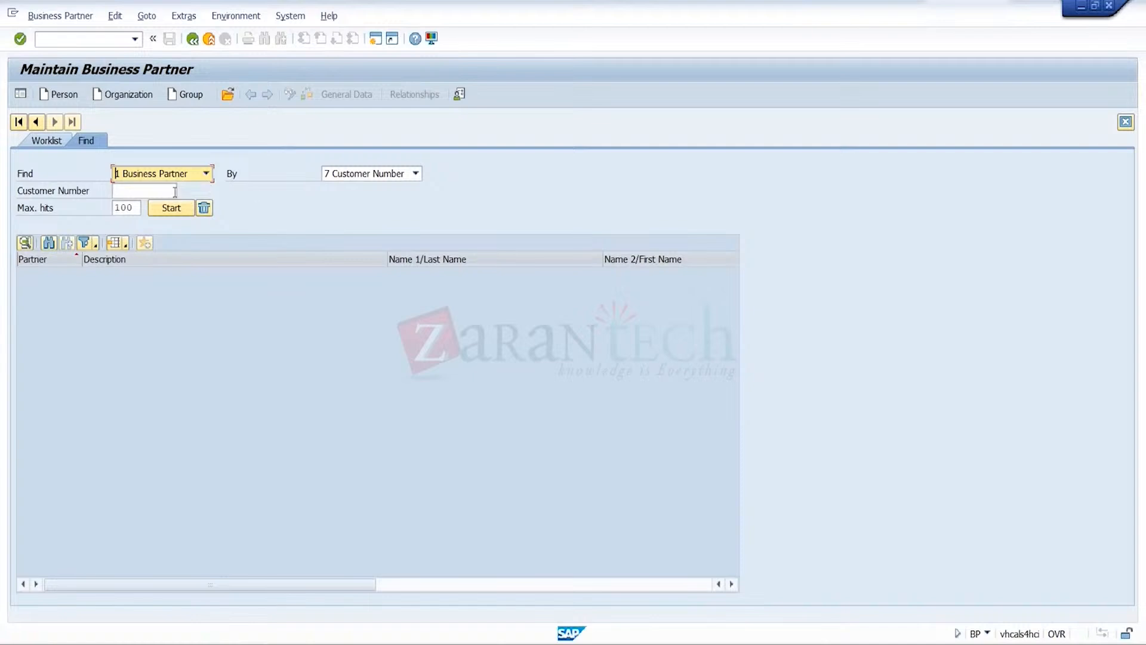
click(171, 191)
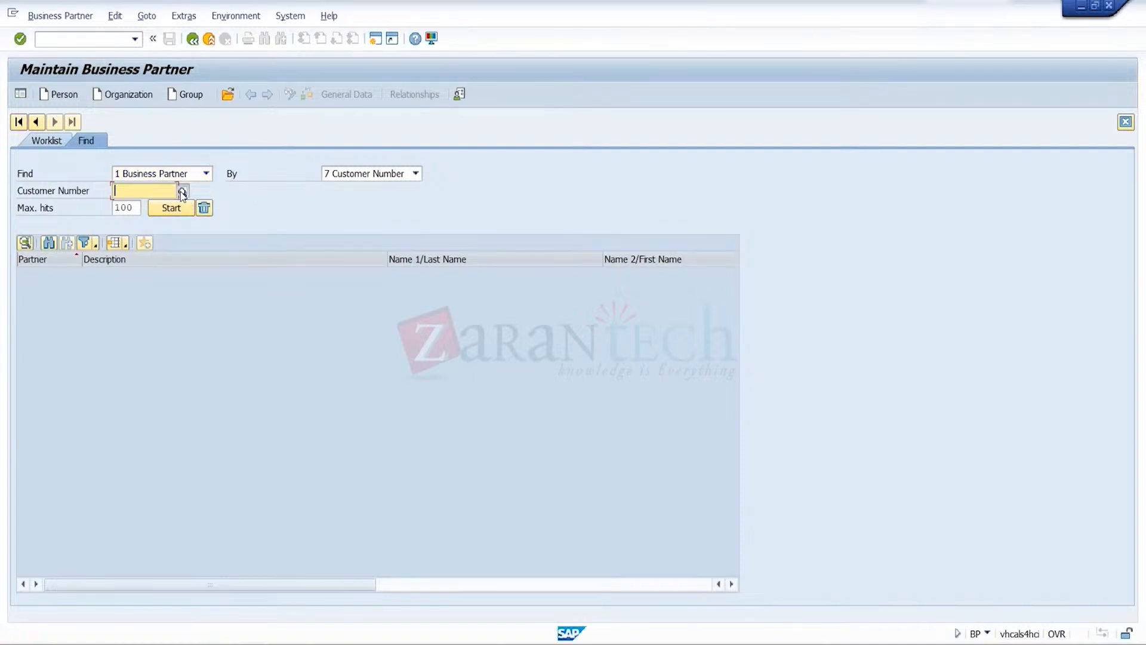
click(182, 192)
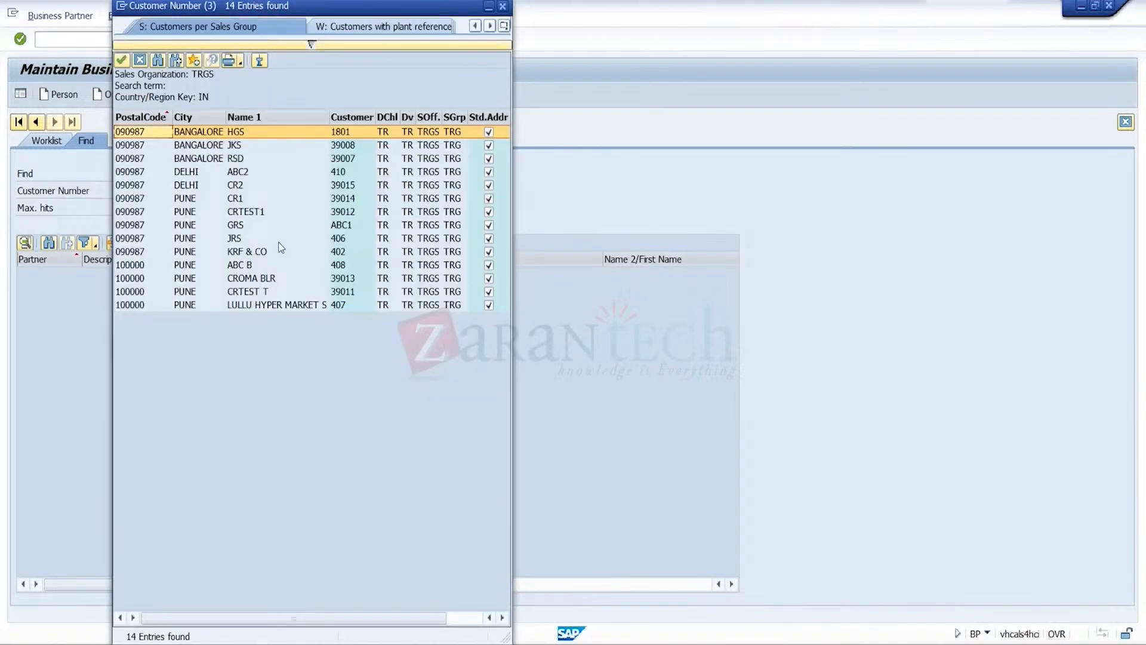
double_click(209, 207)
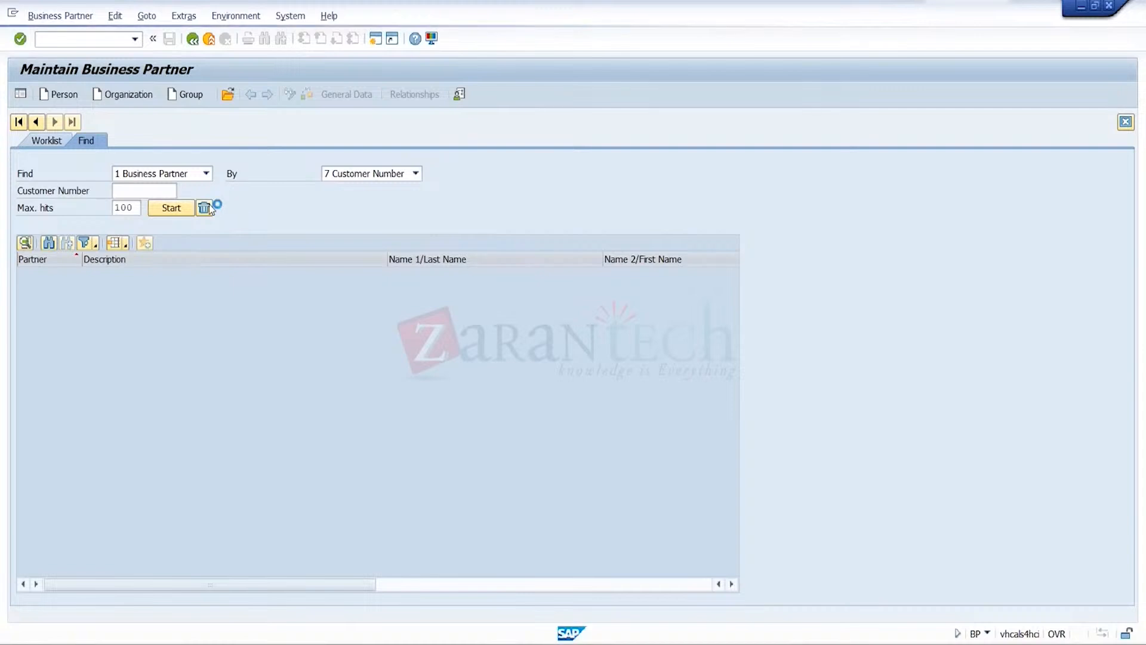
click(181, 207)
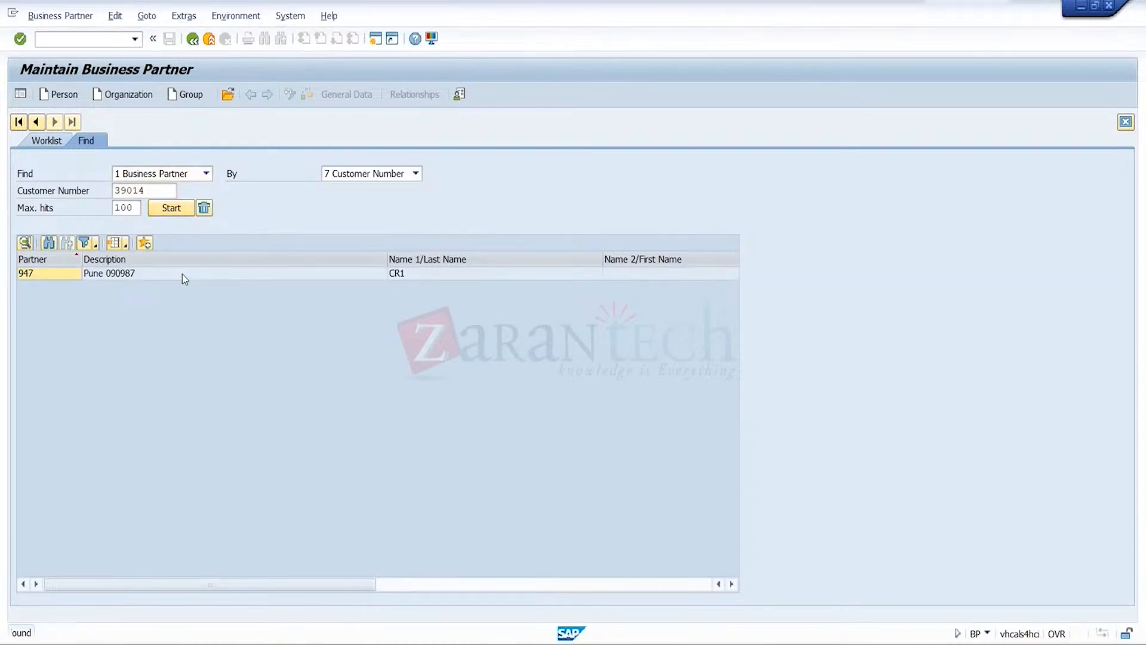
double_click(182, 274)
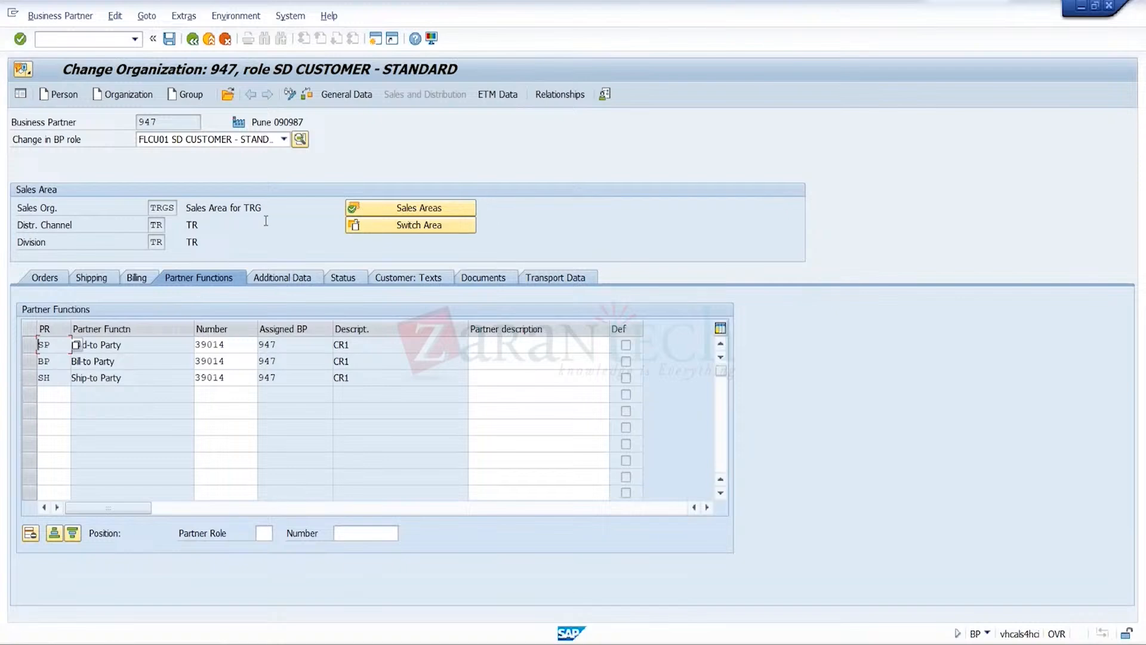
Examine the FI customer role (FLCU00) of the business partner: company code data, address and customer general data
click(284, 139)
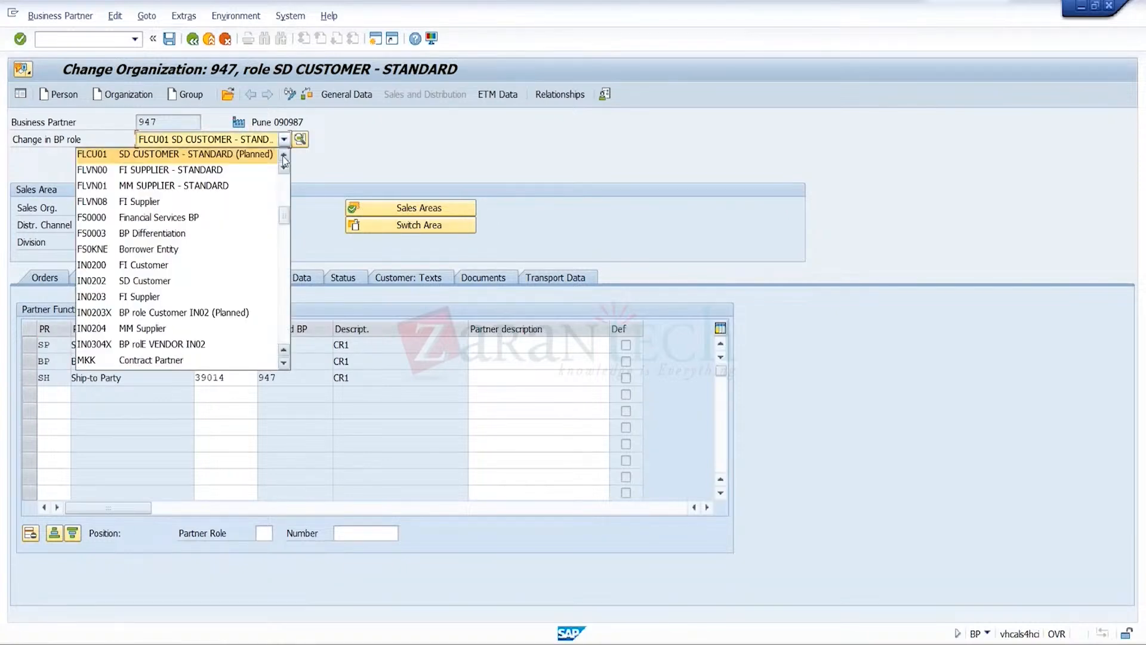
click(284, 155)
click(269, 161)
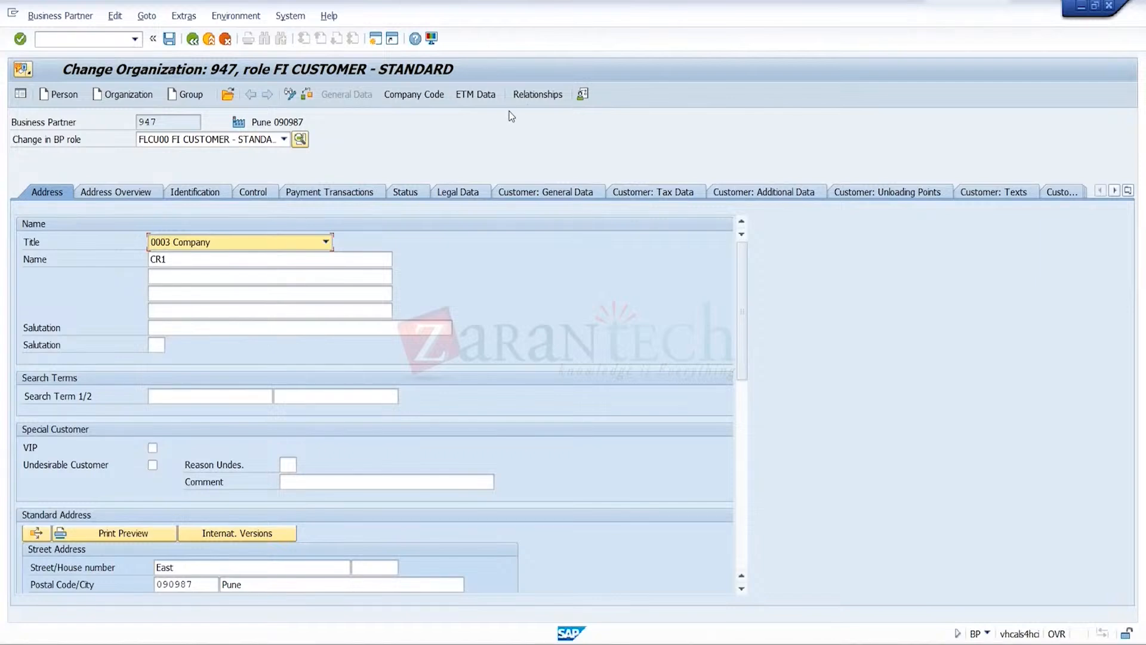
click(433, 96)
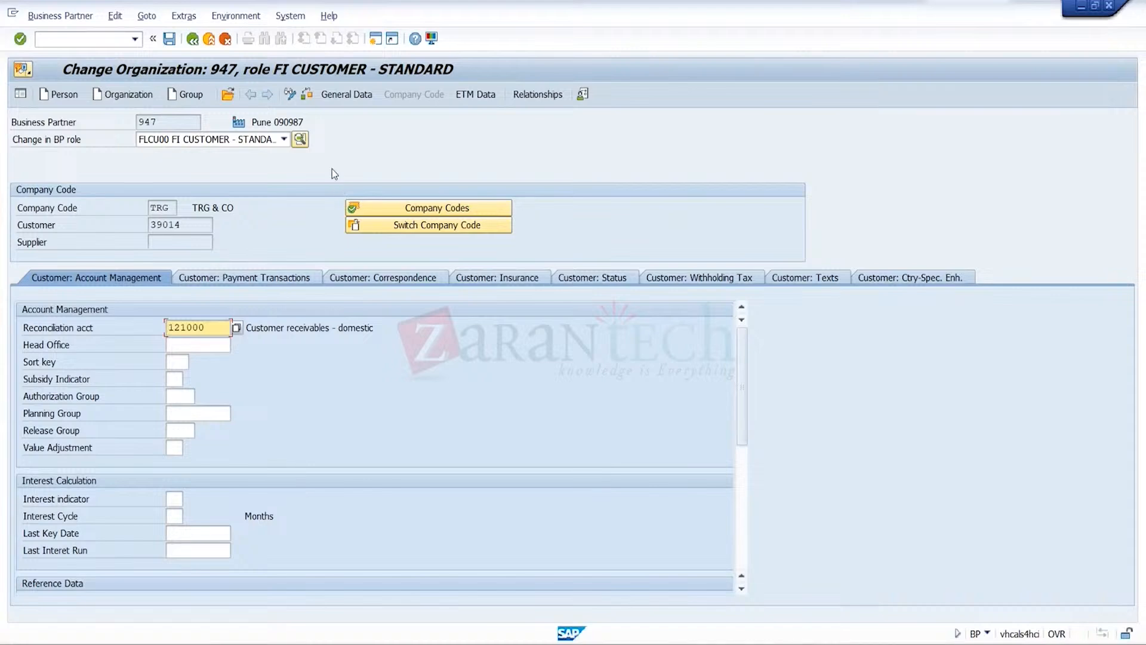
click(345, 96)
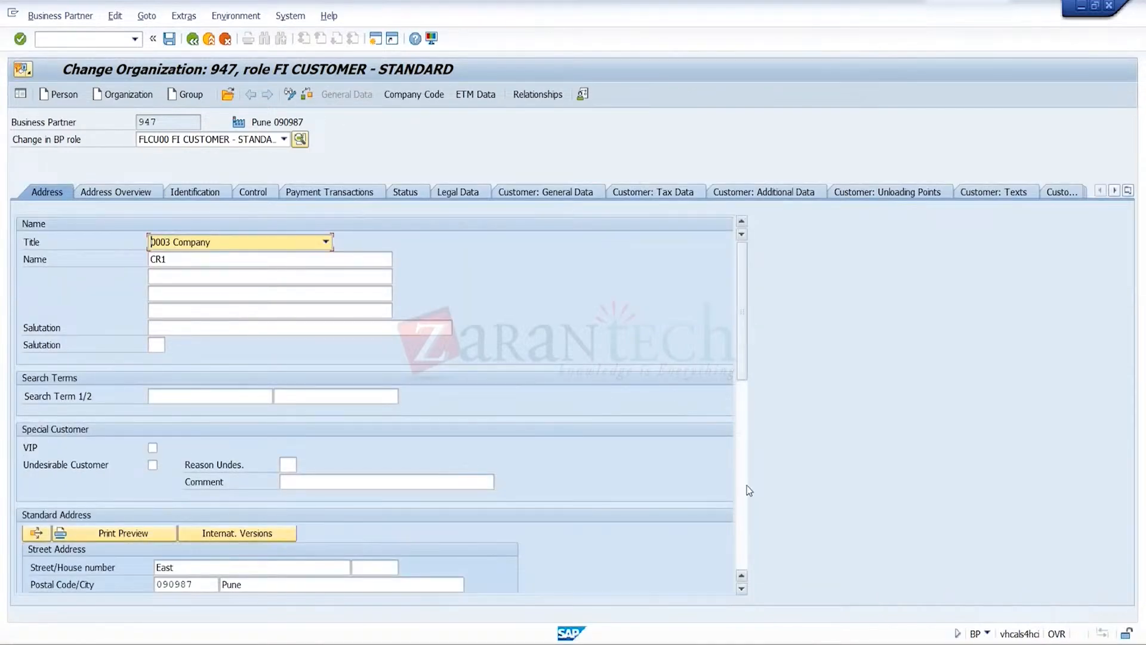
scroll(747, 505, down, 5)
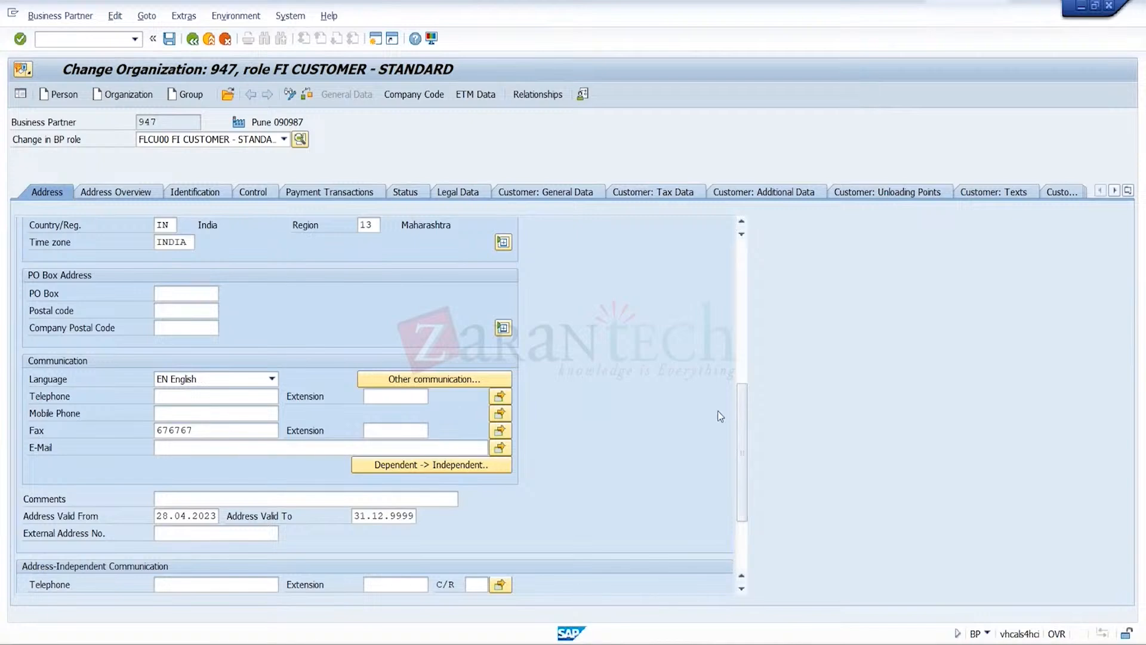
scroll(739, 272, up, 5)
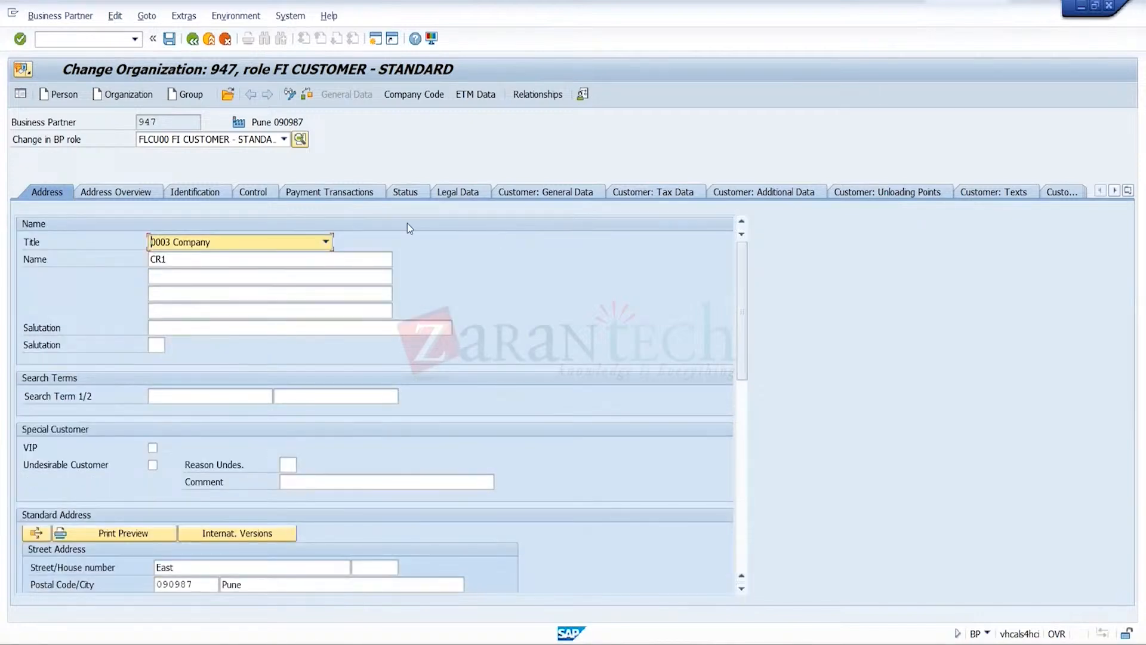
click(570, 192)
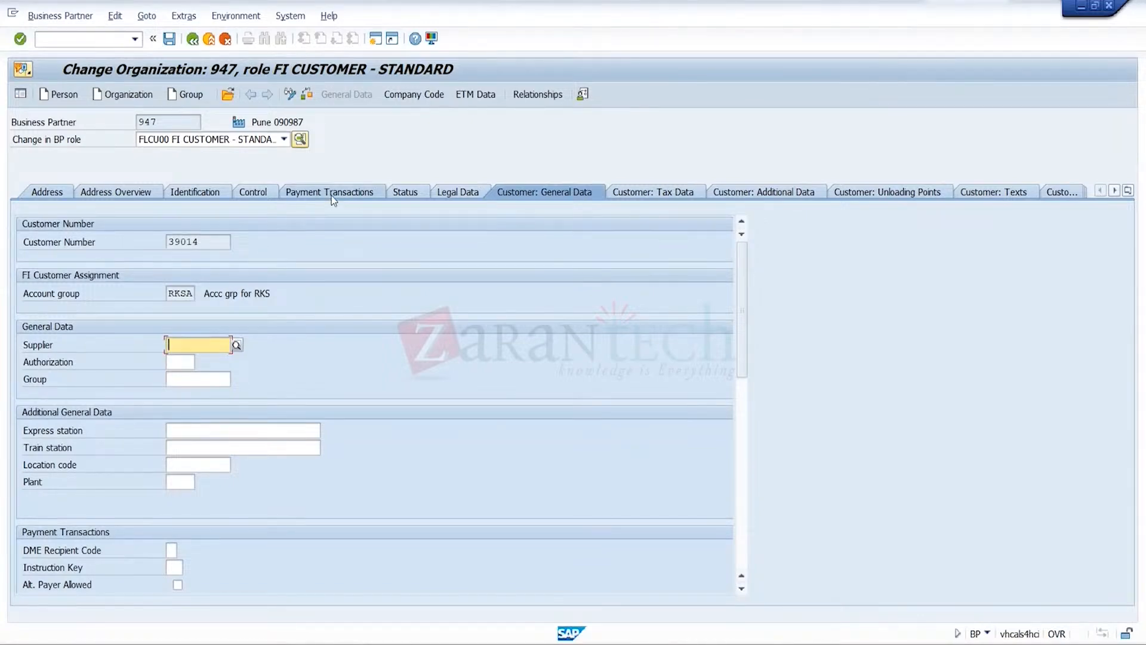
Review the sales area data of the SD customer role (FLCU01): orders, shipping, billing and partner functions
click(284, 140)
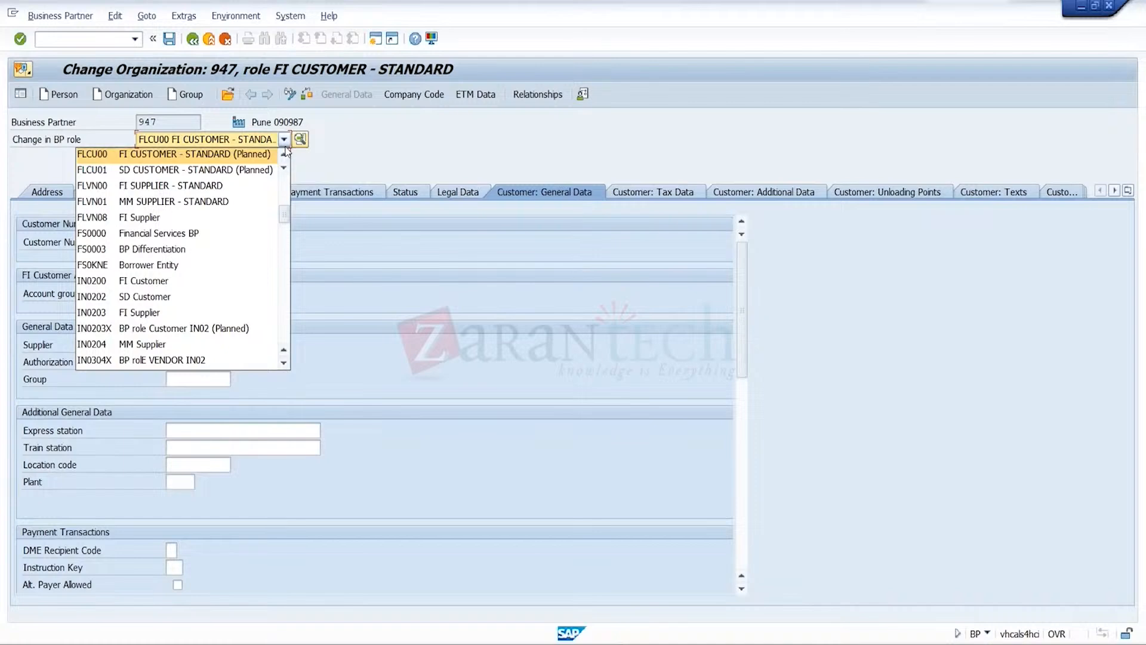
click(269, 170)
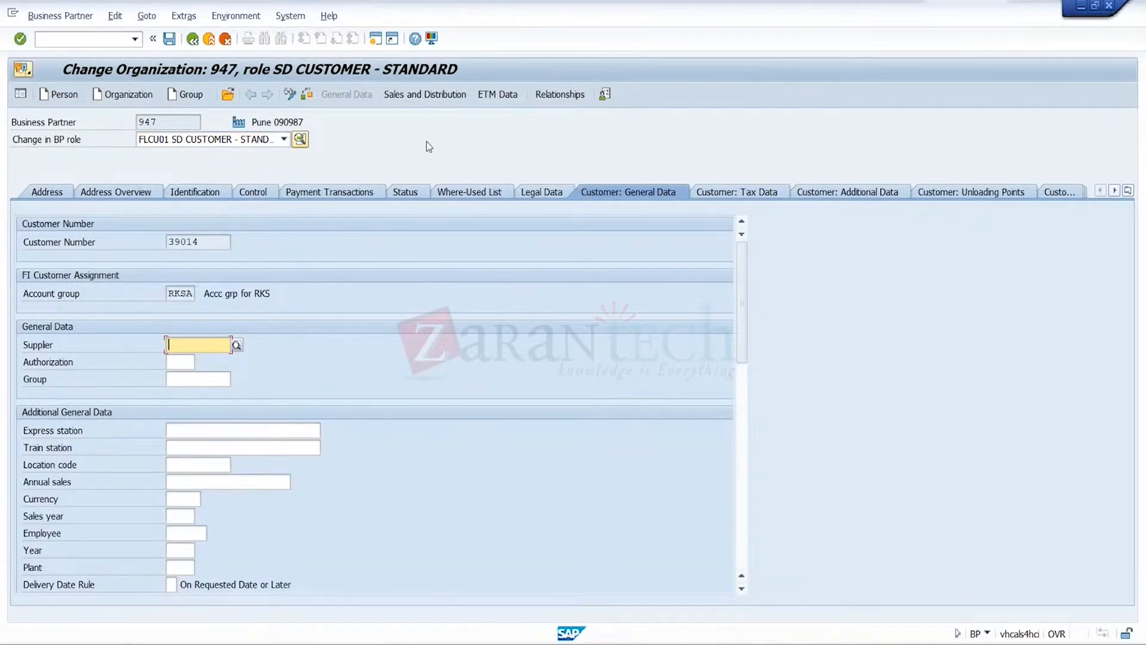
click(442, 95)
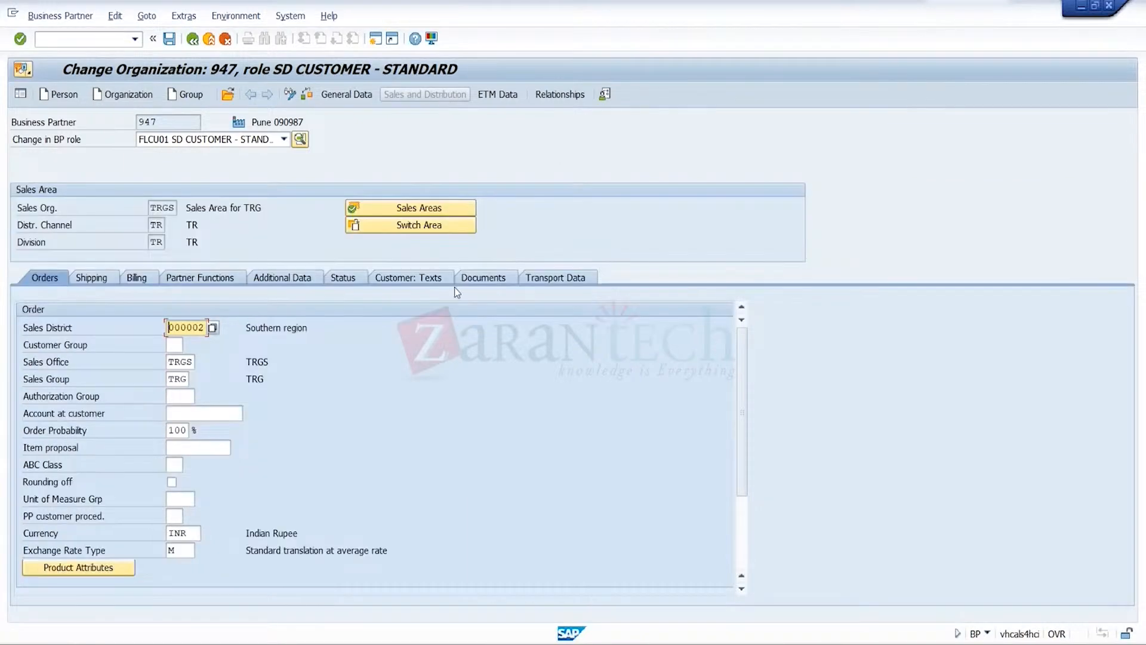
scroll(677, 463, down, 3)
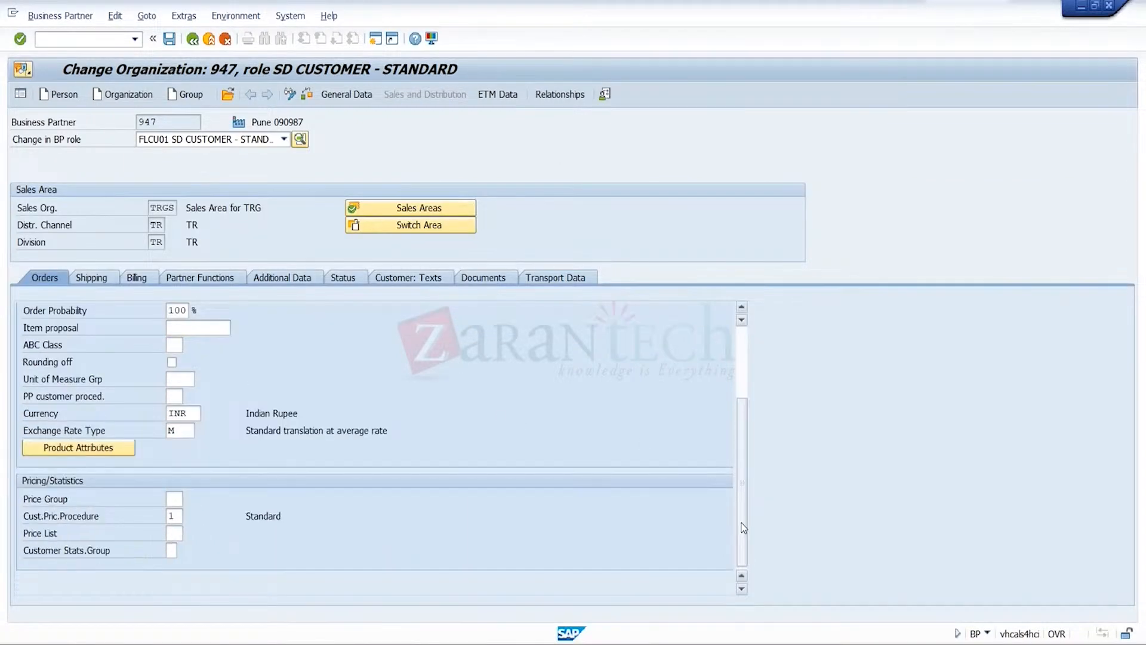
click(93, 284)
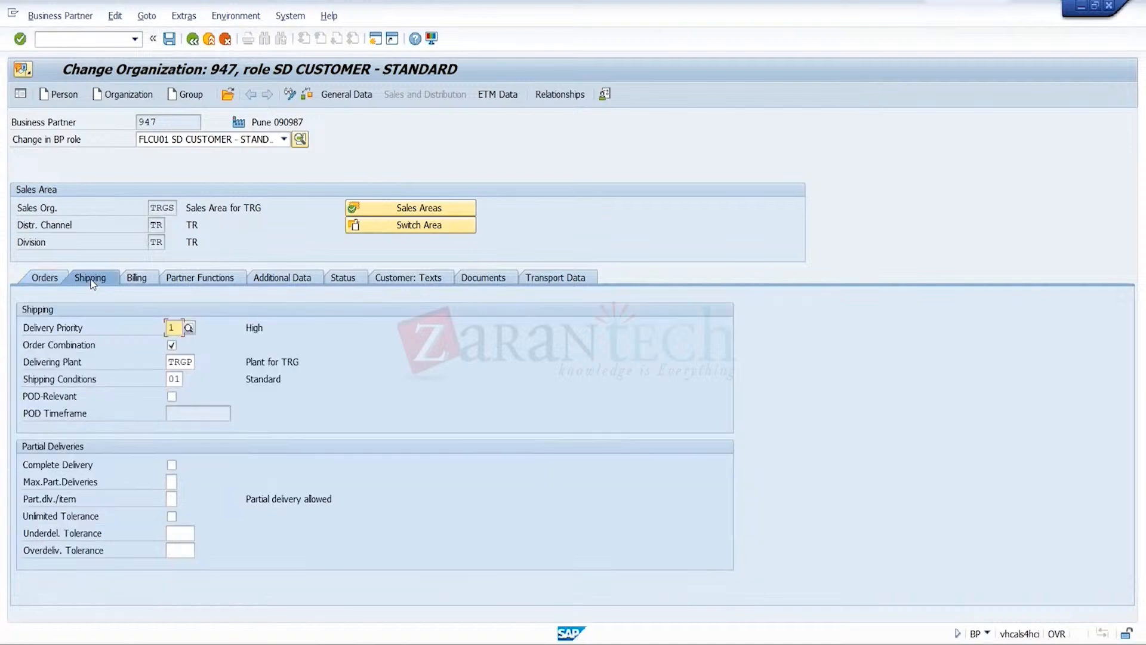
click(139, 280)
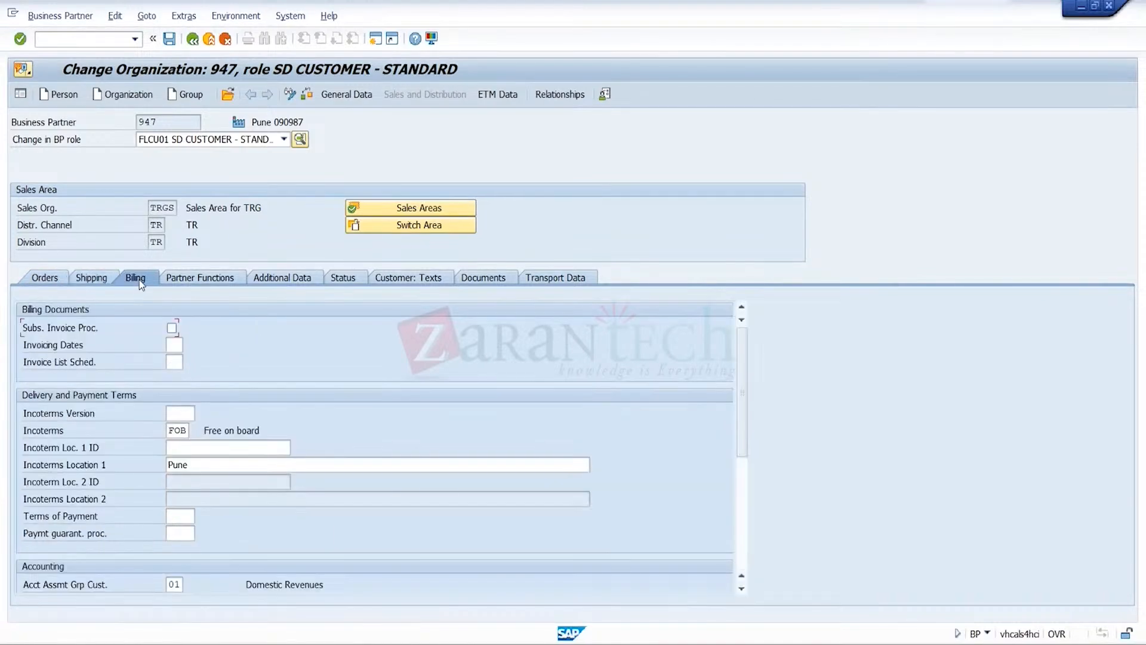
click(210, 281)
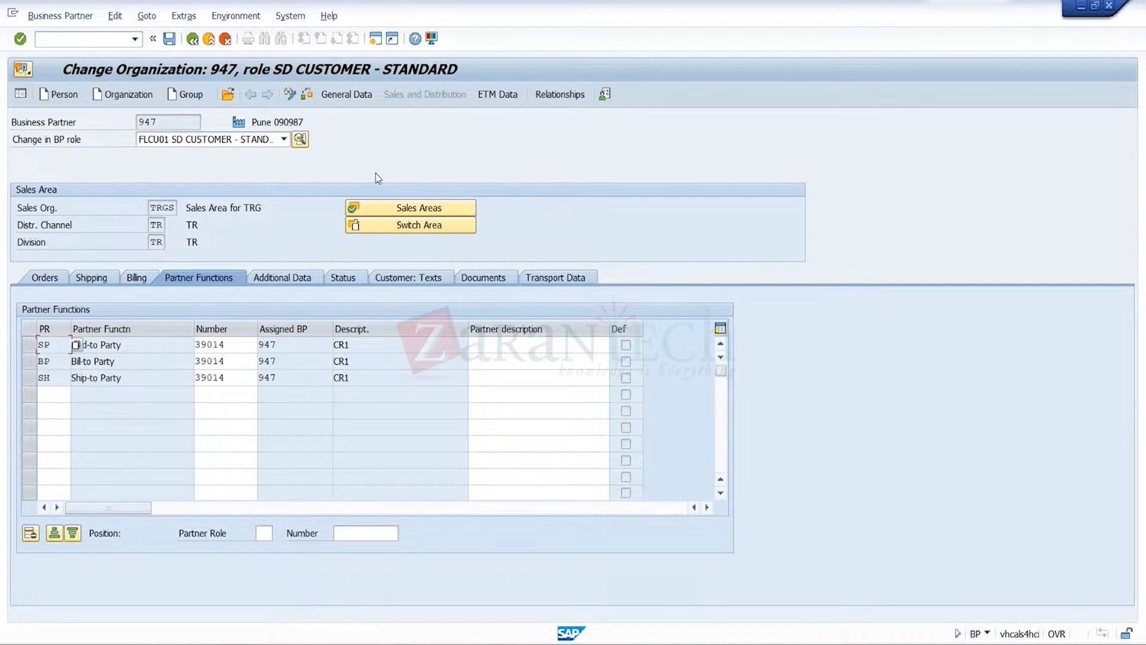
Leave business partner maintenance and start another OR1 standard order with transaction va01
click(212, 45)
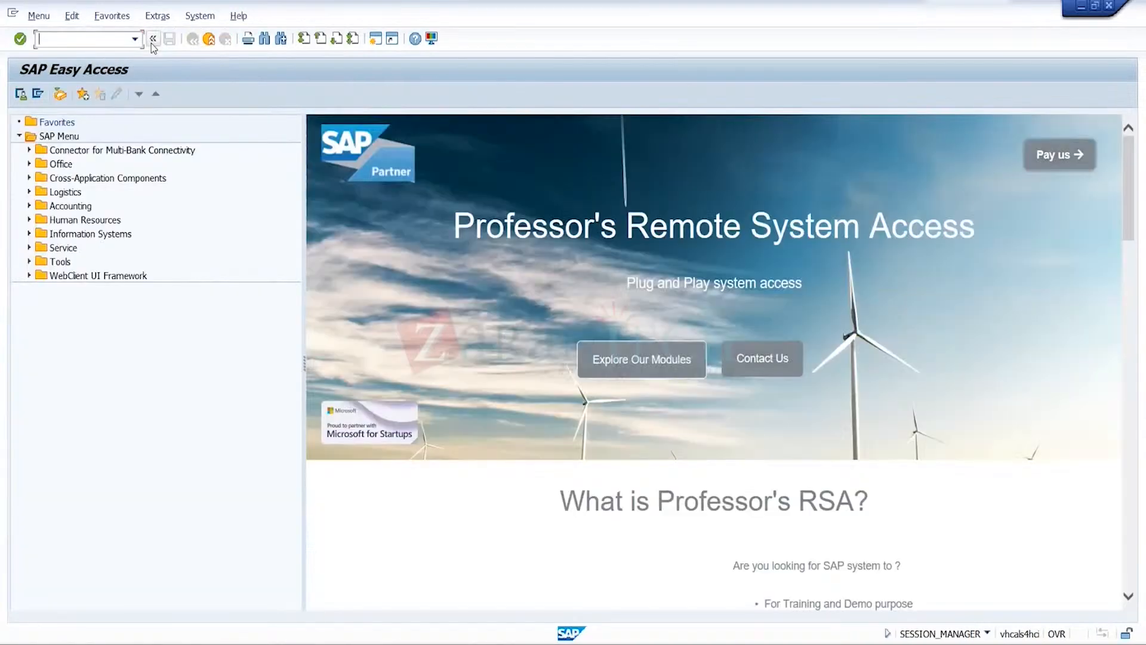
click(136, 39)
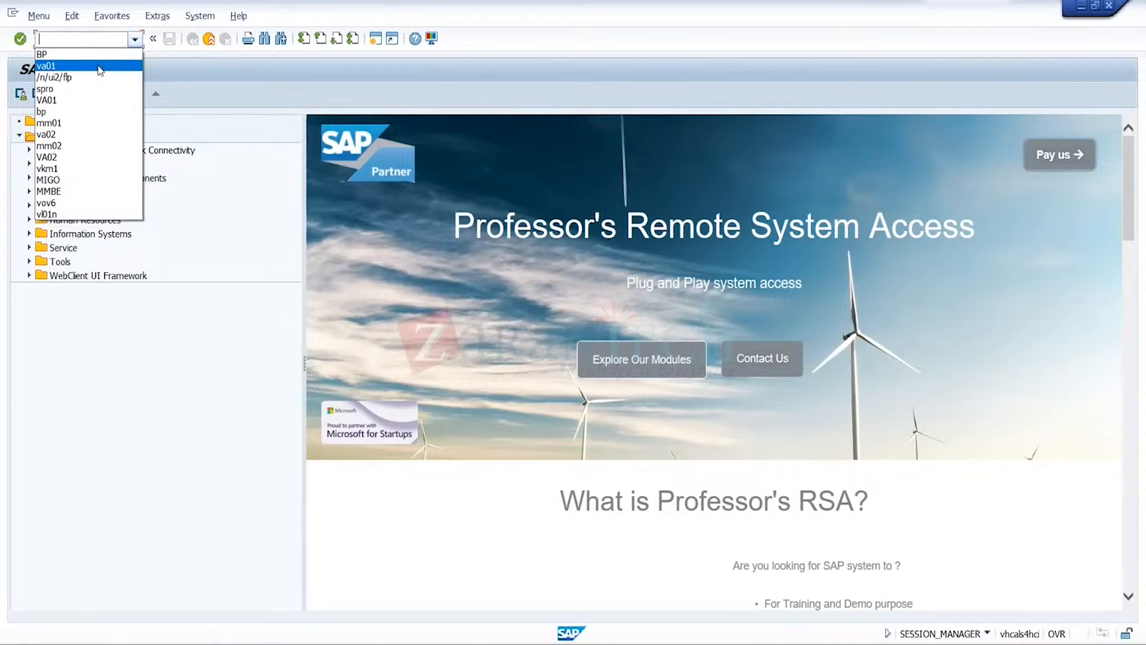
click(100, 67)
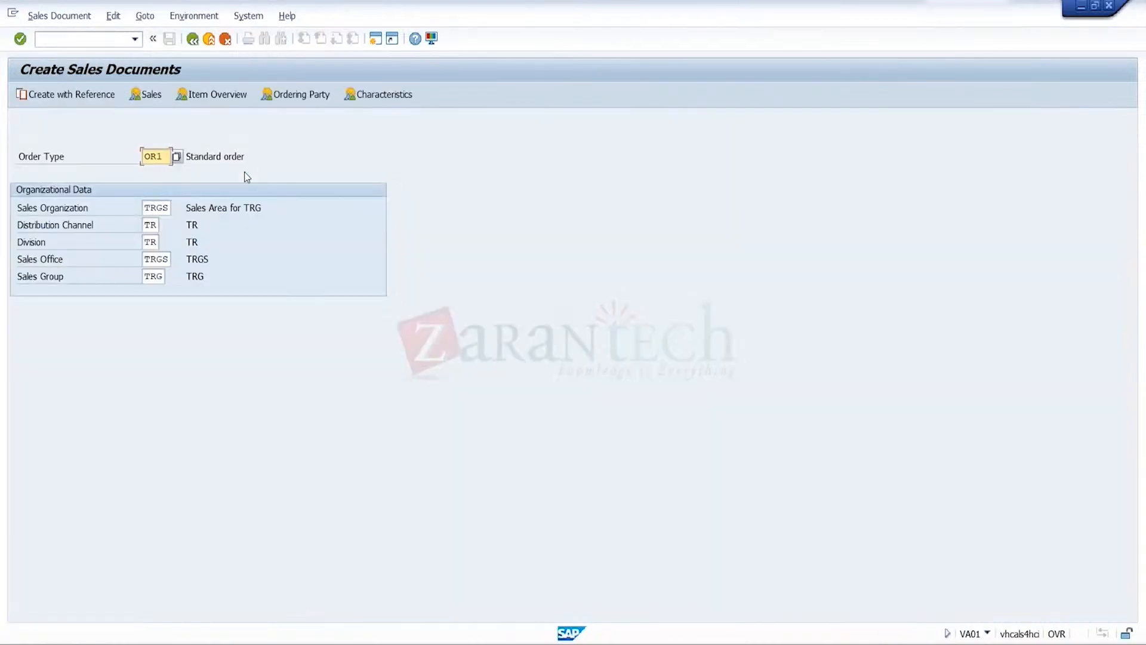
key(Return)
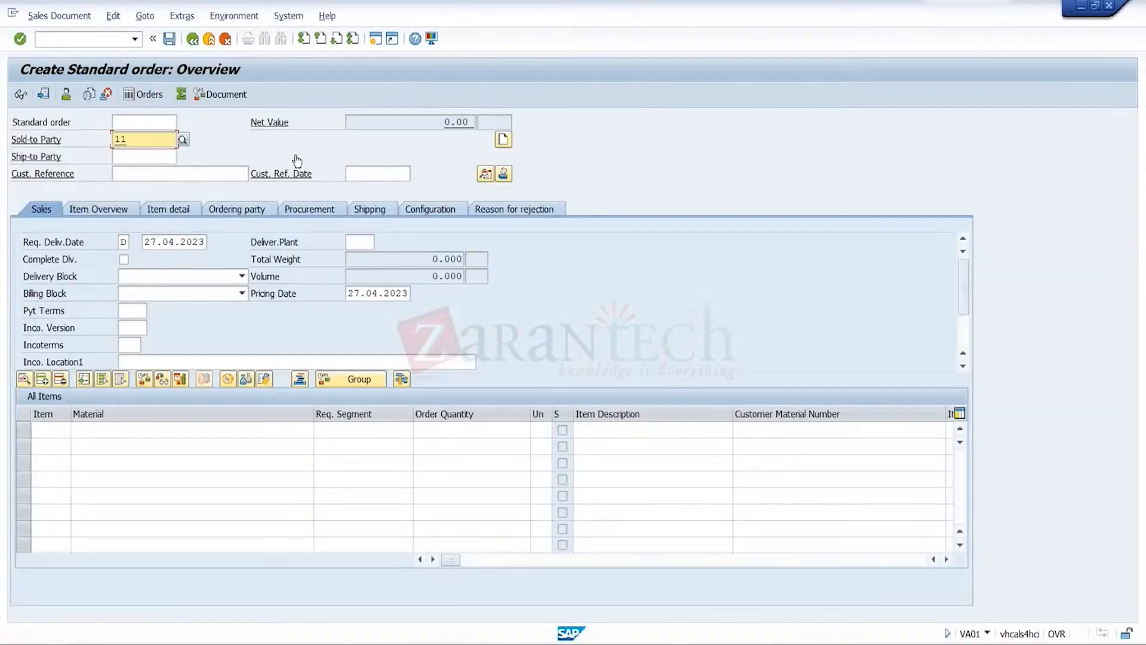
Look up the sold-to party among the customers per sales group and select CR1
key(Delete)
click(181, 139)
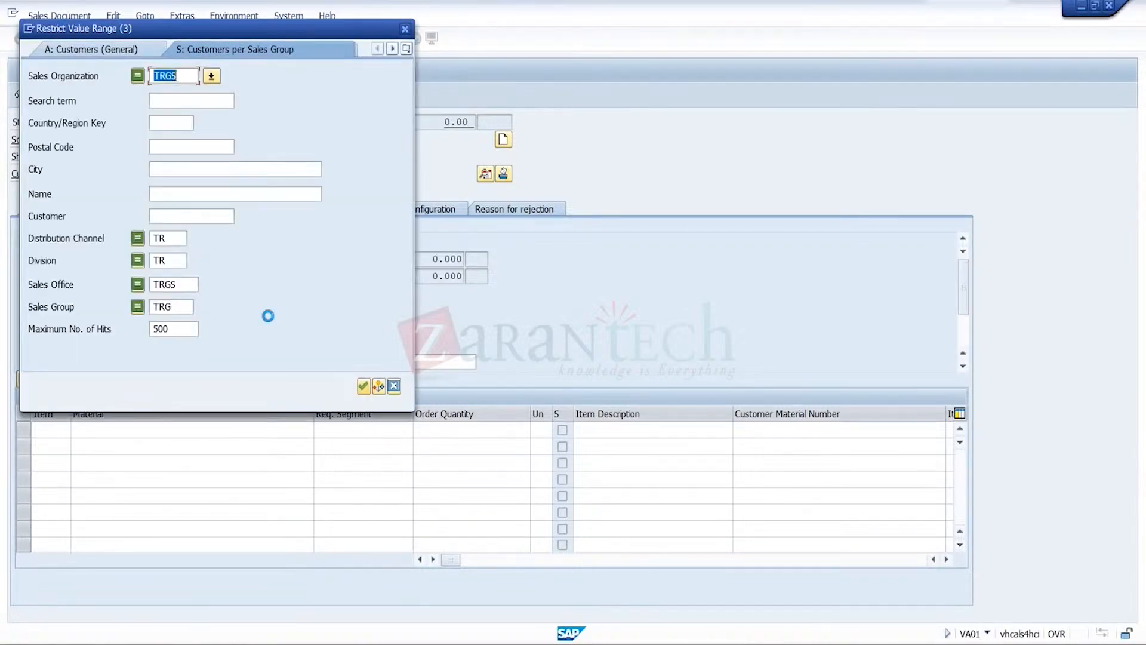
key(Return)
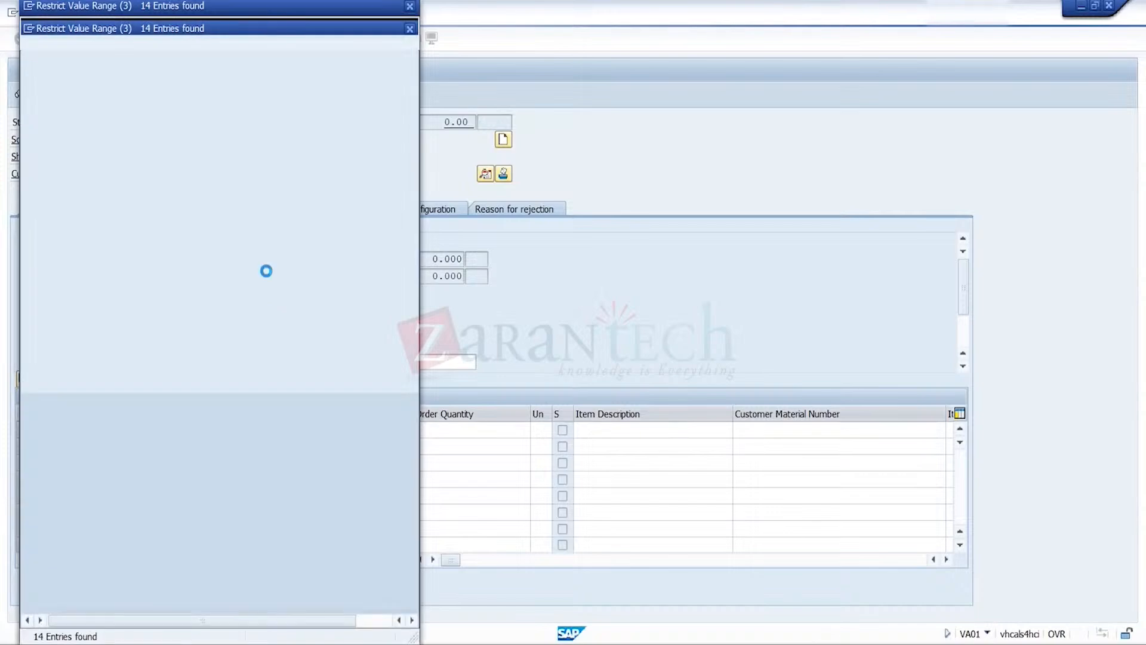
click(259, 199)
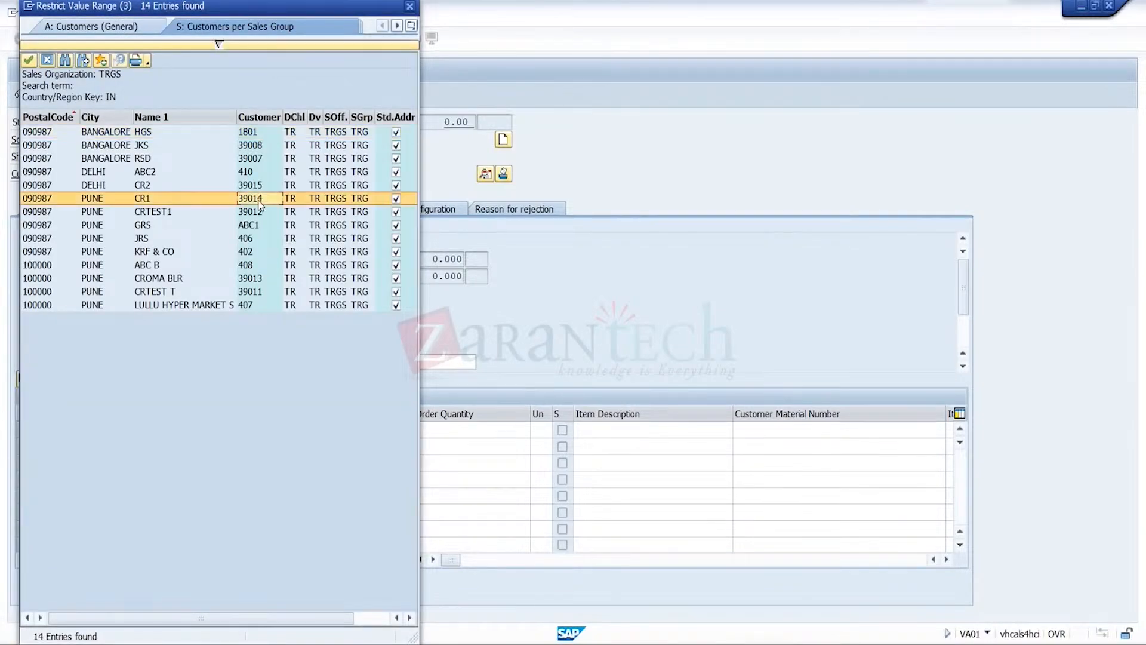
double_click(258, 201)
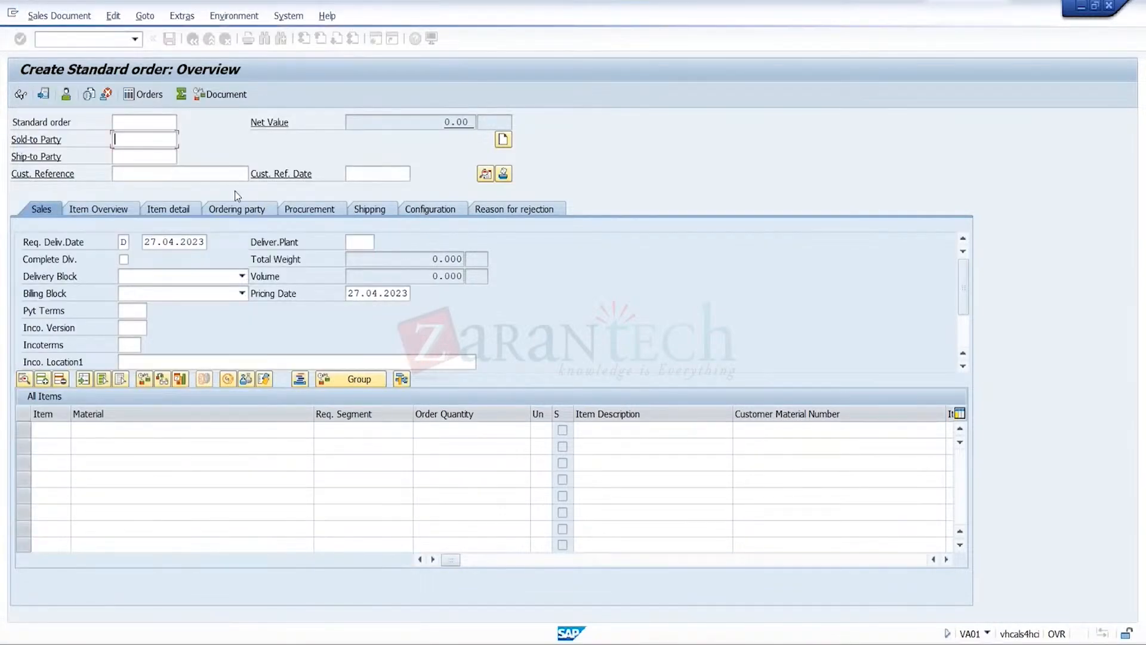
Set the order's customer reference to 28042023 and the customer reference date to 28.04.2023
click(230, 173)
click(230, 174)
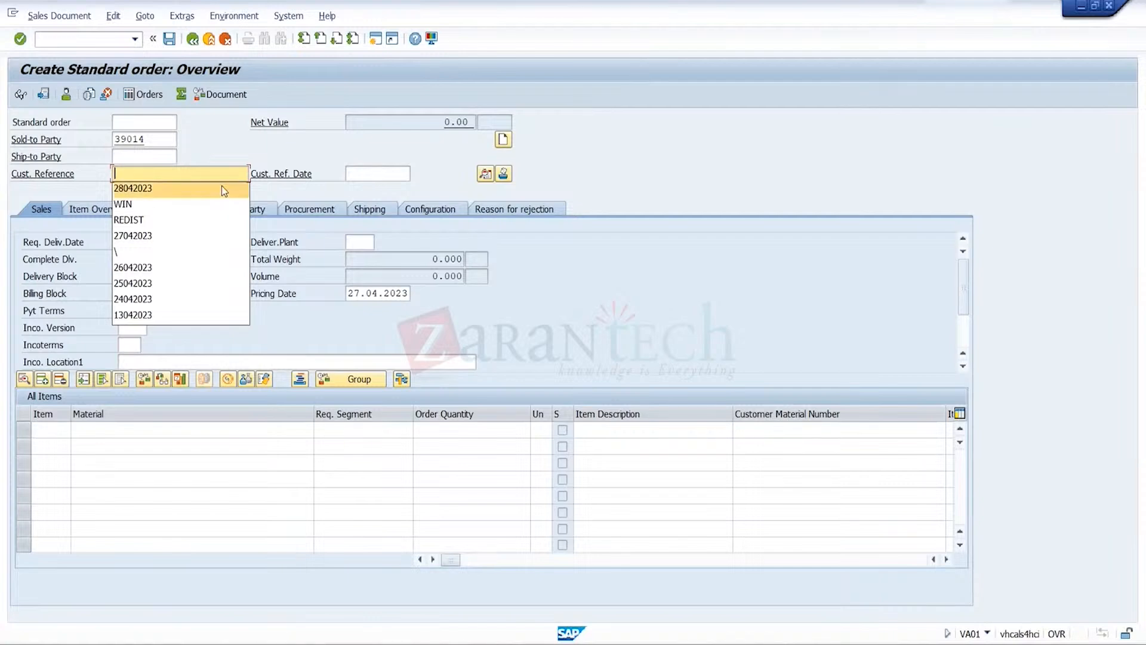
click(211, 191)
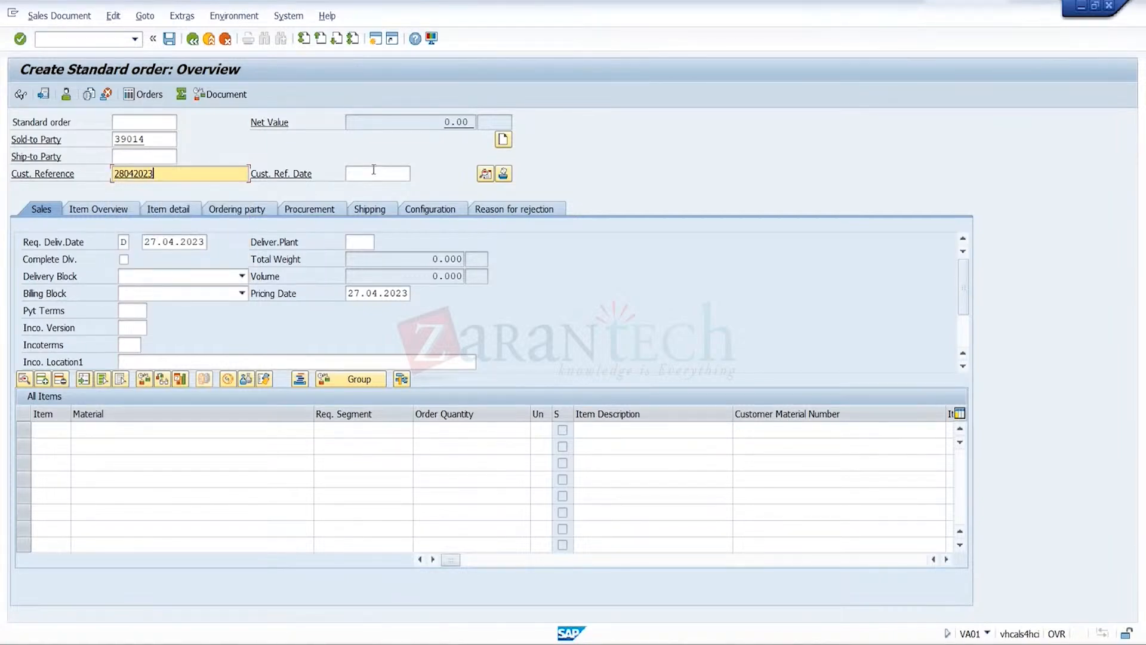
click(373, 171)
click(373, 171)
click(384, 178)
click(385, 179)
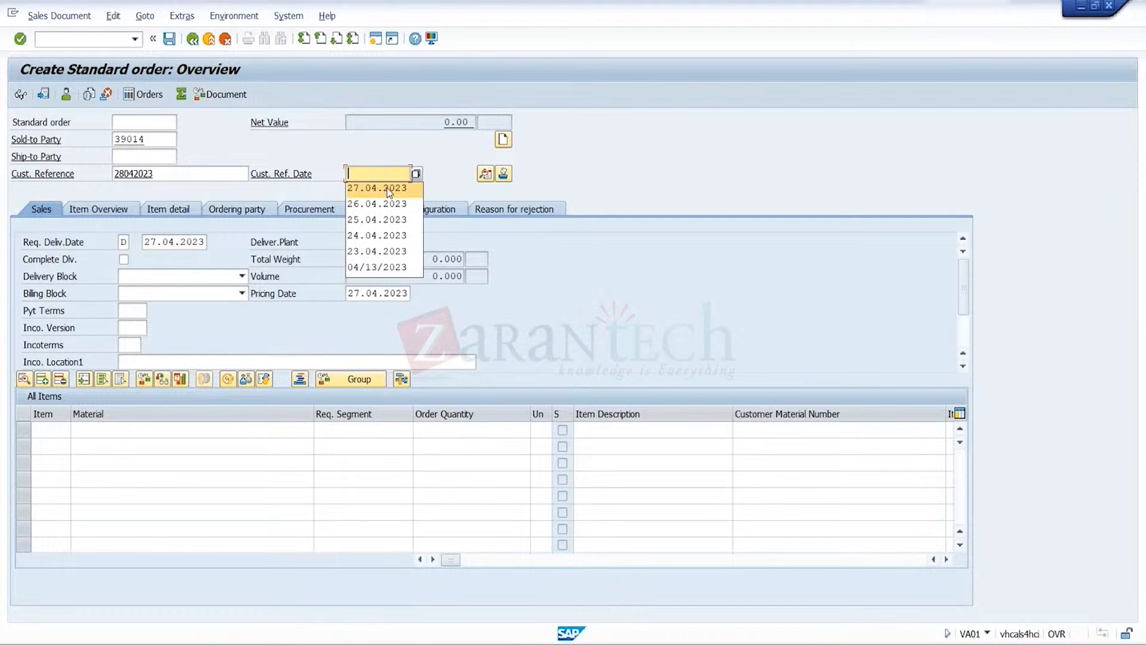
click(416, 173)
click(416, 174)
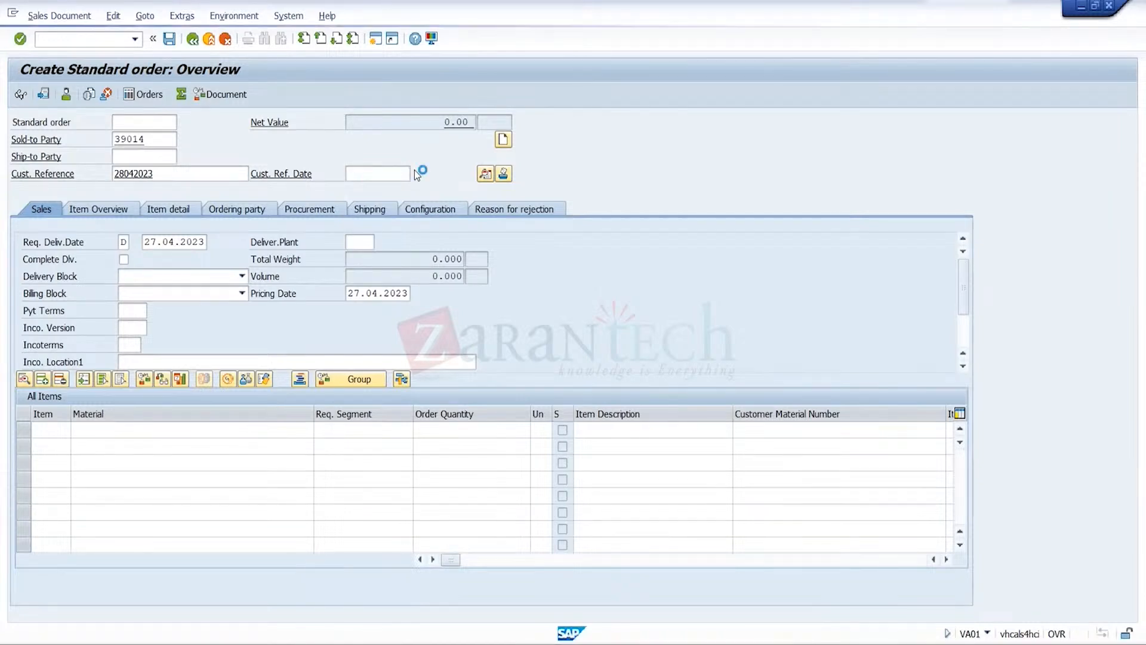
double_click(294, 328)
Set the delivering plant to trgp, the incoterms to FOB and the incoterms location to Pune
click(364, 243)
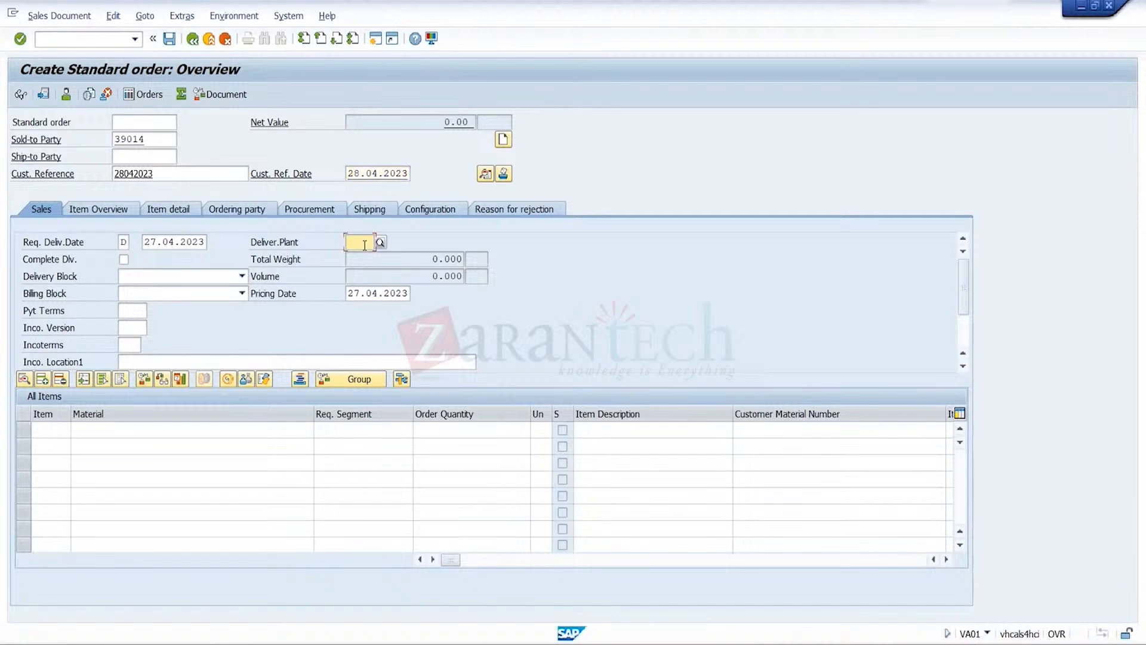
click(366, 263)
click(133, 328)
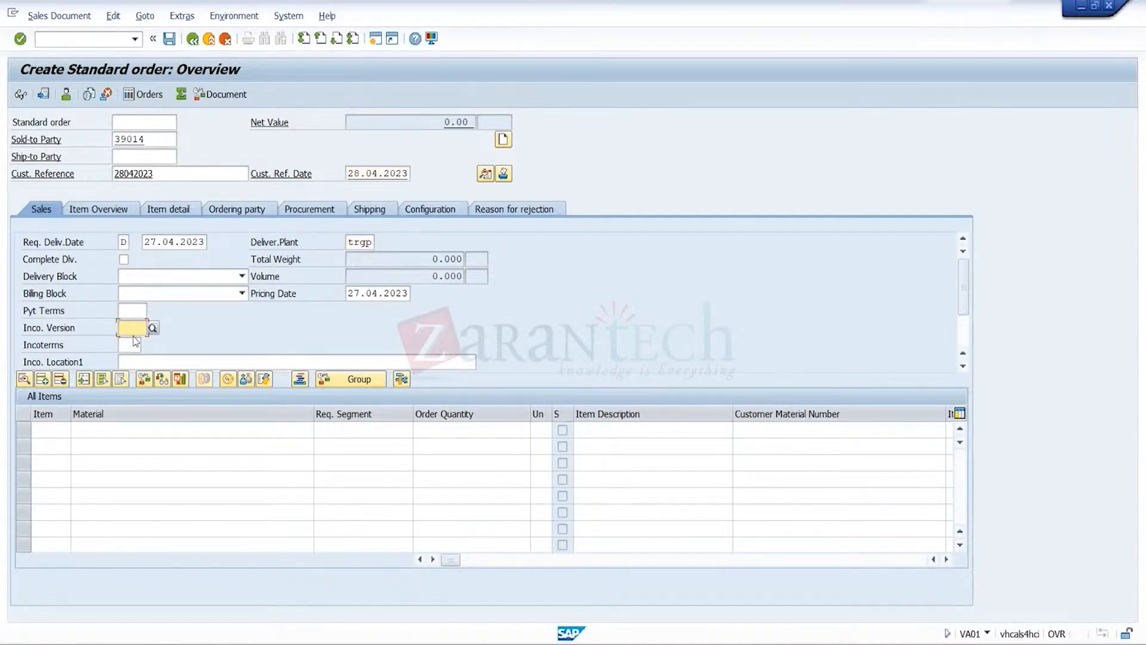
click(134, 343)
click(131, 359)
click(131, 358)
text(Pune)
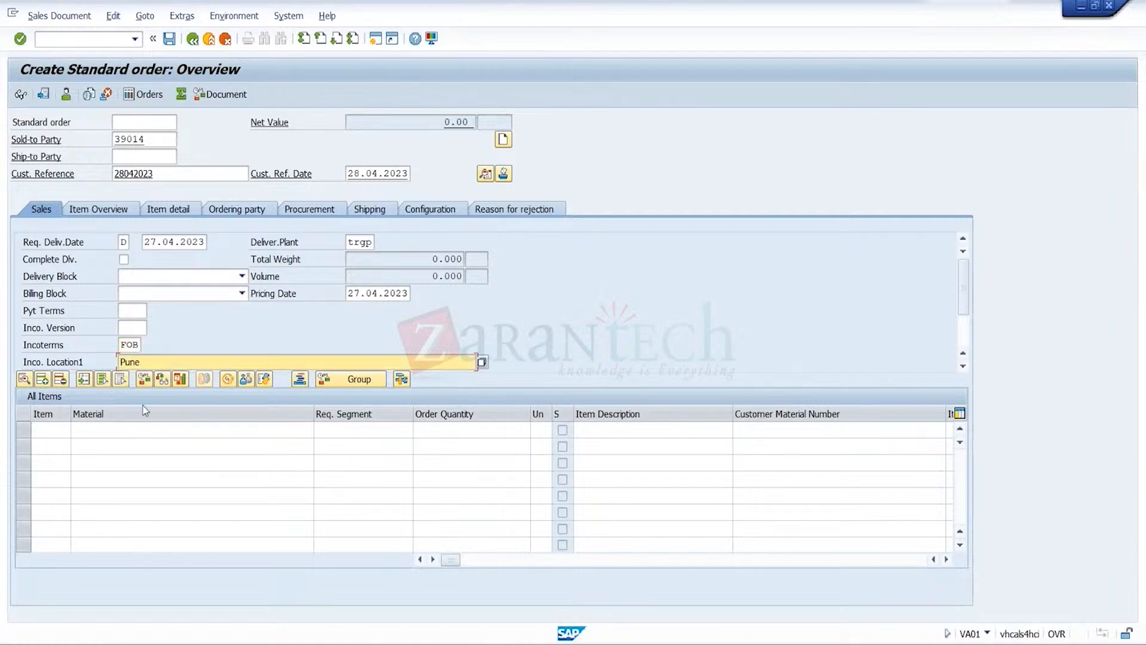
click(166, 431)
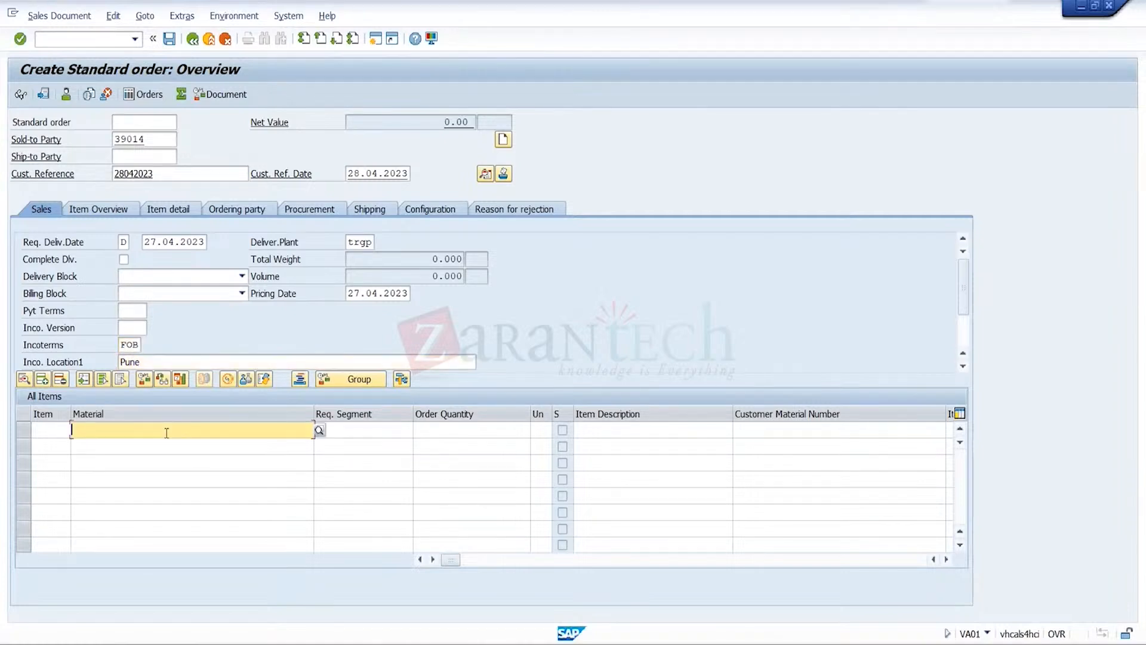
click(159, 446)
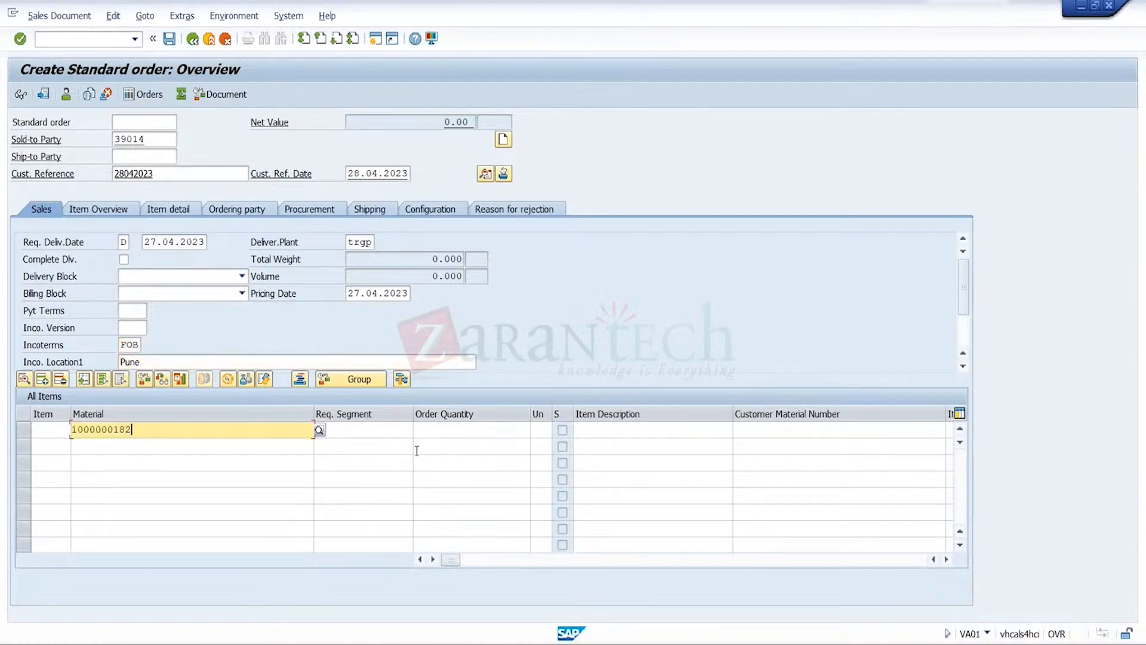
click(472, 431)
text(52)
key(Return)
key(Return)
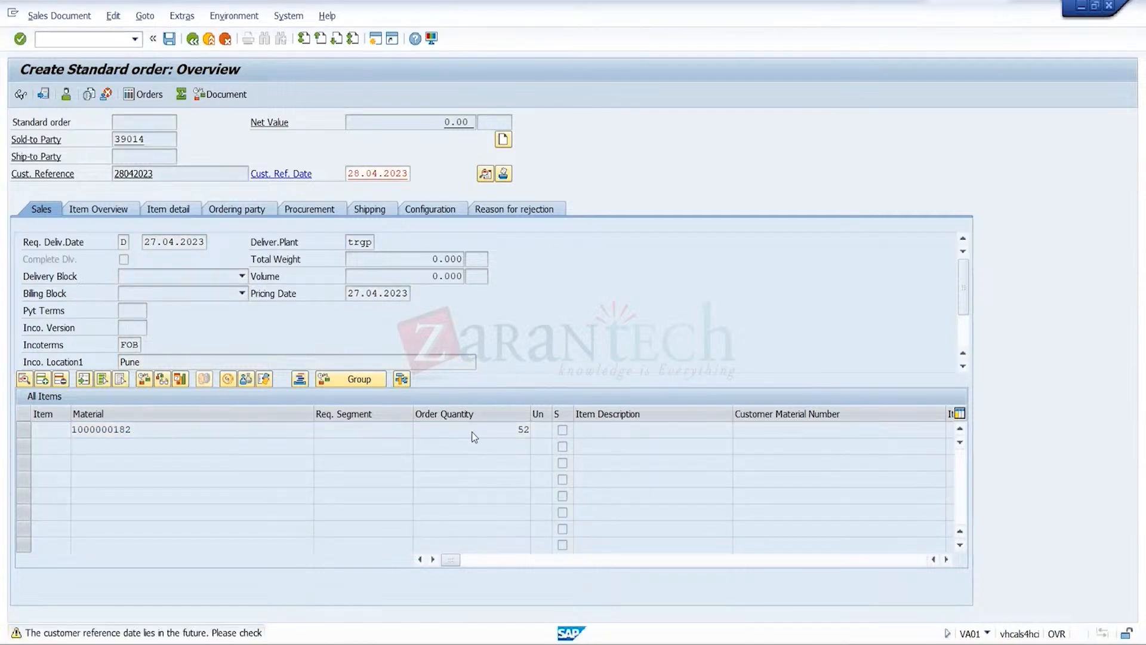
text(0)
key(Down)
key(Return)
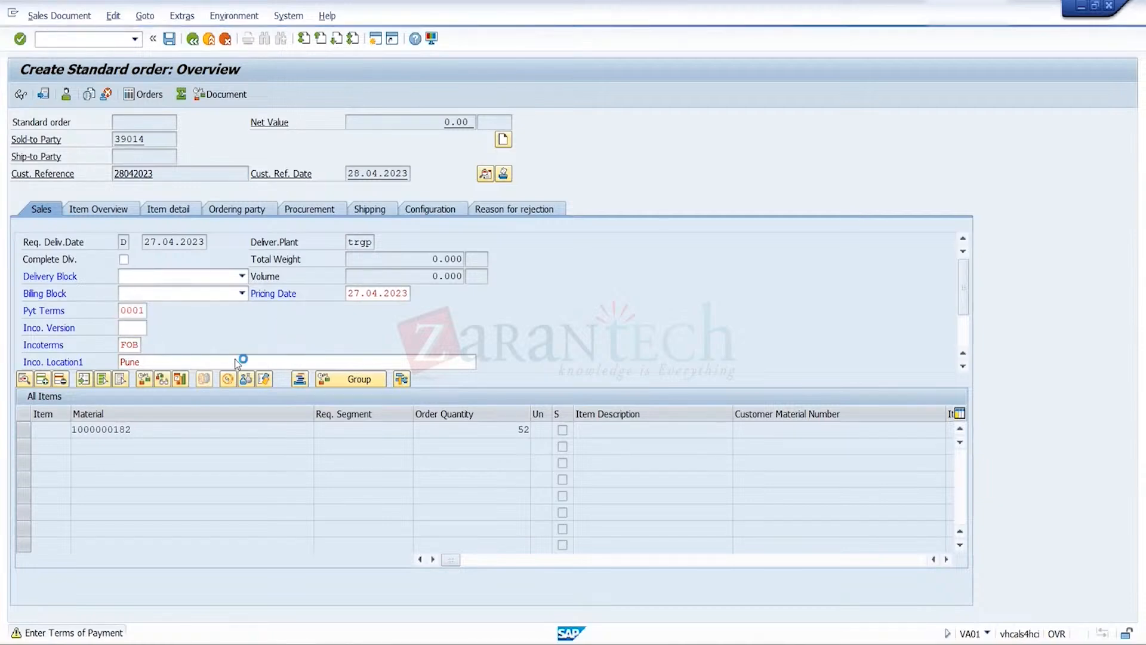
key(Return)
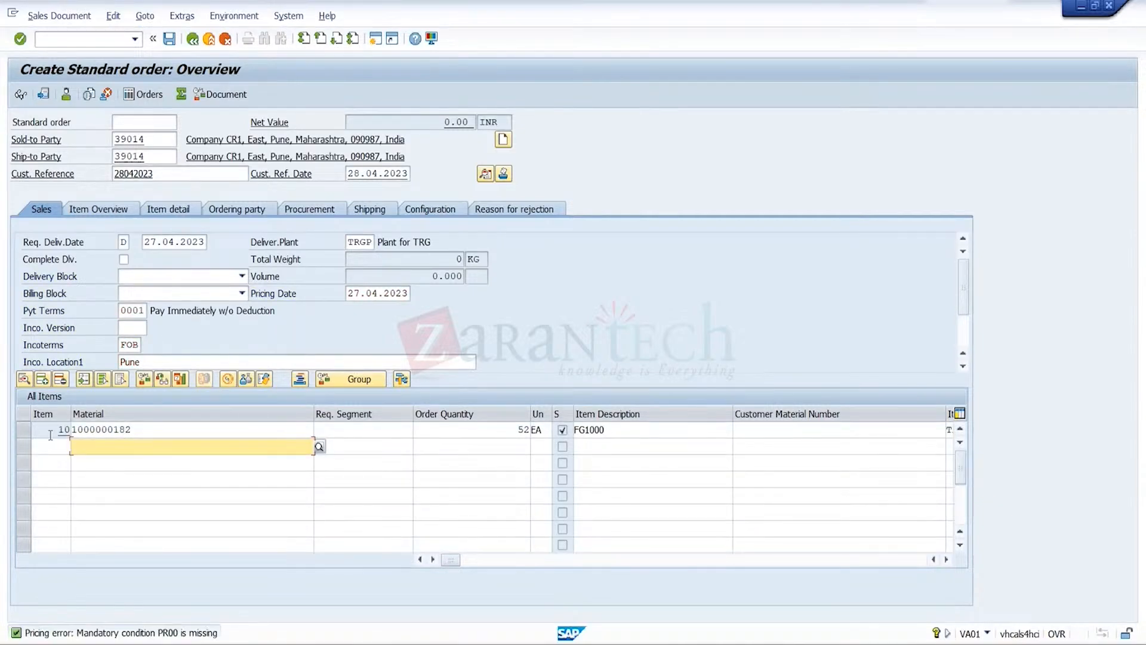
In the pricing conditions of item 10, add condition type PR00 with an amount of 1000
click(22, 429)
click(144, 16)
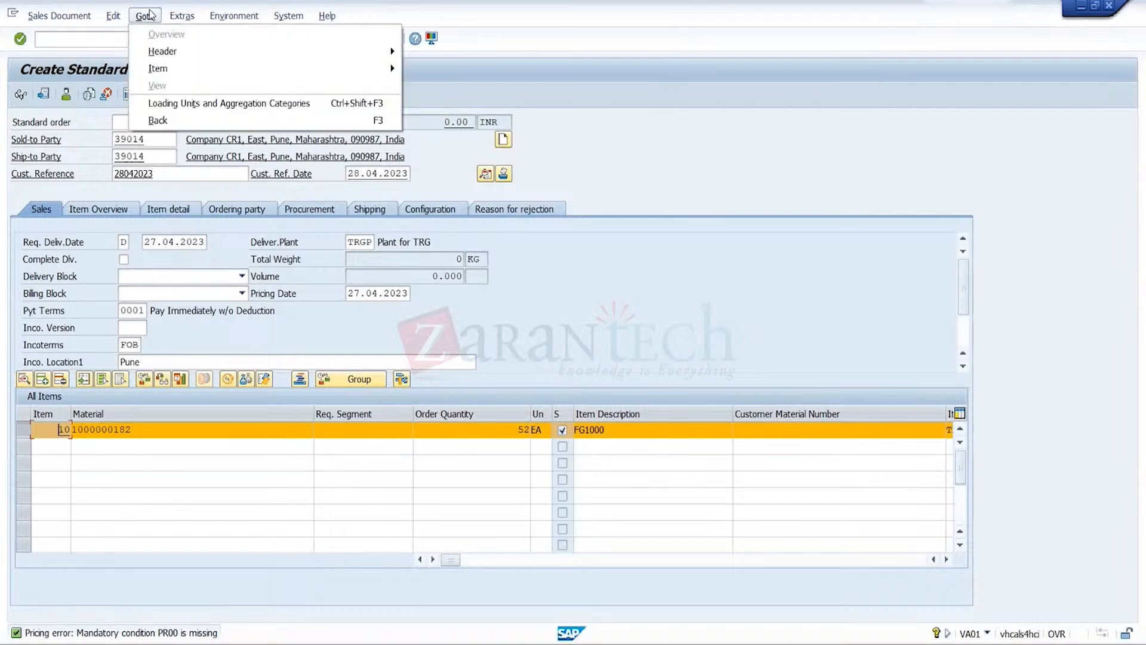
click(444, 189)
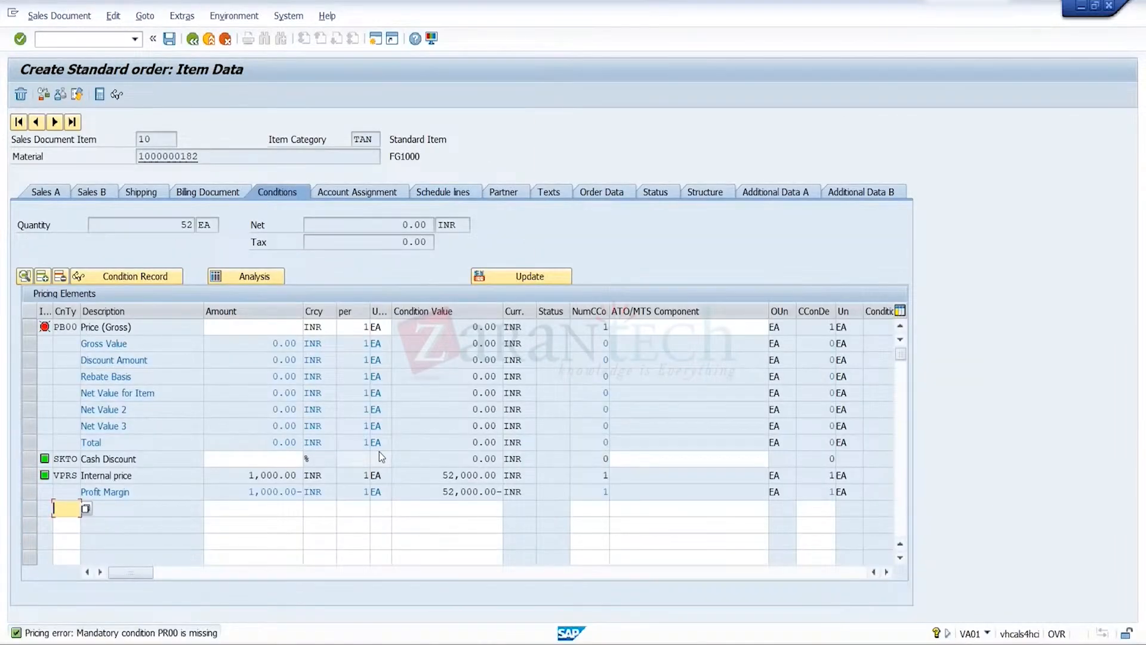
click(74, 526)
click(234, 506)
text(1000)
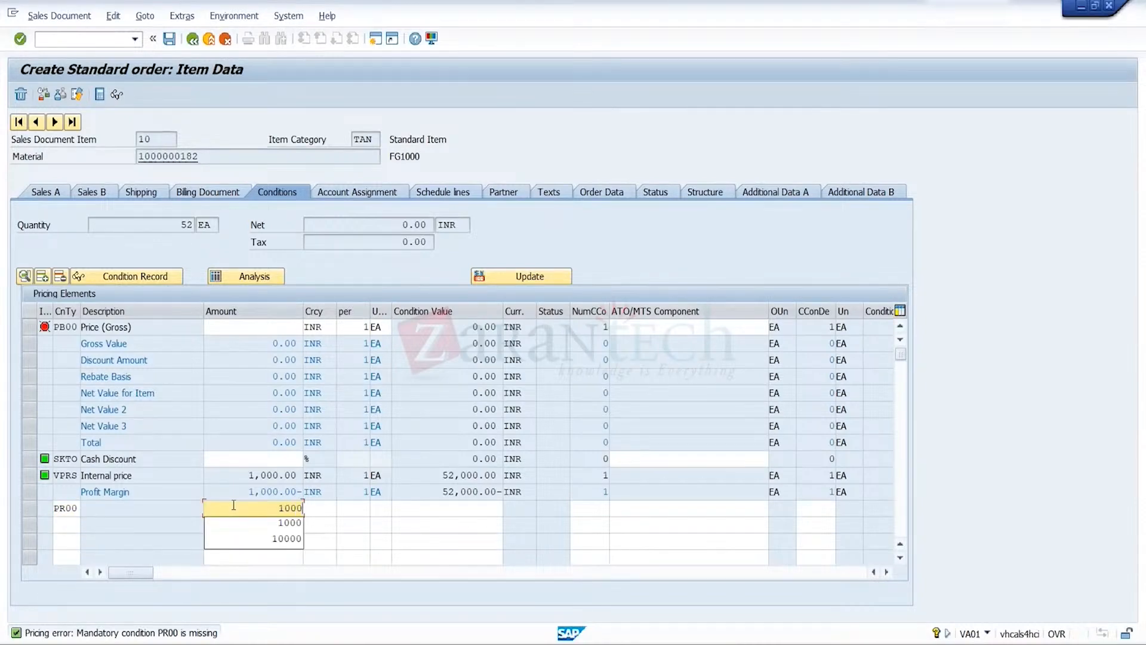
key(Return)
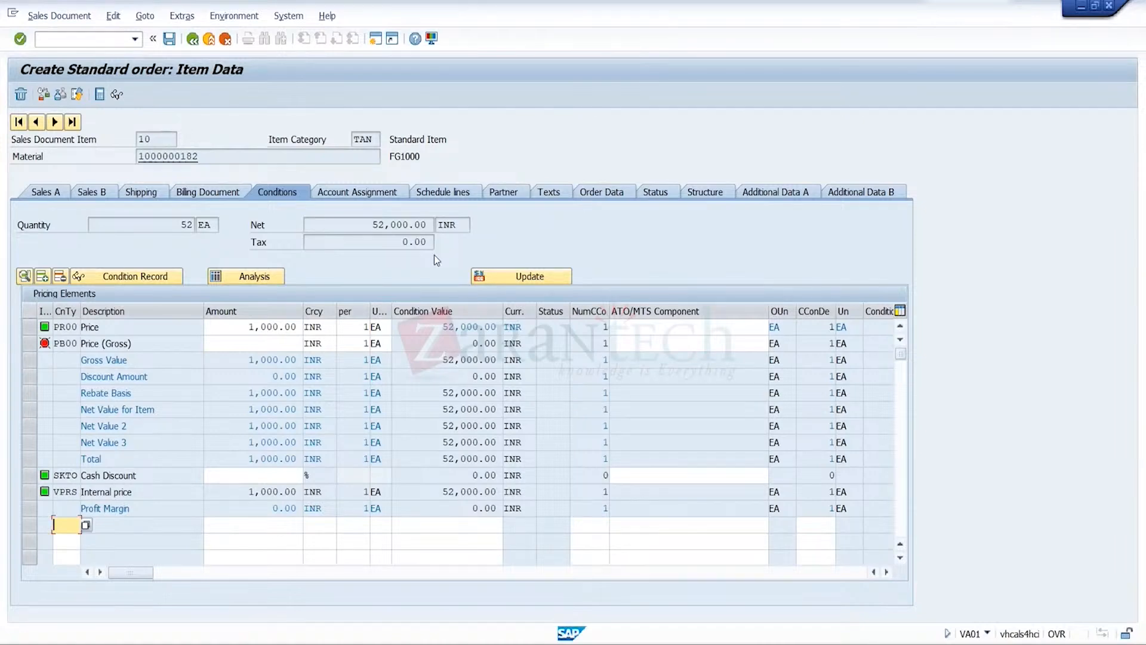
Try to save the order and review the credit check messages for both business partners
click(171, 40)
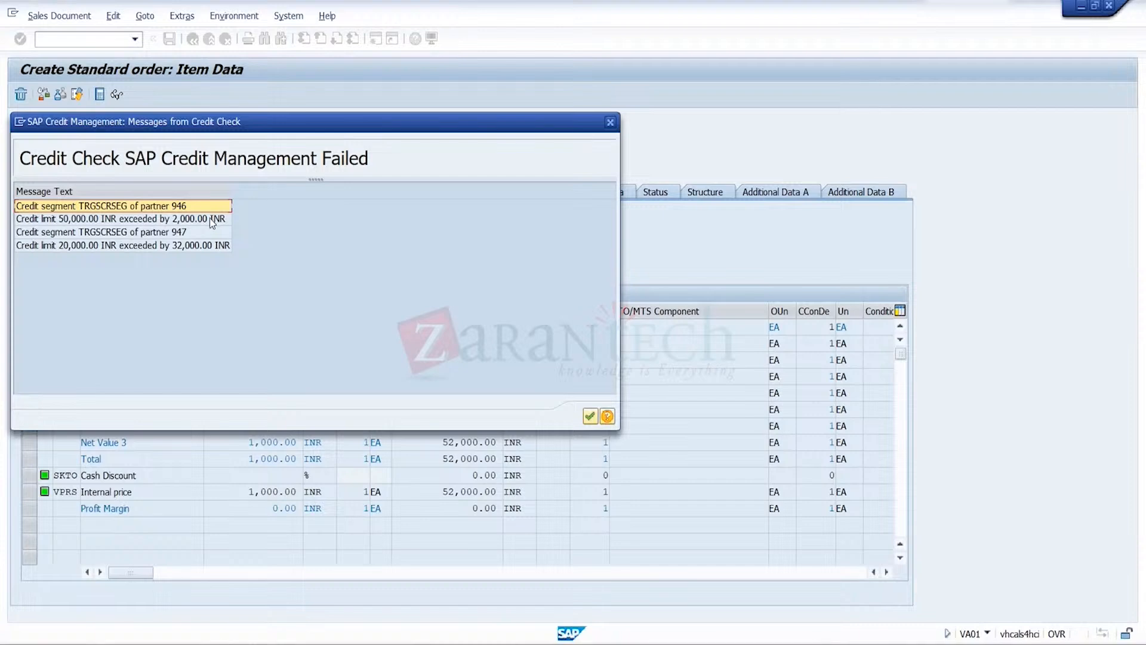
click(187, 235)
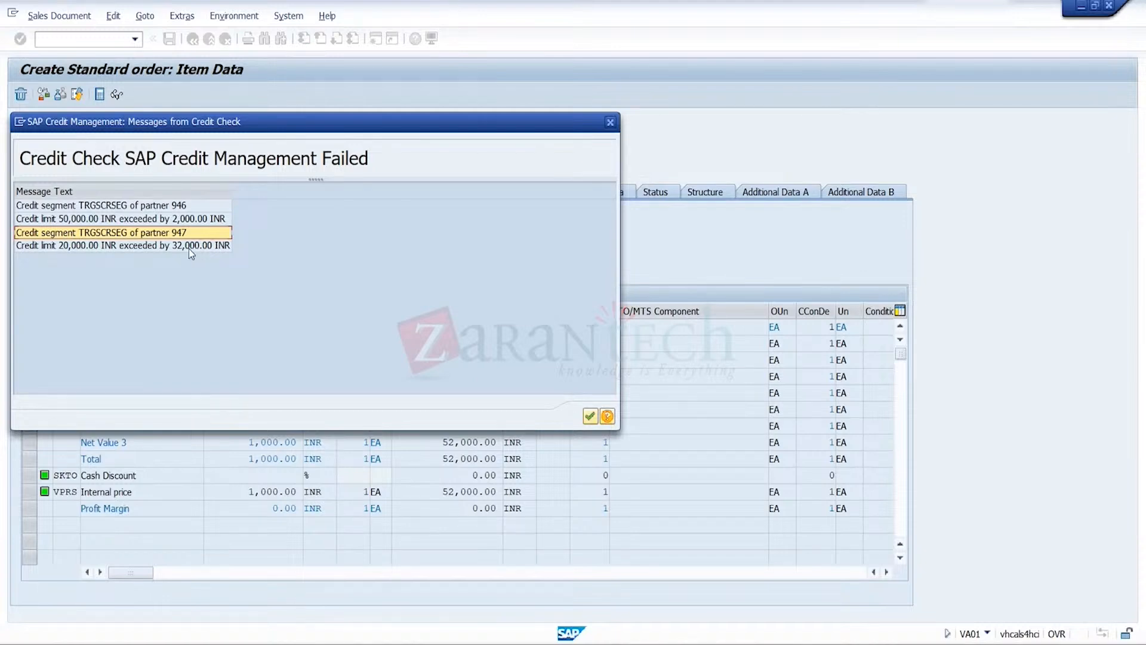
click(93, 246)
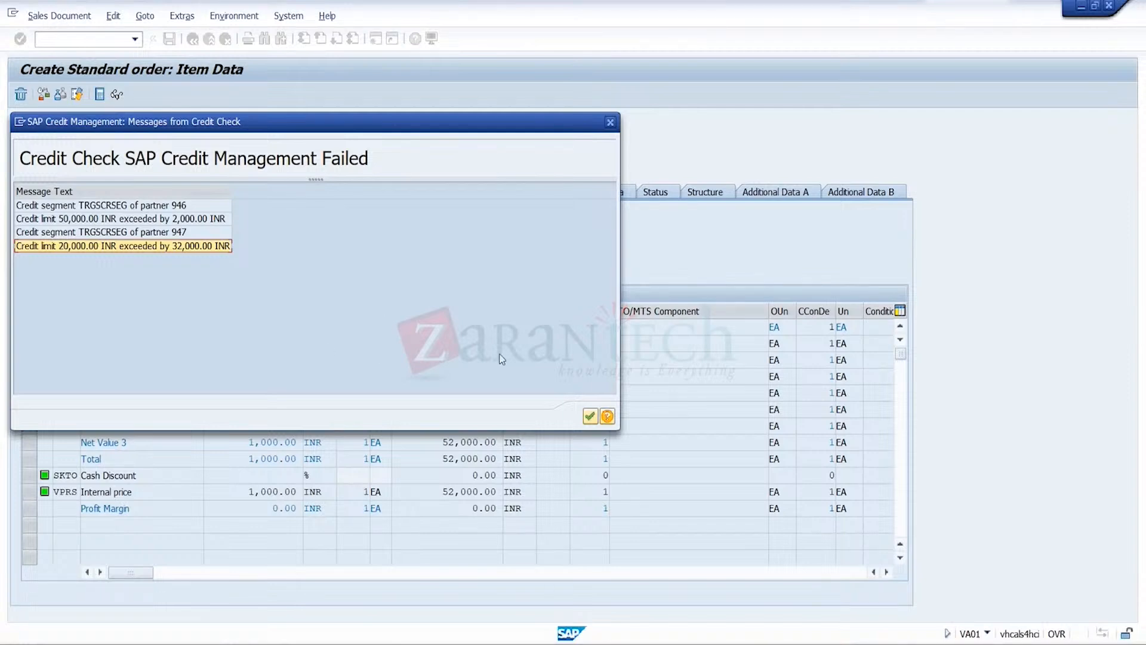
click(591, 420)
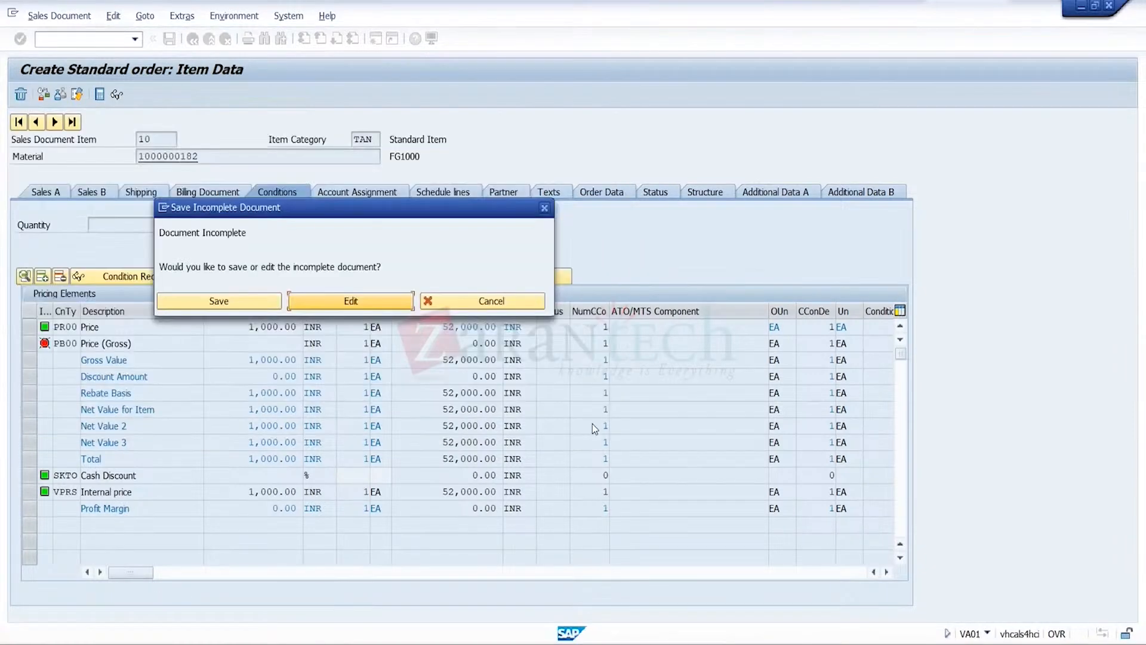
Cancel saving the incomplete order and exit order creation, discarding its entries
click(483, 309)
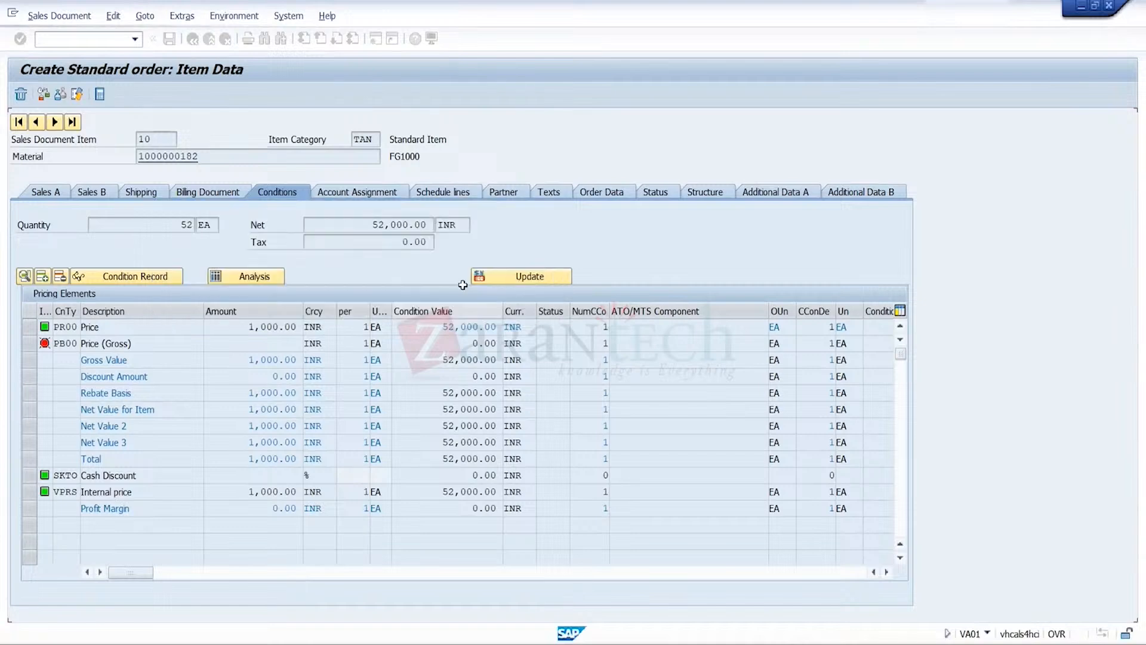
click(211, 40)
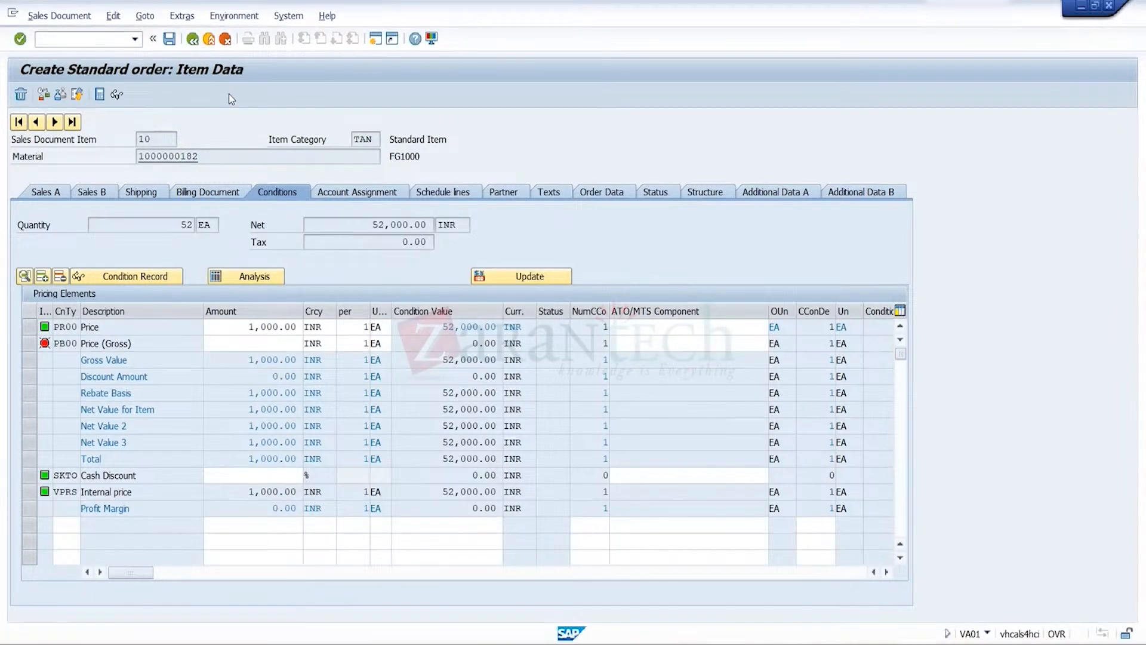
click(303, 284)
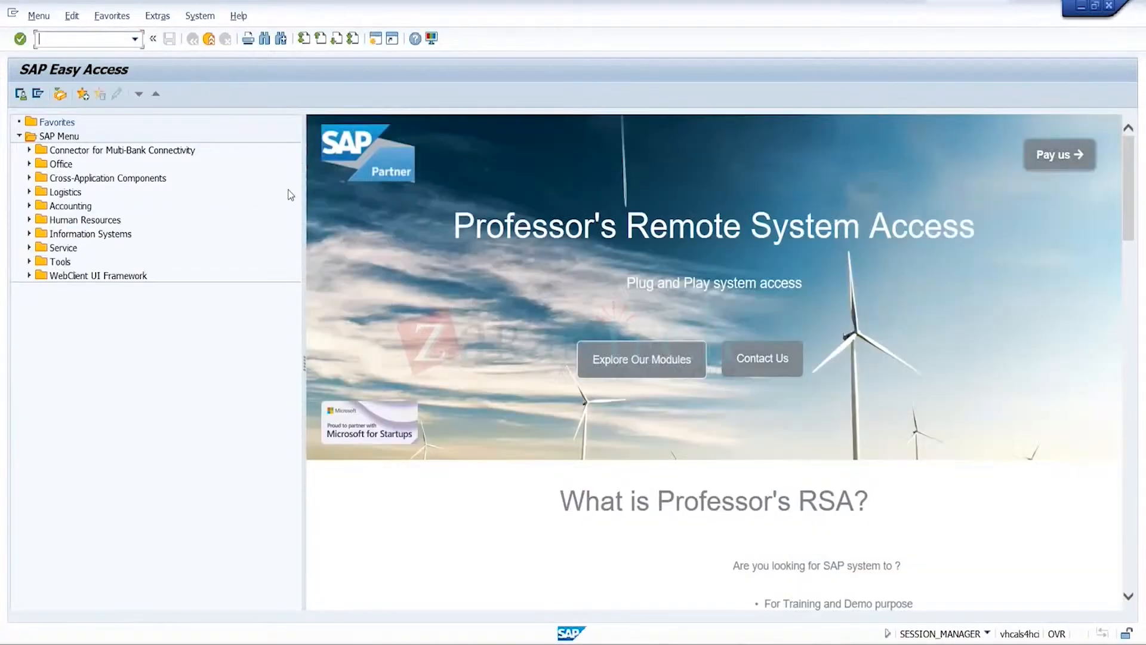
Start transaction BP, search for the business partner by CR1's customer number and open the matching record
click(135, 40)
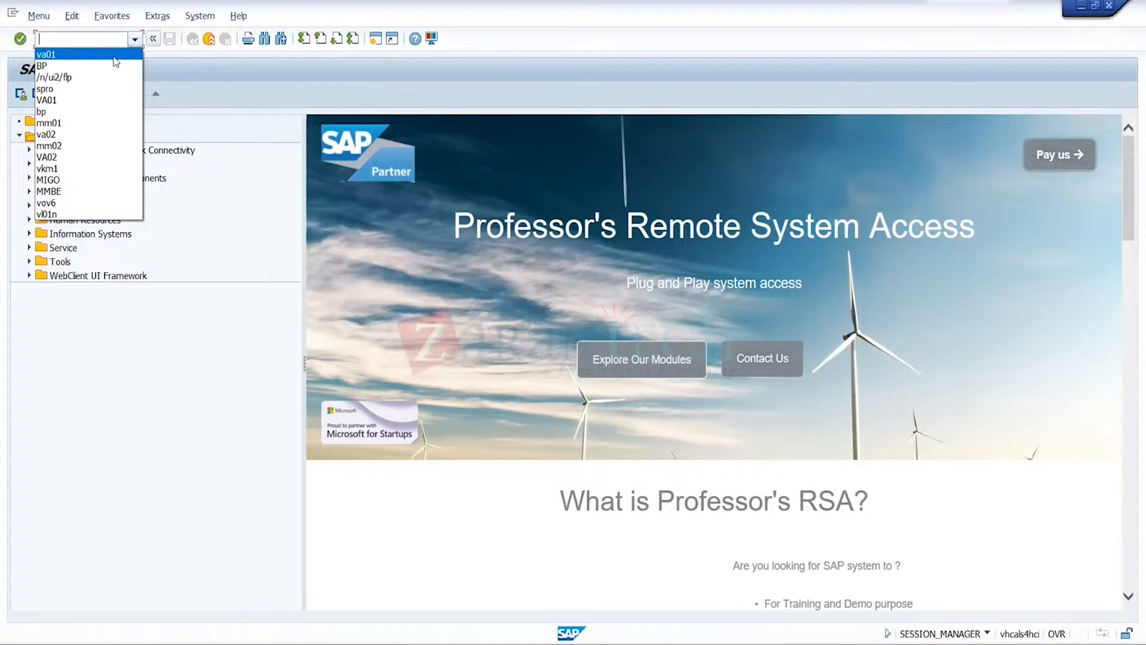
click(98, 68)
key(Return)
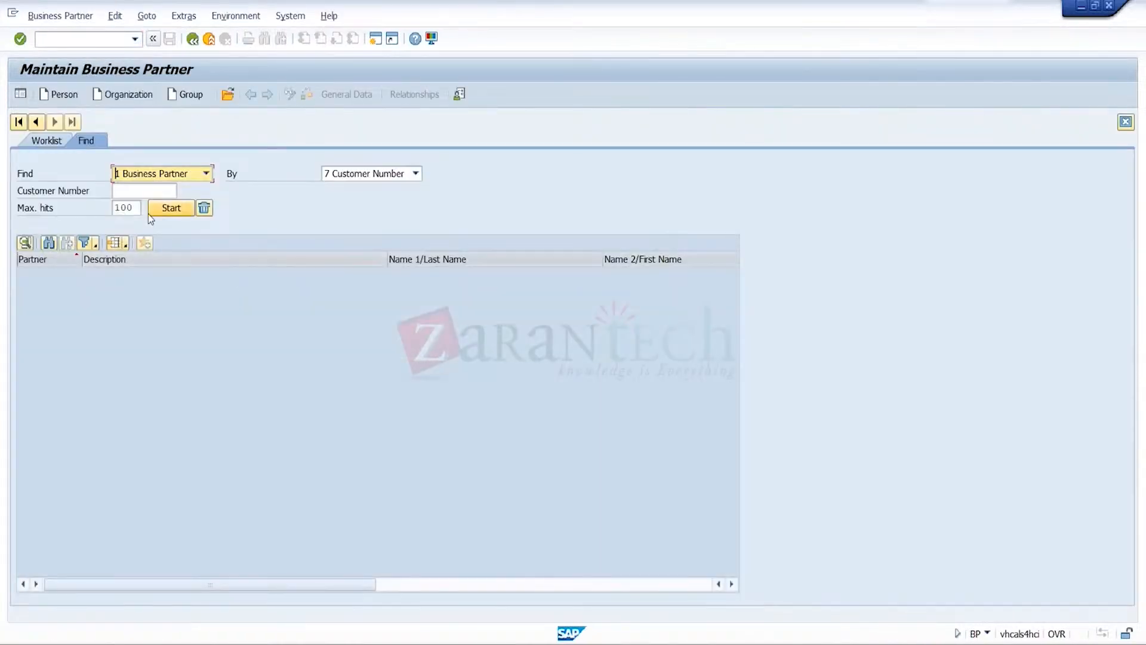
click(138, 208)
click(151, 192)
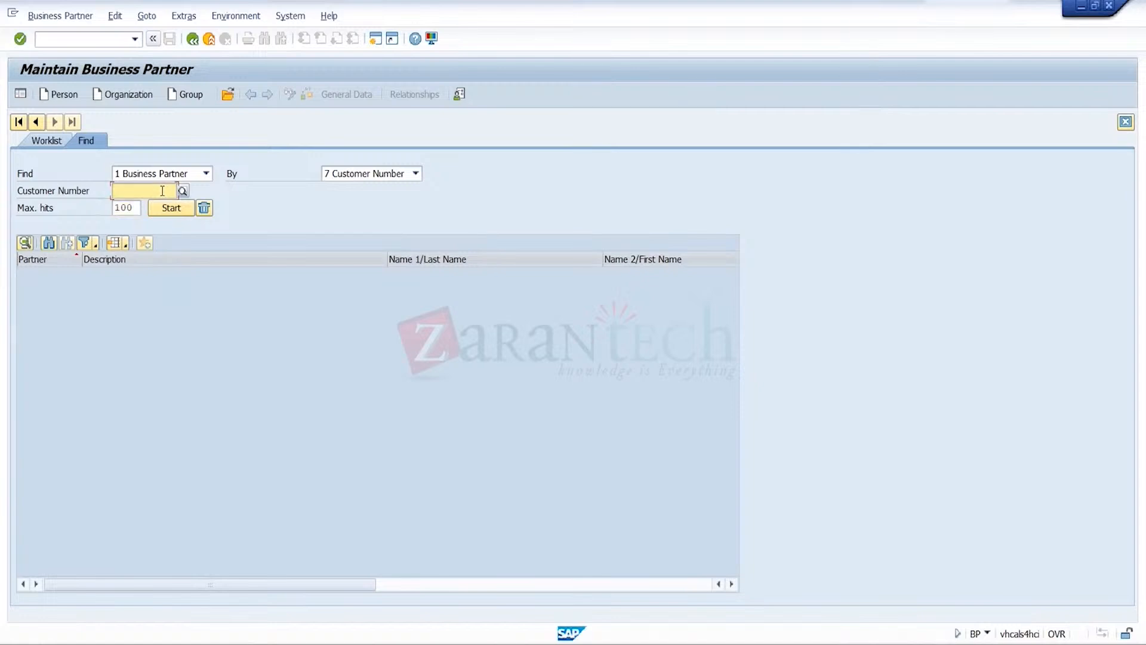
click(128, 205)
click(167, 212)
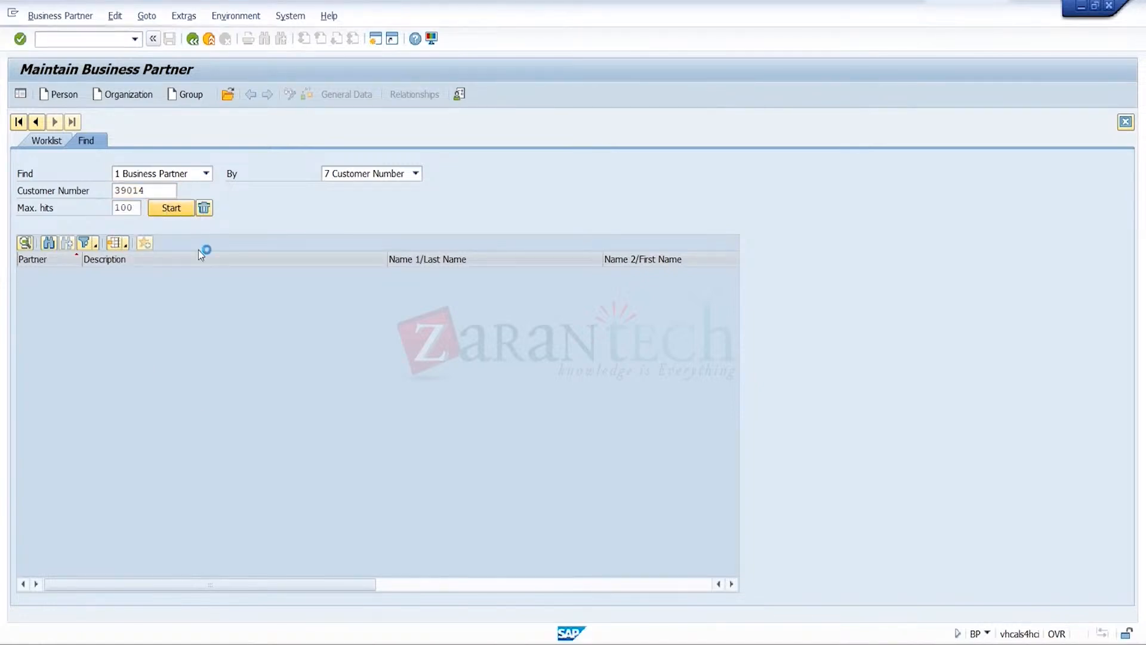
double_click(135, 274)
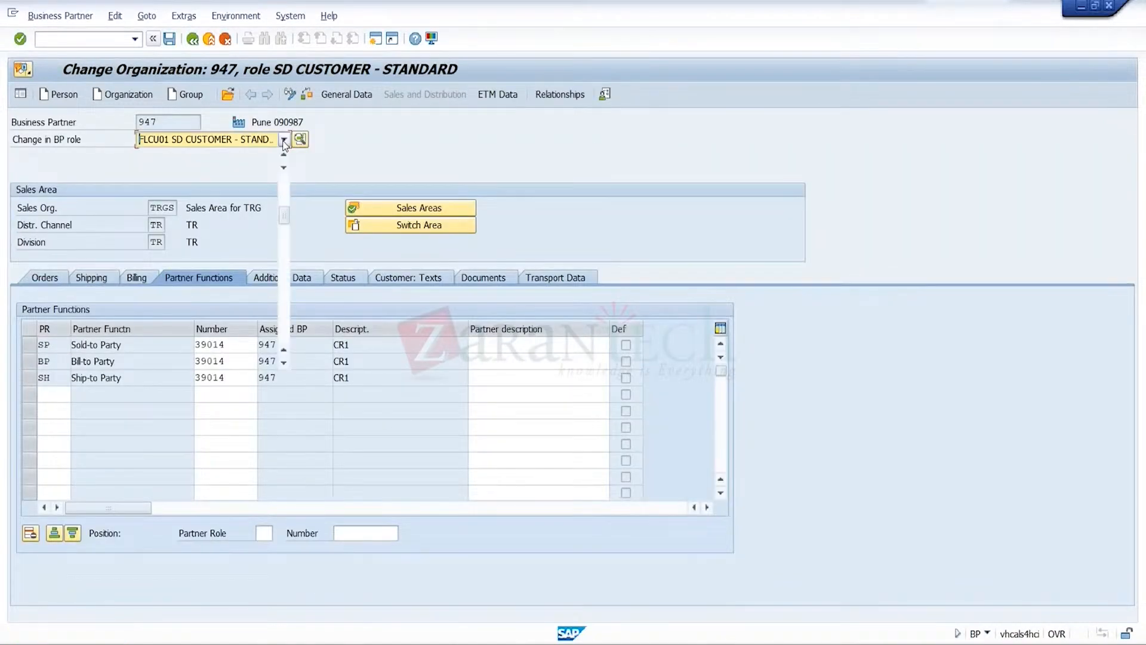
click(284, 140)
key(u)
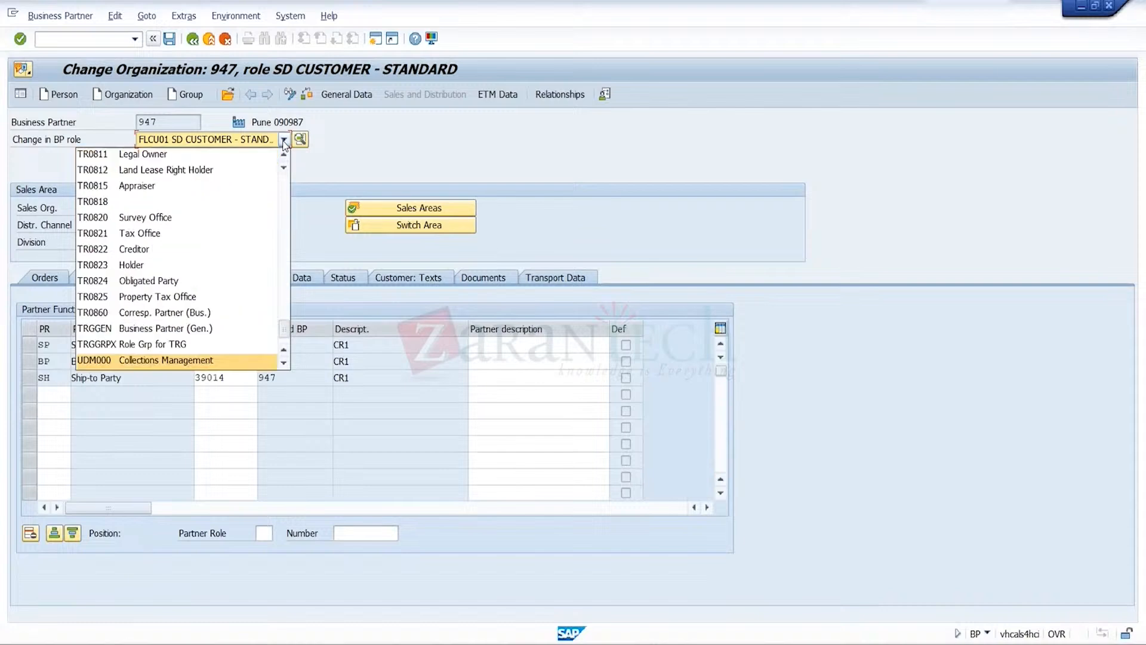
key(k)
key(m)
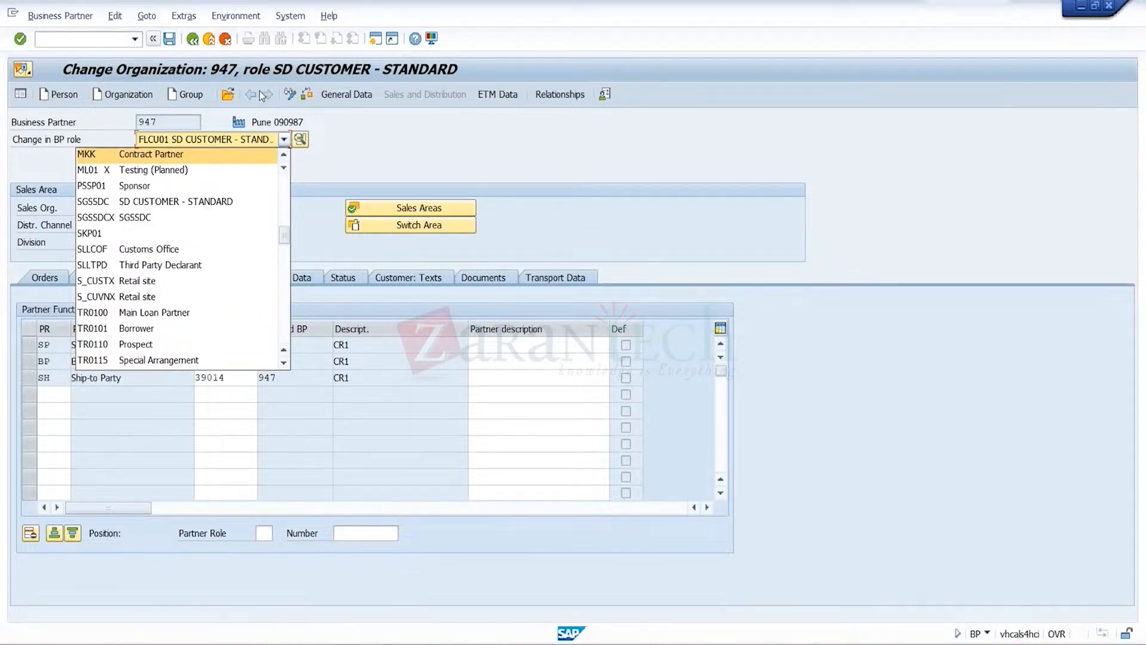
key(u)
key(u)
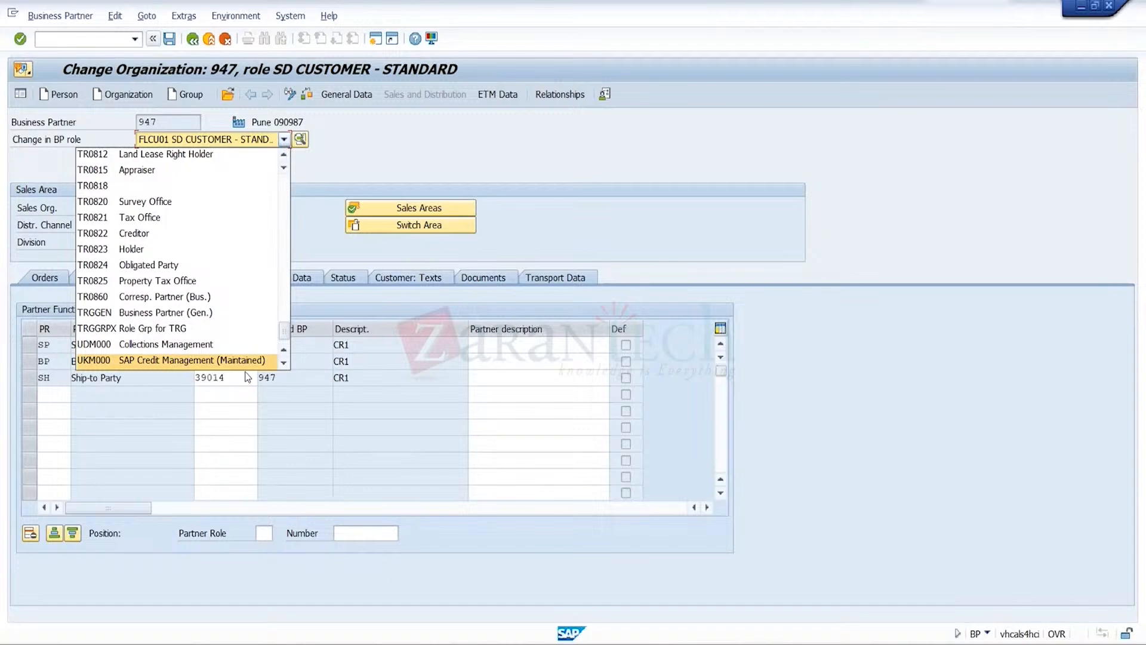
key(Escape)
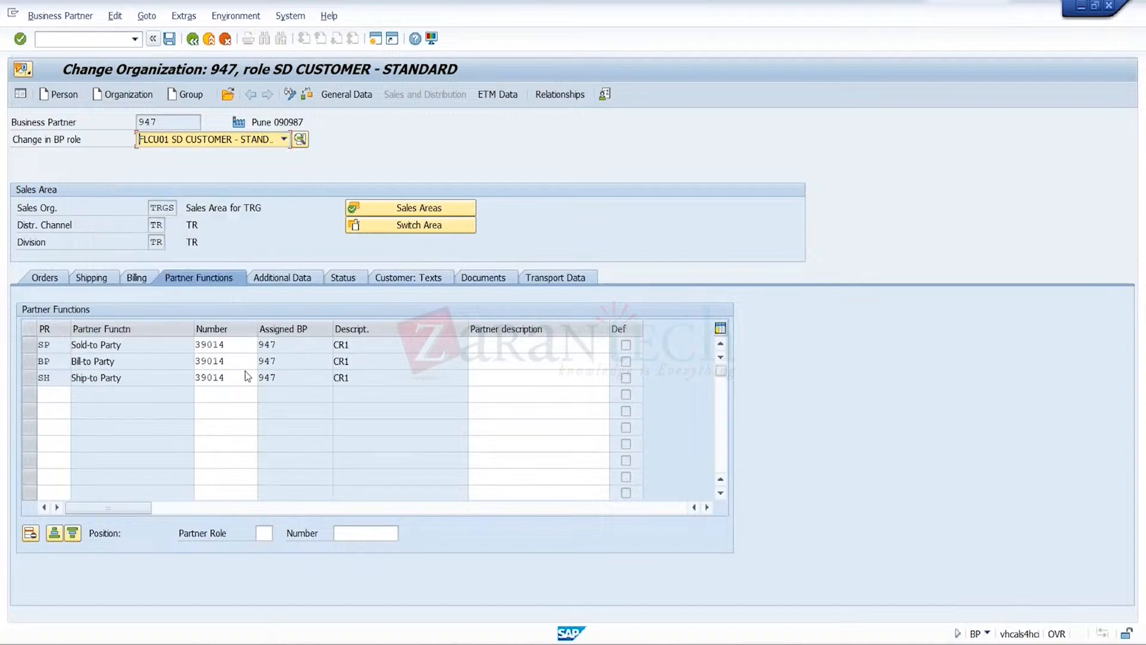
Switch the business partner to role UKM000 SAP Credit Management
click(284, 141)
key(u)
key(u)
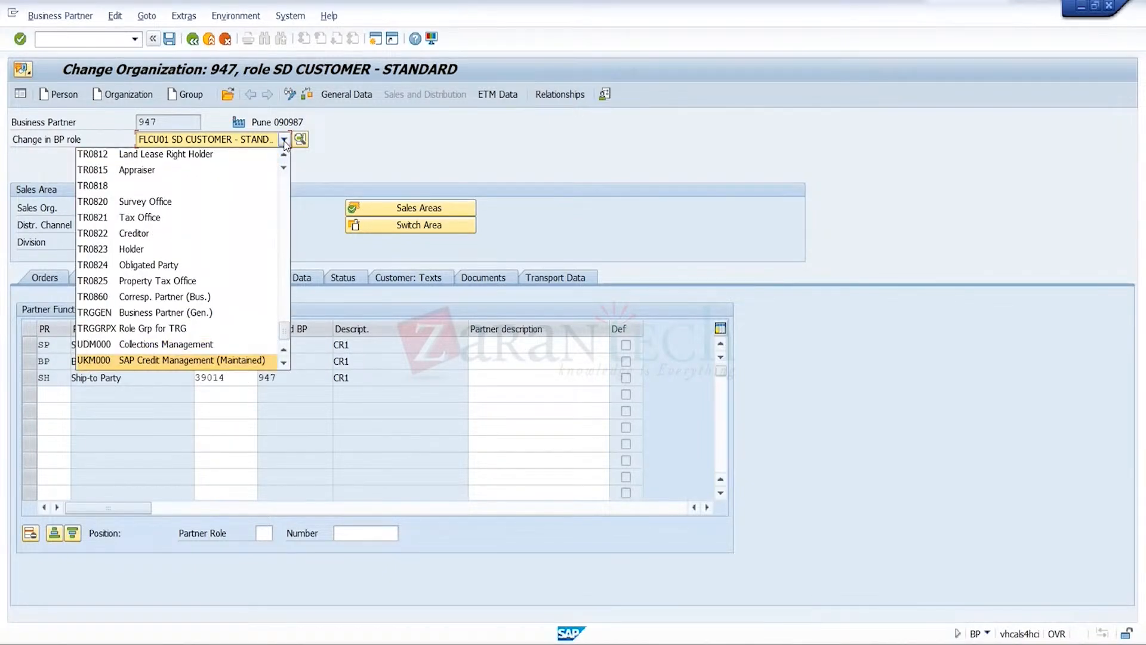
click(220, 359)
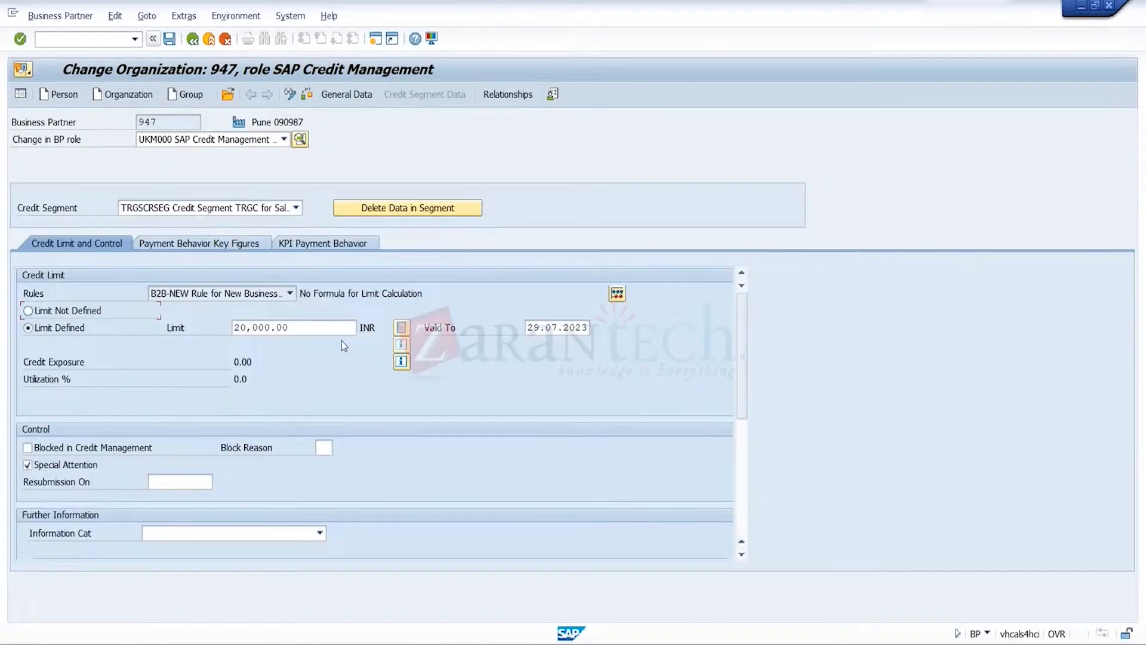
Clear the credit limit amount defined for CR1 in credit segment TRGSCRSEG
click(332, 329)
key(BackSpace)
key(BackSpace)
key(BackSpace)
key(BackSpace)
key(BackSpace)
key(BackSpace)
key(BackSpace)
key(BackSpace)
key(BackSpace)
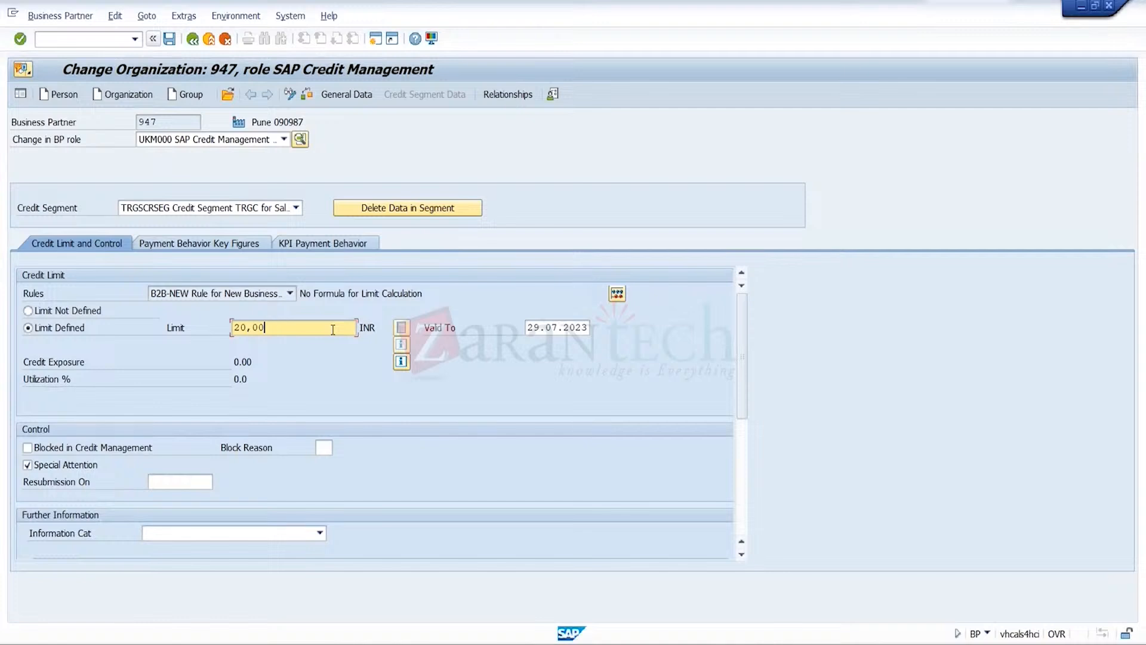
key(Return)
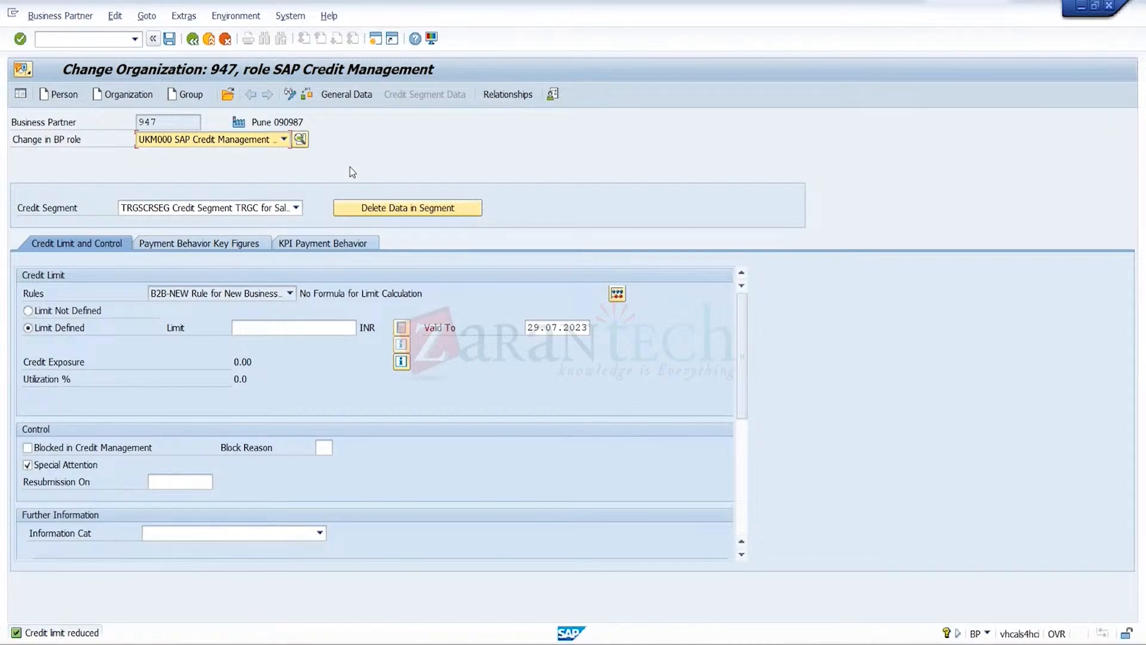
Delete CR1's data in credit segment TRGSCRSEG, save the business partner and exit its maintenance
click(425, 212)
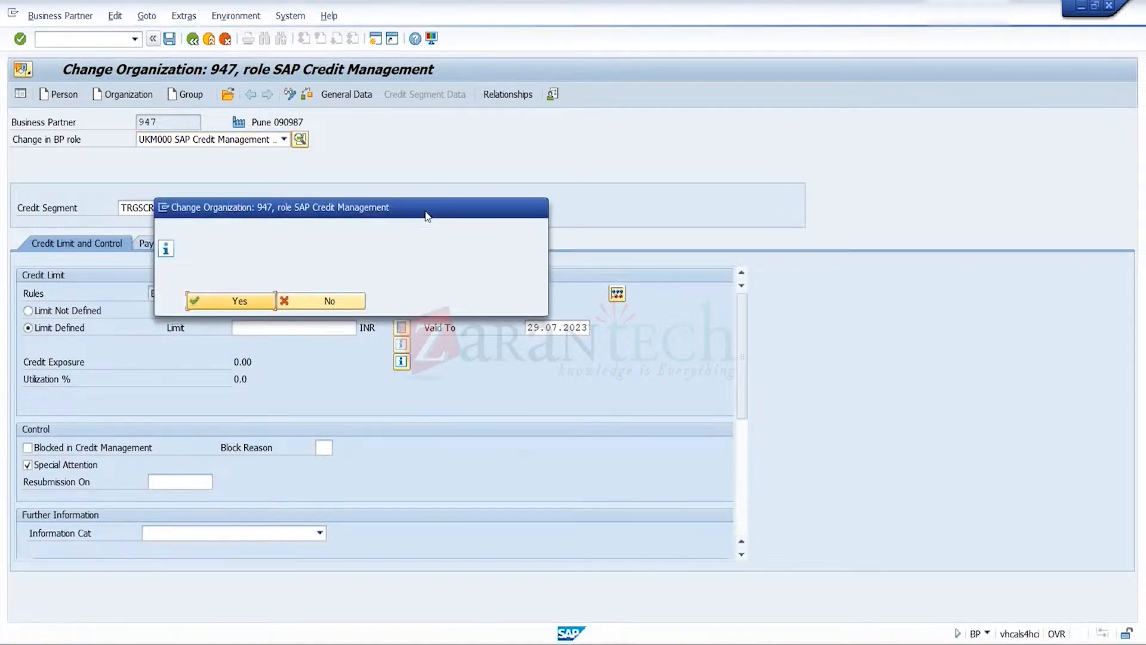
click(230, 301)
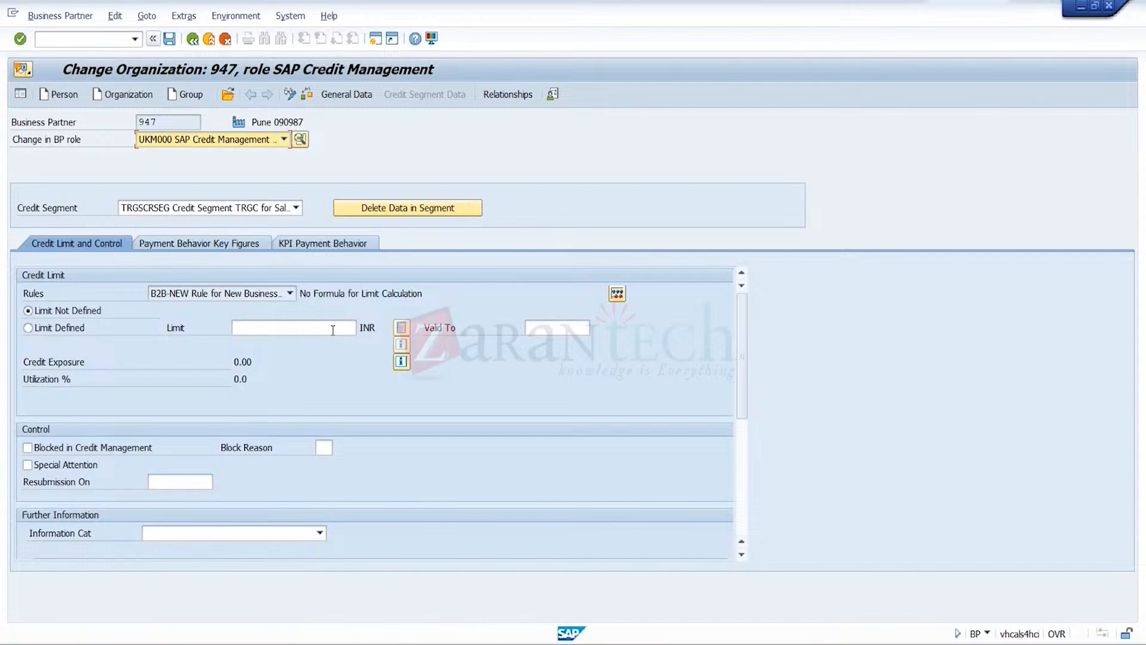
click(170, 41)
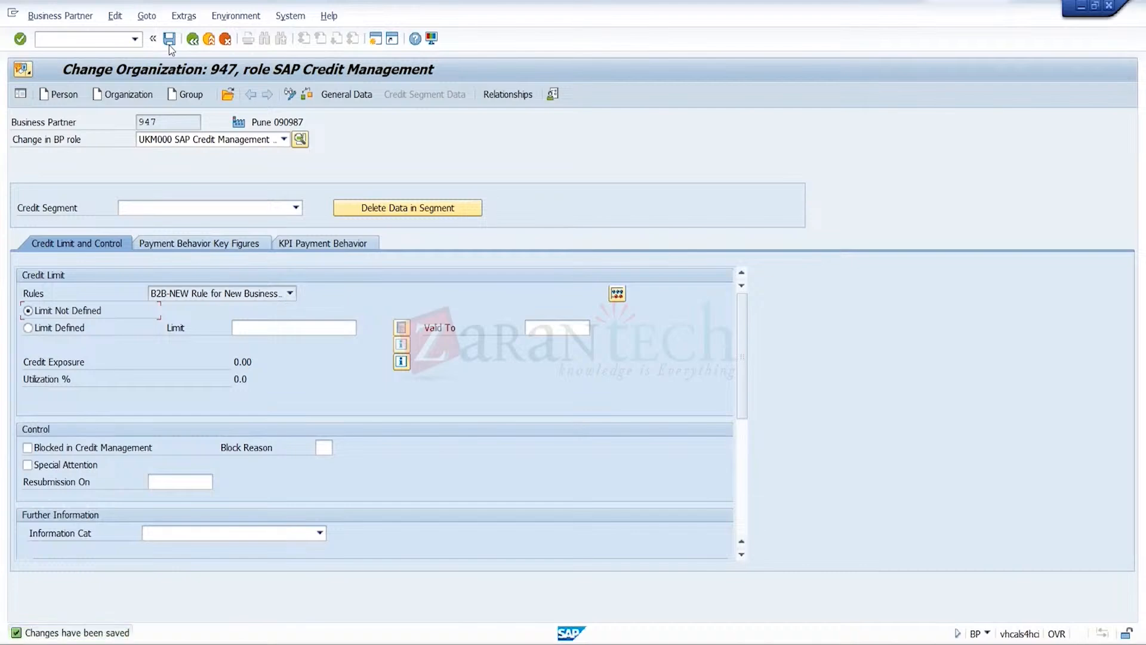
click(209, 43)
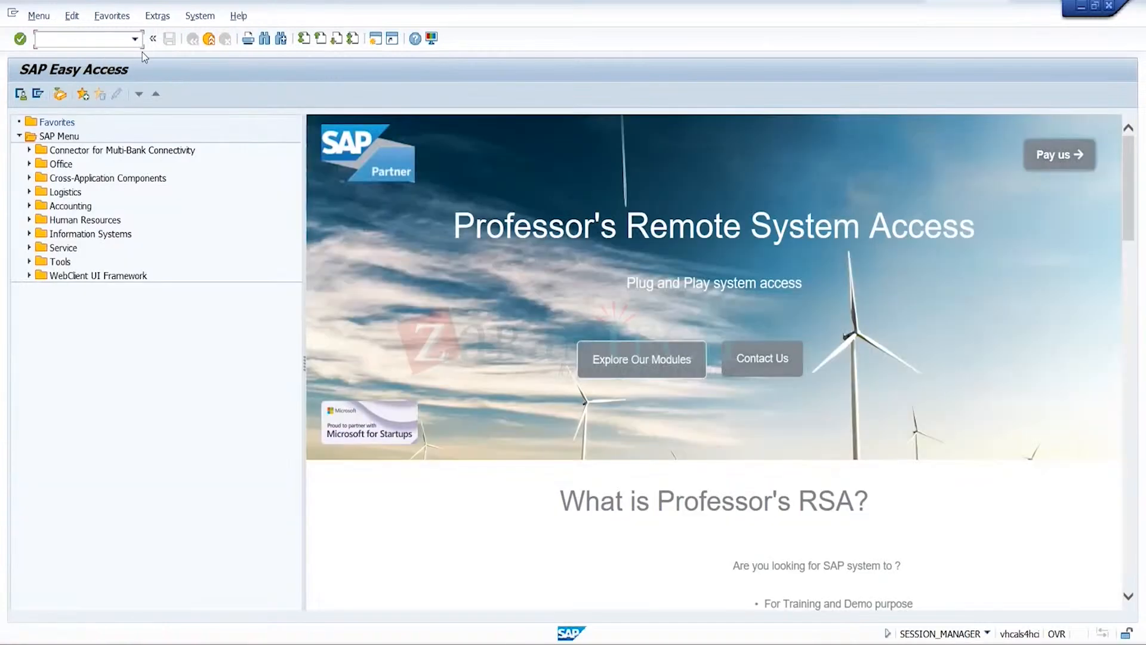
Start transaction VA01 and begin an OR1 standard order for sales organization TRGS, distribution channel TR and division TR
click(135, 39)
click(88, 66)
key(Return)
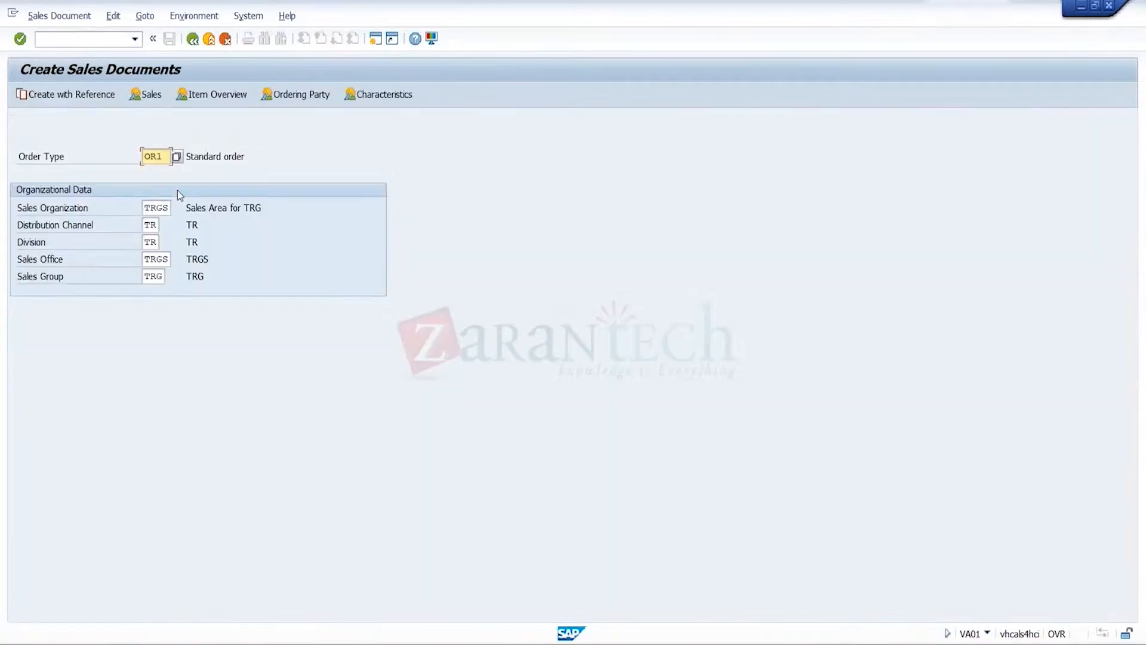
key(Return)
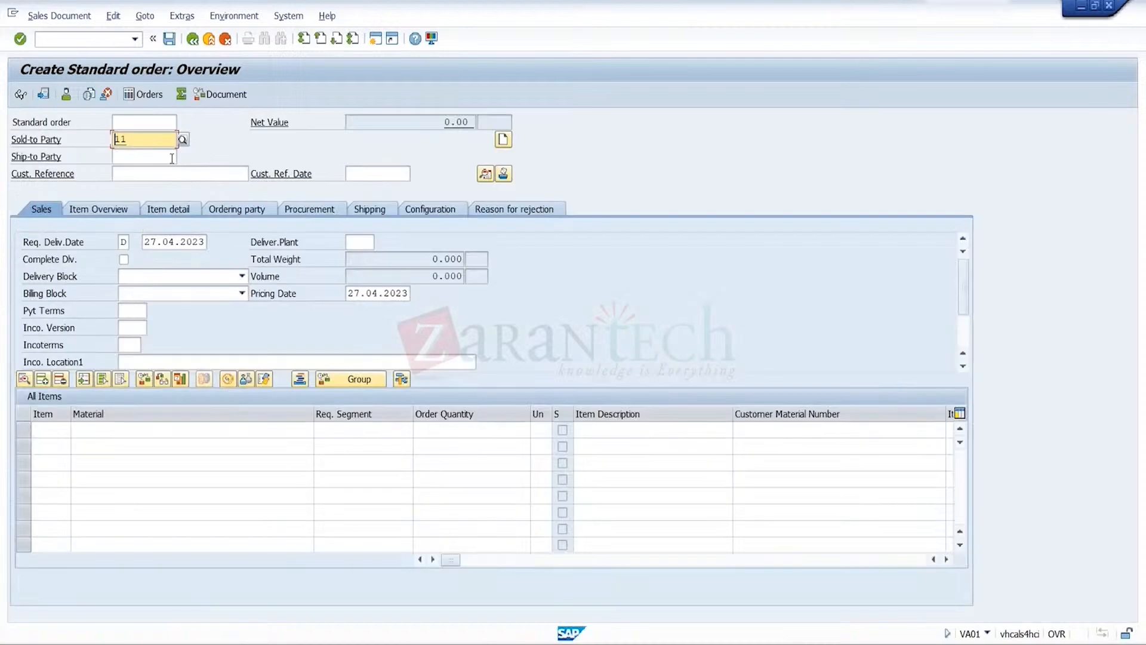
Replace the sold-to party with CR1's customer number, using the customer search to pick the matching entry
key(Delete)
key(Delete)
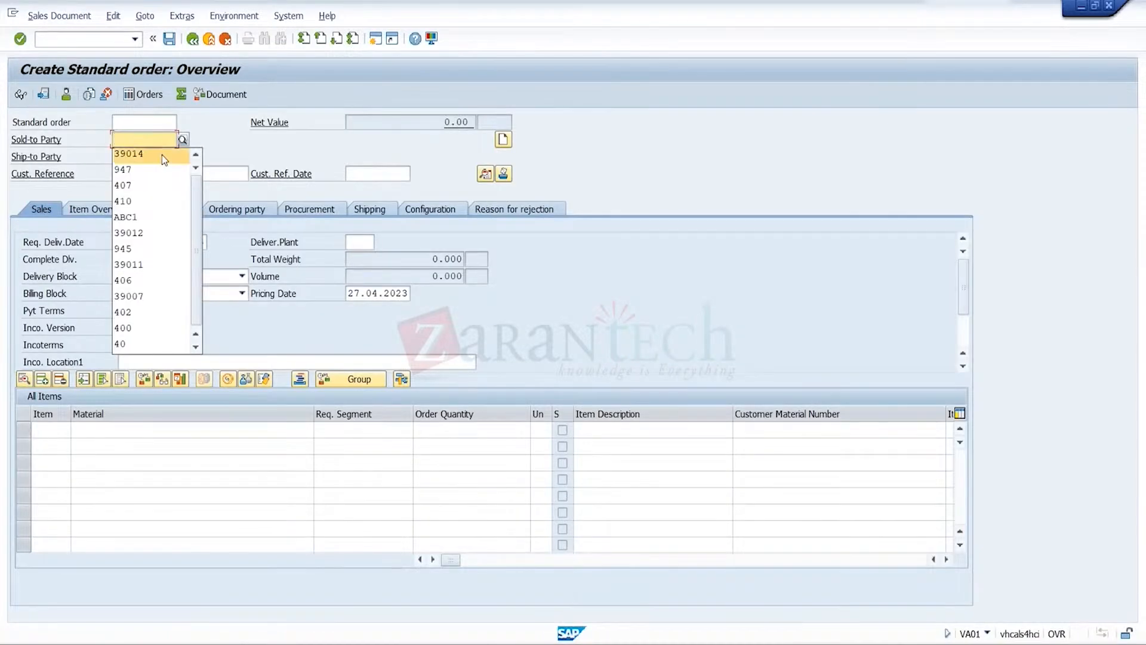
click(162, 155)
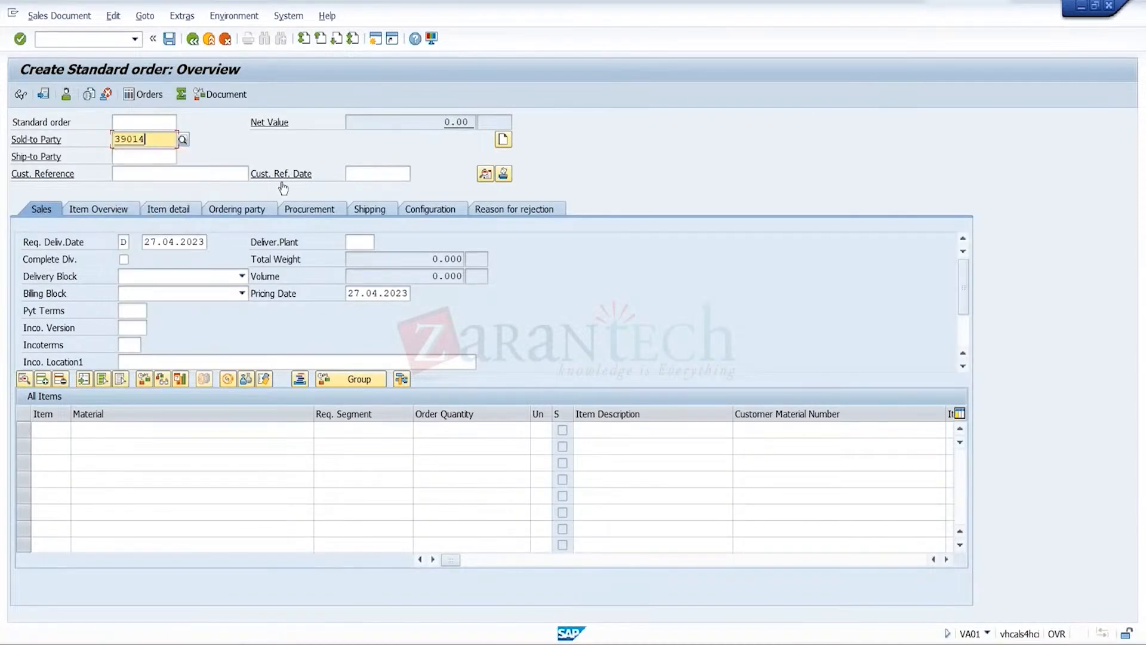
click(183, 139)
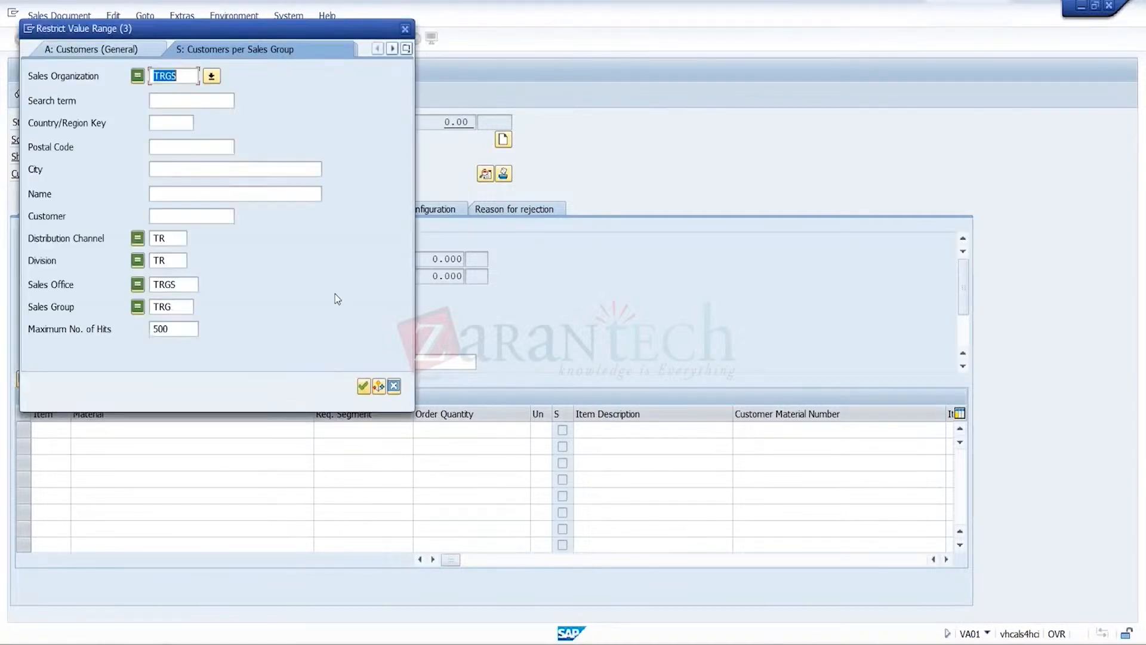
key(Return)
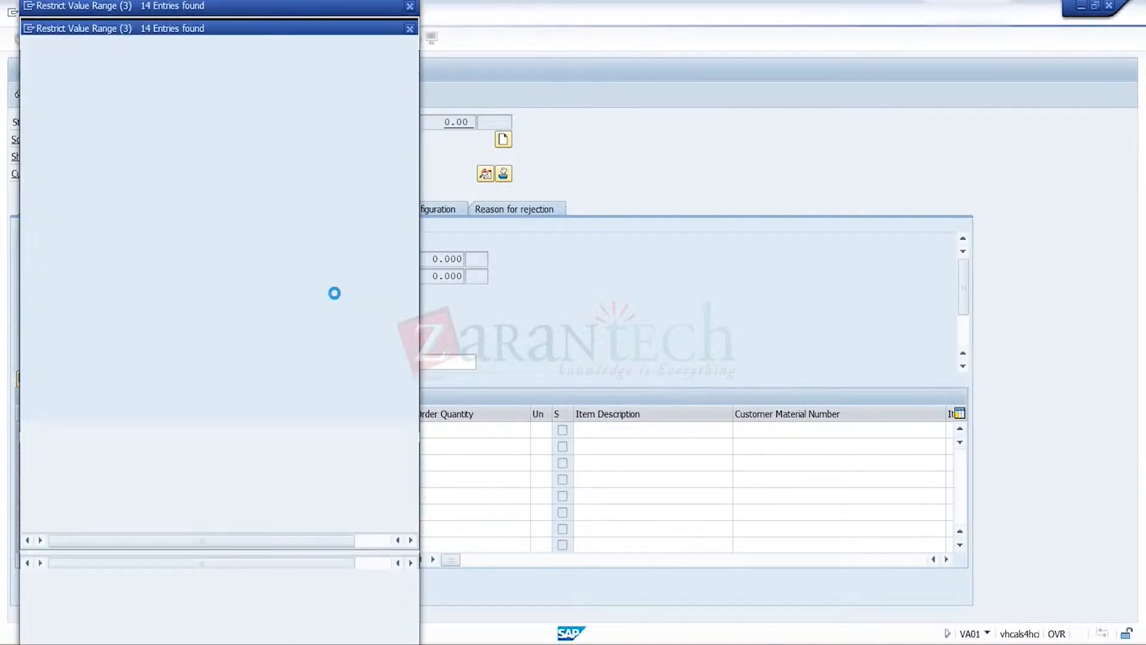
click(140, 198)
double_click(139, 197)
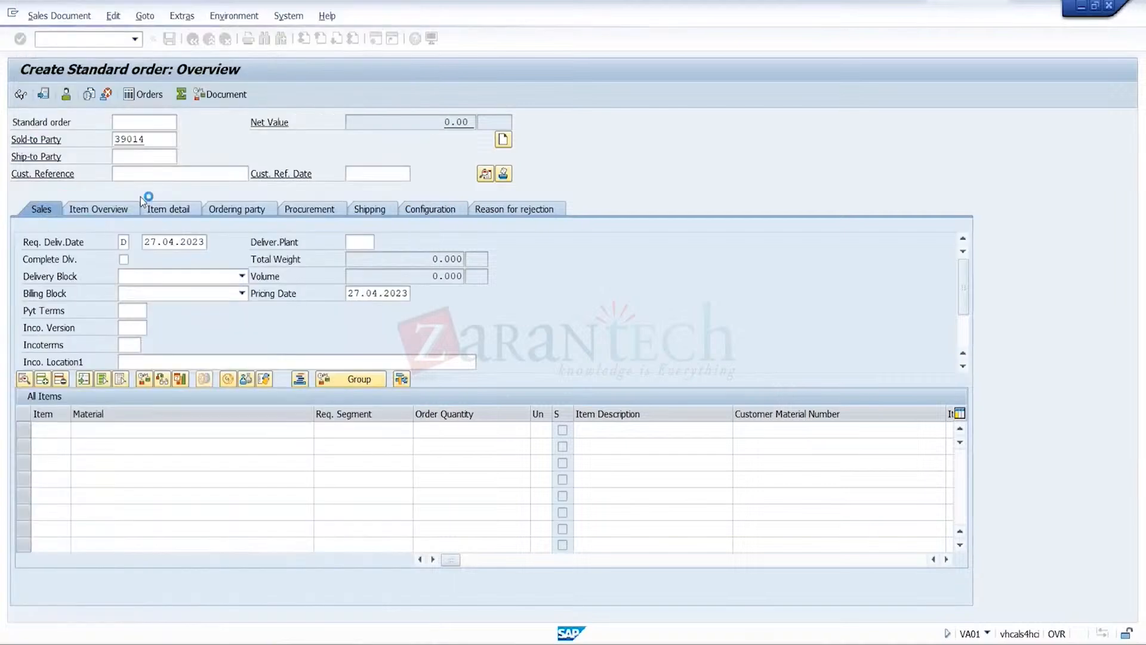
Set the customer reference to 28042023 and the customer reference date to 28.04.2023
click(214, 179)
click(214, 178)
click(206, 189)
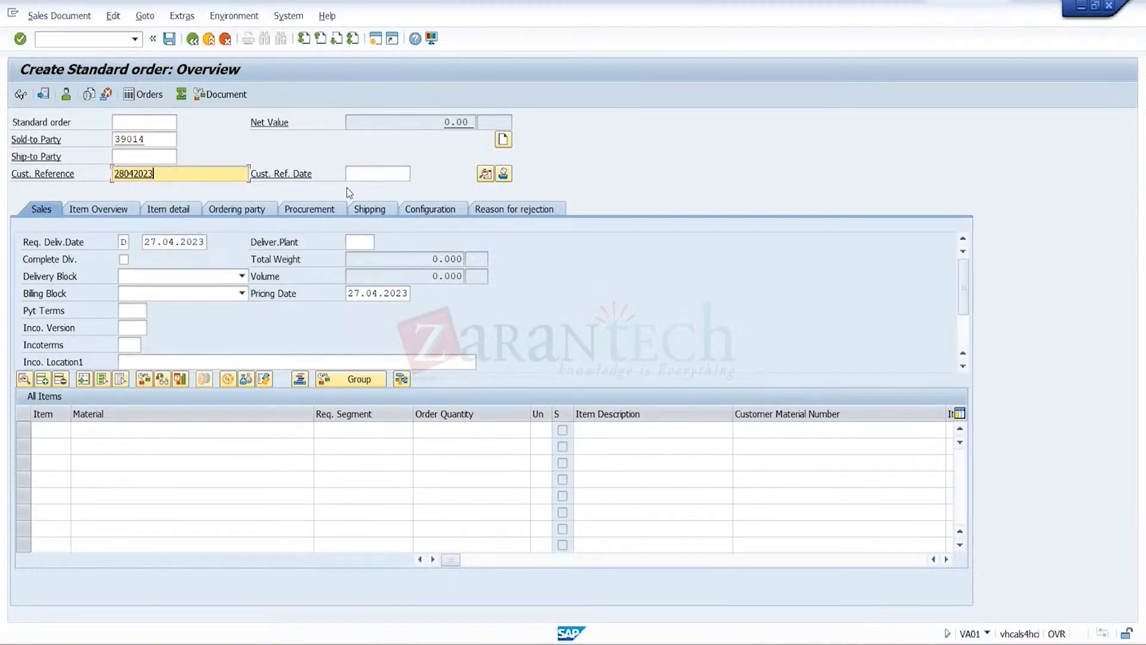
click(395, 172)
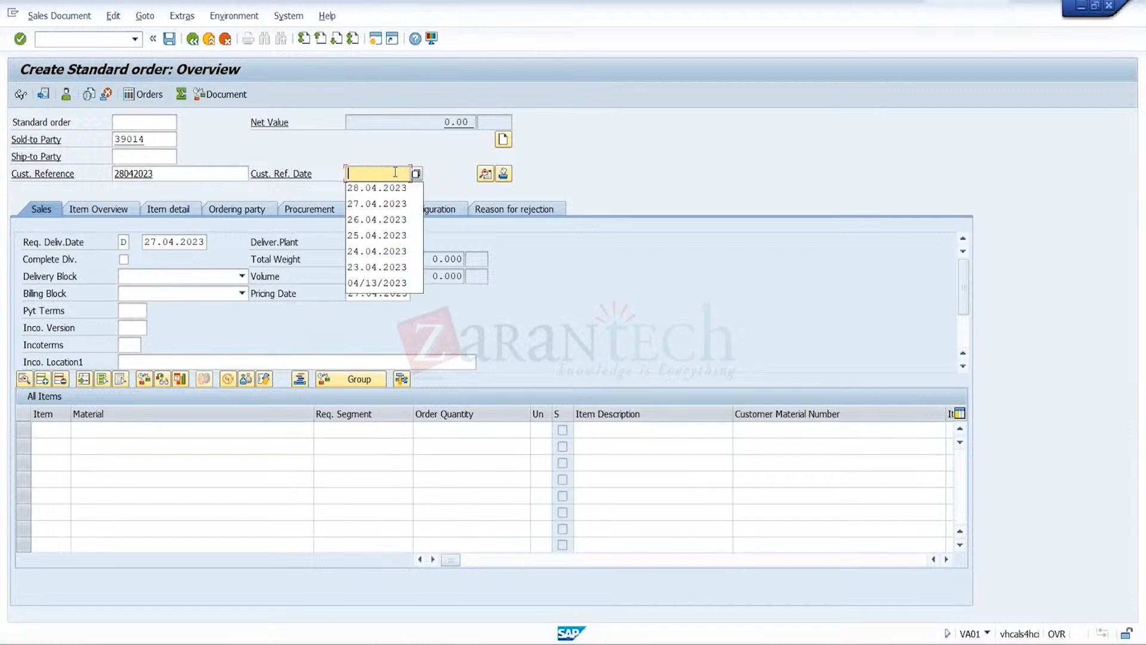
click(396, 187)
Enter delivering plant TRGP, payment terms 0001, incoterms FOB and incoterms location Pune in the order's sales data
click(362, 242)
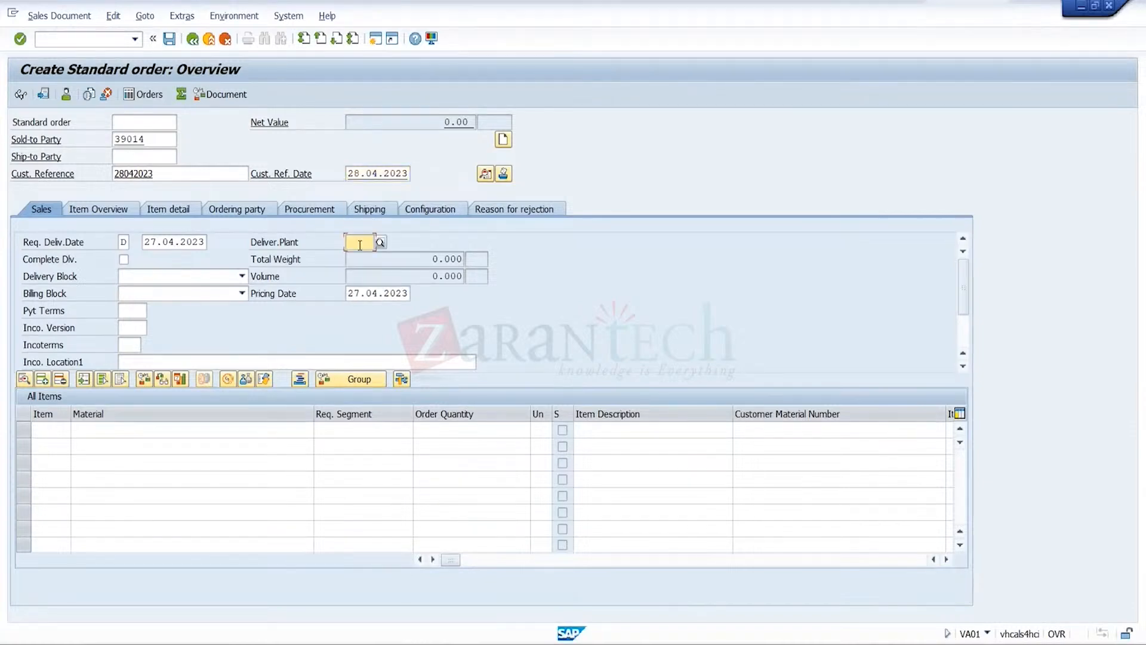
click(361, 260)
click(132, 311)
click(138, 327)
click(126, 345)
click(127, 363)
click(142, 357)
text(Pune)
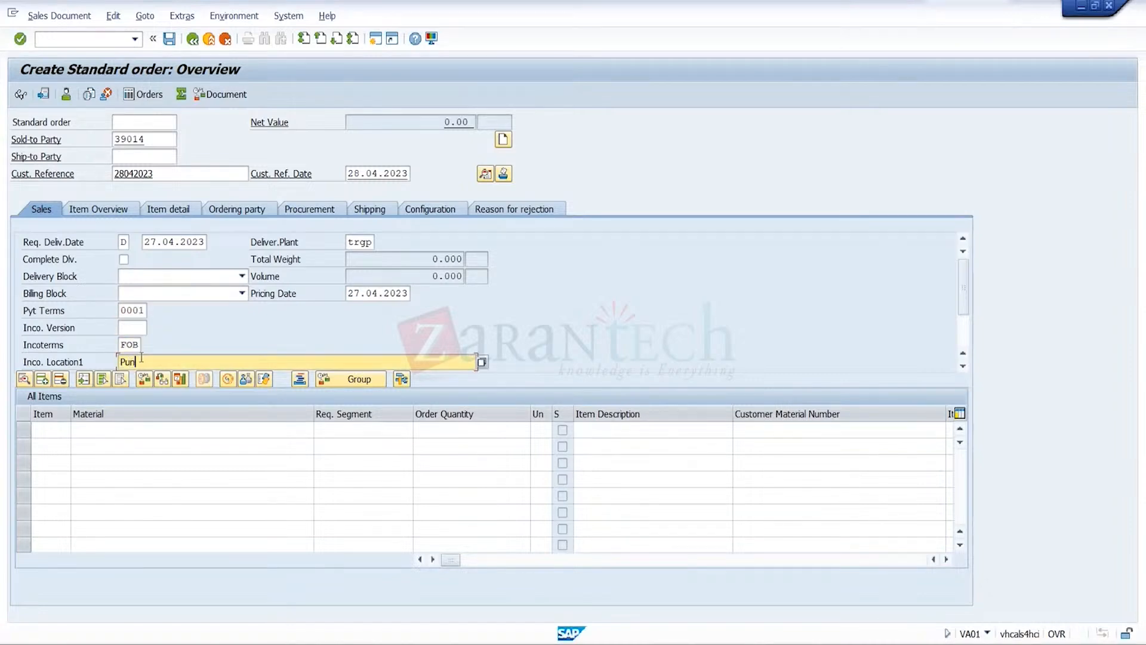
click(157, 431)
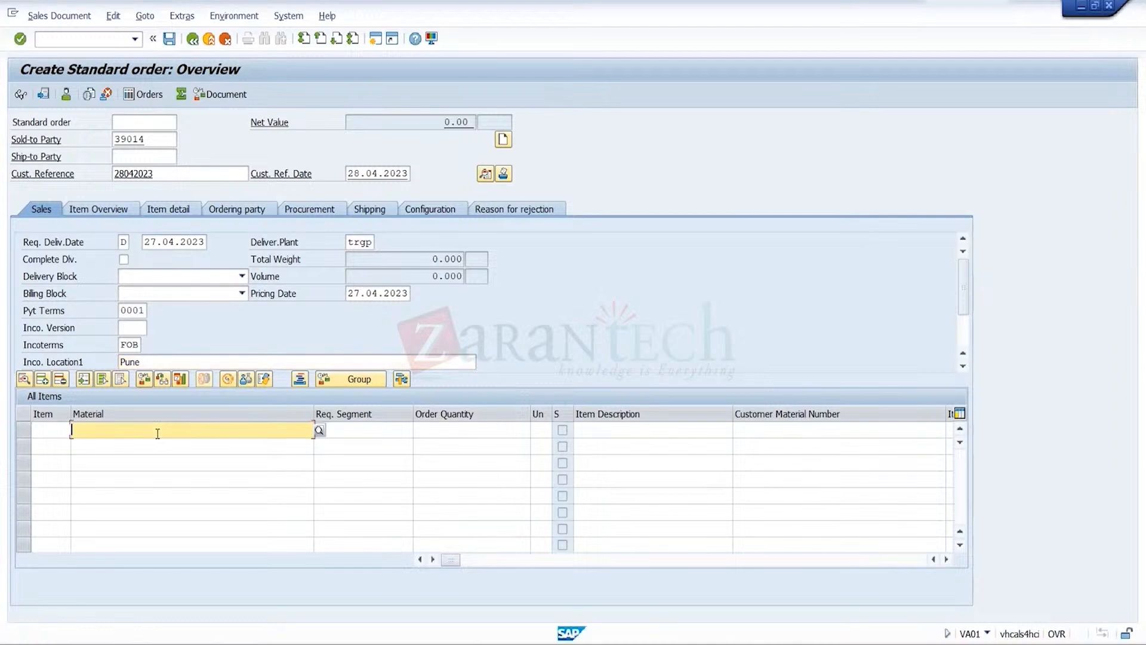
key(Escape)
key(ctrl+v)
click(444, 431)
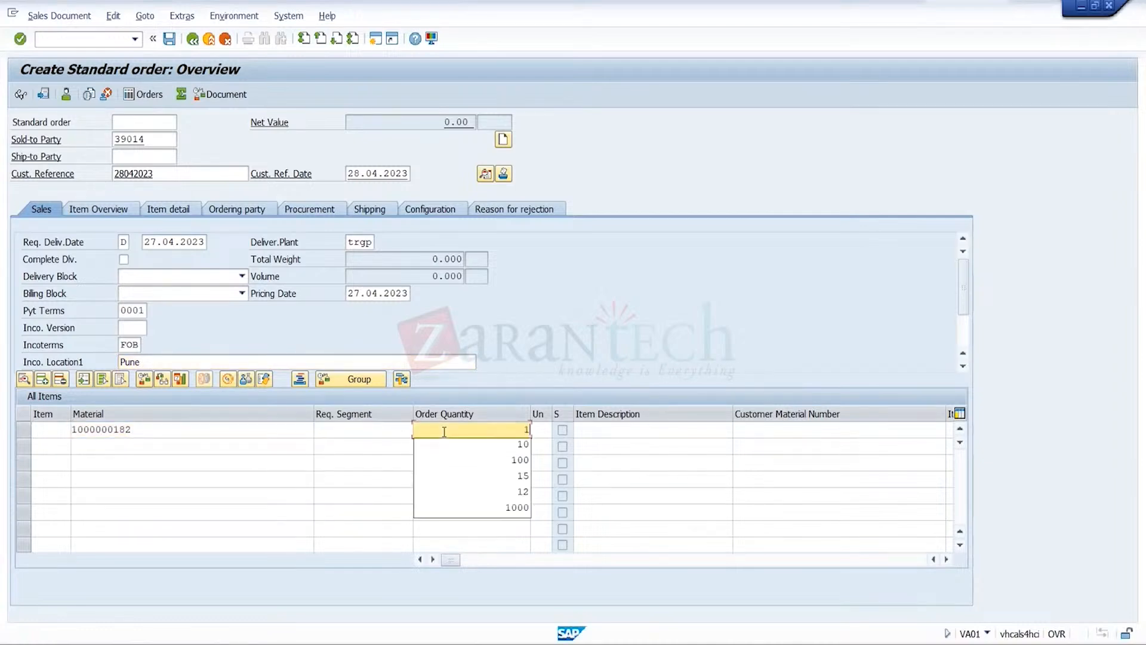
text(52)
key(Return)
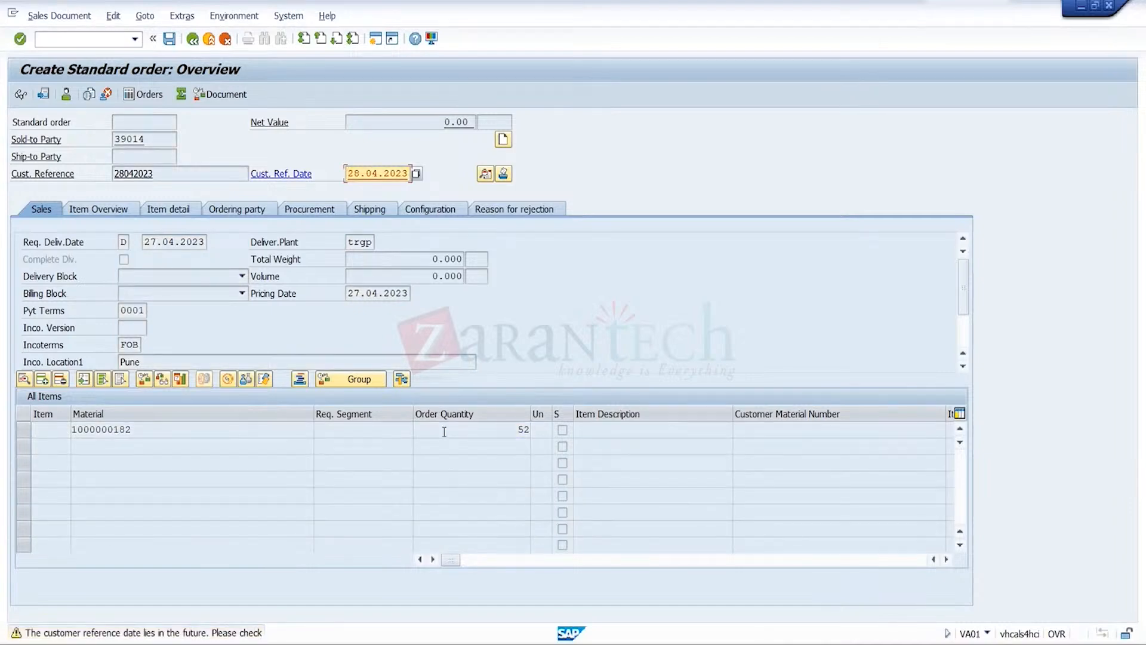
key(Return)
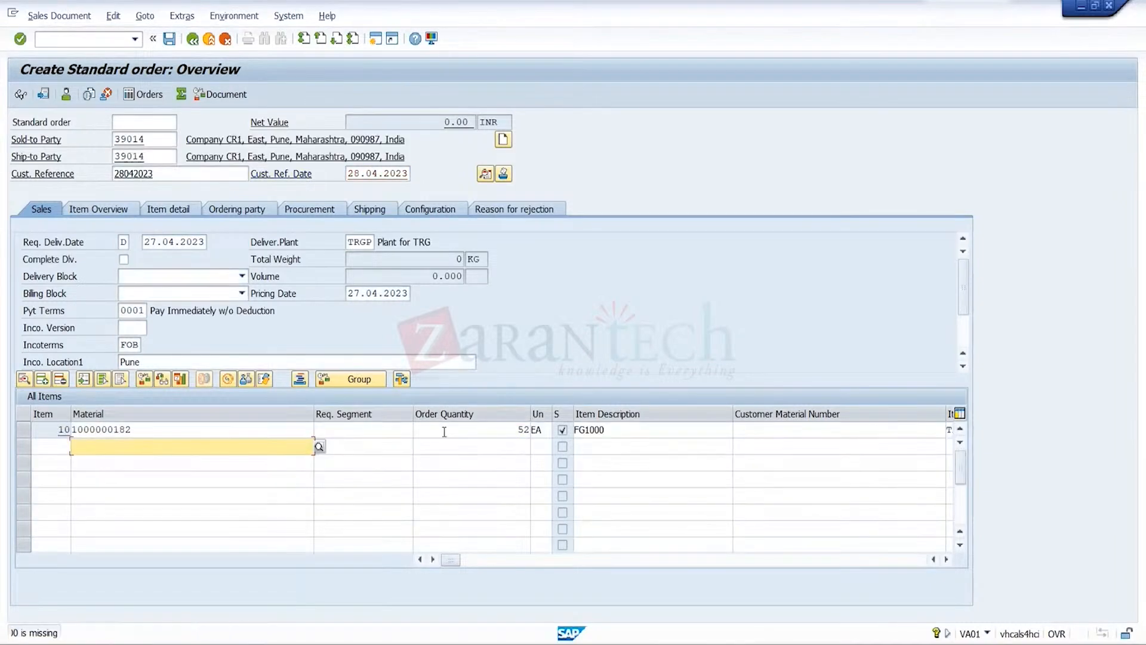
Open the conditions of item 10 and add pricing condition PR00 with an amount of 1000
click(23, 431)
click(145, 16)
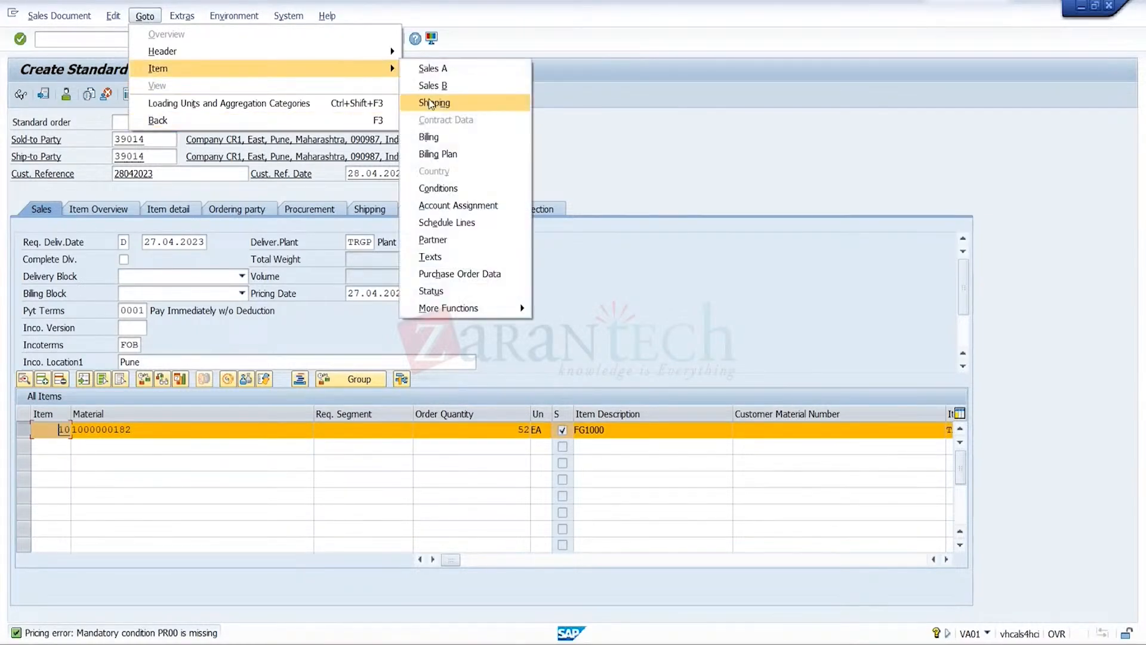
click(449, 193)
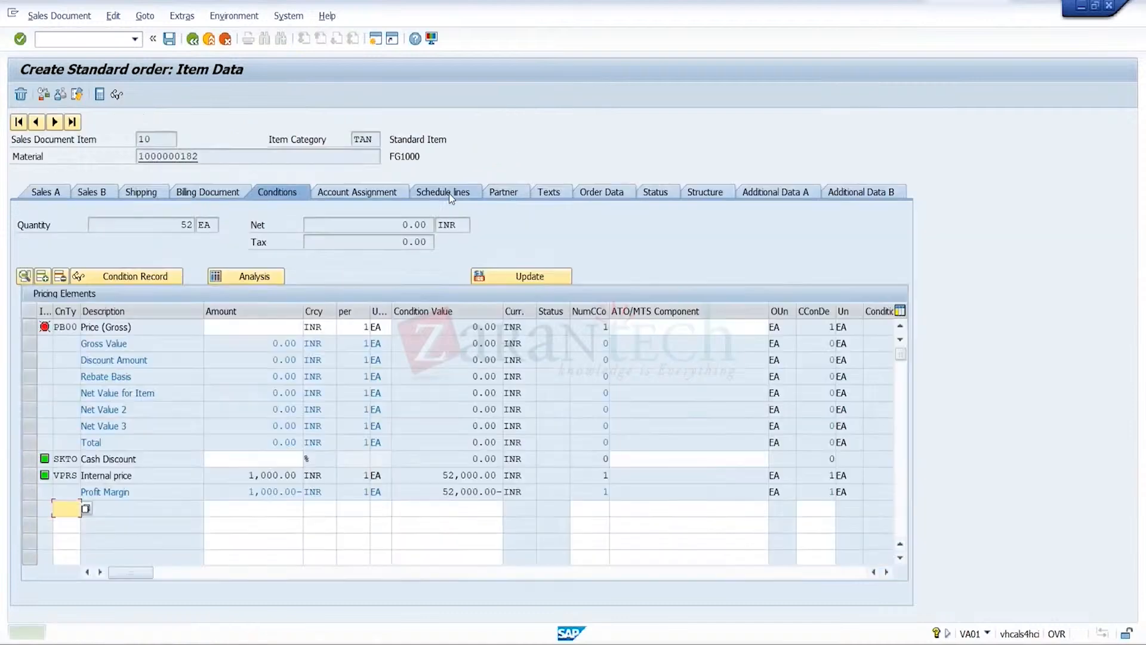
key(Down)
key(Return)
key(Tab)
text(1000)
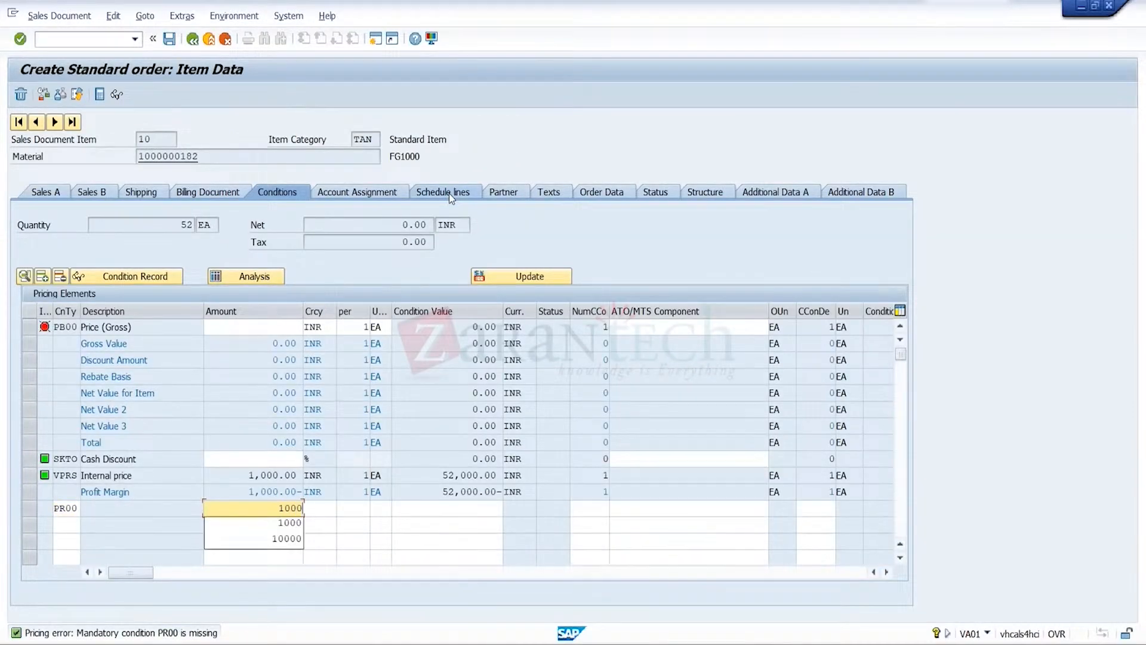
key(Return)
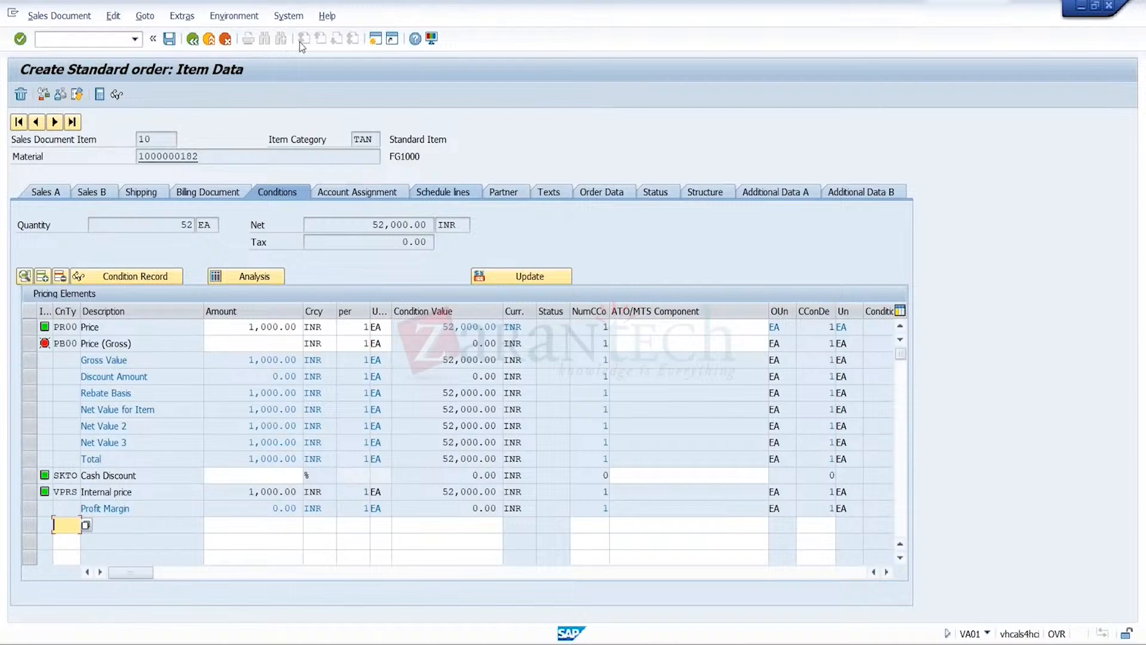
Try to save the order, review the credit check messages and cancel saving the incomplete document
click(168, 41)
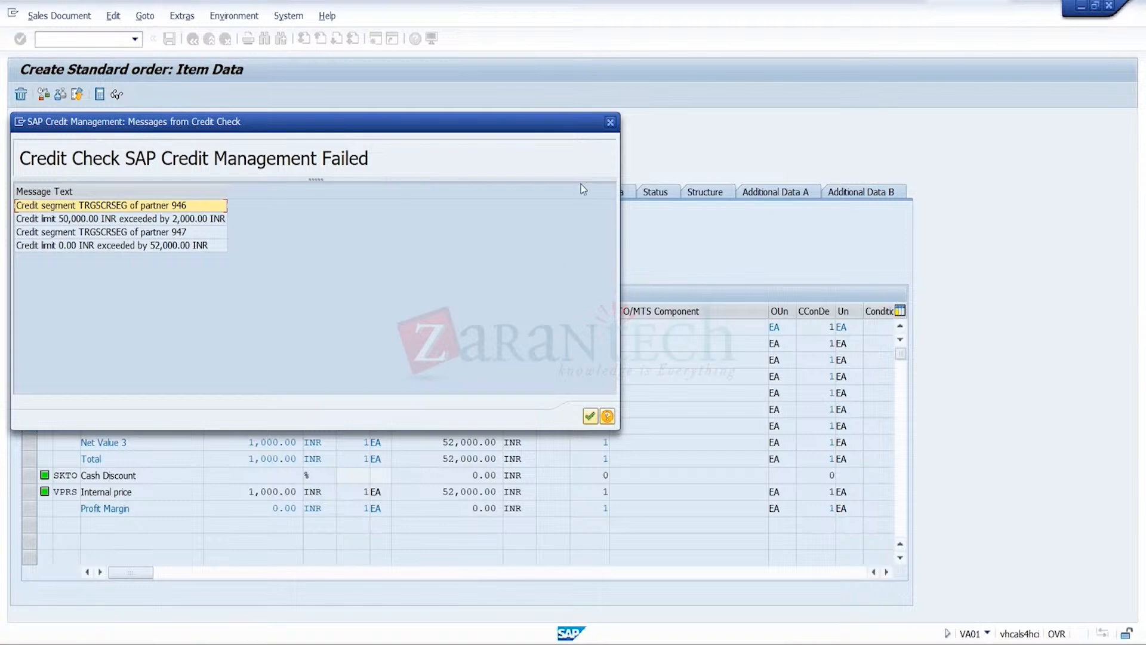
click(610, 123)
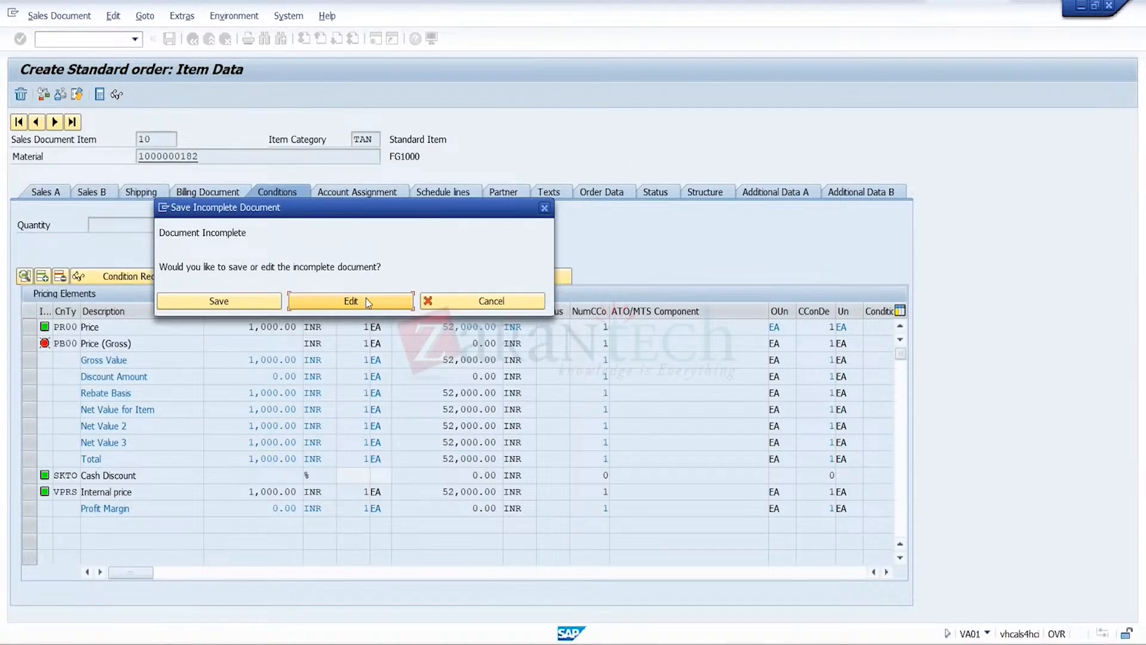
click(483, 301)
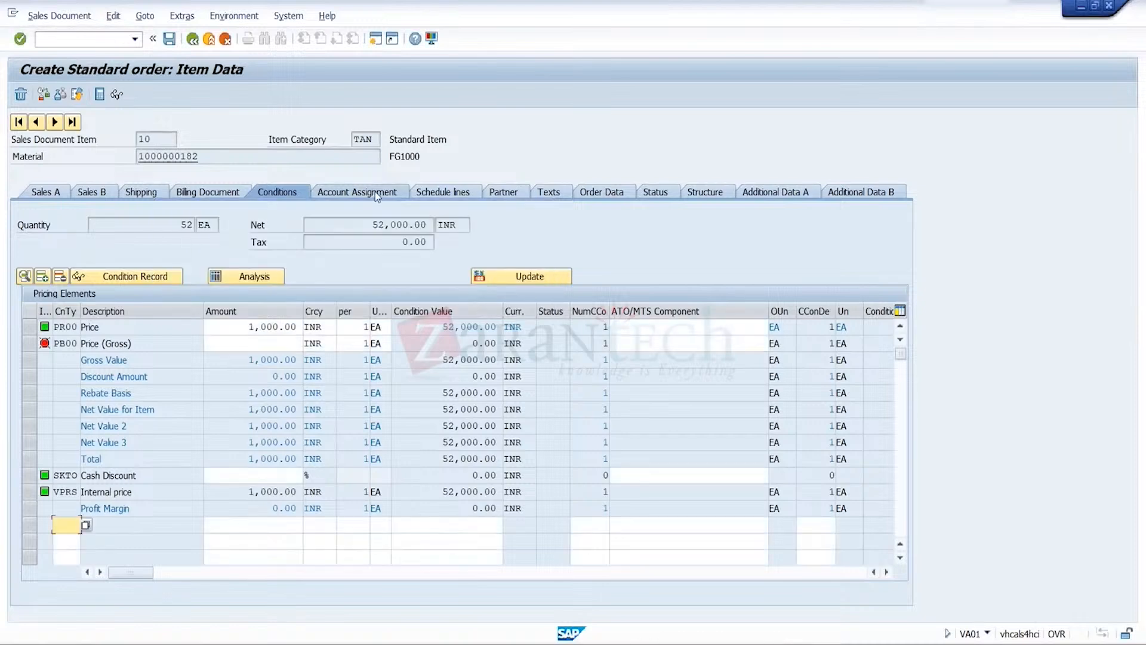
Leave the sales order without saving it and open the business partner maintenance transaction
click(209, 39)
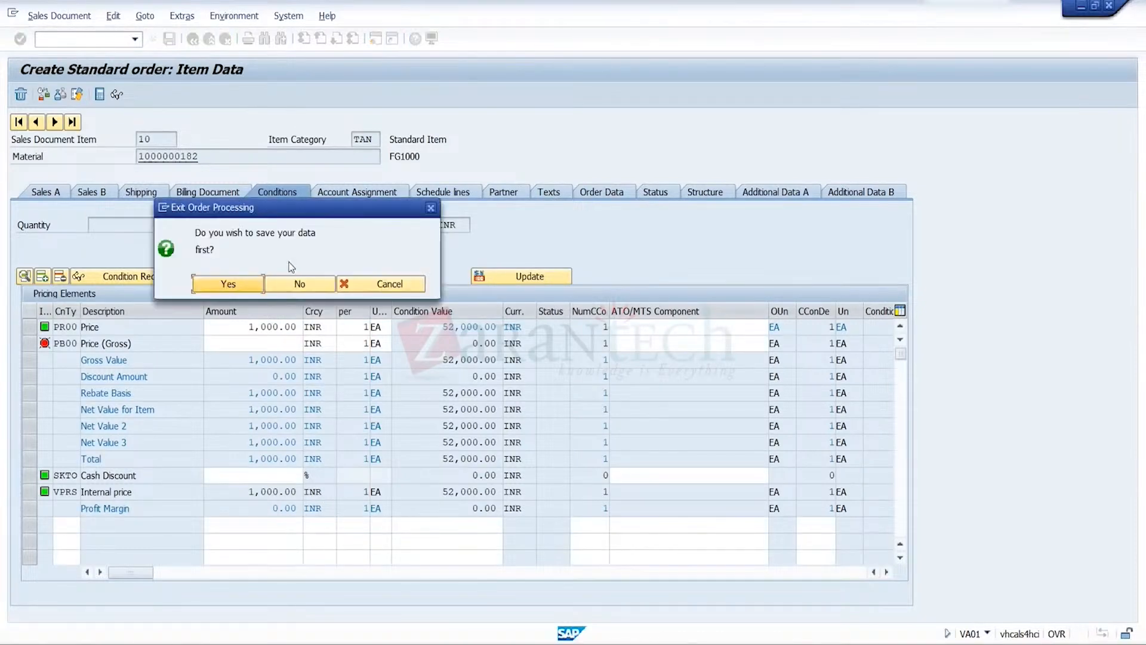
click(298, 285)
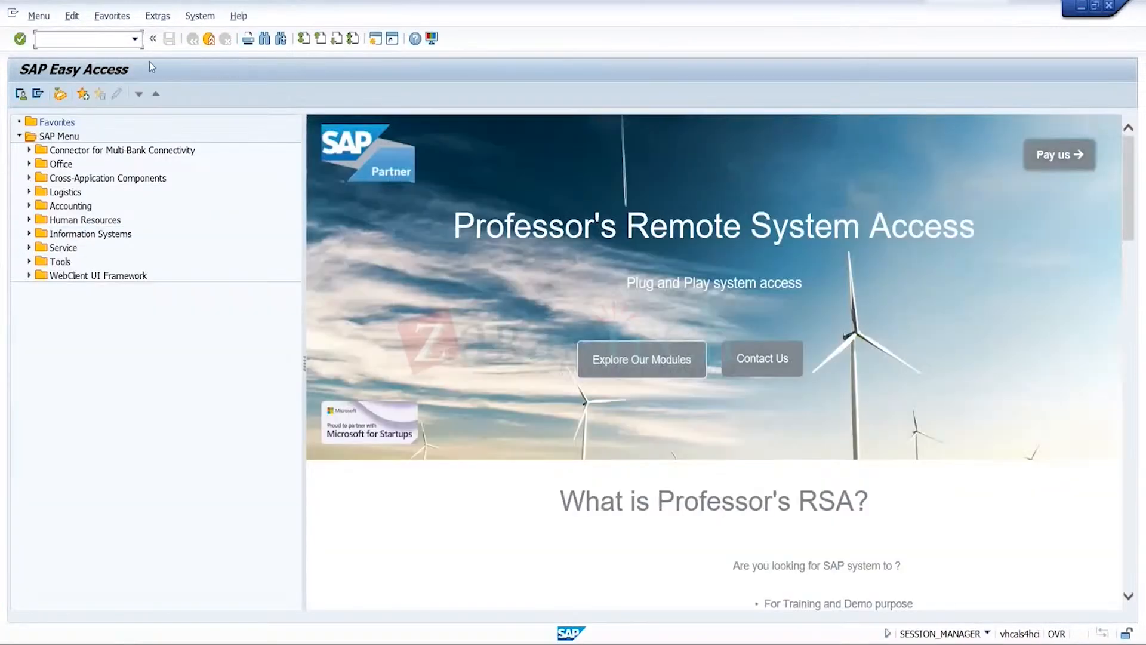
click(134, 38)
click(96, 64)
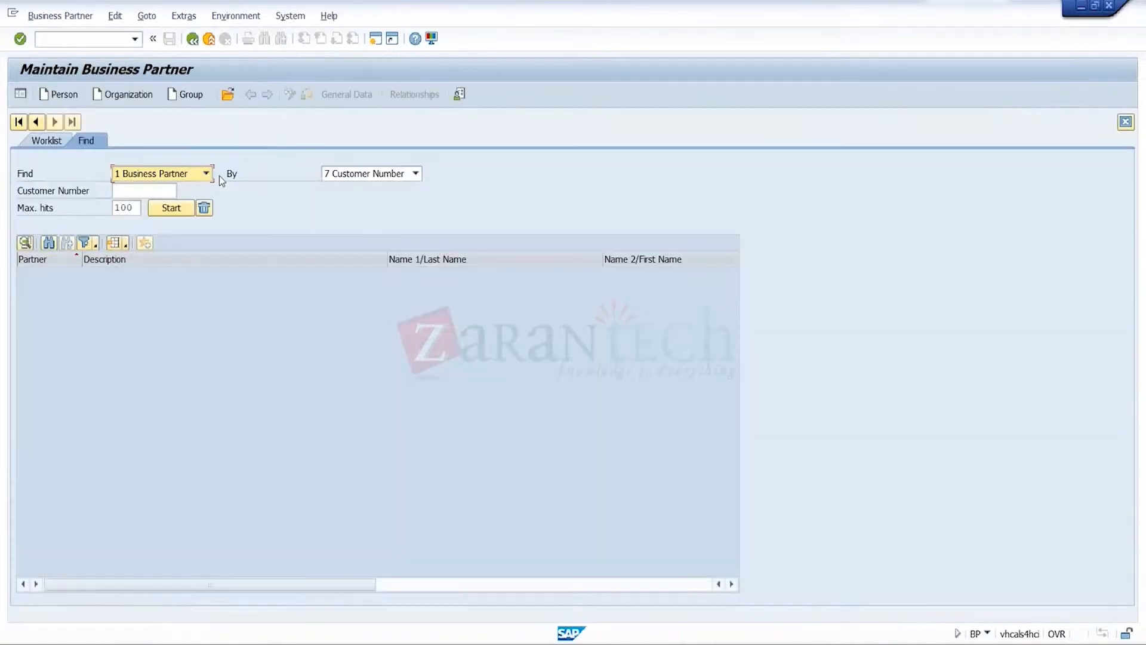
Start a new organization business partner with title 0003 Company and name CR3
click(125, 94)
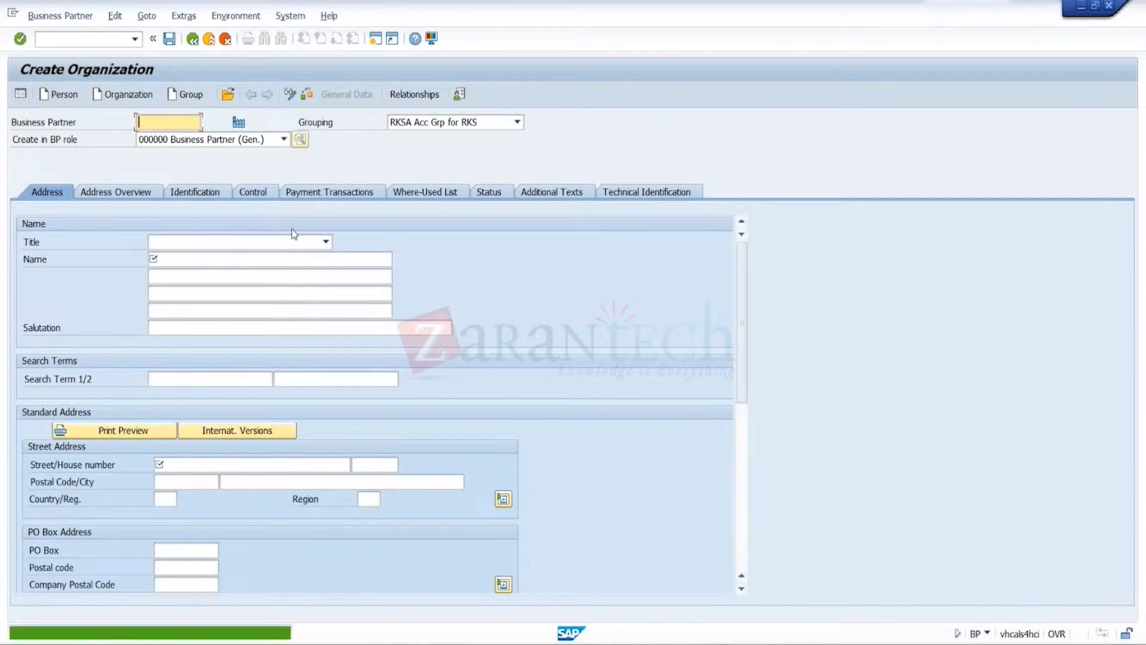
click(297, 243)
click(258, 257)
click(257, 257)
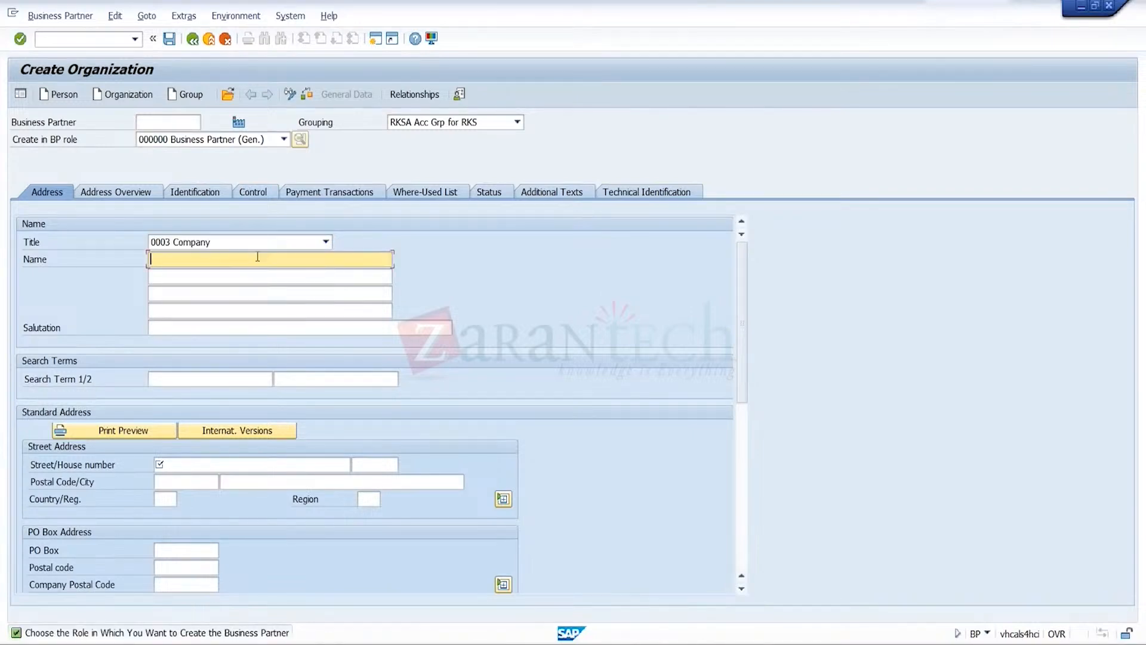
text(CR3)
Enter the organization's street and postal code in the standard address and choose Pune as the city
click(240, 468)
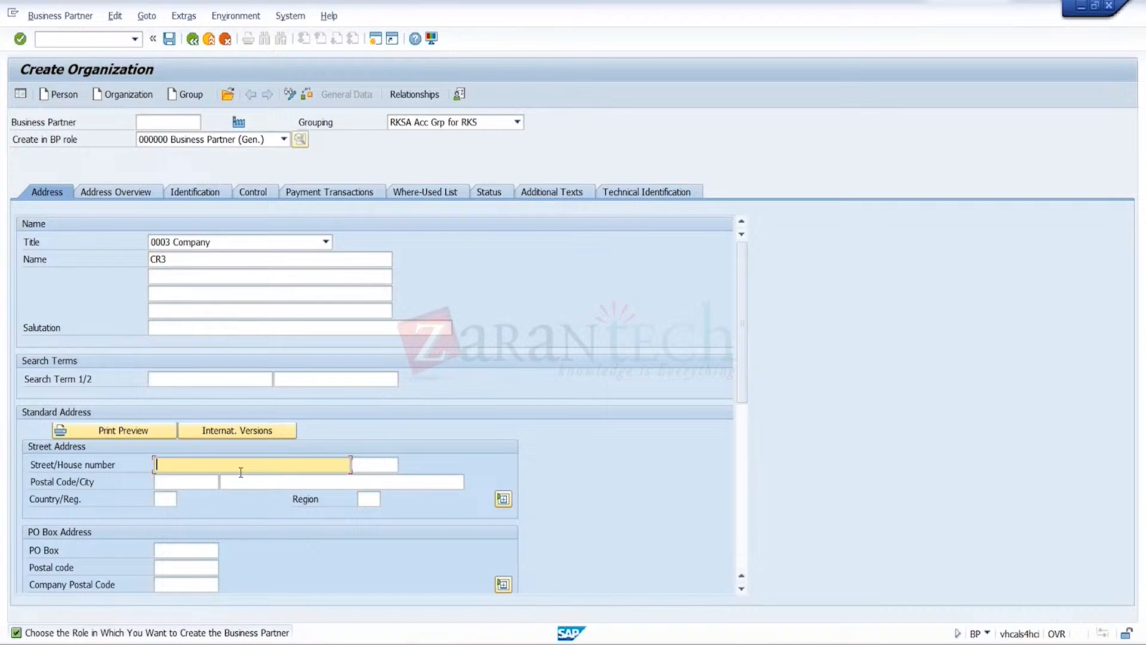
text(E)
text(West)
click(195, 482)
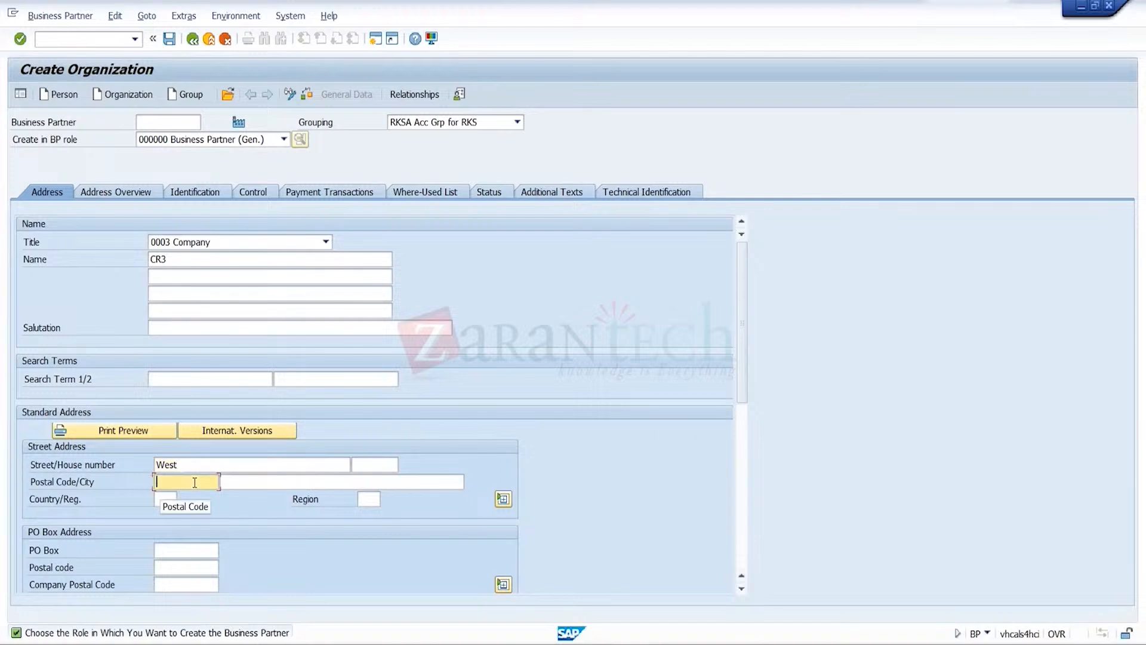
click(188, 499)
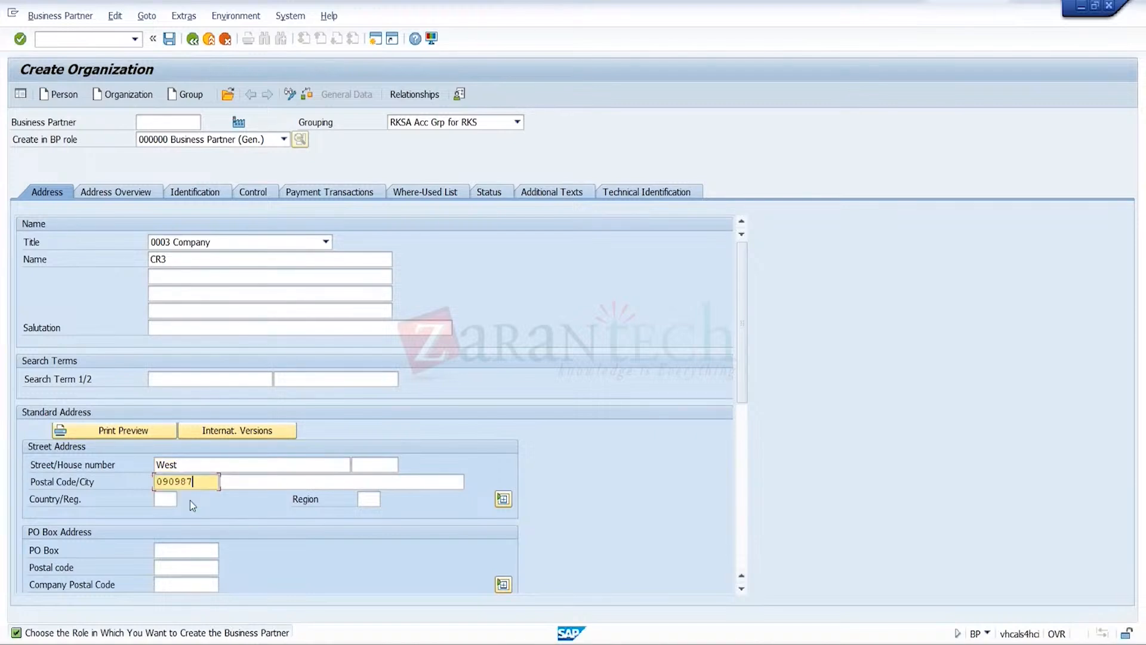
click(259, 480)
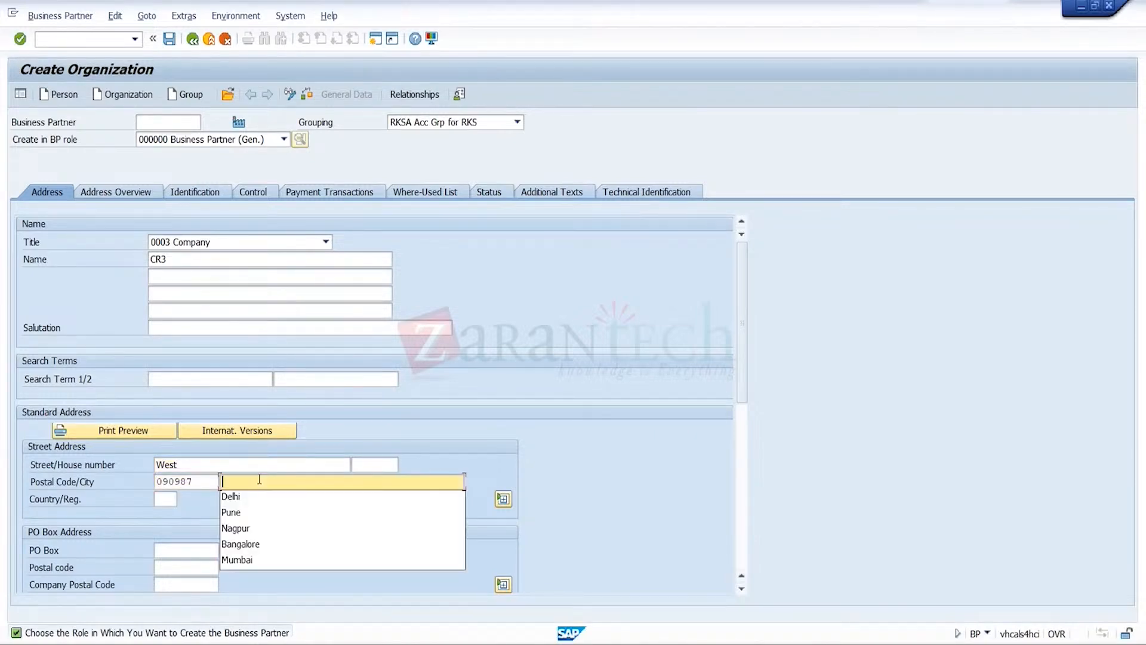
click(231, 514)
Set the address country to IN and the region to 13
click(167, 498)
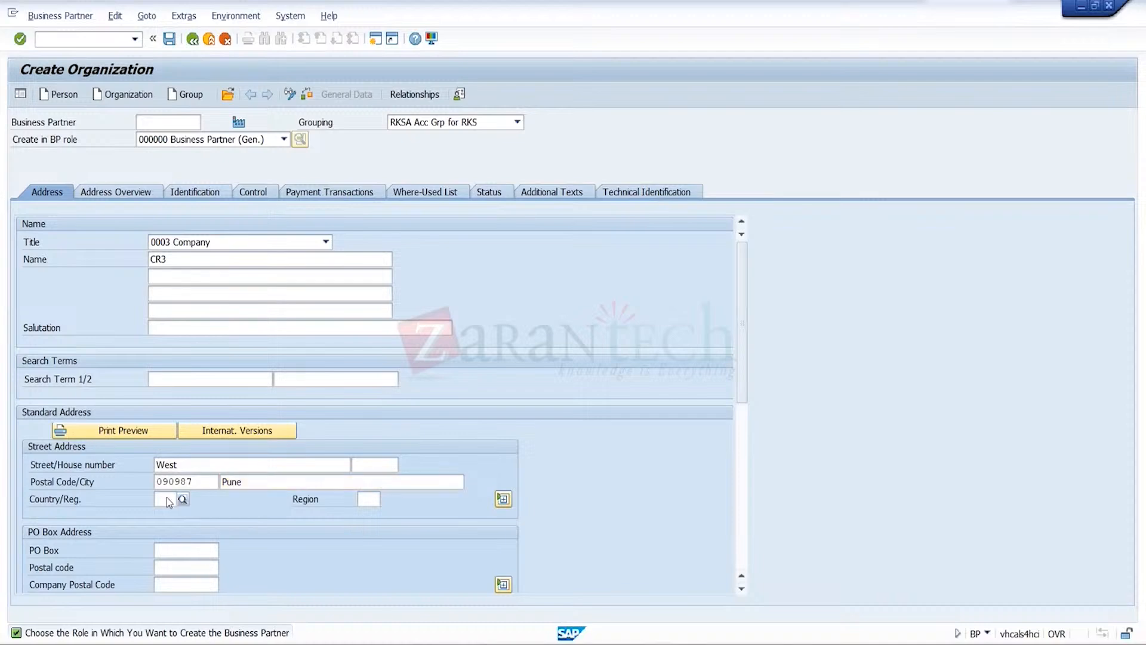
text(n)
key(Return)
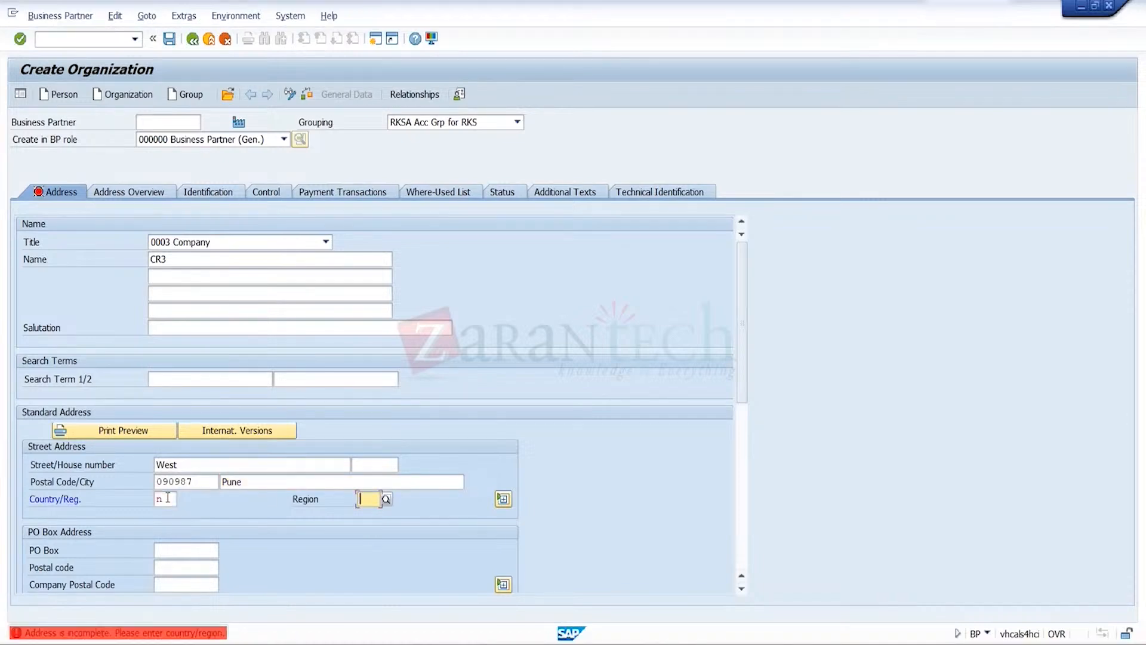
text(in)
key(Tab)
text(13)
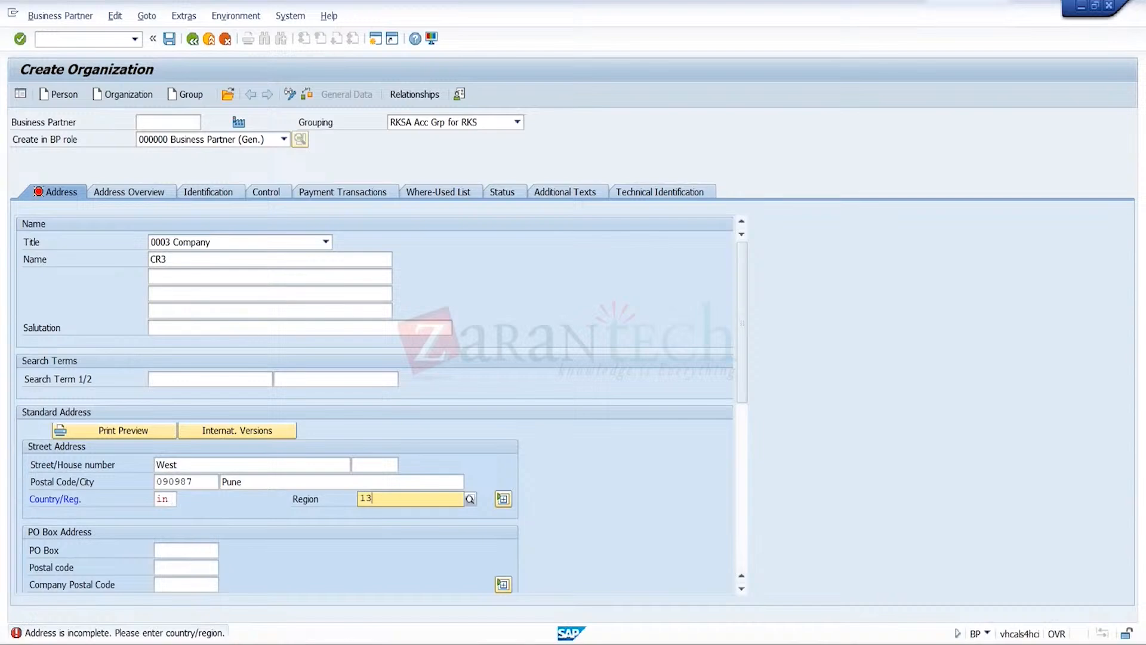
Set the communication language to EN English, enter the fax number and save the business partner
scroll(324, 326, down, 6)
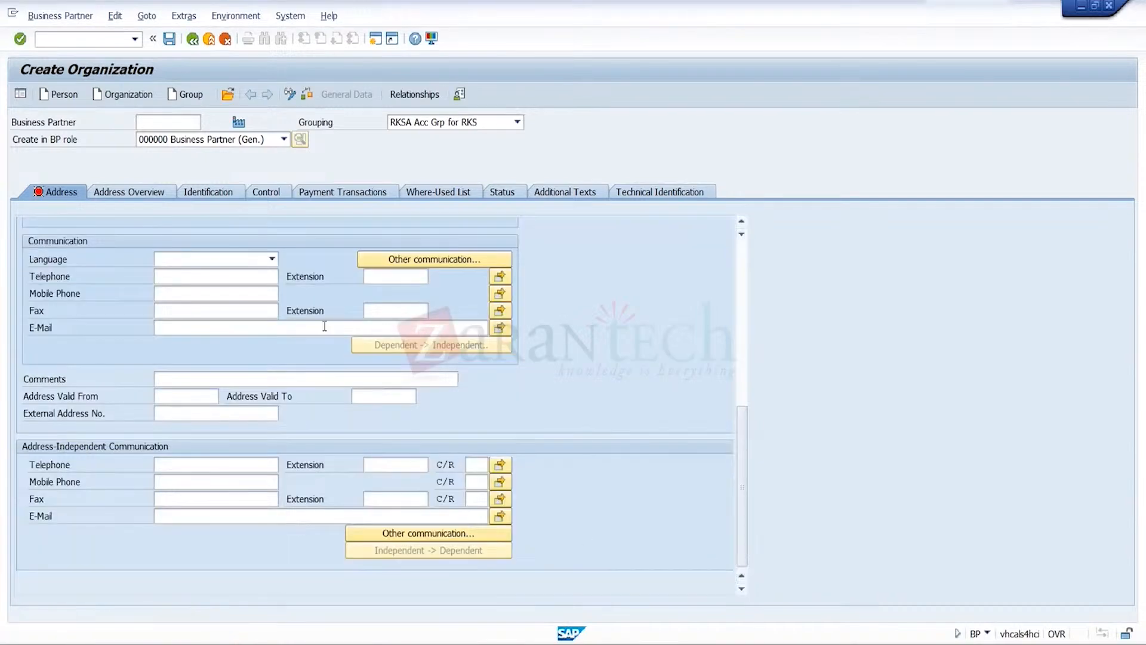
click(272, 258)
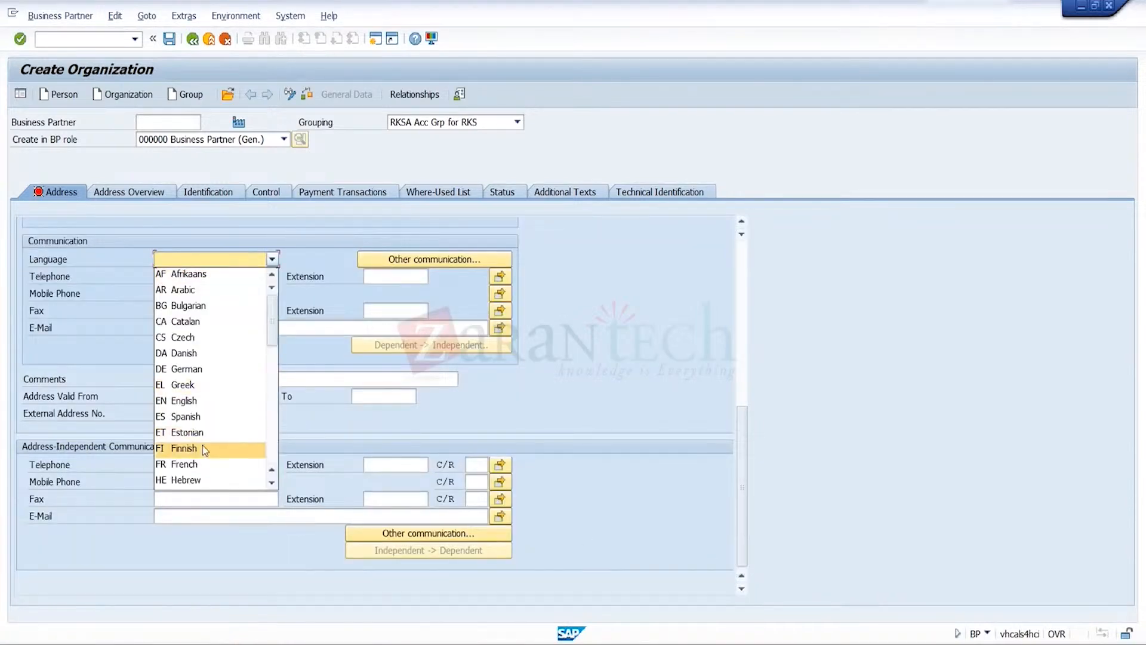
click(203, 400)
click(223, 312)
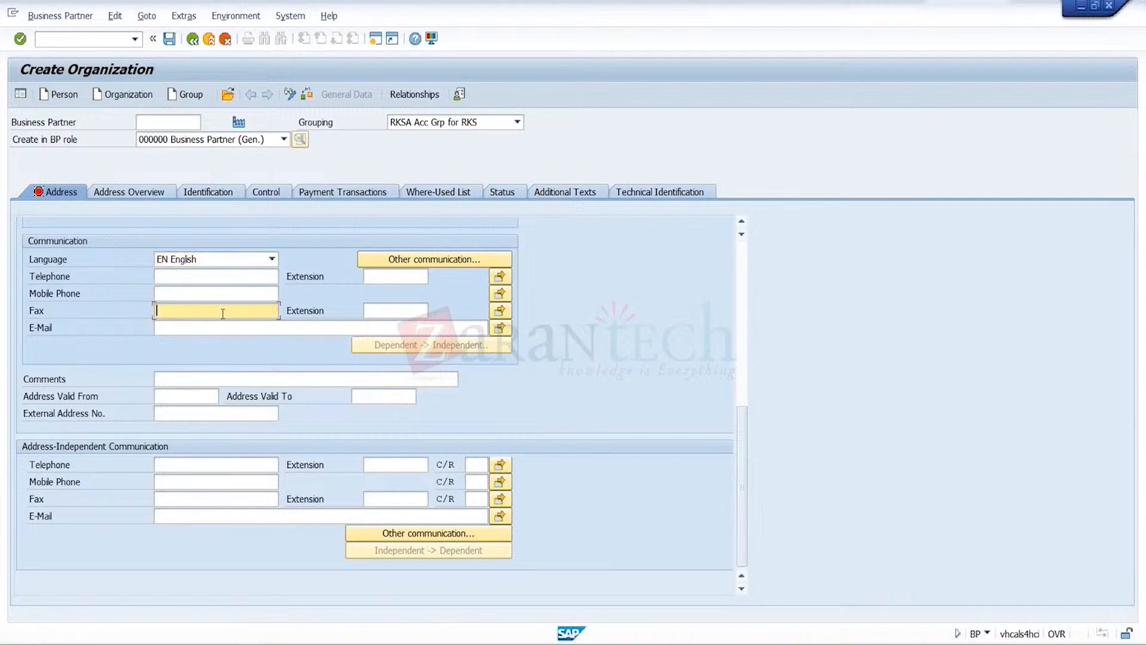
text(676767)
key(Return)
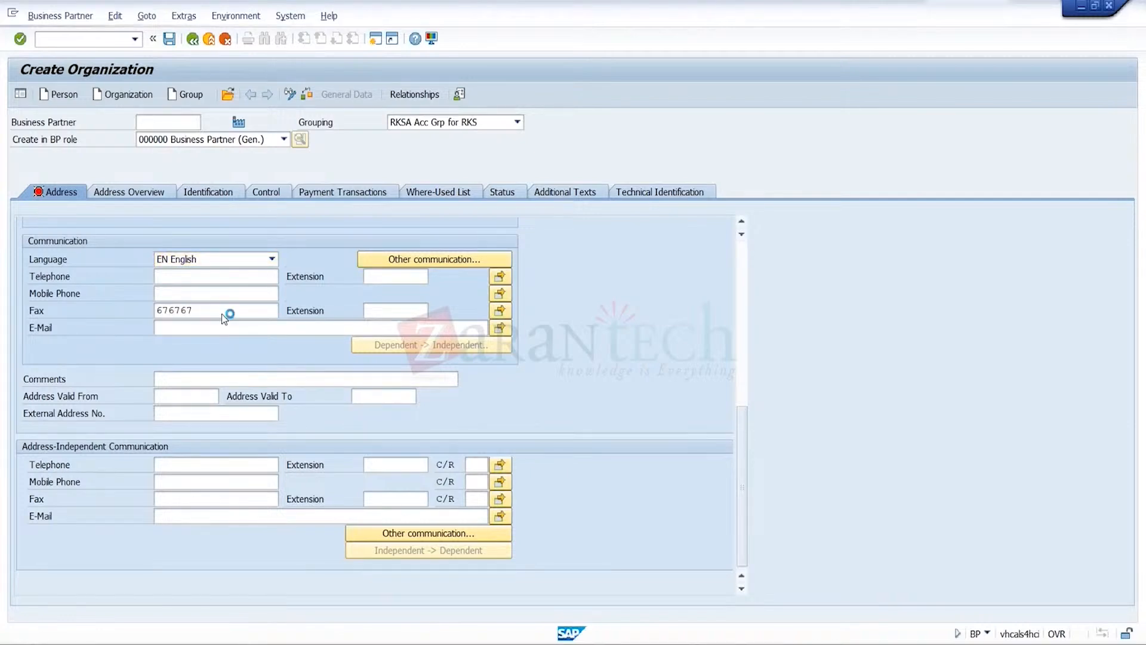
click(170, 41)
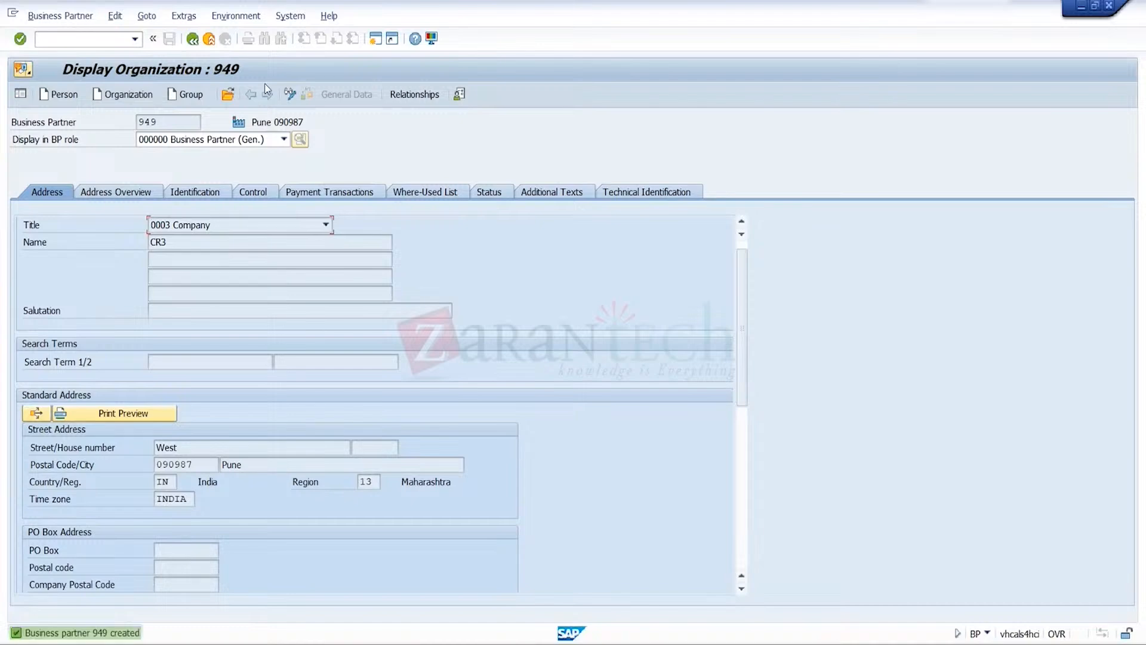
Switch CR3 to change mode and assign it the role FLCU01 SD CUSTOMER - STANDARD
click(289, 94)
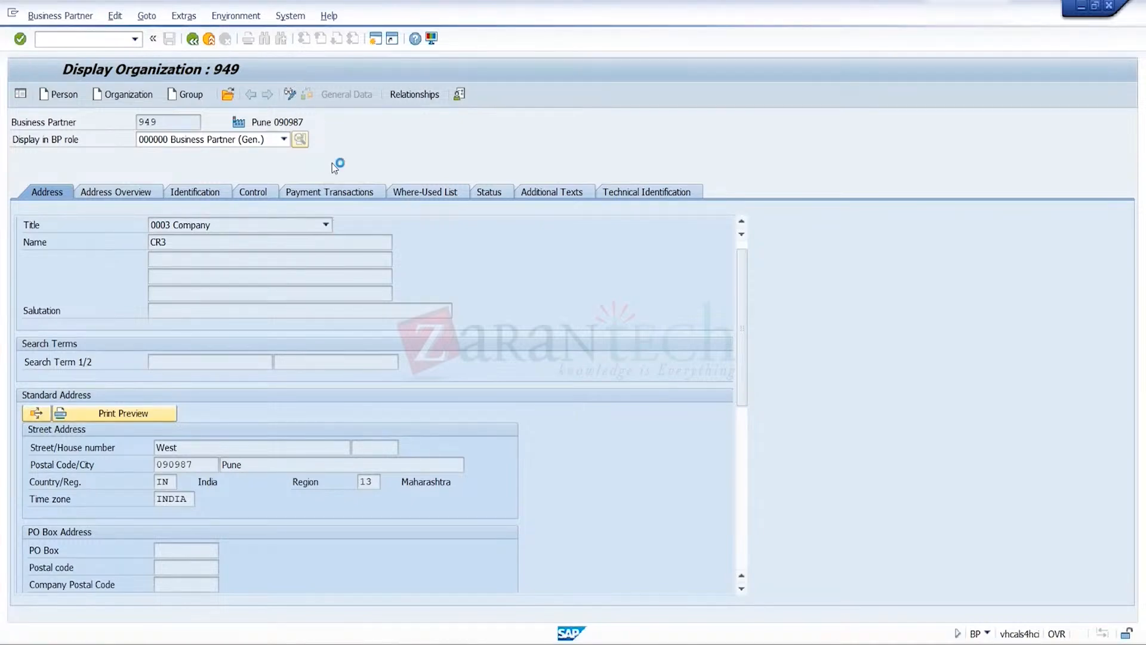
click(284, 141)
click(380, 160)
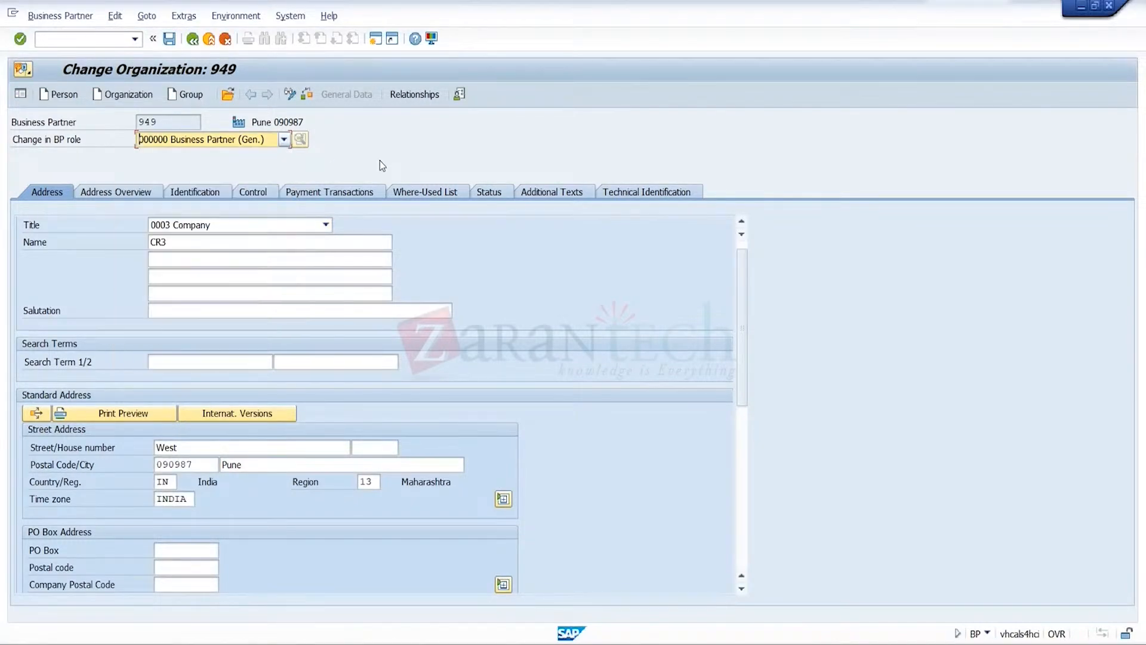
click(284, 142)
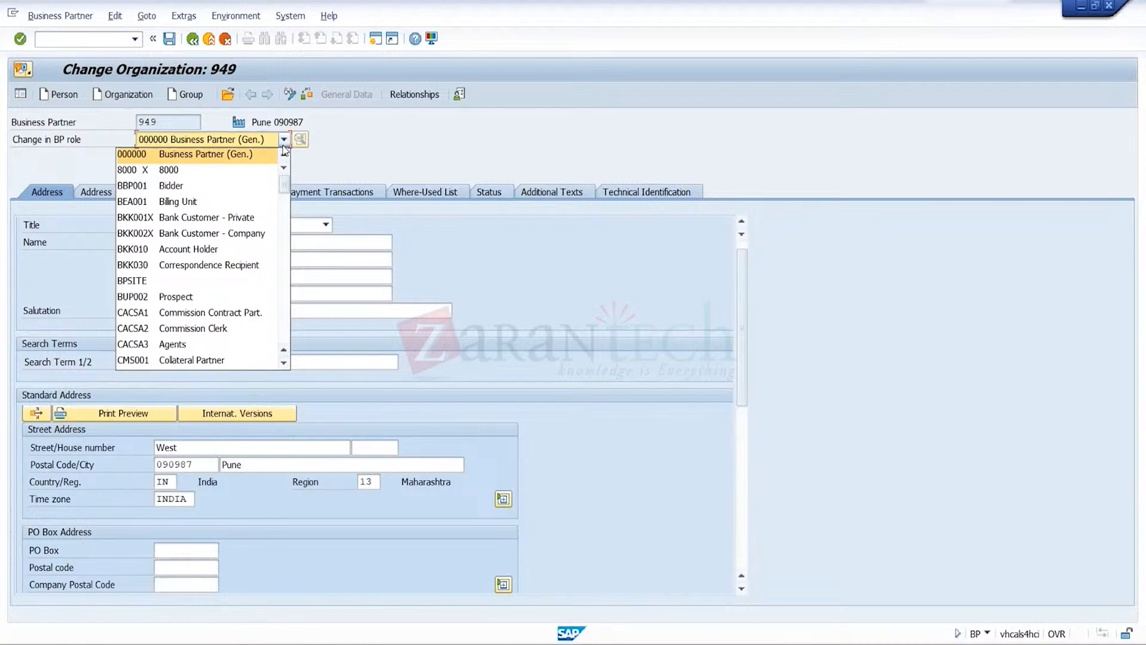
key(f)
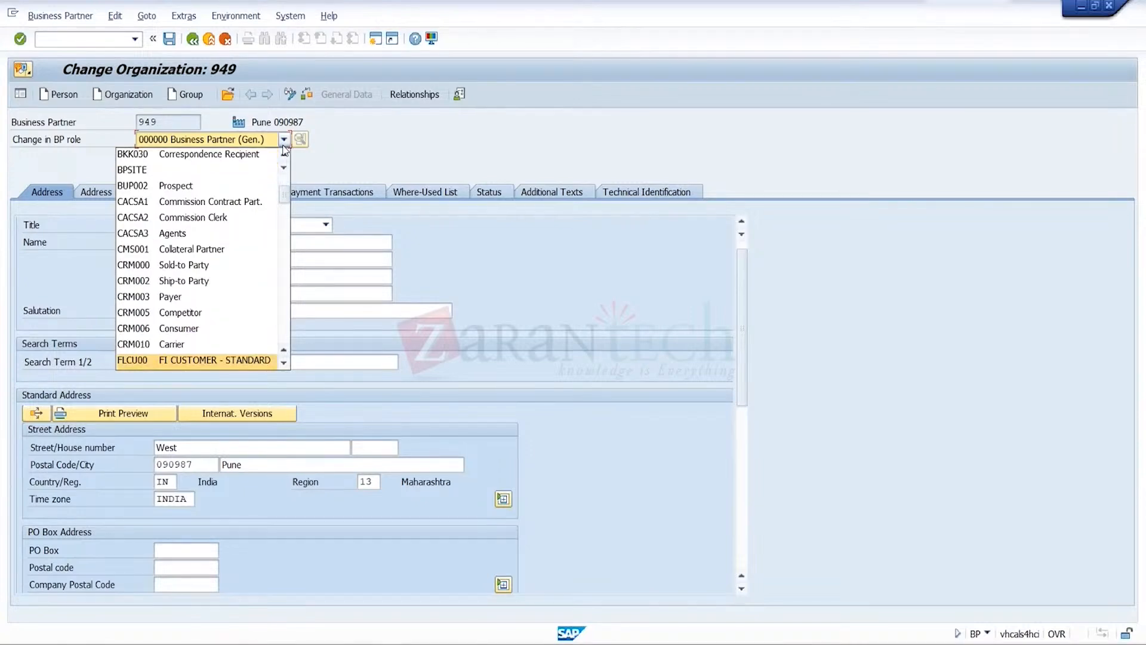
click(282, 360)
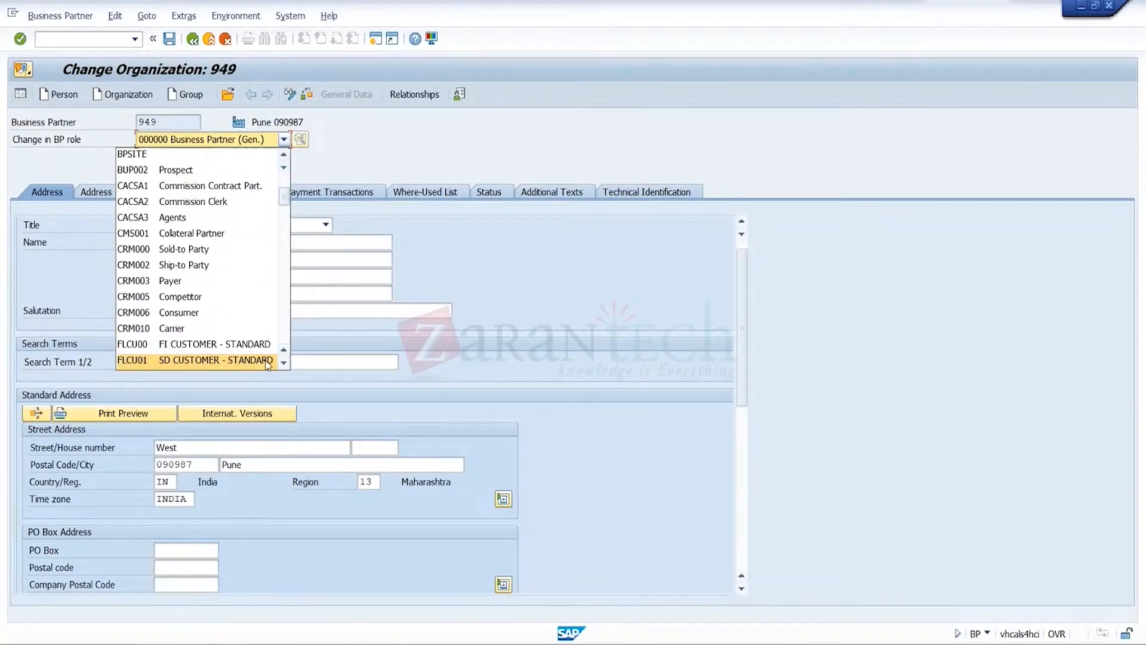
click(265, 360)
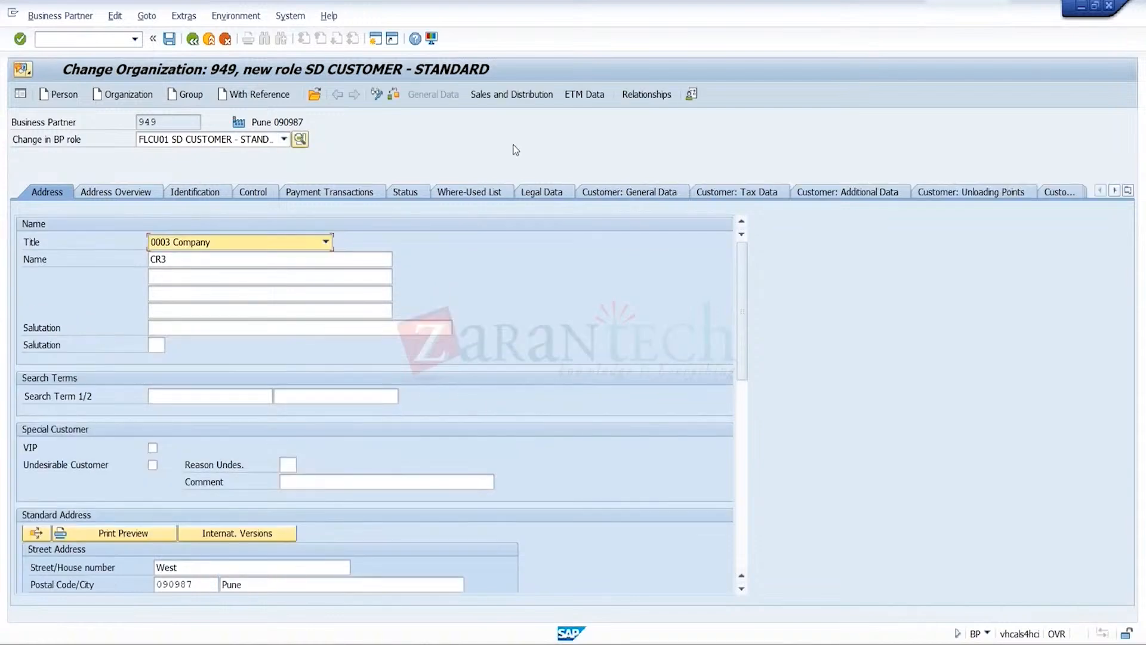
Open the sales and distribution data for sales organization TRGS, distribution channel TR and division TR
click(524, 95)
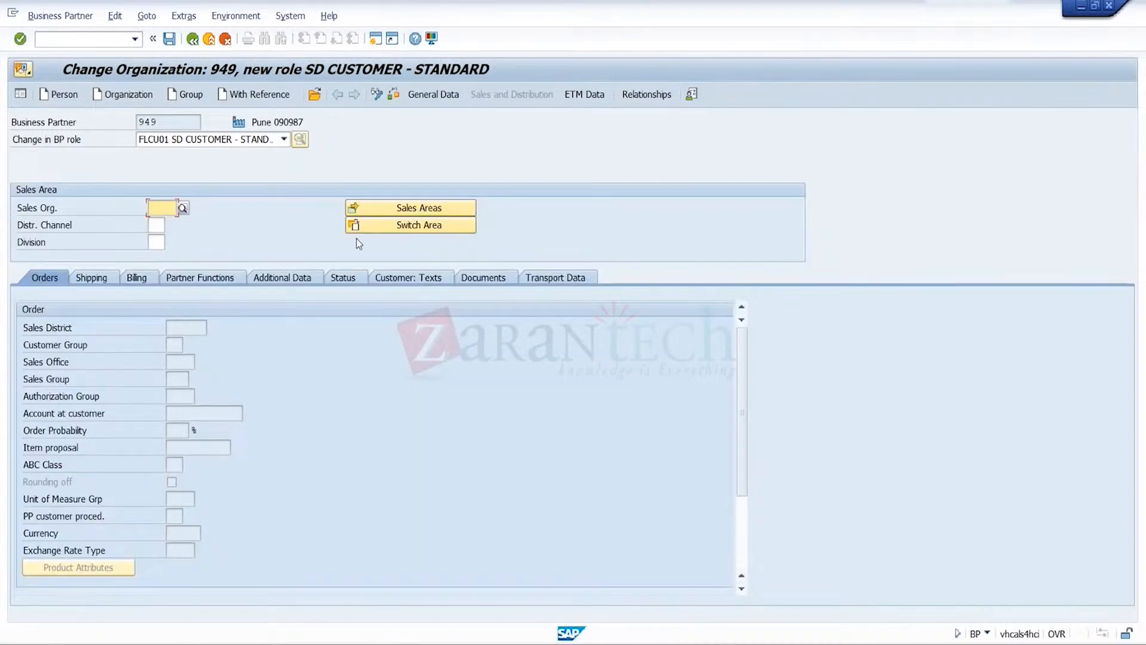
key(Down)
key(Down)
key(Return)
key(Tab)
key(Tab)
key(Down)
key(Return)
key(Tab)
key(Tab)
key(Down)
key(Return)
key(Return)
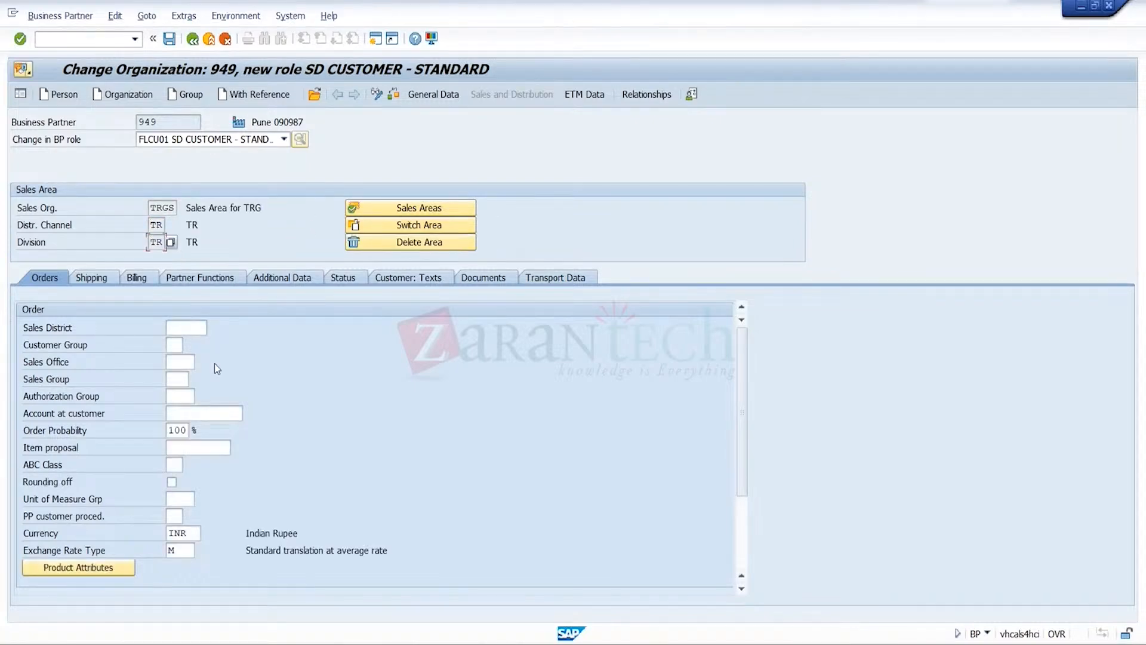
Set sales district 000002, sales office TRGS and a sales group, and enter 1 further down in the order data
click(194, 329)
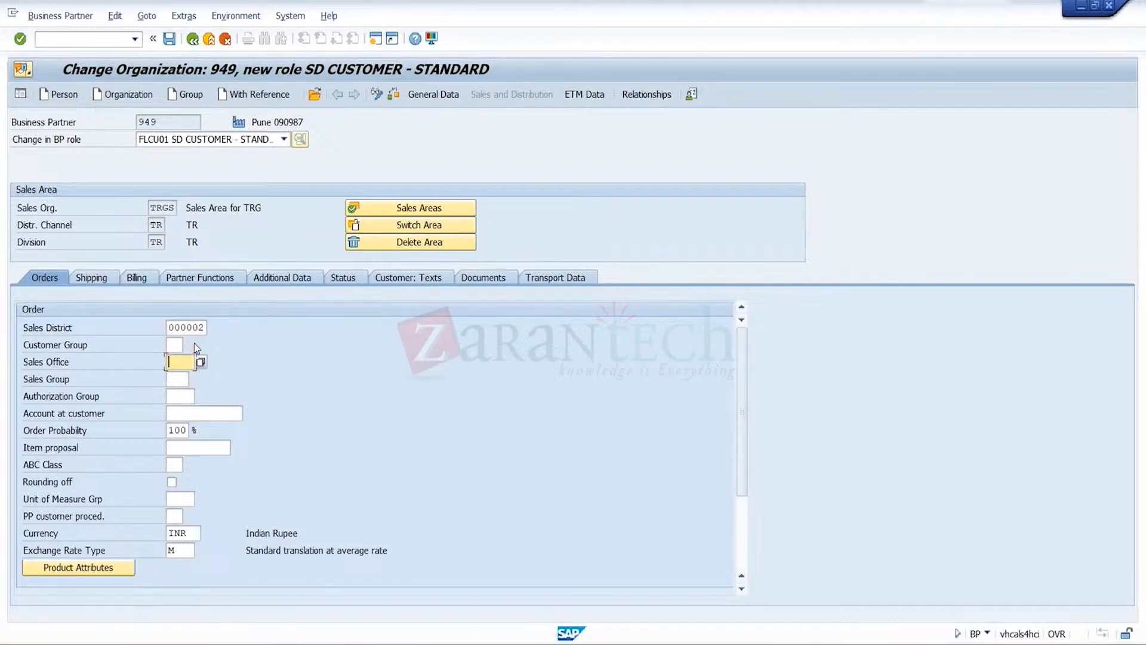
key(F4)
key(Down)
key(Return)
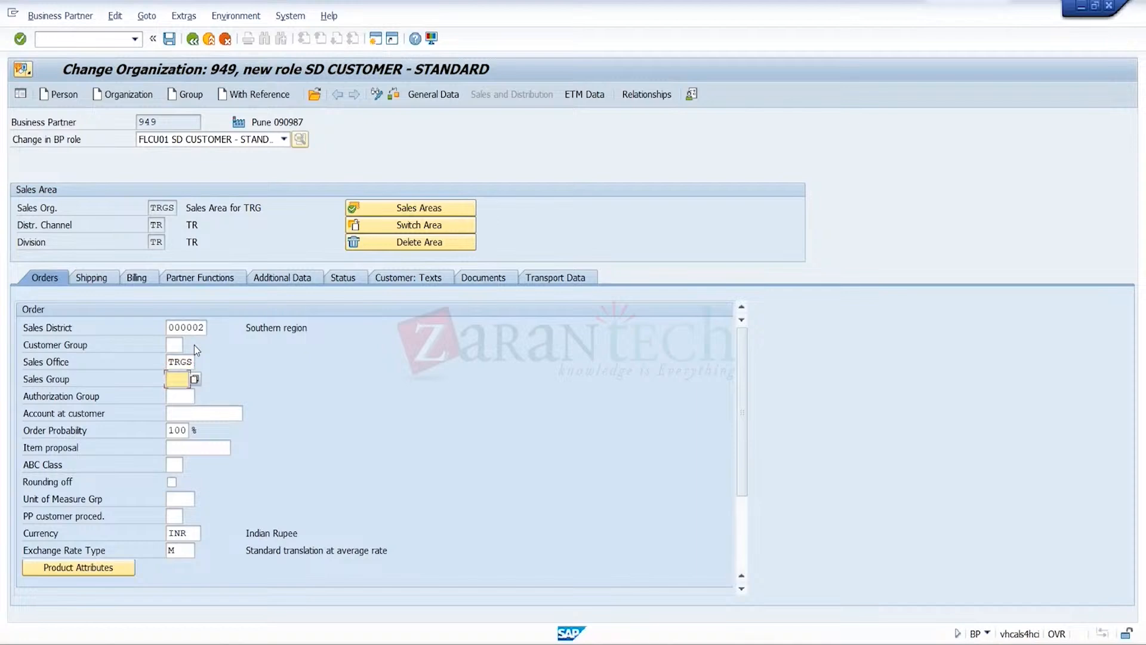
key(Down)
key(Return)
key(Return)
scroll(752, 517, down, 3)
click(180, 515)
text(1)
key(Return)
Select a delivering plant and shipping conditions in the sales area's shipping data
click(94, 277)
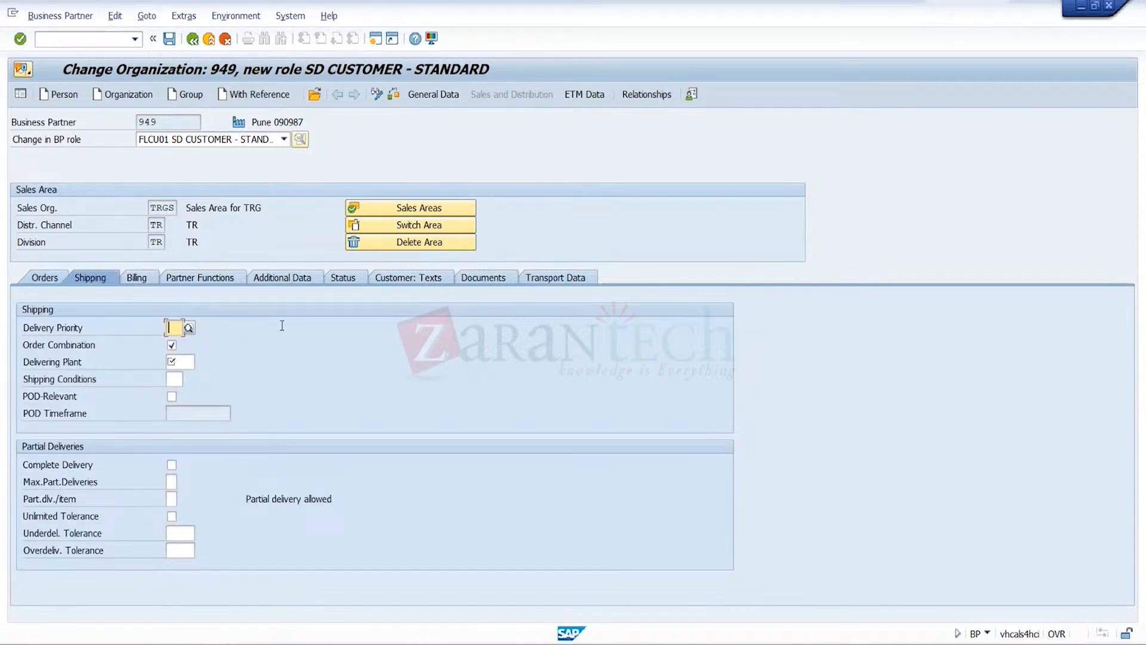
key(Return)
key(Tab)
key(Tab)
key(Down)
key(Down)
key(Return)
key(Return)
key(Tab)
key(Down)
key(Down)
key(Return)
key(Return)
Enter incoterms FOB, incoterm location 1 ID Pune and customer account assignment group 01 in the billing data
click(148, 277)
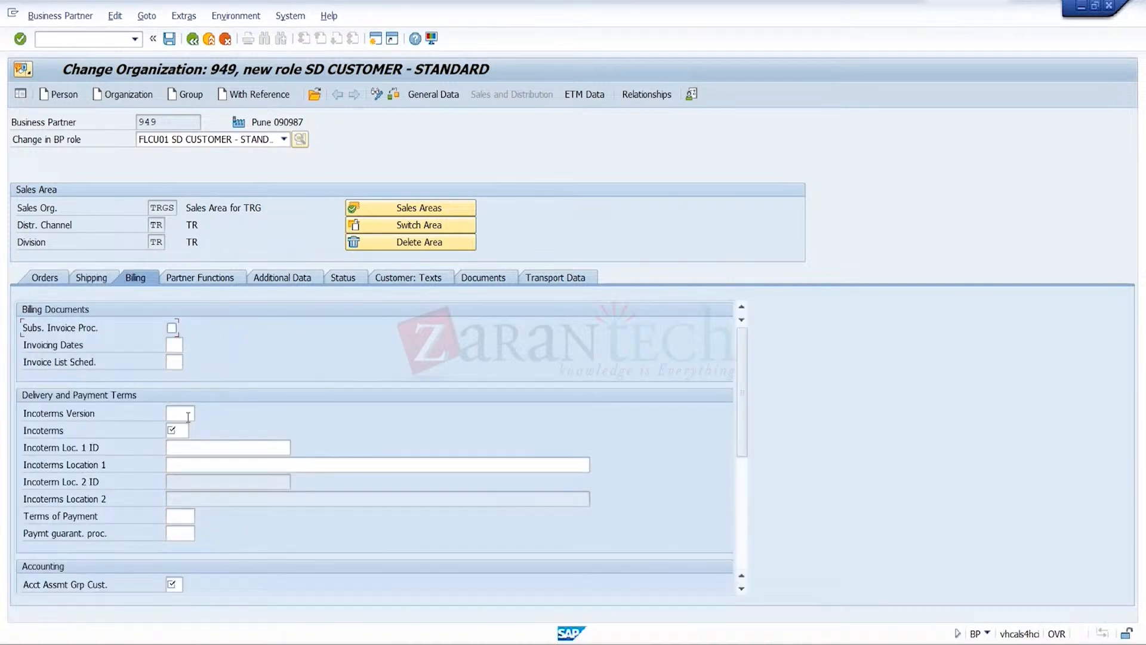
click(186, 431)
text(fob)
key(Tab)
text(Pune)
key(Tab)
key(Tab)
key(Tab)
key(Tab)
key(Tab)
text(01)
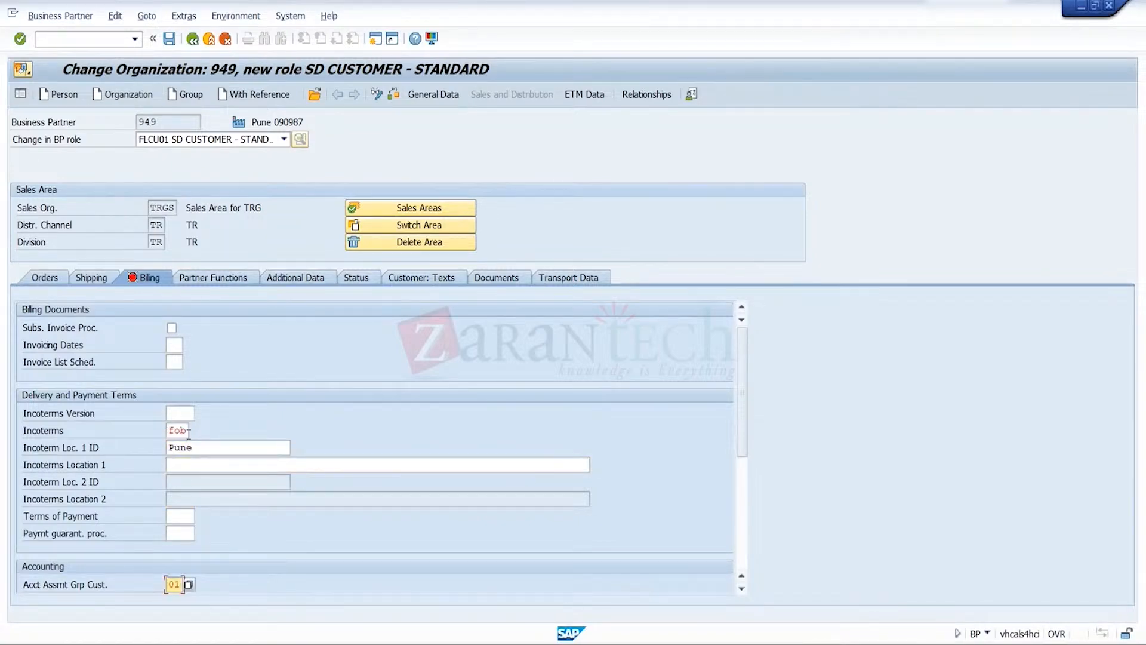
Set the tax classification for India's MWAS output tax to 0
scroll(714, 518, down, 3)
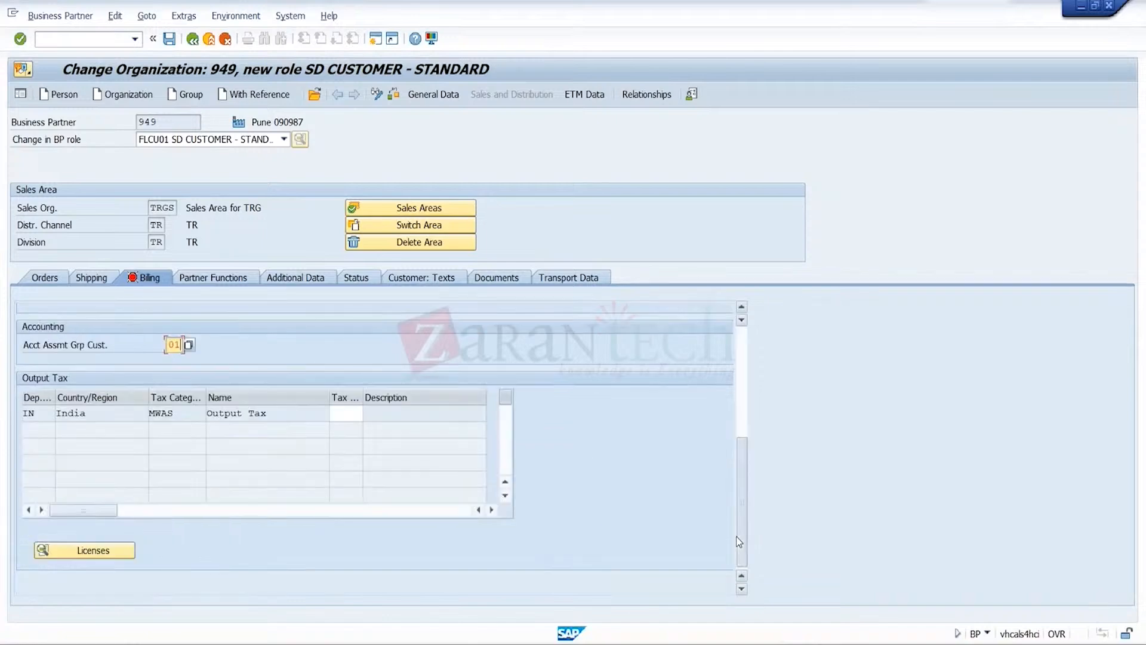
click(357, 412)
text(0)
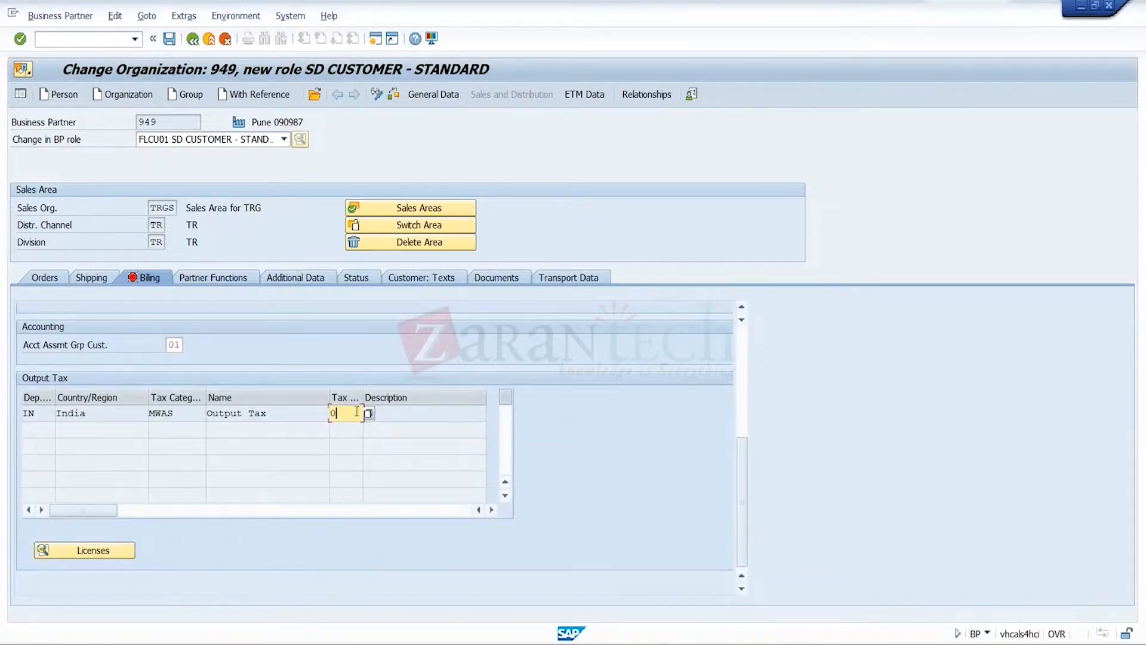
key(Return)
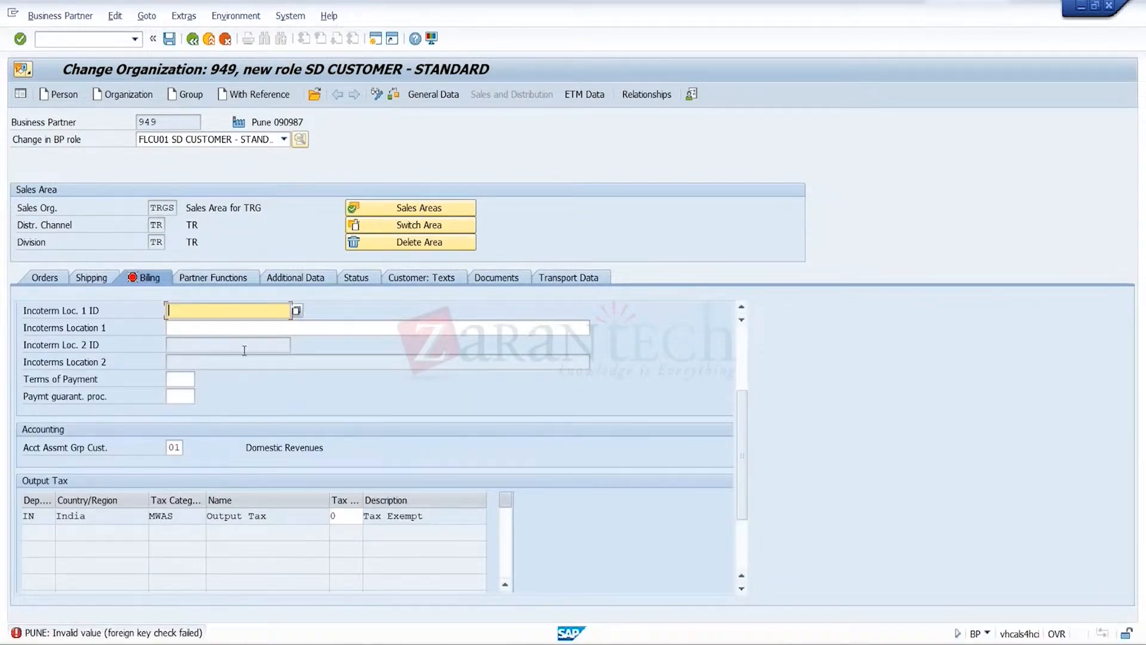
Enter Pune as Incoterms Location 1, set the terms of payment to 0001 and save the SD customer role
click(241, 335)
text(Pune)
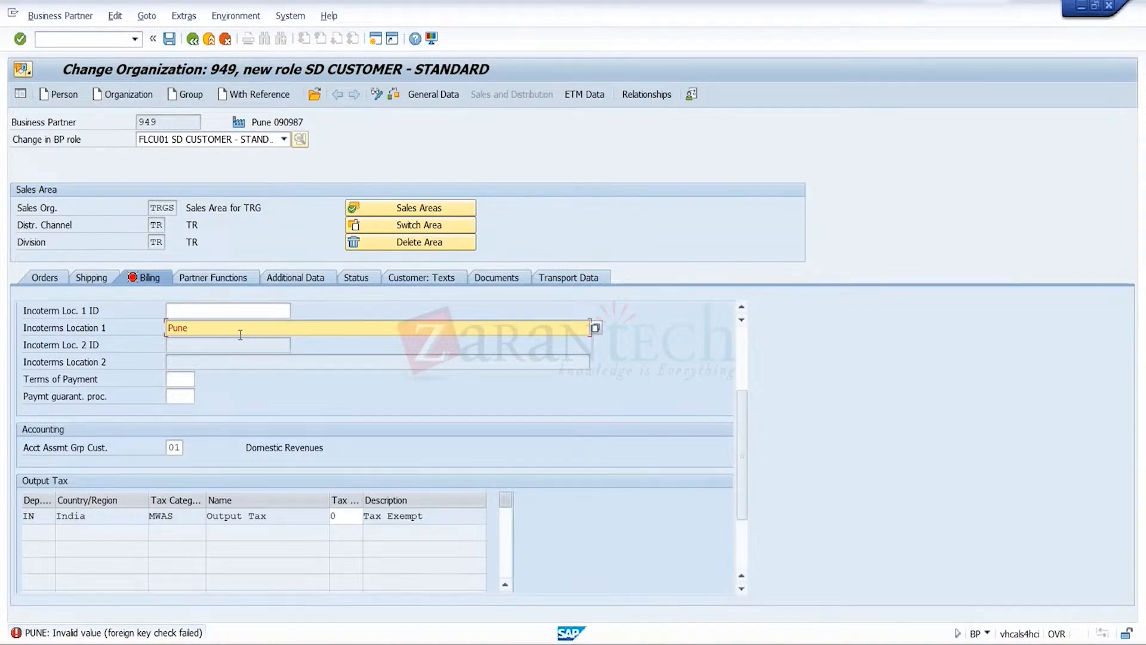
key(Return)
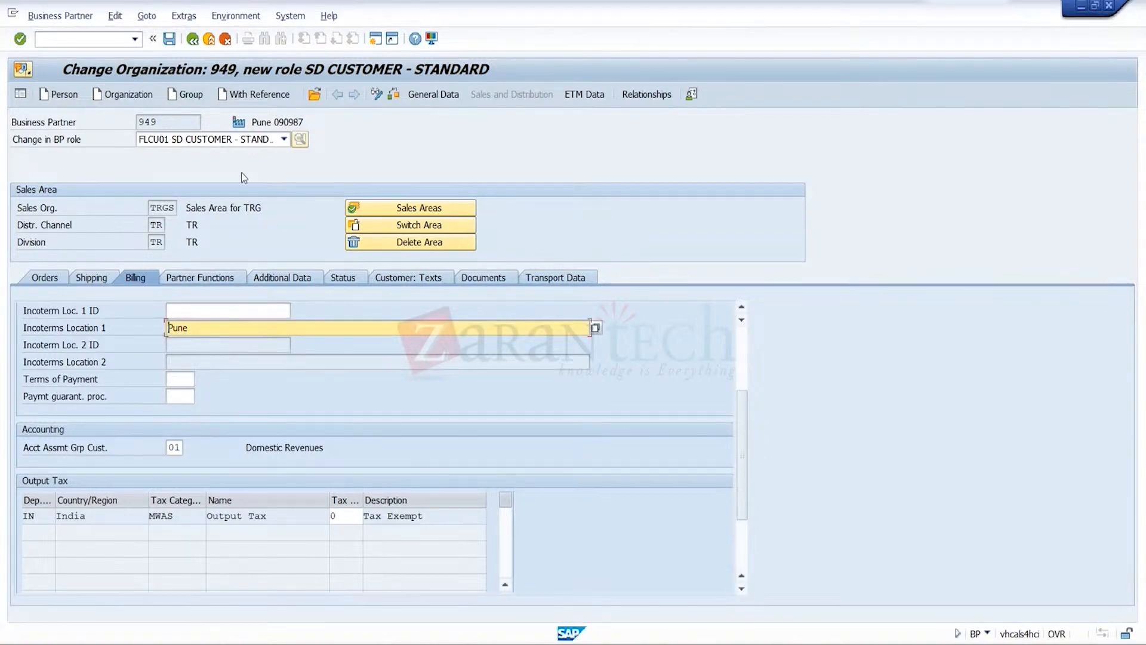
click(190, 381)
click(190, 381)
key(Return)
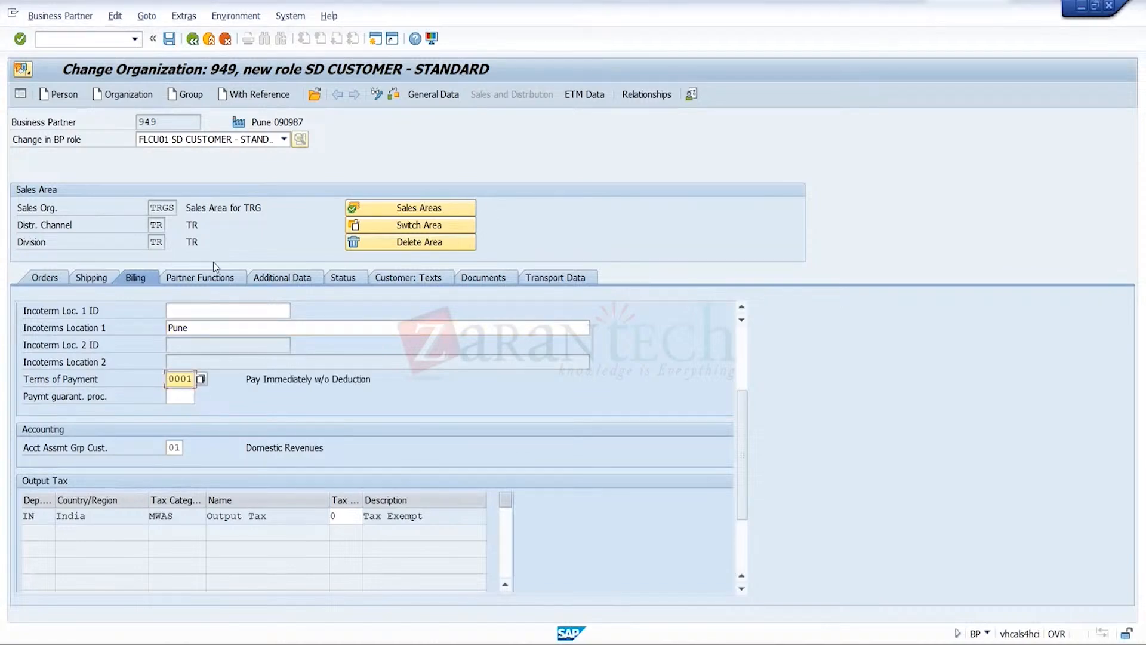
click(168, 41)
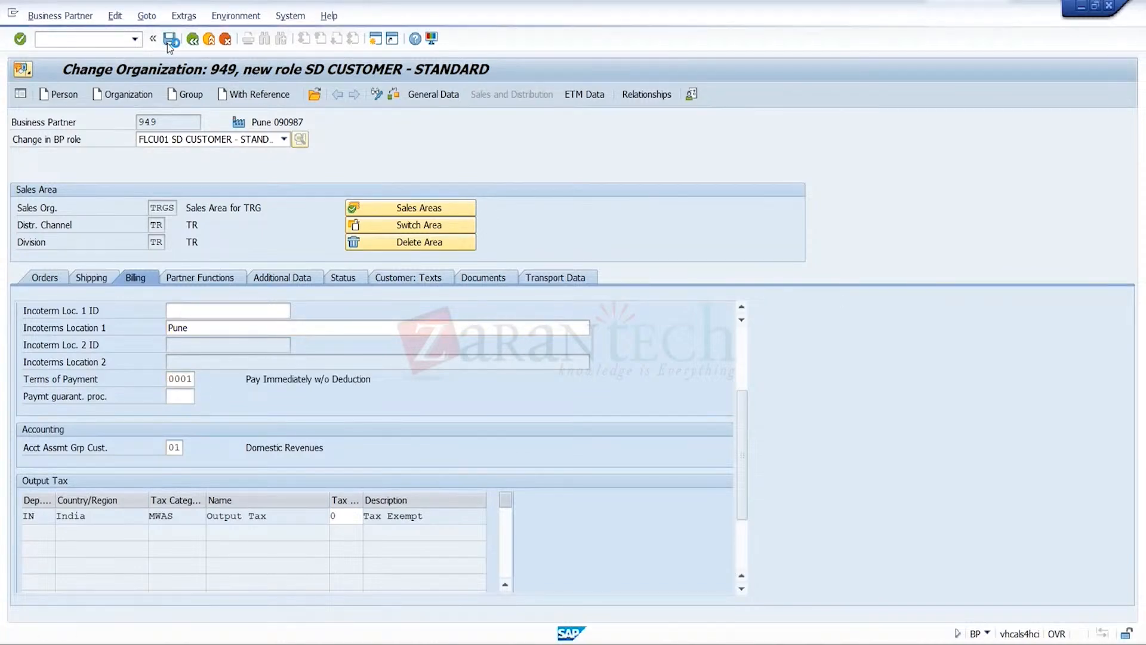
Assign CR3 the role FLCU00 FI CUSTOMER - STANDARD and open its company code data
click(283, 139)
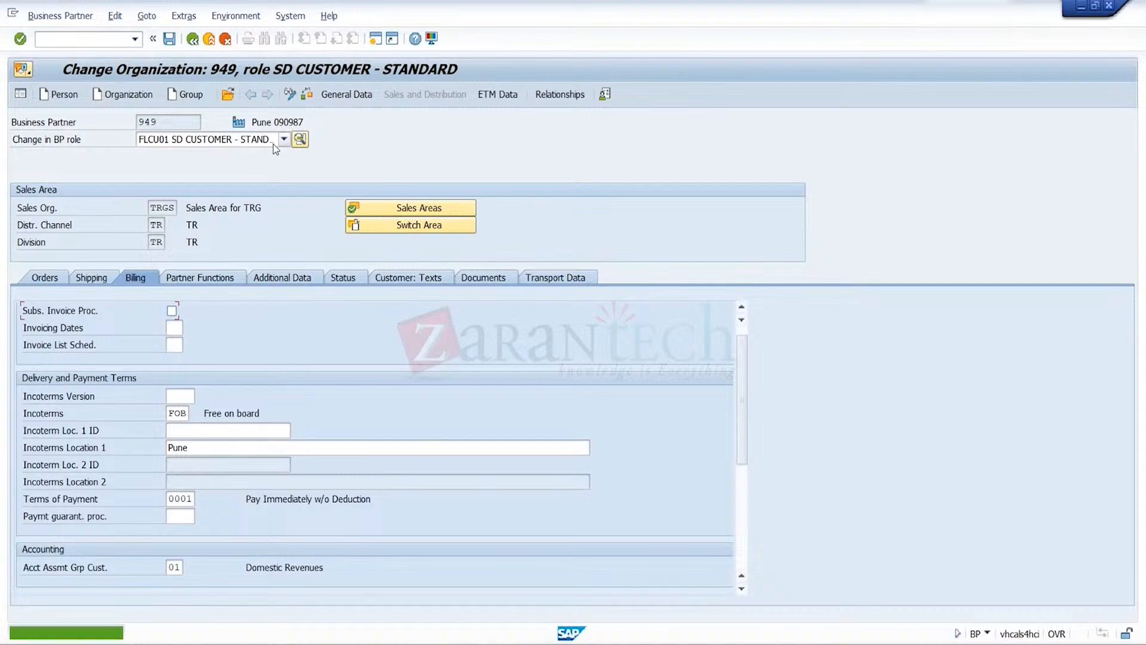
click(283, 167)
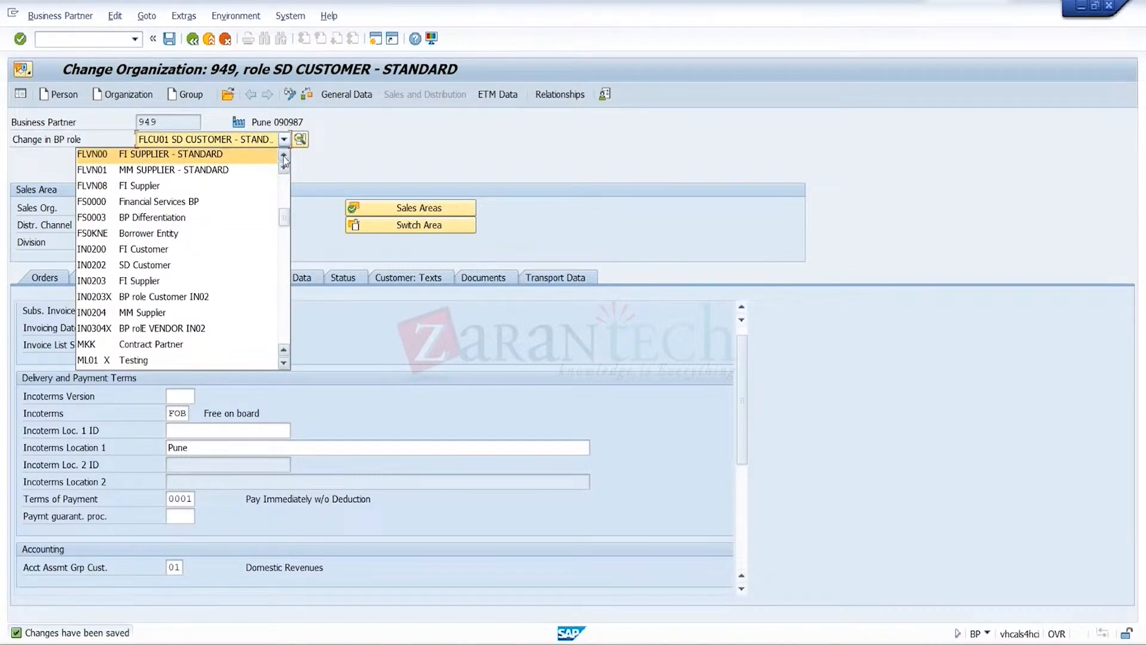
double_click(283, 156)
click(231, 154)
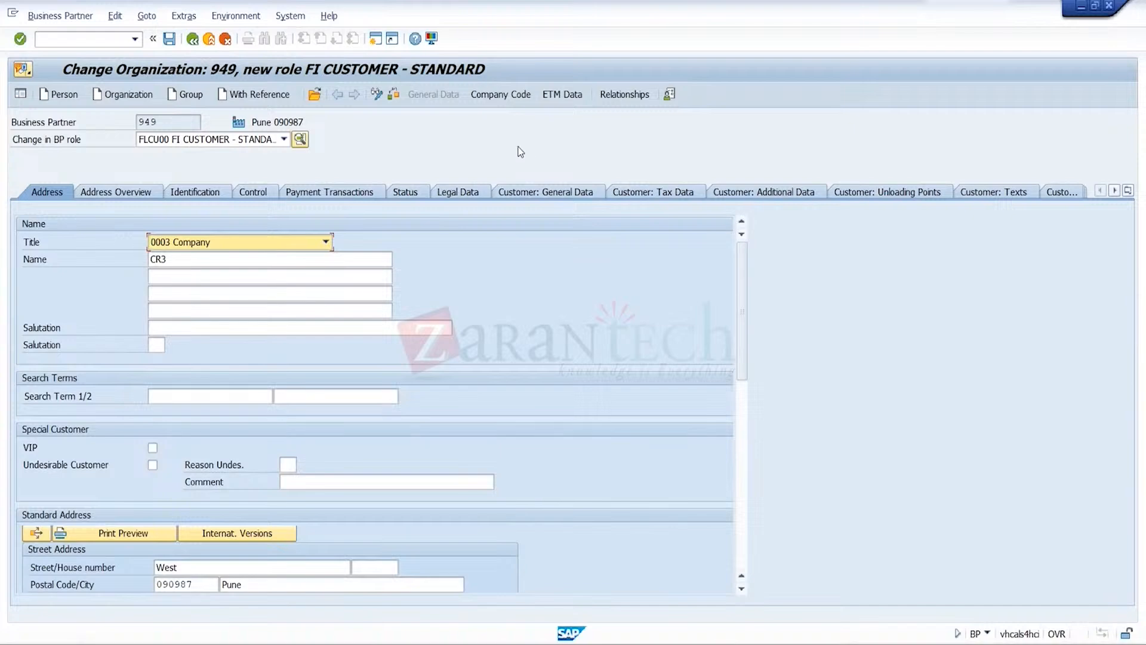
click(500, 94)
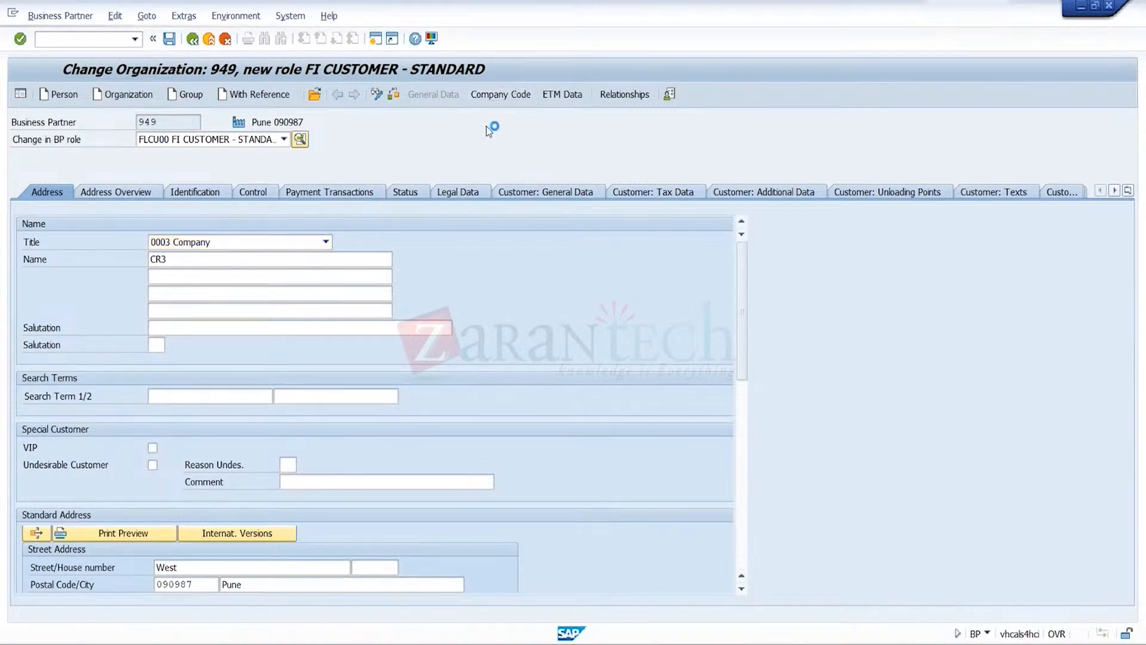
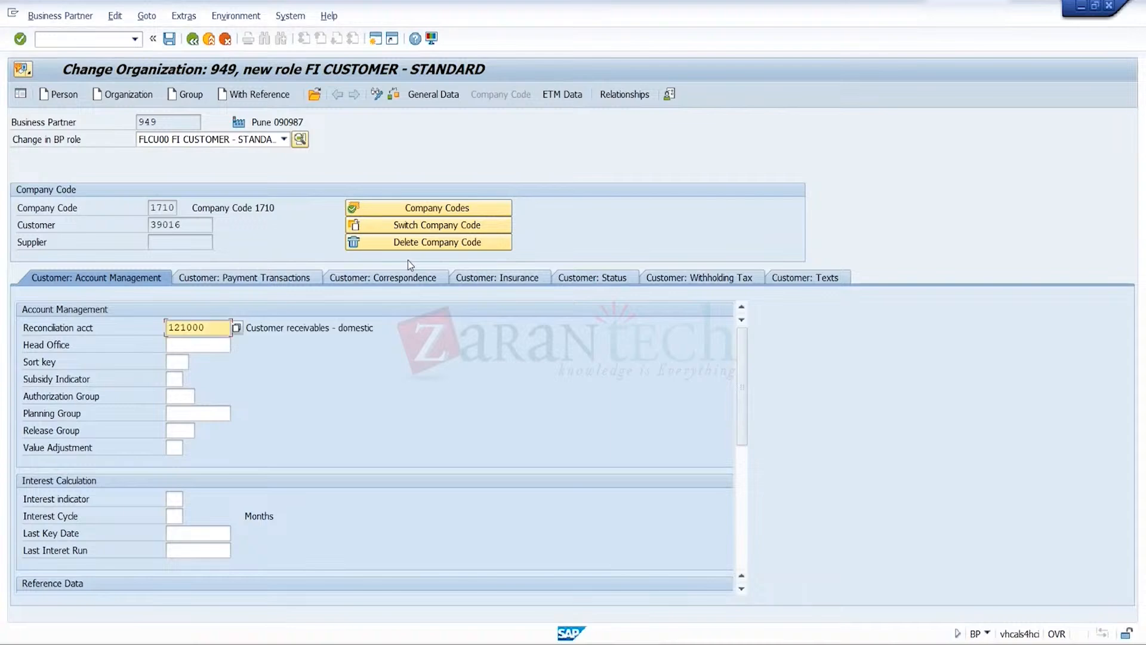
Switch CR3's FI customer data from company code 1710 to company code TRG
click(454, 243)
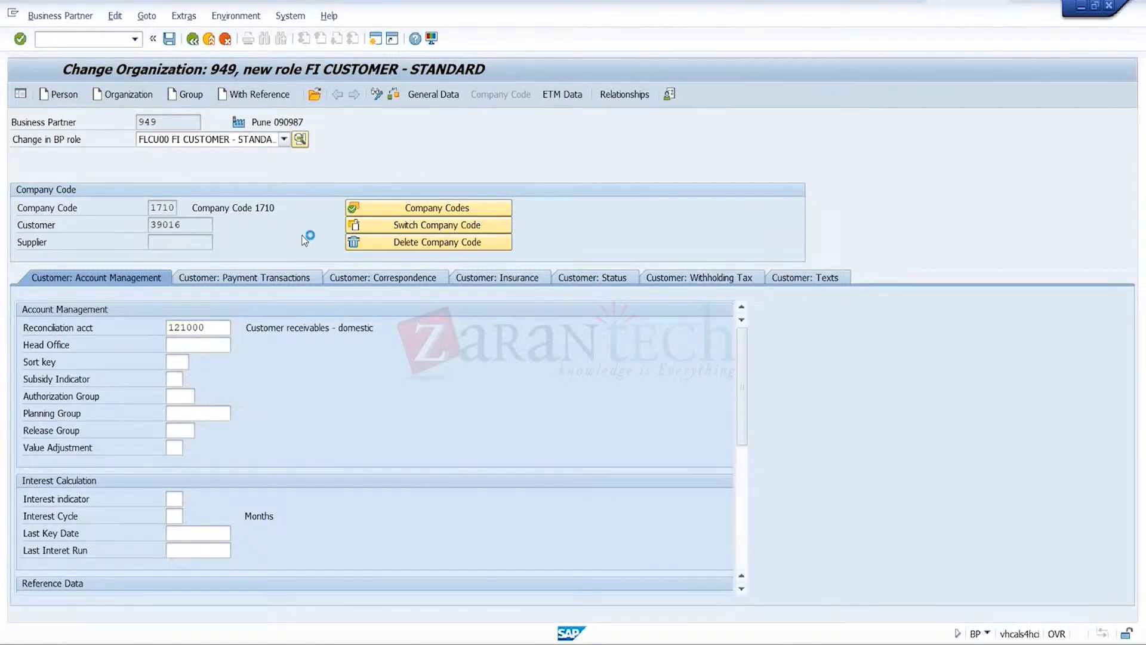
click(400, 227)
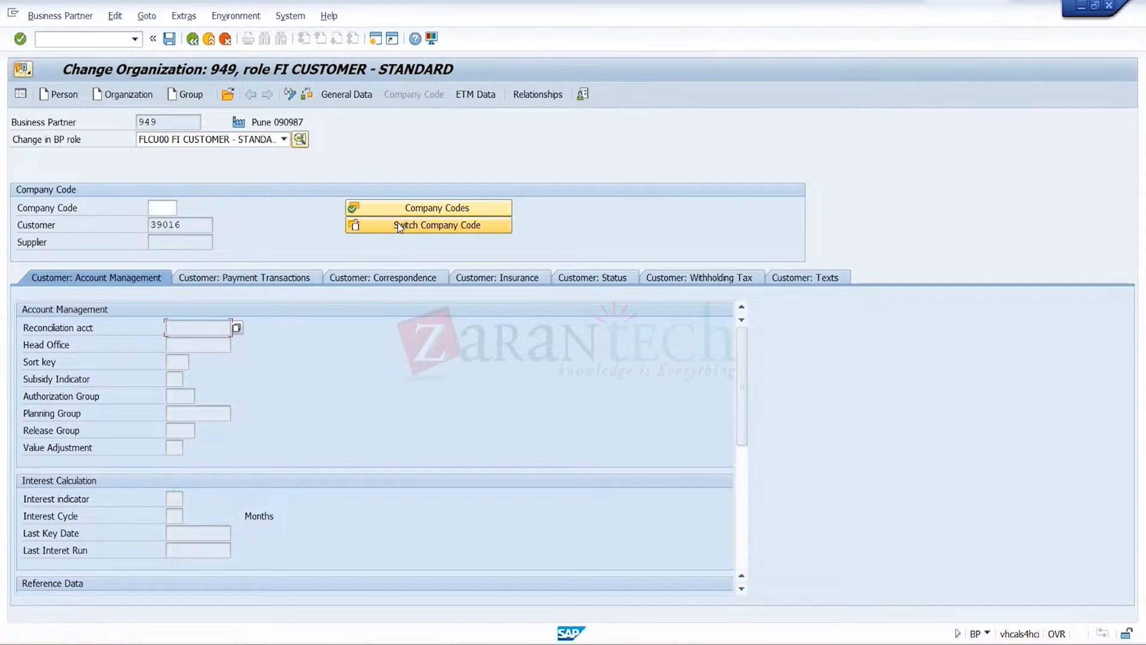
click(173, 210)
click(172, 211)
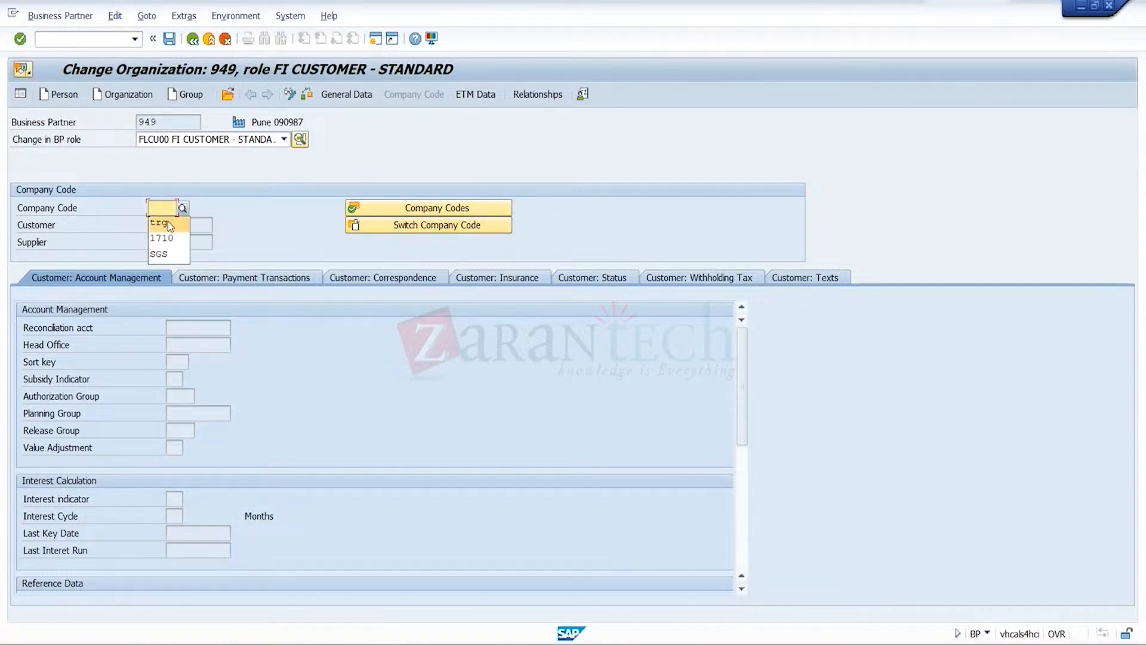
click(168, 221)
key(Return)
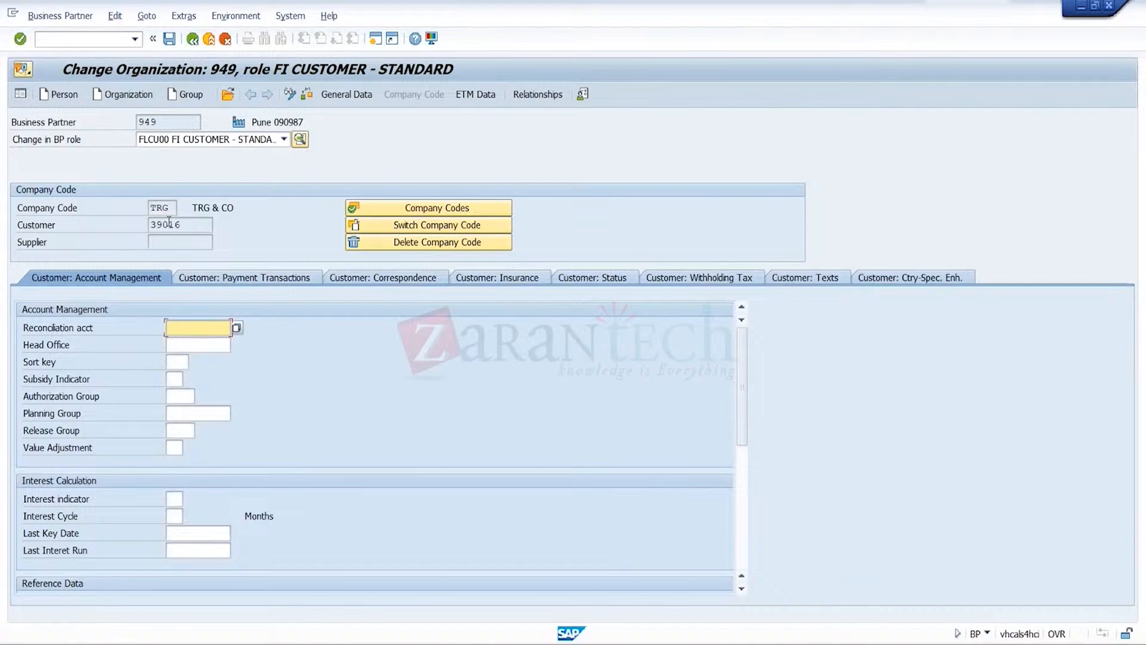
Enter reconciliation account 121000 for company code TRG and save the FI customer role
key(Return)
key(Return)
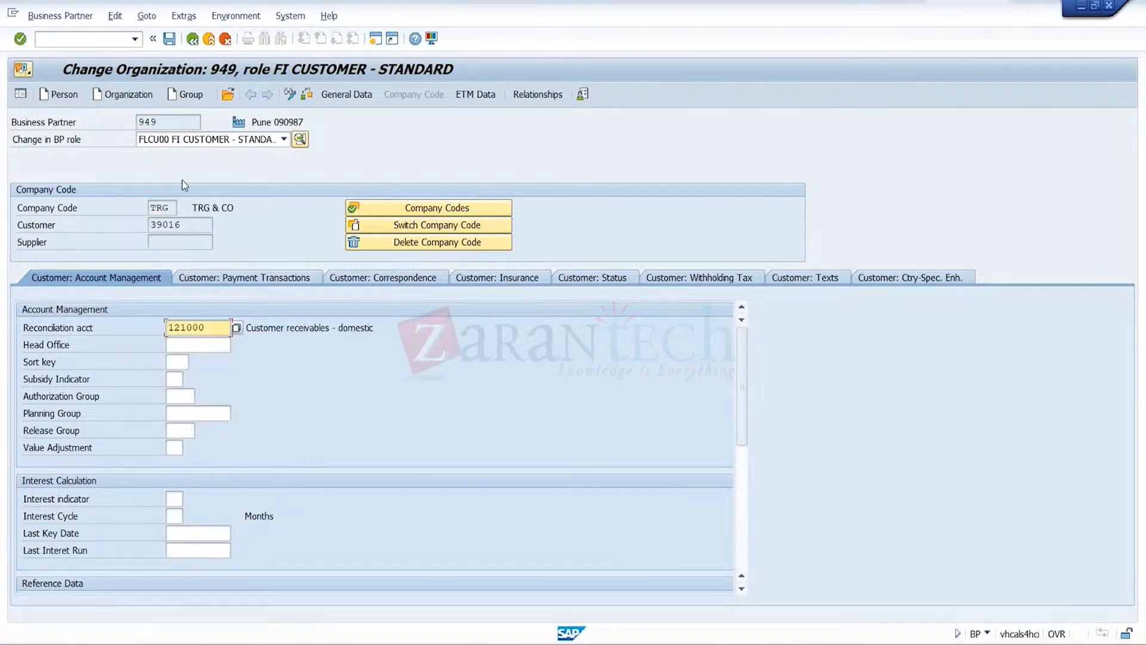
click(169, 40)
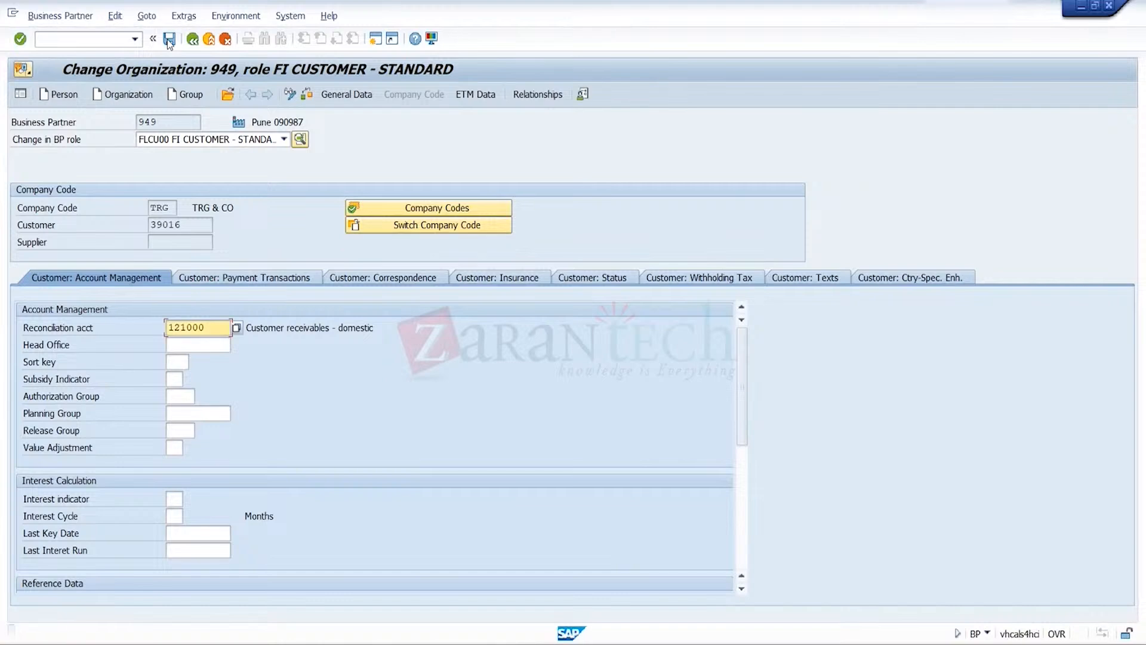
Assign CR3 the business partner role UKM000 SAP Credit Management
click(285, 140)
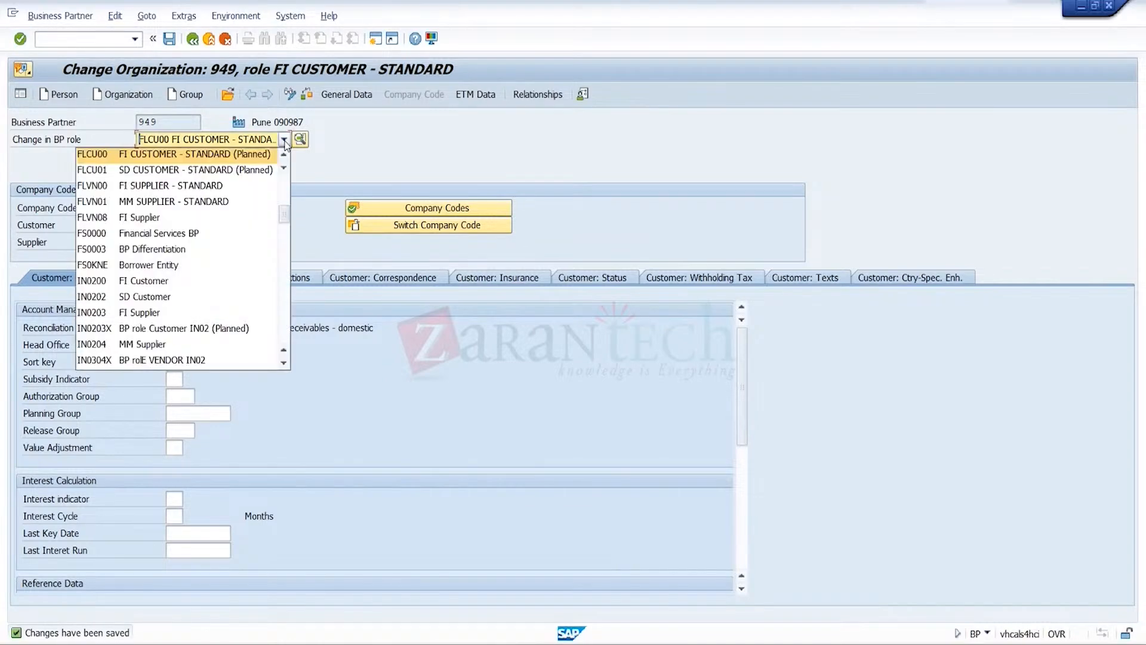
key(u)
key(u)
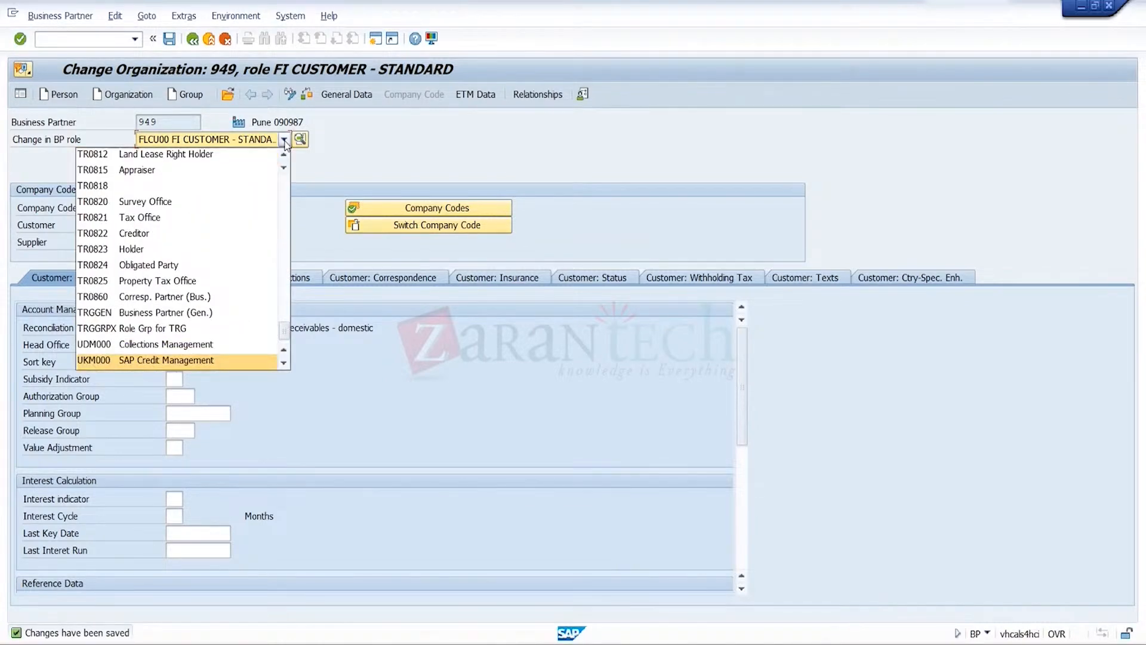
key(m)
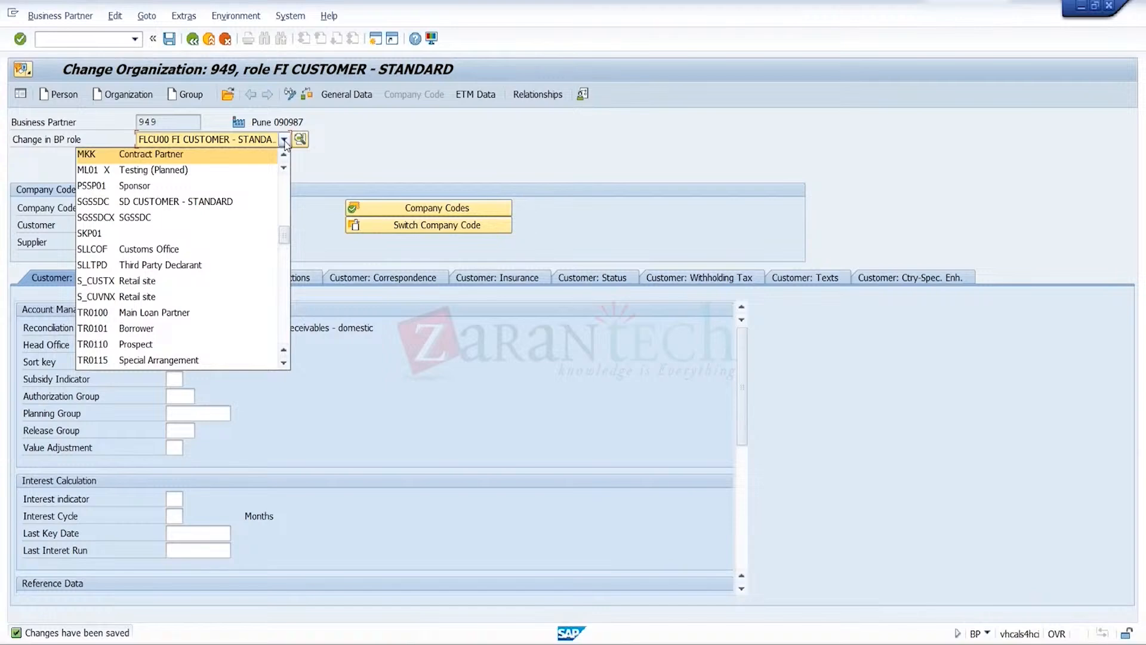
key(u)
key(u)
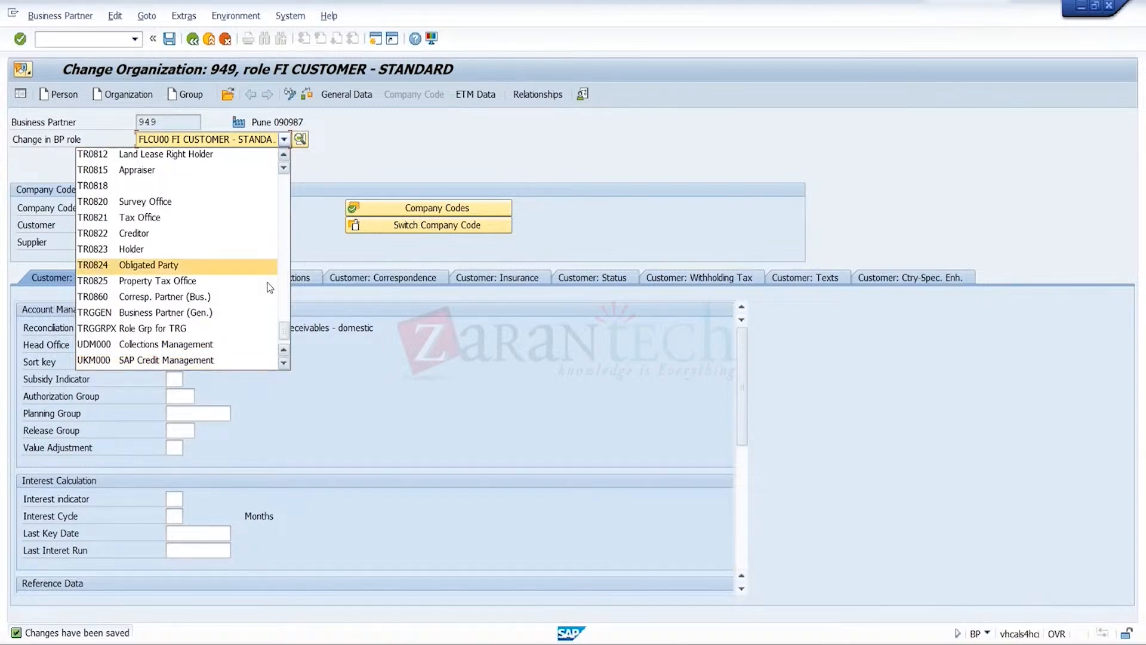
click(228, 360)
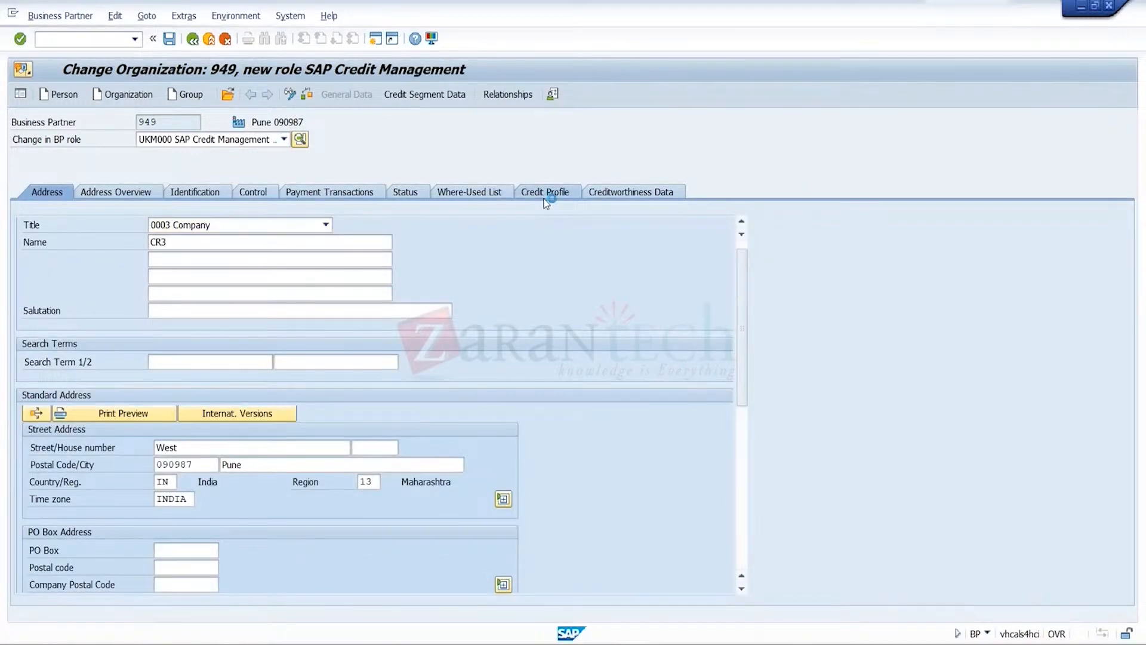
In the credit profile, choose scoring rule B2B-NEW Rule for New Business Customers with validity to 18.05.2024
click(546, 193)
click(296, 242)
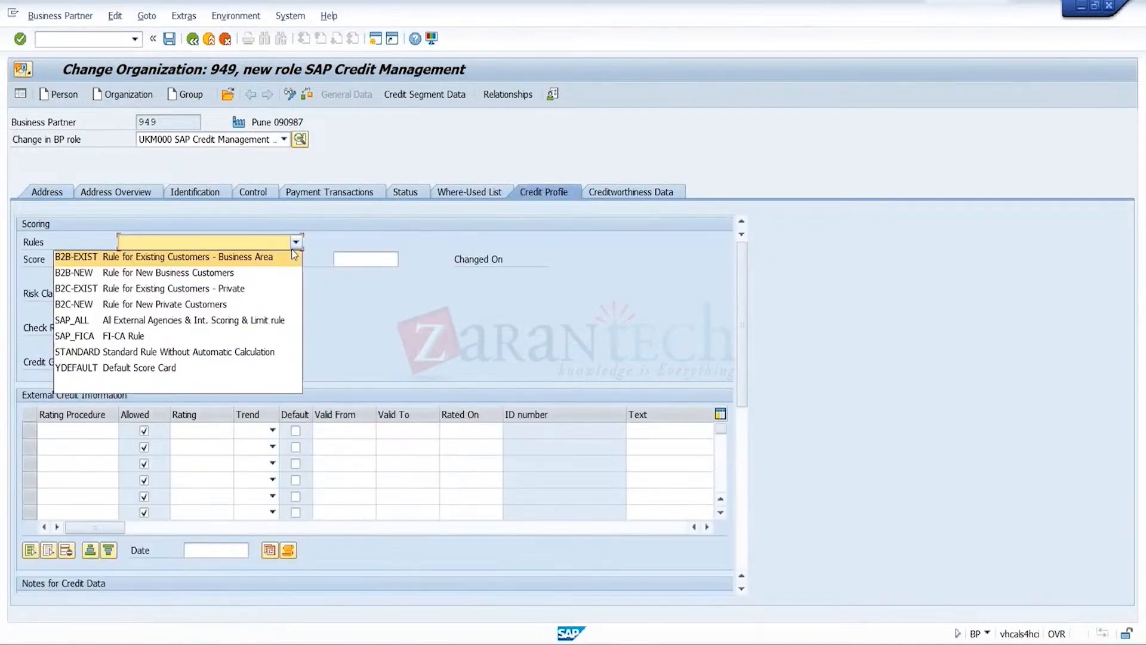
click(254, 272)
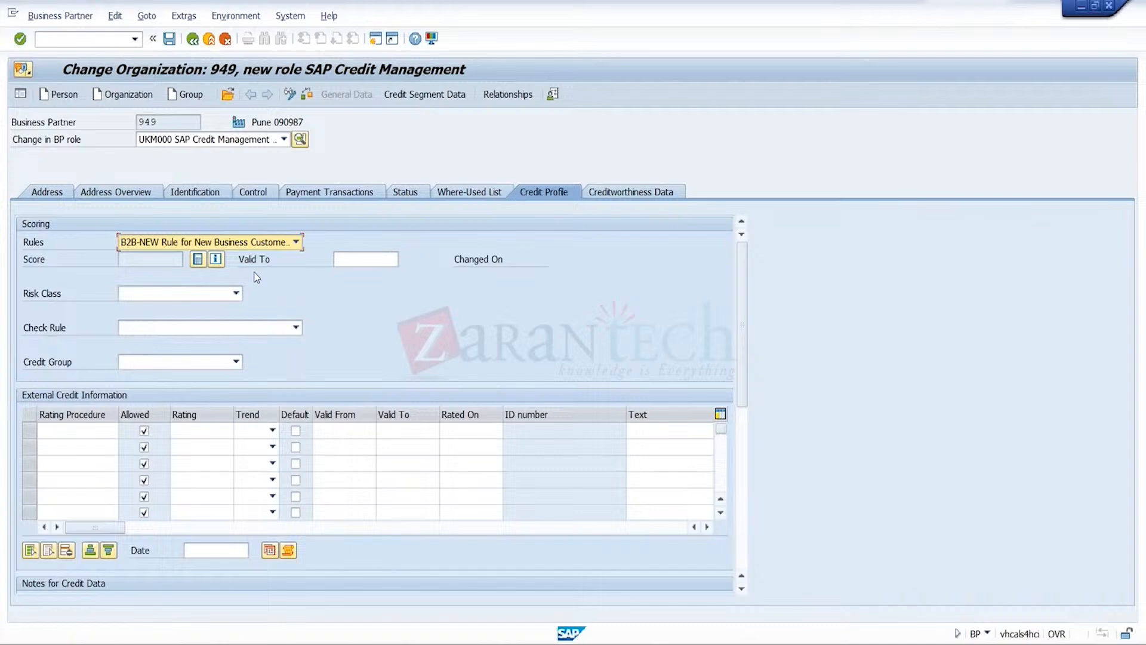
click(366, 258)
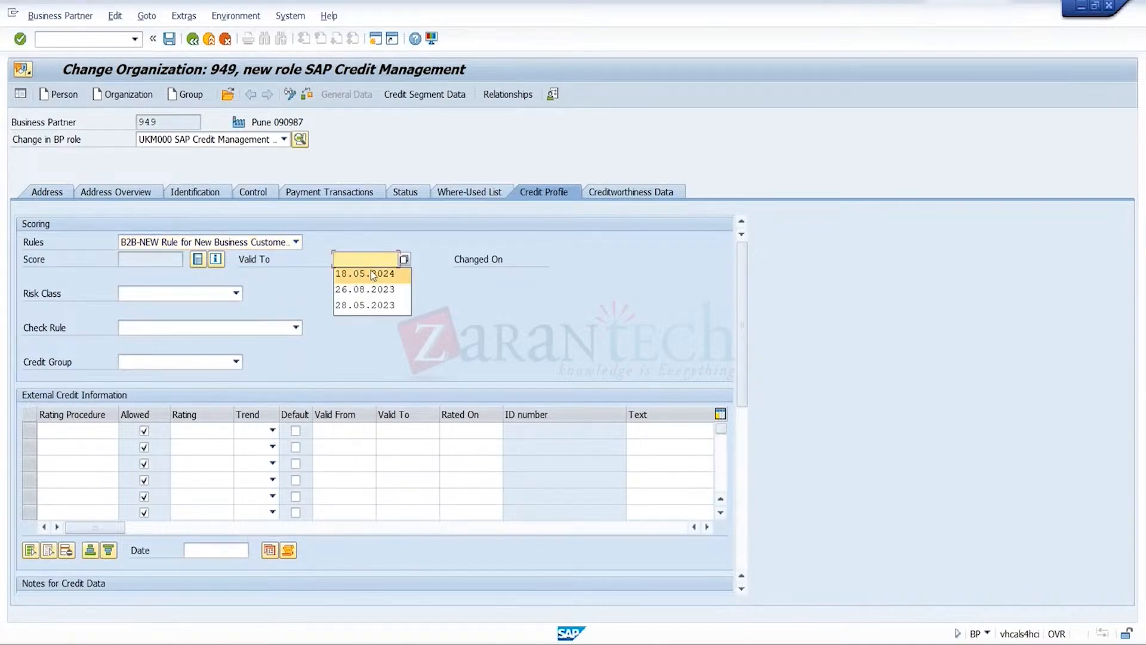
click(371, 271)
Set risk class C Medium Default Risk, check rule 01 Default - All Checks Active and credit group 4 Test
click(236, 294)
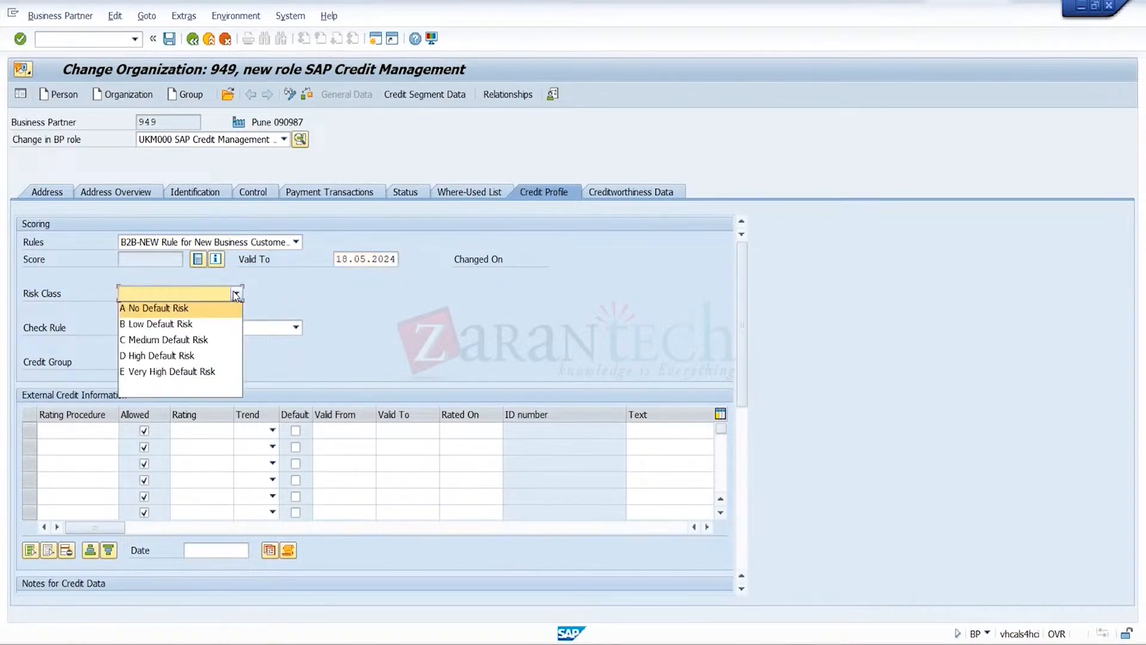
click(200, 350)
click(295, 328)
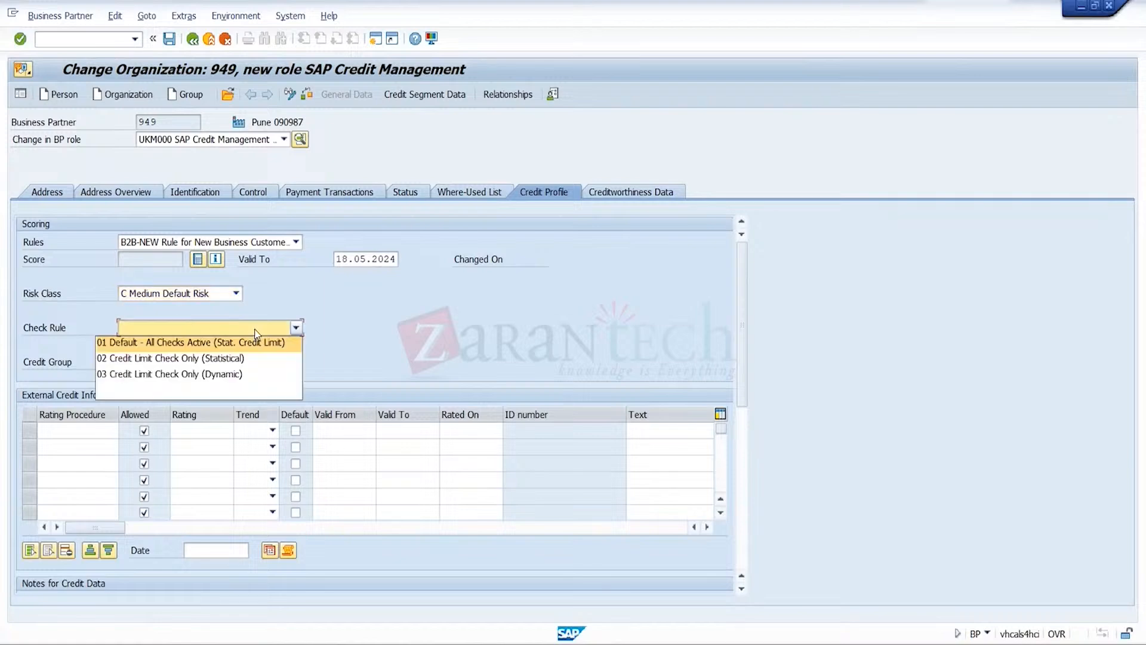
click(268, 344)
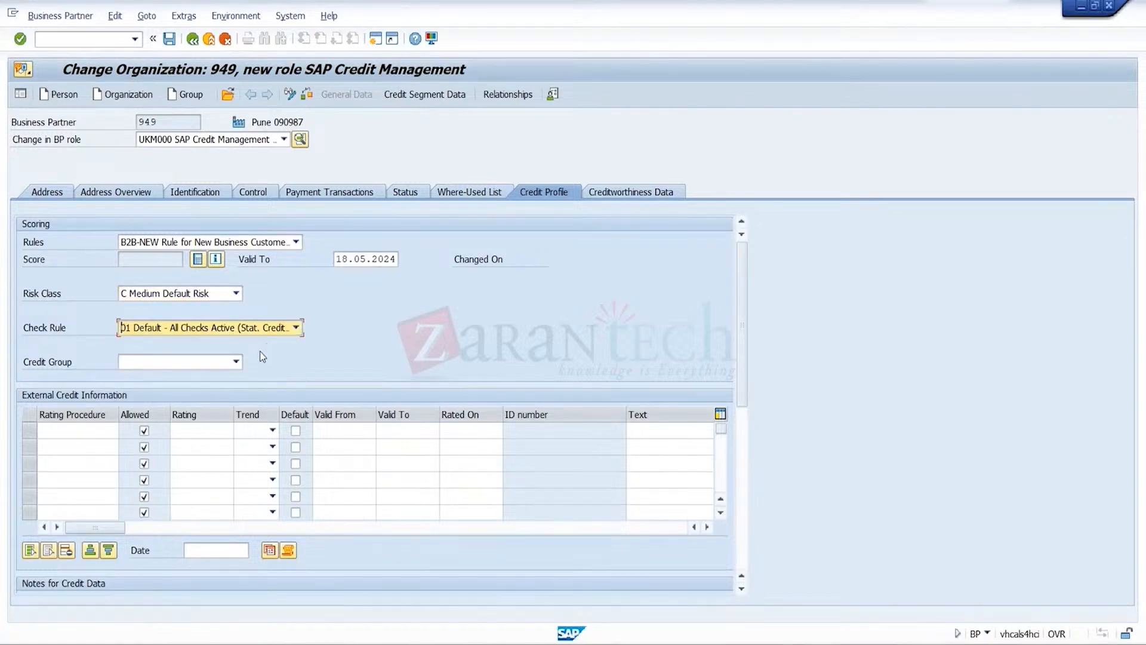
click(236, 362)
click(179, 423)
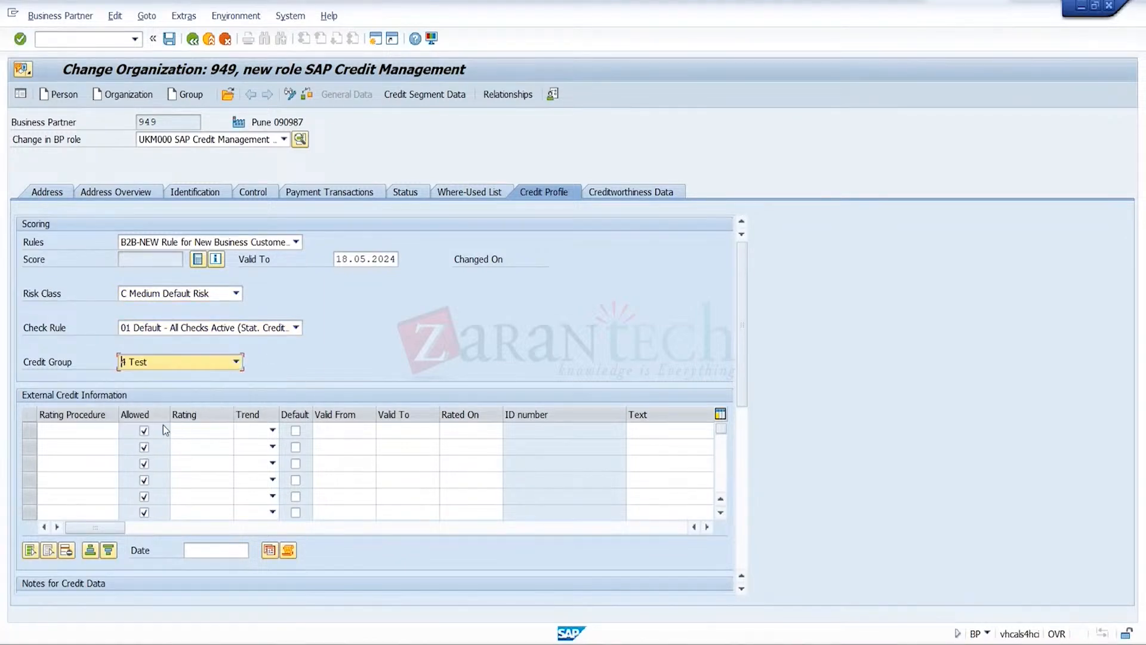
Add external credit information with rating procedure 0EXT1 and rating 2A, and save the SAP Credit Management role
click(102, 435)
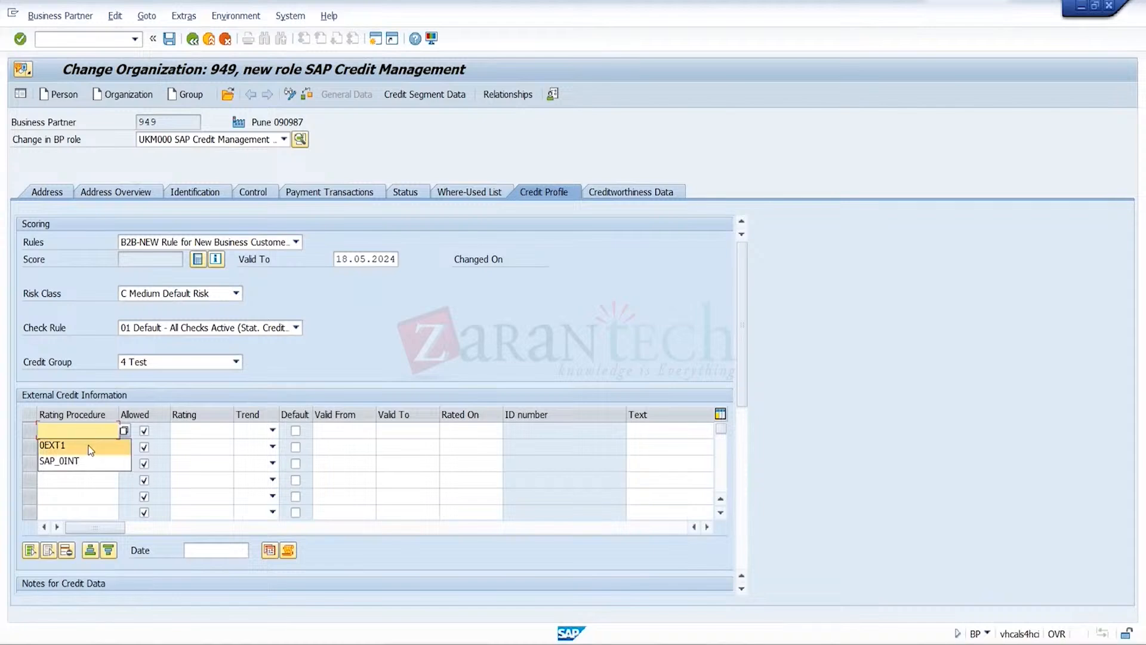
click(90, 445)
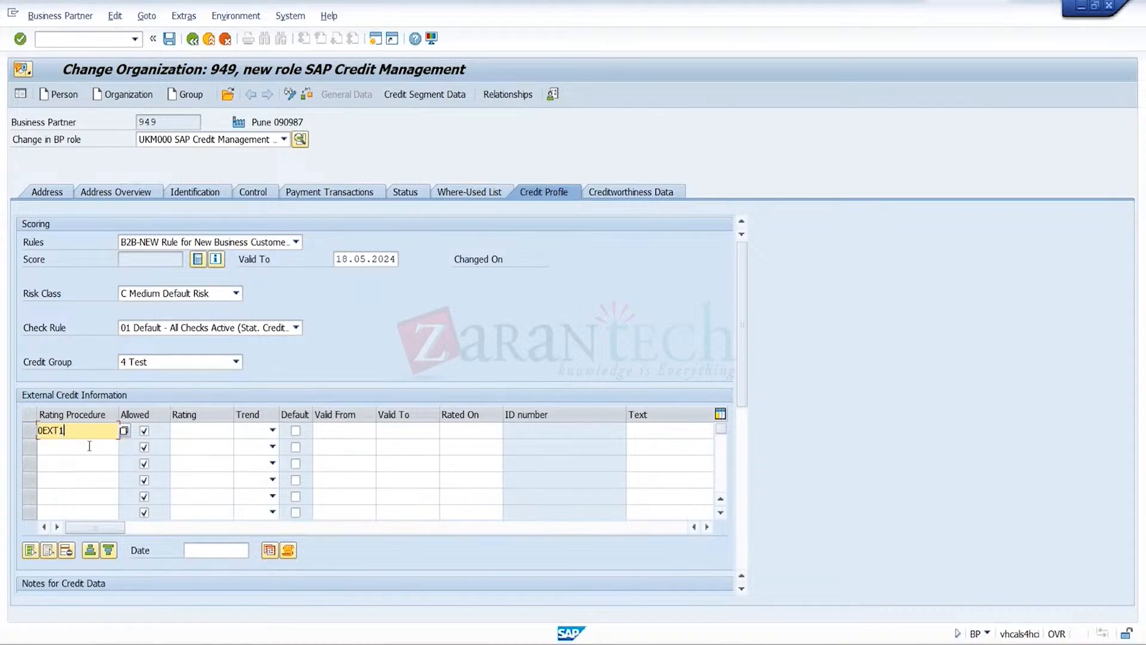
click(210, 435)
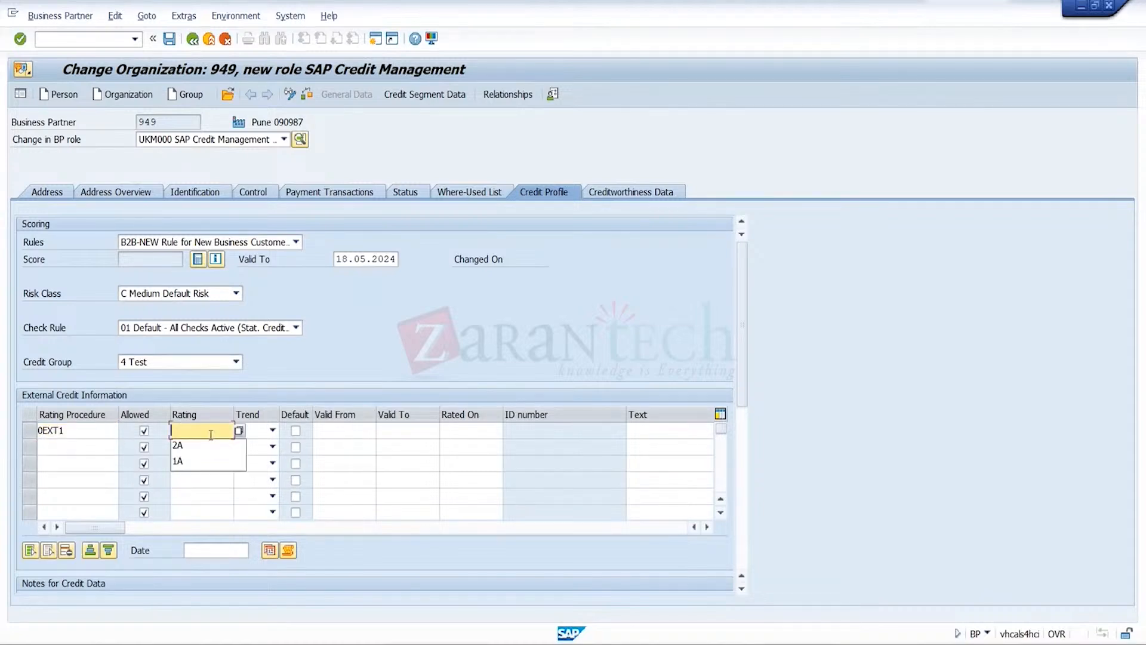
key(Return)
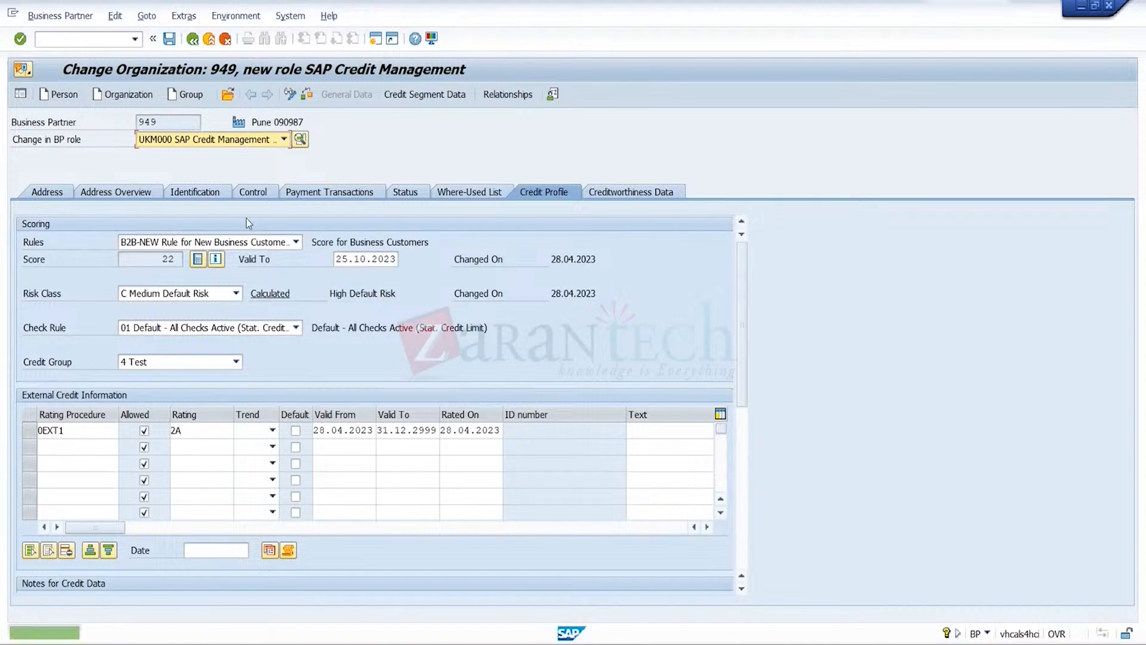
click(168, 39)
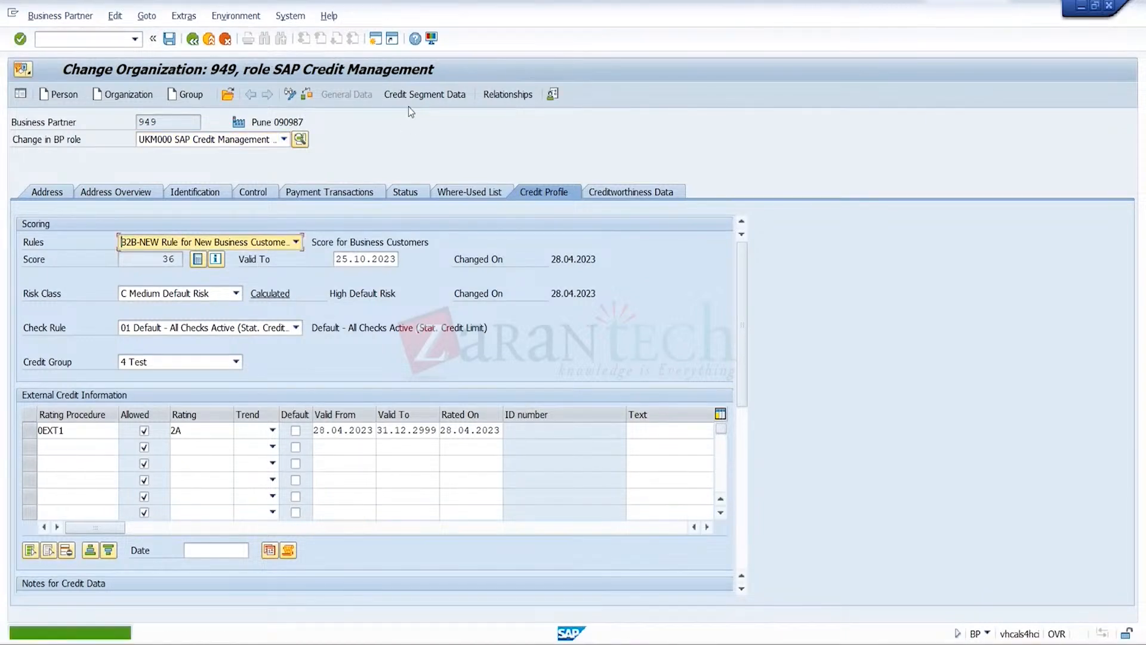
Select credit segment TRGSCRSEG in CR3's credit segment data, leave the credit limit undefined and save
click(431, 95)
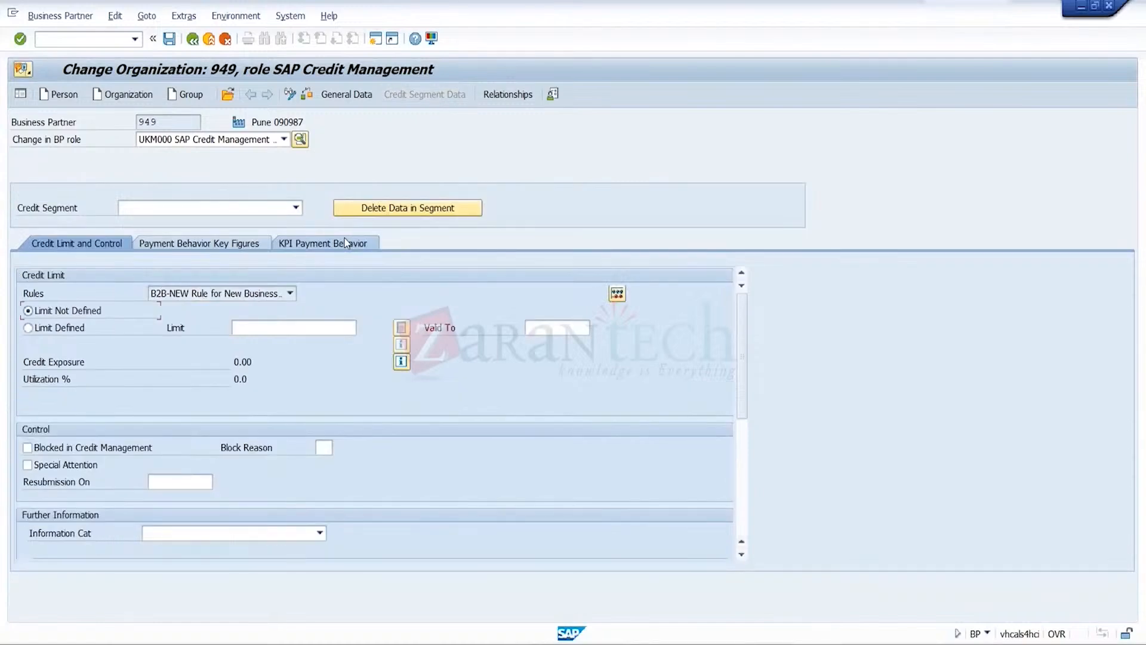
click(295, 209)
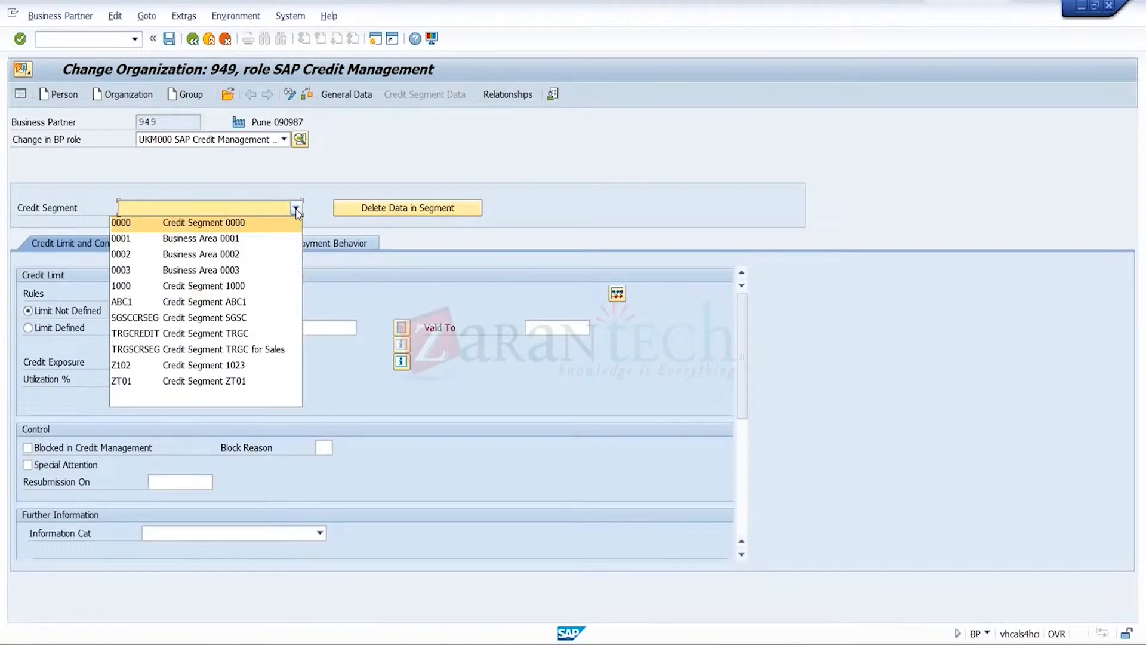
click(281, 349)
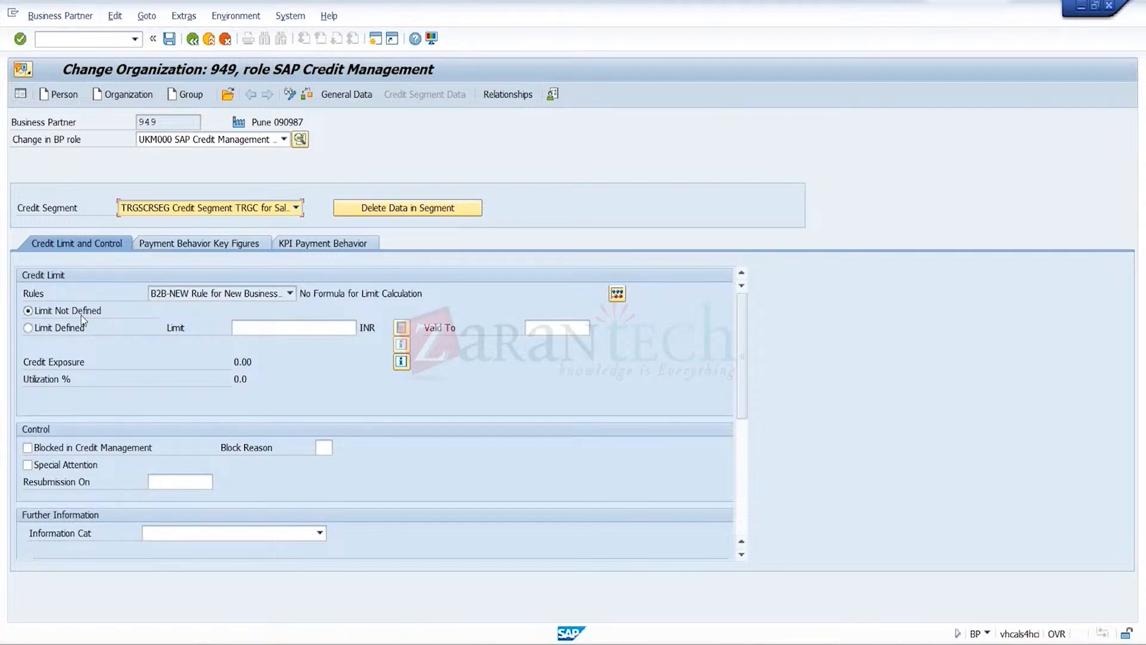
click(168, 39)
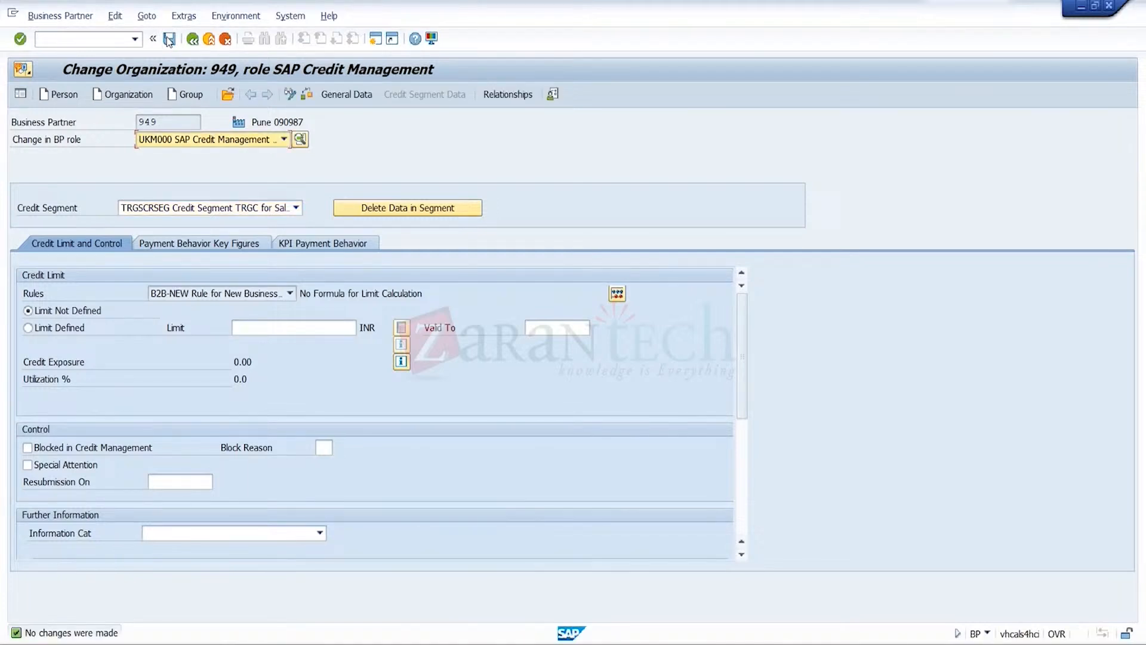
Open the business partner that serves as the superordinate credit account by entering its partner number
click(228, 95)
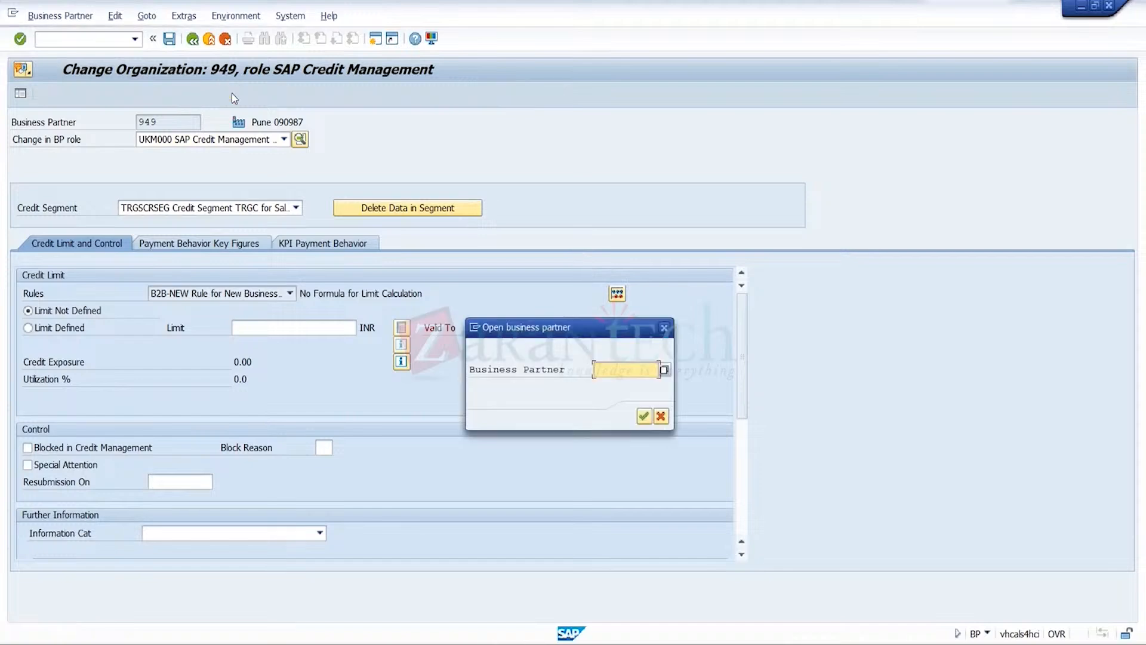
text(949)
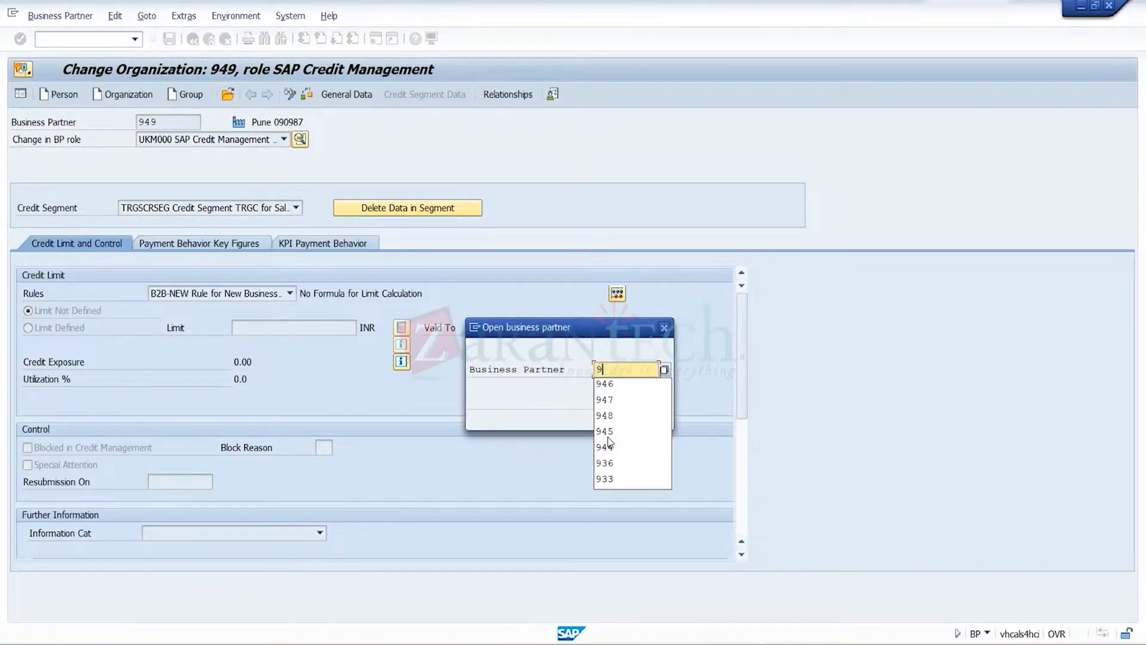
key(BackSpace)
text(6)
click(643, 417)
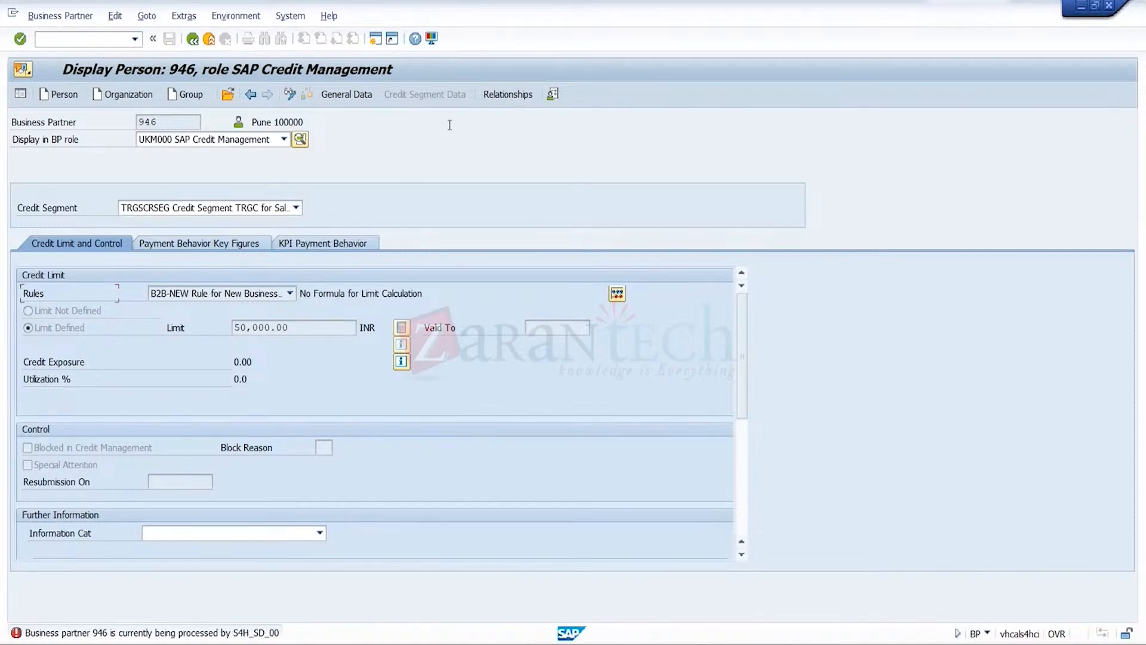
Try to create a superordinate credit account relationship to CR3 for credit segment TRGSCRSEG
click(524, 98)
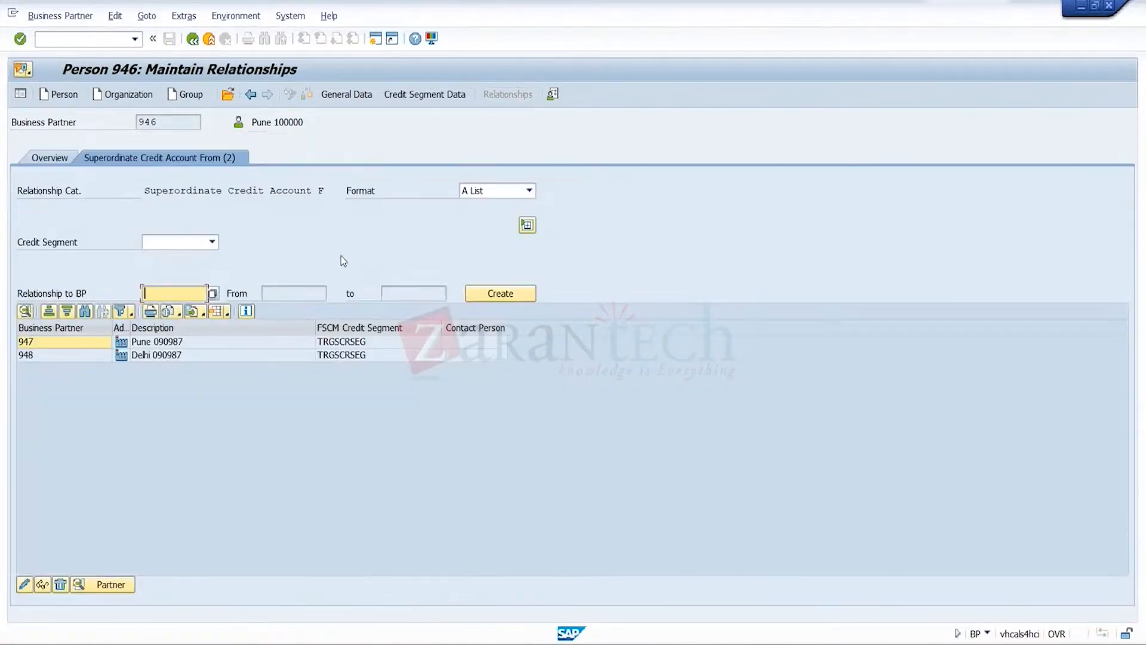
click(211, 241)
click(169, 383)
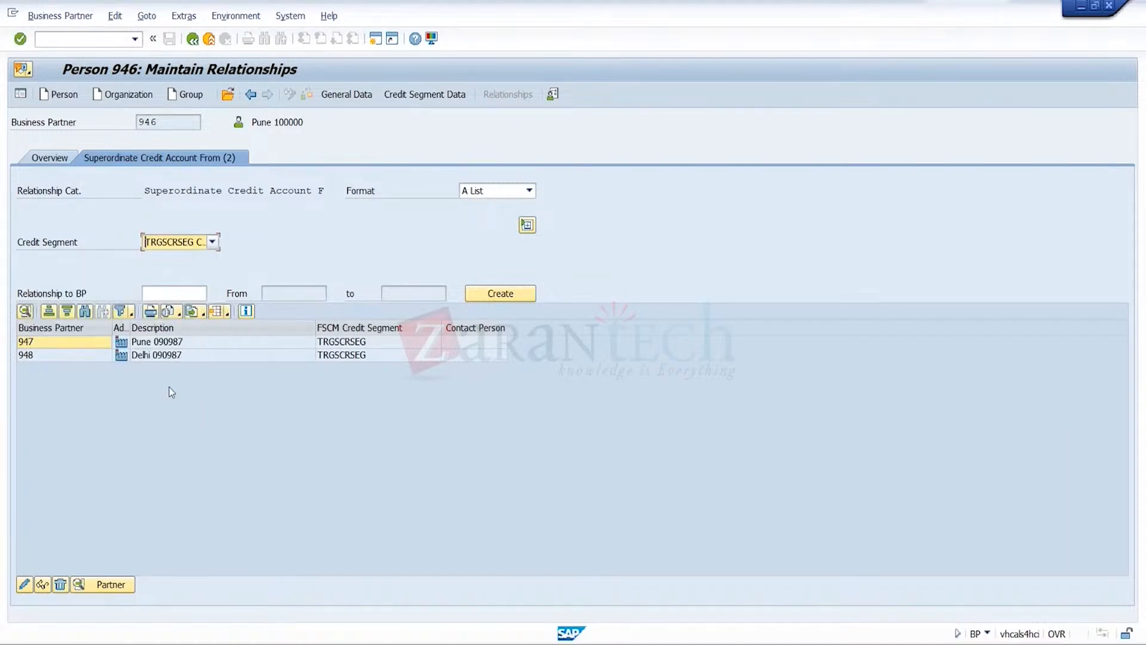
click(196, 295)
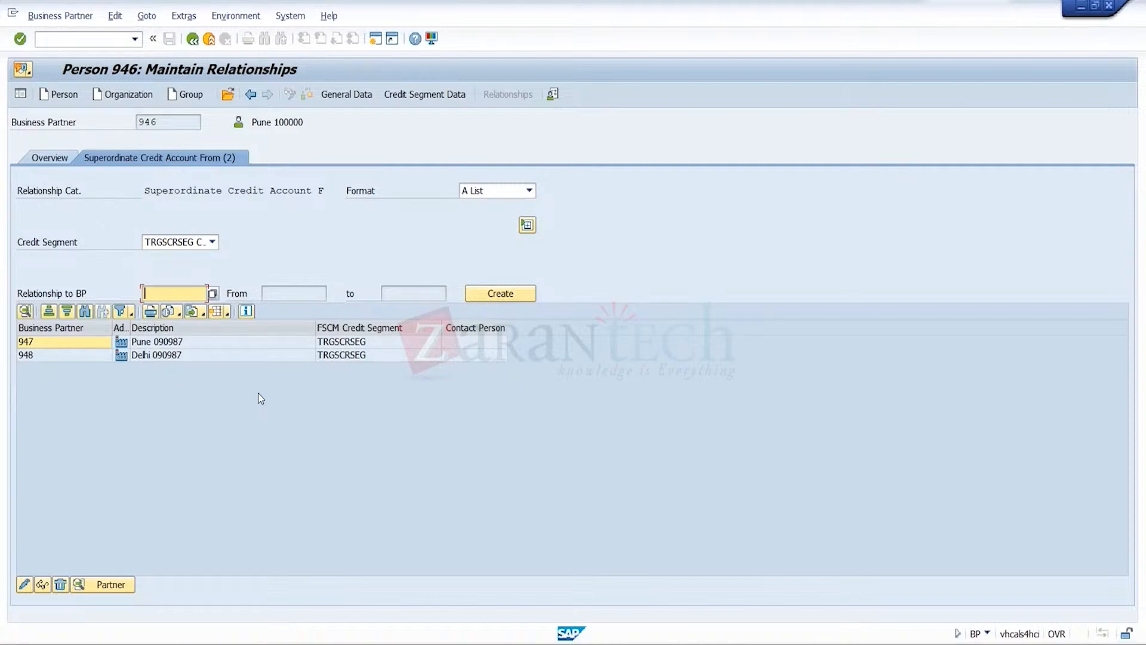
text(949)
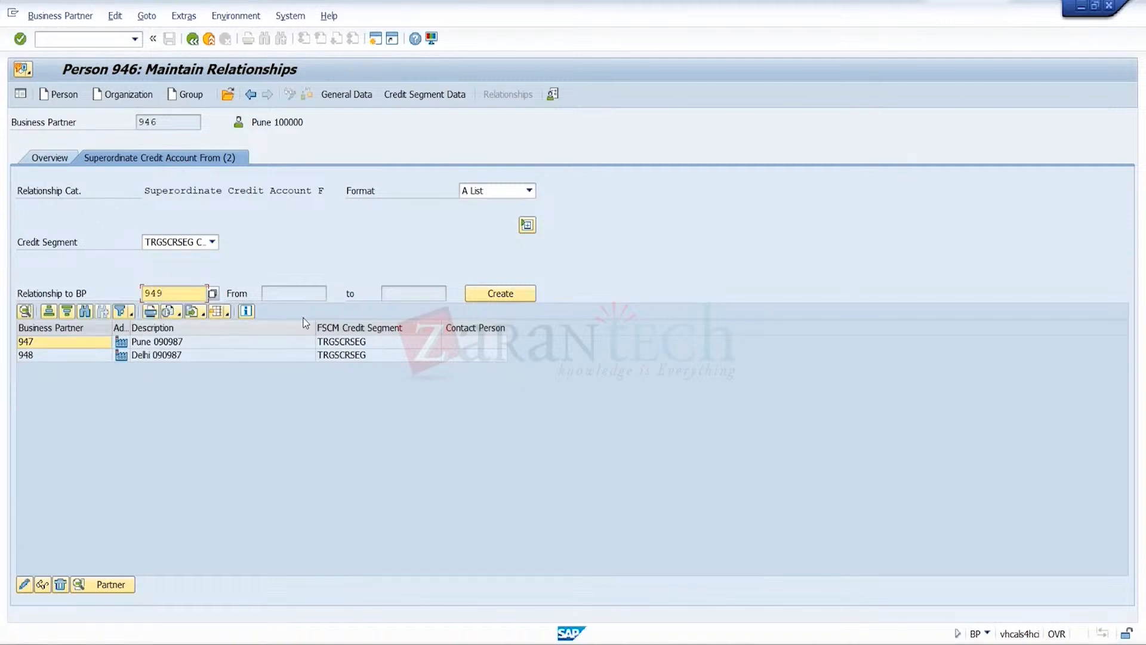
click(520, 299)
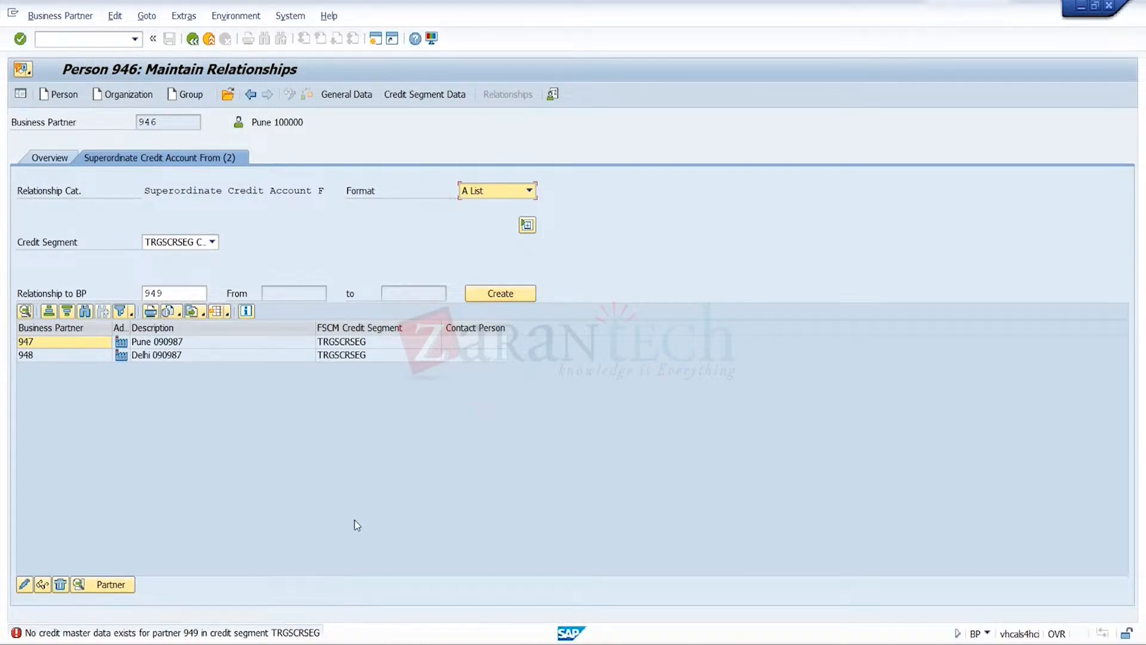
Open CR3's business partner record by its partner number and switch its SAP Credit Management general data to change mode
click(228, 95)
text(949)
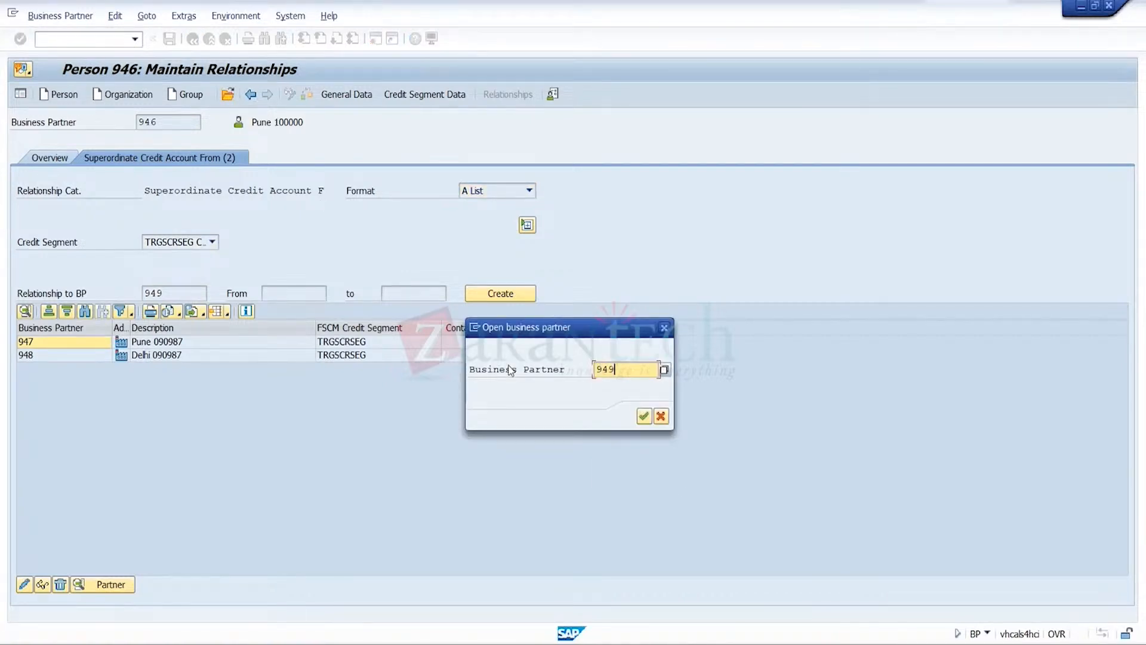
click(644, 418)
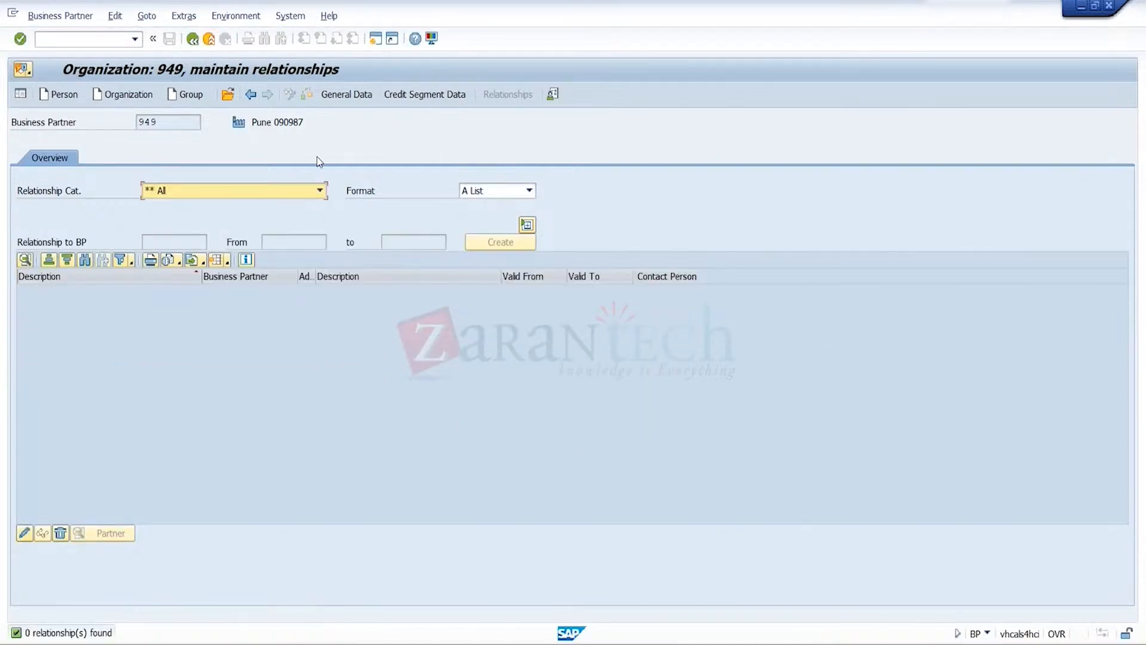
click(364, 99)
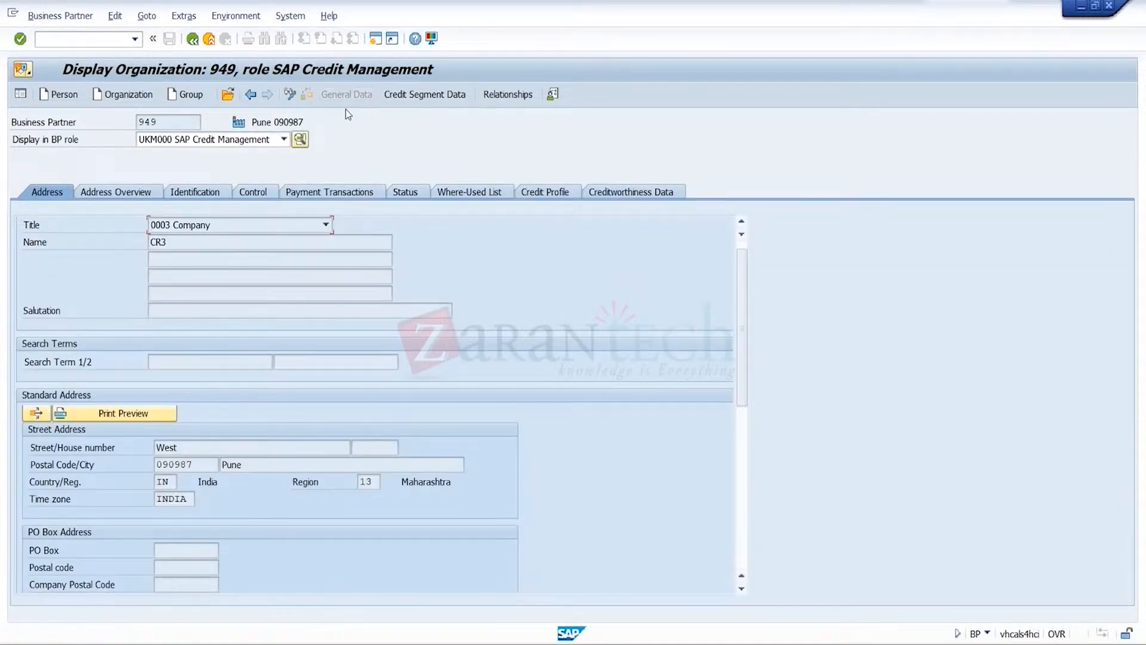
click(292, 97)
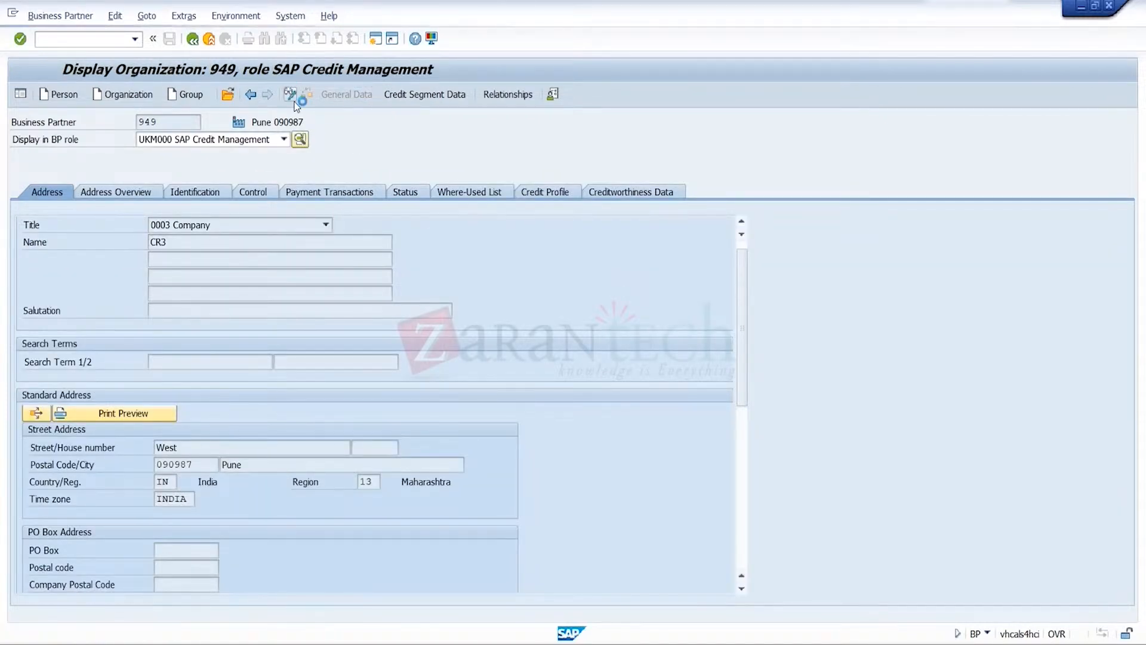
Check CR3's credit segment data and credit profile in the SAP Credit Management role
click(439, 95)
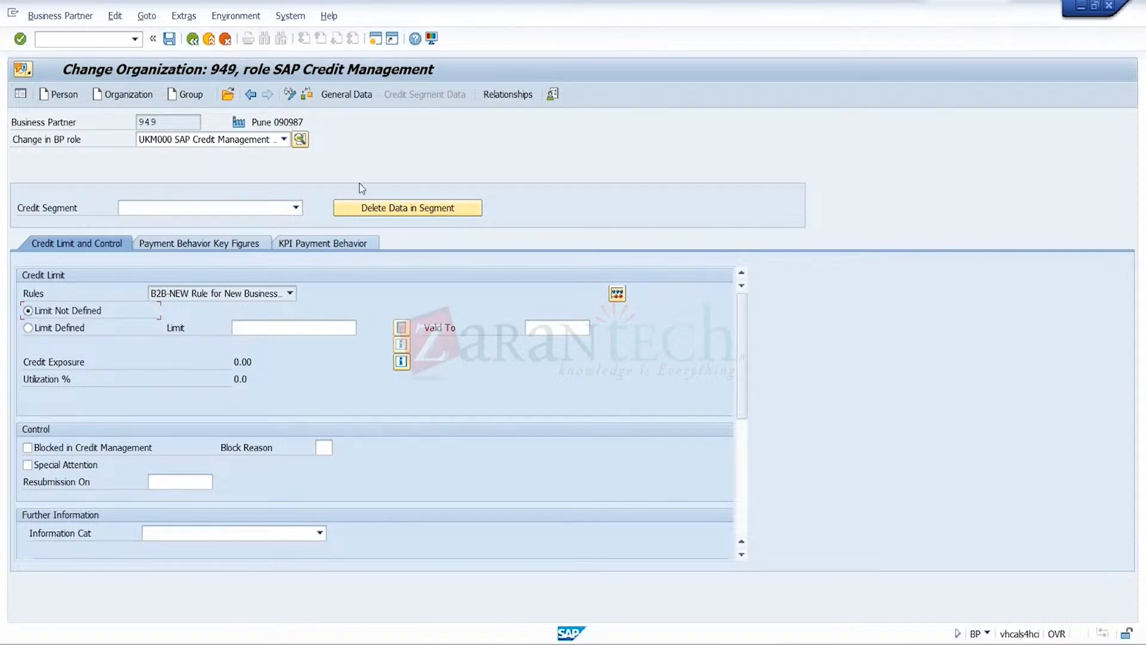
key(Return)
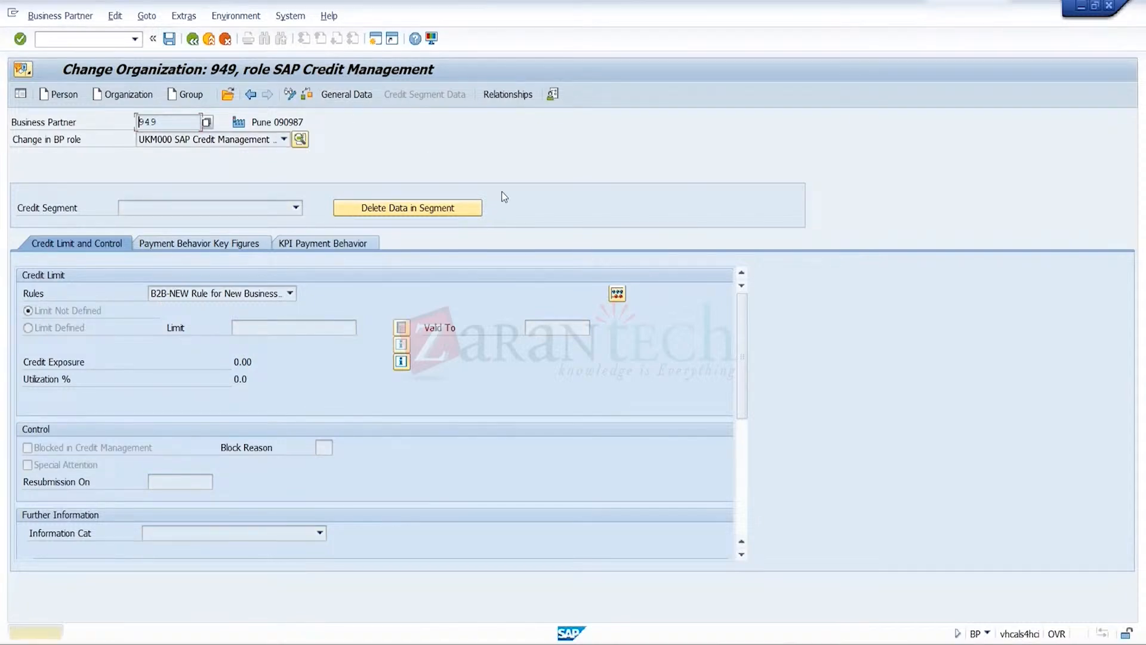
key(Return)
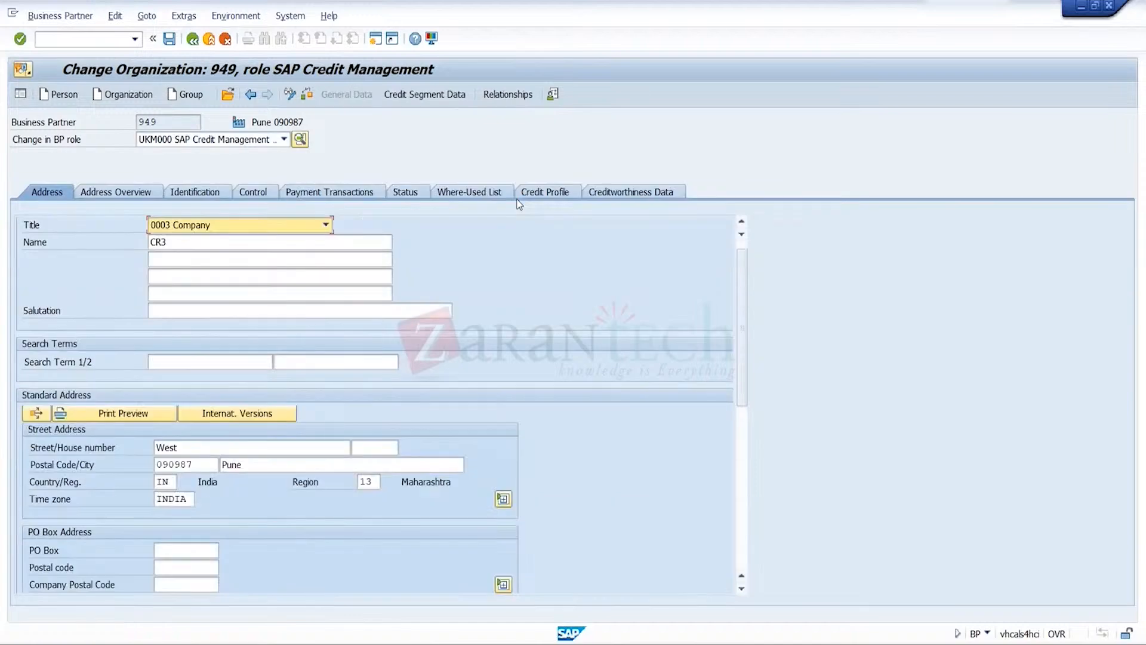
click(545, 192)
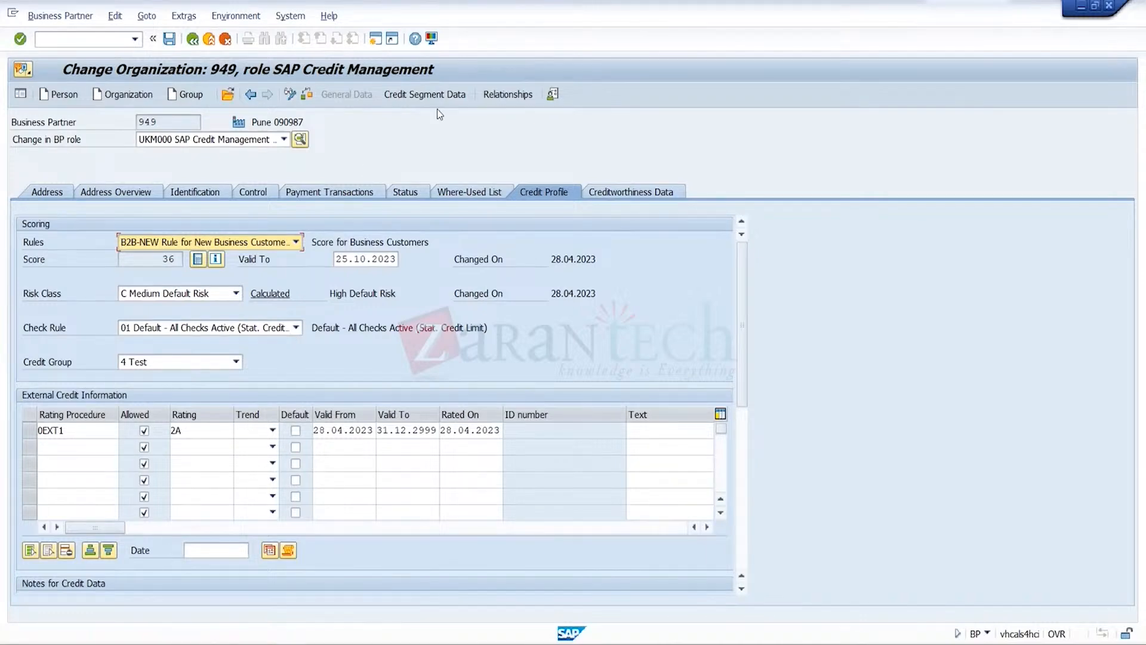
Select credit segment TRGSCRSEG in CR3's credit segment data, set the credit limit to Limit Defined and save
click(448, 96)
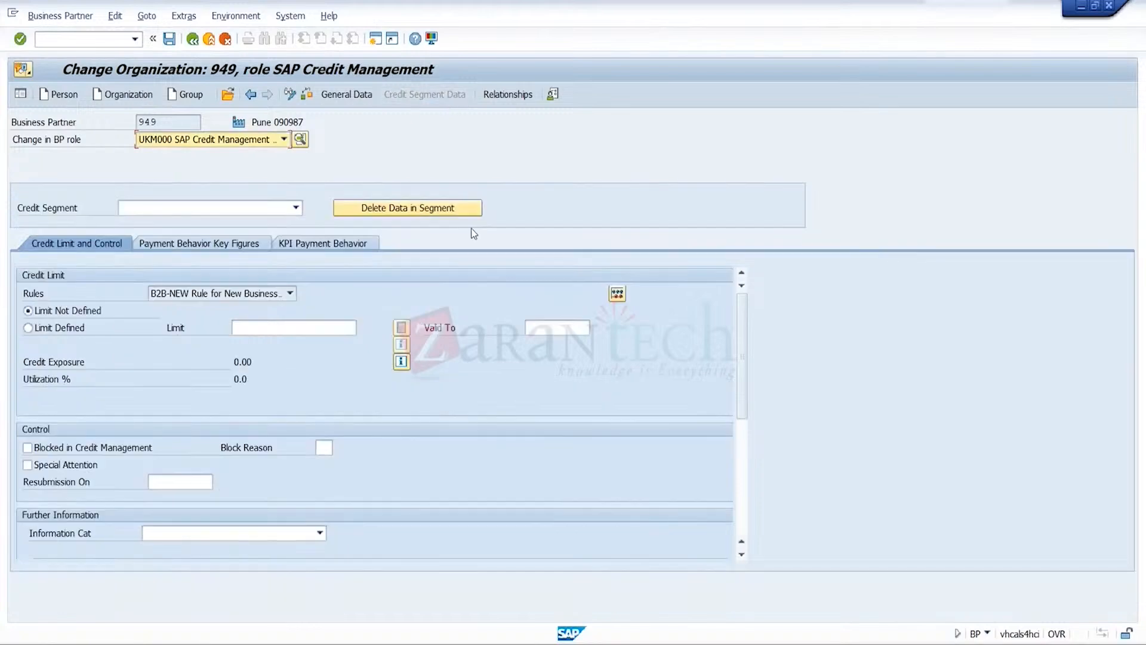
click(297, 208)
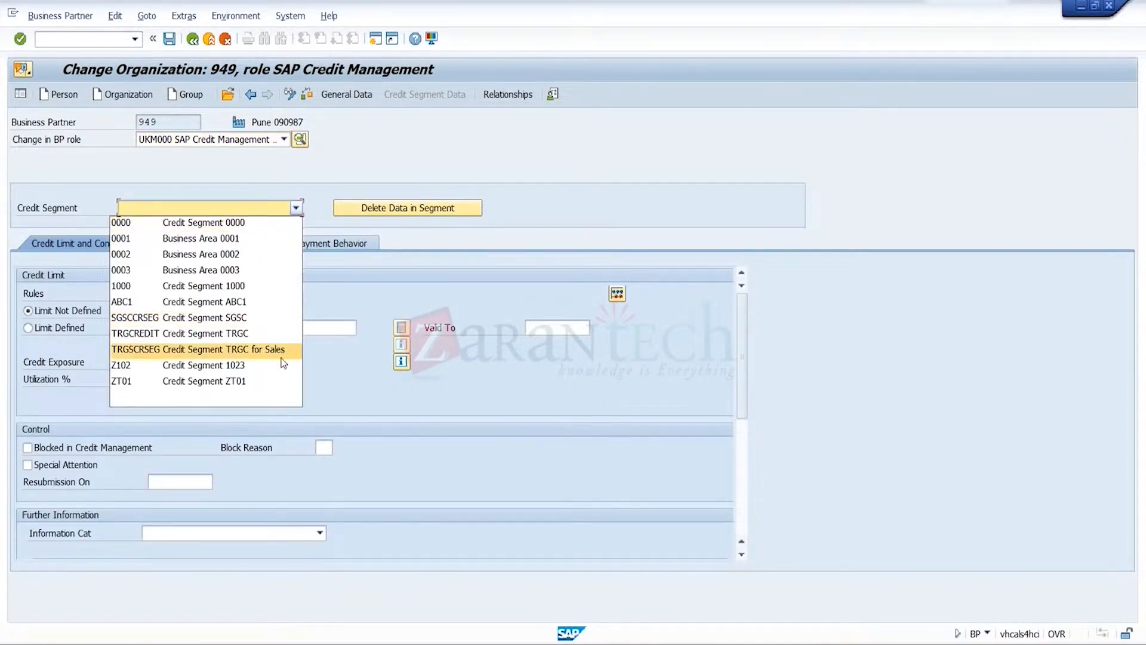
click(283, 352)
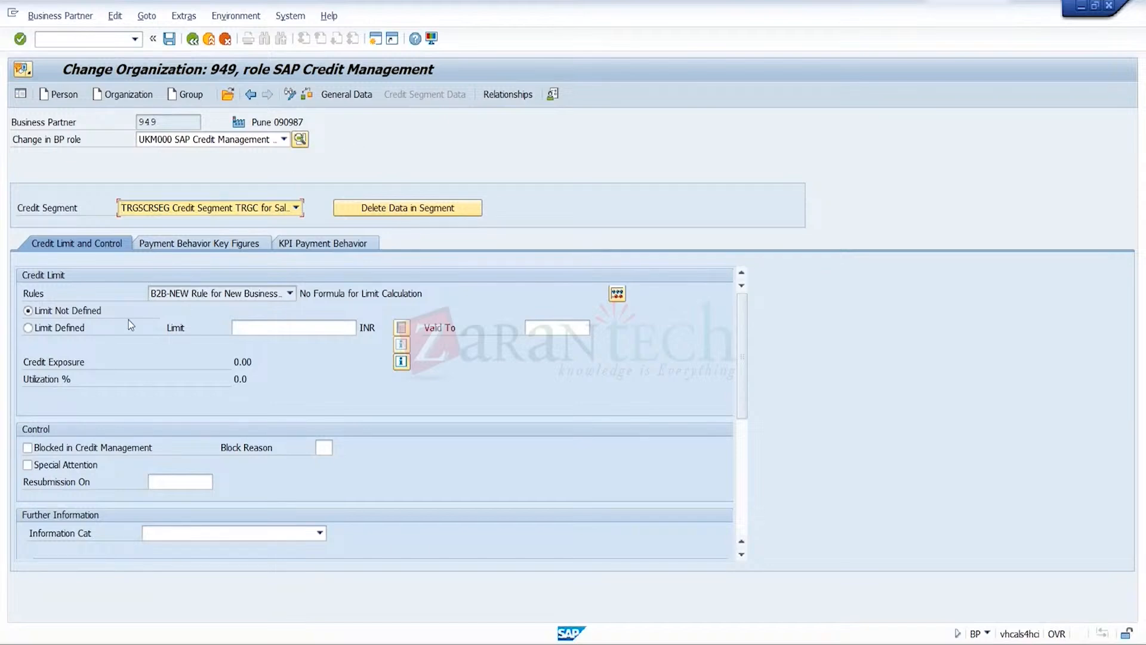
click(86, 332)
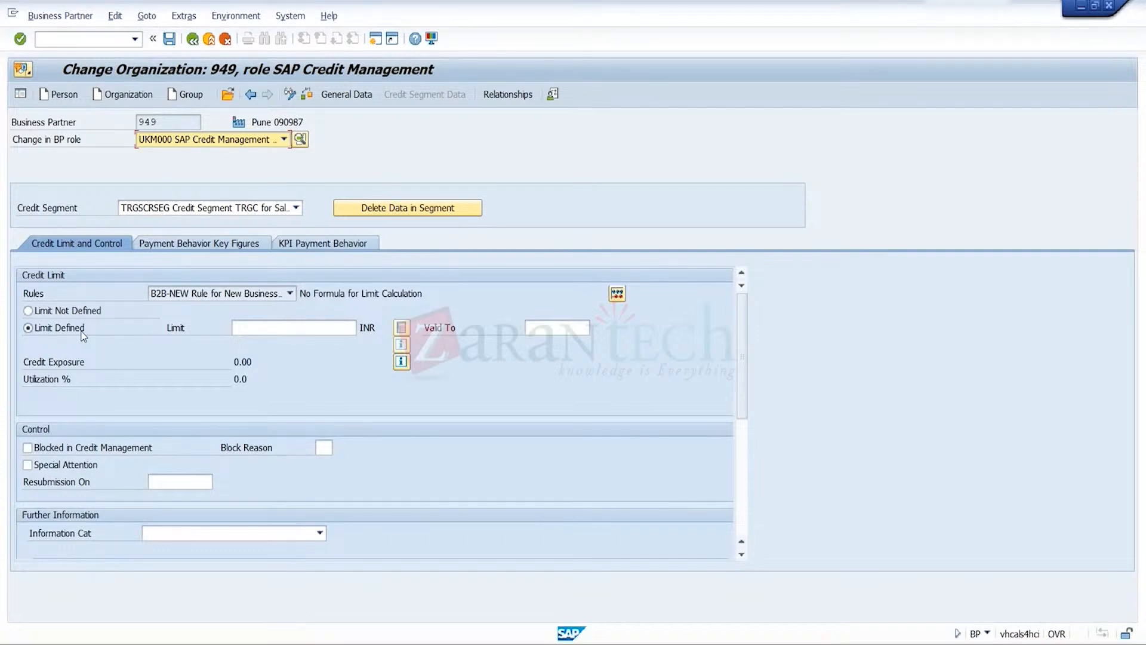
click(170, 44)
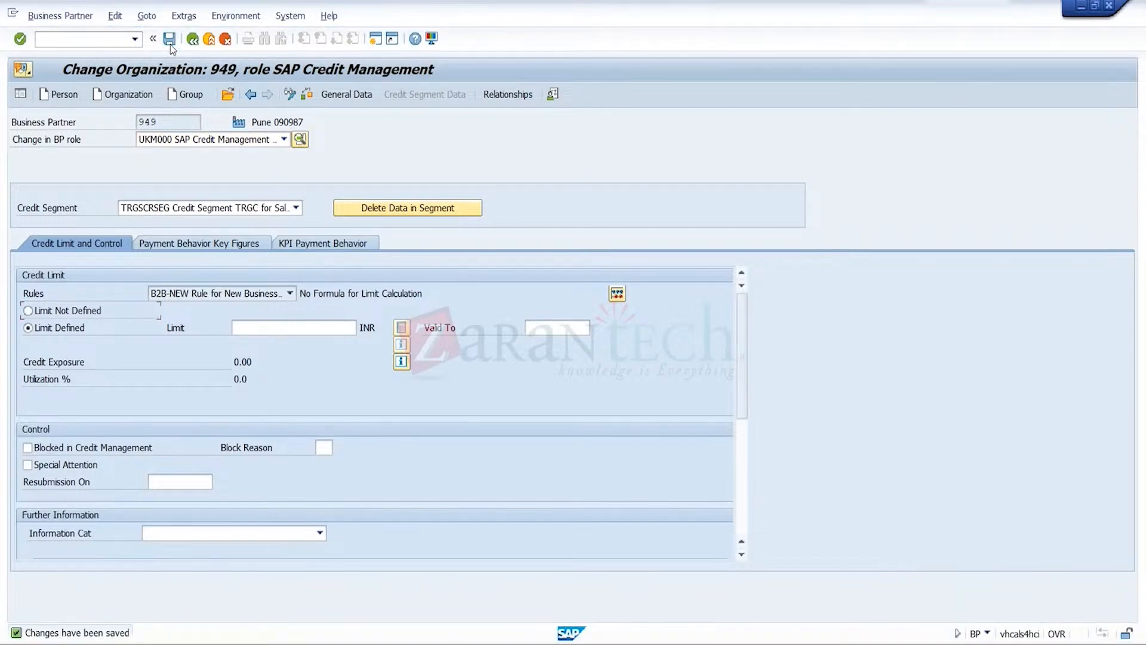
Open the business partner that holds the superordinate credit account by entering its partner number
click(231, 100)
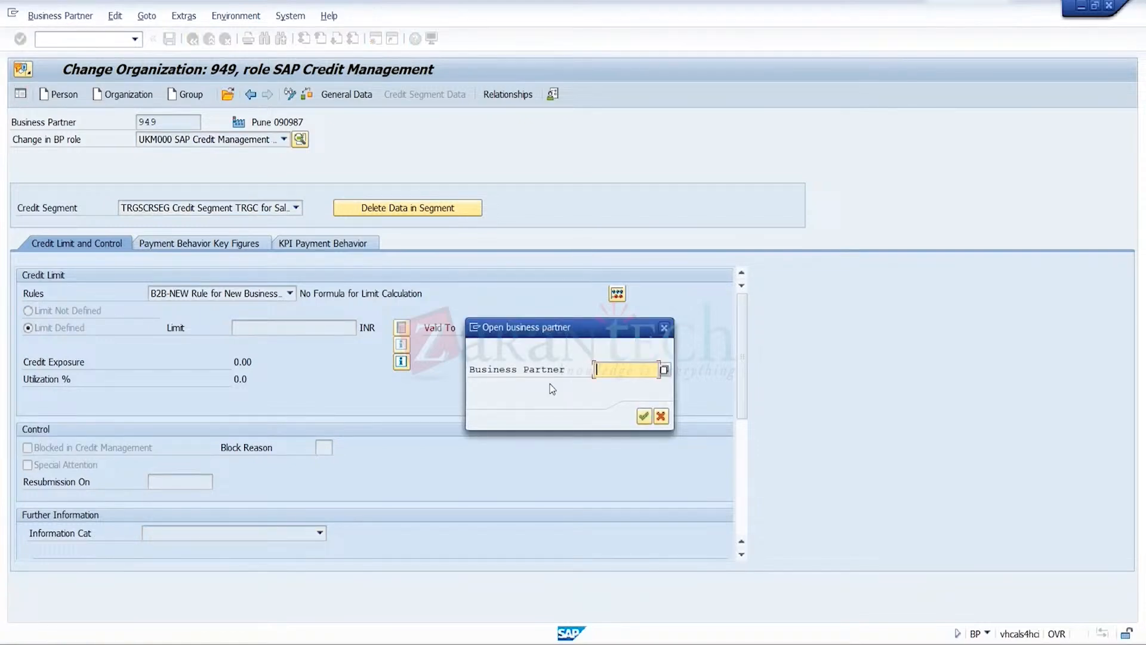
text(9)
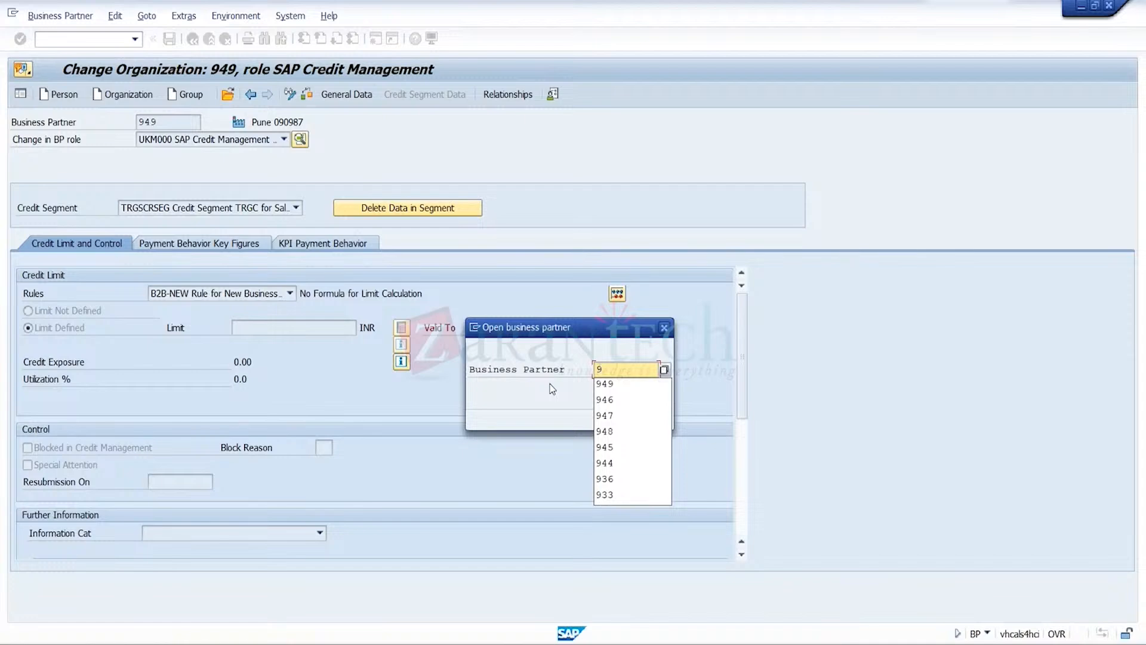
text(46)
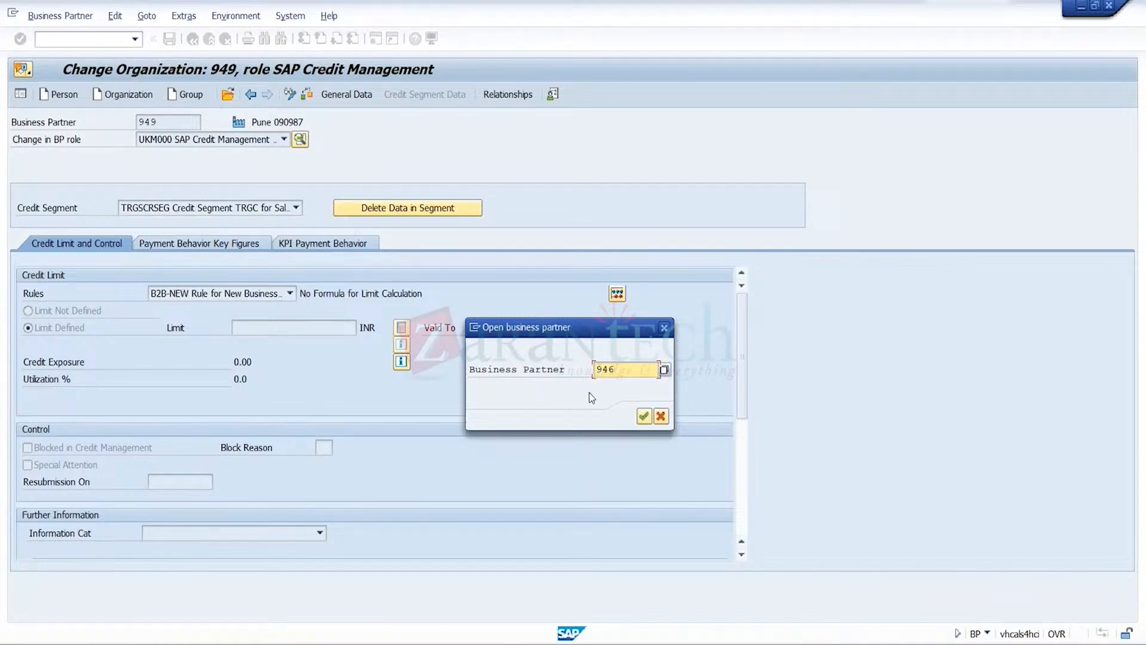
click(644, 416)
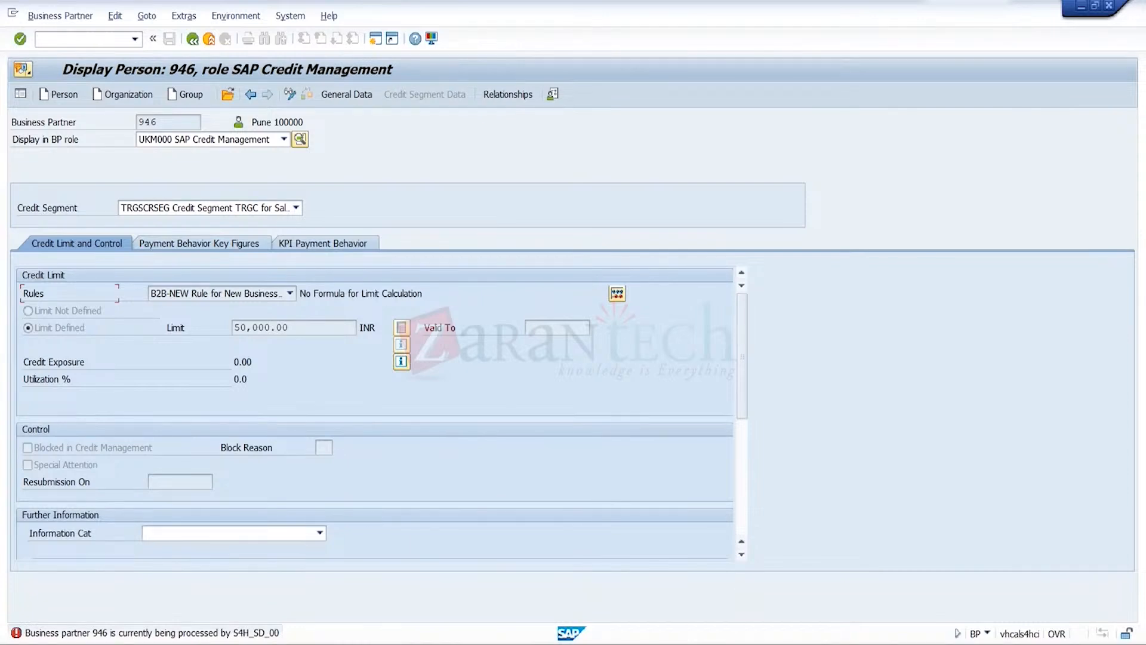
Exit the superordinate partner's relationship maintenance in the other session and return to its credit management display
mouse_move(837, 639)
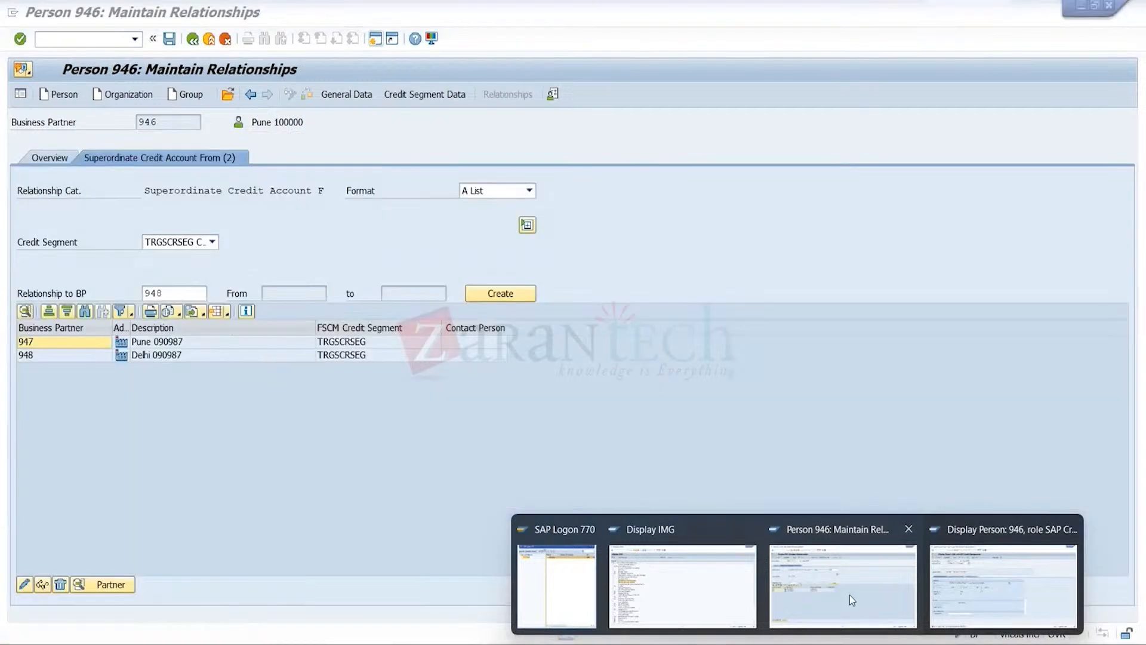
click(852, 599)
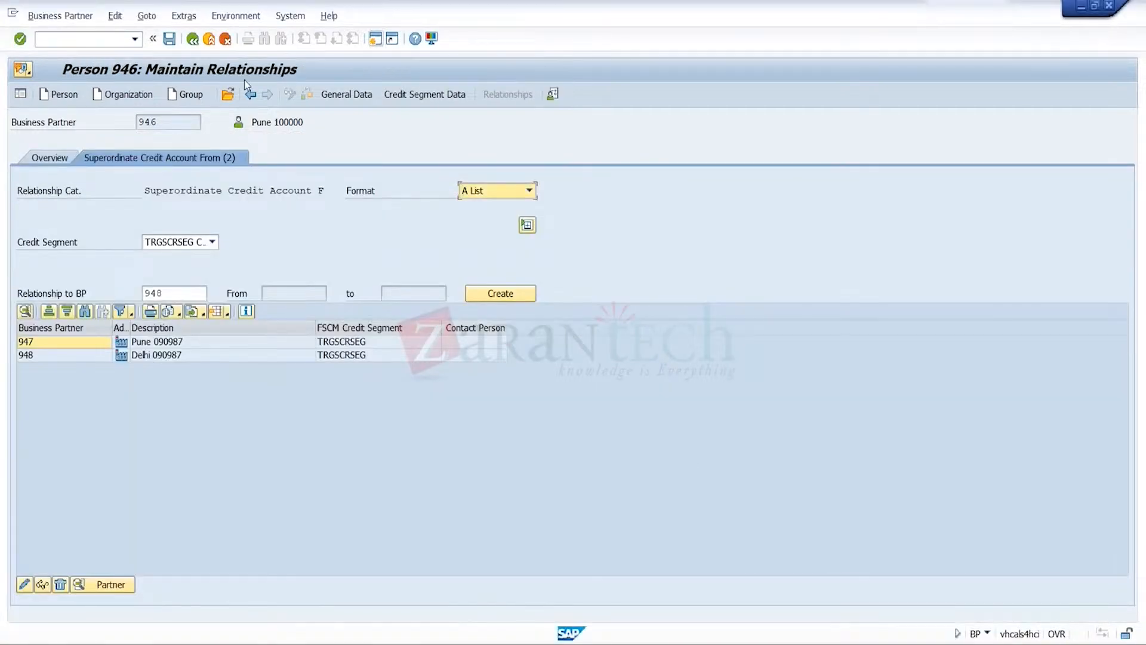
click(209, 39)
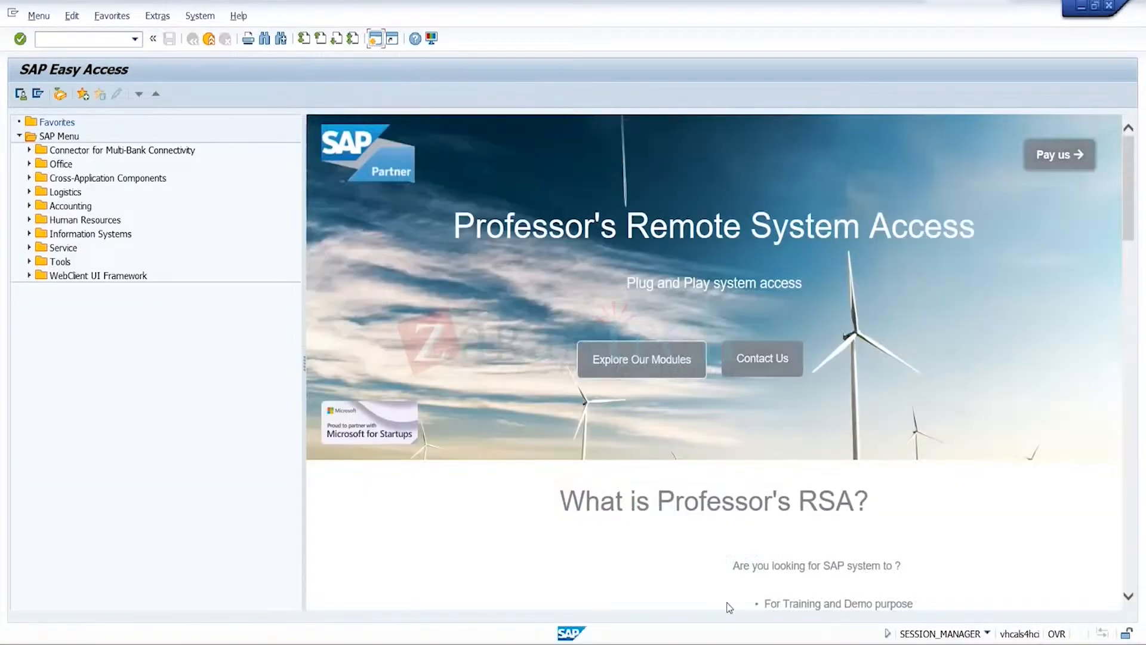
click(990, 603)
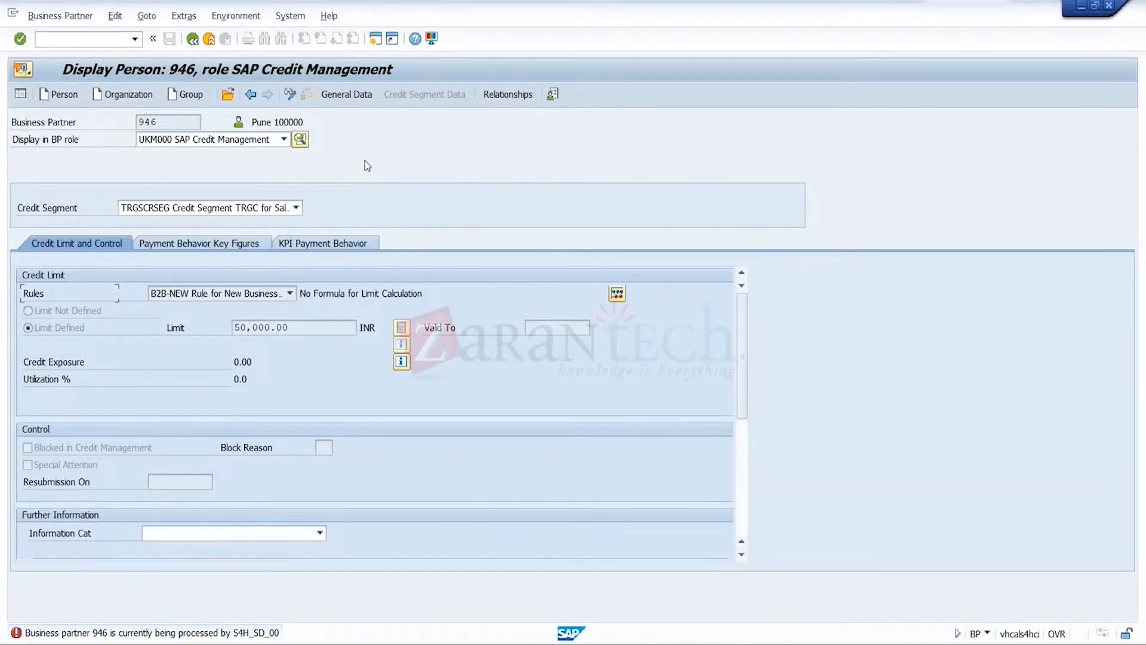
Create a Superordinate Credit Account From relationship to CR3 for credit segment TRGSCRSEG and save it
click(503, 101)
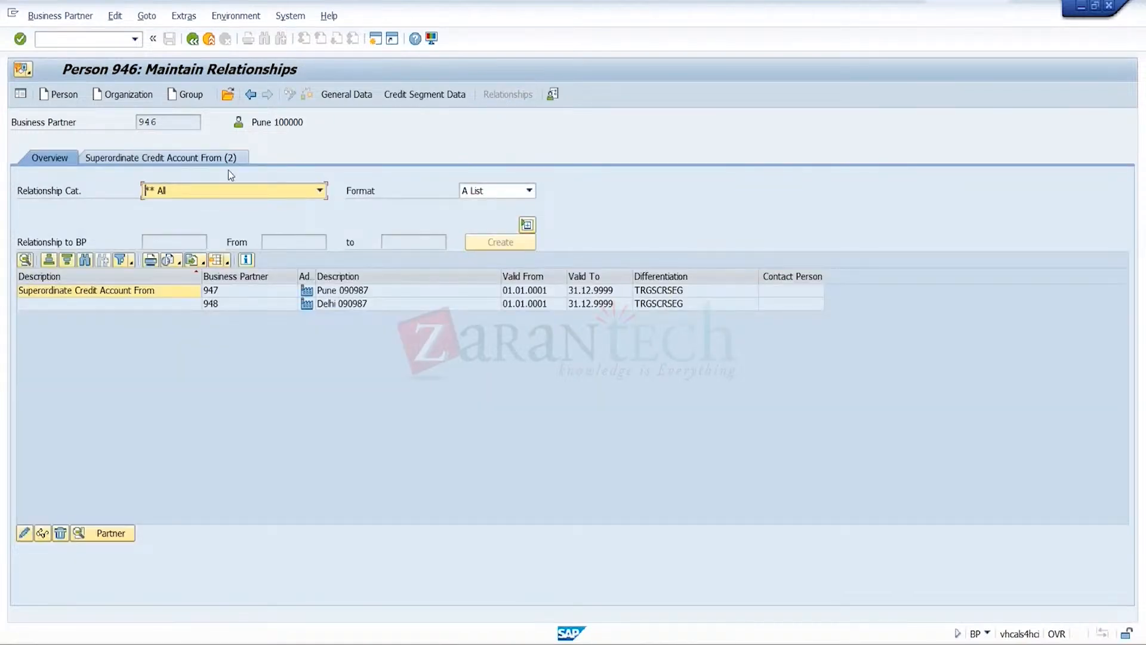
click(212, 156)
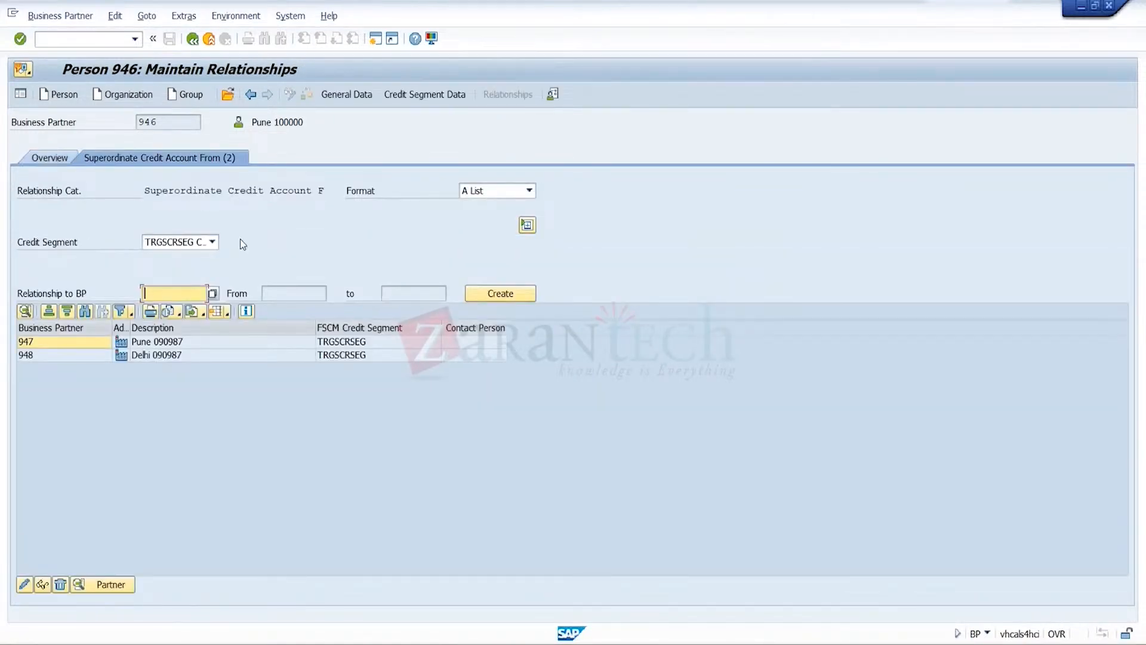
text(949)
click(511, 303)
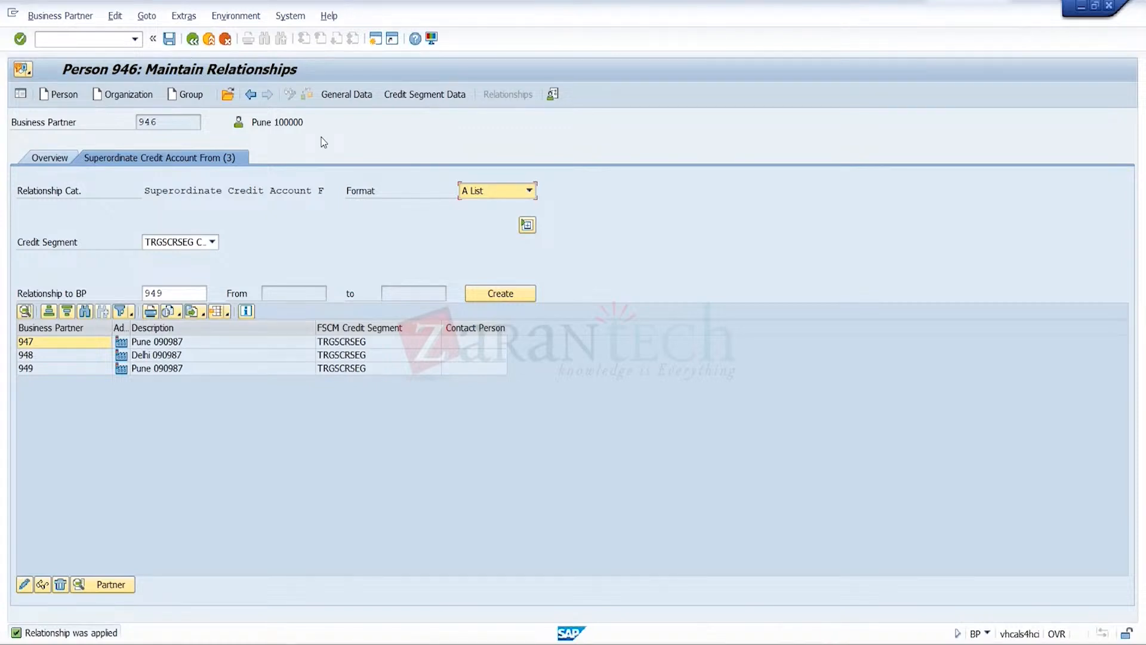
click(169, 39)
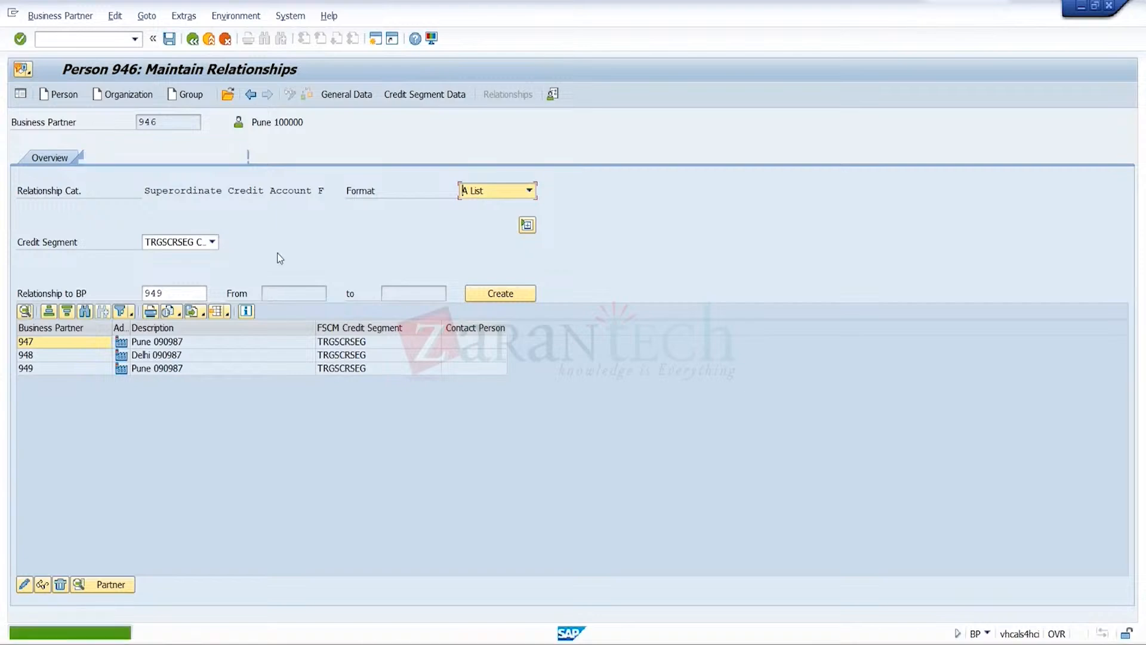
Start transaction VA01 in the other session and begin a standard order of type OR1 for sales organization TRGS
mouse_move(875, 638)
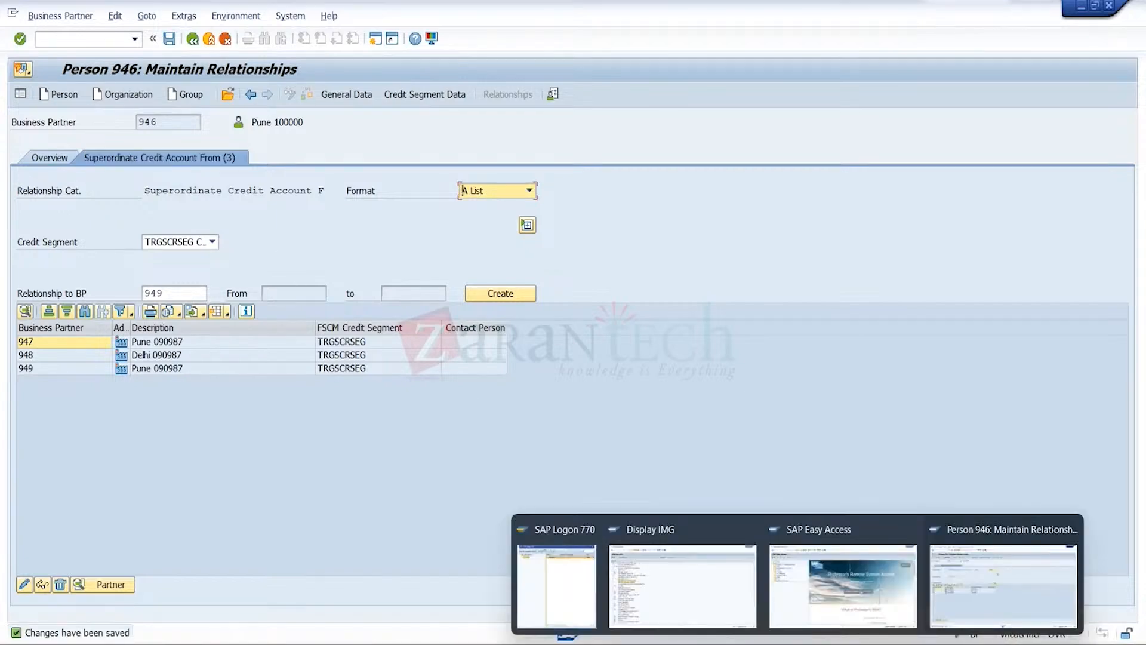
click(842, 582)
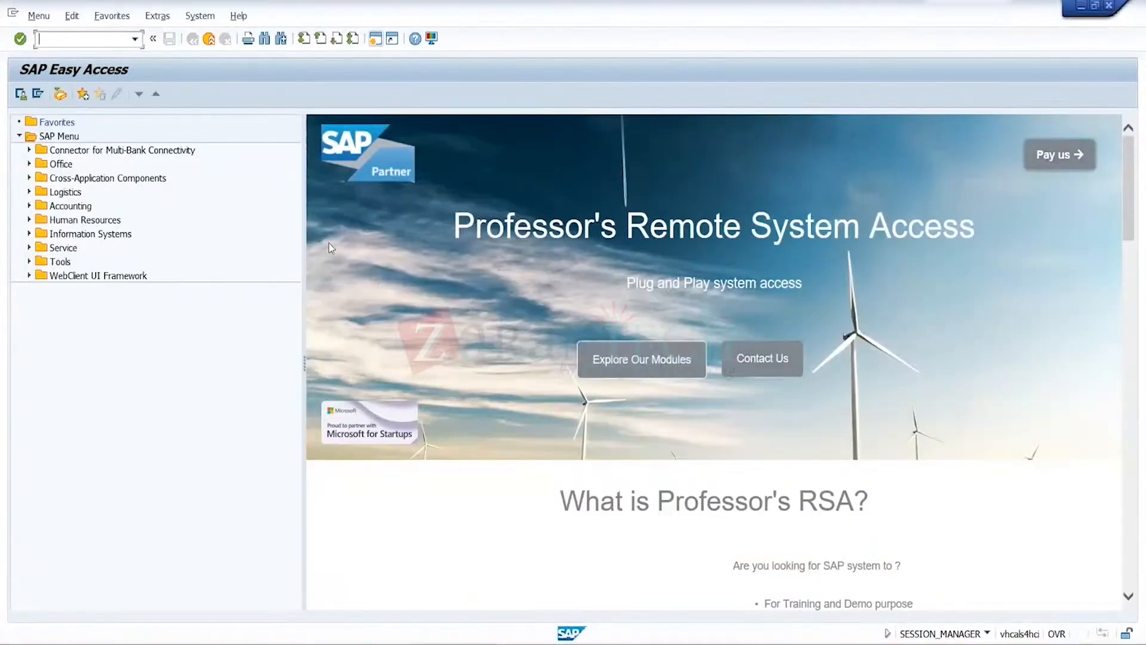
click(135, 39)
click(94, 55)
key(Return)
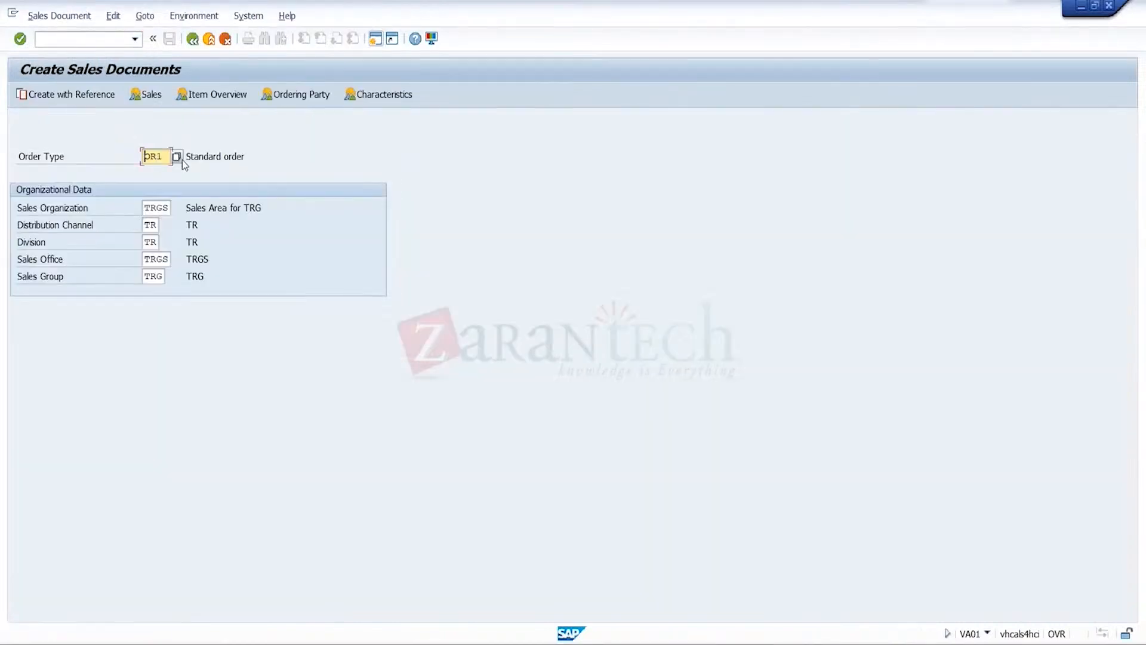
key(Return)
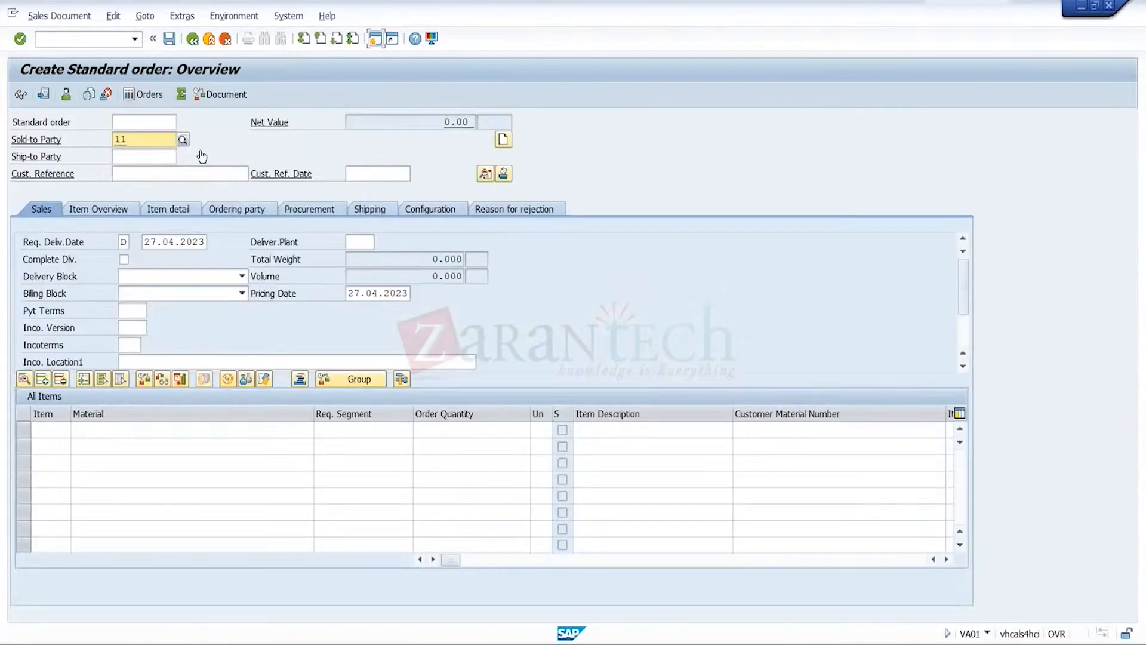
Search the customers of sales organization TRGS and choose CR3 as the order's sold-to party
click(183, 140)
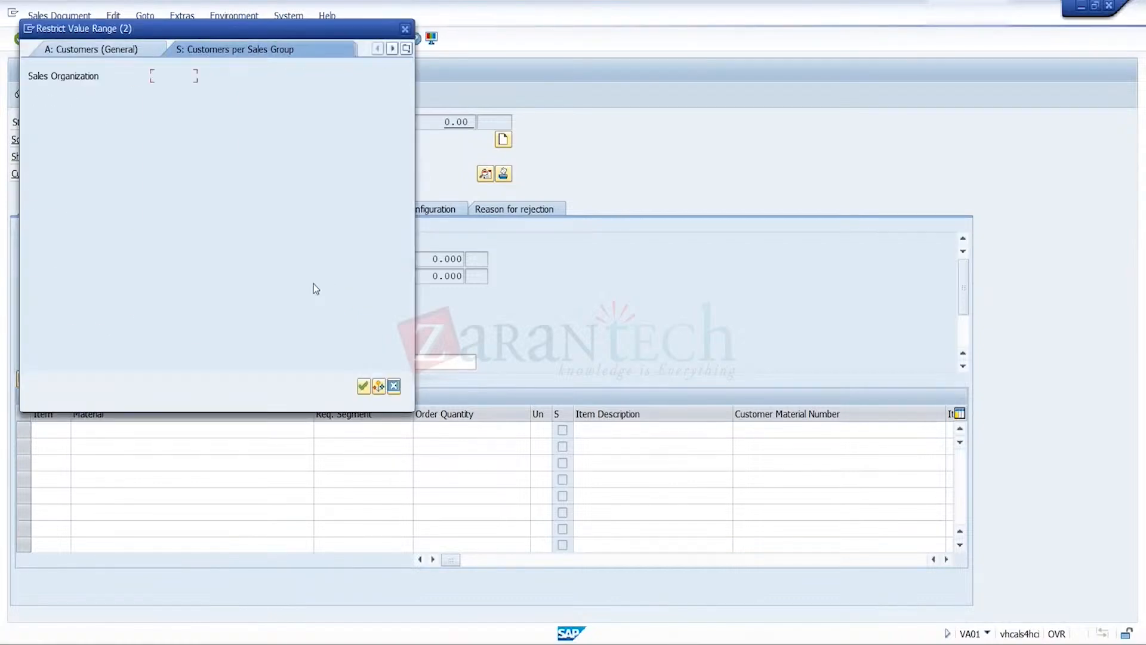
key(Return)
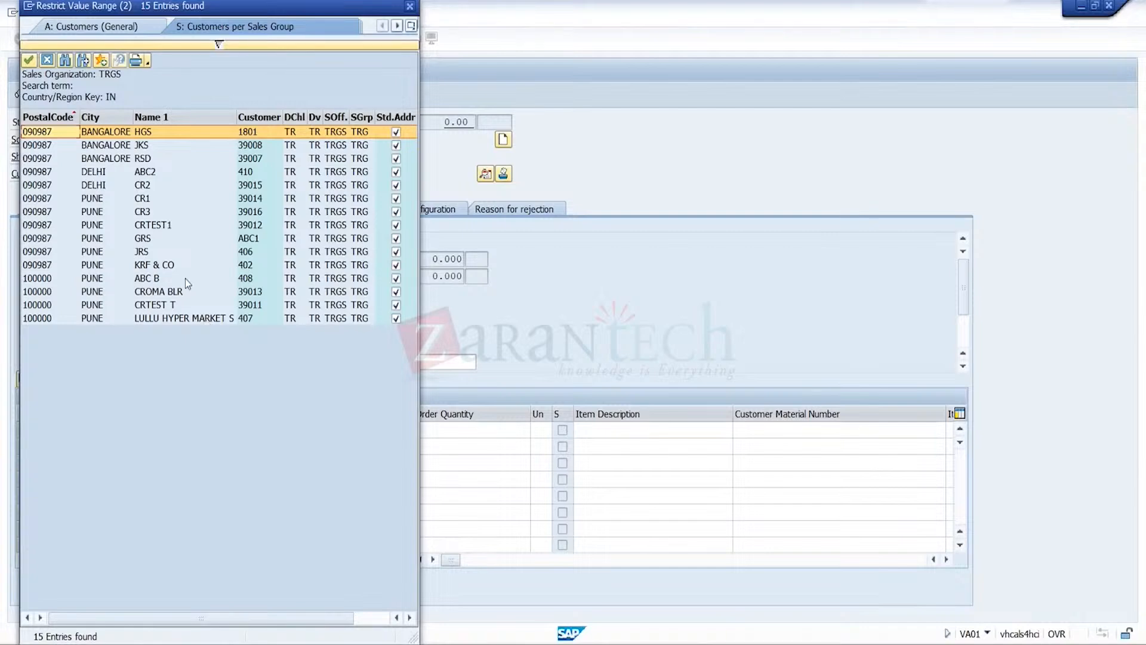
double_click(147, 212)
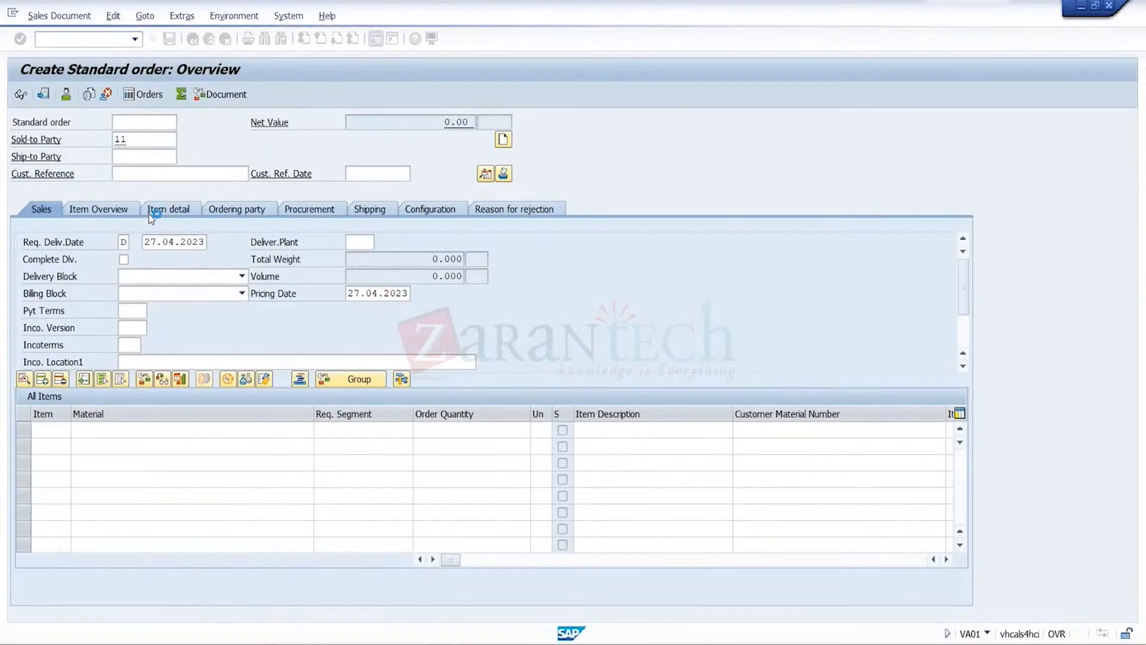
Enter customer reference 28042023 with reference date 28.04.2023 in the standard order's header
click(221, 174)
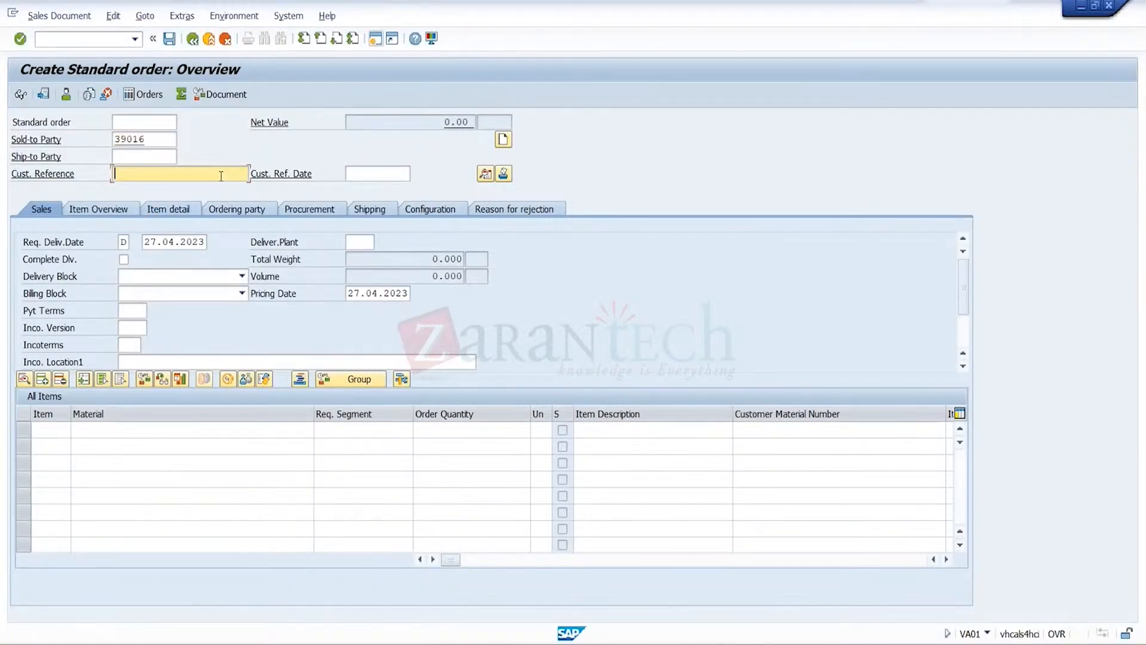
click(215, 187)
click(377, 174)
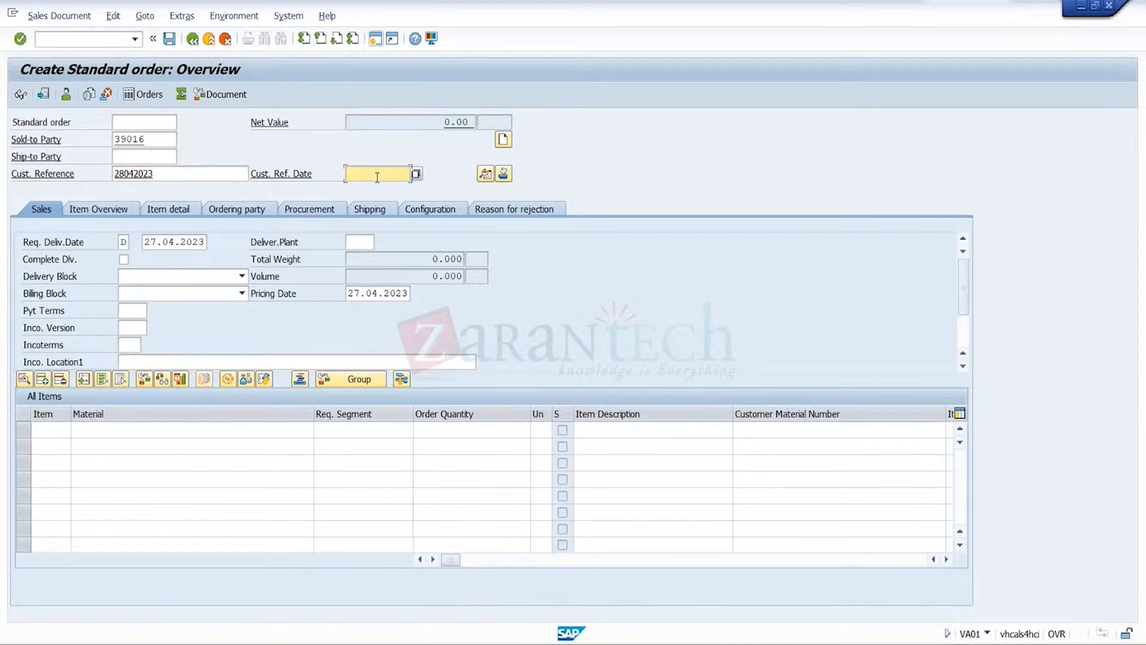
click(377, 187)
click(267, 427)
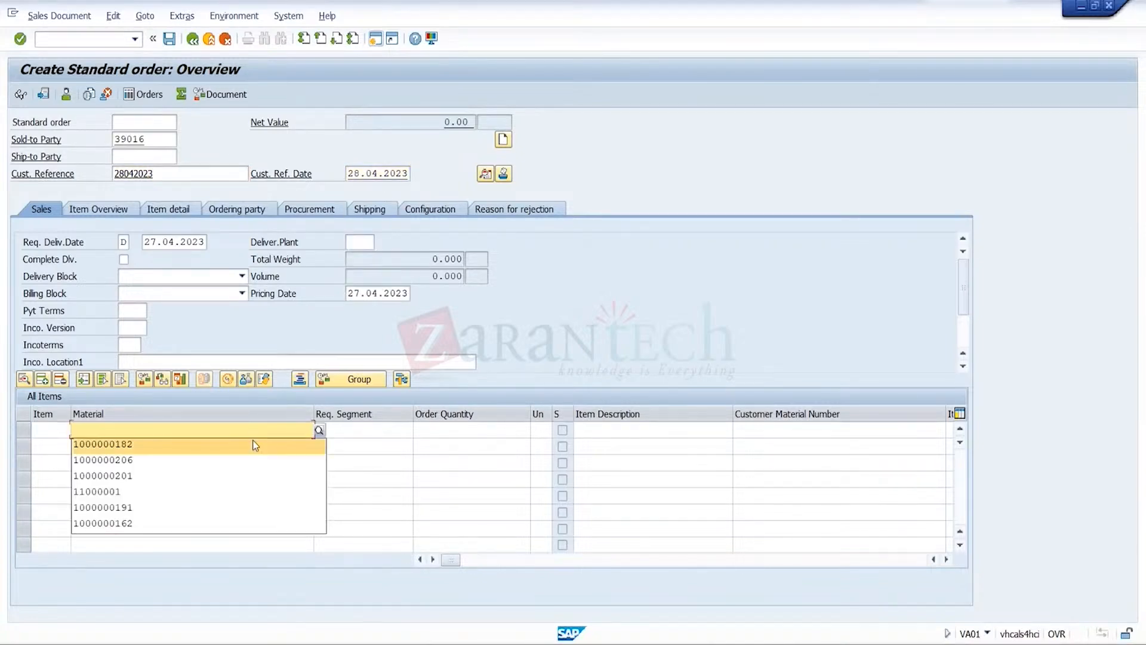
click(256, 442)
click(462, 435)
text(52)
key(Return)
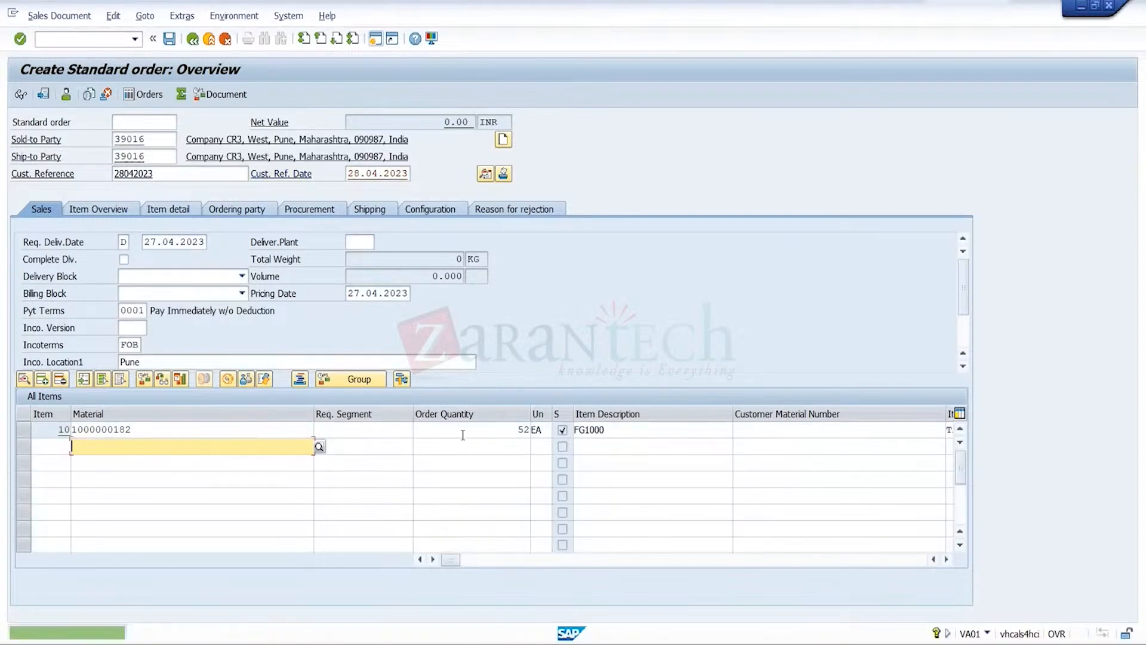
Add condition type PR00 with an amount of 1000 to the pricing conditions of item 10
click(35, 428)
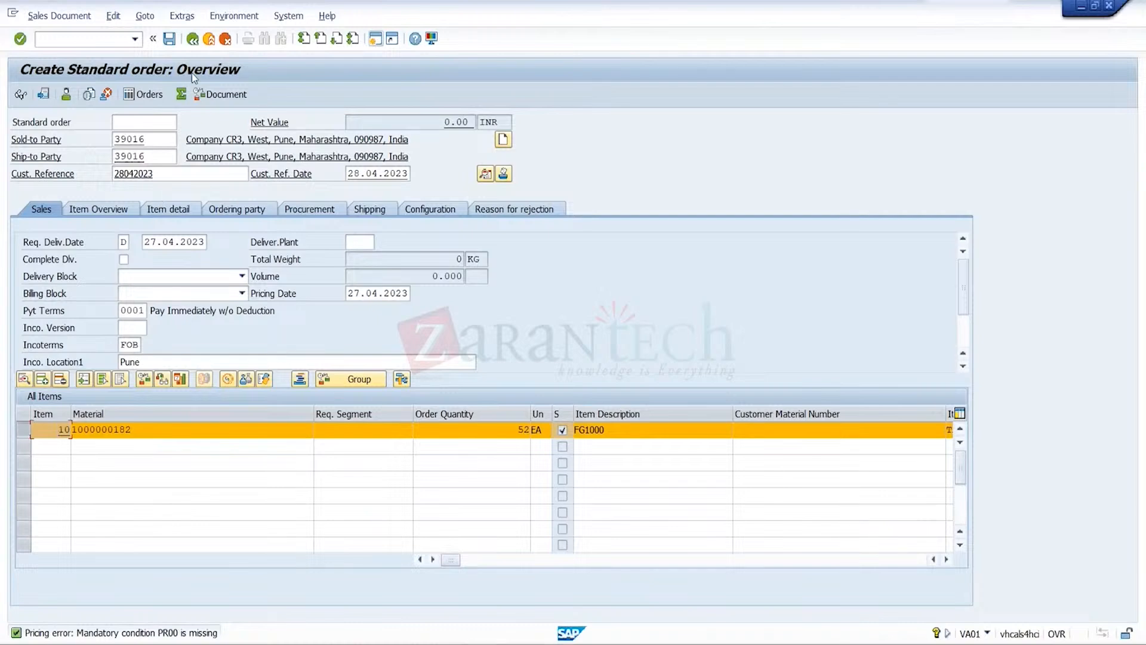
click(147, 16)
mouse_move(334, 69)
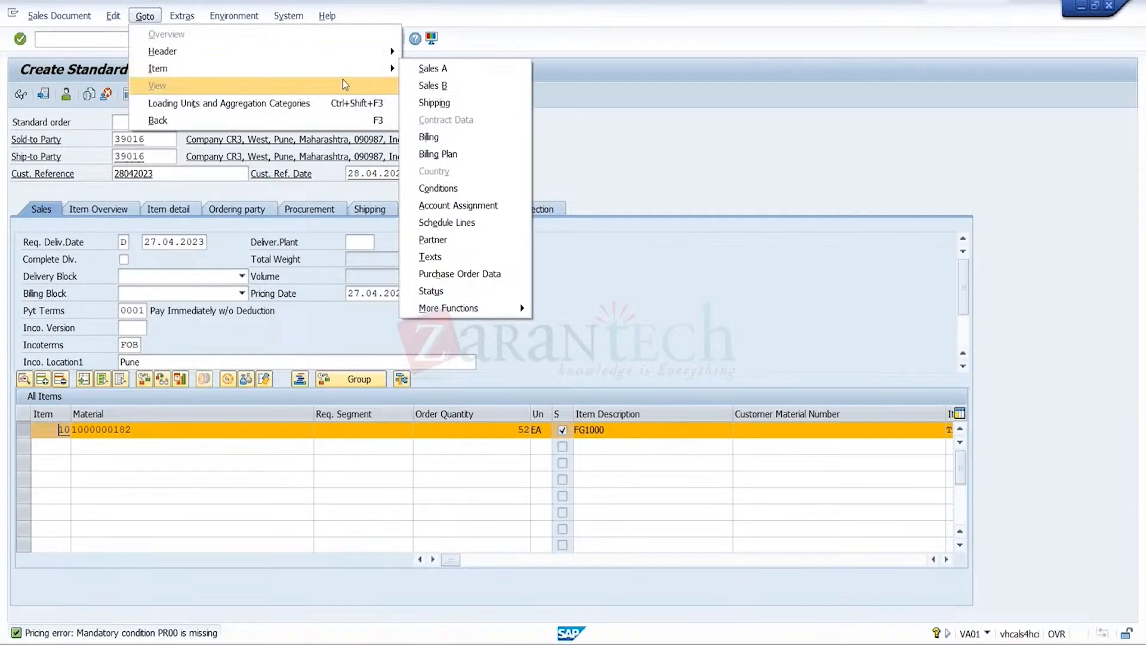
click(470, 189)
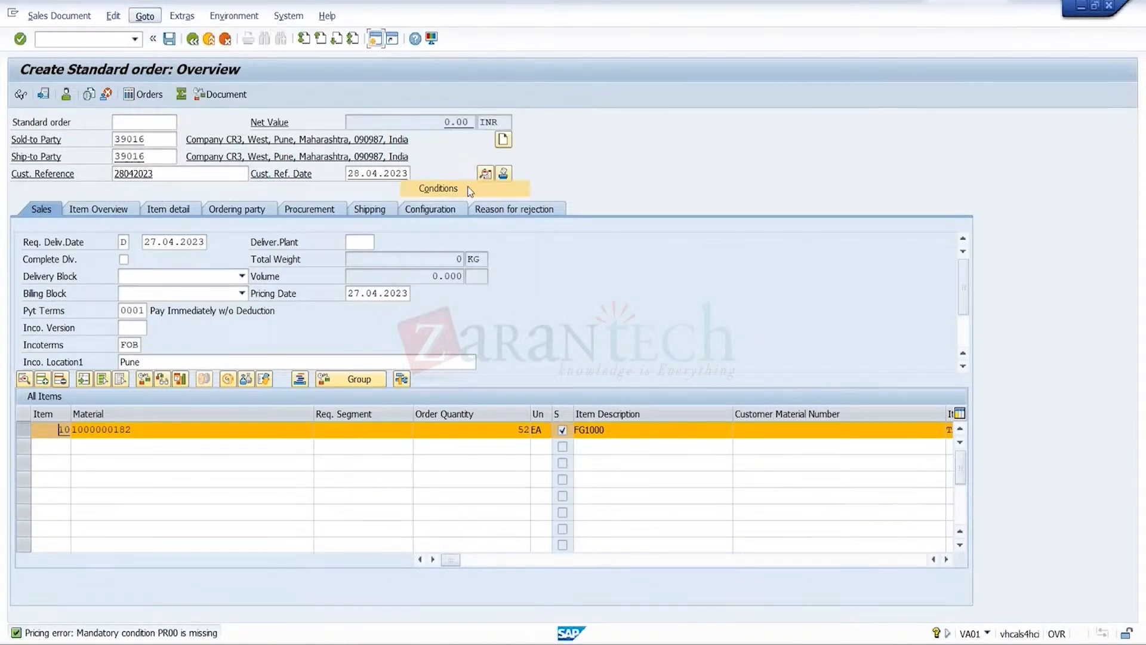
text(PR00)
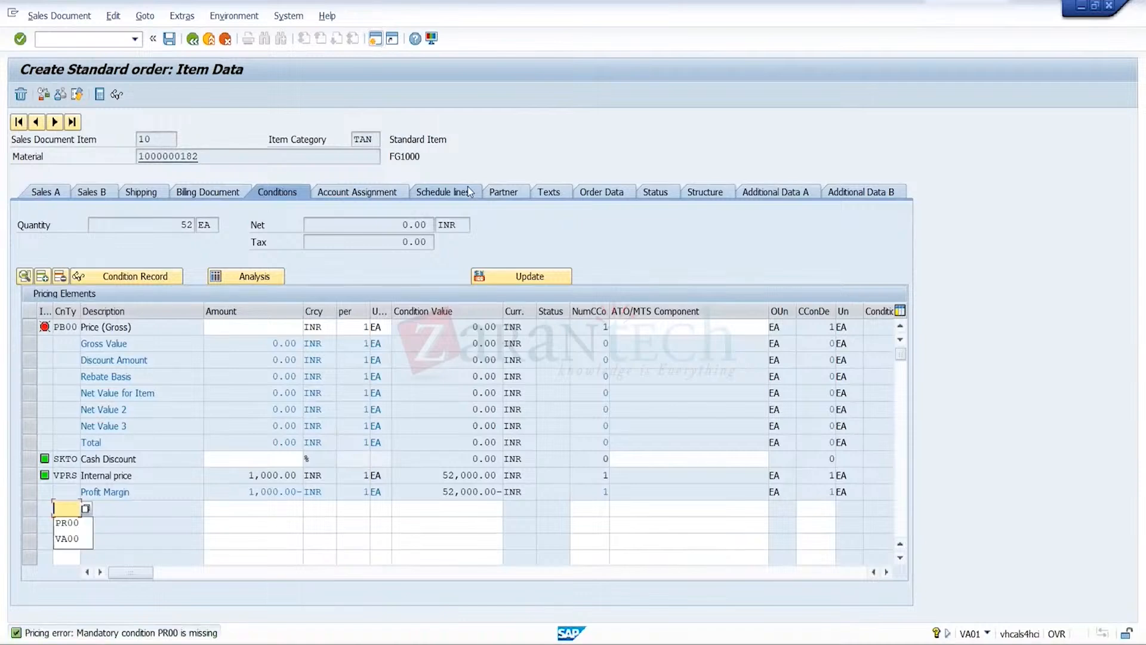
key(Tab)
text(1000)
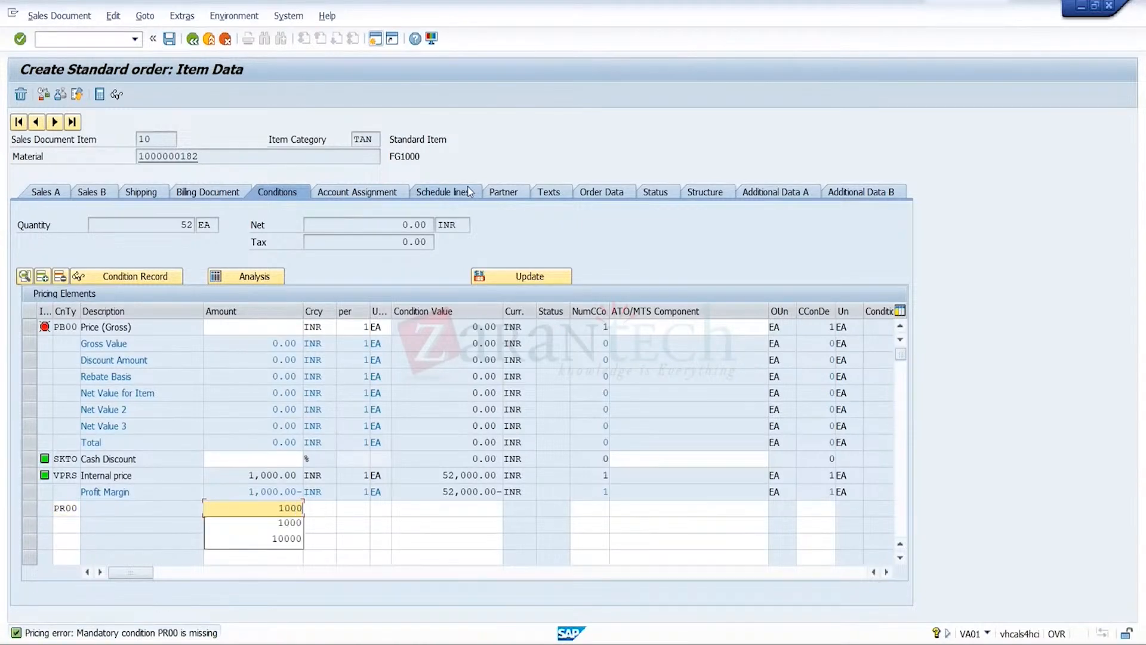
key(Return)
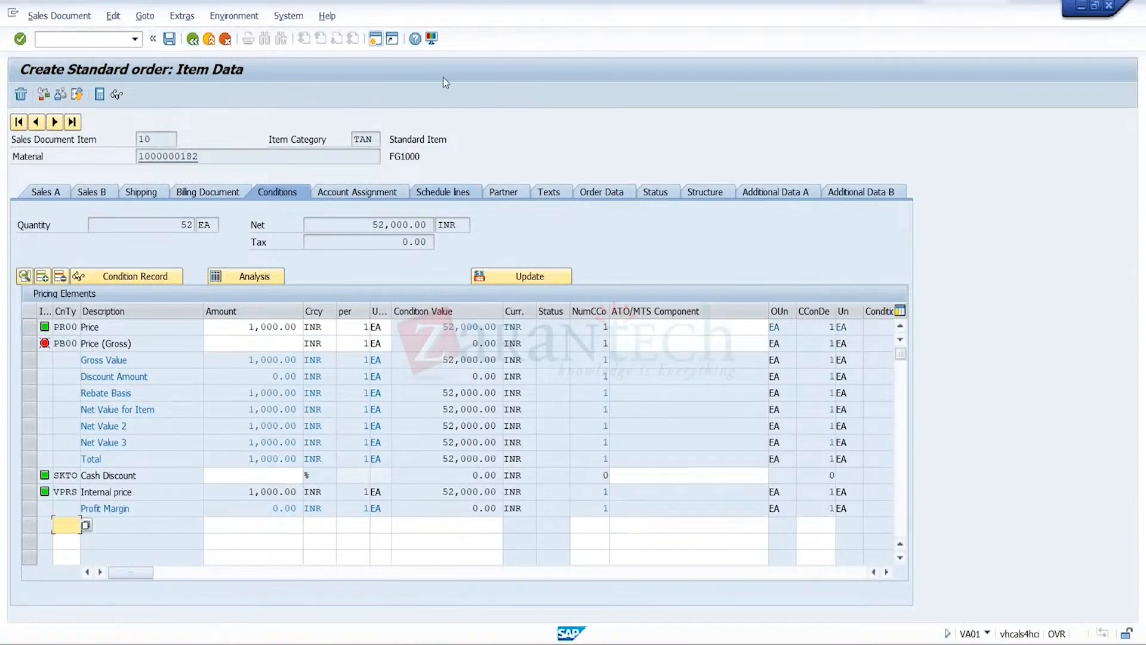
Try to save the order for 52 units, review the credit check messages, and cancel saving the incomplete document
click(171, 40)
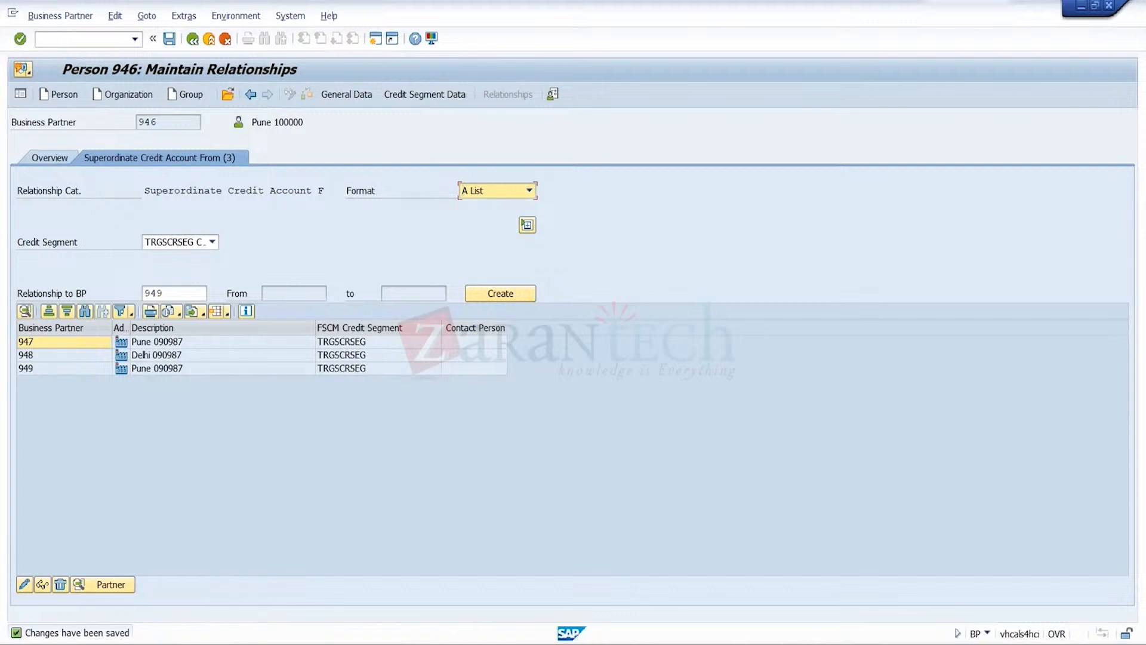
mouse_move(798, 644)
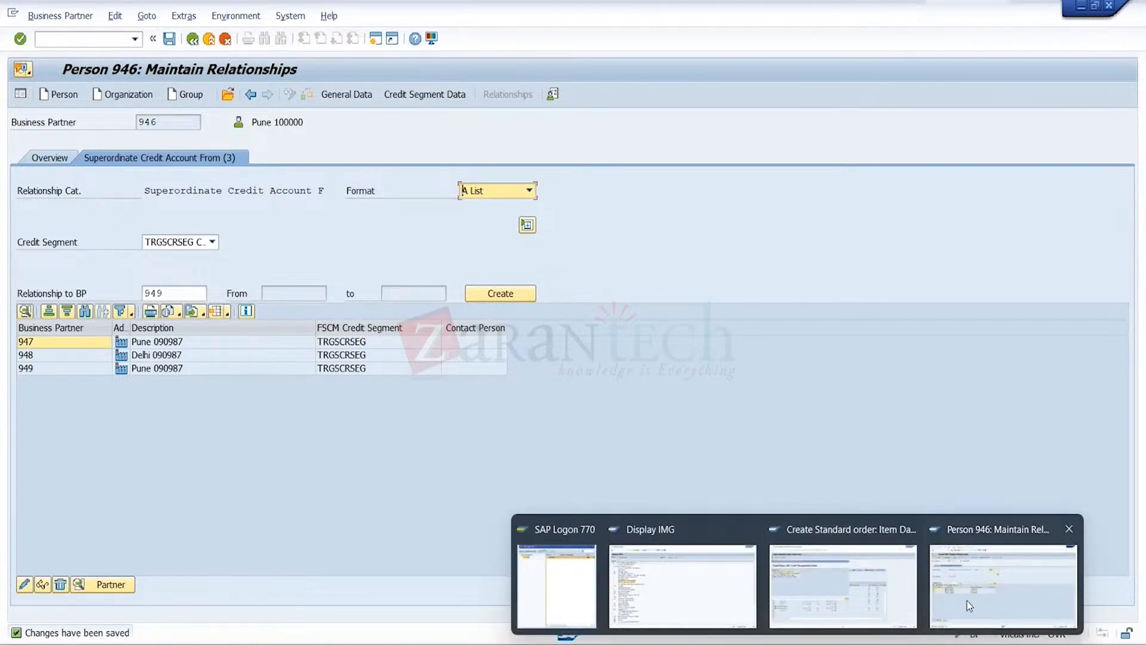
click(885, 610)
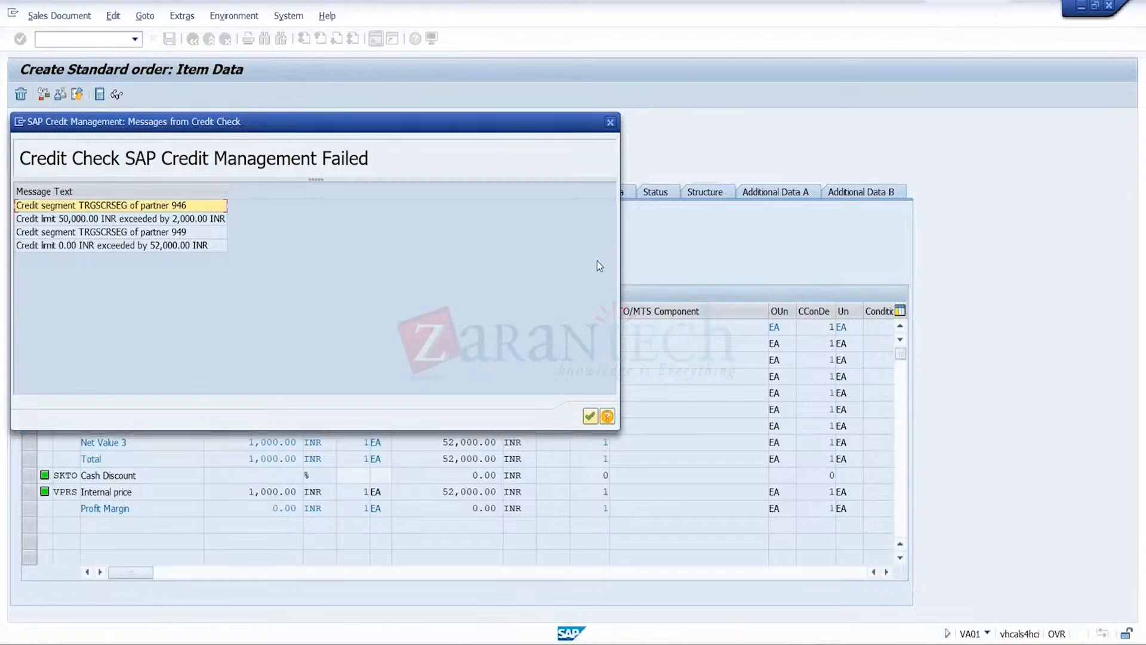
click(610, 122)
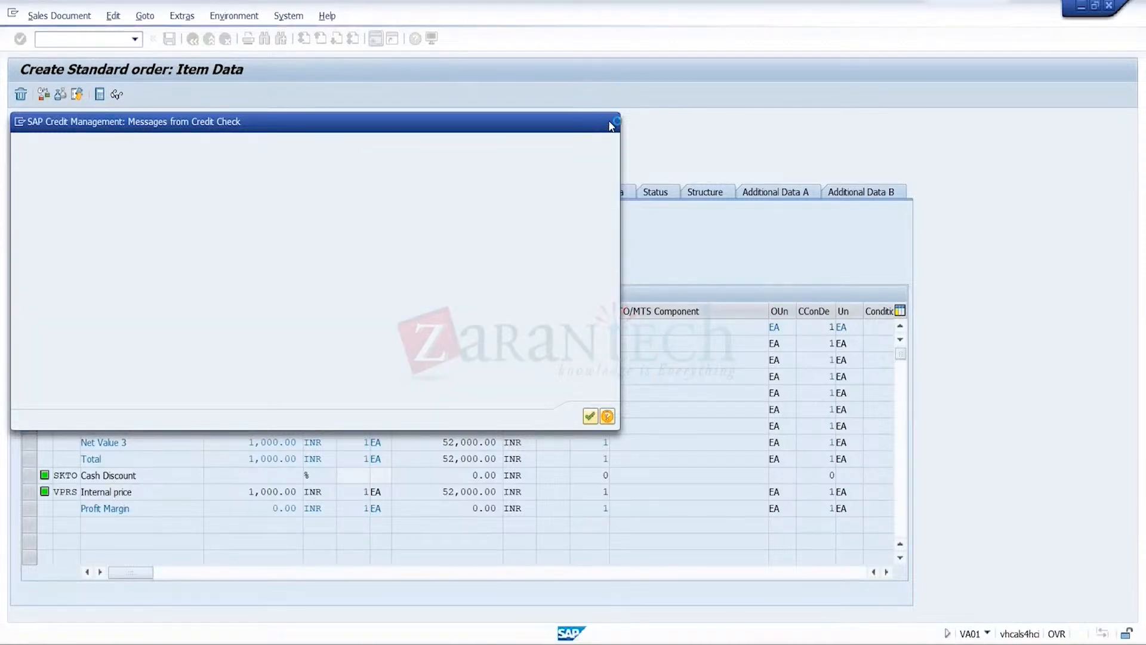
click(463, 302)
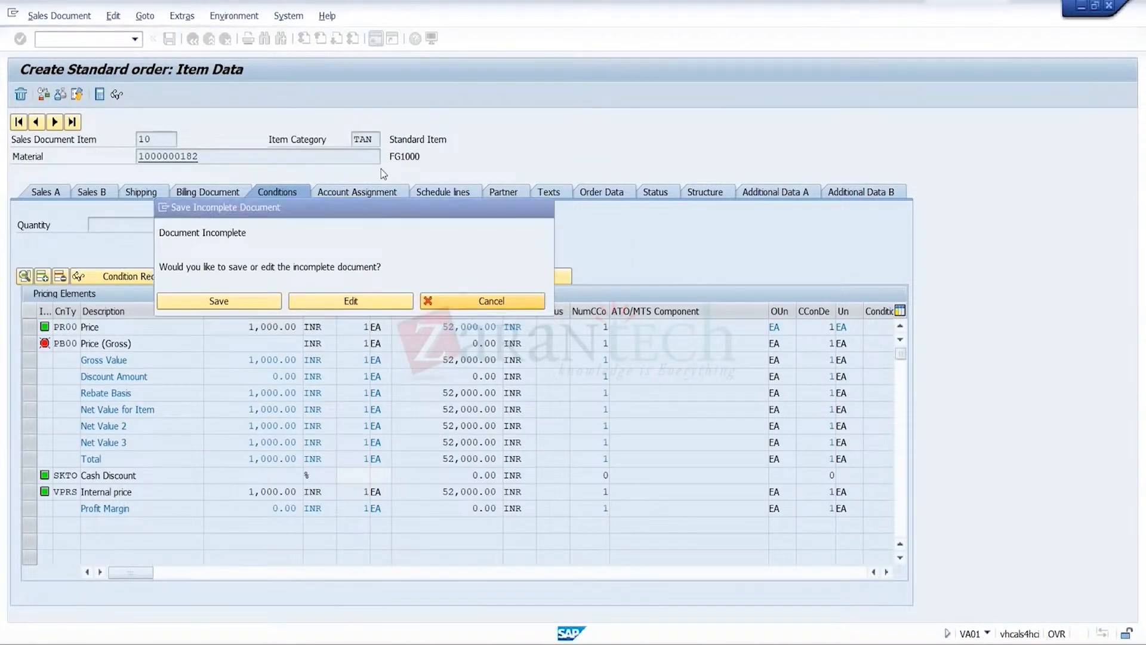
Return to the order overview and set the order quantity of item 10 to 30
click(194, 40)
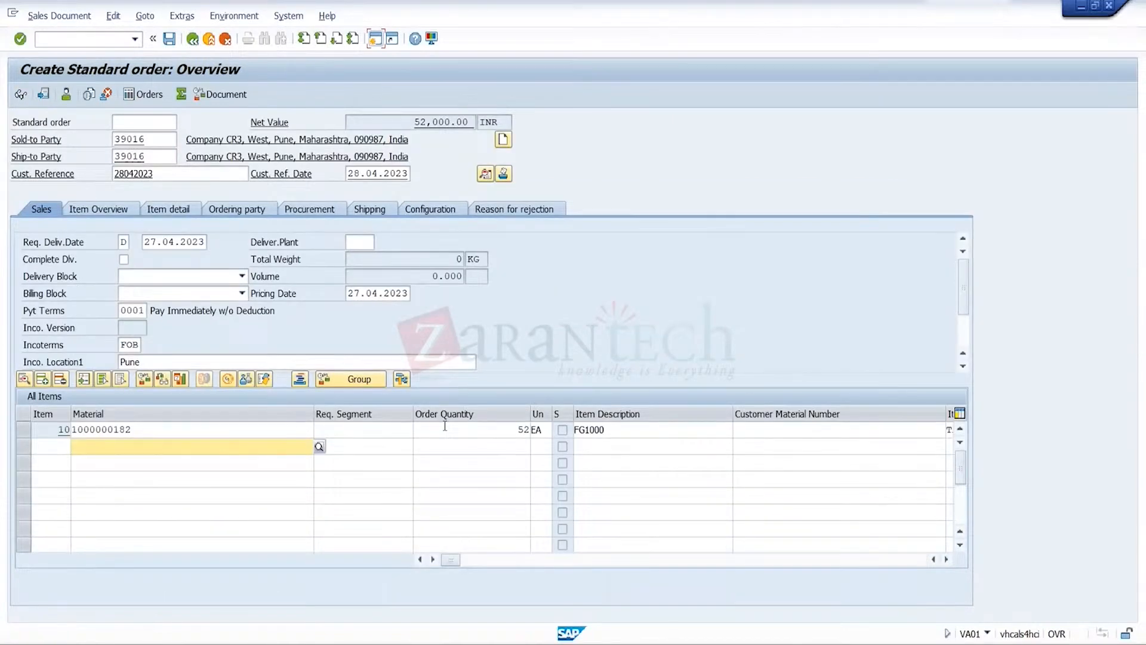
click(445, 427)
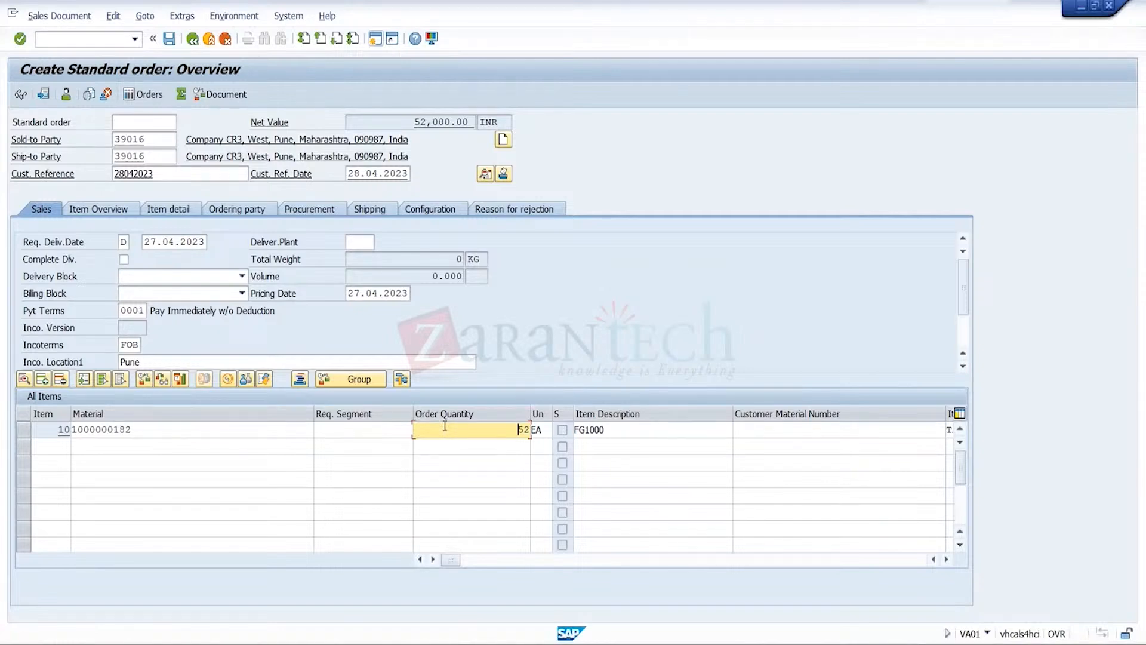
key(Delete)
key(Delete)
text(30)
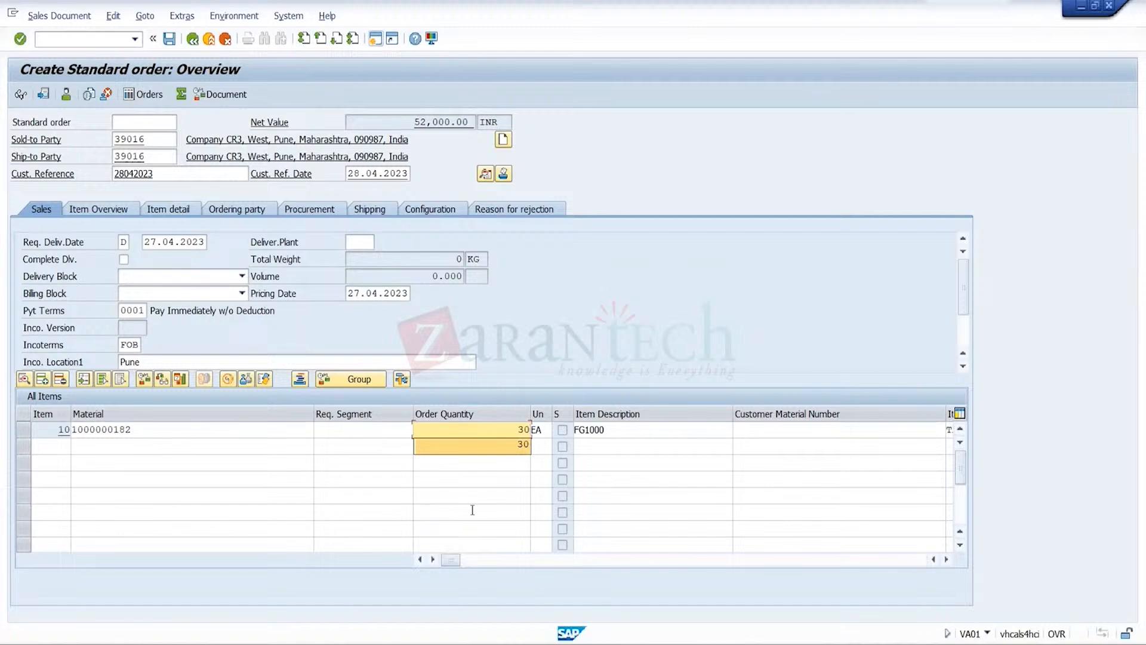
key(Return)
key(Return)
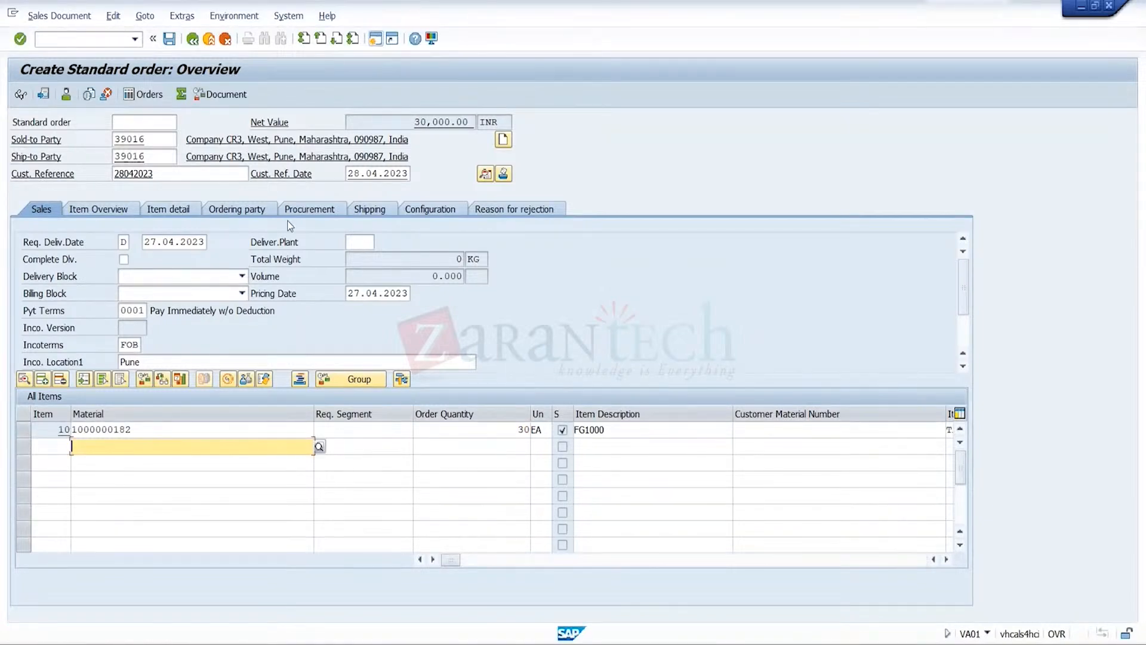
Try to save the order for 30 units, review the credit limit message, and cancel saving the incomplete document
click(170, 39)
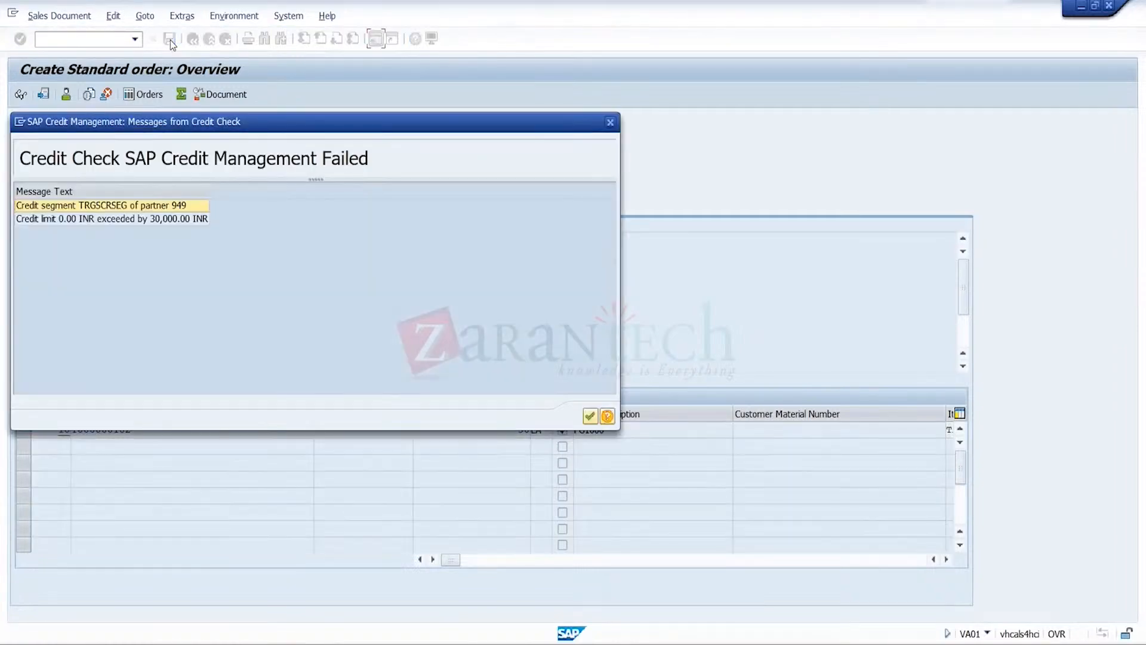
click(181, 223)
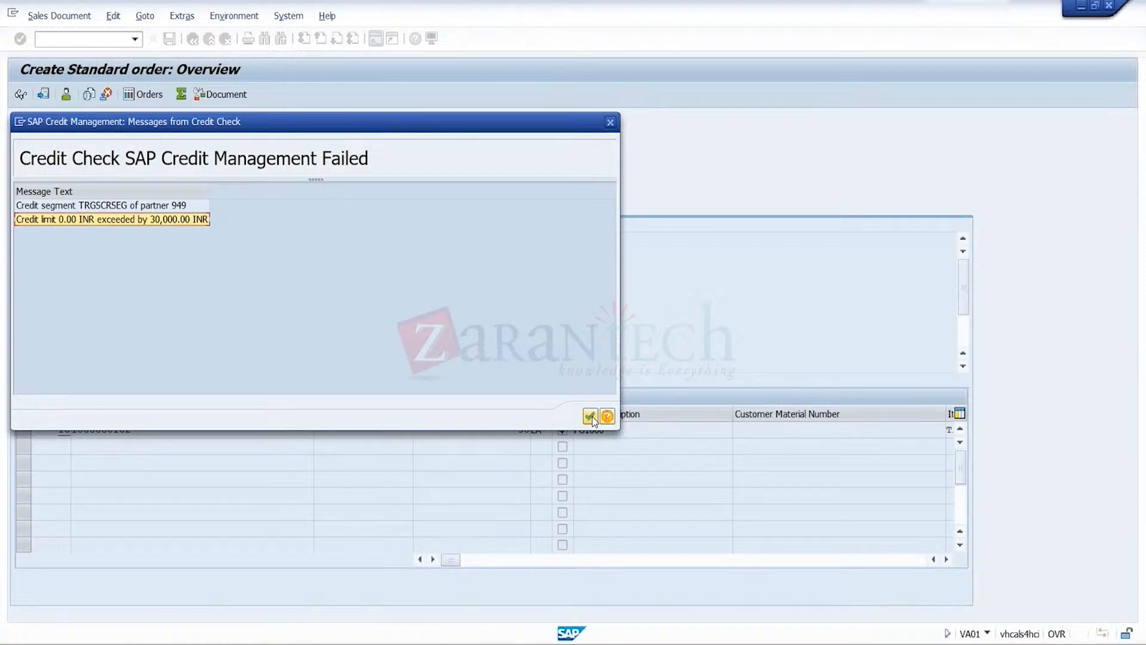
click(592, 416)
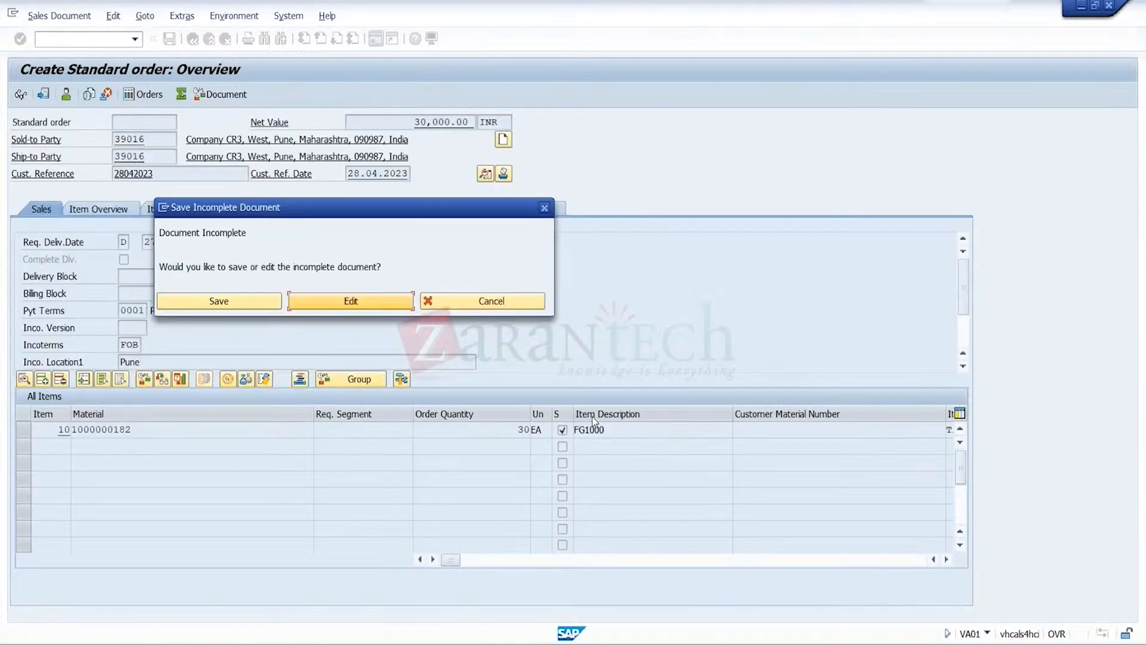
click(488, 302)
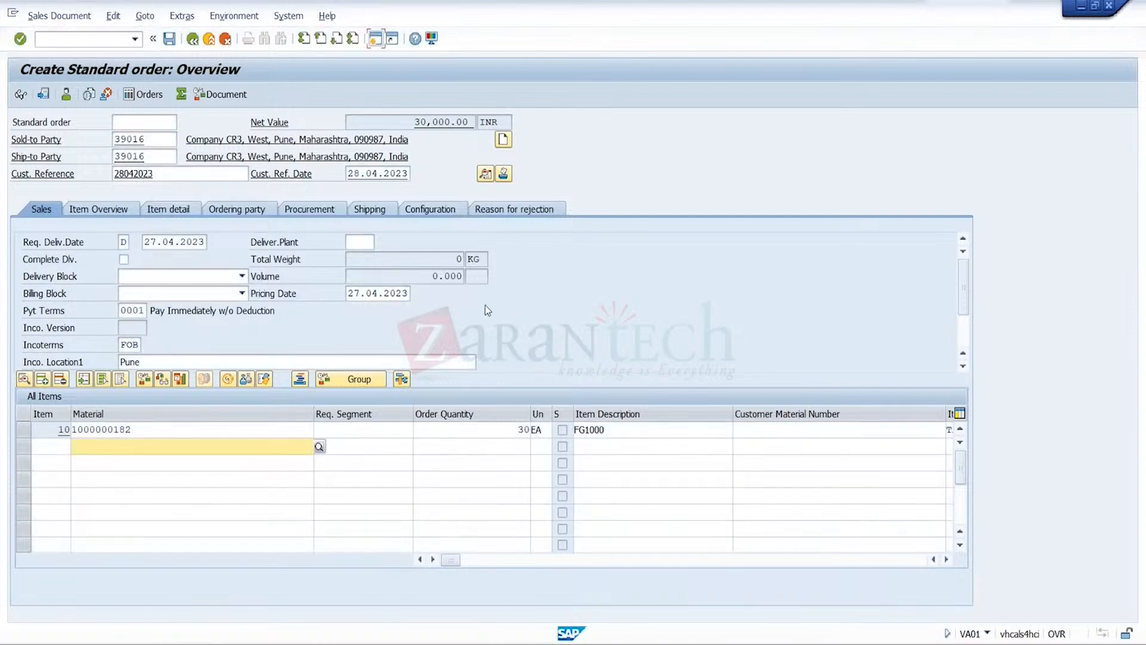
Display the pricing conditions of item 10 to examine its net value
click(20, 427)
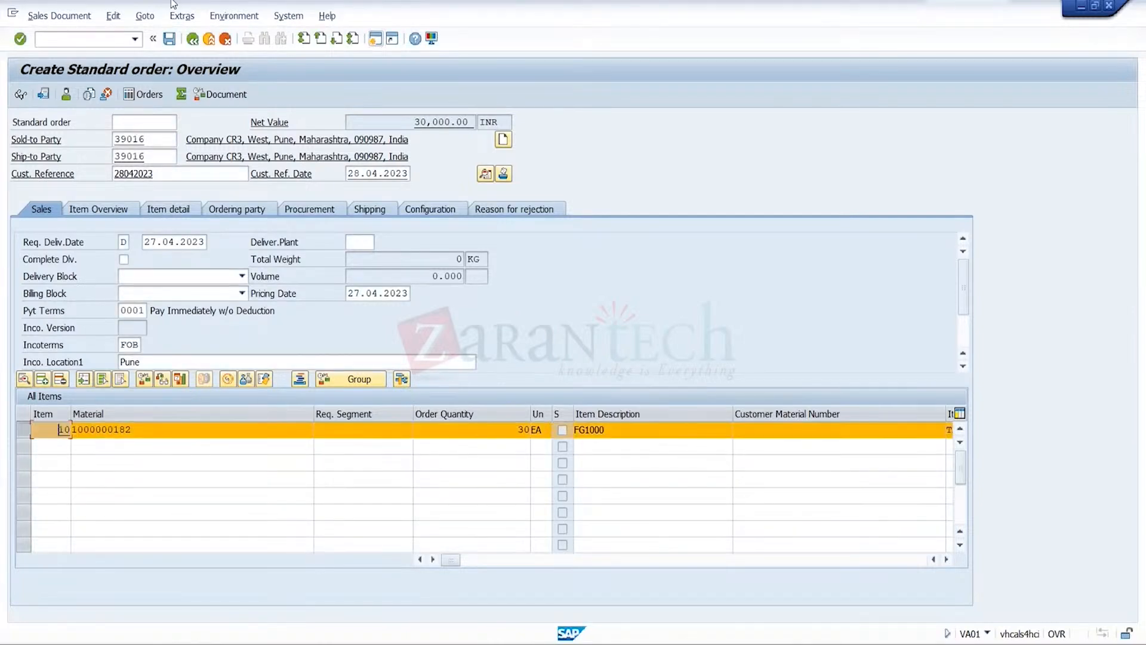
click(143, 16)
mouse_move(176, 67)
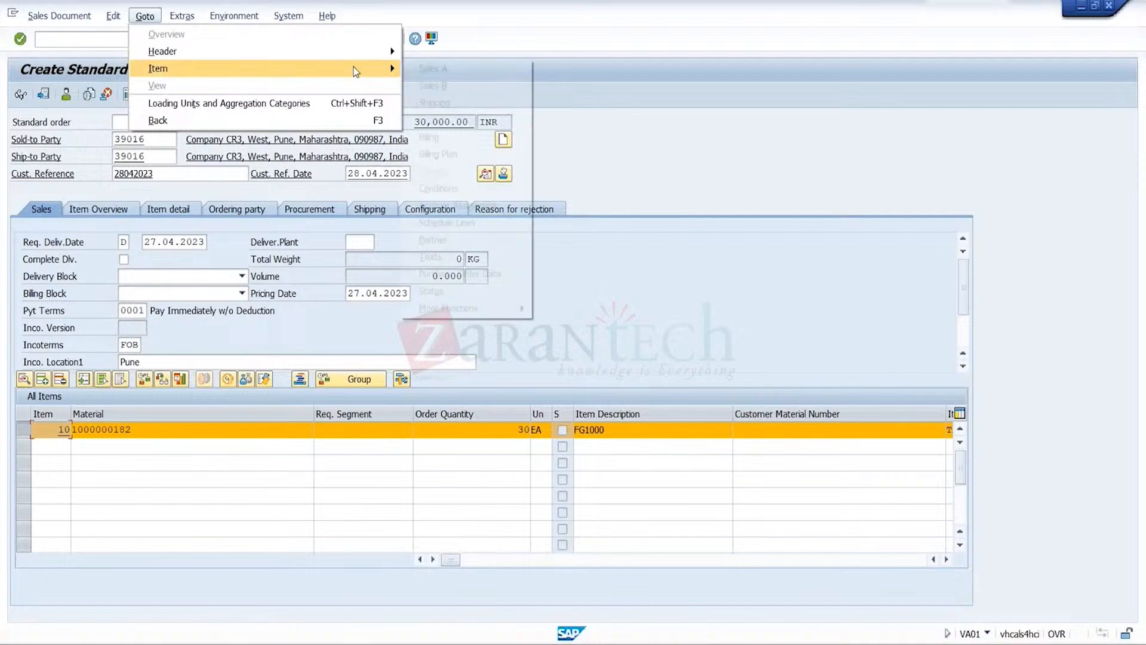
click(452, 189)
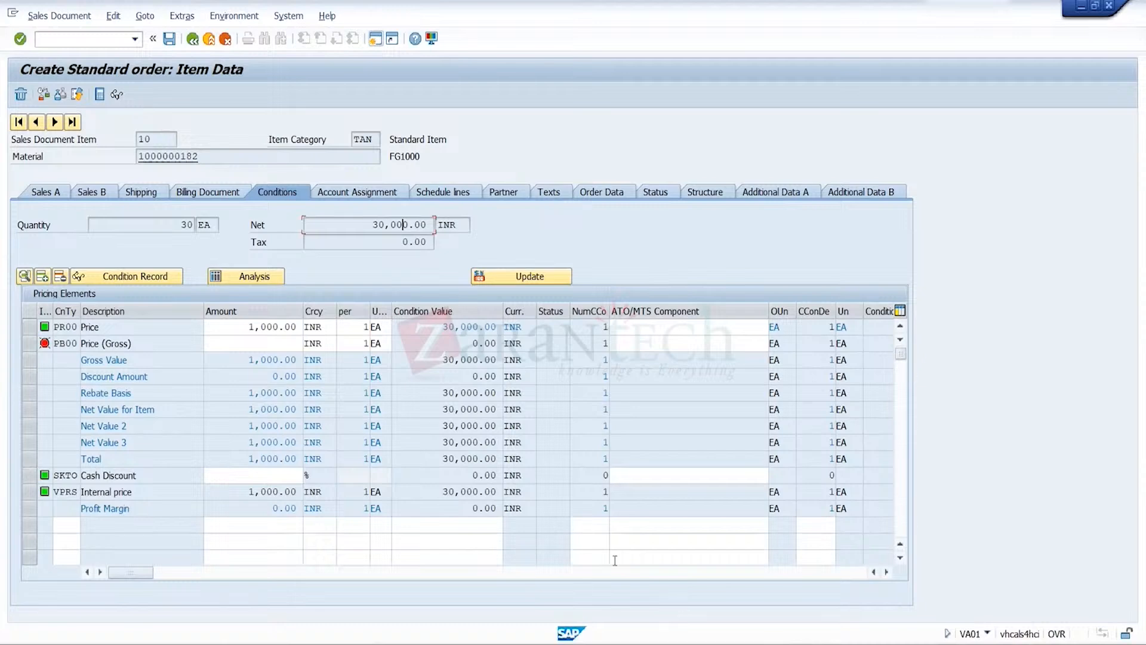
mouse_move(800, 636)
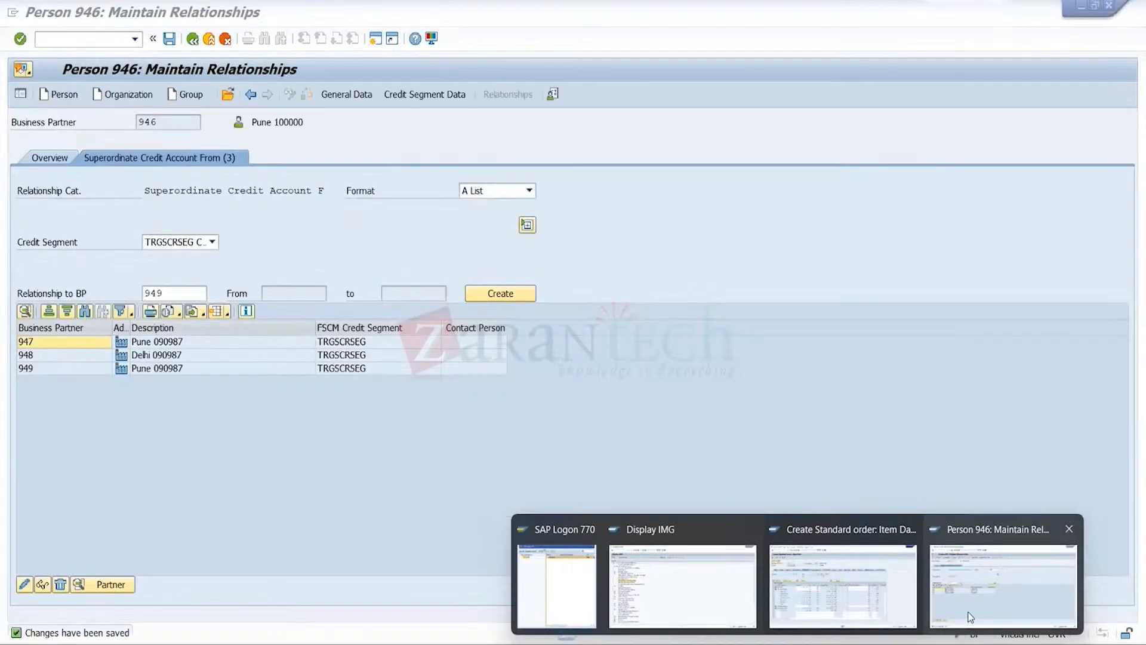
click(1003, 588)
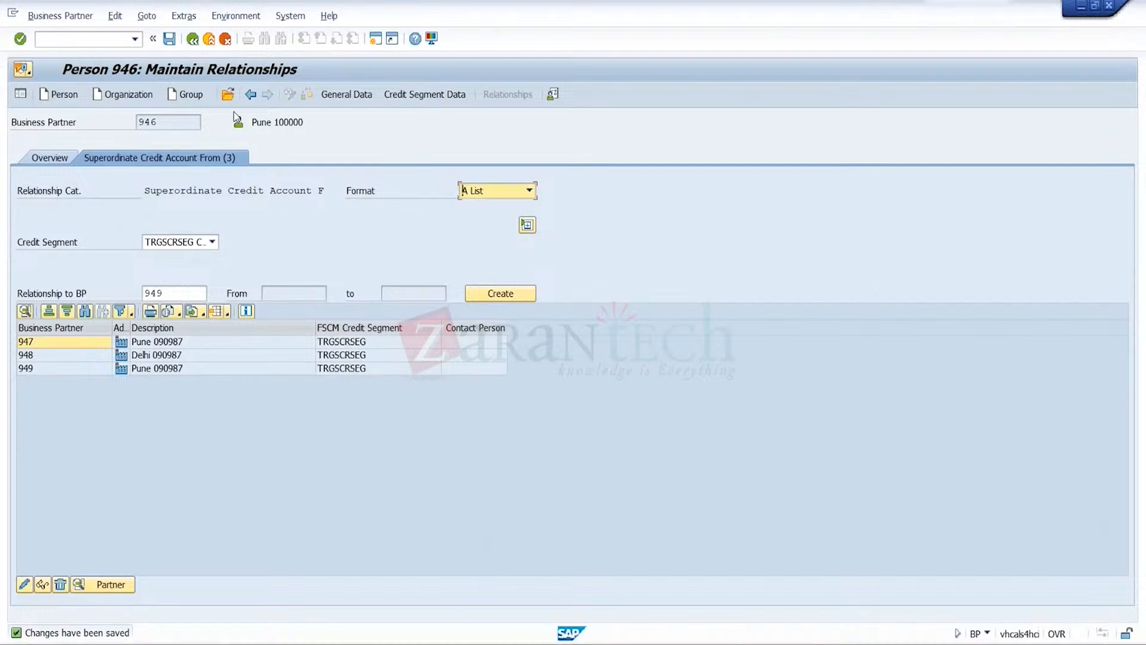
click(227, 94)
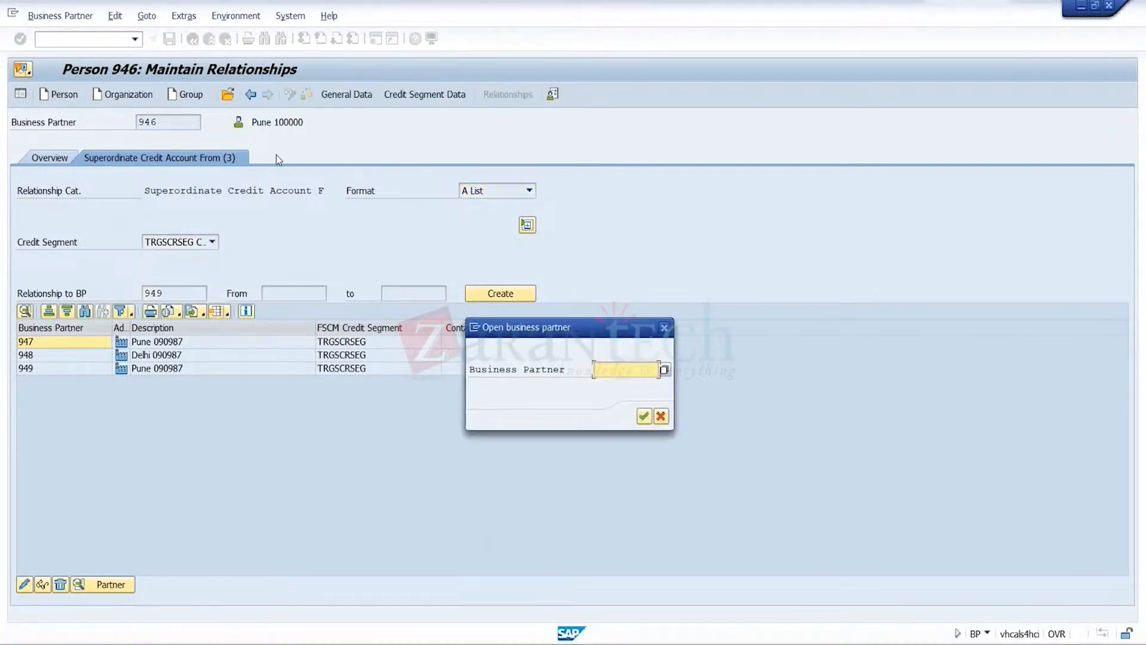
click(661, 417)
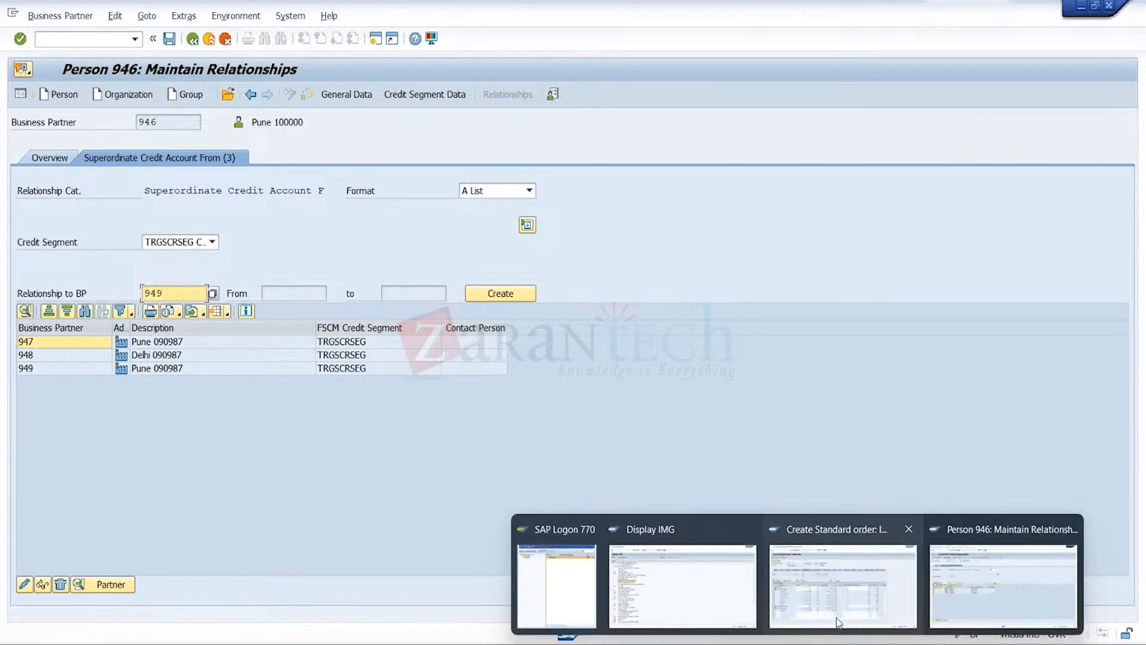
click(860, 561)
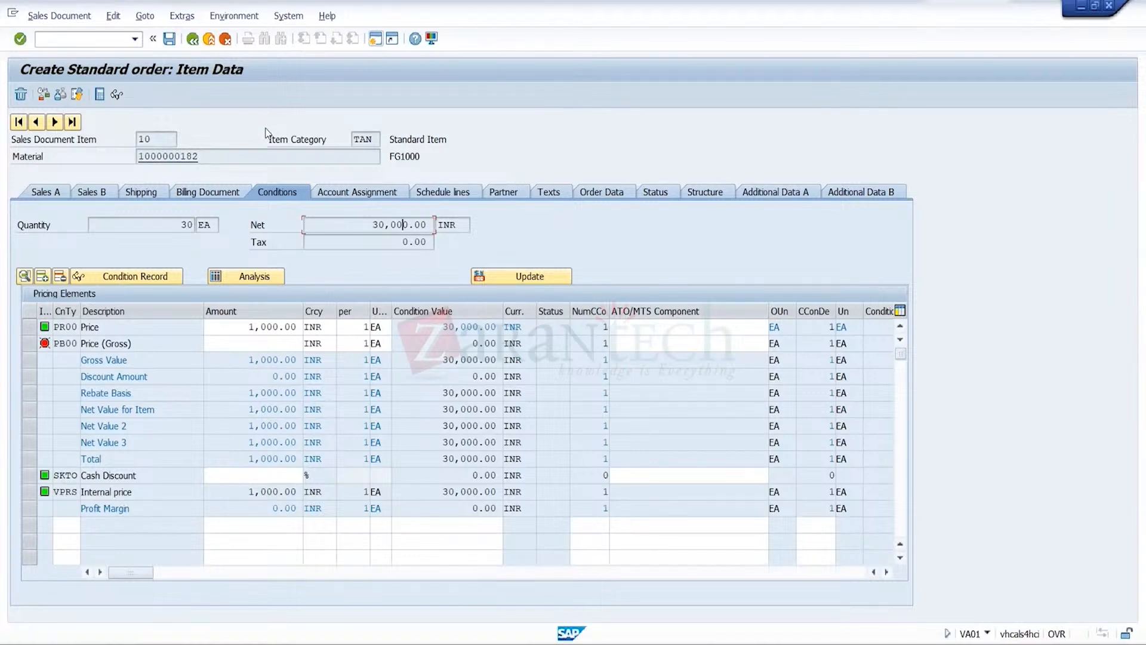
Run the credit check again by trying to save from the item conditions, dismiss its messages, and return to the order overview
click(169, 39)
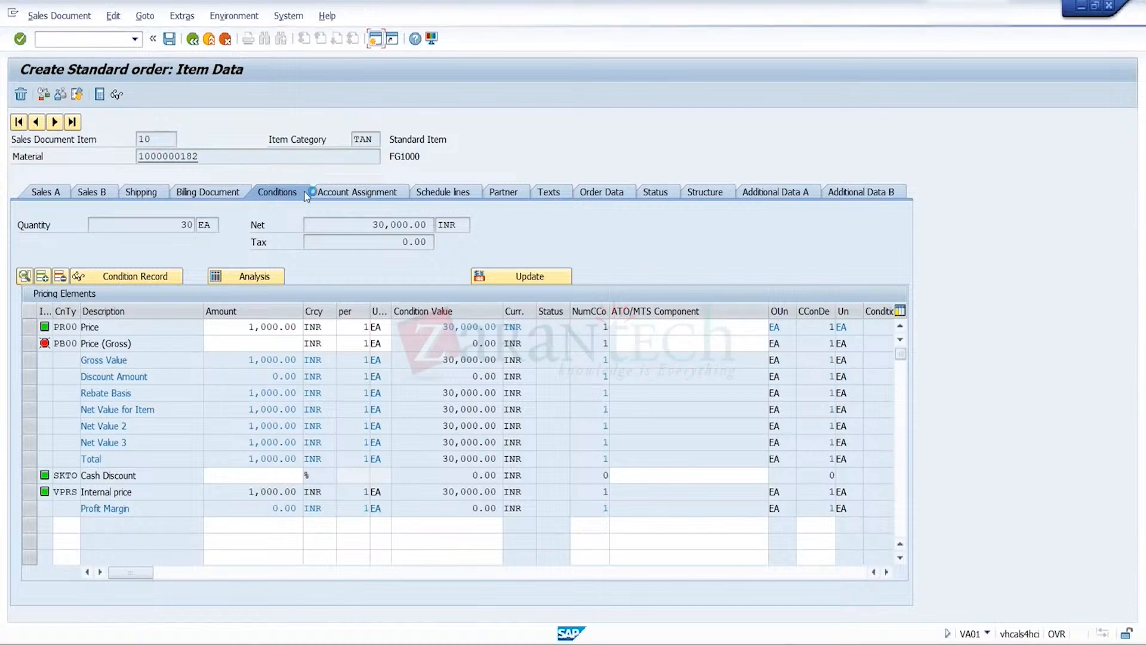
click(208, 219)
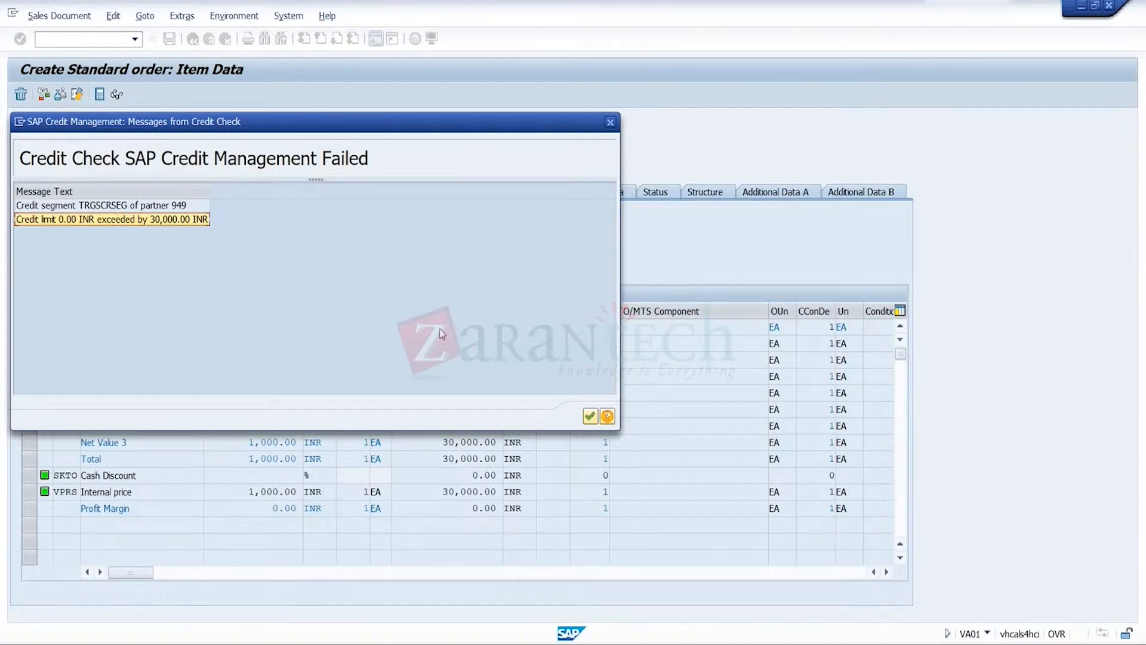
click(592, 416)
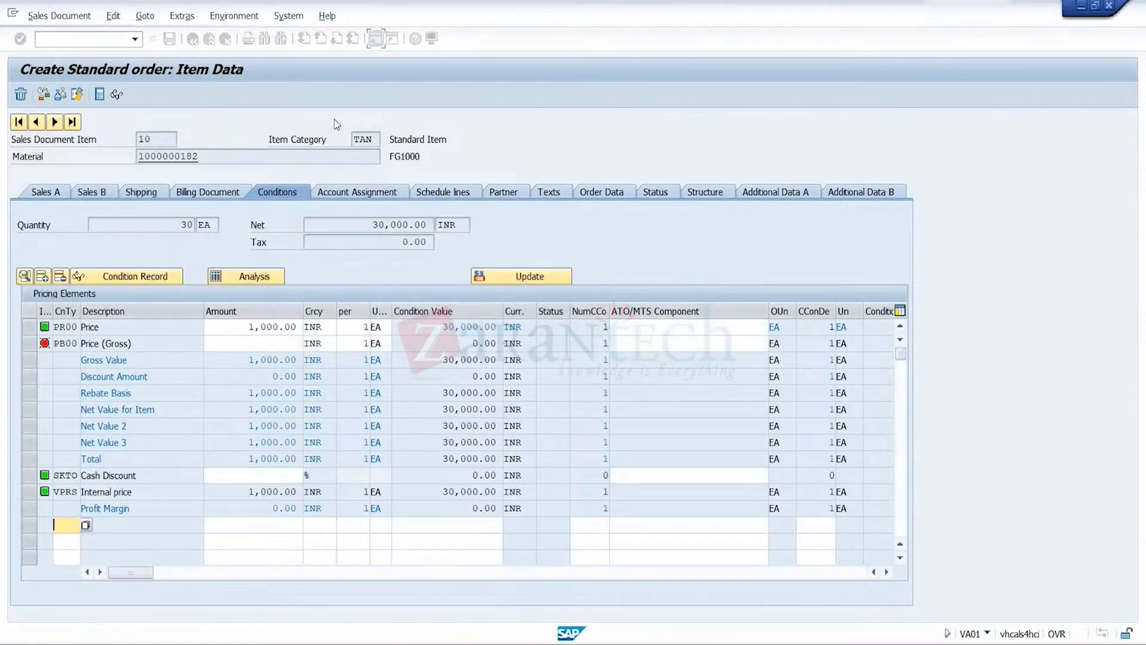
click(195, 42)
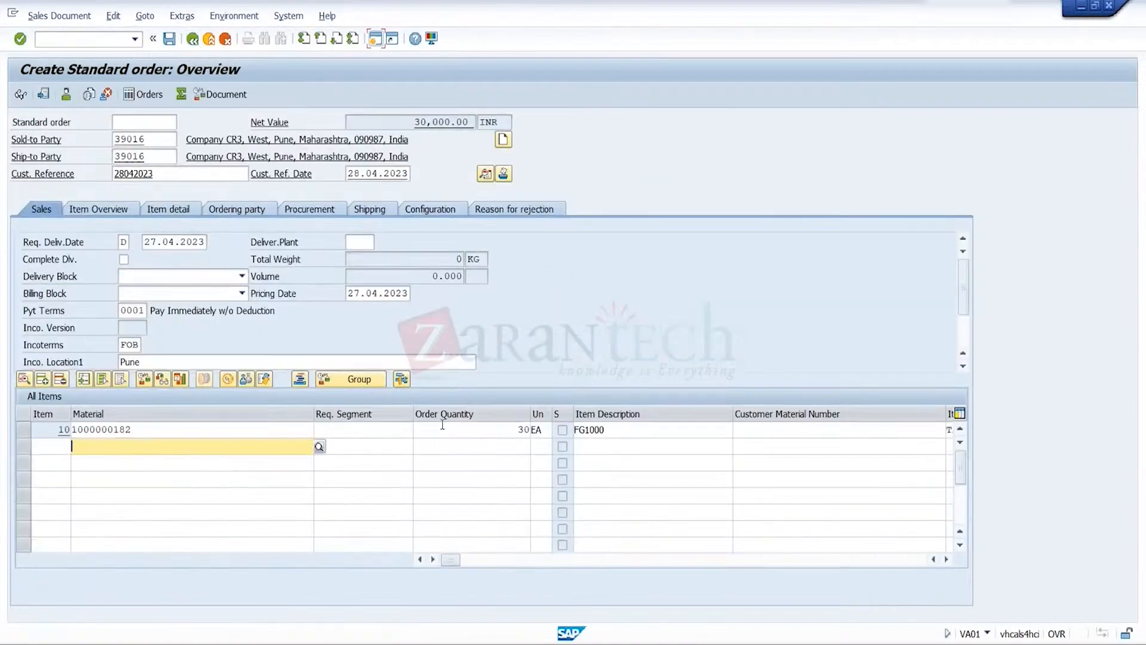
Set the order quantity of item 10 to 52
click(458, 429)
key(Delete)
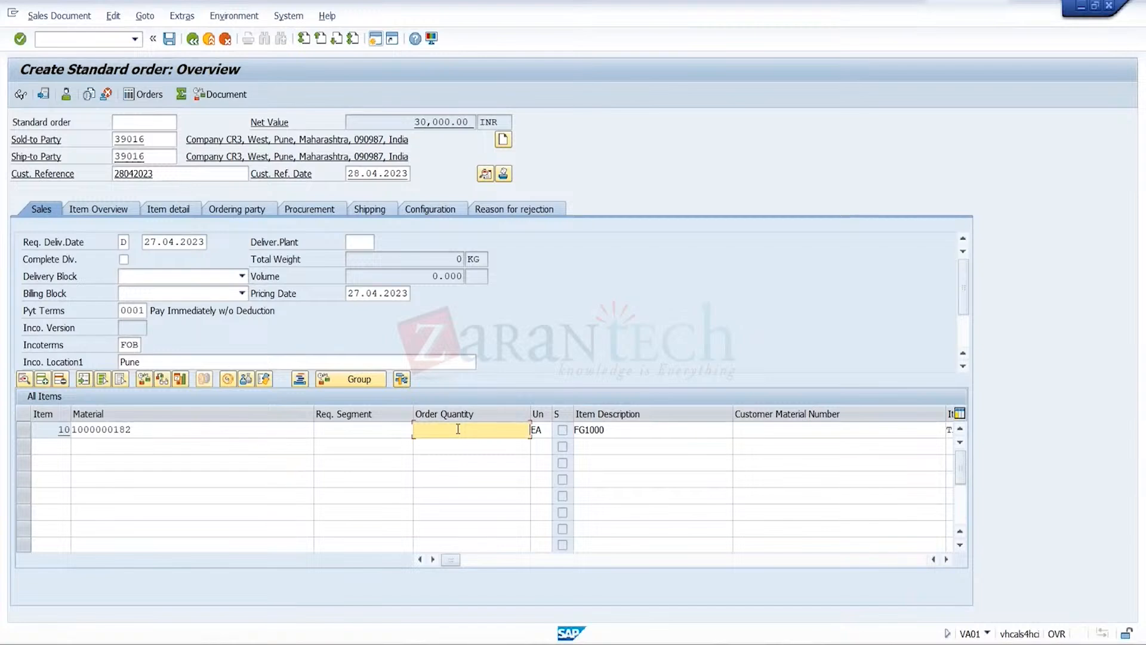
text(52)
key(Return)
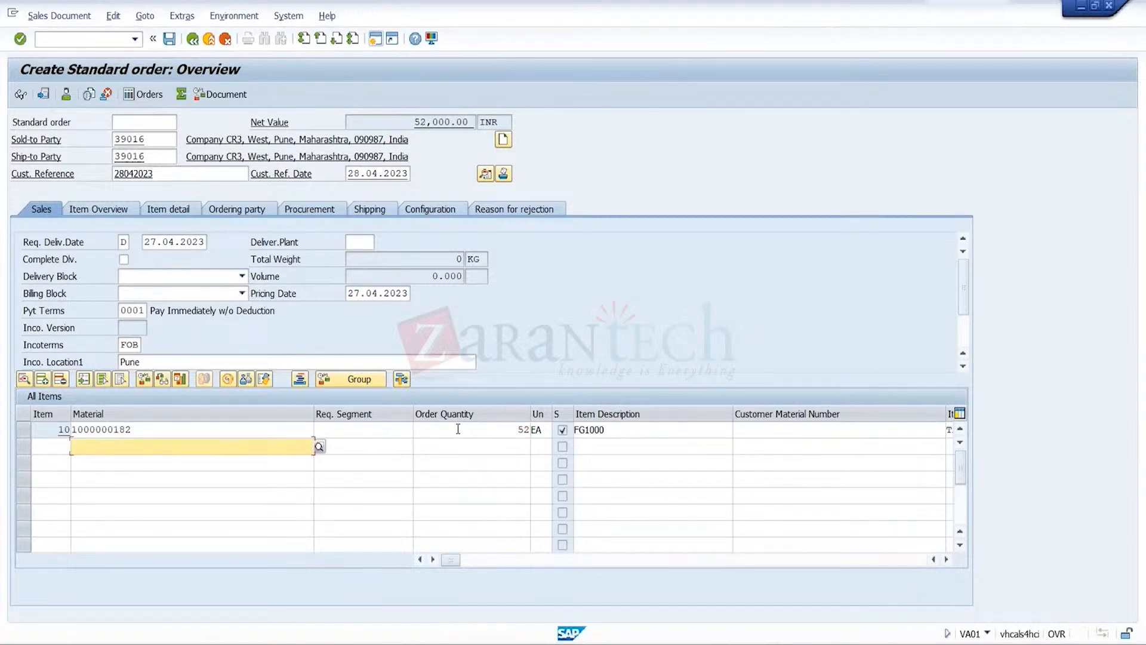
Try to save the order for 52 units and examine the credit check messages for both business partners
click(169, 40)
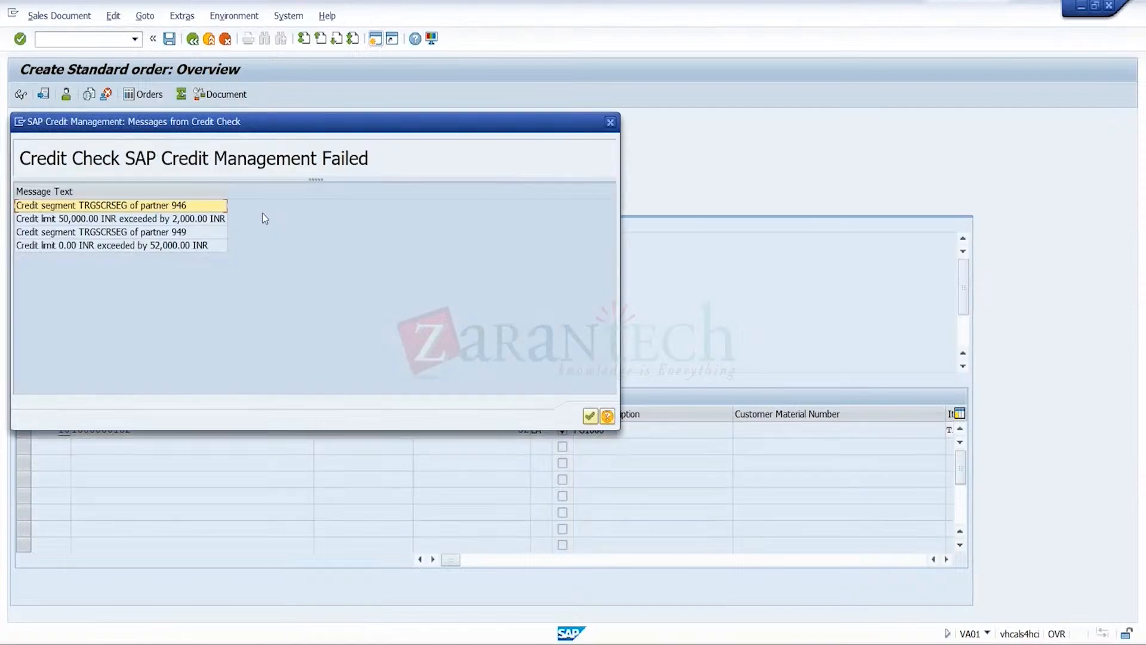
click(199, 220)
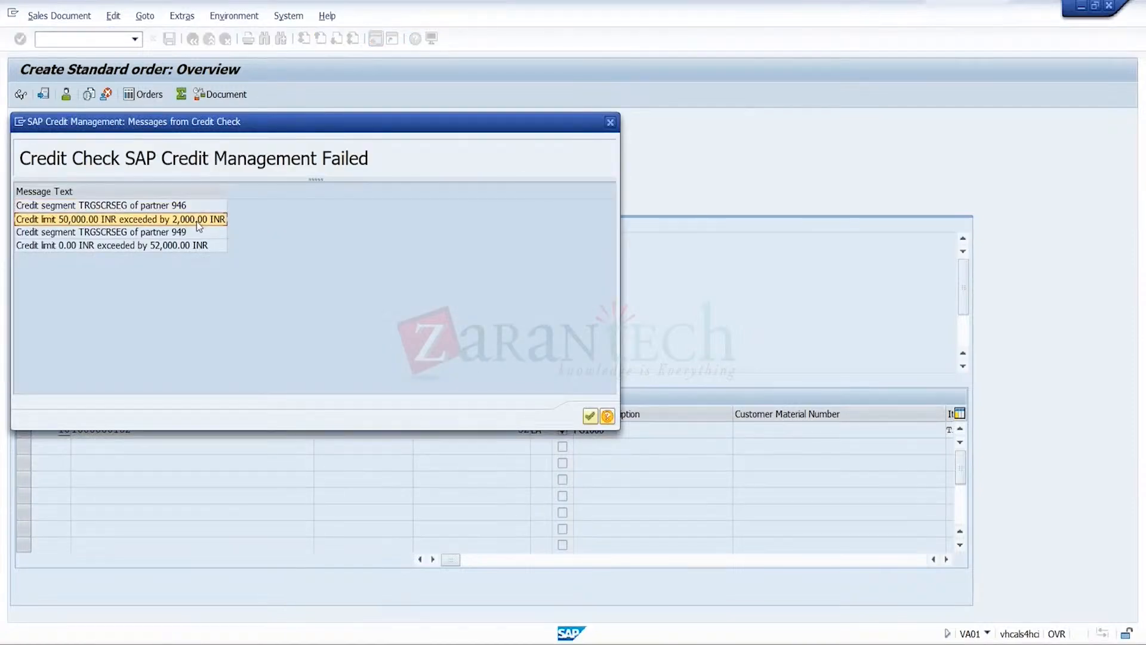
click(172, 204)
click(184, 234)
click(191, 246)
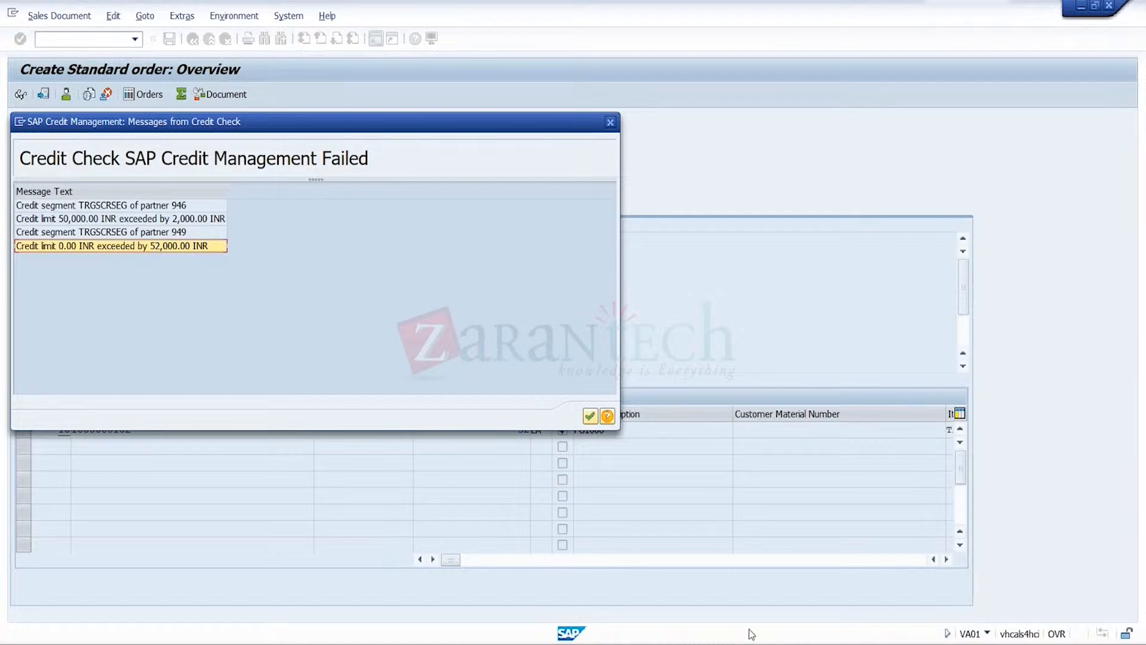
Switch to the business partner session and open CR3's business partner to view its relationships
mouse_move(750, 633)
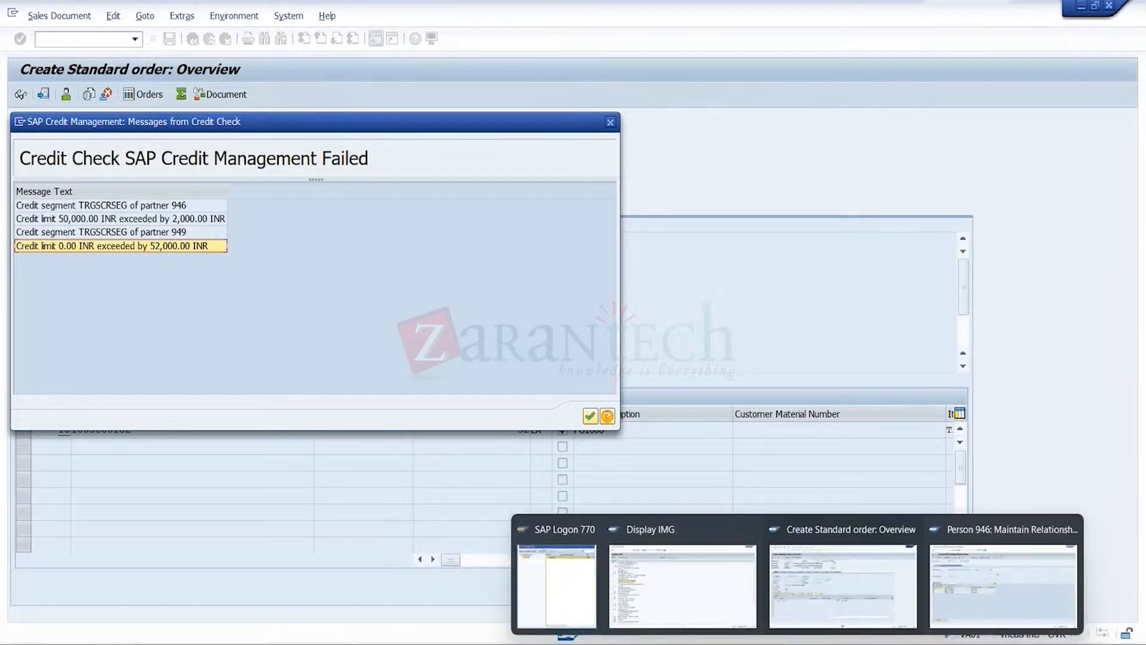
click(999, 592)
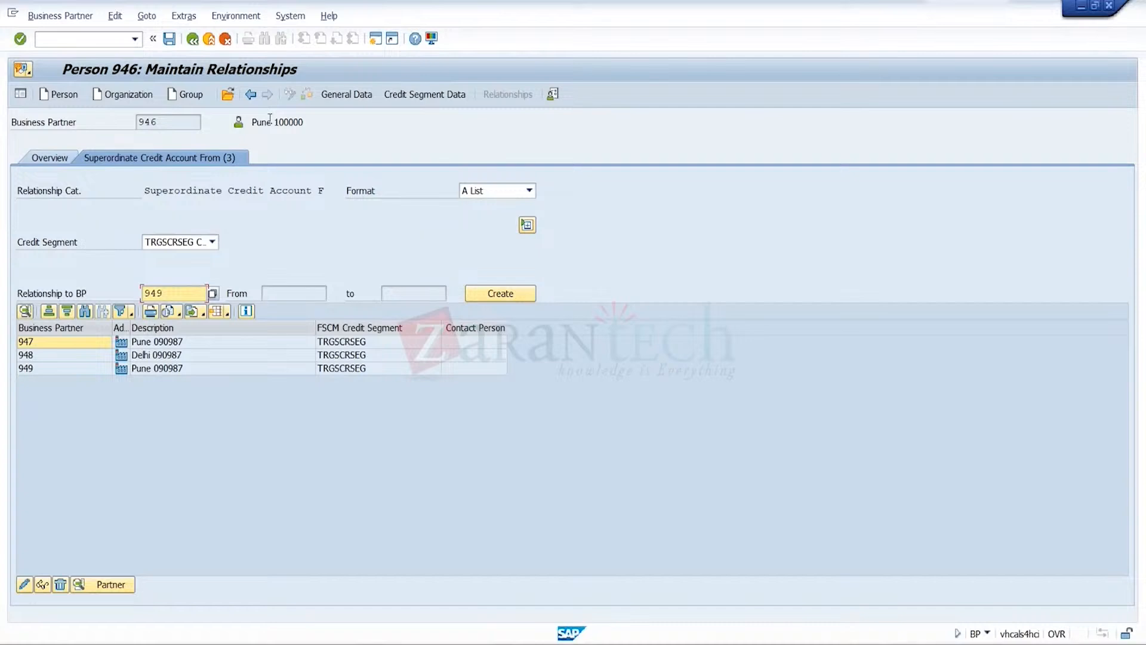
click(227, 94)
text(940)
key(BackSpace)
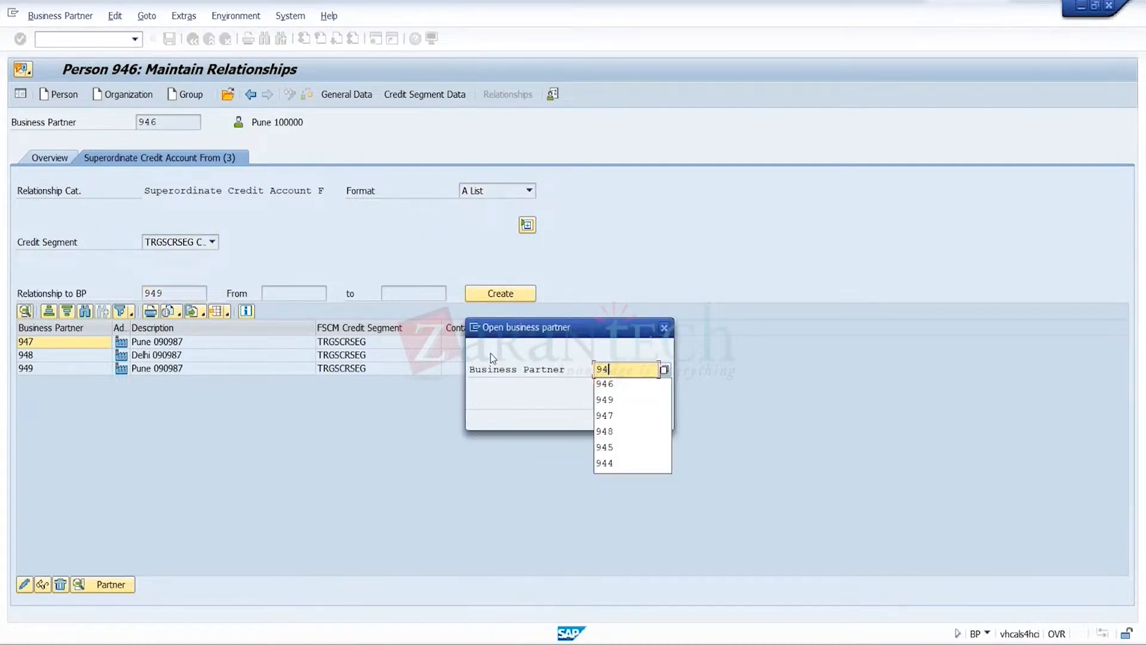
text(9)
click(643, 416)
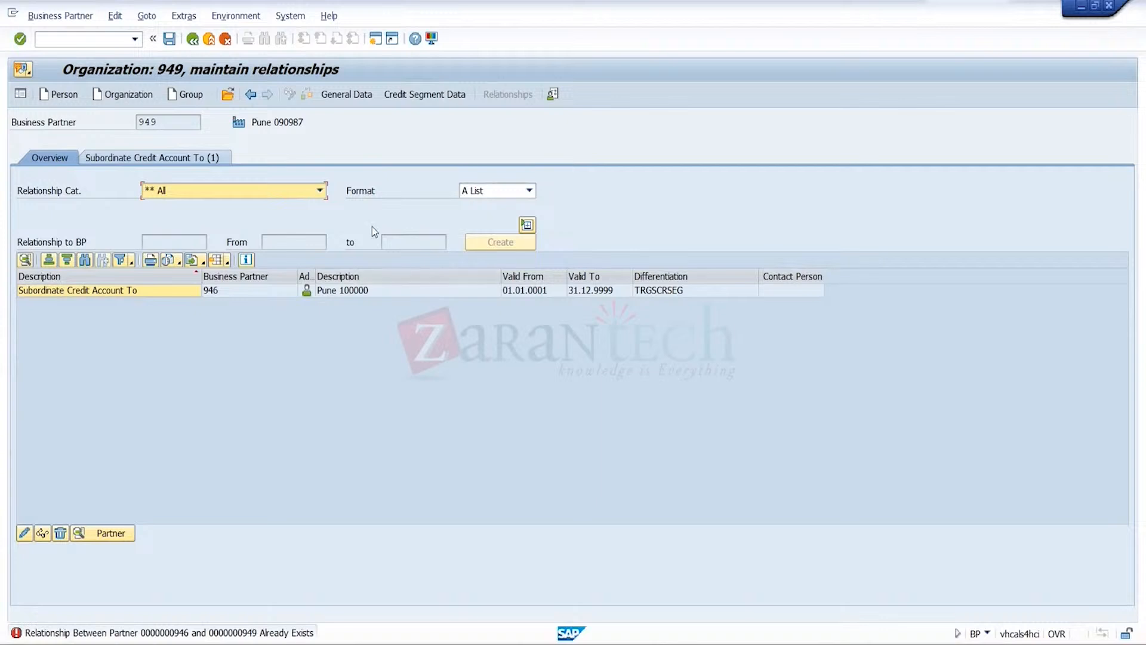
Exit the relationship maintenance and restart the BP transaction
click(208, 39)
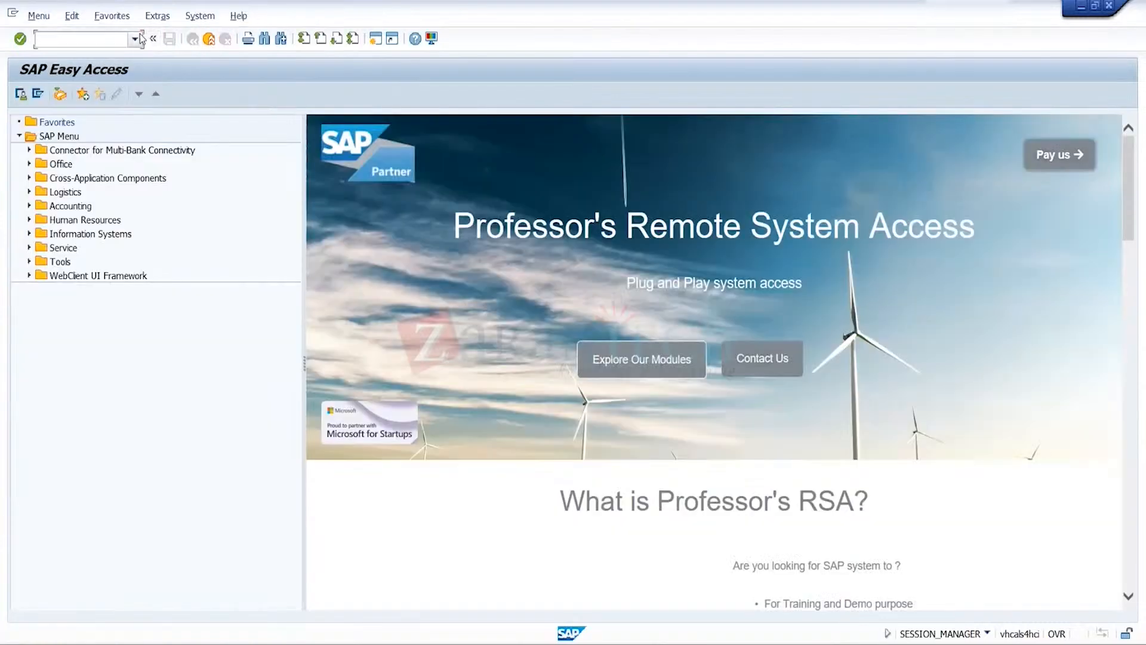
click(135, 39)
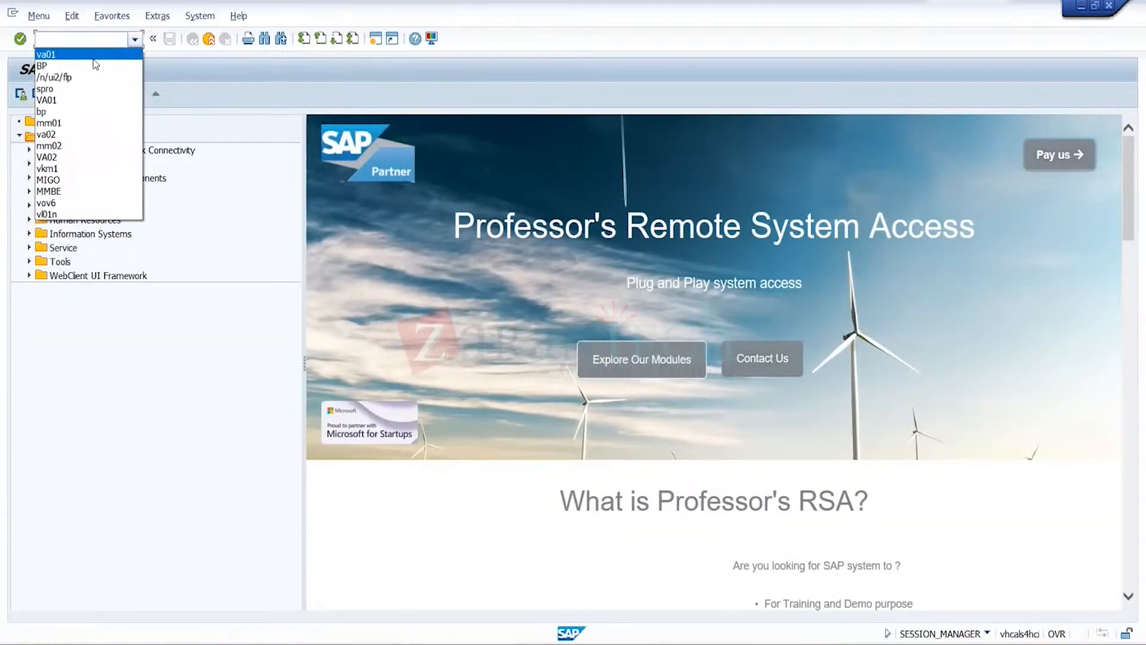
click(96, 66)
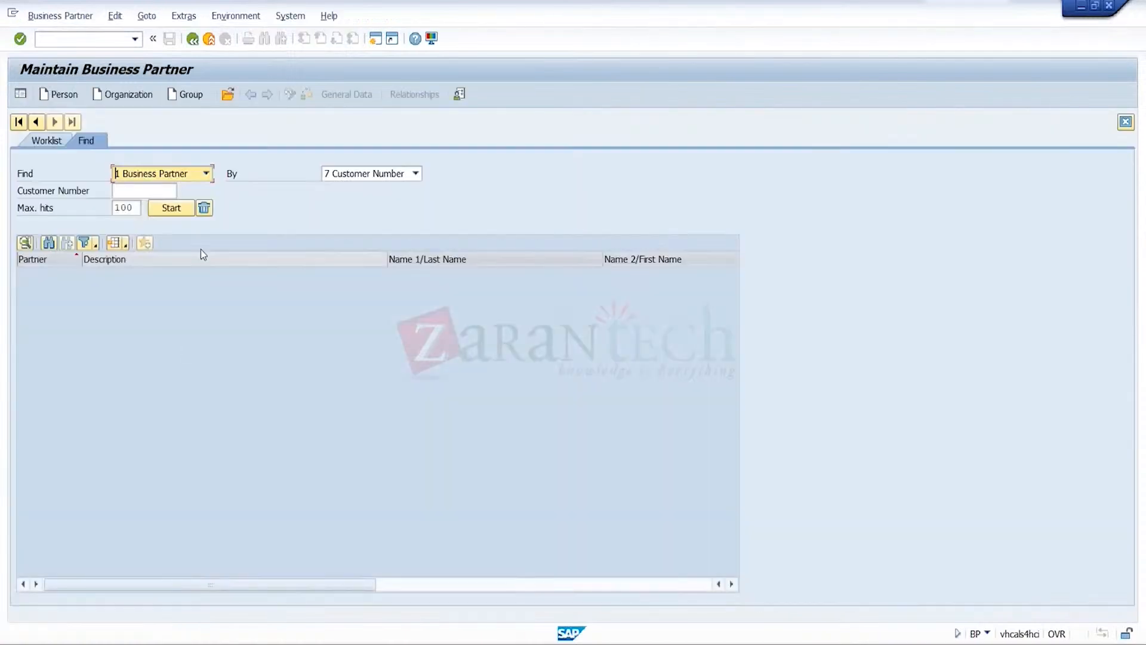
Find CR3 by customer number through the TRGS customers-per-sales-group search and open its business partner record
click(148, 191)
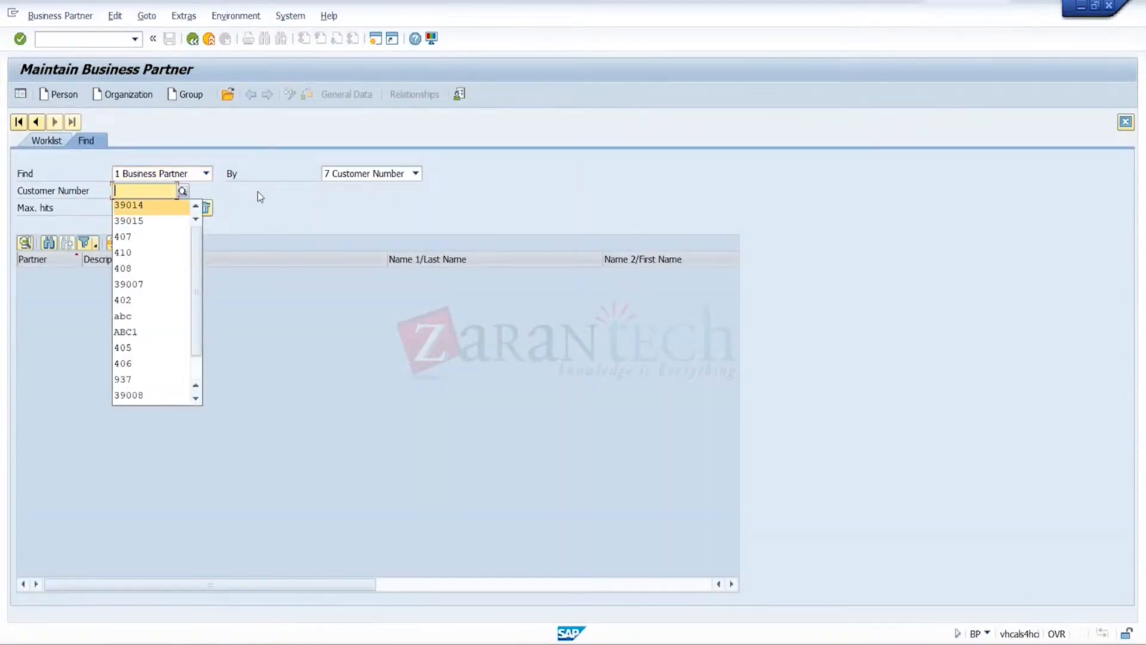
click(181, 190)
click(183, 191)
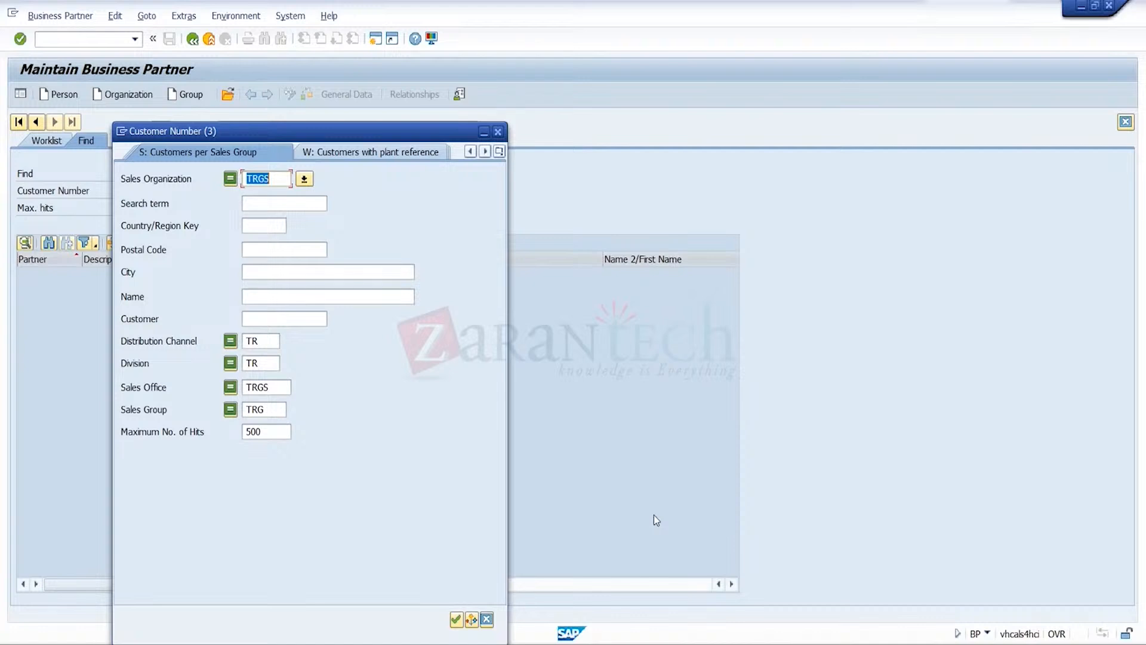
click(457, 617)
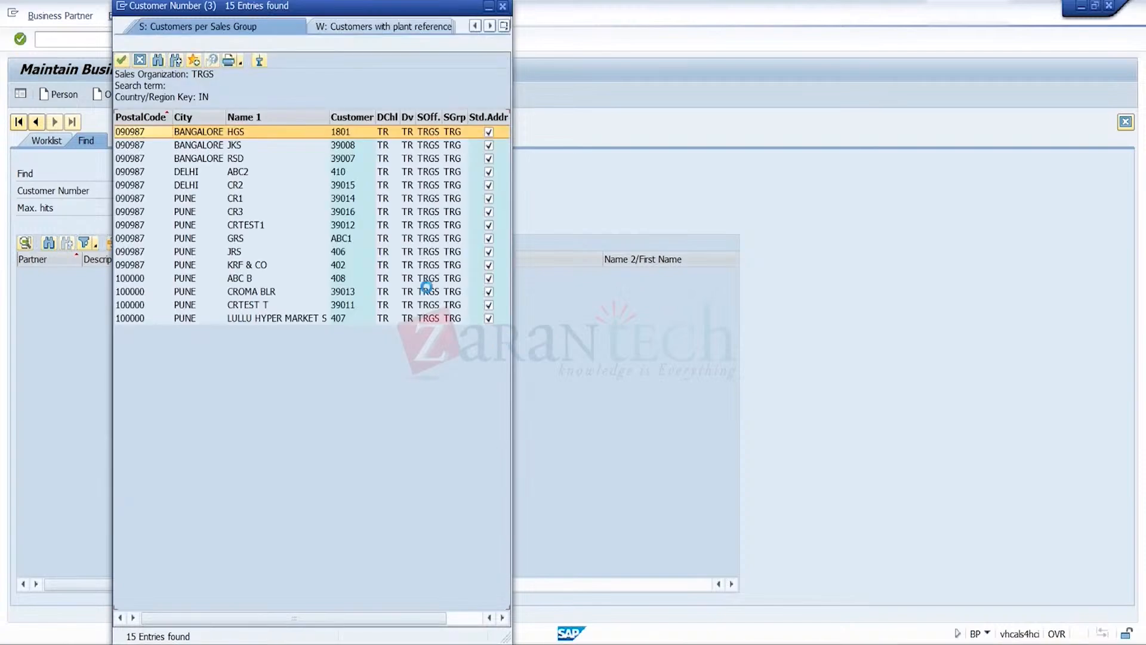
double_click(240, 212)
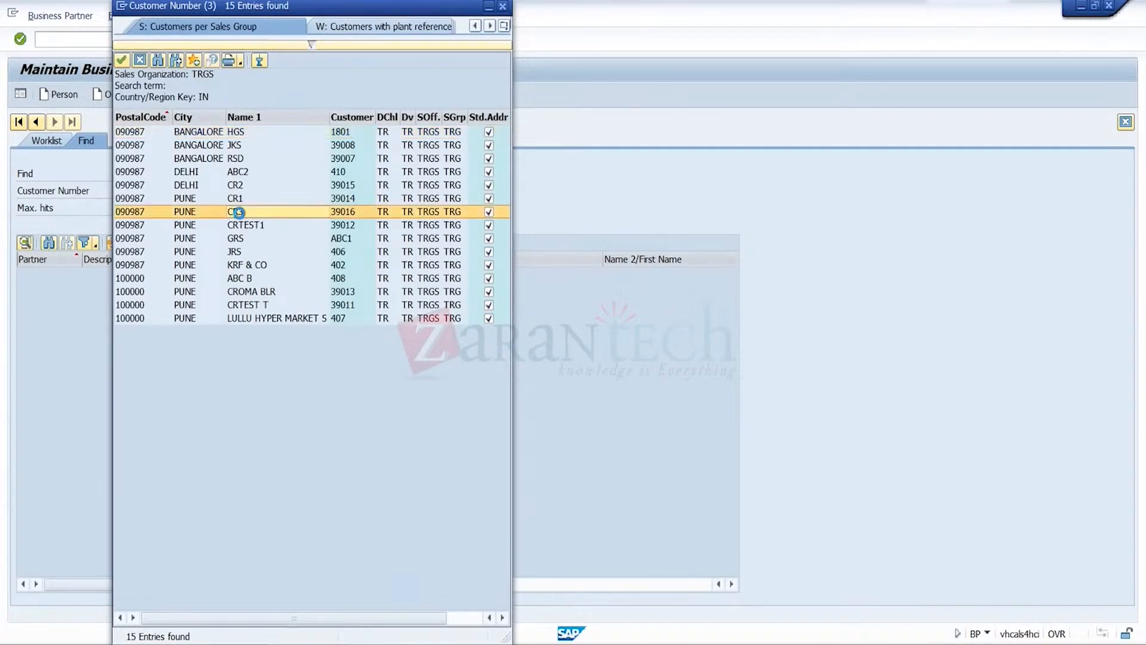
click(172, 209)
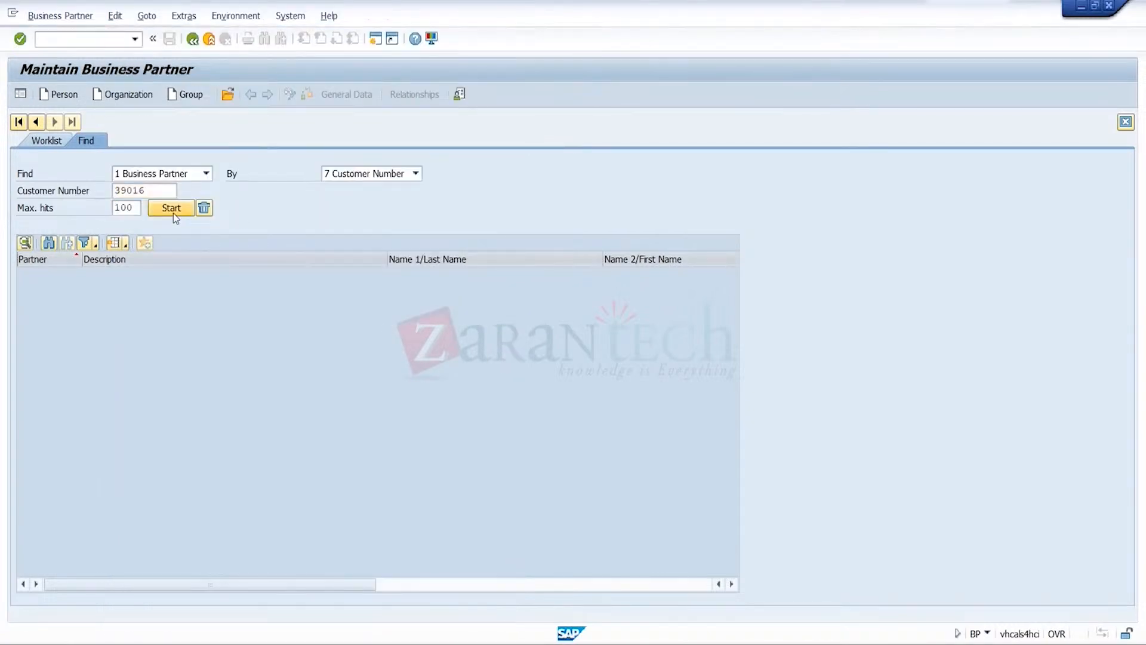
double_click(144, 274)
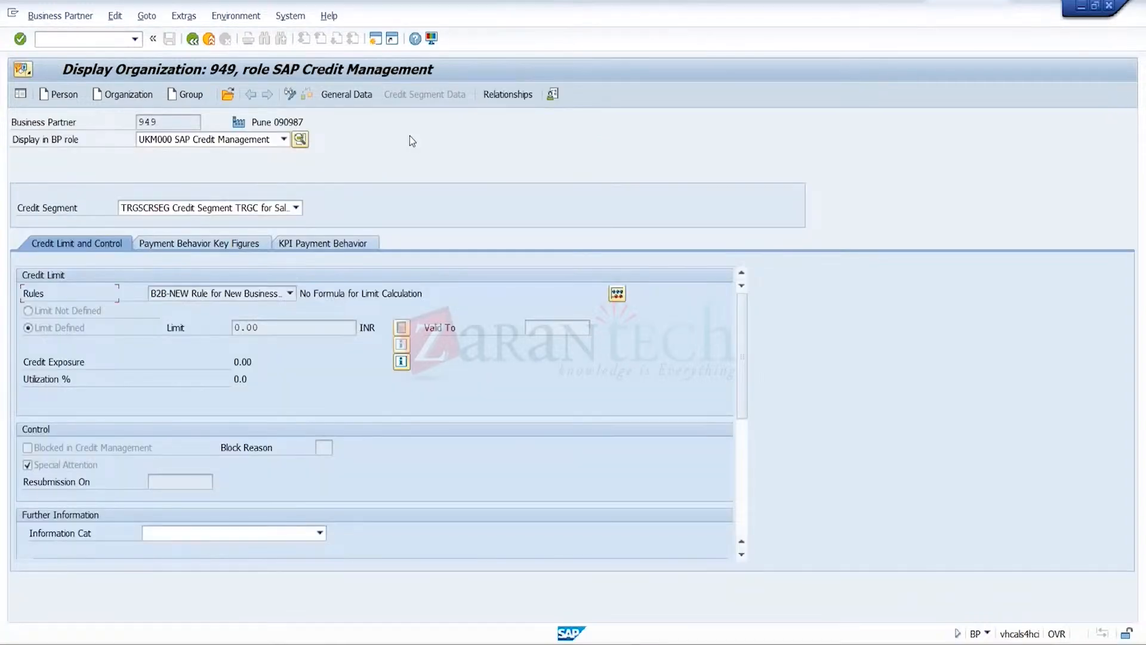
Set CR3's credit limit in segment TRGSCRSEG to Limit Not Defined, valid to 29.07.2023, and save
click(284, 328)
click(290, 94)
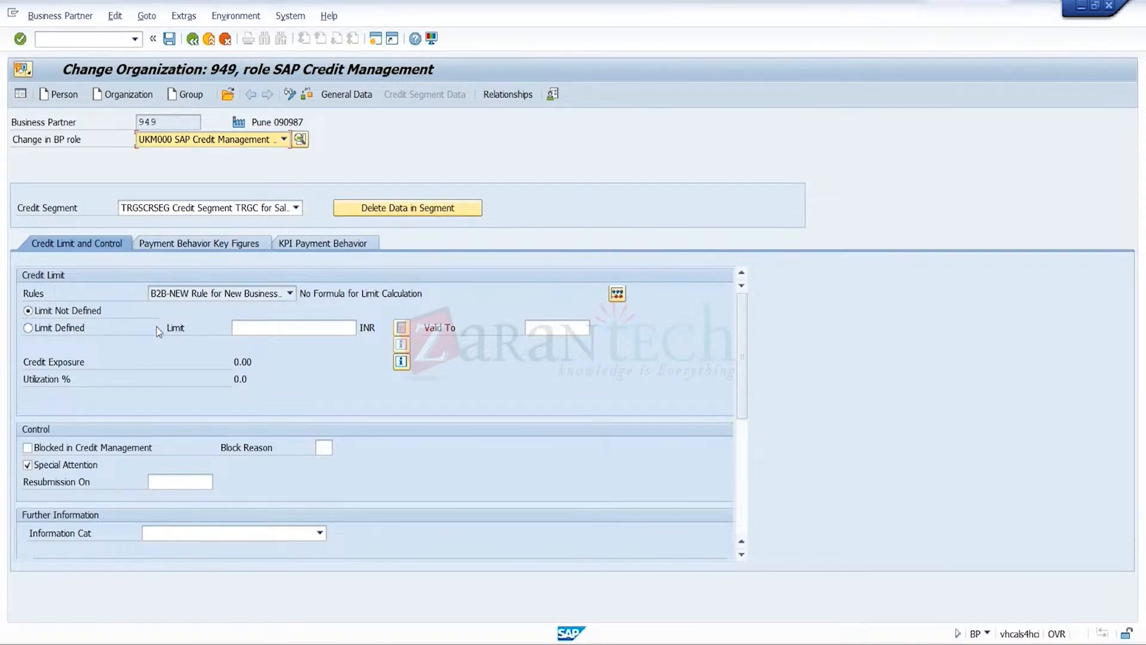
click(555, 327)
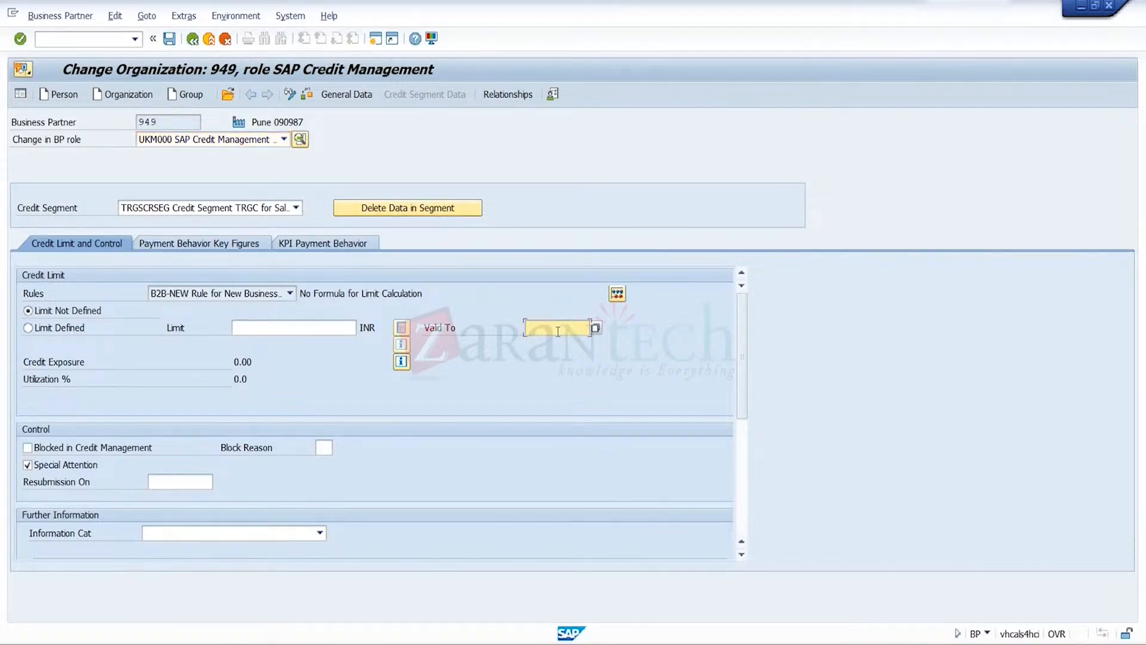
click(559, 346)
click(170, 40)
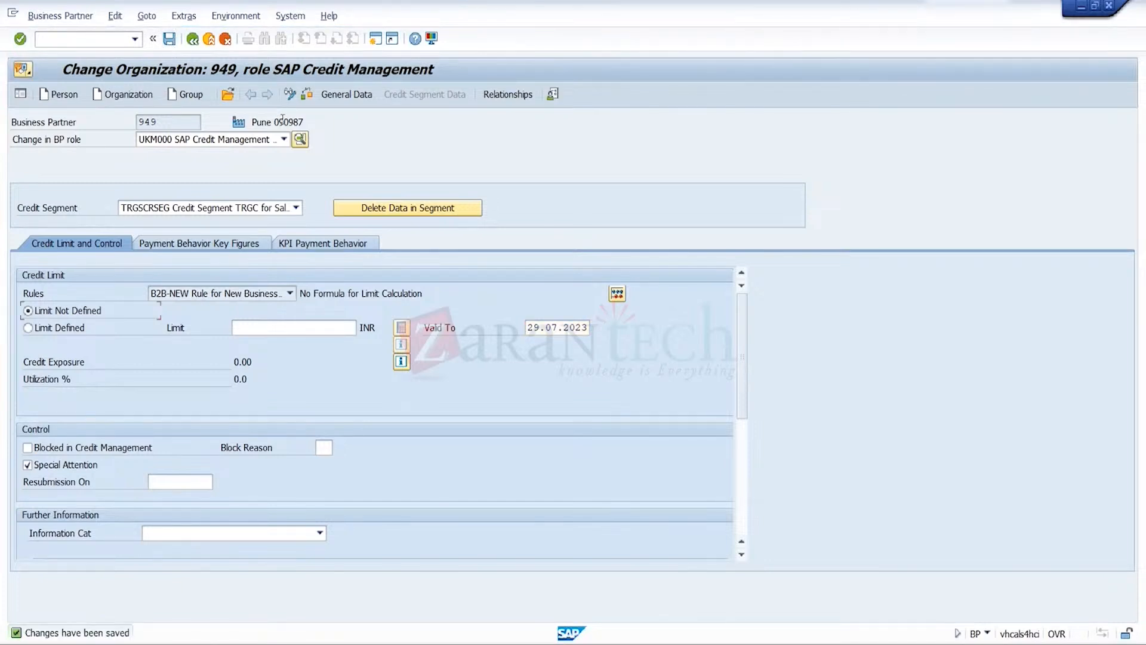
Open the superordinate business partner, review its credit limit and superordinate credit account relationships, and save
click(227, 95)
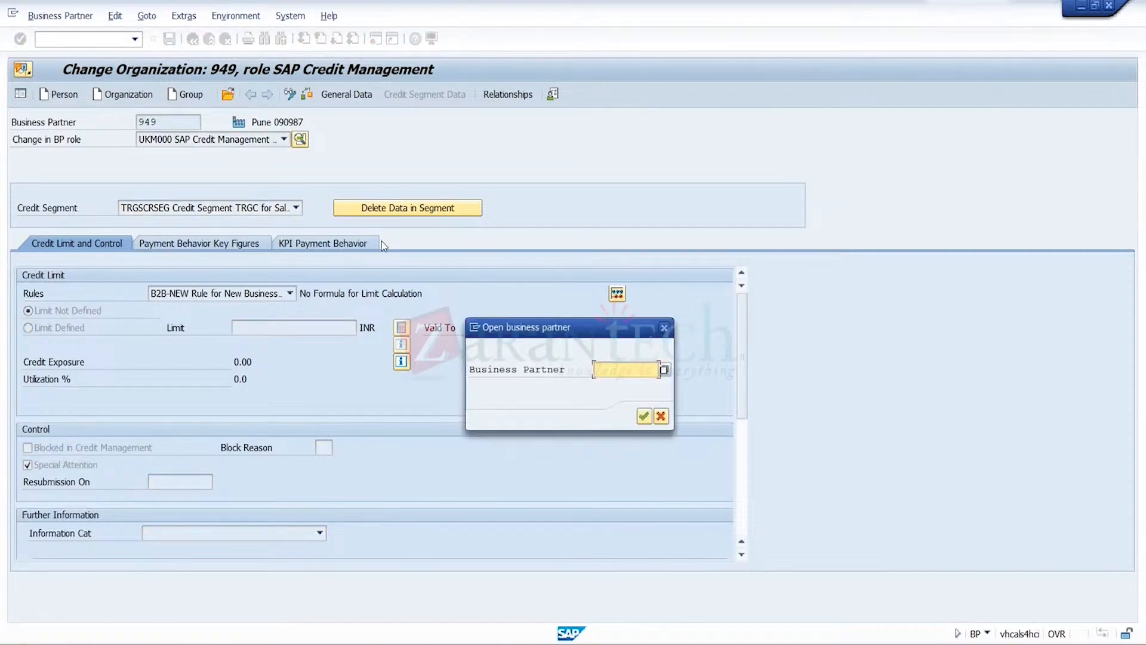
text(9)
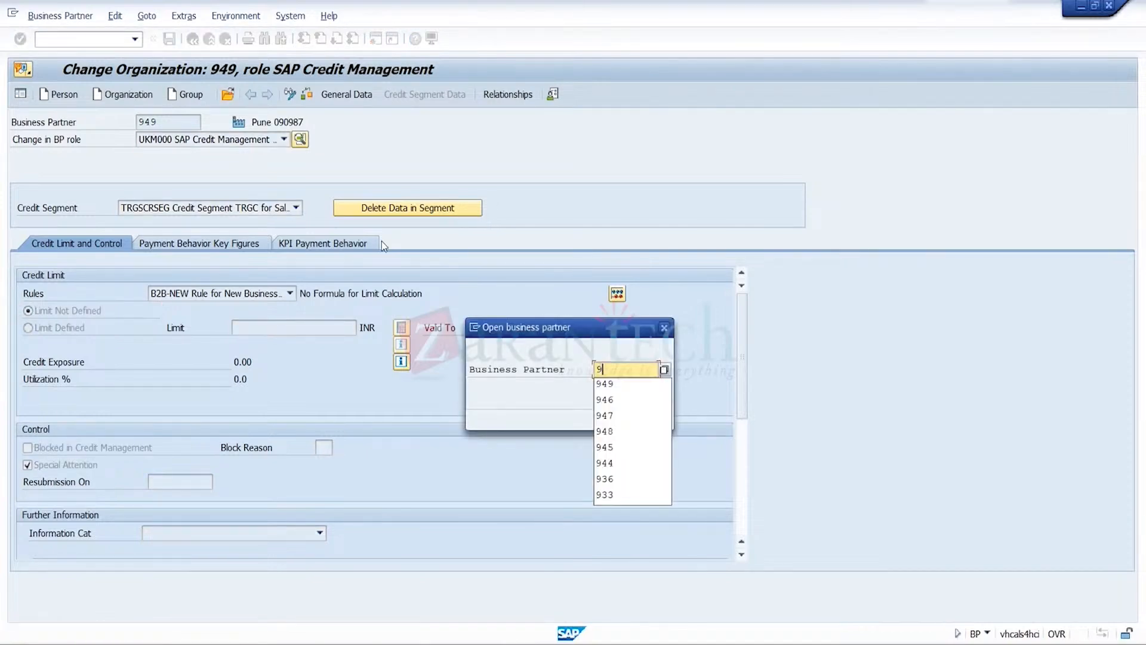
click(604, 400)
click(644, 416)
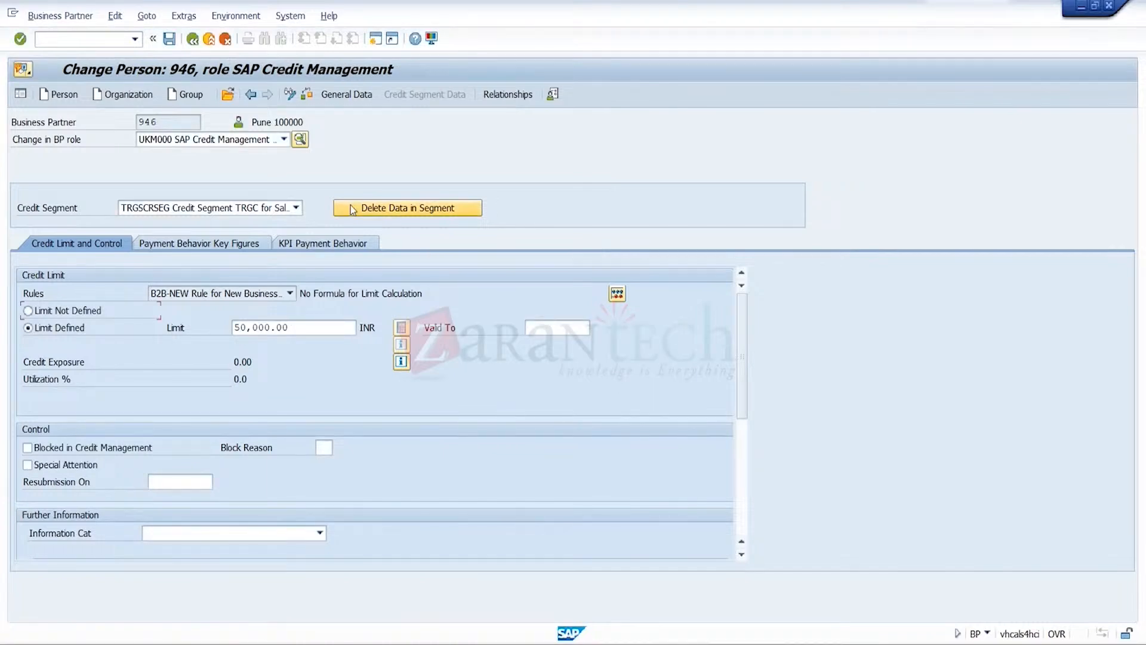
click(506, 100)
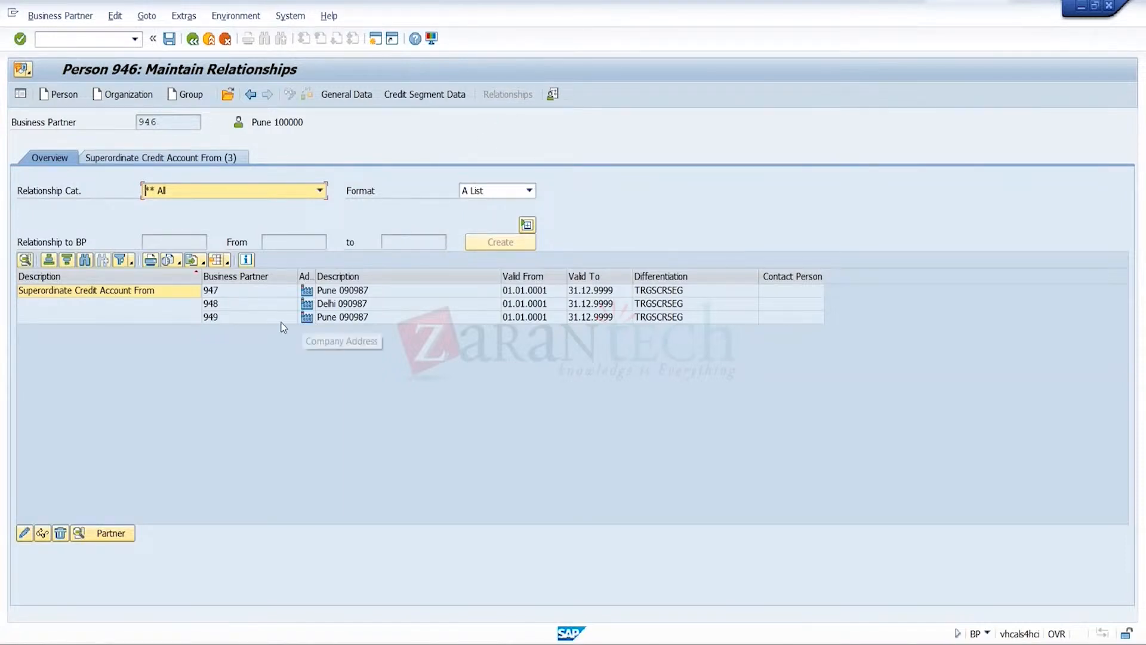
click(169, 39)
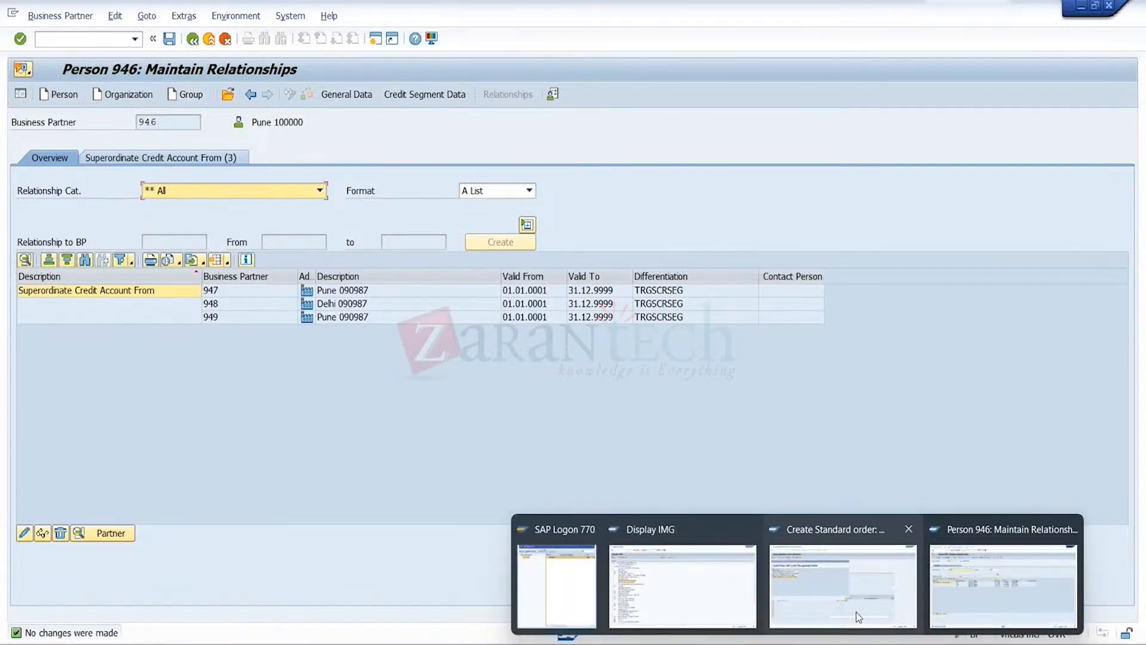
Return to the order session, dismiss the credit check messages, and exit the incomplete order without saving
click(856, 611)
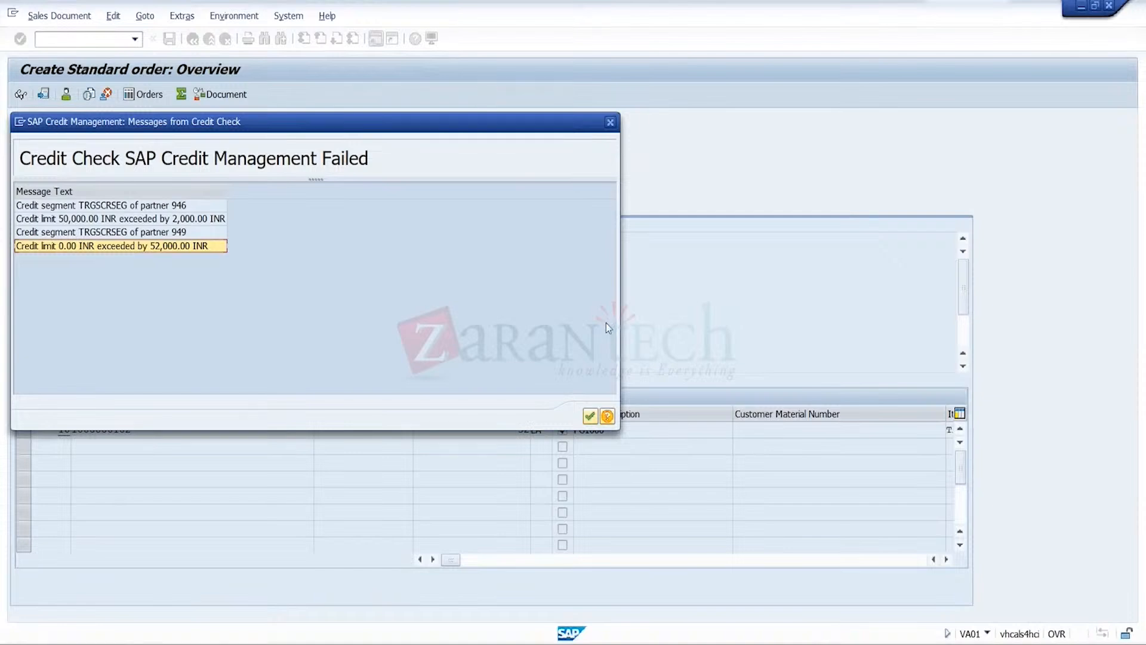
click(589, 418)
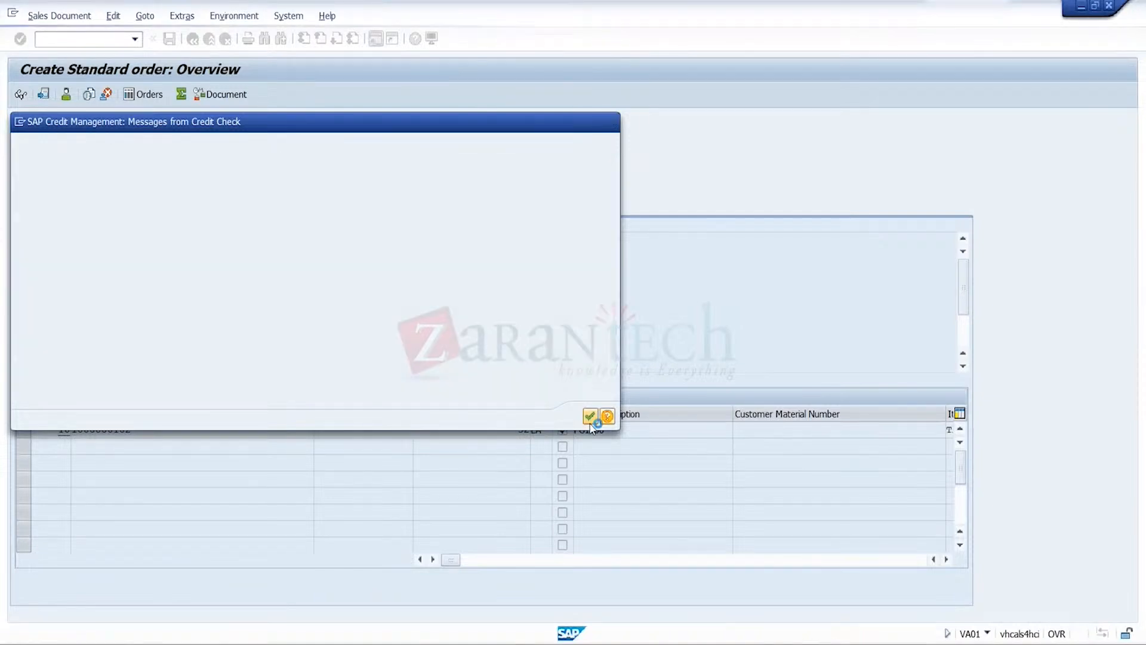
click(491, 301)
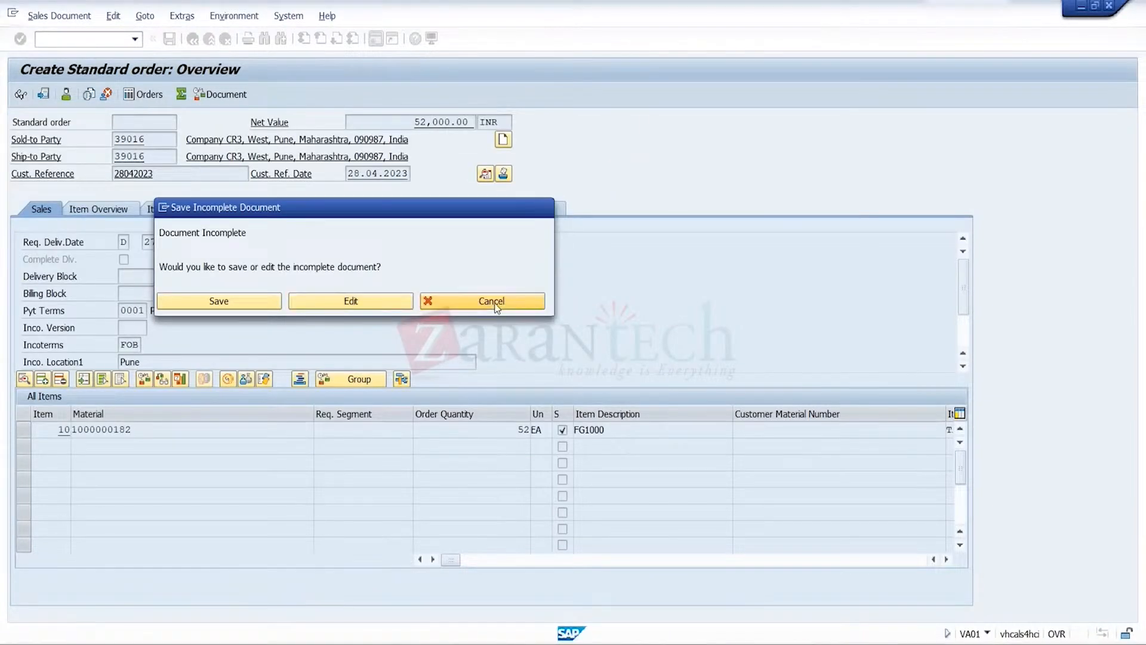
click(209, 39)
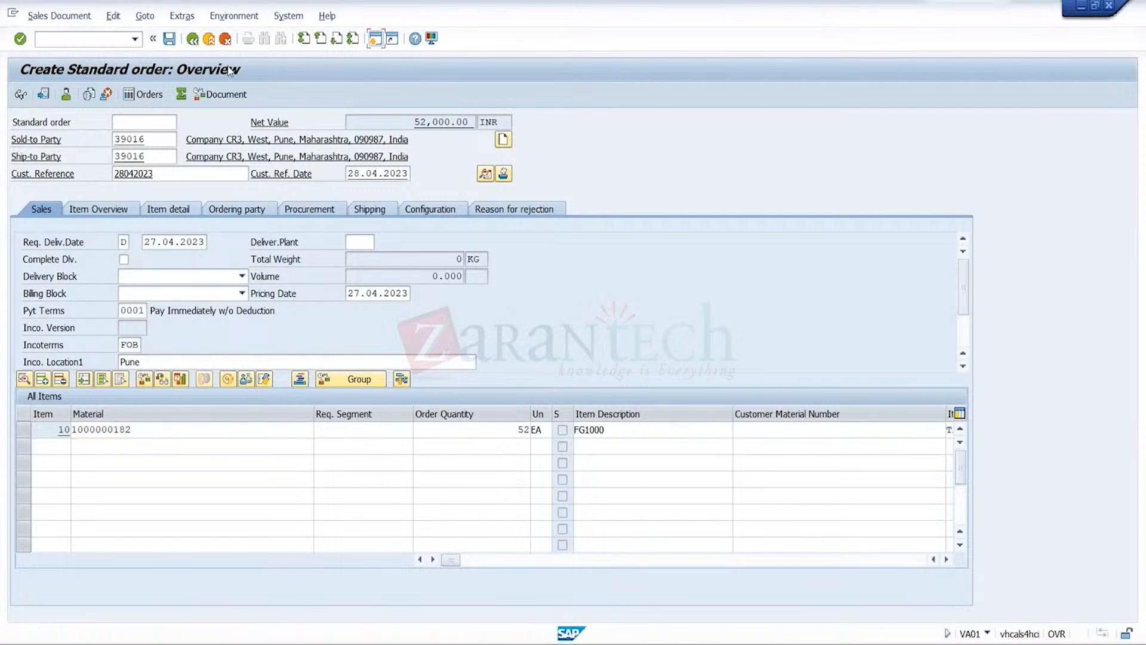
click(313, 290)
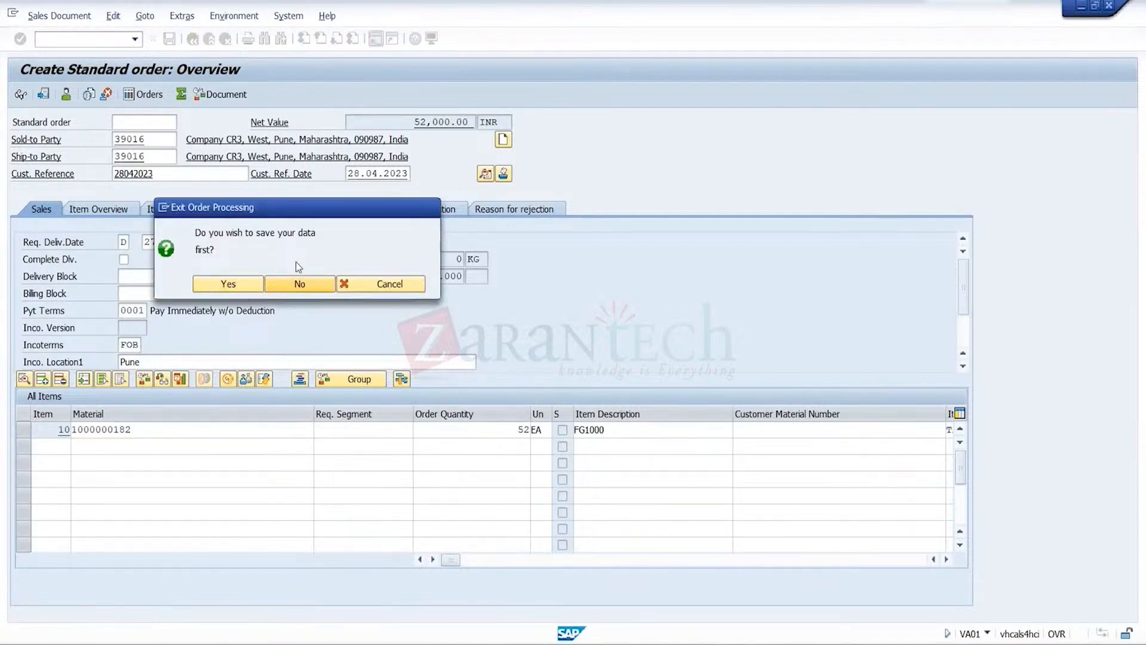
Start a new standard order in VA01 for sales organization TRGS, distribution channel TR and division TR
click(135, 39)
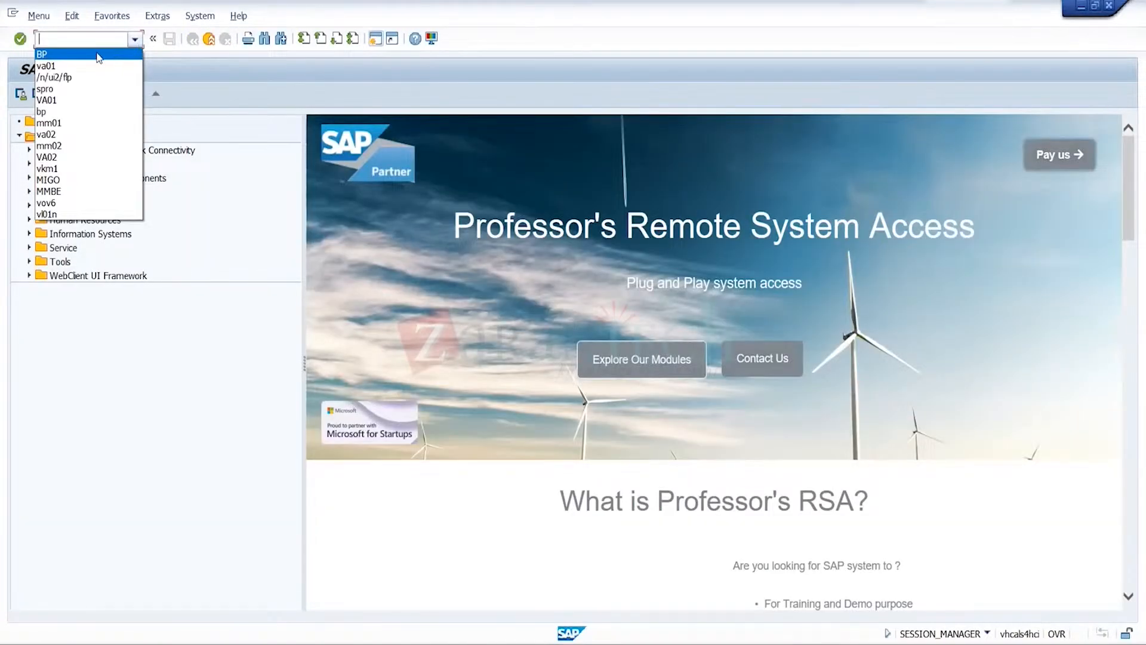
click(98, 66)
key(Return)
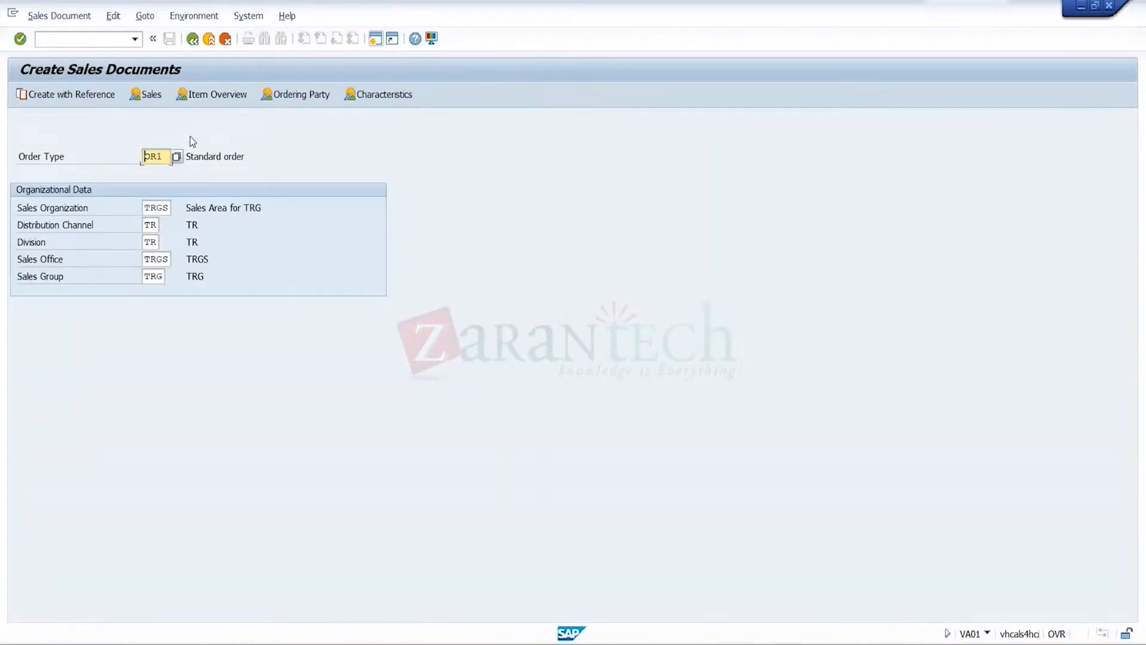
key(Return)
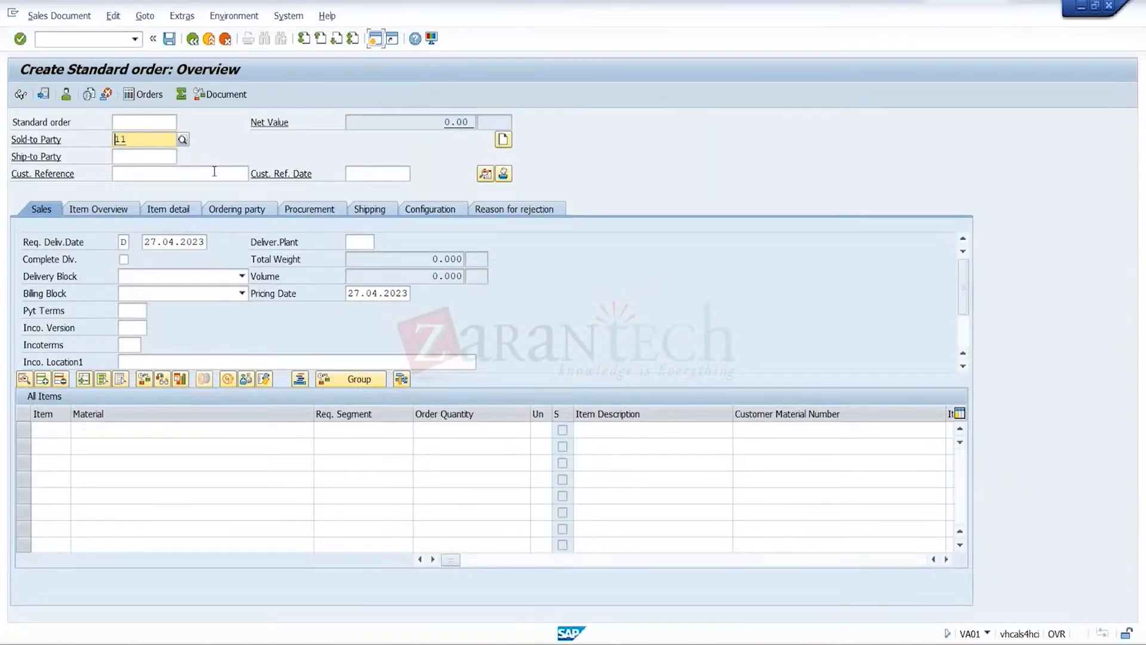
click(183, 140)
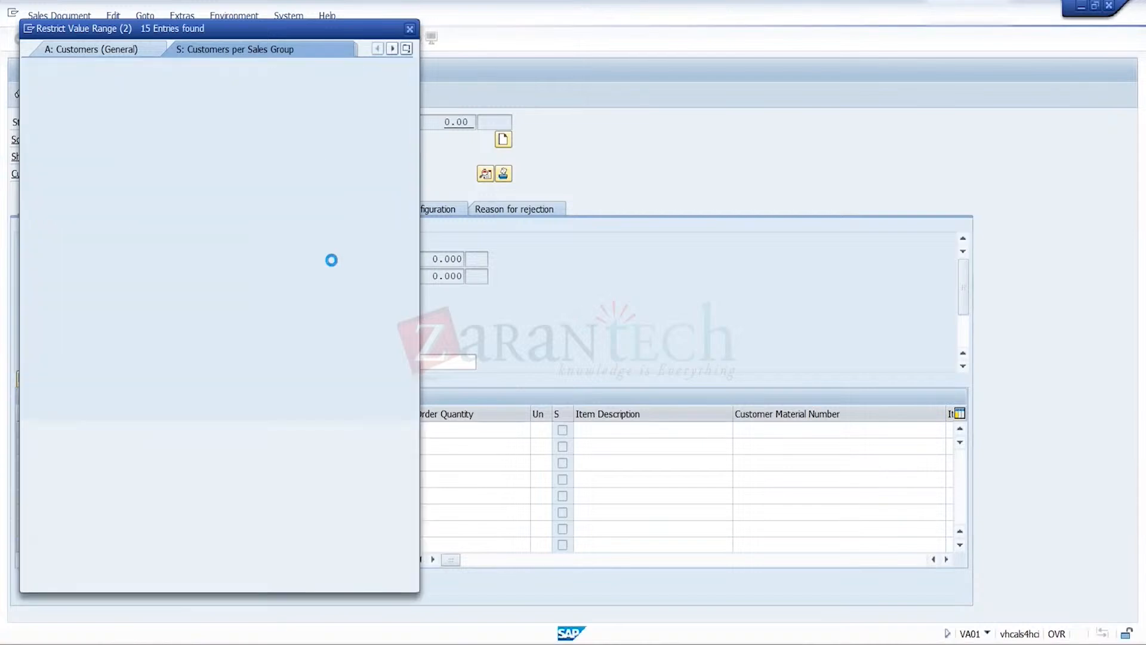
click(139, 212)
click(140, 211)
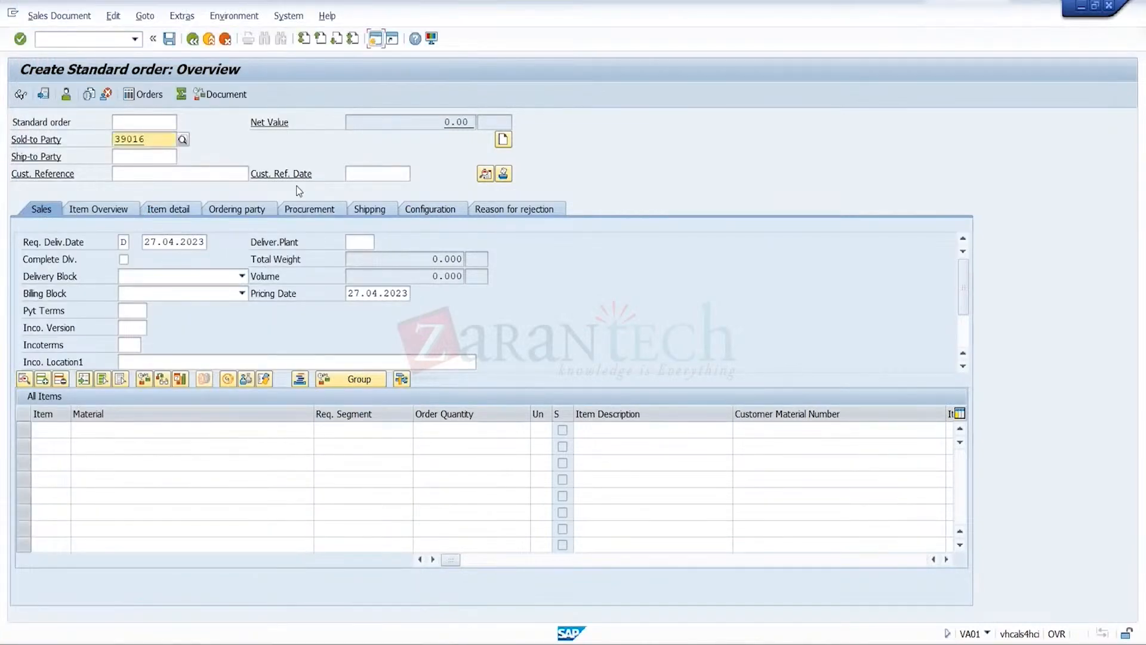
click(233, 175)
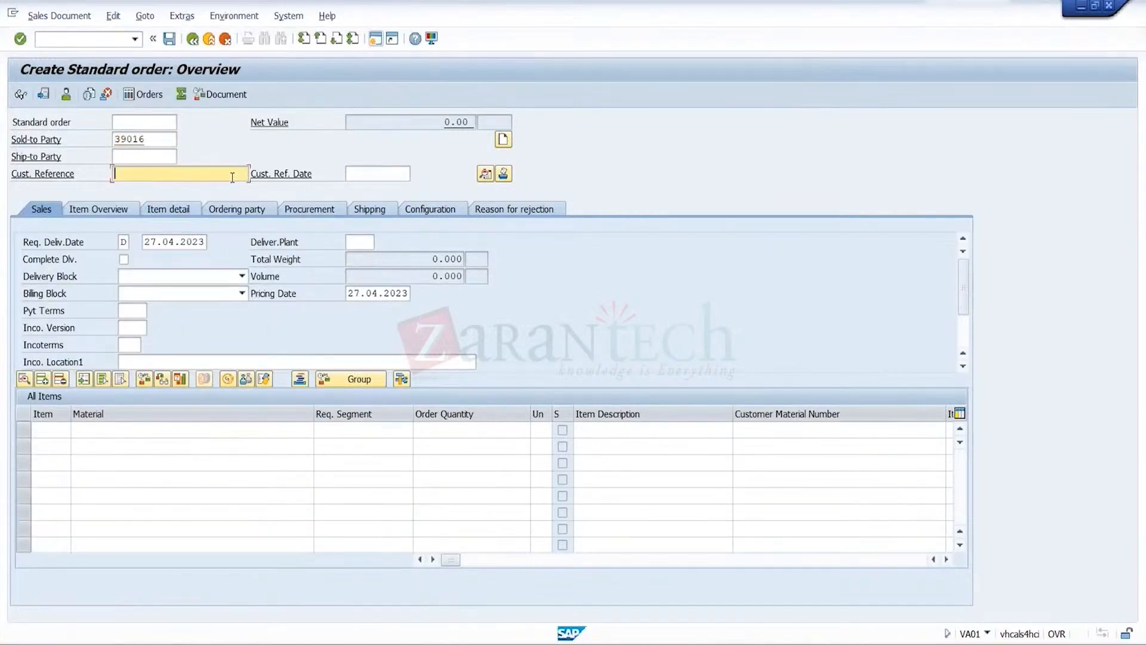
click(275, 429)
click(275, 428)
click(259, 446)
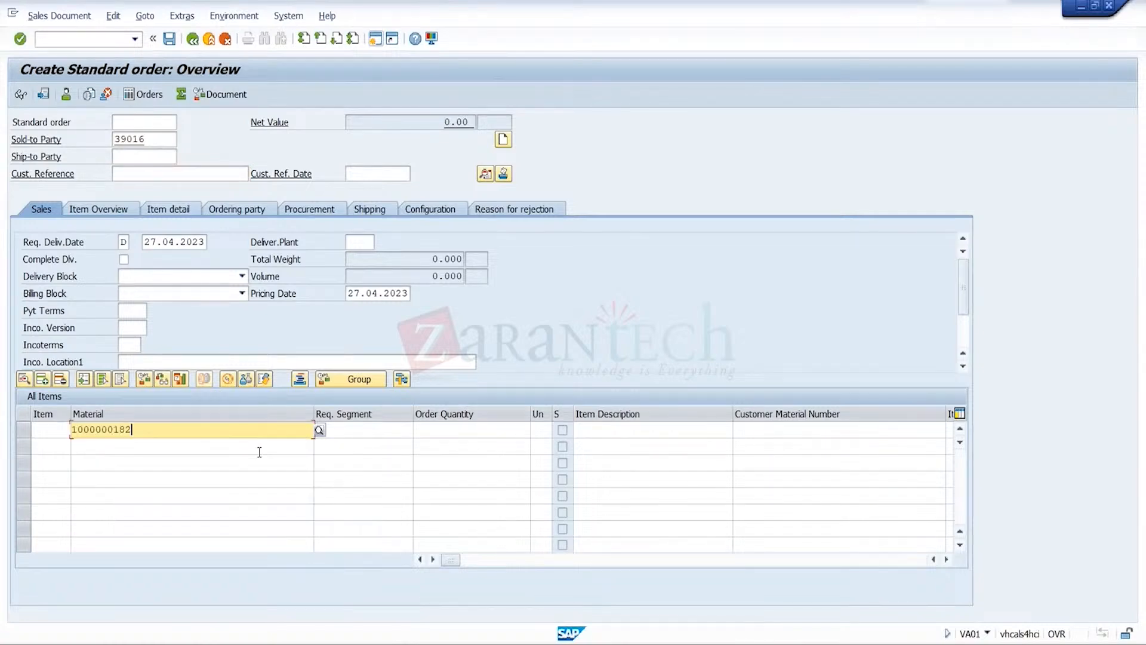
click(455, 439)
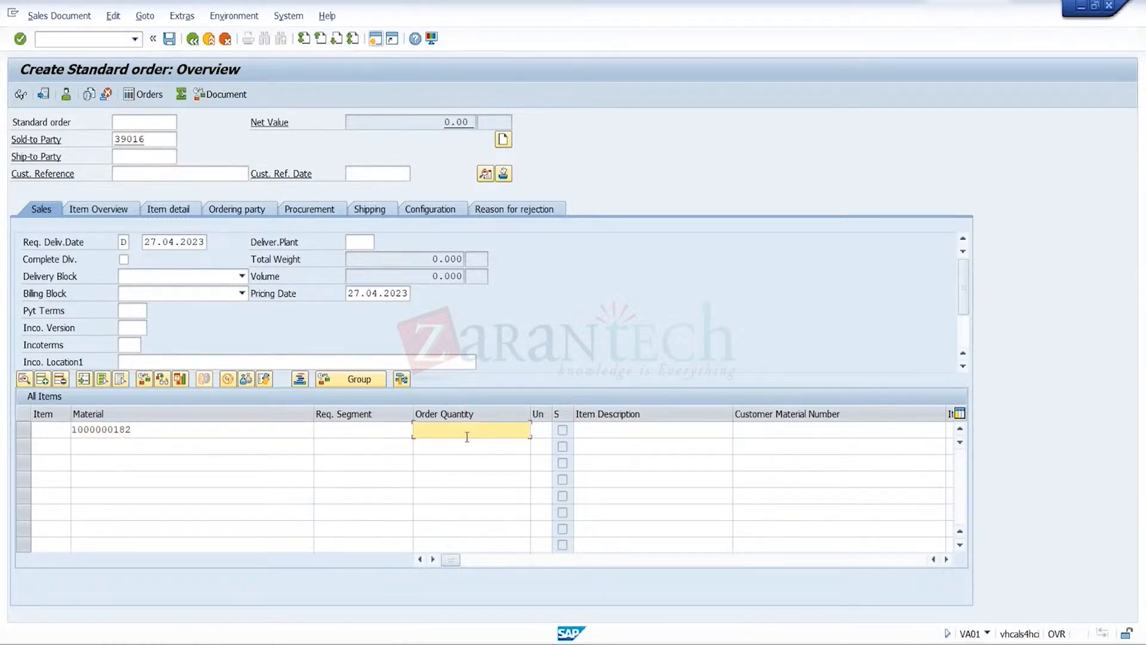
text(30)
key(Return)
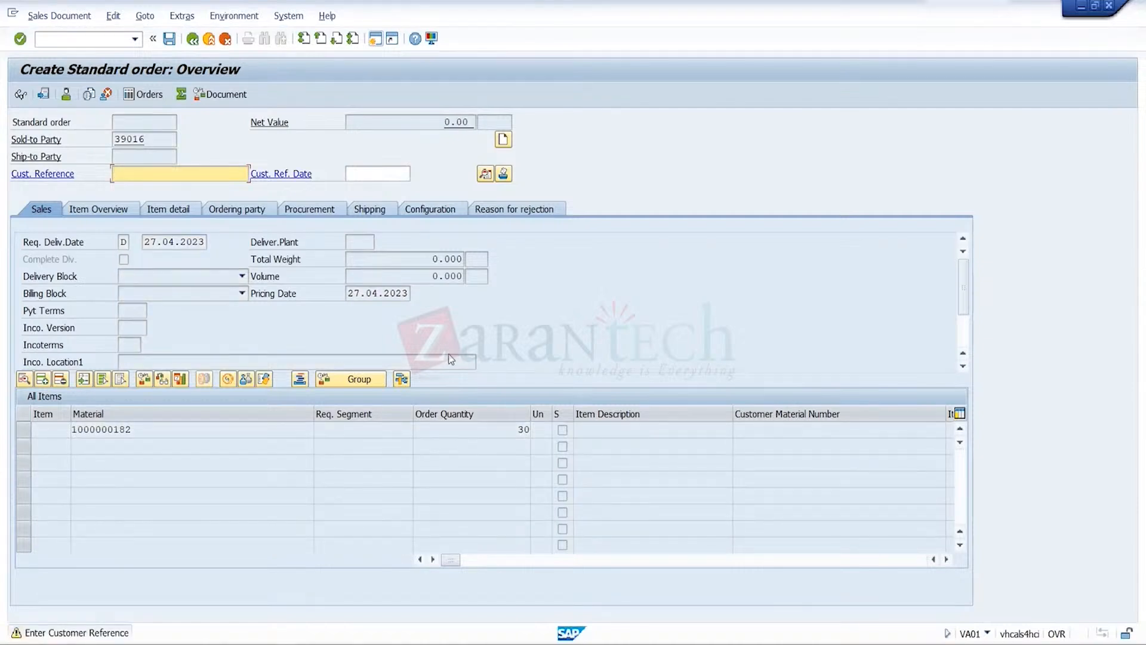
key(Return)
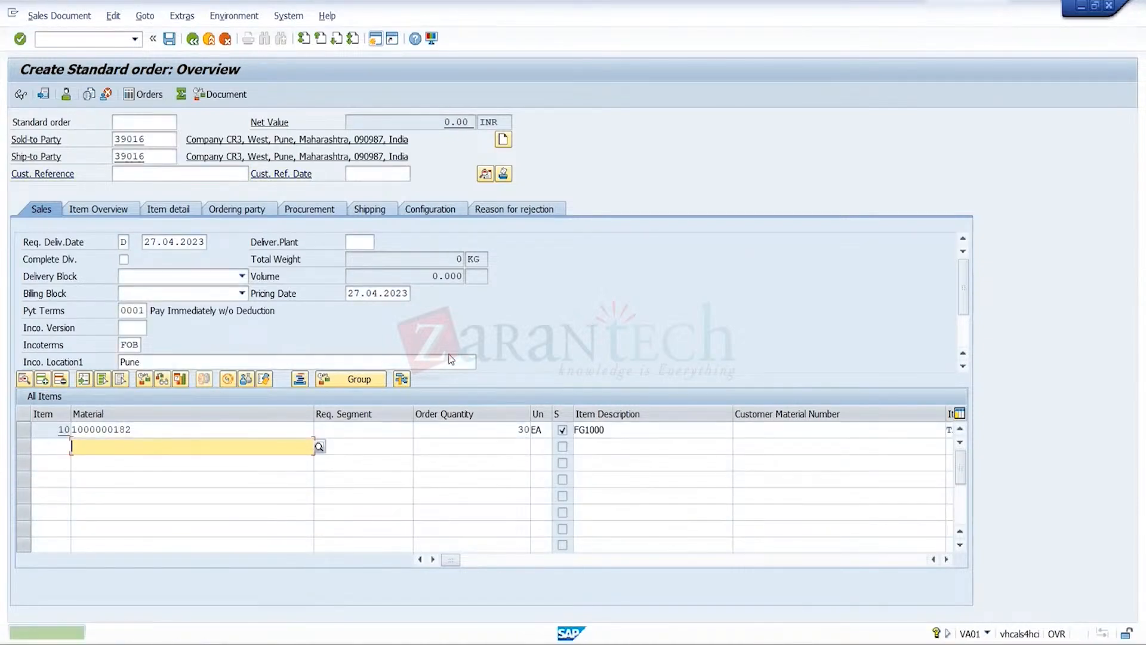
Add condition type PR00 with an amount of 1000 to the pricing conditions of item 10
click(24, 432)
click(144, 16)
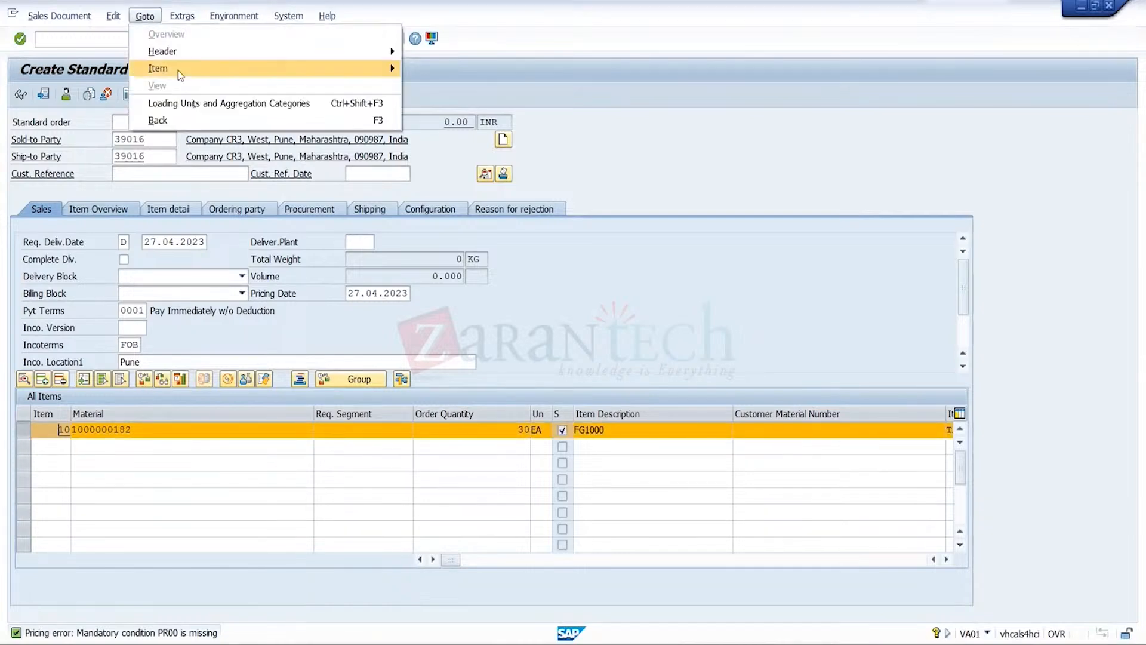
mouse_move(178, 71)
click(433, 188)
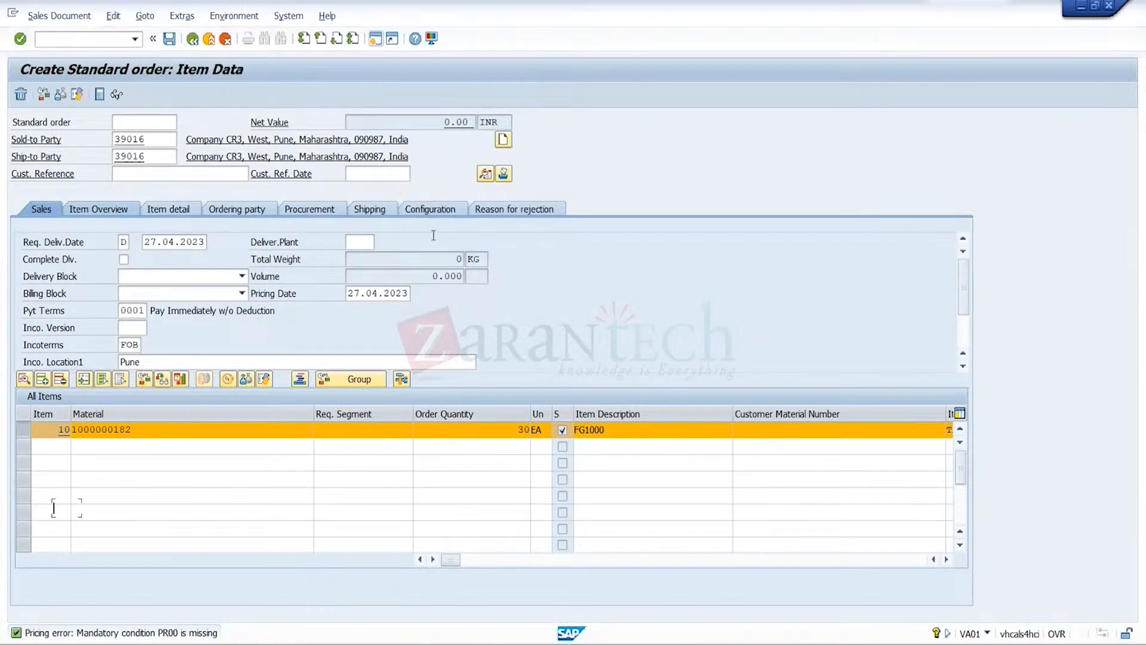
key(Down)
key(Return)
key(Tab)
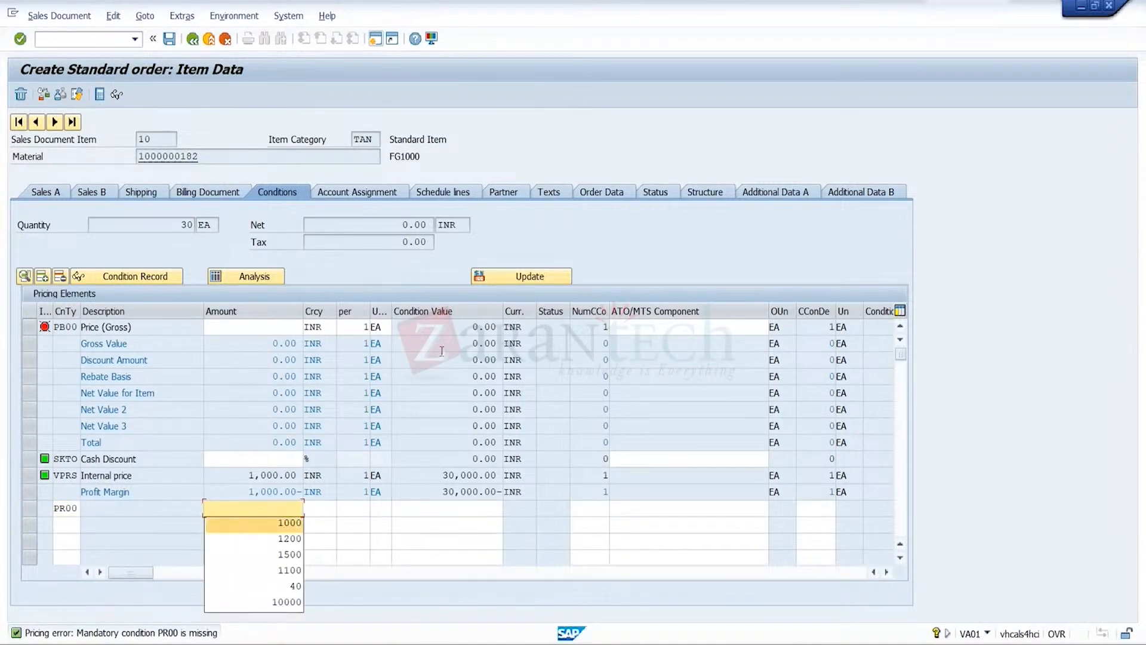
key(Down)
key(Return)
key(Return)
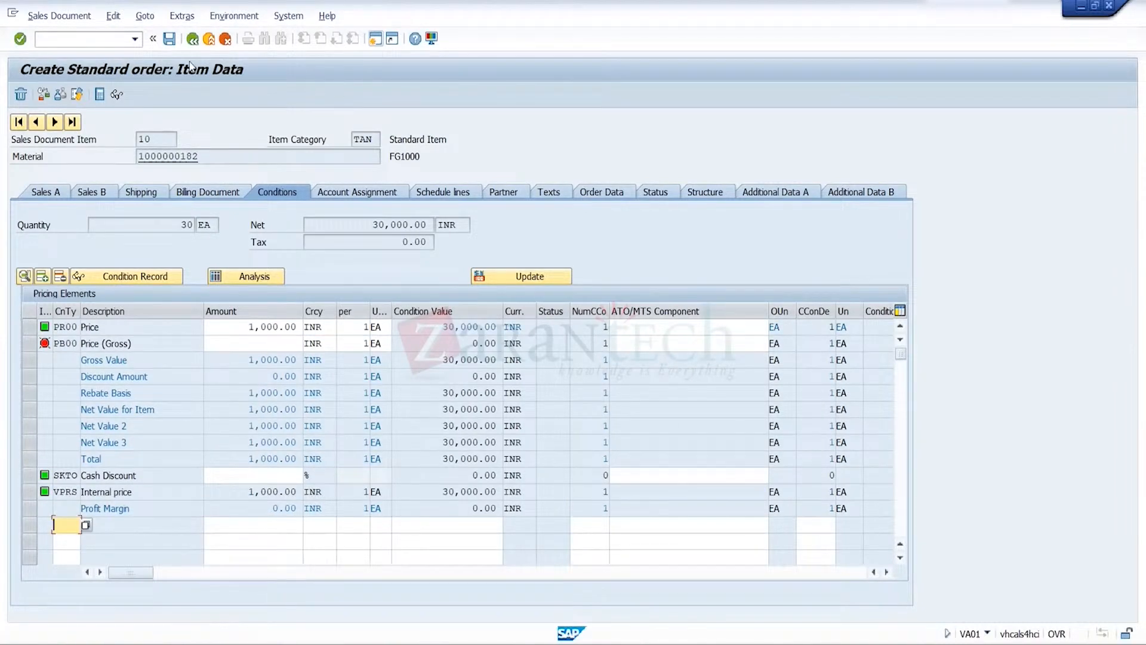
Save the order to run the credit check, dismiss the credit check messages, and exit the order without saving
click(169, 38)
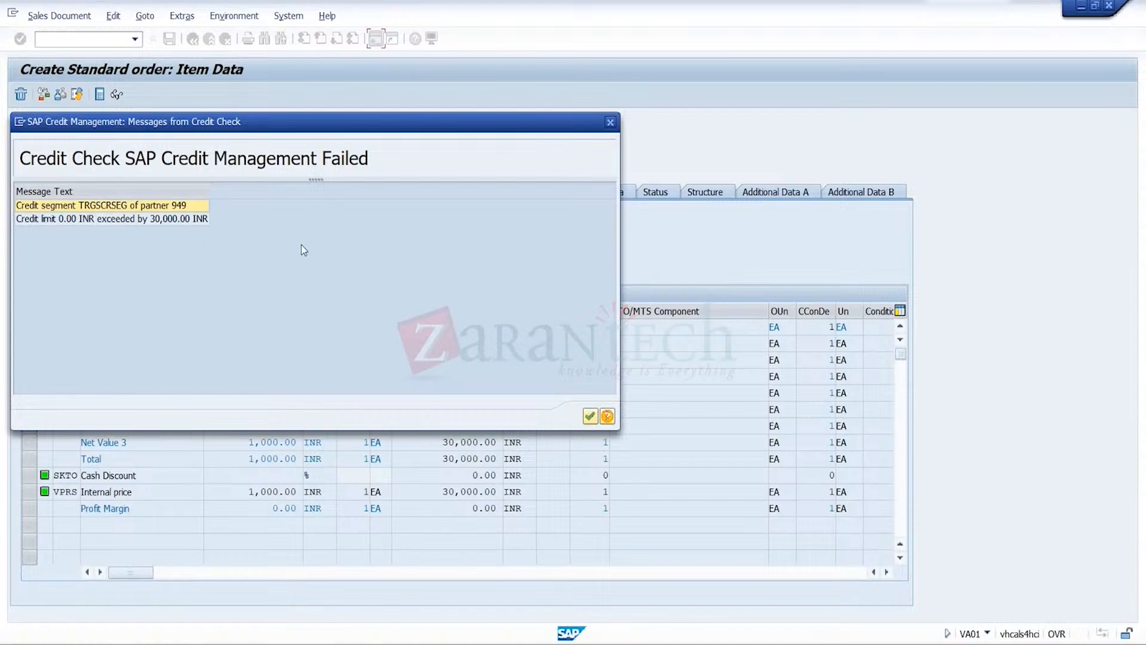
click(610, 123)
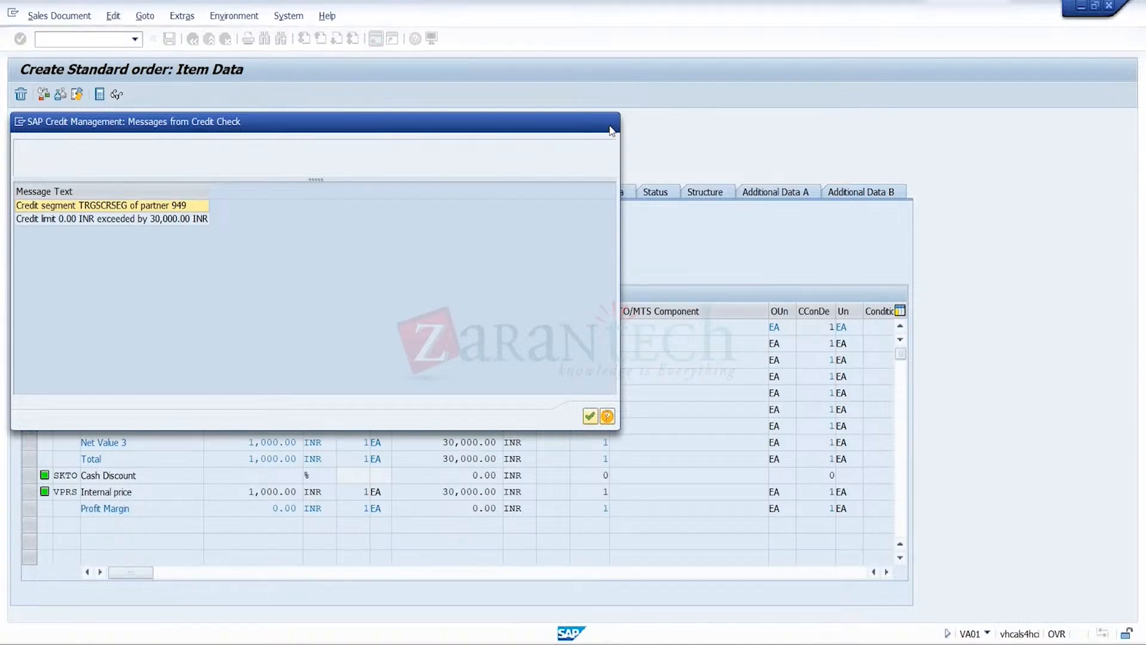
click(494, 301)
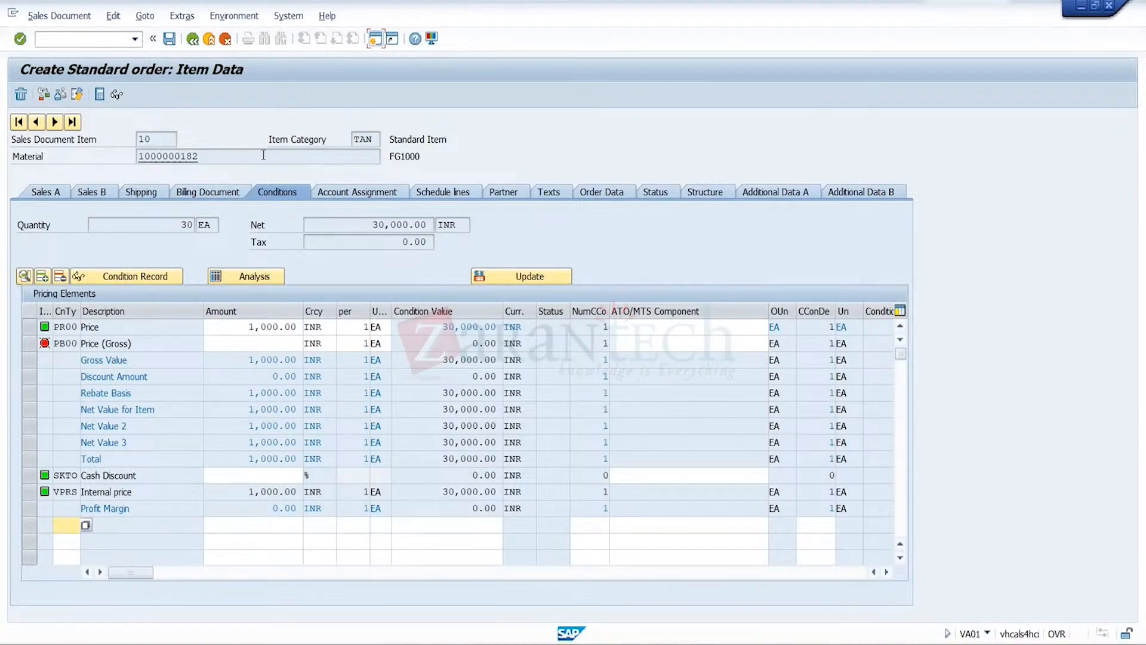
click(209, 38)
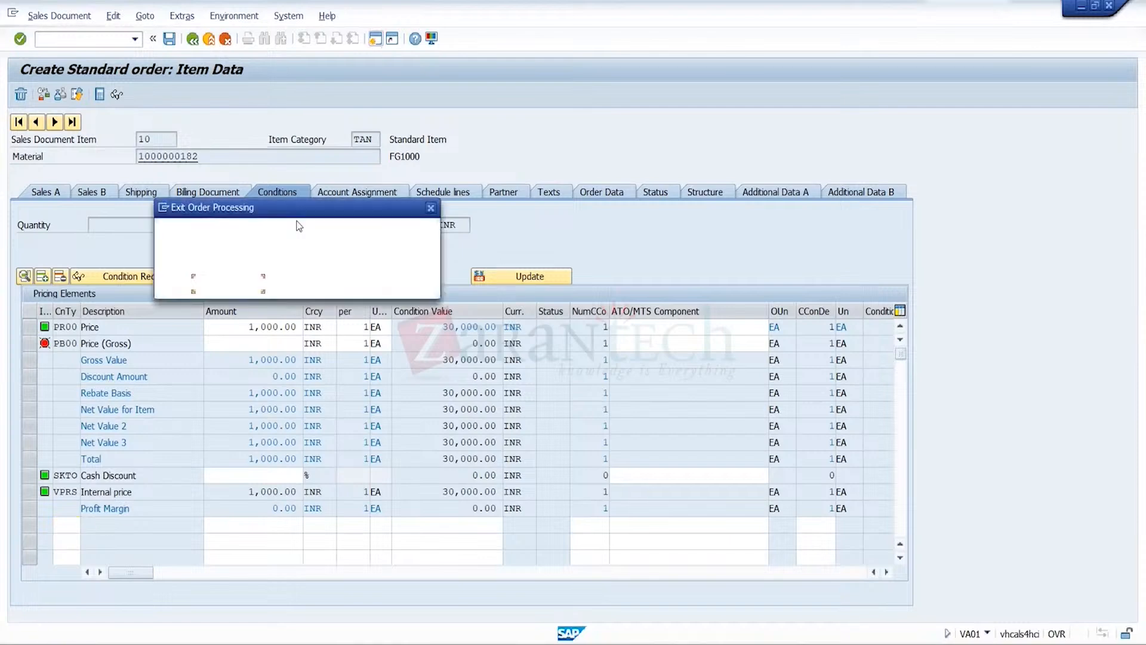
click(315, 282)
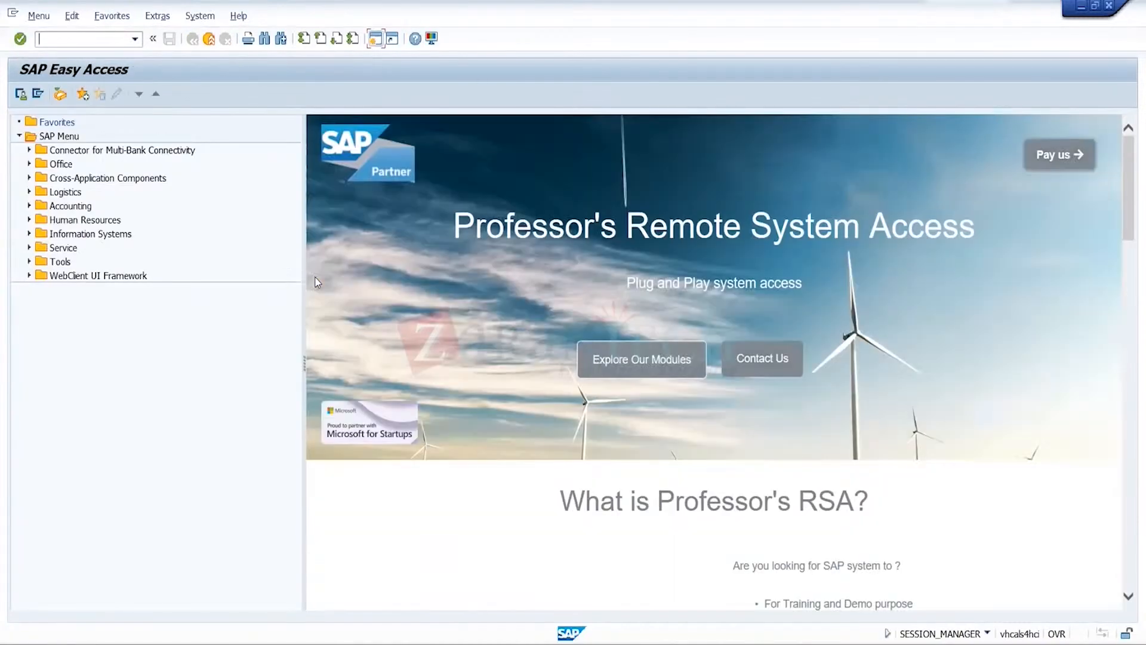
Start a new organization in transaction BP with the title 0003 Company and the name CR4
click(135, 38)
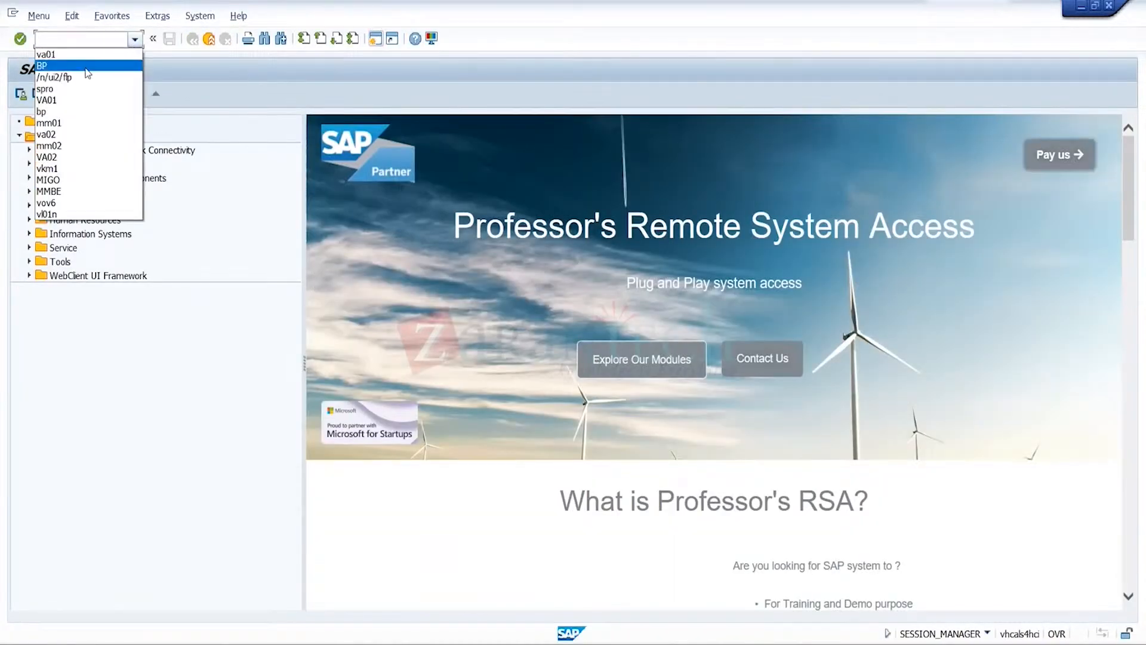
click(86, 65)
key(Return)
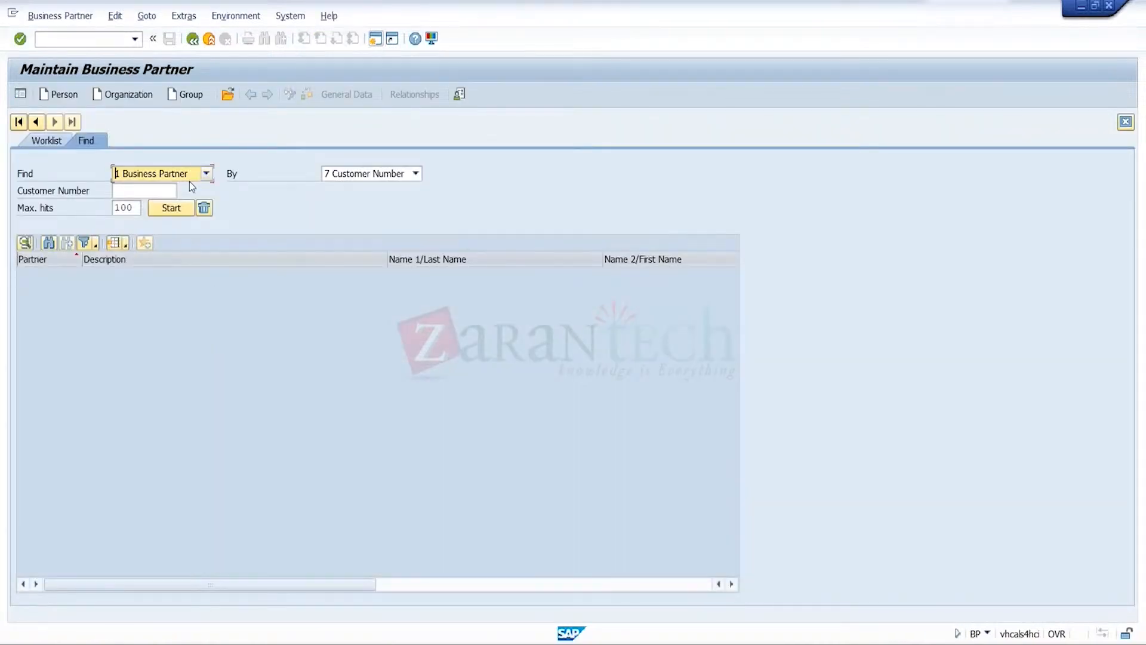
click(123, 94)
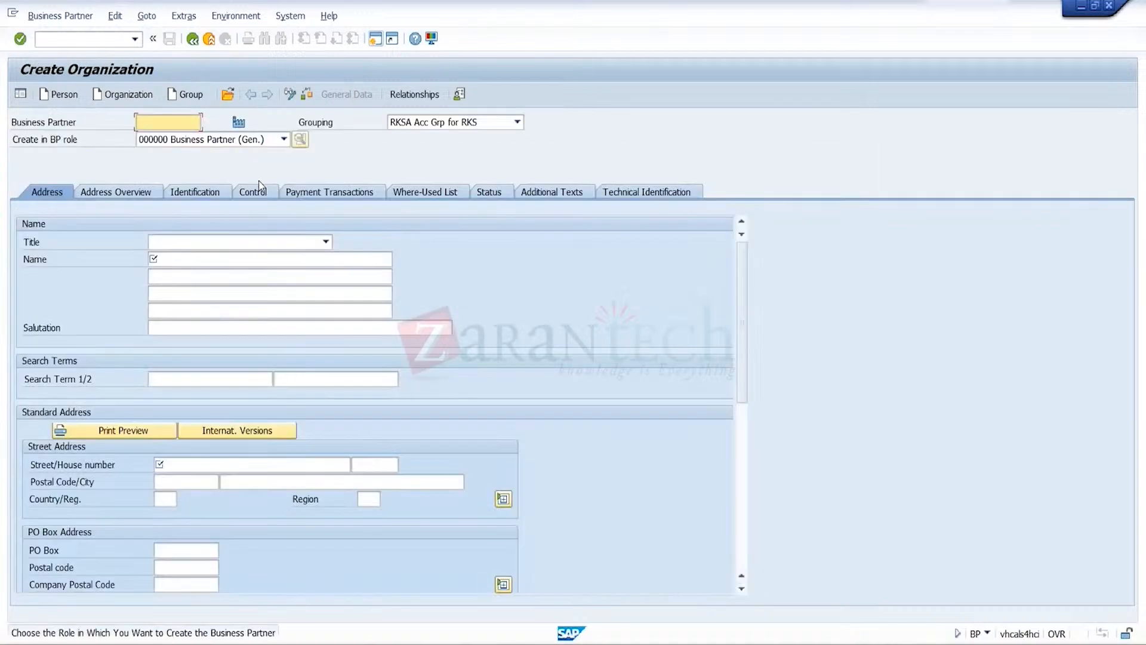
click(326, 242)
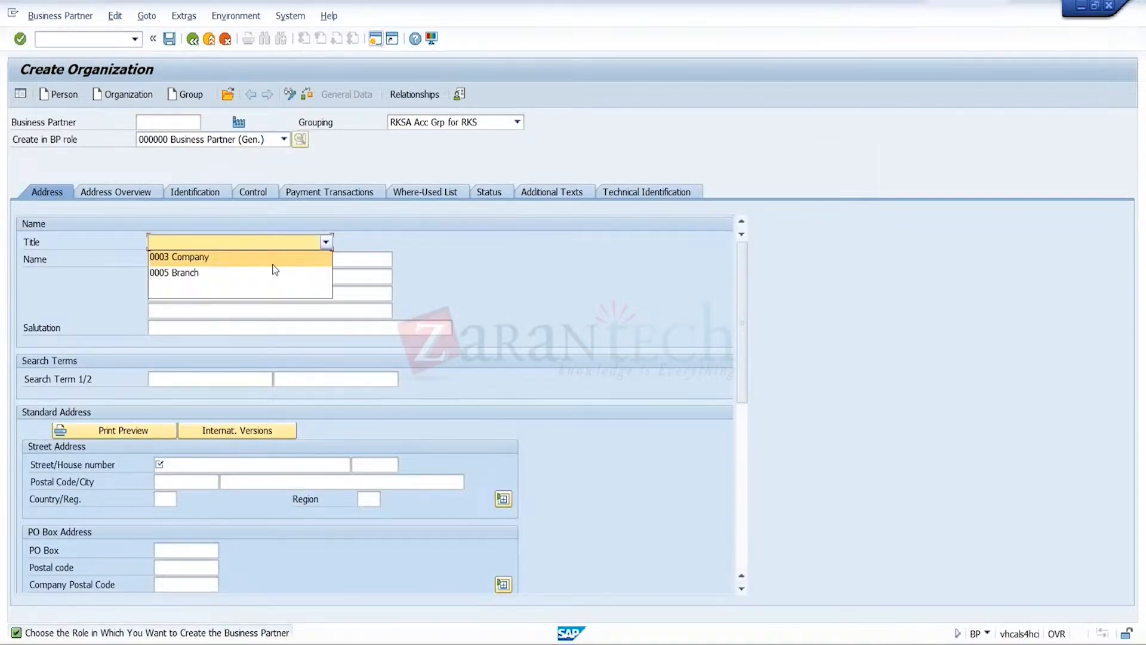
click(271, 263)
click(270, 264)
text(cr4)
key(BackSpace)
key(BackSpace)
key(BackSpace)
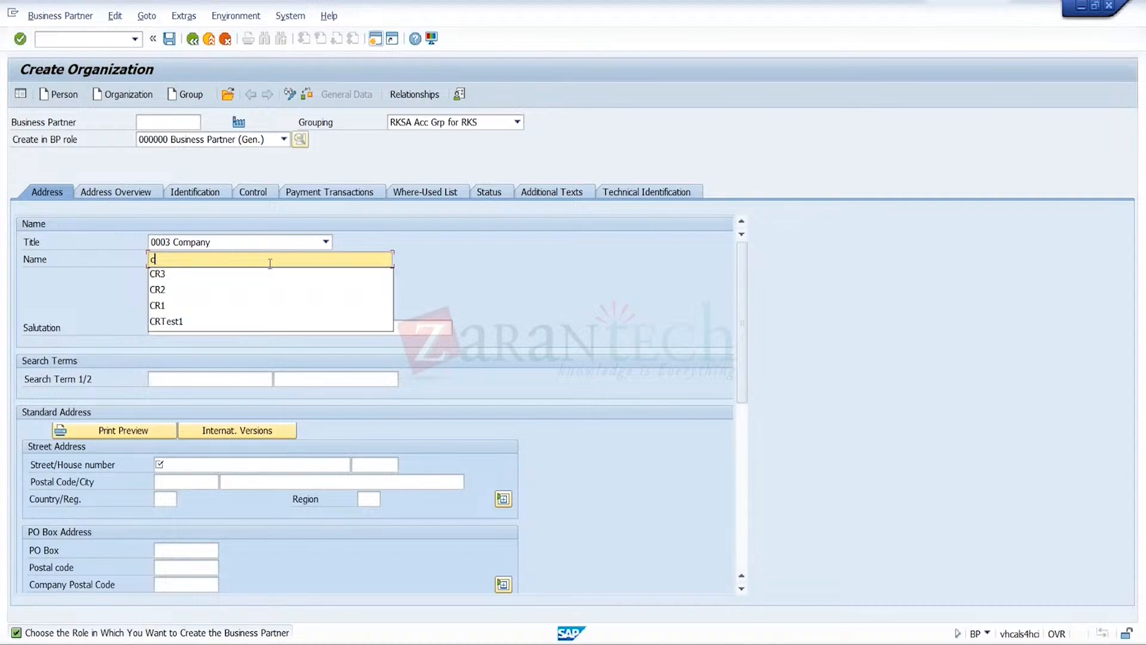
text(CR4)
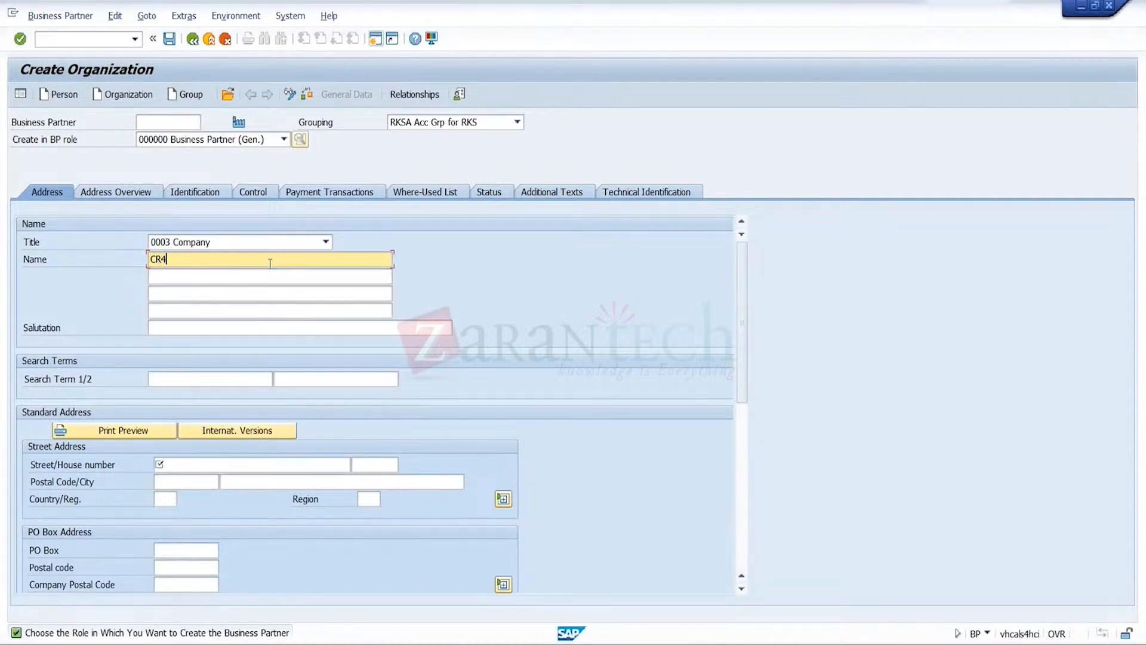
Fill in CR4's street, postal code and city, and set the country to IN and the region to 13
click(237, 464)
text(West)
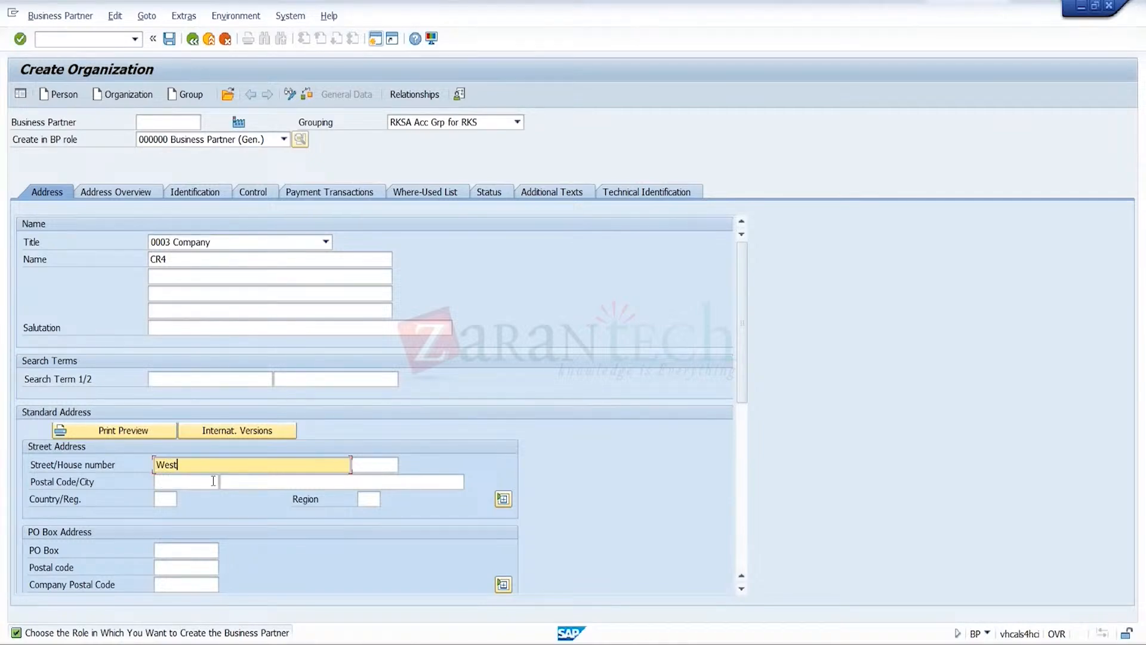
click(213, 480)
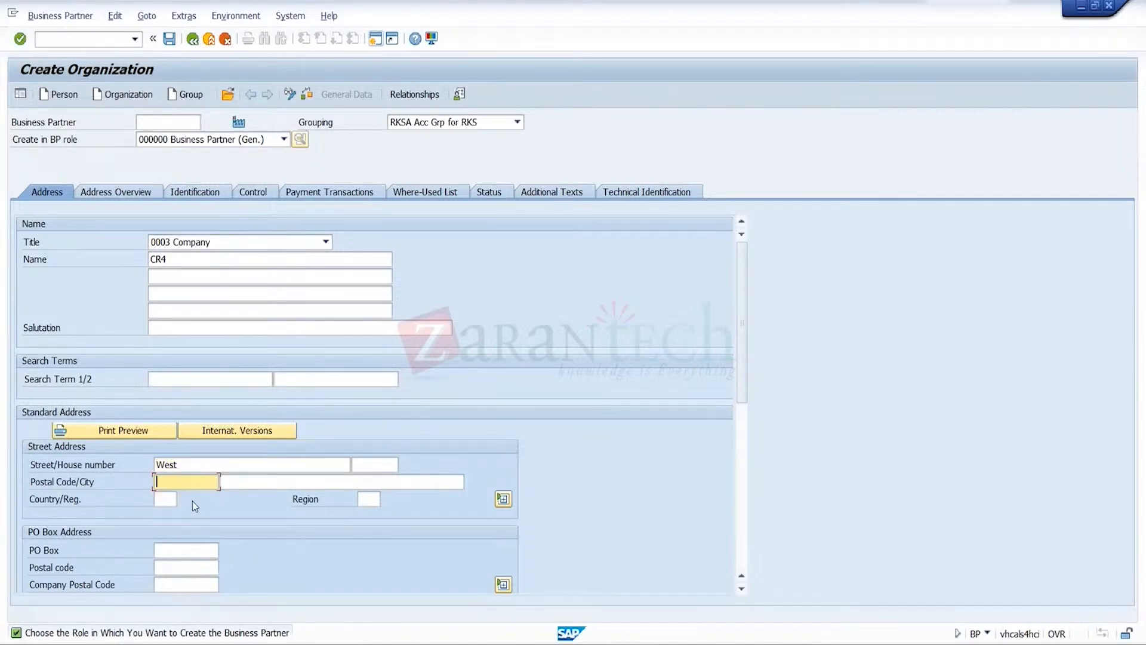
click(199, 485)
click(193, 496)
click(261, 482)
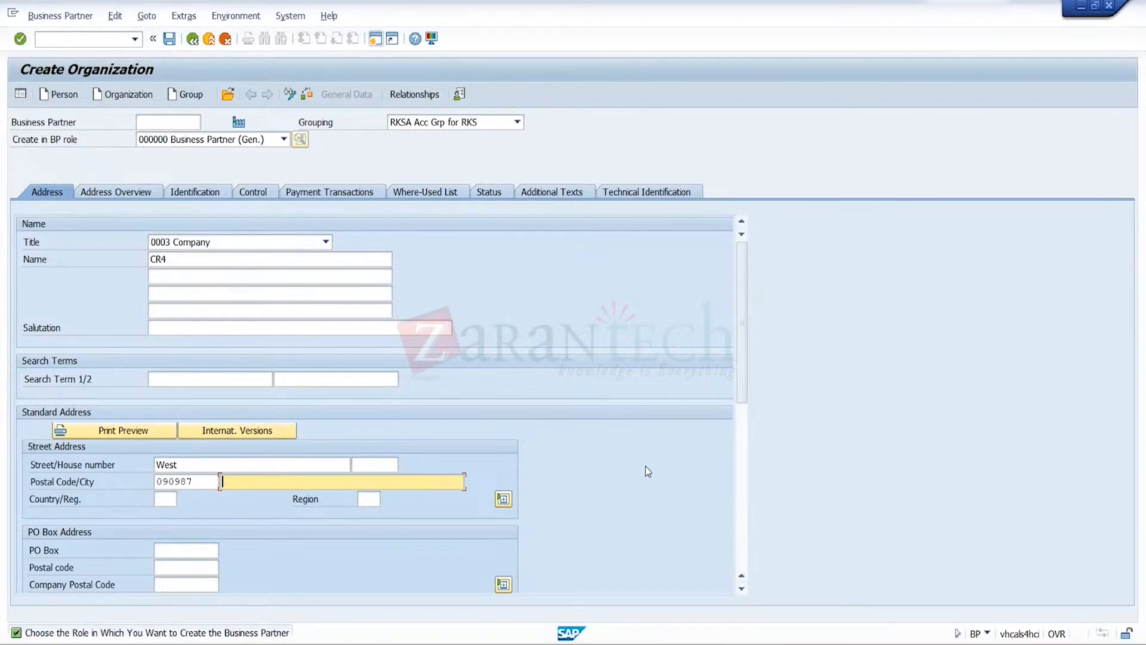
click(451, 485)
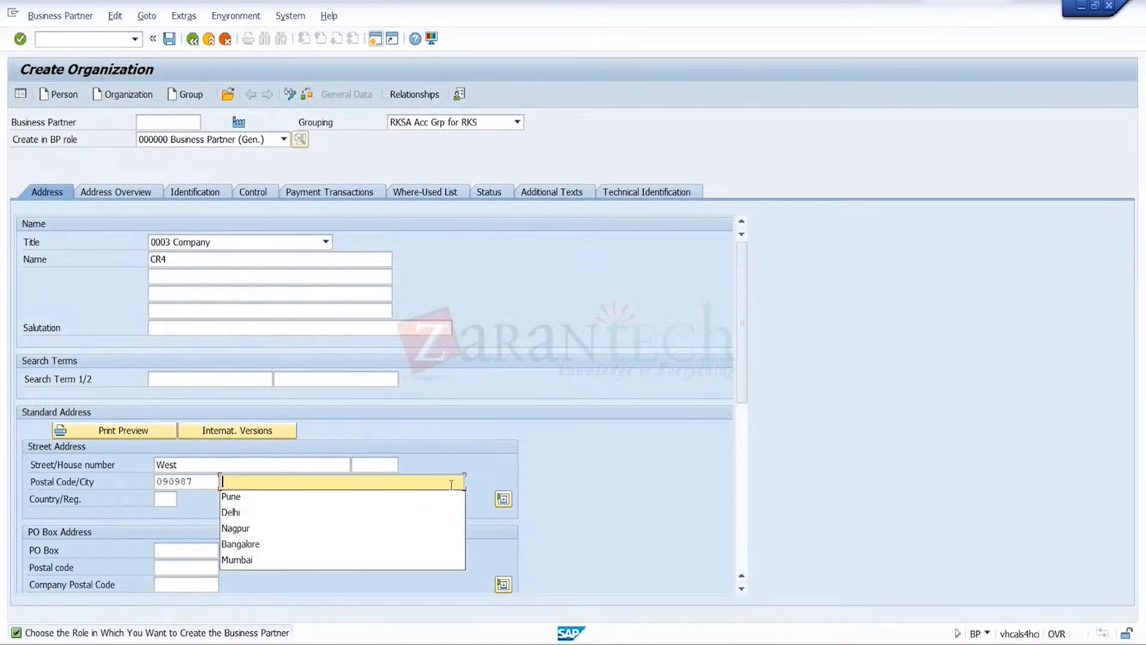
click(370, 503)
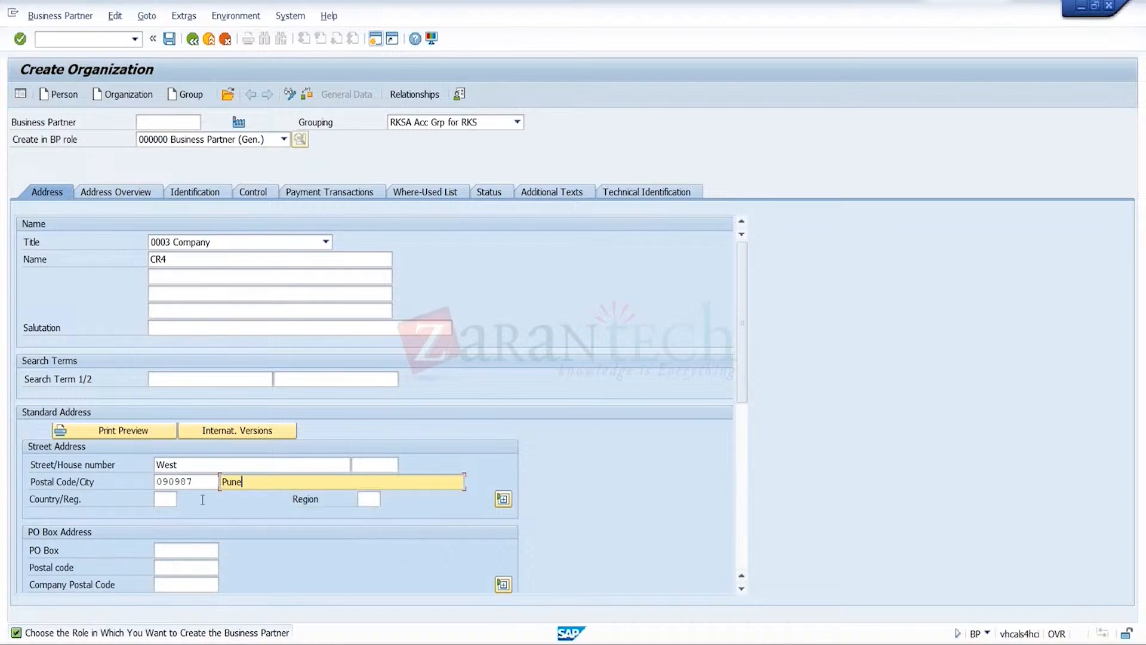
click(156, 499)
text(in)
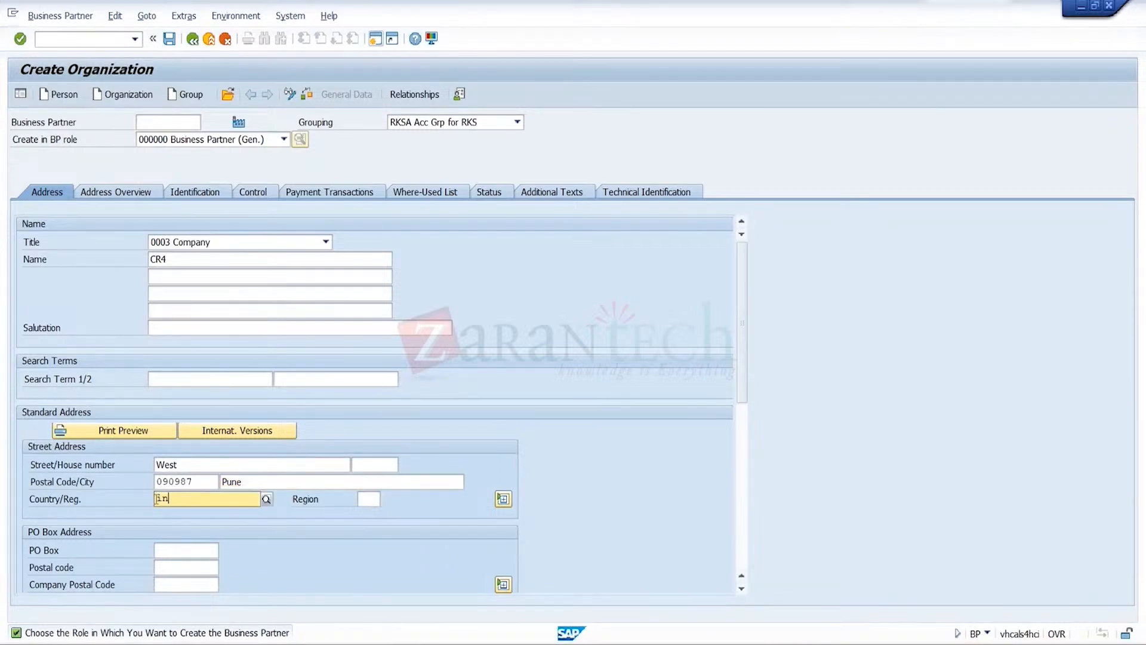
key(Tab)
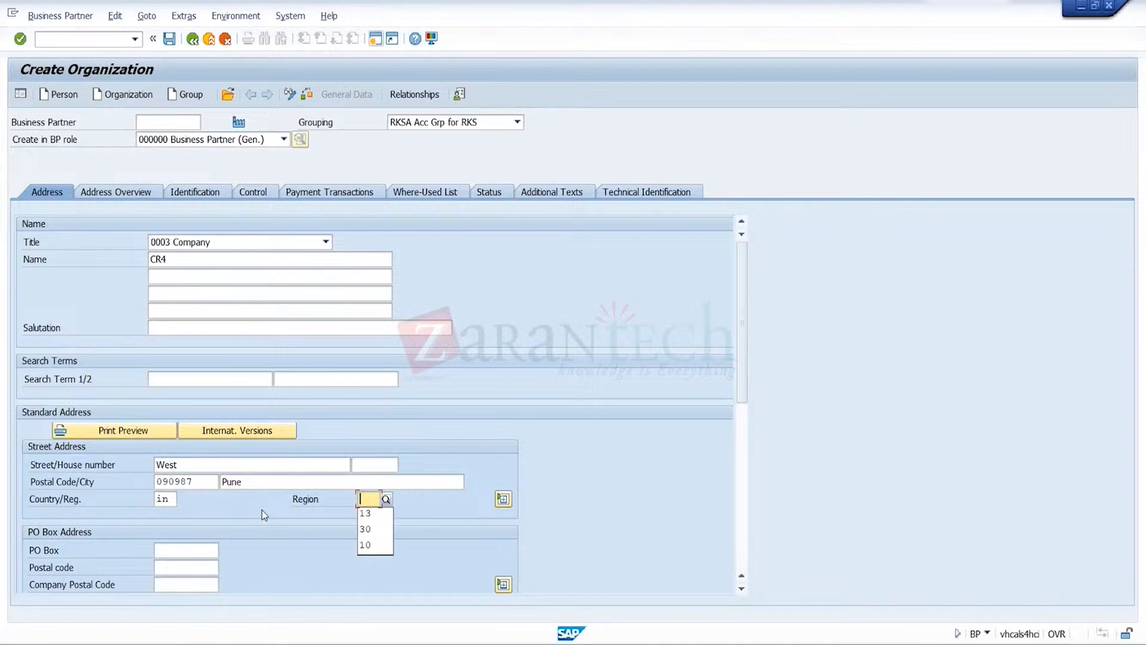
click(367, 514)
Set the communication language to EN English, enter the company's fax number, and save the new organization
click(743, 542)
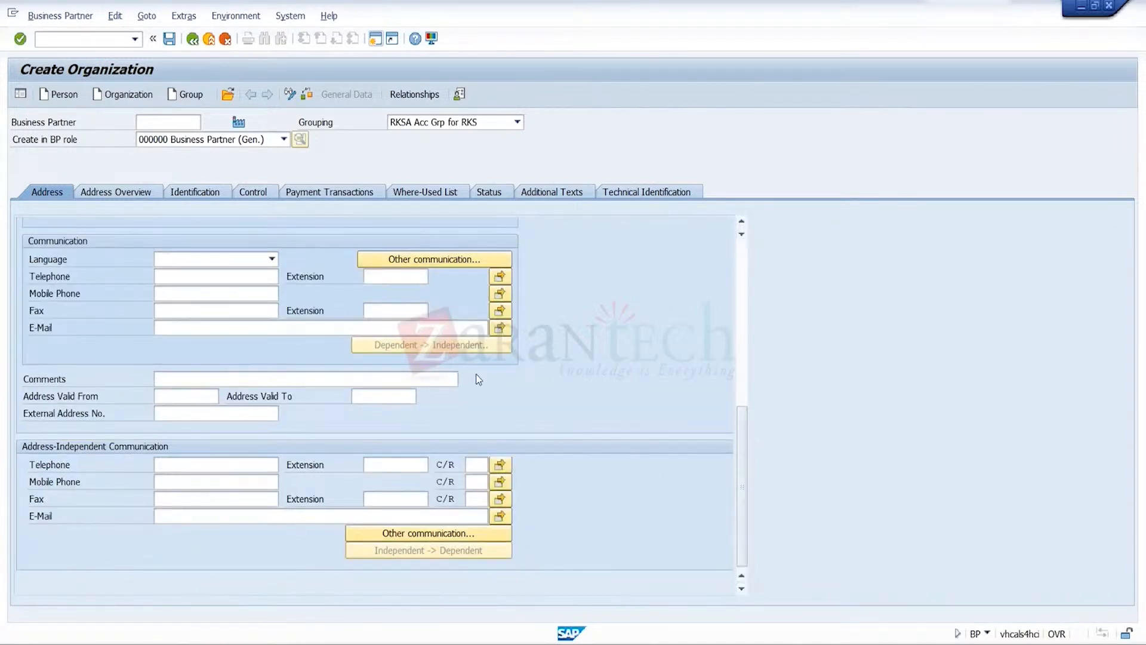
click(272, 260)
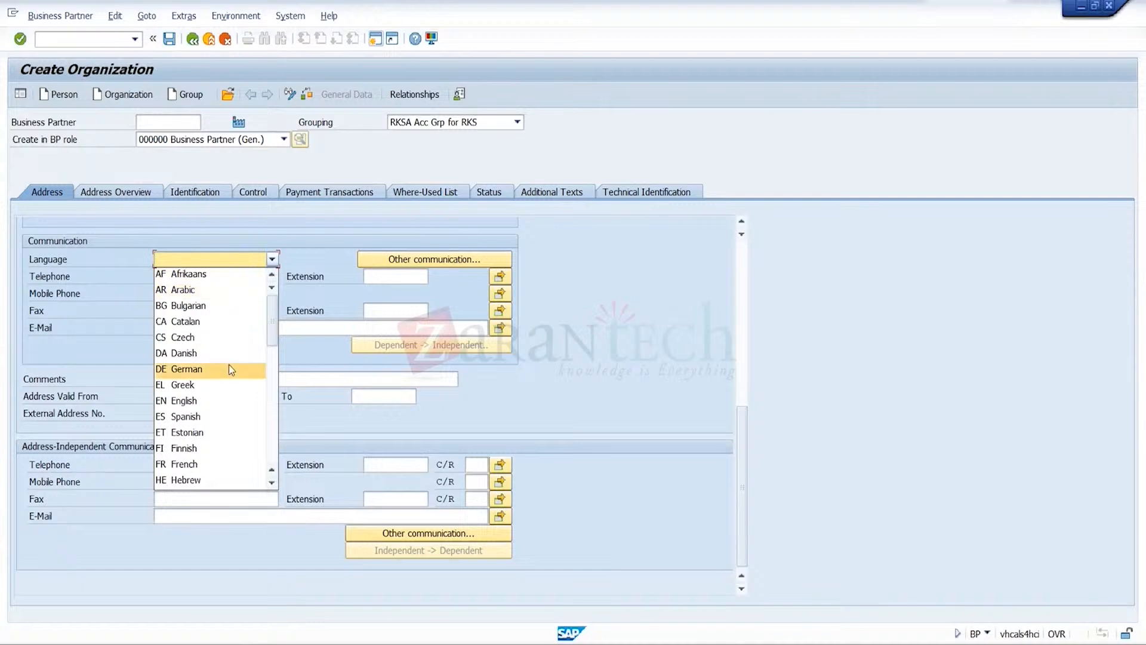
click(211, 396)
click(252, 310)
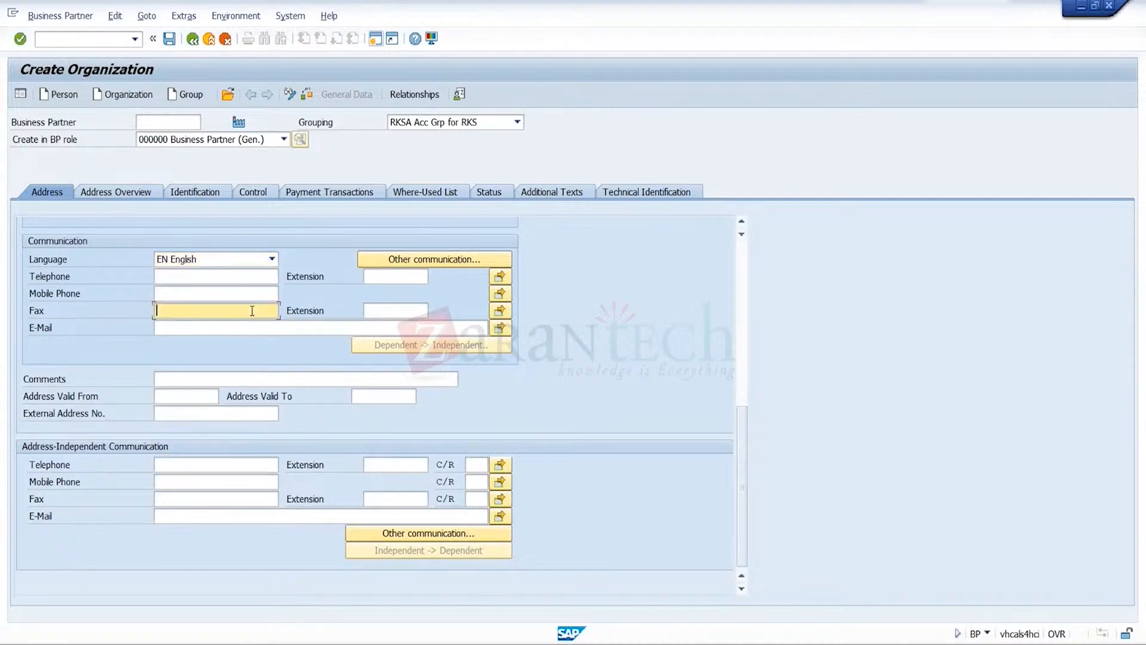
click(239, 322)
key(Return)
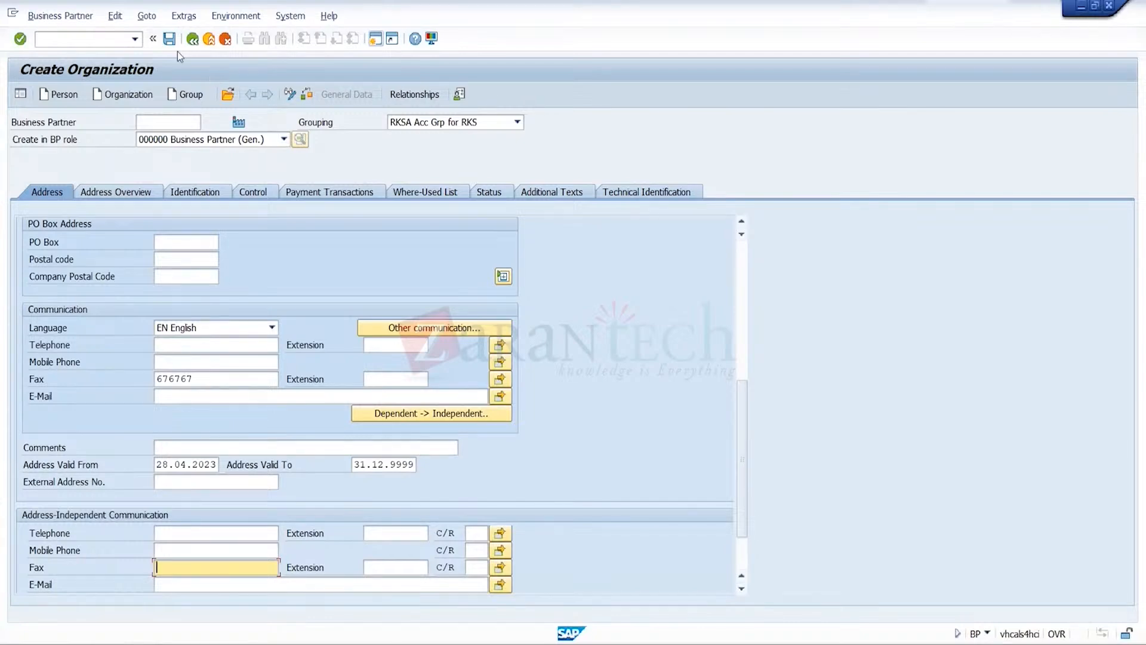
click(170, 38)
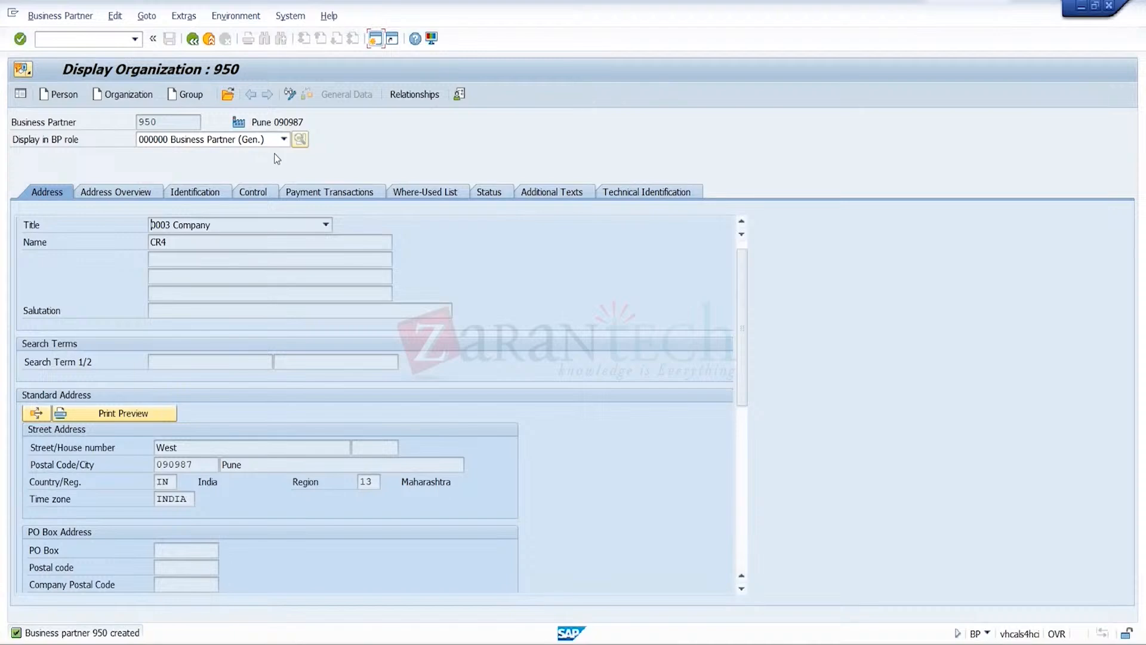
Switch CR4's business partner record to change mode and add the role FLCU01 SD Customer - Standard
click(290, 94)
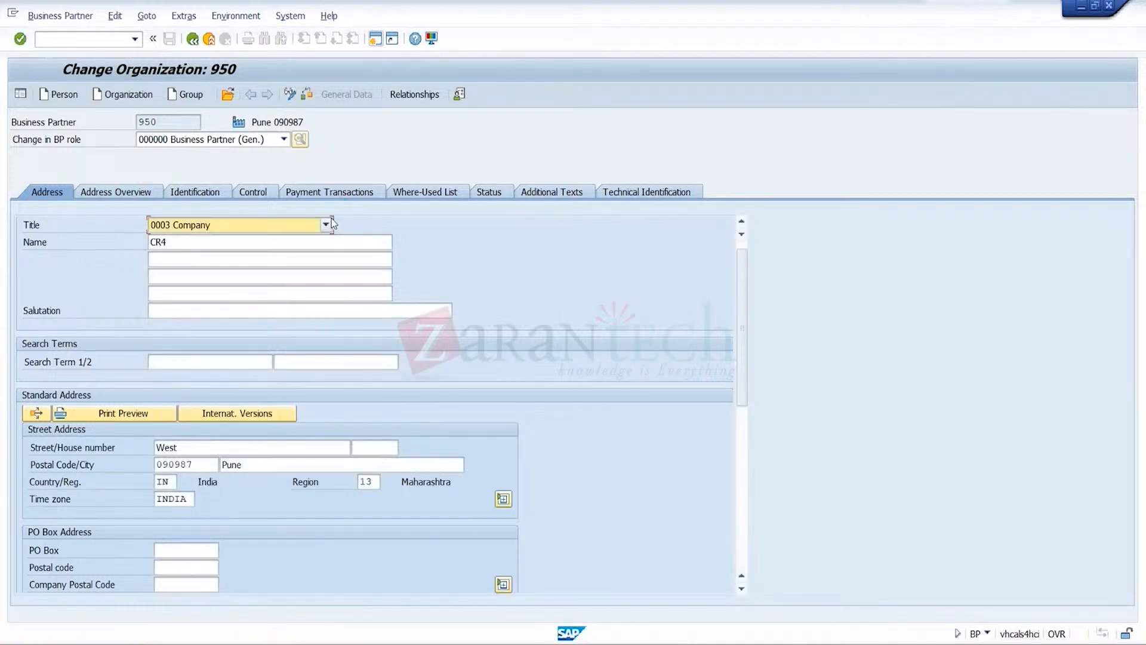
click(283, 140)
key(f)
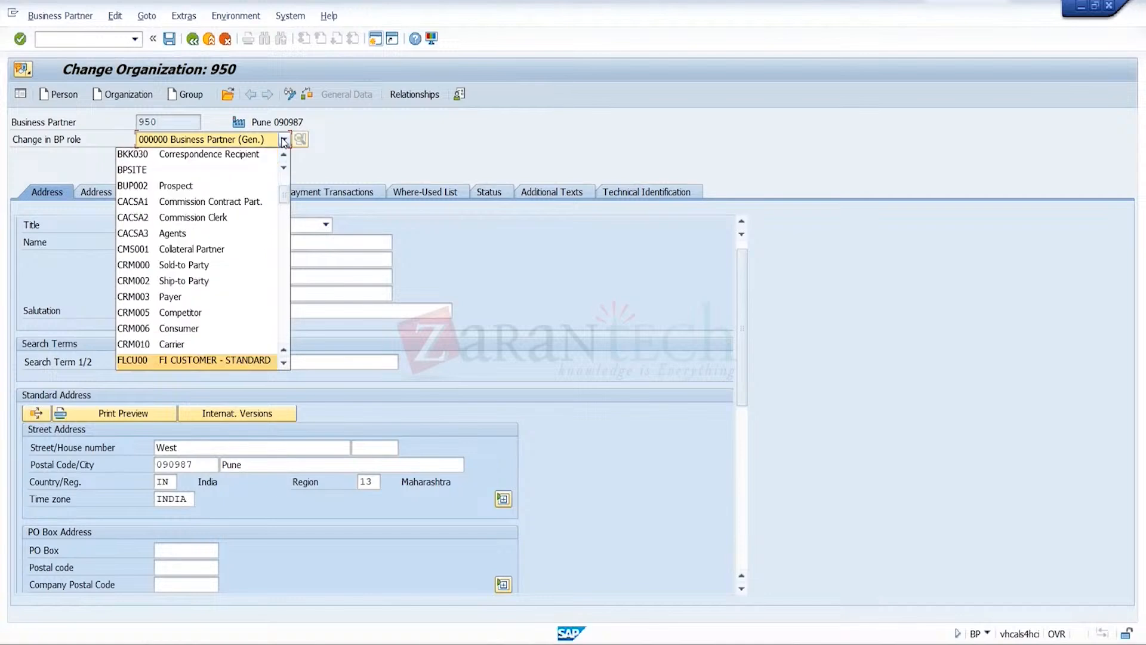
click(283, 362)
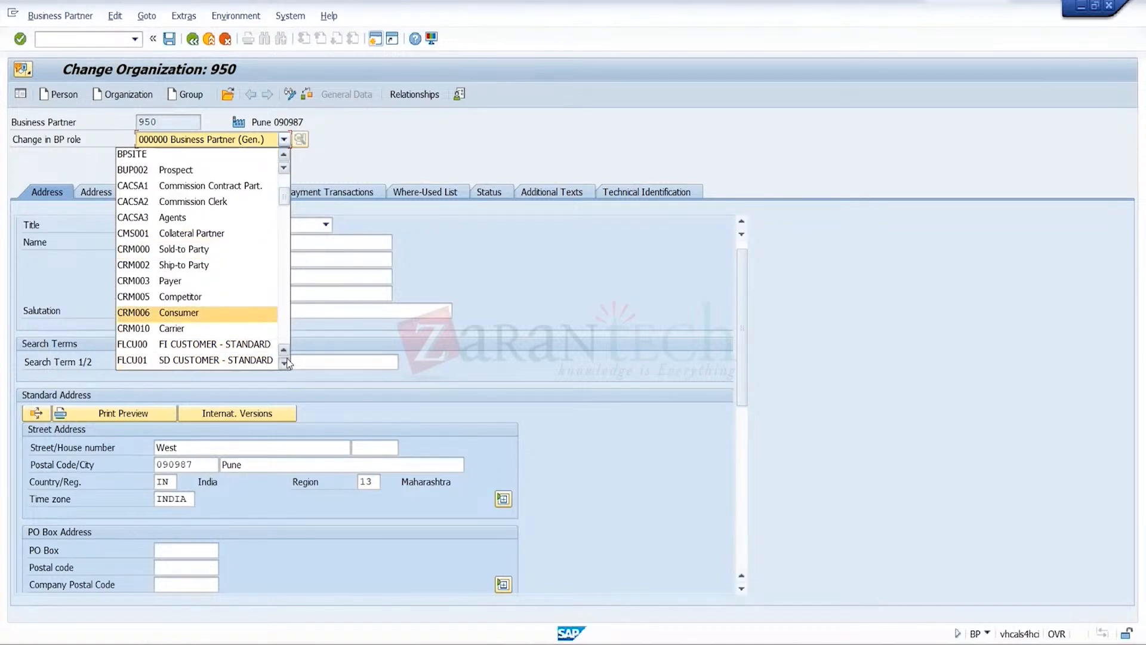
click(257, 362)
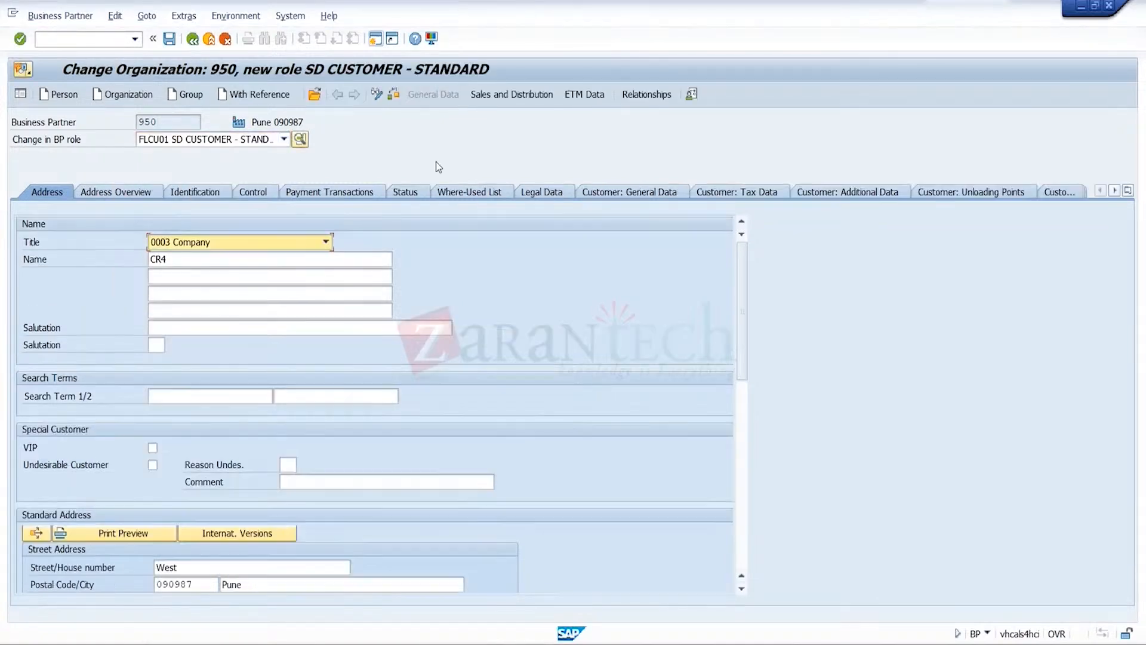
Open CR4's sales and distribution data for sales organization TRGS, distribution channel TR and division TR
click(519, 95)
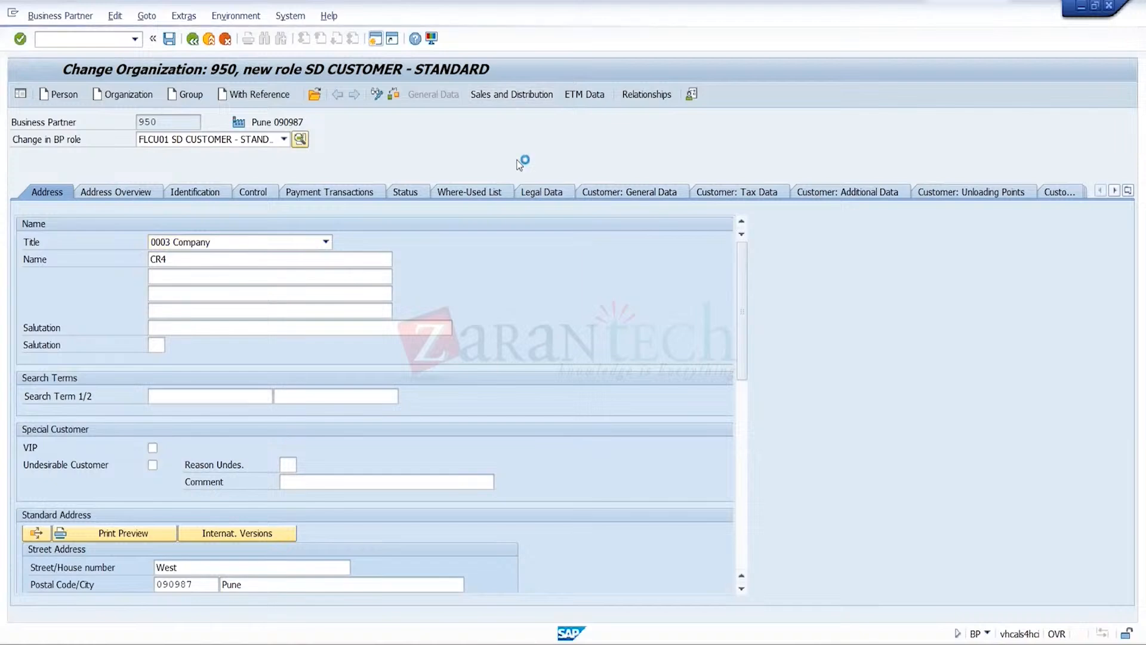
text(TRGS)
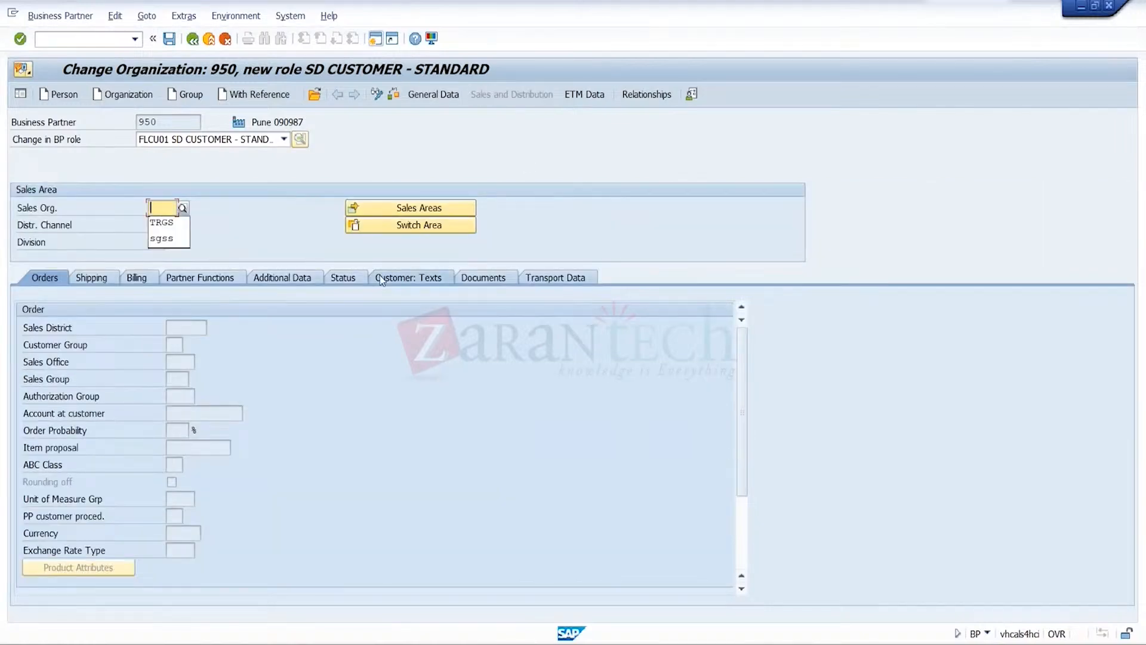
key(Tab)
text(TR)
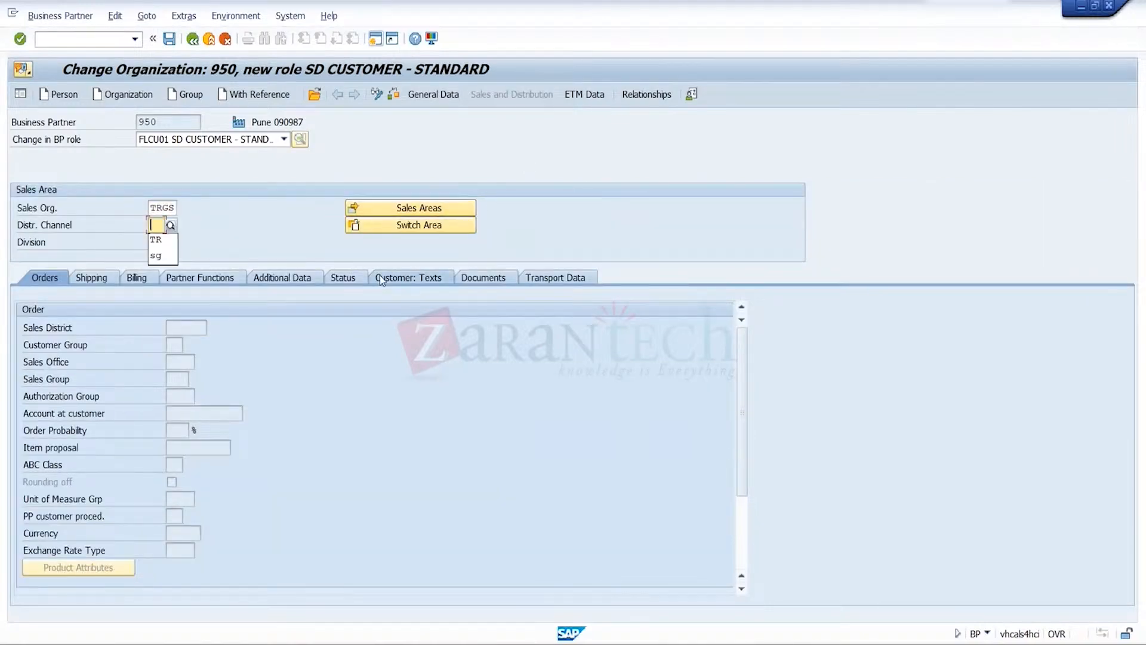
key(Tab)
key(Tab)
key(Down)
key(Return)
key(Return)
In the order data, set the sales district to 000002, the sales office to TRGS and the sales group to TRG
click(189, 328)
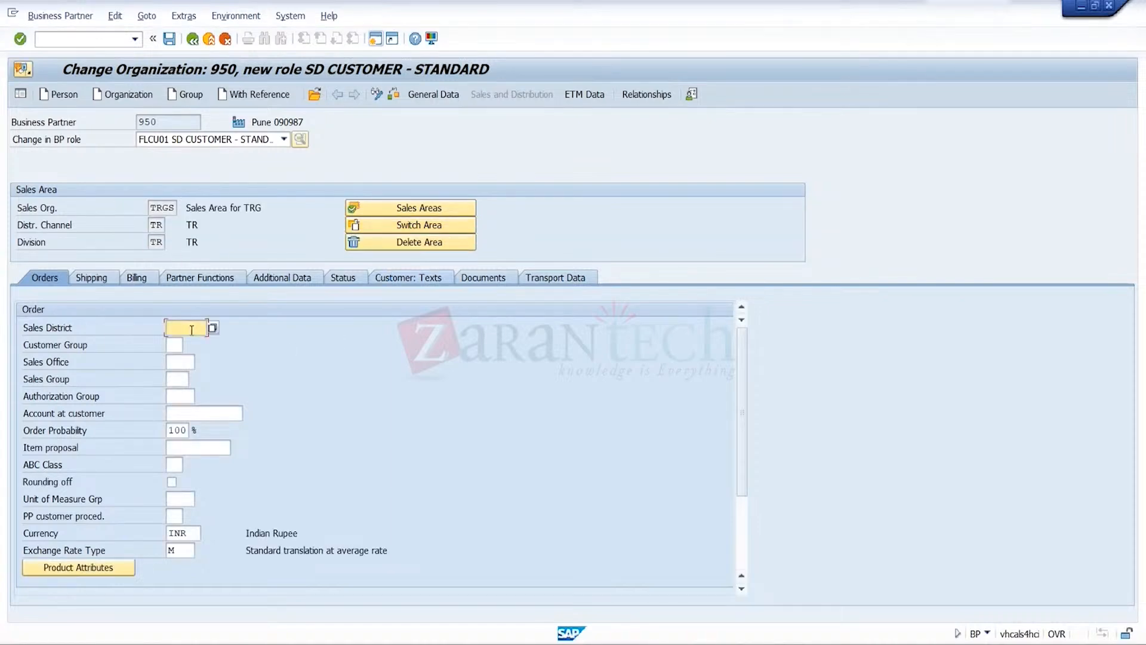
click(186, 342)
click(171, 363)
click(178, 376)
click(178, 381)
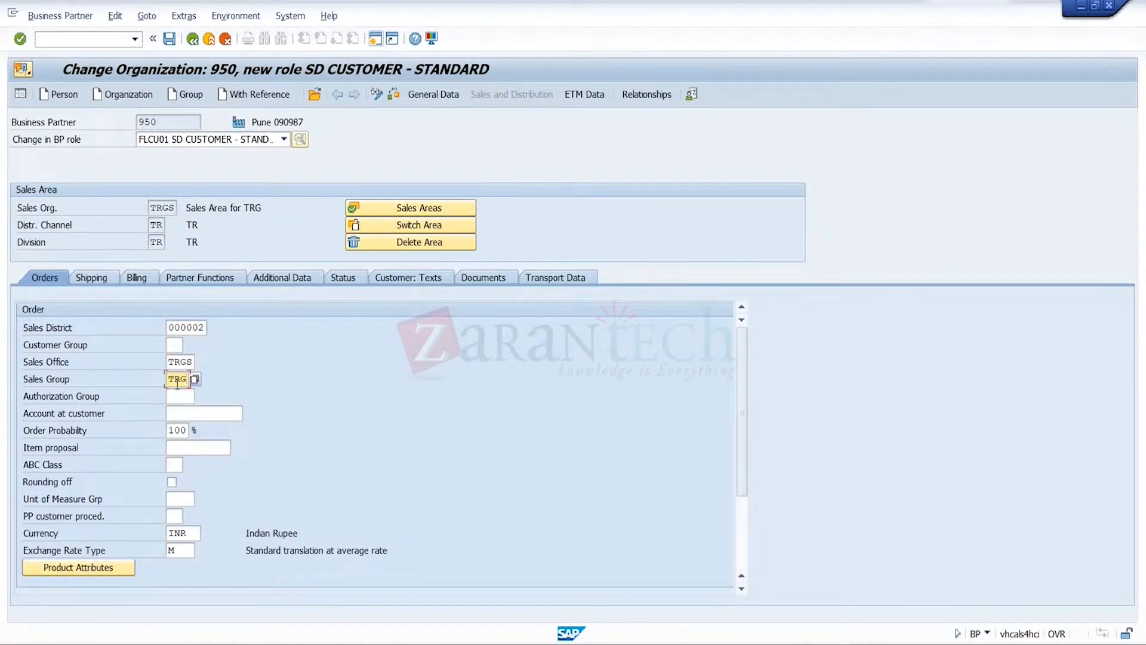
key(Return)
Set the customer pricing procedure to 1 in the pricing and statistics data
scroll(312, 463, down, 3)
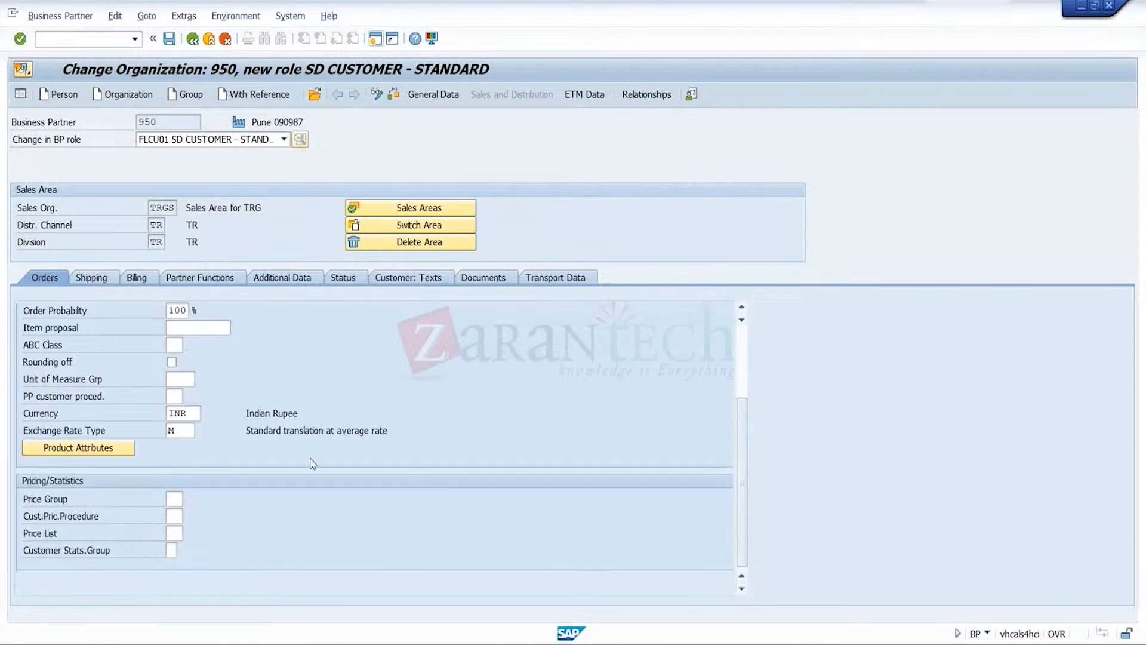
click(179, 520)
text(1)
key(Return)
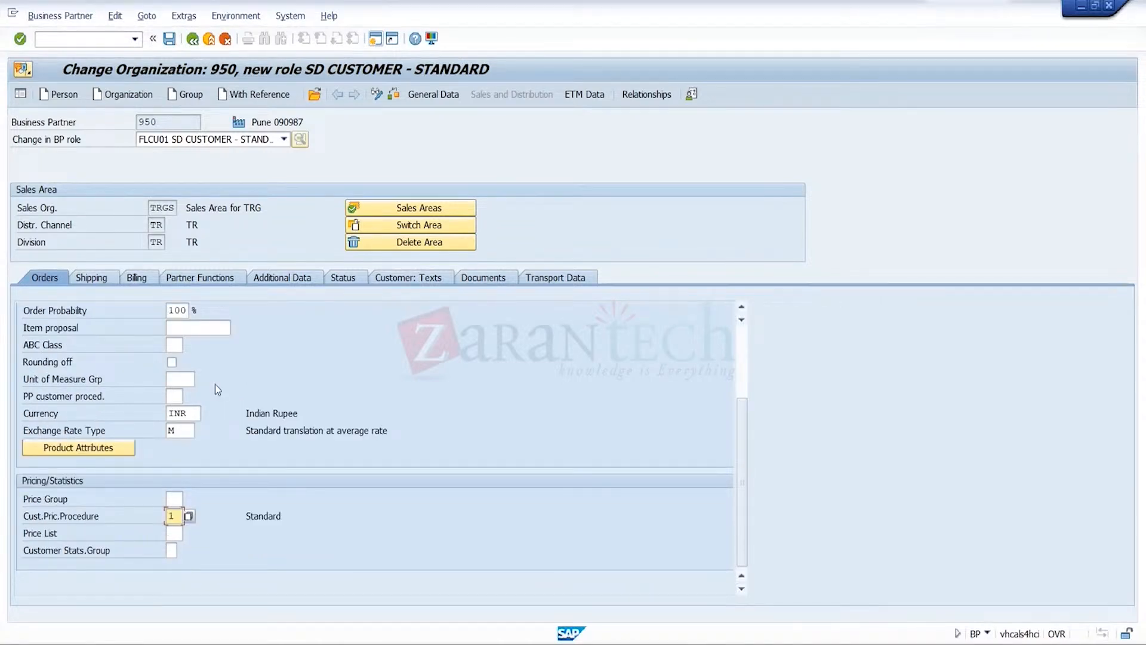
In the shipping data, set the delivery priority to 01, the delivering plant to TRGP and the shipping conditions to 01 Standard
click(105, 282)
key(Down)
key(Tab)
key(Tab)
key(Down)
key(Down)
key(Return)
key(Tab)
key(Down)
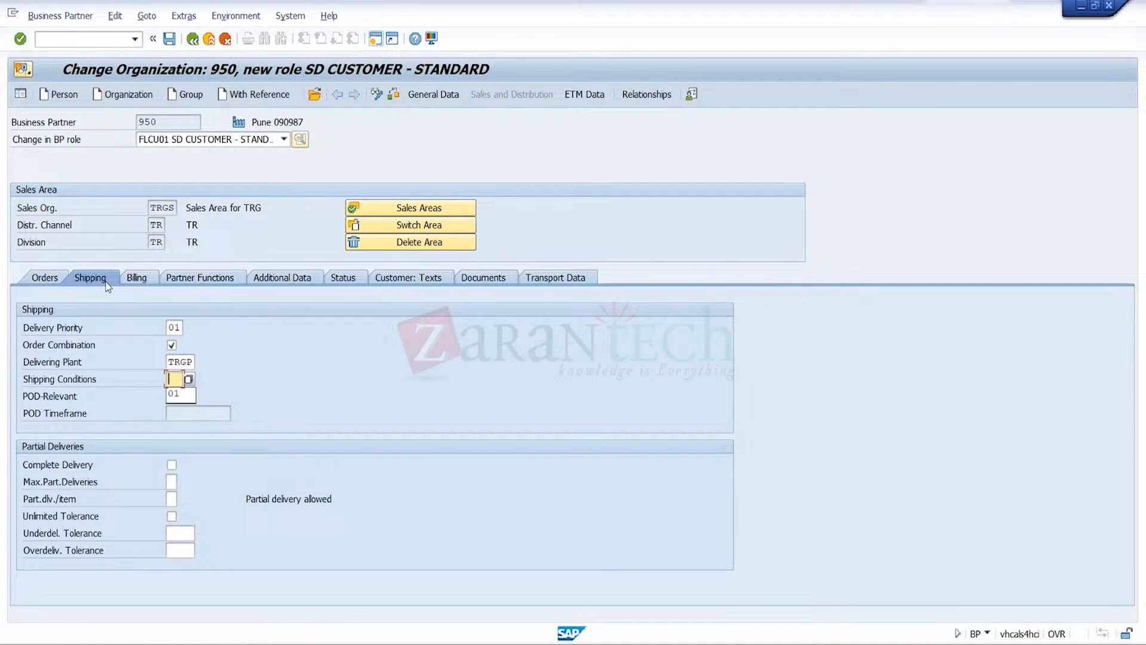
key(Down)
key(Return)
key(Return)
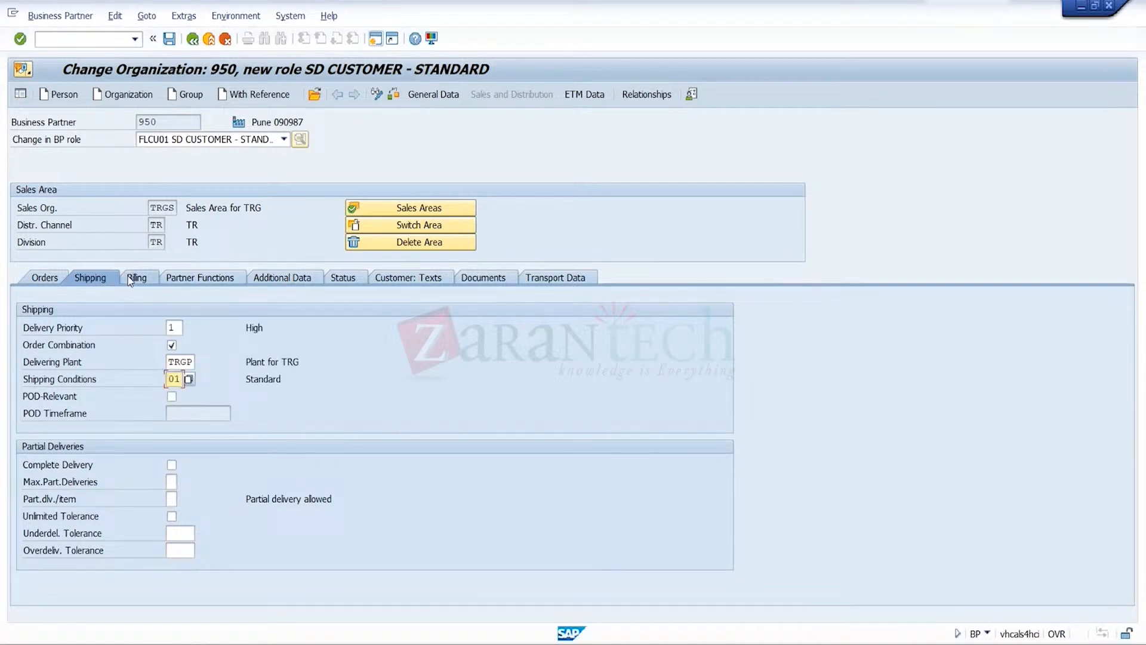
In the billing data, set the Incoterms to FOB with location Pune and the customer account assignment group to 01
click(163, 283)
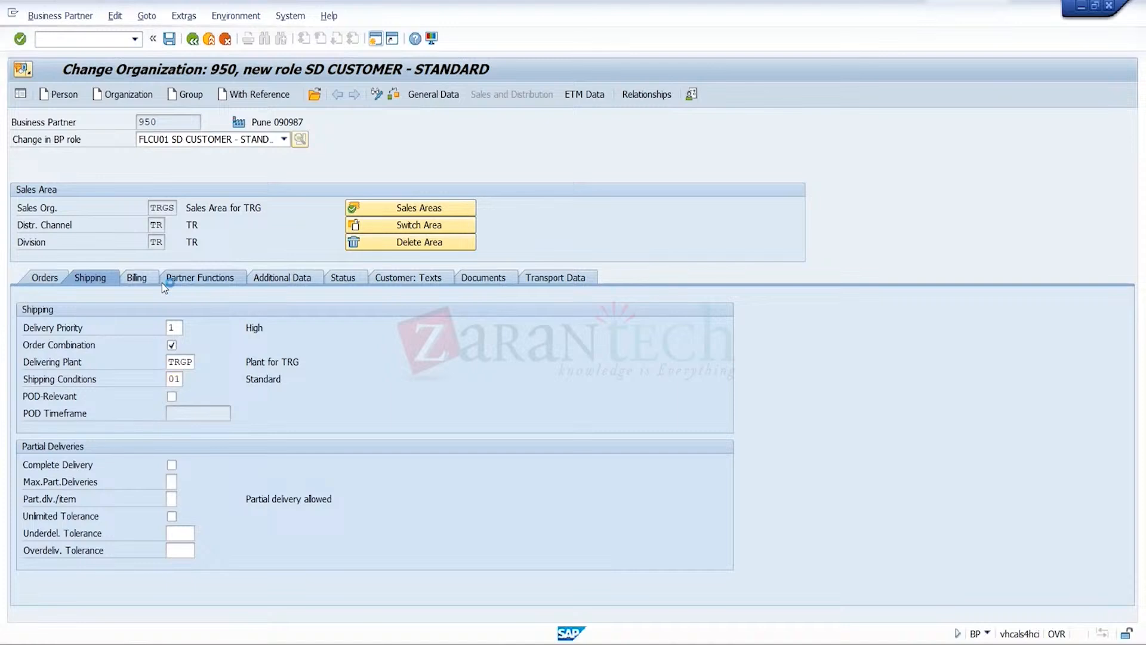
click(142, 281)
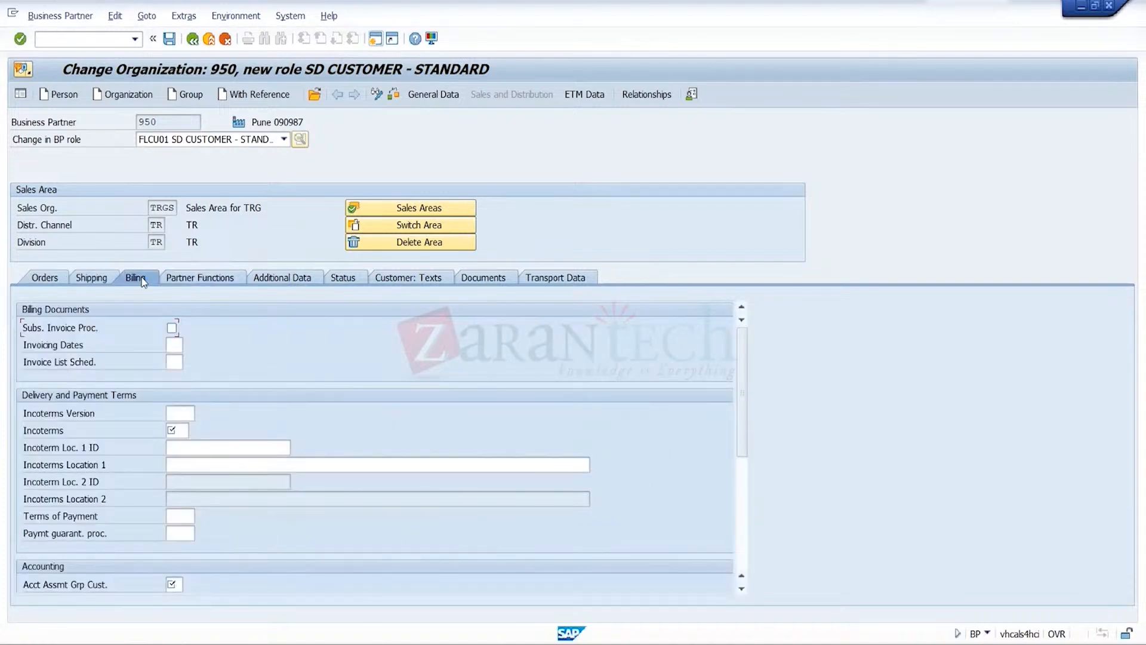
click(179, 350)
click(184, 425)
text(fob)
click(189, 469)
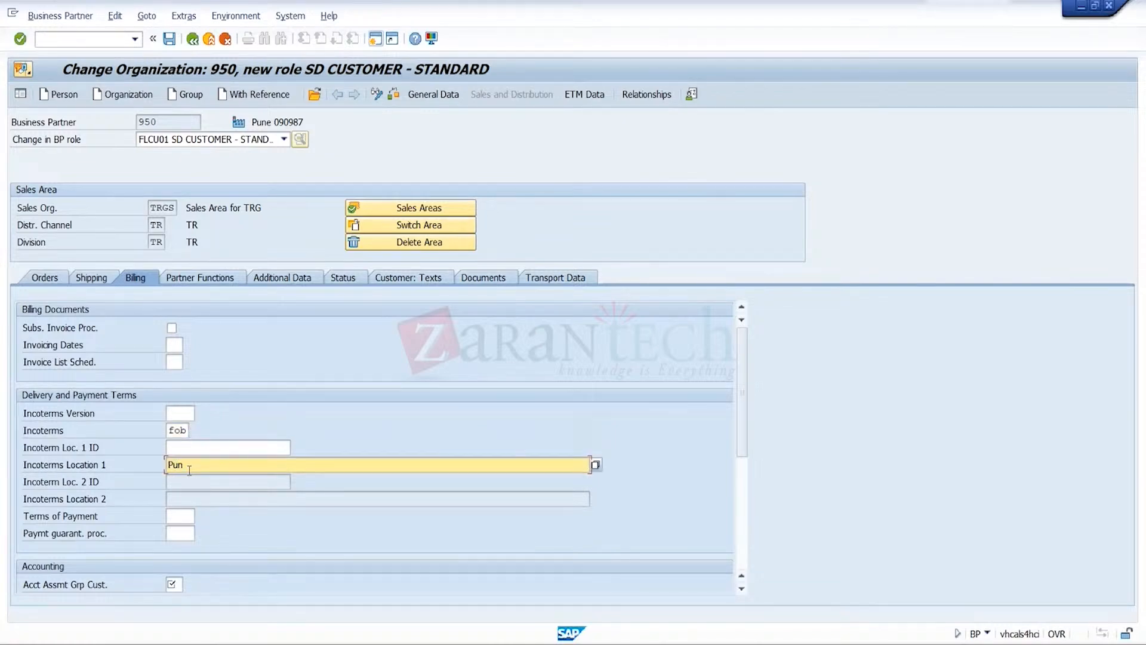
click(179, 583)
click(176, 599)
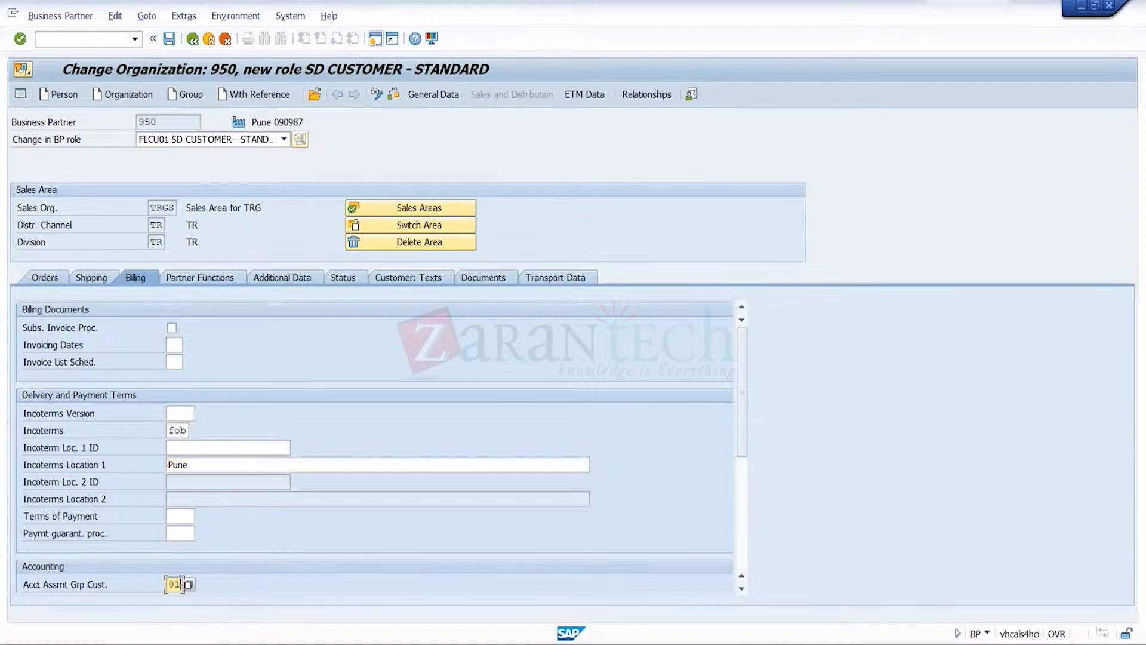
Set the output tax classification for MWAS to 0 Tax Exempt and save the SD customer role
click(743, 557)
click(349, 415)
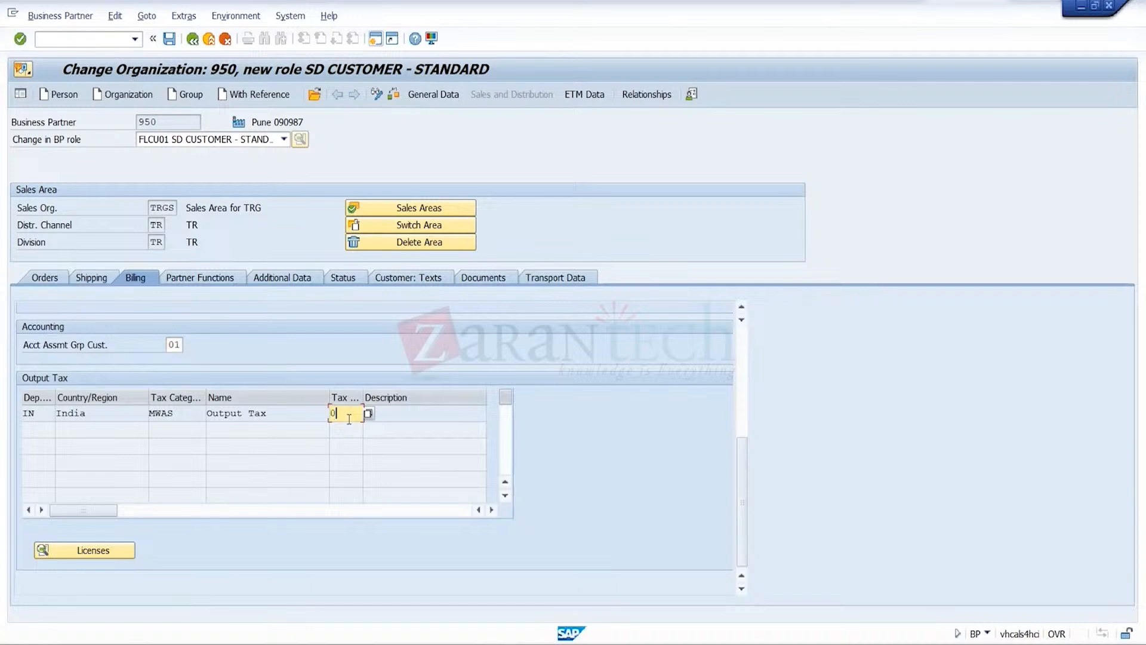
key(Return)
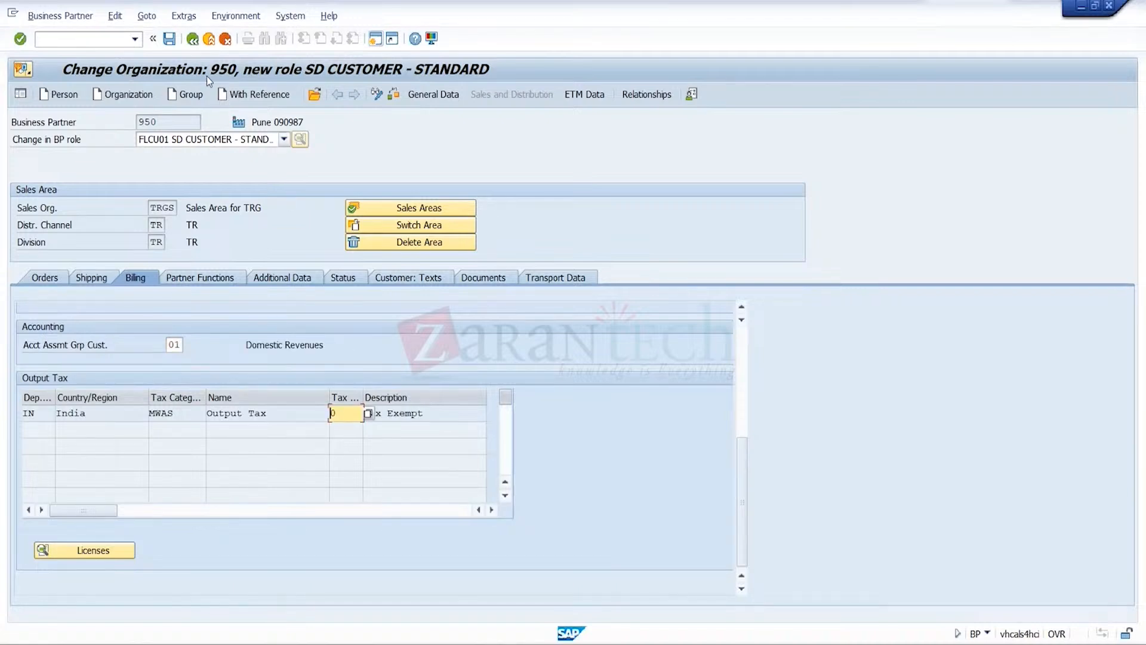
click(170, 40)
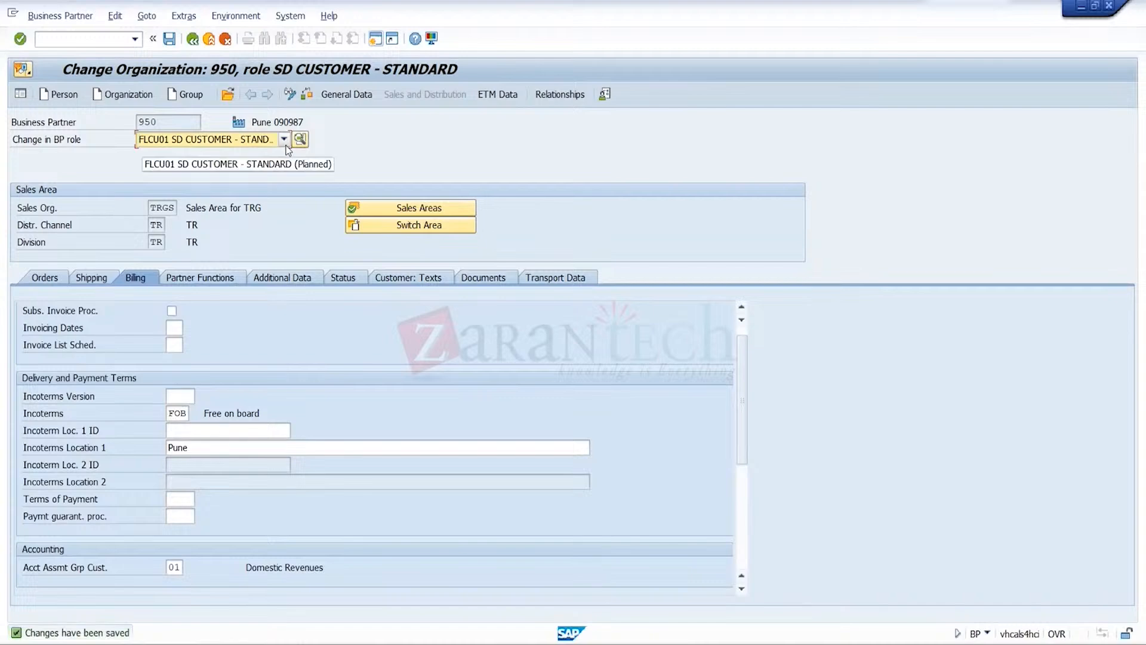
Add the role FLCU00 FI Customer - Standard to CR4
click(284, 142)
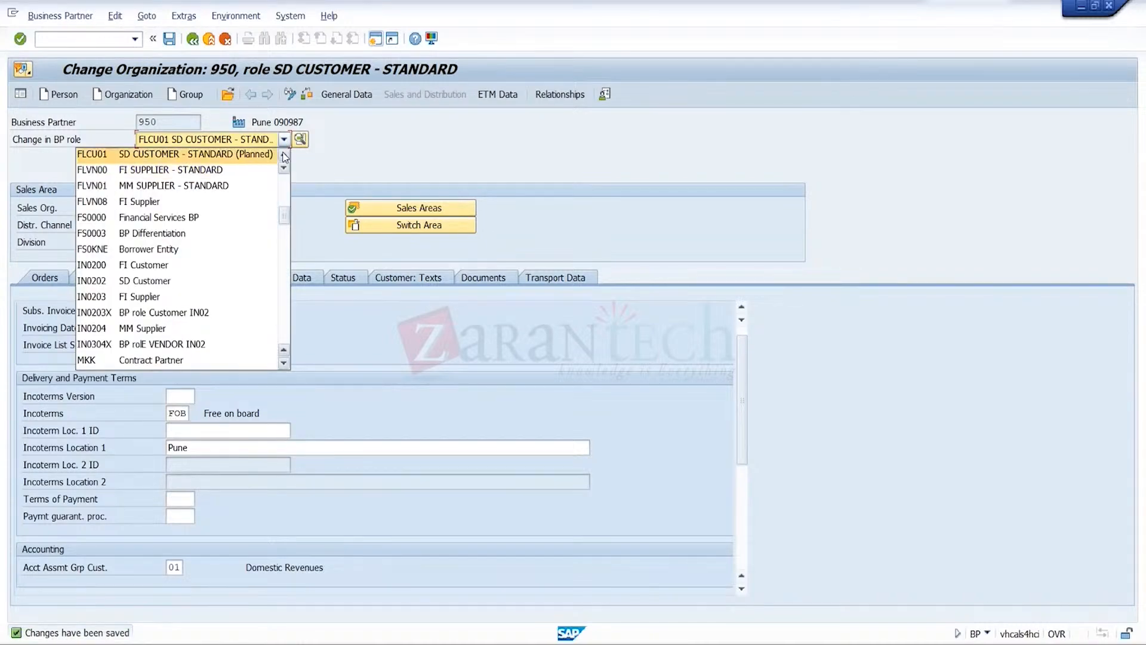
click(285, 154)
click(255, 151)
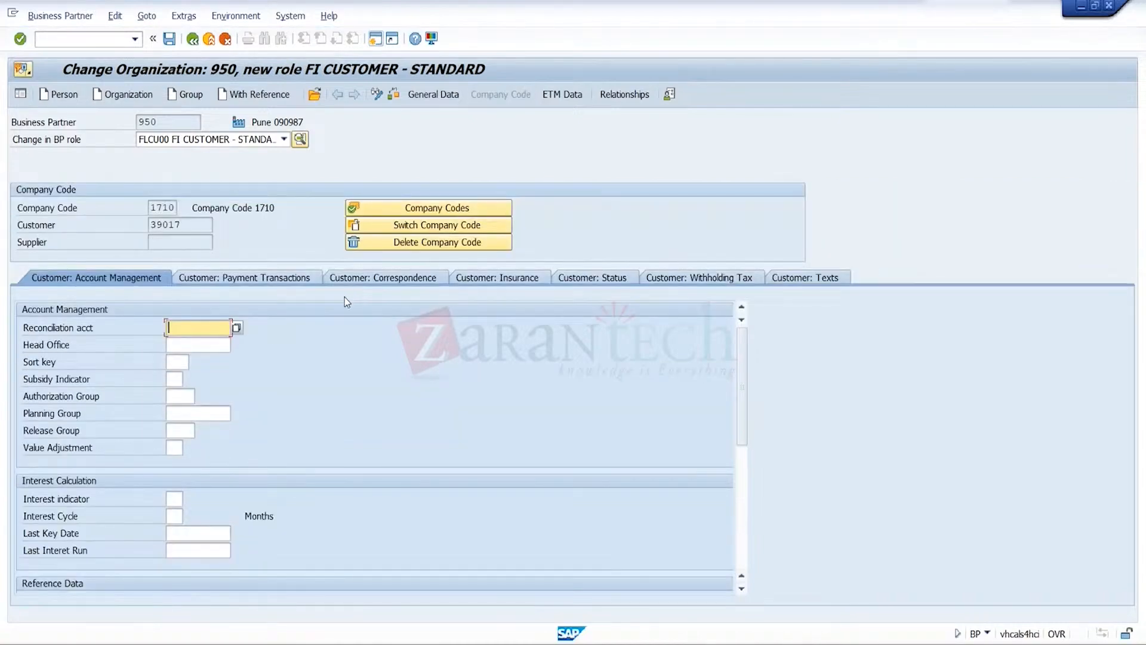
Set the reconciliation account to 121000 for company code 1710 and save the role
text(1)
key(Down)
key(Return)
key(Return)
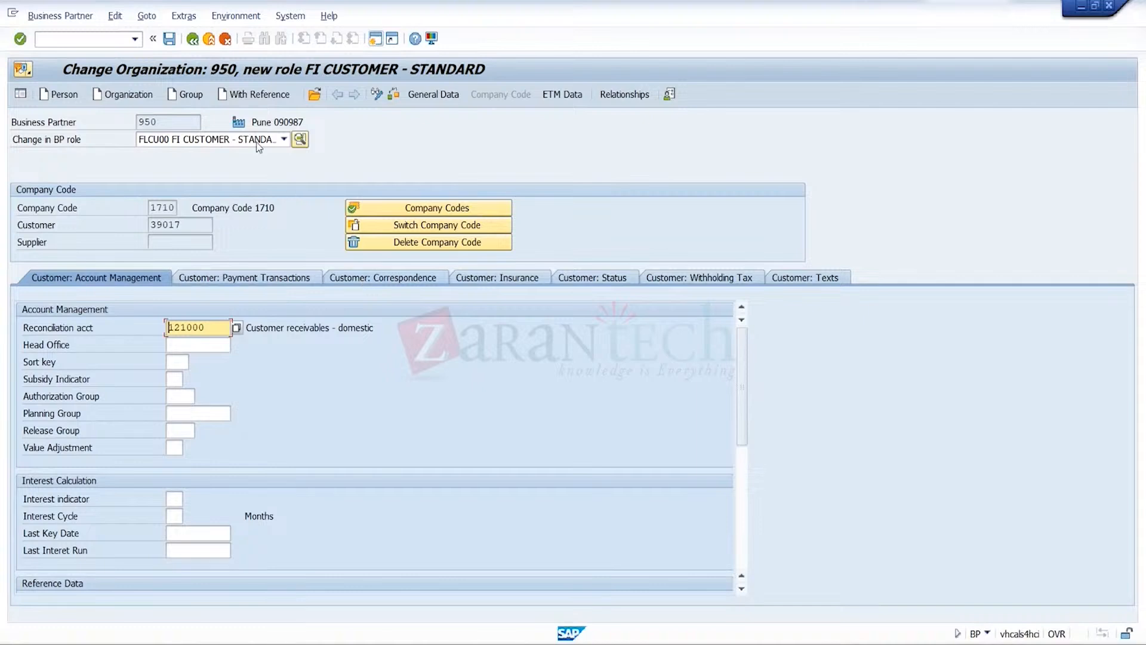
click(170, 39)
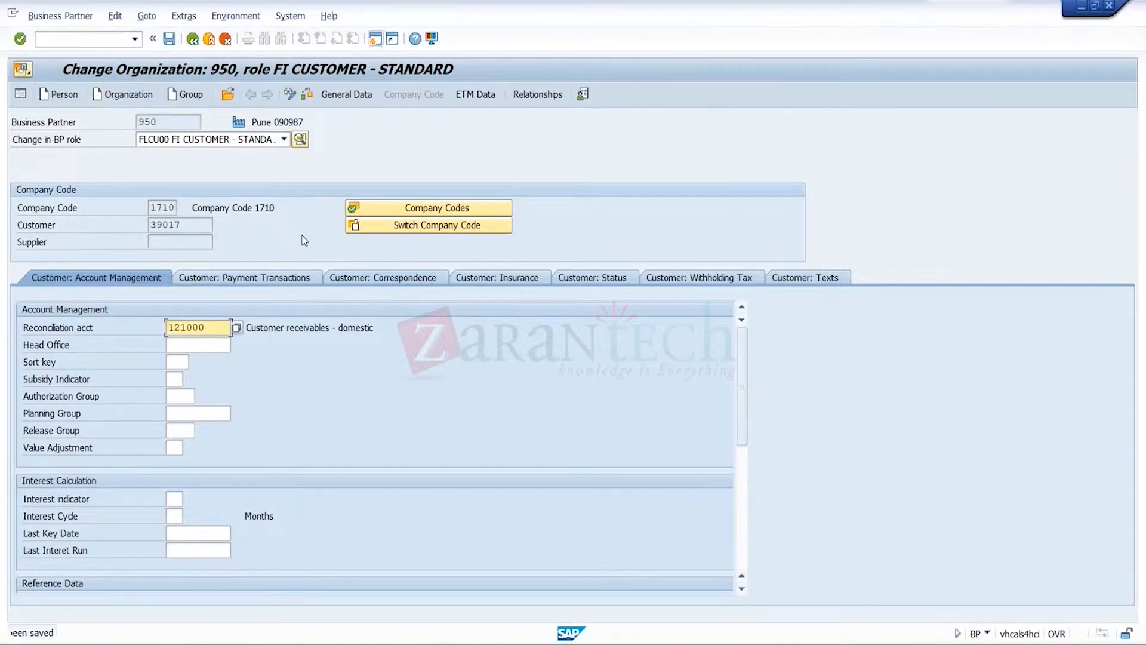
Switch CR4's company code data to company code TRG
click(388, 227)
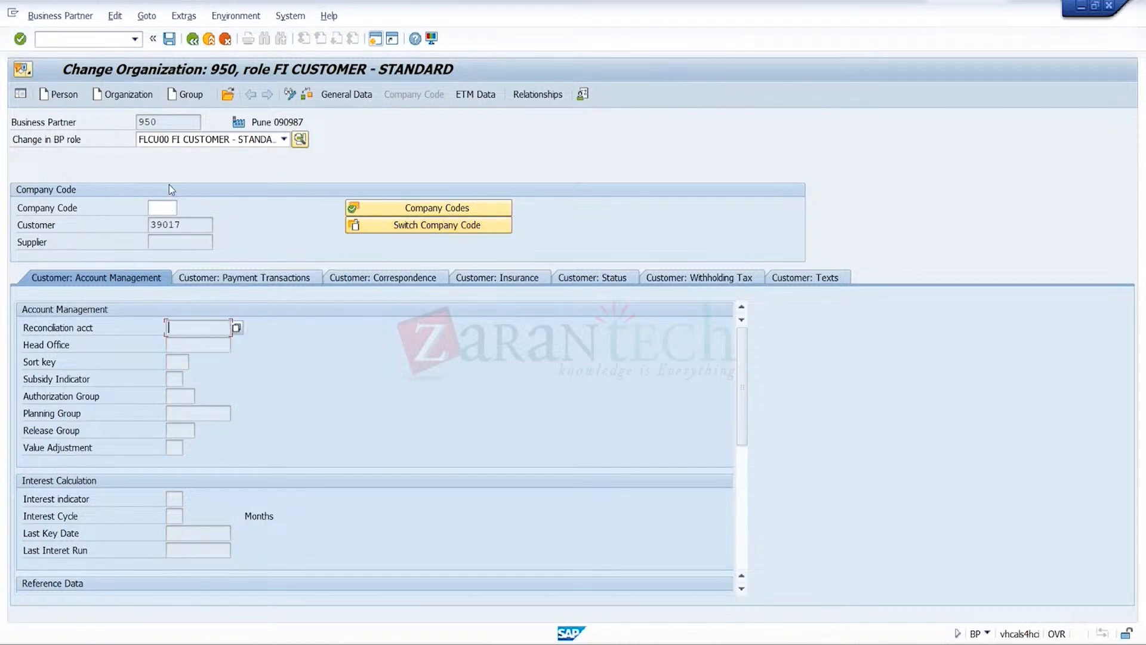
click(155, 208)
text(trg)
key(Return)
key(Return)
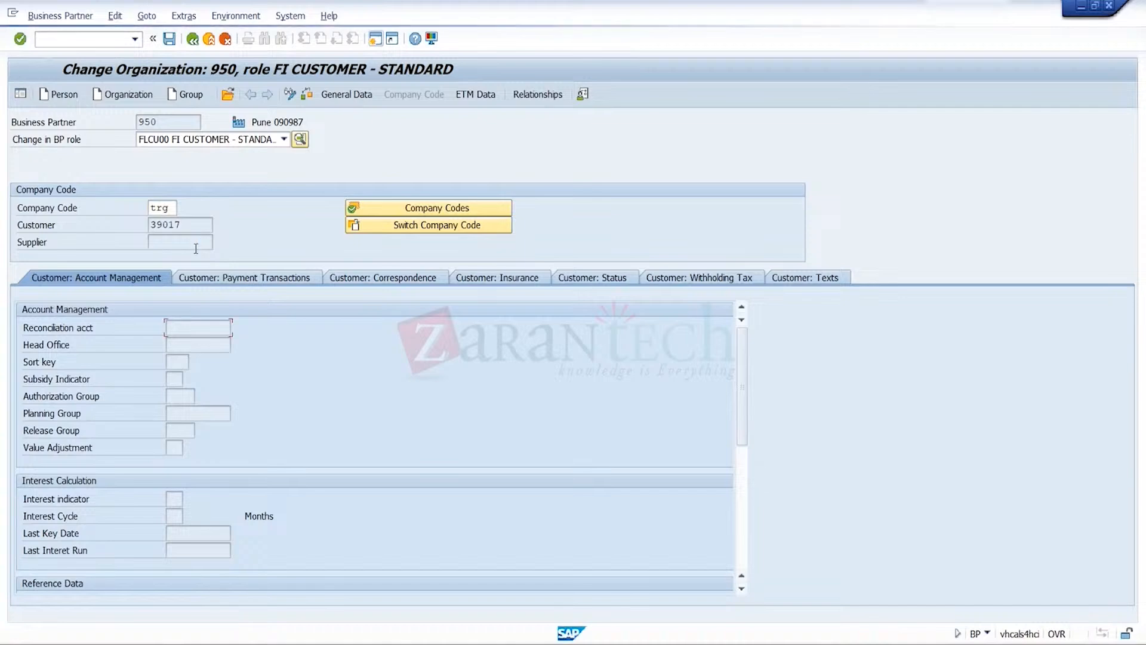
Set the reconciliation account to 121000 for company code TRG and save the business partner
click(216, 334)
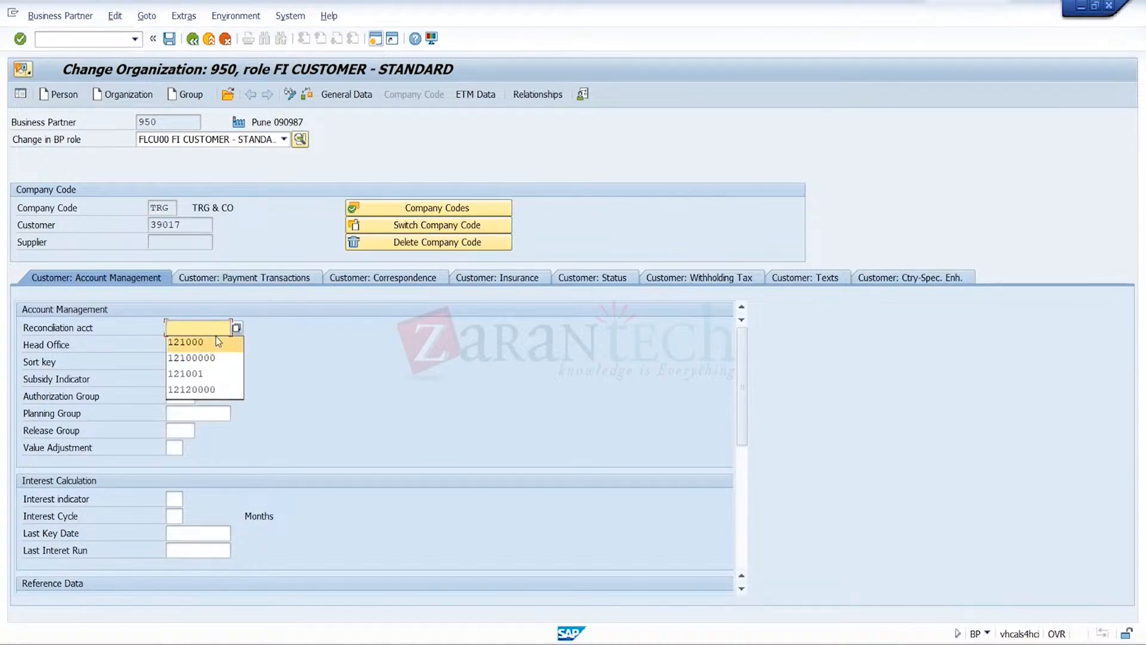
click(216, 336)
key(Return)
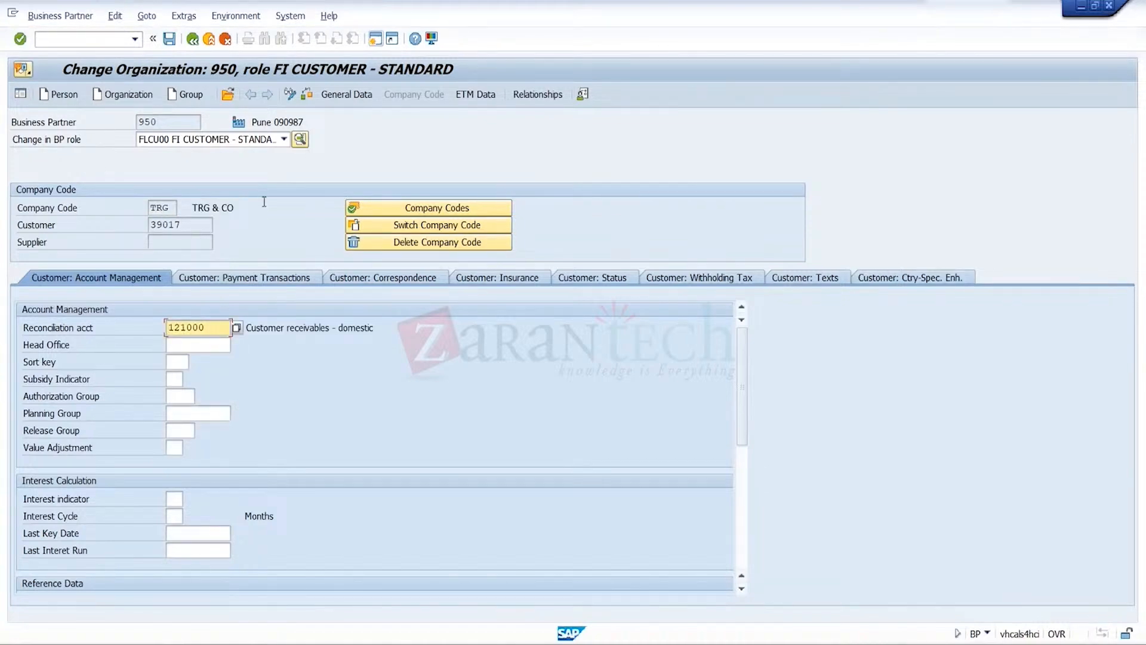
click(170, 42)
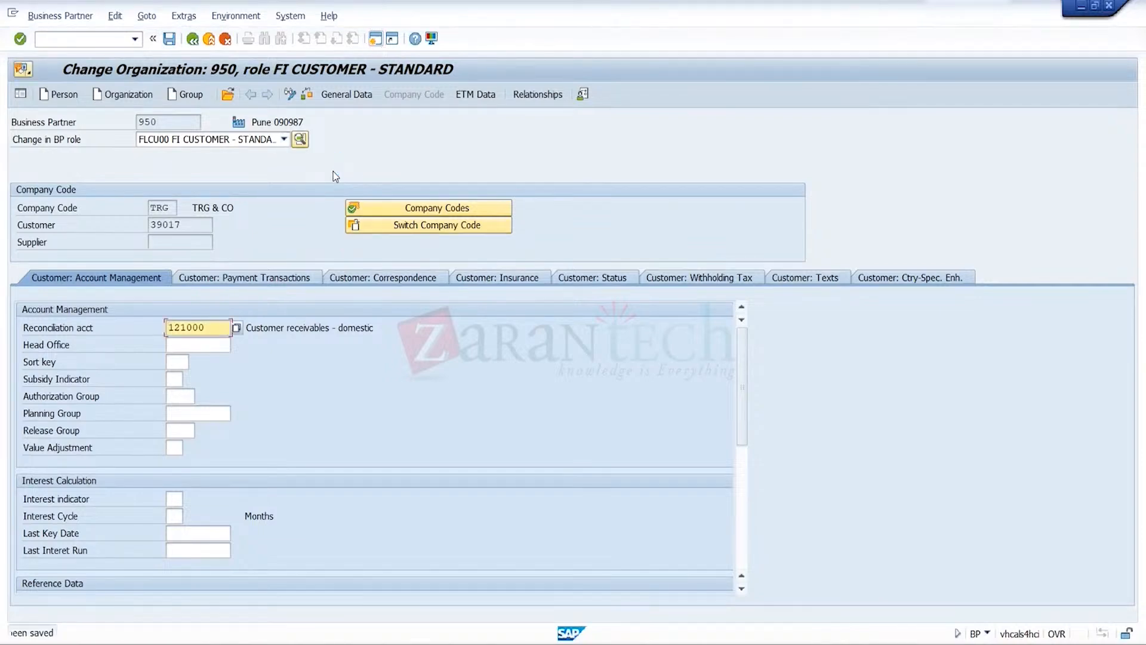
Try to add the role UKM000 SAP Credit Management to CR4, reselect FLCU00 FI Customer - Standard, and save
click(285, 140)
key(Down)
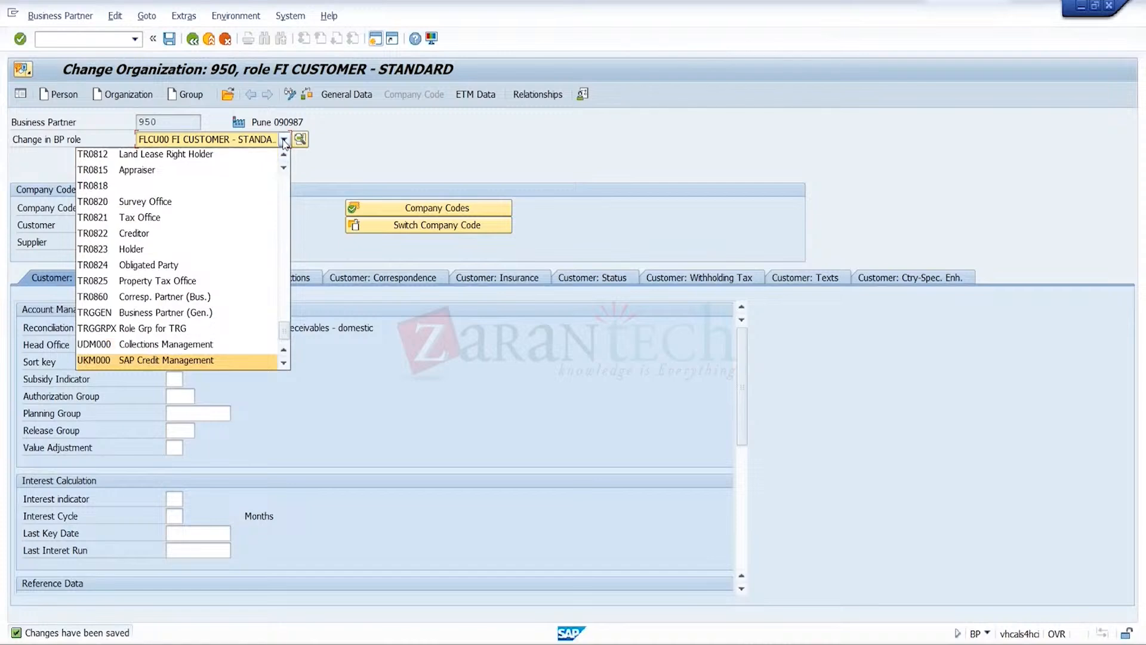
click(235, 371)
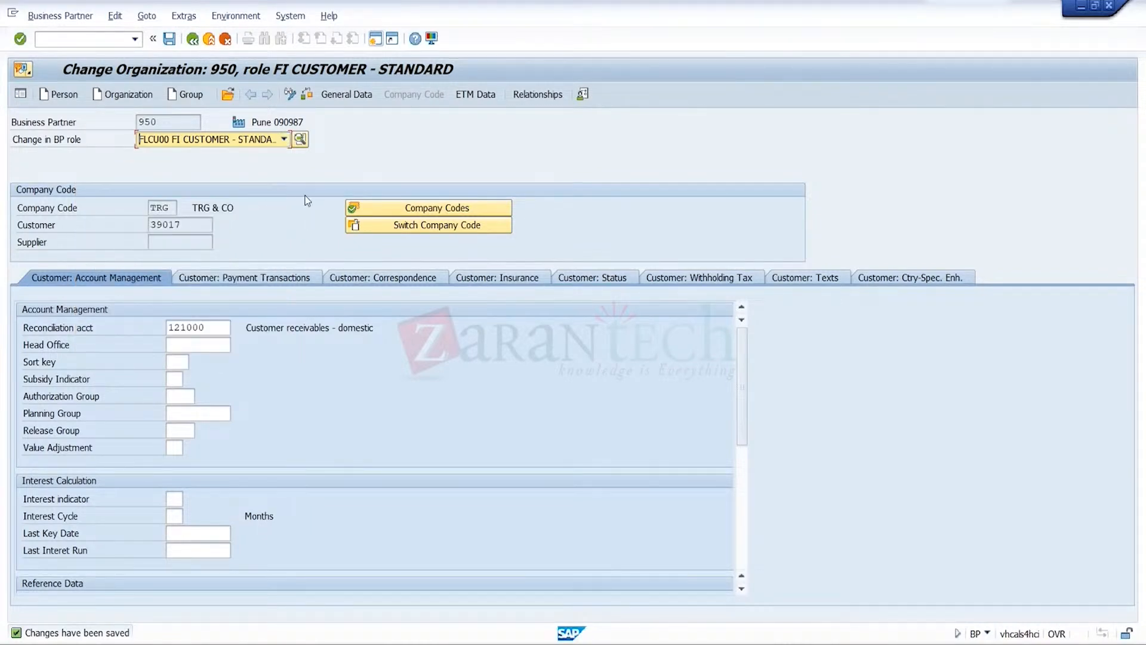
click(284, 141)
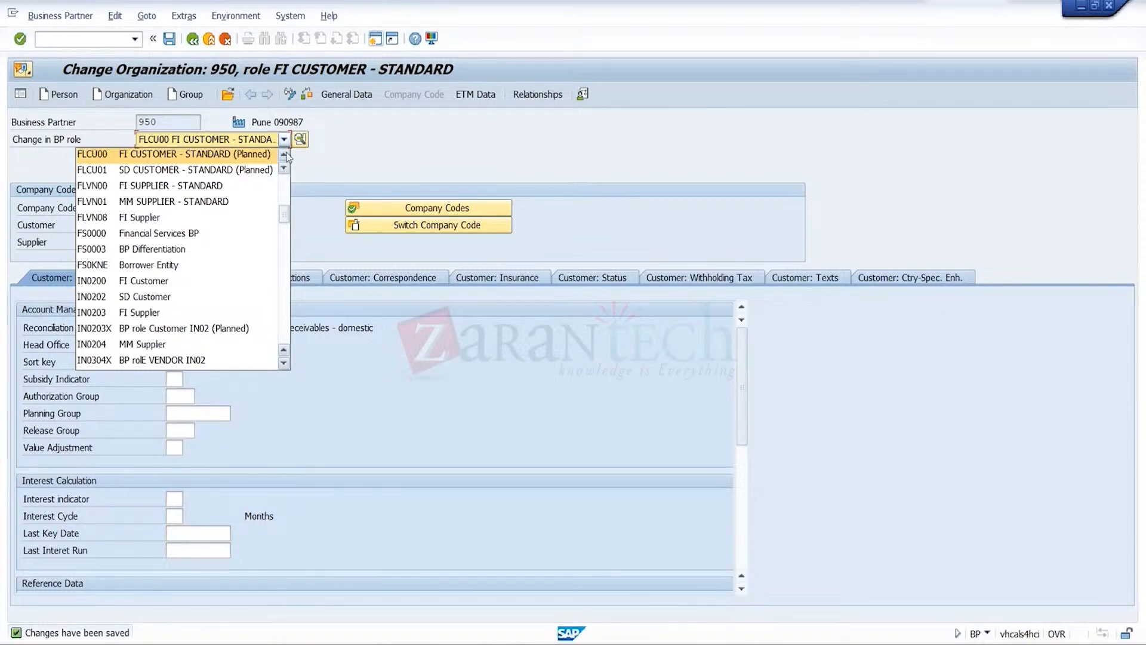
click(273, 159)
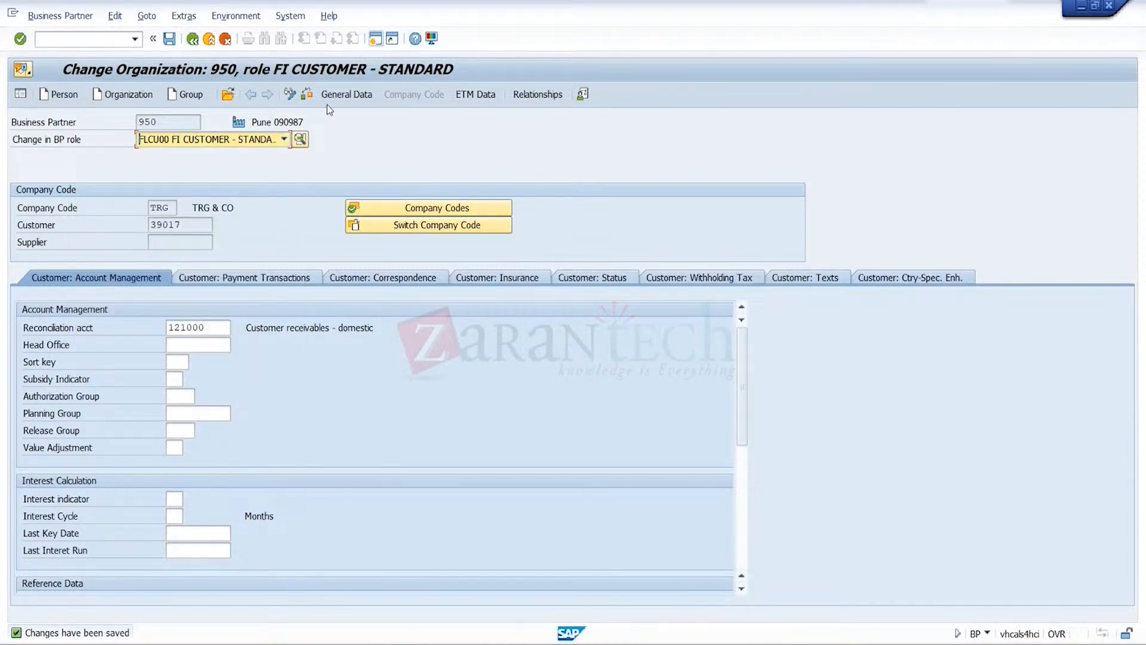
click(174, 43)
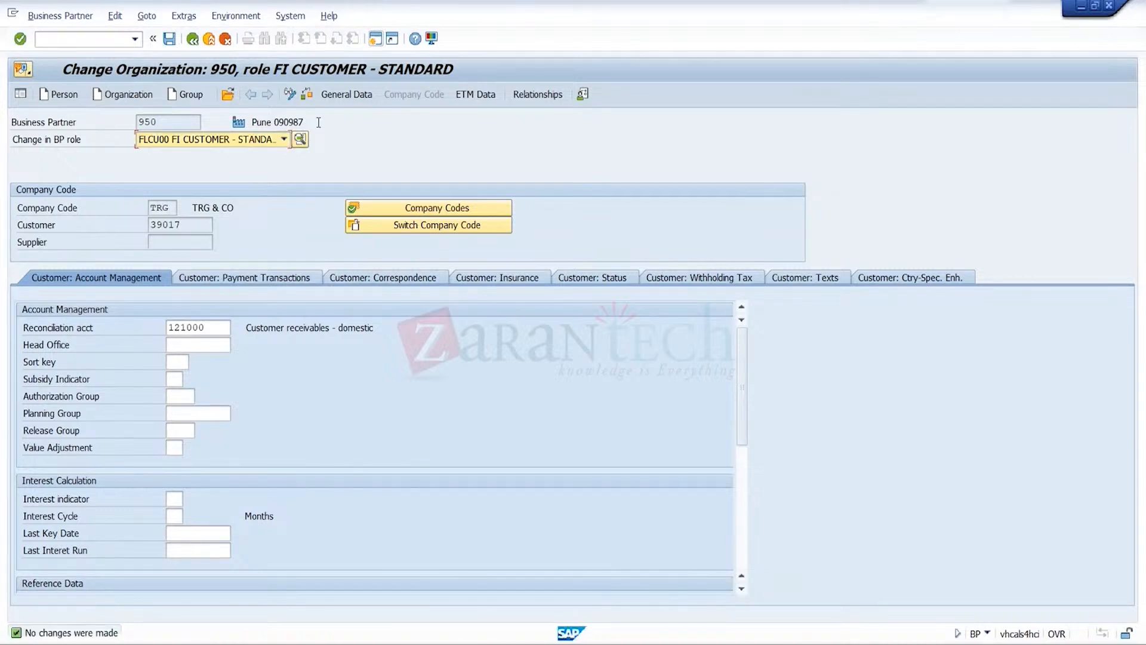
Open business partner 946 from the FI customer data of business partner 950
click(227, 96)
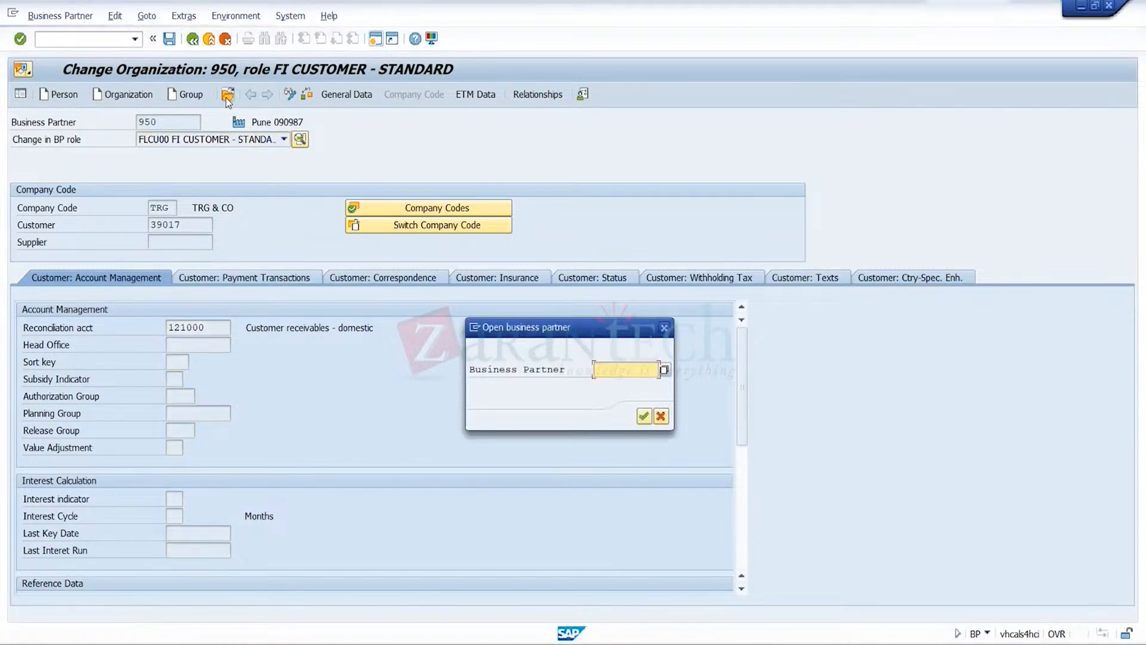
text(9)
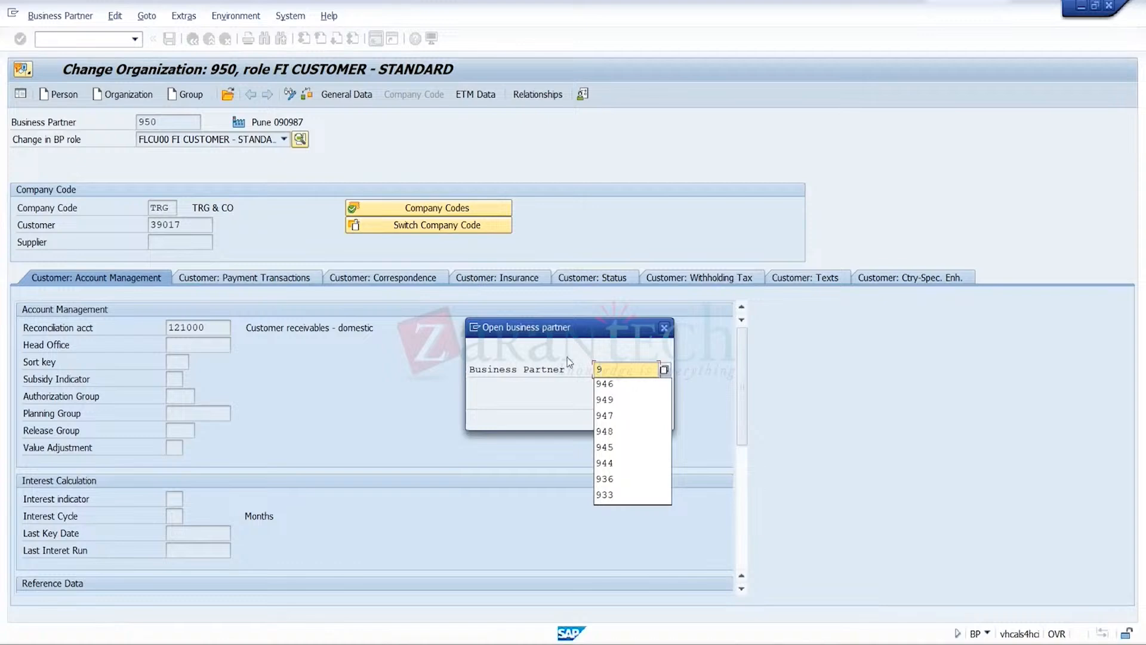
click(614, 385)
click(639, 416)
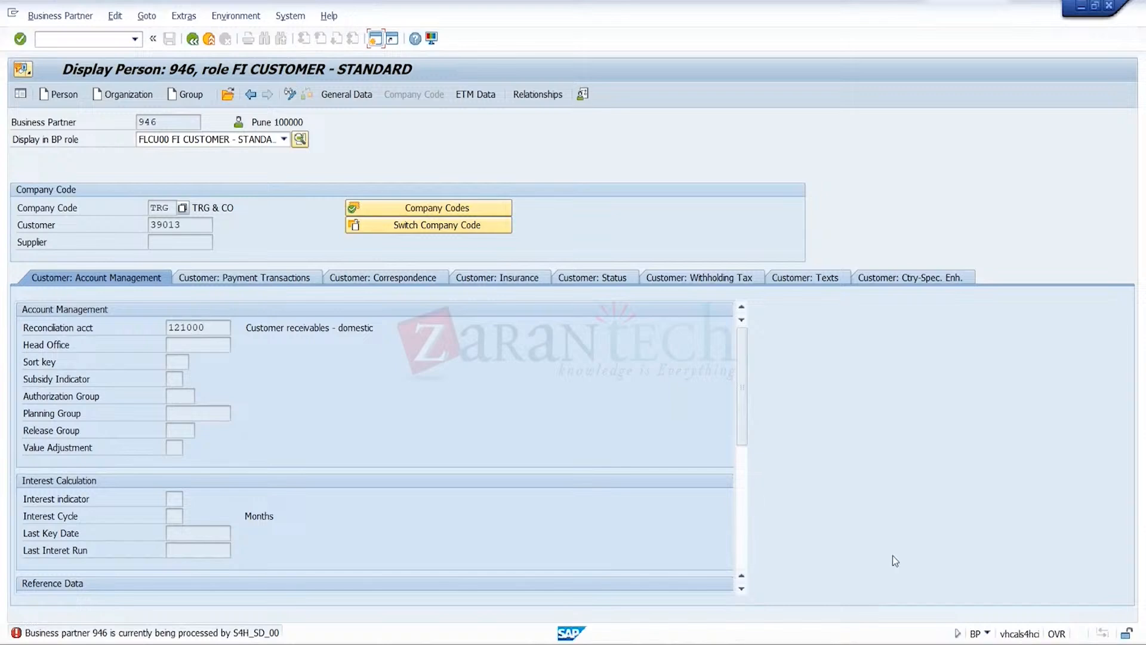
Exit partner 946's relationship maintenance in the other session, then switch partner 946 to change mode here and open its relationships
mouse_move(797, 644)
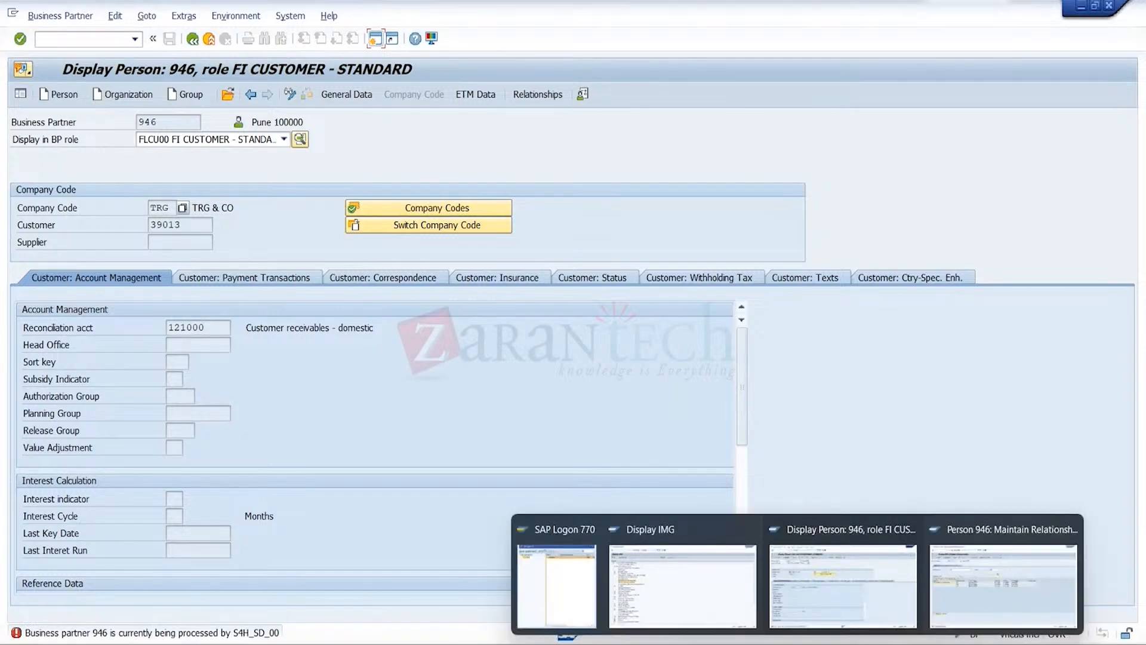
click(1000, 593)
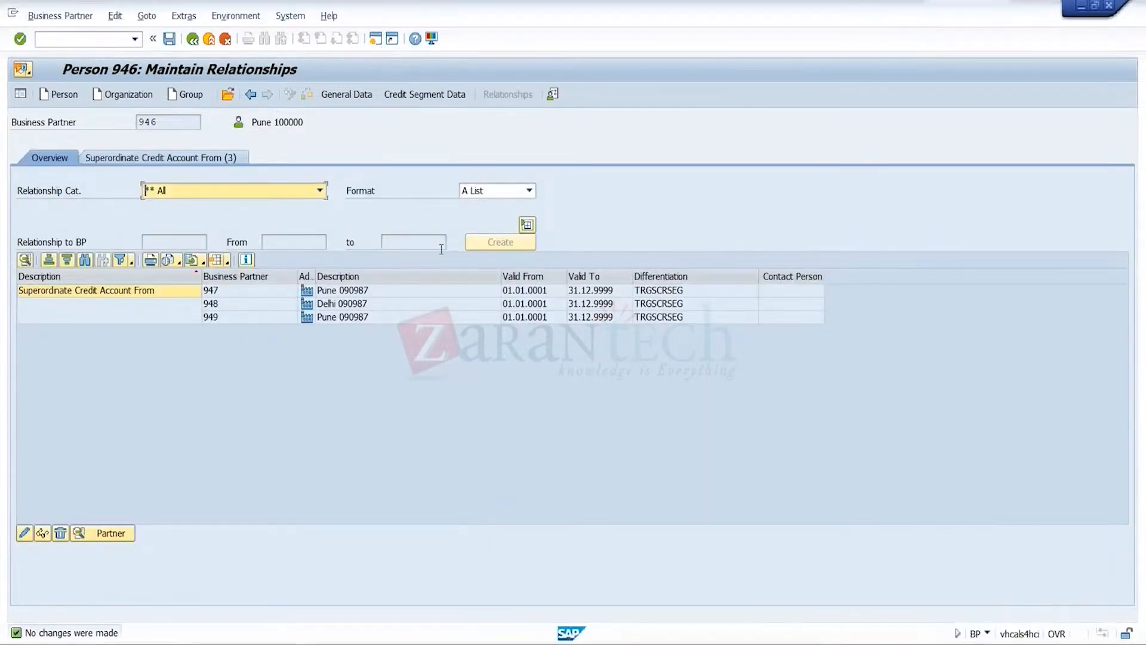
click(209, 40)
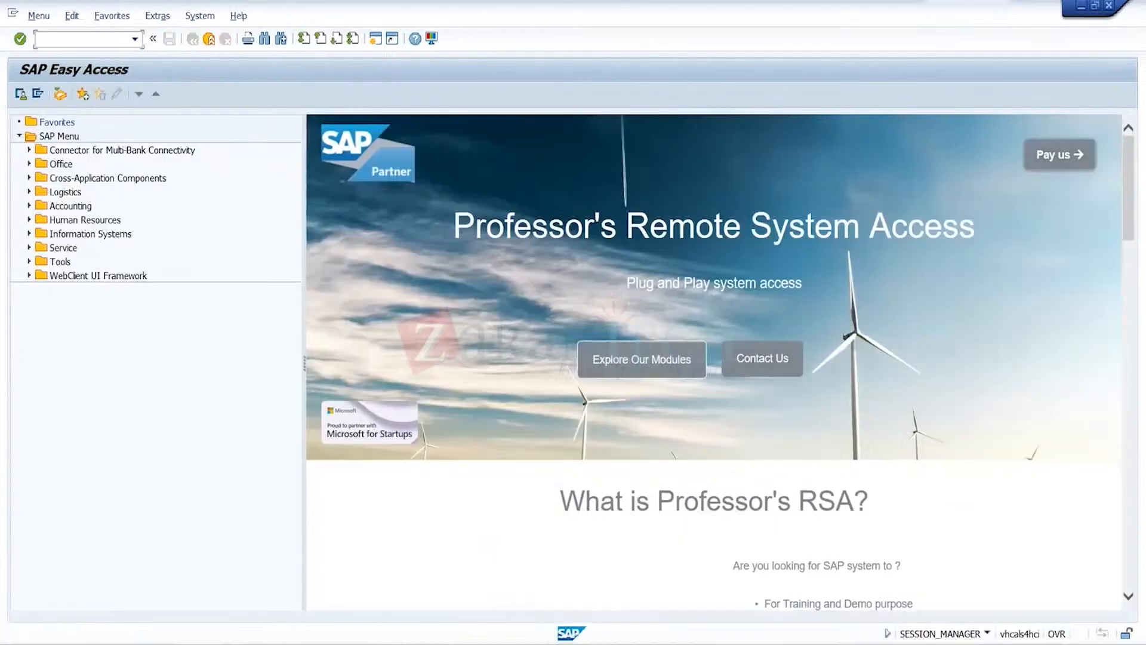
mouse_move(797, 644)
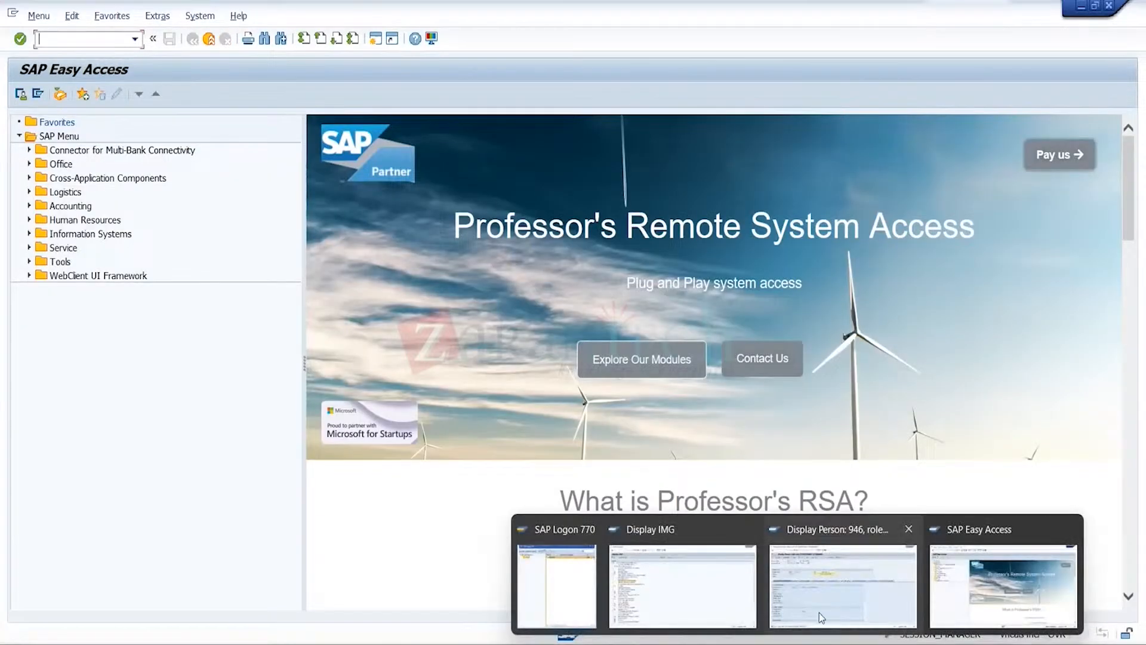
click(819, 612)
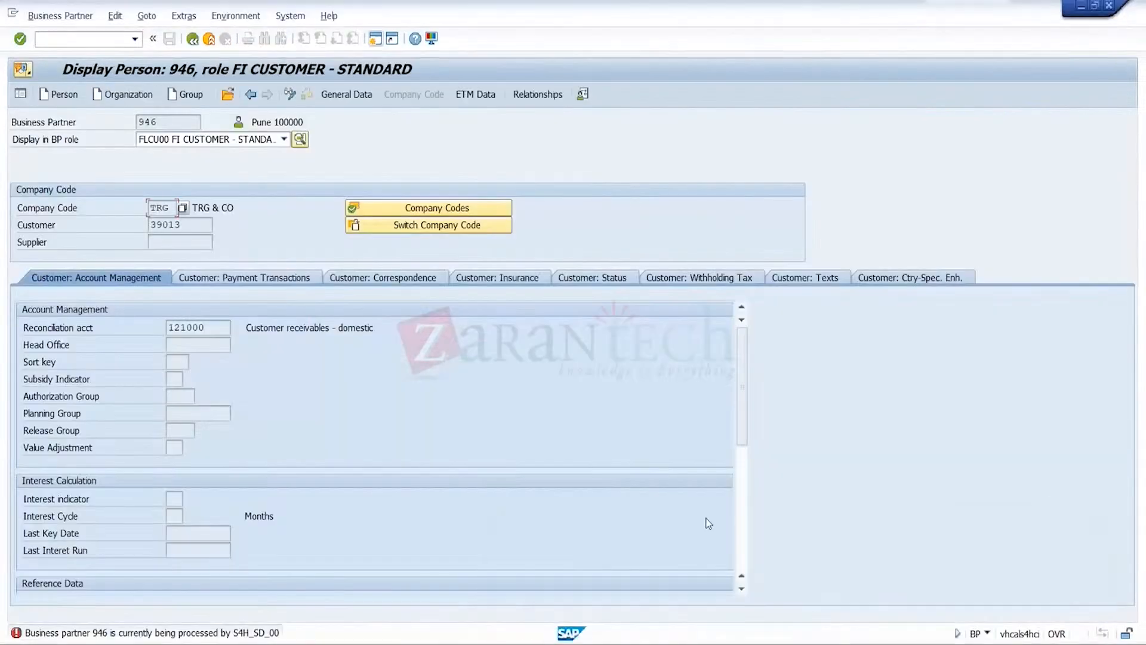
click(290, 95)
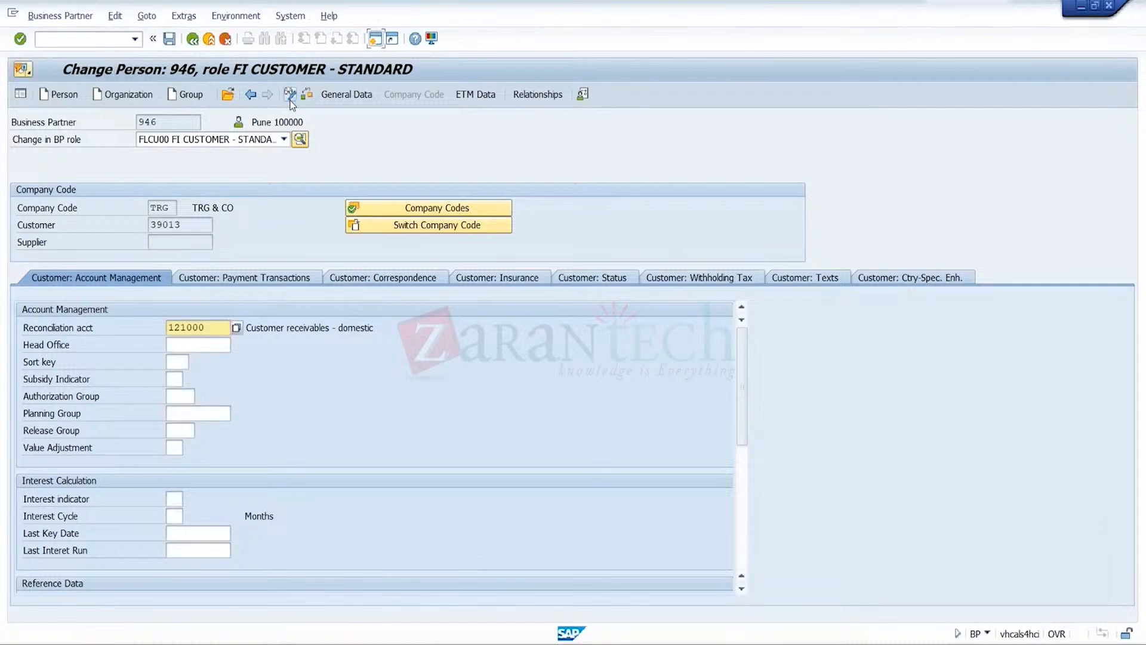
click(542, 100)
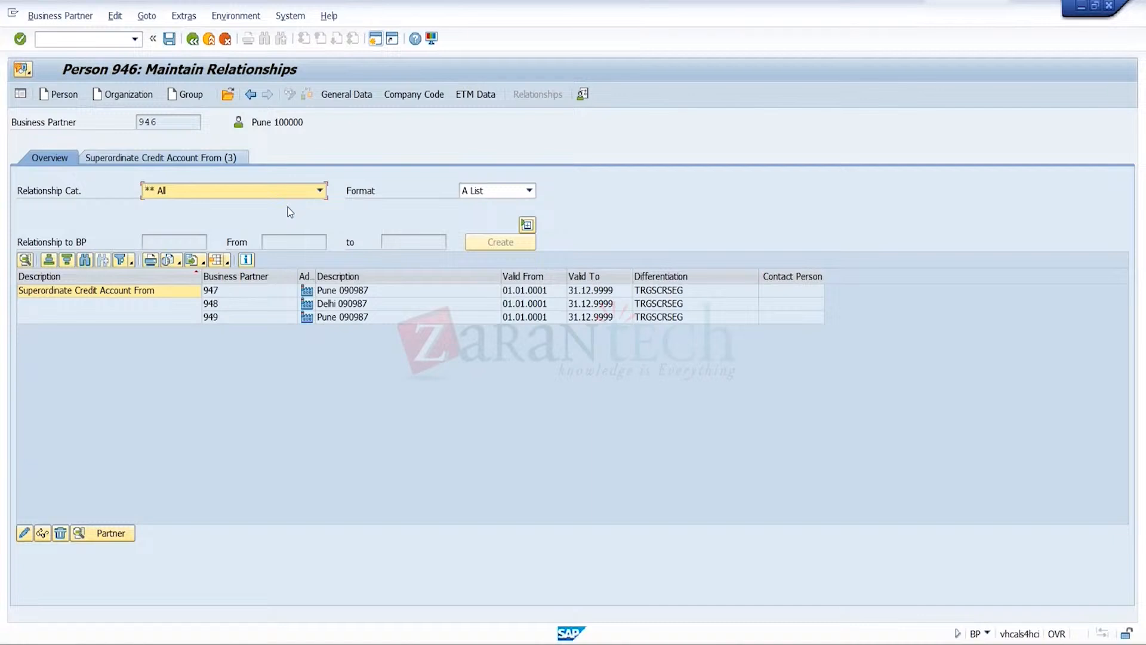
Try to create an FUKM001 Superordinate Credit Account From relationship to business partner 950 in credit segment TRGSCRSEG
click(319, 190)
scroll(327, 359, down, 2)
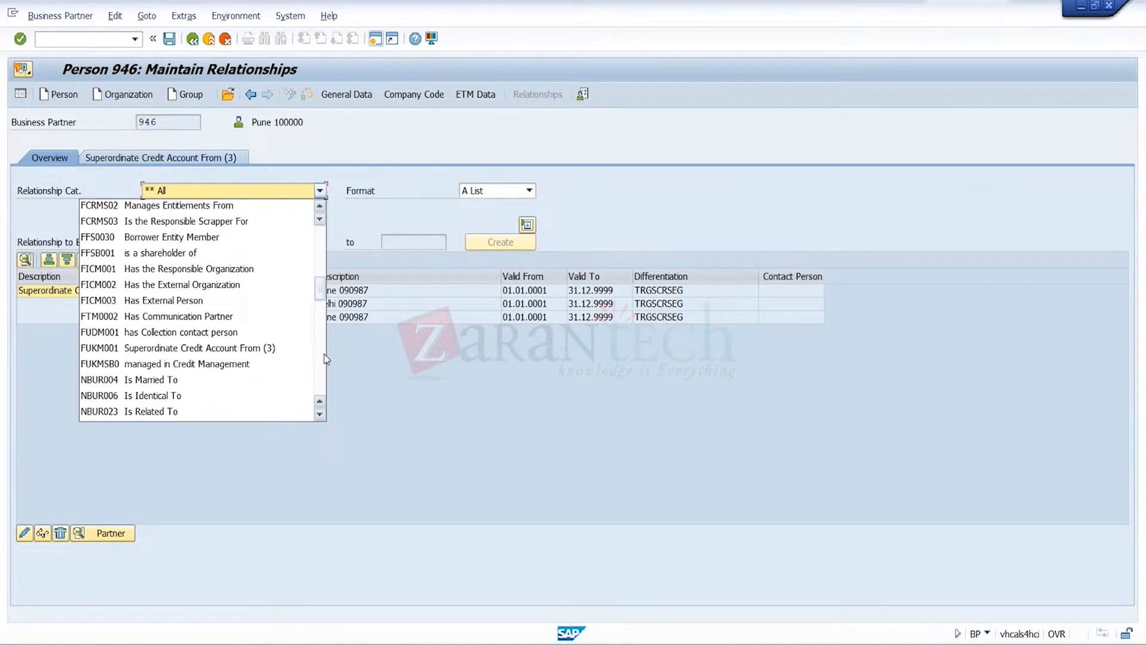
click(277, 346)
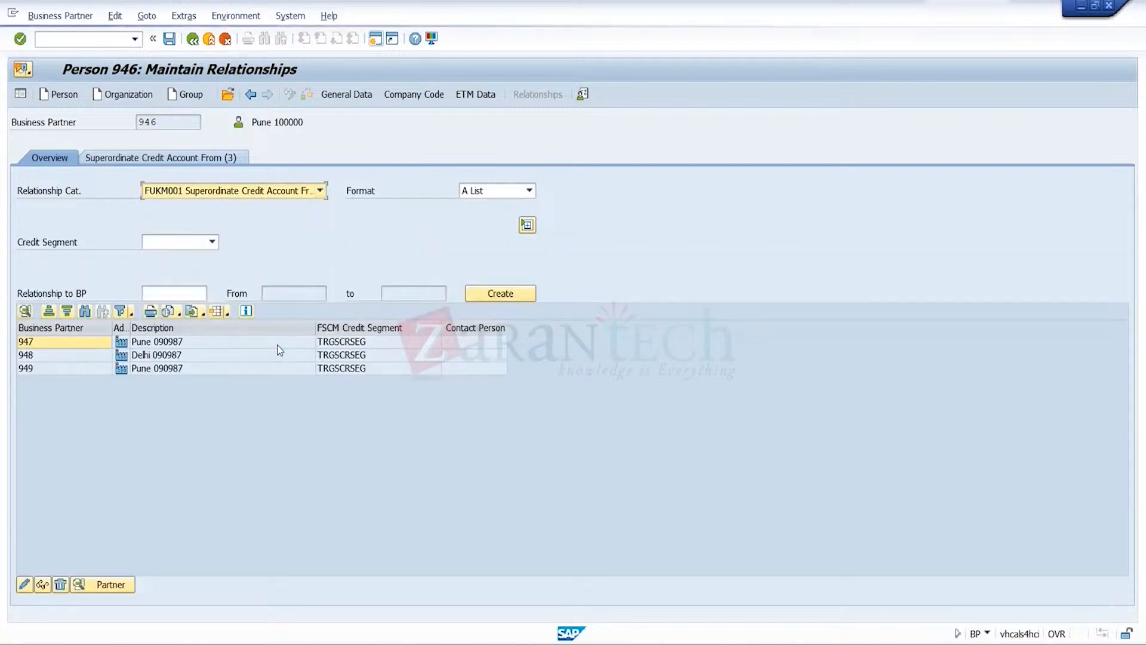
click(211, 242)
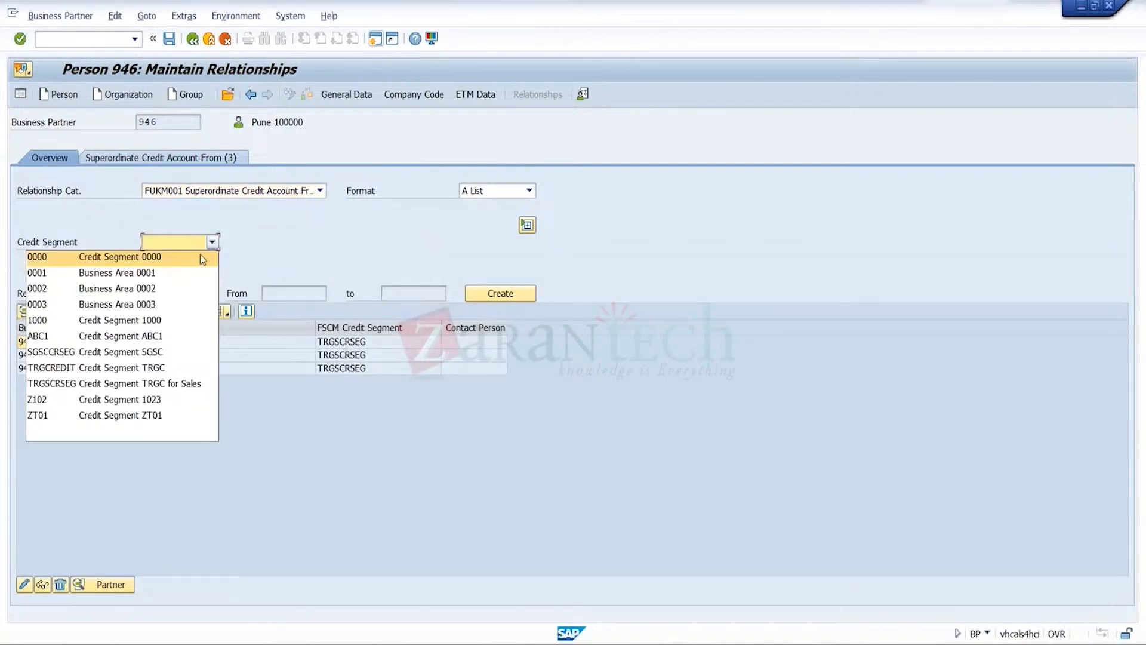
click(188, 385)
click(192, 296)
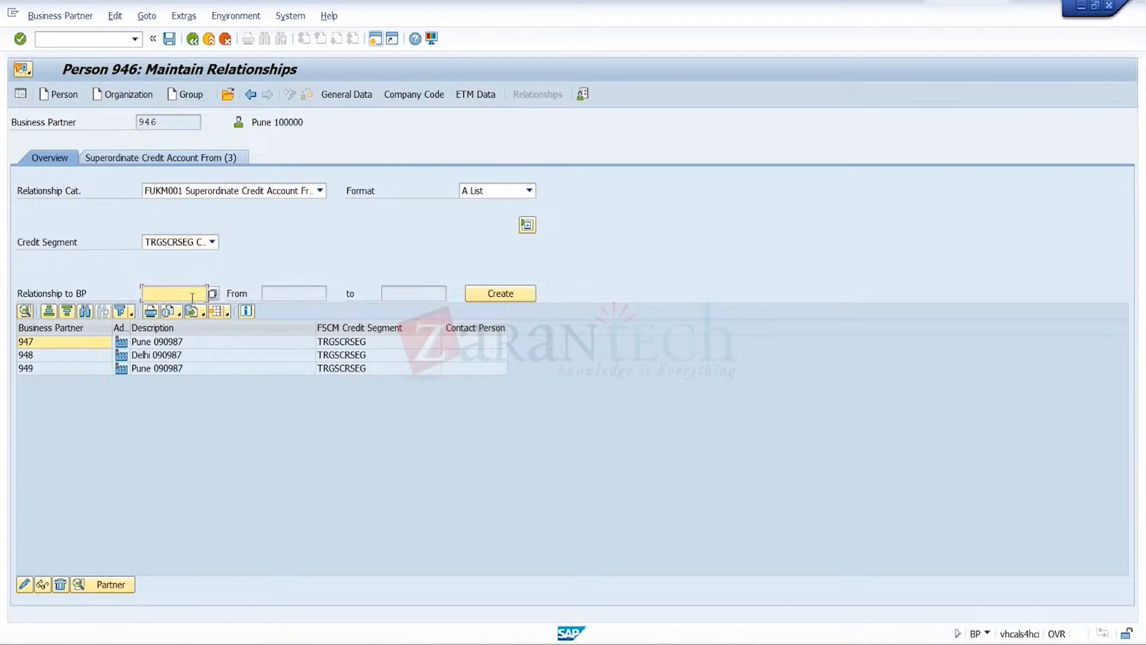
text(950)
click(501, 295)
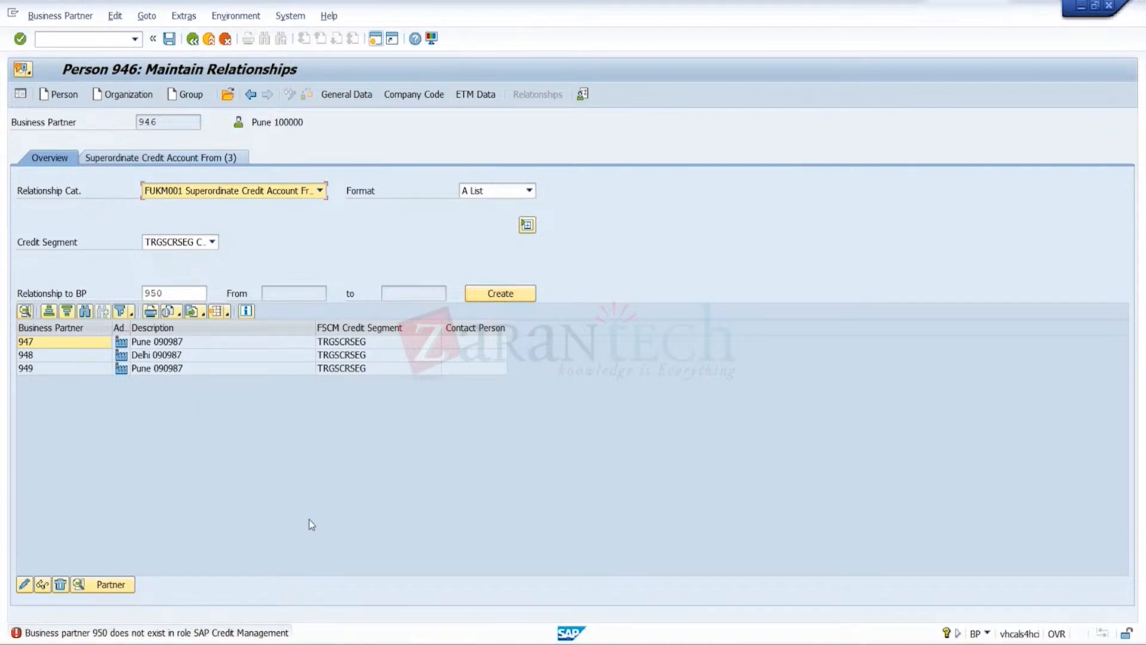
Open business partner 950 from the relationship maintenance of partner 946
click(230, 95)
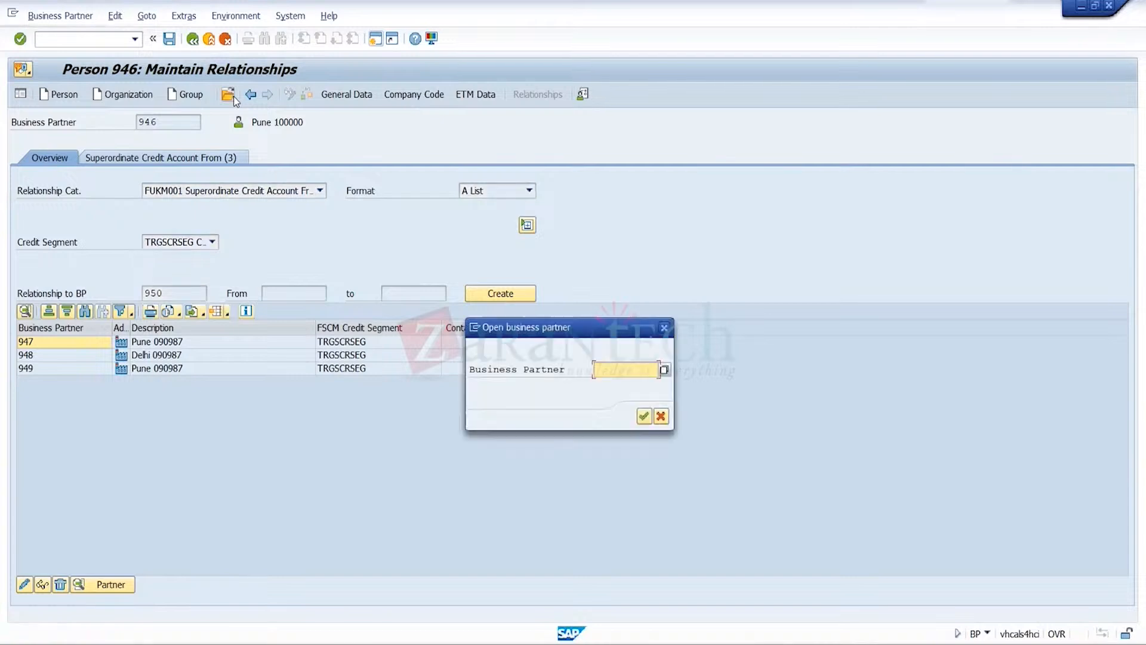
text(90)
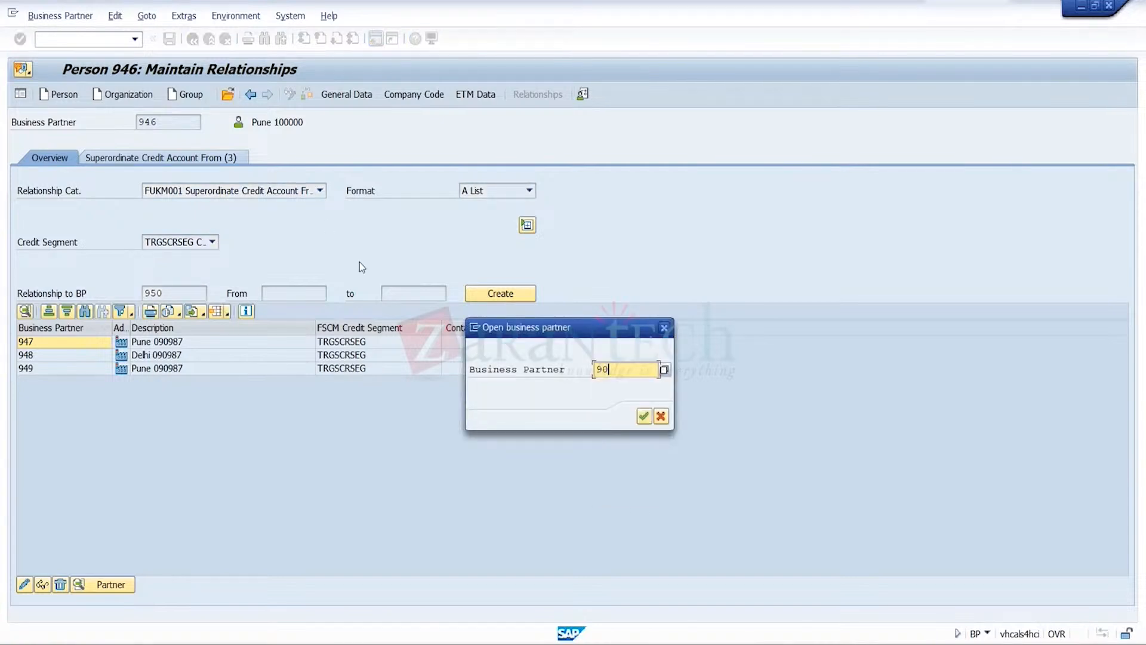
key(BackSpace)
text(50)
click(644, 417)
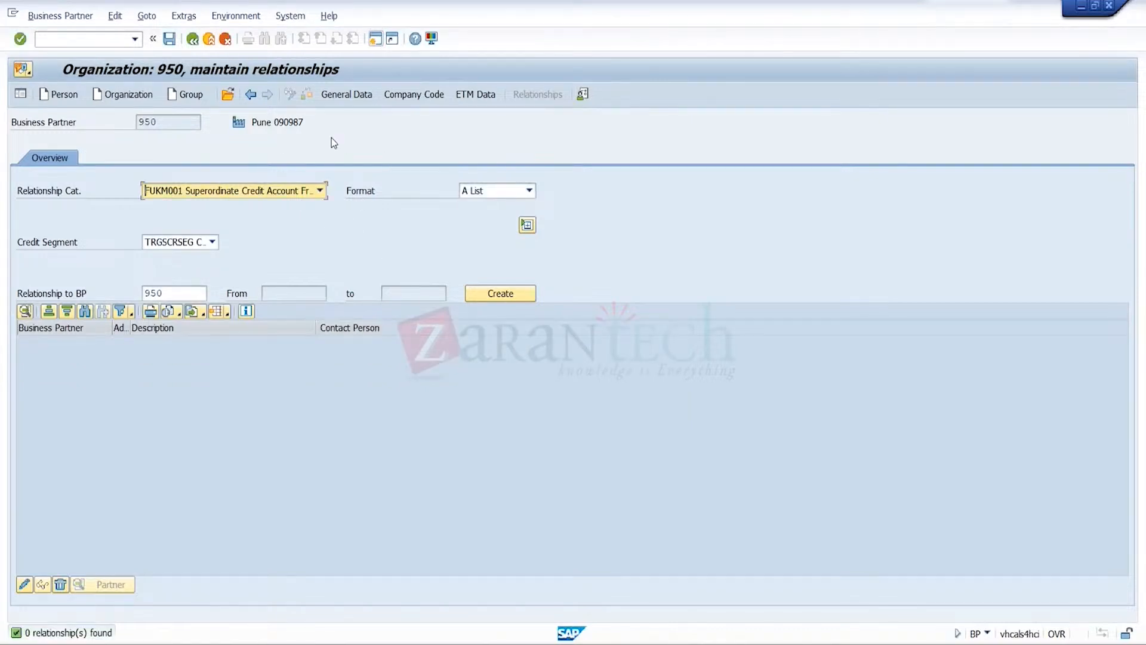
Add the role UKM000 SAP Credit Management to business partner 950 and show its credit profile
click(410, 96)
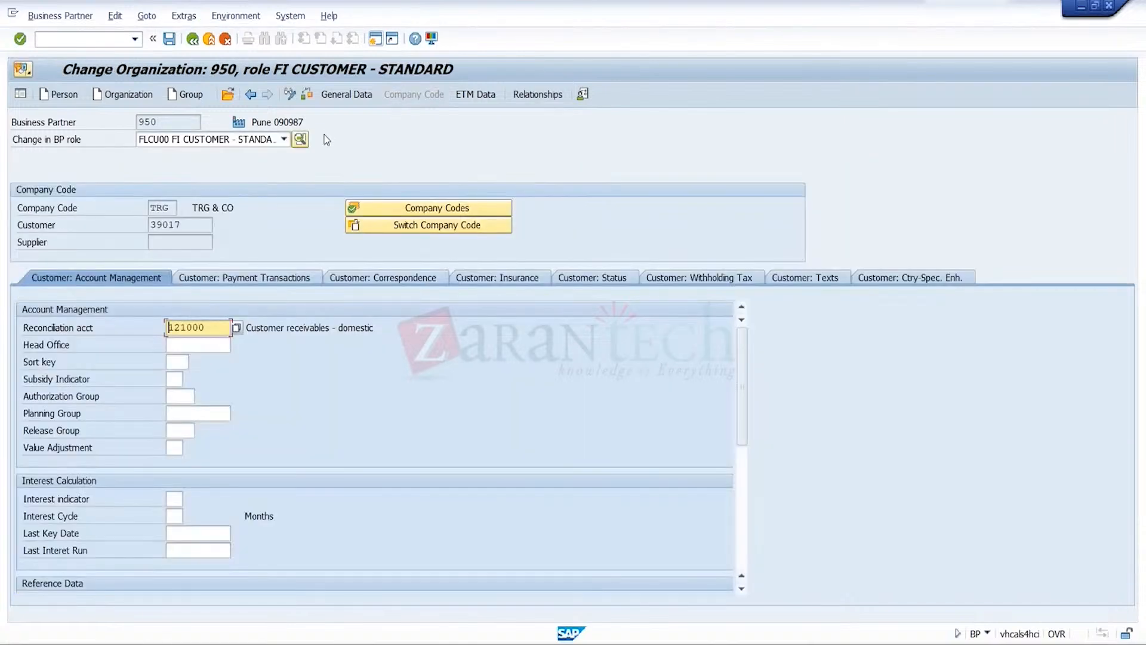
click(284, 139)
key(End)
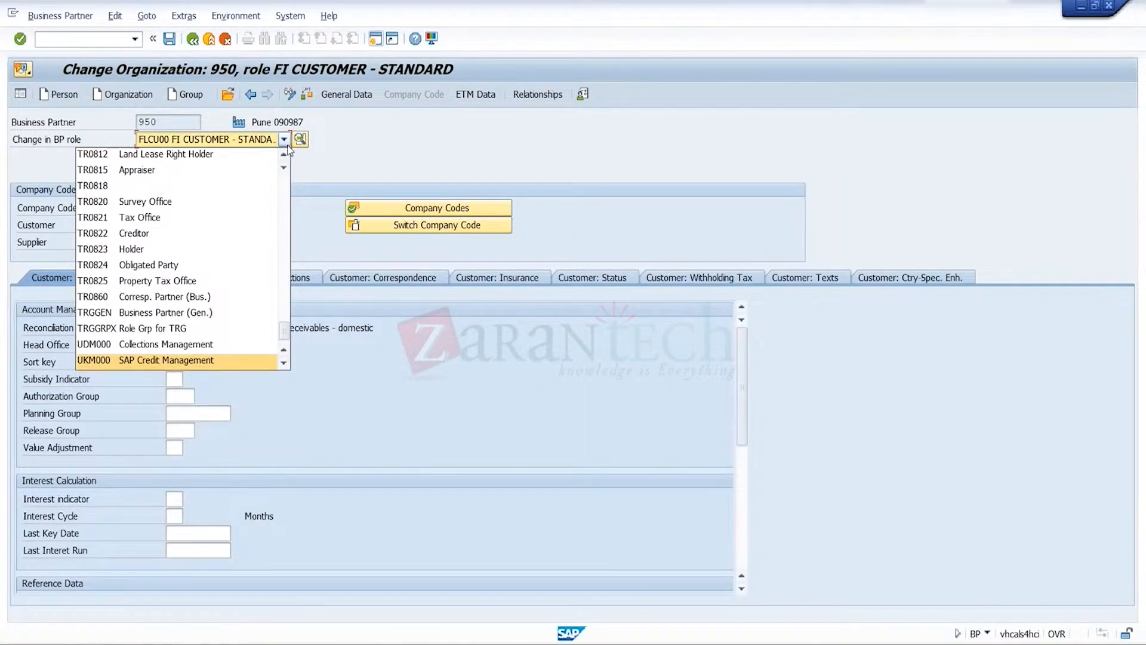
click(206, 362)
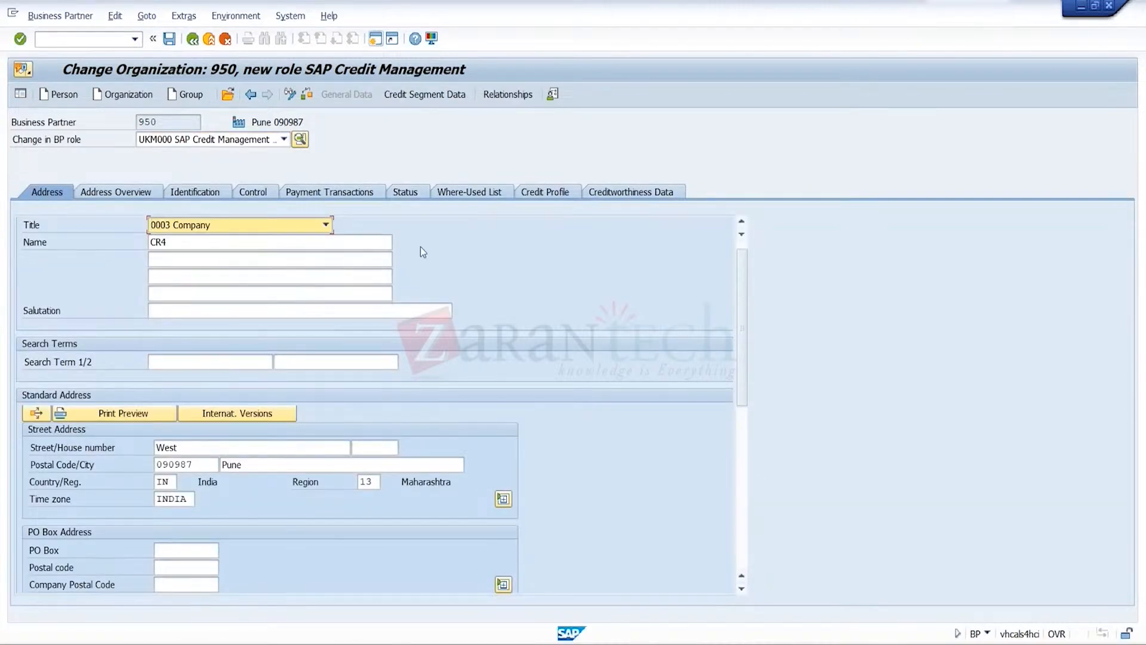
click(558, 191)
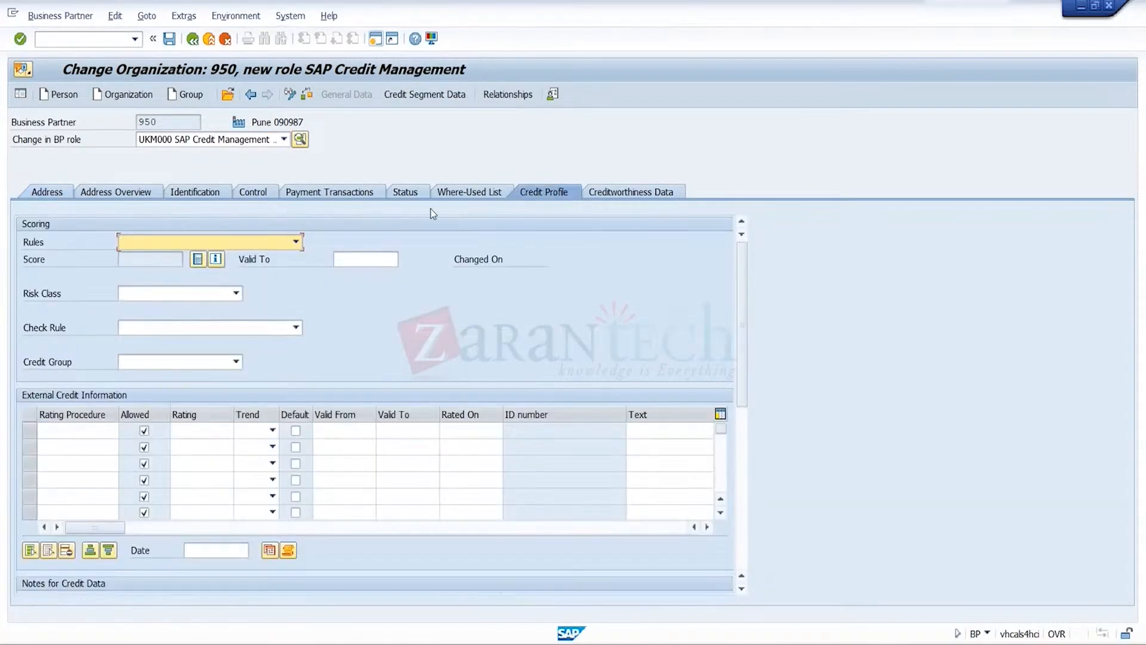
click(296, 242)
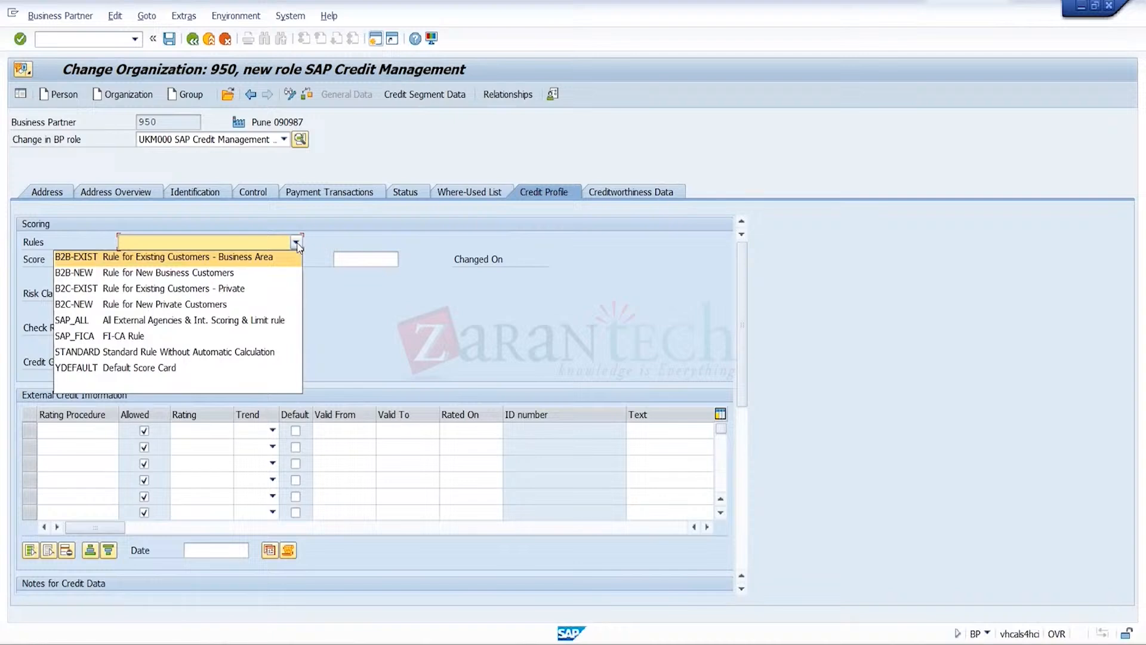
click(330, 262)
click(452, 94)
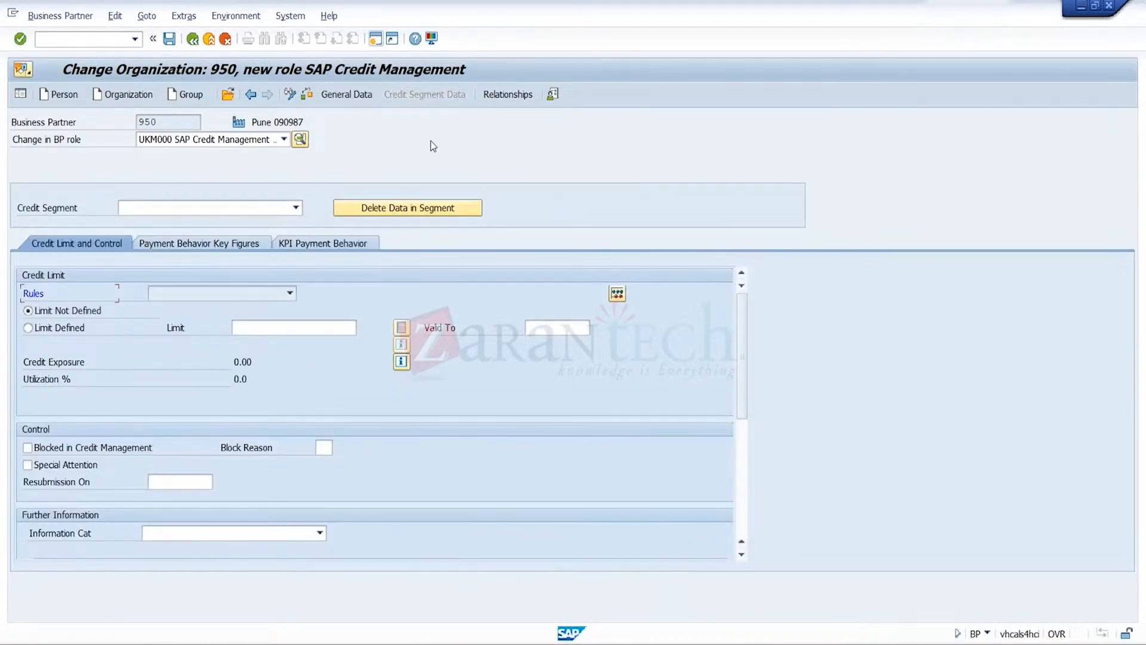
click(352, 96)
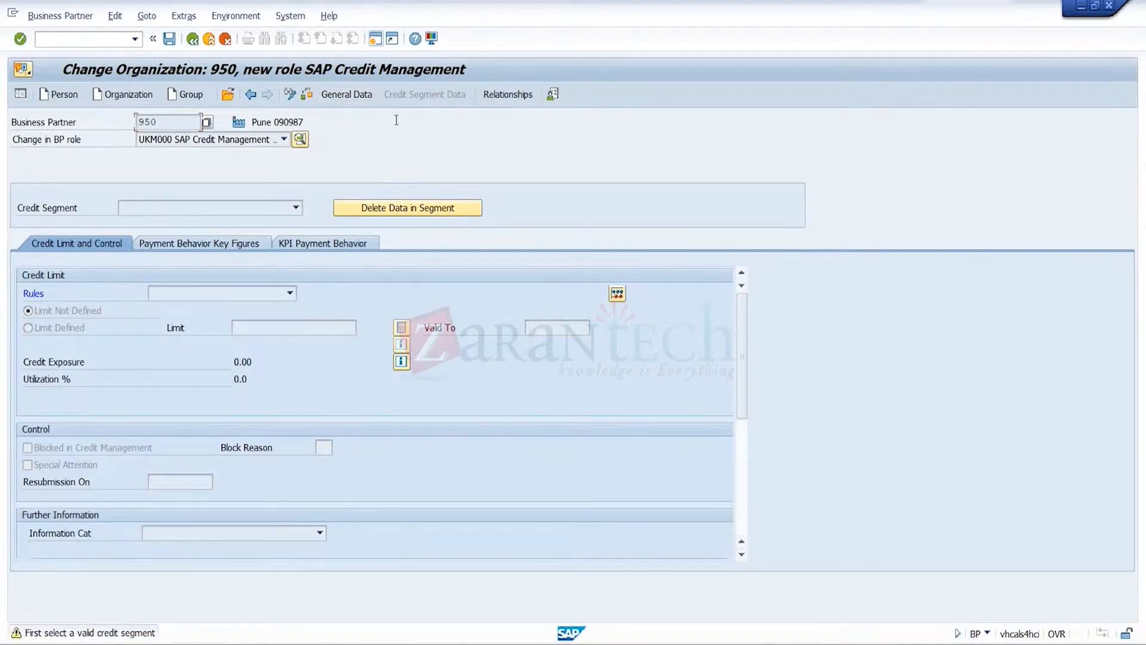
key(Return)
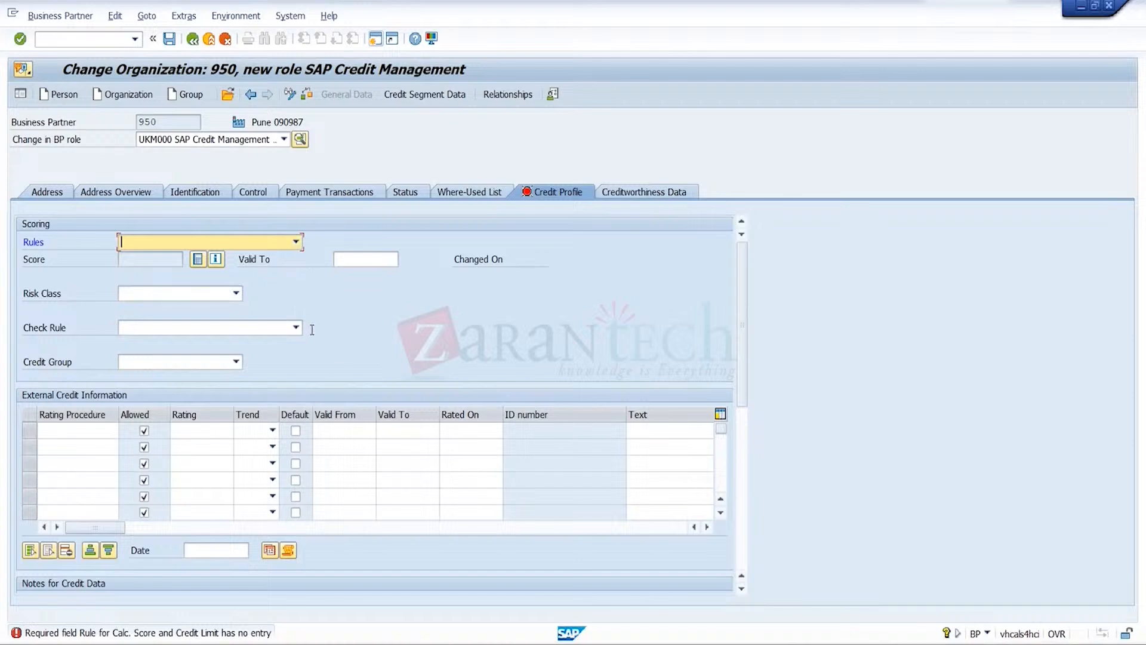
Set the credit profile's scoring rule to B2B-NEW Rule for New Business Customers and its valid-to date to 18.05.2024
click(296, 242)
click(249, 274)
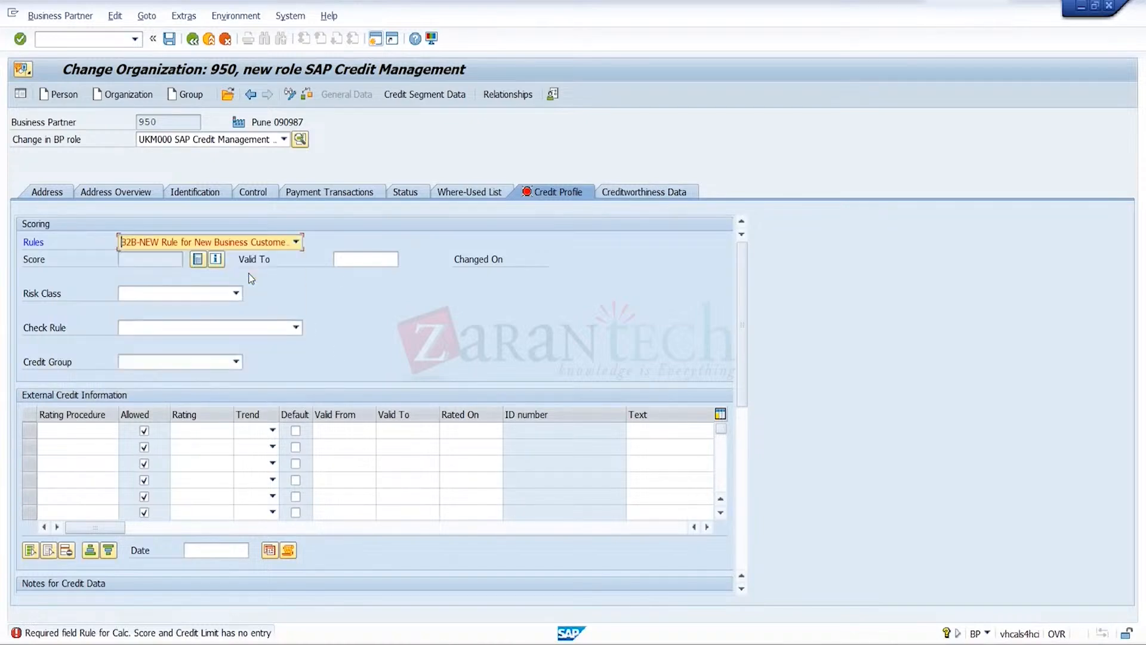
click(364, 265)
click(365, 266)
click(366, 272)
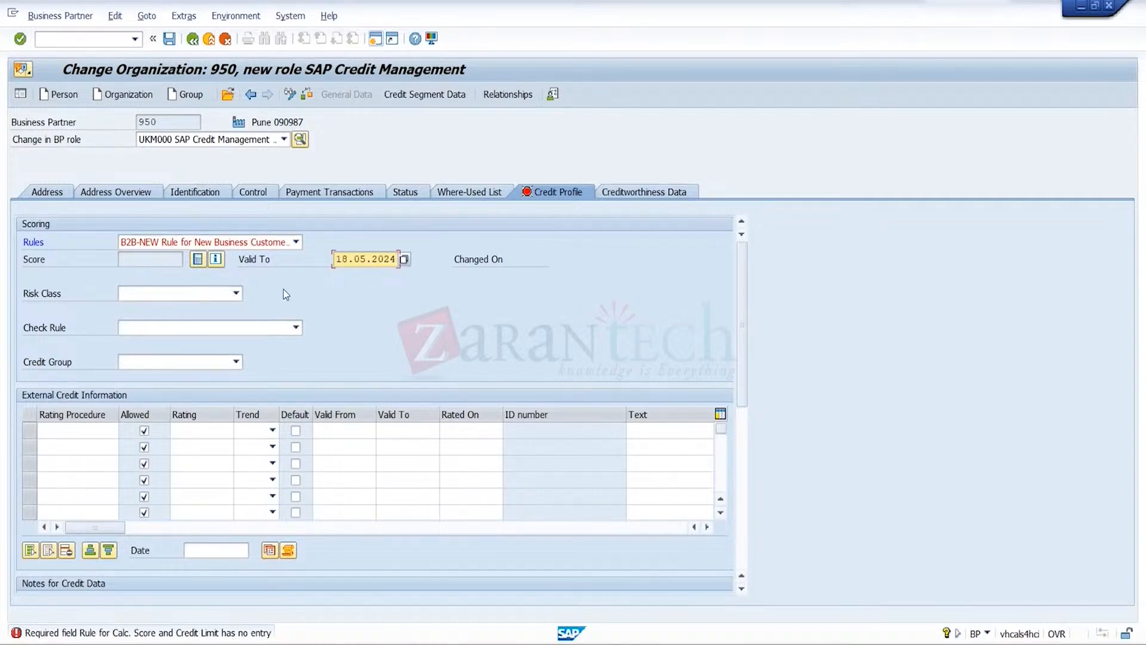
Assign credit segment TRGSCRSEG Credit Segment TRGC for Sales to business partner 950 and try to save
click(449, 98)
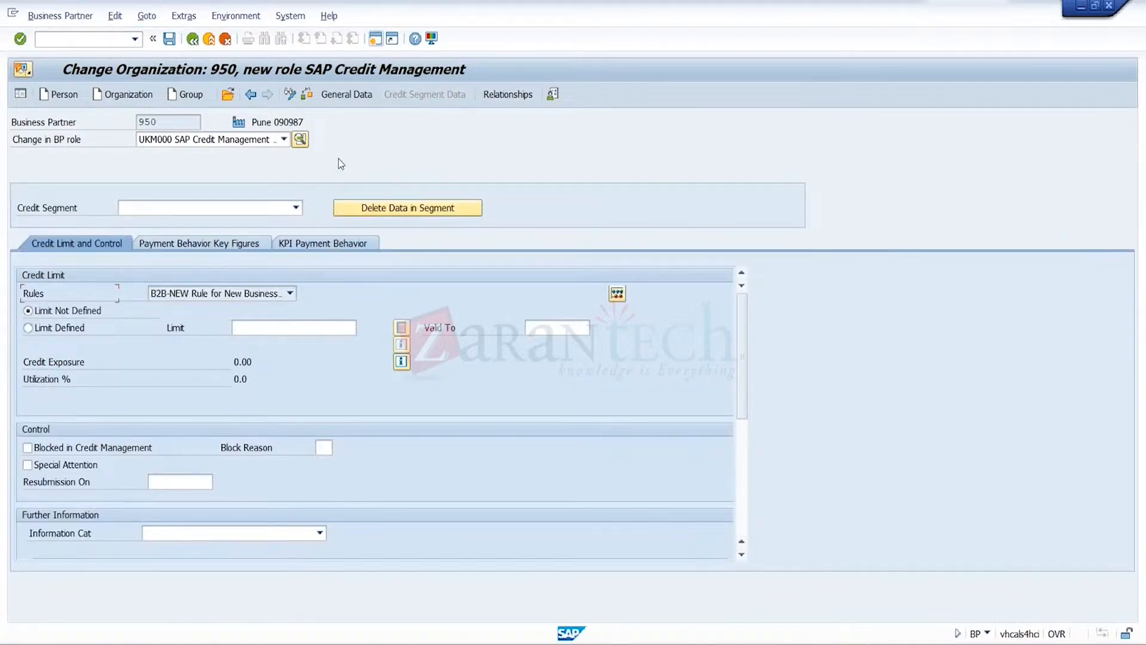
click(296, 212)
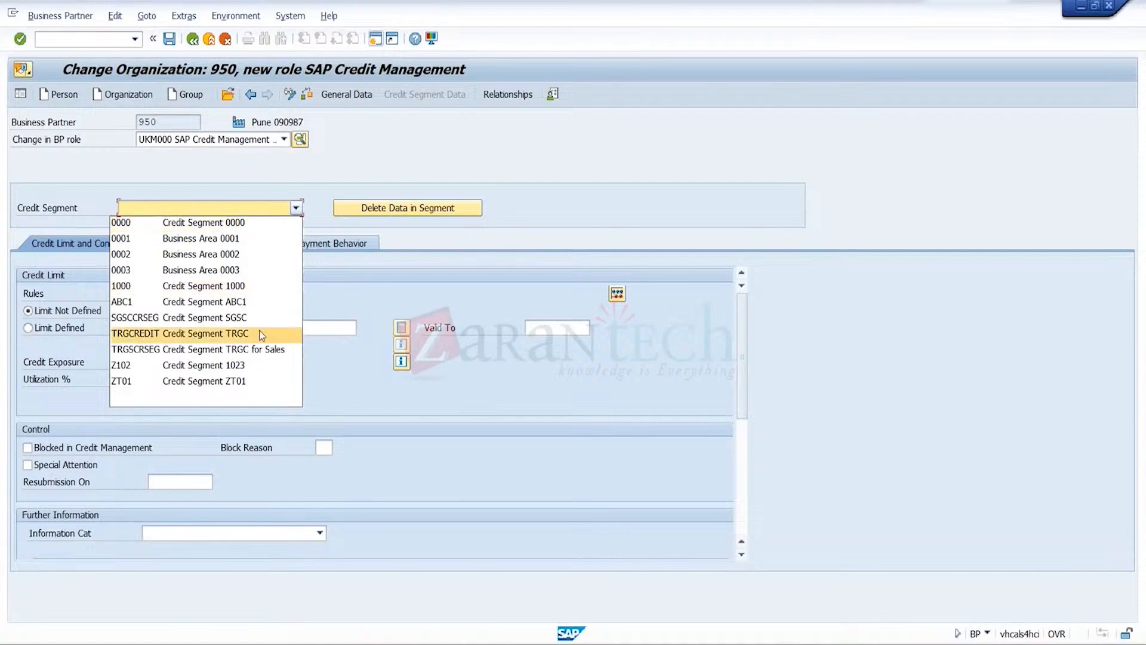
click(266, 351)
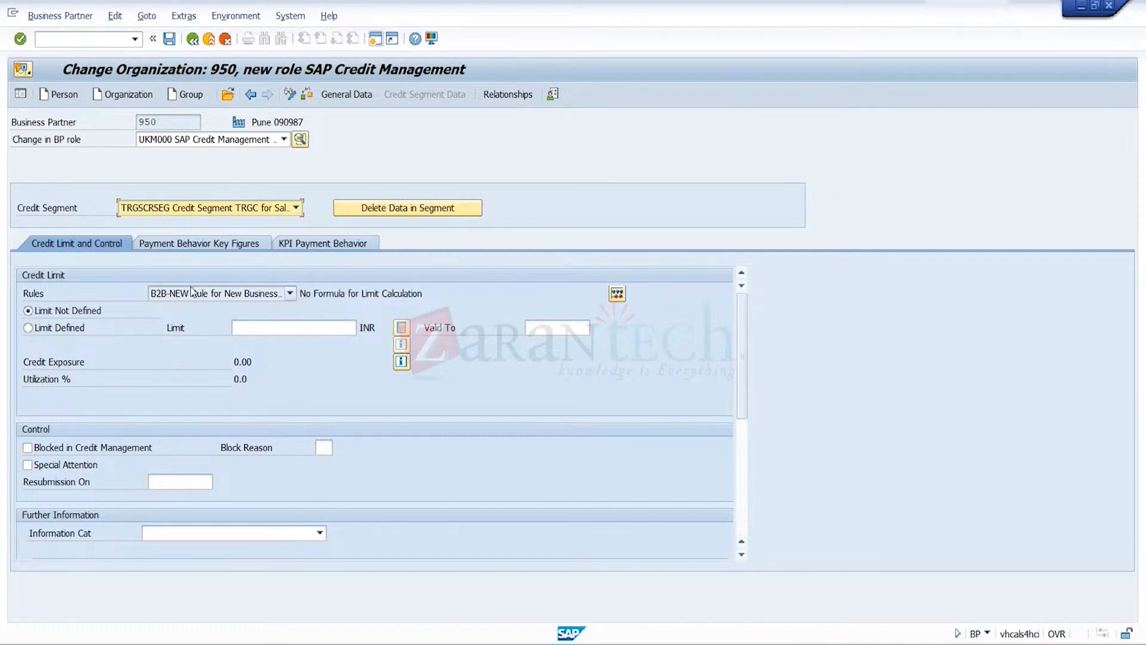
click(167, 40)
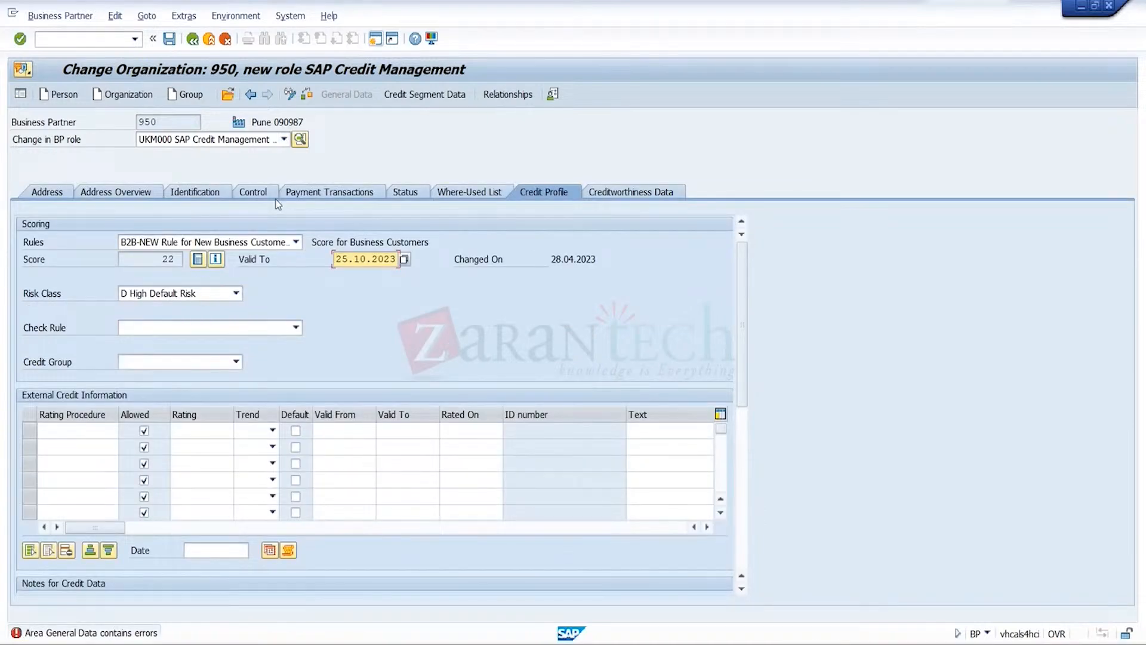
Set the check rule to 01 Default - All Checks Active and the credit group to 4 Test, and save the partner
click(295, 328)
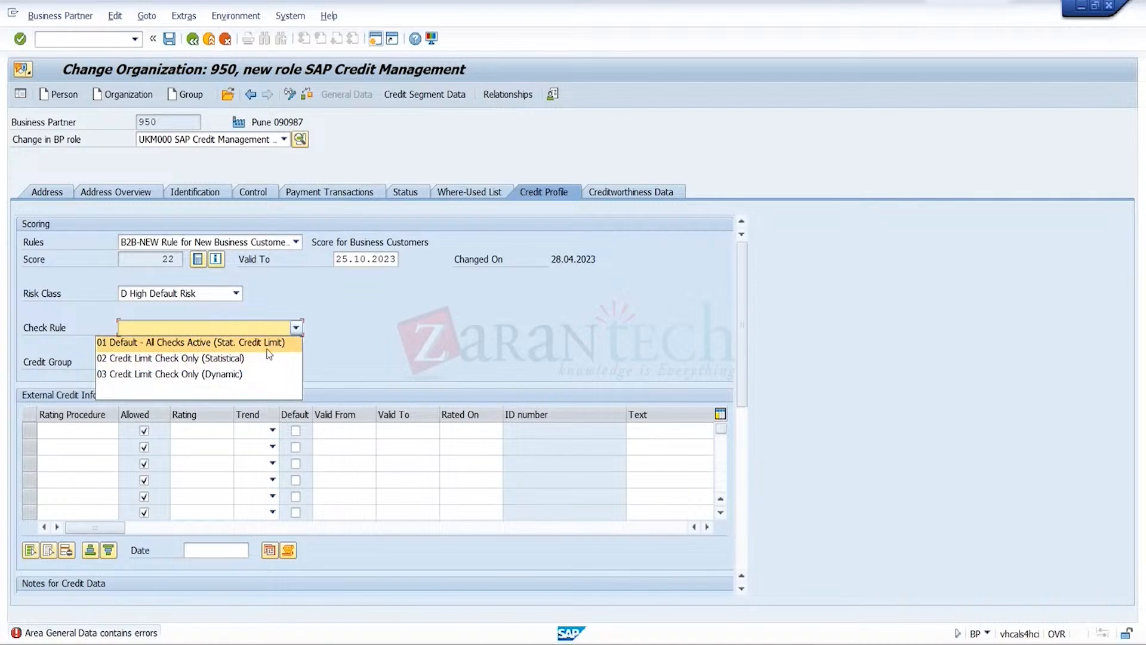
click(272, 344)
click(237, 362)
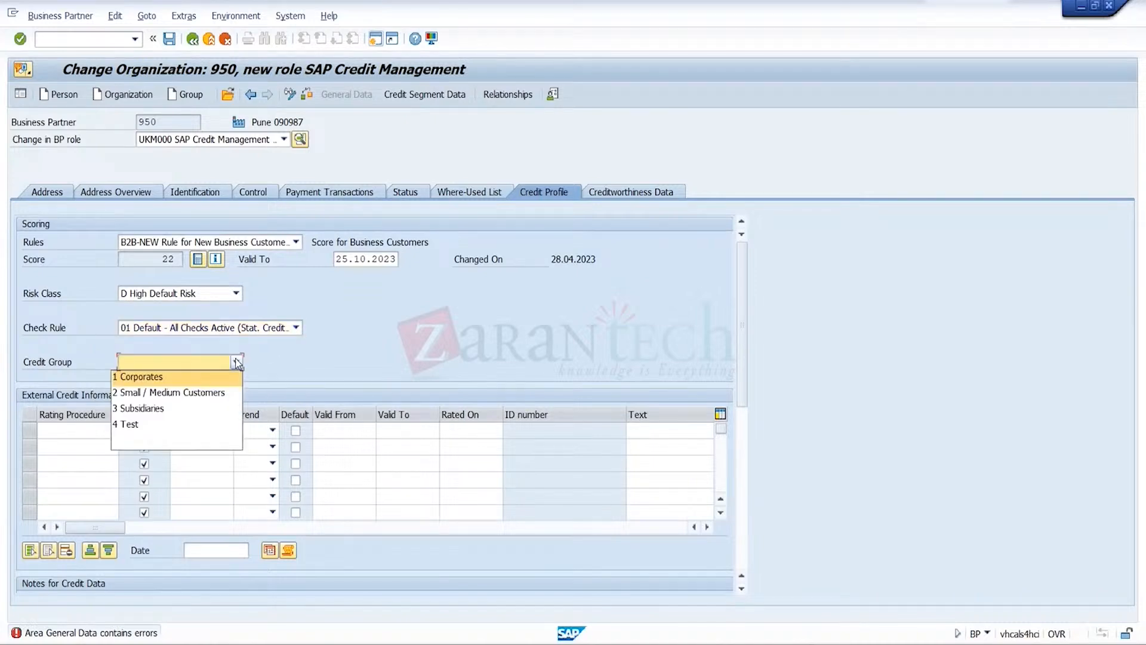
click(178, 421)
click(169, 38)
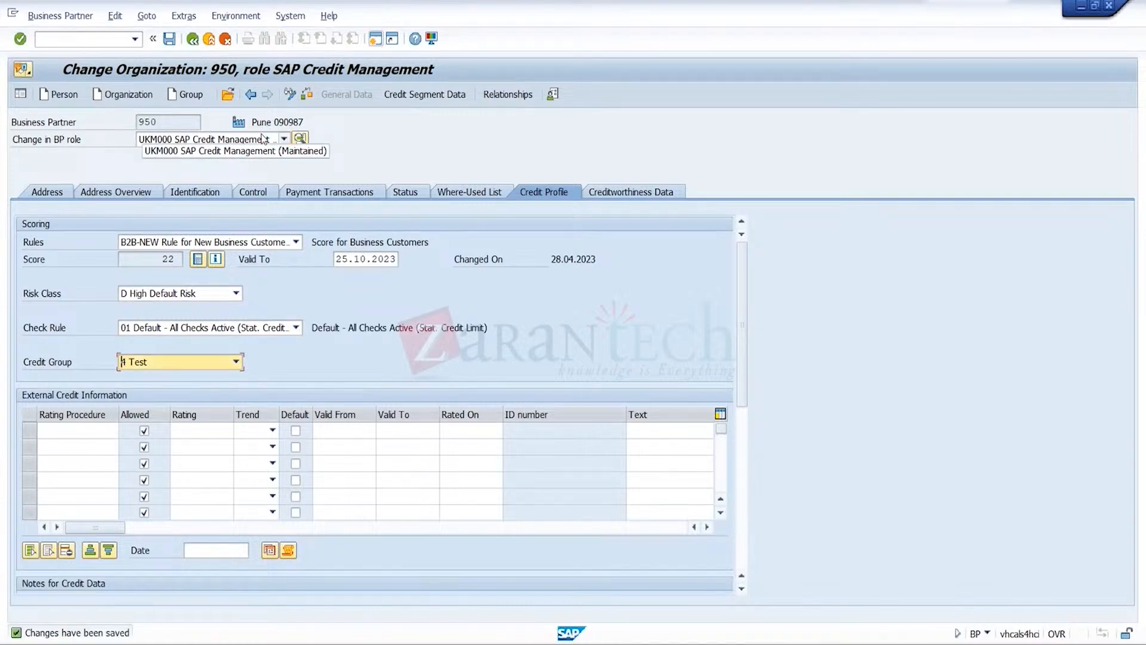
Show the credit segment data of business partner 950, and switch to business partner 946
click(449, 97)
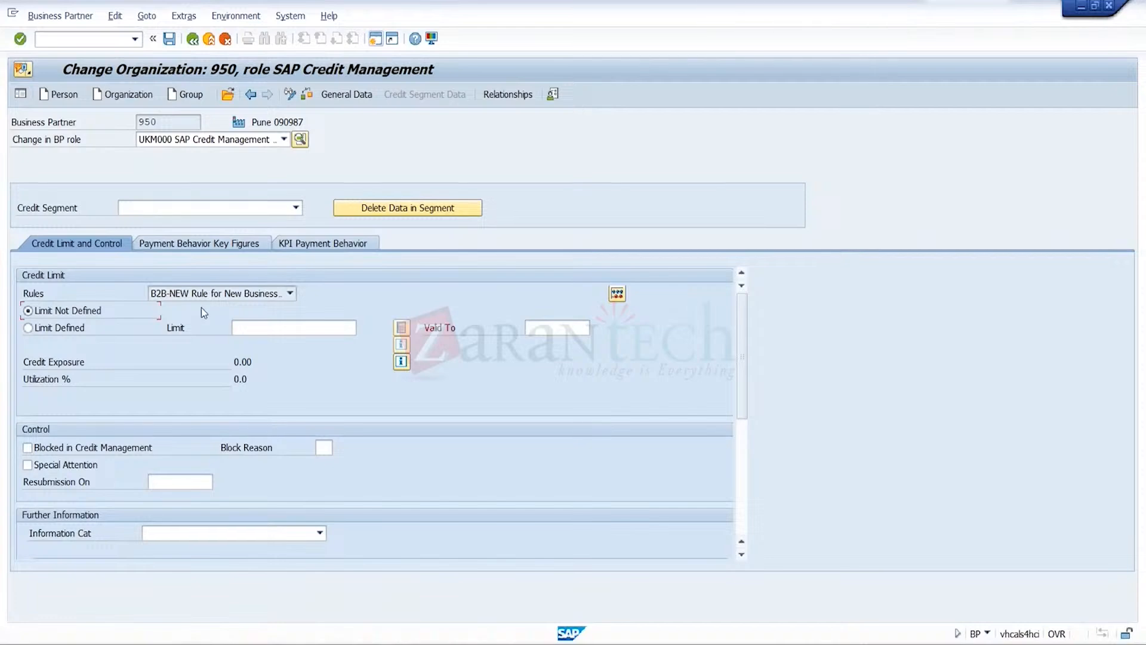
click(227, 95)
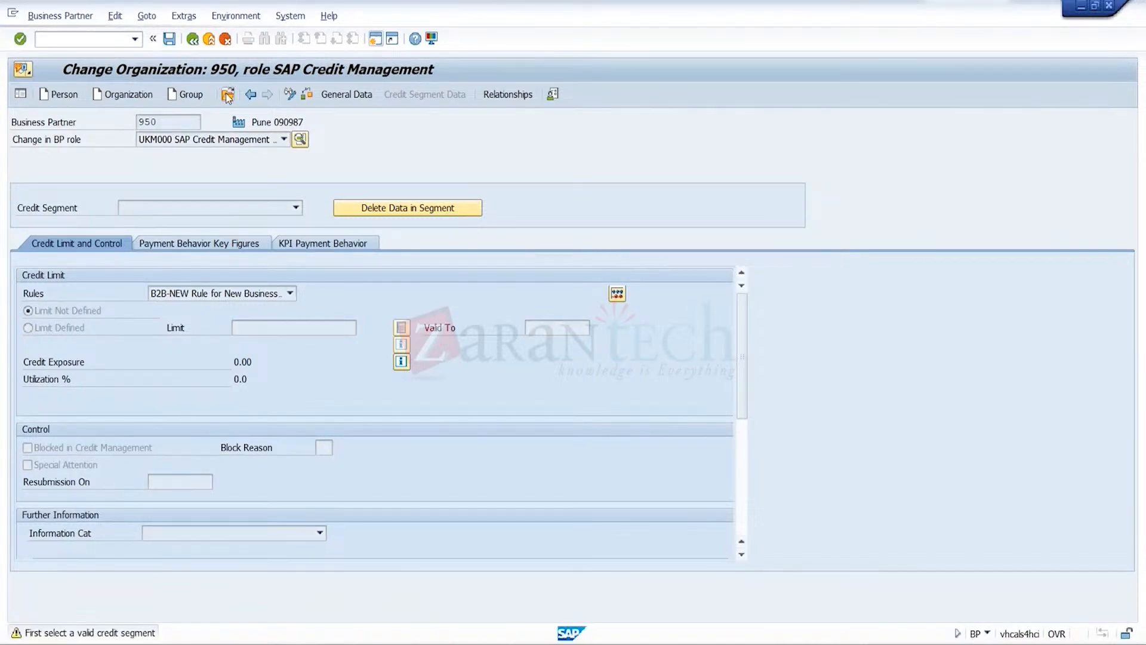
click(228, 95)
key(BackSpace)
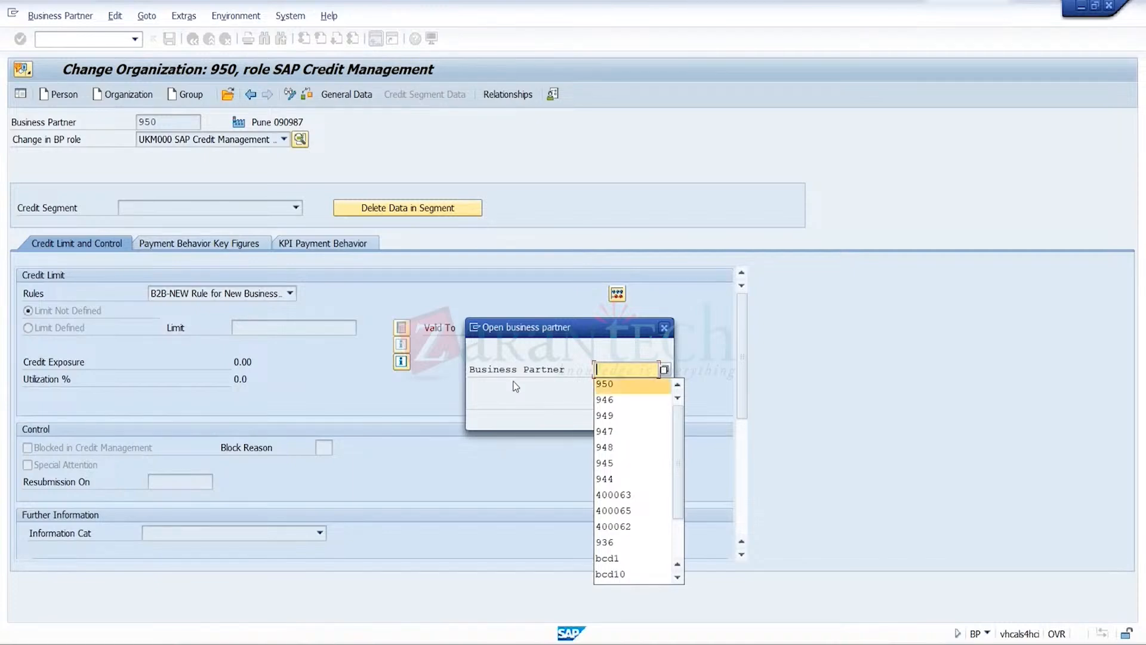
click(599, 403)
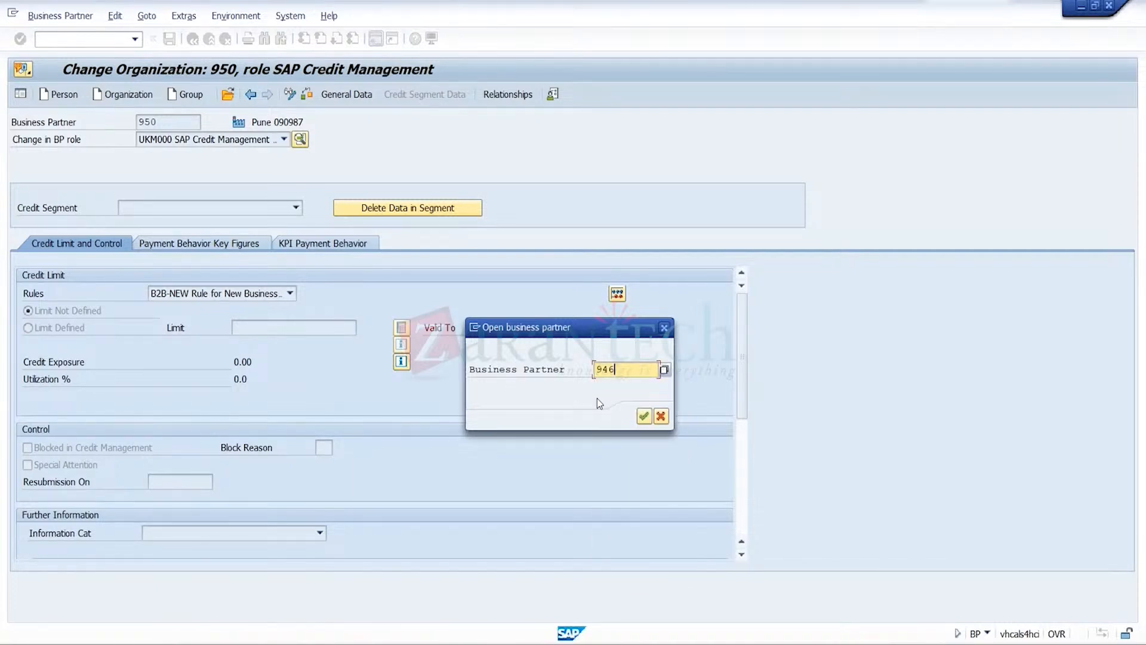
click(643, 416)
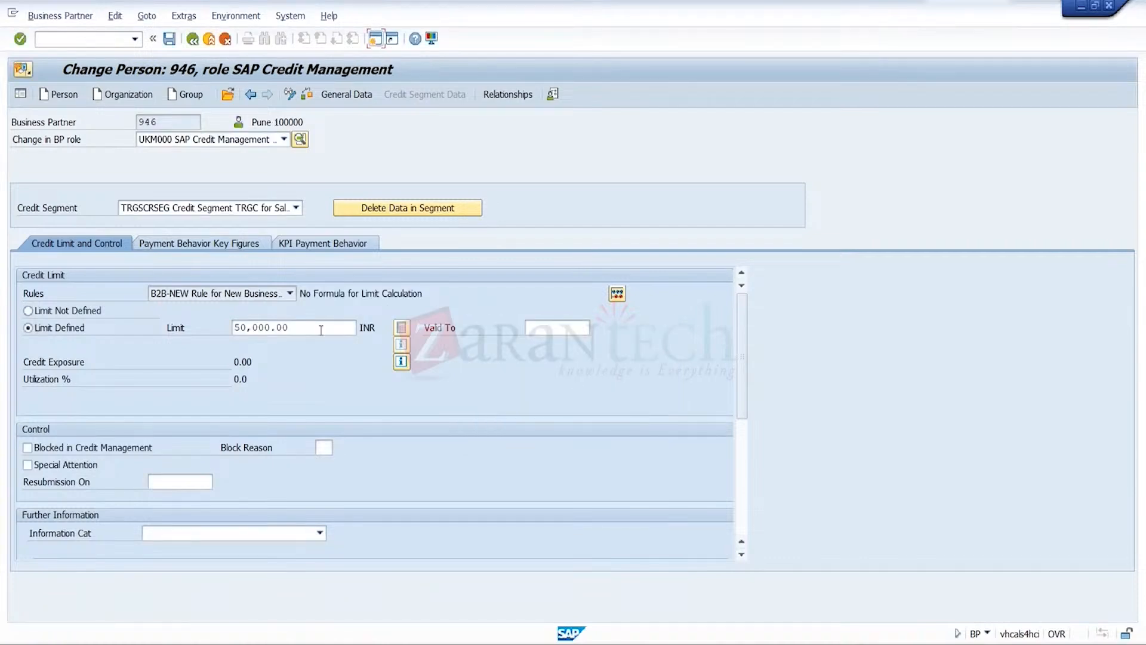
Try to create a superordinate credit account relationship from partner 946 to partner 950 in credit segment TRGSCRSEG
click(513, 96)
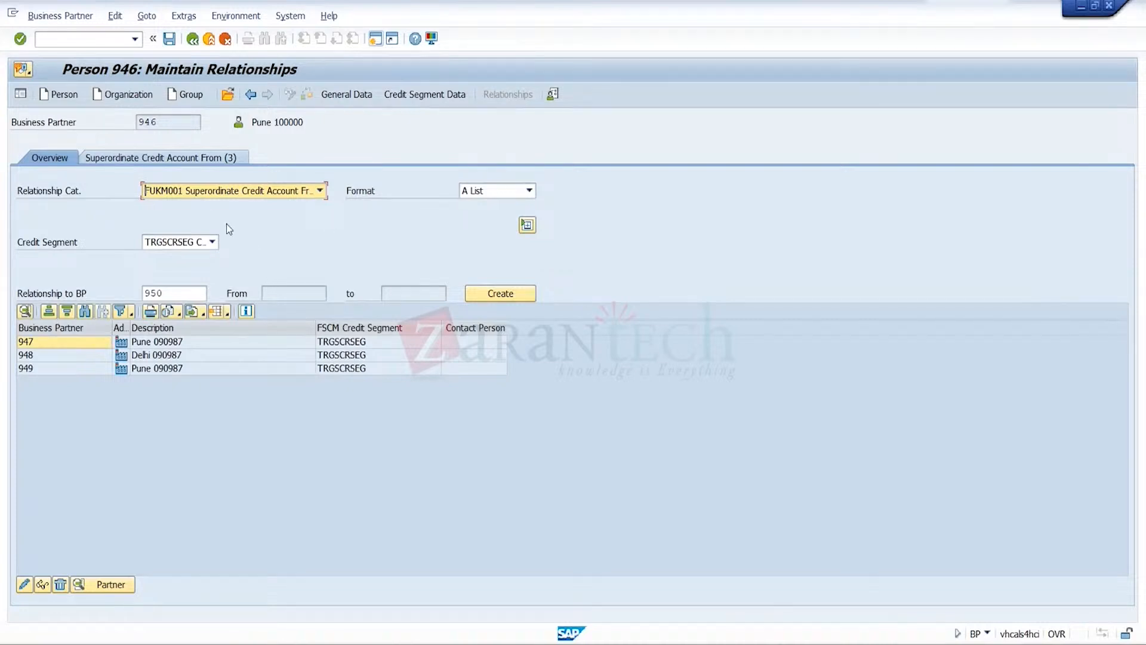
click(201, 158)
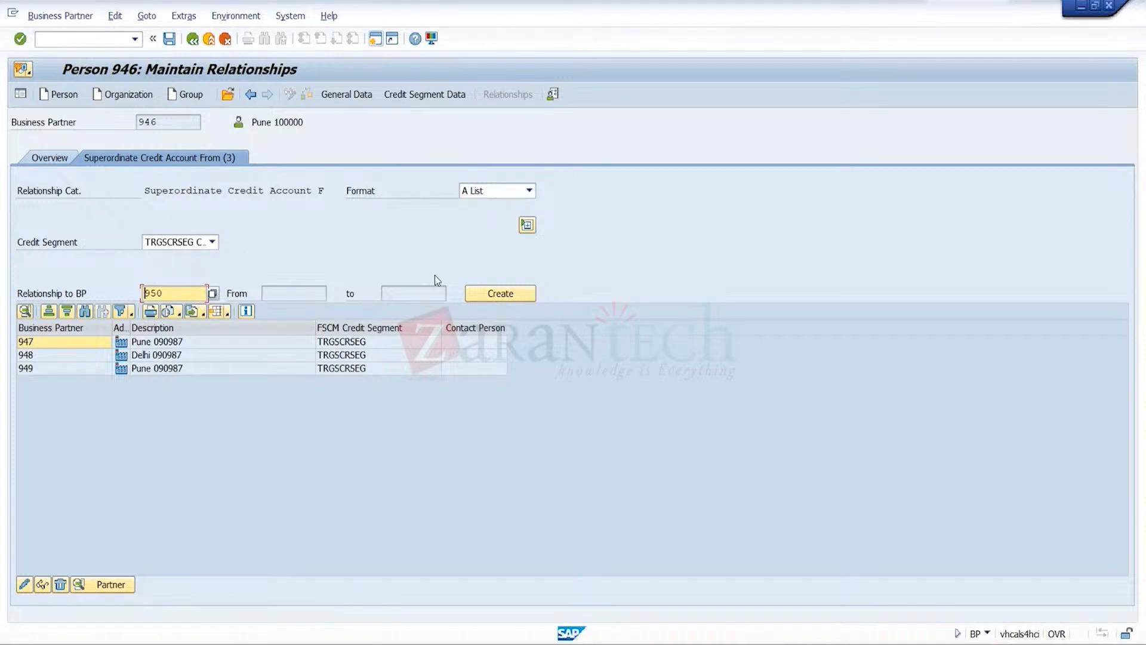
click(517, 293)
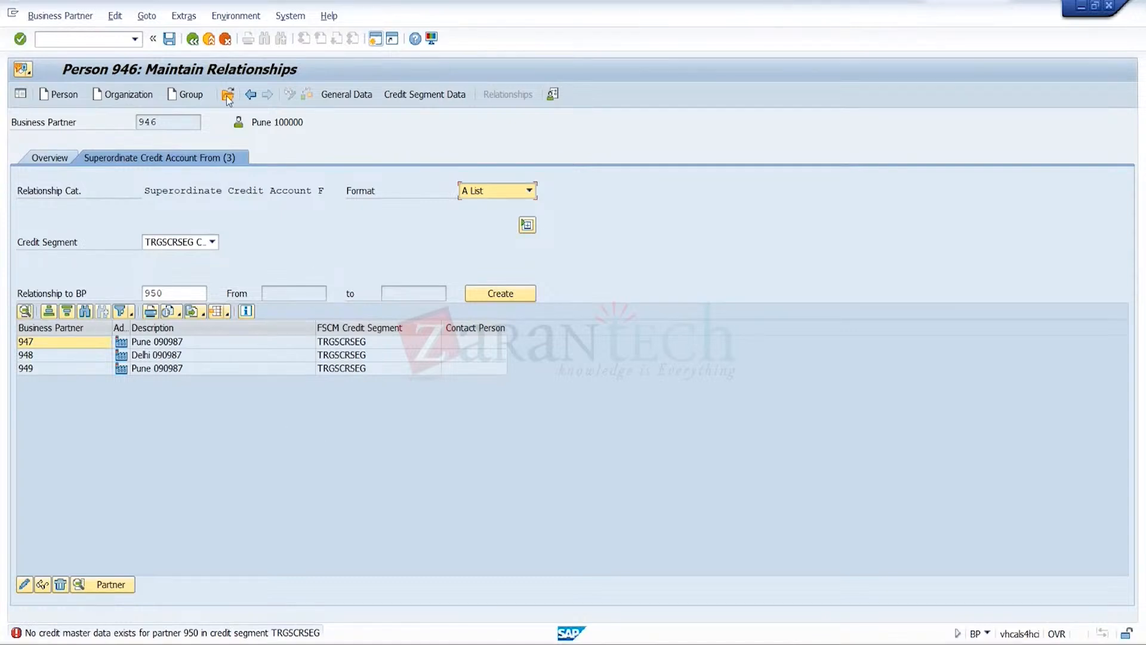
Save the relationship data of business partner 946
click(171, 46)
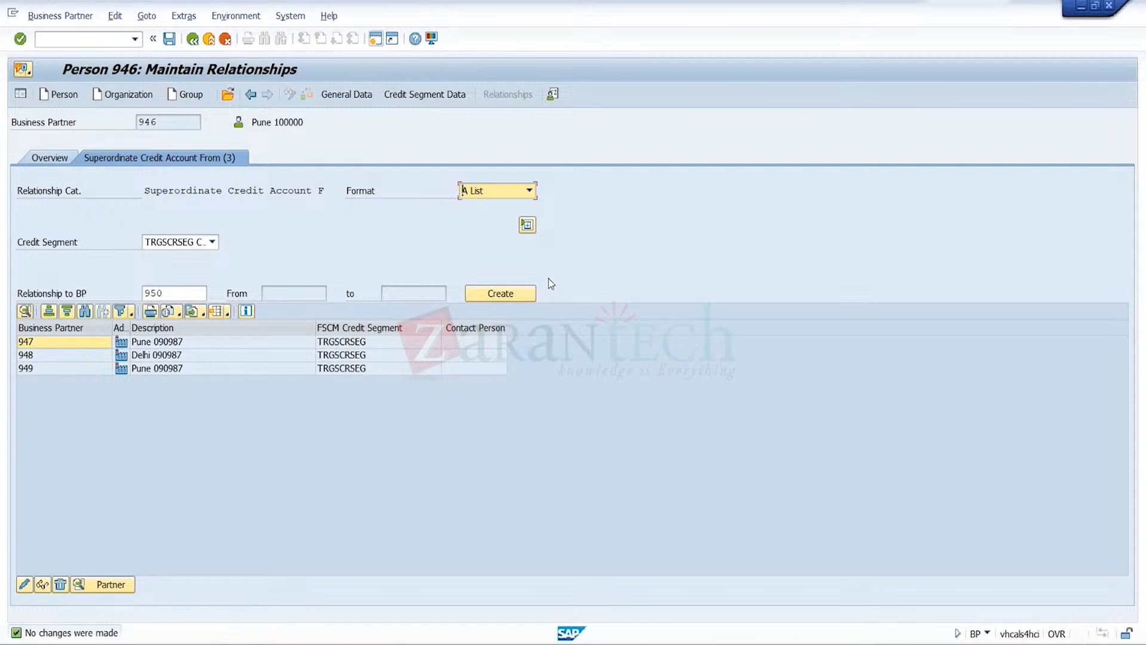
click(655, 339)
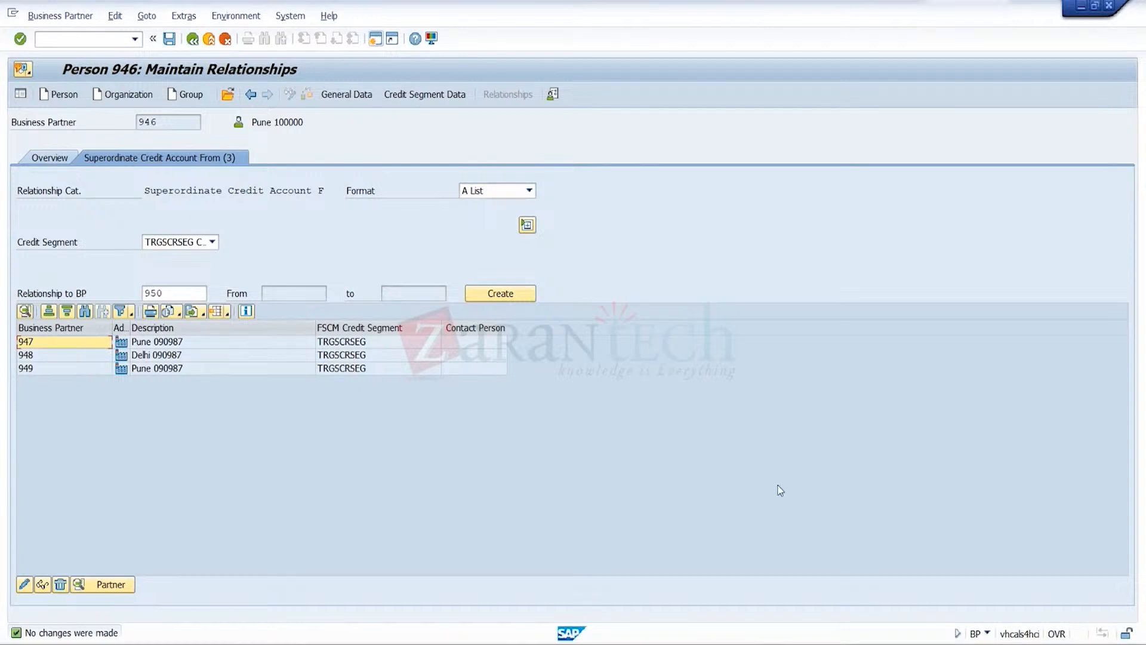
mouse_move(799, 644)
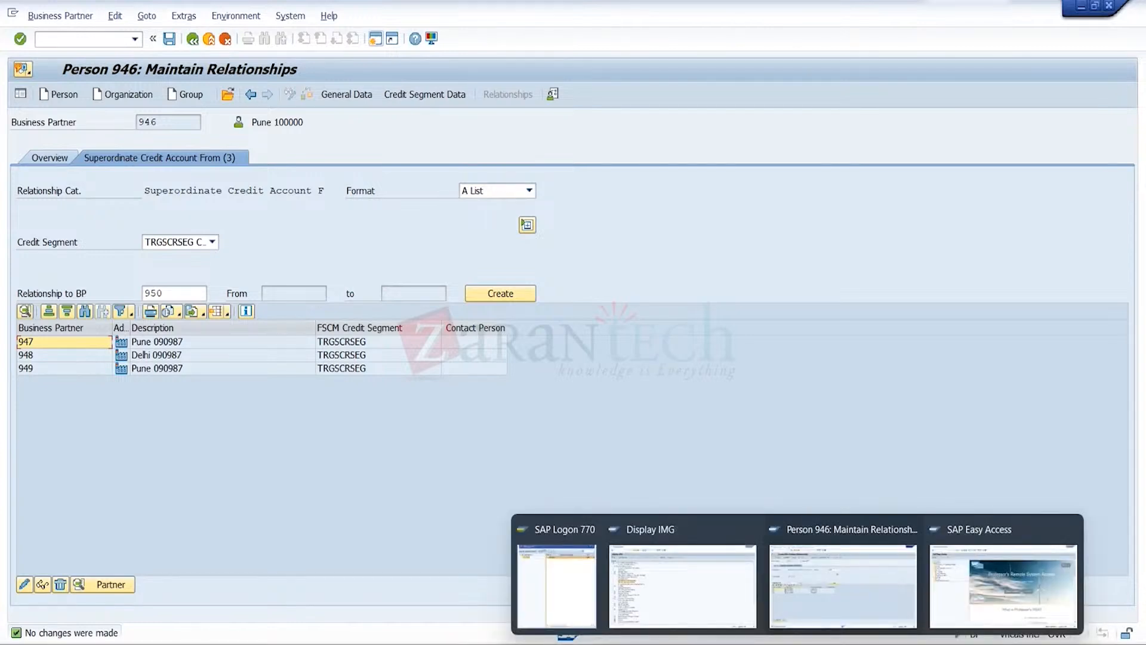
click(1003, 591)
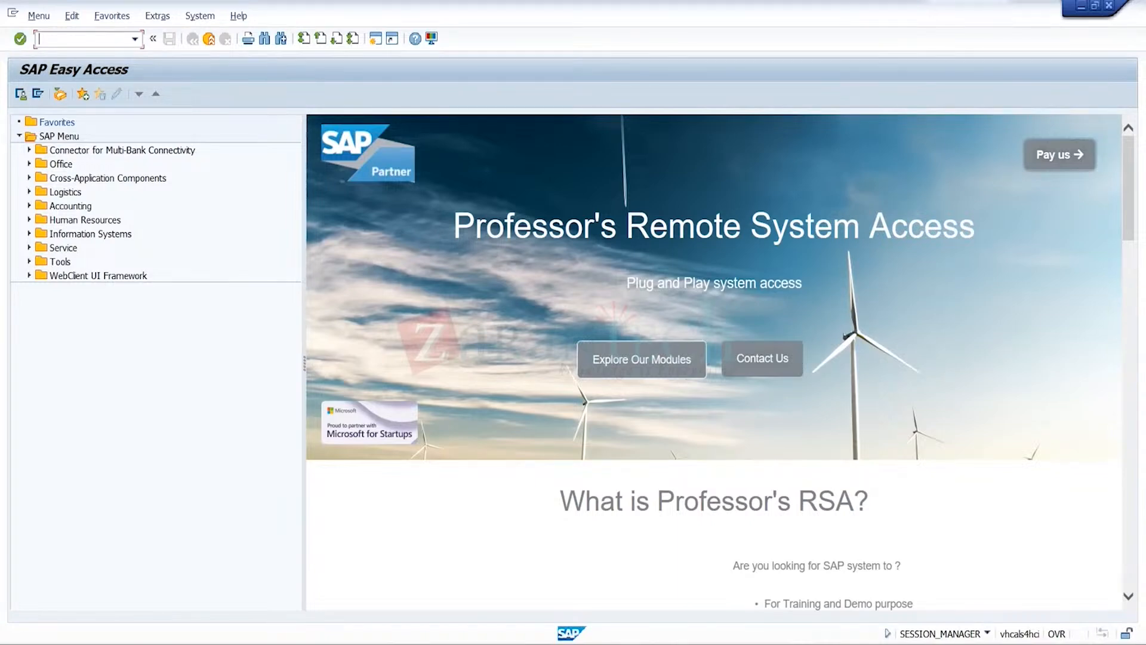
mouse_move(796, 643)
click(839, 600)
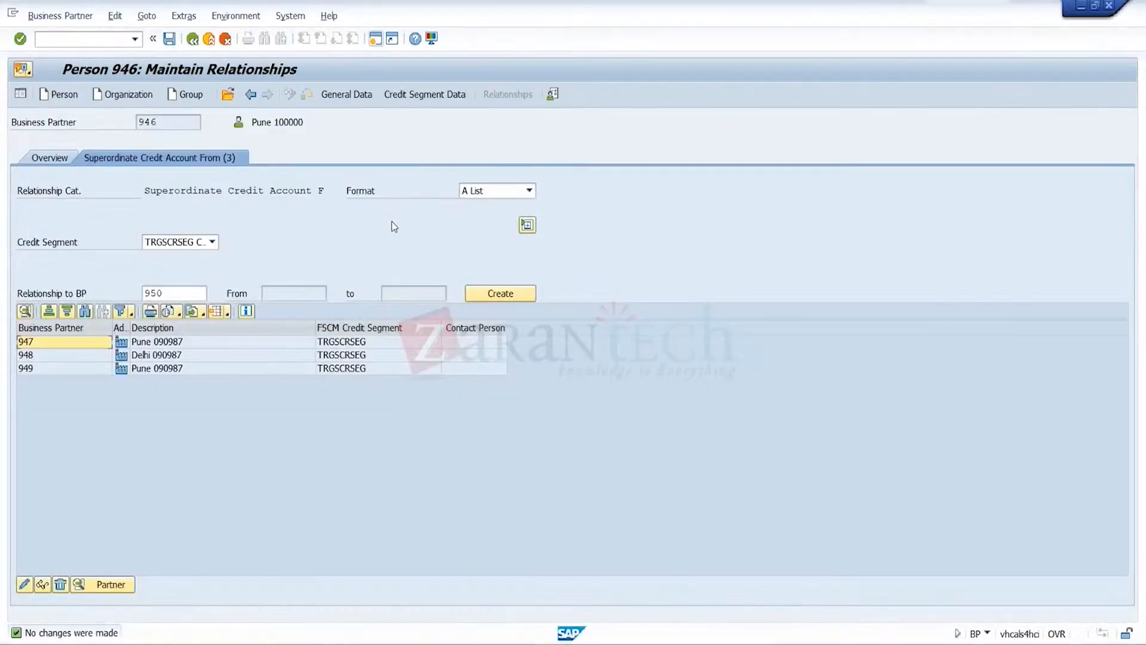
Start creating a standard order of type OR1 in sales organization TRGS and open the sold-to party search
click(209, 39)
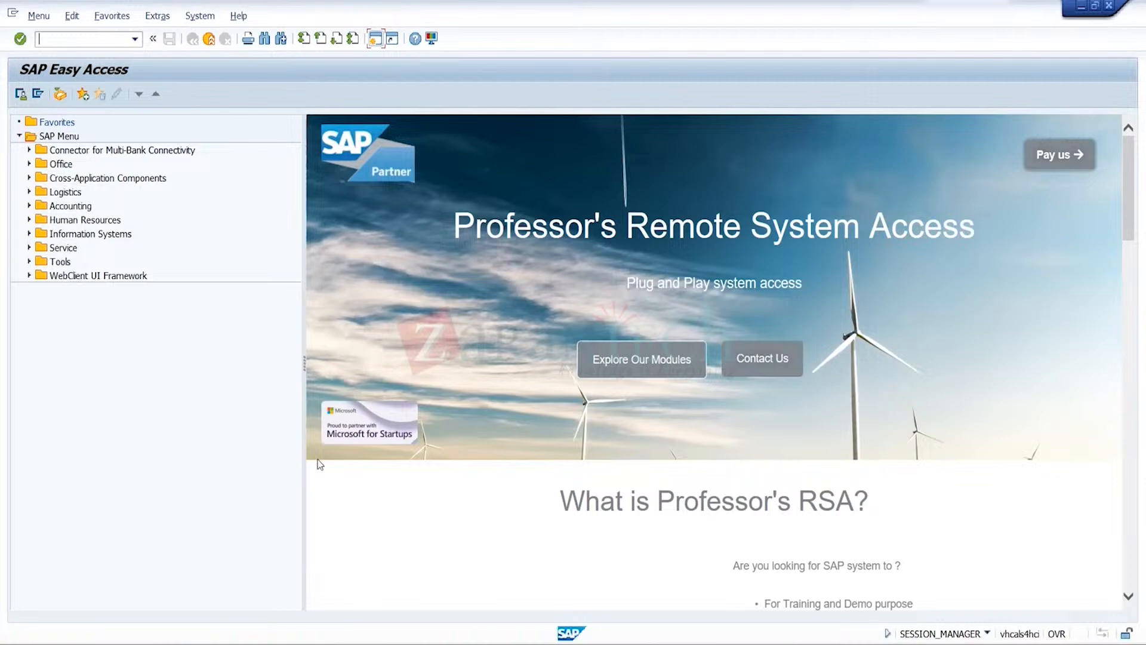
click(137, 40)
click(108, 67)
key(Return)
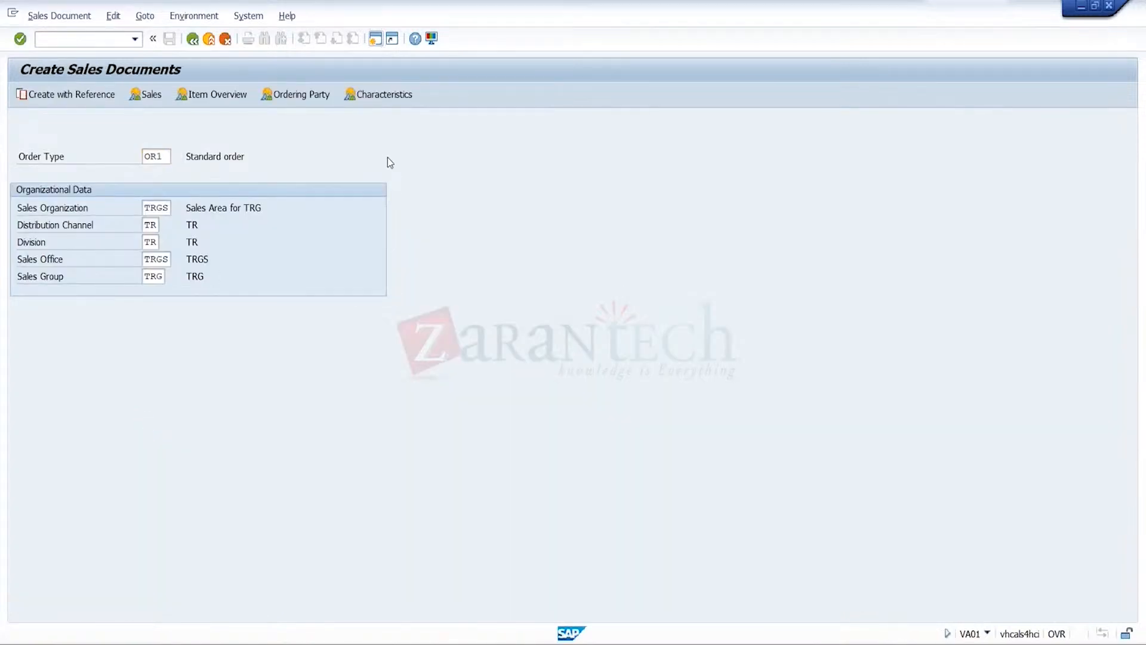
key(Return)
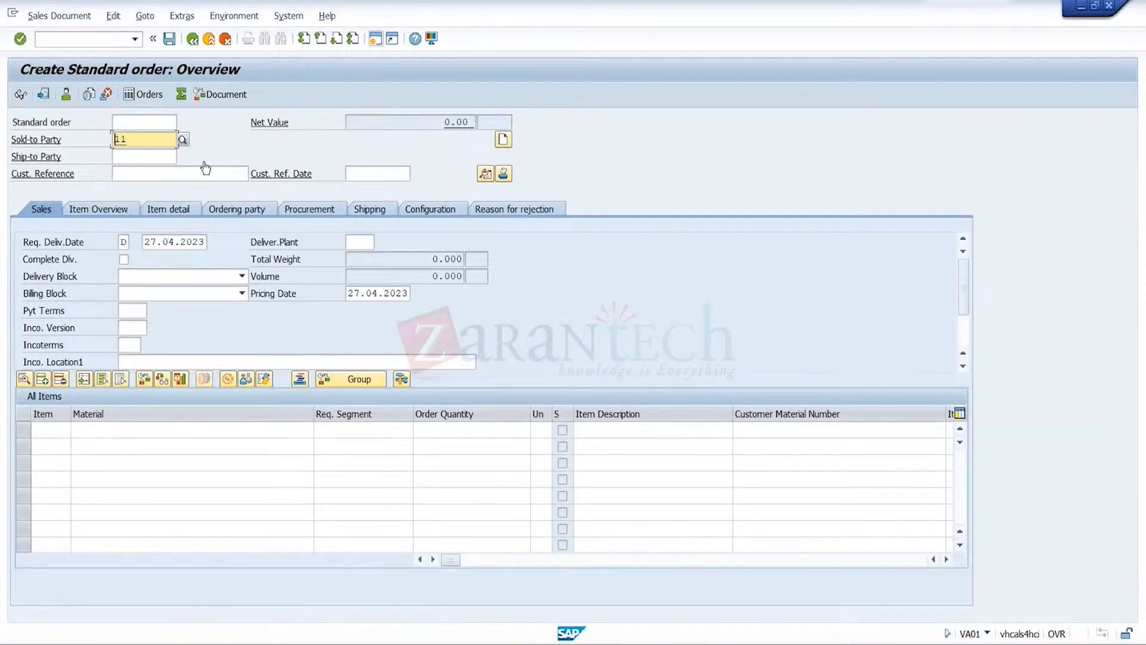
click(184, 144)
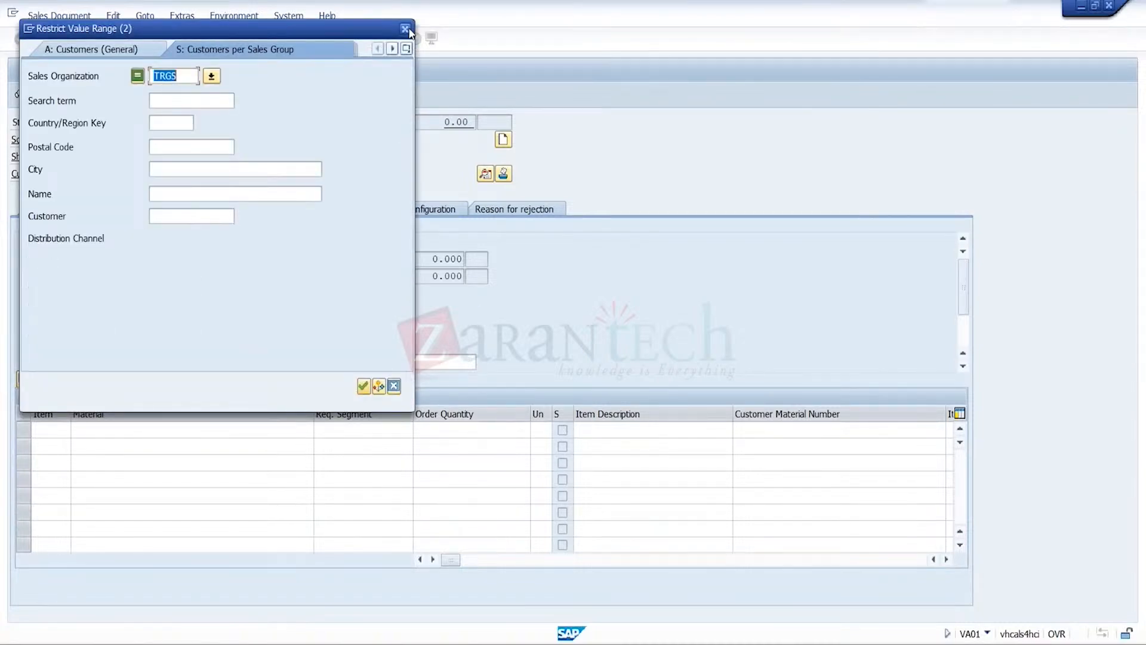
click(408, 29)
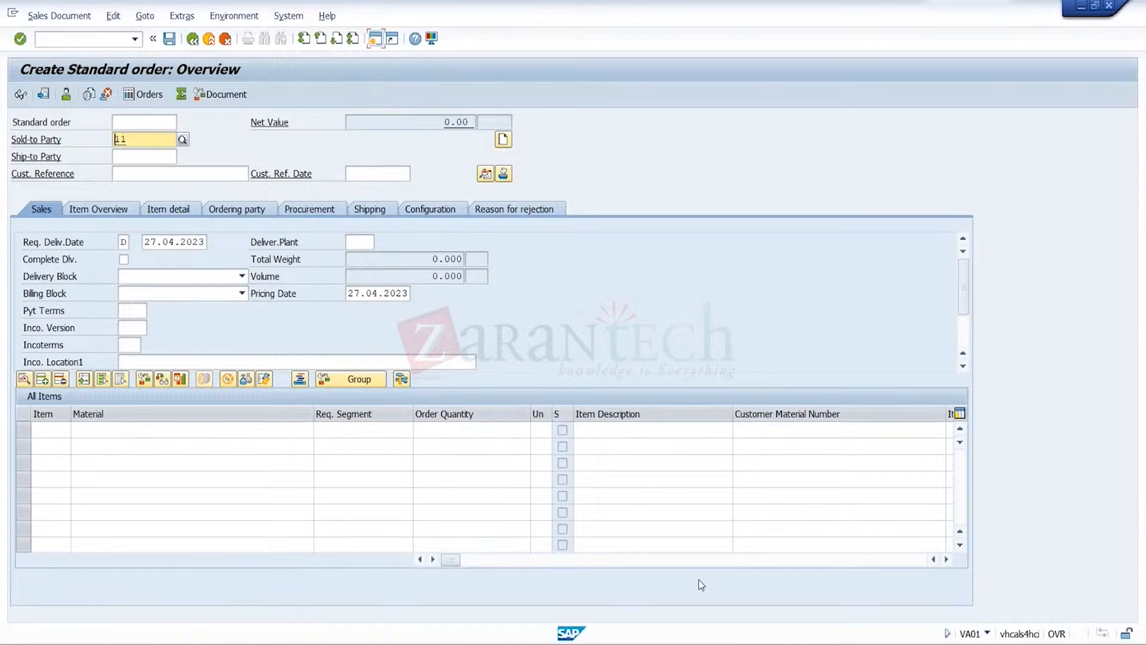
mouse_move(797, 643)
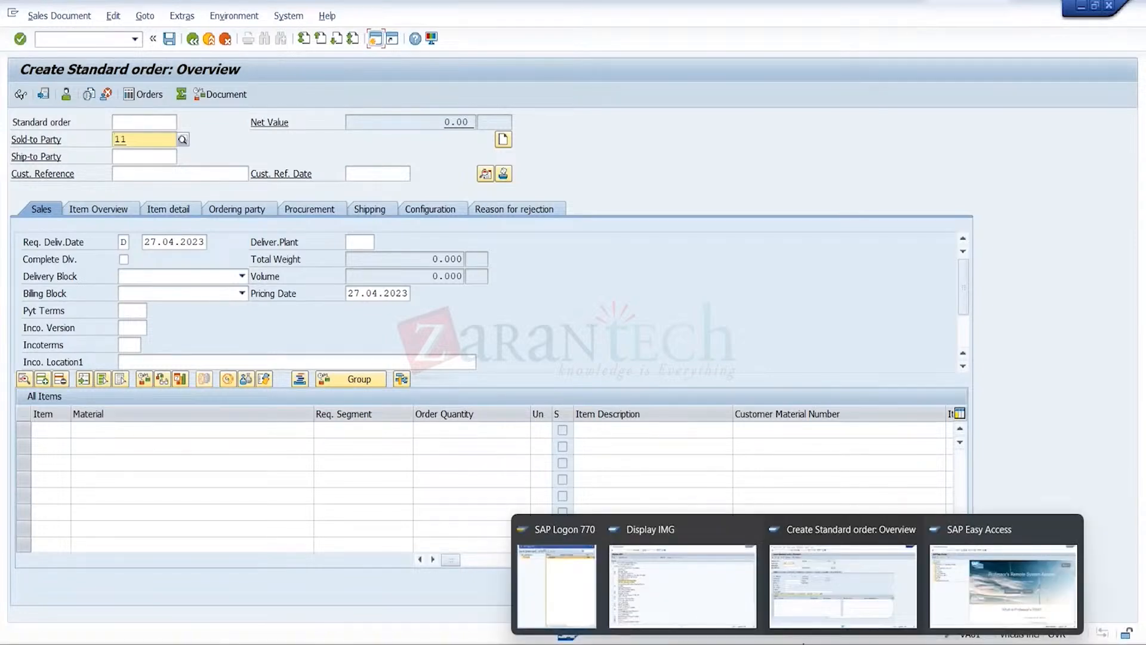
click(923, 602)
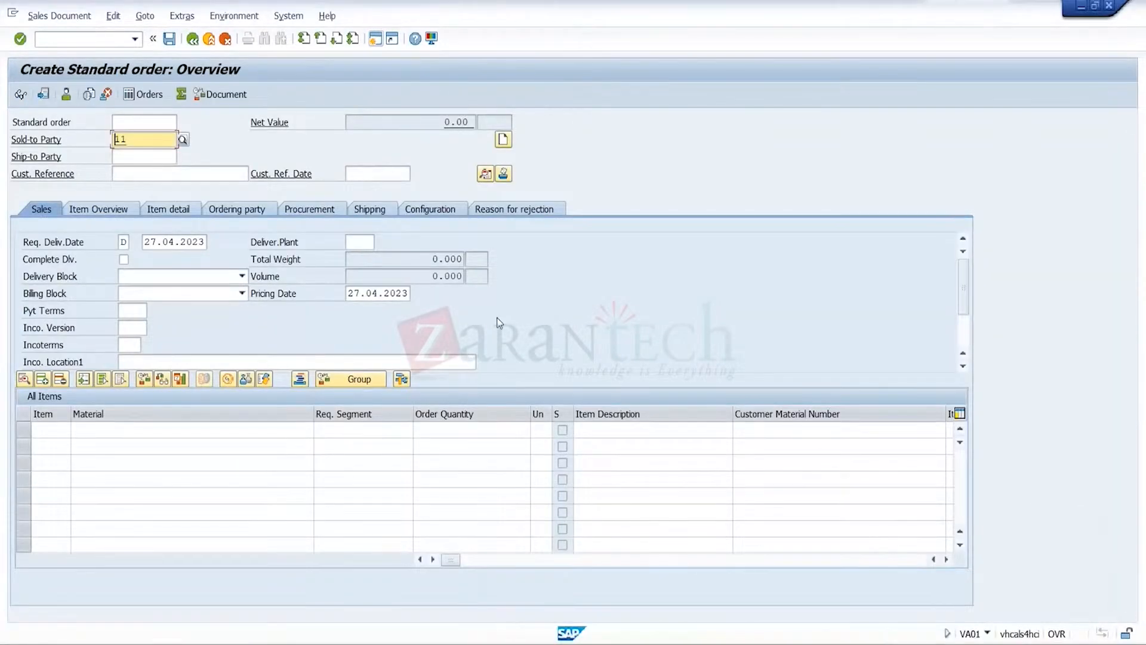
Open business partner maintenance in a new session, find customer CR3 of sales organization TRGS and open its credit management record
click(377, 44)
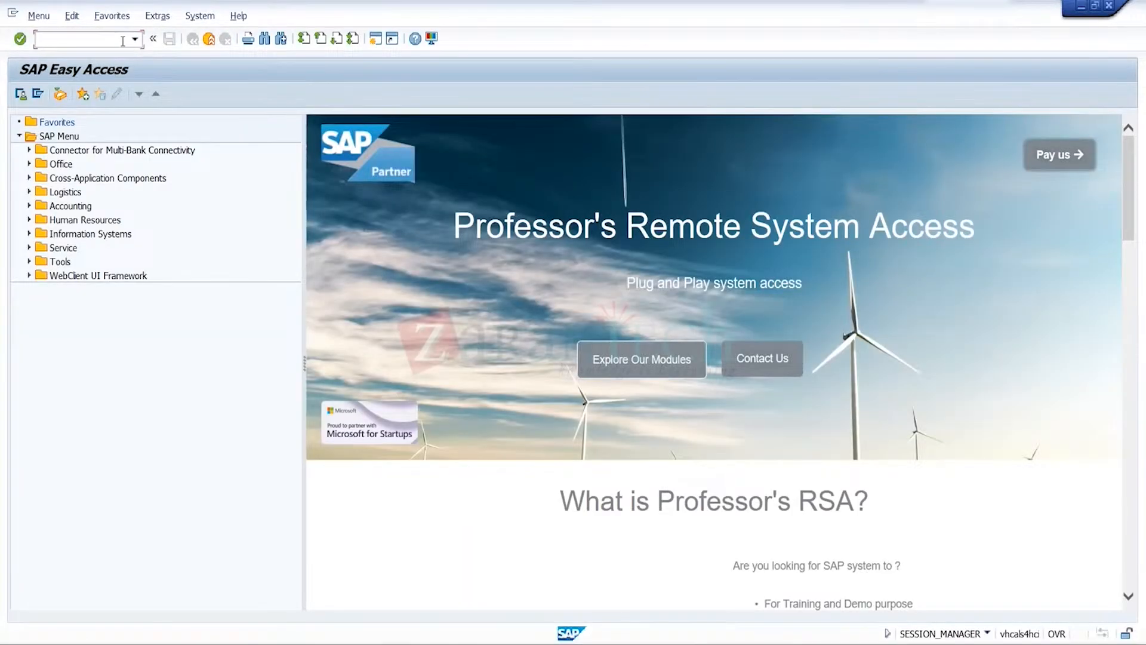
text(bp)
key(Return)
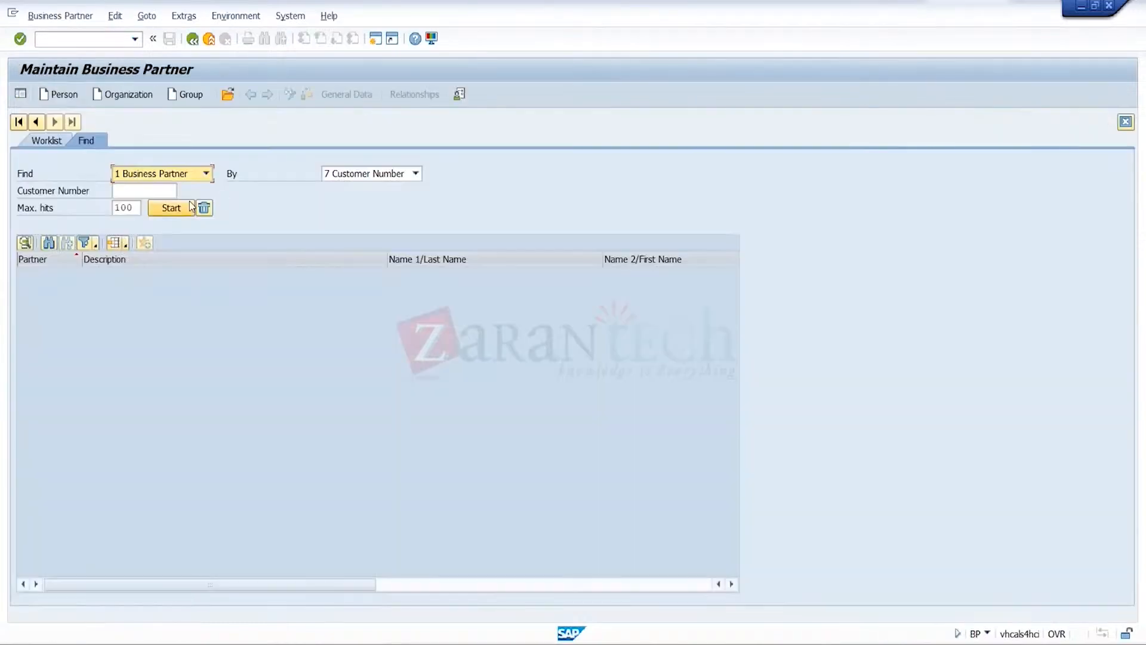
text(949)
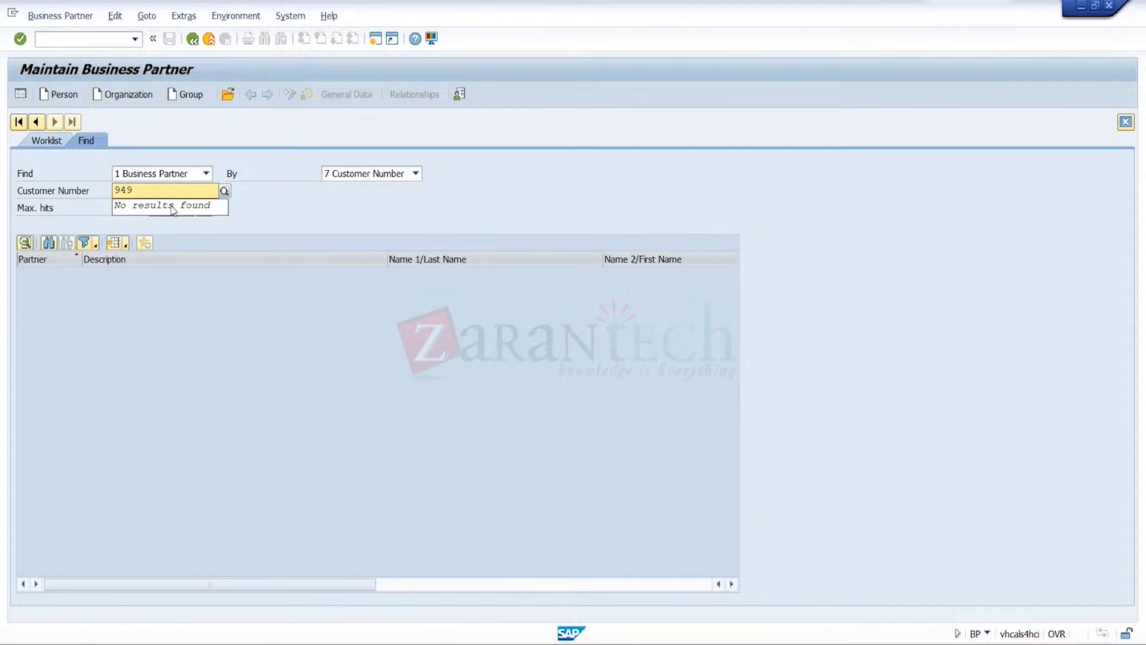
click(225, 191)
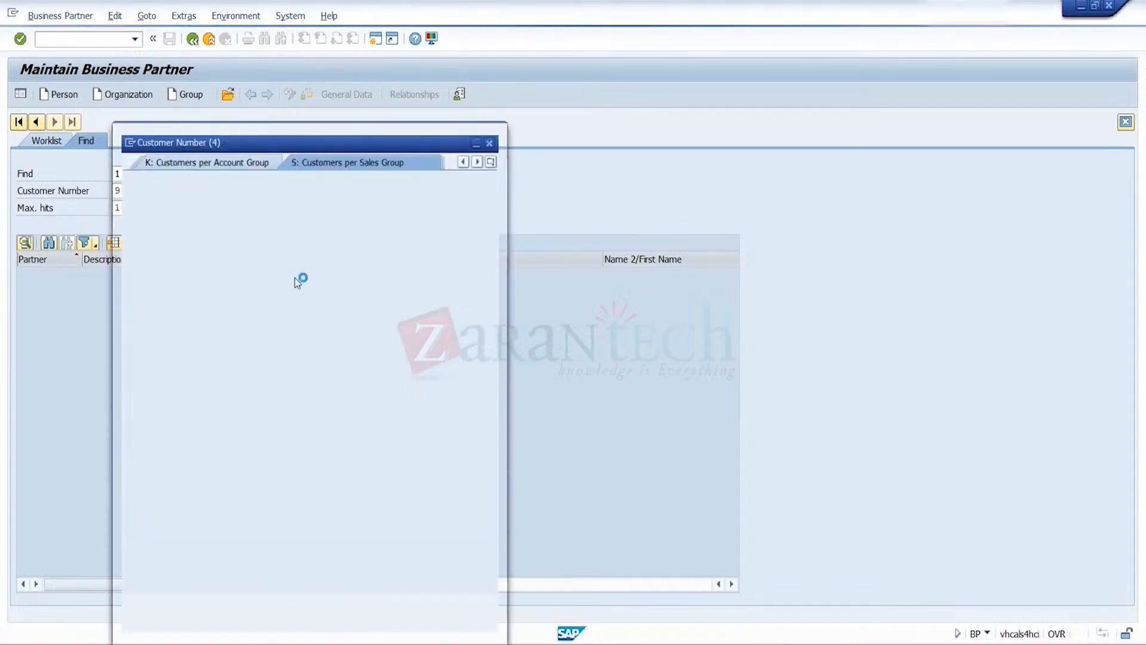
key(Return)
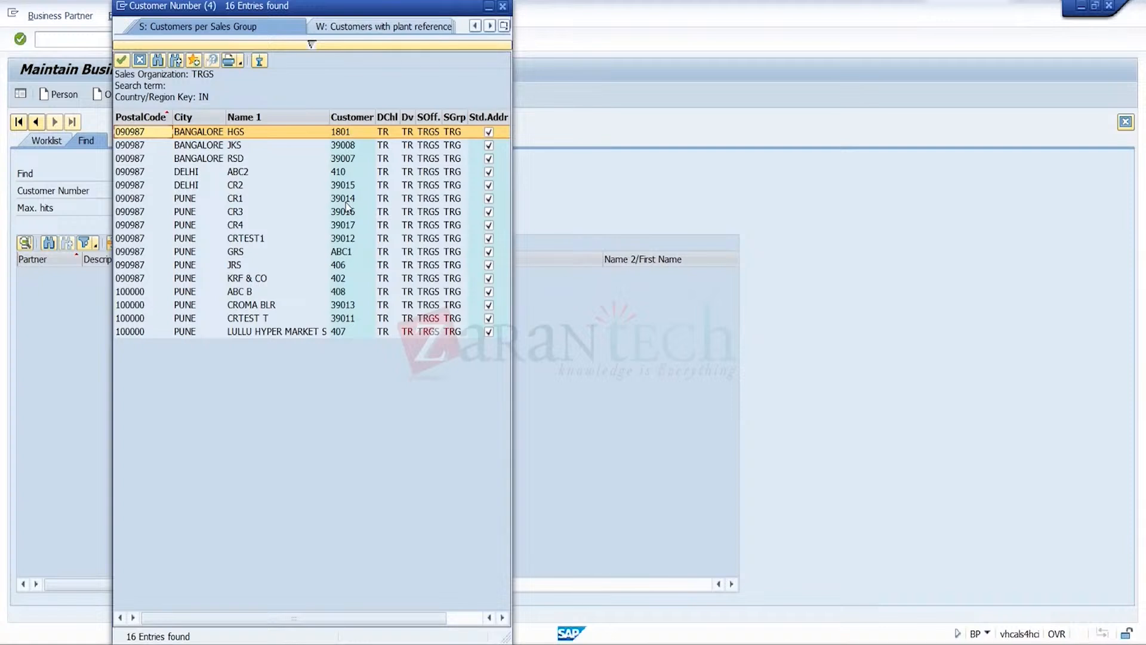
double_click(348, 212)
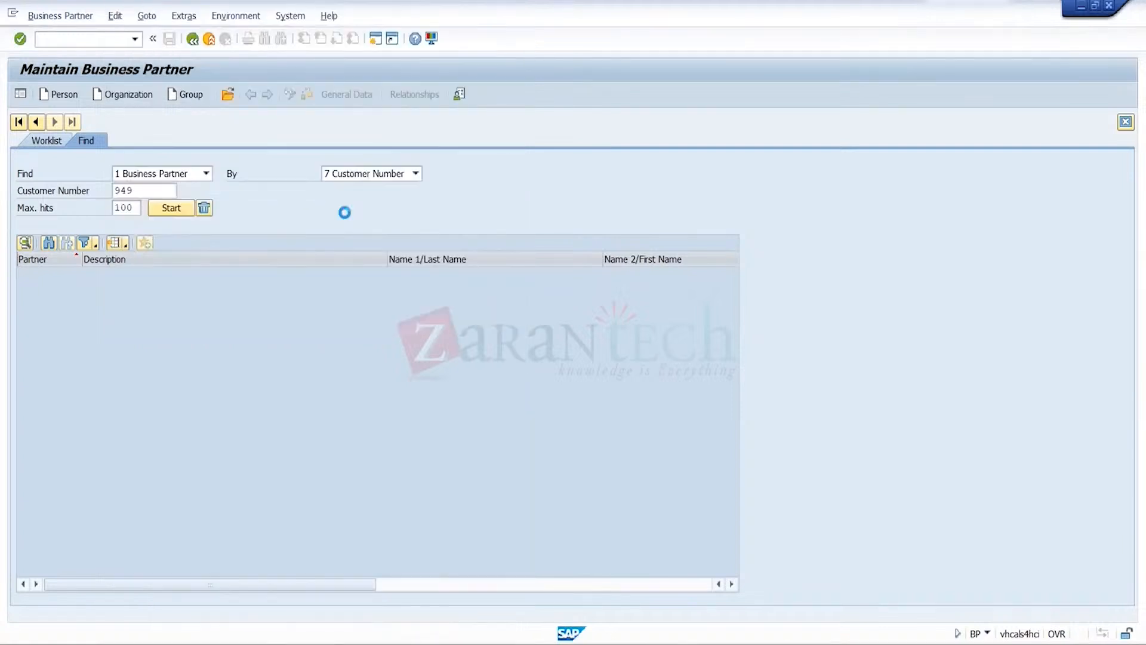
click(183, 210)
click(191, 274)
double_click(191, 275)
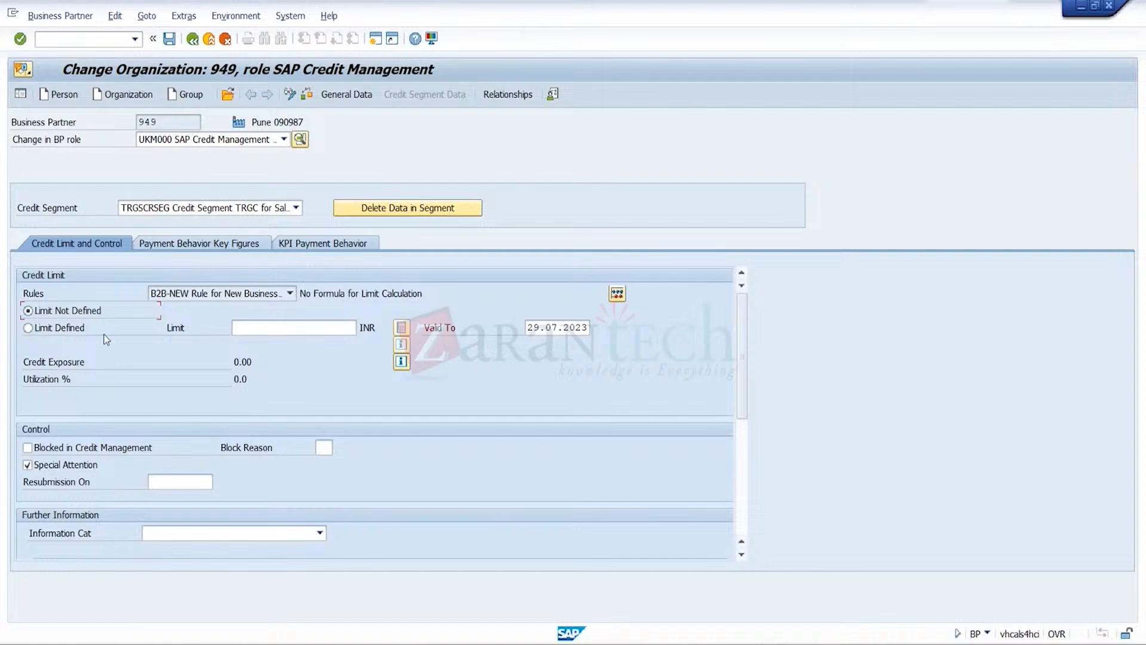
Define a credit limit of 20,000 INR for CR3 in credit segment TRGSCRSEG, approve the requested limit and save
click(68, 336)
click(292, 333)
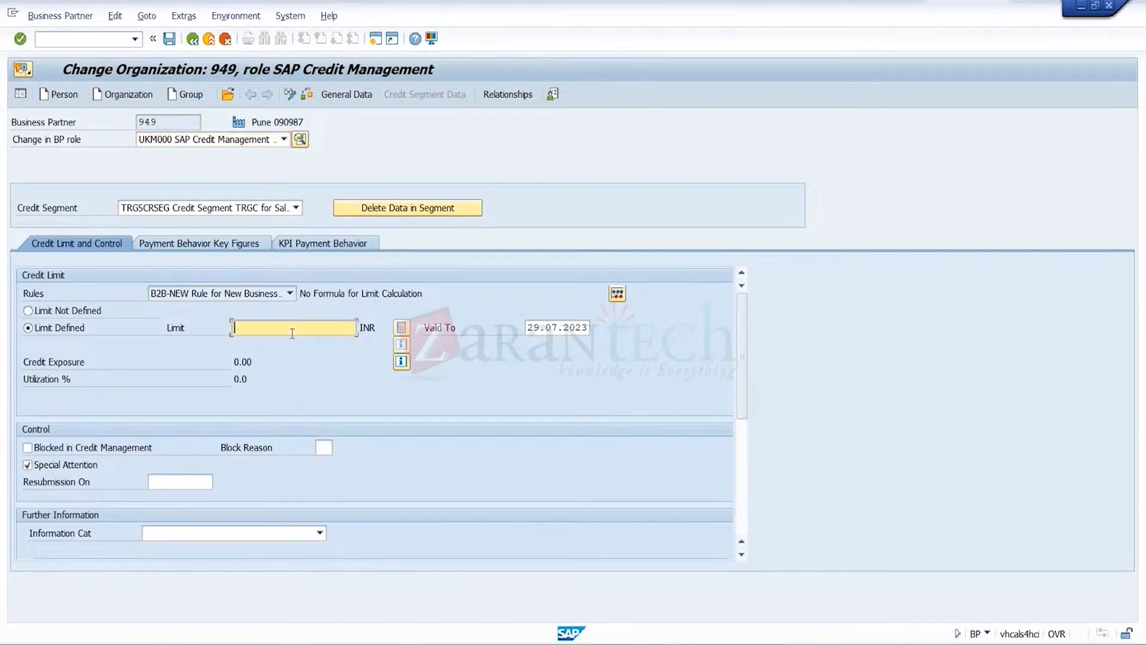
text(2)
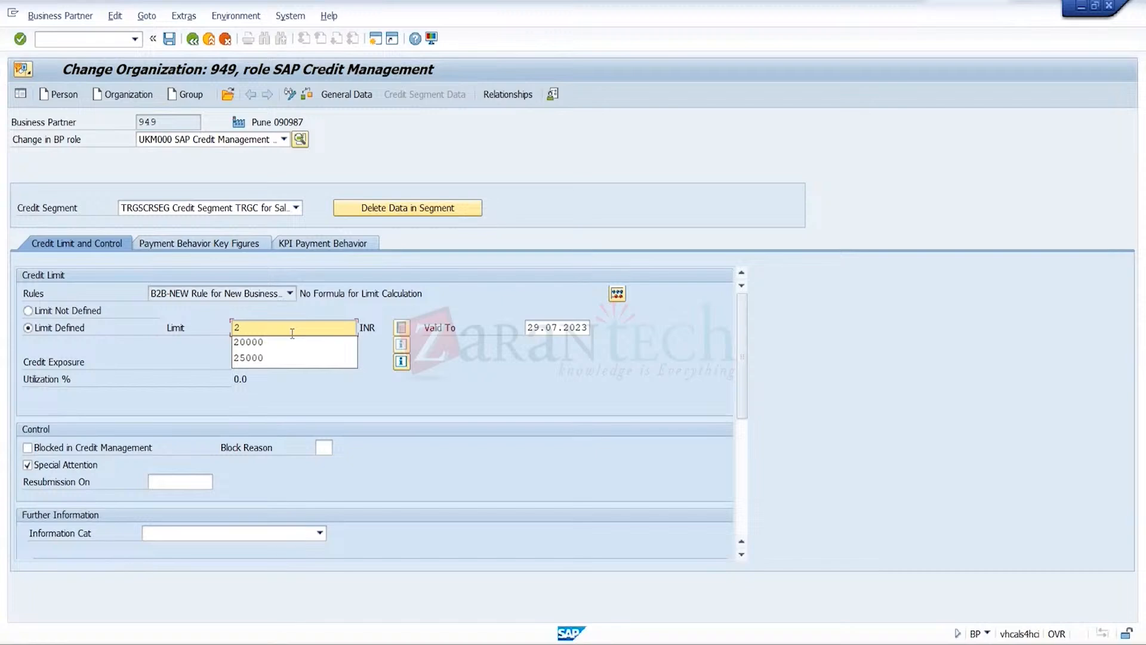
text(0)
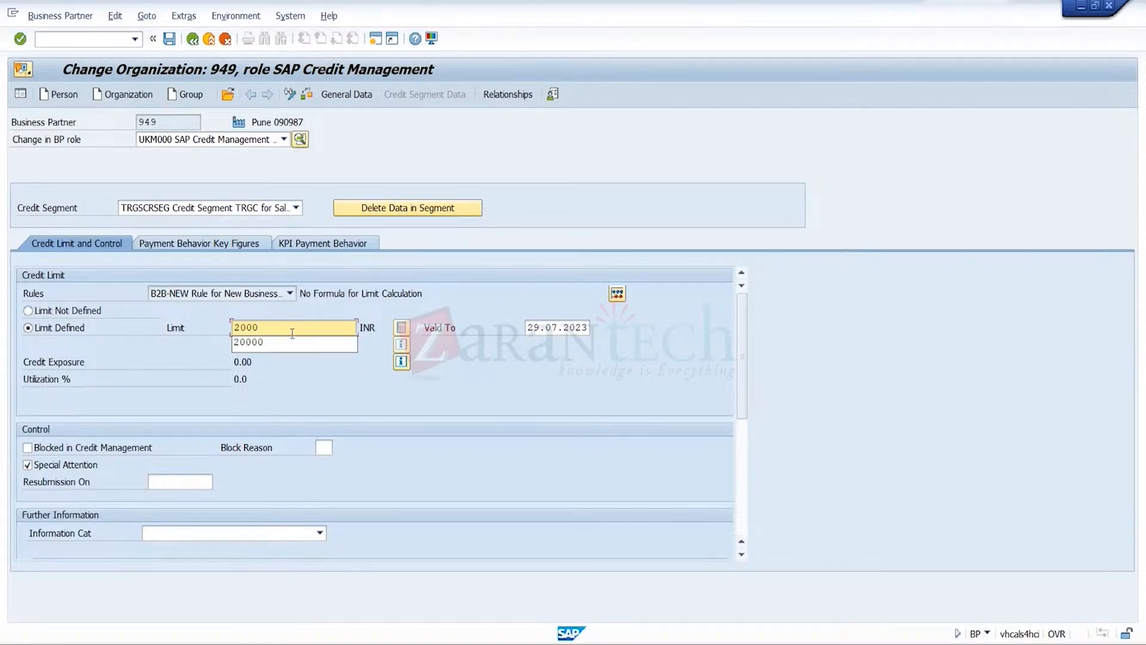
text(,000)
key(Return)
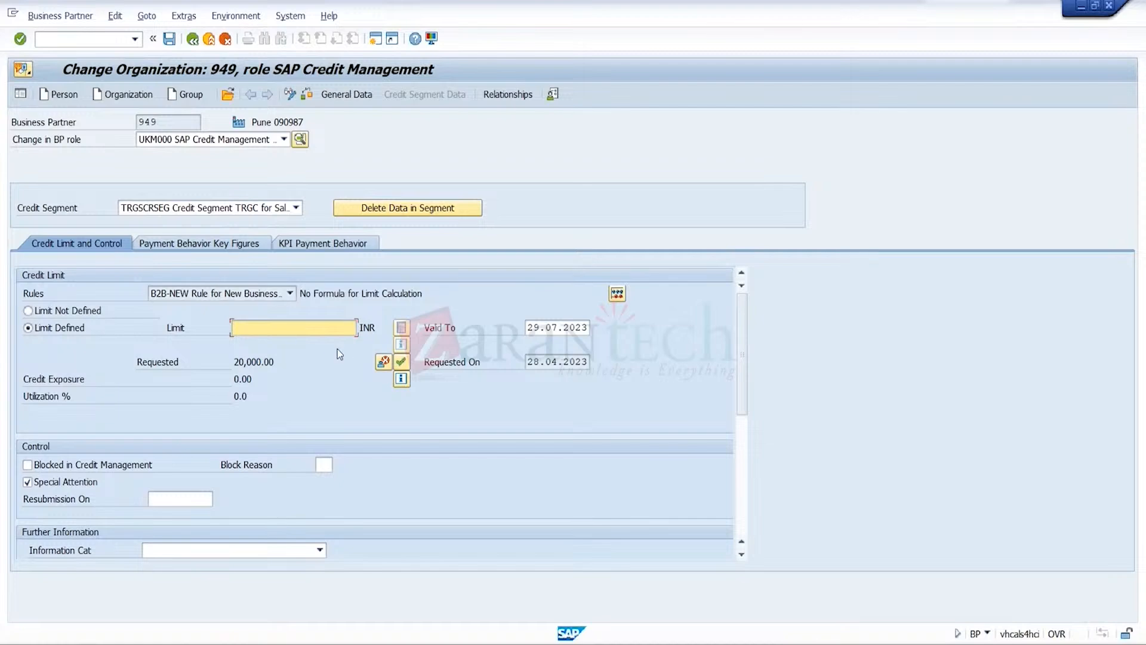
click(400, 362)
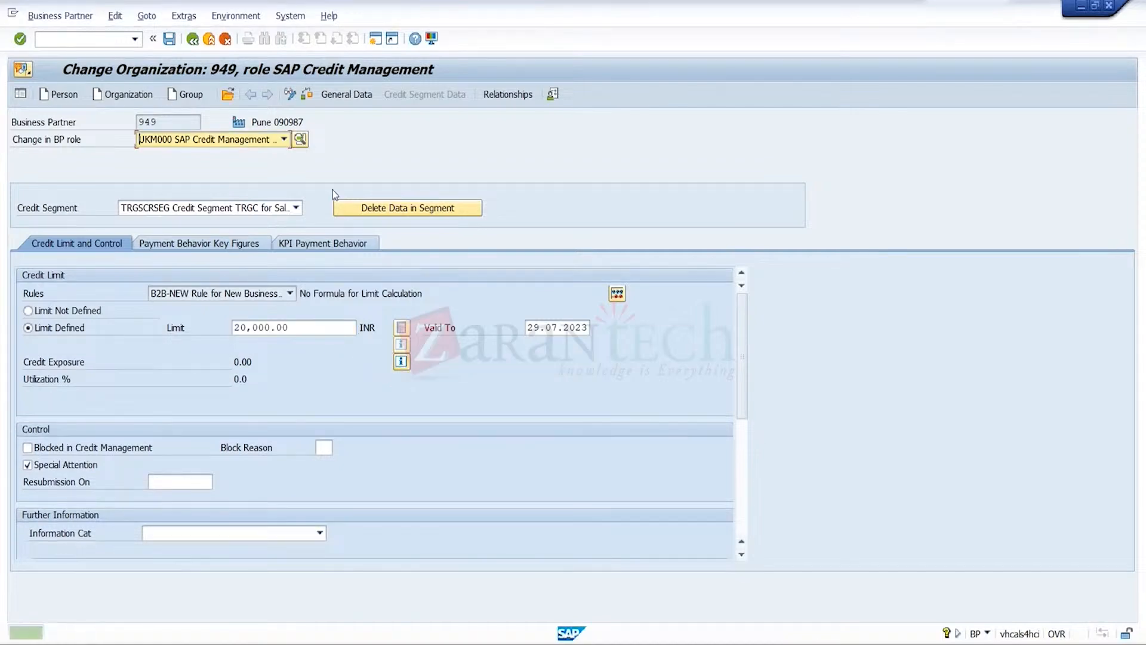
click(167, 39)
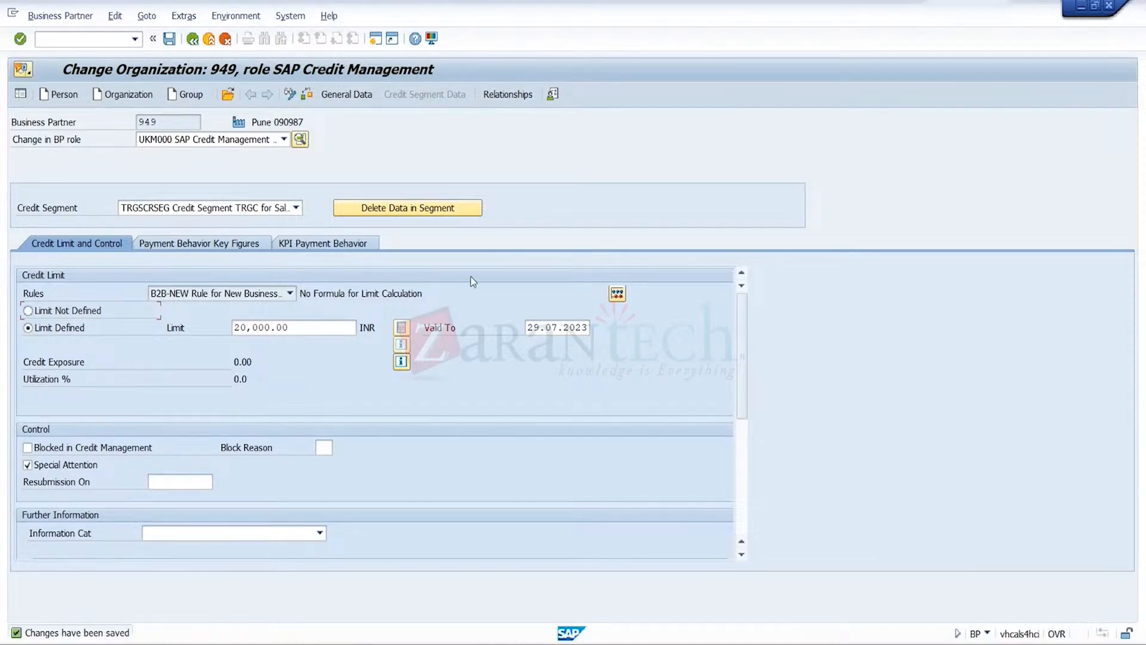
Leave the open standard order, look up the customer number of CR3 in business partner maintenance, and exit
mouse_move(837, 640)
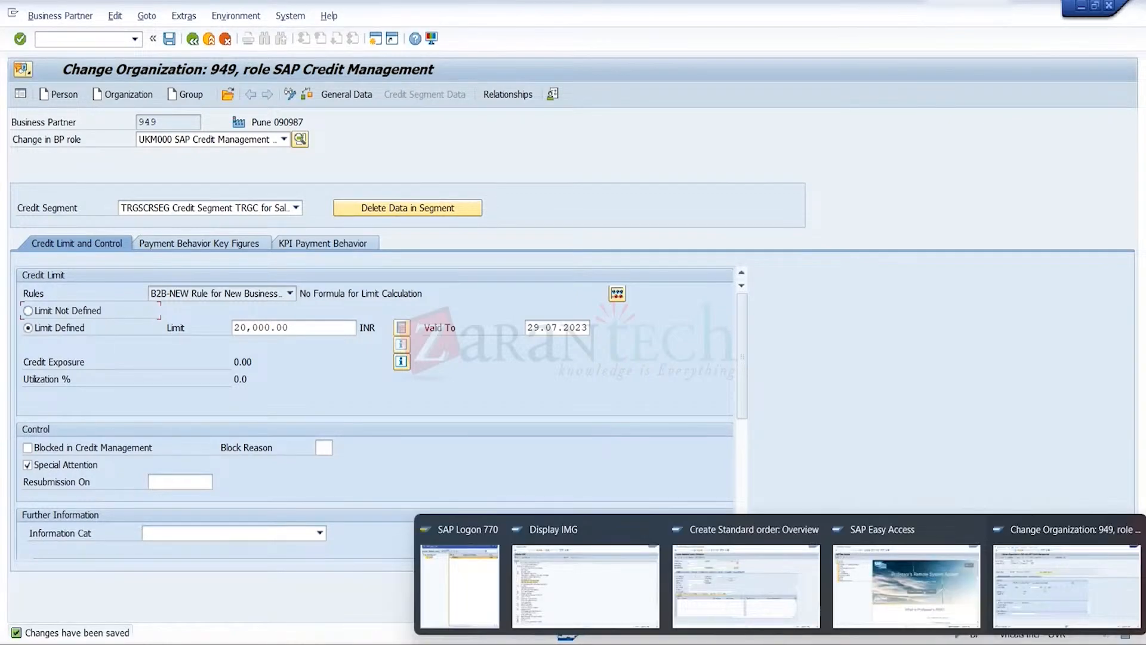
click(747, 573)
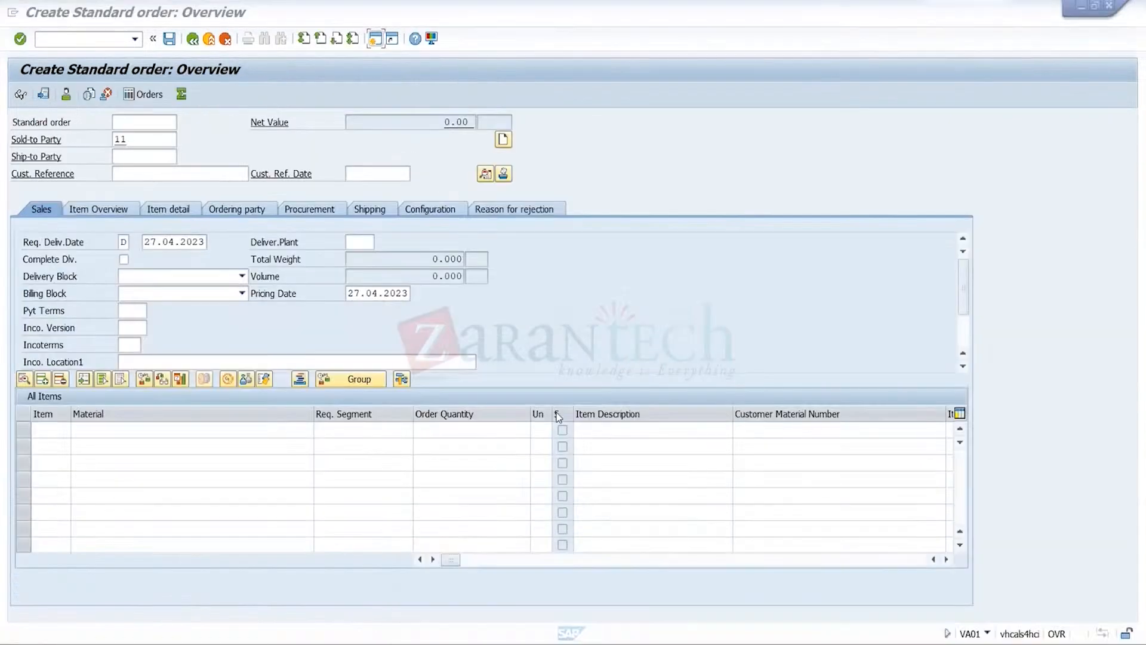
click(210, 39)
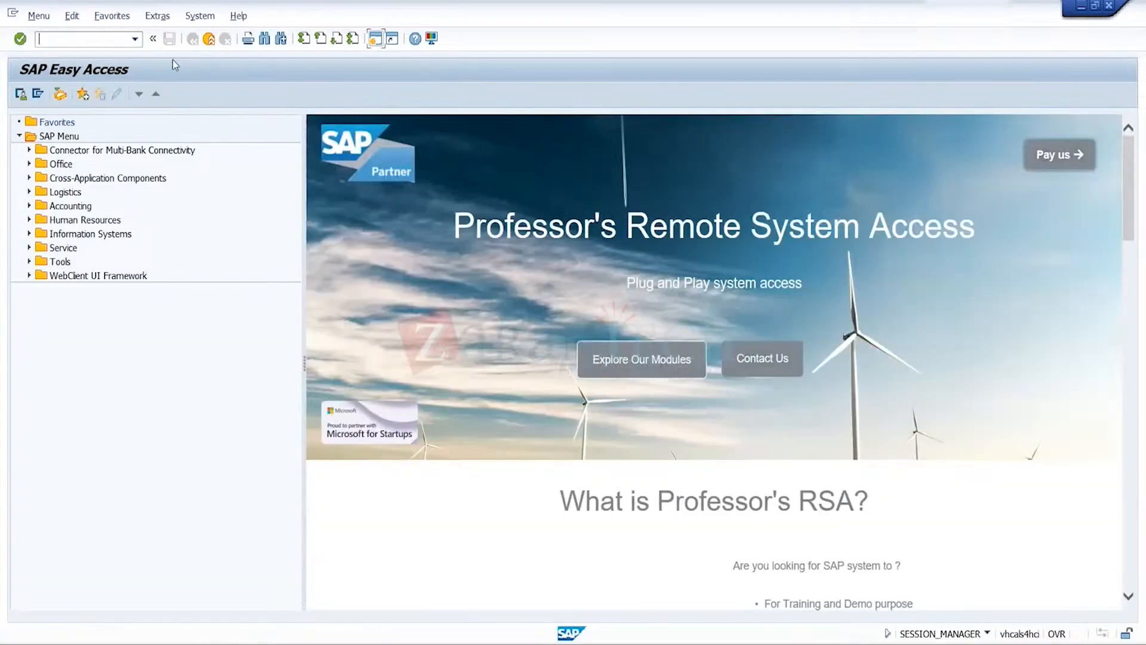
click(135, 40)
click(89, 58)
key(Return)
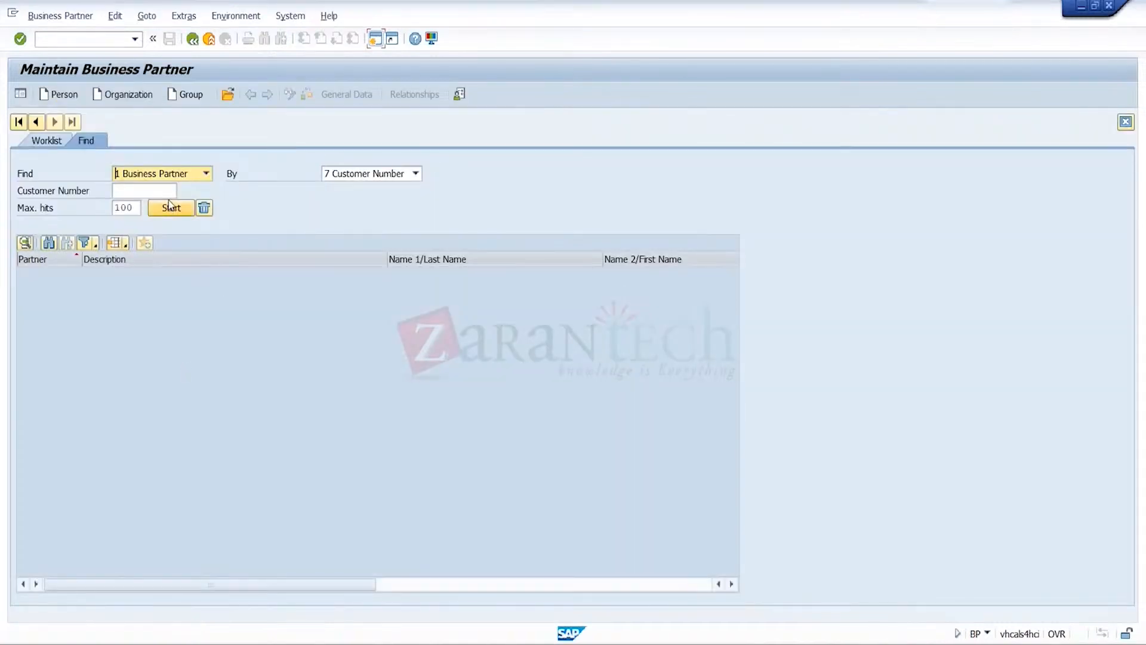
click(171, 207)
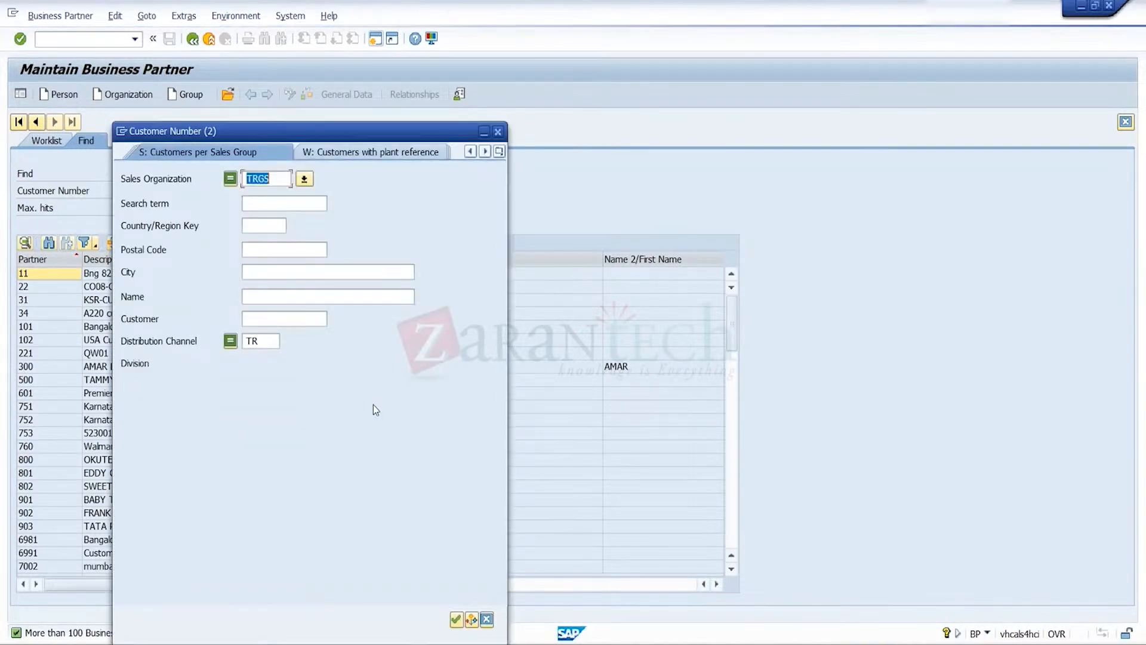
key(Return)
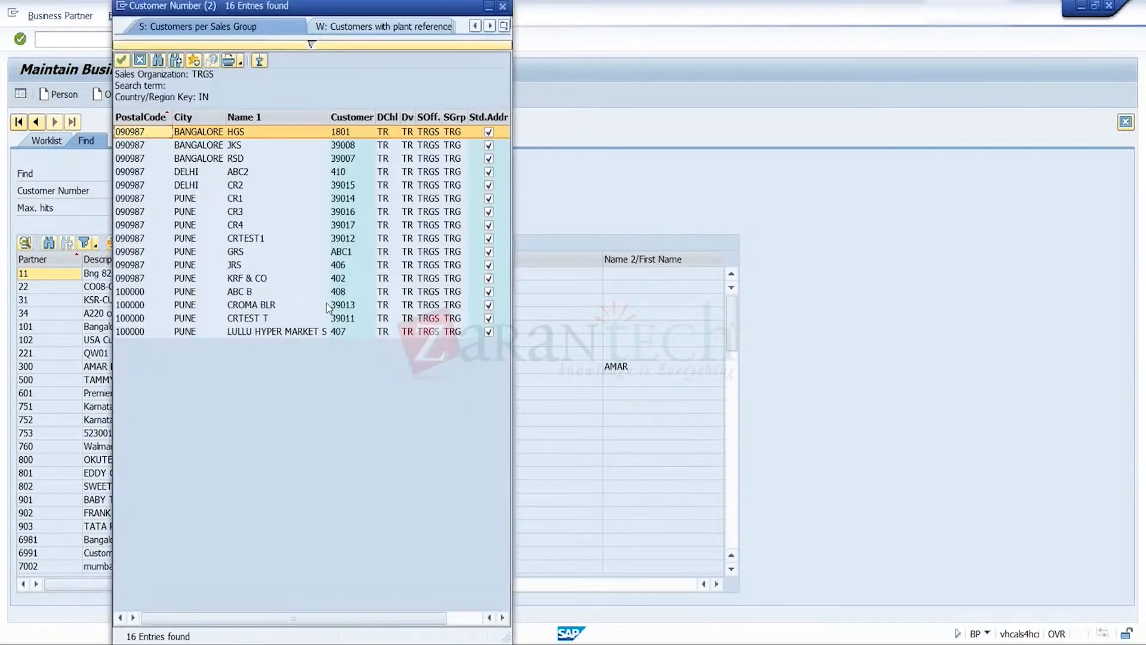
double_click(235, 213)
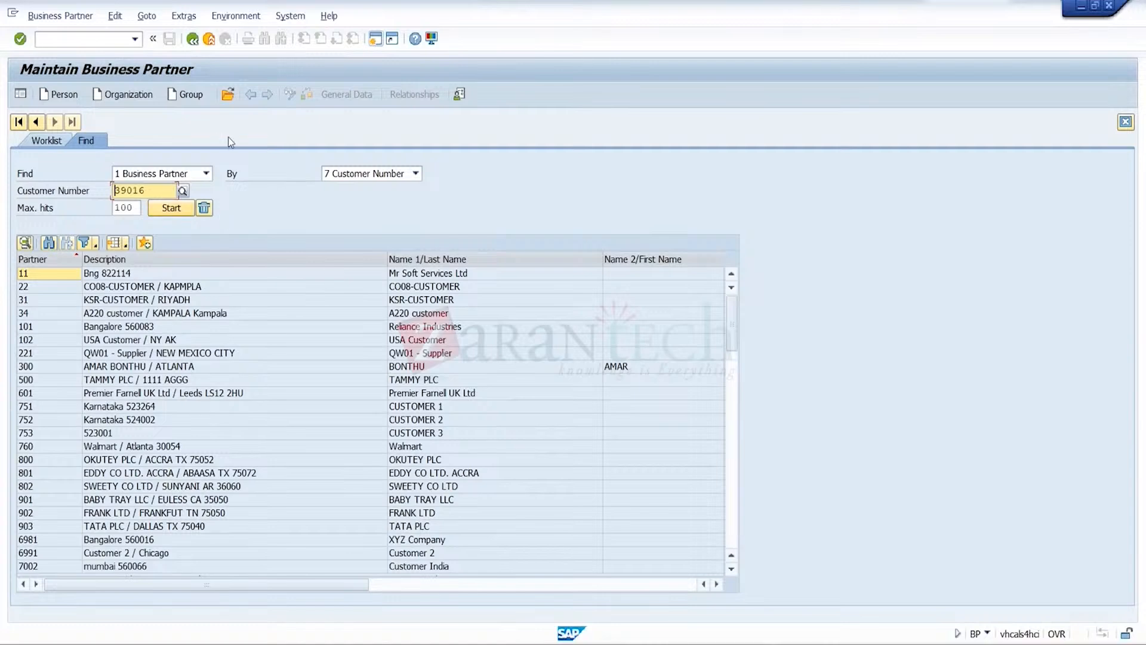
click(212, 39)
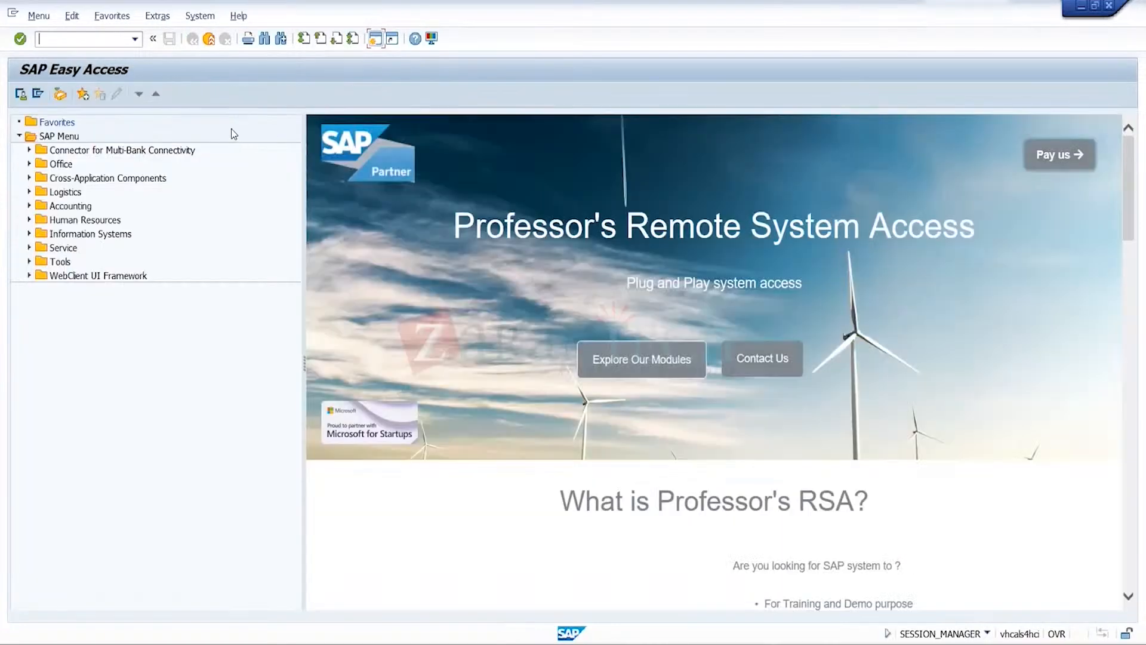
Open a new standard order of type OR1 for sales organization TRGS, distribution channel TR and division TR
click(135, 39)
click(116, 115)
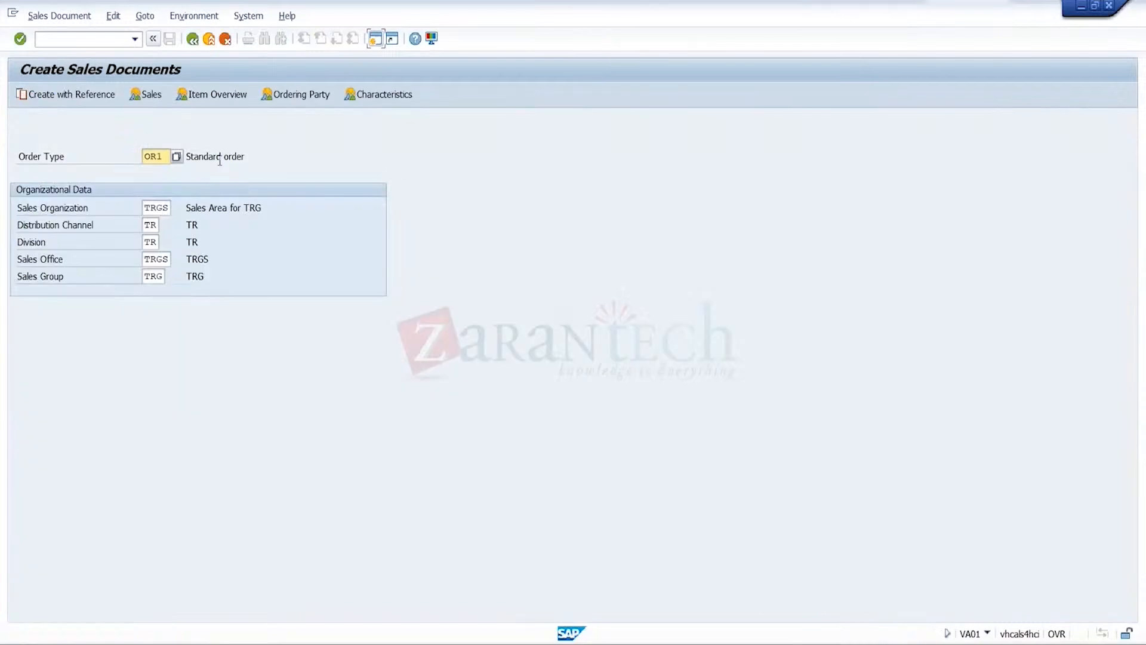
key(Return)
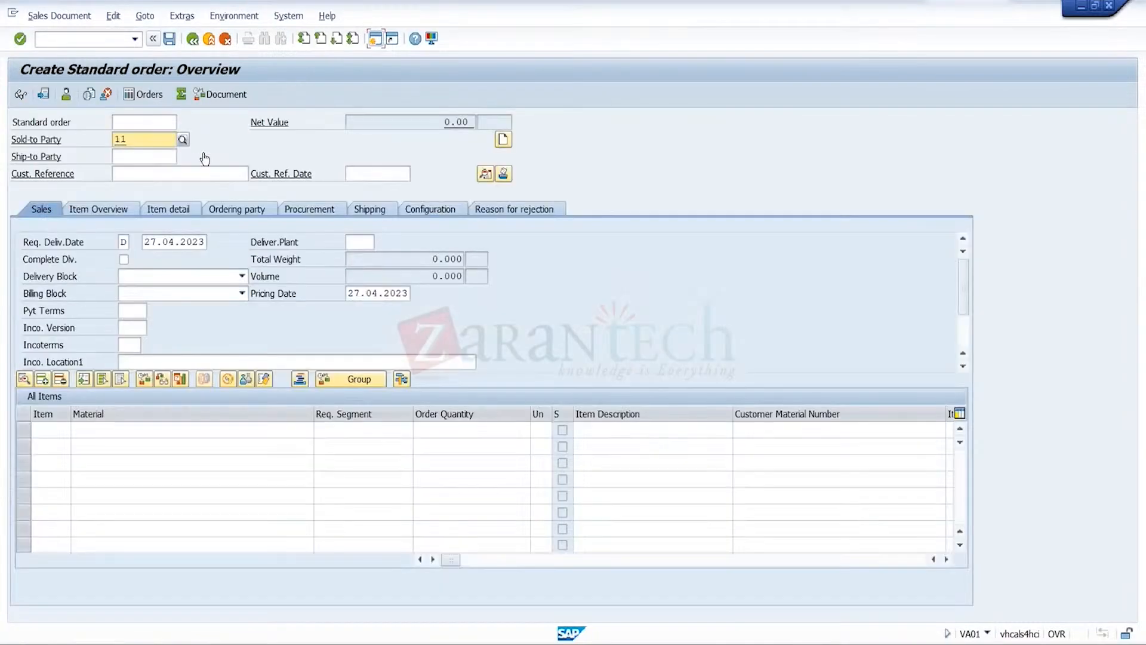
Choose CR3 of sales organization TRGS as sold-to party, with customer reference 28042023 and reference date 28.04.2023
click(182, 141)
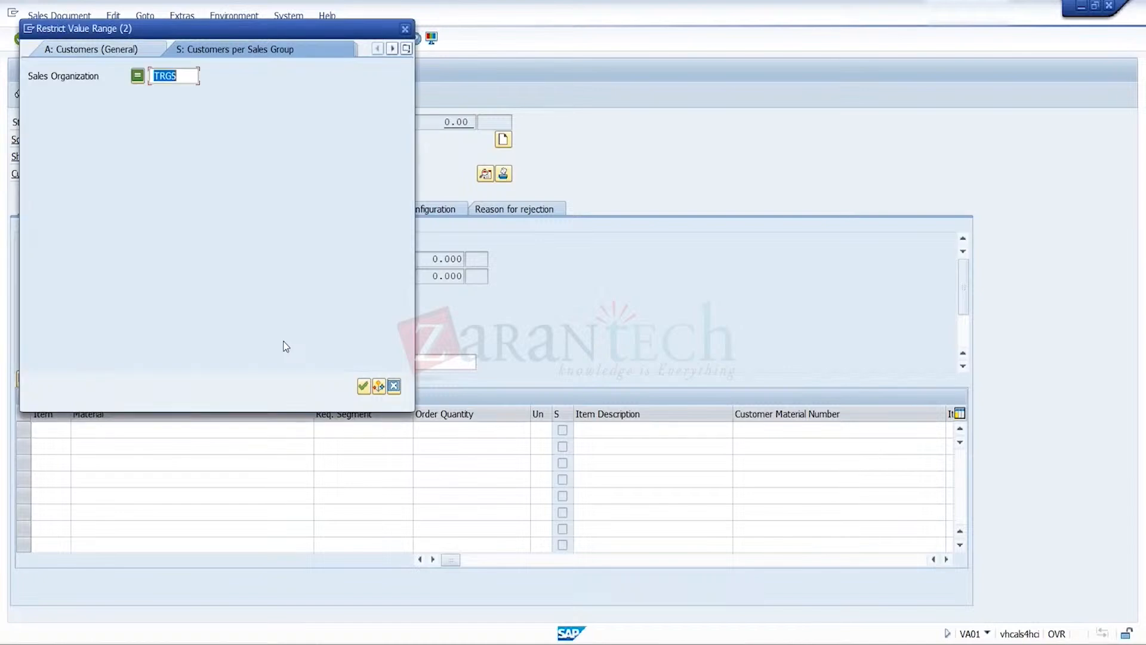
key(Return)
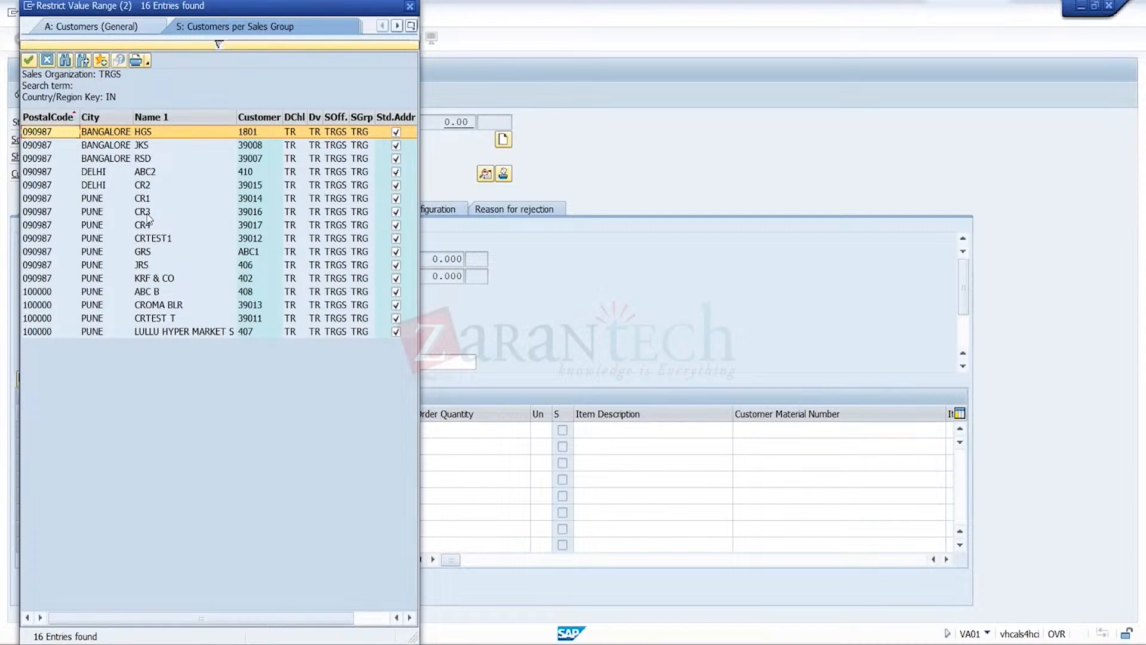
double_click(147, 214)
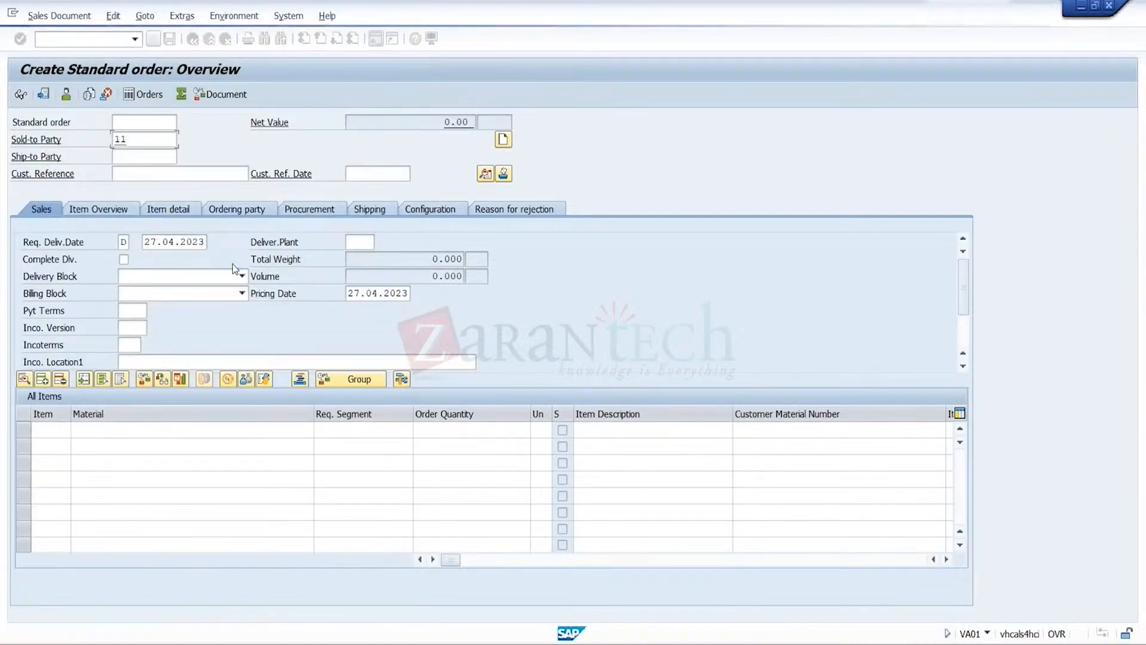
click(229, 172)
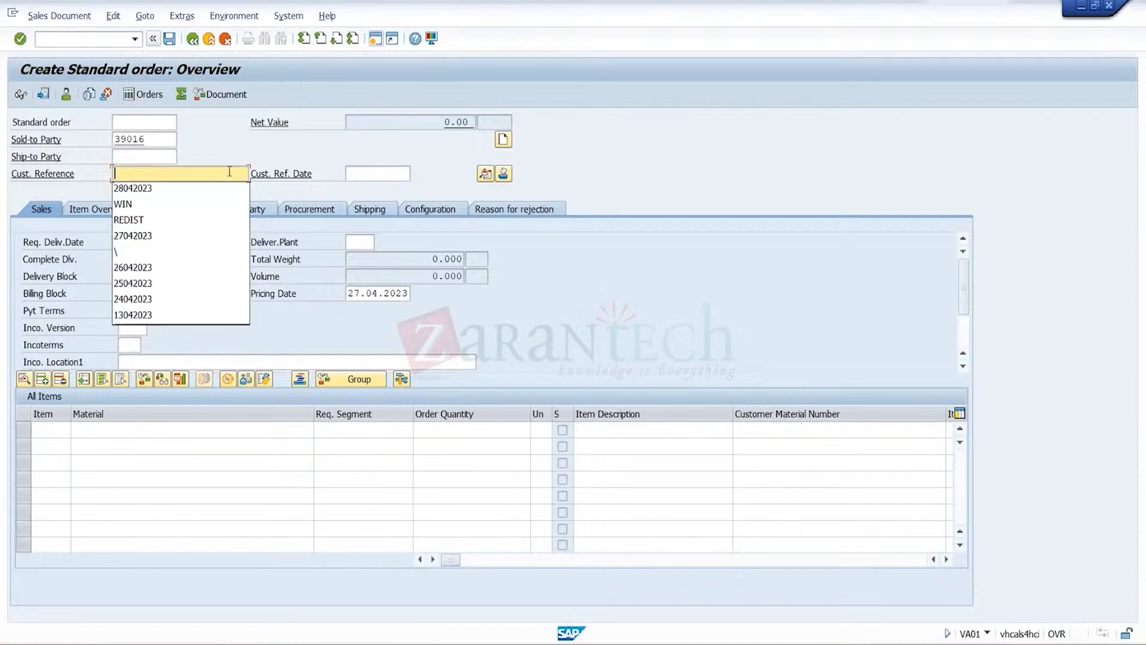
click(214, 185)
click(381, 174)
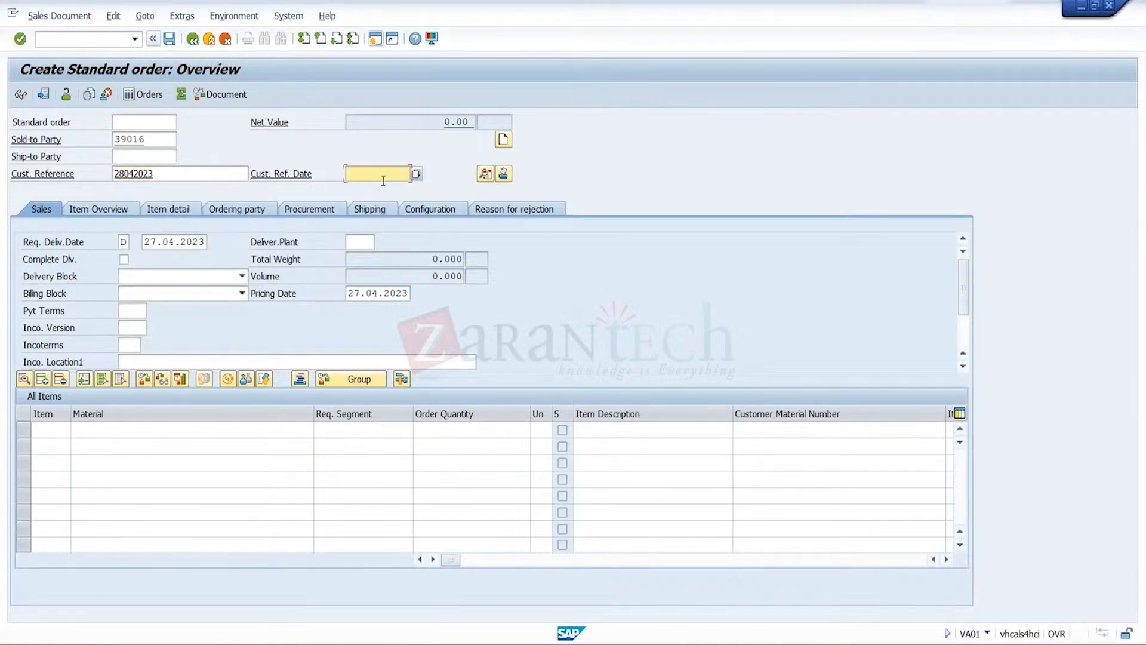
click(386, 195)
Set the order's delivering plant to TRGP, the Incoterms to FOB and the Incoterms location to Pune
click(365, 240)
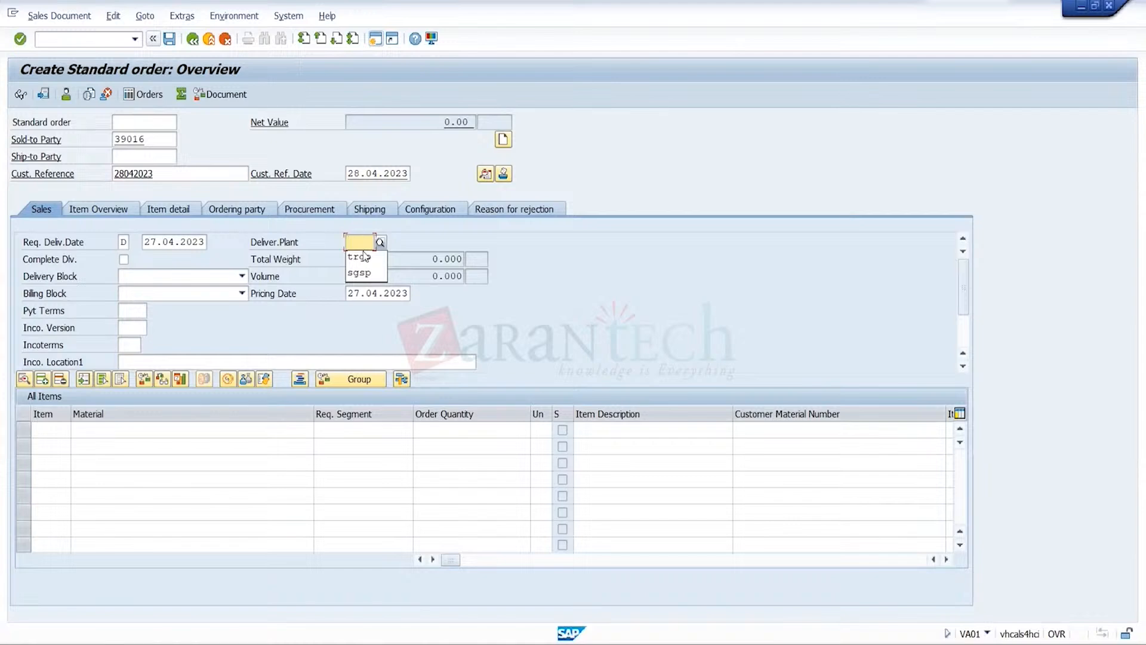
click(365, 256)
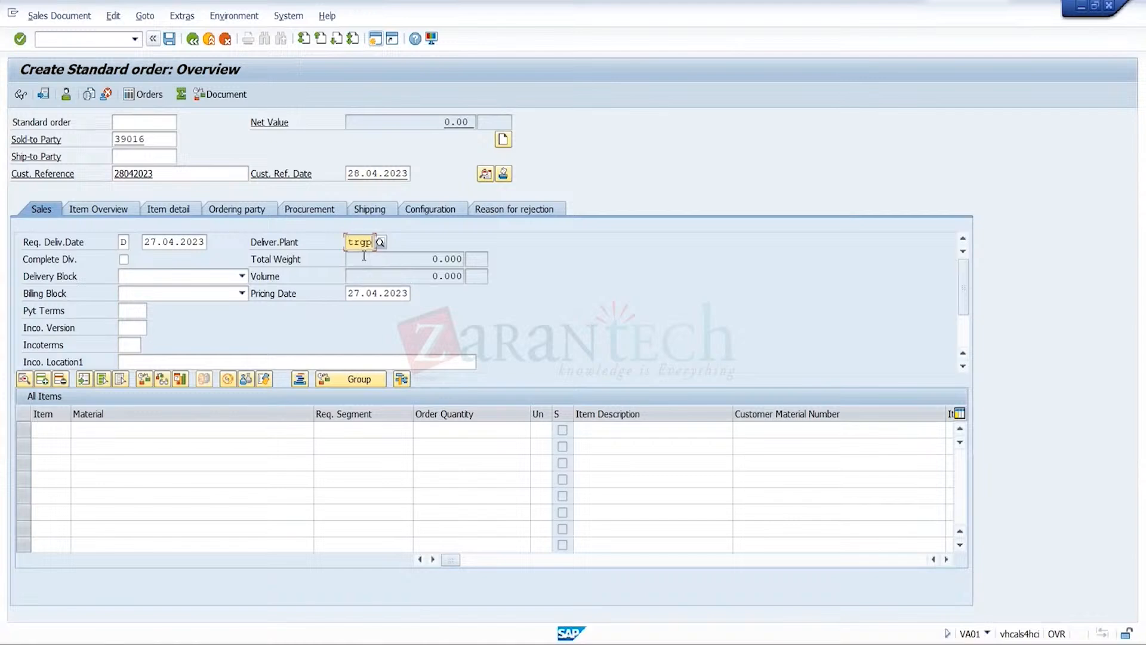
click(131, 354)
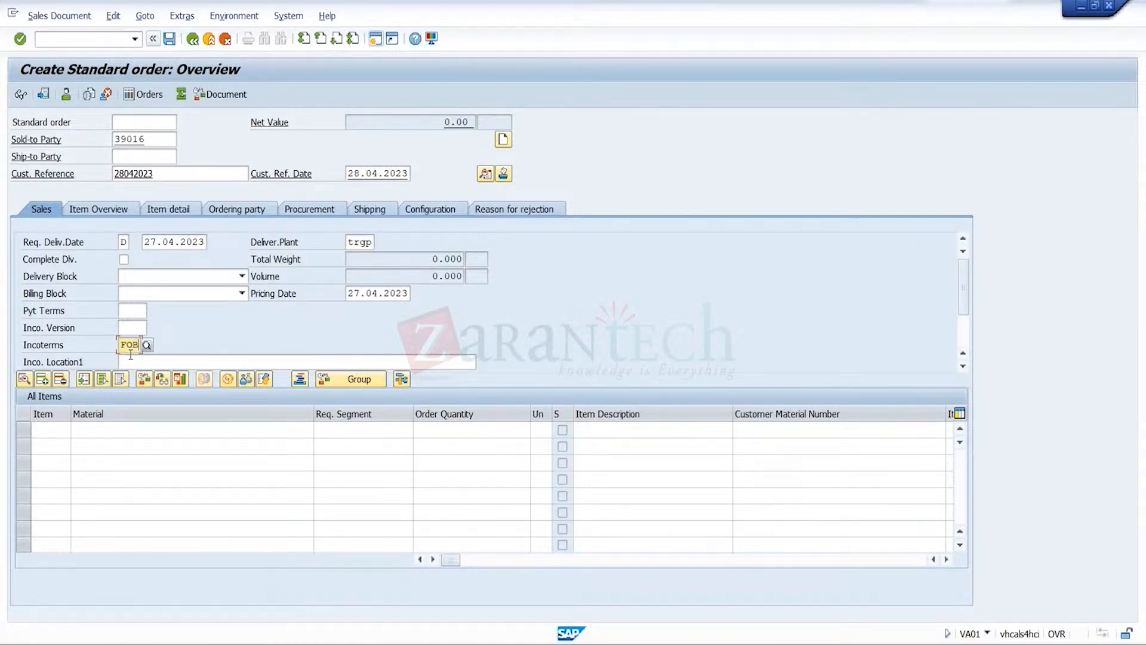
click(144, 363)
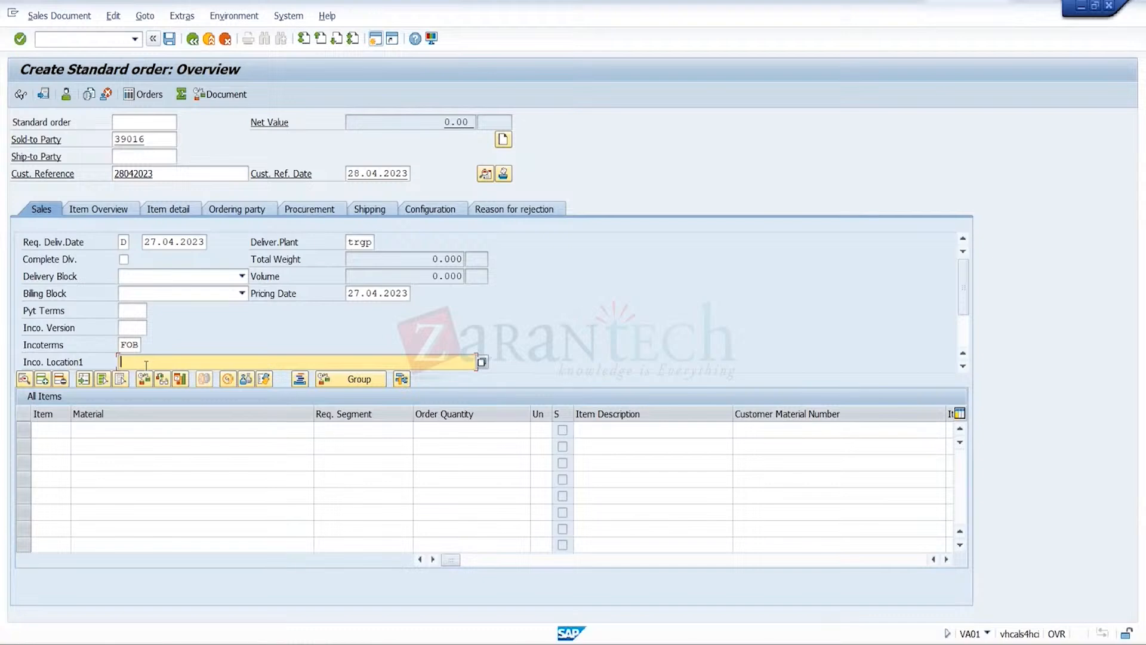
text(Pune)
click(195, 435)
key(Down)
key(Return)
key(Tab)
key(Tab)
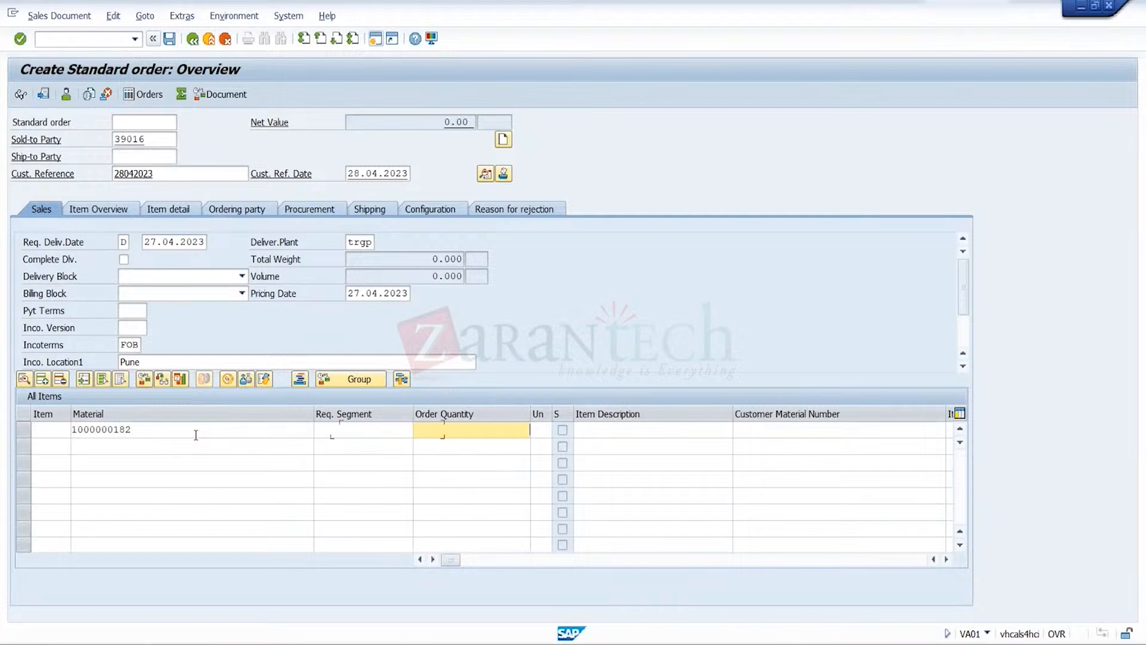
text(10)
key(Return)
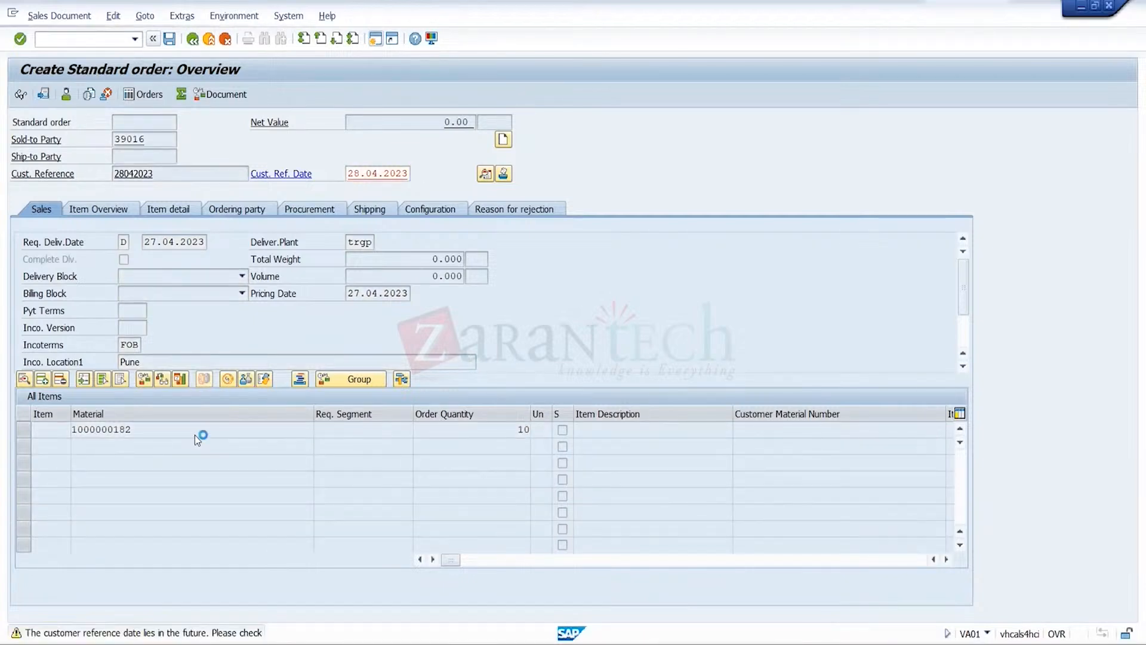
Add a PR00 price of 1,000 INR in the item's pricing conditions and save the order as incomplete
click(22, 431)
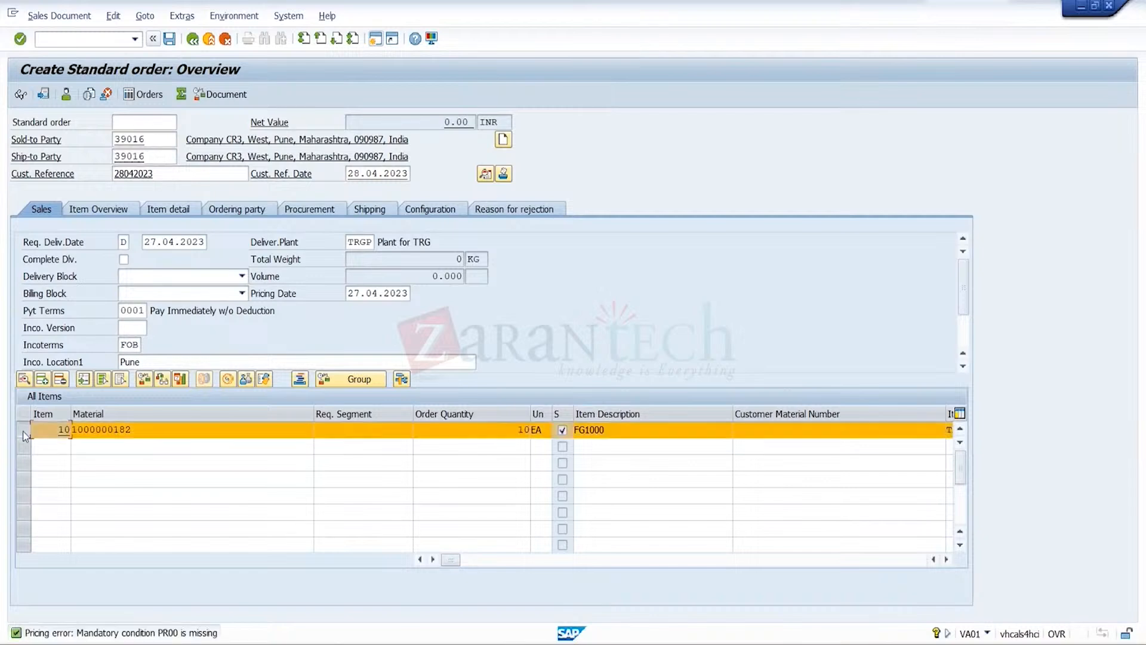
click(151, 20)
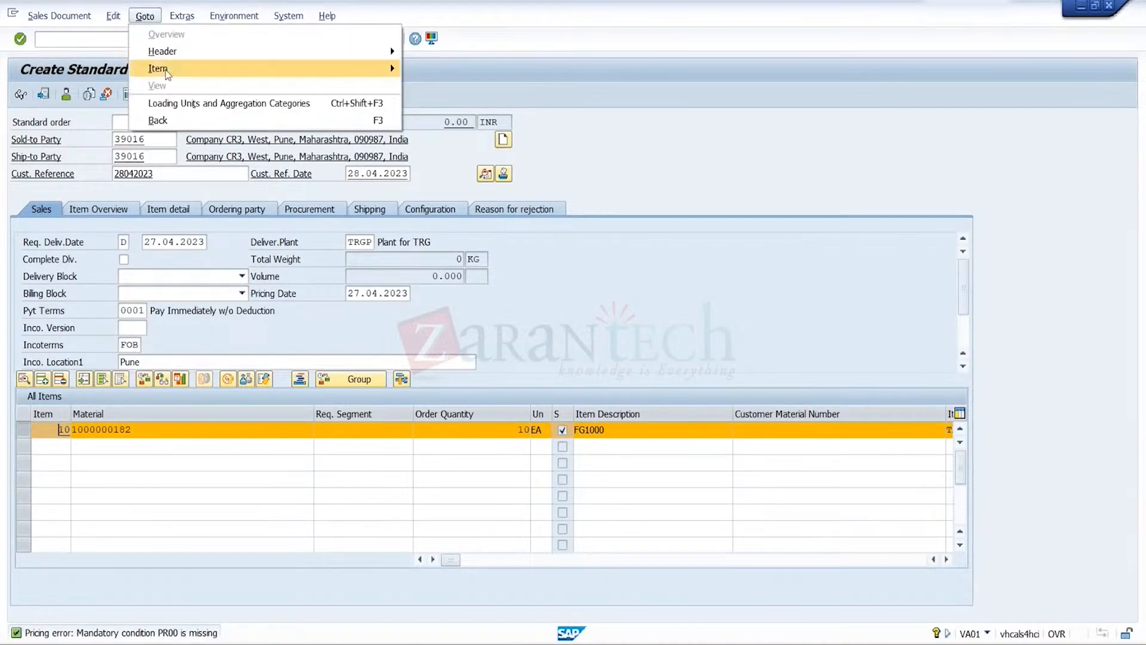
mouse_move(167, 74)
click(466, 189)
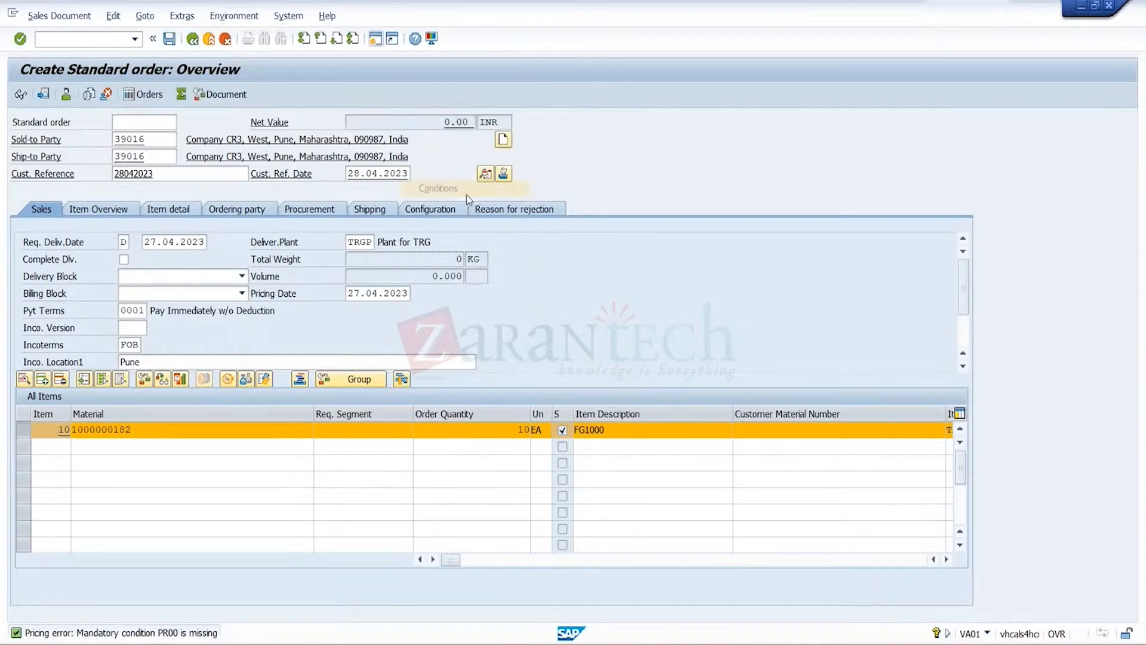
key(Down)
key(Return)
key(Tab)
text(1,00)
text(000)
key(Return)
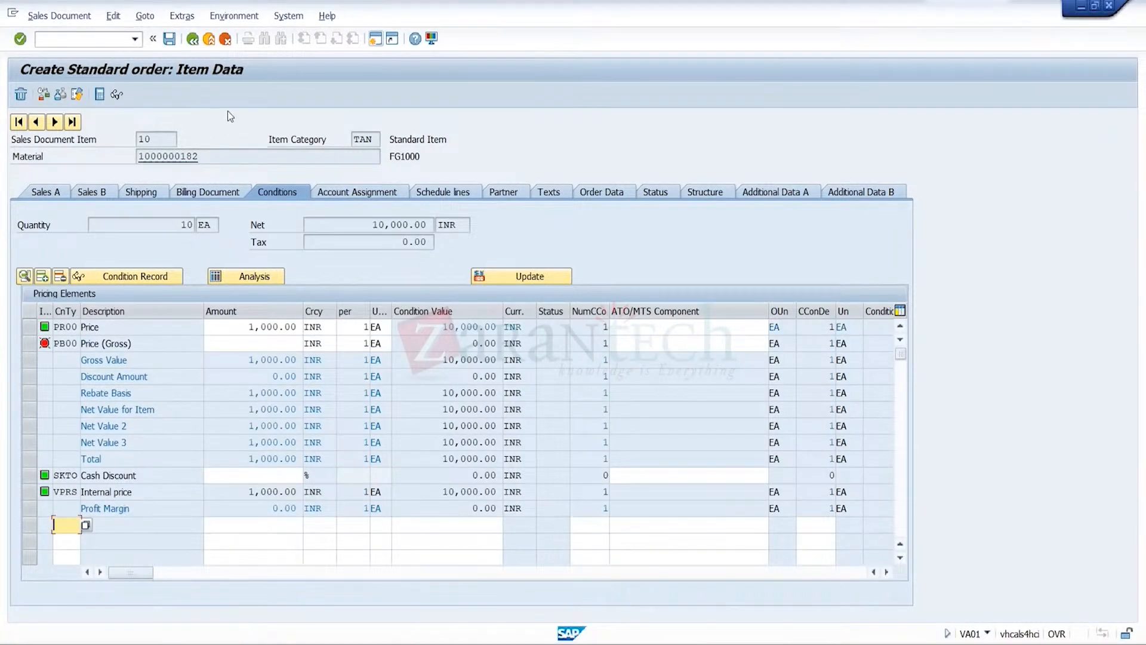
click(169, 39)
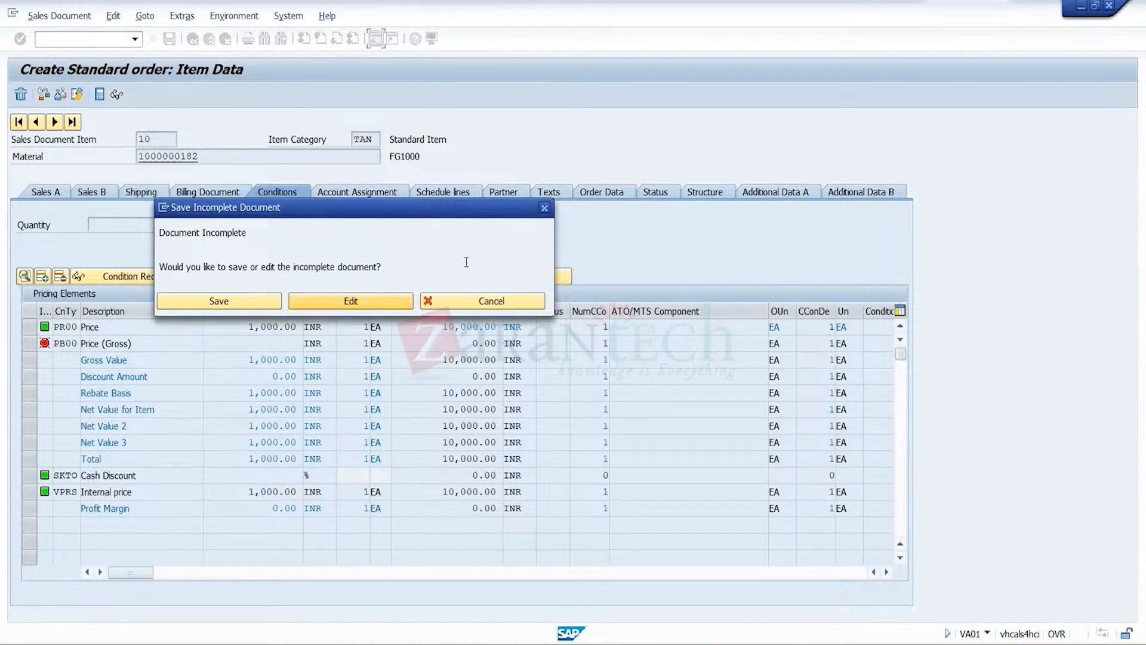
click(236, 302)
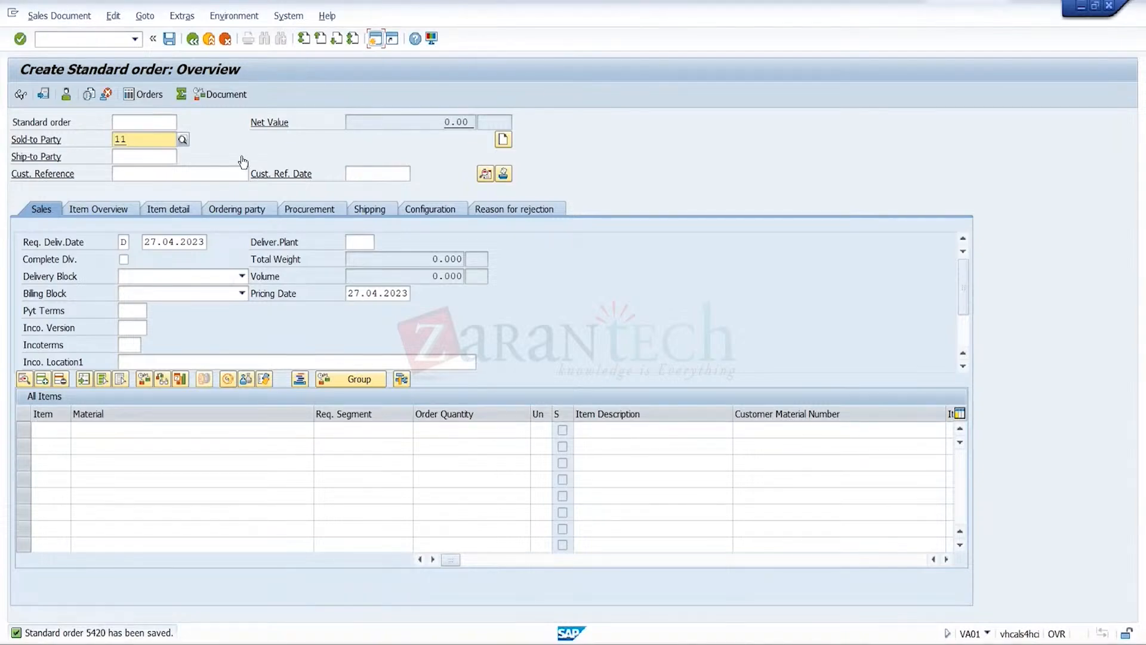
Clear the new order's sold-to party, switch to CR3's credit management record and bring up the prompt for opening a business partner
key(BackSpace)
key(BackSpace)
mouse_move(776, 643)
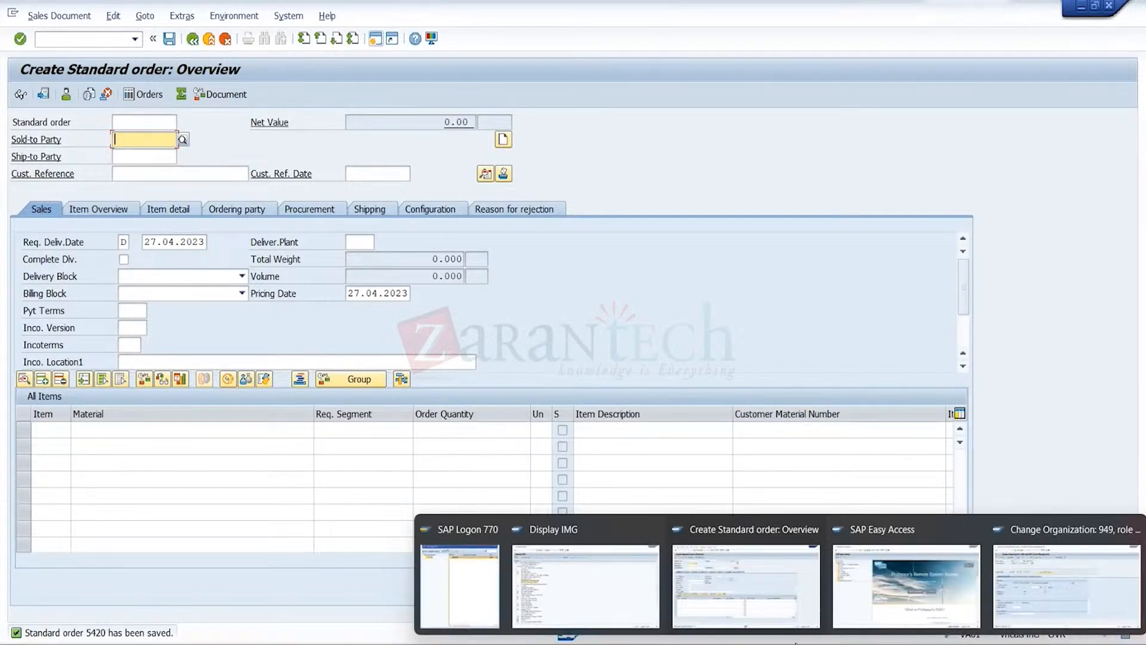
click(872, 598)
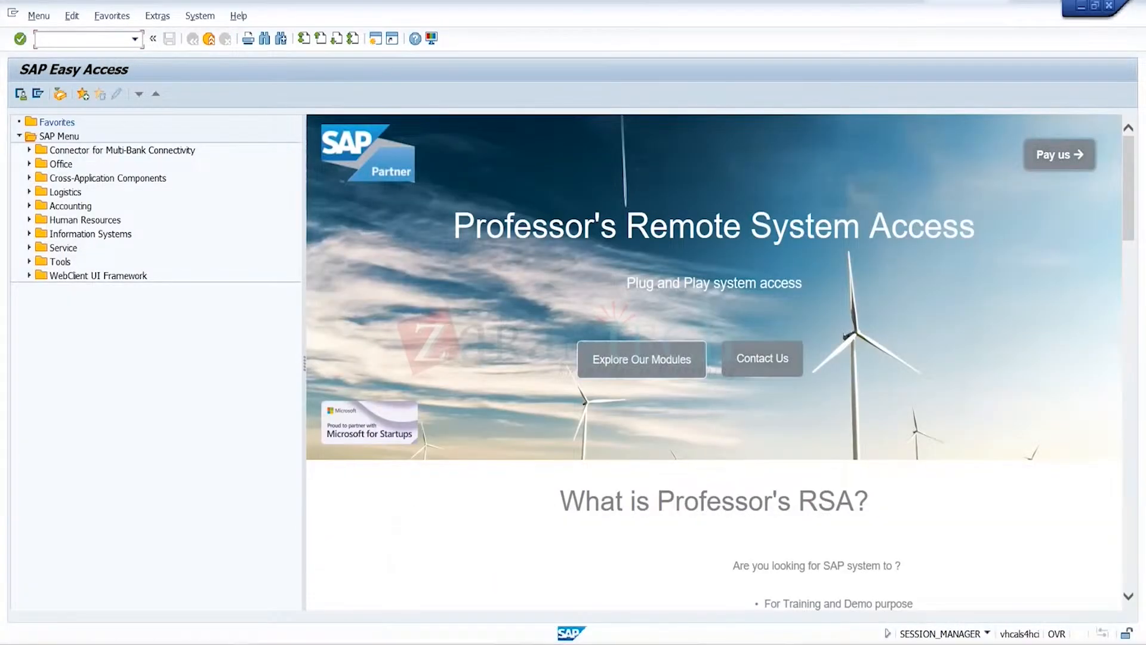
mouse_move(776, 643)
click(1051, 600)
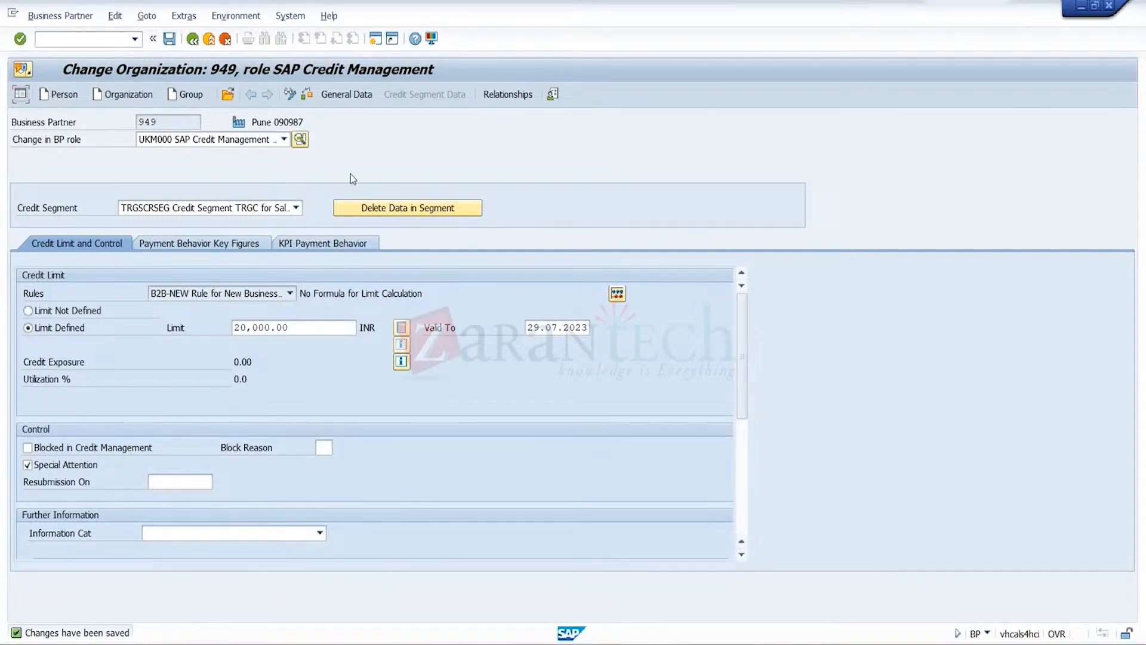
click(227, 102)
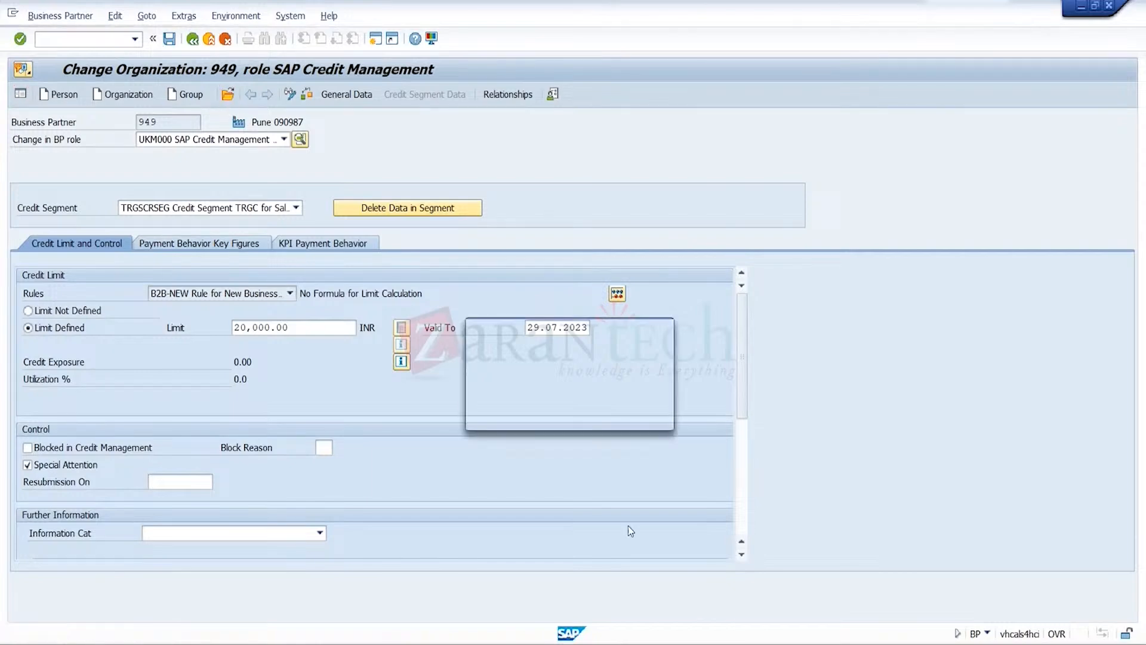
Return to the blank standard order and exit order creation without saving
mouse_move(819, 636)
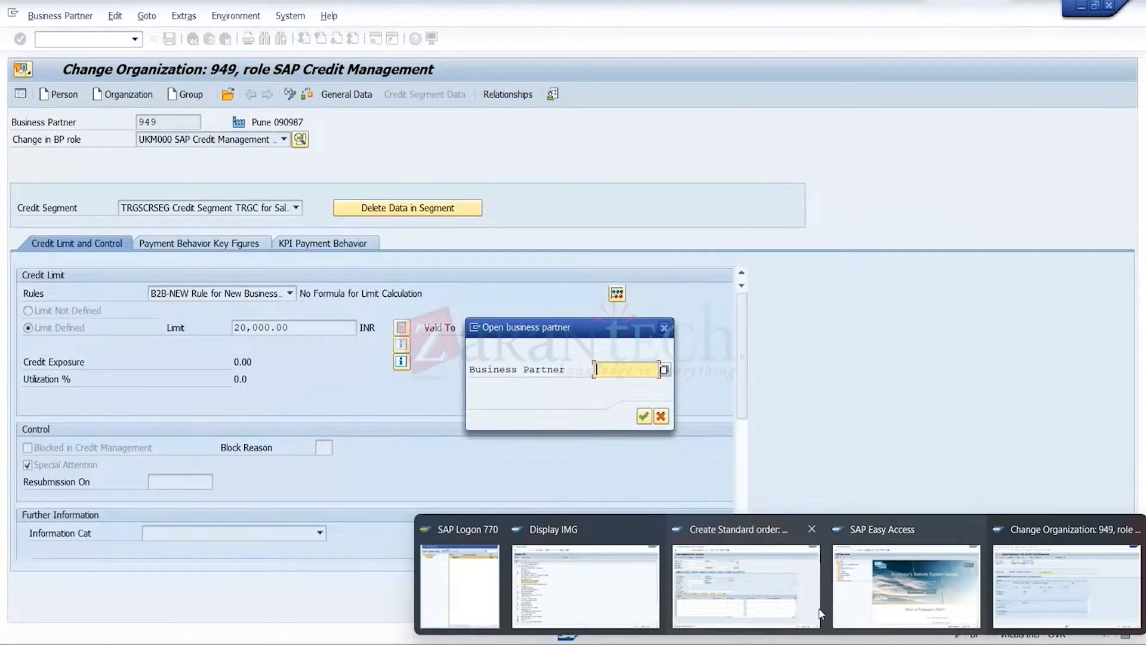
click(740, 574)
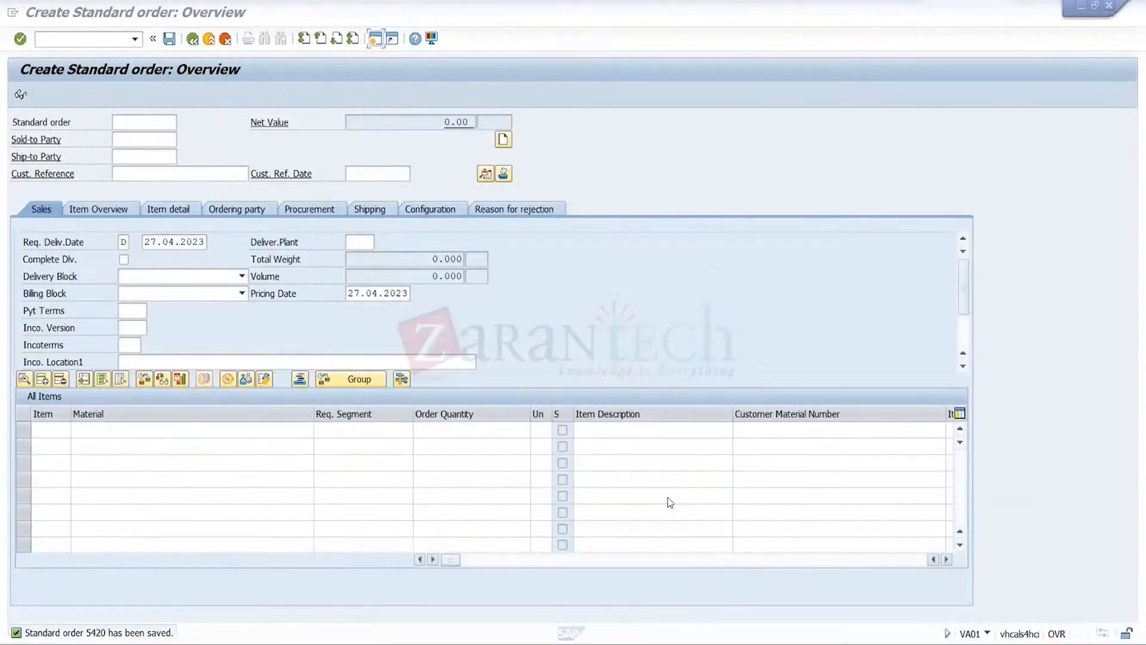
click(210, 41)
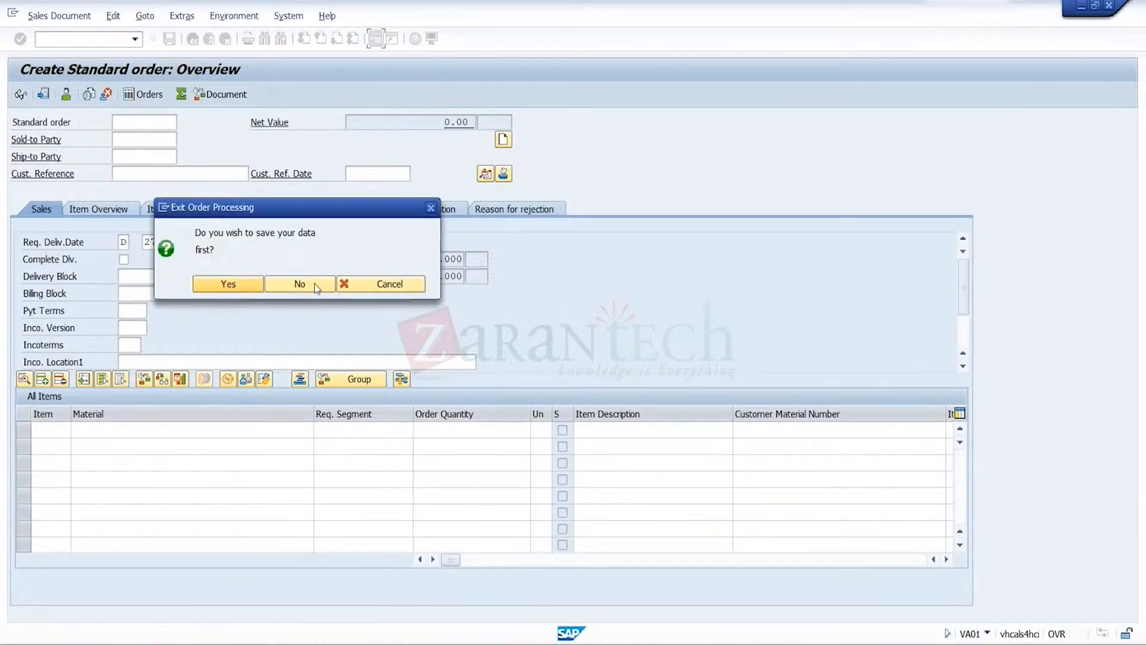
click(393, 287)
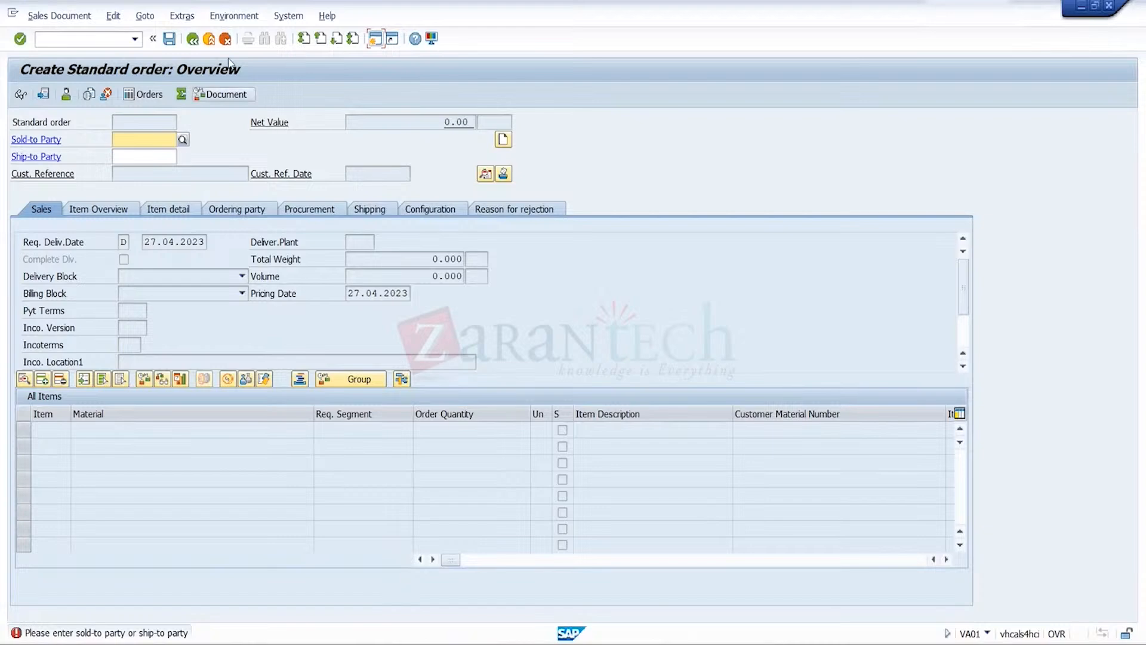
click(213, 43)
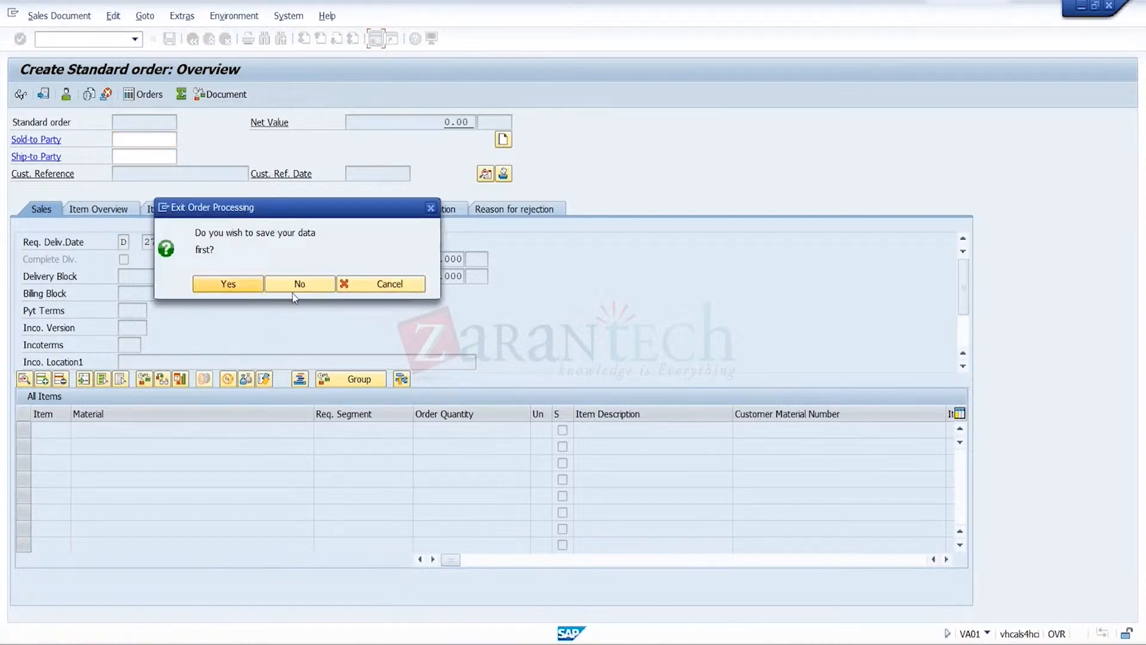
click(299, 284)
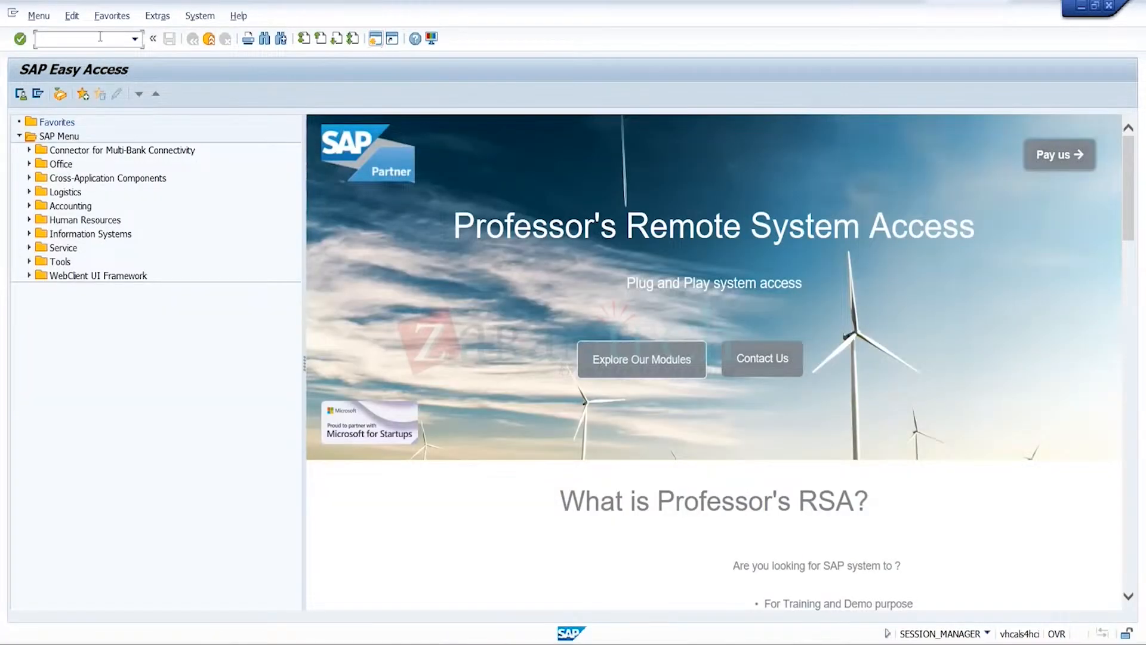
Open the just-saved standard order for changes with transaction VA02
text(va02)
key(Return)
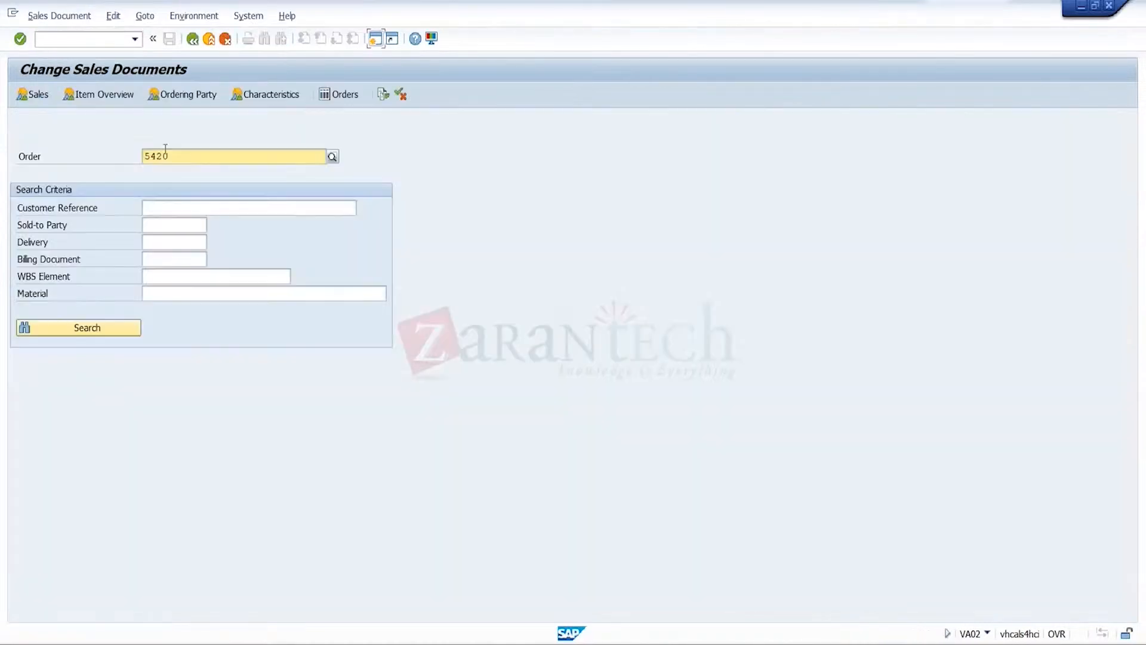
key(Return)
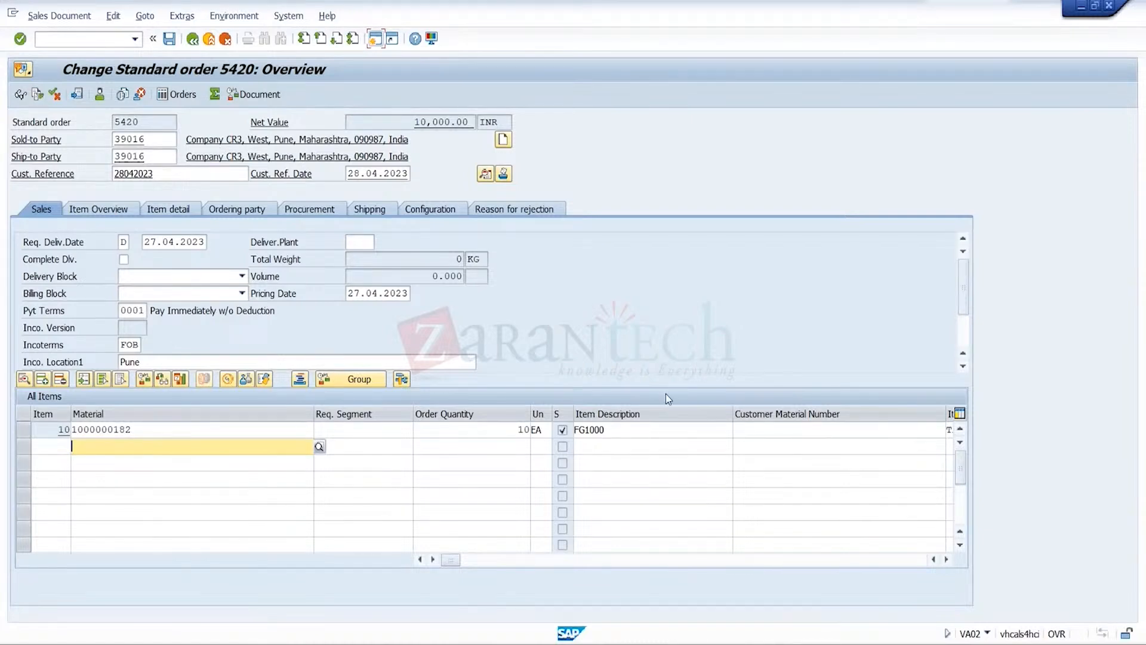
Switch to CR3's credit management session and reopen its record by looking up the partner by customer number
mouse_move(747, 638)
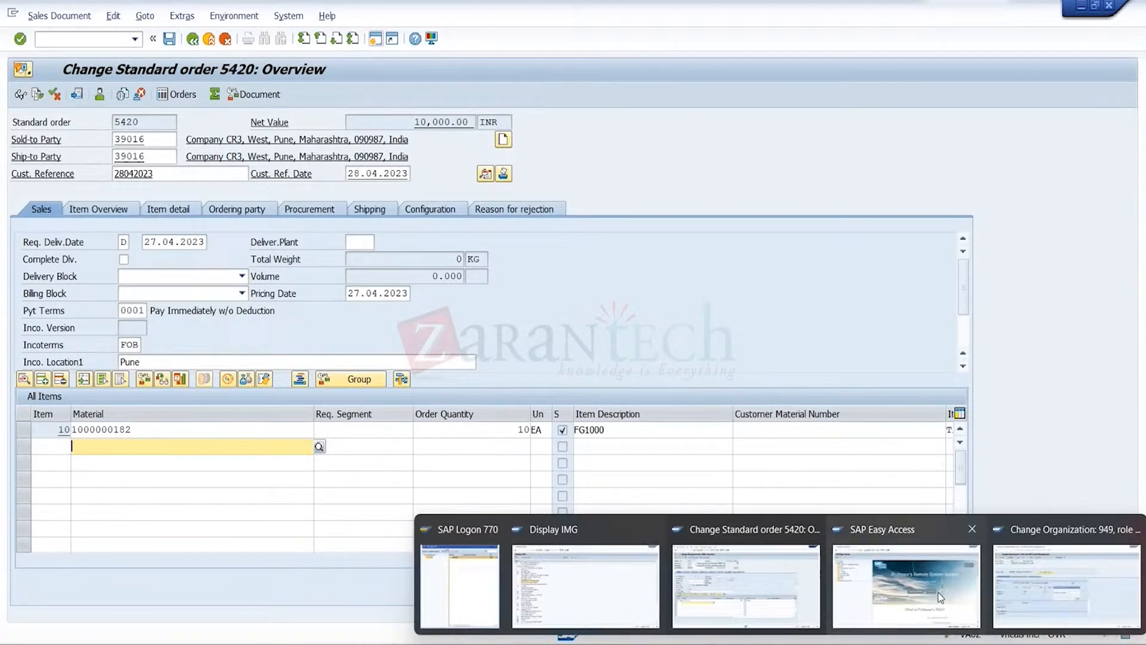
click(906, 582)
mouse_move(747, 637)
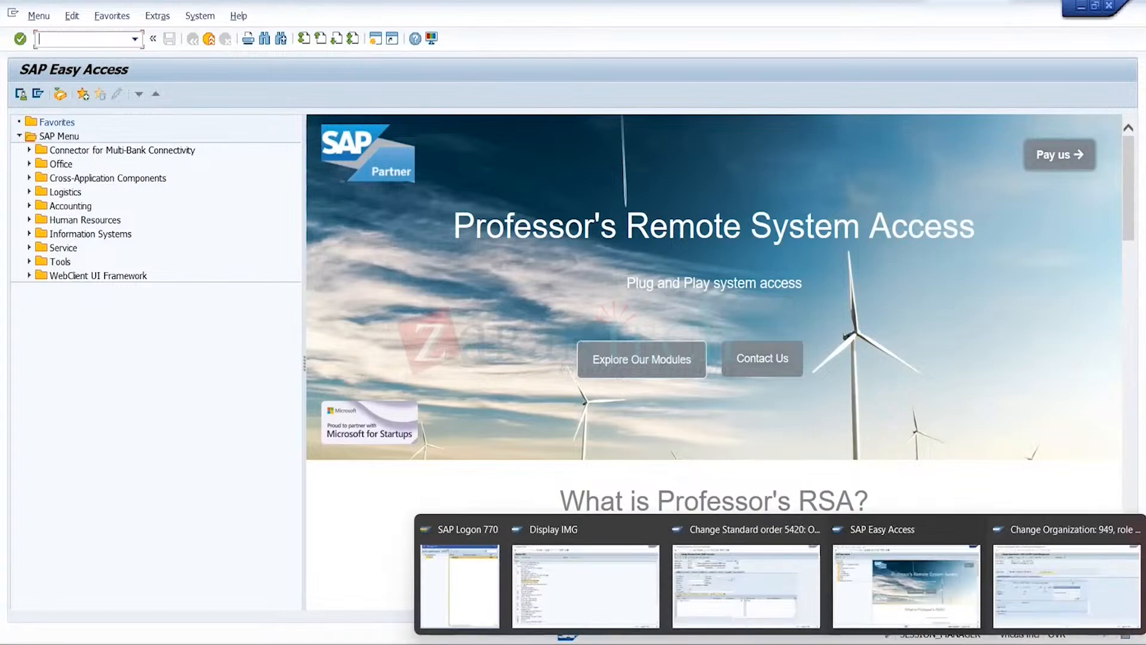
click(1069, 605)
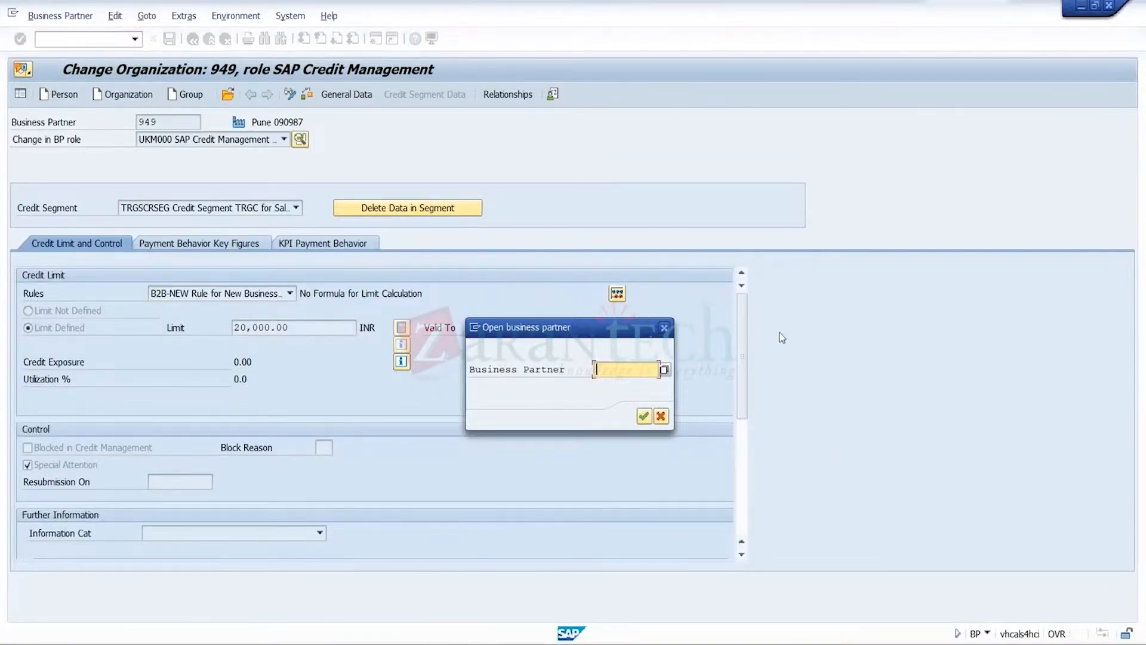
click(664, 370)
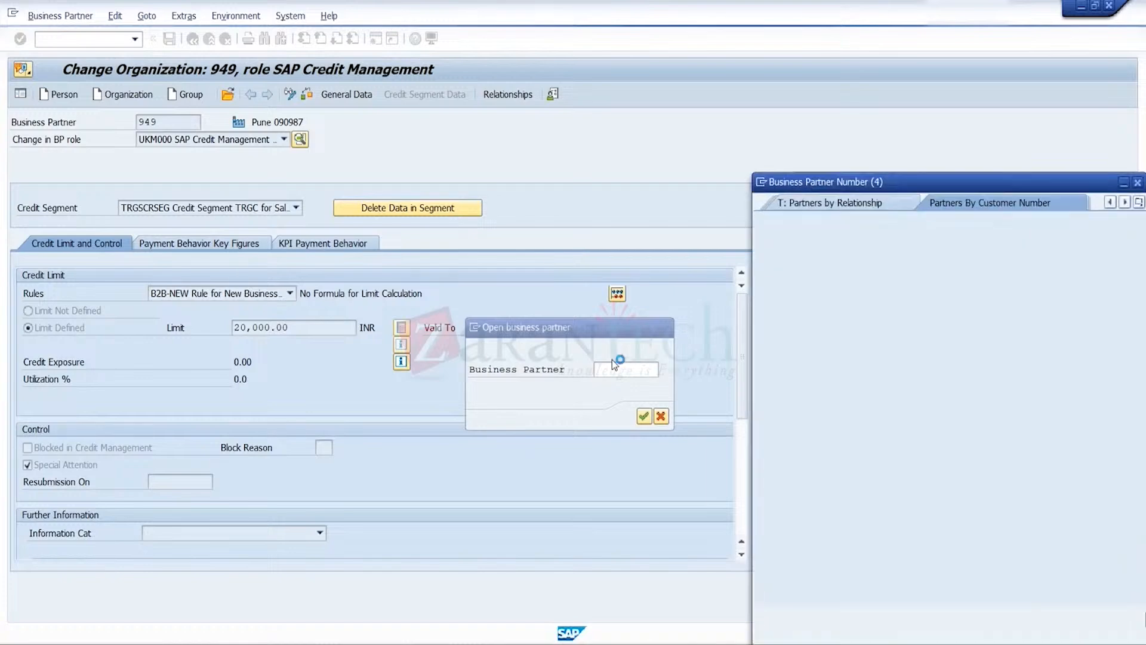
click(959, 257)
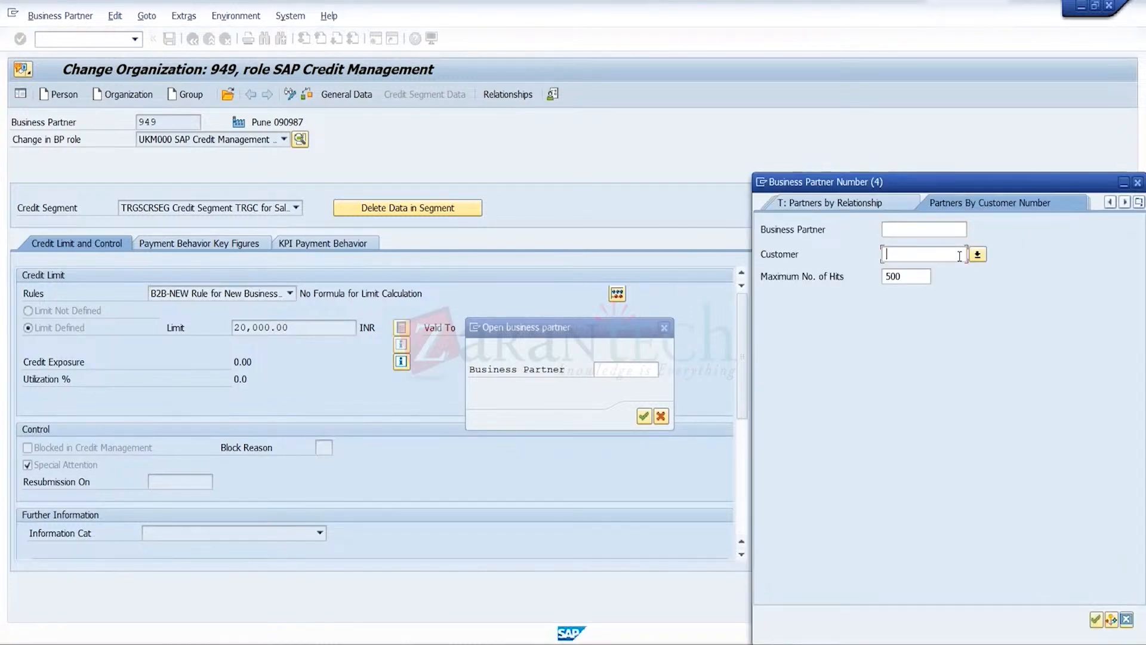
text(39016)
click(1096, 619)
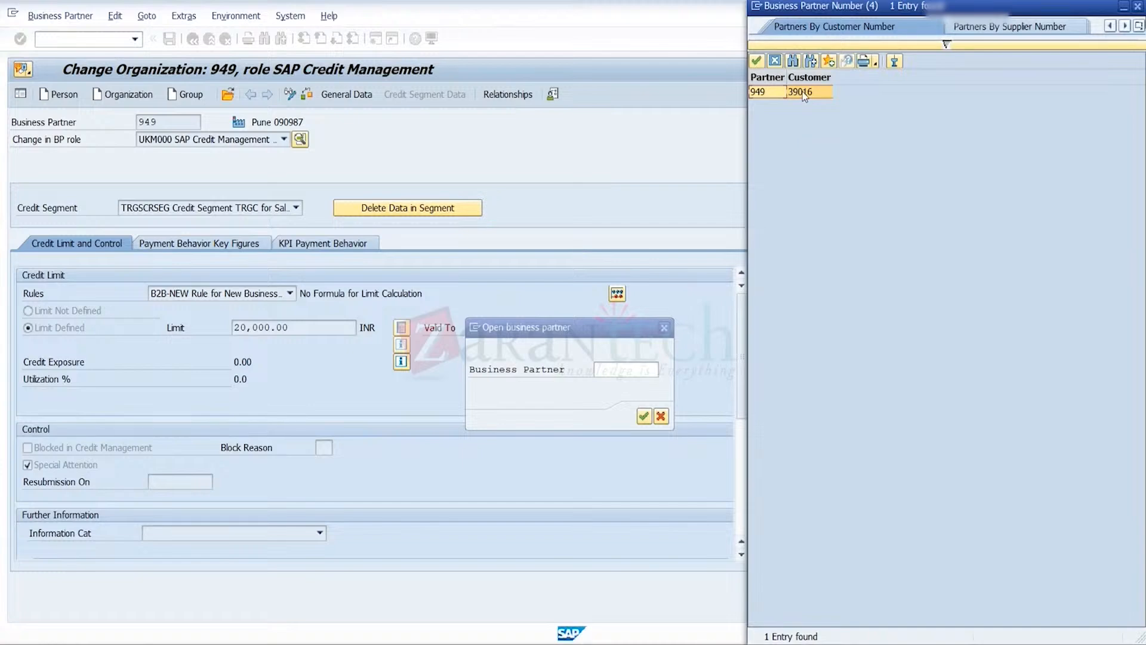
double_click(804, 95)
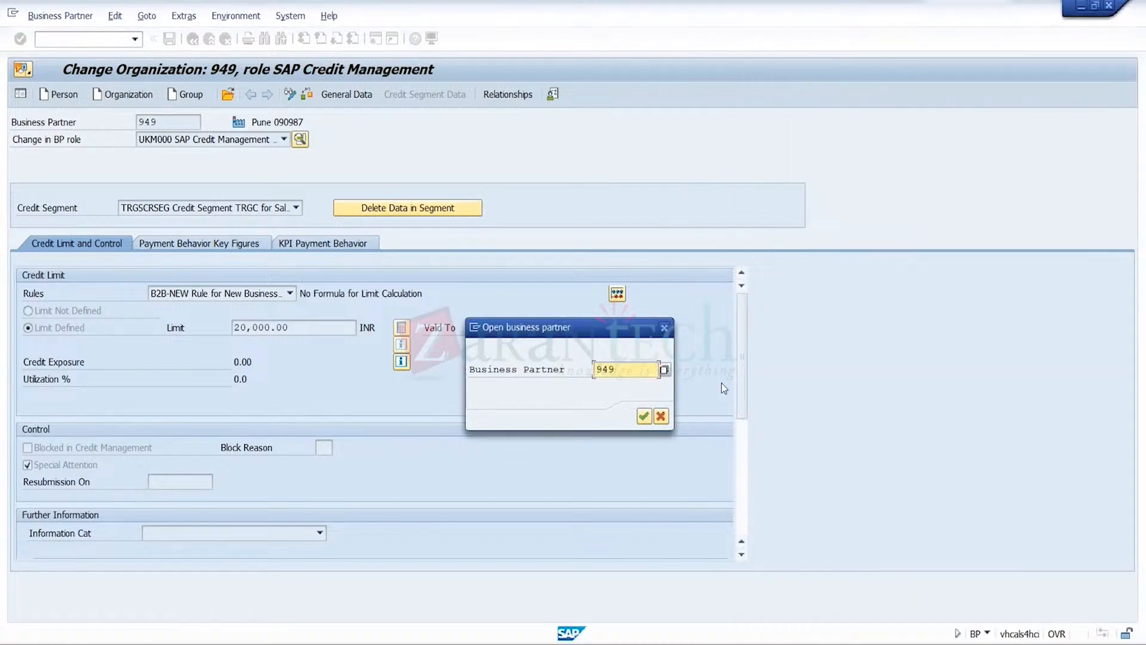
click(643, 421)
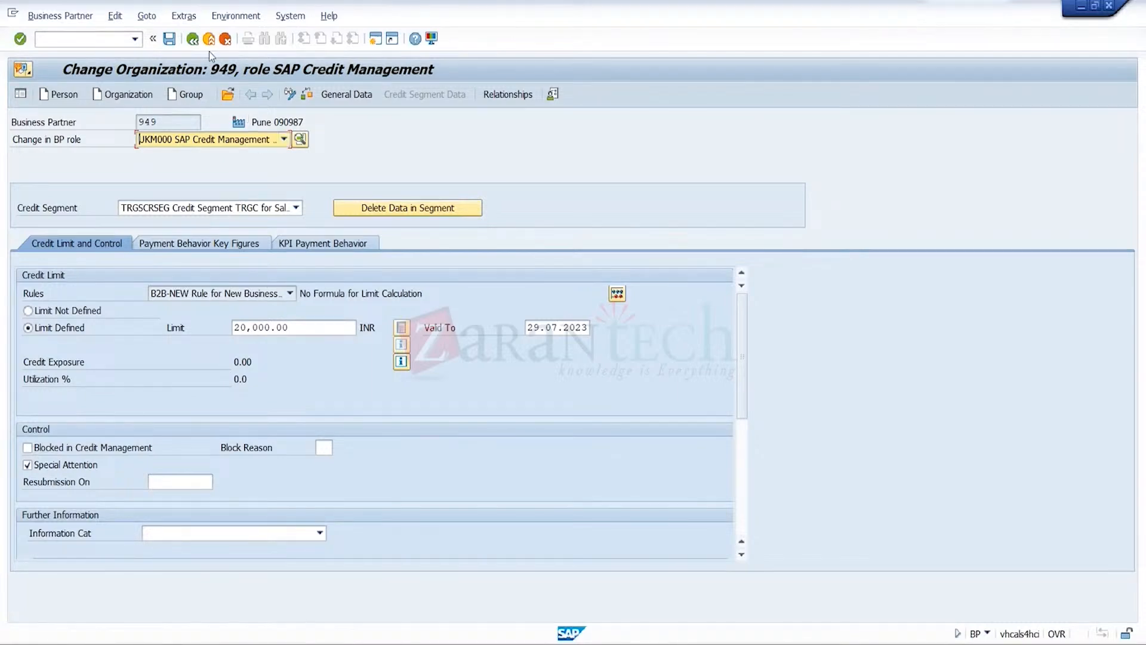
Switch to the free session and start creating an outbound delivery with transaction VL01N
mouse_move(779, 637)
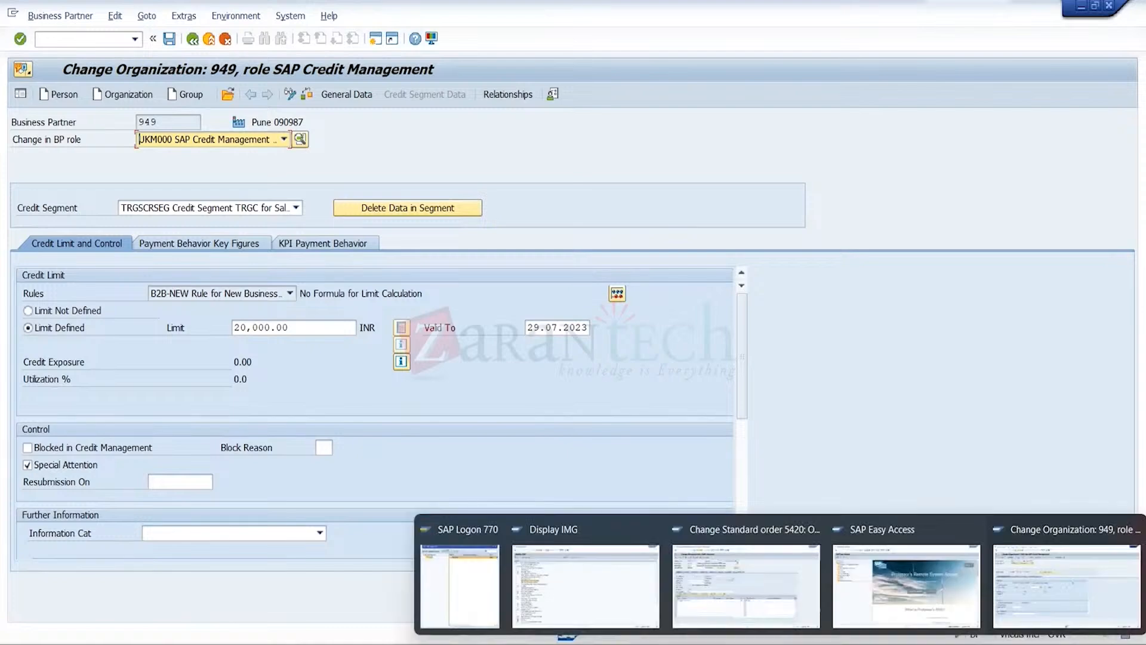
click(906, 582)
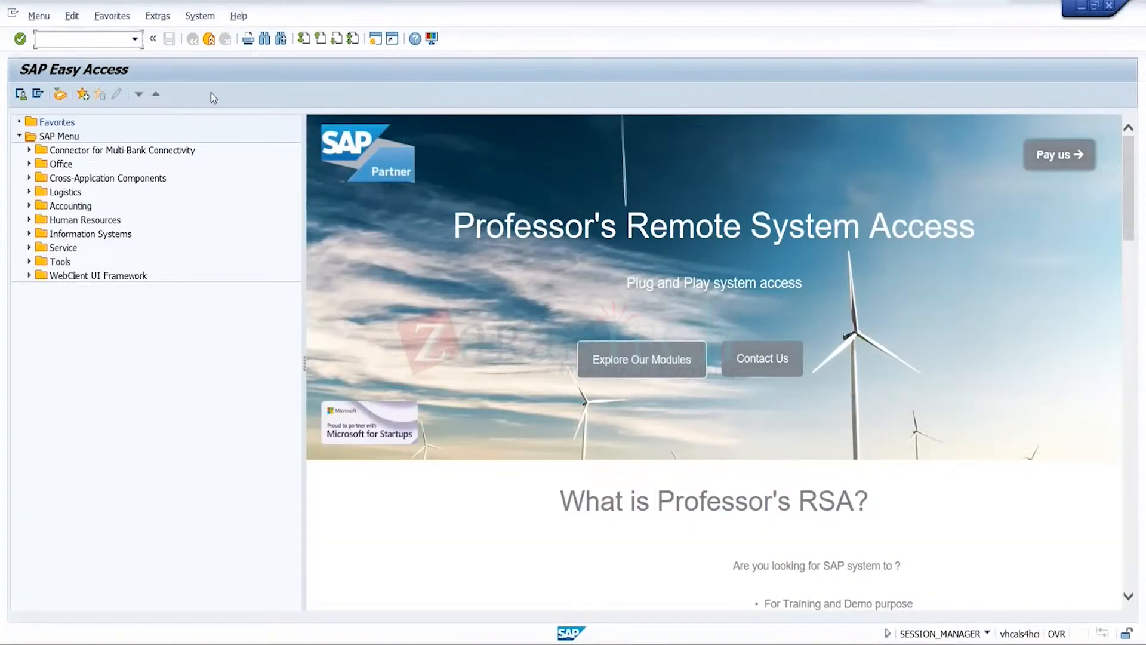
text(vl01n)
key(Return)
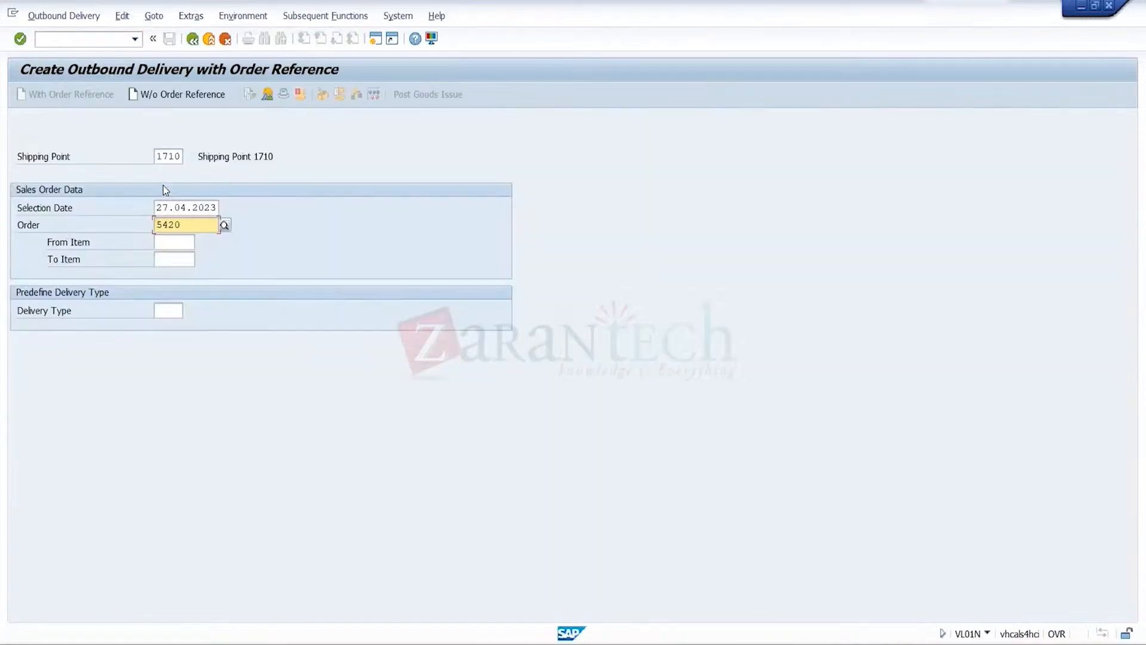
Set shipping point TRGH and selection date 28.04.2023, and try to create the outbound delivery for the standard order
drag(218, 207, 203, 207)
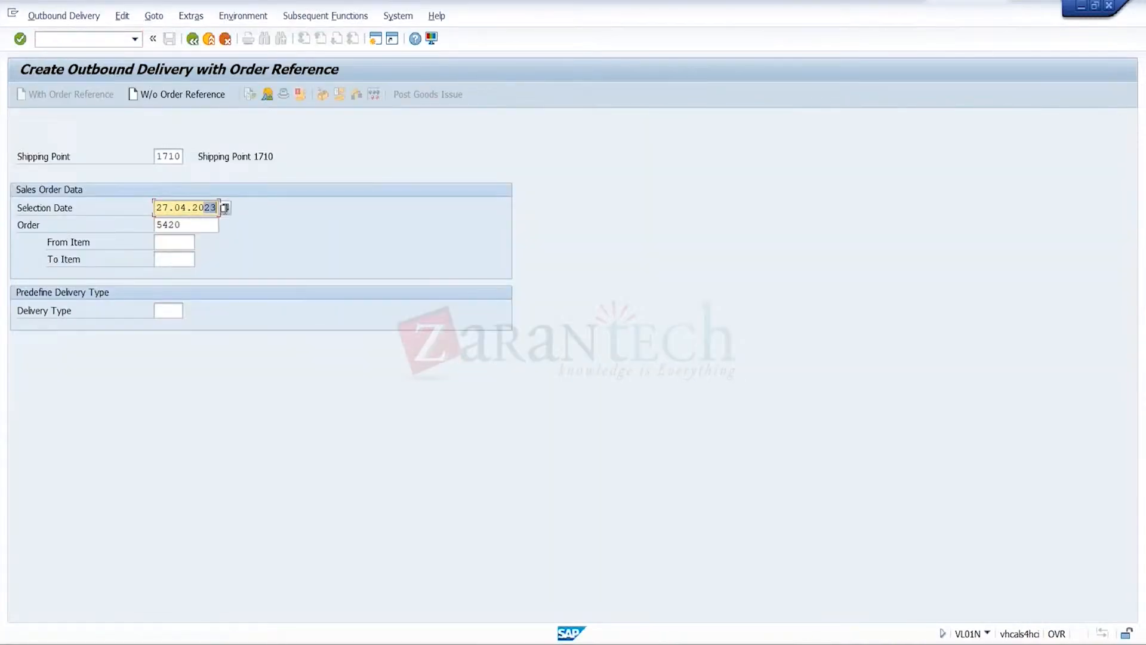
double_click(179, 157)
text(17)
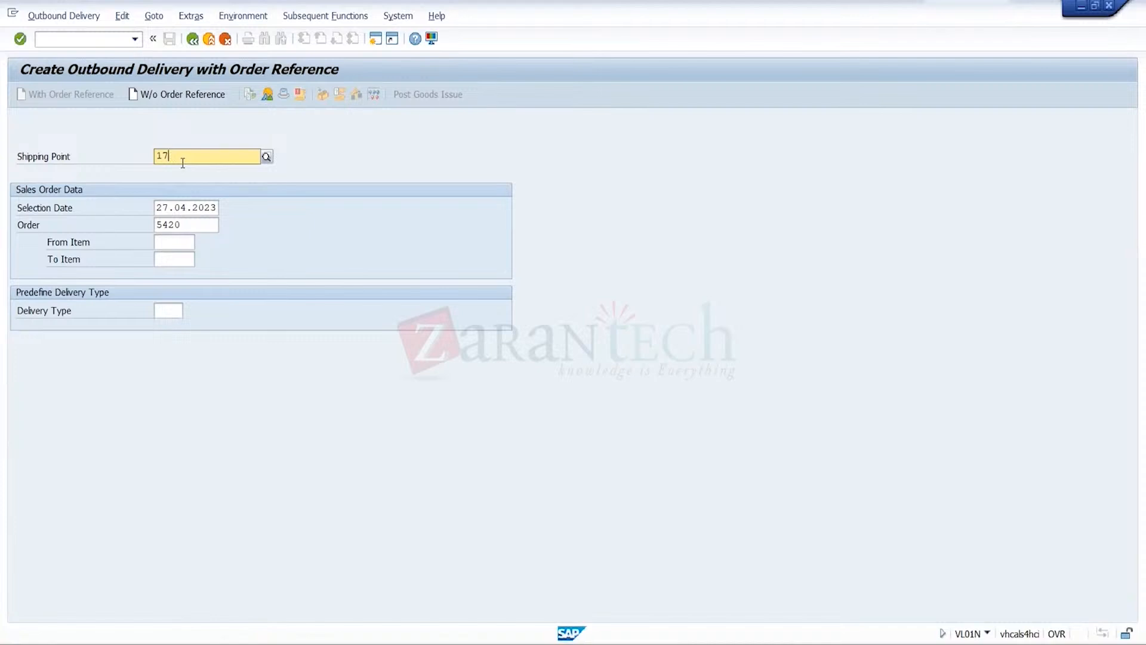
key(BackSpace)
key(BackSpace)
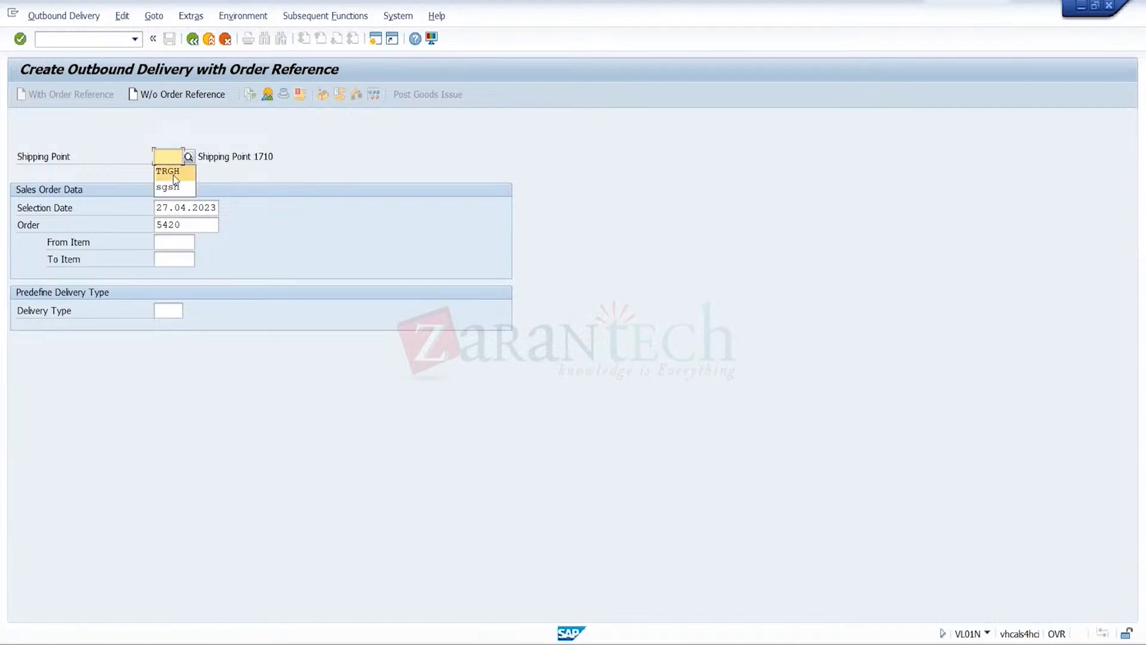
key(Tab)
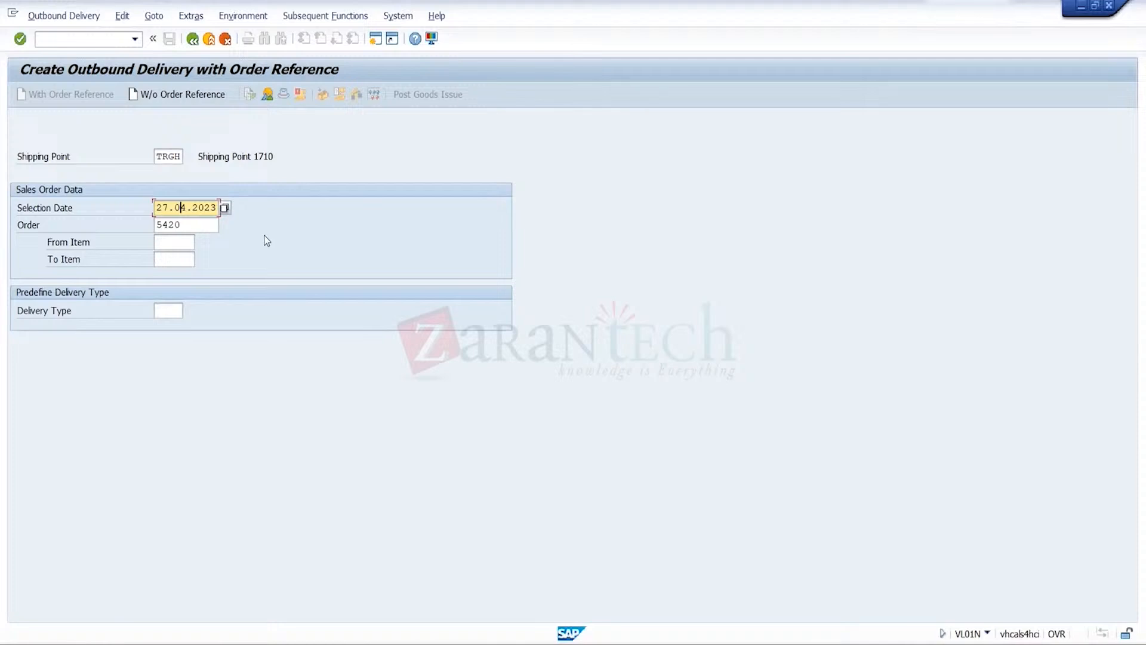
key(Return)
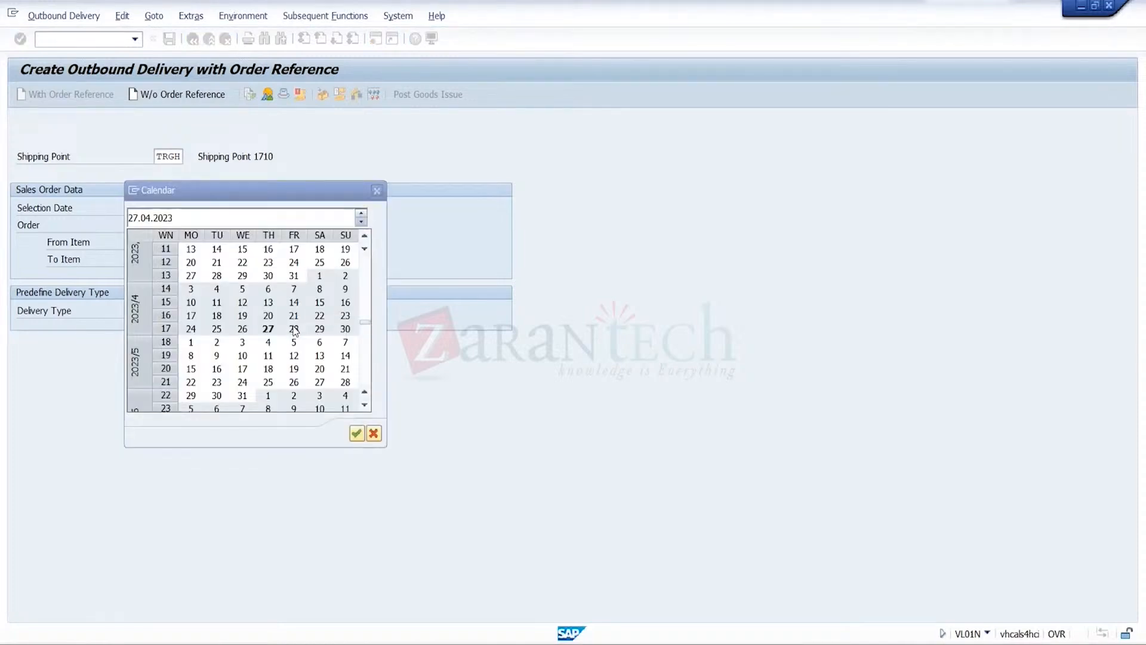
double_click(294, 330)
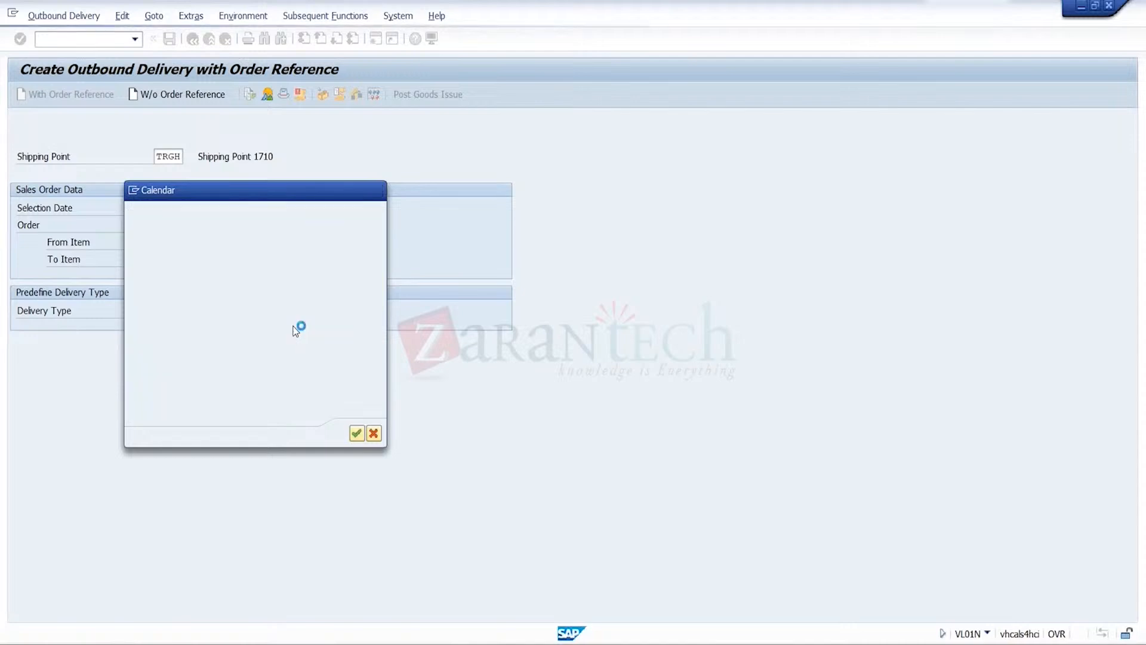
key(Return)
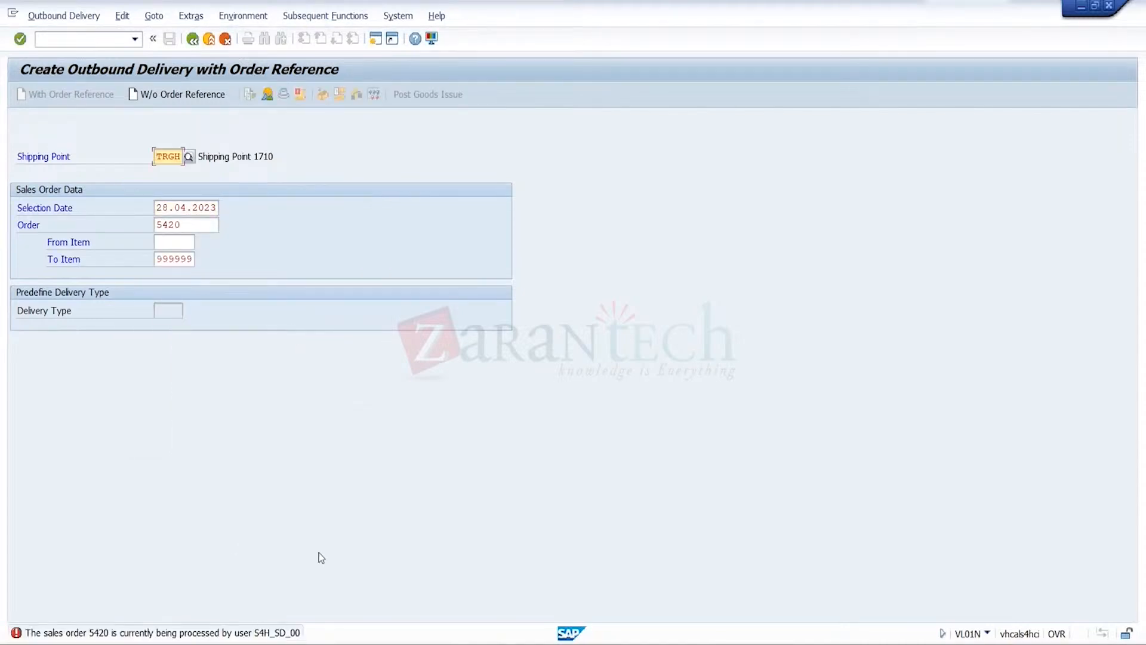
Exit the standard order in its change session and retry creating its outbound delivery
mouse_move(526, 637)
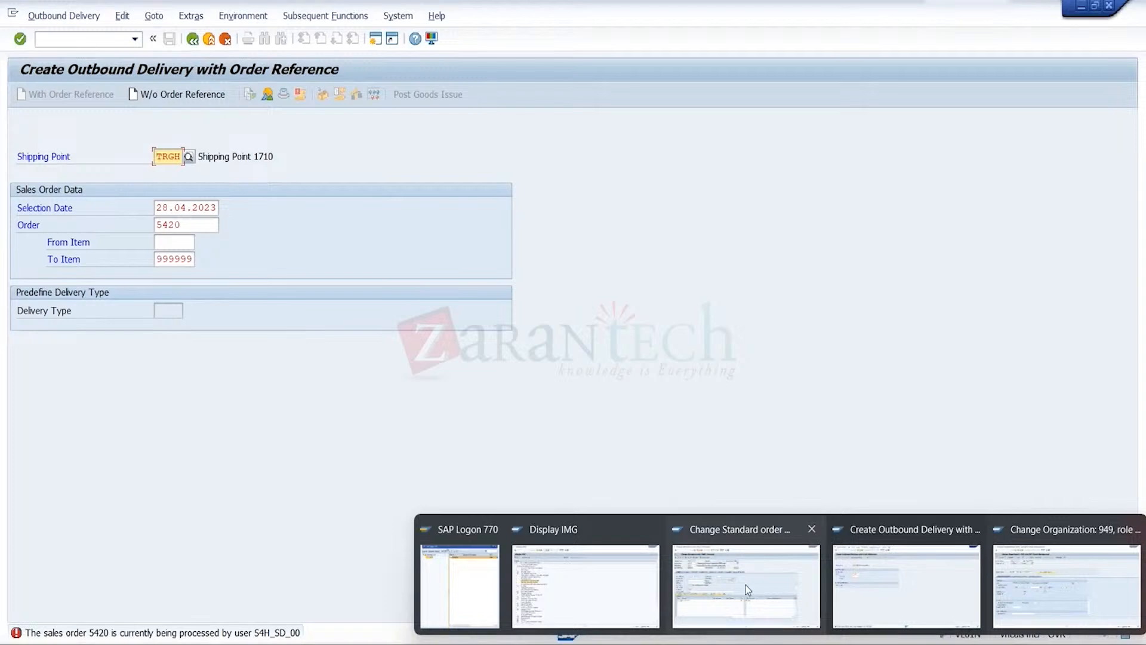
click(746, 566)
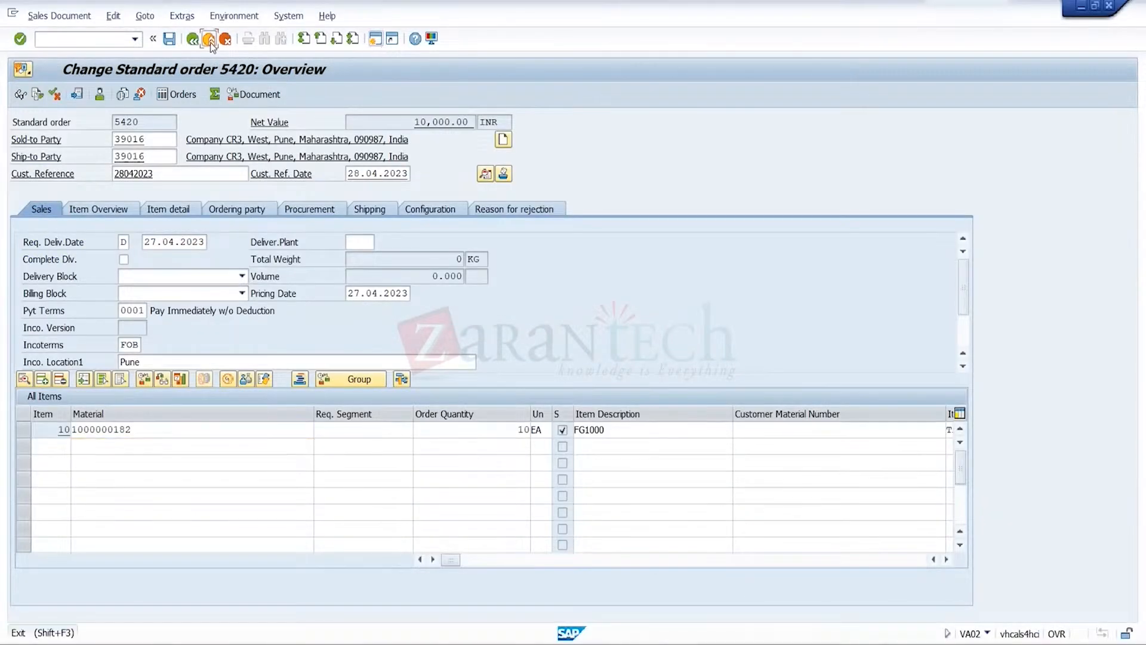
click(209, 39)
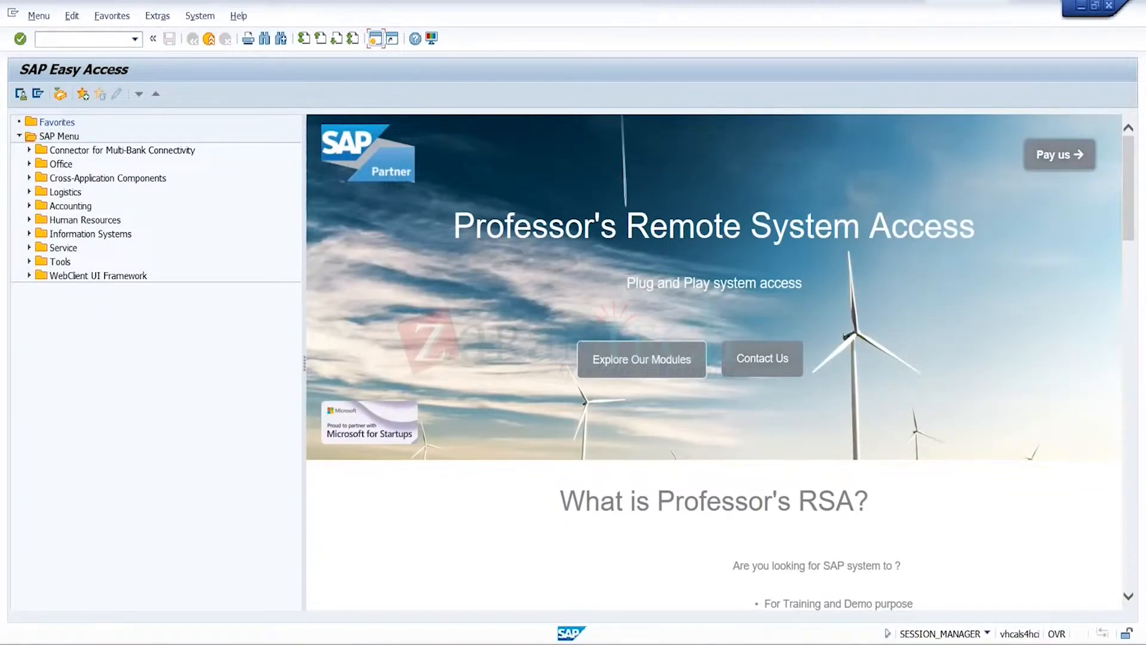
mouse_move(755, 636)
click(924, 603)
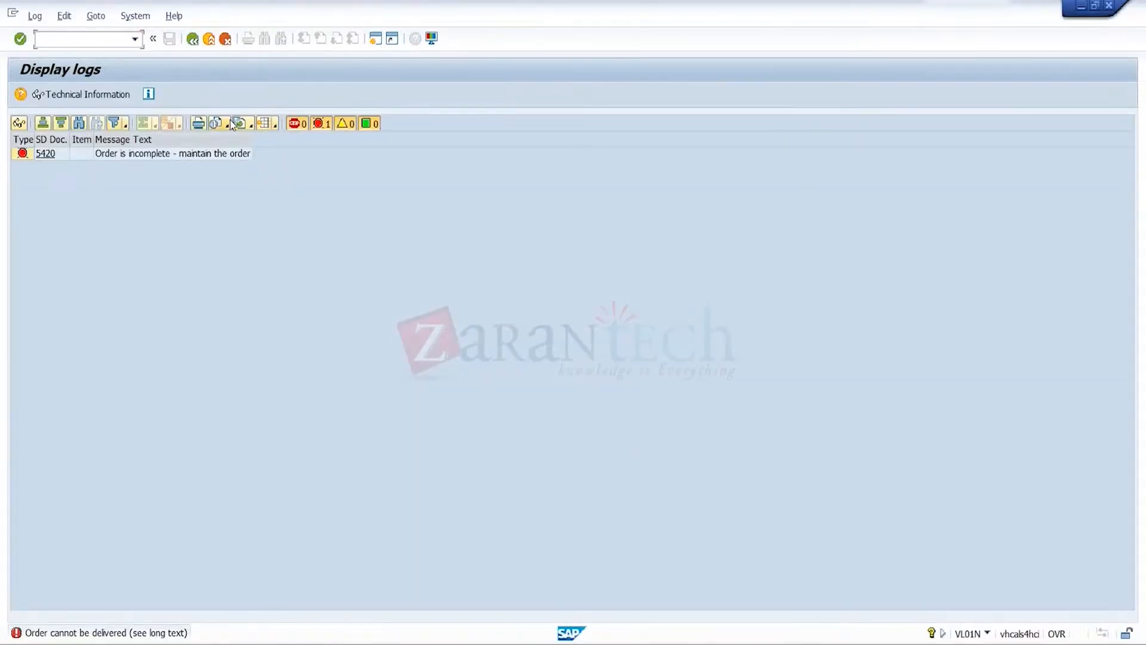
Leave the delivery log and delivery creation, and reopen the standard order for changes with transaction VA02
click(208, 41)
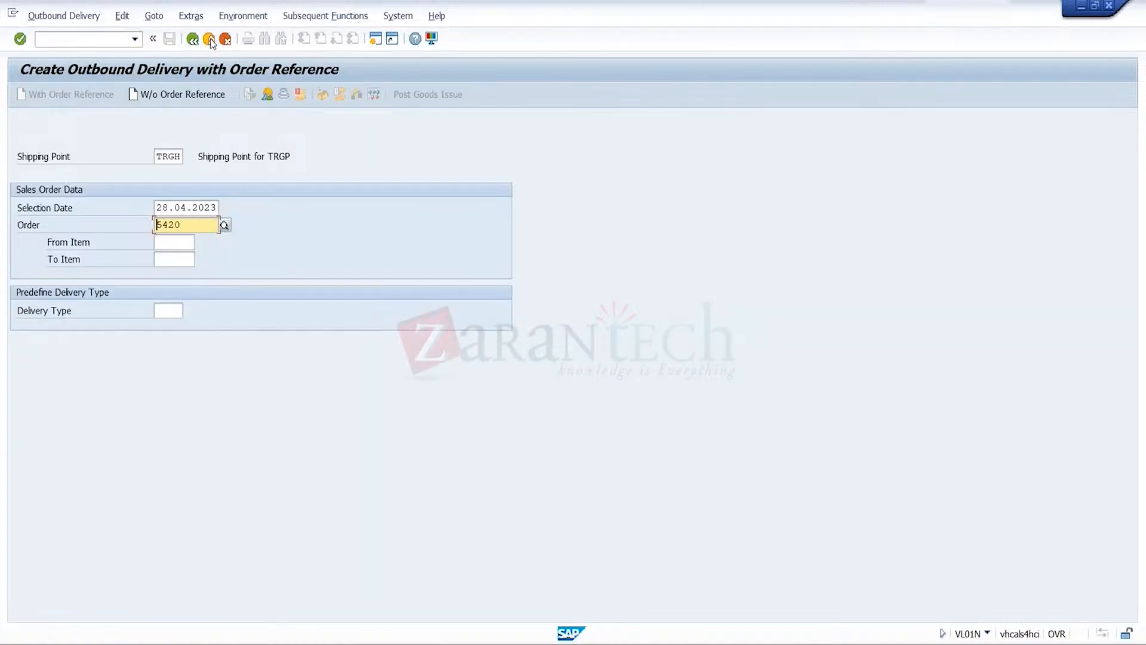
click(209, 39)
click(134, 39)
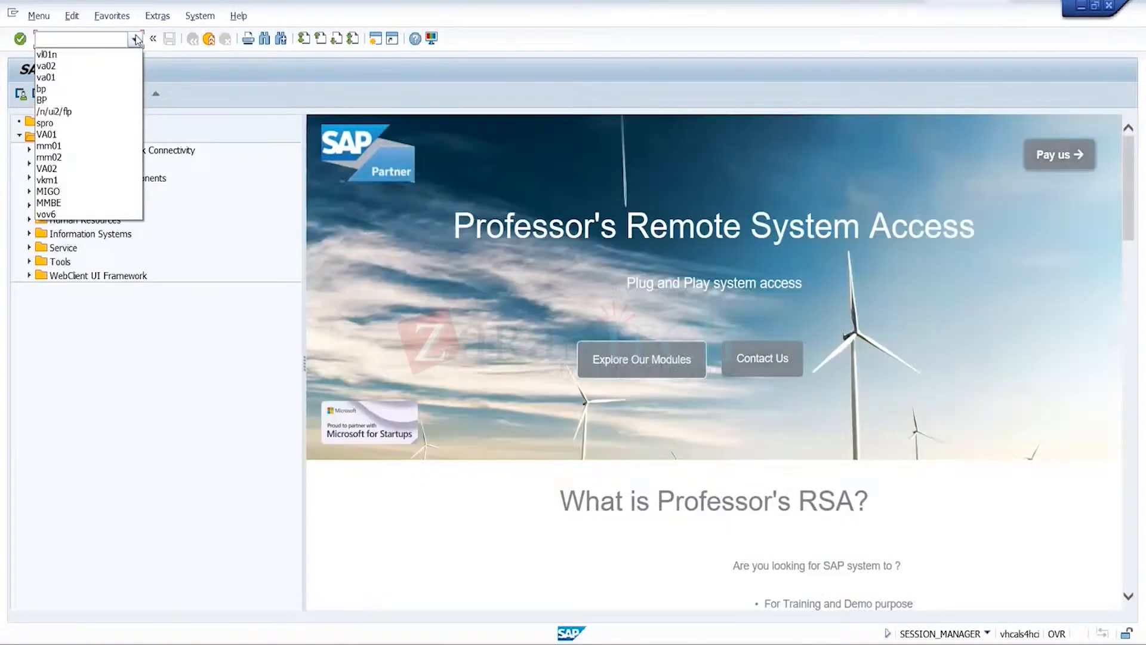
click(92, 67)
key(Return)
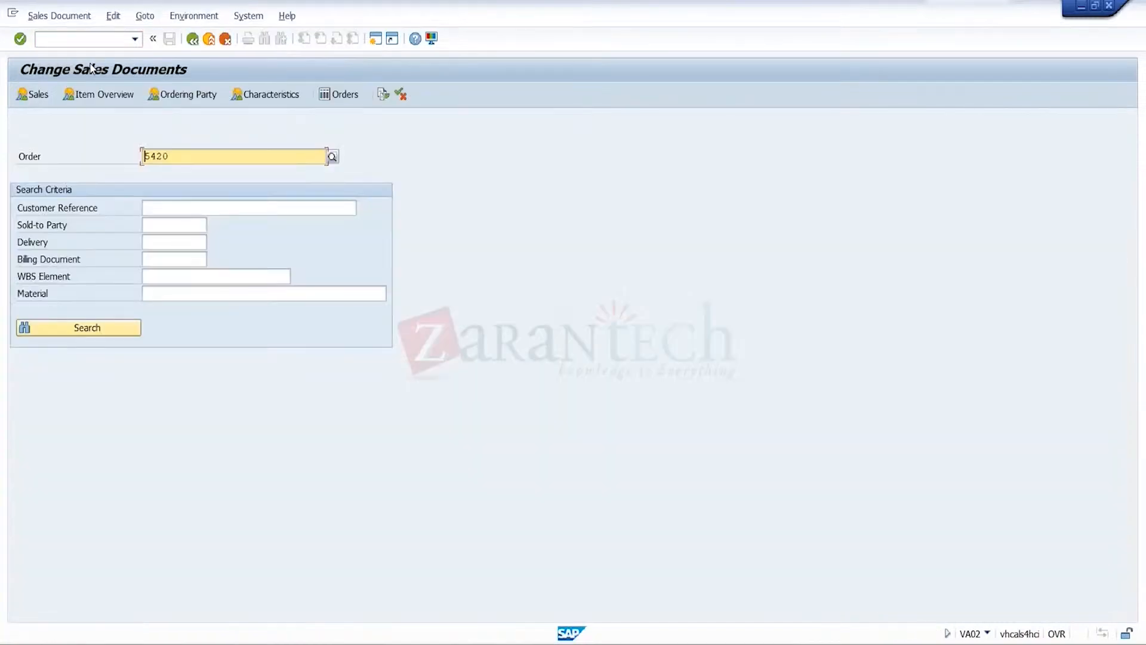
key(Return)
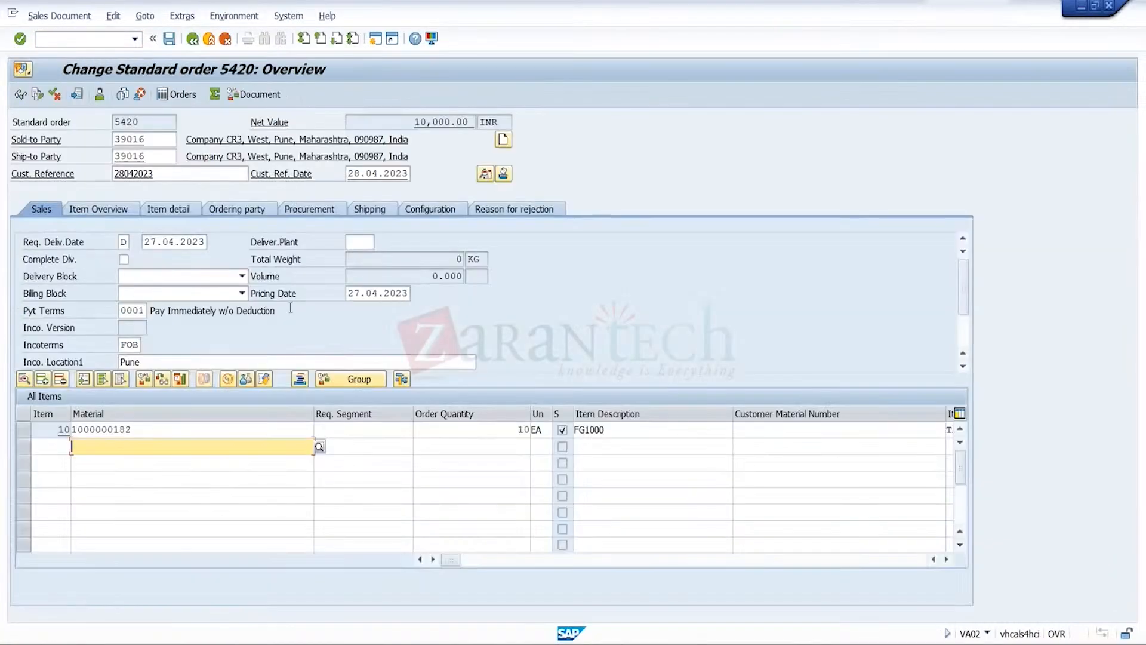
Set the order's delivering plant to TRGP and start saving, choosing to edit the incomplete document
click(356, 245)
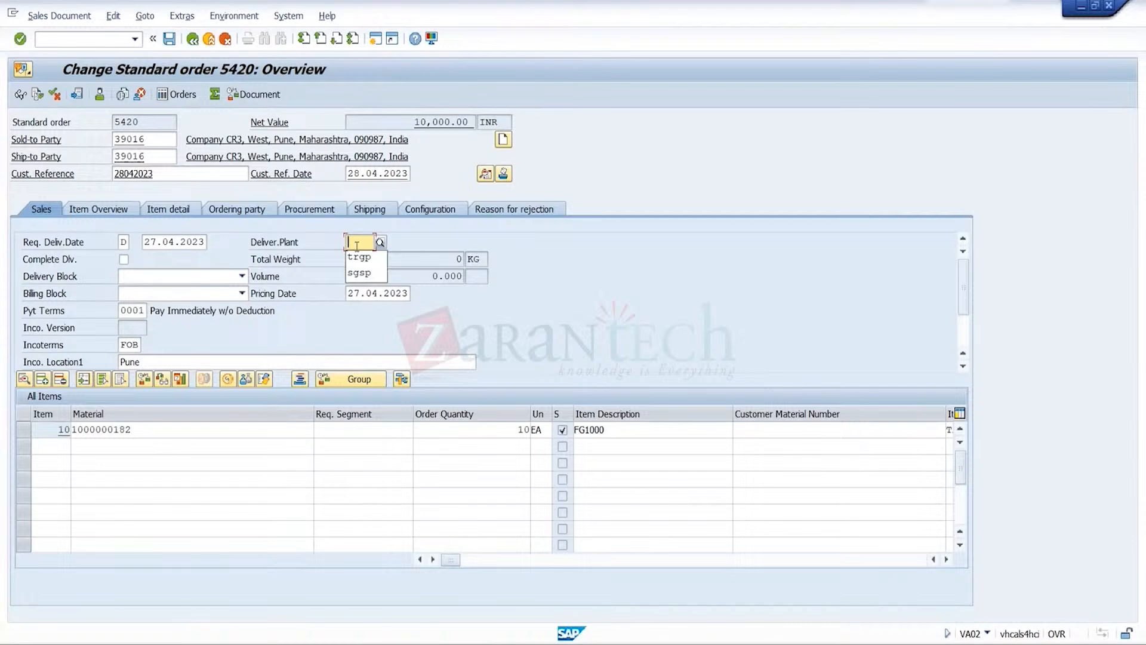
text(TRGP)
key(Return)
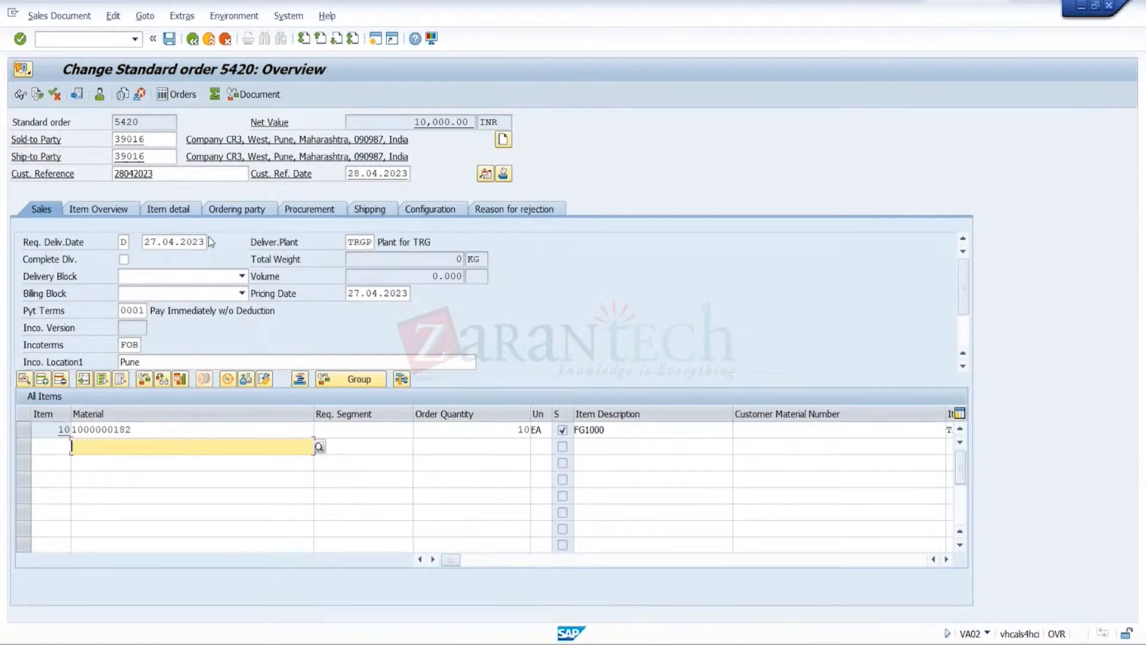
click(174, 43)
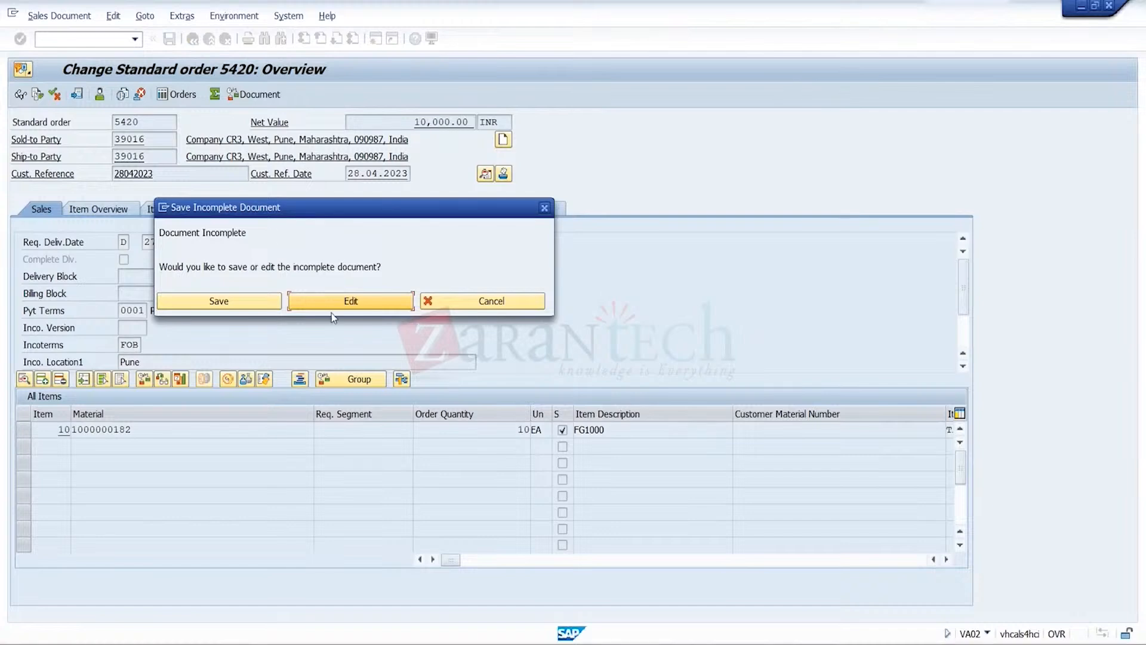
click(357, 301)
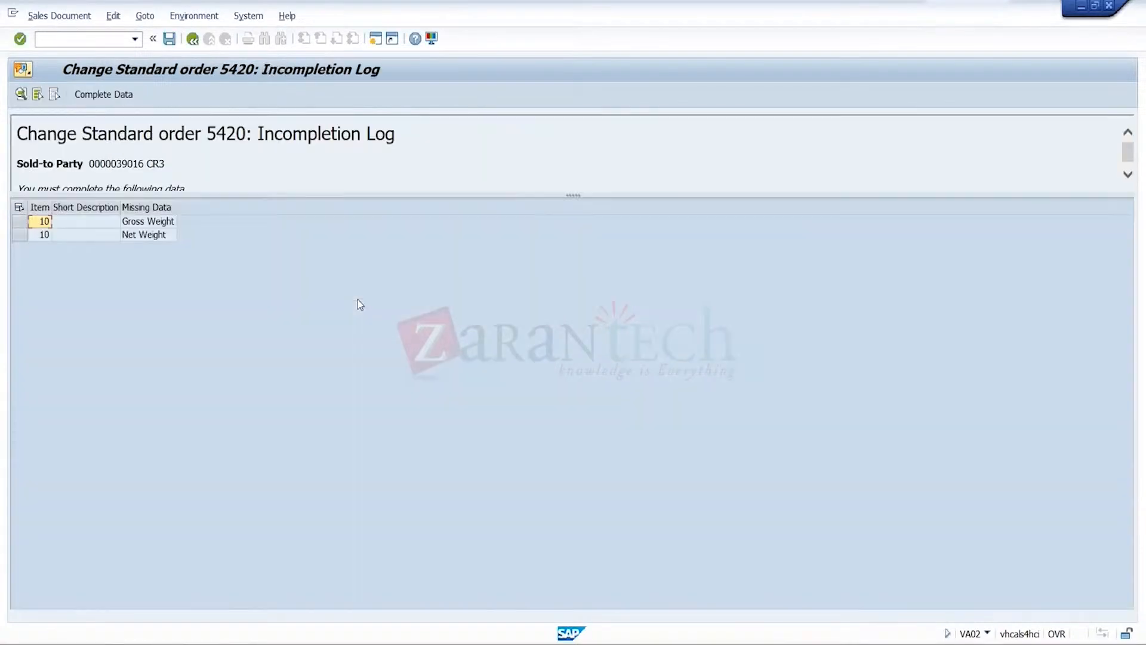
Complete item 10's missing shipping data with gross weight 100 KG and net weight 98 KG, and save the order
click(103, 93)
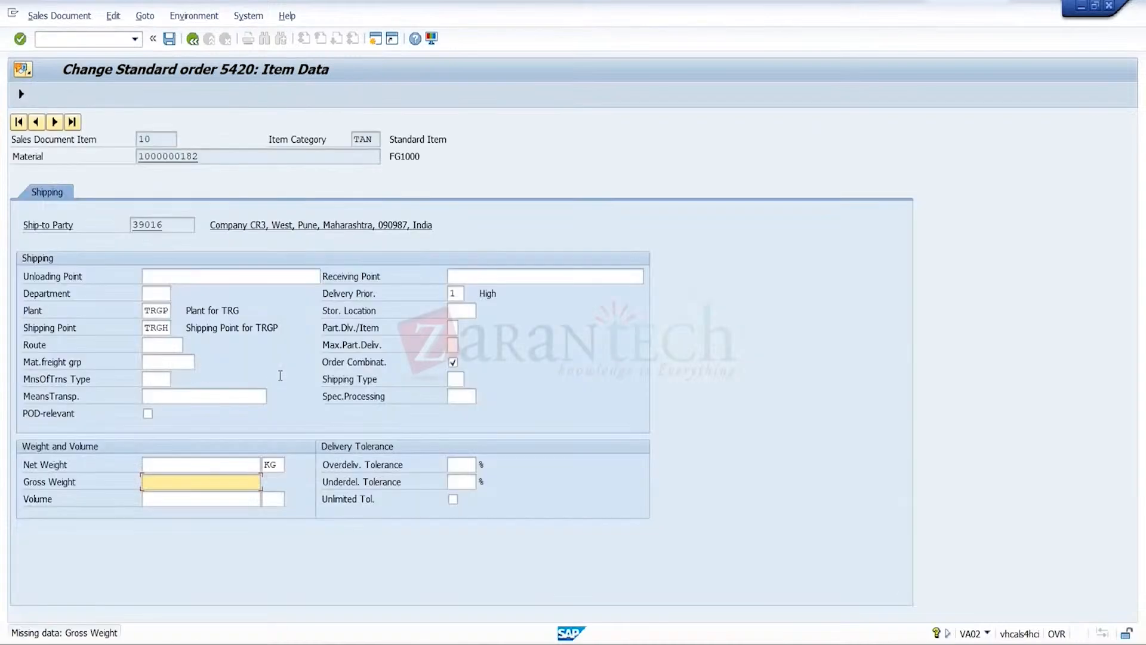
text(100)
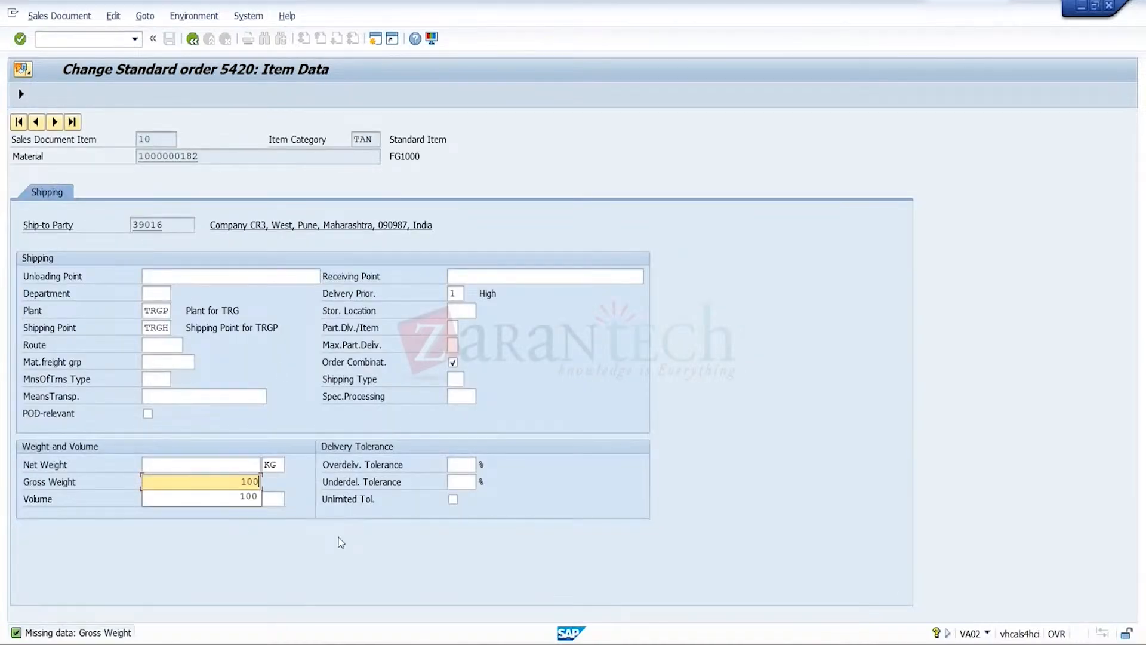
click(252, 465)
text(98)
key(Return)
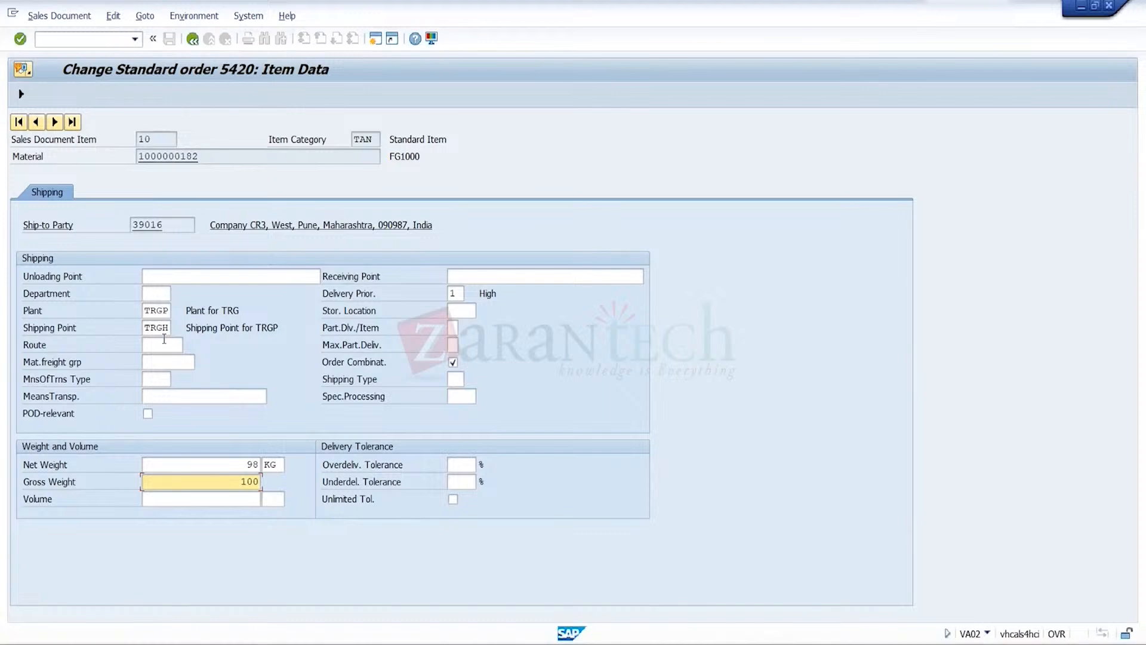
click(22, 94)
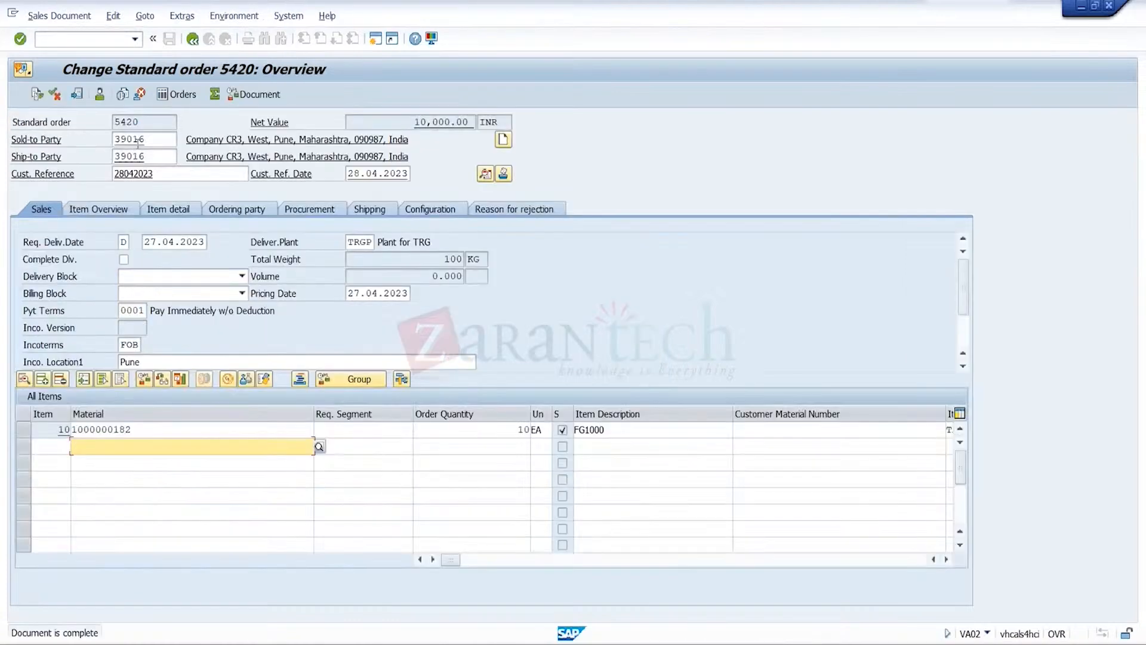
click(169, 38)
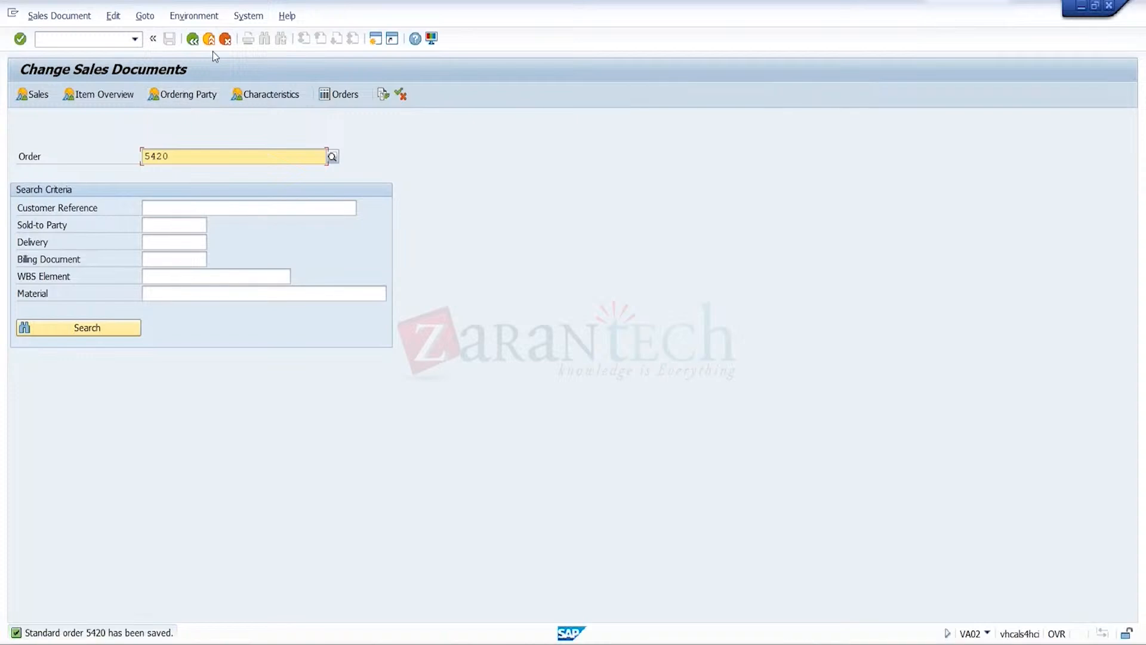
Leave the order change and create the outbound delivery for the saved standard order with transaction VL01N
click(209, 42)
click(135, 39)
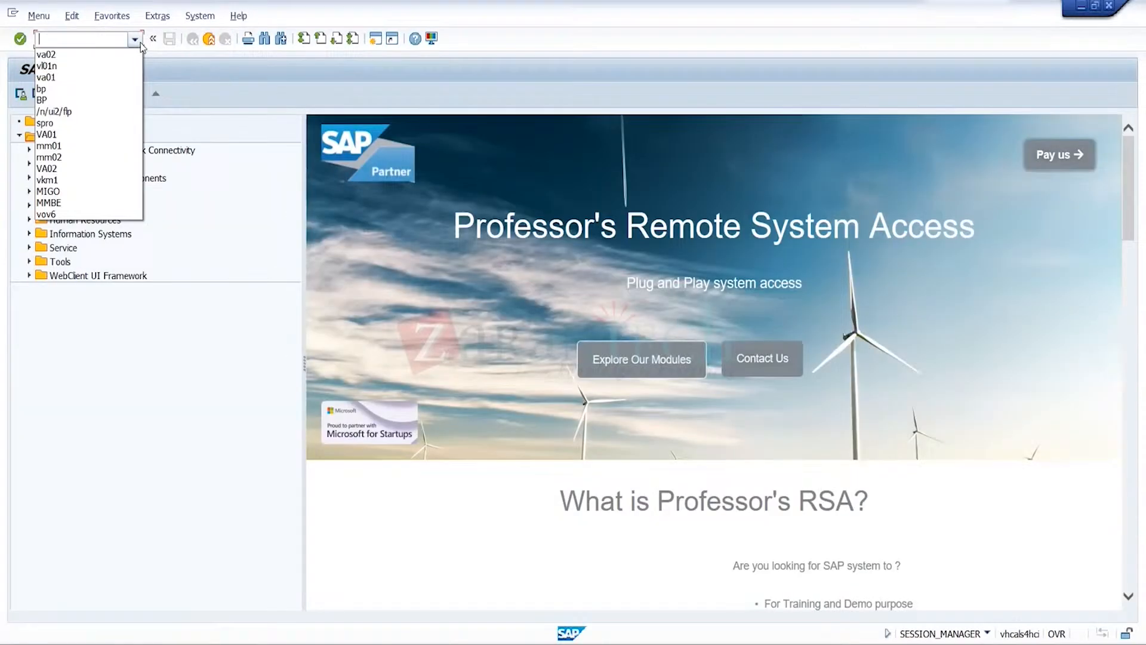
click(109, 68)
key(Return)
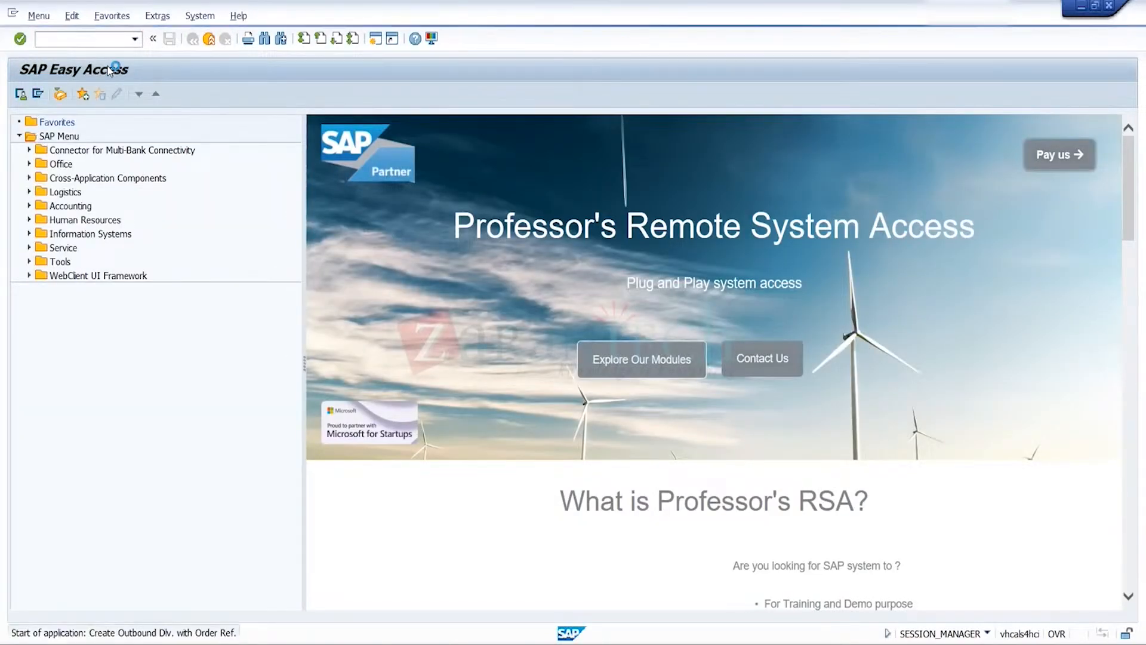
key(Return)
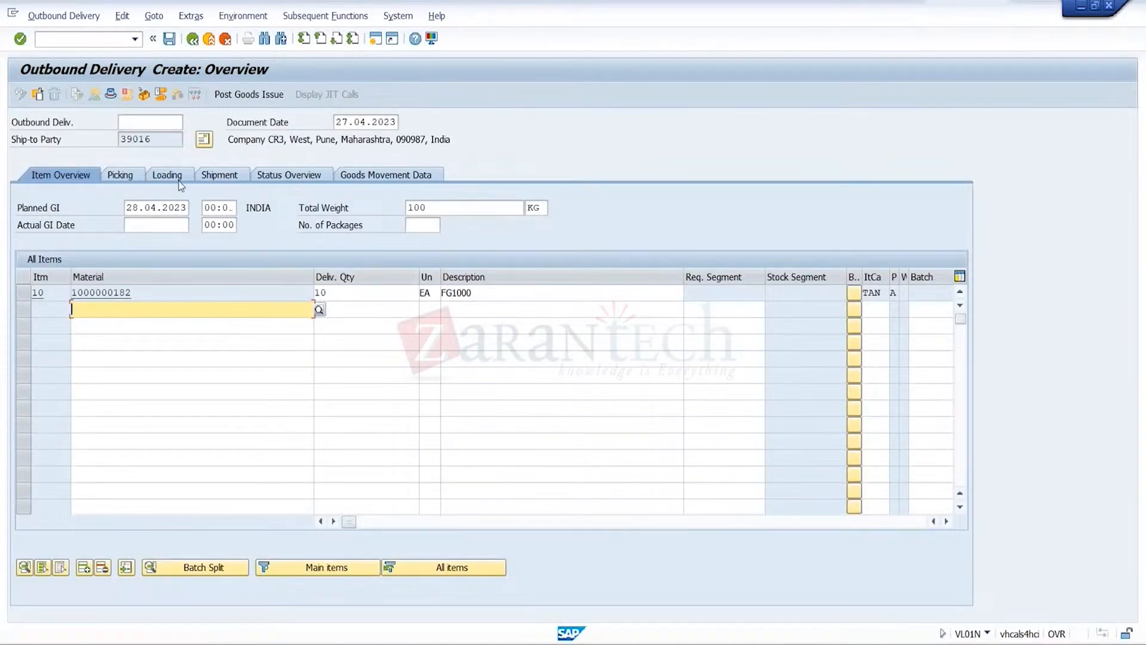
Pick item 10 from storage location 0001 with picked quantity 10, and post the delivery's goods issue
click(127, 175)
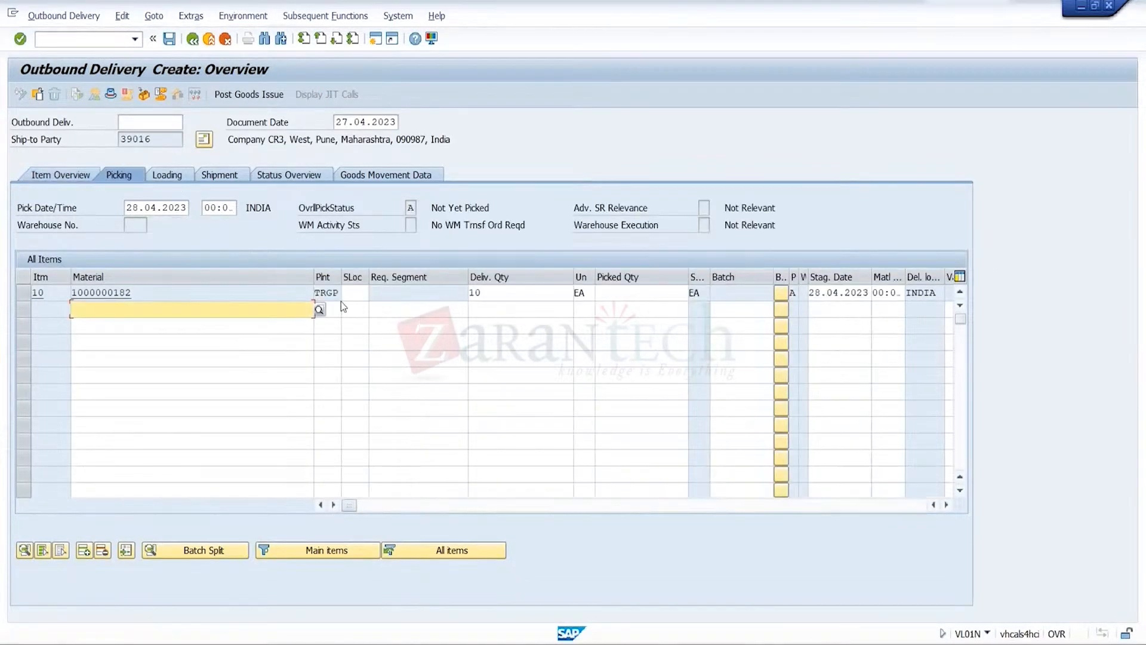
click(359, 297)
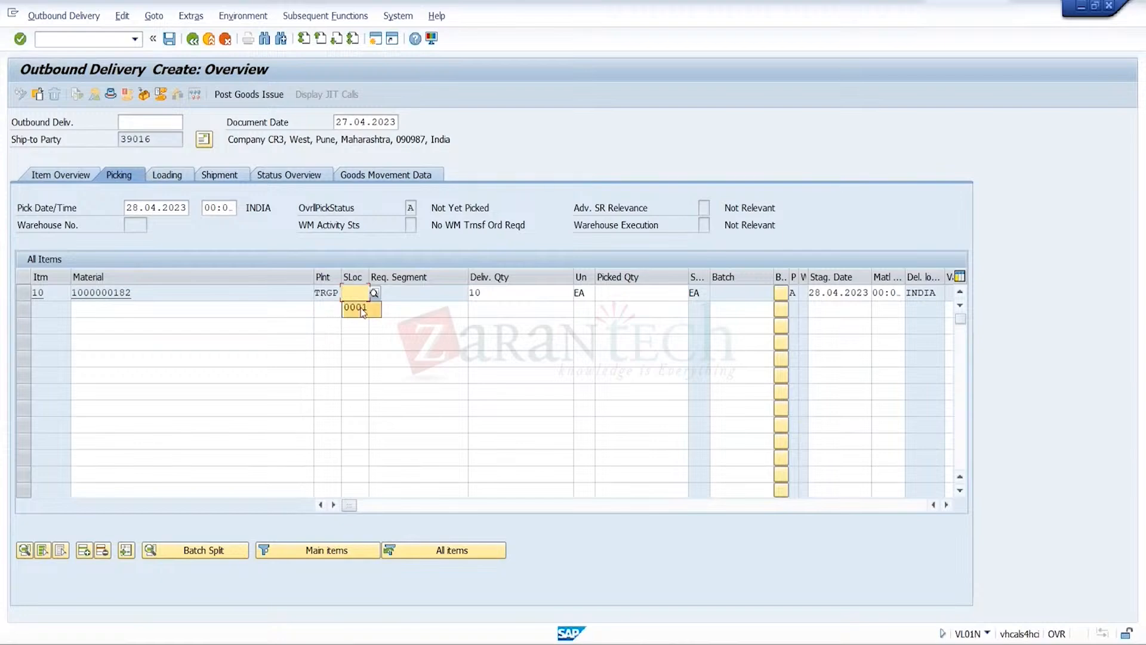
click(358, 307)
click(648, 292)
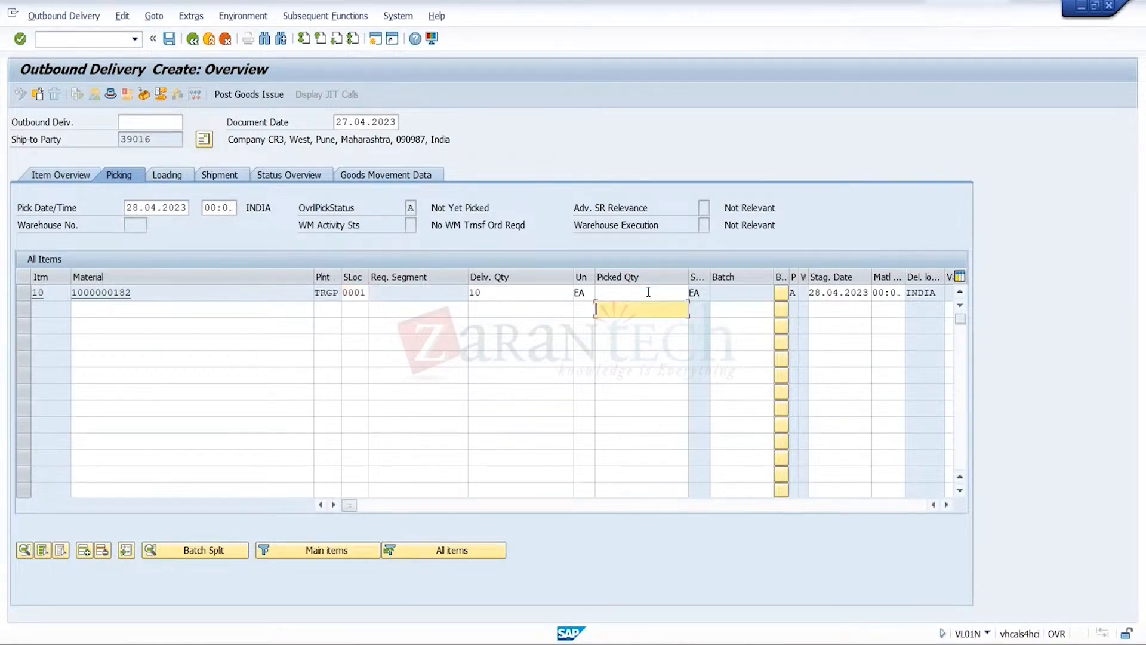
text(10)
key(Return)
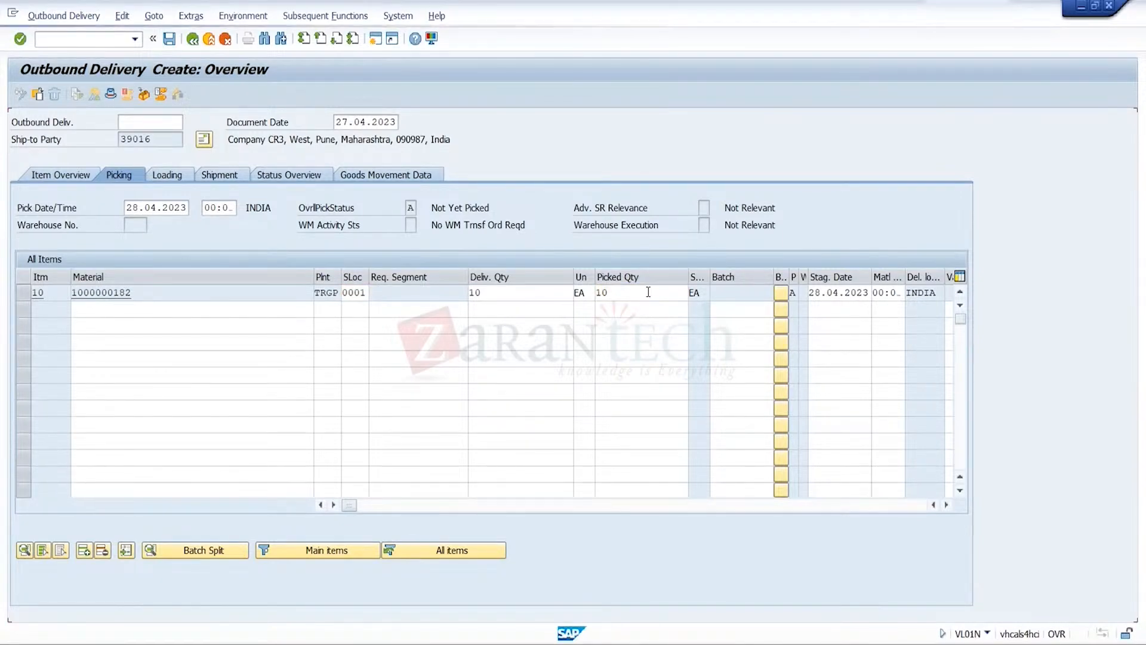
click(273, 94)
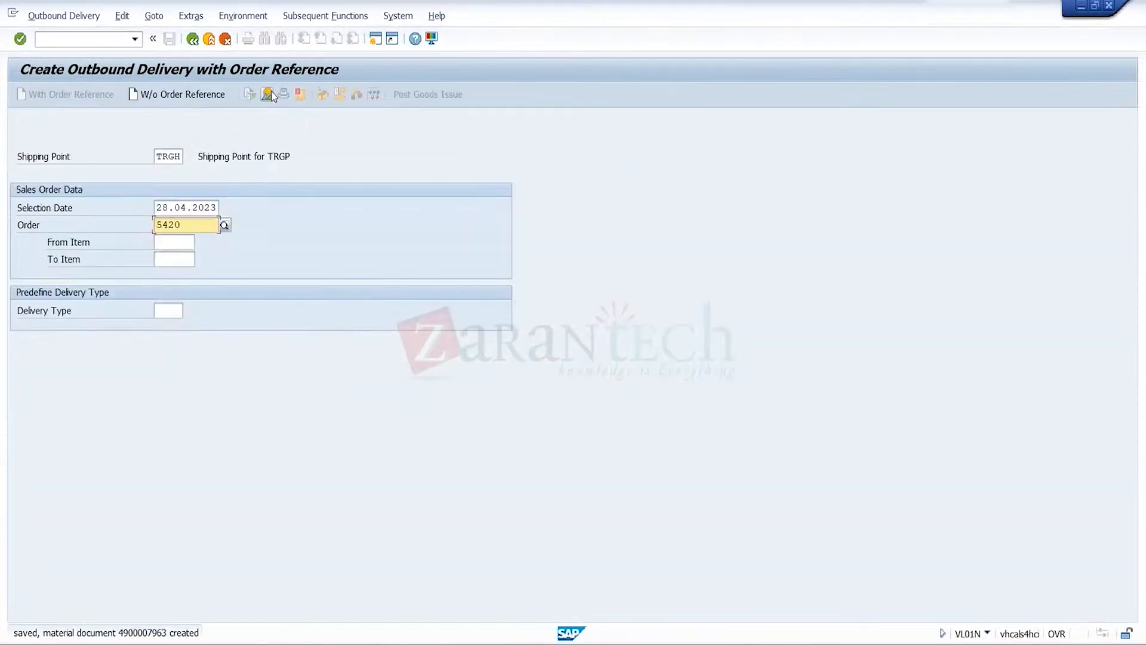
Create the F2 invoice for the new delivery with transaction VF01 and save the billing document
click(210, 39)
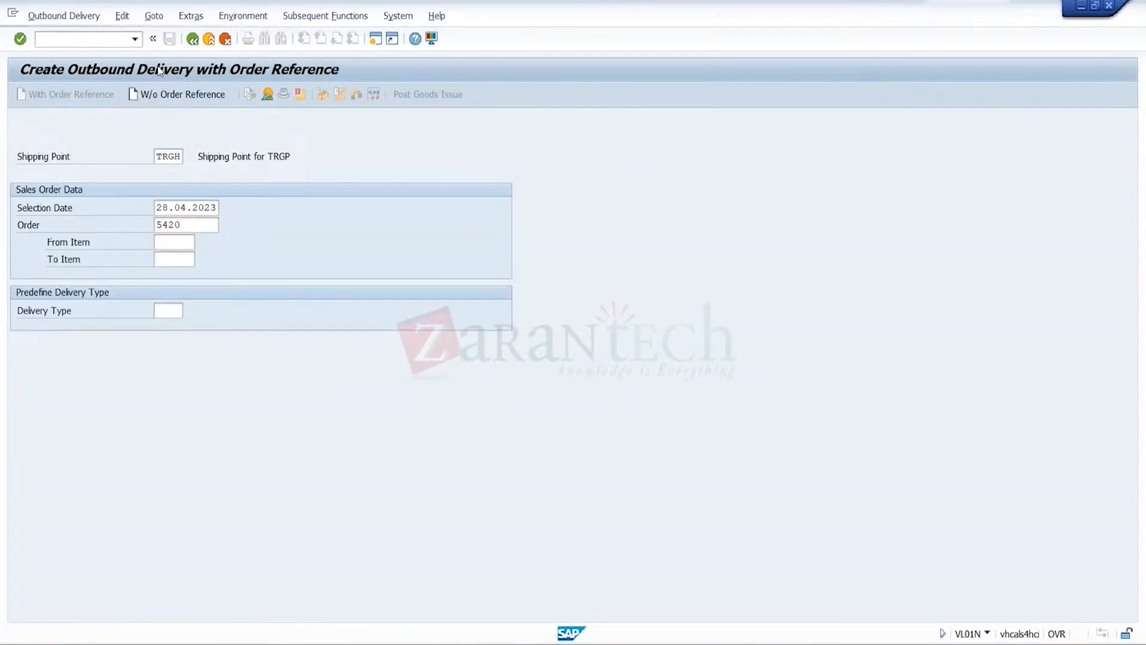
text(vf01)
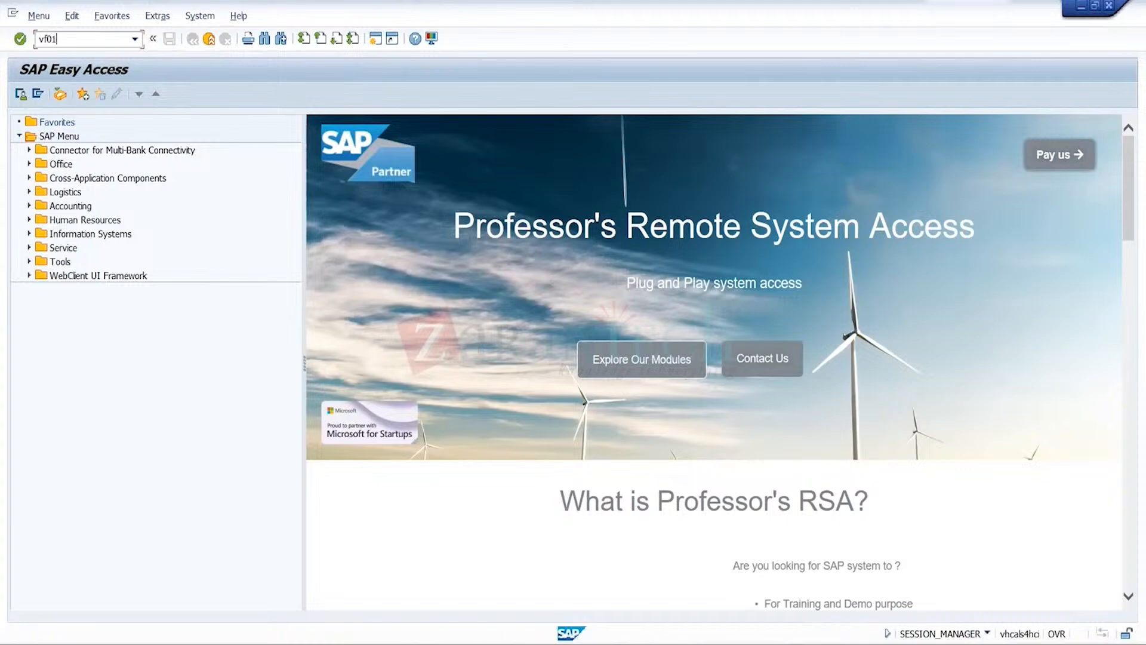
key(Return)
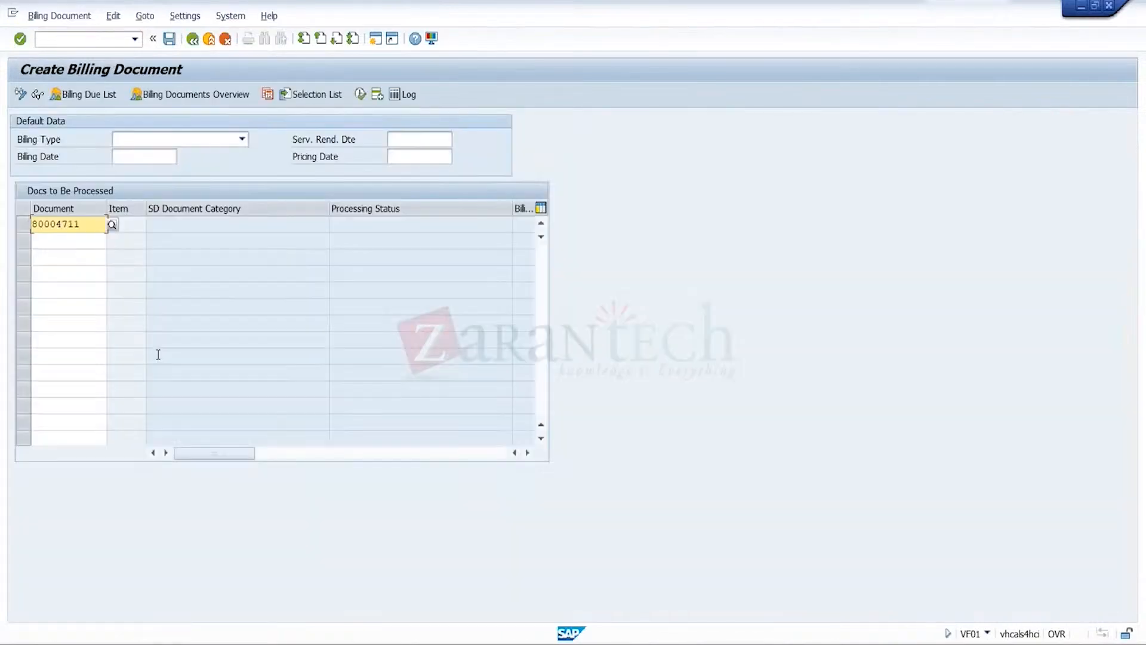
key(Return)
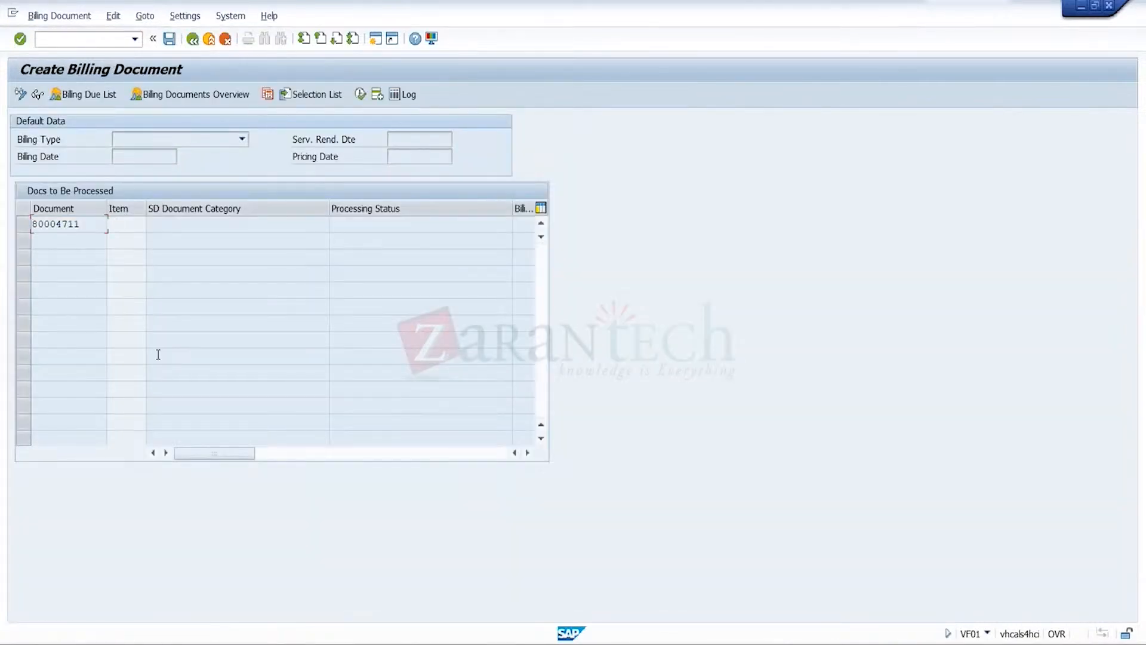
key(Return)
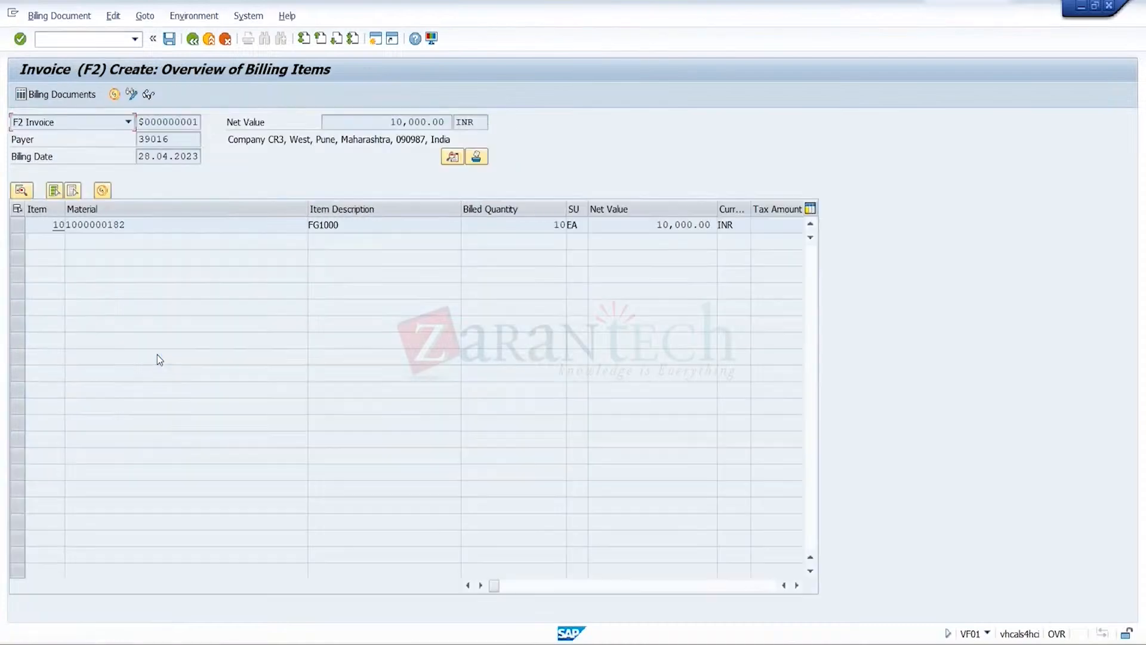
click(170, 39)
click(170, 39)
click(169, 39)
click(170, 39)
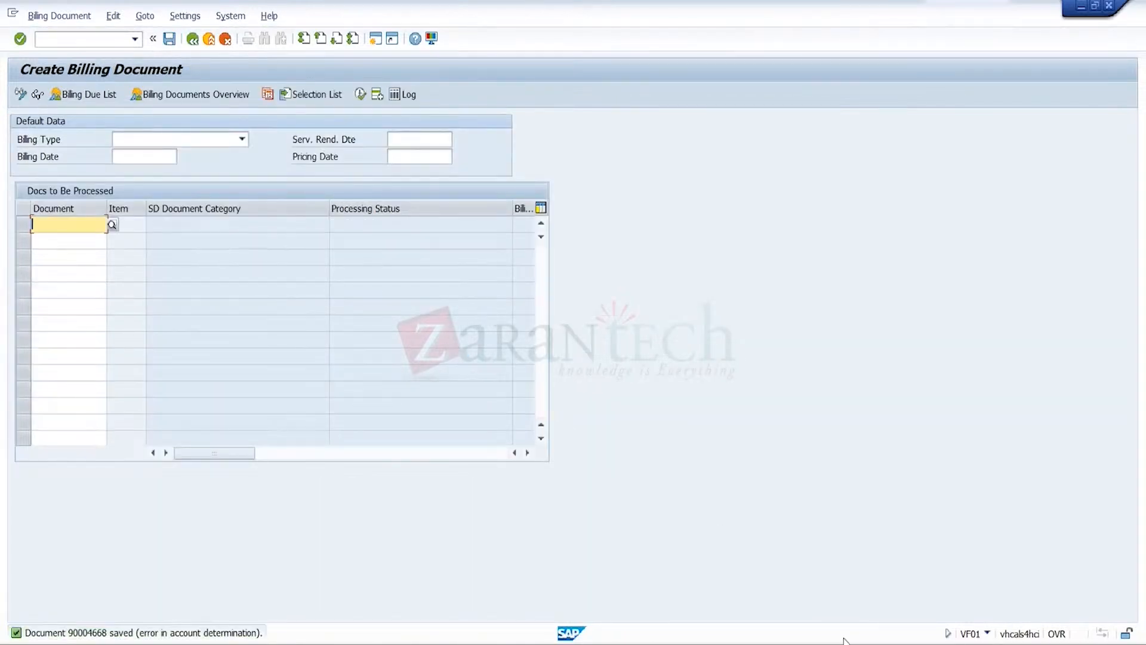
Switch to the session showing CR3's credit data, leave it, and restart business partner maintenance with transaction BP
mouse_move(844, 640)
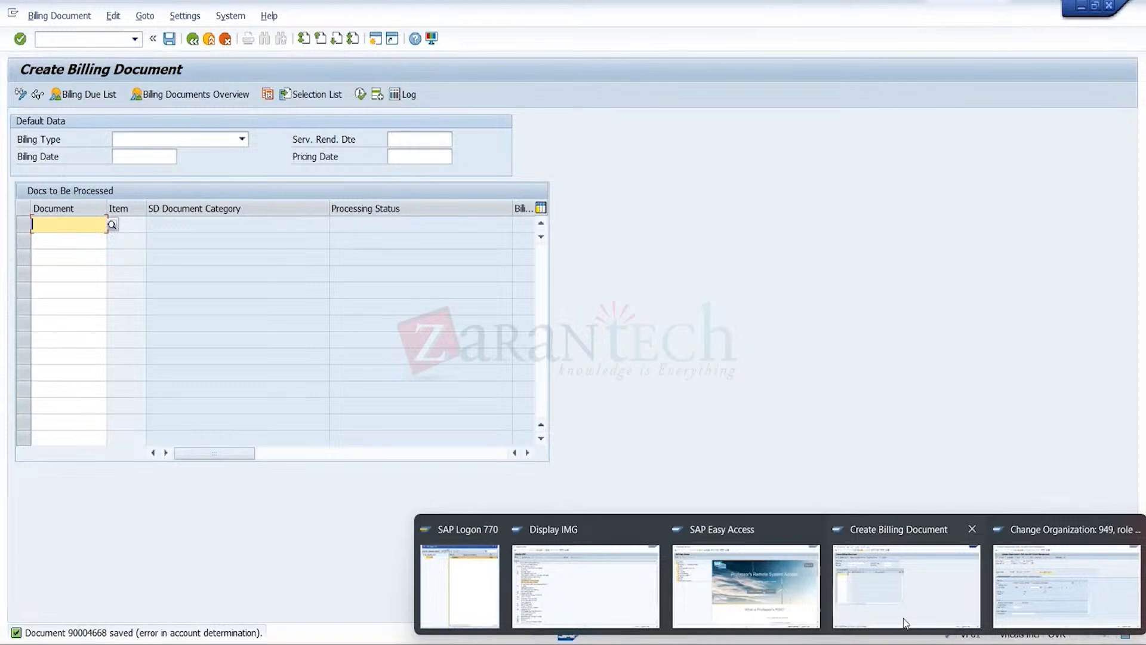
click(1007, 601)
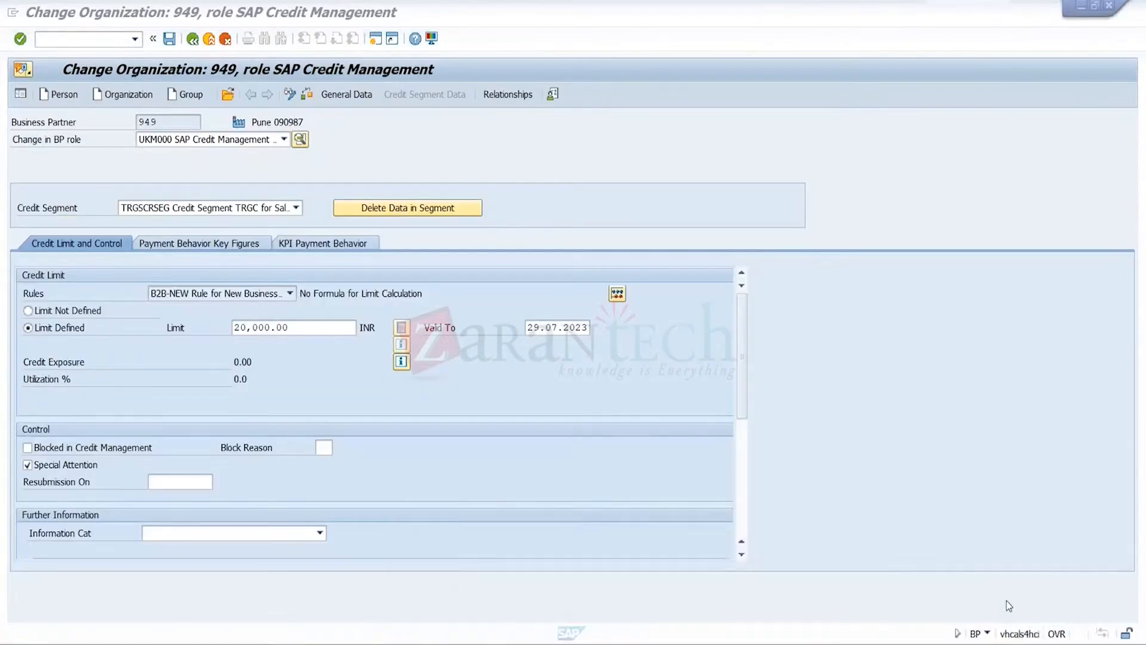
click(209, 39)
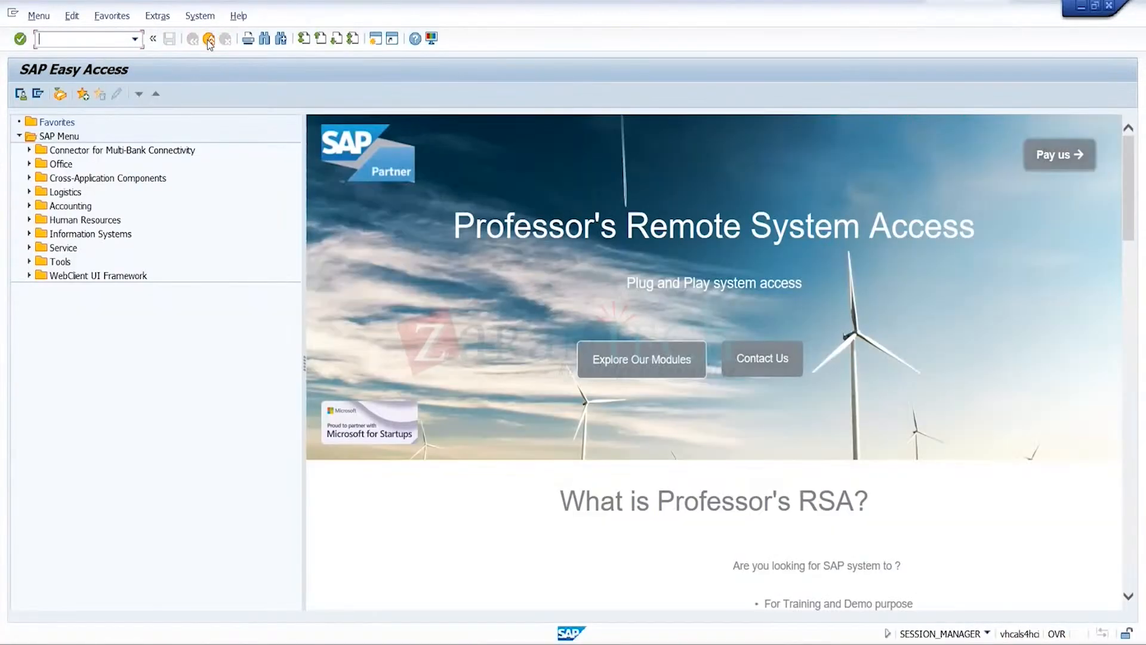
click(135, 39)
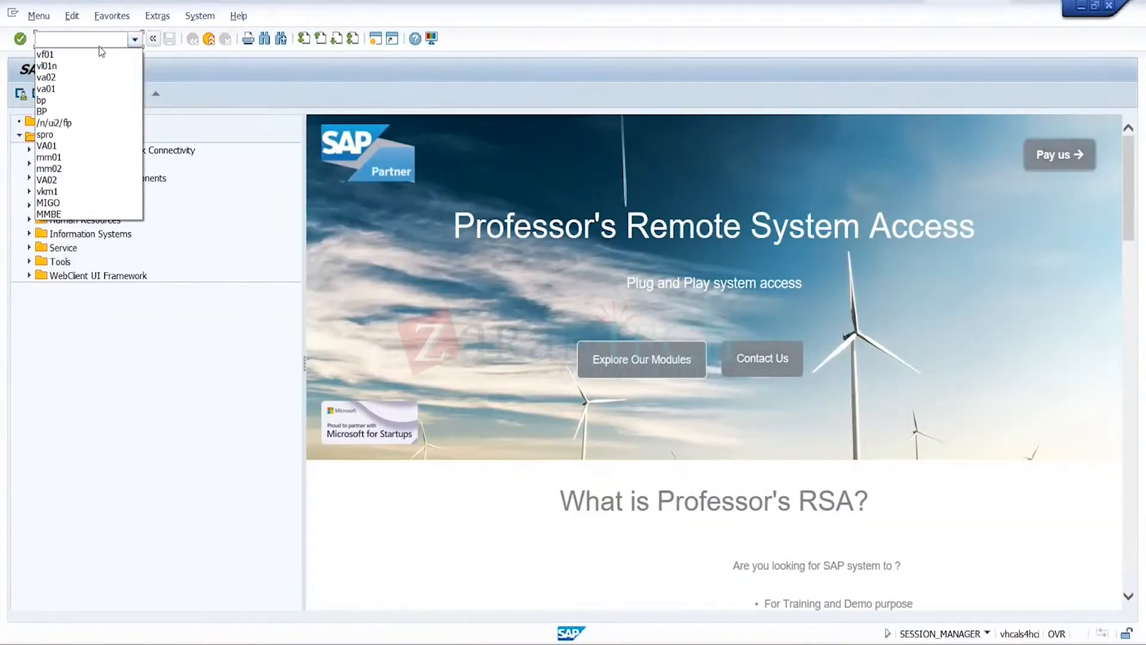
click(88, 100)
key(Return)
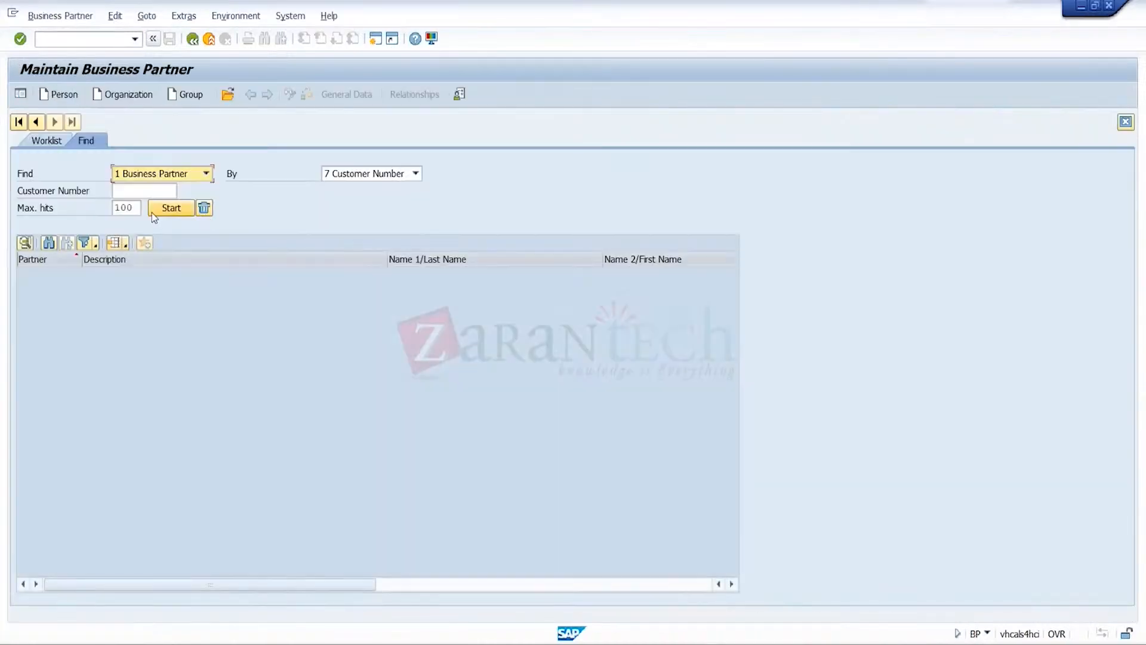
Find customer CR3 through the customer number search and open its credit data to check the credit exposure
click(167, 191)
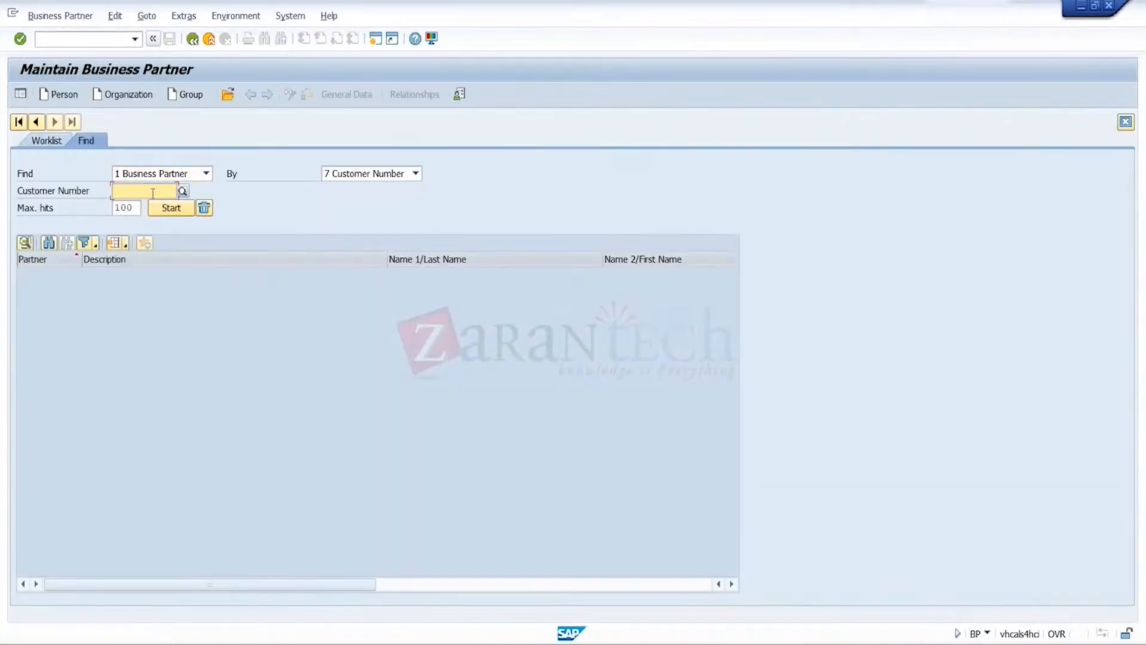
click(182, 191)
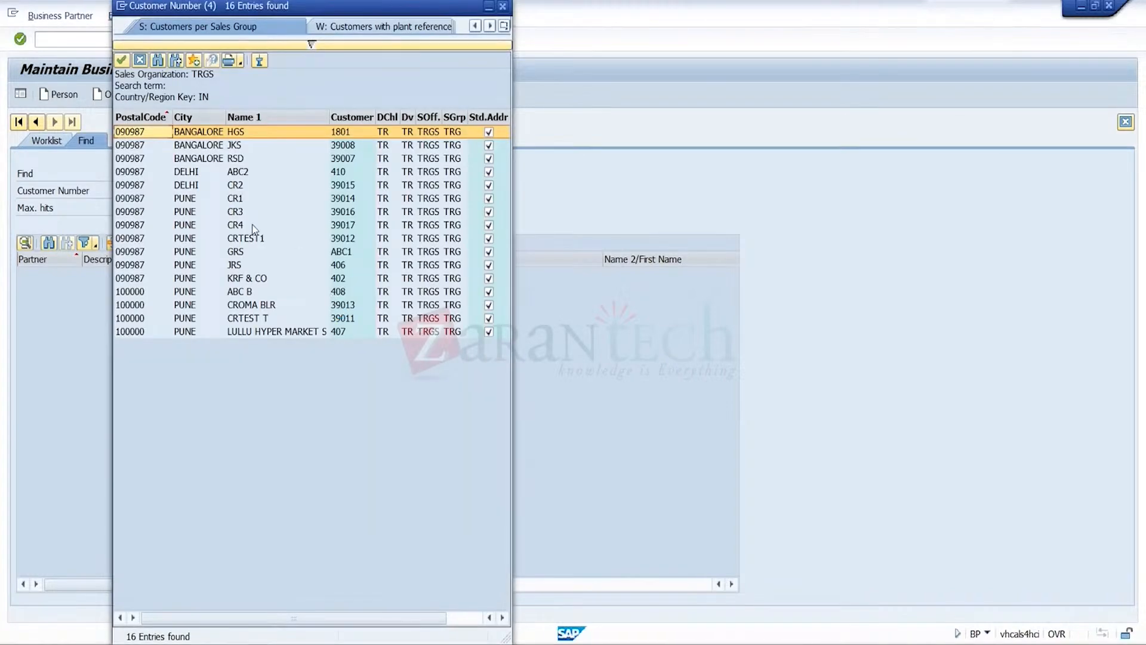
double_click(241, 212)
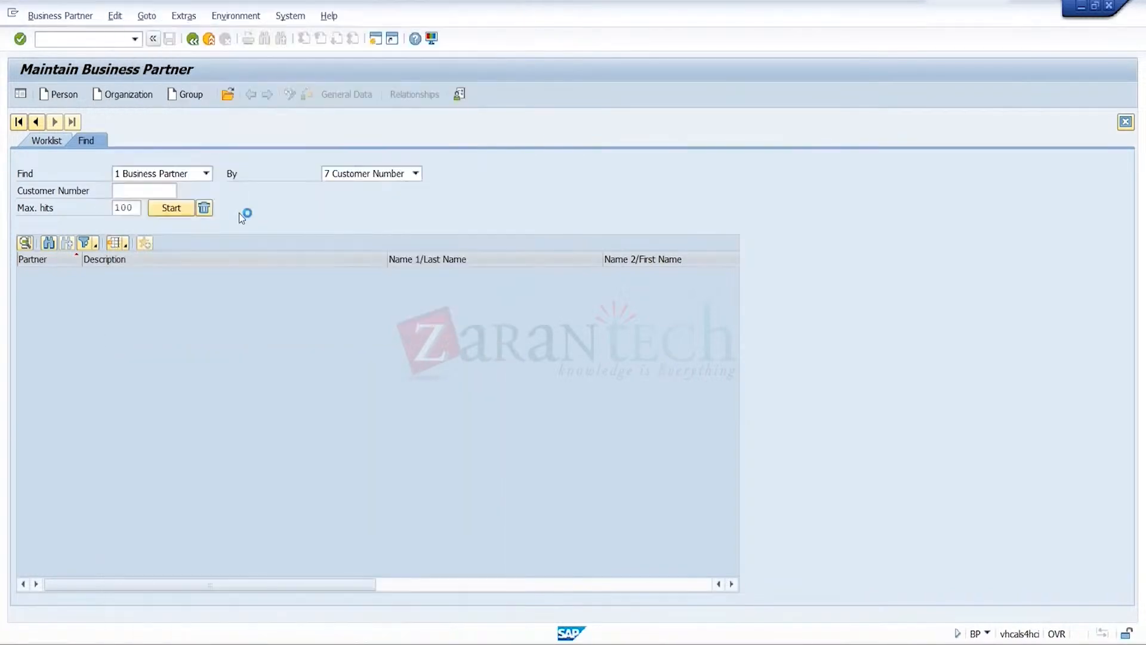
click(173, 207)
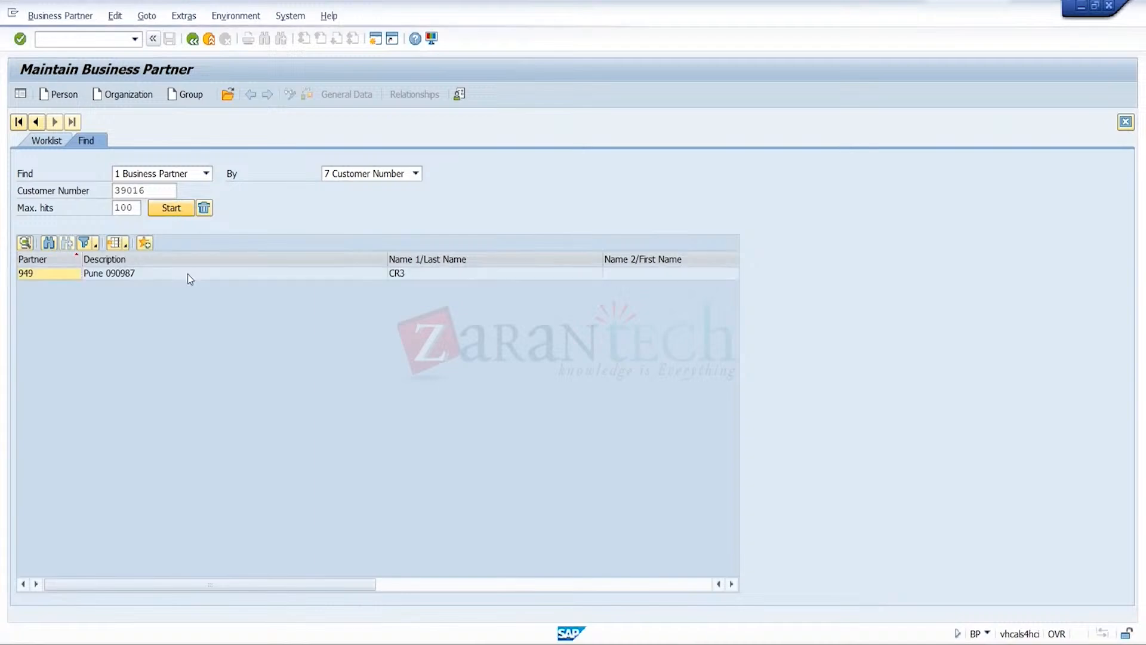
double_click(151, 272)
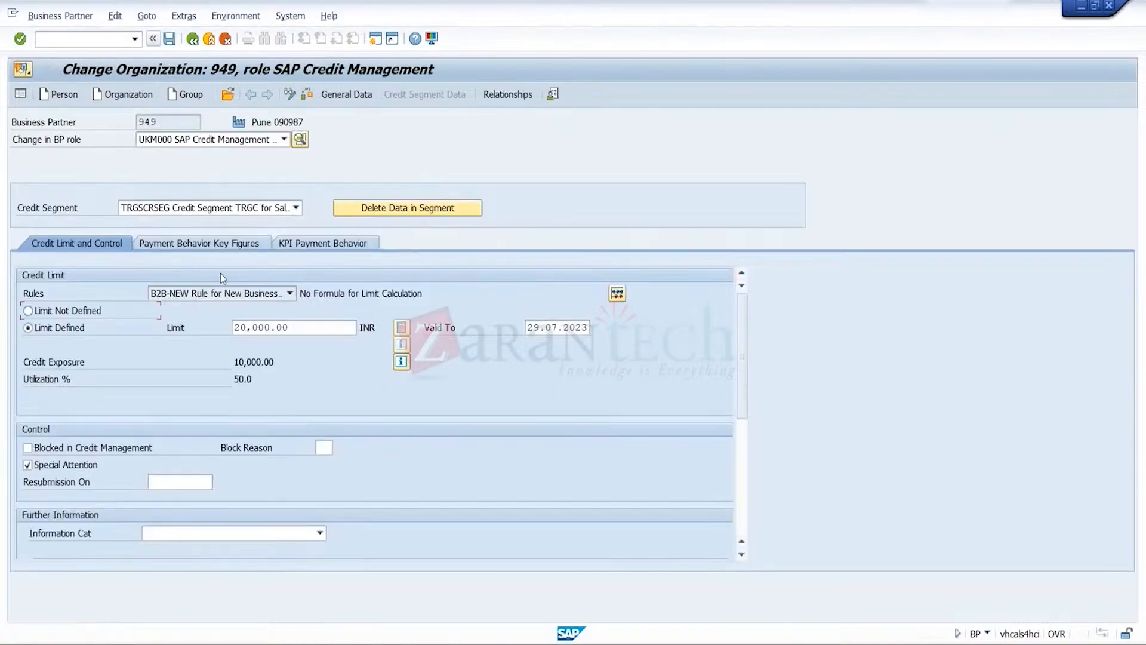
click(263, 362)
Open business partner 946 and check its credit exposure and utilization against its credit limit
click(229, 96)
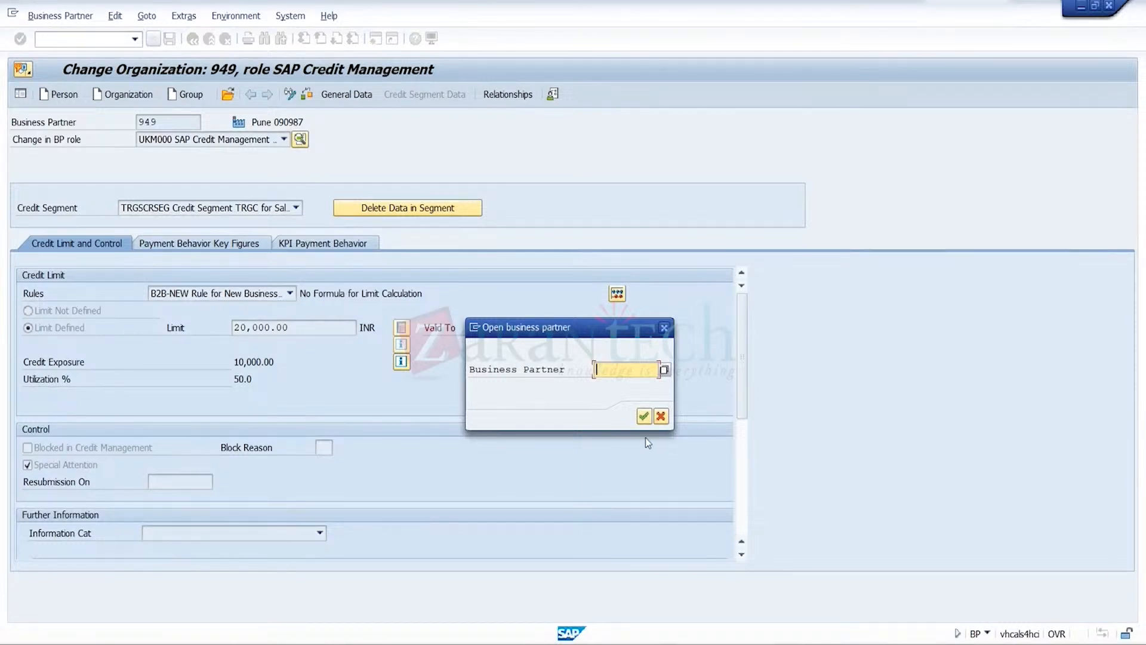
text(346)
click(644, 416)
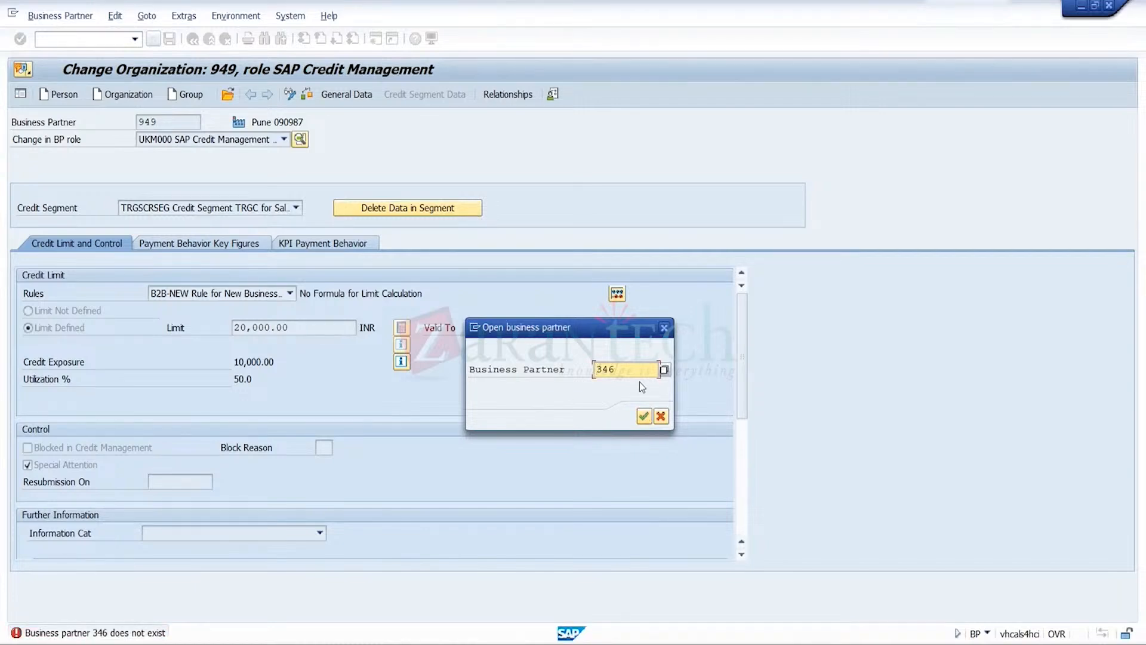
key(Delete)
key(Delete)
text(9)
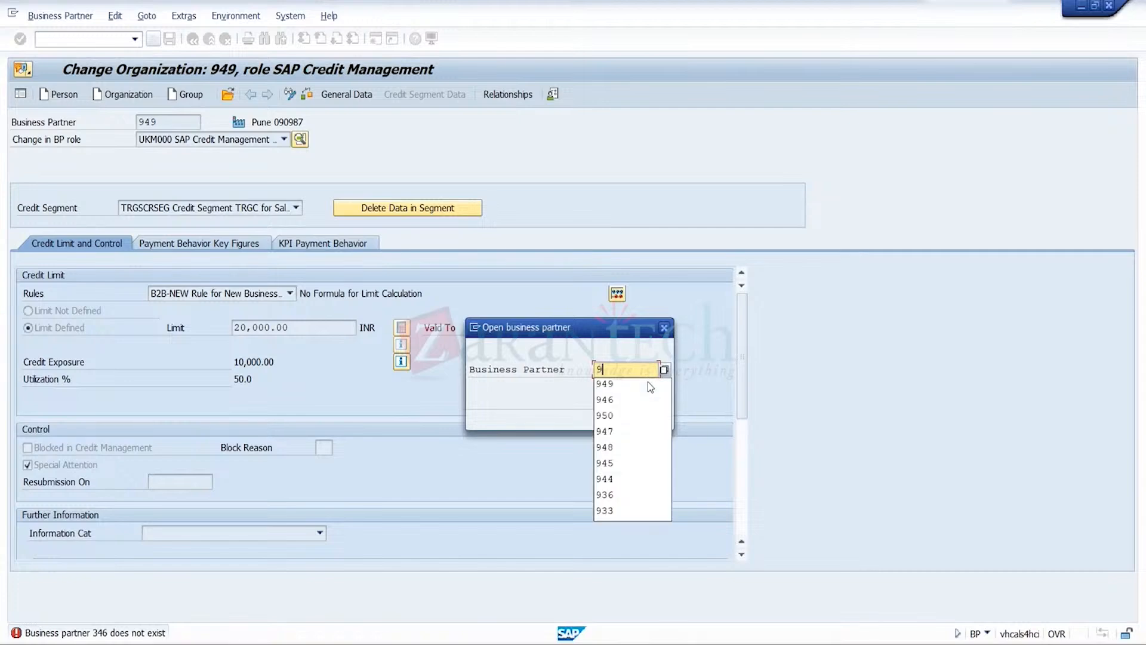
text(46)
click(643, 415)
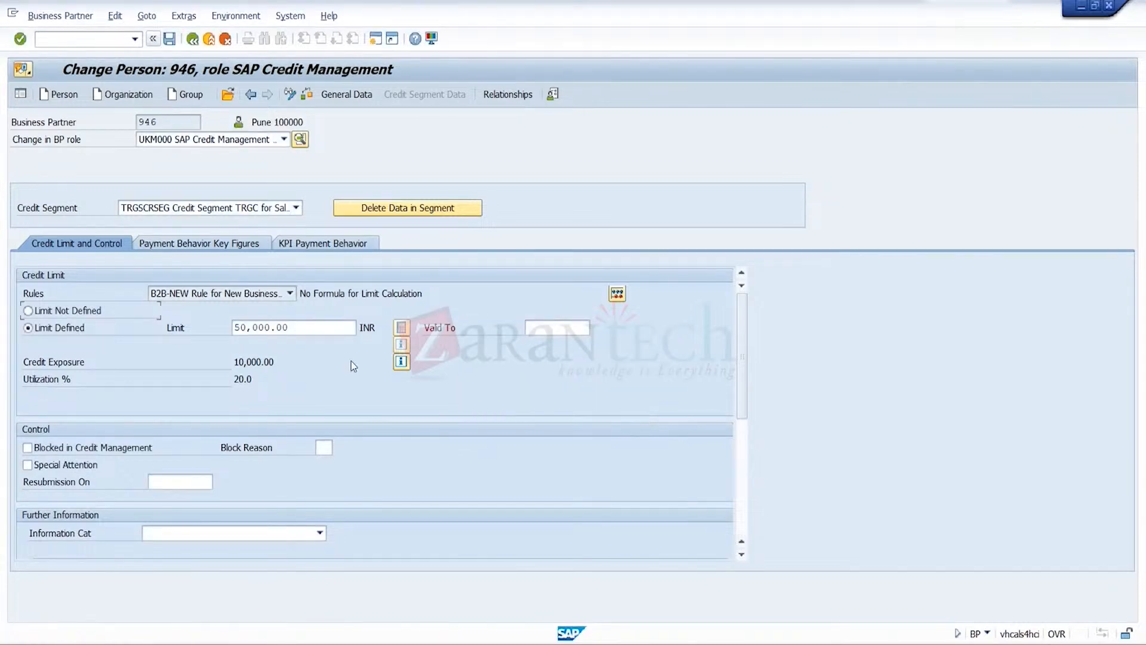
click(270, 362)
click(312, 332)
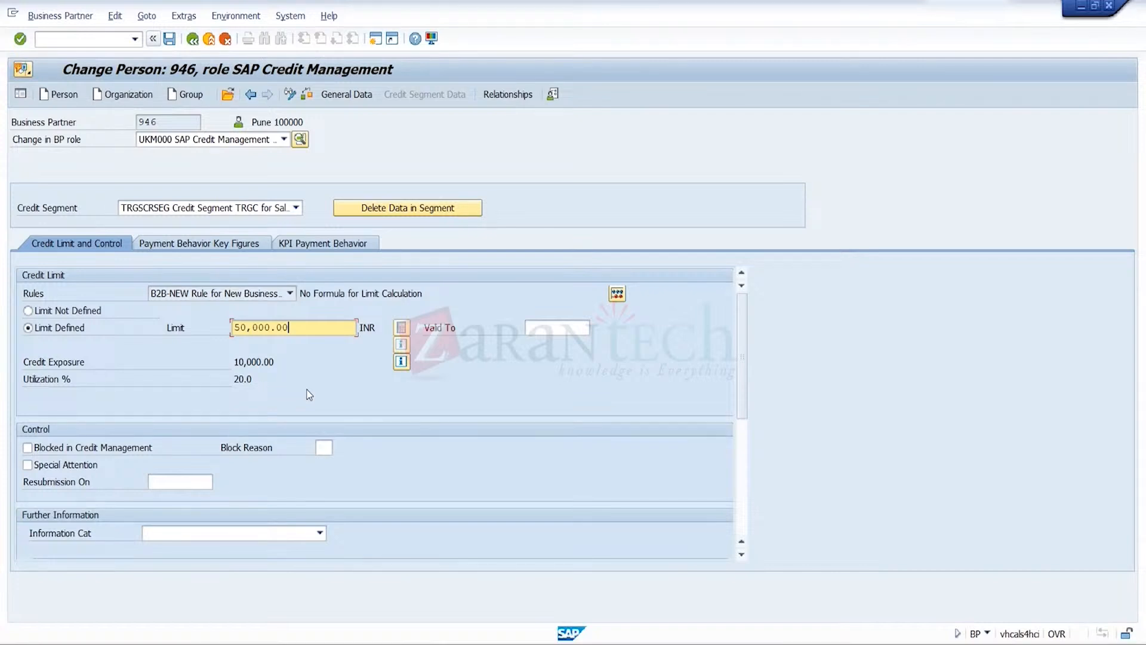
key(Return)
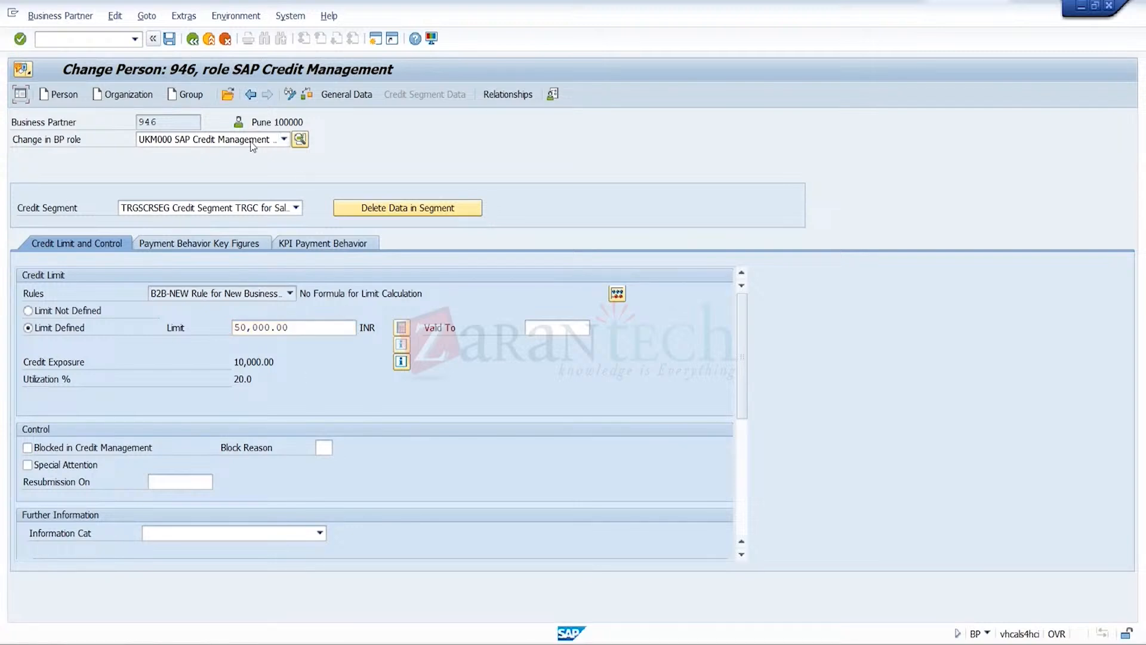
click(228, 96)
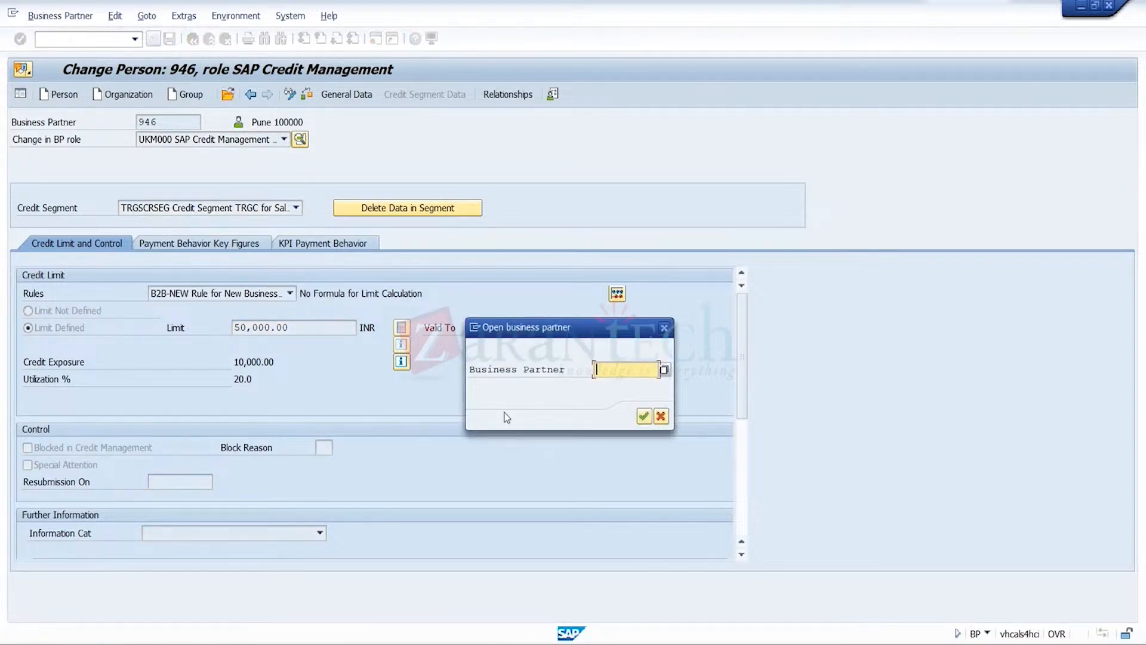
text(34)
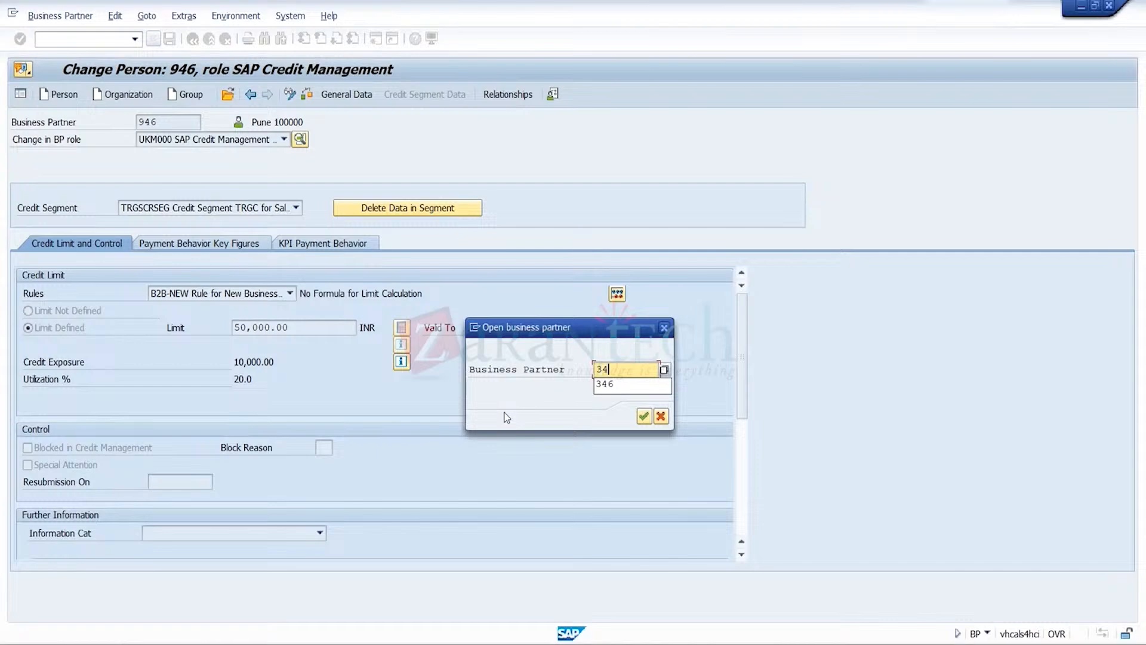
text(7)
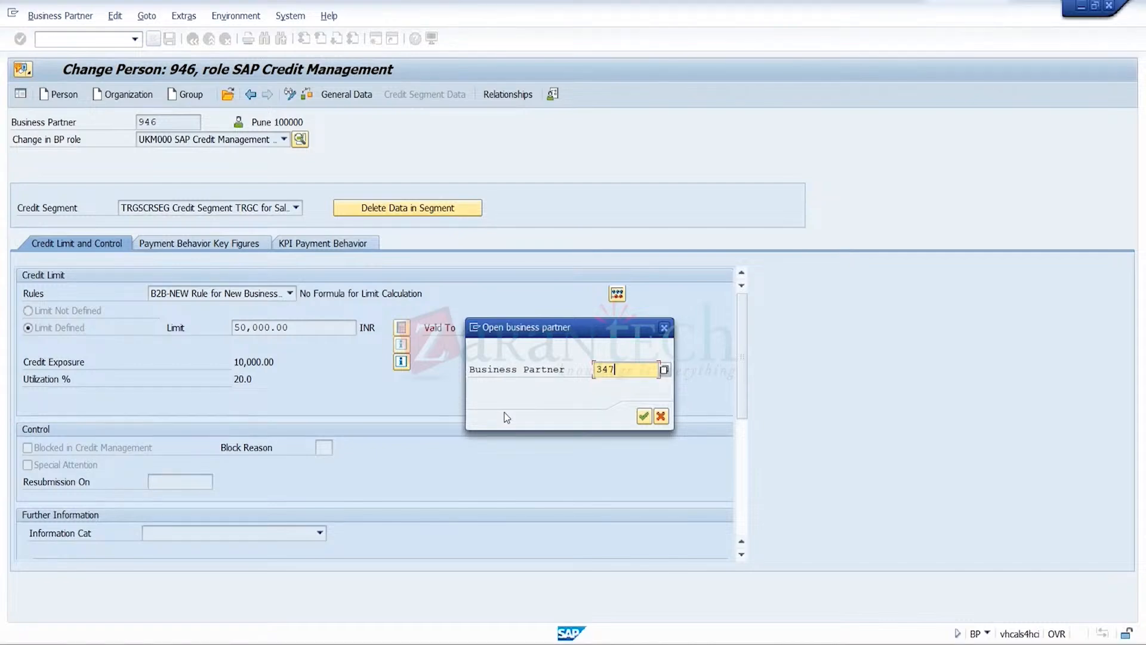
key(Return)
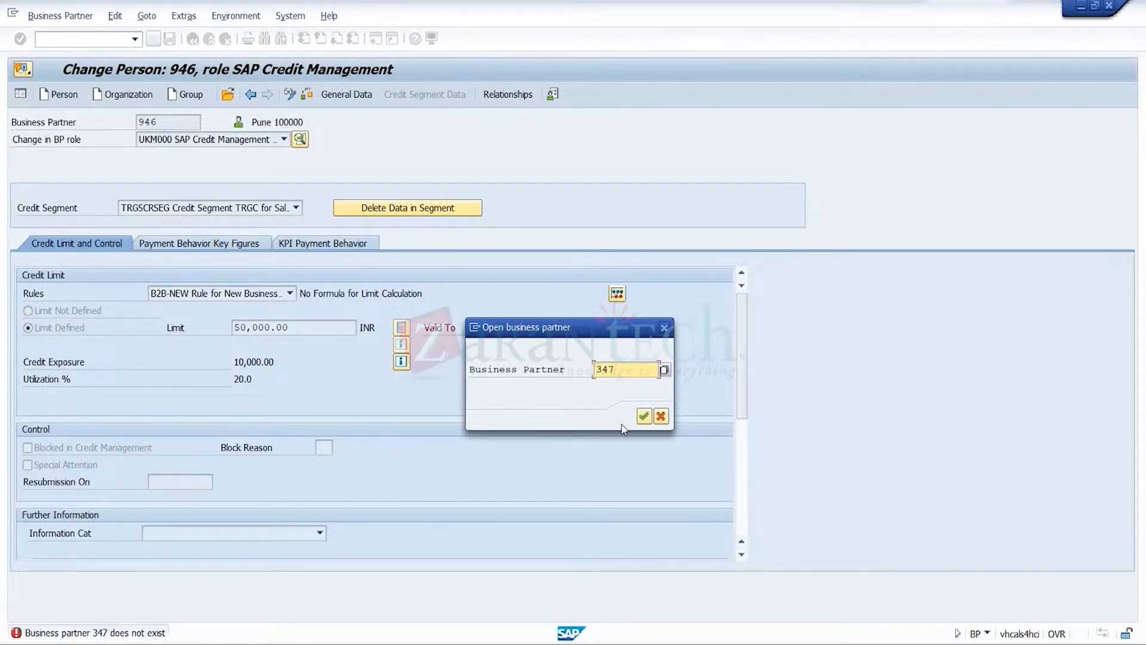
text(97)
click(665, 328)
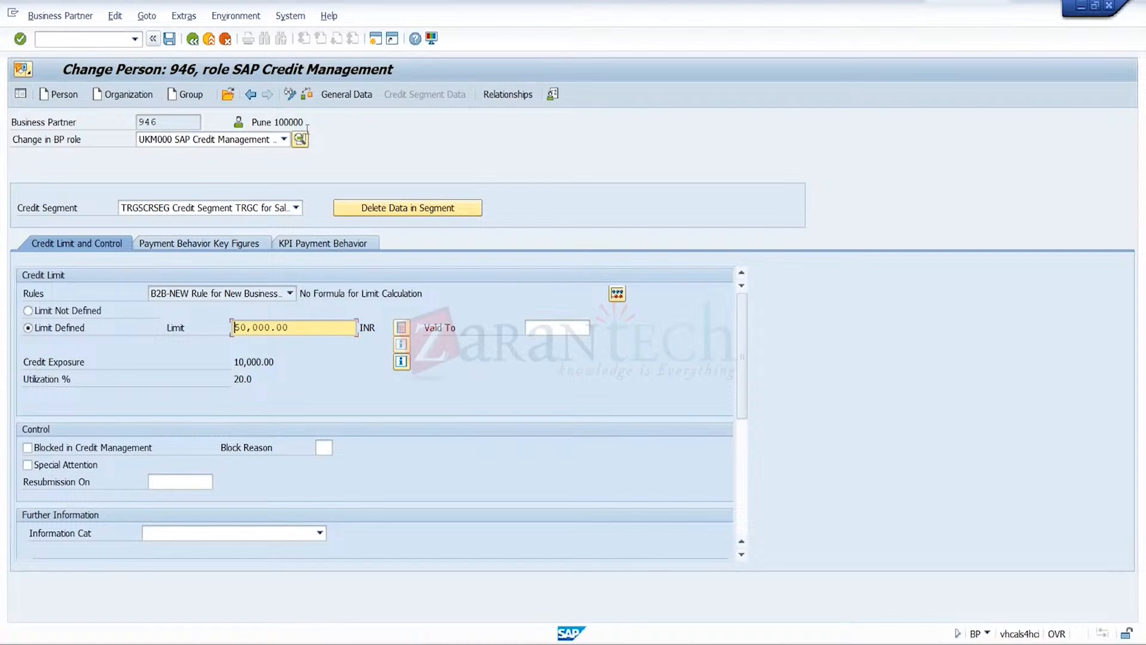
Open business partner 949 in the SAP Credit Management role and check its credit exposure and utilization
click(227, 95)
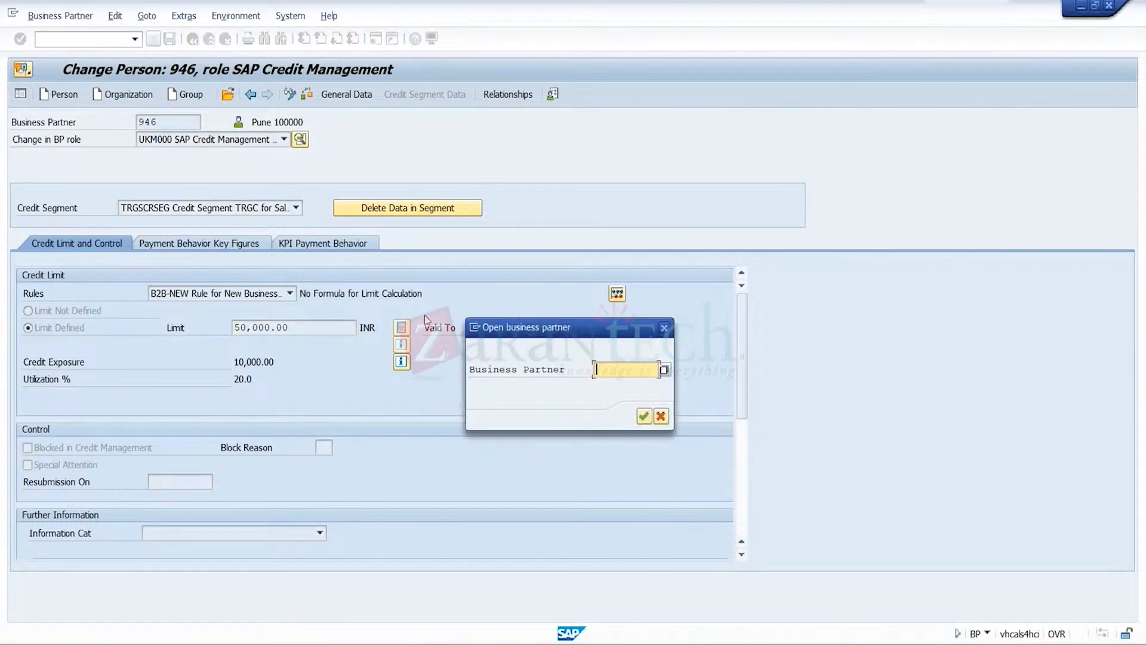
text(3)
key(BackSpace)
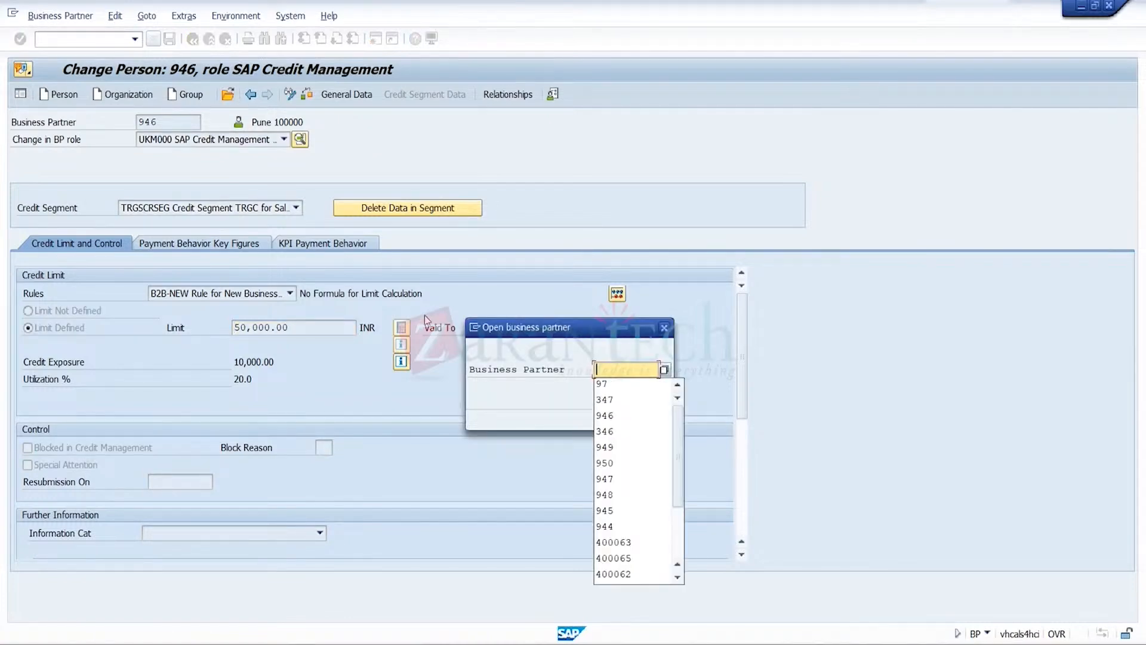
text(949)
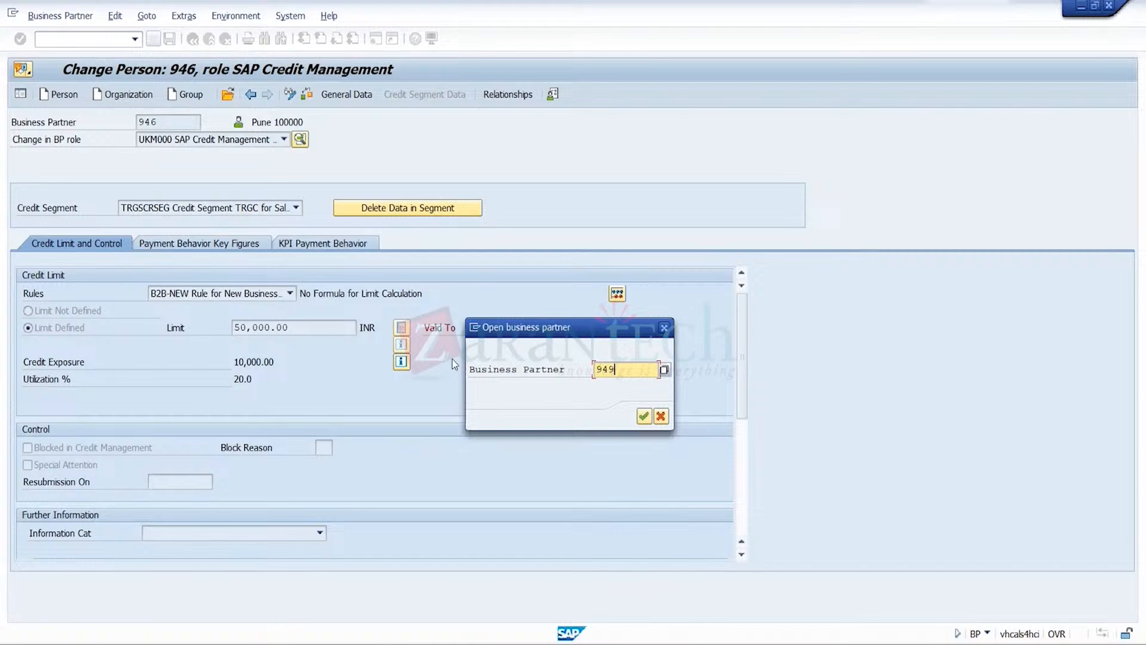
click(643, 417)
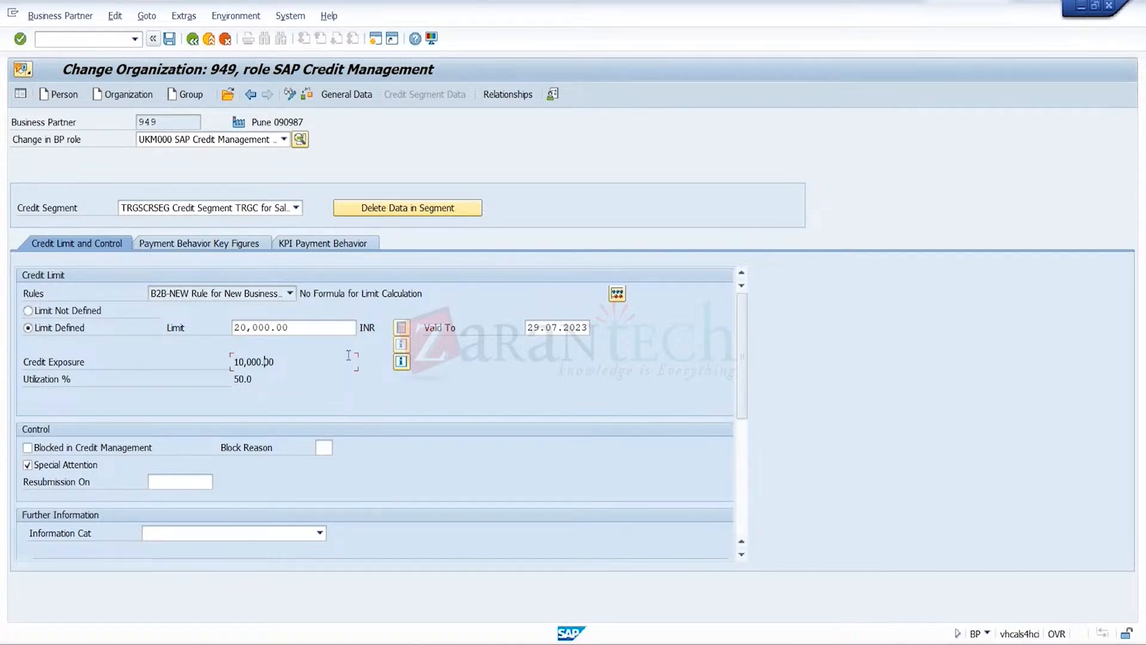
Raise the credit limit of business partner 949 to 60000 INR and approve the requested limit
click(332, 328)
key(BackSpace)
key(BackSpace)
key(BackSpace)
key(BackSpace)
key(BackSpace)
key(BackSpace)
key(BackSpace)
key(BackSpace)
key(BackSpace)
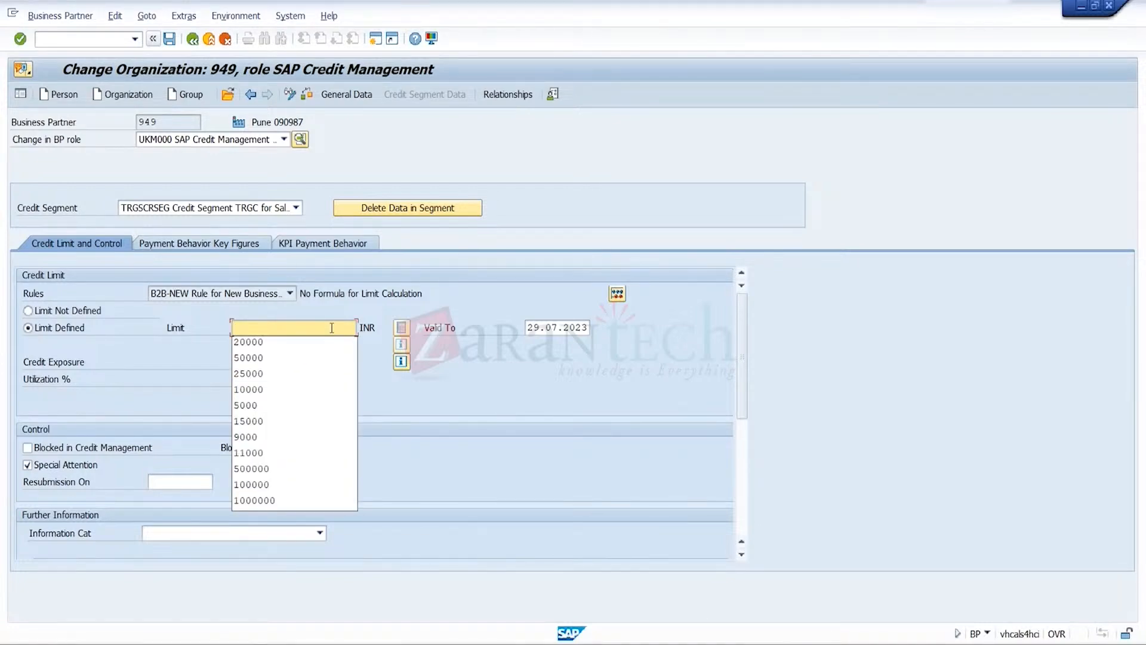
text(6000)
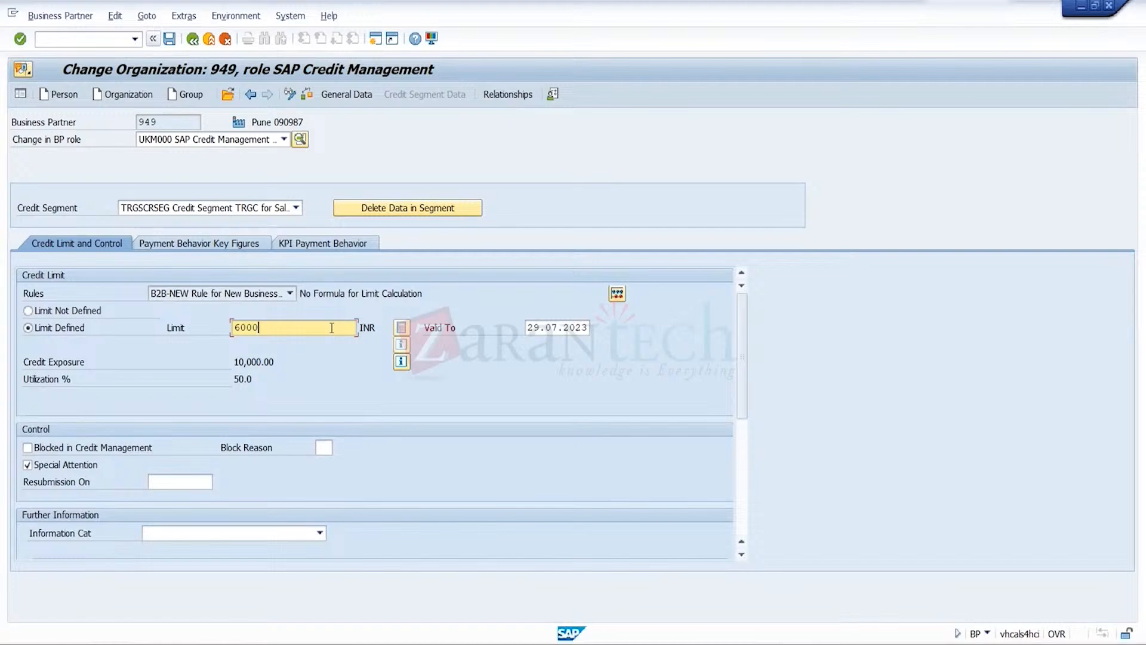
text(0)
key(Return)
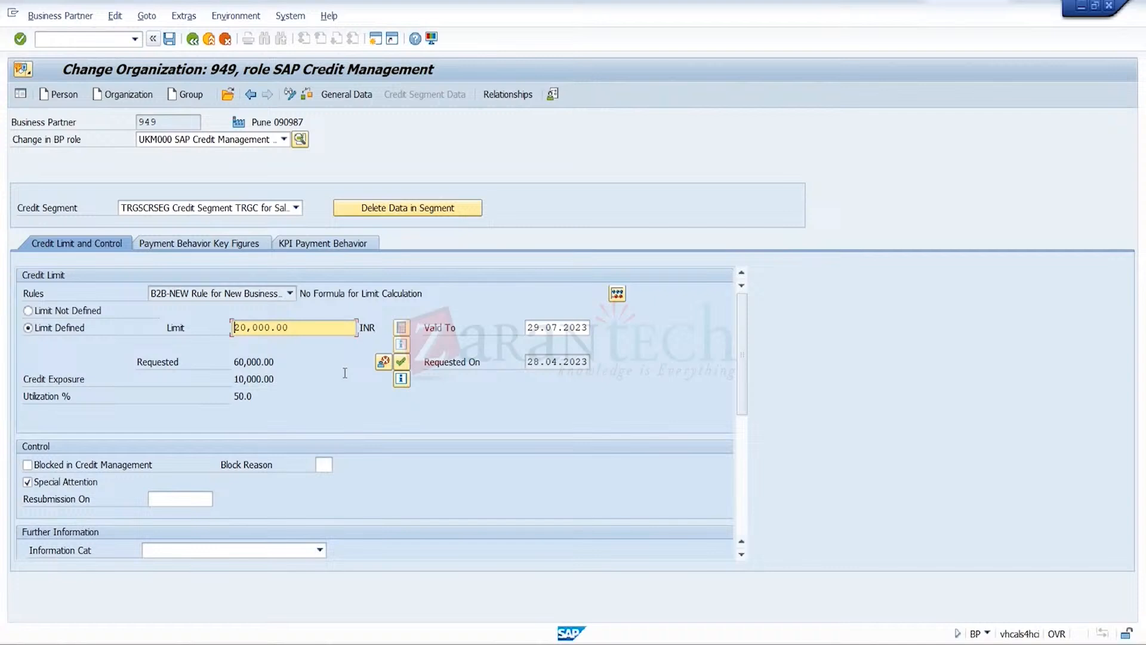
click(402, 362)
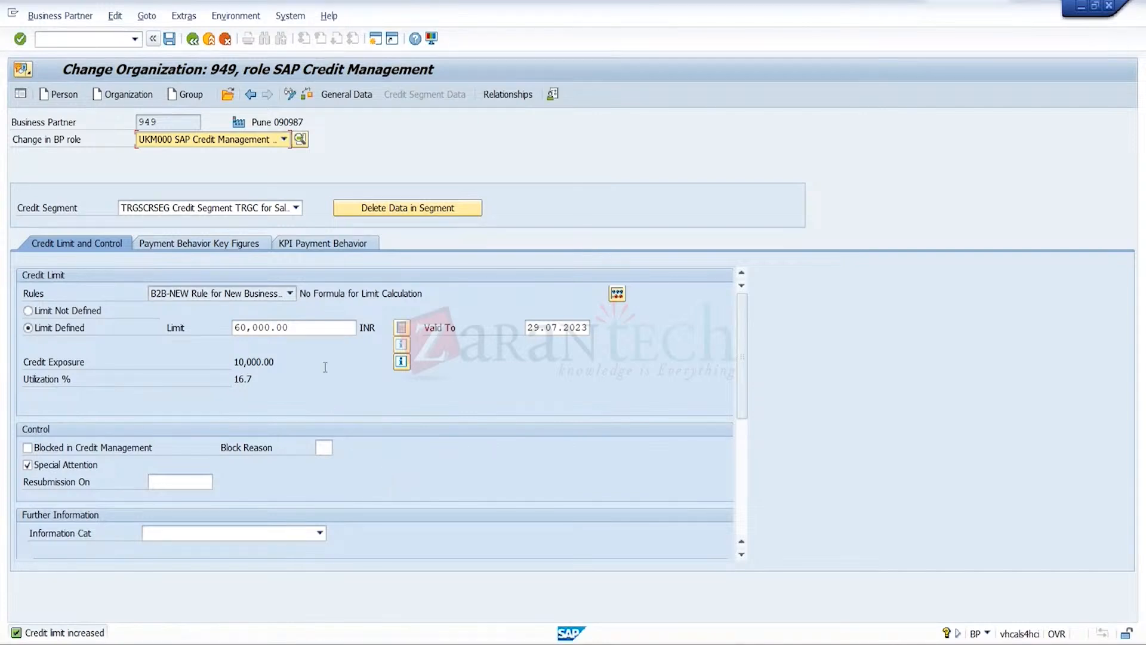
Switch to the Excel workbook Book1 to review the parent and child customer limits, and return to business partner 949 in SAP
click(665, 644)
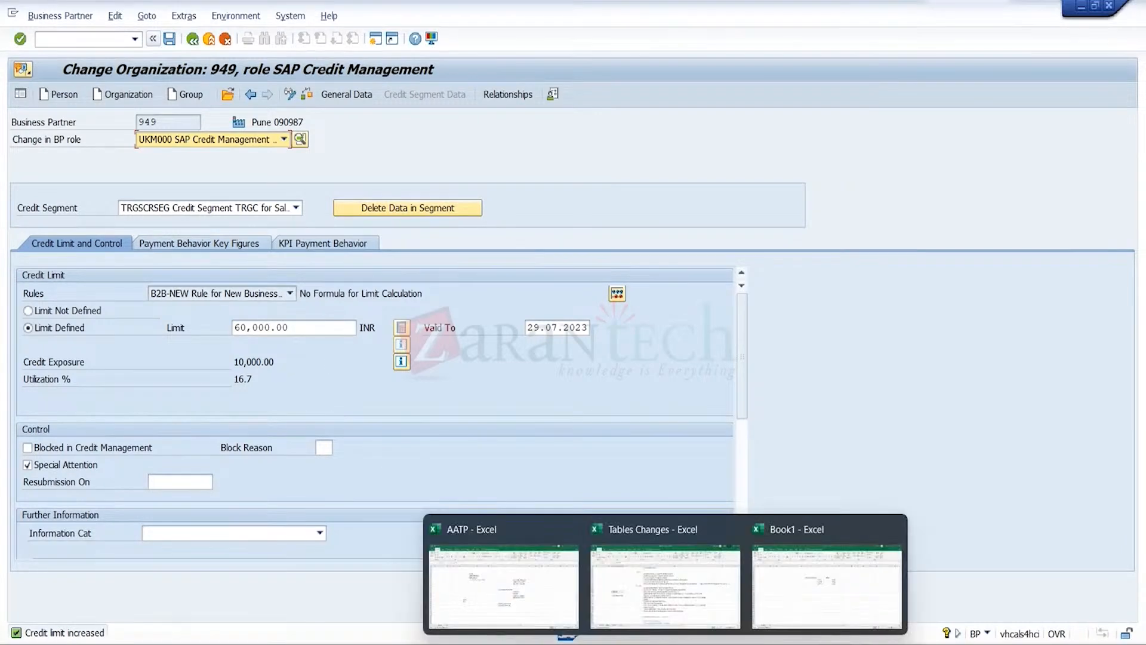
click(781, 603)
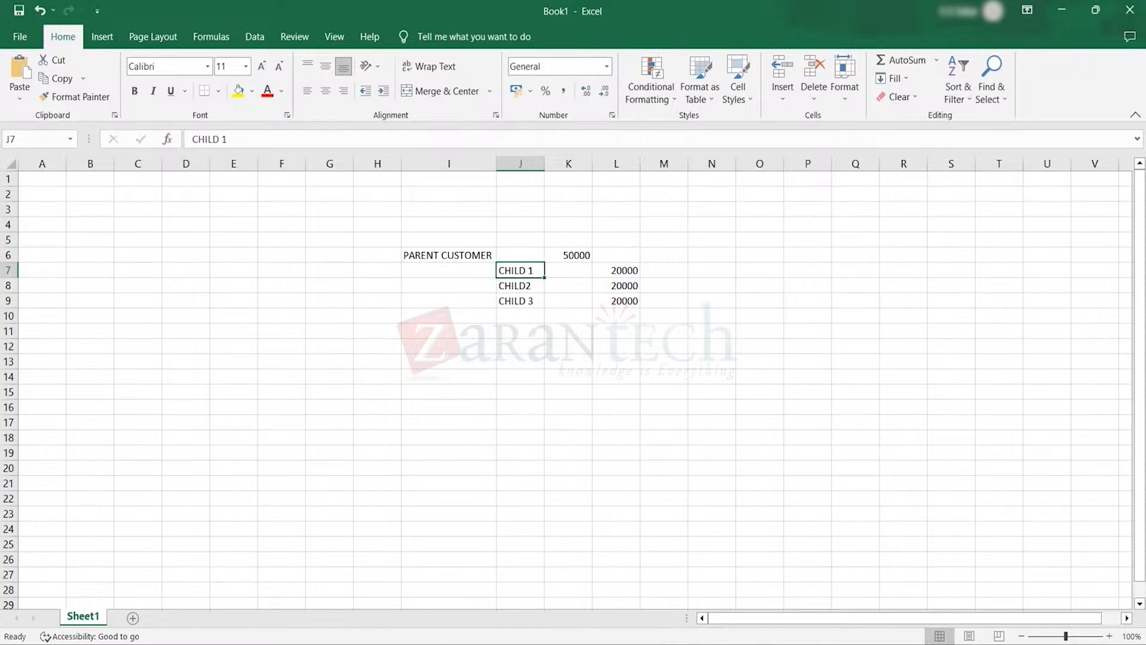
click(835, 644)
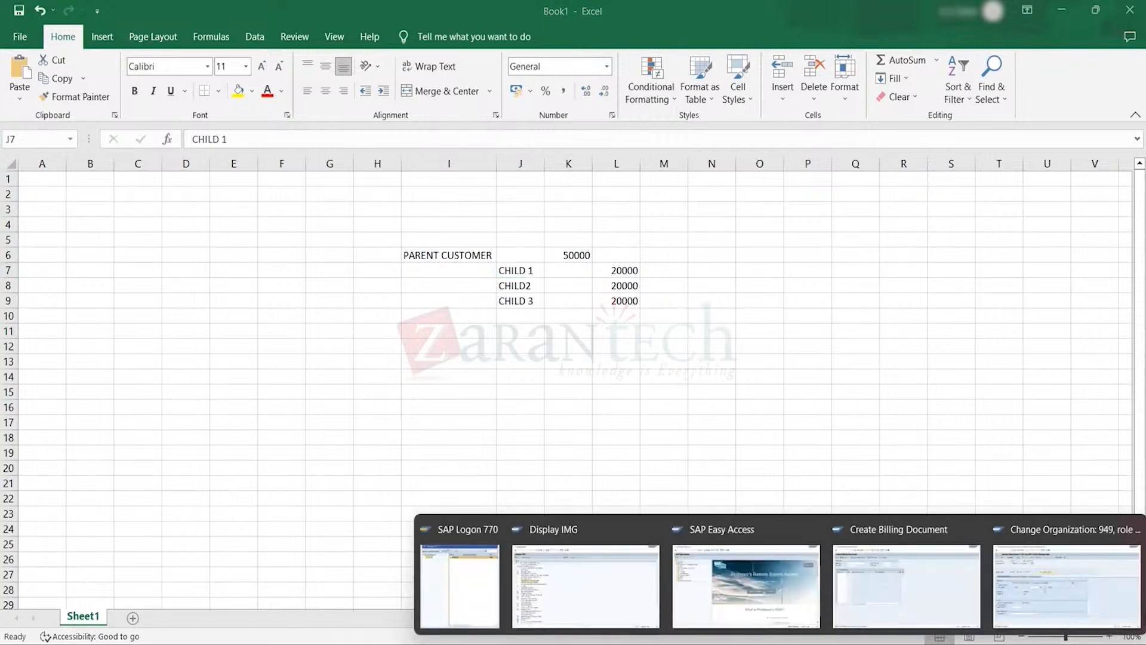
click(1011, 566)
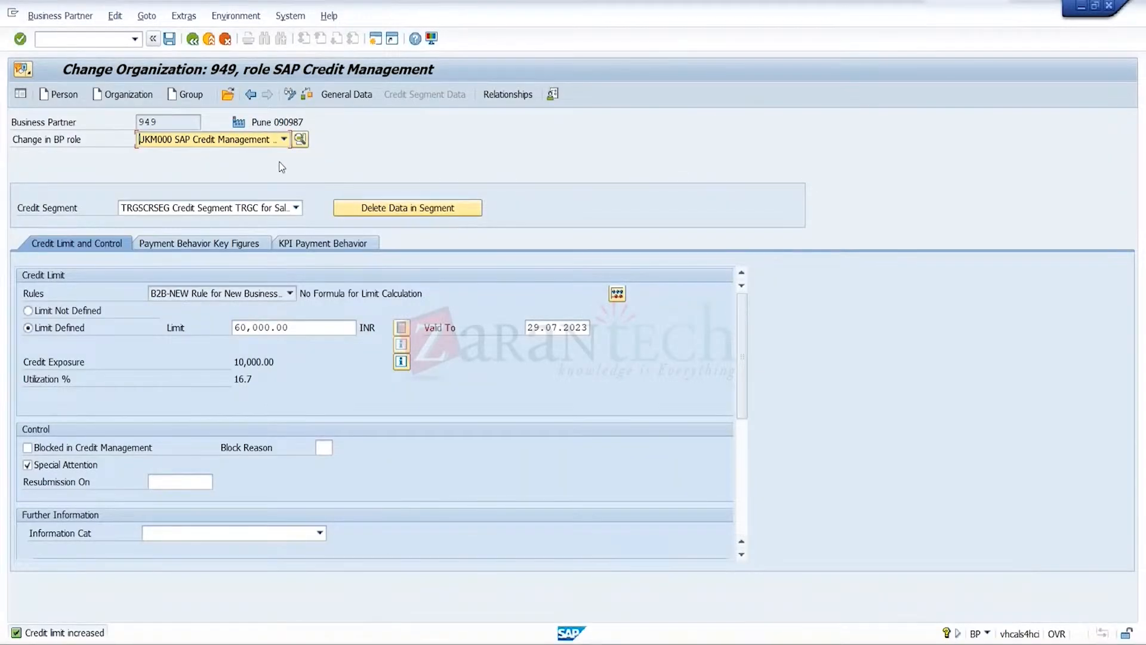
Open business partner 946 without saving the changes to 949, and check its credit limit and exposure
click(230, 102)
click(228, 96)
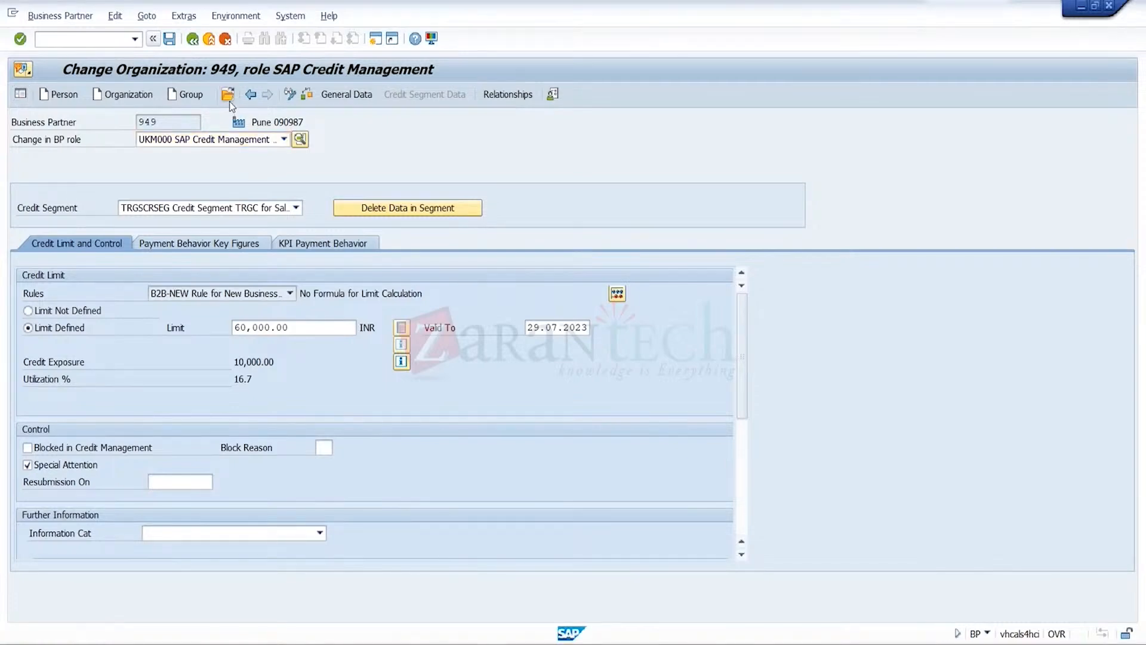
text(946)
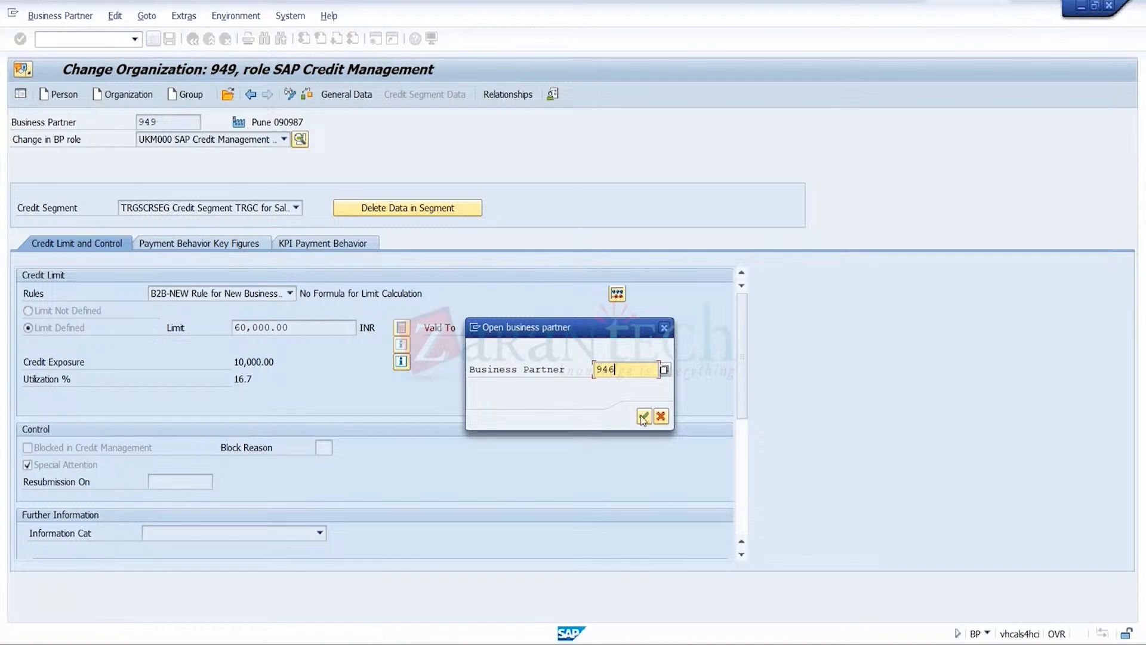
click(643, 417)
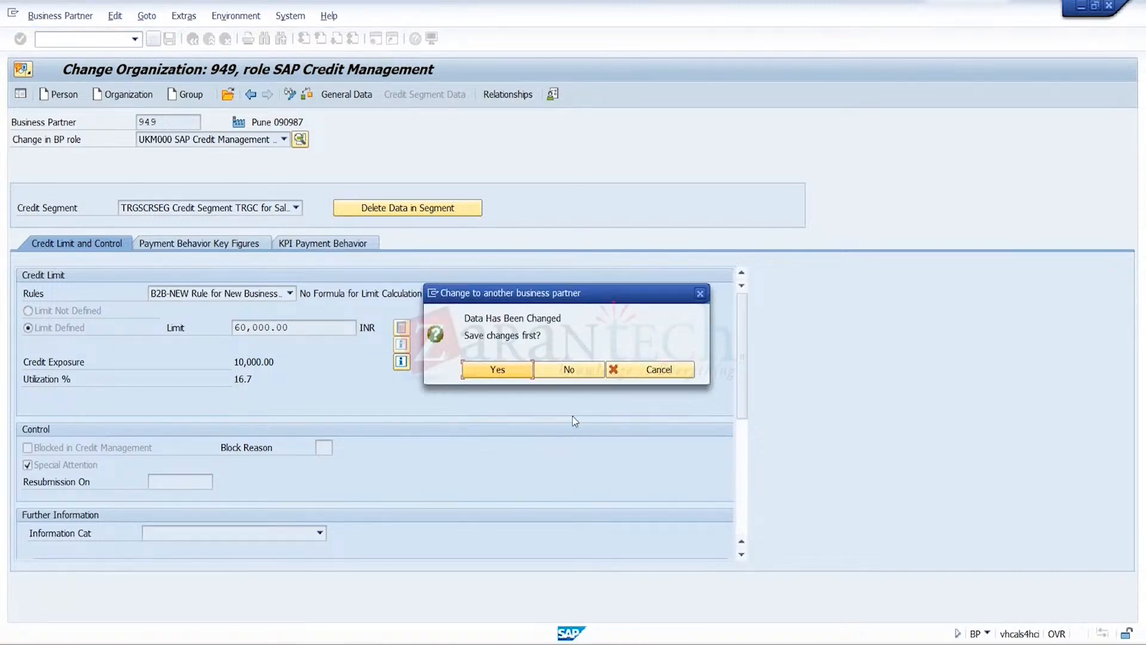
click(577, 374)
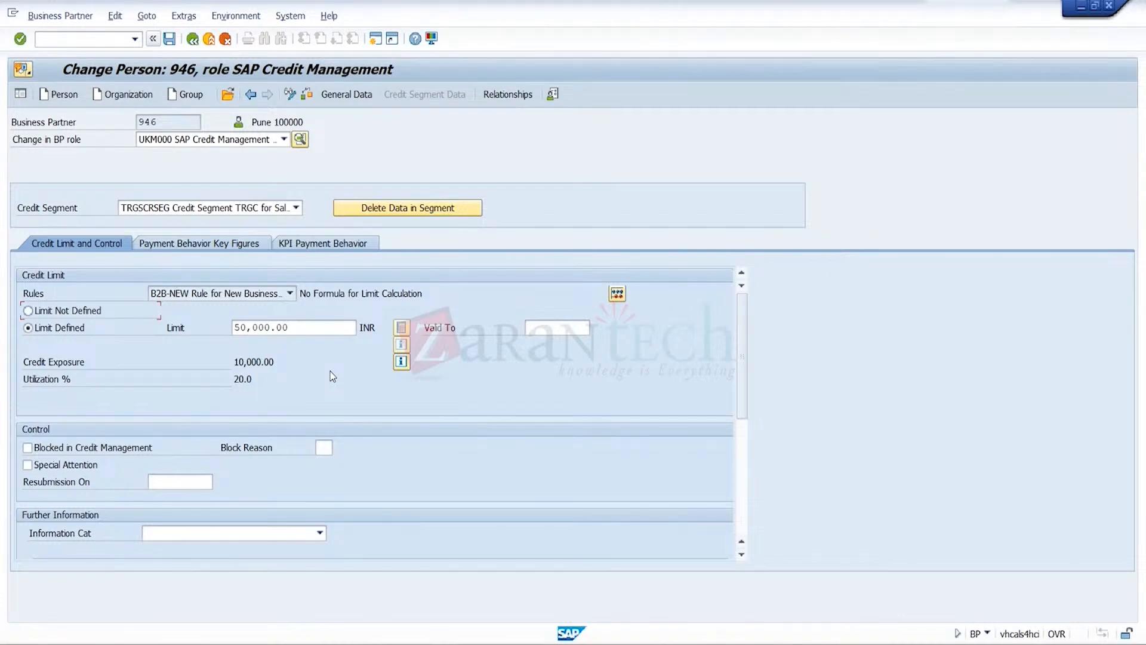
Change business partner 946 to the role FLCU01 SD CUSTOMER - STANDARD and display its general customer data
click(174, 120)
click(284, 141)
key(f)
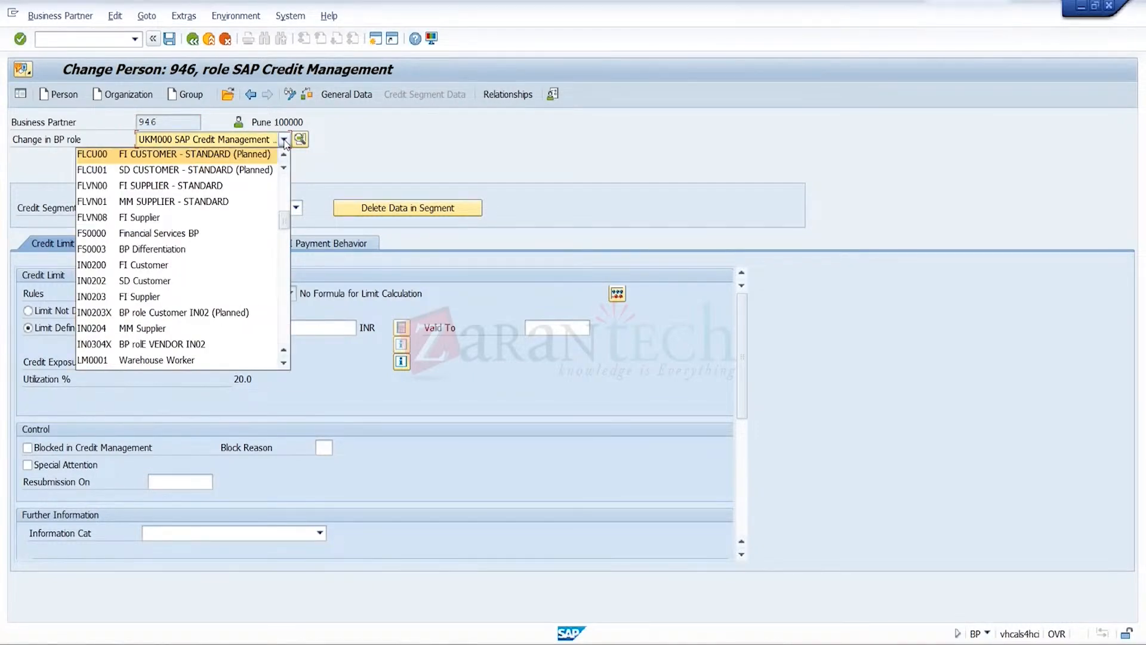
click(277, 174)
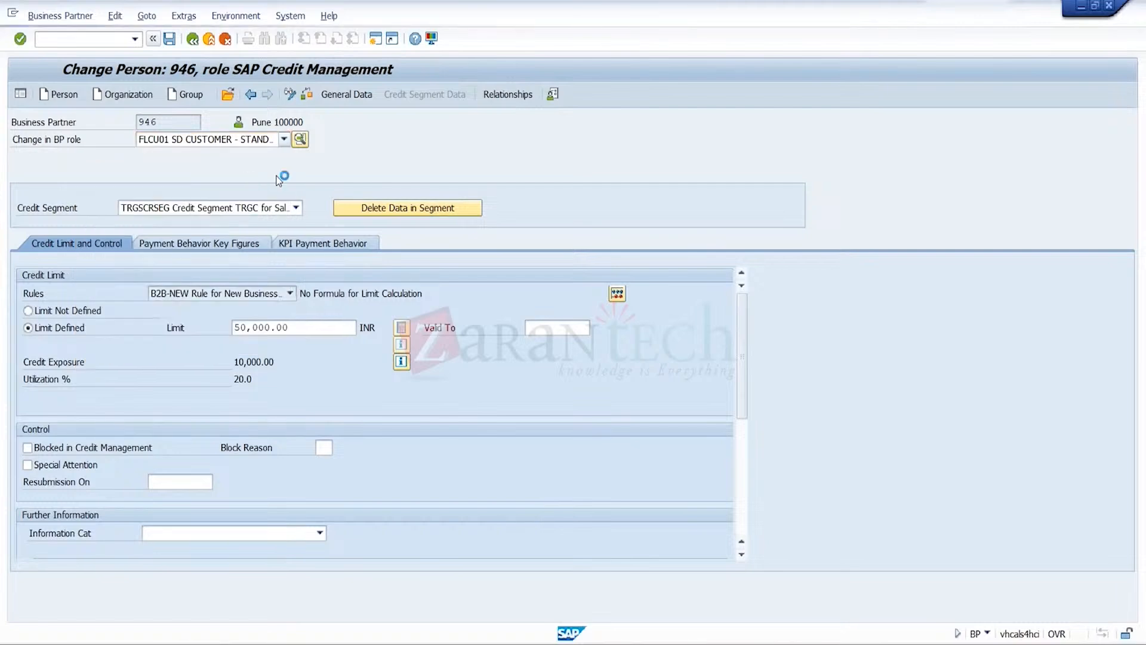
click(438, 96)
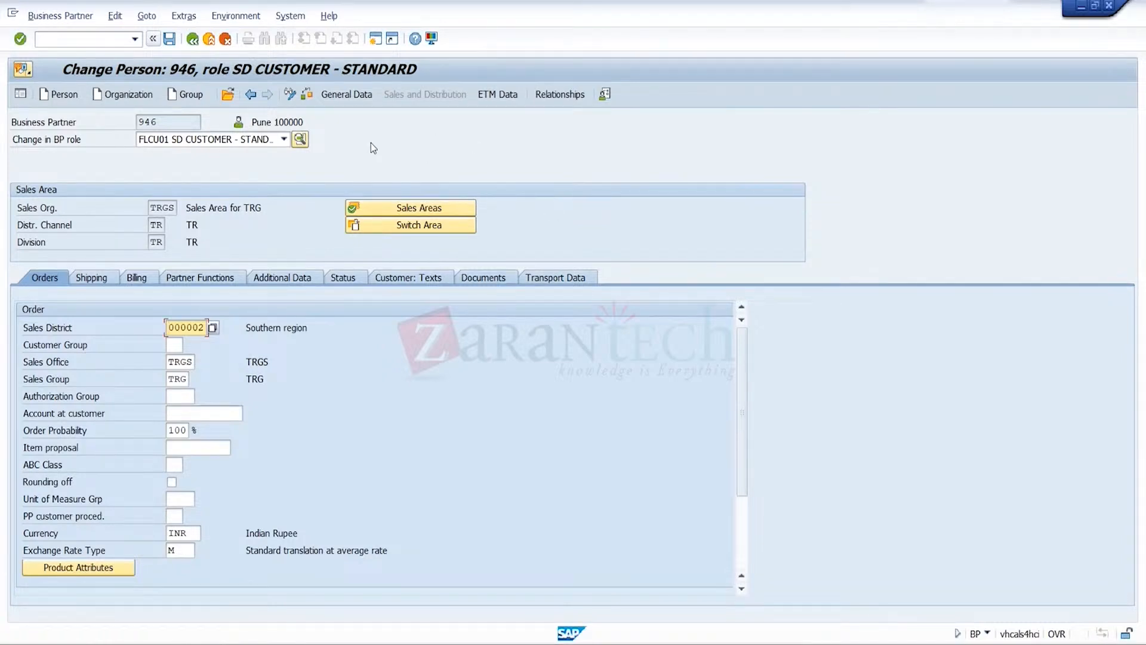
click(353, 94)
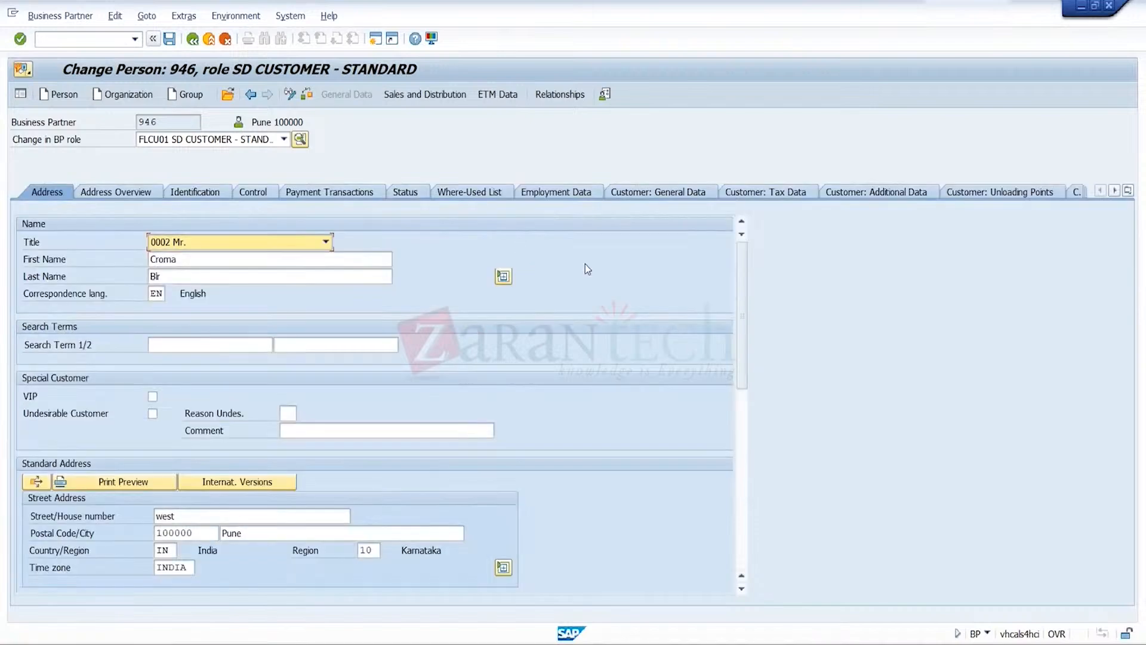
click(644, 192)
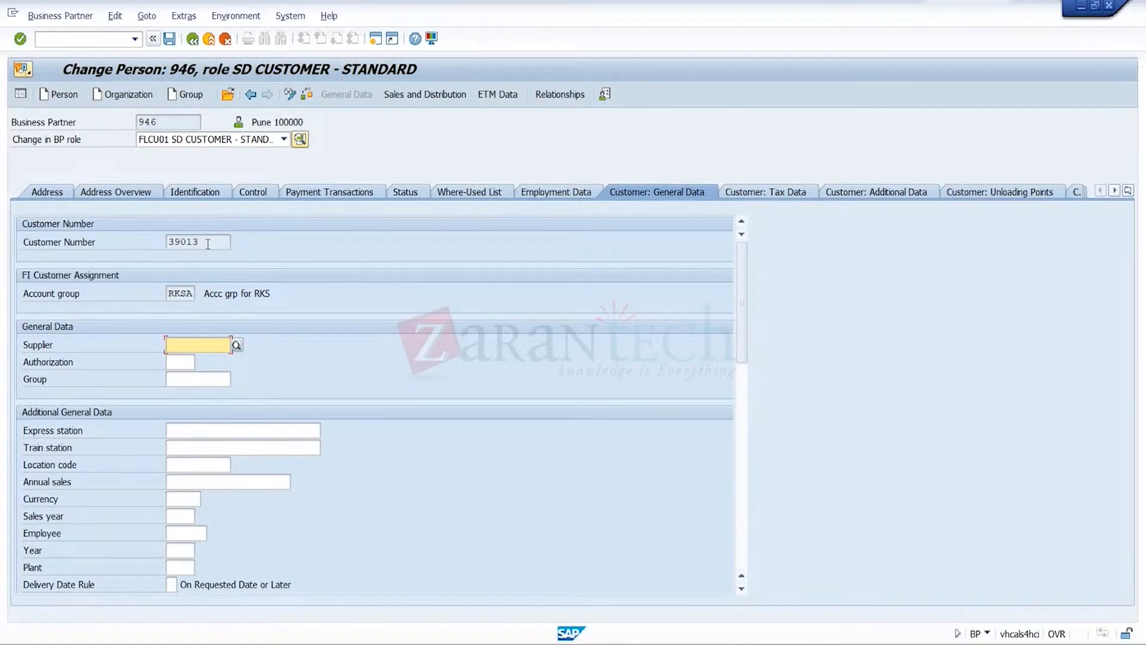
Highlight the customer number and the business partner number of the parent customer to compare the two
click(208, 243)
click(183, 129)
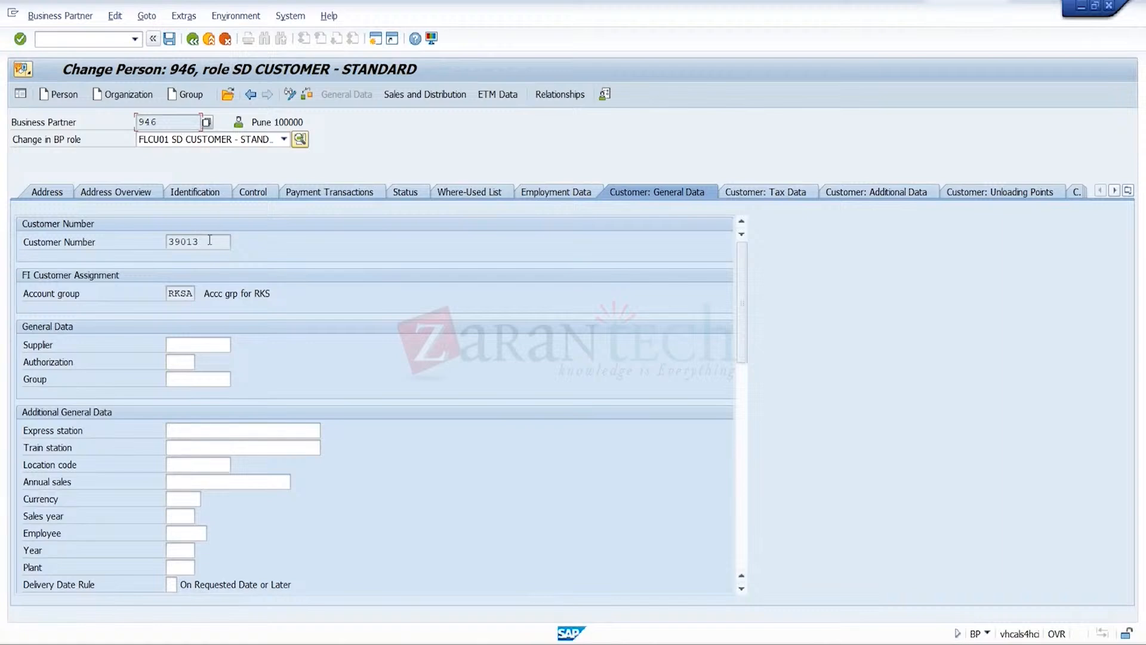
drag(209, 239, 60, 241)
drag(157, 122, 78, 123)
Review the credit limits of the three child customers in the Excel workbook Book1, and return to the SAP session for 946
mouse_move(665, 637)
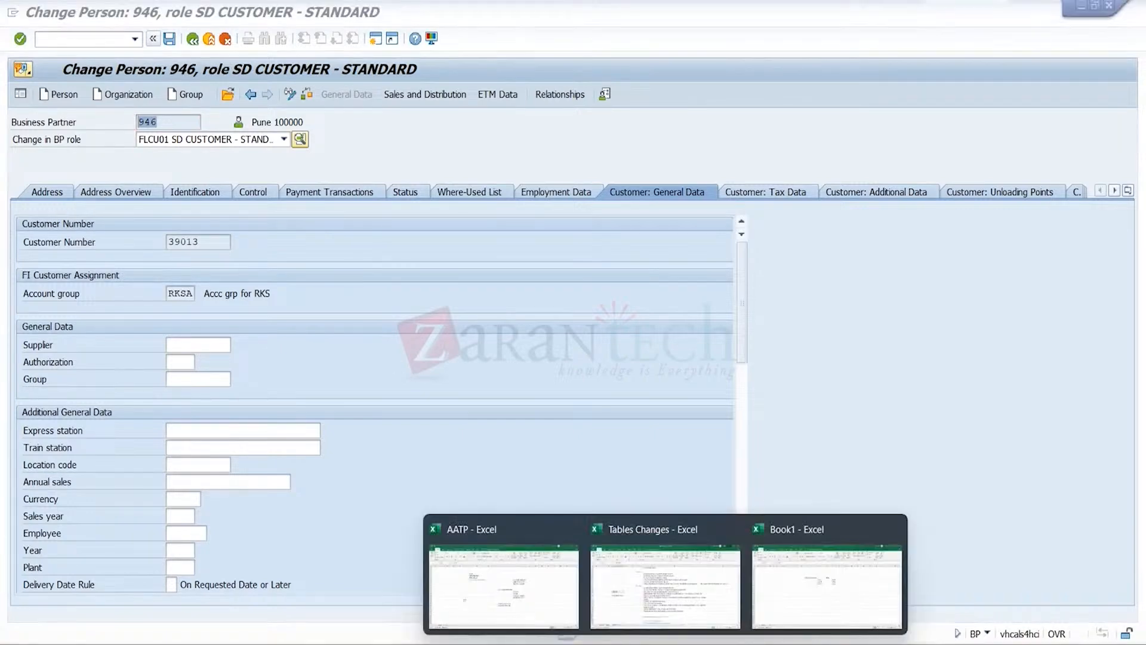
click(790, 599)
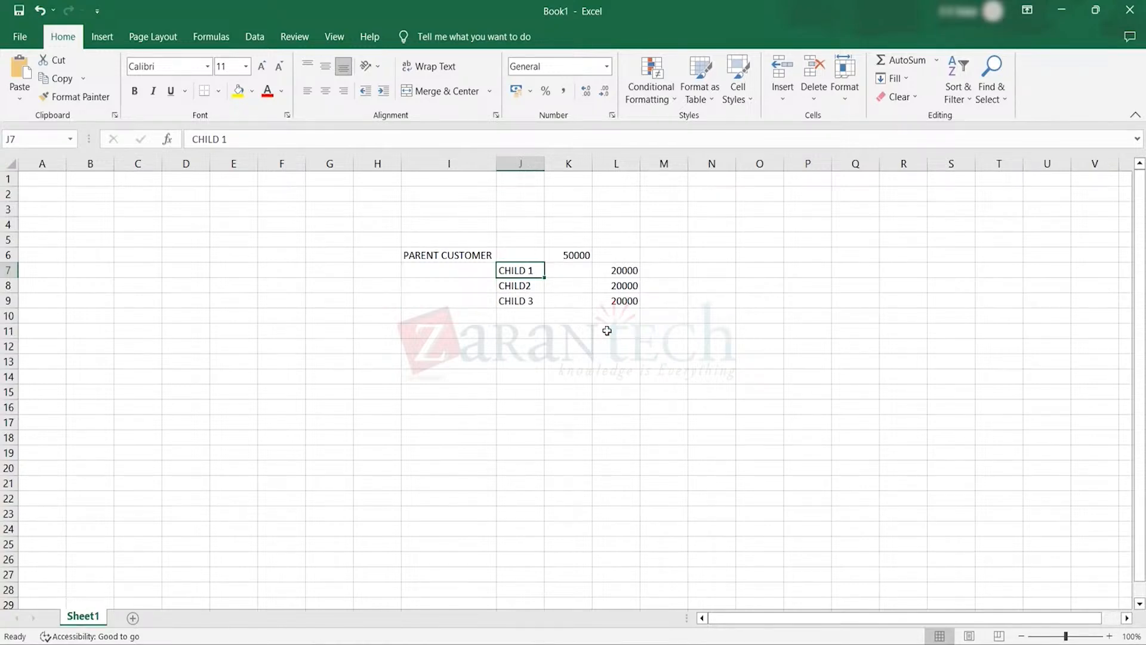
click(654, 306)
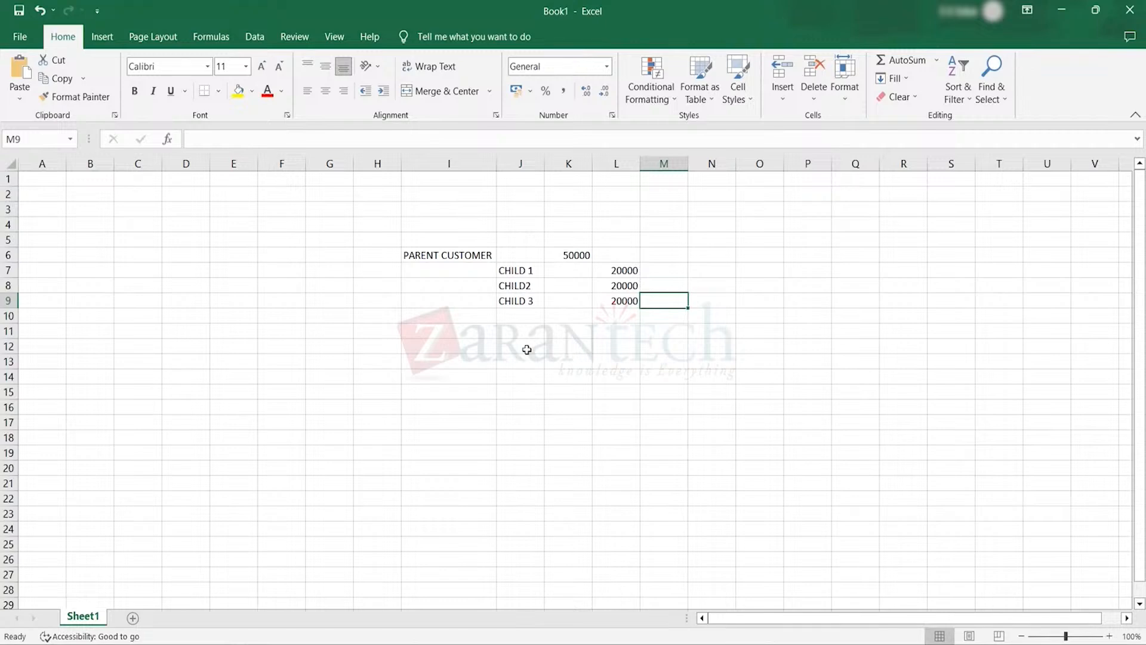
click(777, 643)
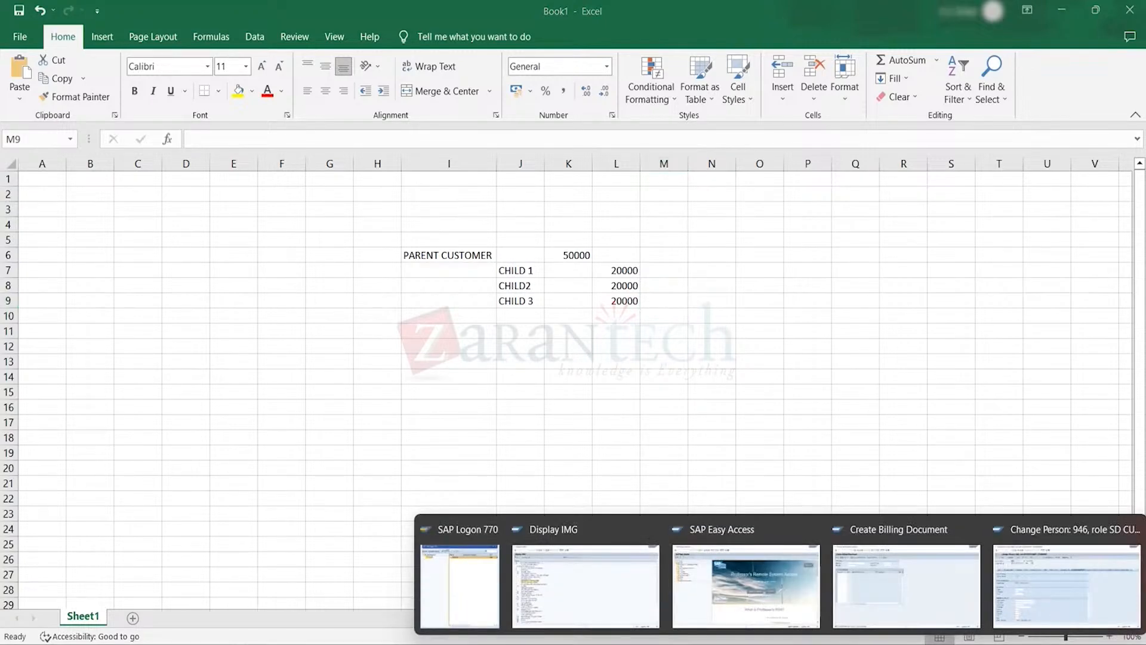
click(1065, 590)
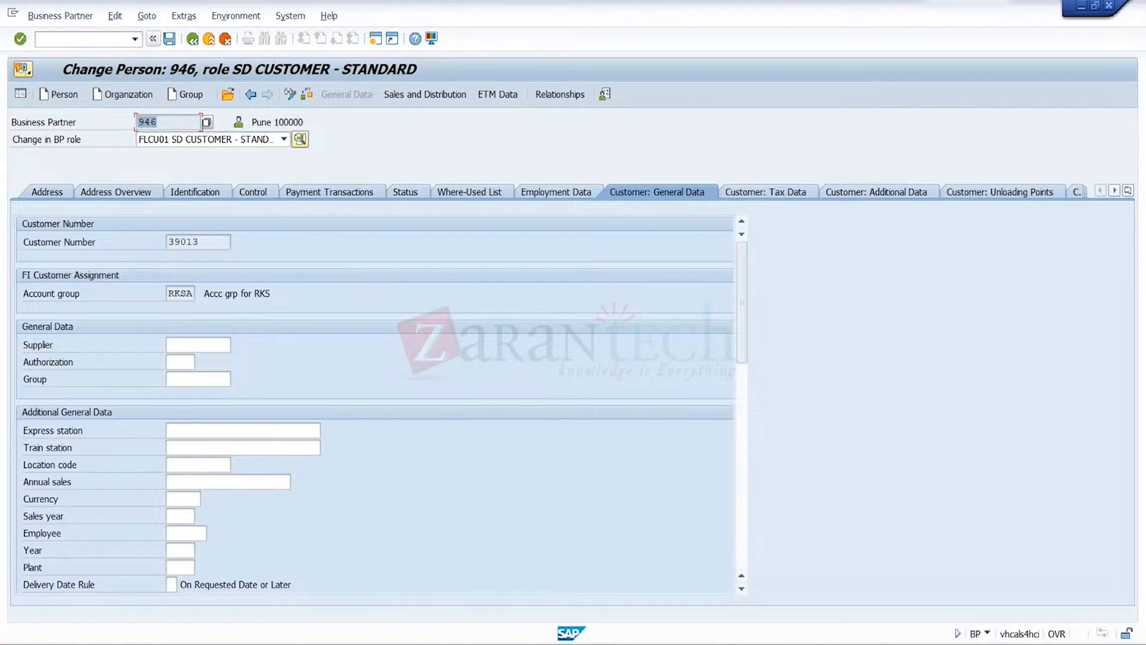
Switch back to Book1 in Excel and select the CHILD 3 entry in the customer hierarchy
mouse_move(662, 634)
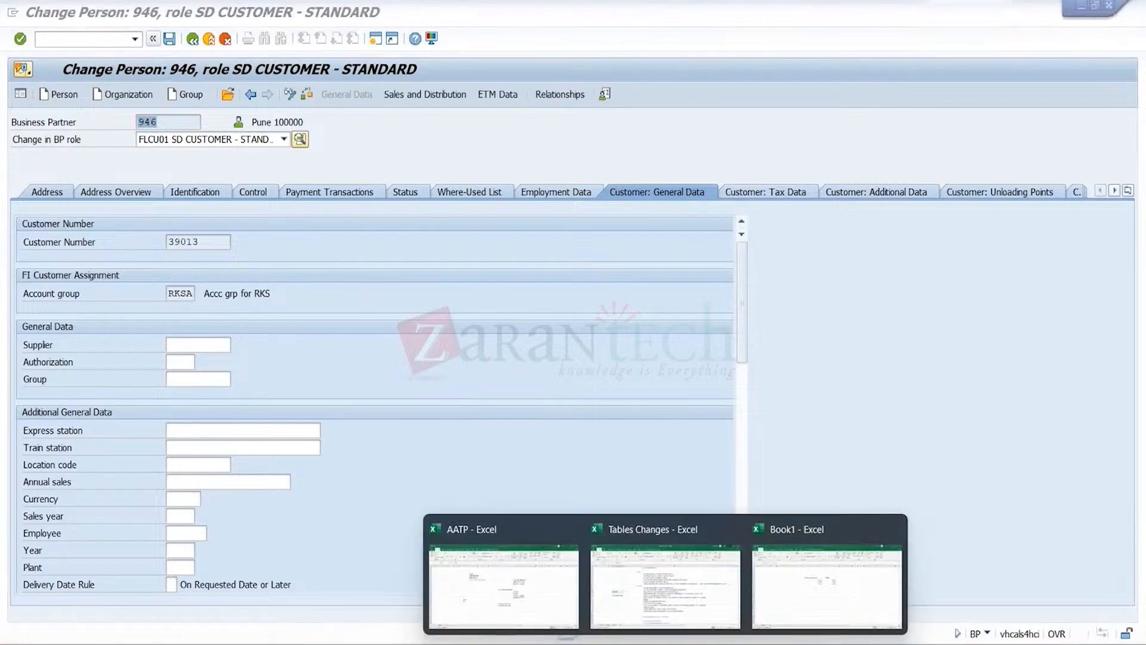
click(806, 591)
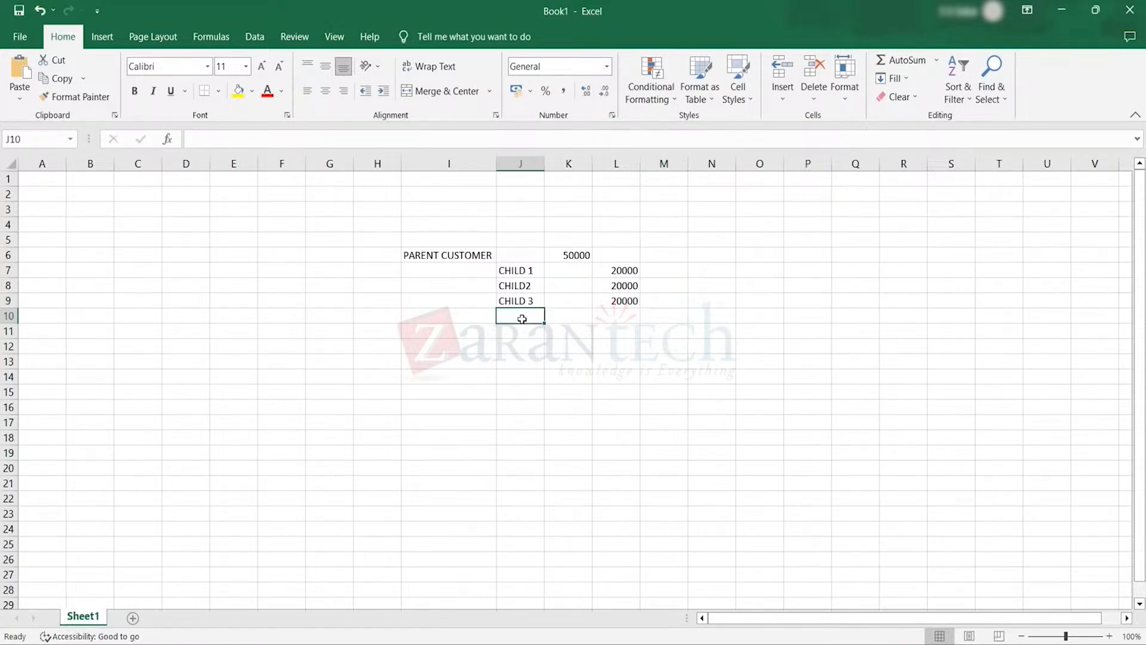
click(539, 300)
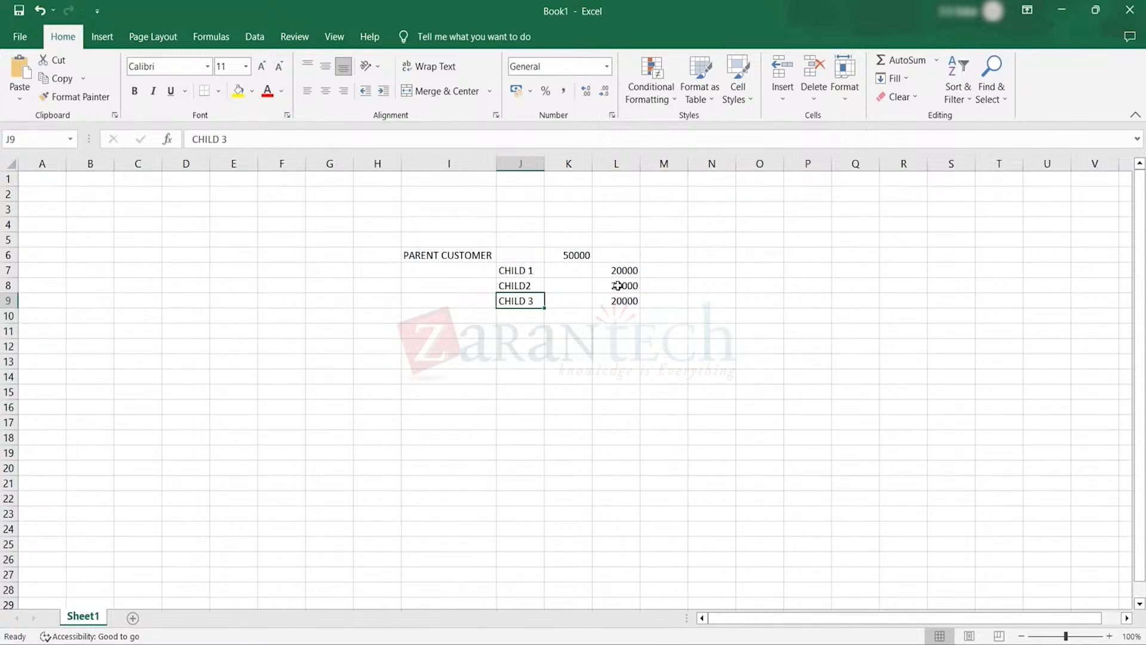
Check the credit limit entered for CHILD 3 in Book1 and switch from Excel back to SAP
click(625, 297)
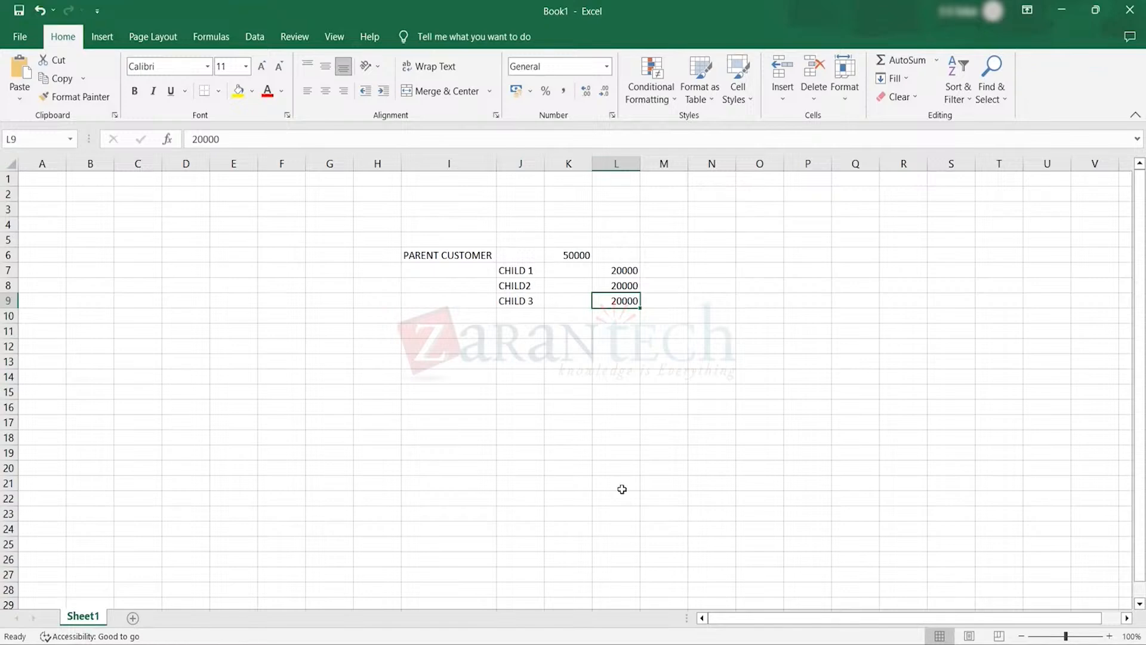
click(599, 350)
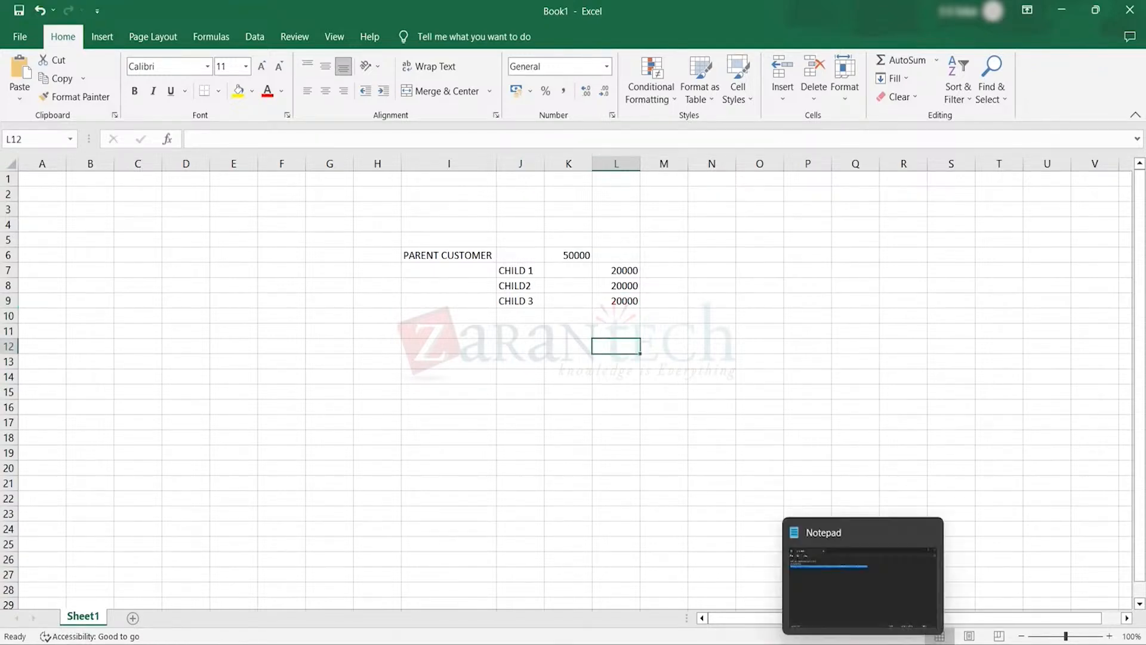
click(890, 644)
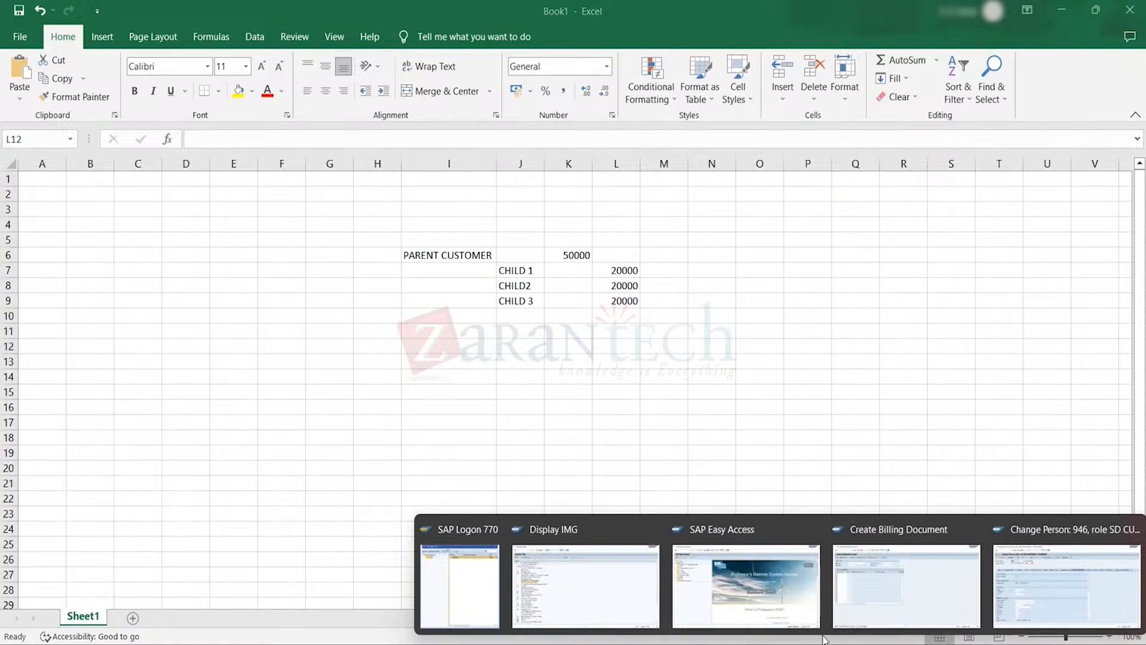
click(768, 599)
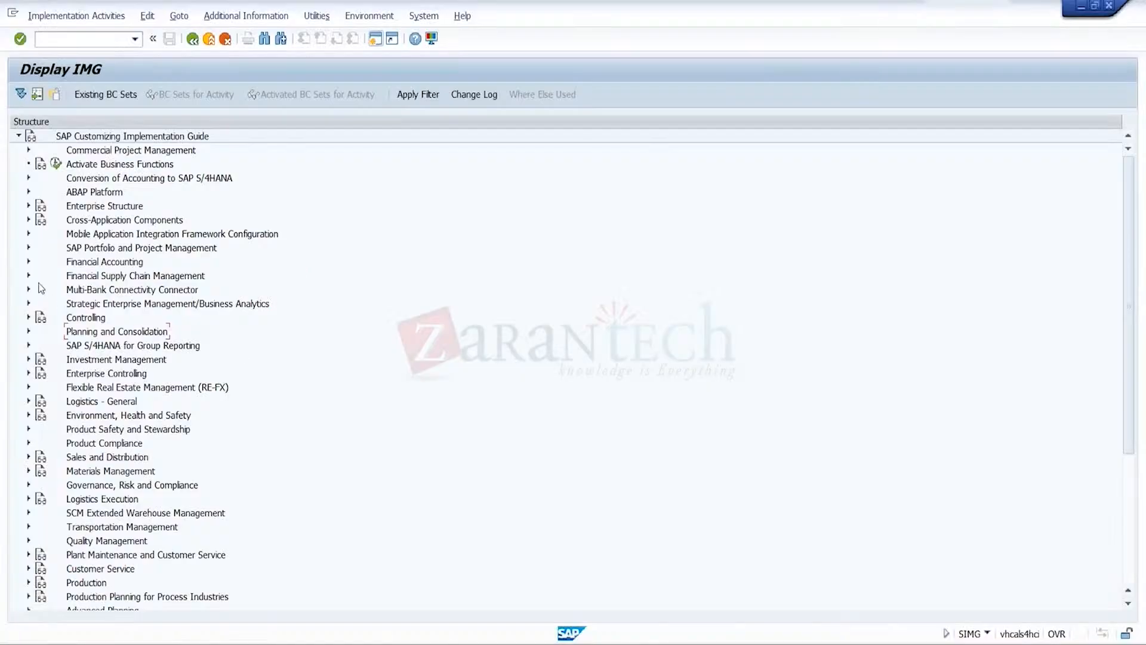
Open the Define Checking Rules activity under Credit Limit Check in the Credit Risk Monitoring section of the SAP customizing guide
click(29, 275)
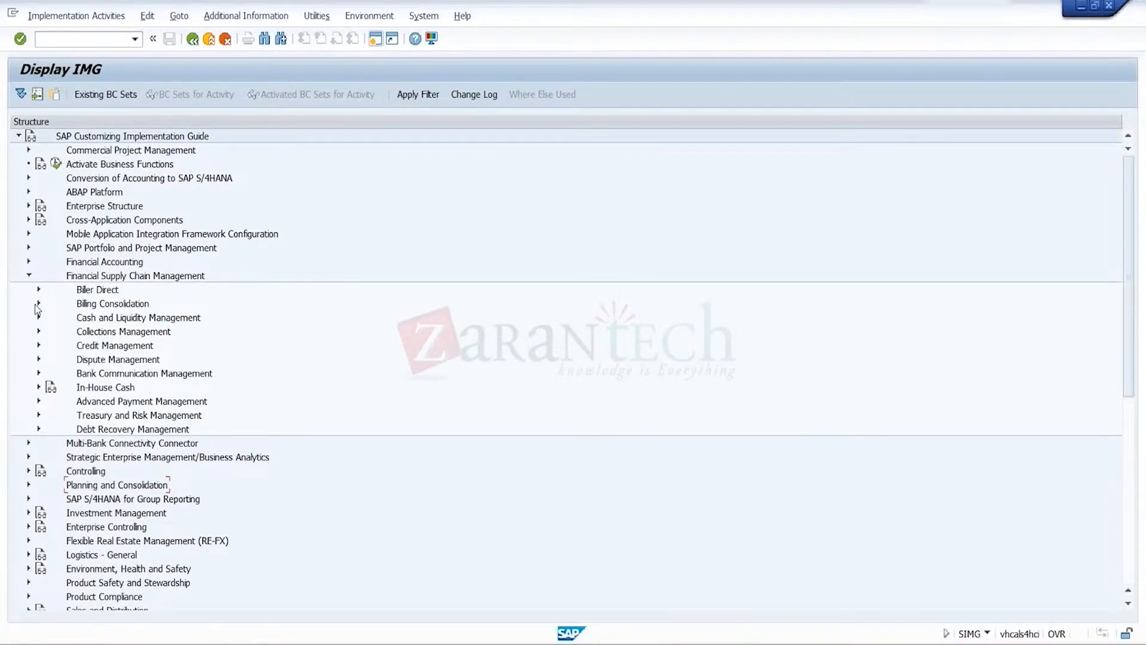
click(39, 346)
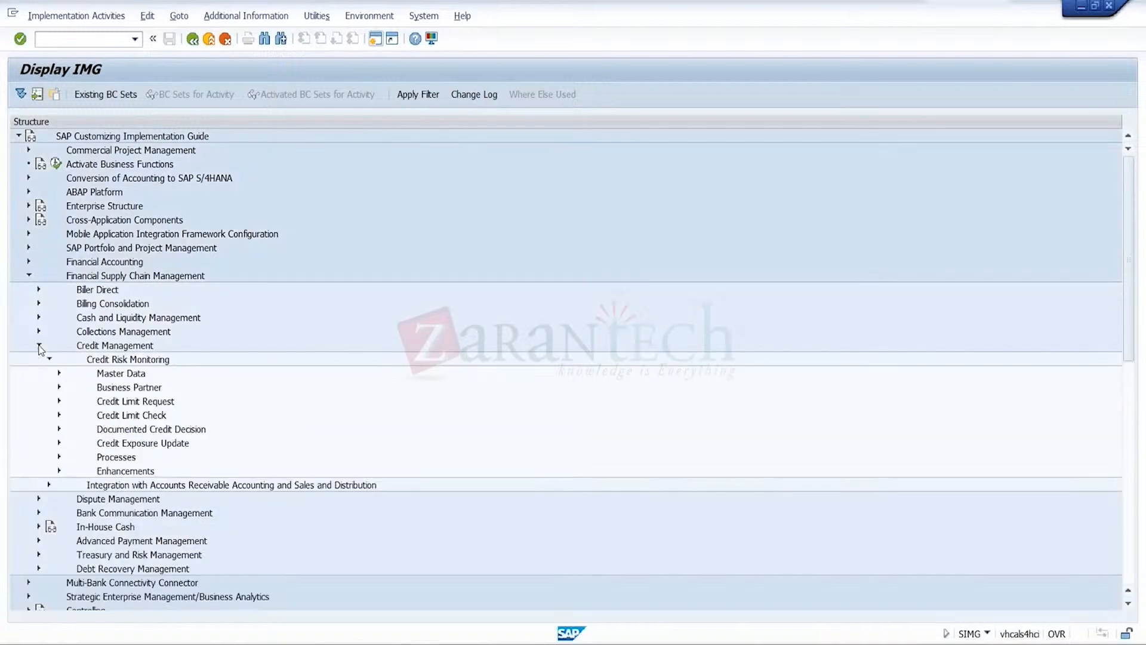
click(59, 415)
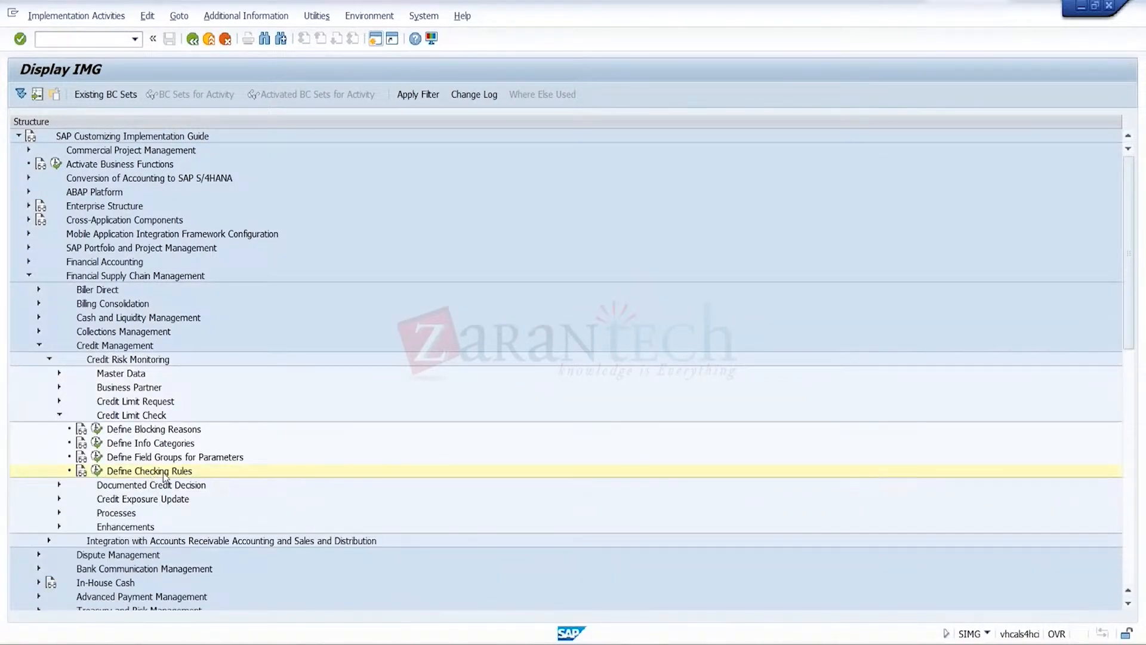
click(97, 471)
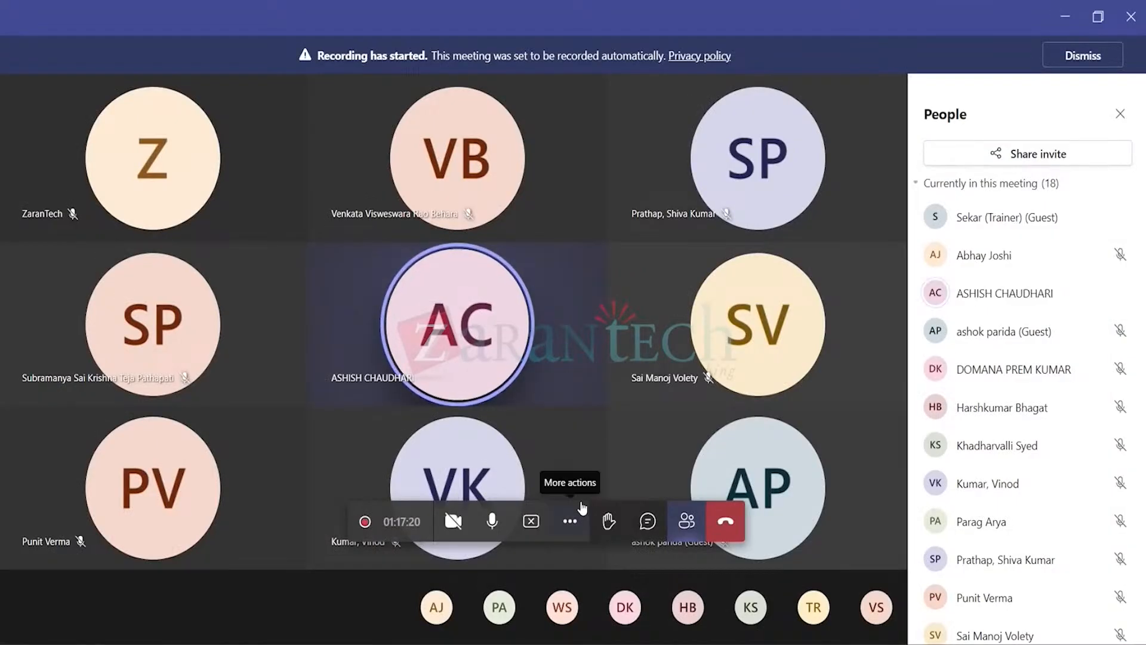
Return from the meeting window to the SAP Check Rule overview and select rule 03, Credit Limit Check Only (Dynamic)
click(776, 644)
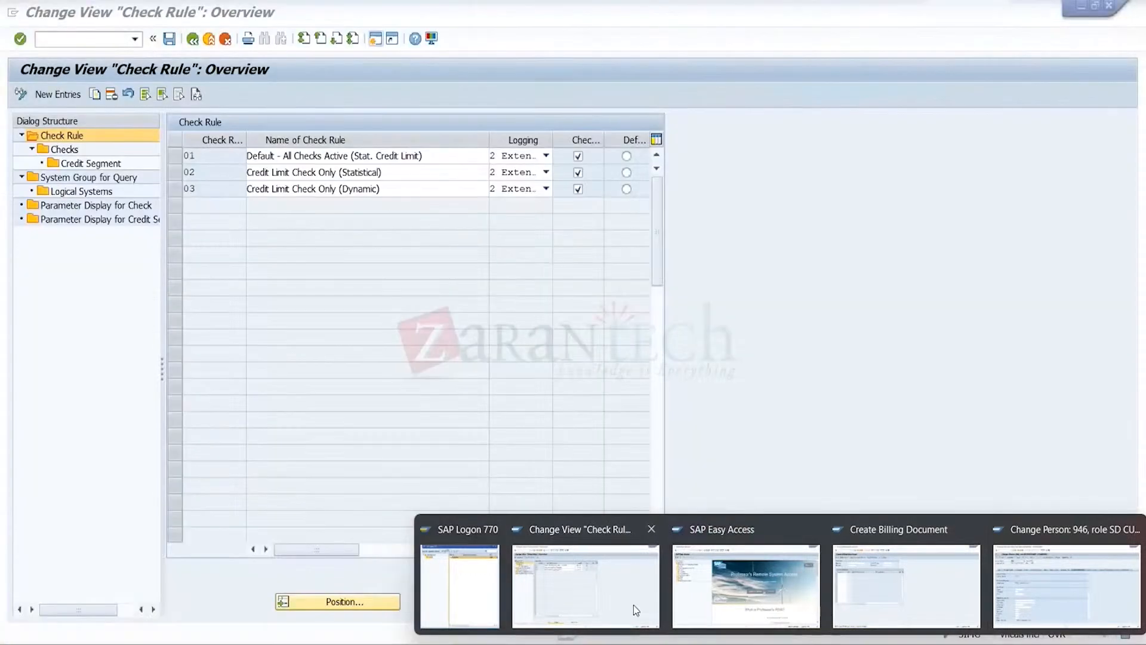
click(632, 604)
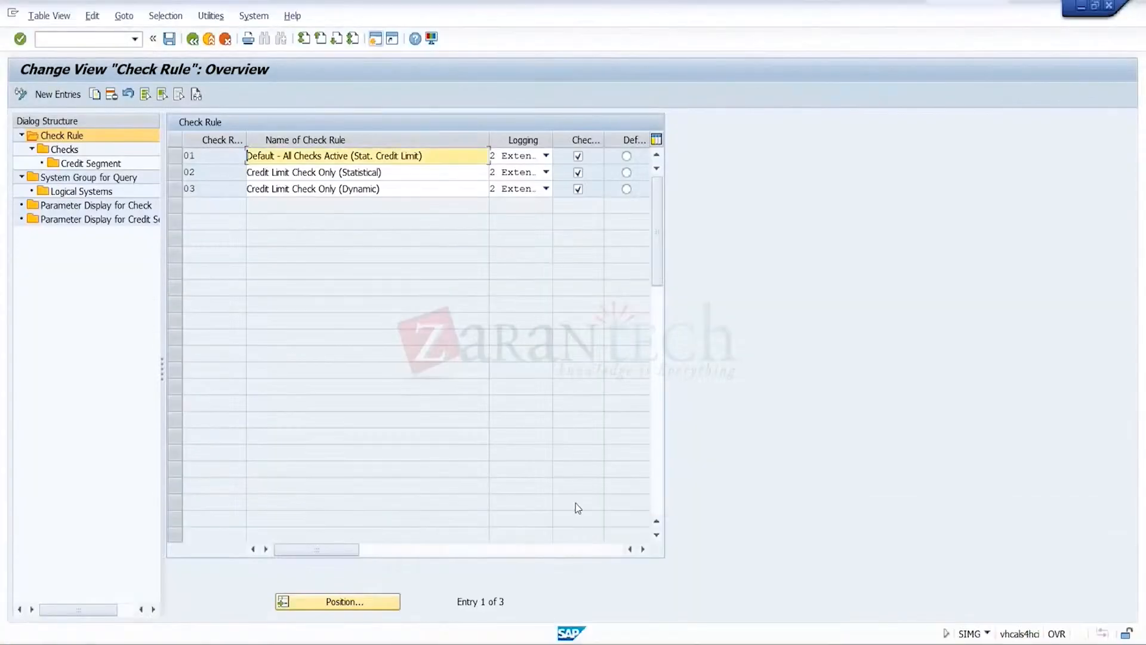
click(387, 189)
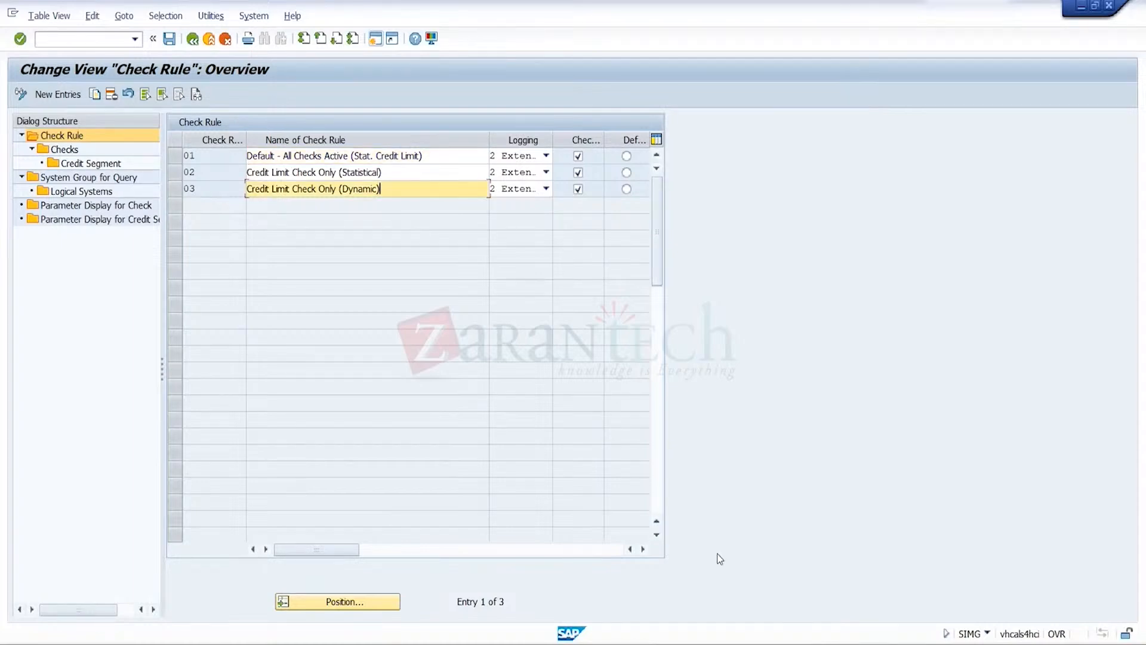
Switch to the Create Billing Document session, leave it, and start a new standard order with transaction va01
mouse_move(776, 639)
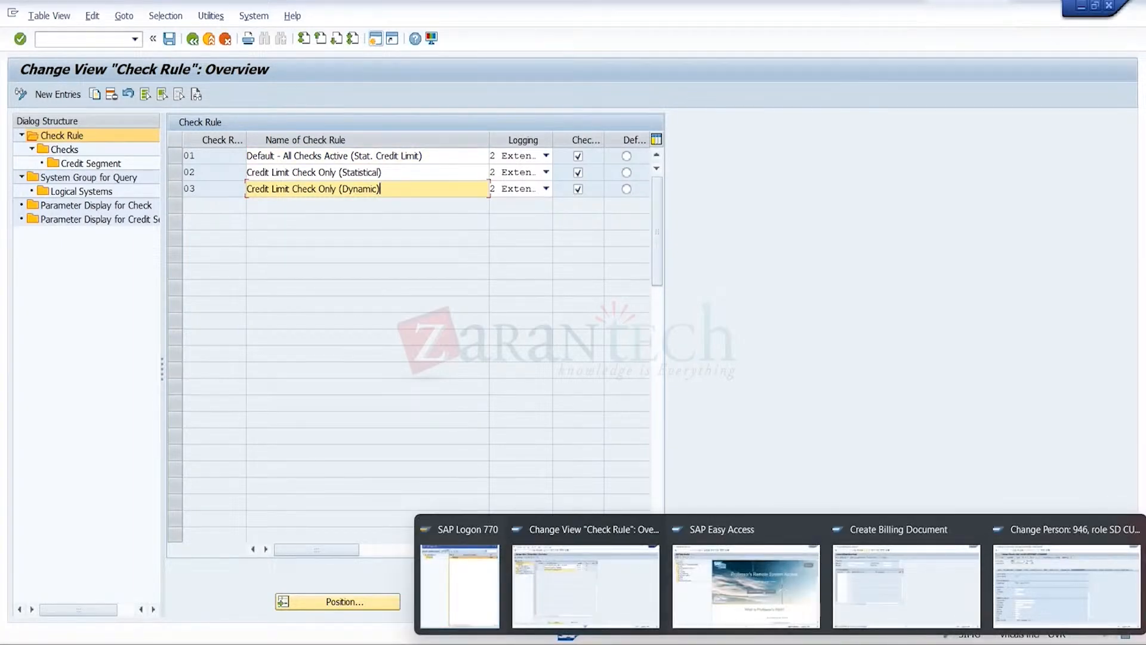
click(918, 588)
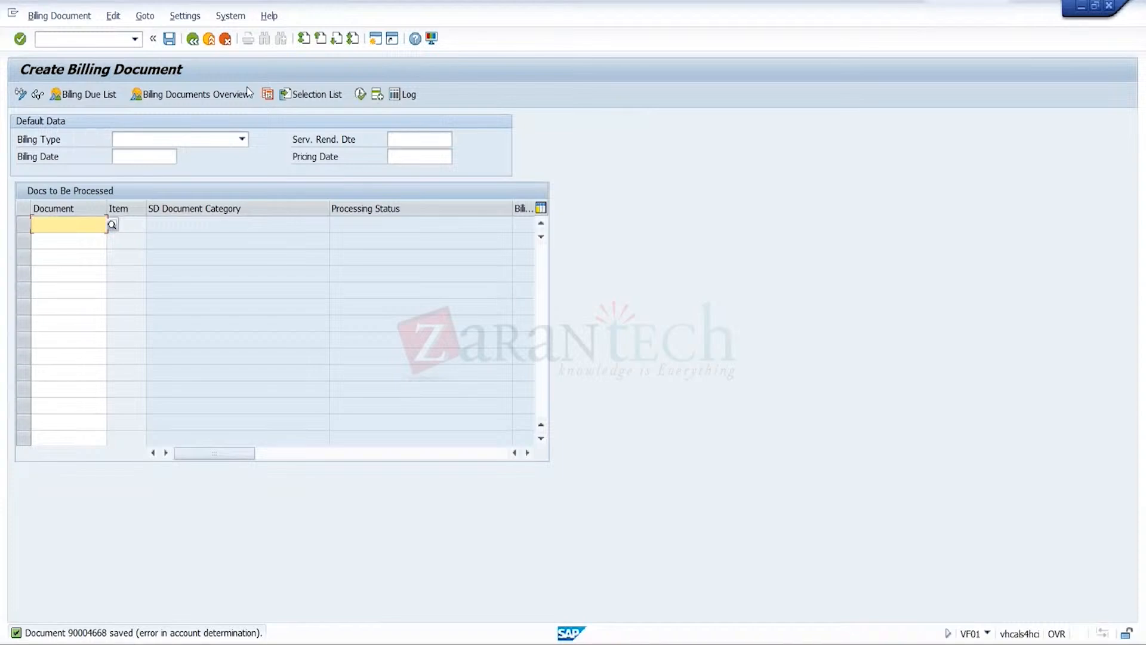
click(210, 39)
click(132, 39)
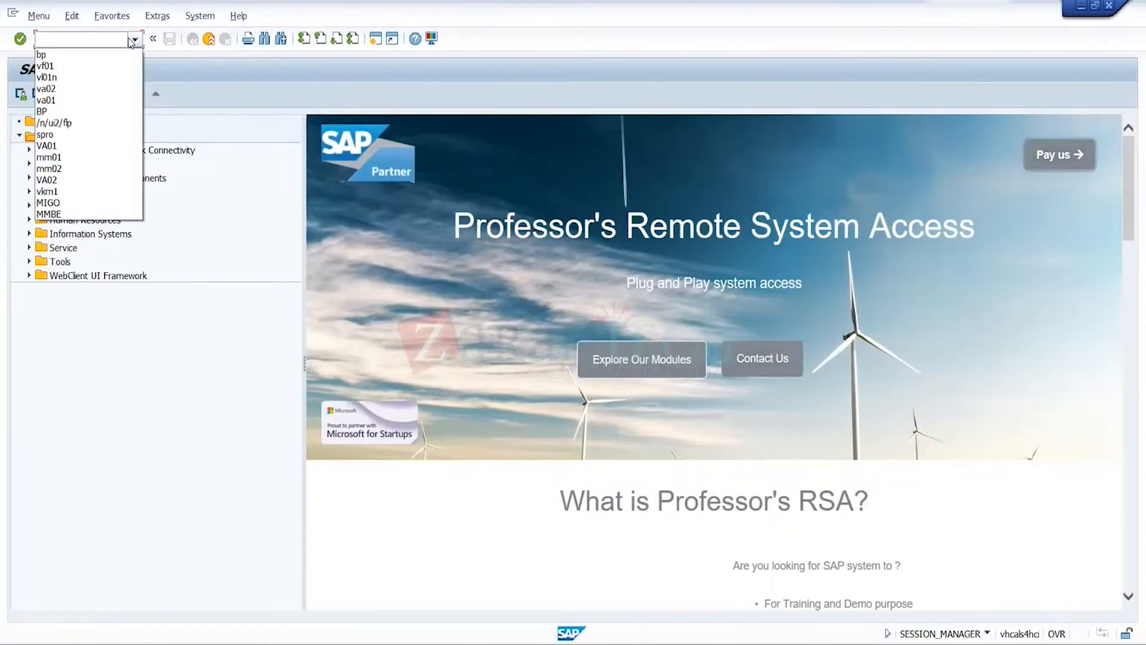
click(77, 105)
key(Return)
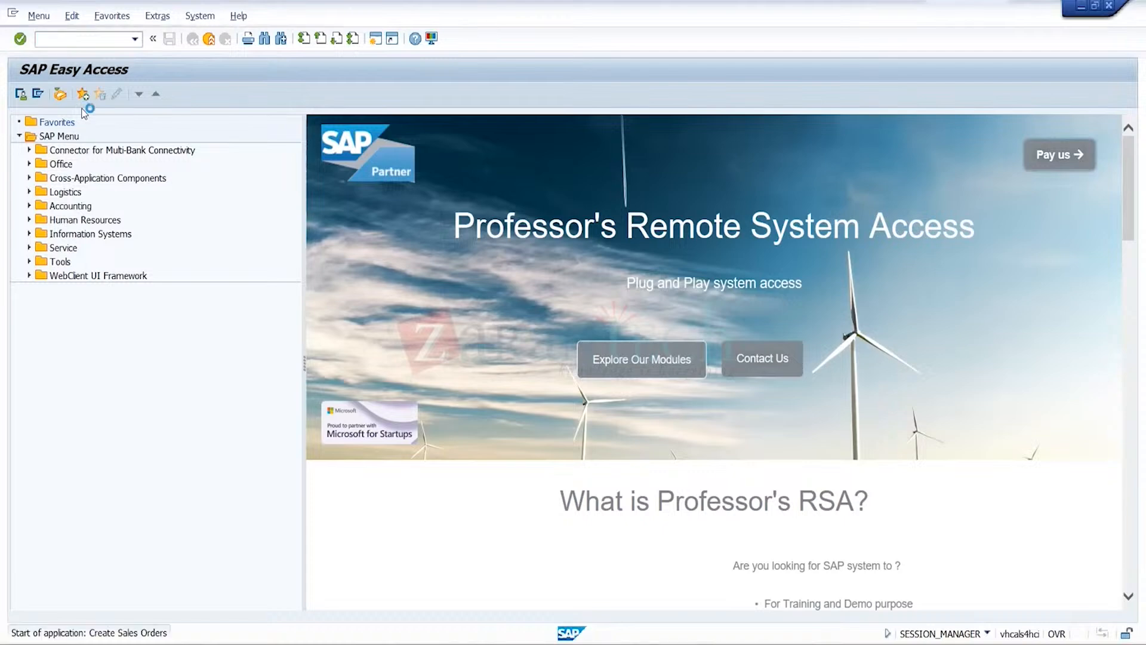
key(Return)
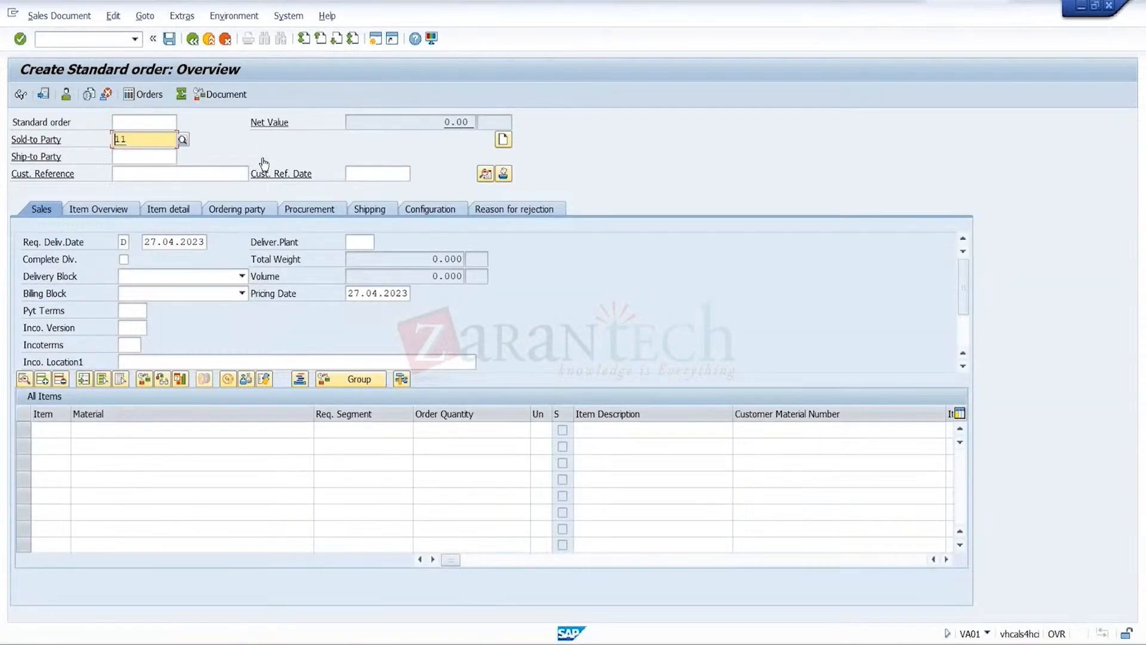
Choose customer CR2 in Delhi as the sold-to party from the value search and set the customer reference to 28042023
click(182, 139)
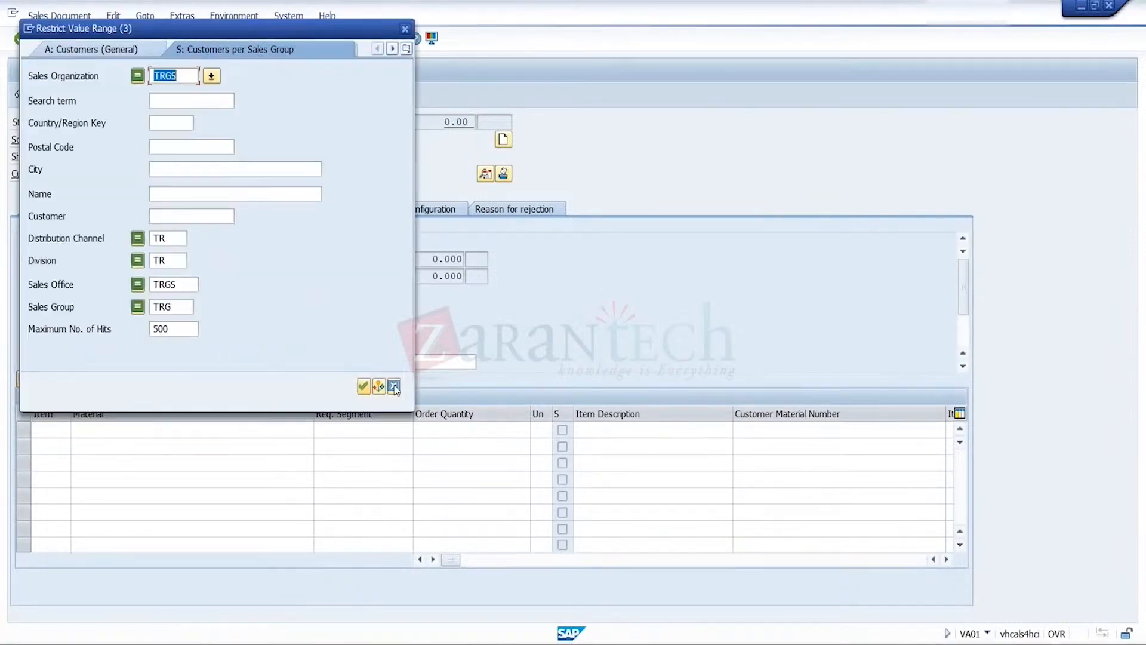
click(363, 386)
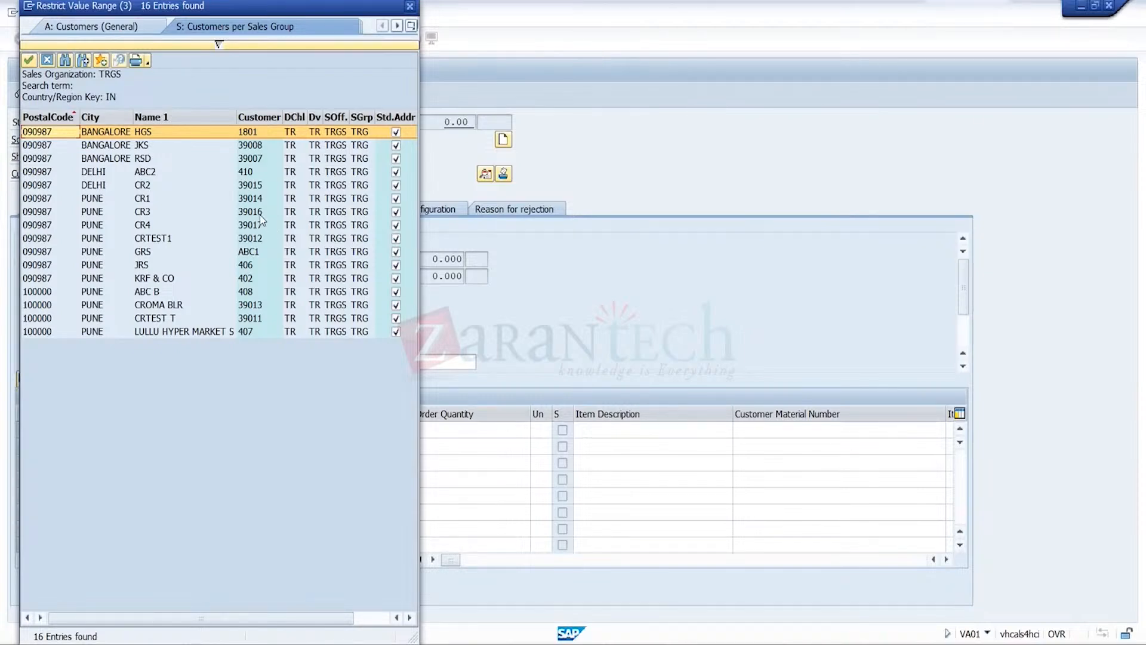
click(249, 189)
double_click(249, 194)
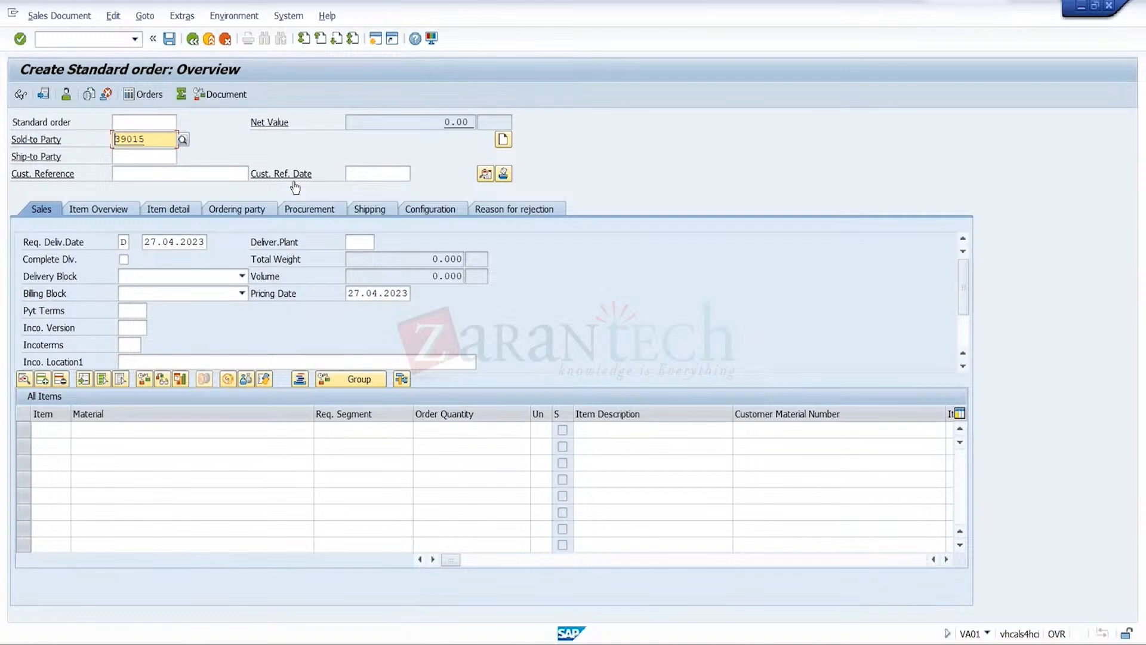
click(243, 174)
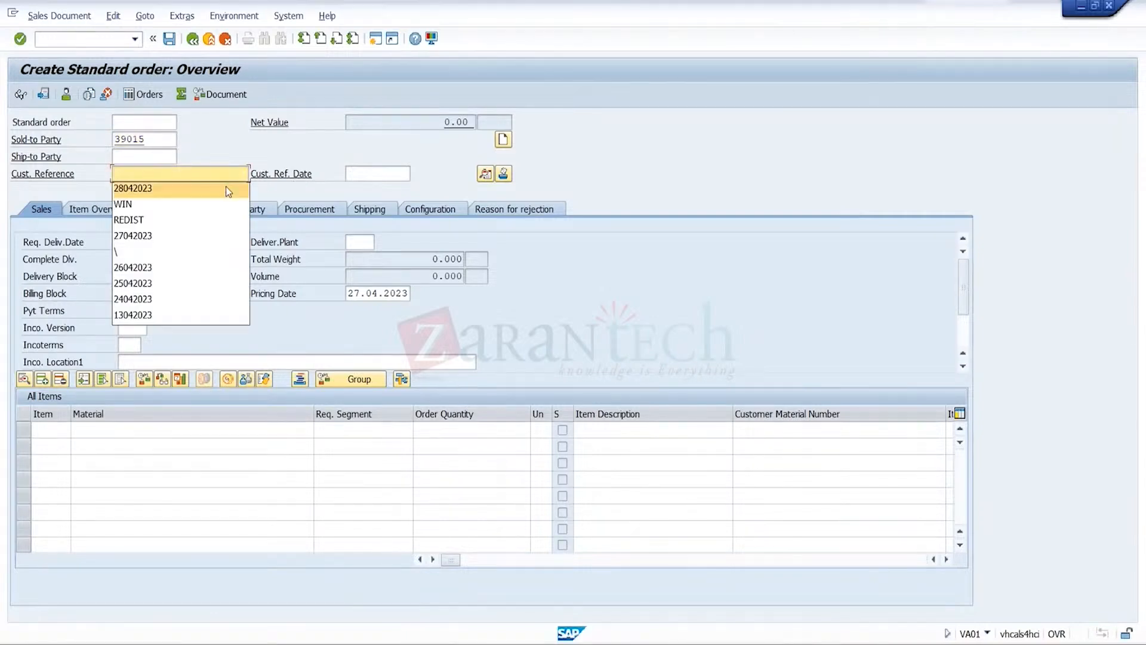
click(224, 188)
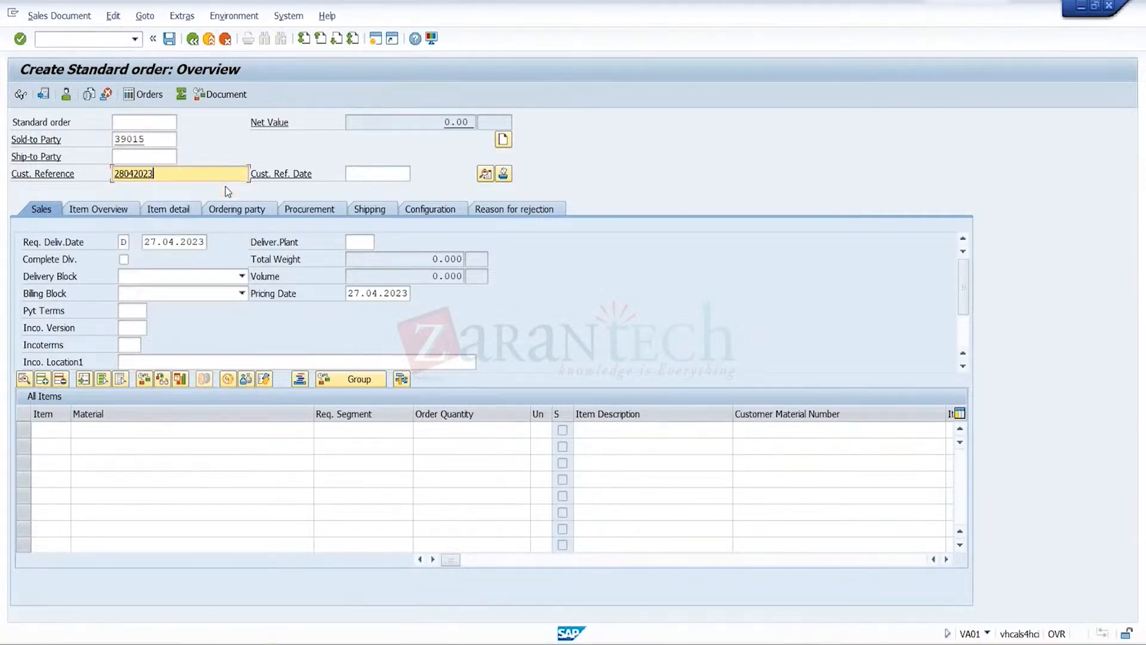
click(281, 443)
click(284, 434)
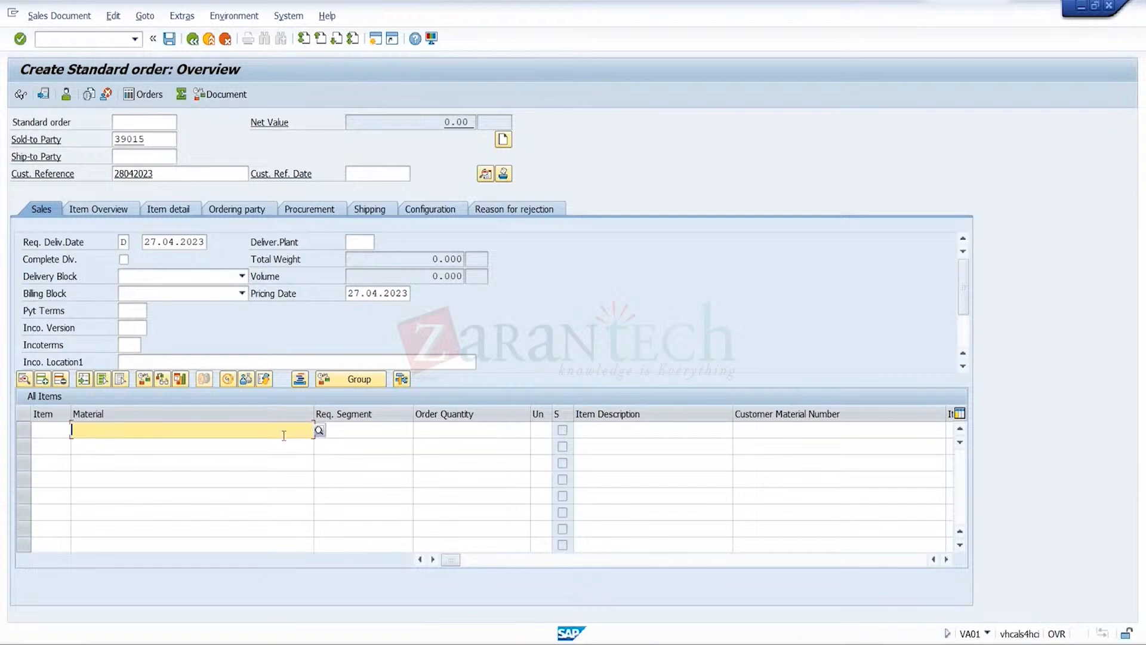
click(259, 445)
key(Tab)
key(Tab)
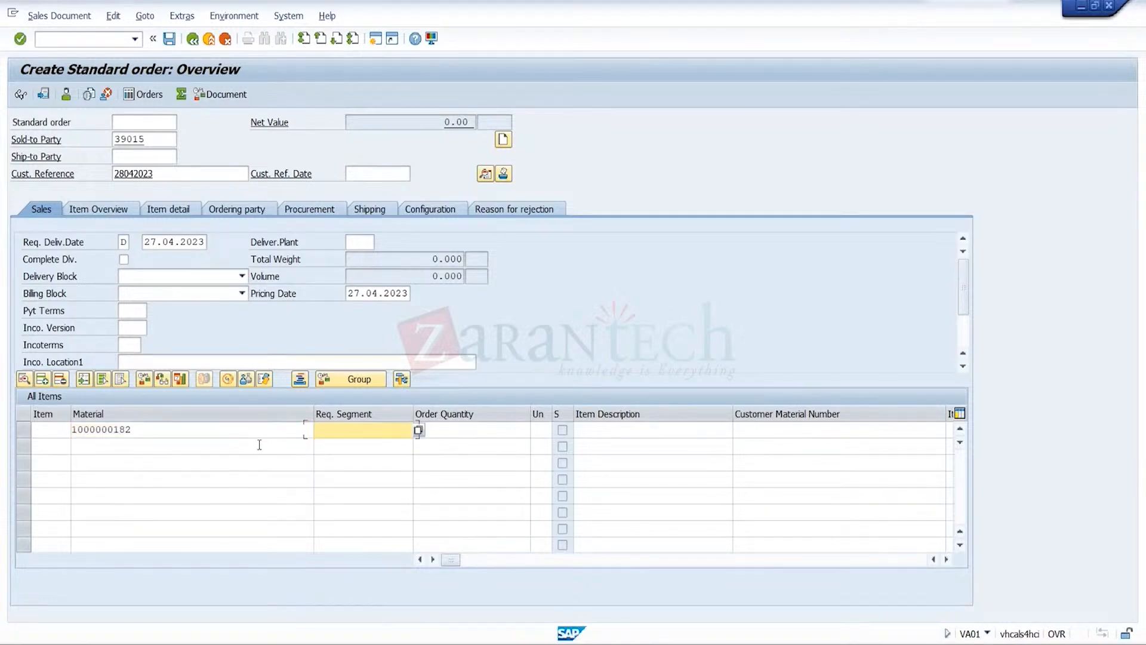
text(21)
key(Return)
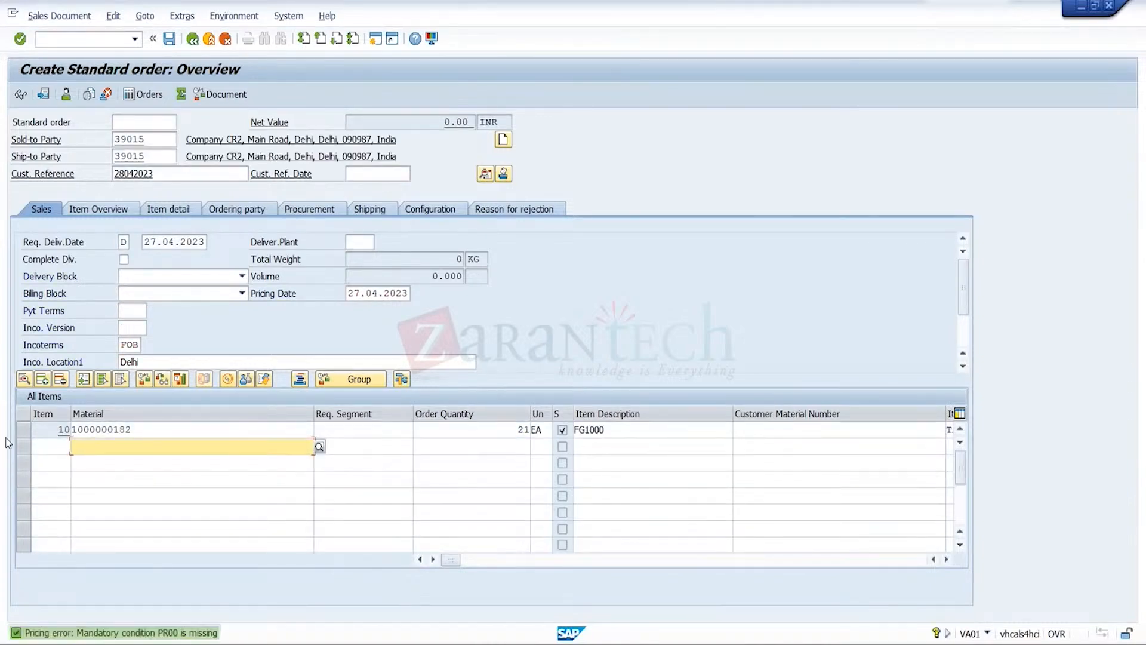
Add pricing condition PR00 with an amount of 1000 to item 10 and save the order
click(25, 428)
click(144, 16)
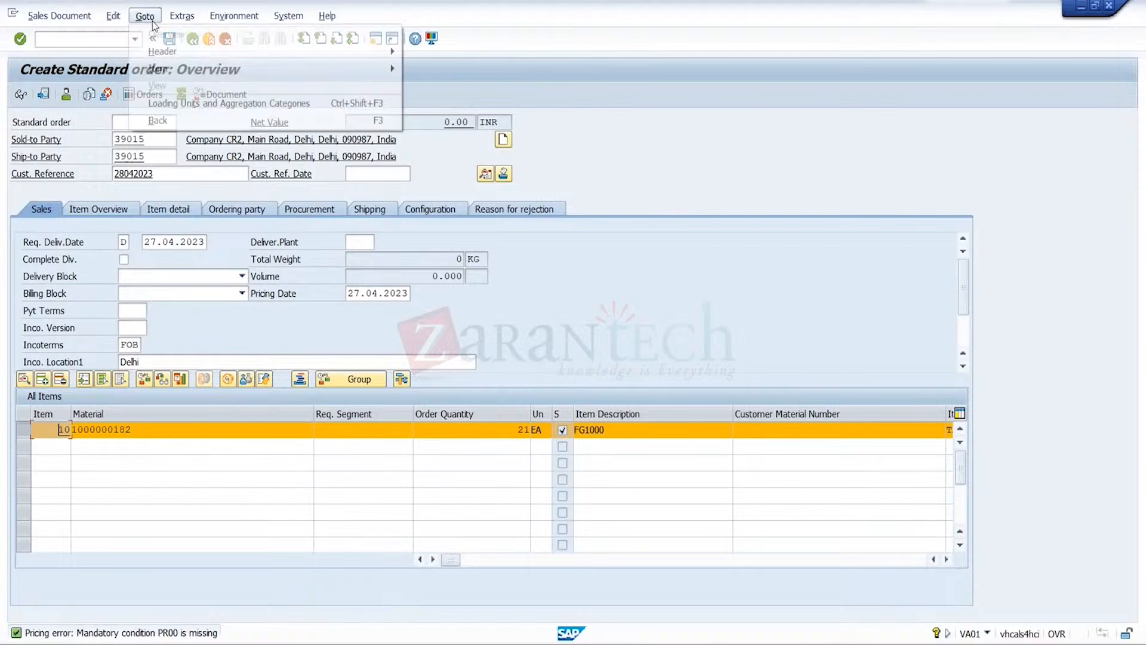
mouse_move(175, 69)
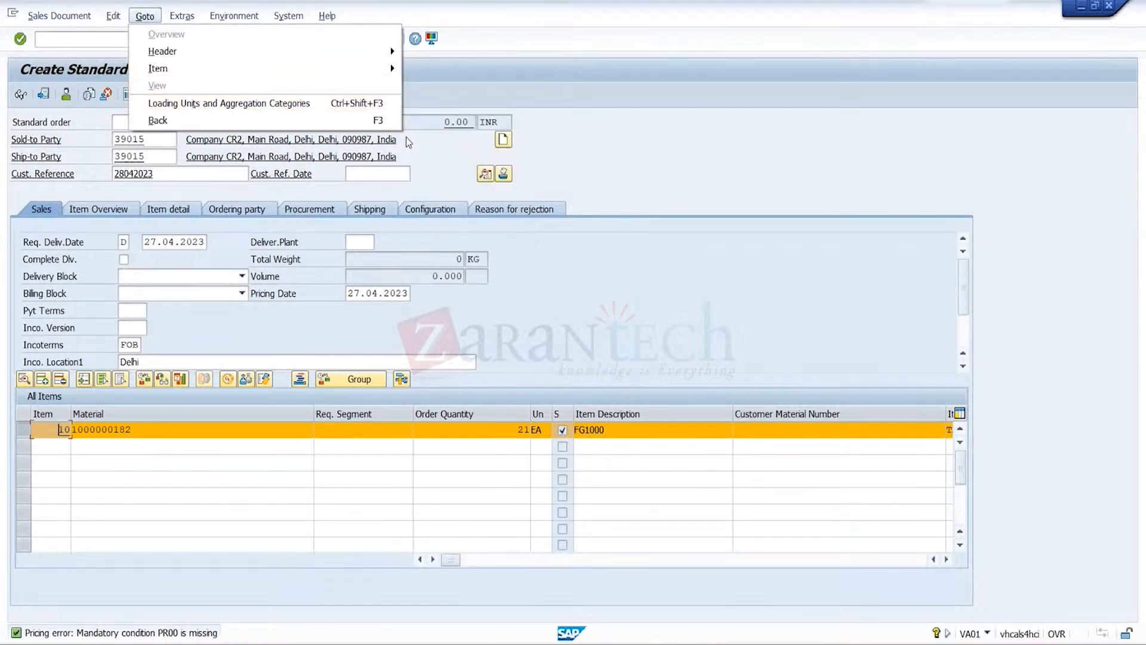
click(464, 188)
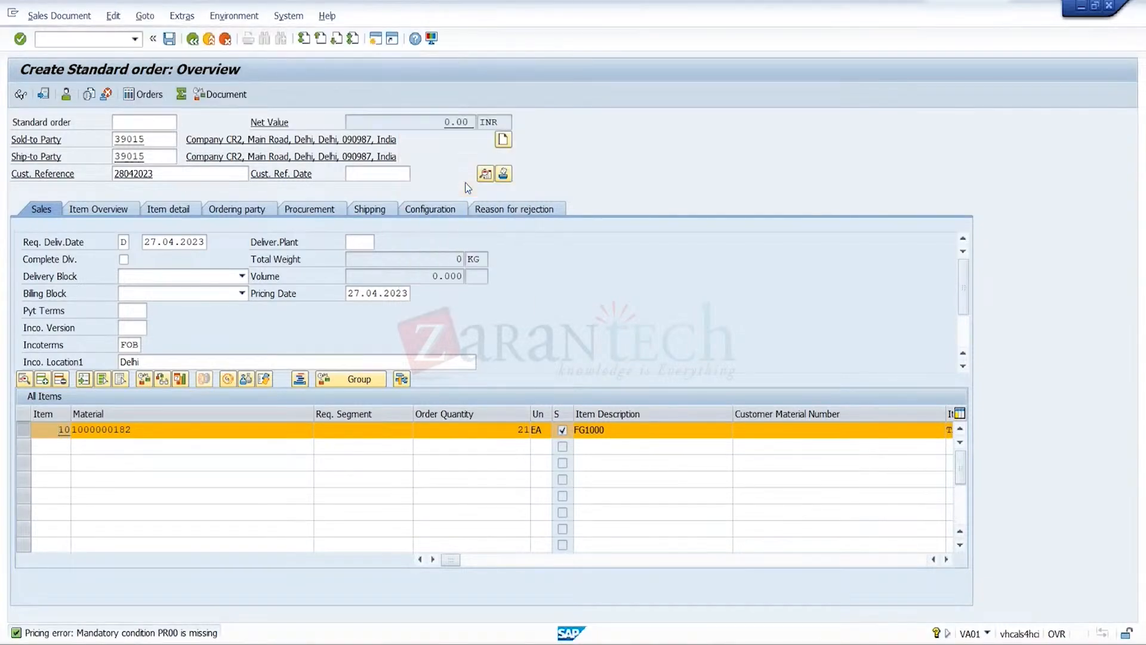
text(PR00)
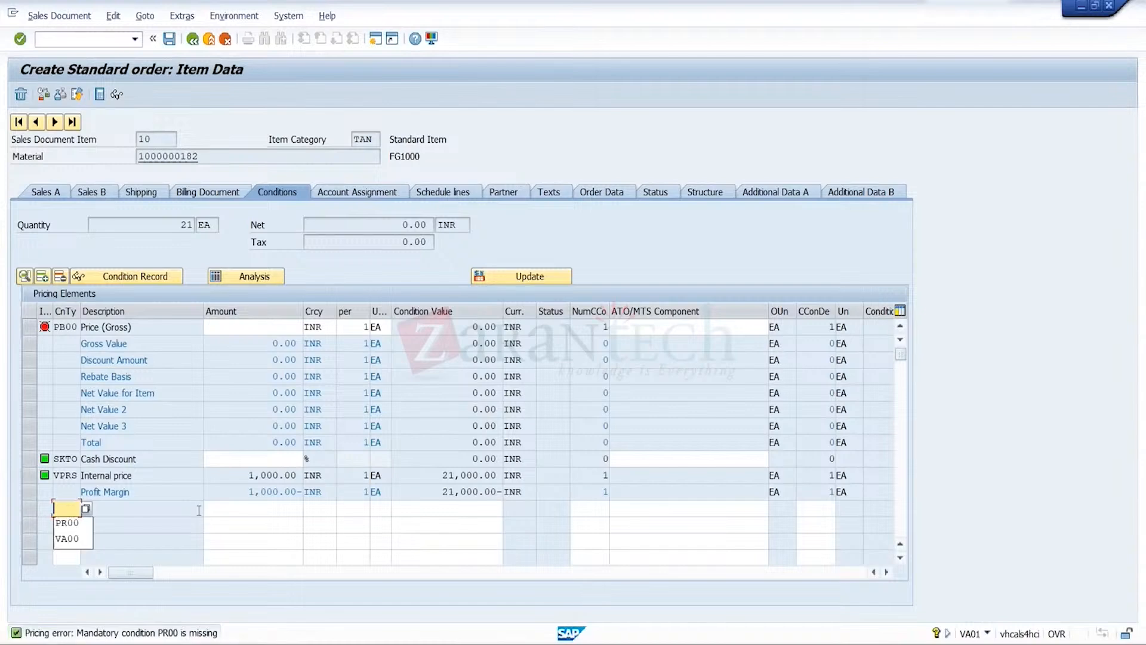
key(Tab)
text(1000)
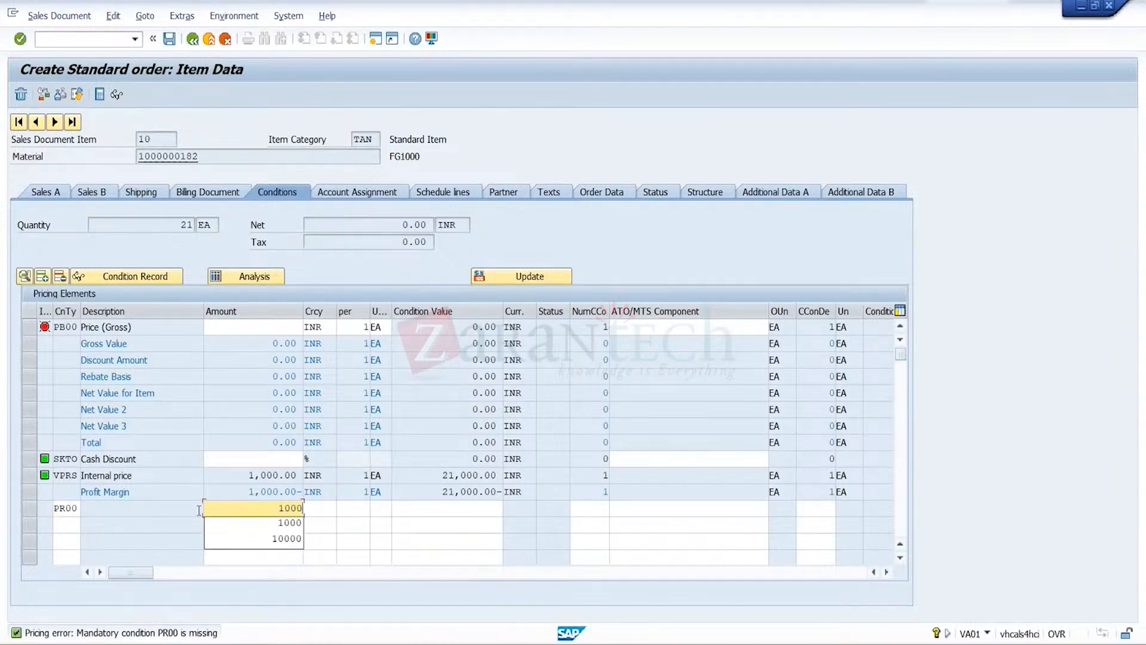
key(Return)
click(170, 40)
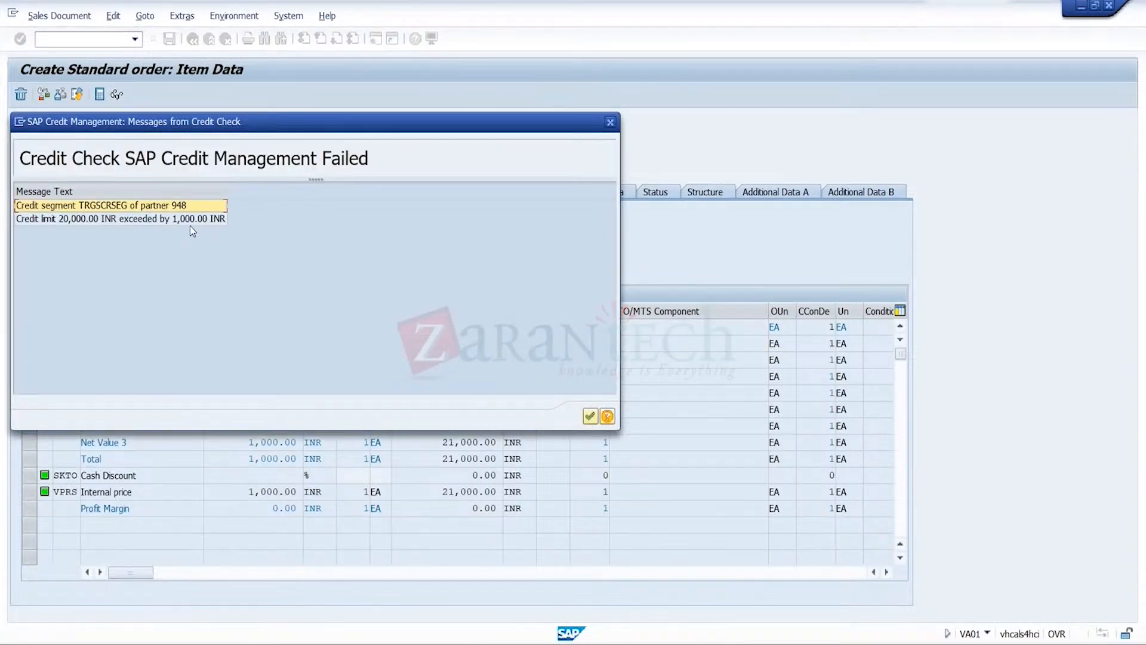
Review the credit check message on the exceeded limit and compare it with the check rules, returning to the order session
click(208, 219)
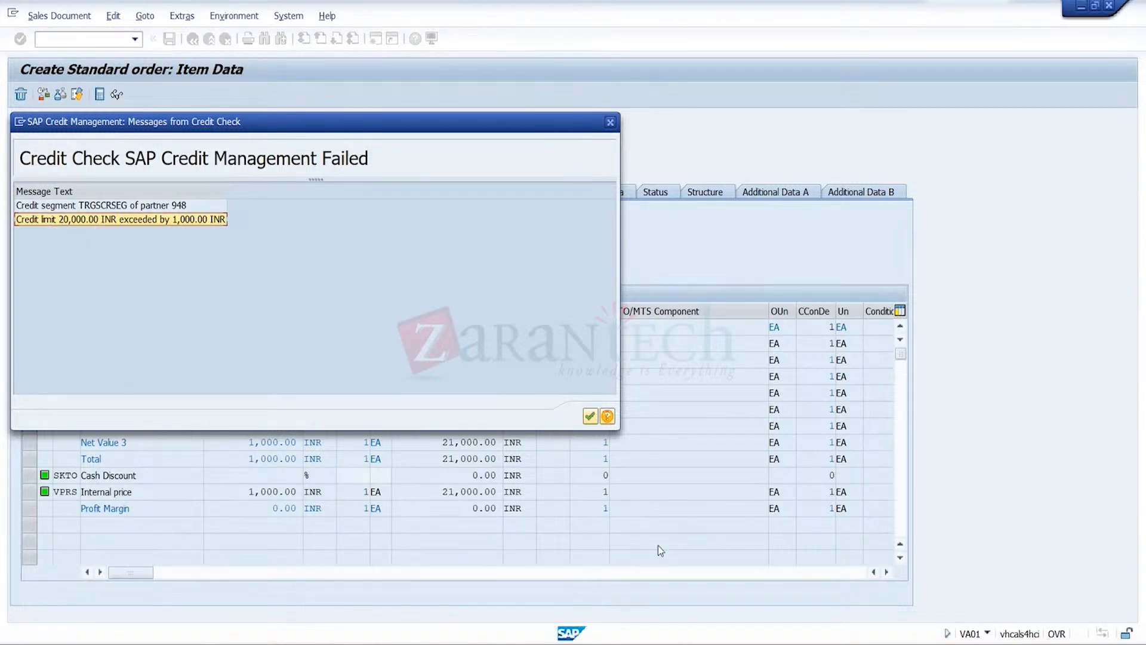
mouse_move(788, 643)
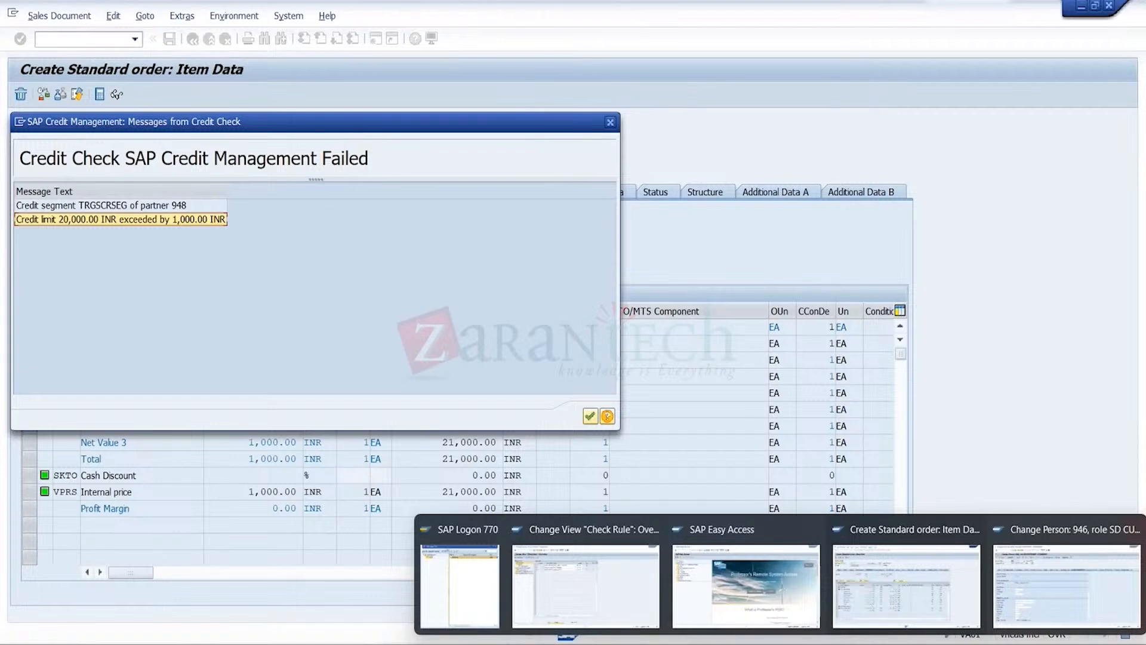
click(588, 591)
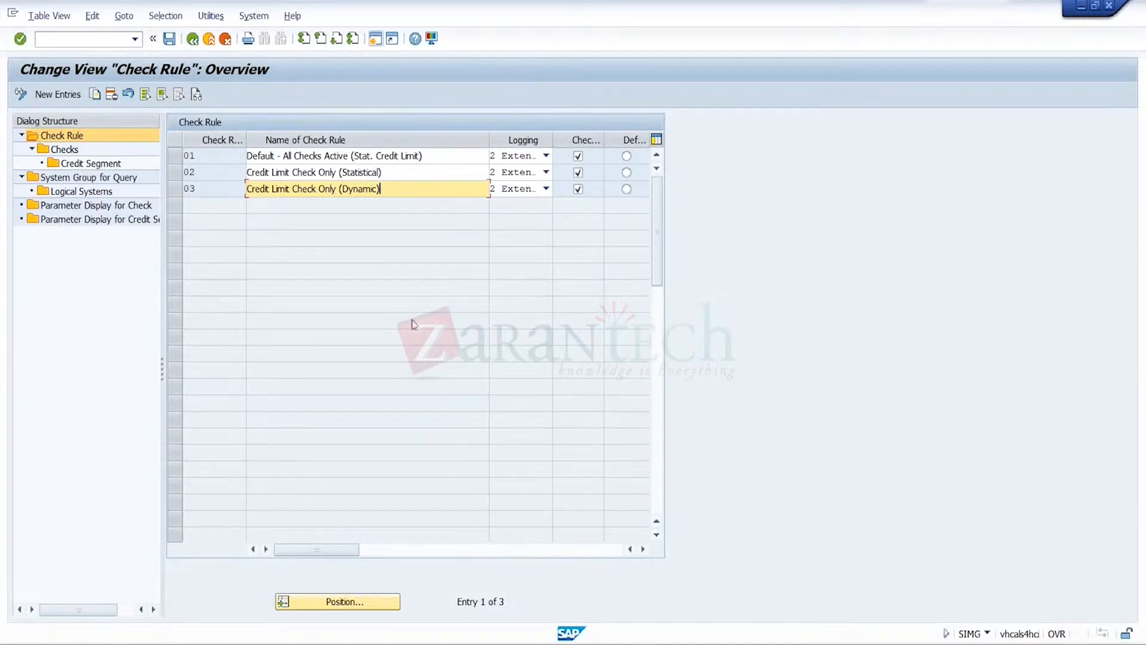
mouse_move(863, 644)
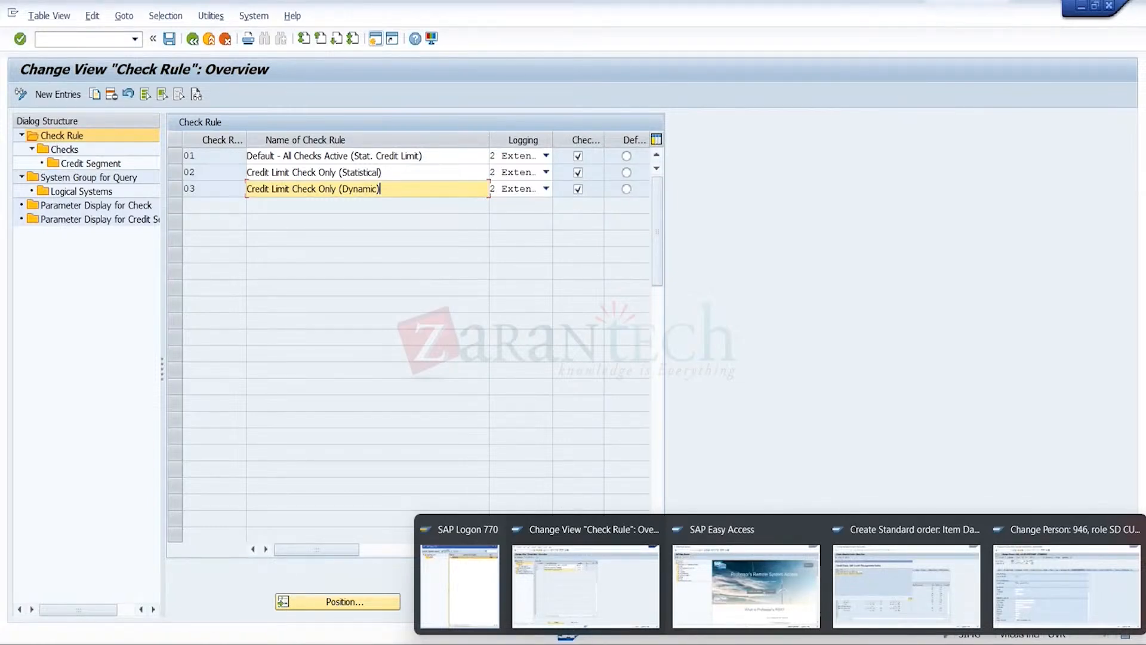
click(928, 600)
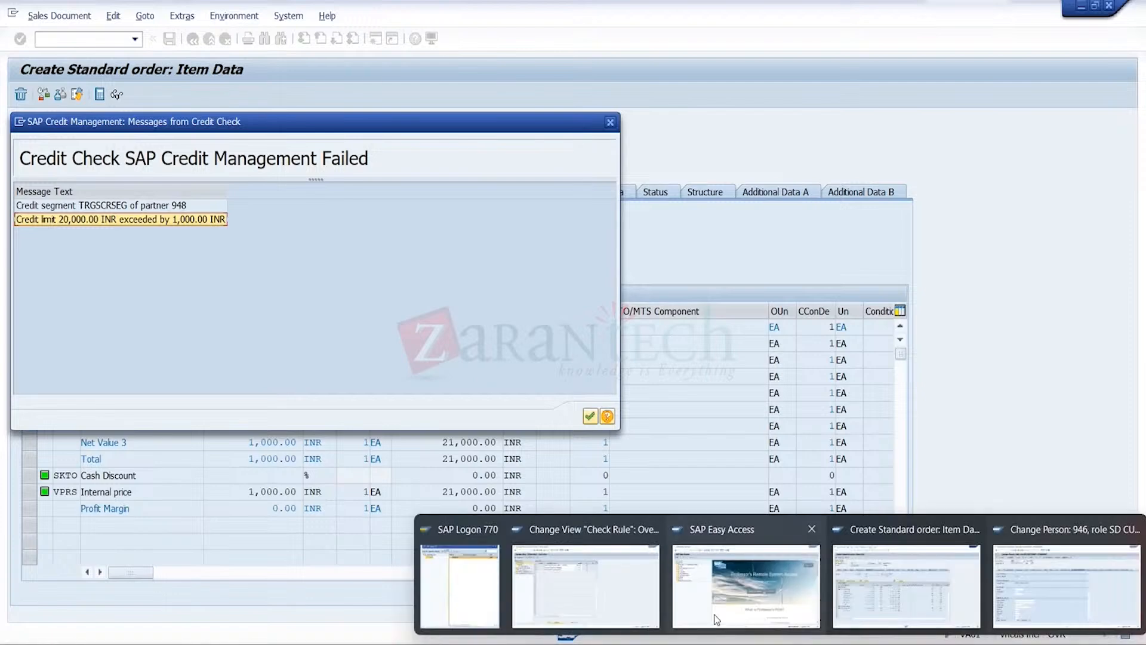
Examine the individual checks assigned to check rule 01 and return to the check rule overview
click(576, 578)
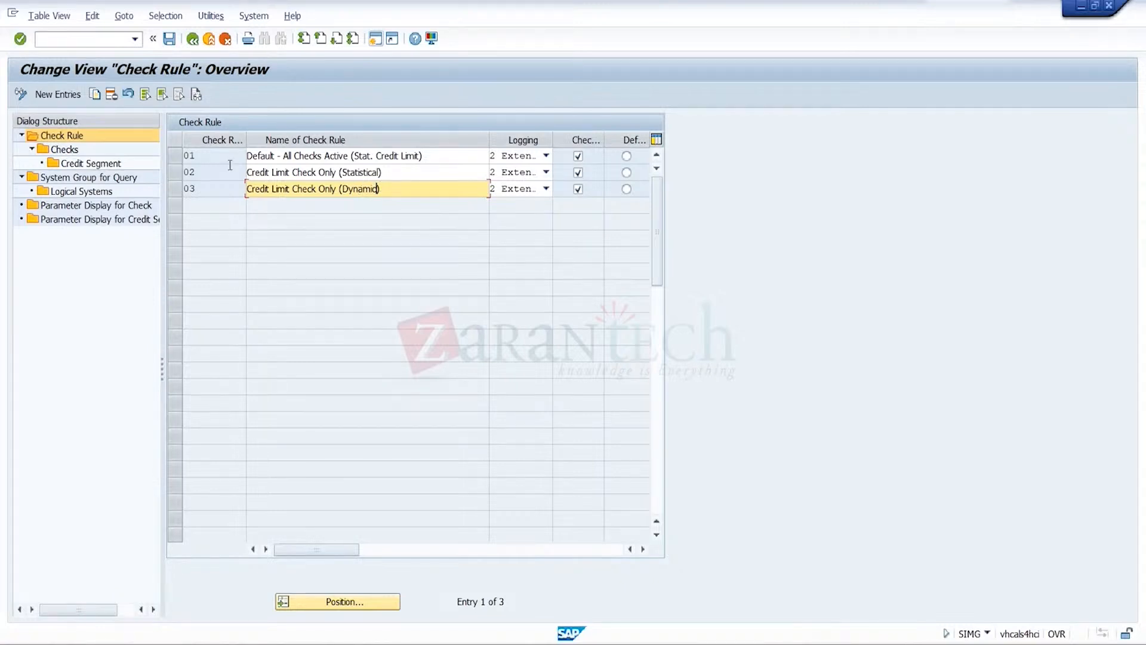
click(174, 160)
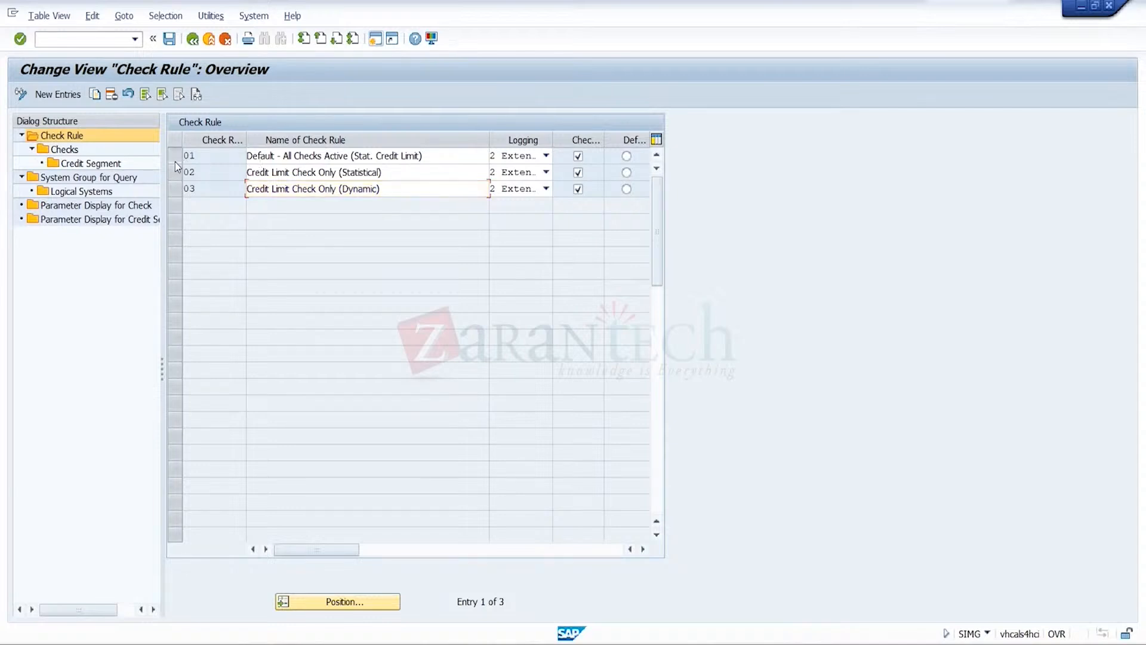
double_click(66, 150)
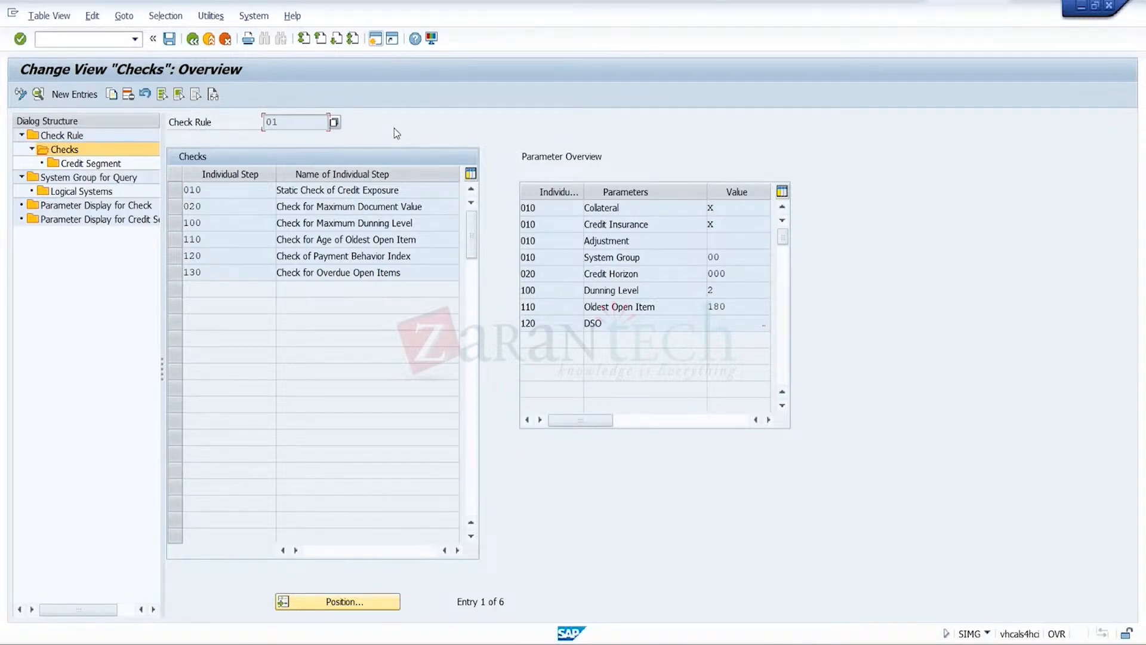
click(176, 206)
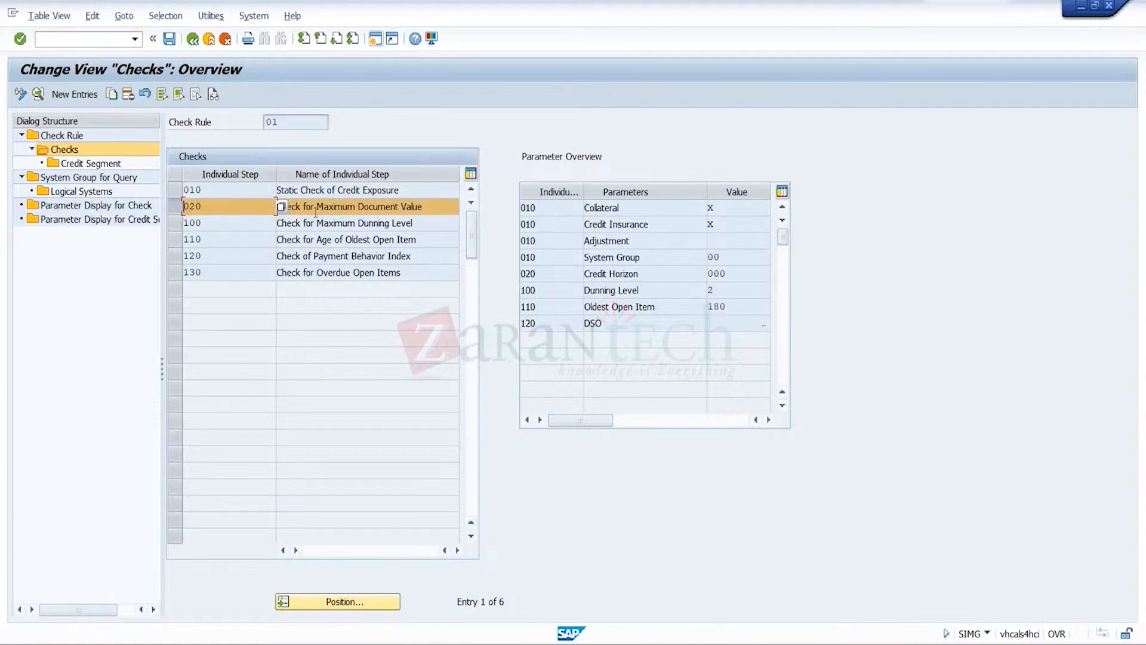
click(196, 42)
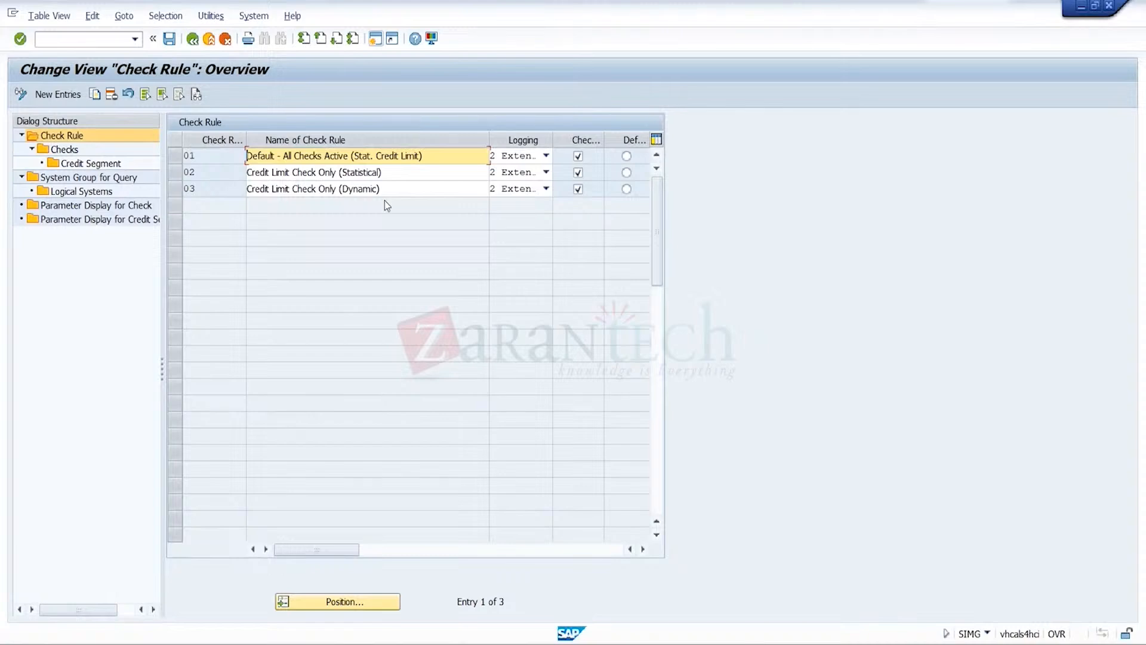
For check rule 03, set the credit horizon of credit segment TRGSCRSEG to 90 and save
click(182, 192)
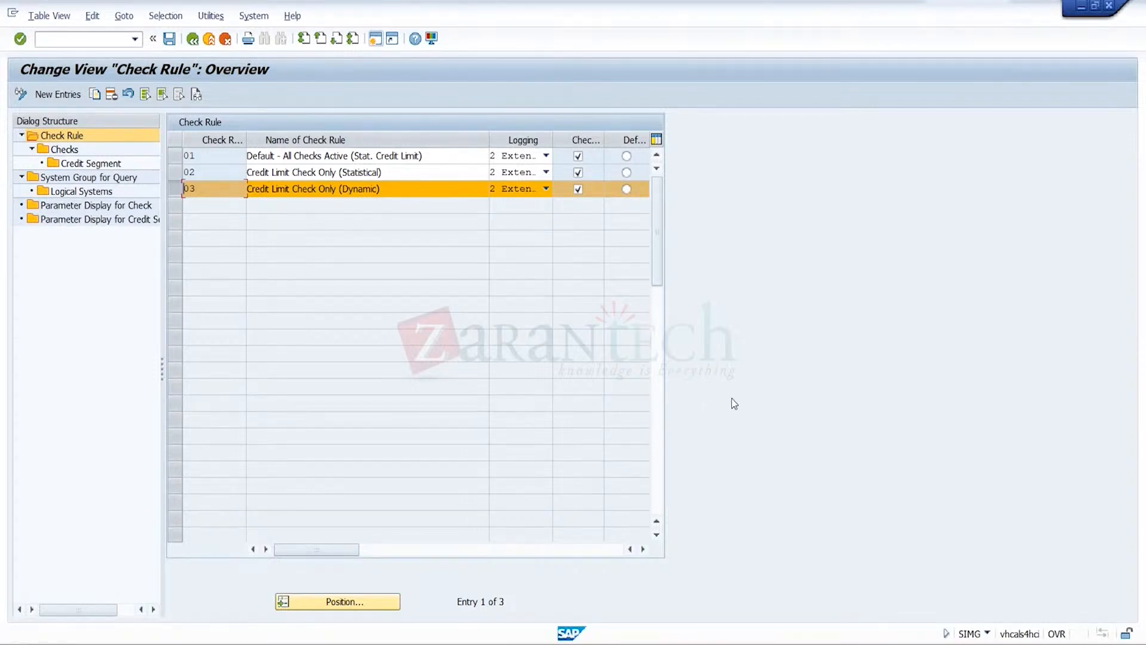
mouse_move(781, 643)
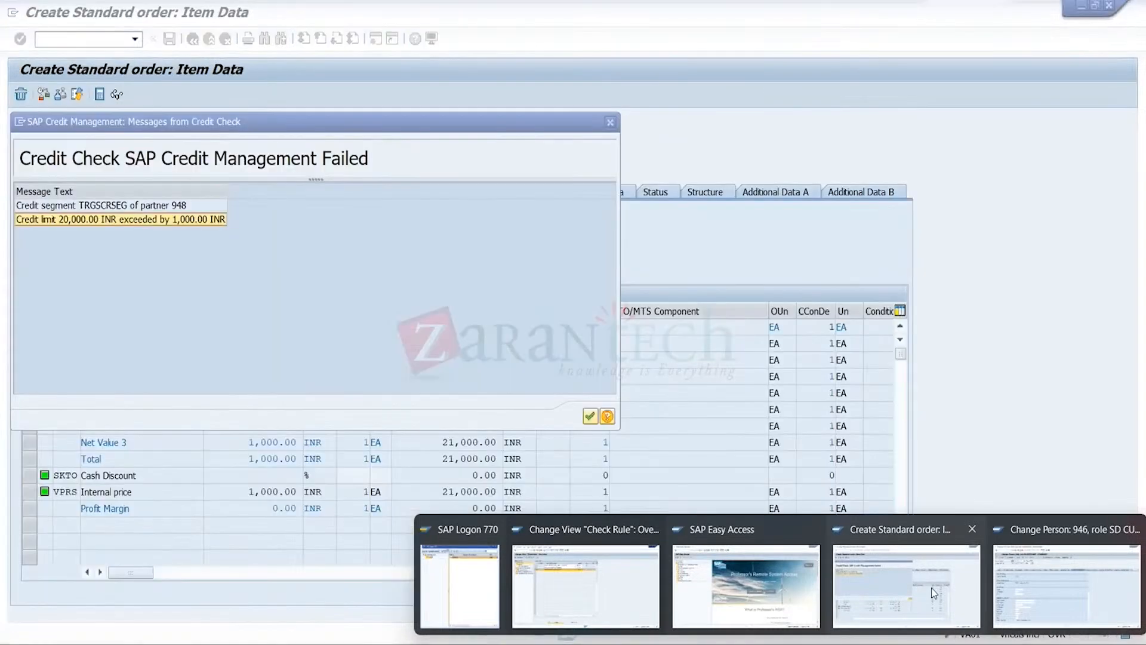
click(931, 587)
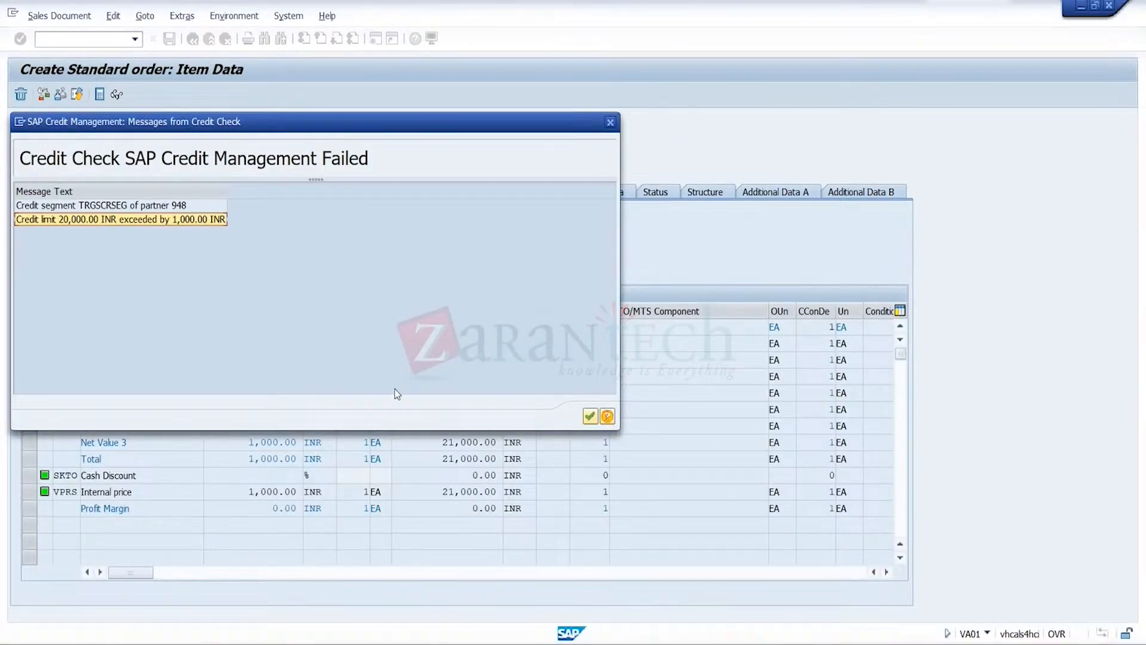
mouse_move(757, 640)
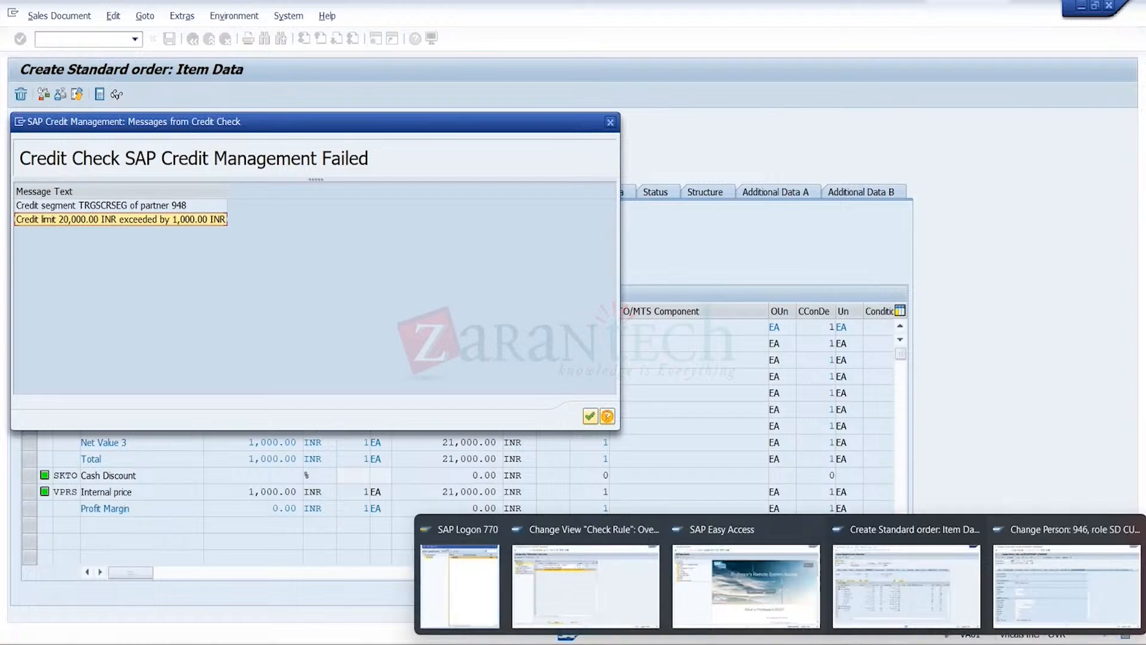
click(589, 597)
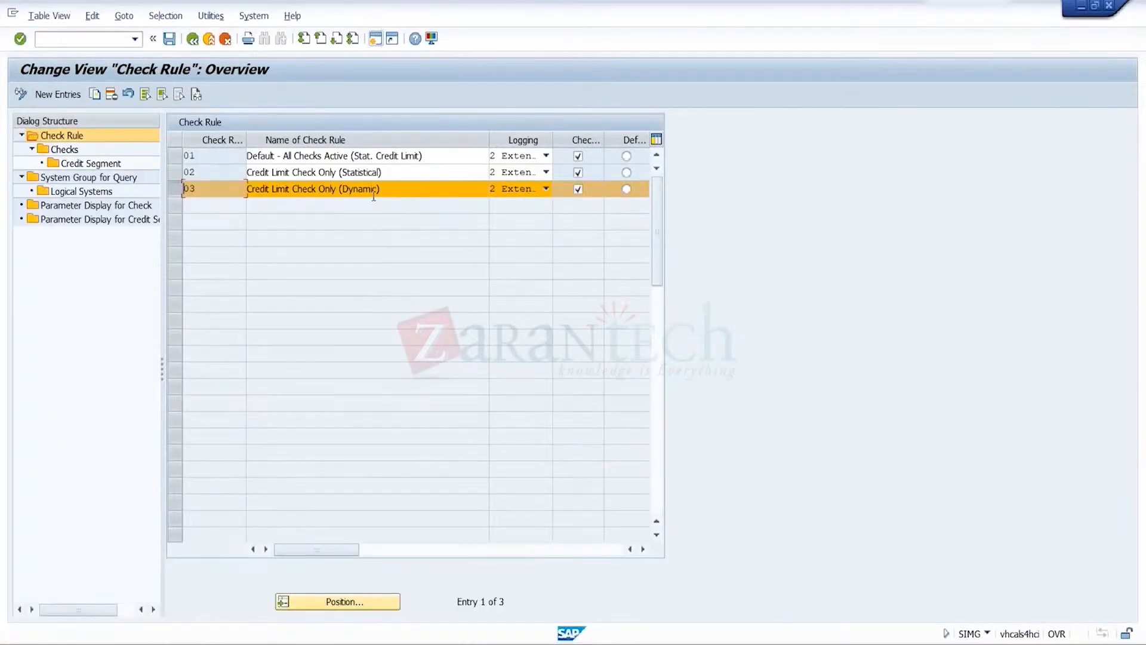
double_click(67, 150)
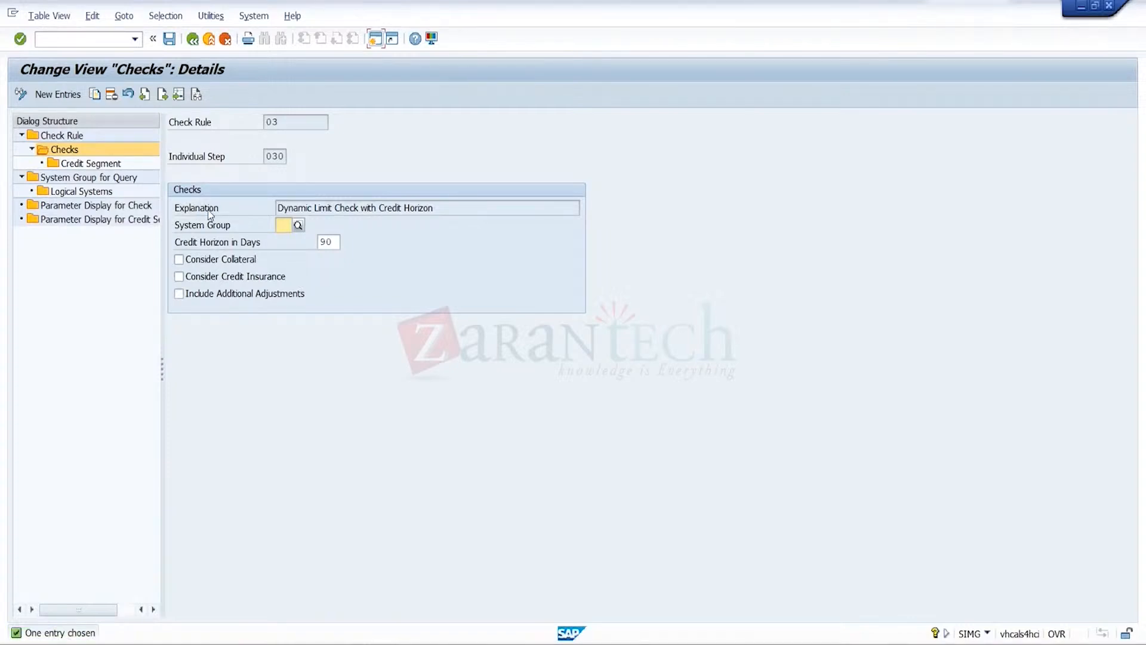
double_click(107, 165)
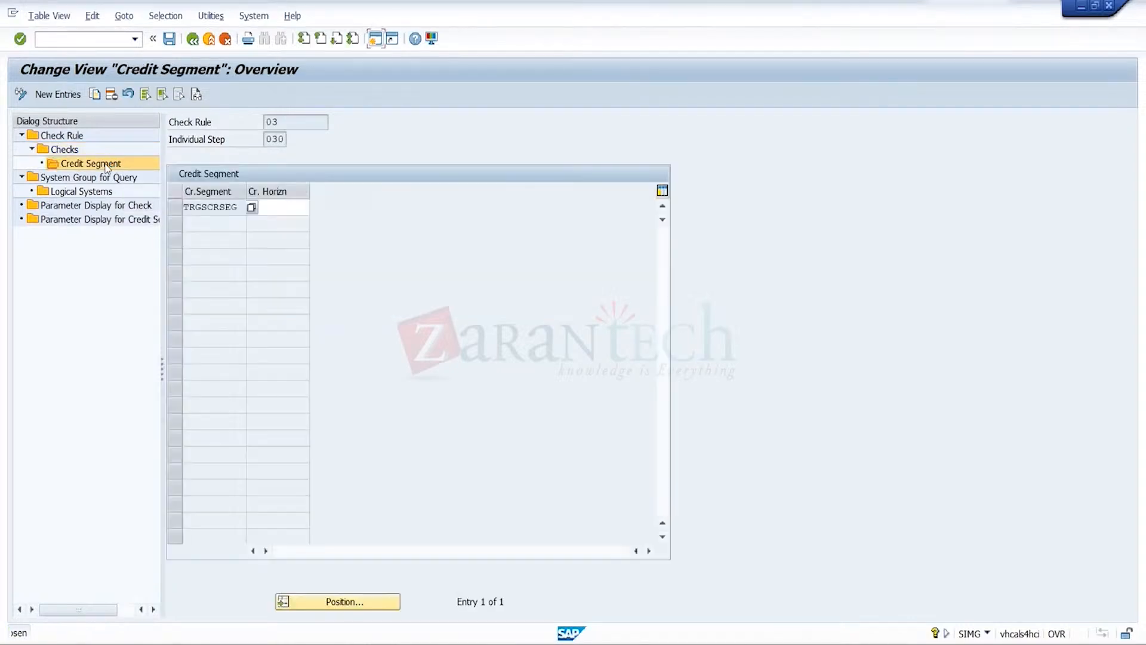
click(263, 208)
text(90)
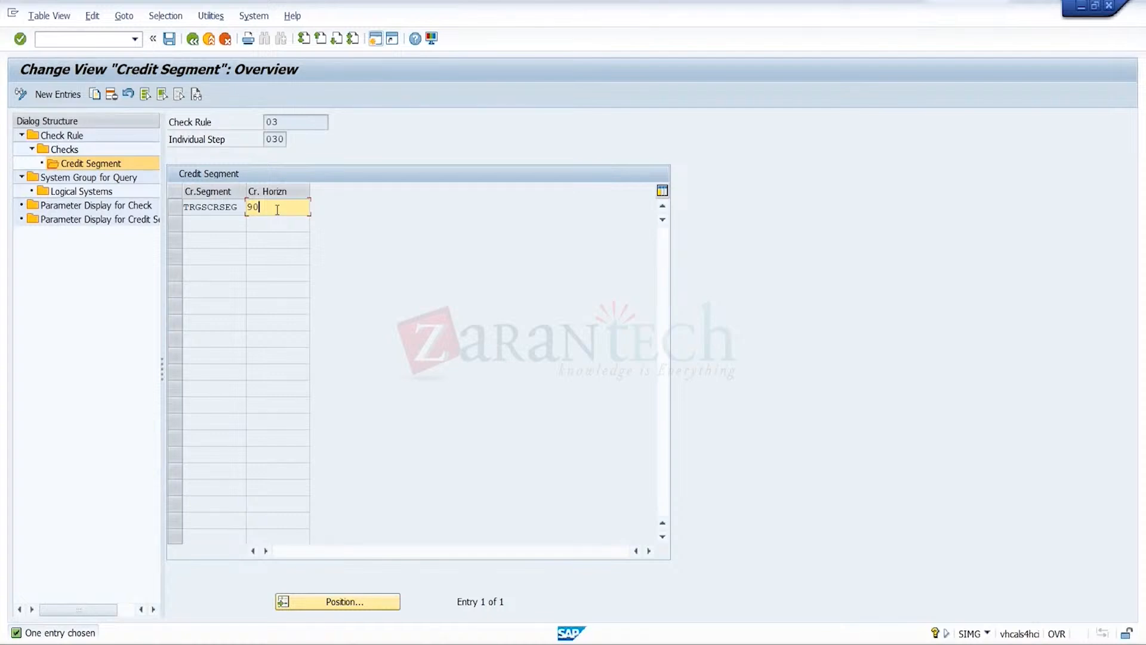
click(170, 39)
In the business partner session, open customer CR1's record in the role UKM000 SAP Credit Management
mouse_move(776, 643)
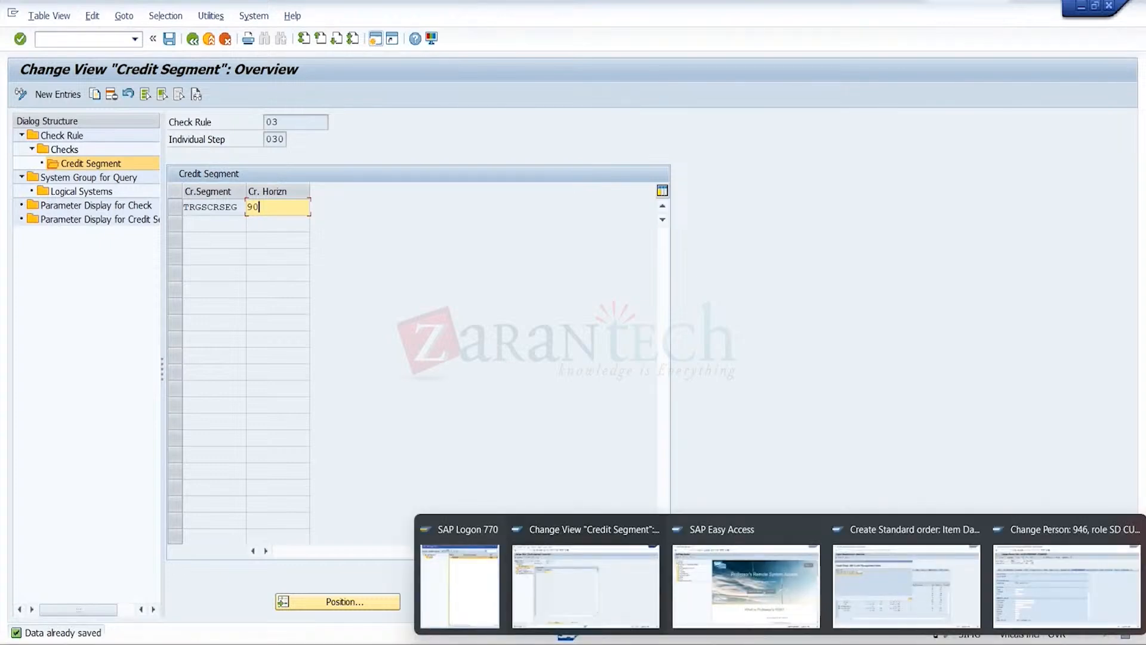
click(1030, 601)
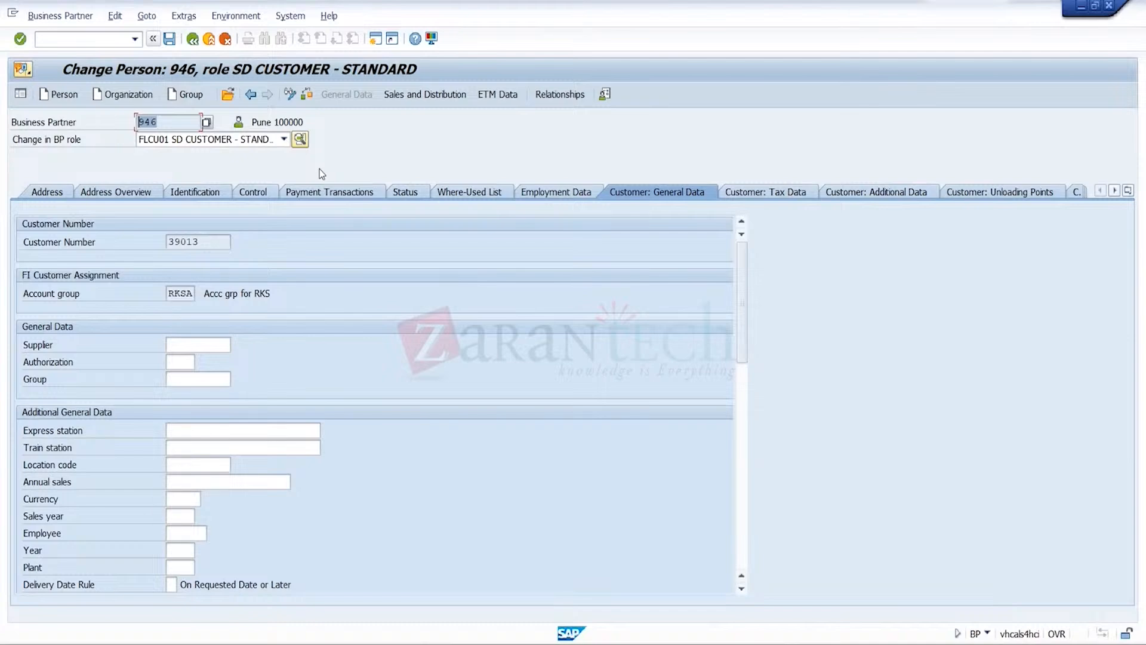
click(228, 94)
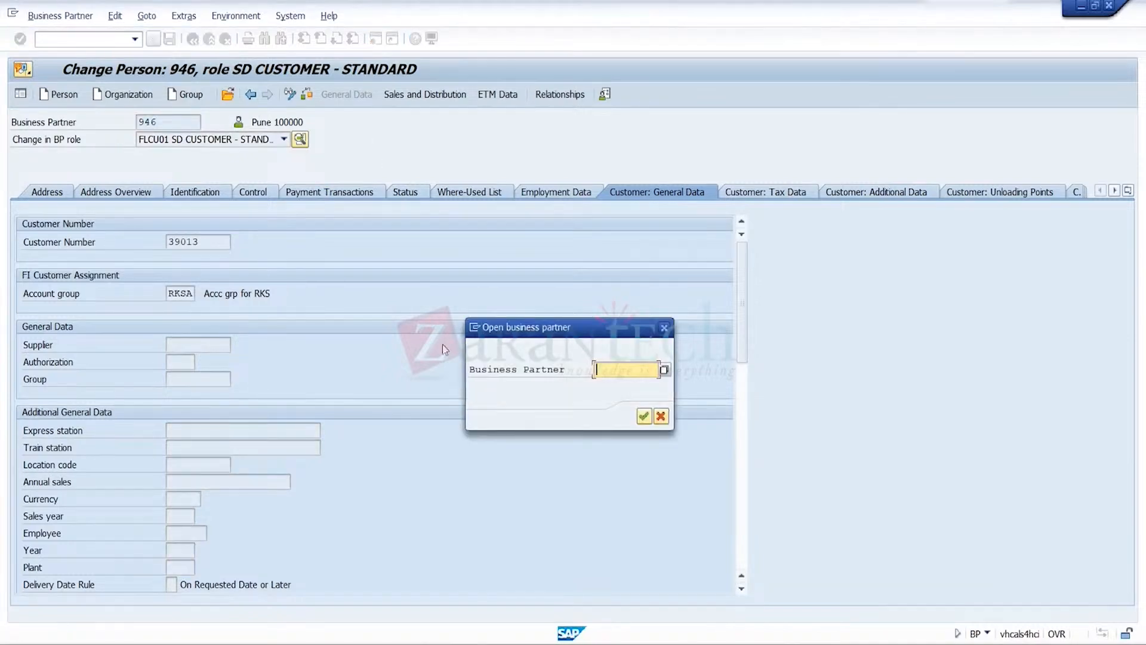
text(947)
click(641, 421)
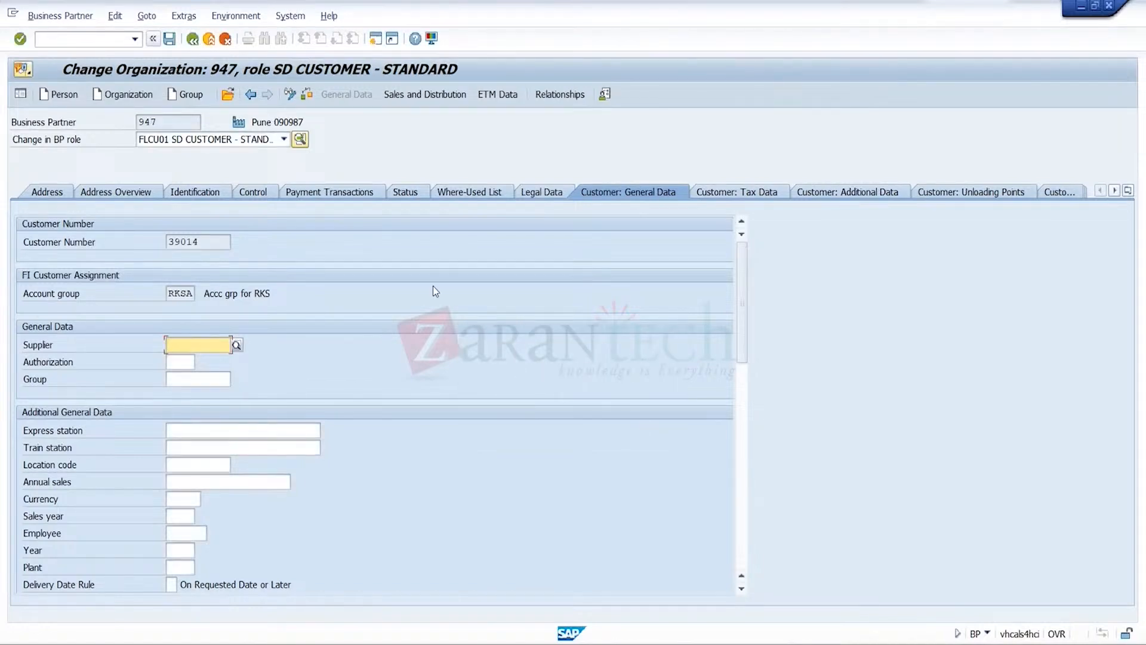
click(284, 139)
key(Down)
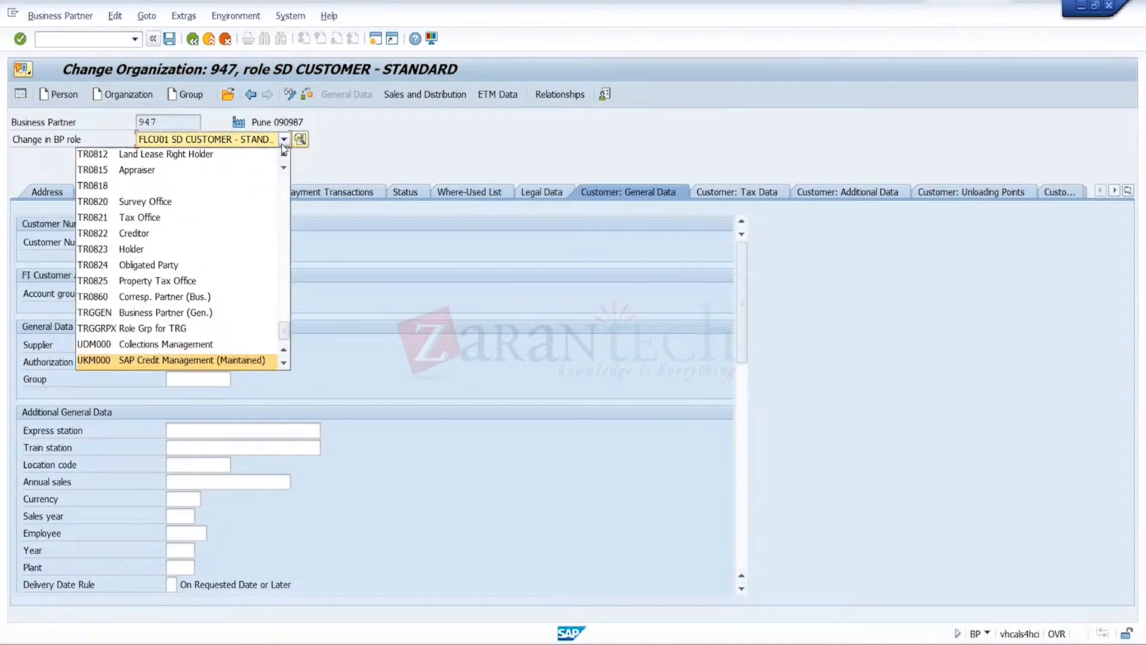
click(179, 360)
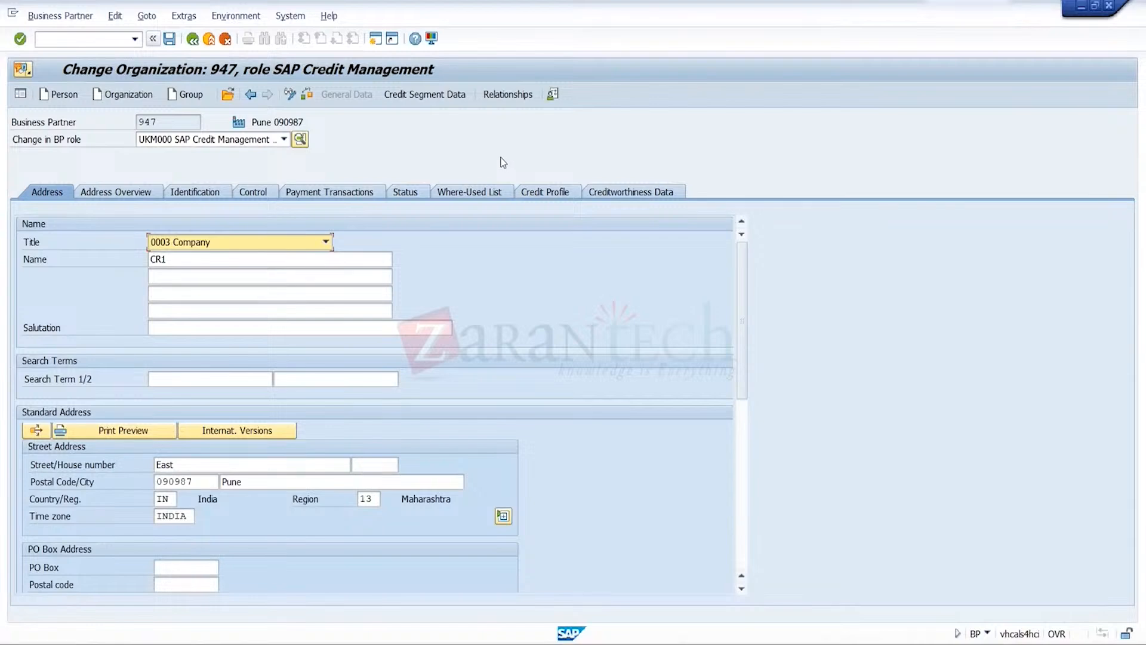
Change the check rule in CR1's credit profile to 03 Credit Limit Check Only (Dynamic) and save
click(552, 194)
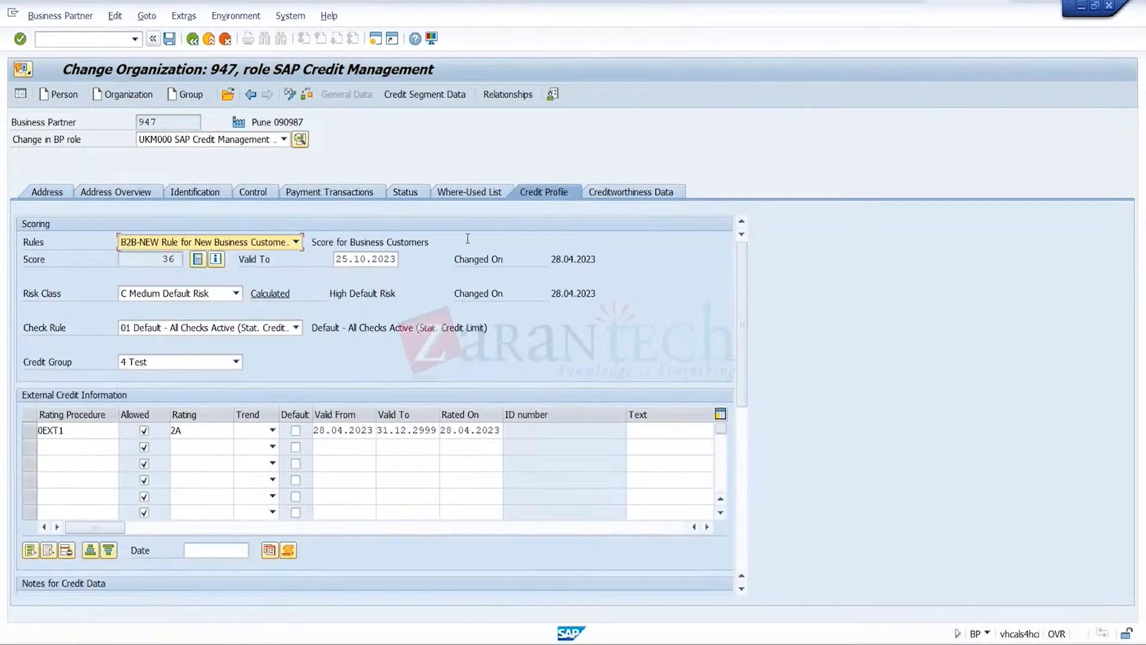
click(295, 327)
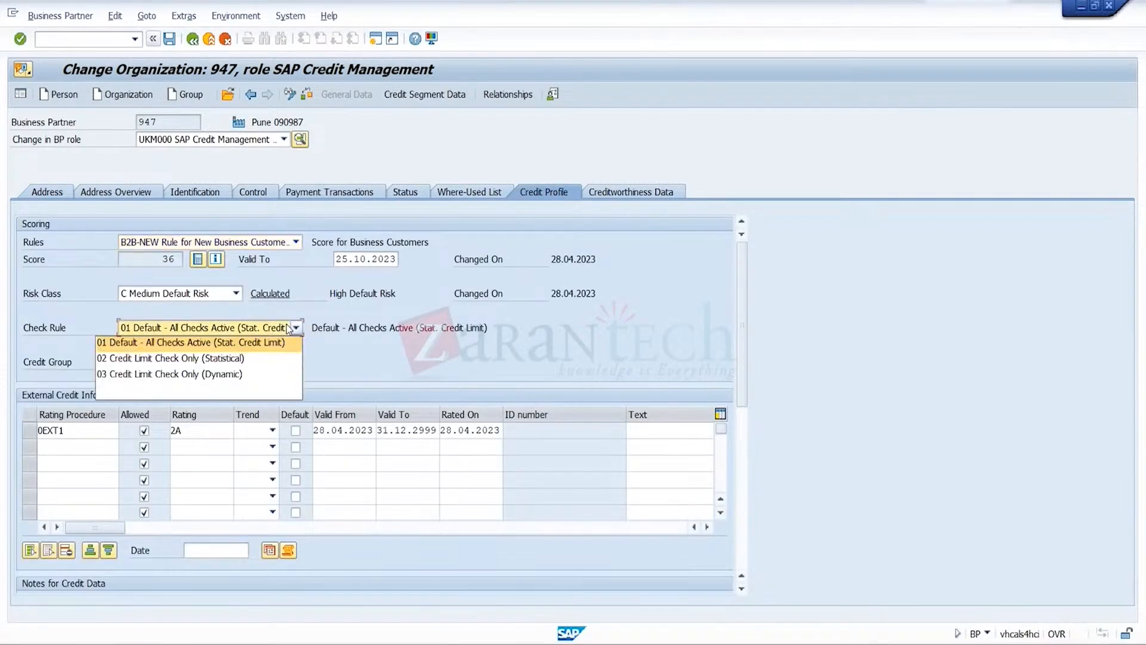
click(238, 375)
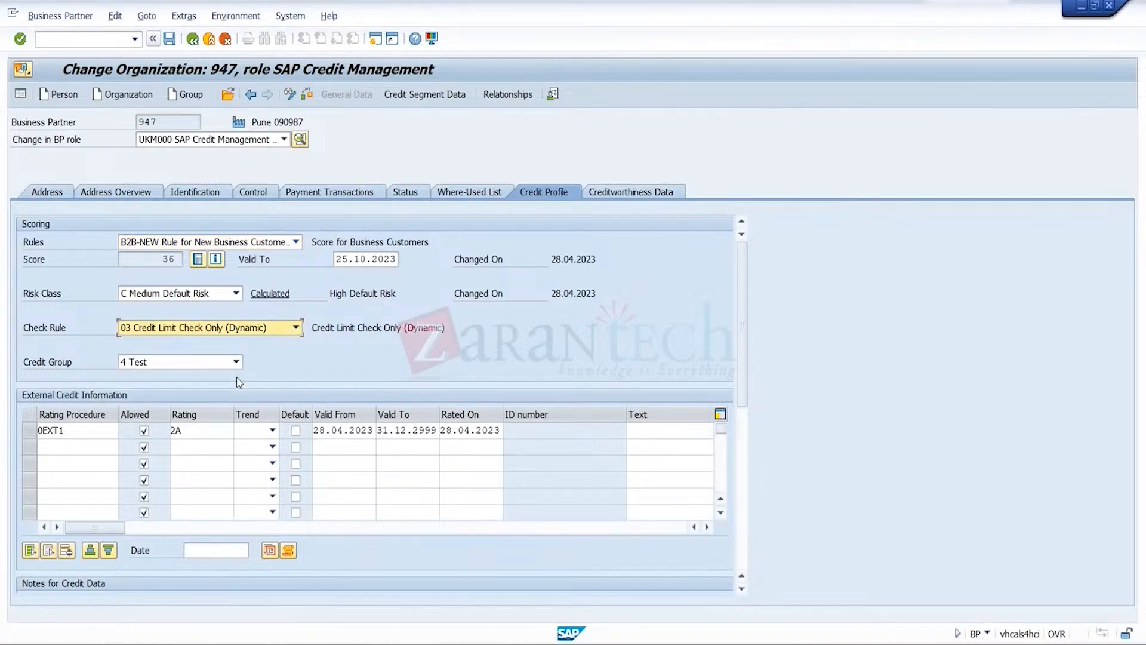
click(175, 41)
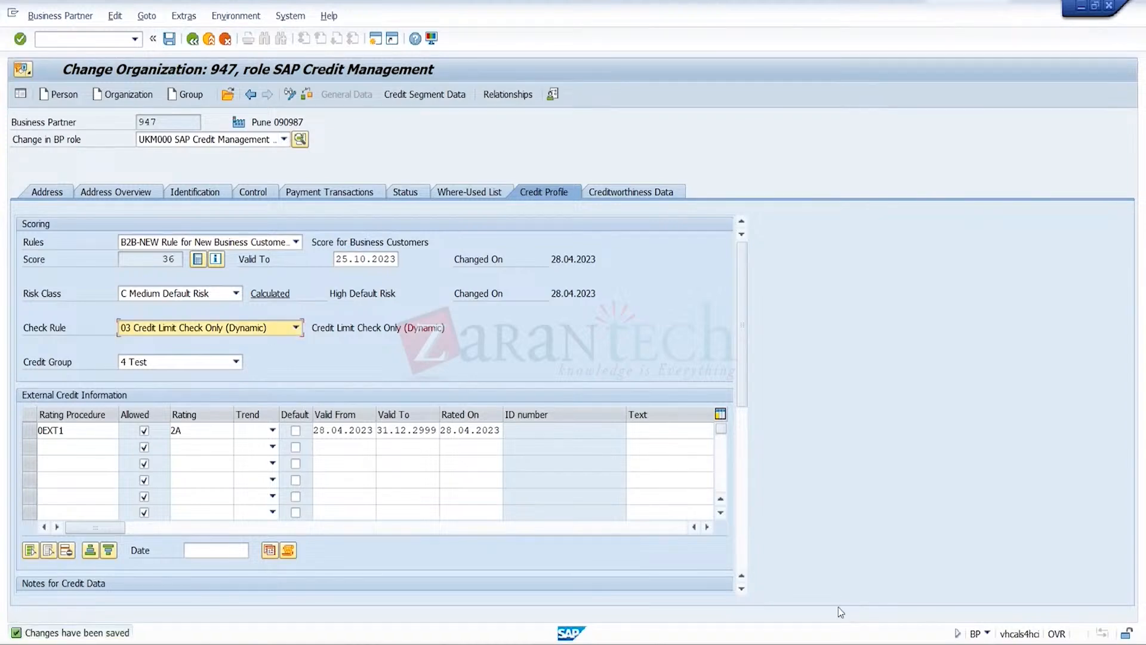
Return to the order session, close the credit check message and leave the incomplete order without saving
mouse_move(865, 636)
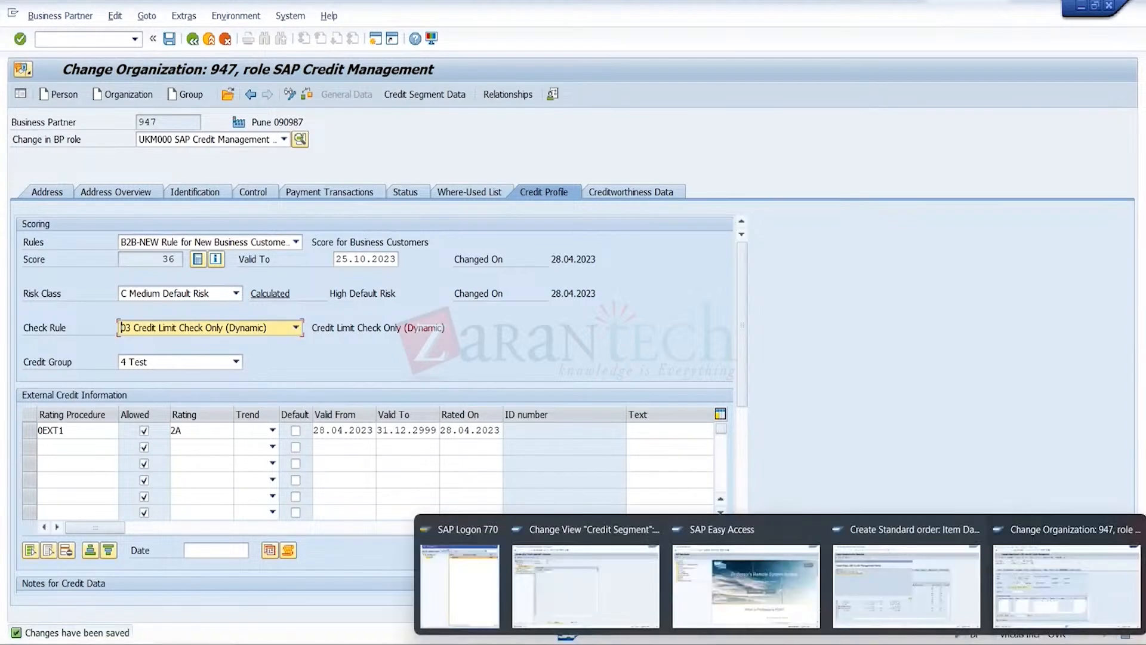
click(897, 624)
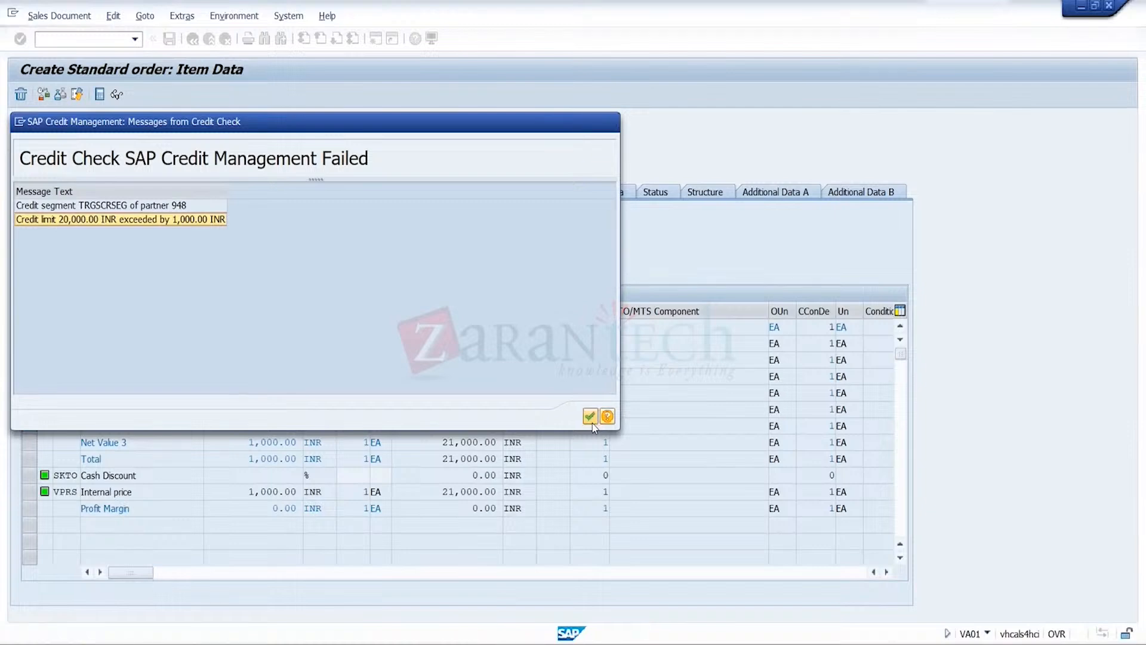
click(590, 416)
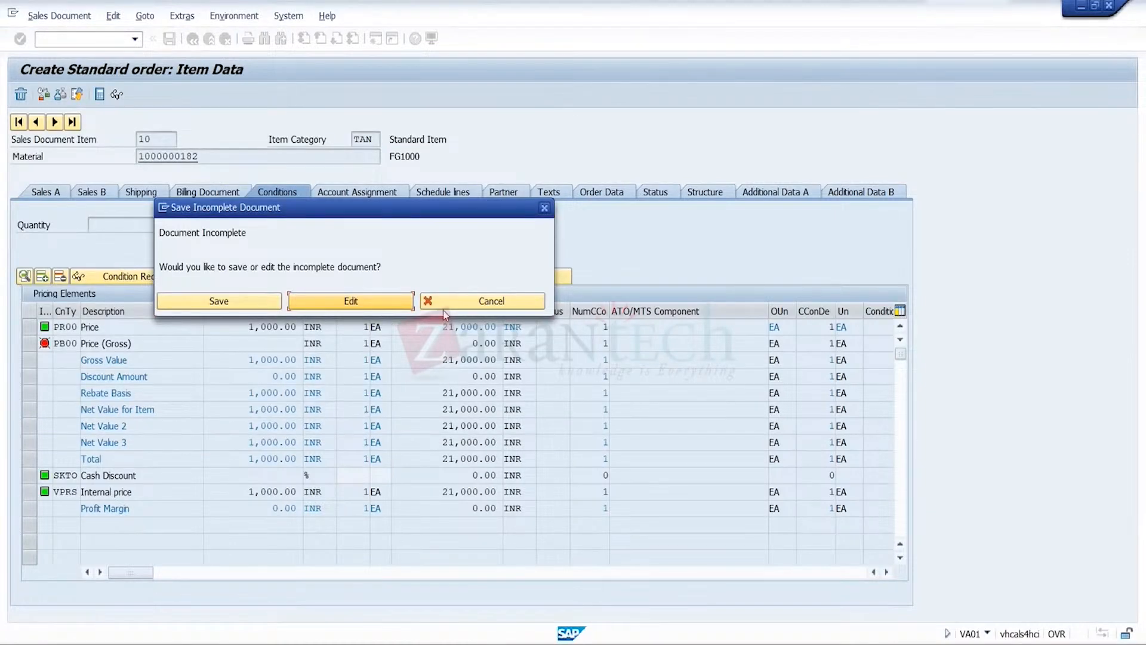
click(465, 303)
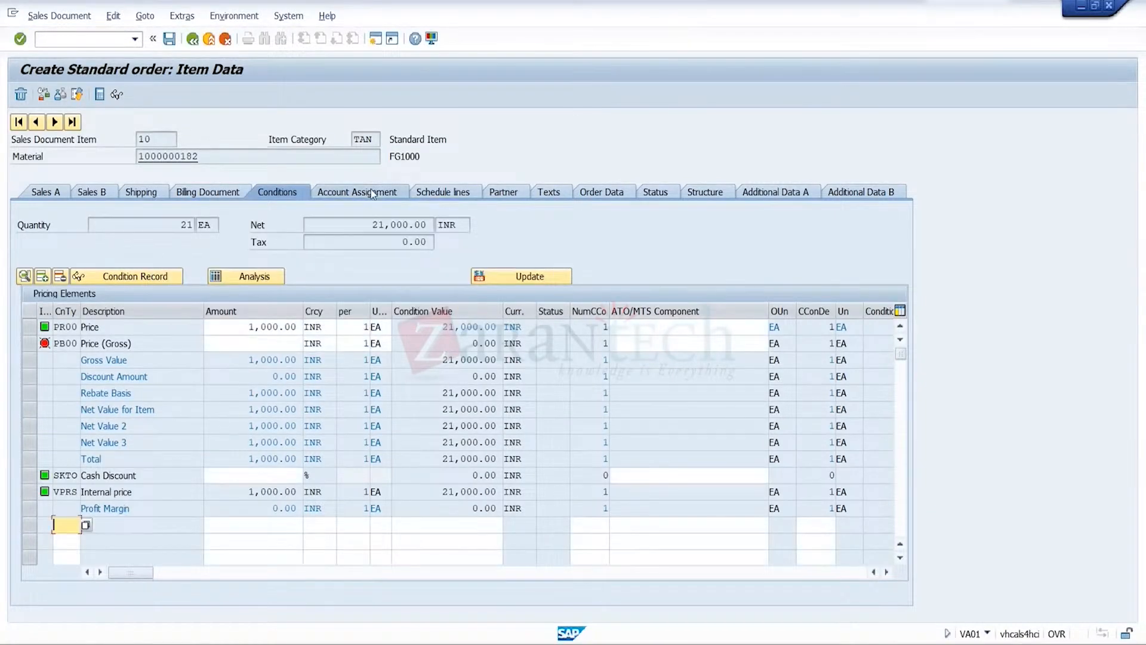
click(209, 39)
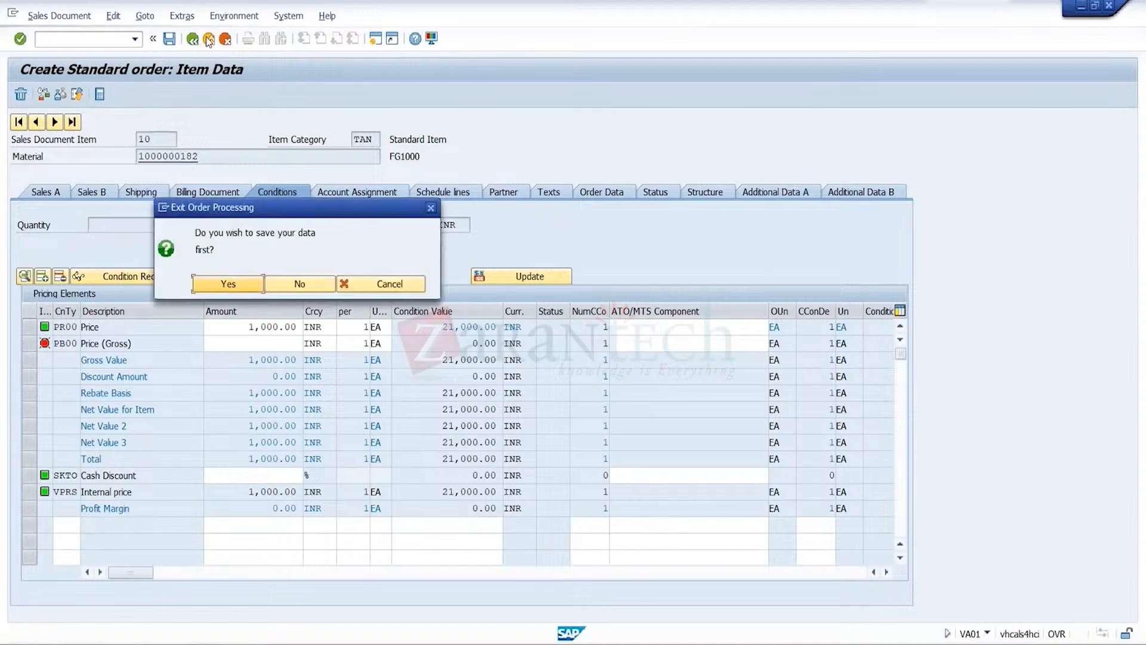
click(298, 283)
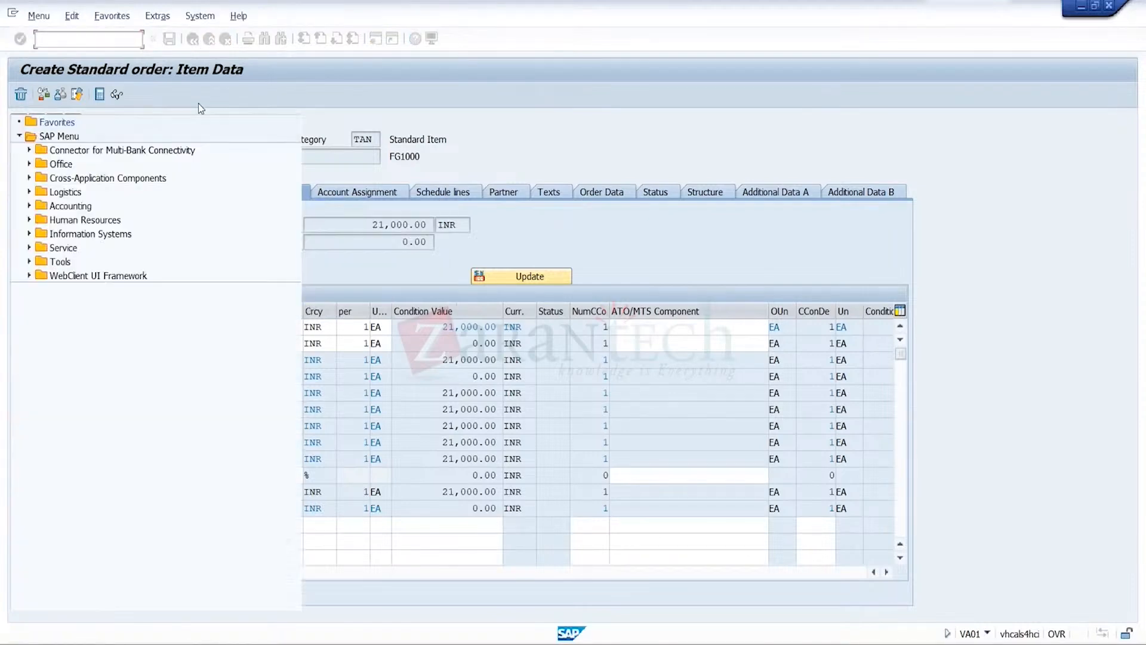
Start a new OR1 standard order with transaction VA01 and choose customer CR2 in Delhi as the sold-to party
click(136, 39)
click(105, 54)
key(Return)
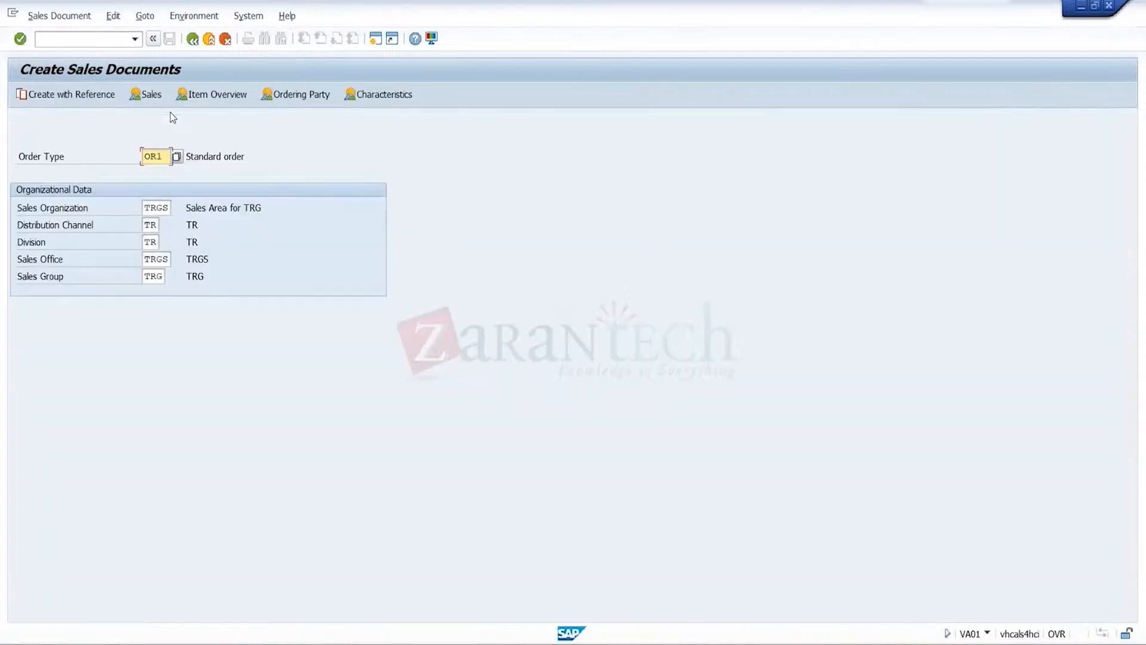
key(Return)
text(11)
key(F4)
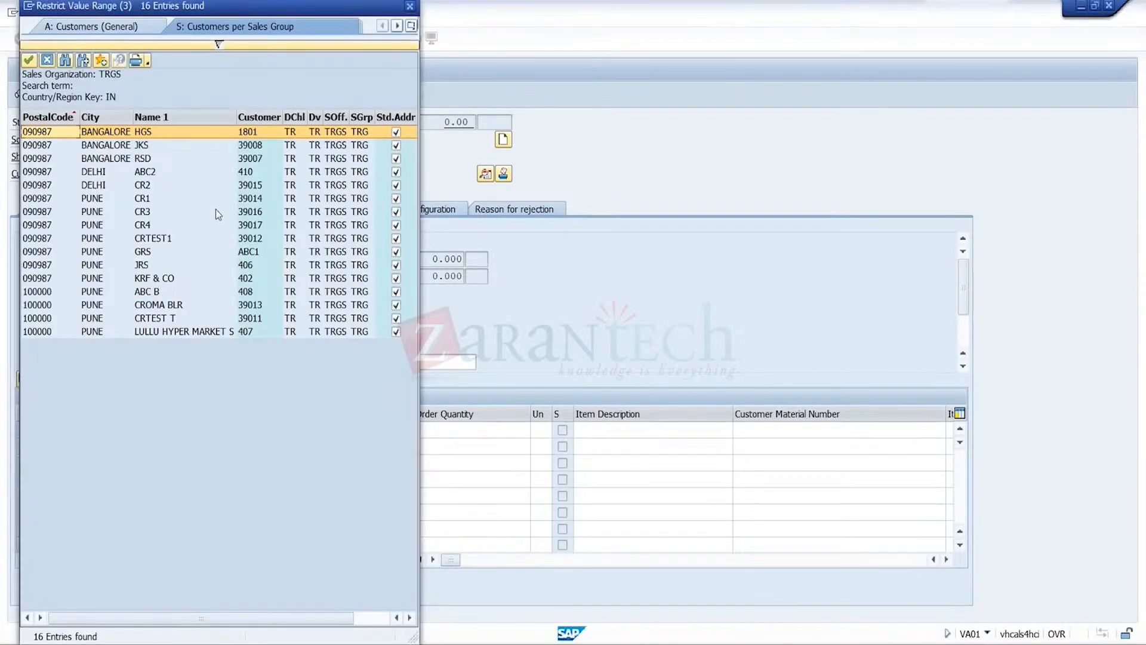
double_click(254, 186)
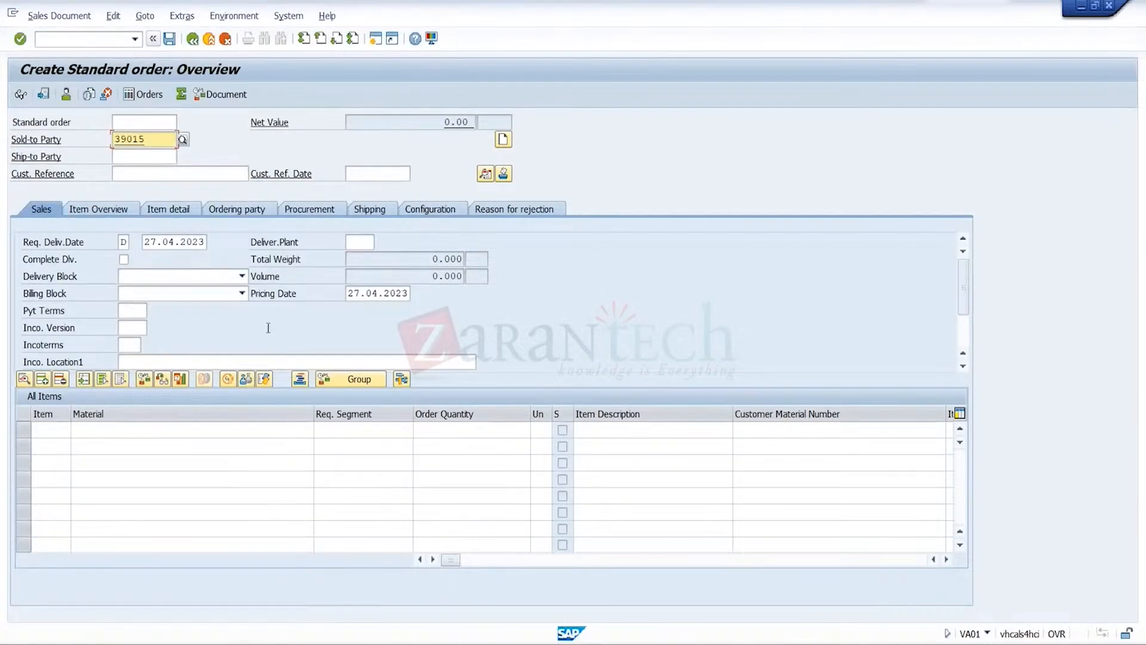
click(274, 430)
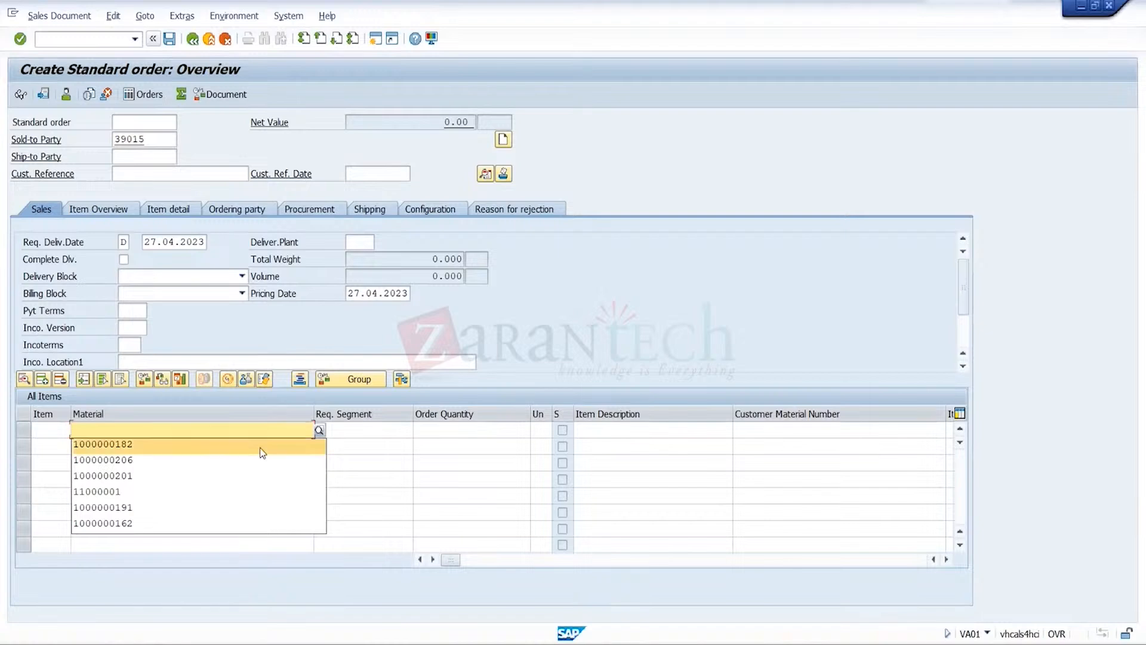
click(260, 446)
click(451, 431)
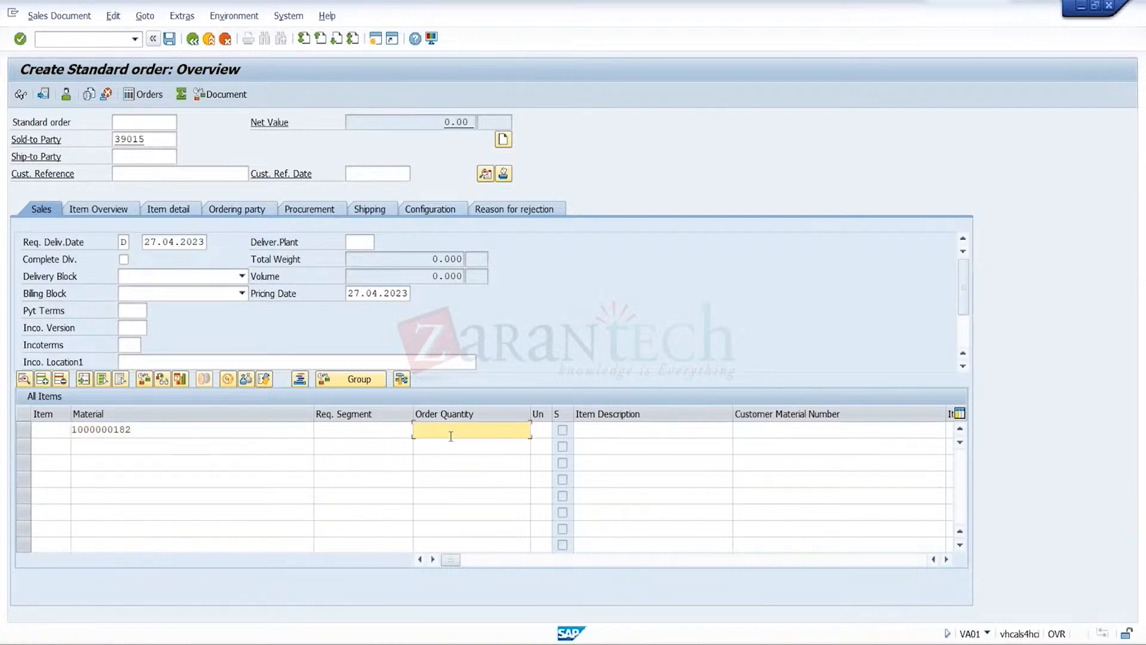
text(22)
key(Return)
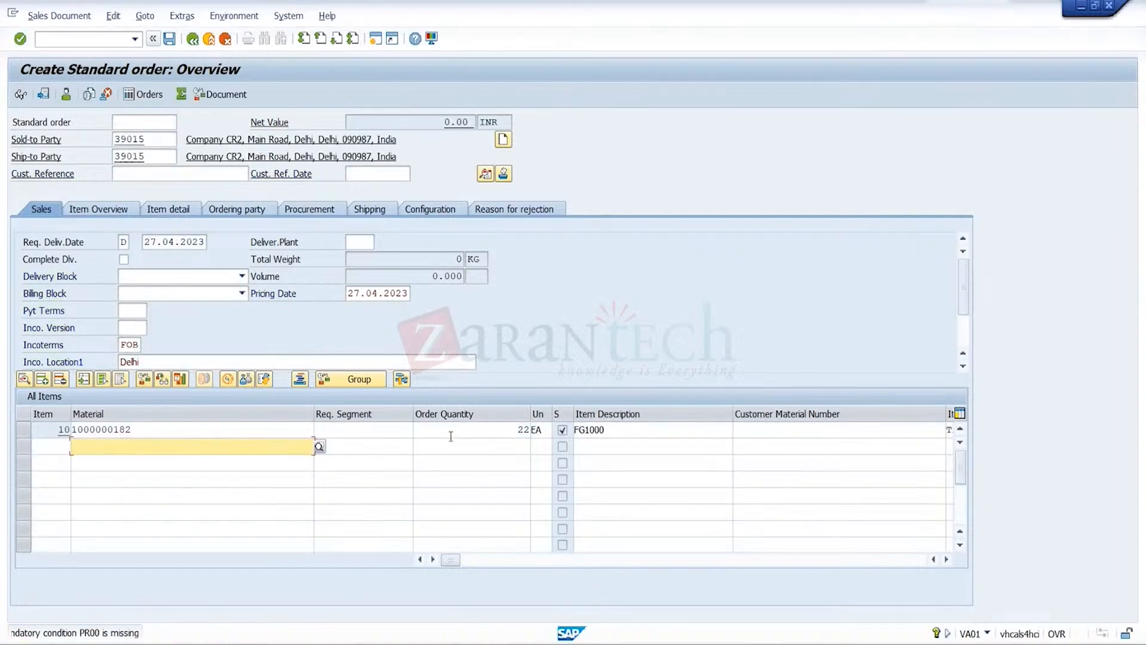
Open the pricing conditions of order item 10 and add condition PR00 with an amount of 1000 INR
click(26, 428)
click(144, 16)
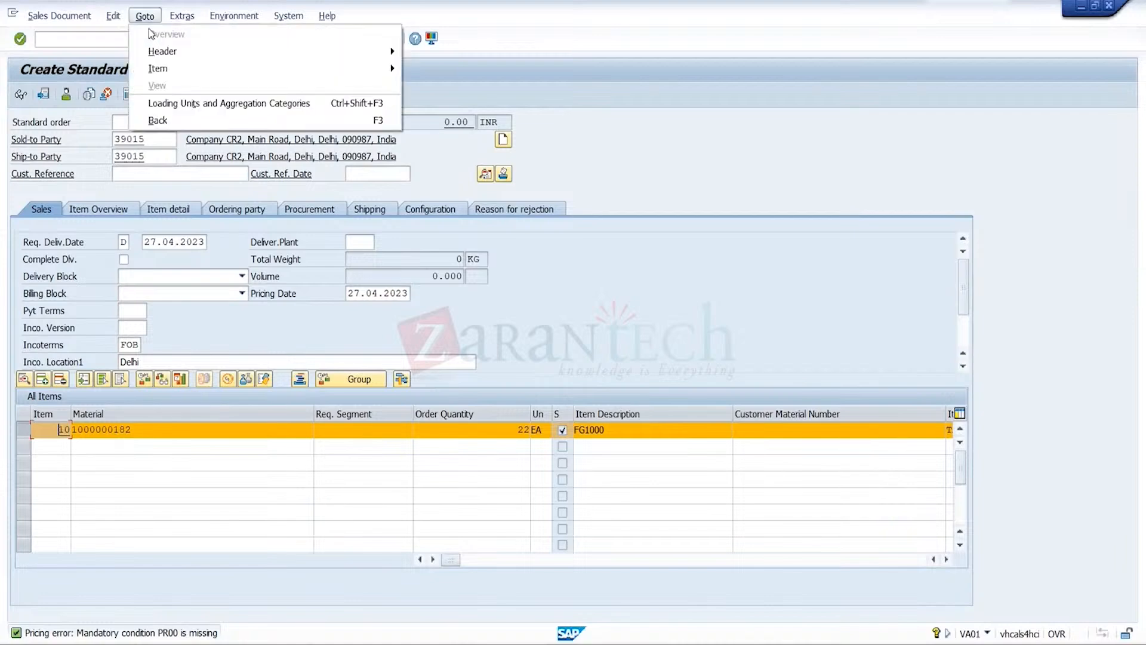
mouse_move(166, 69)
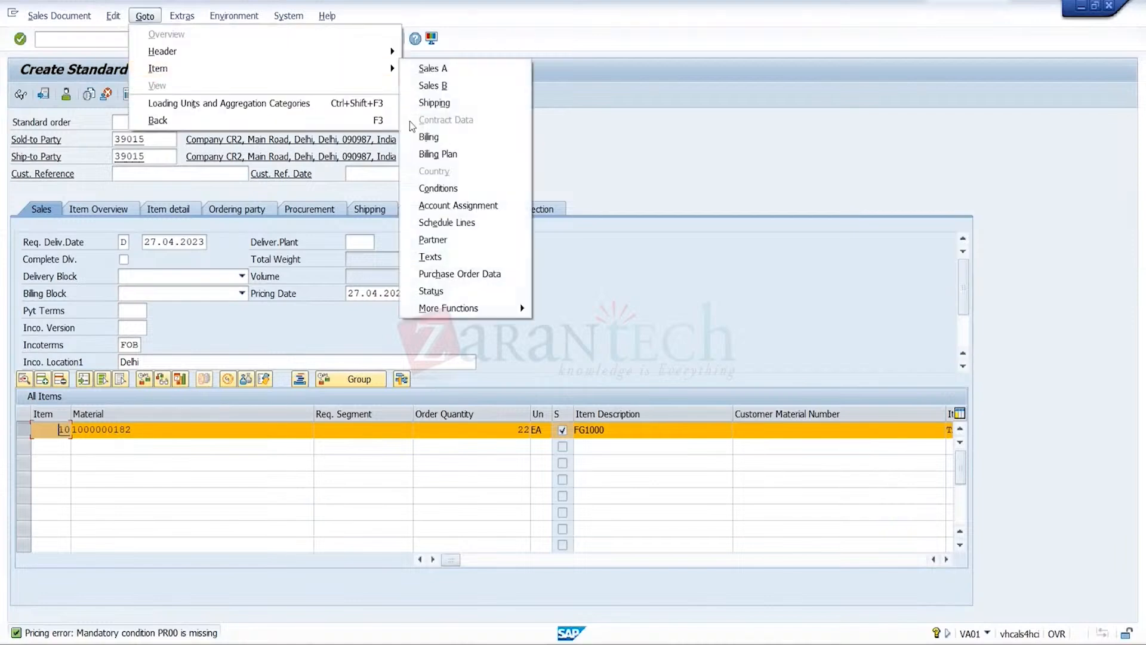
click(438, 189)
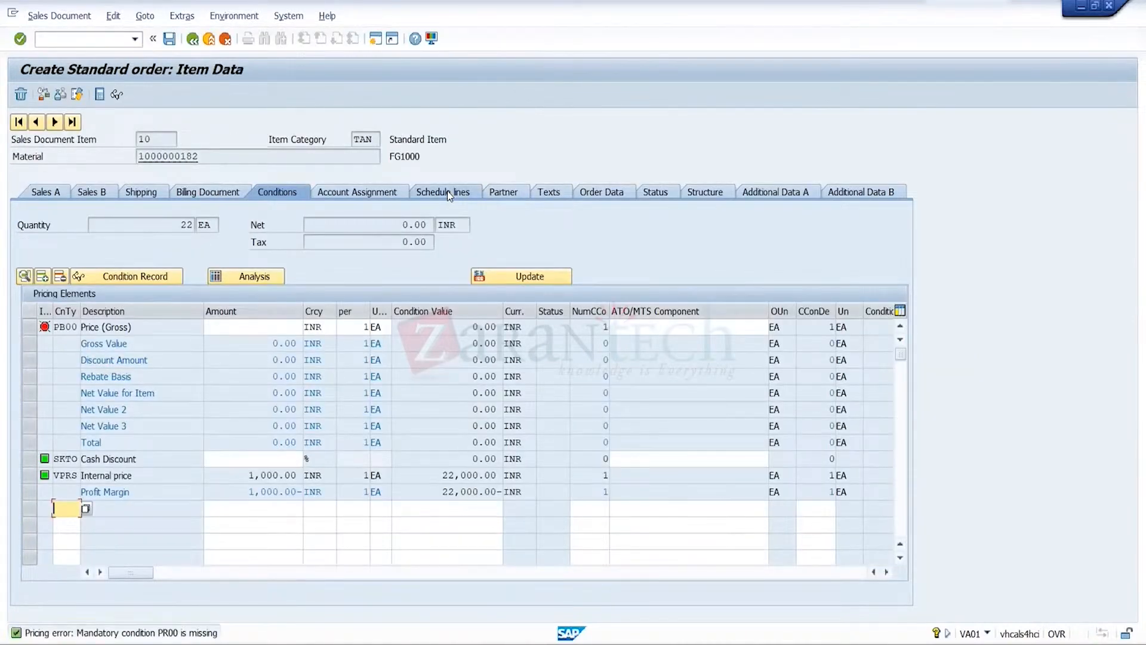
click(70, 524)
key(Tab)
text(1000)
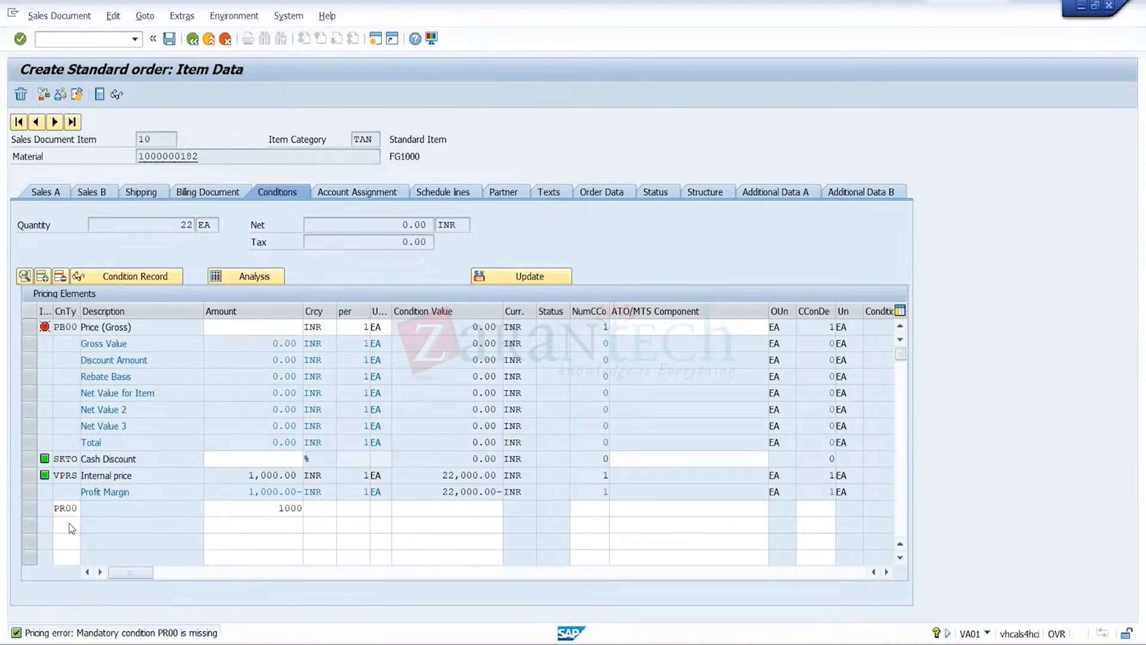
key(Return)
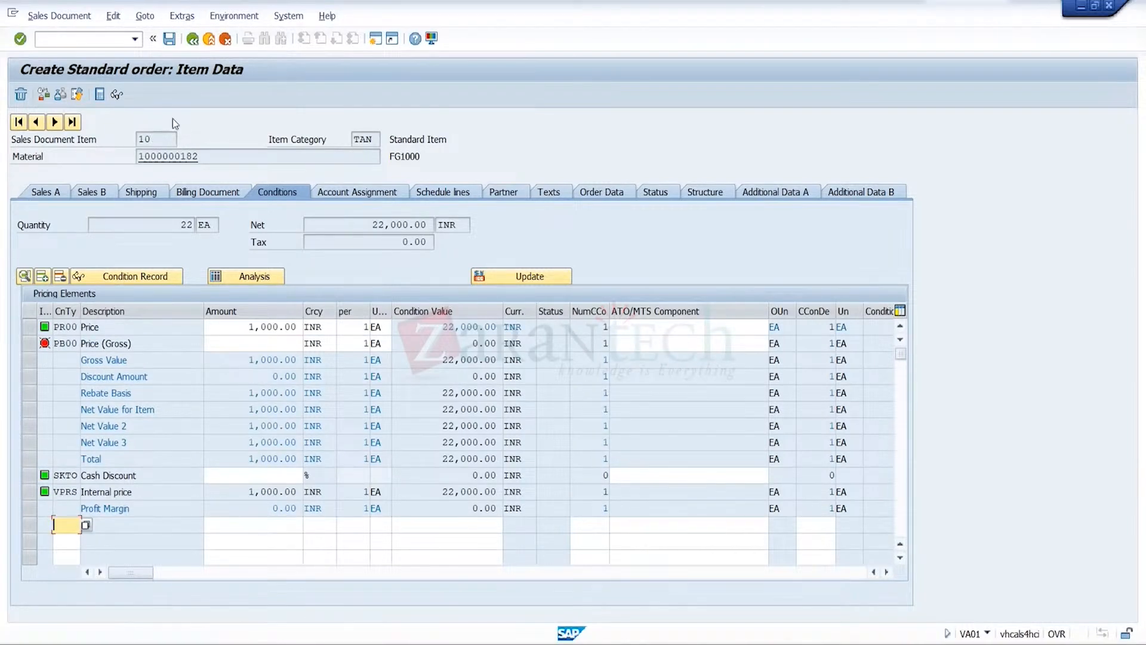
Save the order to trigger the credit check, examine the credit limit message and close it
click(170, 45)
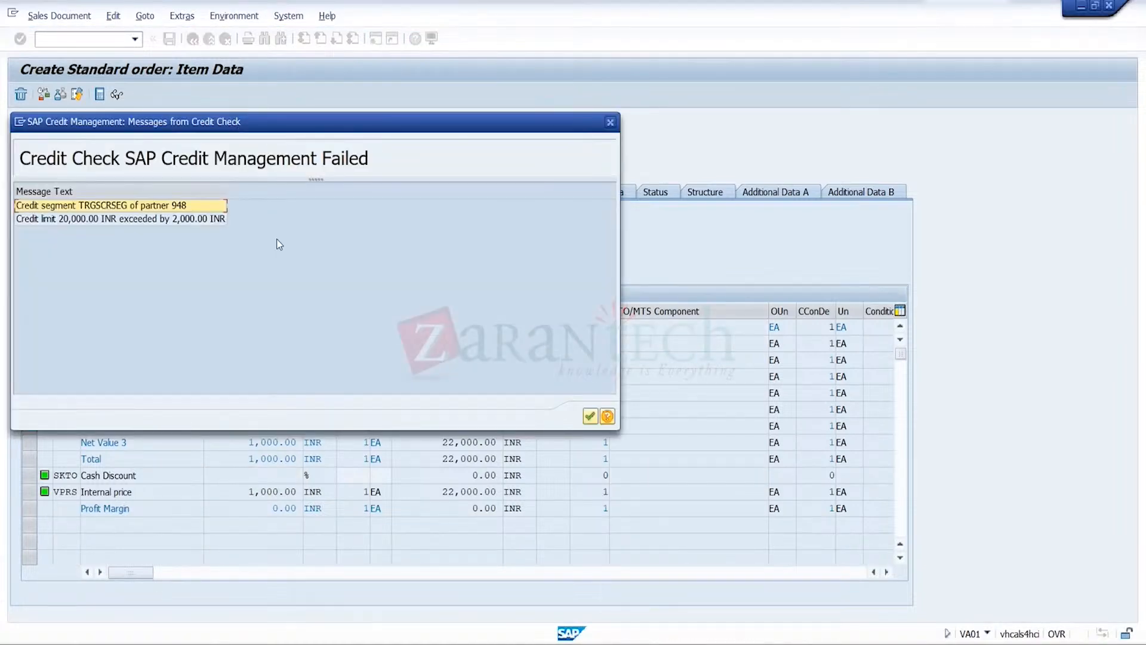
click(206, 220)
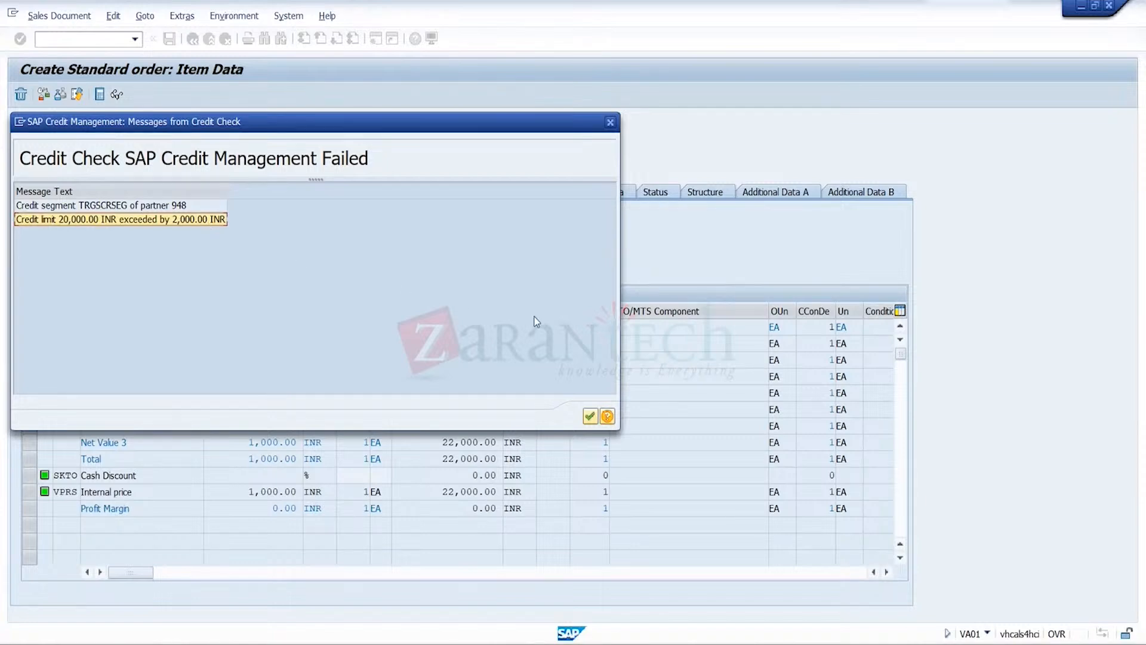
click(589, 417)
Cancel saving the incomplete document and exit order processing without saving the data
click(508, 302)
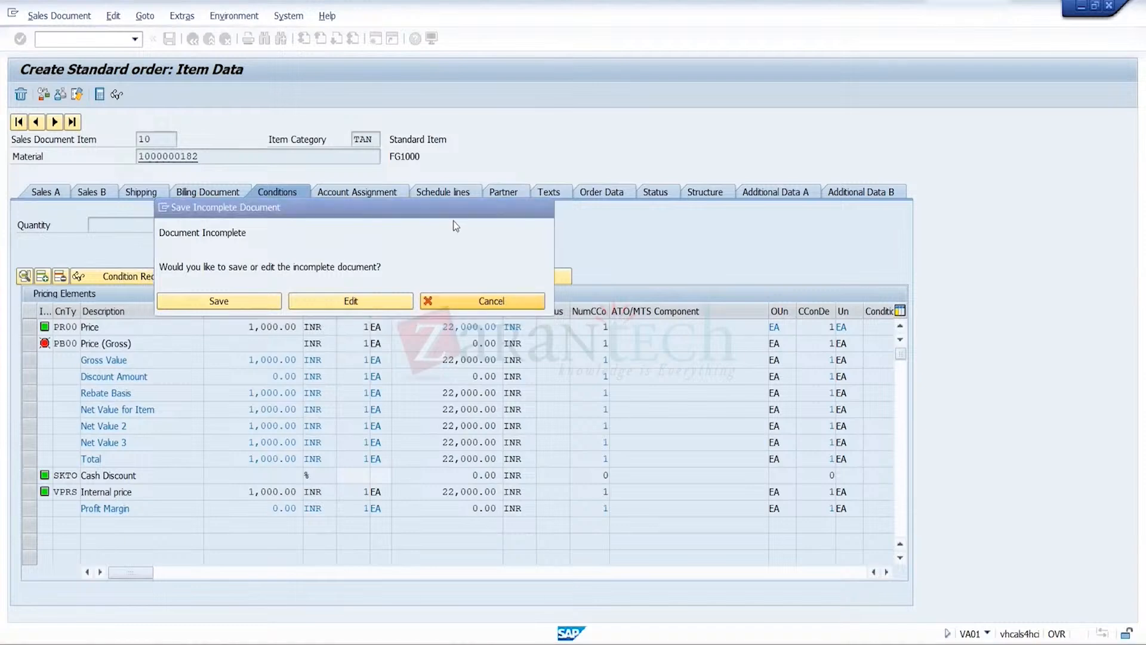
click(209, 39)
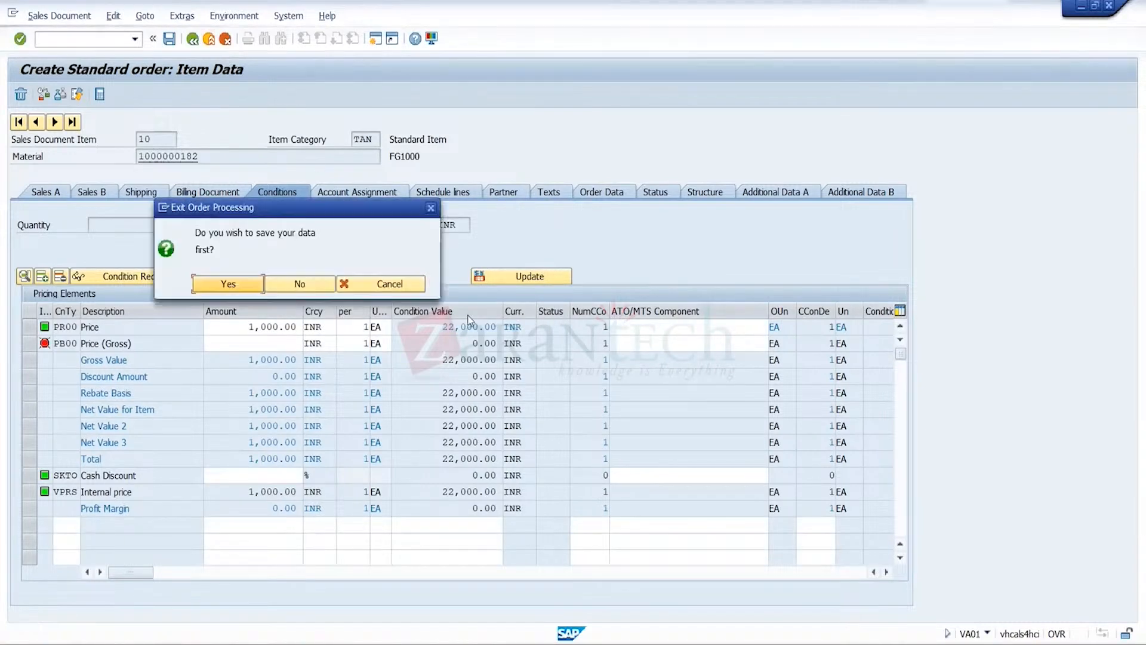
click(300, 284)
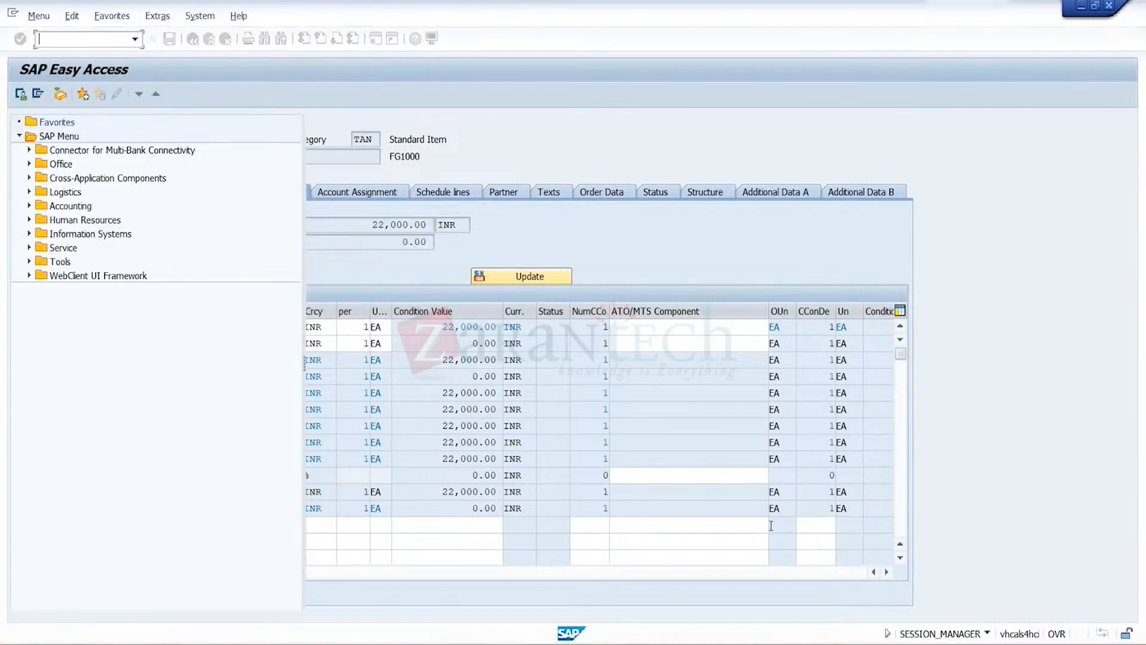
Switch back to the open session showing CR1's credit profile in the SAP Credit Management role
mouse_move(929, 643)
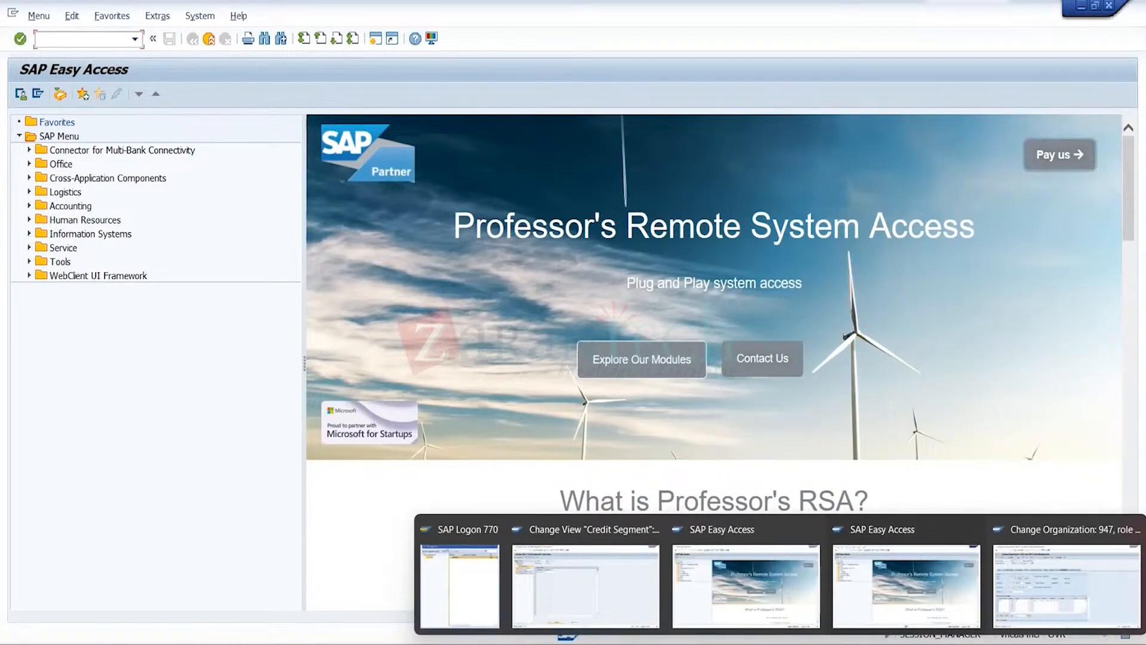
mouse_move(1046, 597)
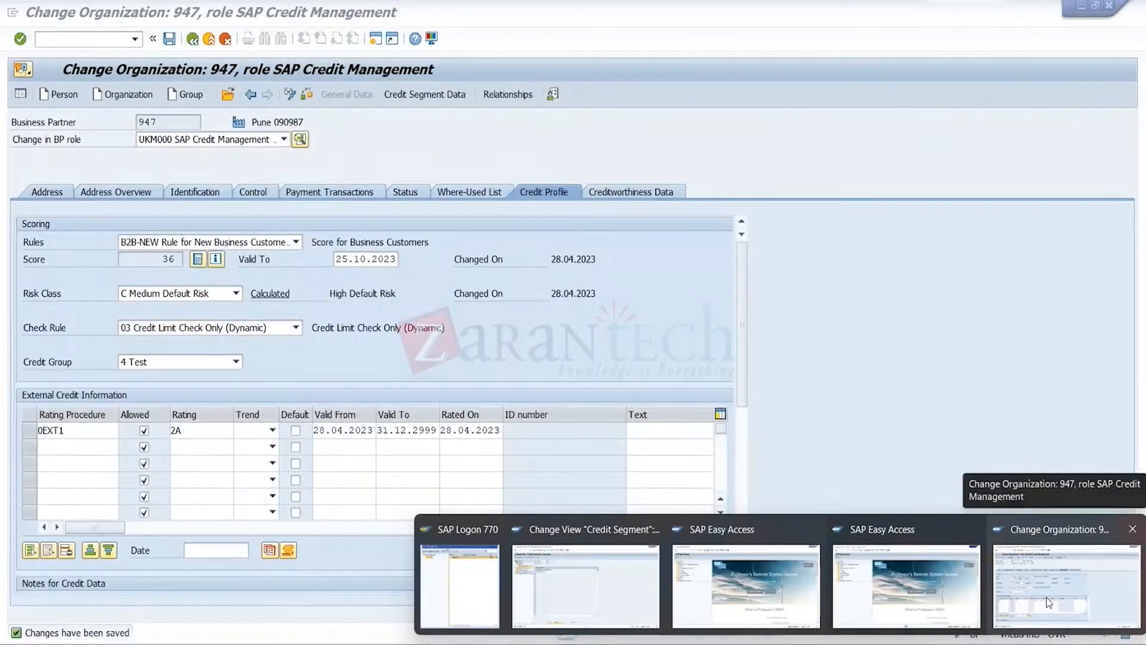
click(1047, 597)
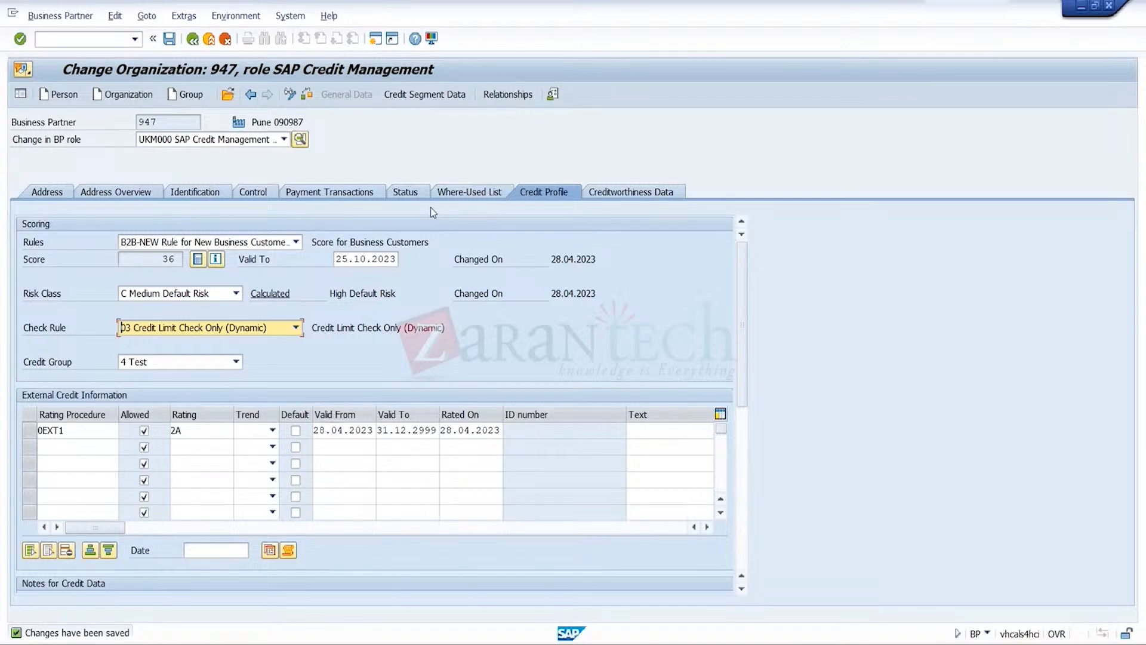
Define a credit limit of 20000 INR in credit segment TRGSCRSEG for the business partner and approve the requested limit
click(438, 98)
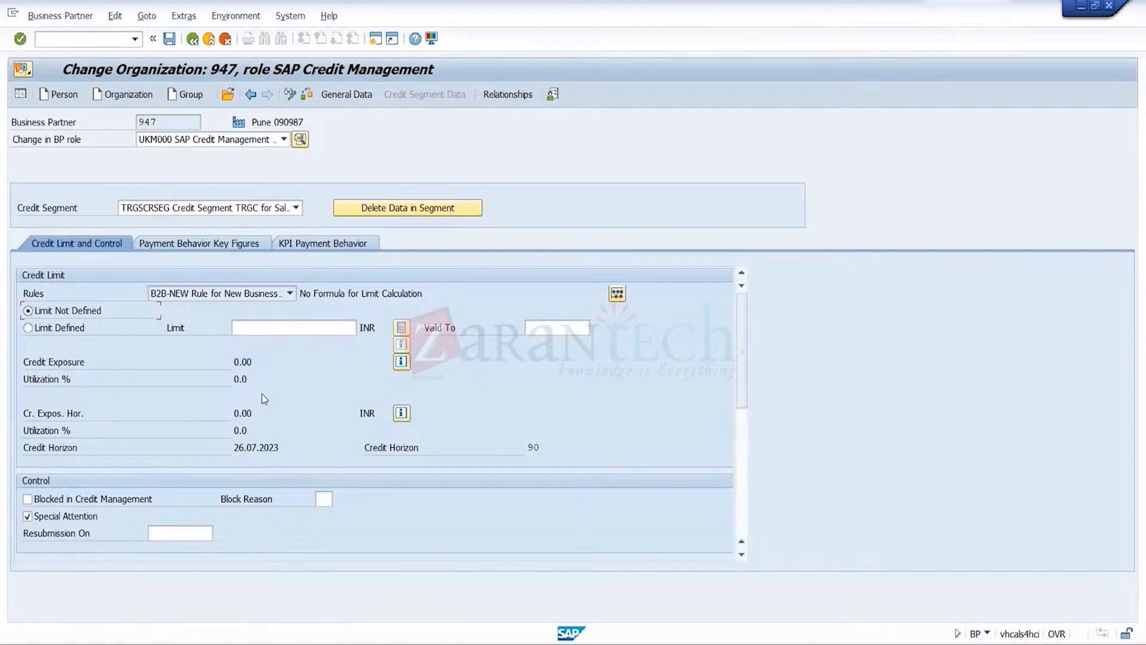
click(59, 327)
click(303, 332)
text(2)
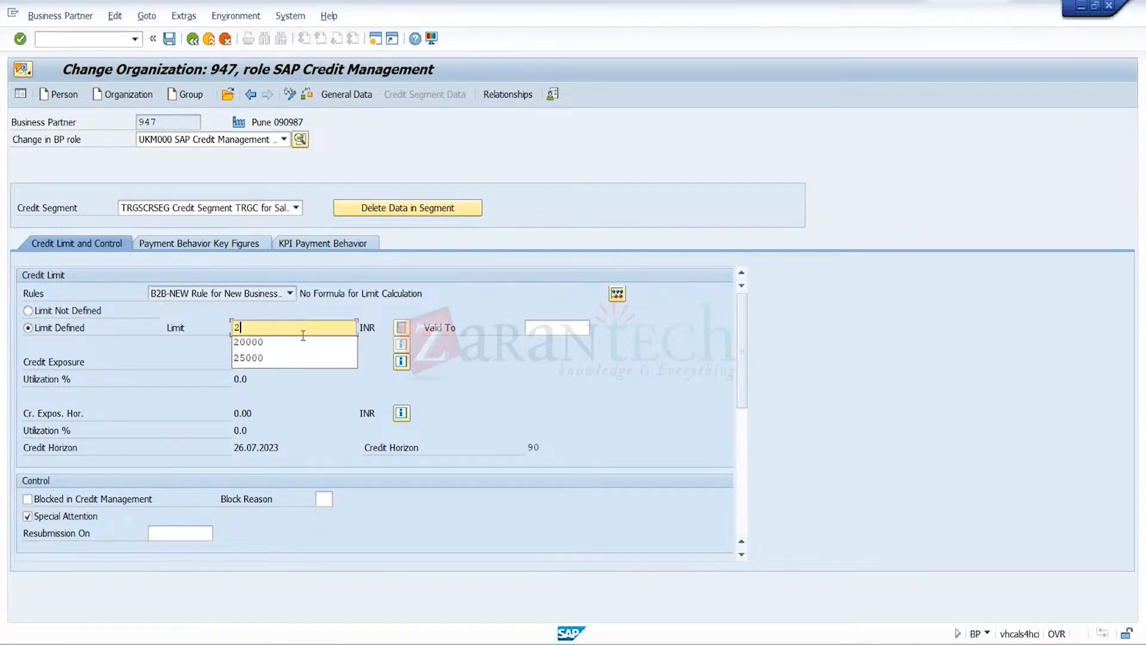
text(0000)
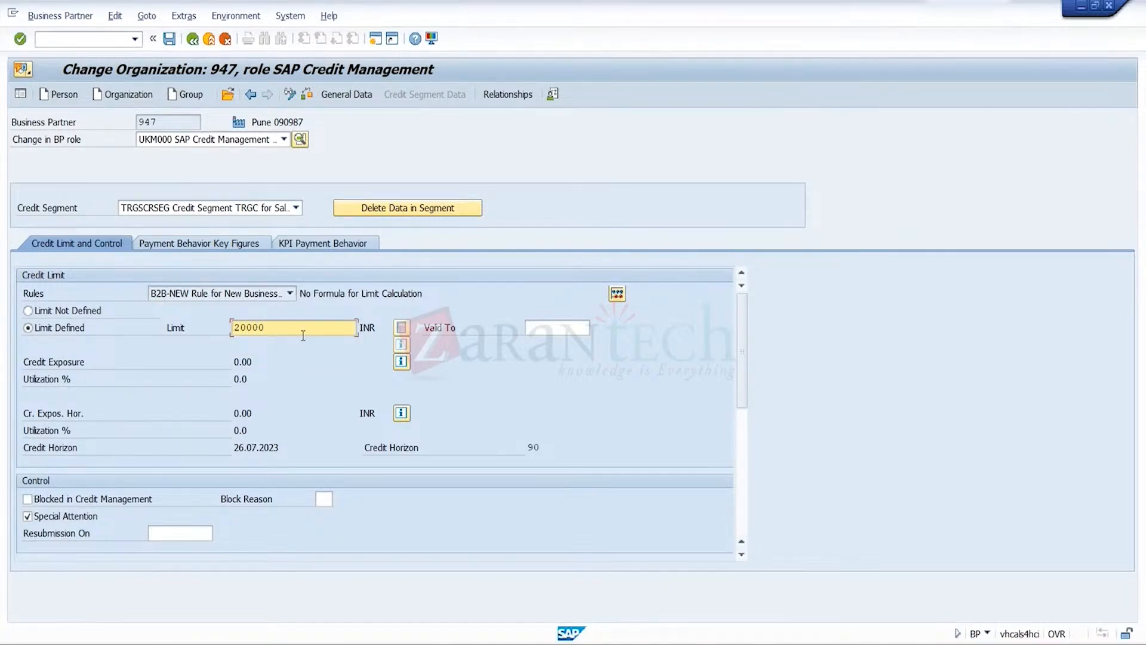
key(Return)
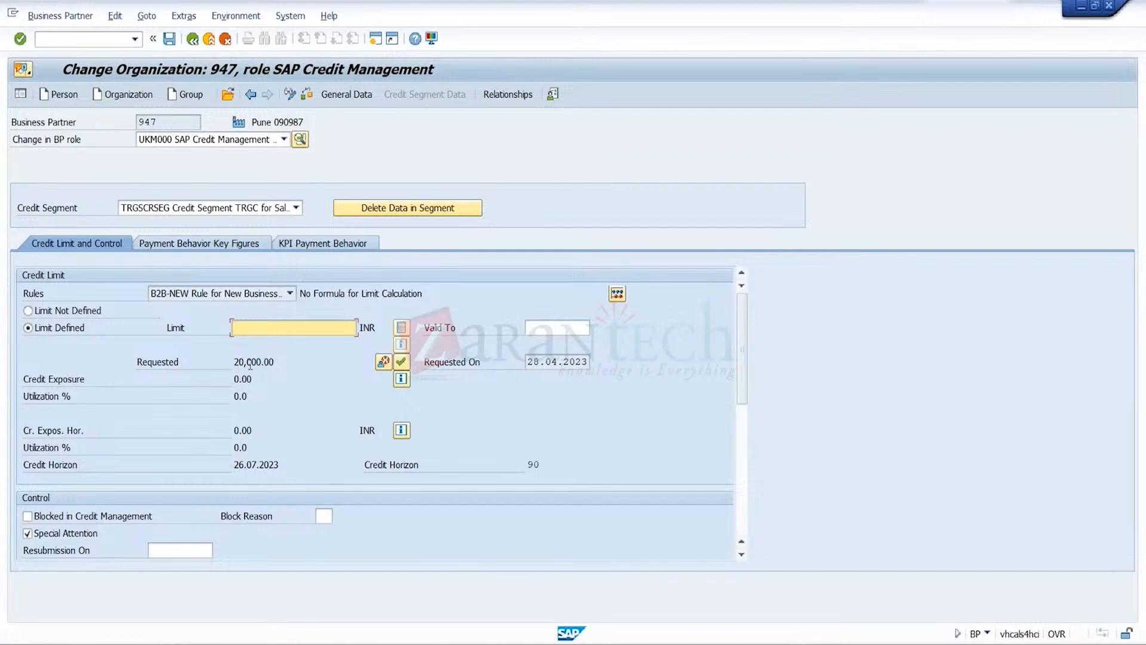
click(400, 361)
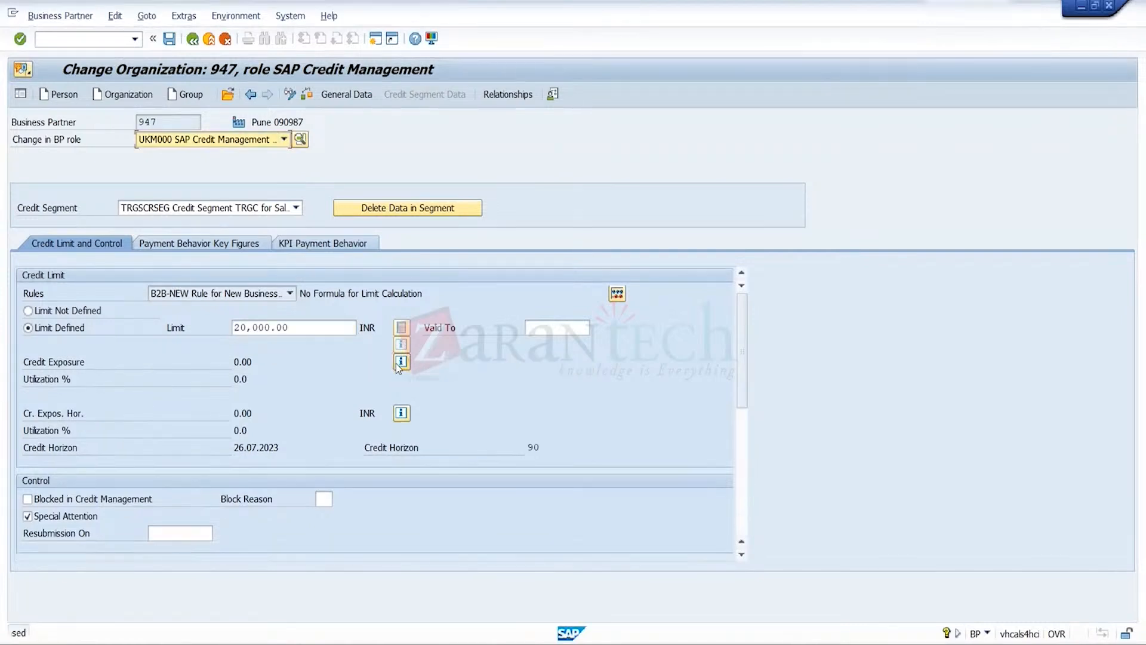
Return to the business partner's general data, save the record, and exit the transaction
click(356, 96)
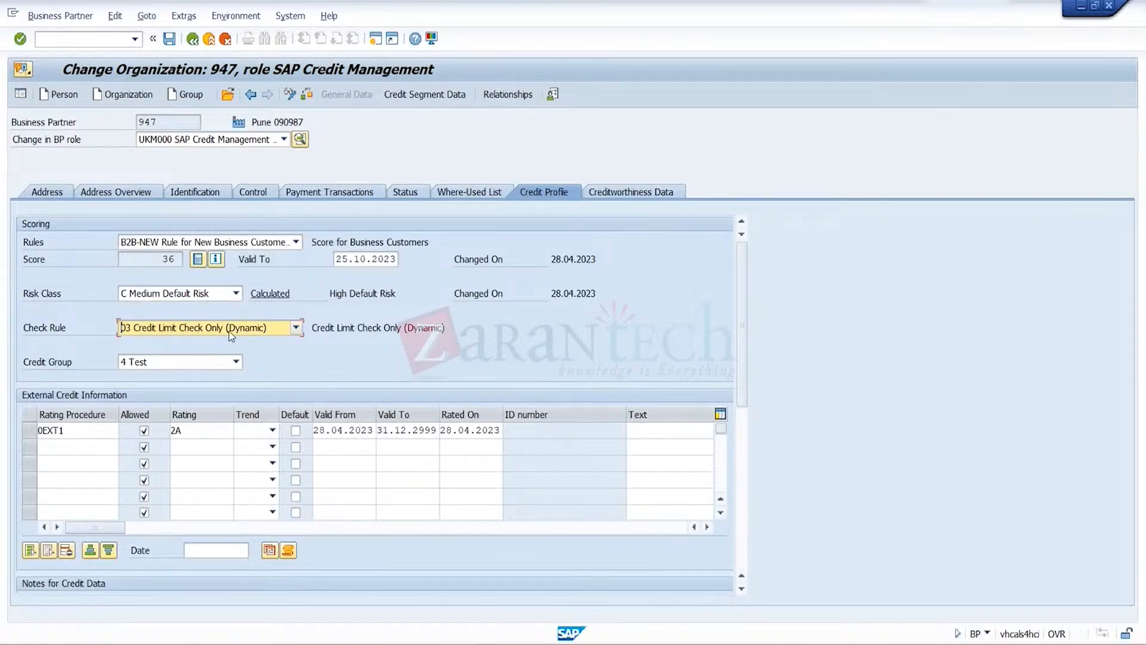
click(170, 40)
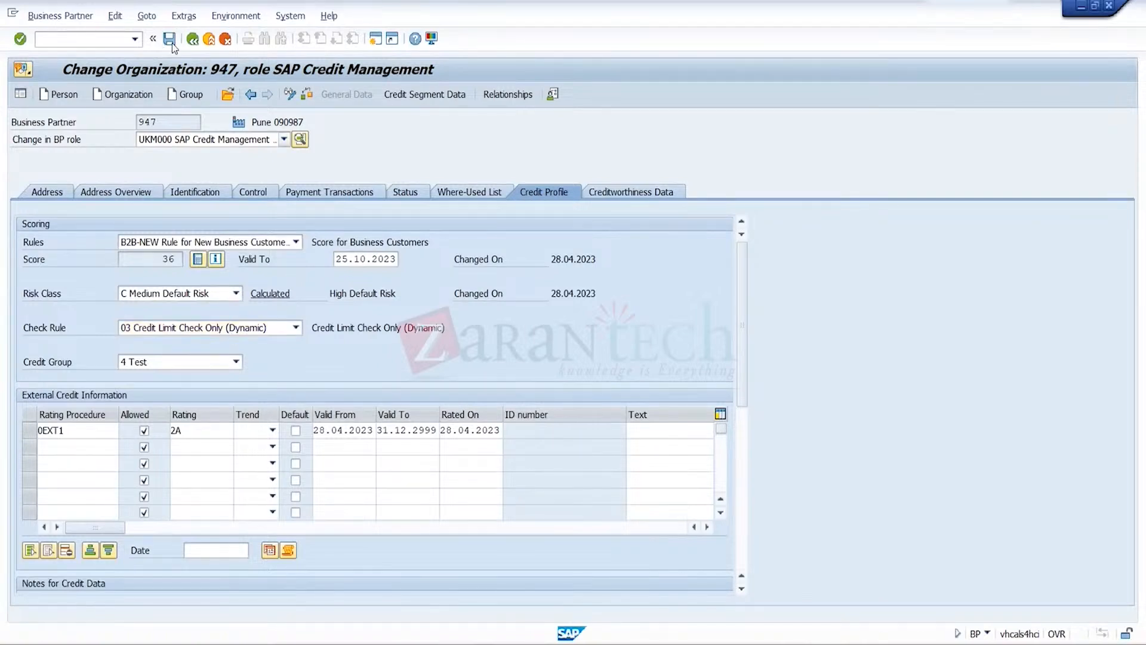
click(209, 40)
Start transaction va01 in another SAP session and continue to the standard order overview
click(132, 42)
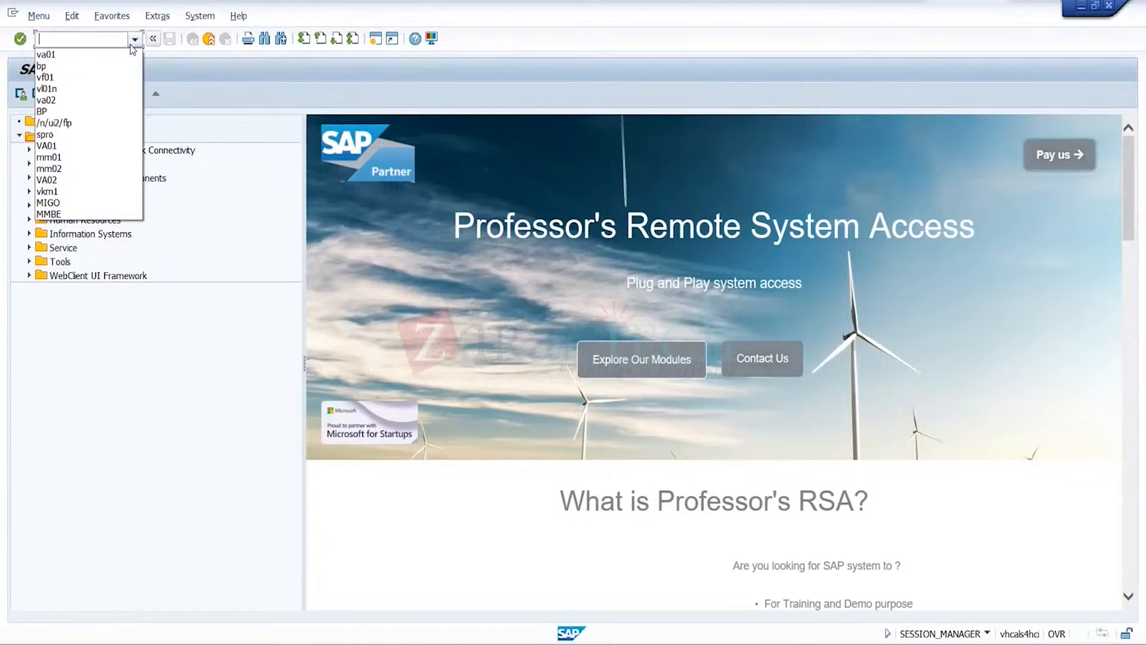
click(98, 56)
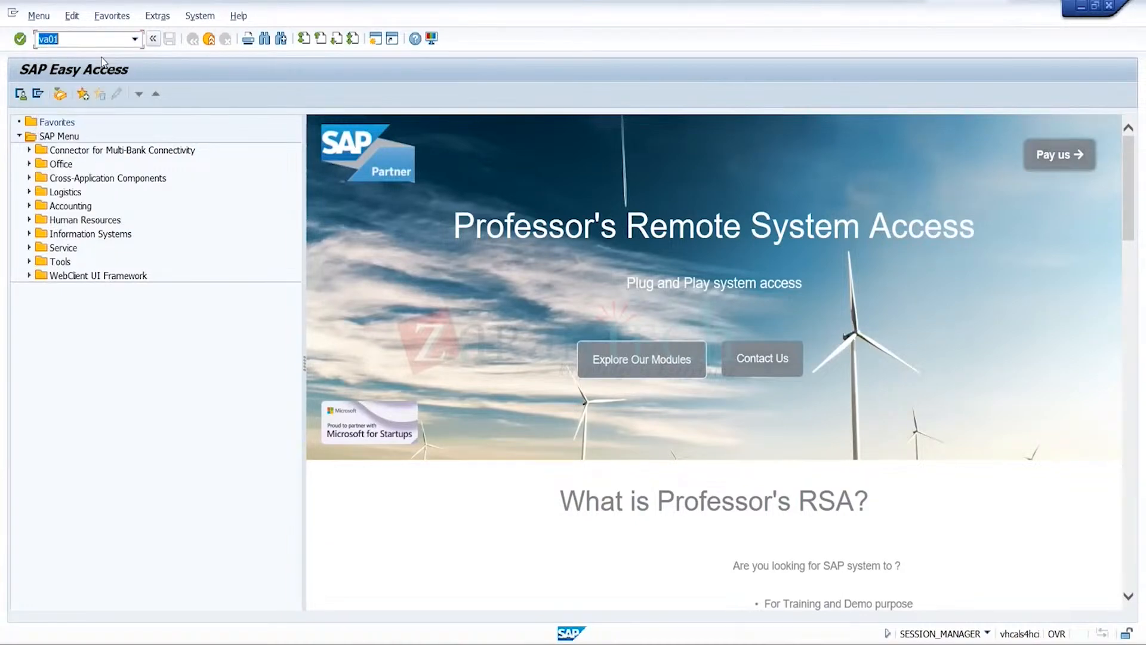
mouse_move(782, 642)
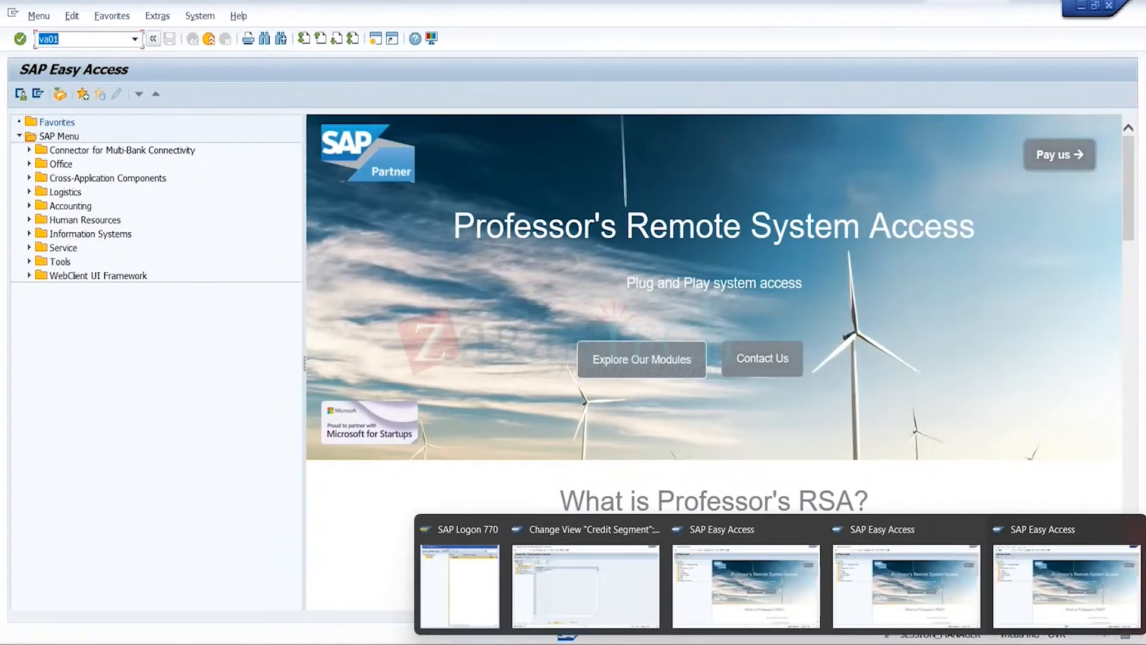
click(779, 597)
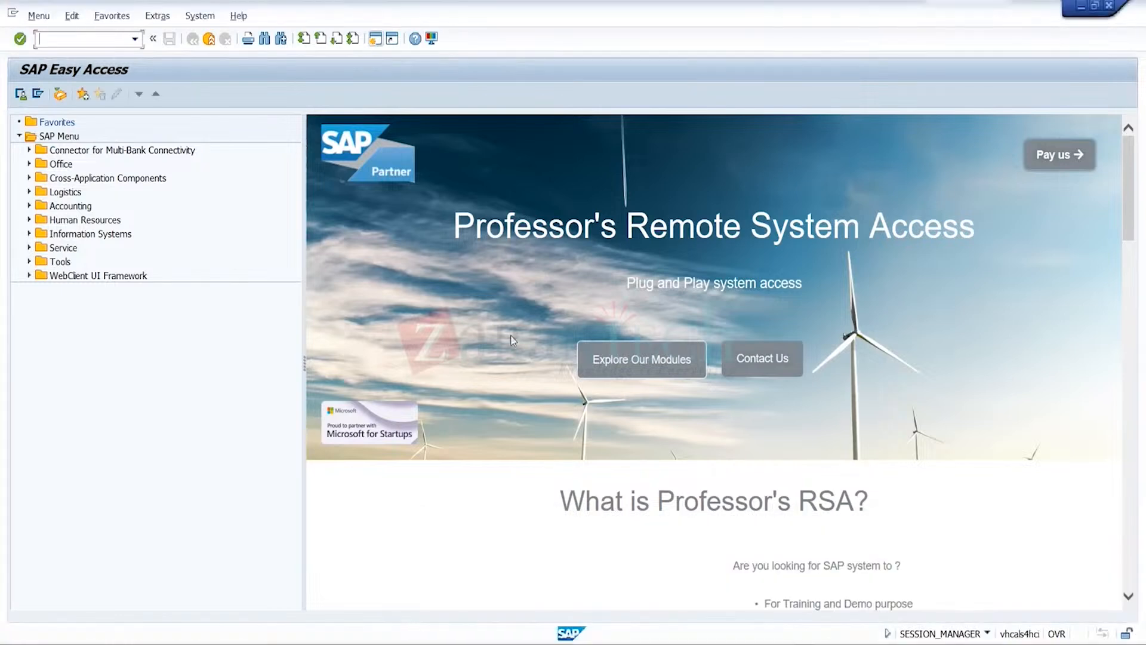
click(135, 39)
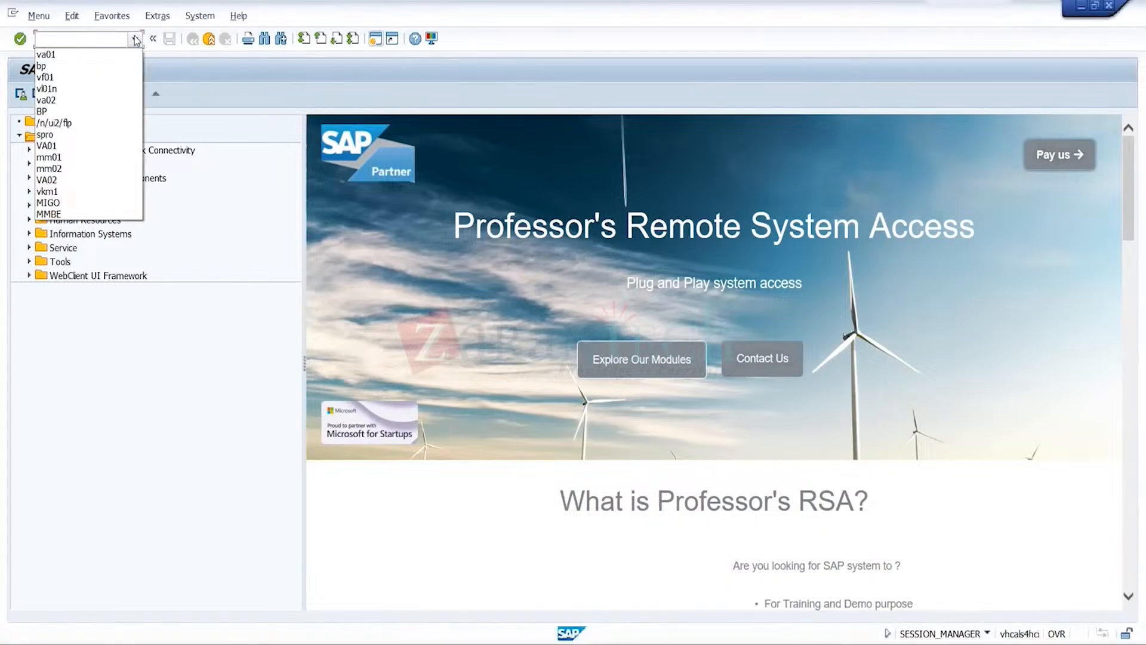
click(98, 54)
key(Return)
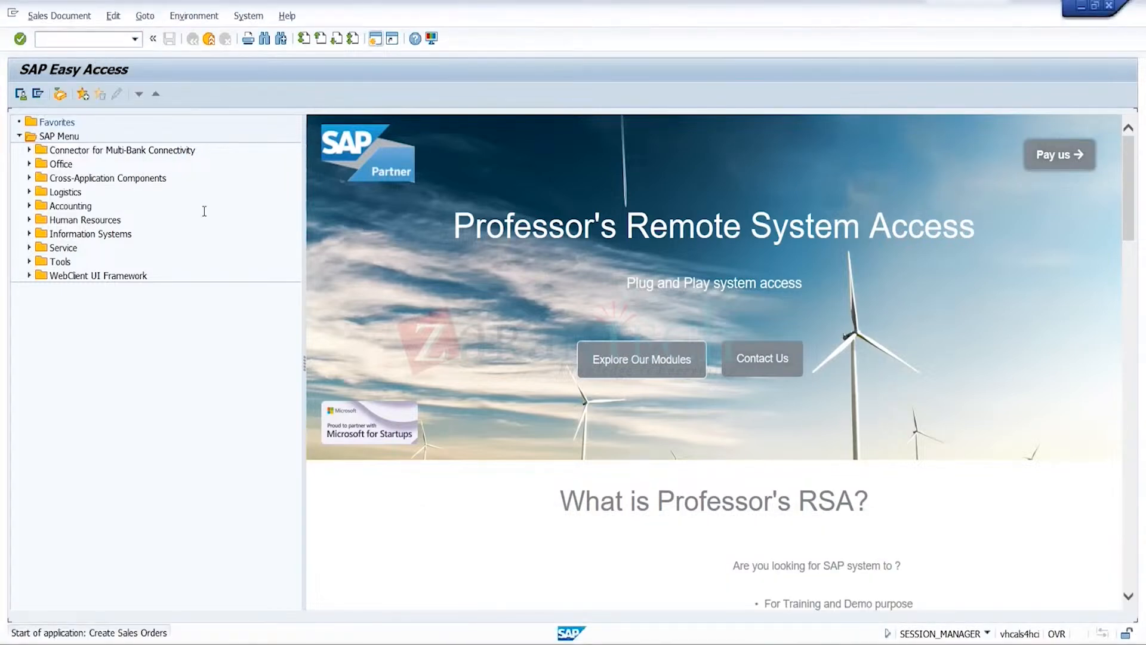
key(Return)
text(11)
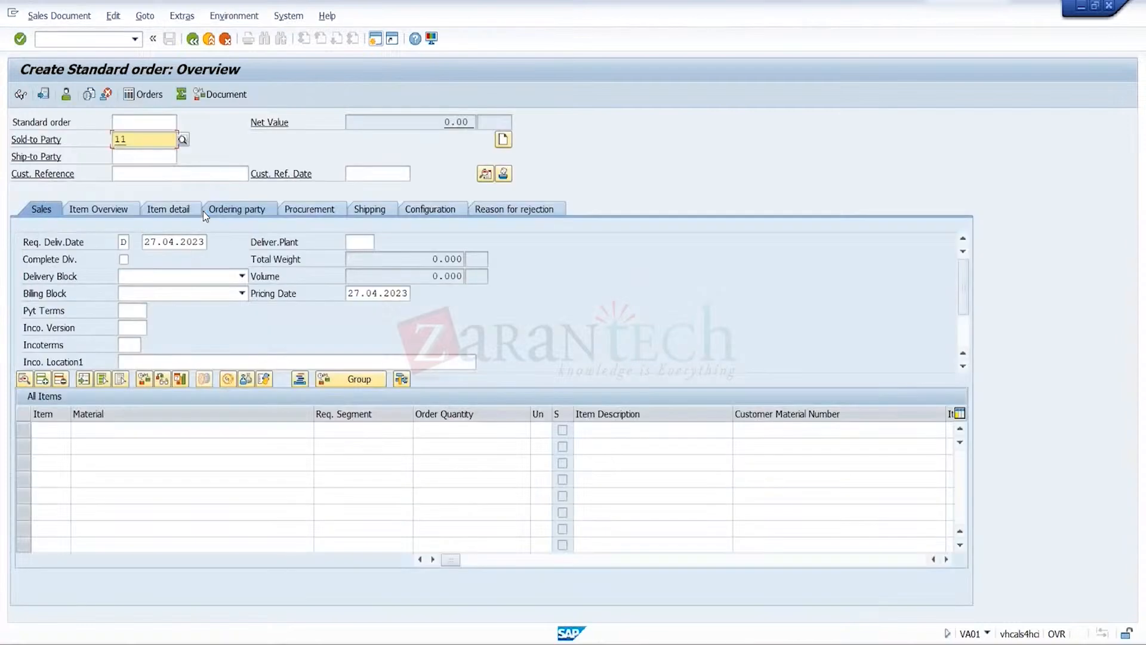
key(BackSpace)
key(BackSpace)
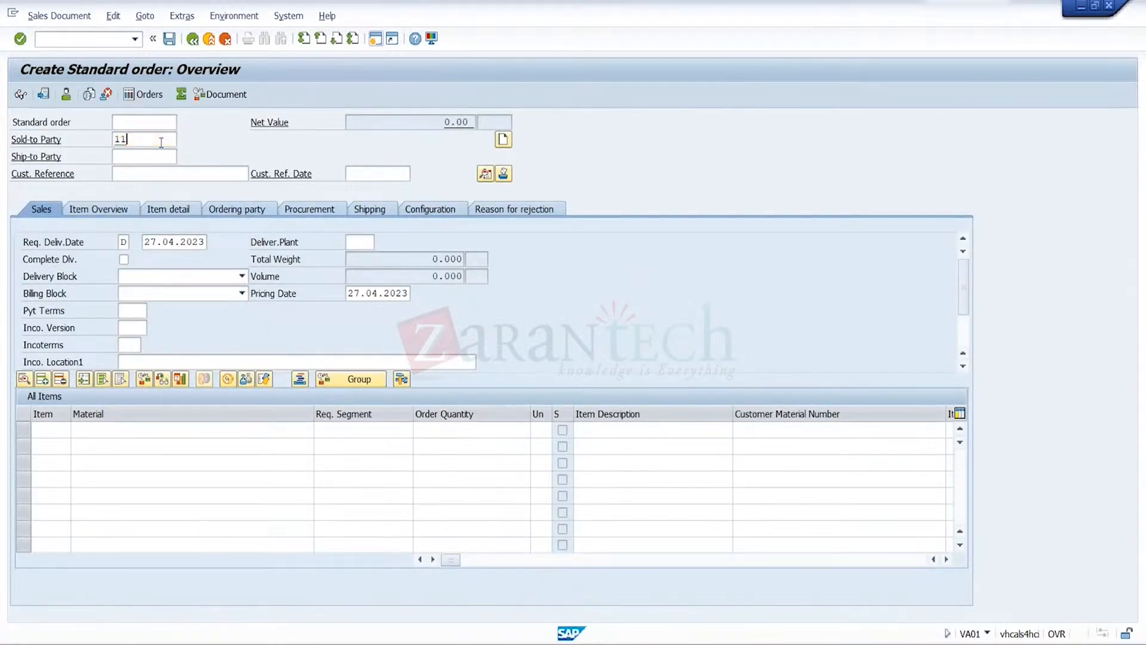
click(147, 156)
click(255, 427)
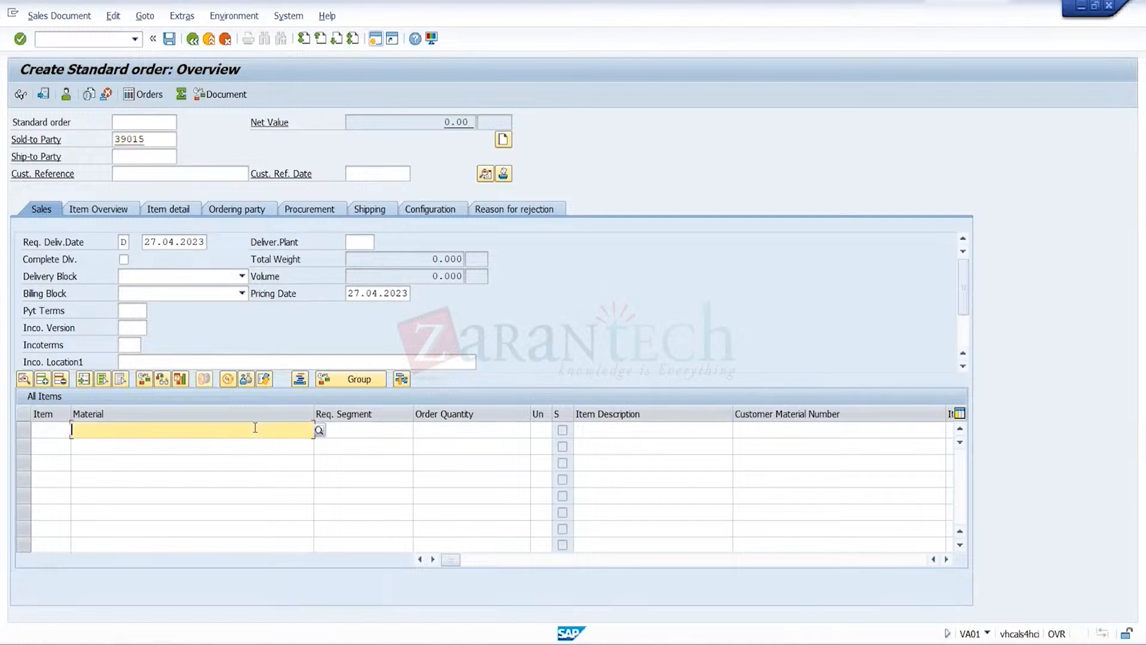
click(218, 443)
Look up customers per sales group for sales organization TRGS and choose CR3 in Pune as the sold-to party
click(174, 138)
click(182, 141)
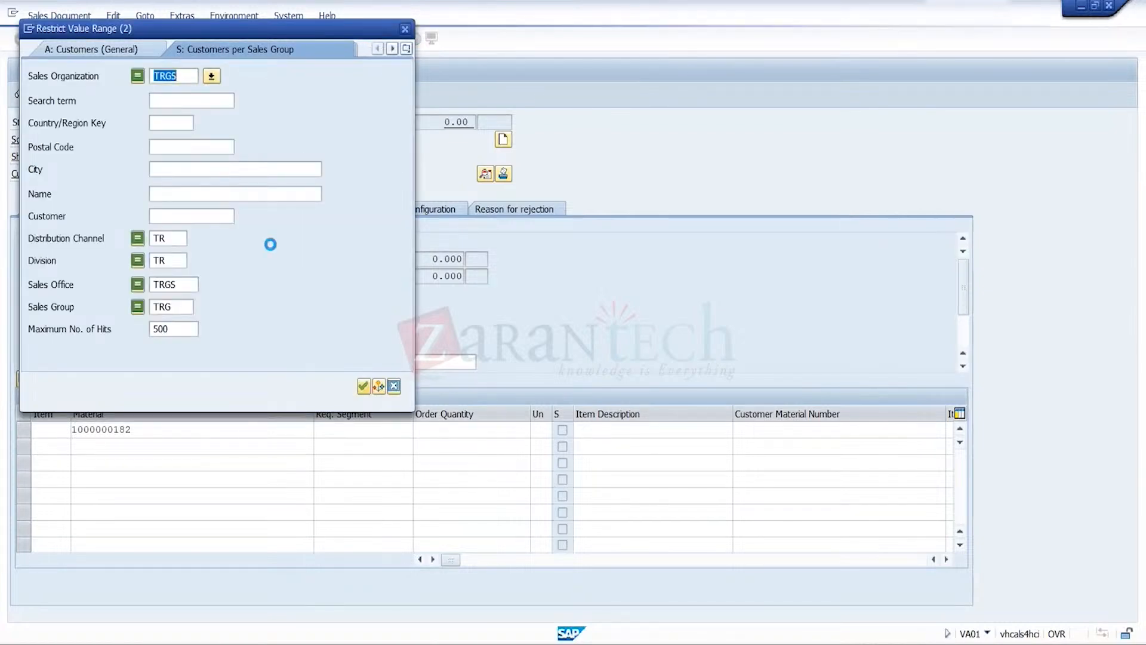
key(Return)
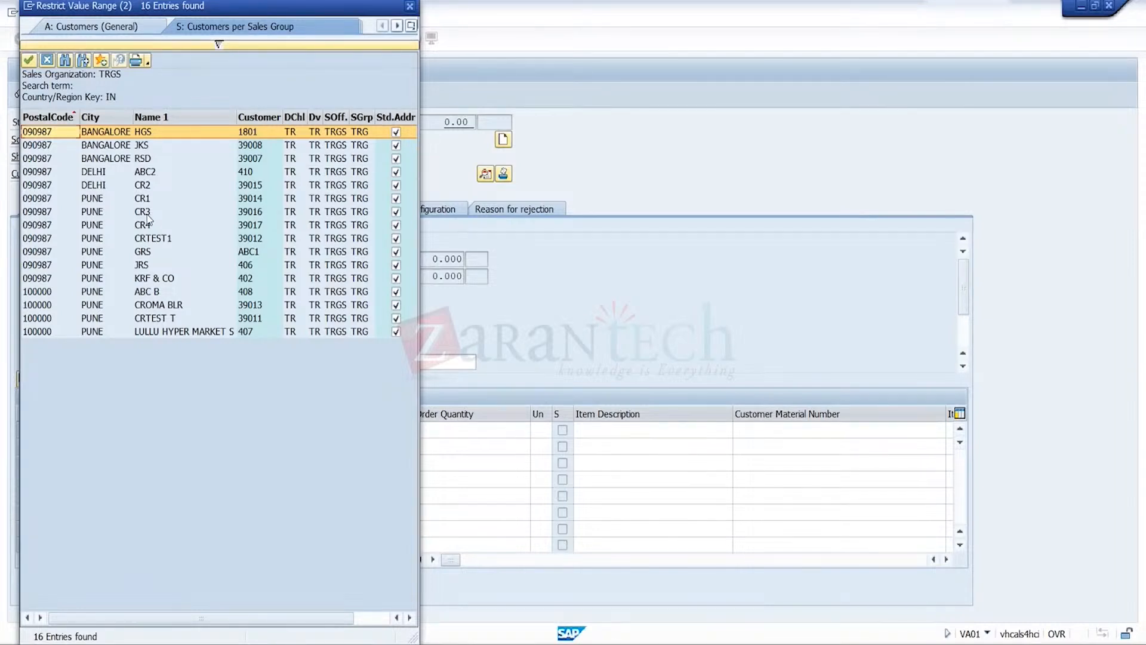
double_click(148, 214)
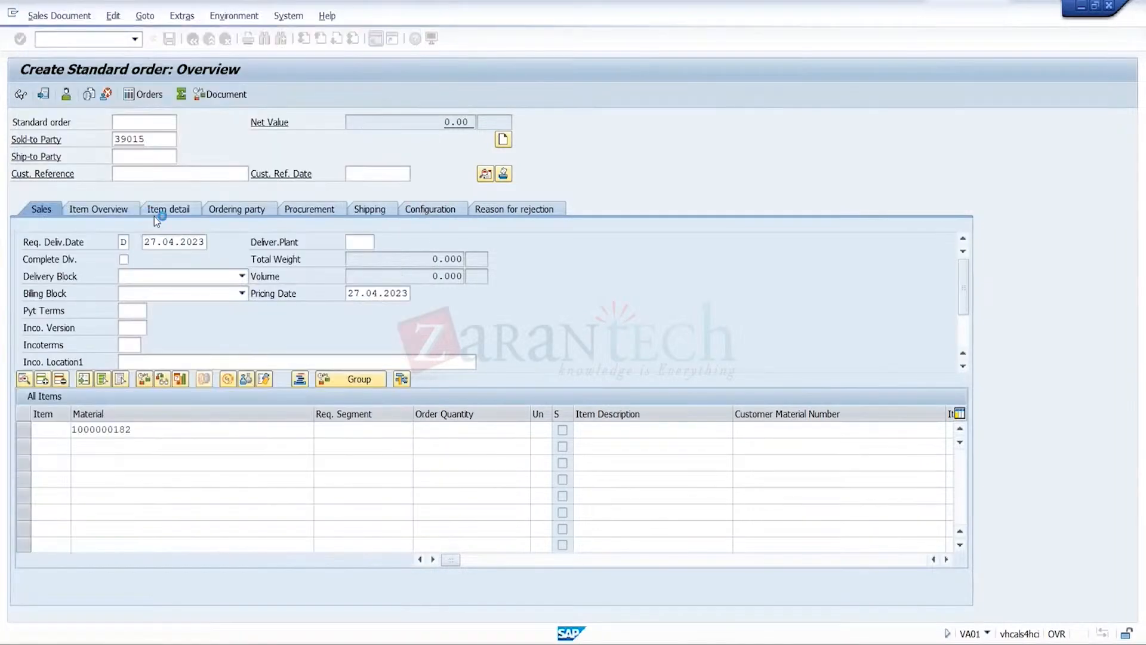
click(274, 440)
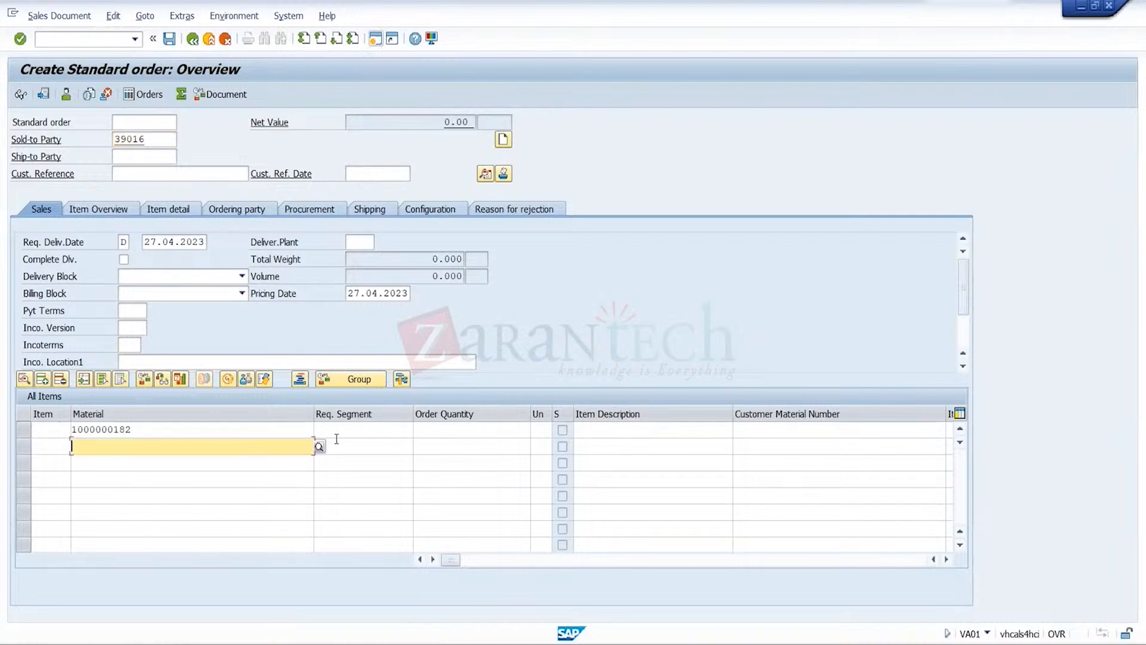
click(440, 431)
click(440, 431)
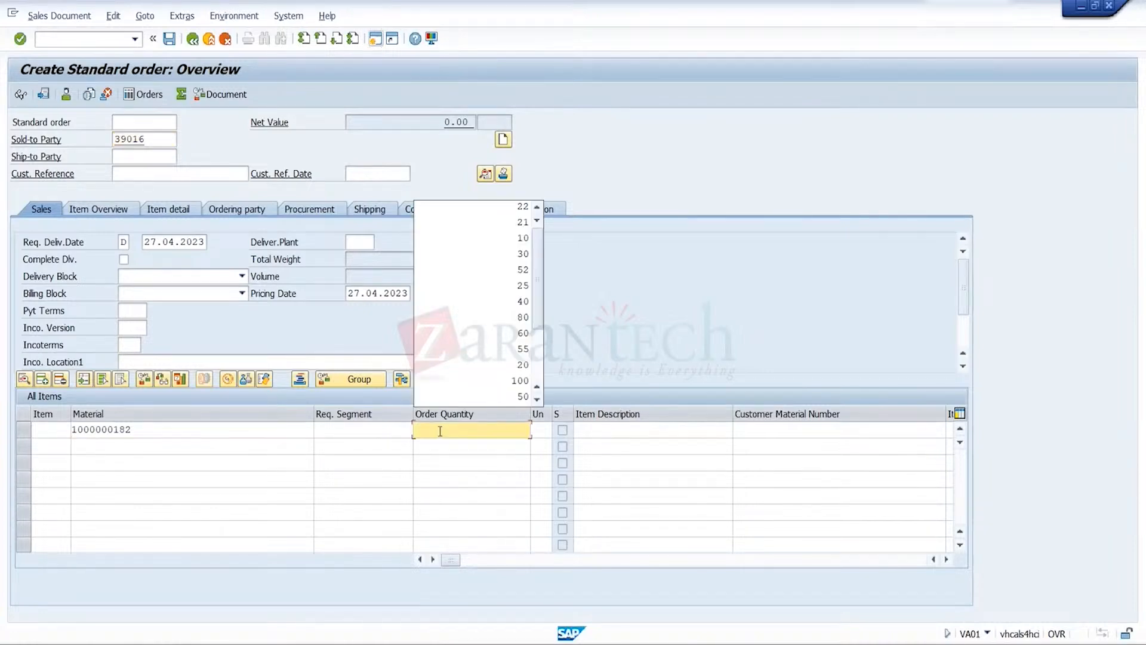
text(22)
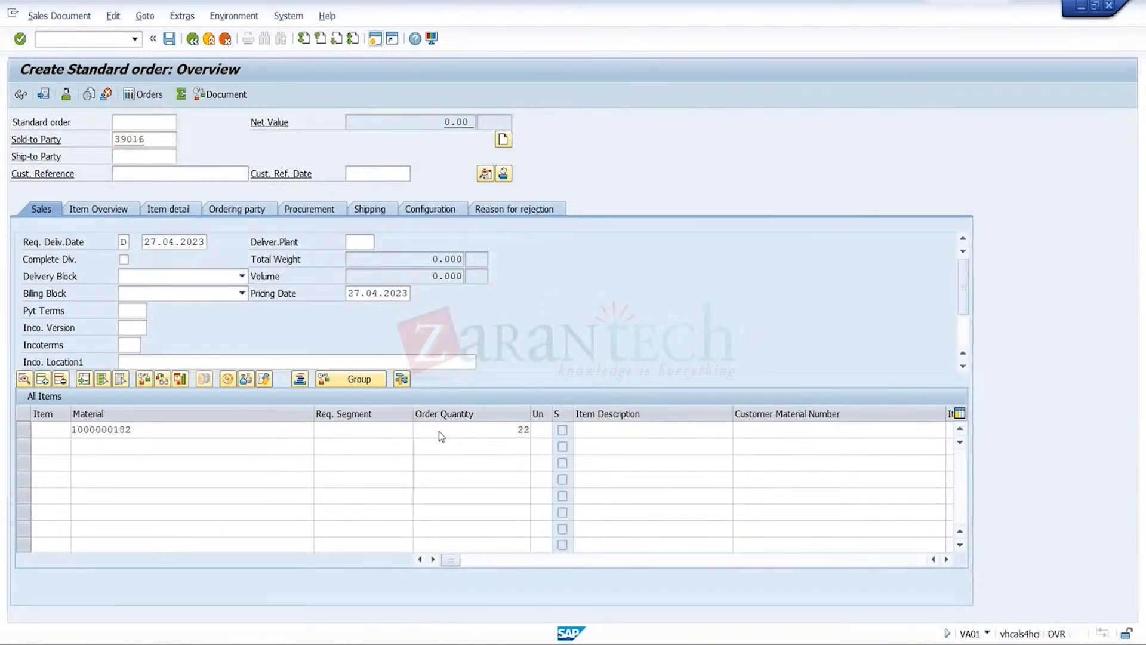
key(Return)
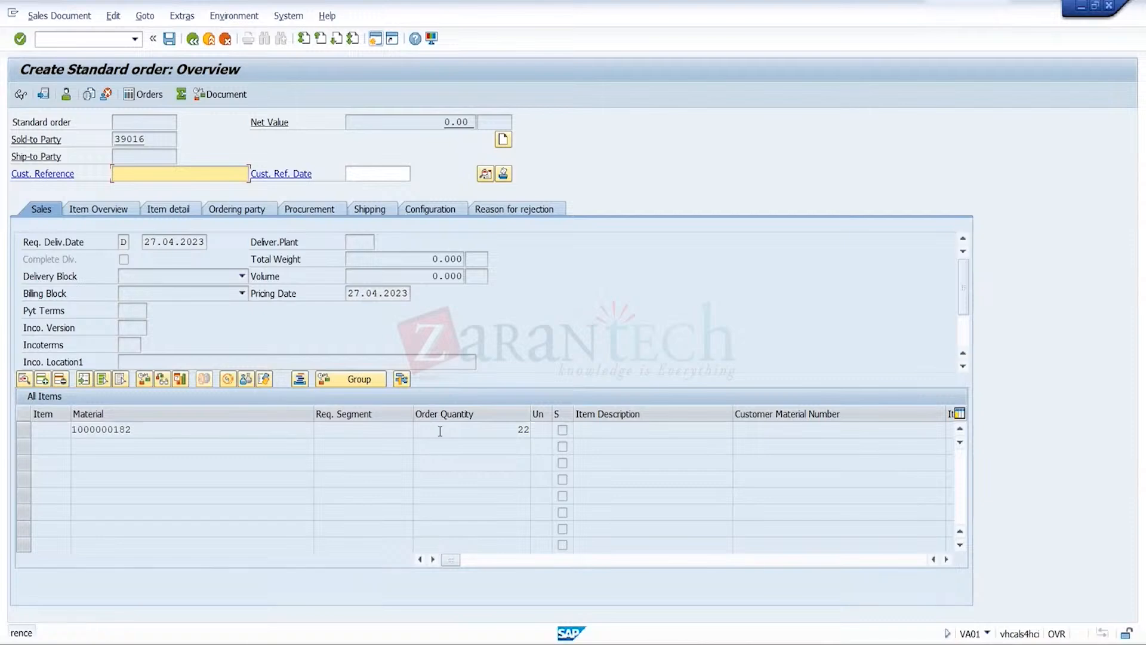
key(Return)
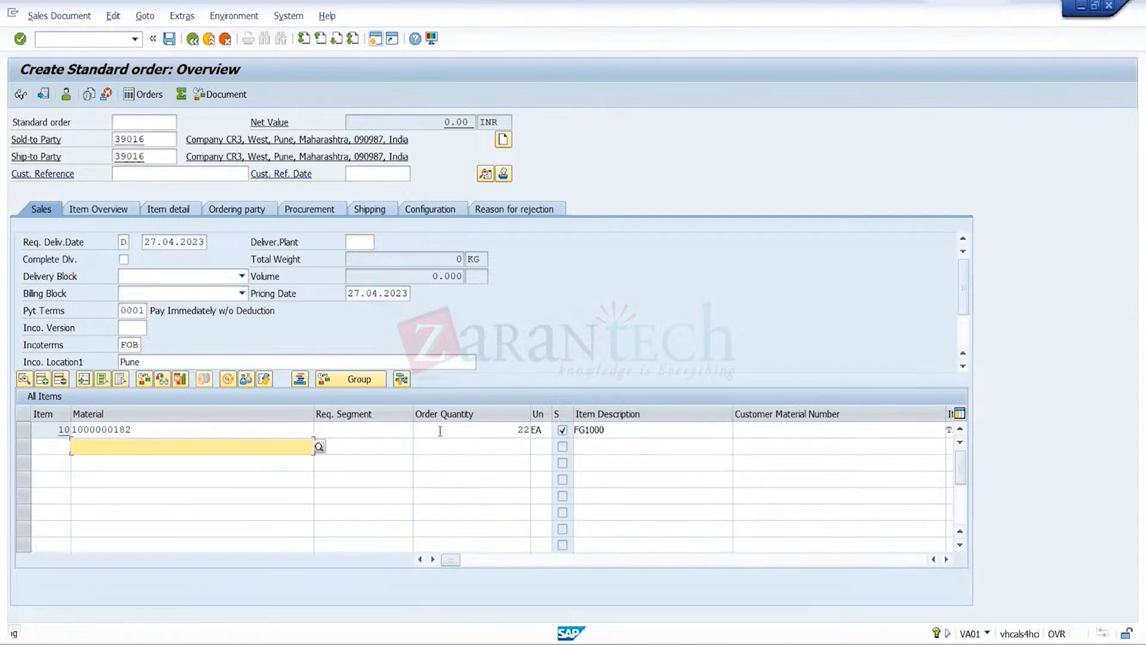
Add price condition PR00 with an amount of 1000 INR to the pricing conditions of item 10
click(24, 431)
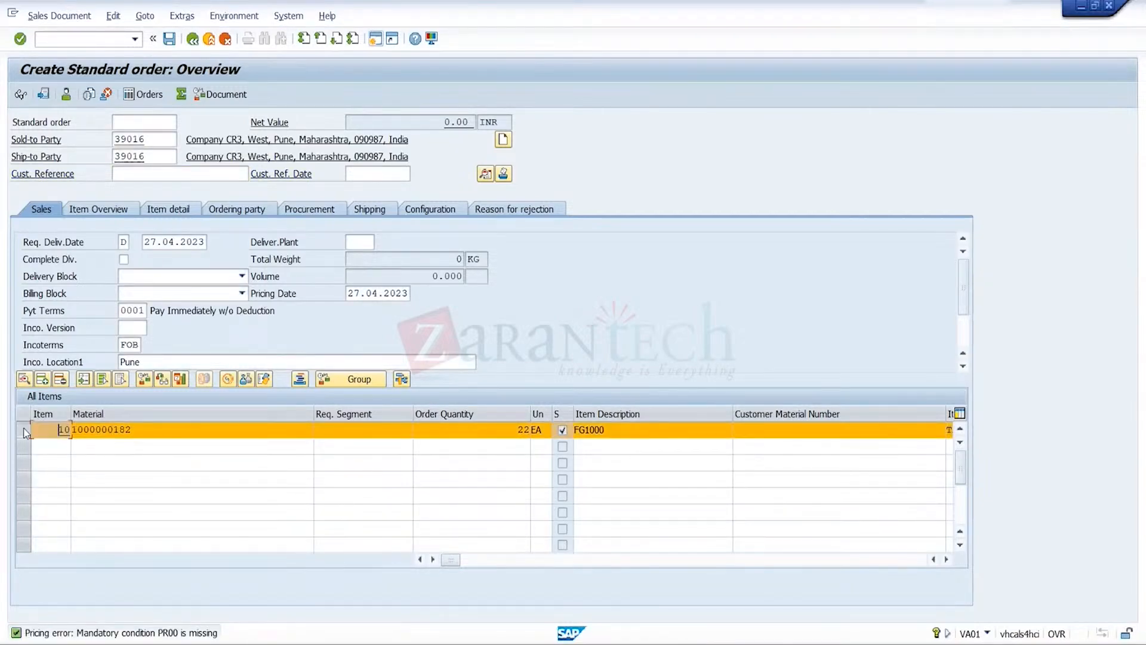
click(145, 15)
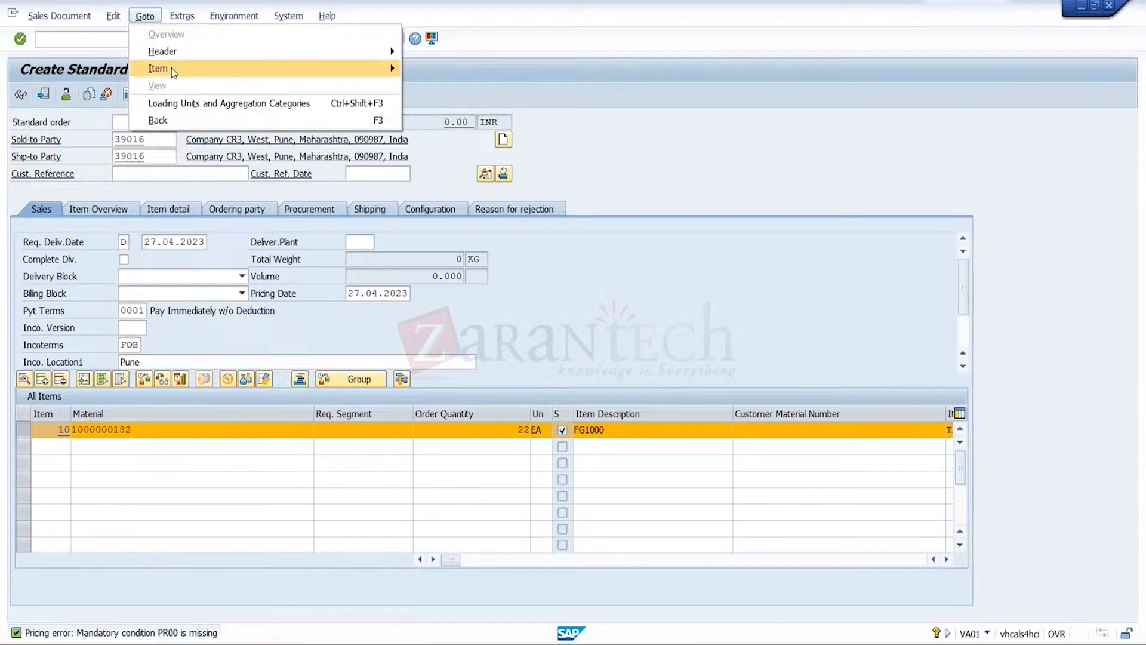
mouse_move(170, 68)
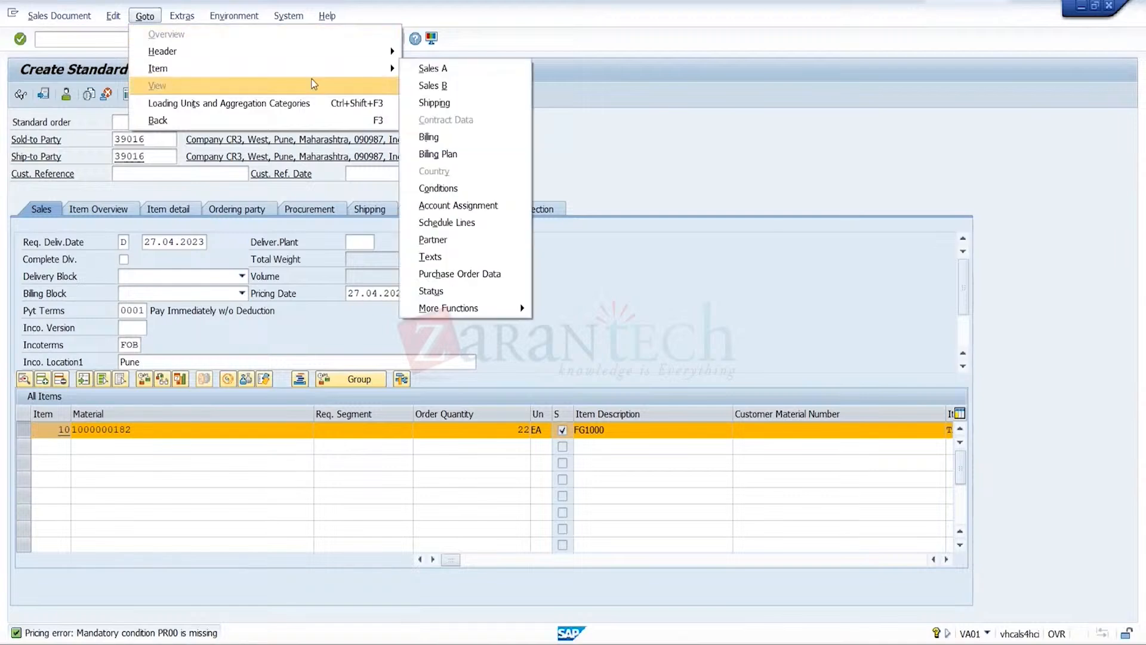
click(452, 188)
text(PR00)
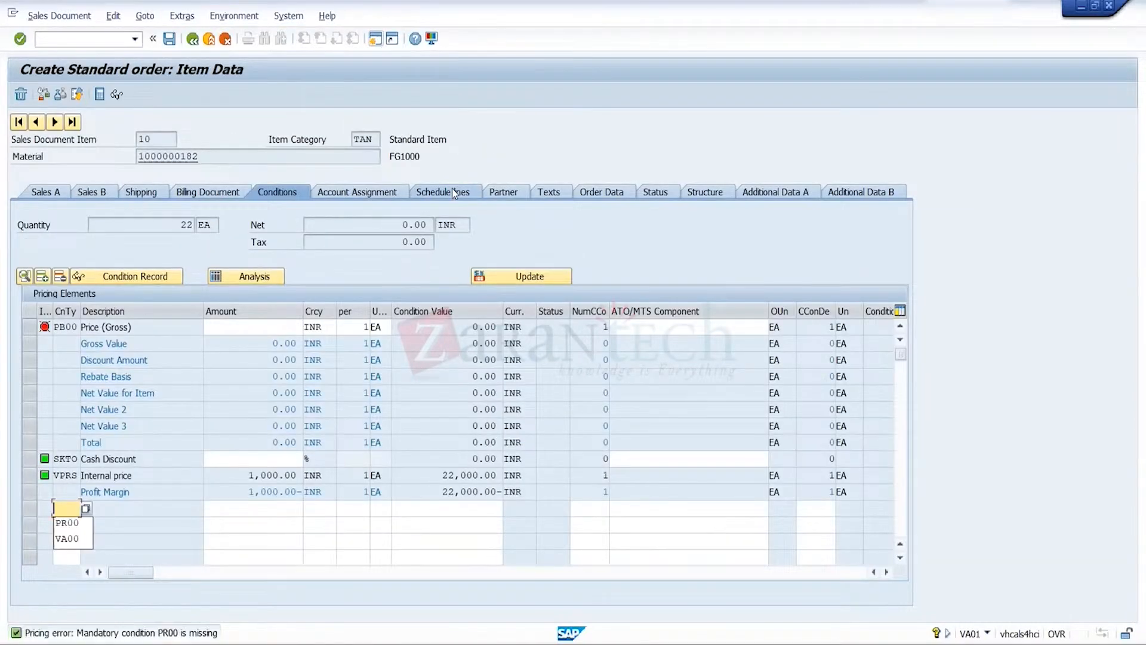
key(Tab)
text(1,000)
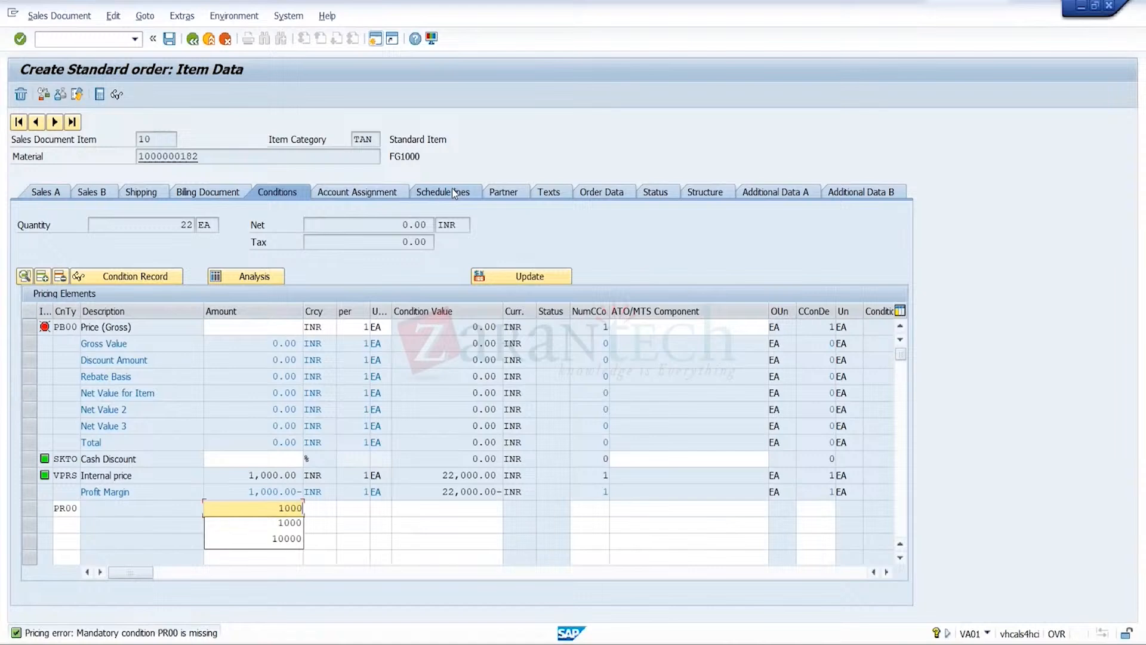
key(Return)
Try to save the standard order, dismiss the credit check messages, and cancel back to the order overview
click(171, 41)
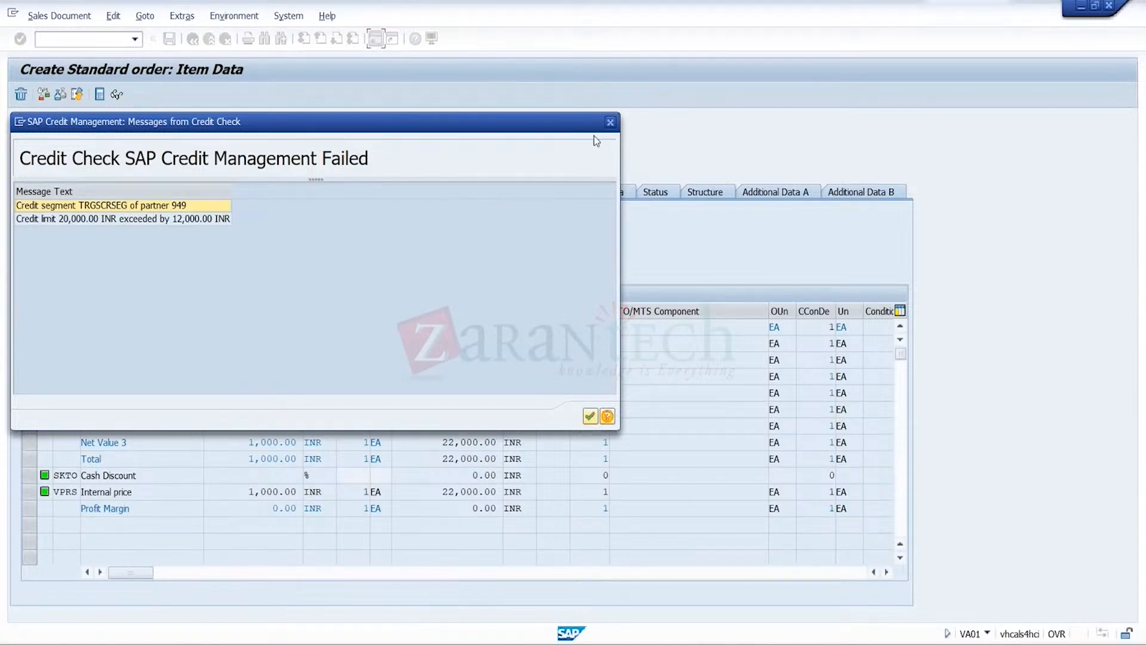
click(611, 121)
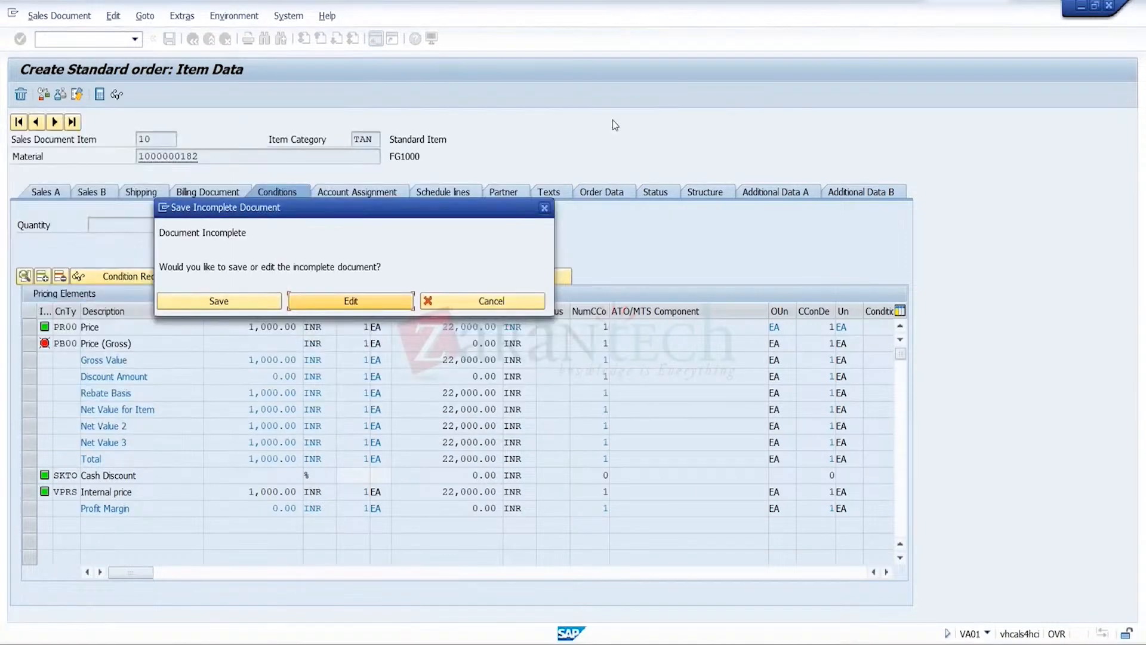
click(485, 301)
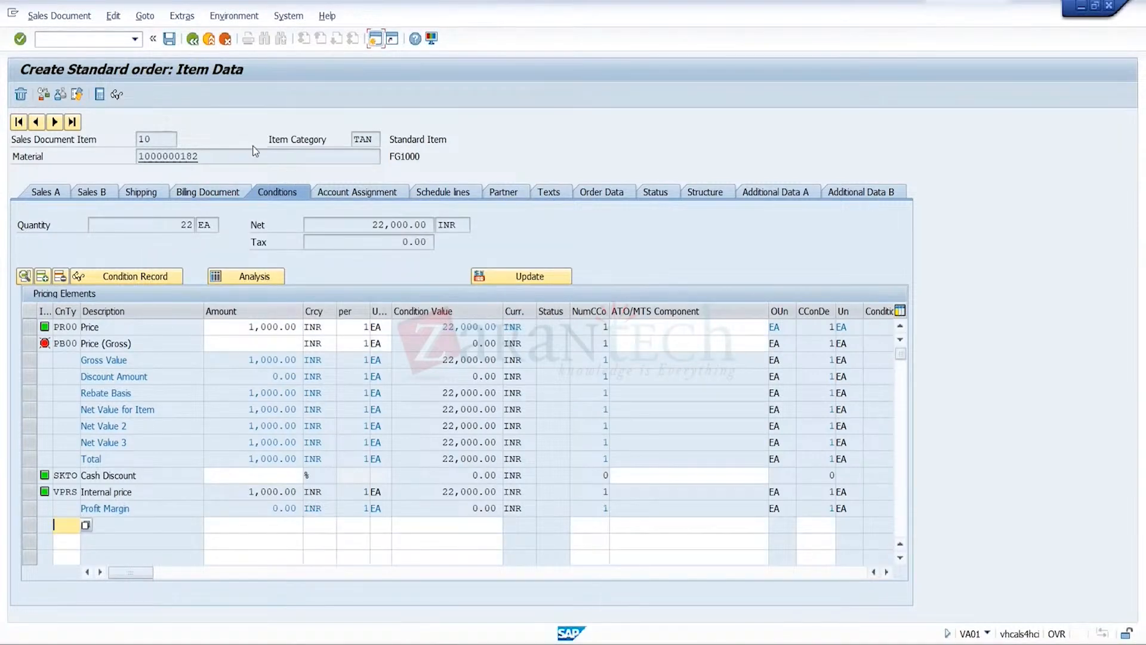
click(192, 42)
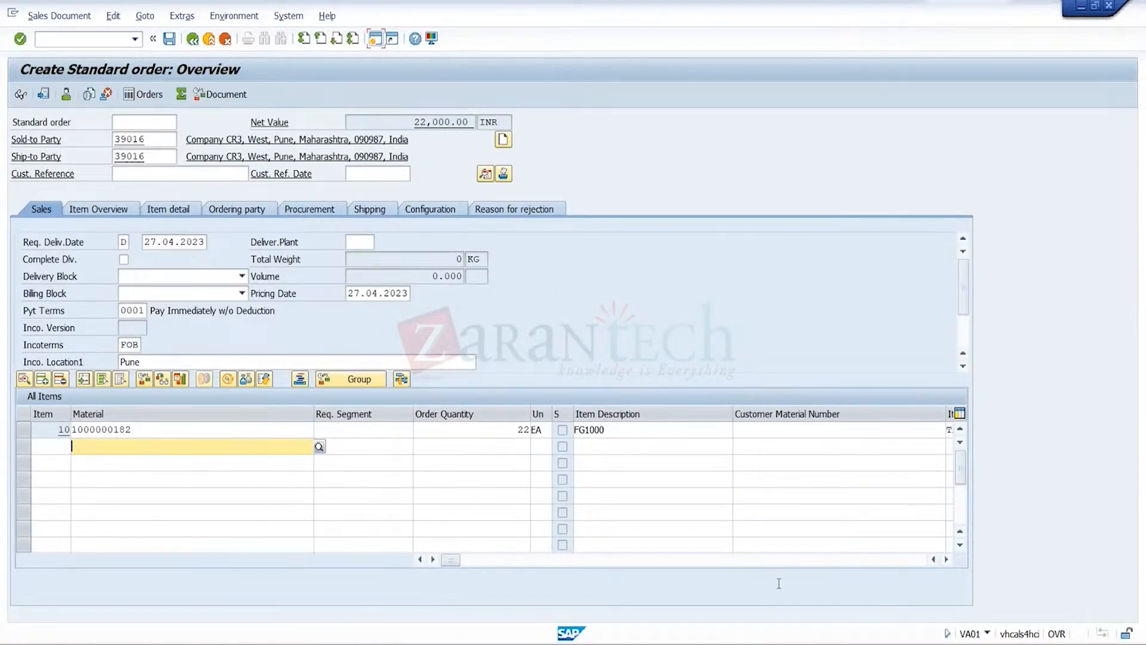
Switch to the session with check rule 03's credit segment settings and select the TRGSCRSEG entry for inspection
mouse_move(780, 643)
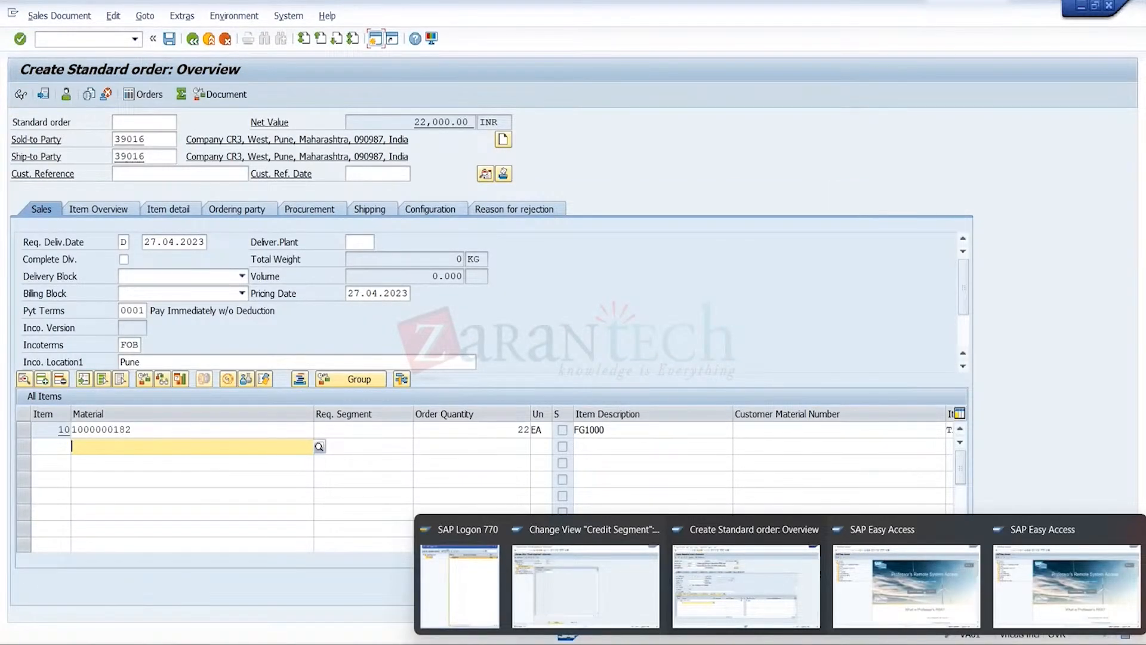
click(561, 579)
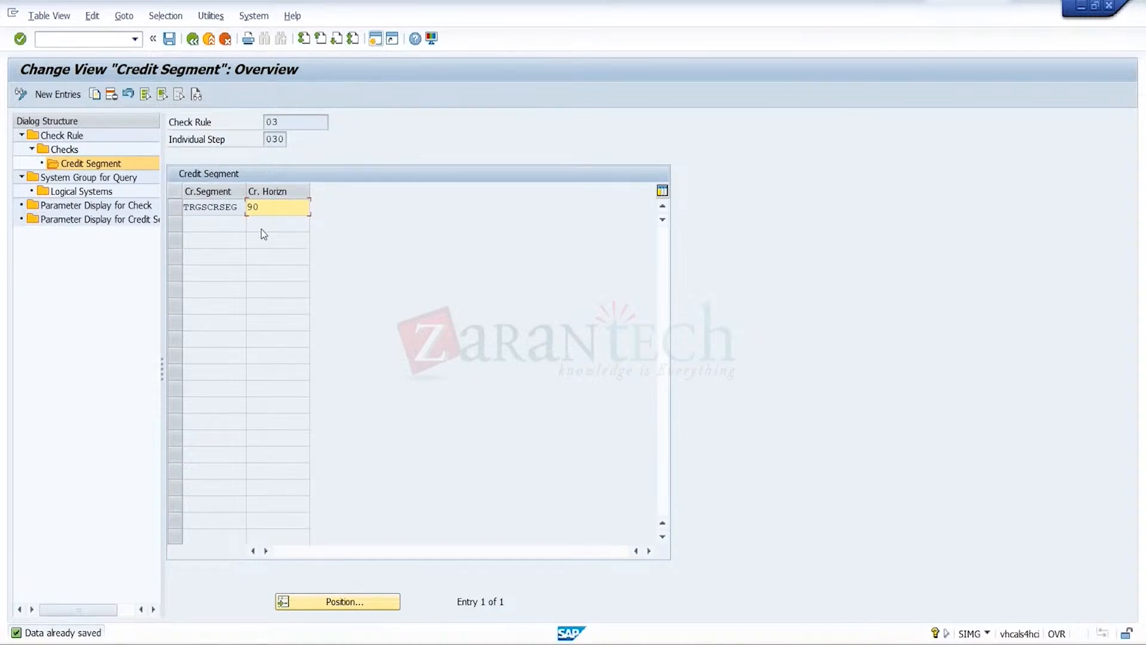
click(232, 207)
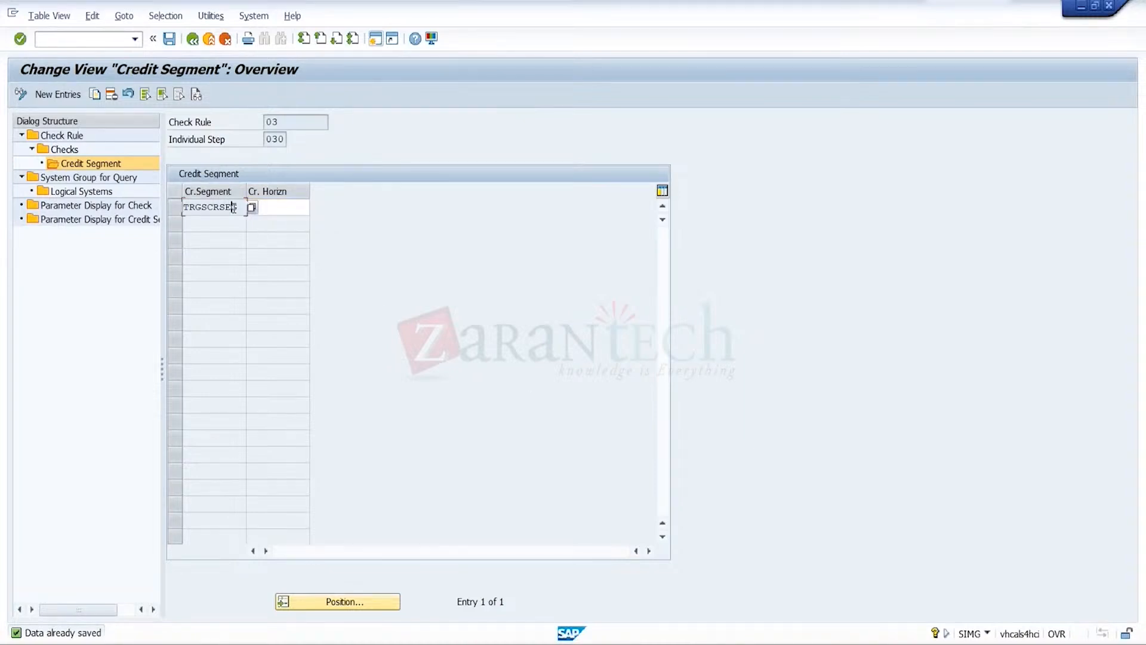
Inspect the credit horizon entry for segment TRGSCRSEG, and start business partner maintenance (BP) in a free SAP Easy Access session
click(296, 214)
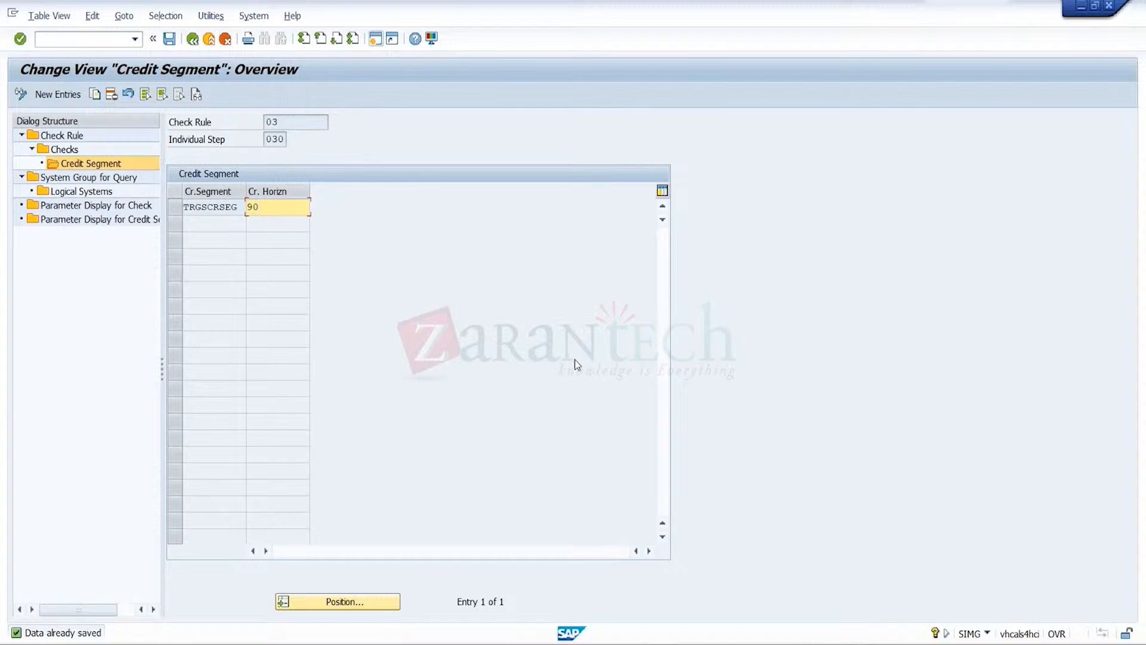
mouse_move(787, 621)
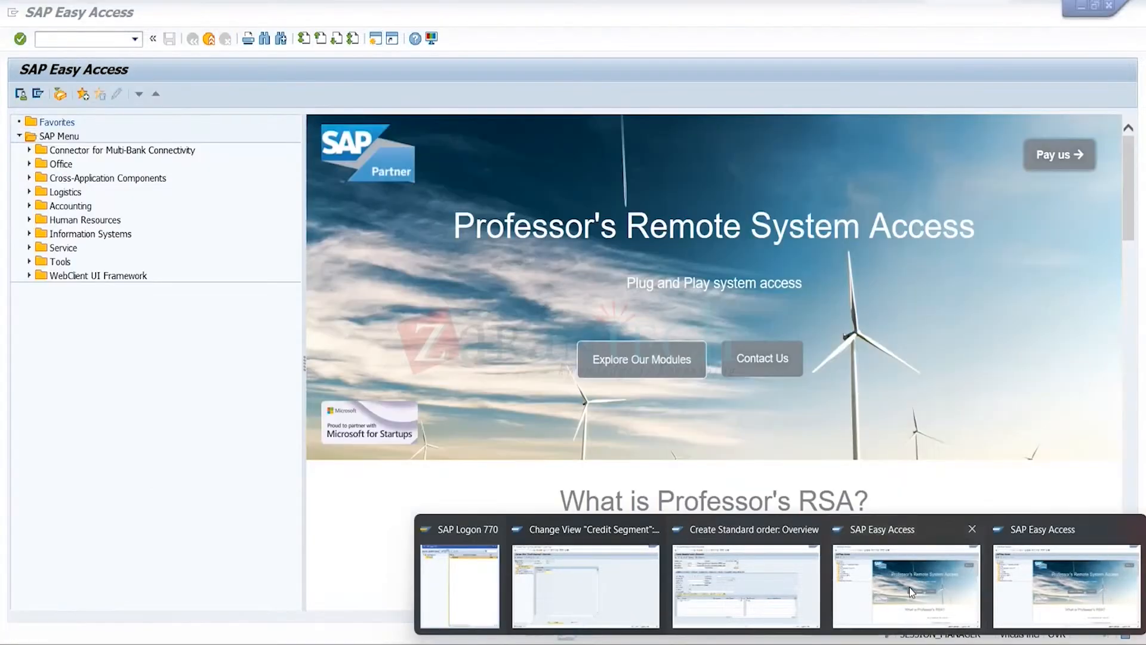
click(909, 586)
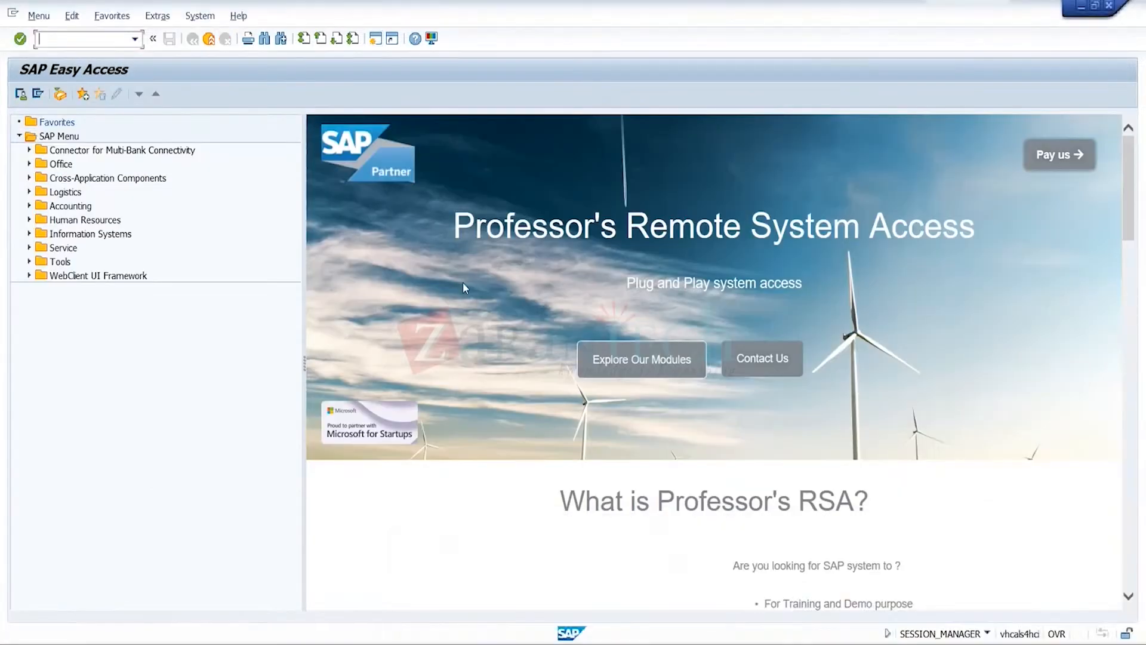
click(135, 40)
click(99, 73)
key(Return)
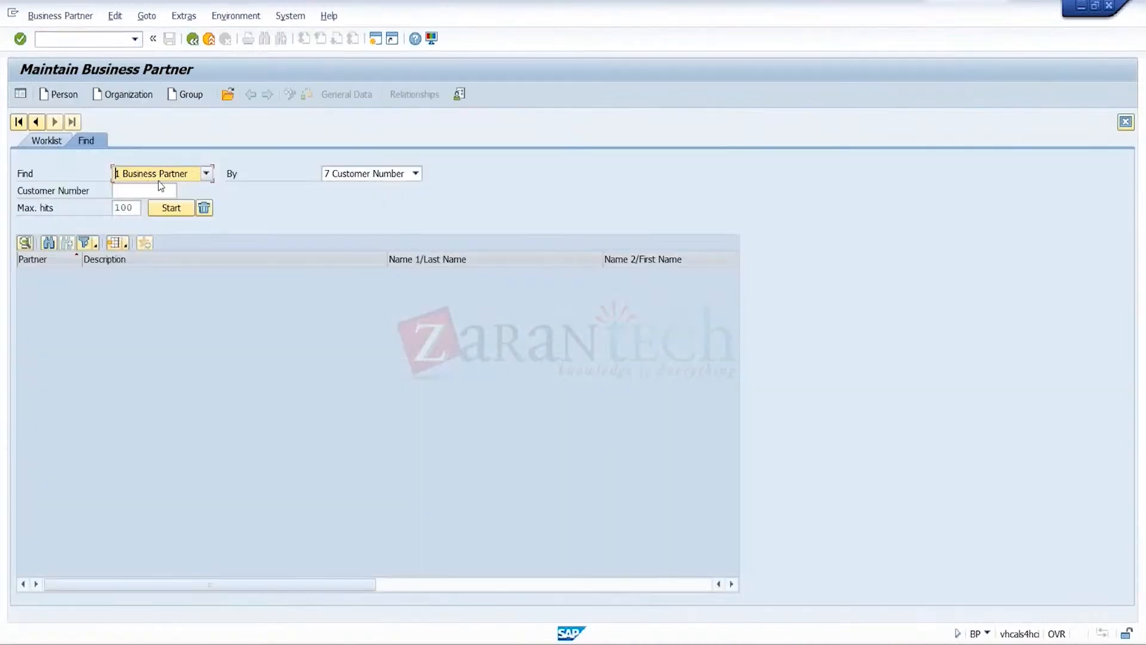
Find the business partner of company CR3 by its customer number and open its record
click(162, 190)
click(161, 190)
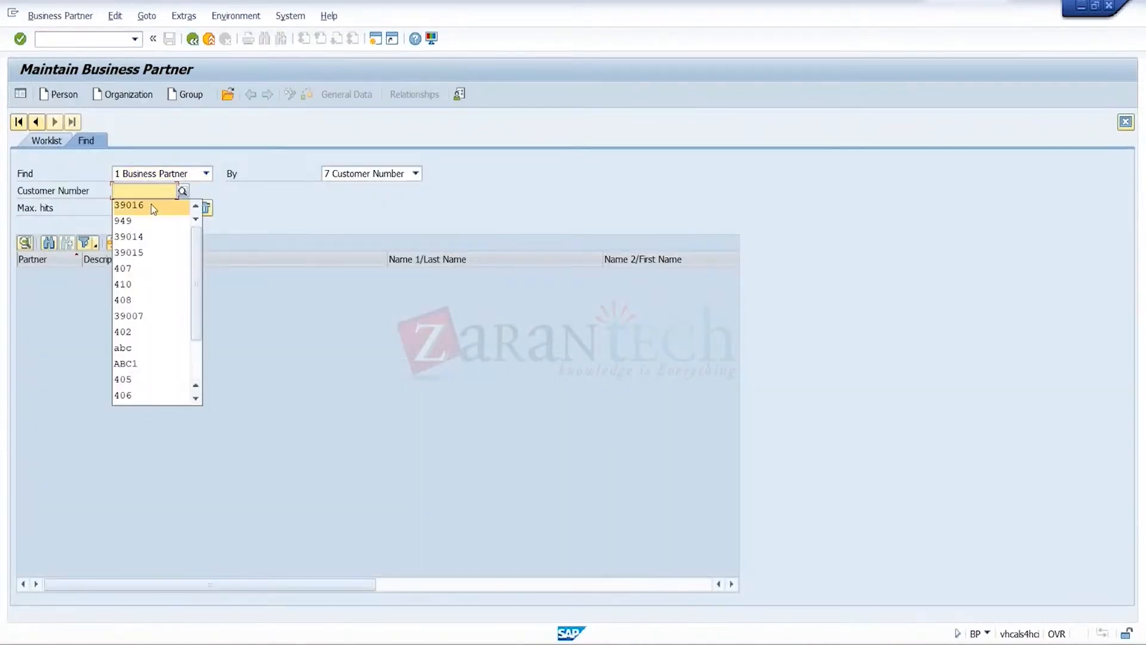
click(150, 206)
click(178, 210)
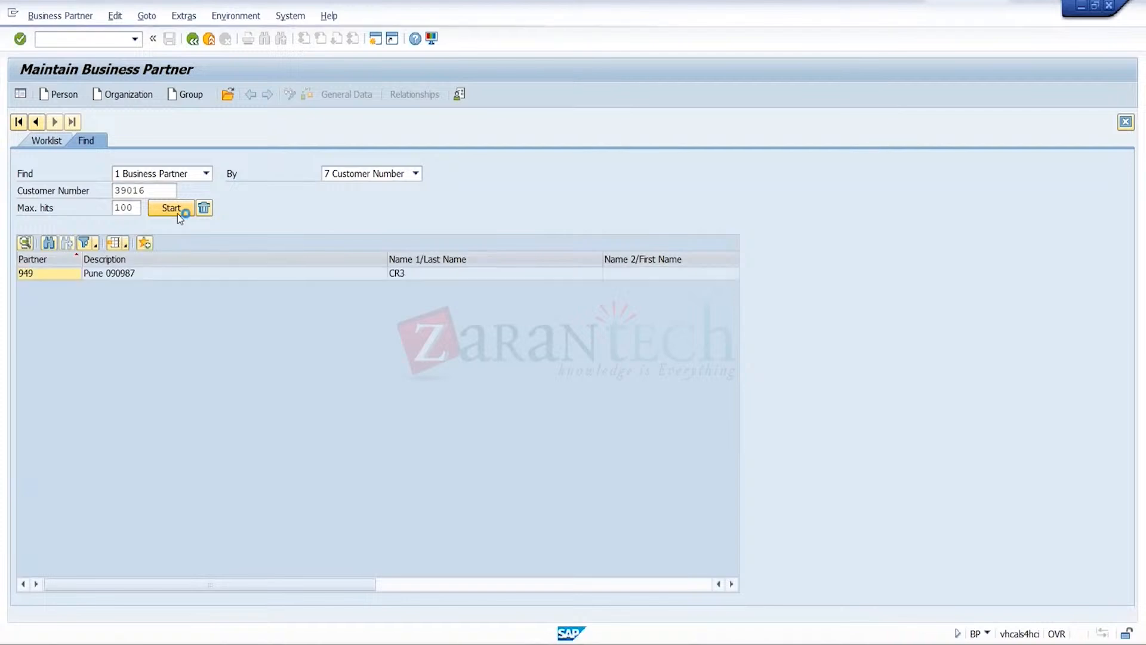
double_click(155, 273)
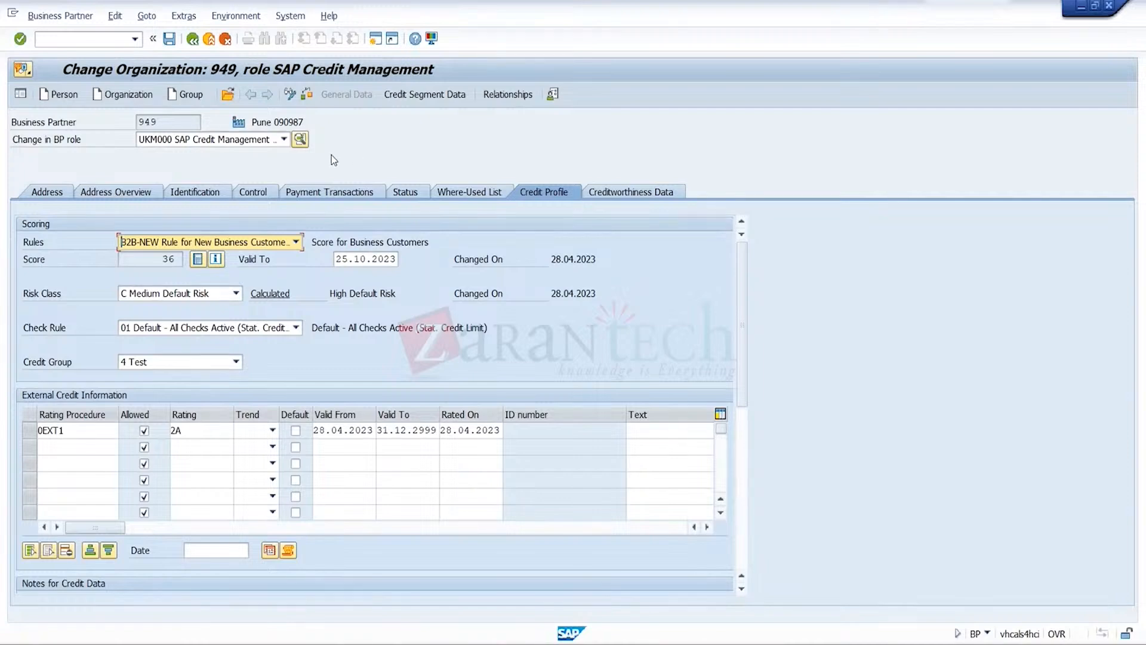
Open company CR1's record by its business partner number and review its credit segment data and credit profile
click(228, 96)
text(947)
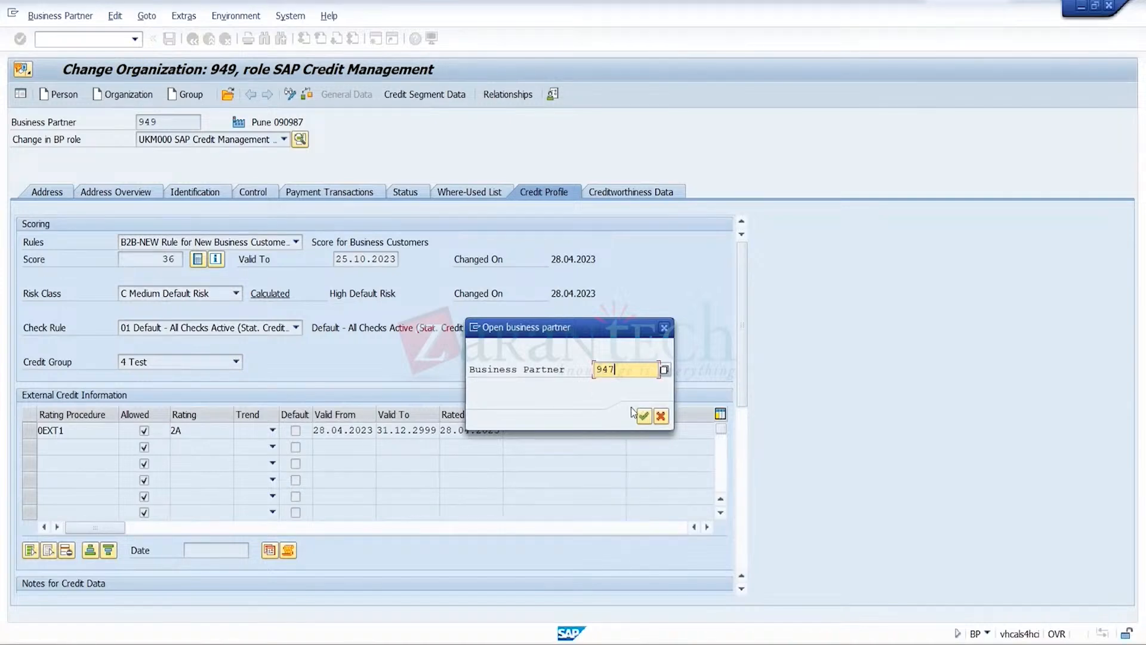
click(644, 416)
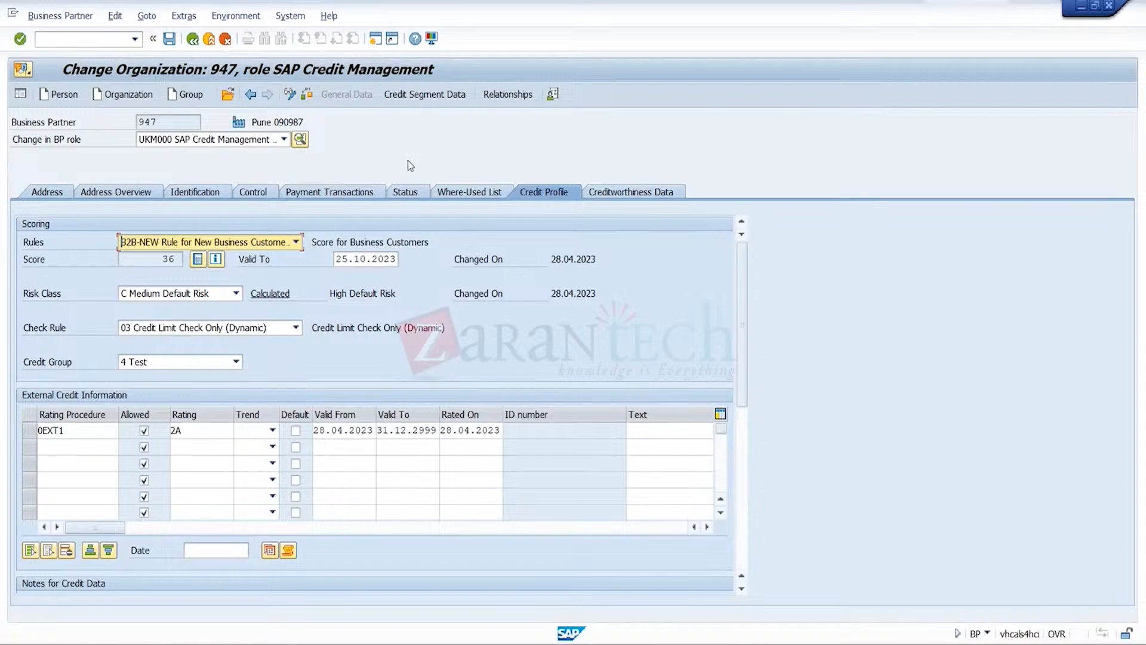
click(457, 96)
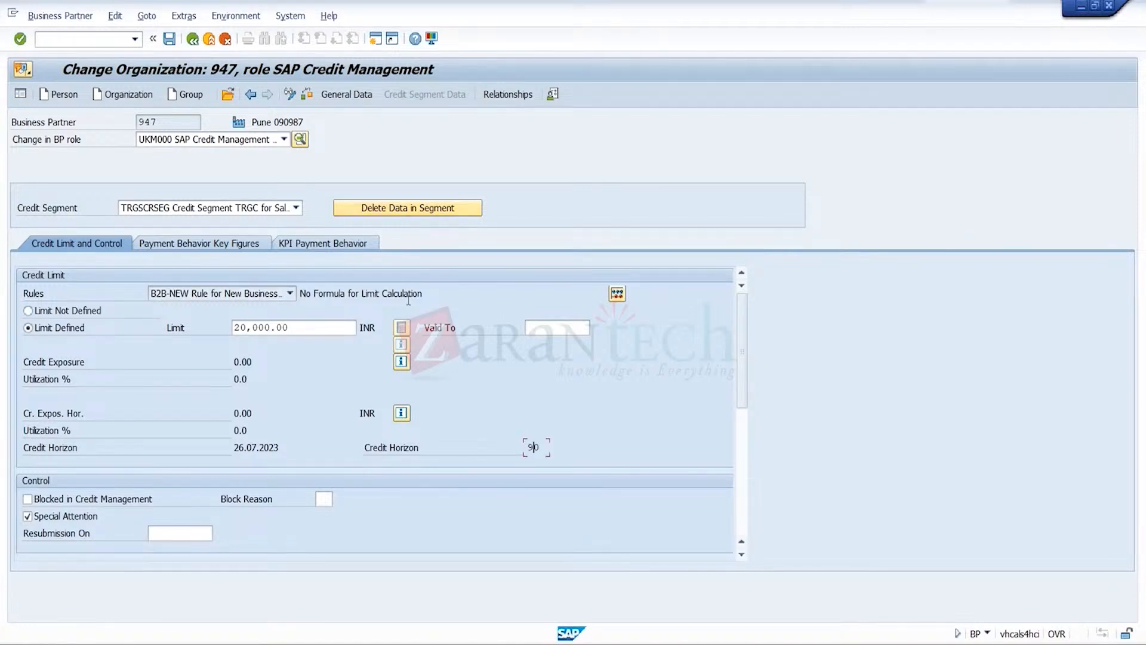
click(351, 92)
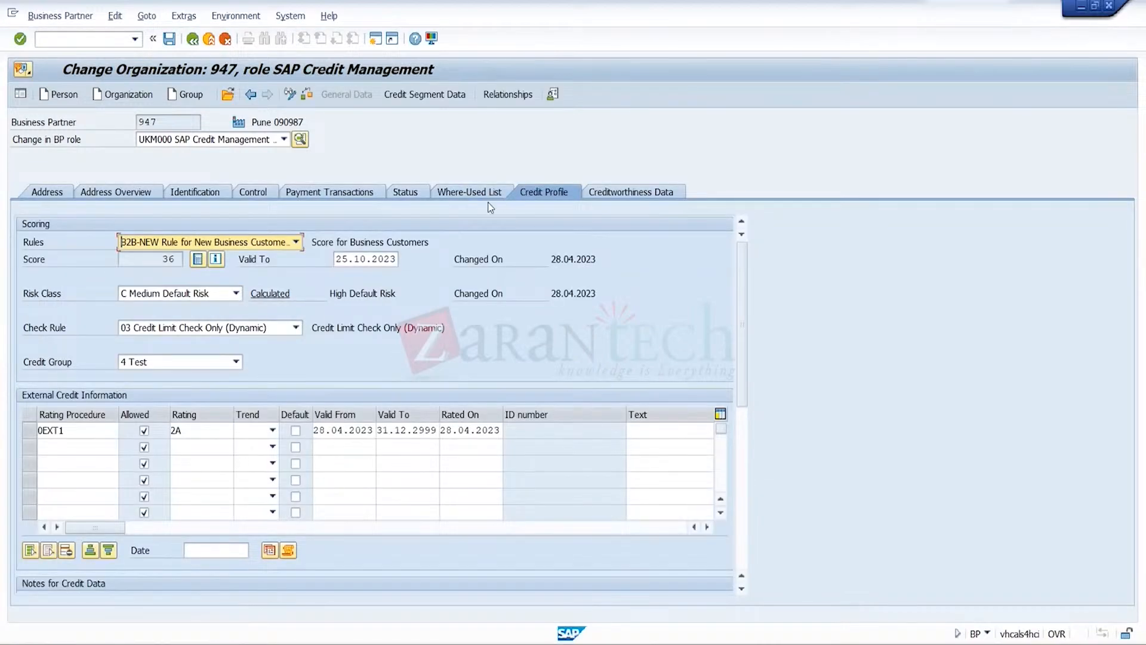
Set CR1's check rule to 01 Default - All Checks Active and compare the credit limit data for segment TRGSCRSEG
click(295, 328)
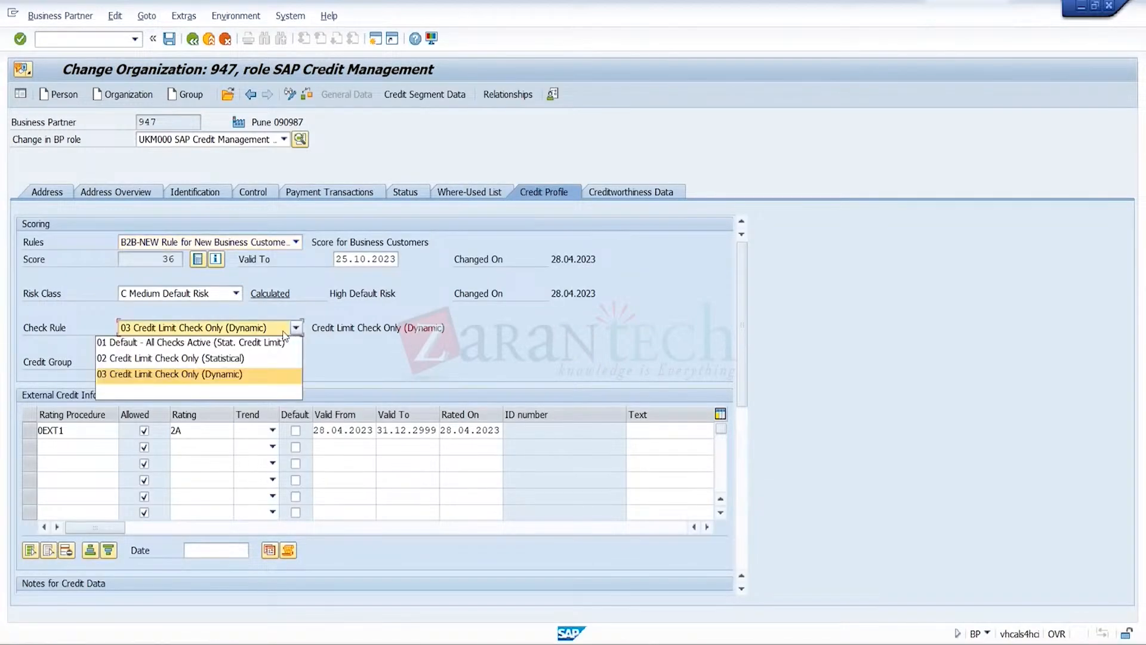
click(267, 344)
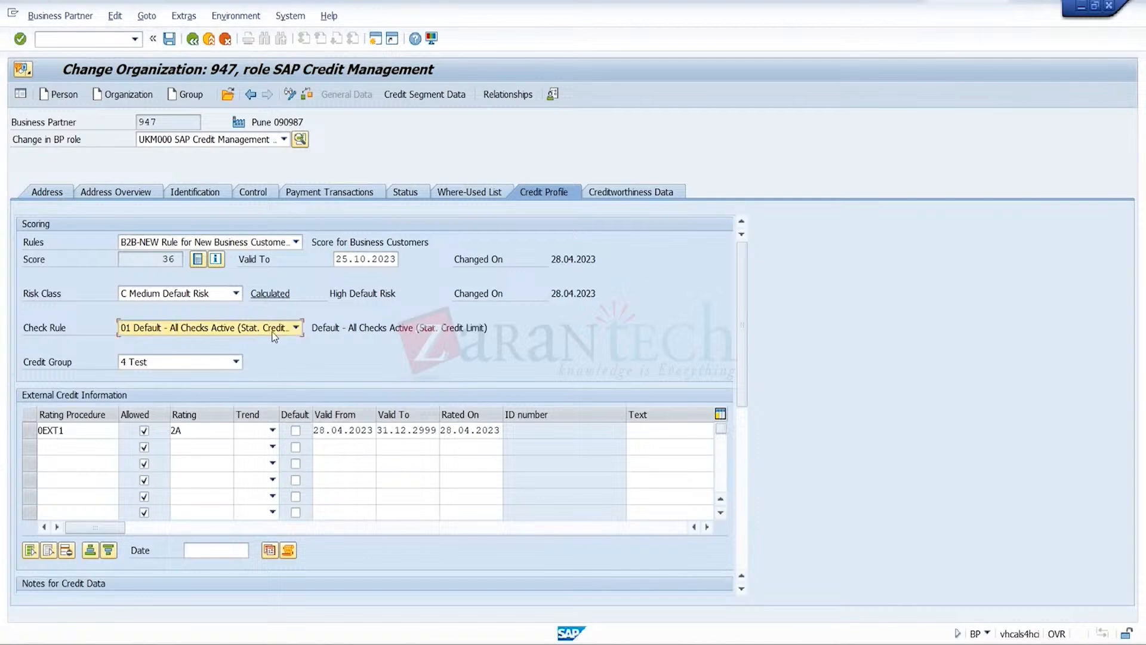
click(429, 94)
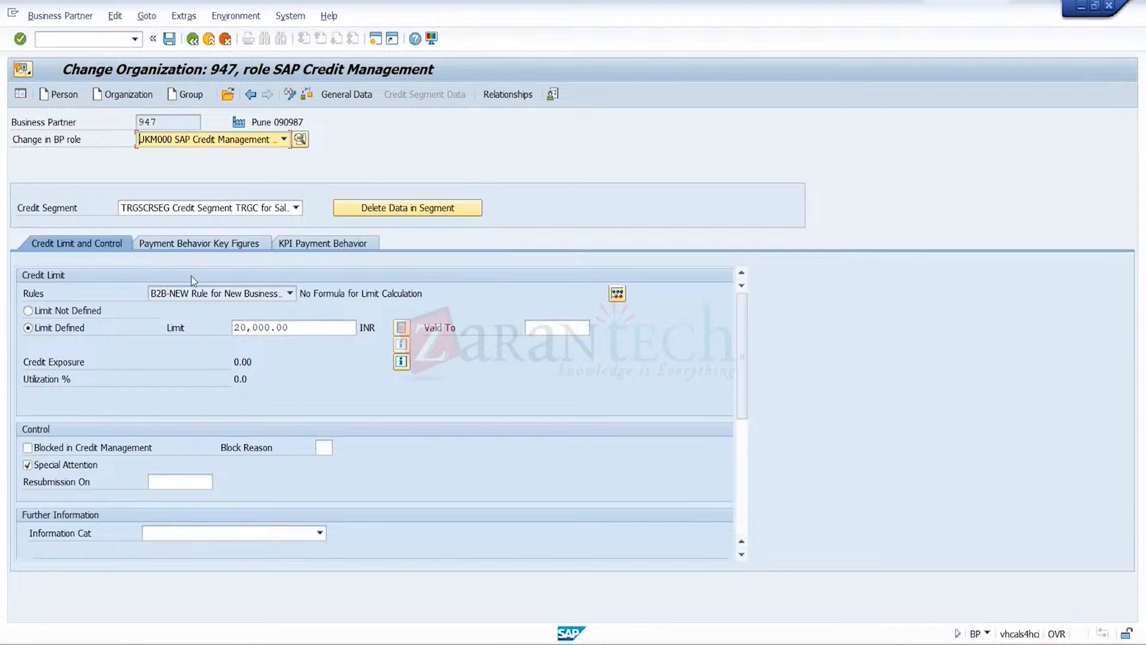
click(363, 96)
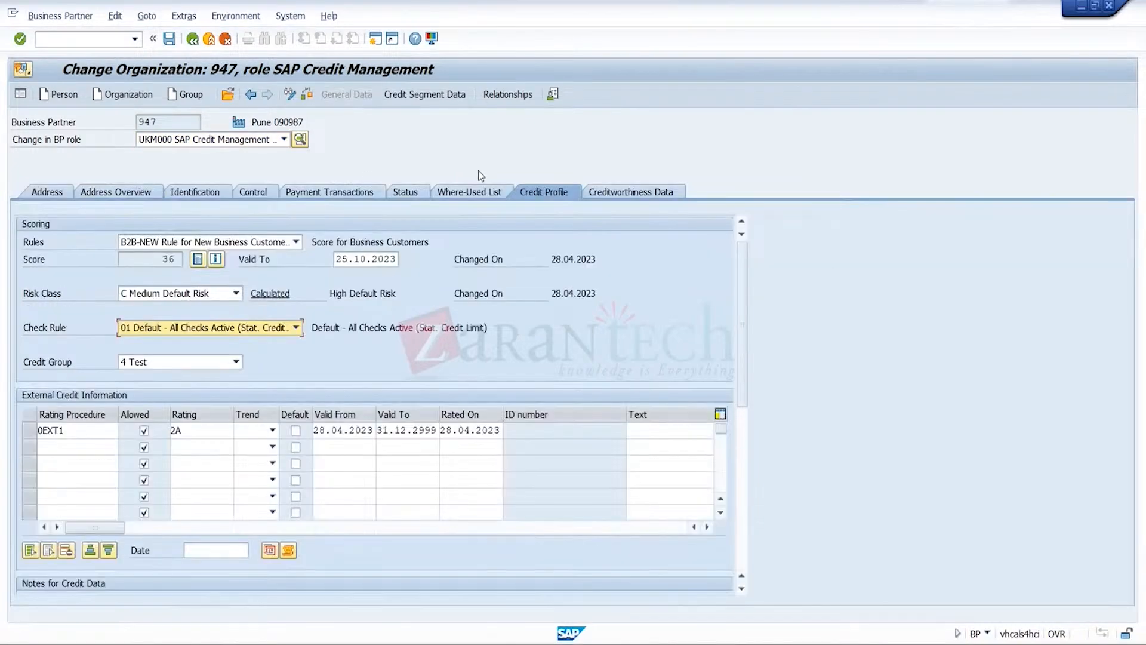
Set the check rule to 03 Credit Limit Check Only (Dynamic), review the credit segment data, and save the business partner
click(296, 327)
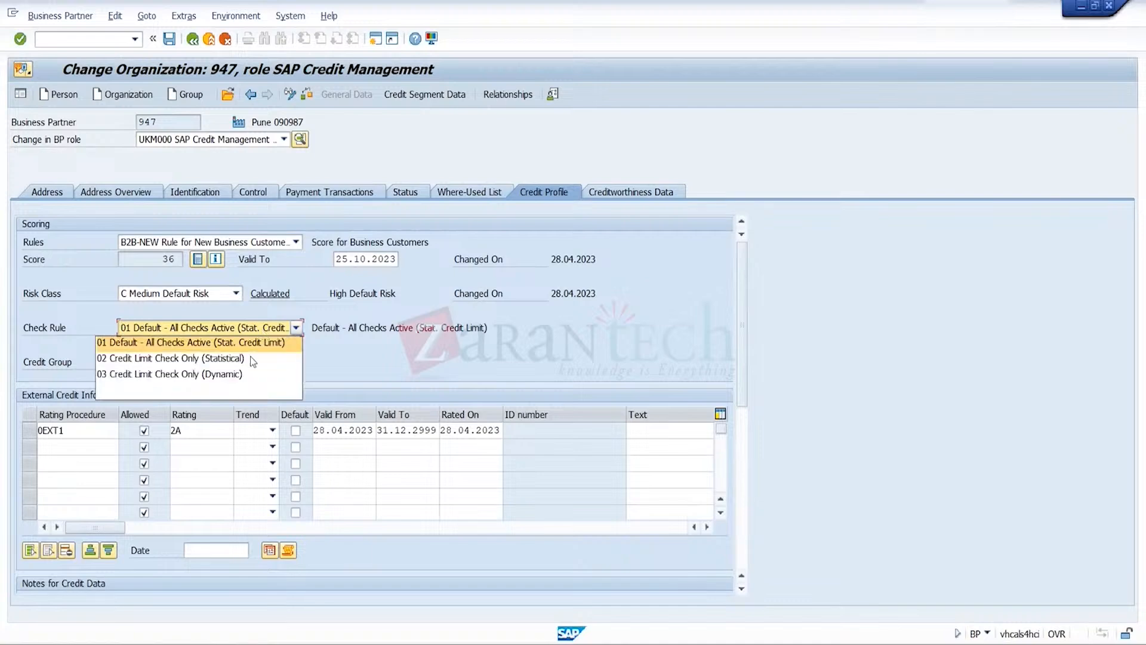
click(247, 374)
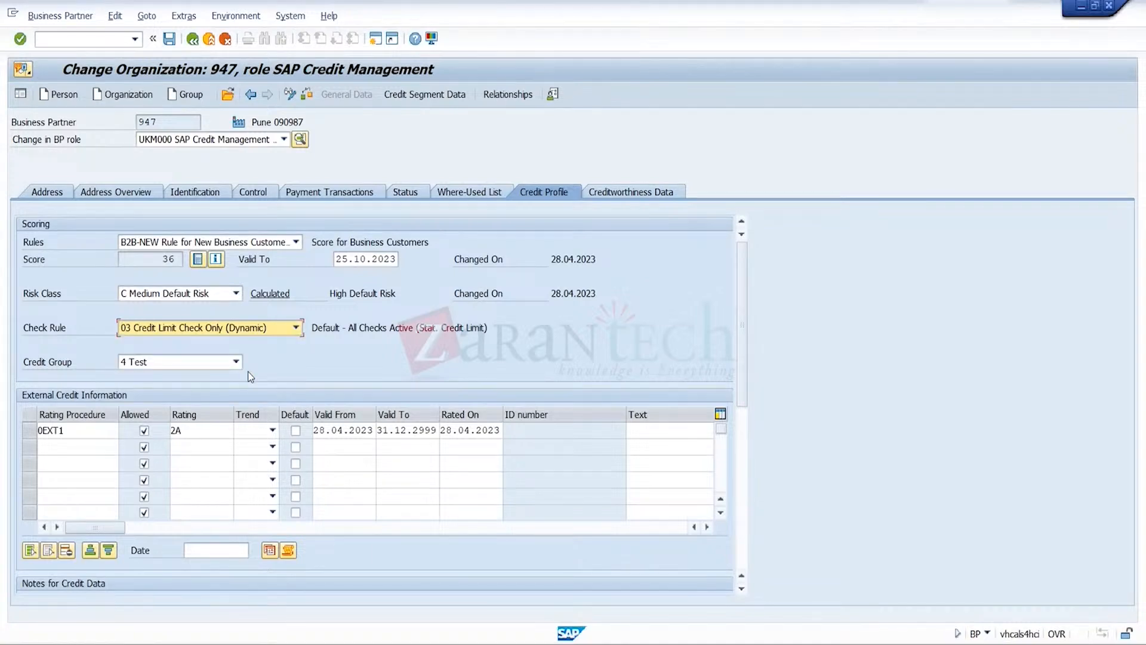
click(424, 95)
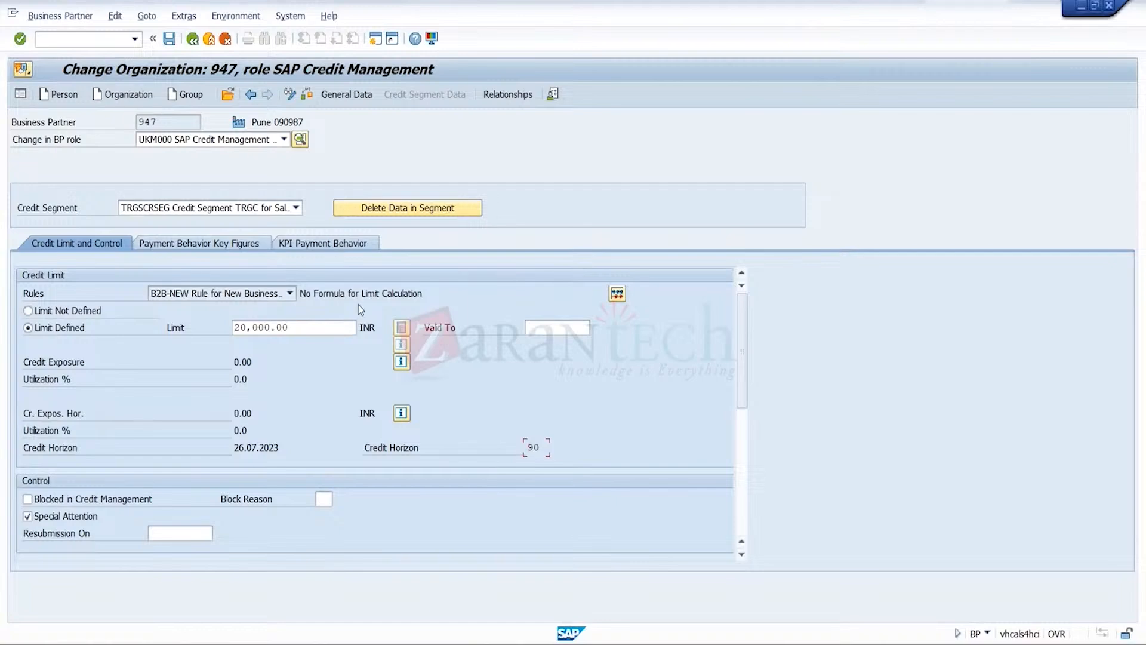
click(348, 93)
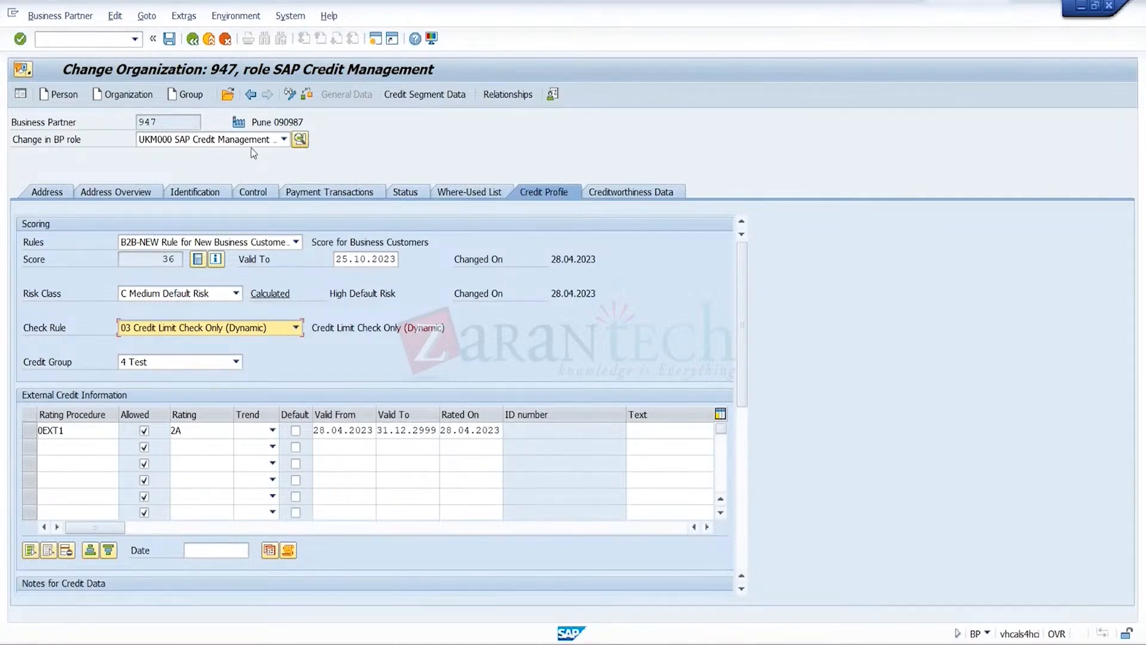
key(ctrl+s)
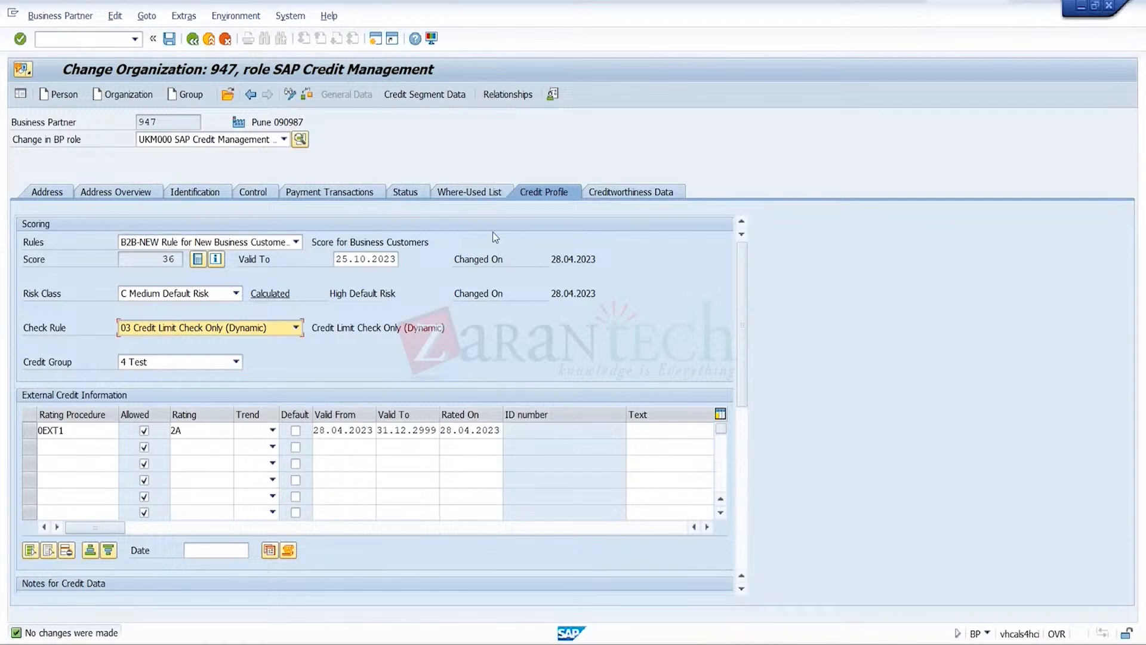
Check CR1's address data, then change the open standard order's sold-to party to CR1, redetermining routes, plant and shipping point
click(55, 190)
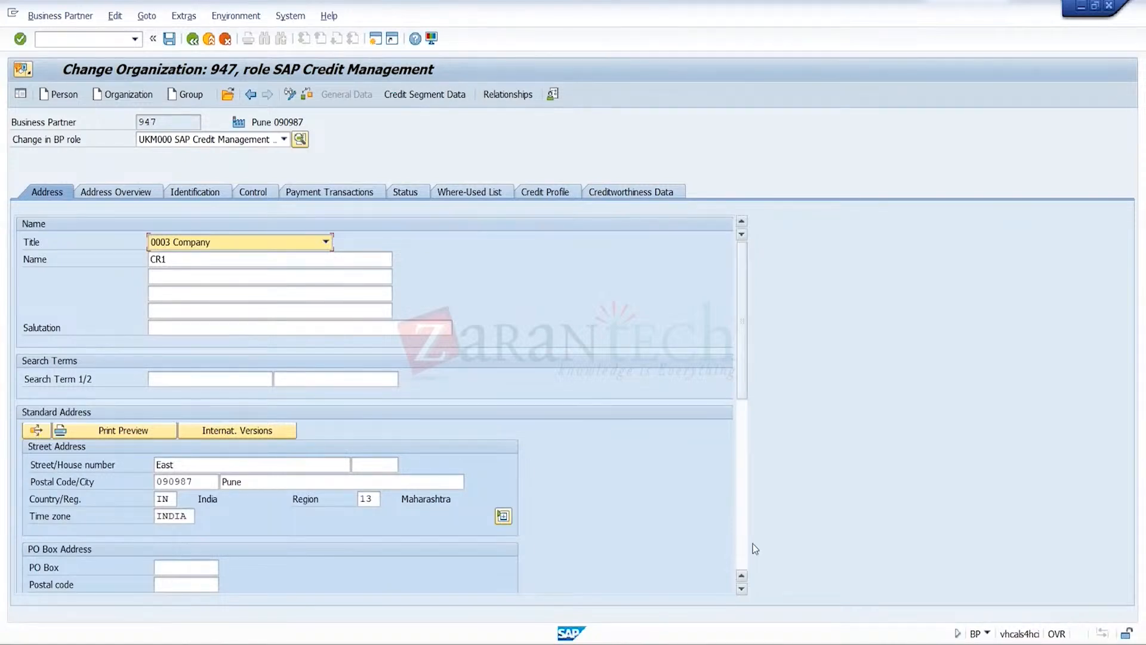
mouse_move(777, 643)
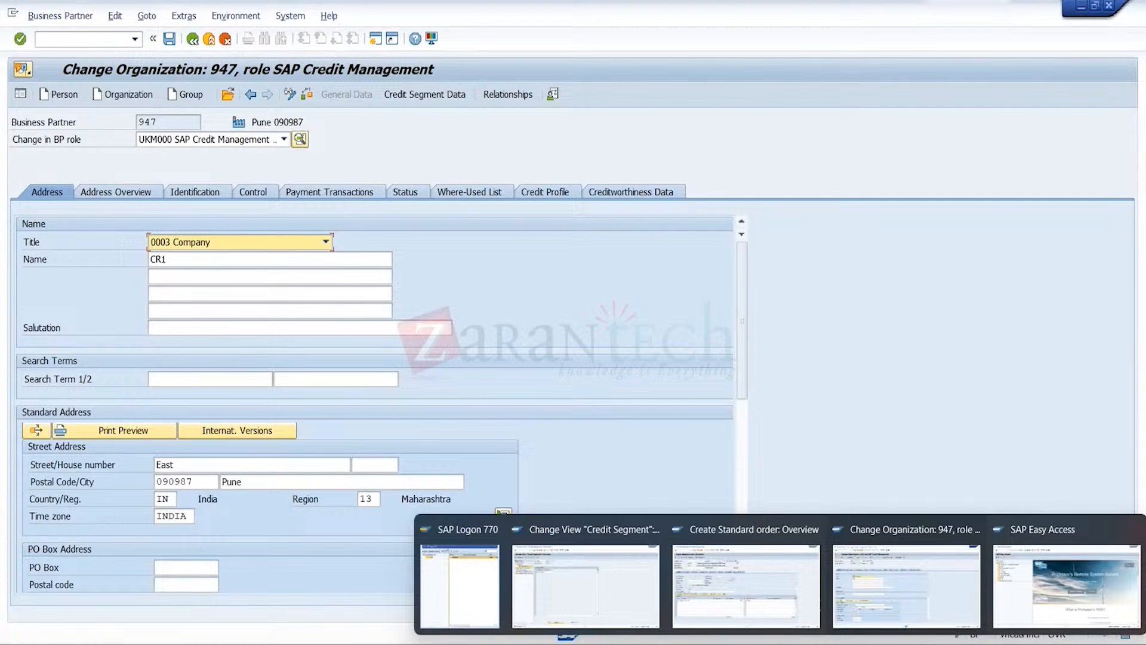
click(746, 582)
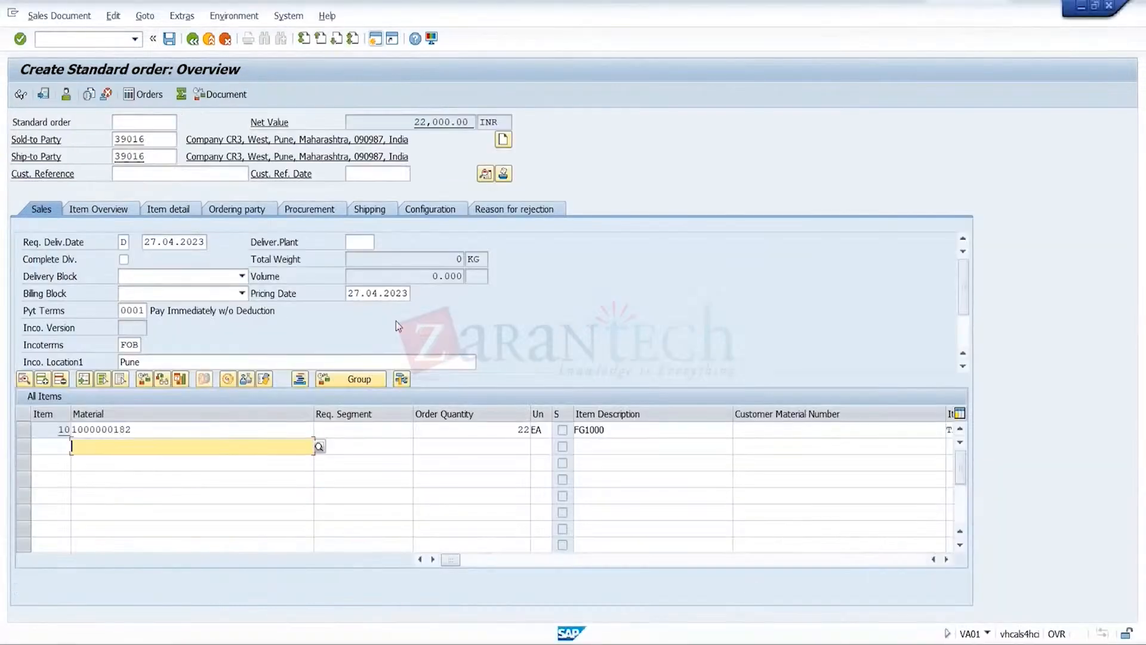
click(167, 140)
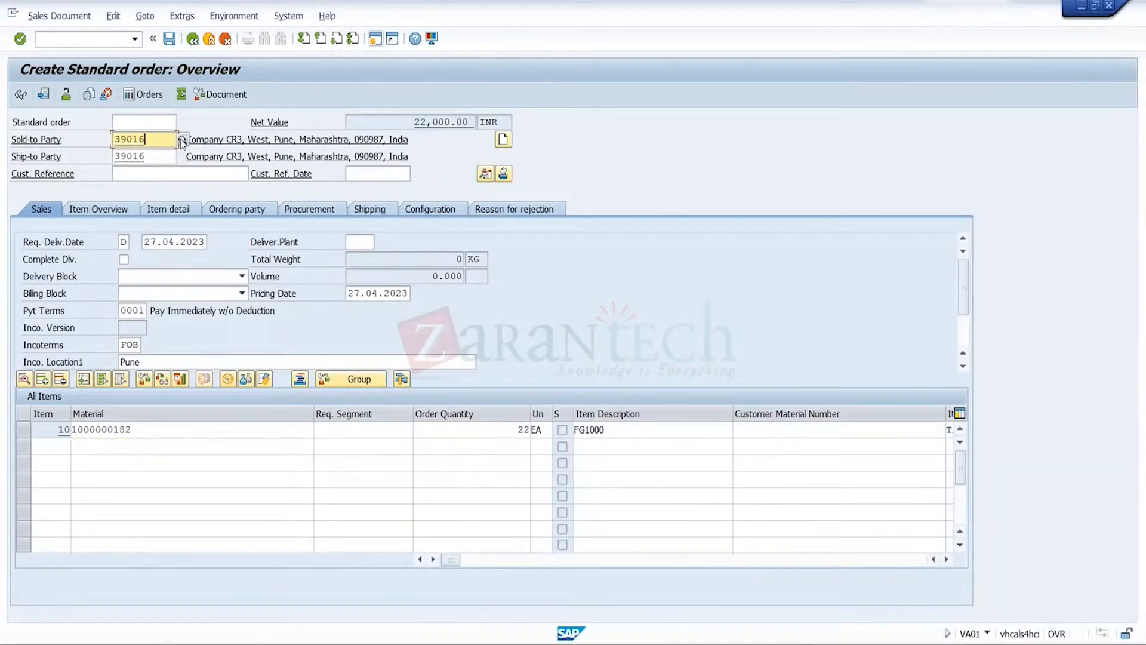
click(181, 138)
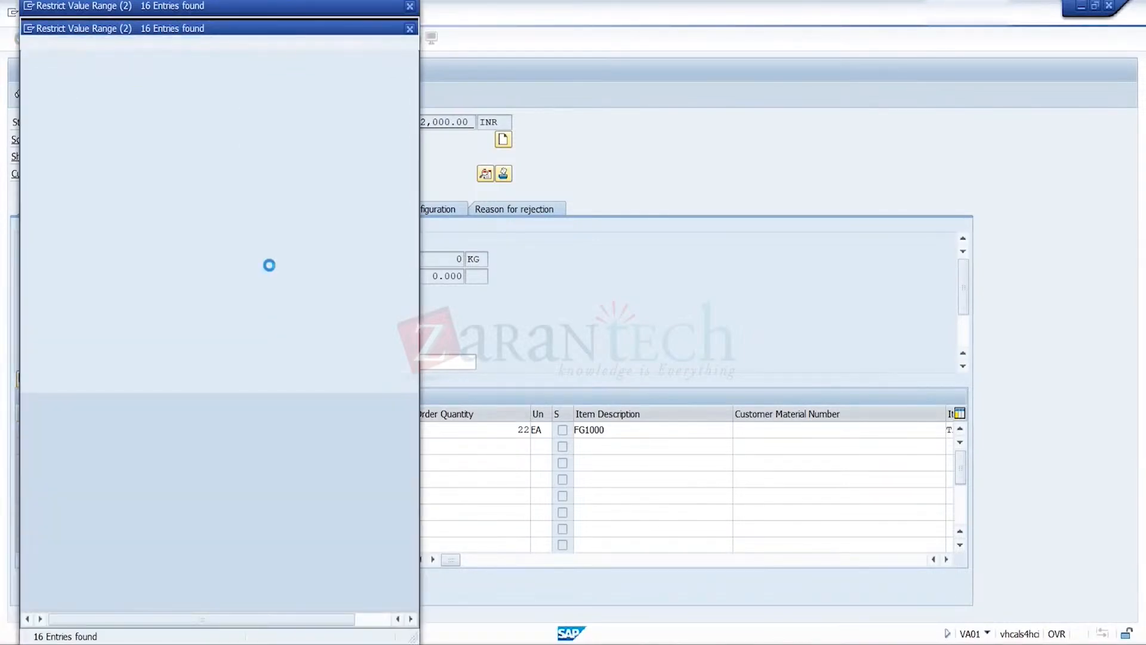
double_click(142, 210)
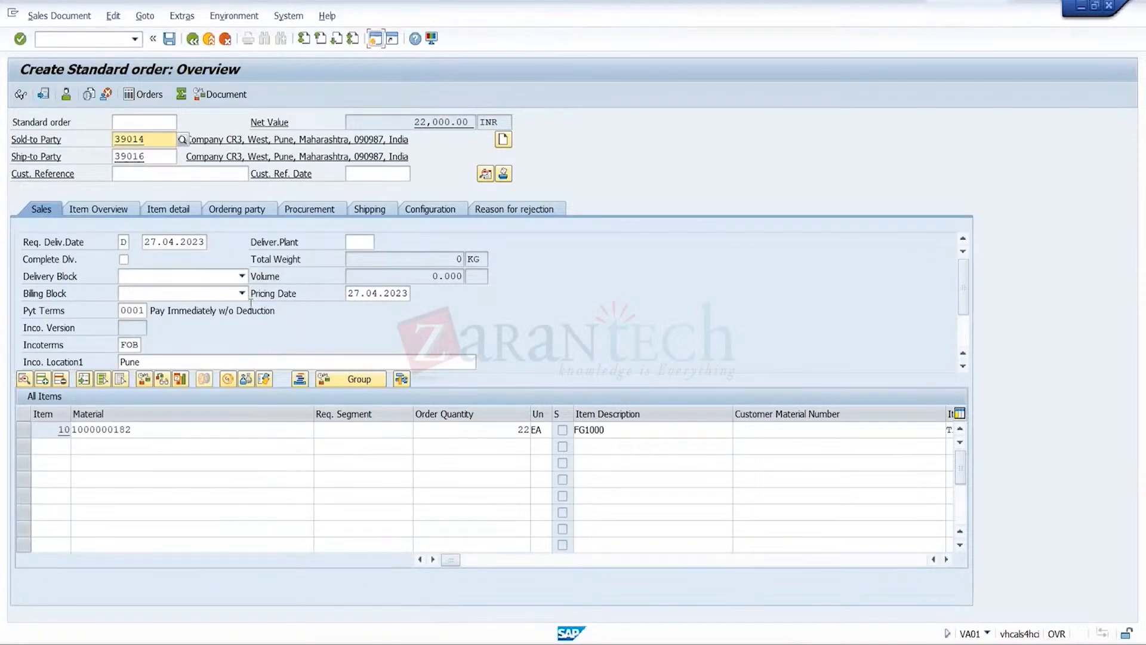
key(Return)
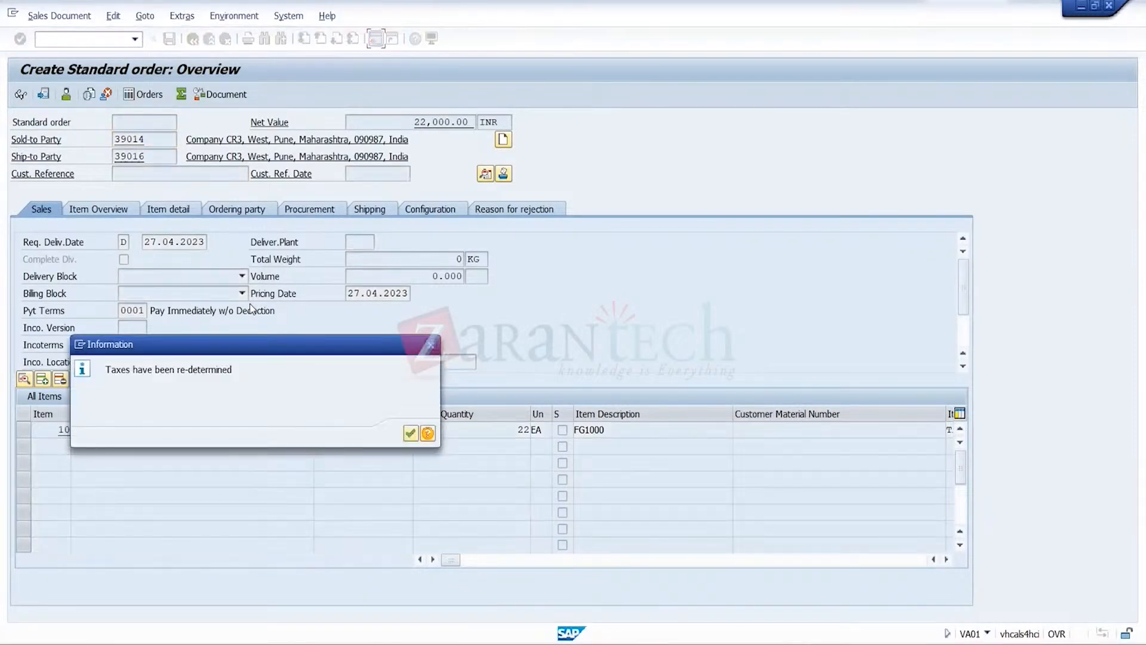
click(410, 434)
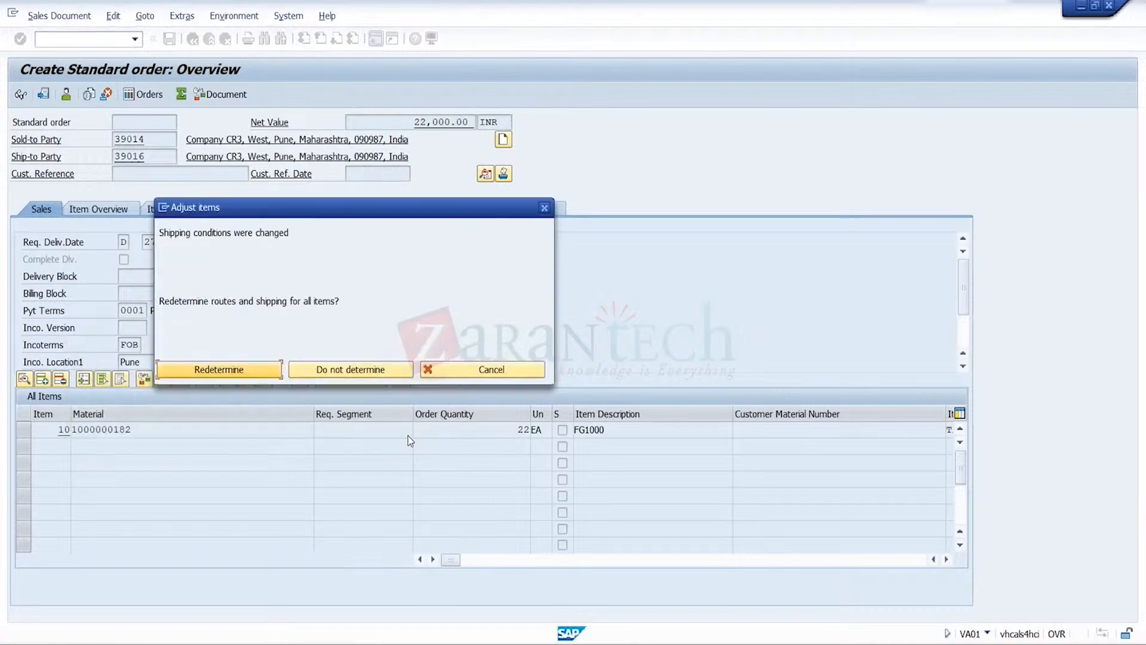
click(251, 371)
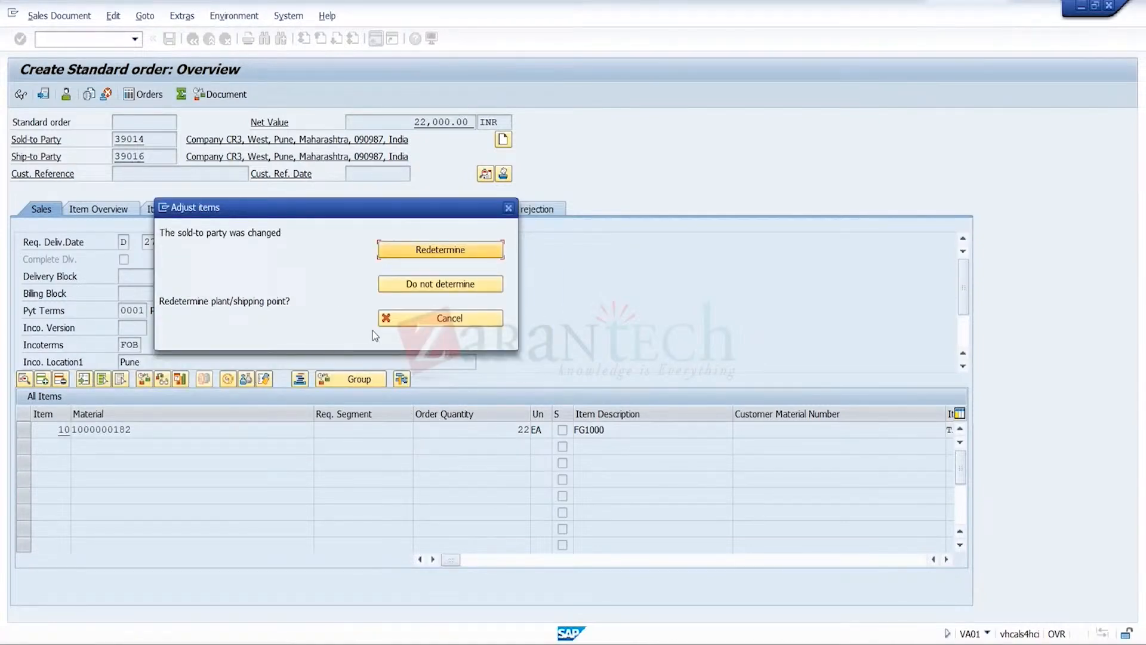
click(456, 253)
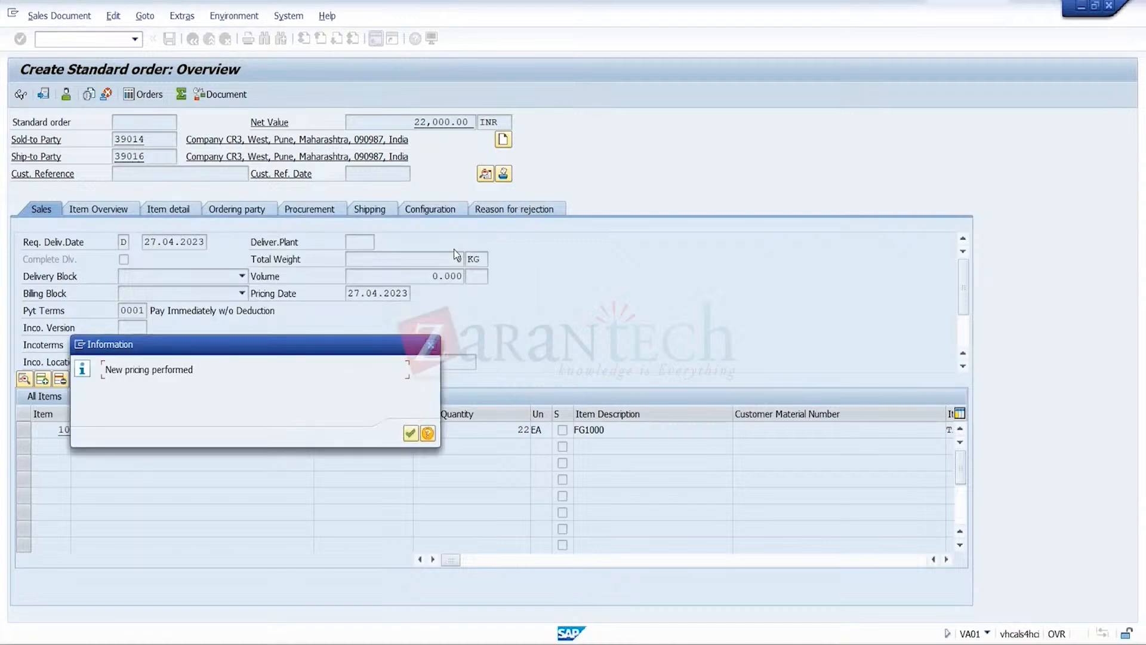
click(411, 432)
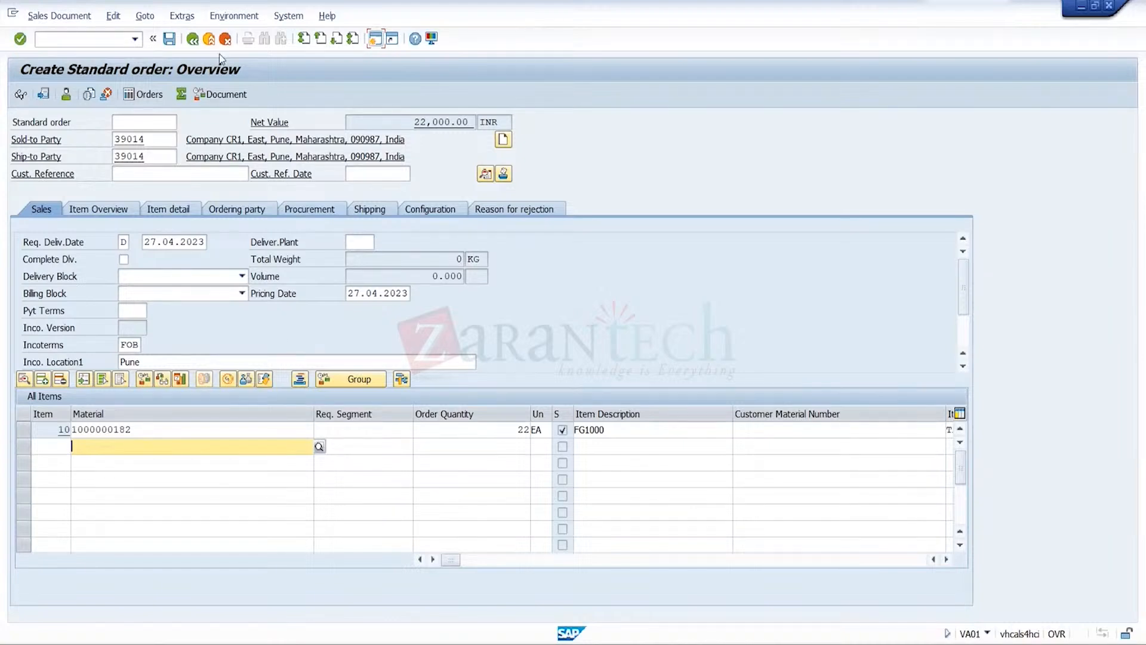
Exit the standard order without saving and start a new one in VA01 with company CR1 as the sold-to party
click(208, 39)
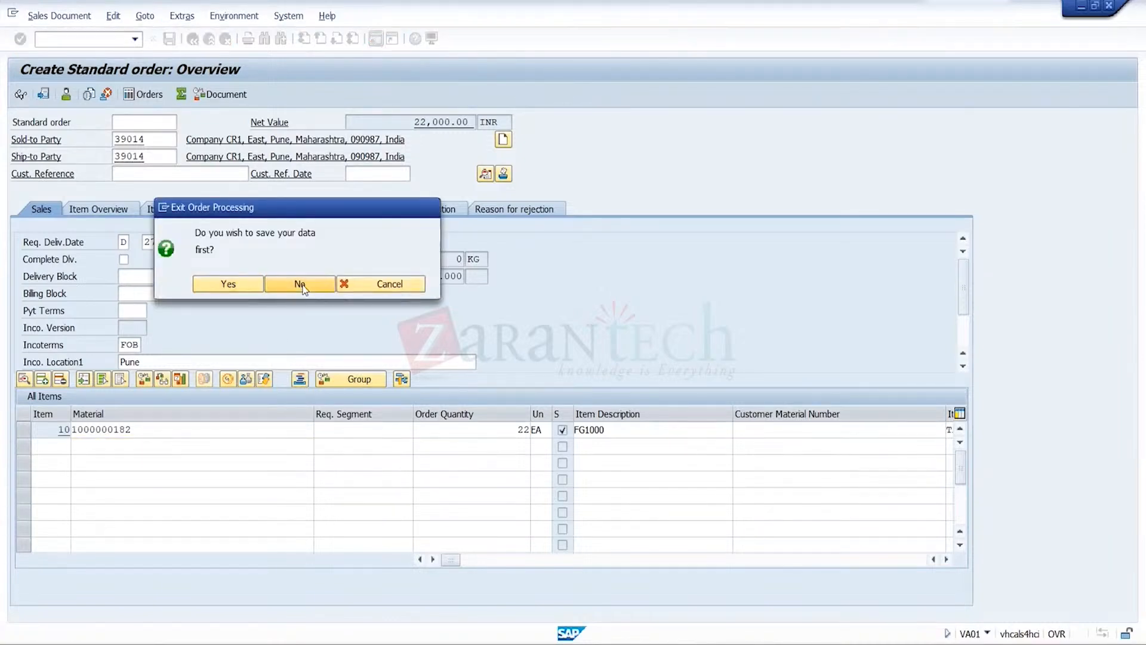
click(300, 284)
click(135, 39)
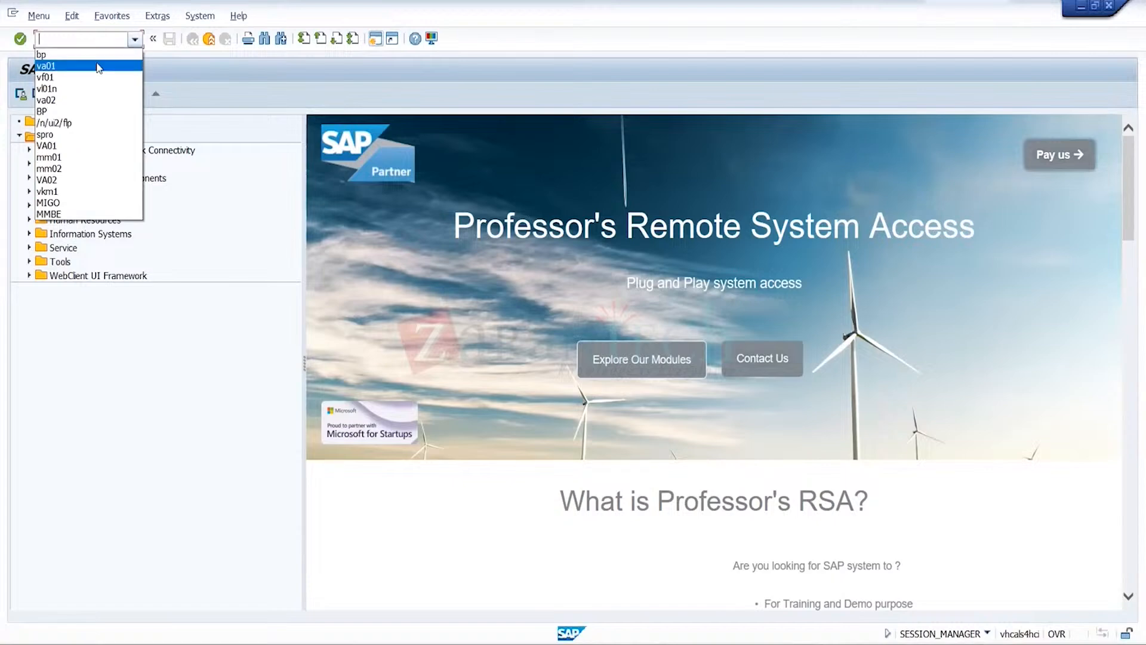
click(99, 66)
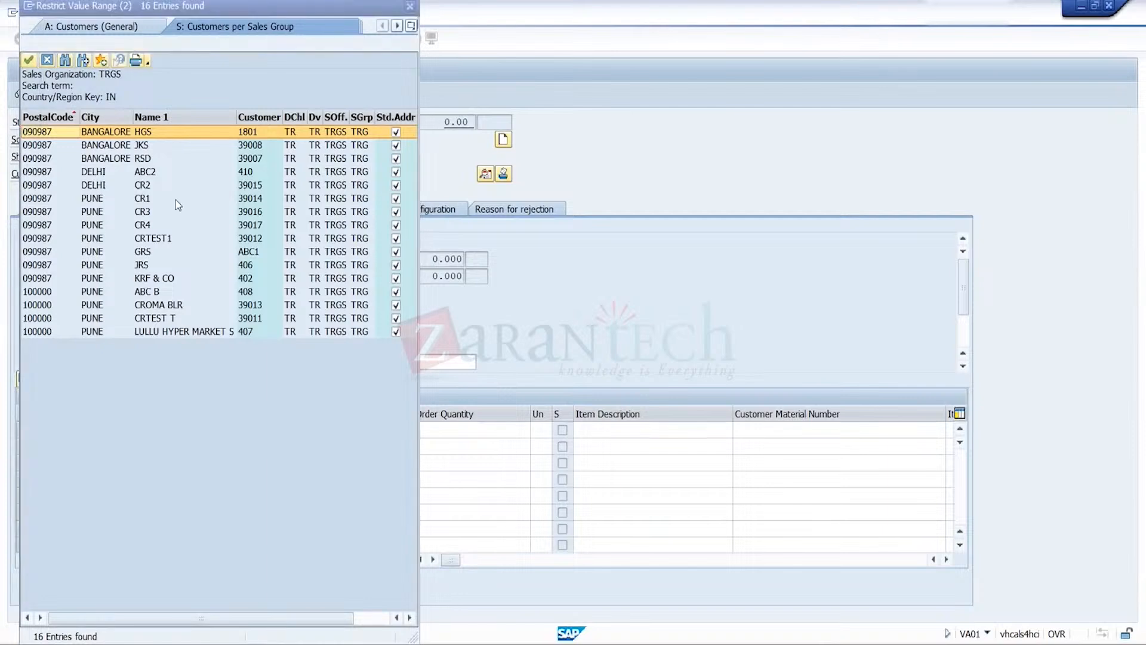
double_click(176, 198)
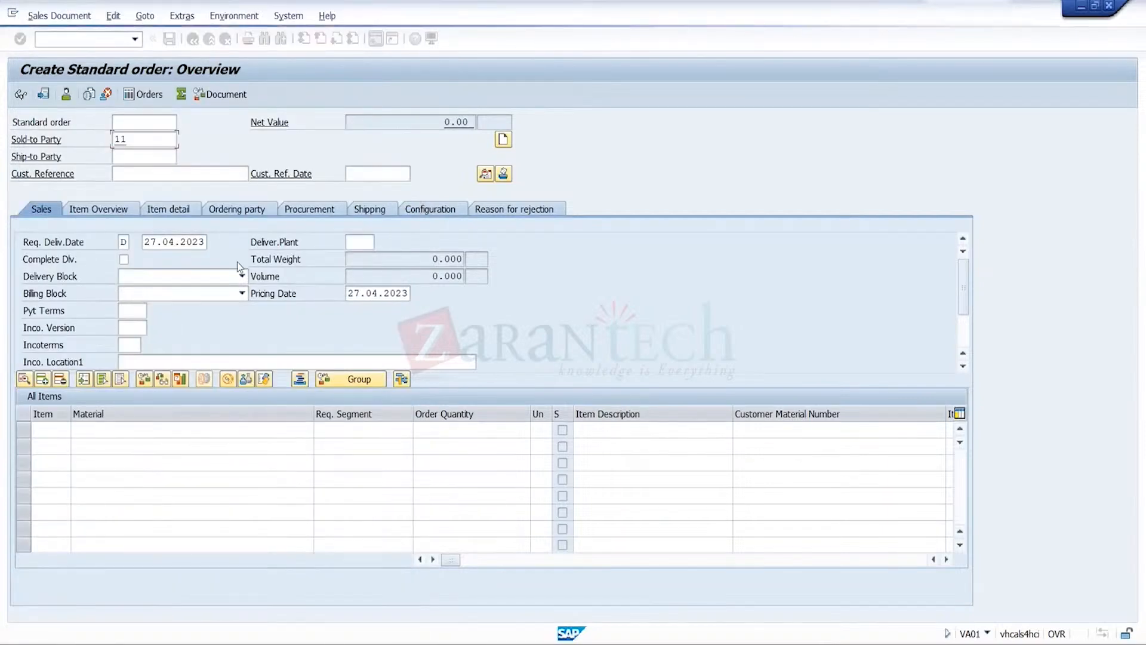
click(245, 426)
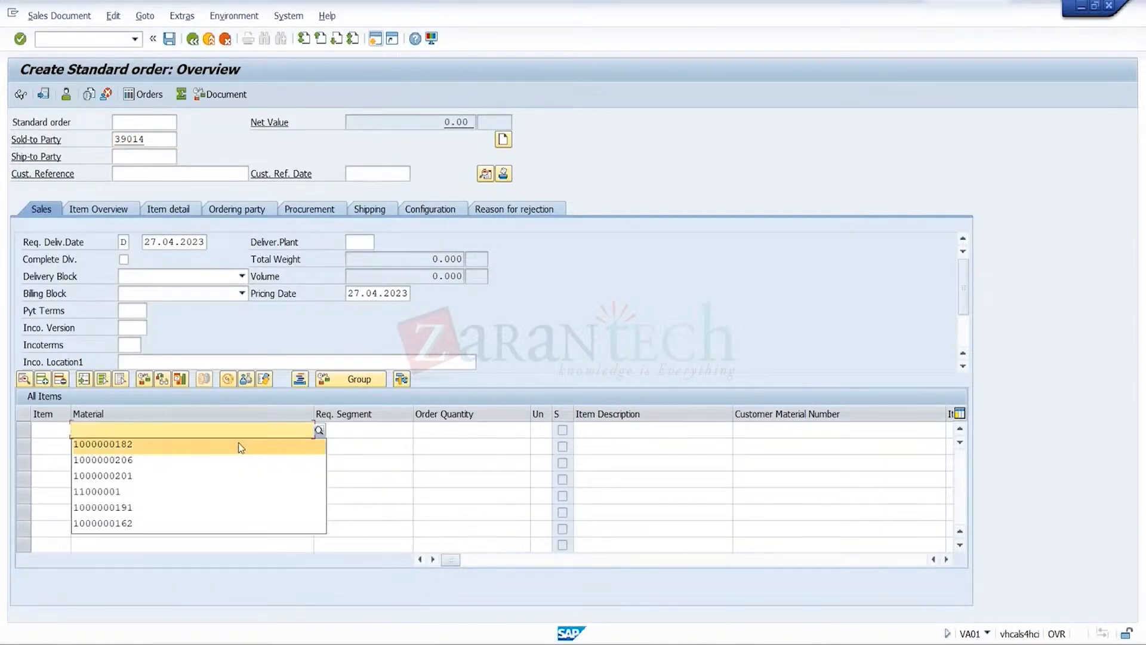
click(239, 449)
key(Tab)
key(Tab)
text(22)
key(Return)
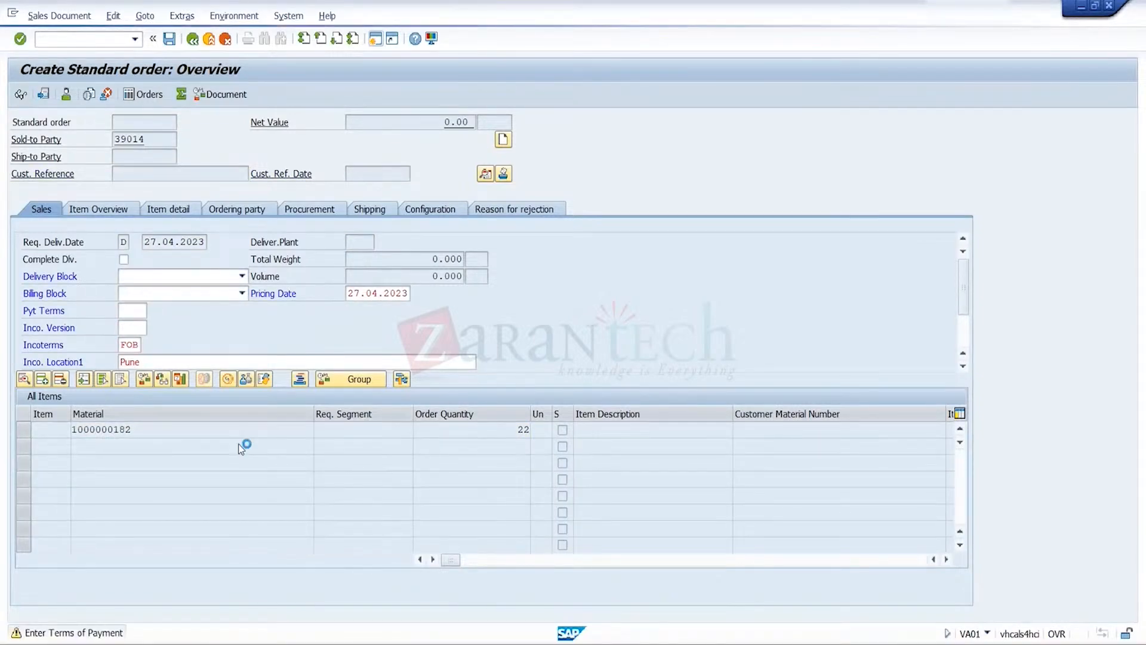
Open item 10's pricing conditions and add condition type PR00 with an amount of 1000
click(26, 429)
click(144, 15)
mouse_move(287, 69)
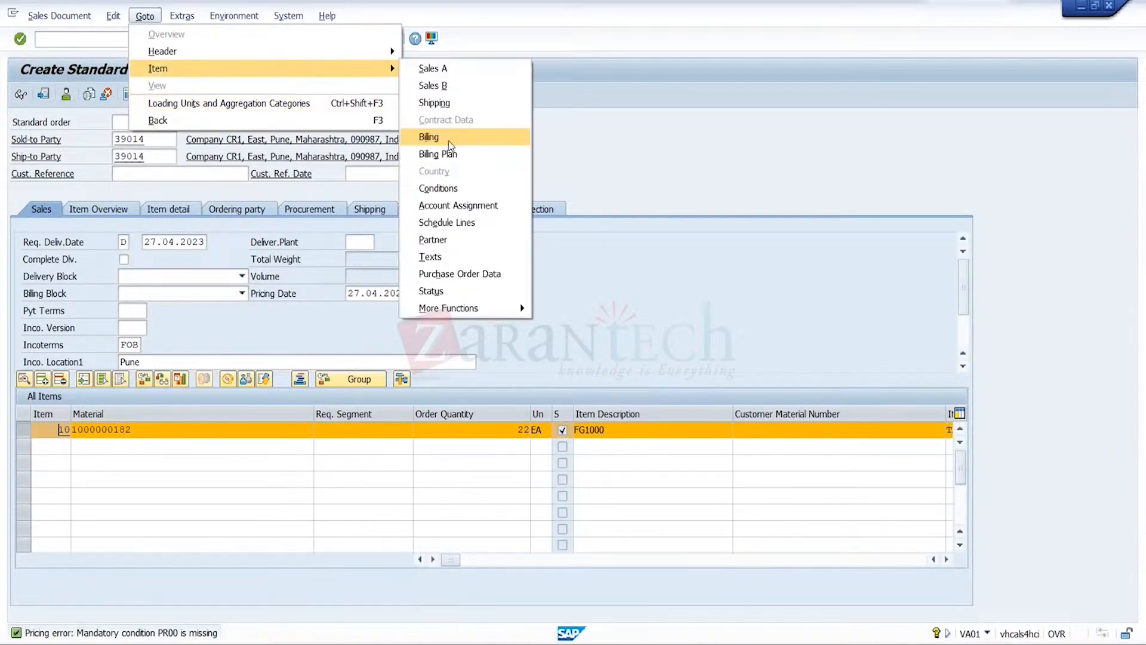
click(463, 194)
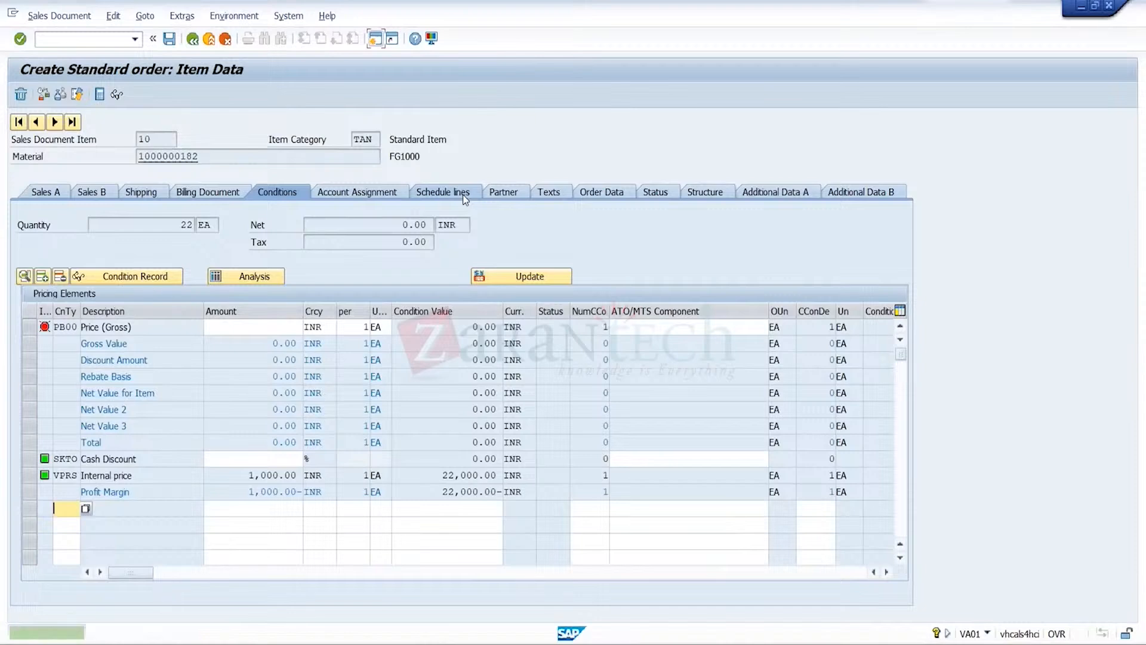
text(PR00)
key(Tab)
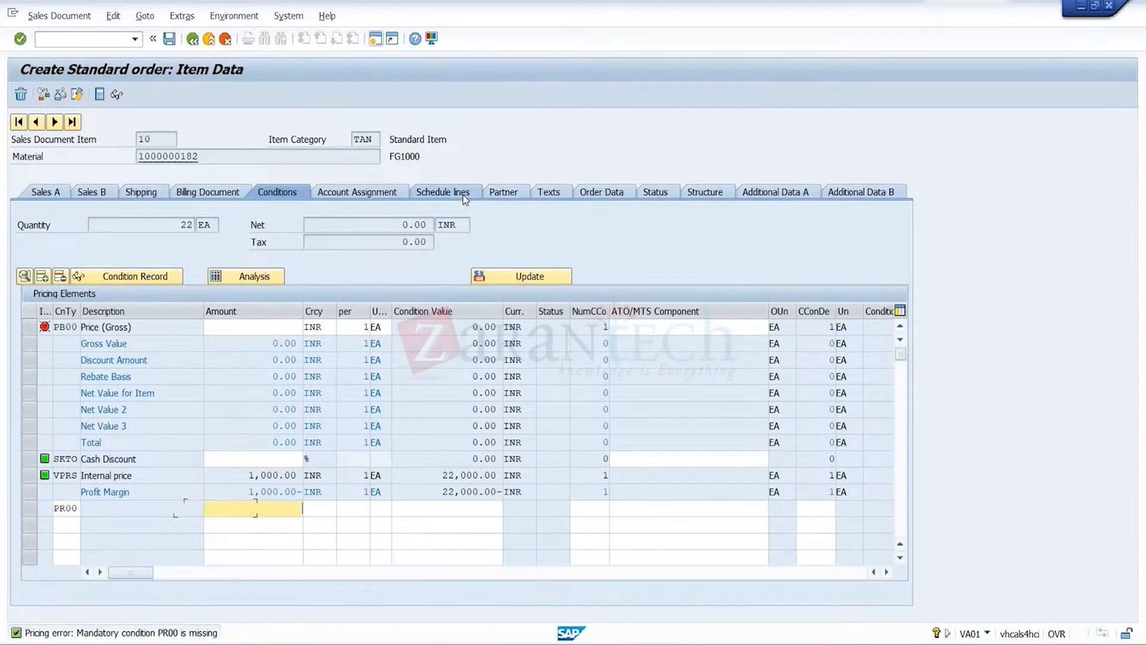
text(1000)
key(Return)
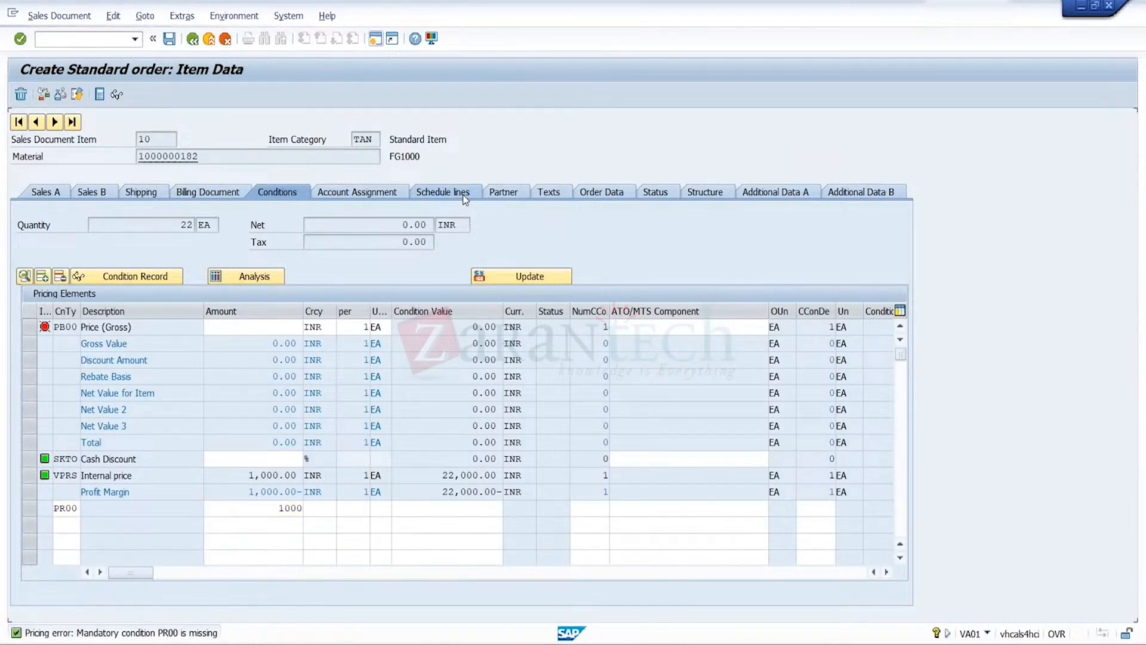
Save the order to run the credit check, choose to edit the incomplete document, and return from its incompletion log to the order overview
click(172, 39)
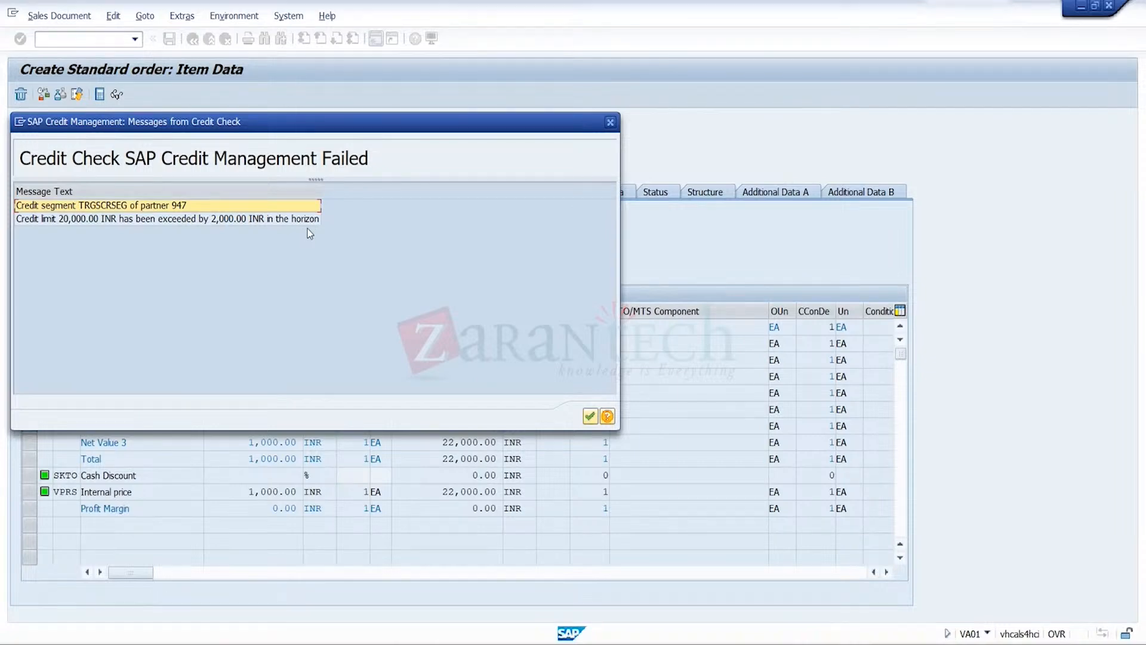
click(590, 417)
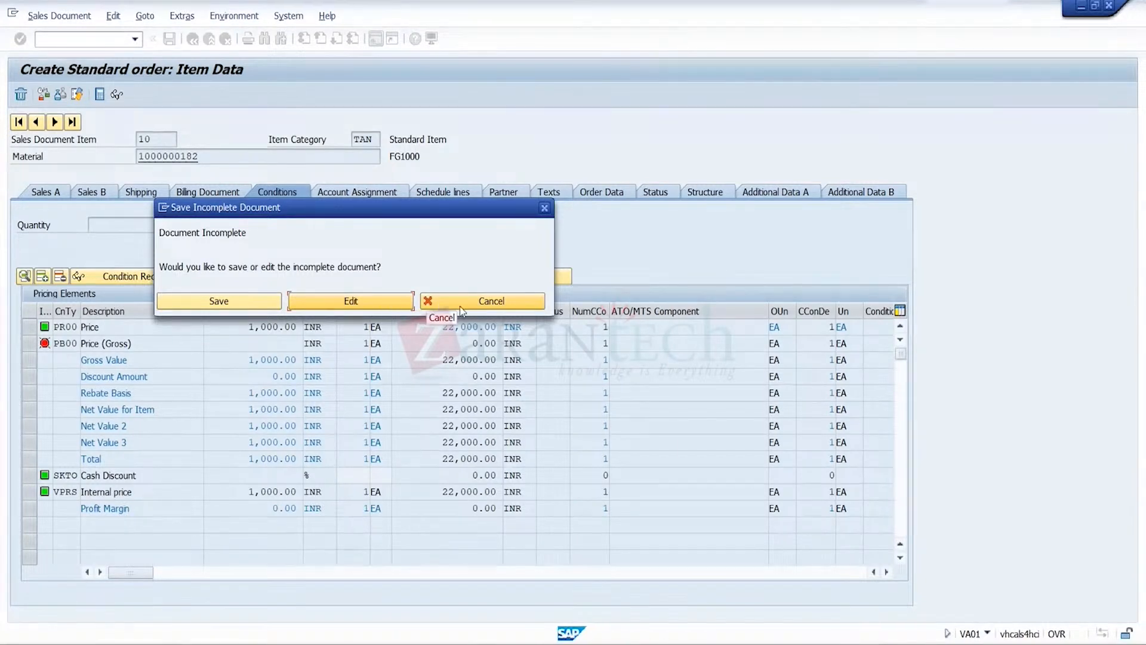
click(381, 303)
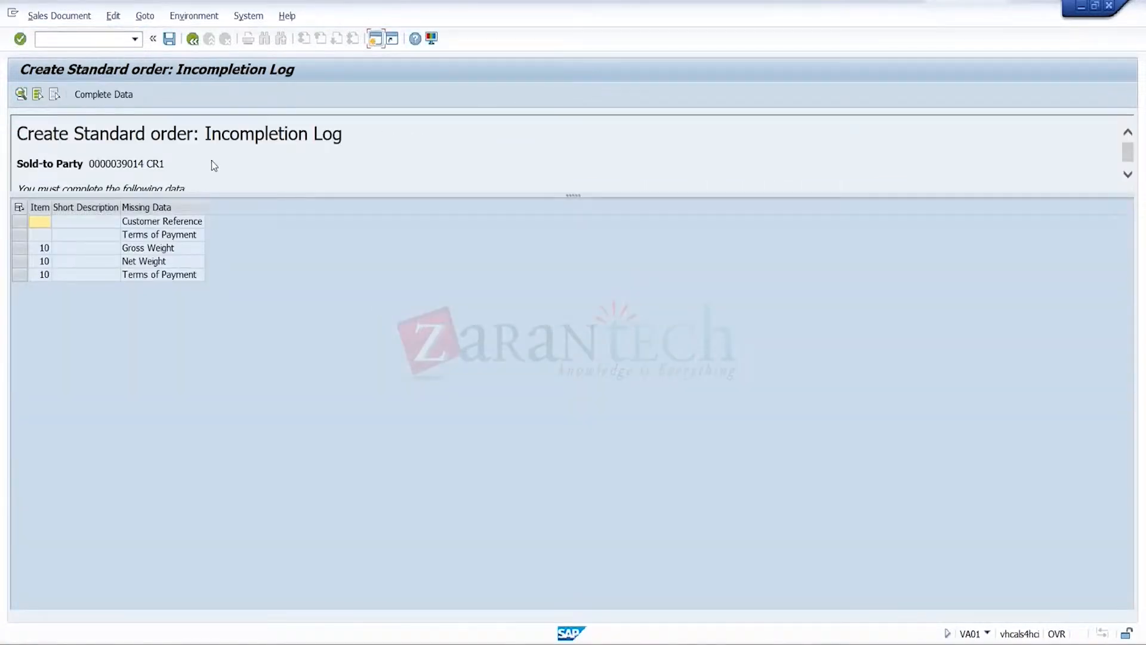
click(190, 45)
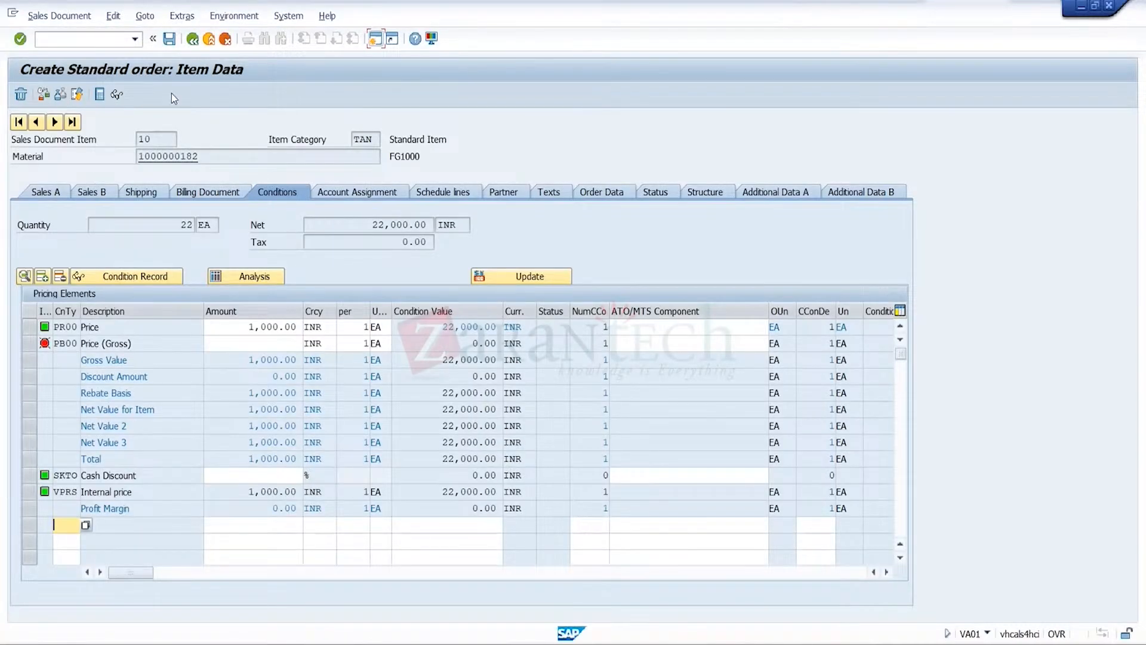
click(193, 40)
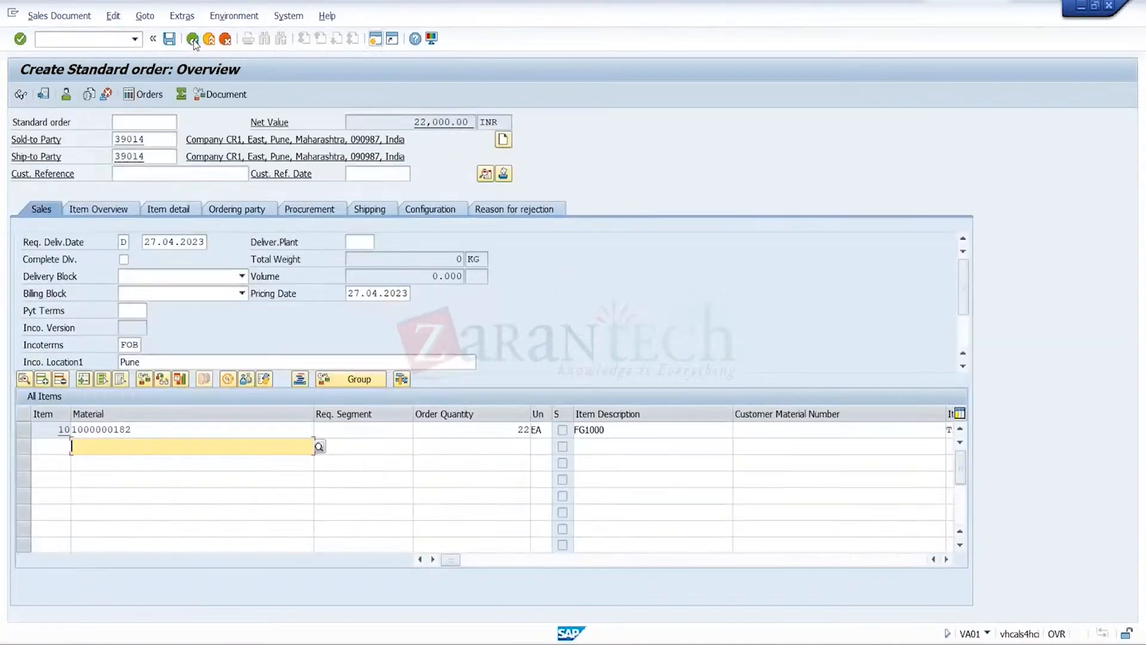
Set the order's requested delivery date to 31.10.2023 and accept the billing date redetermination
click(385, 297)
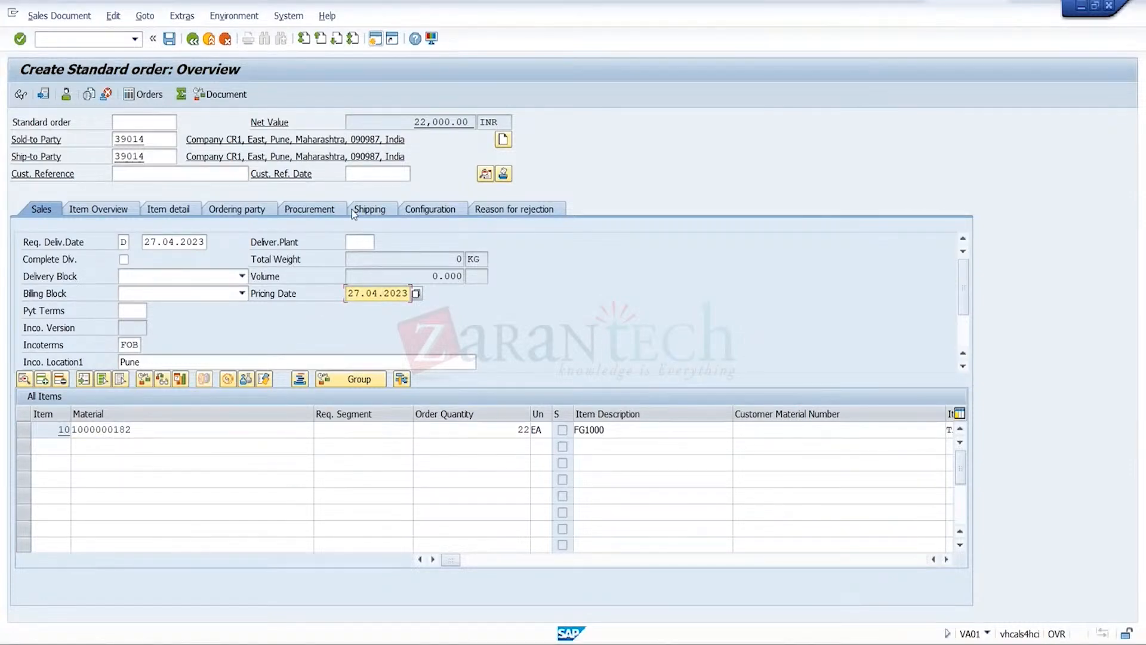
click(399, 179)
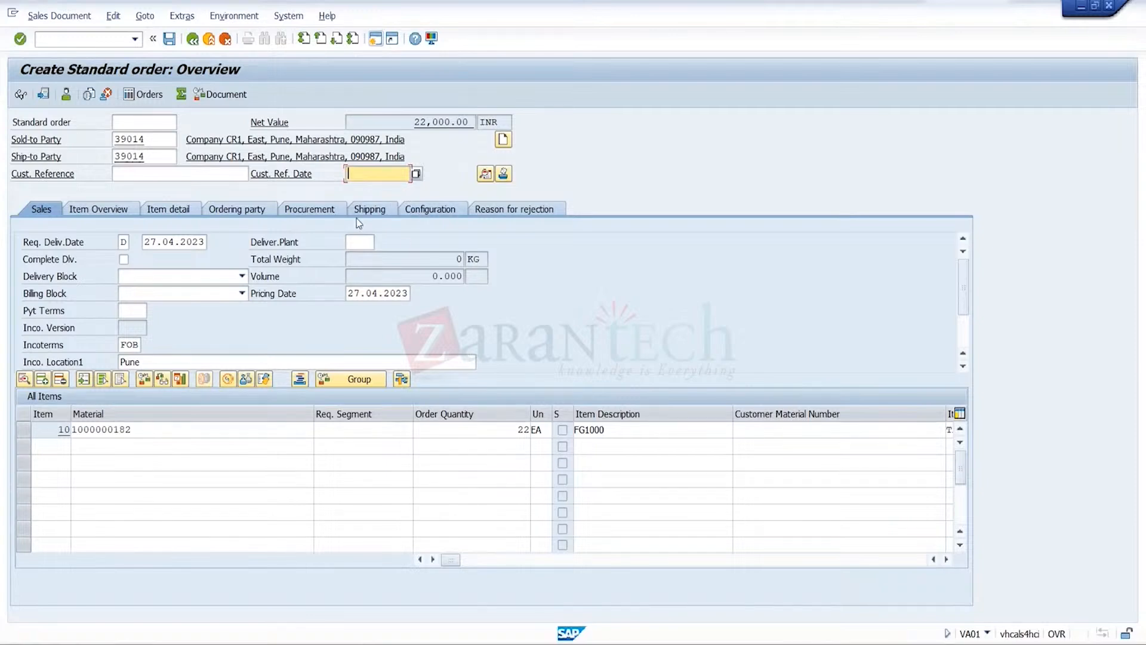
click(192, 241)
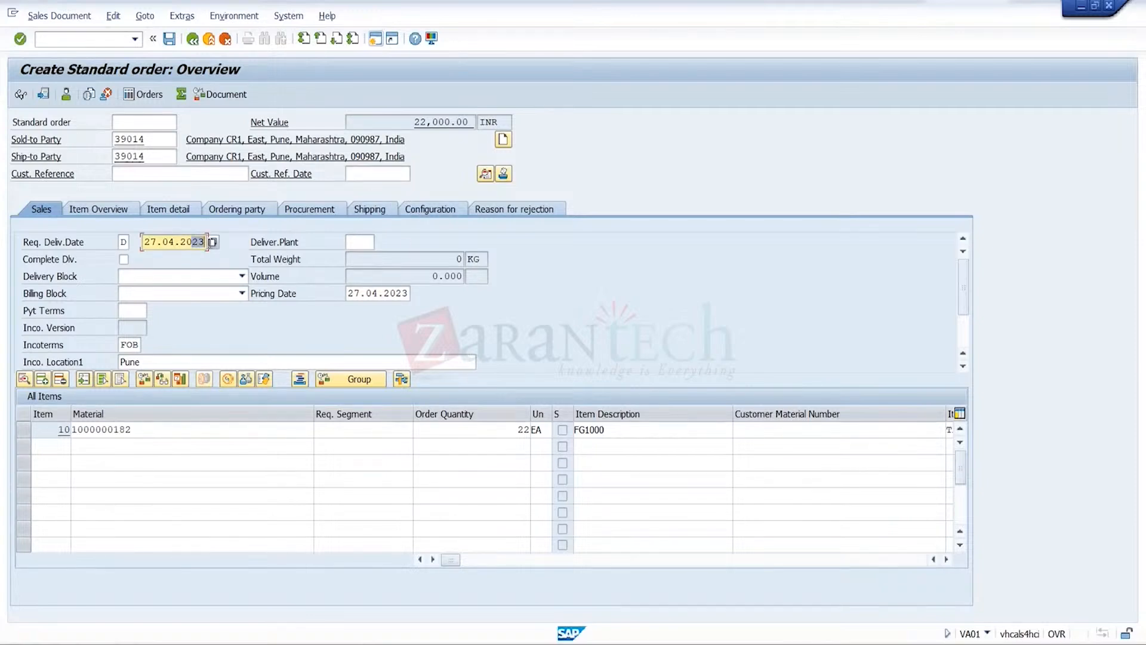
click(212, 242)
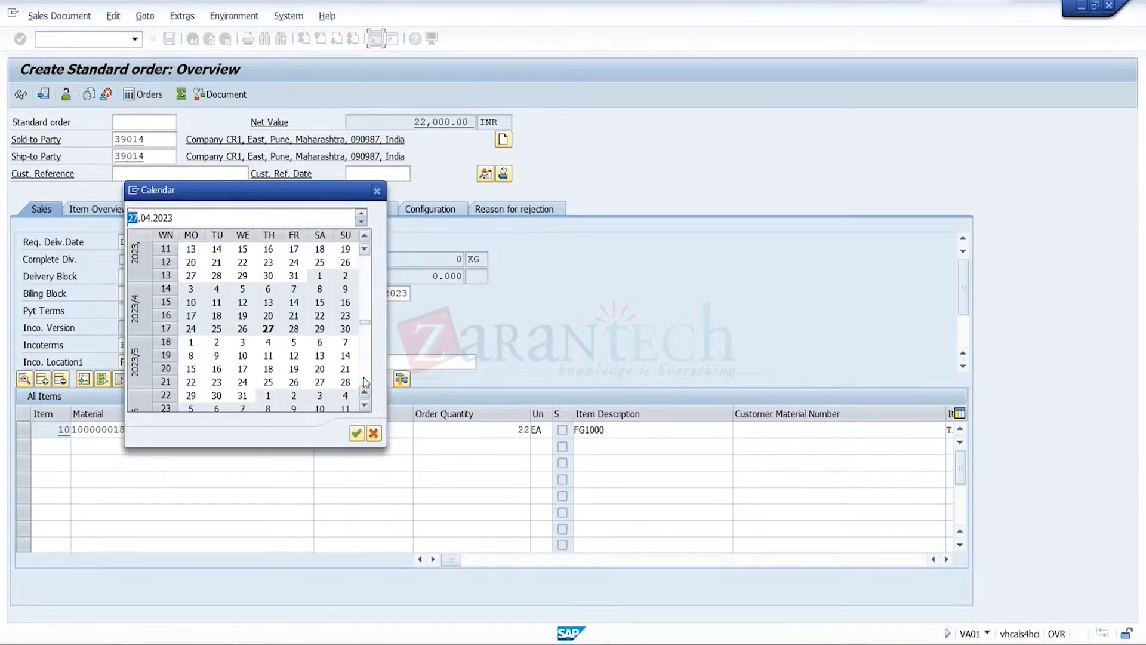
click(363, 378)
click(364, 377)
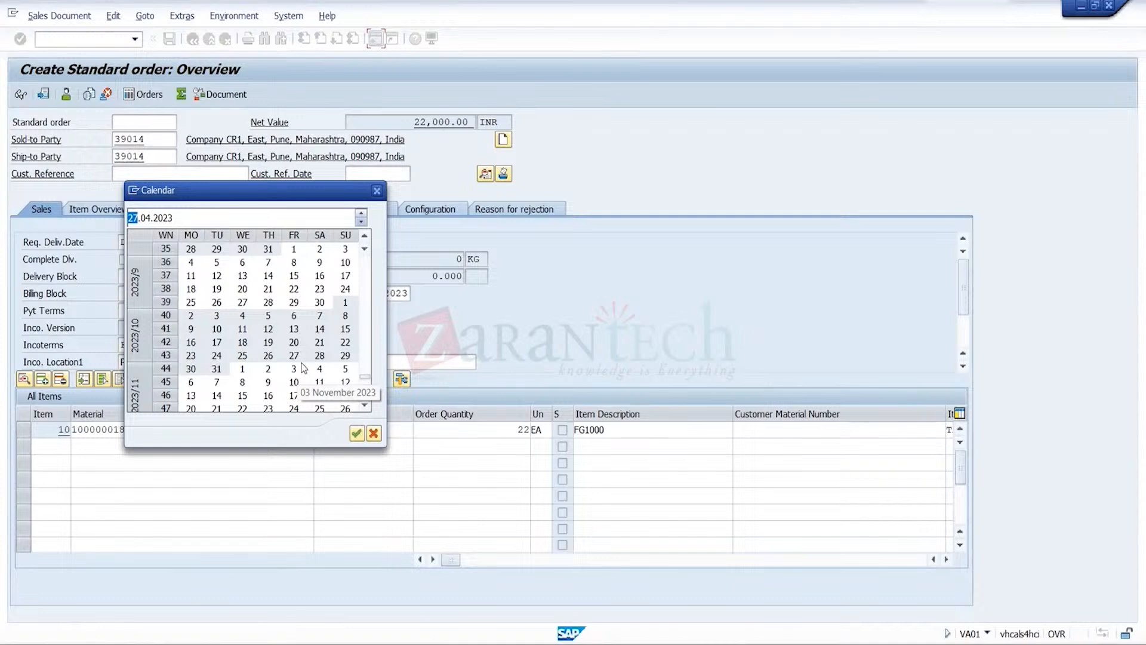
double_click(216, 371)
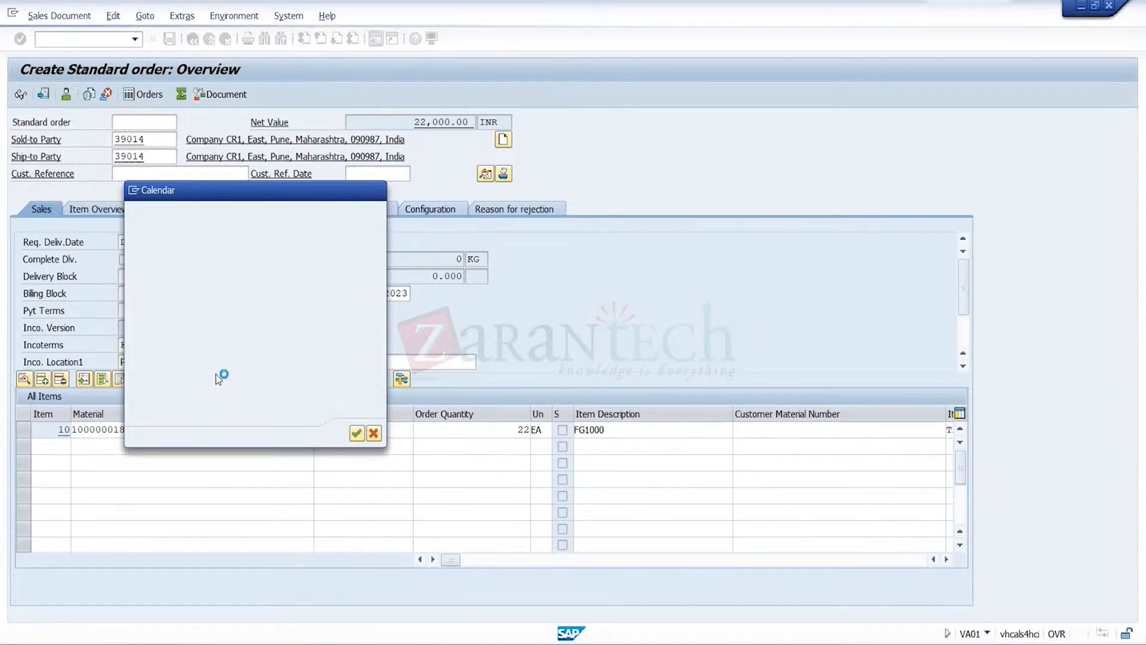
click(368, 240)
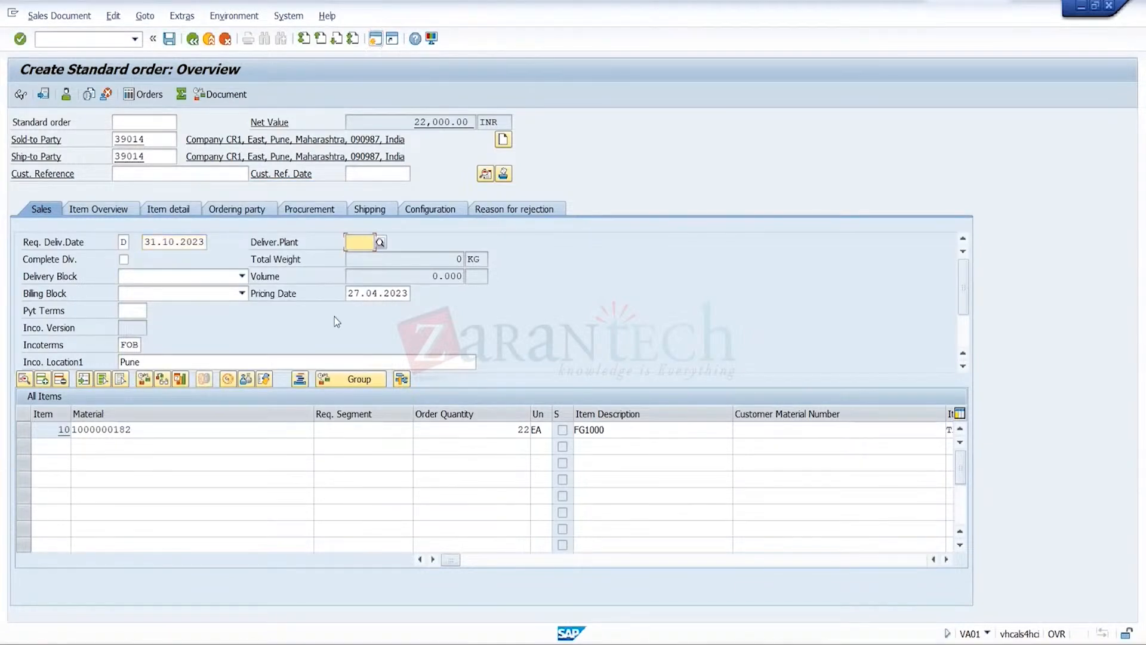
key(Return)
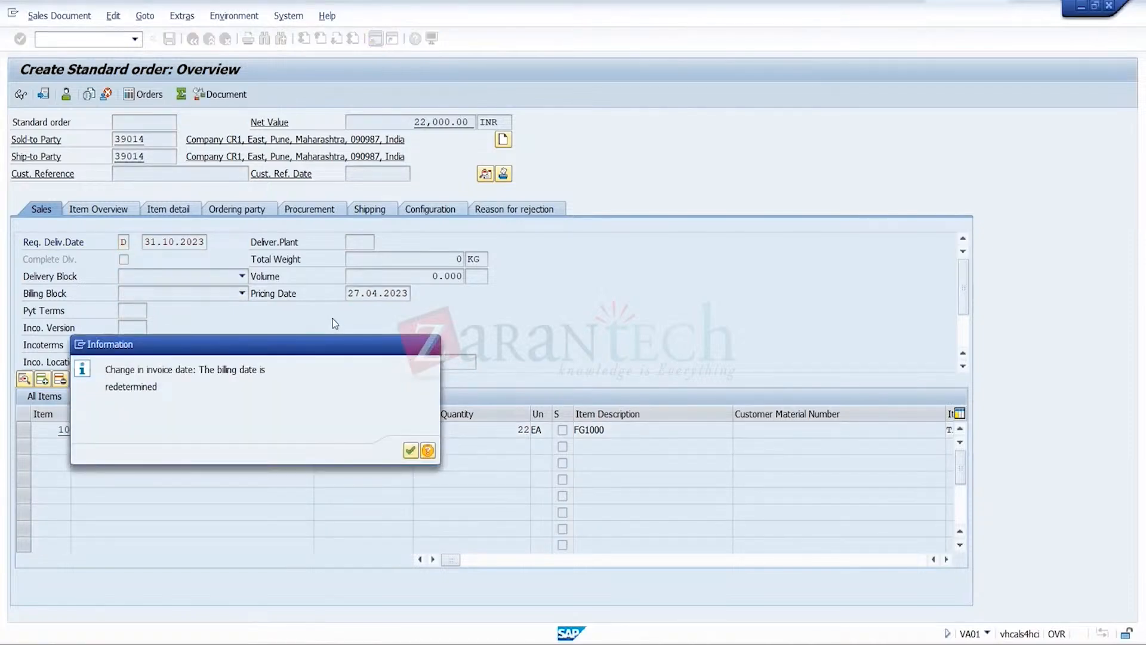
key(Return)
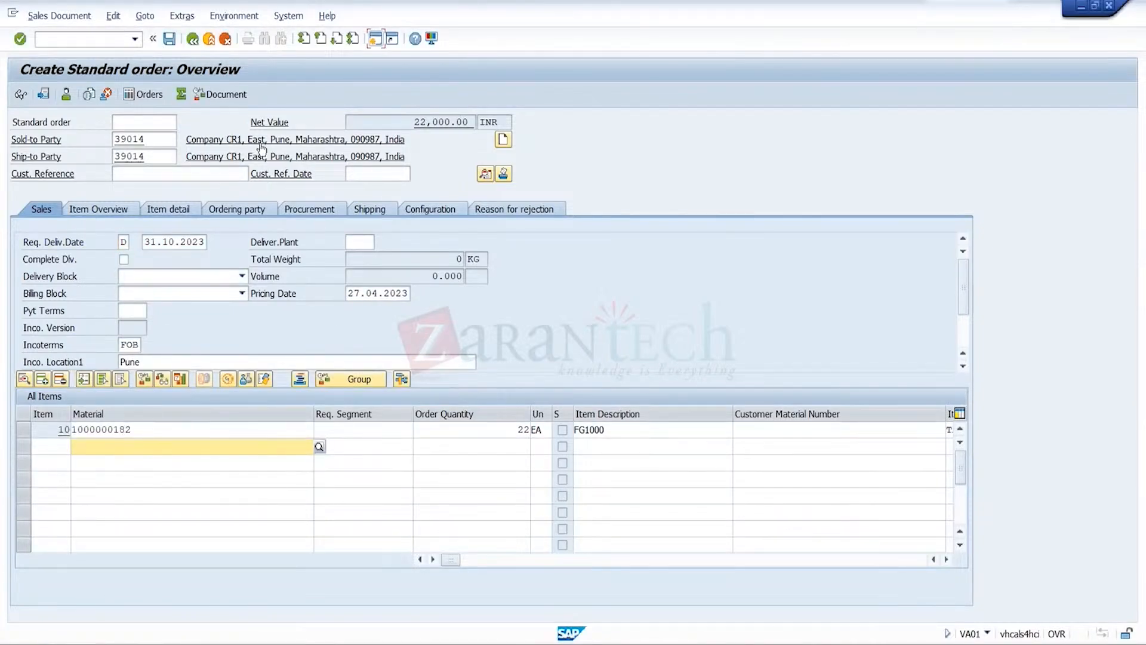
Save the order to rerun the credit check with the changed header date, and cancel saving the incomplete document
click(170, 39)
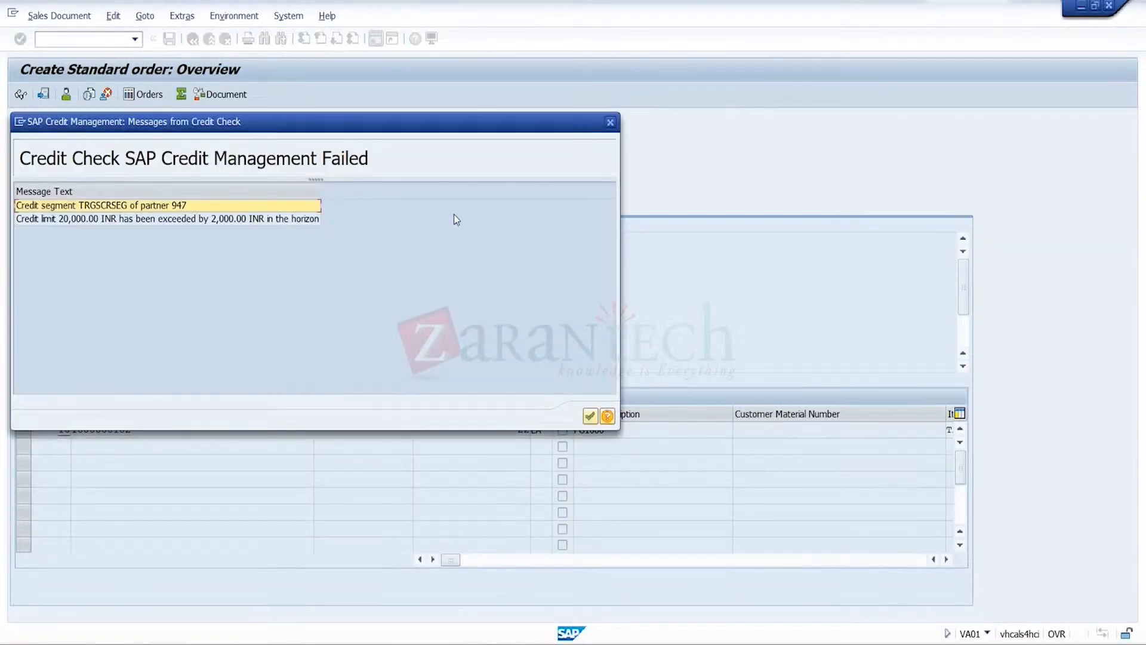
click(610, 123)
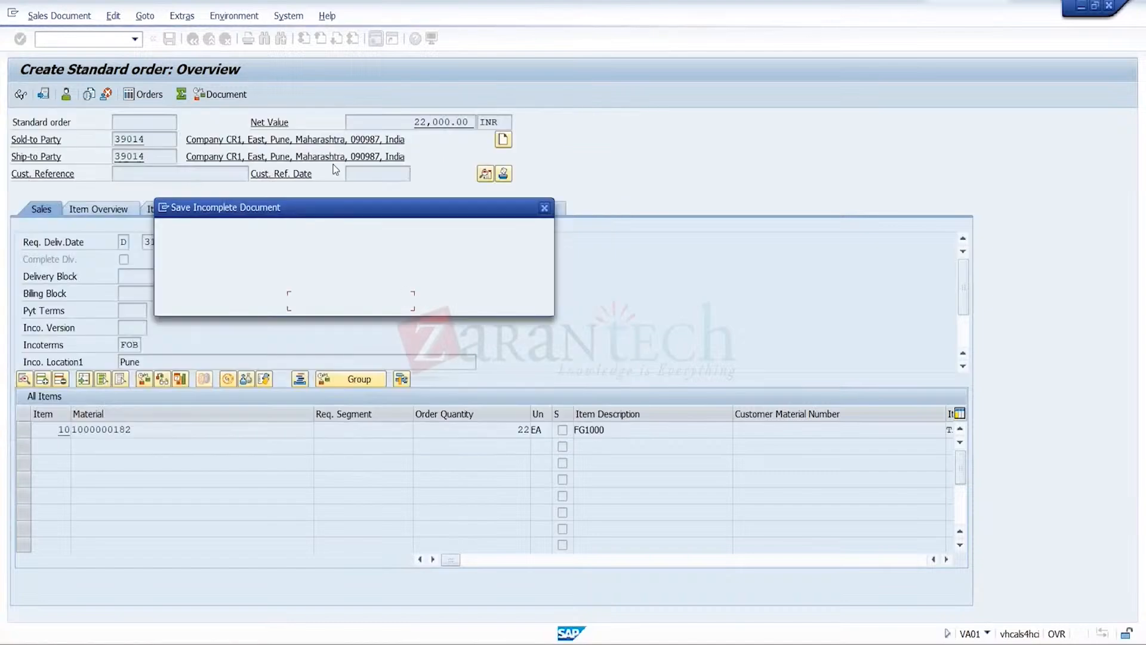
click(457, 294)
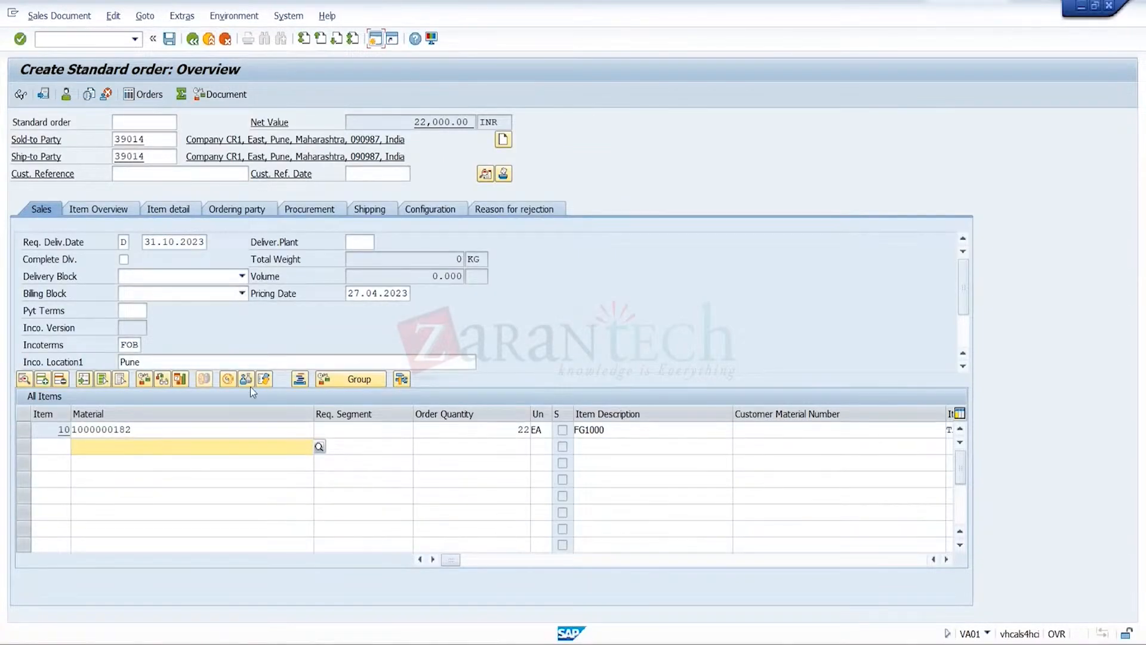
Set item 10's schedule line delivery date to 31.10.2023, rerun the credit check by saving, and cancel saving the incomplete document
click(252, 430)
double_click(252, 430)
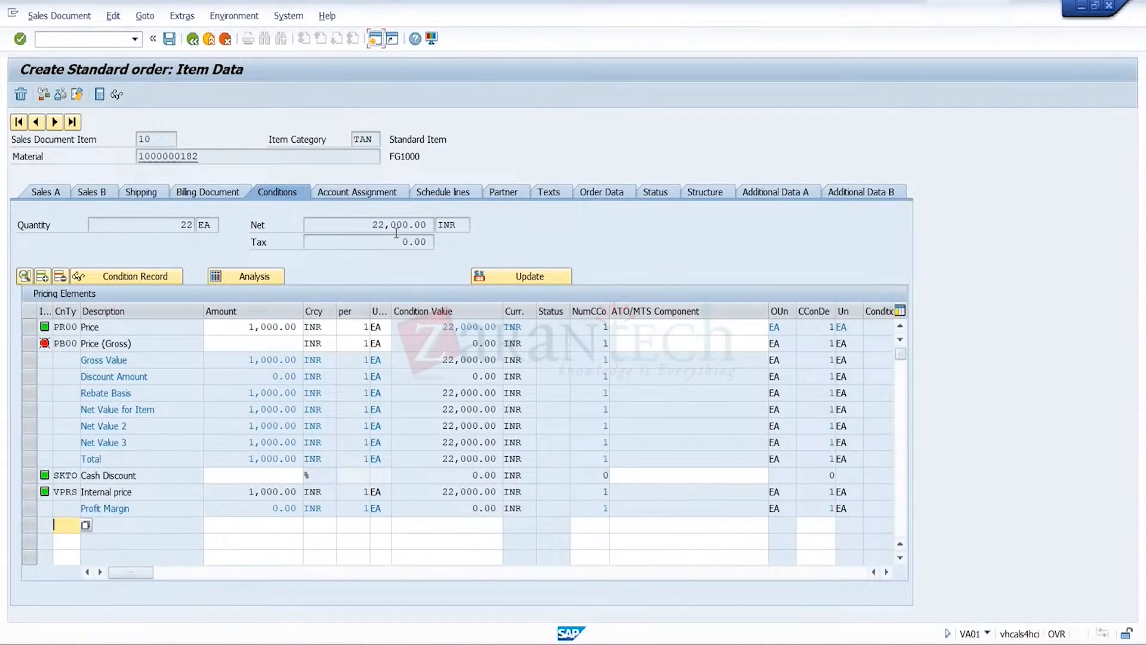
click(148, 199)
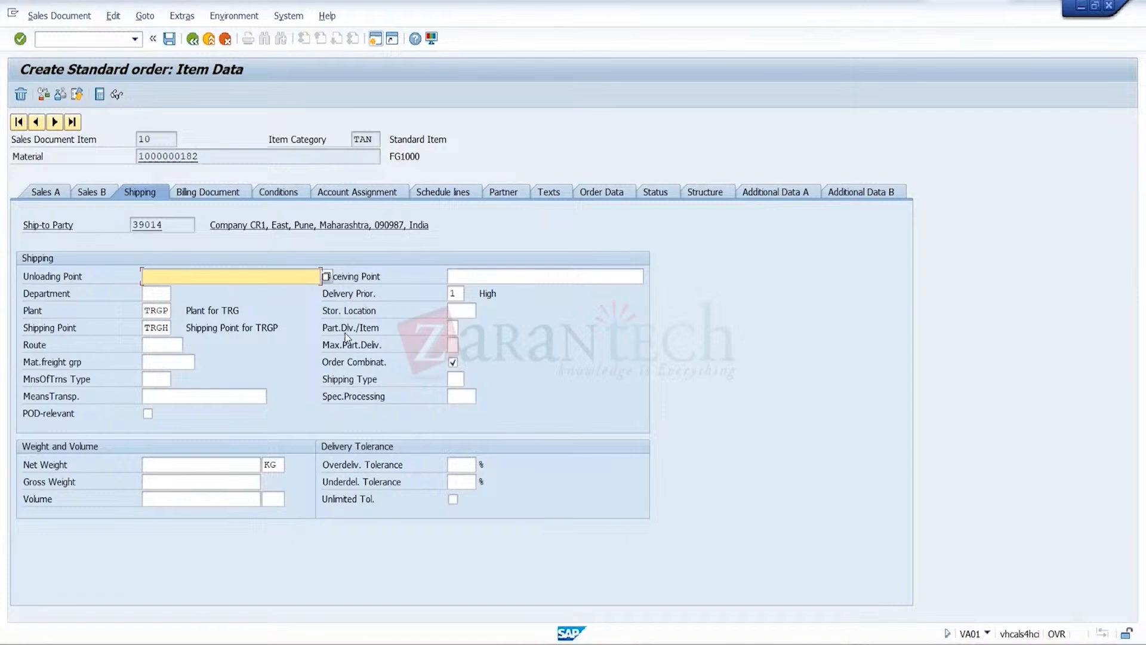
click(461, 192)
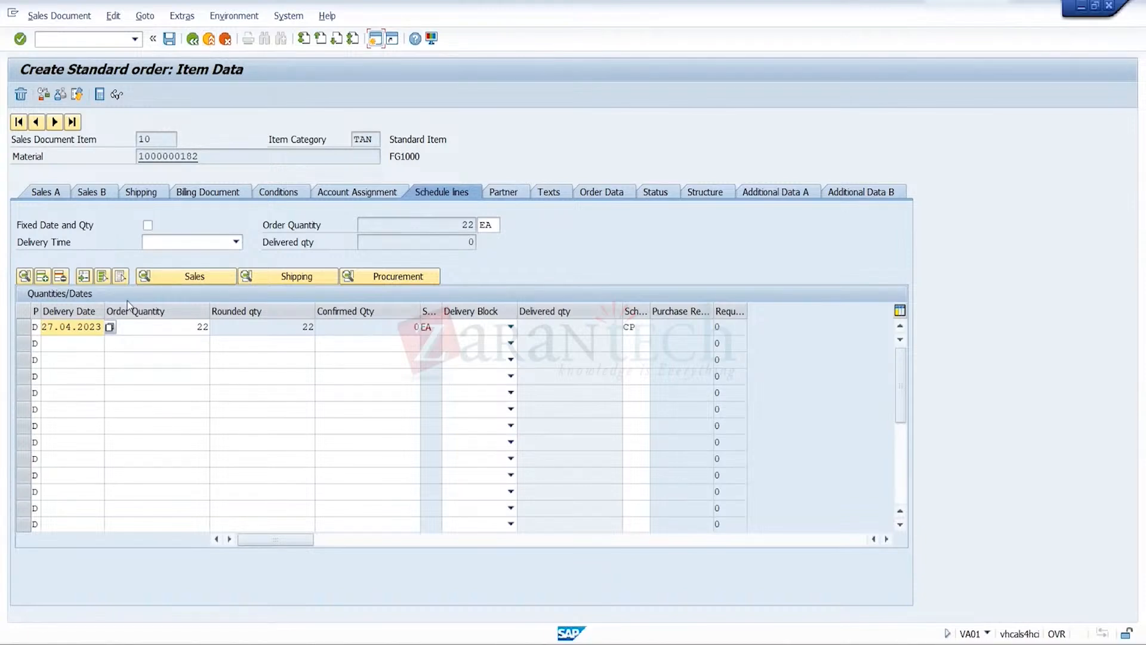
click(209, 39)
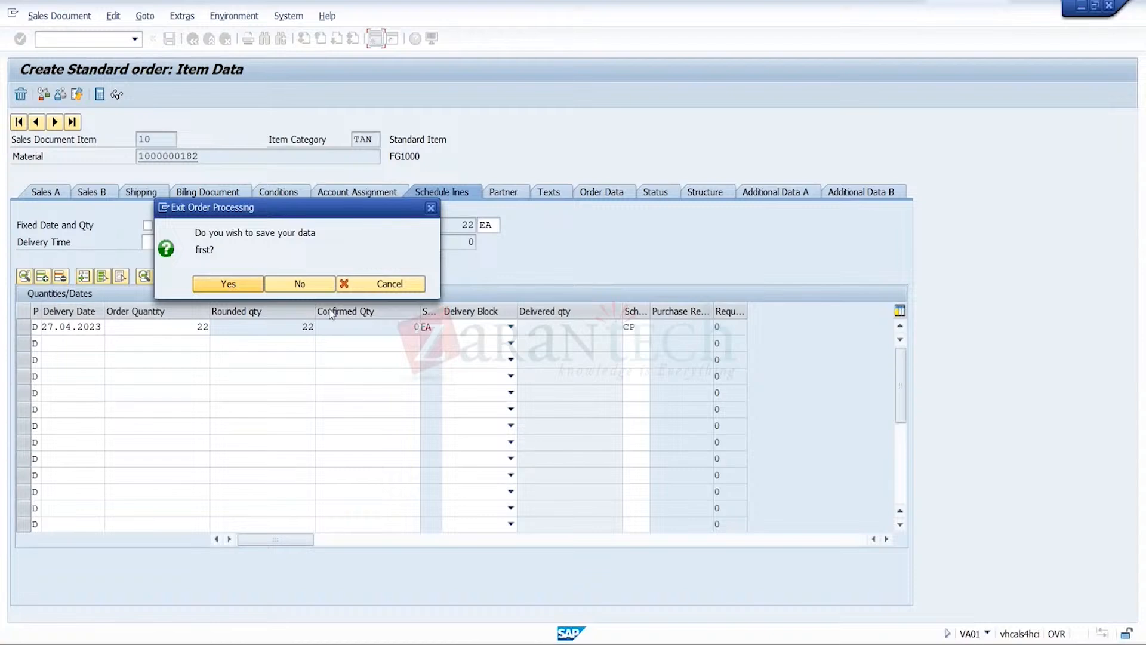
click(430, 207)
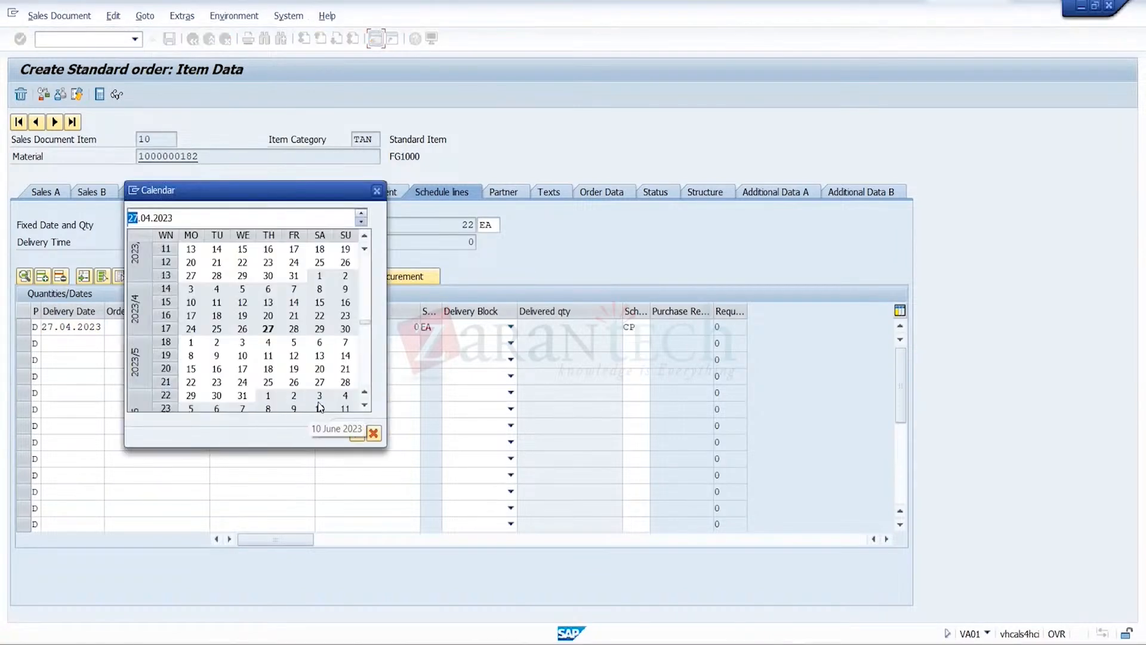
click(364, 373)
click(364, 373)
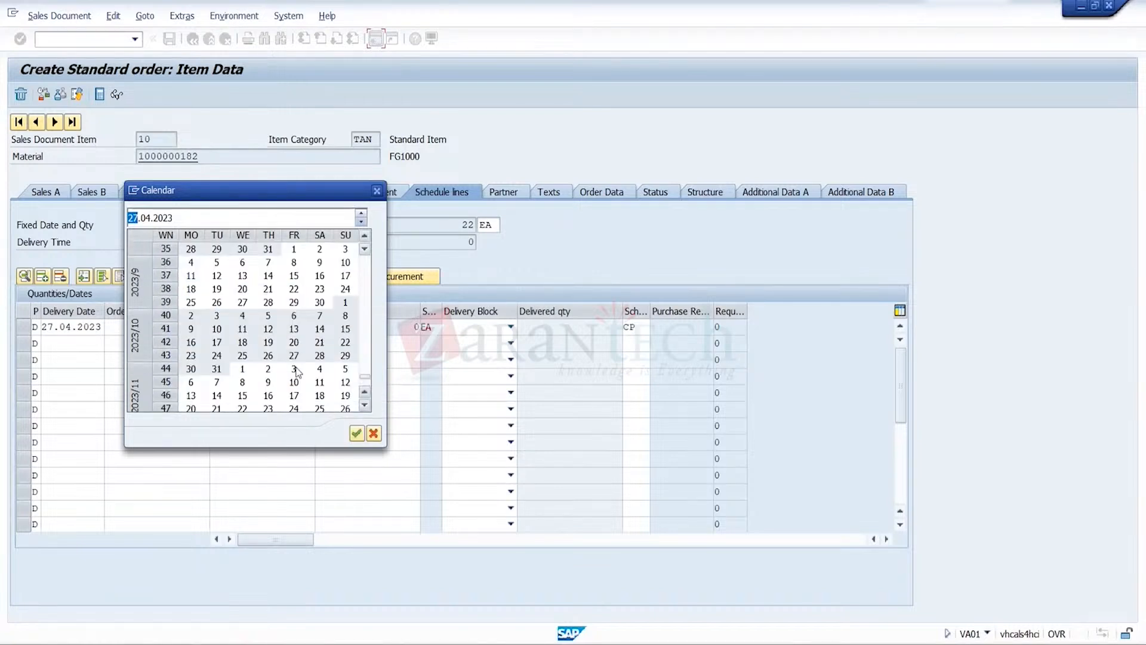
double_click(219, 369)
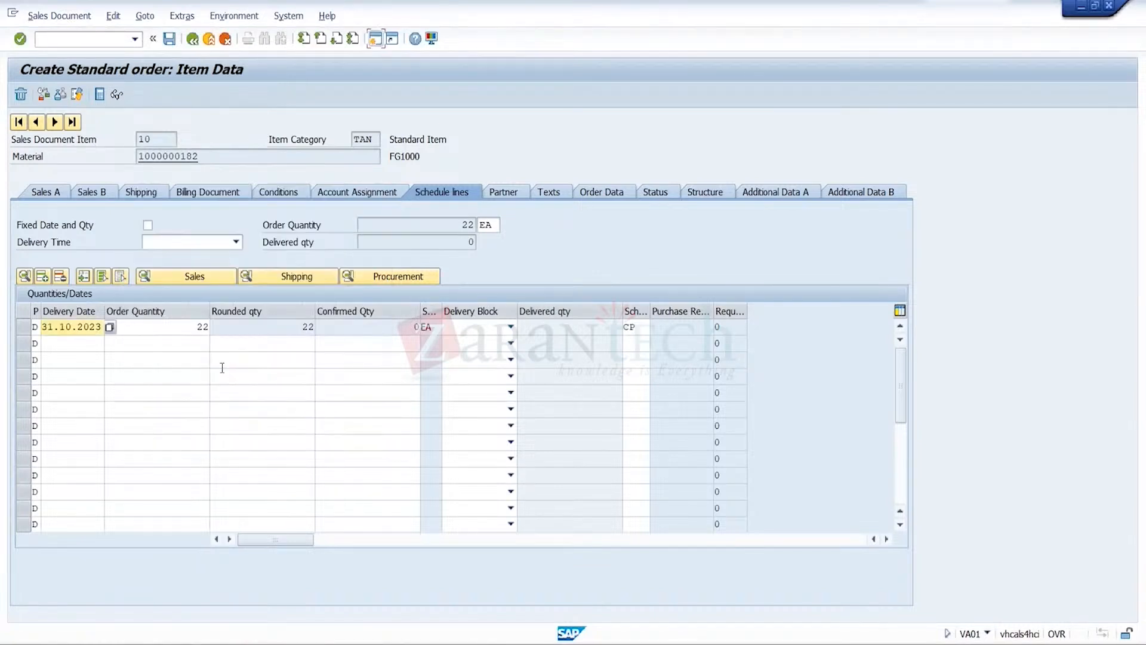
key(Return)
click(169, 38)
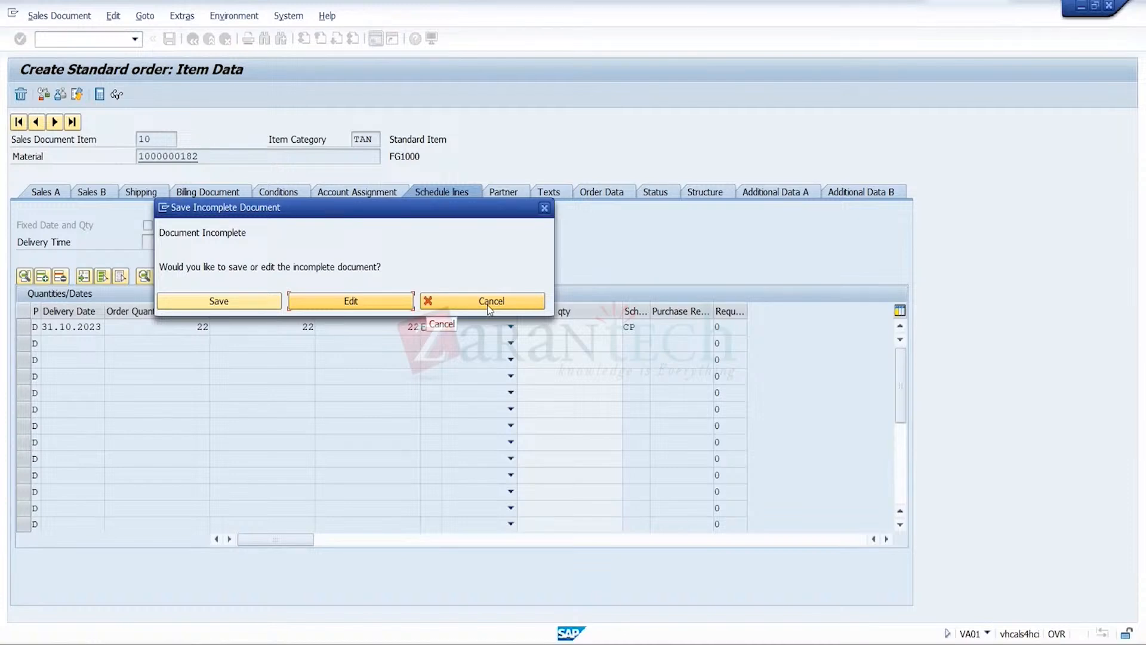
click(489, 301)
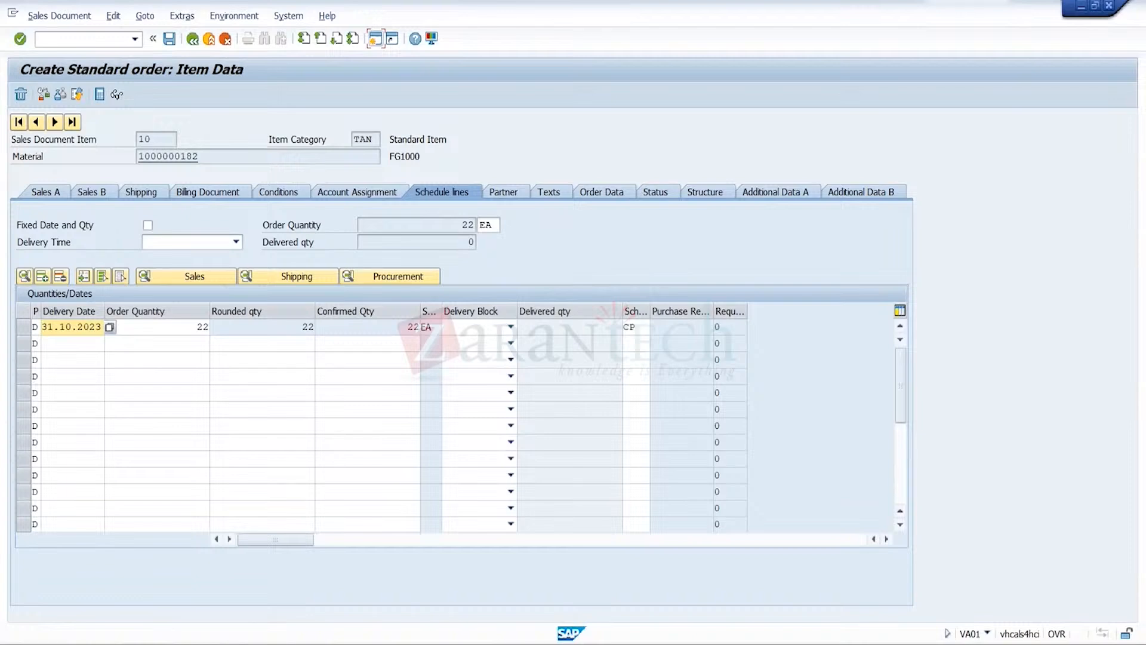
Switch to the Credit Segment configuration and check the credit horizon of segment TRGSCRSEG under check rule 03
mouse_move(822, 639)
click(891, 581)
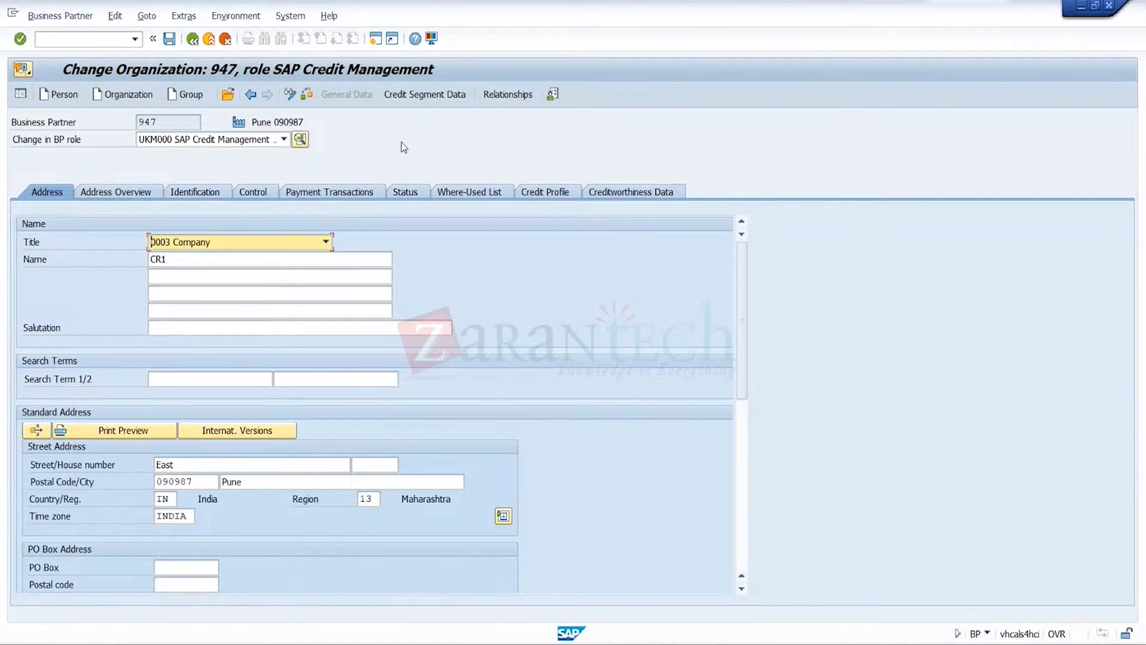
mouse_move(822, 638)
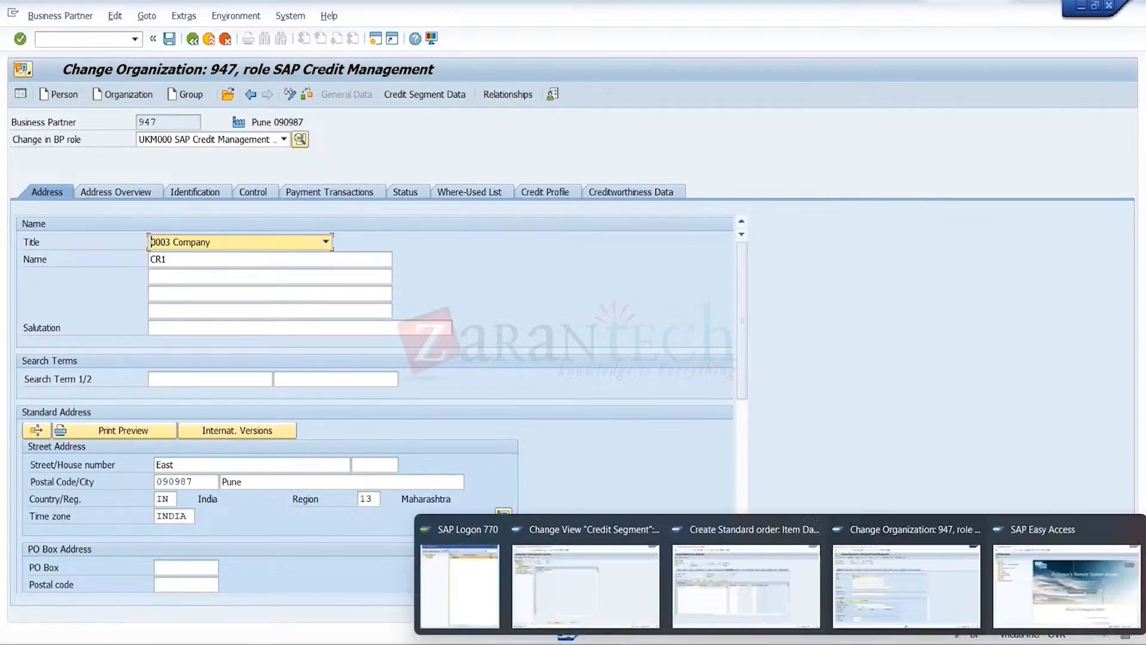
click(579, 584)
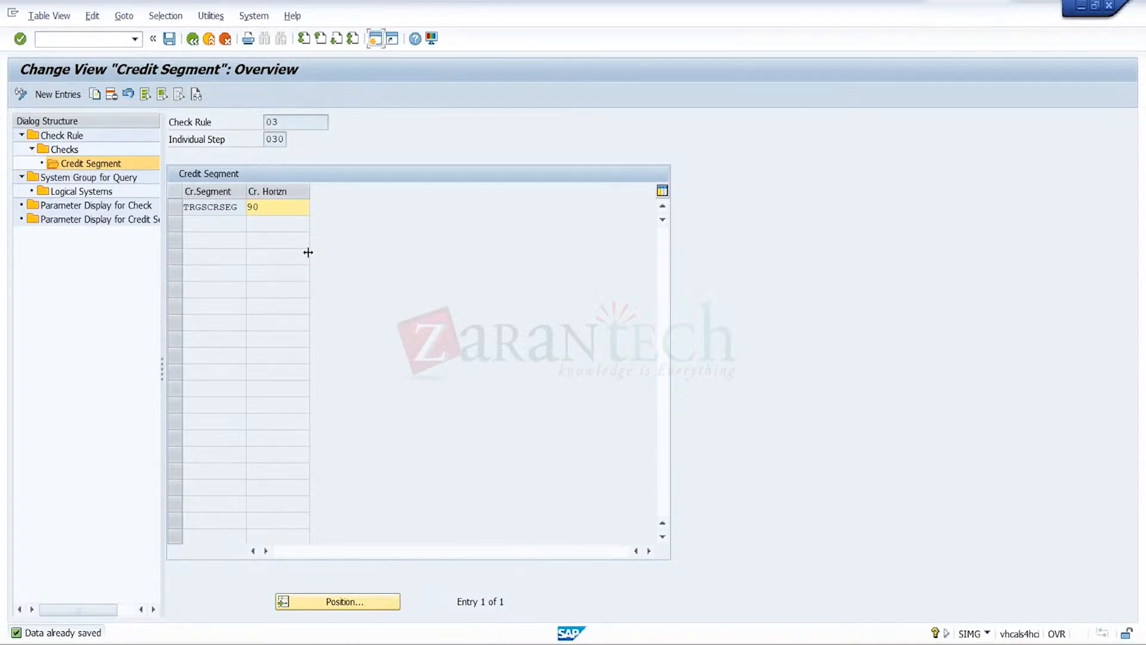
Review the dynamic limit check details of individual step 030 under check rule 03
click(192, 39)
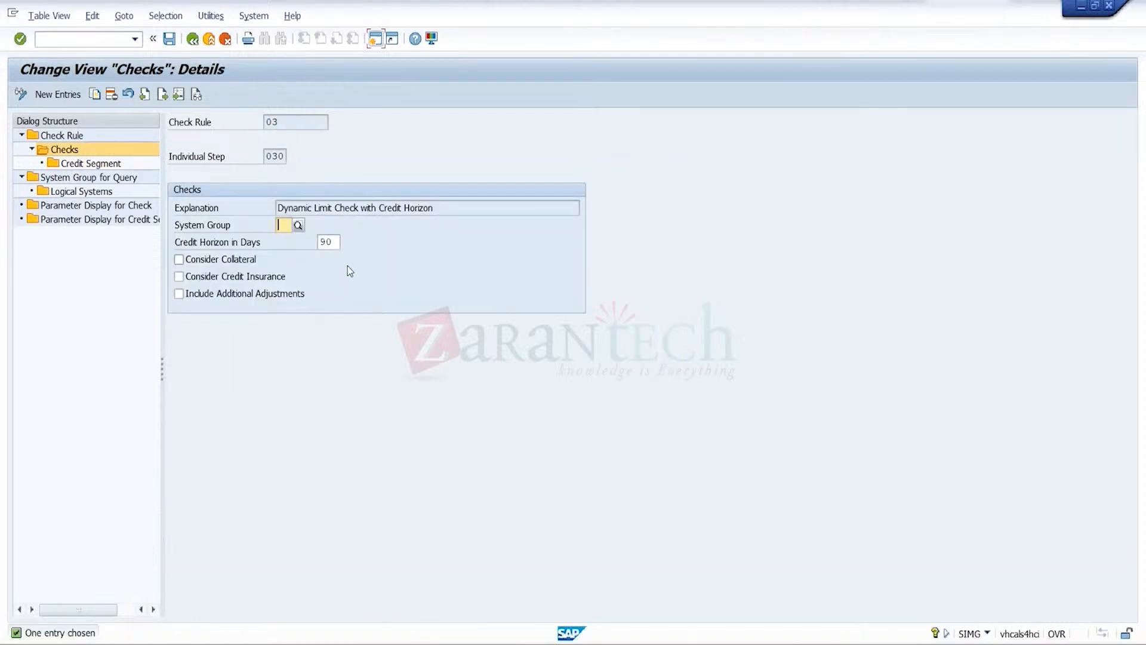
double_click(70, 137)
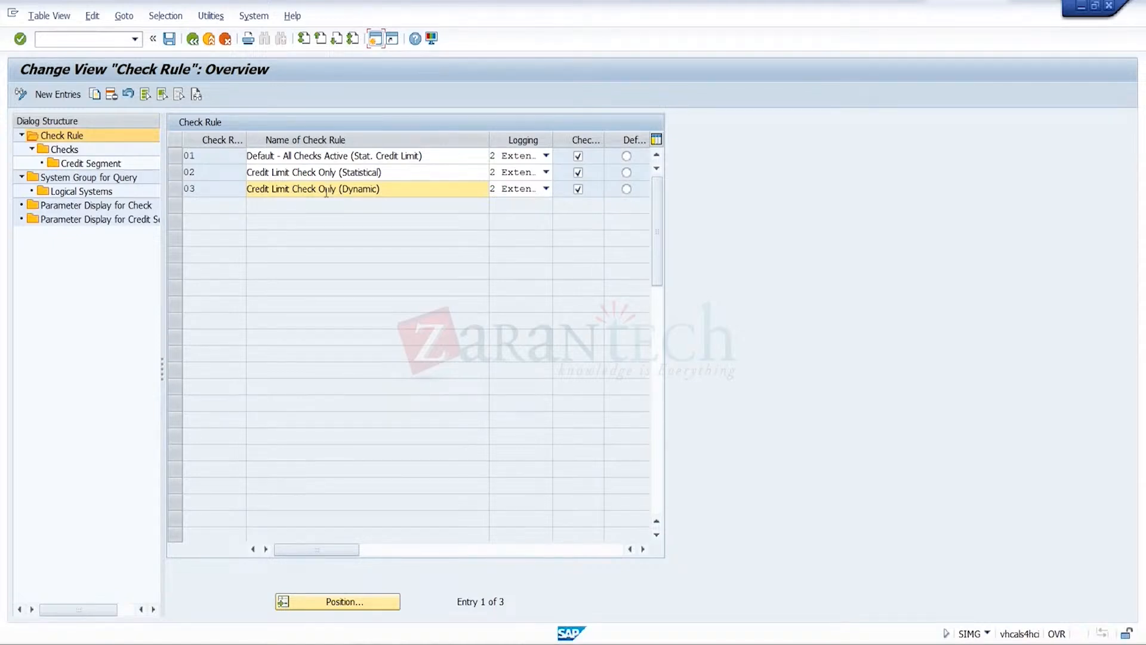
click(177, 191)
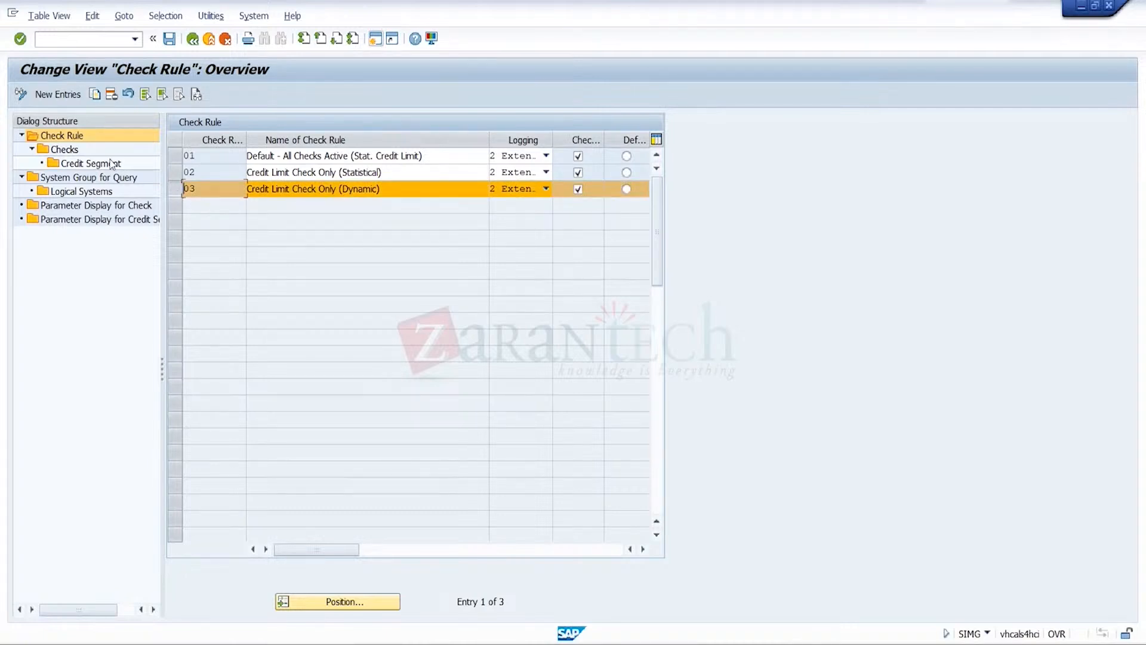
double_click(59, 148)
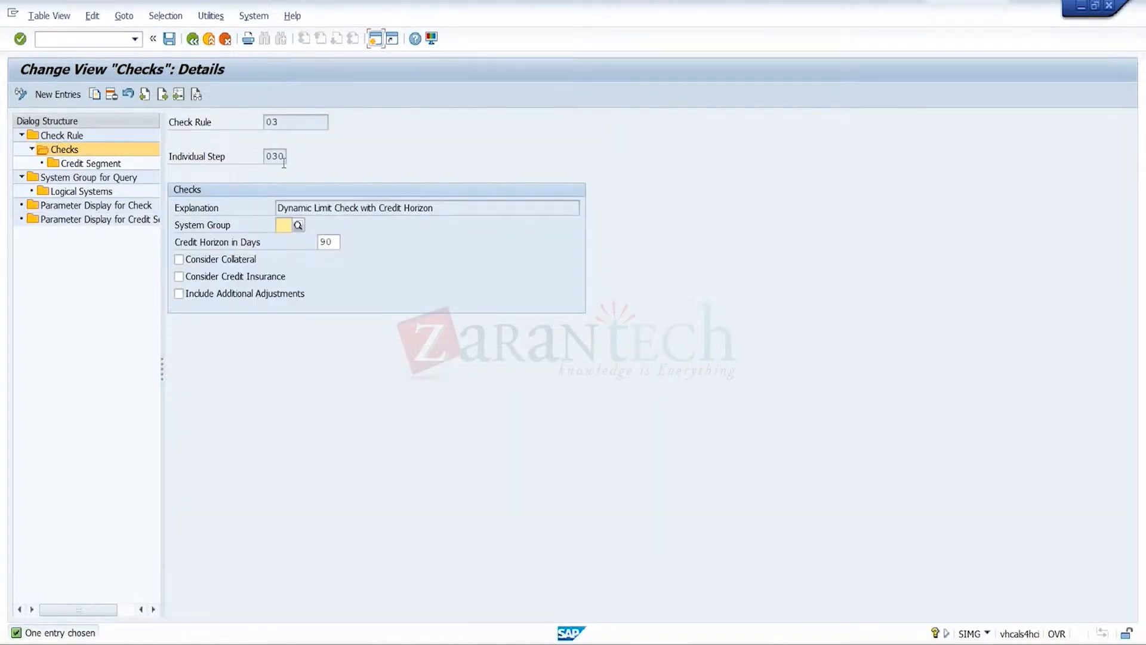
click(192, 39)
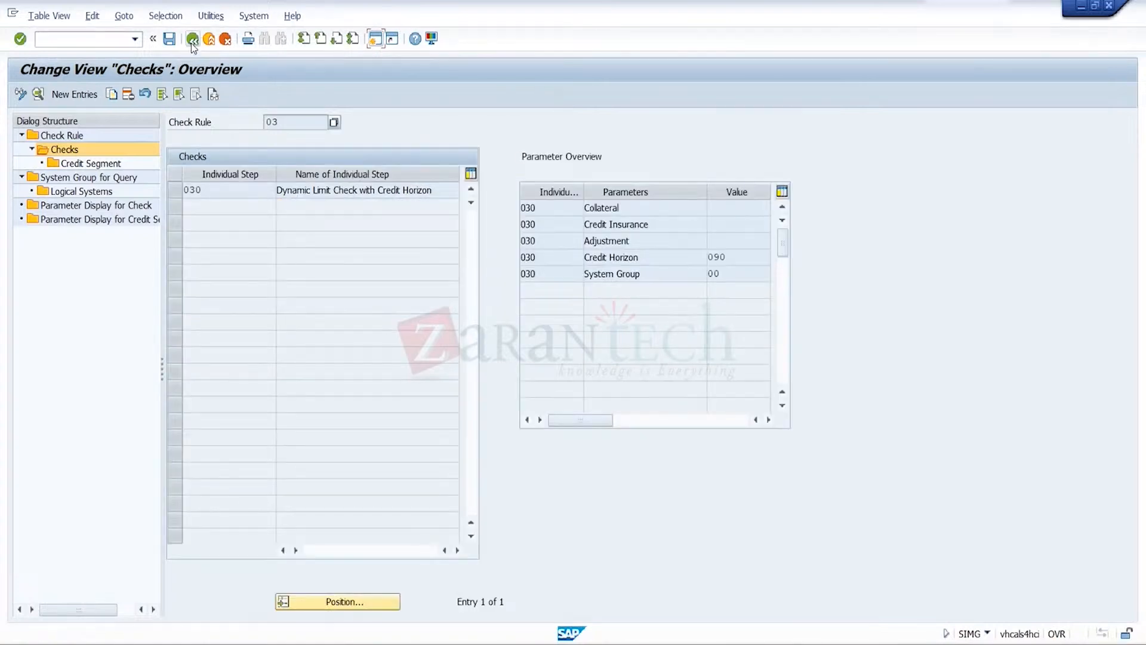
Review the individual steps and parameters assigned to check rule 01, and return to the check rule overview
click(191, 39)
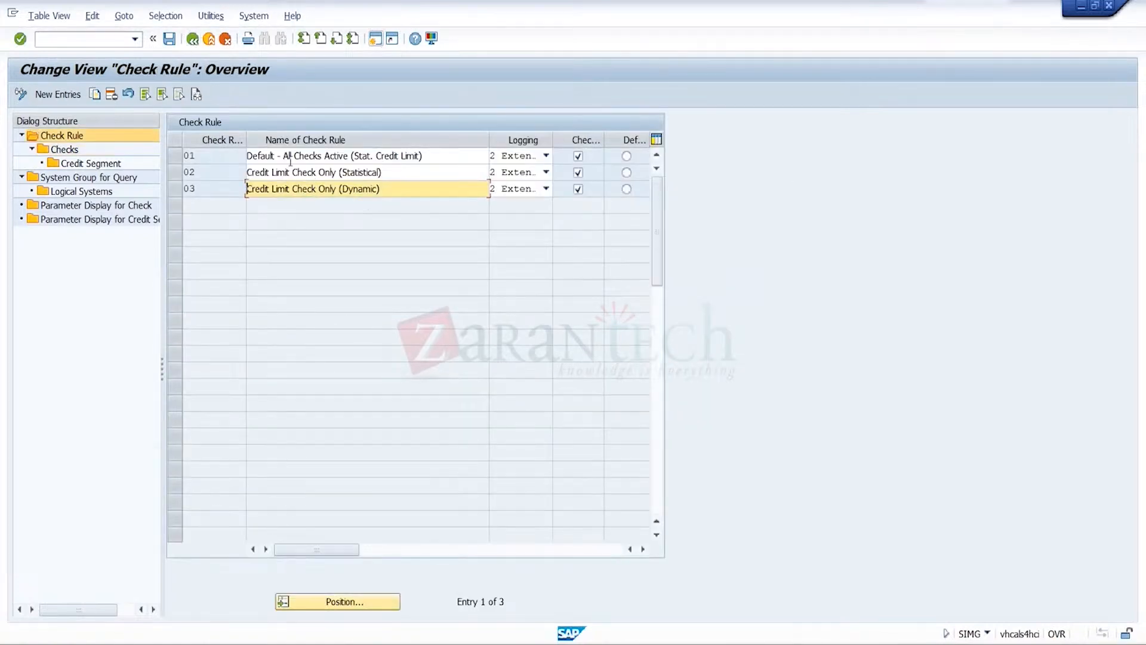
click(174, 155)
click(65, 150)
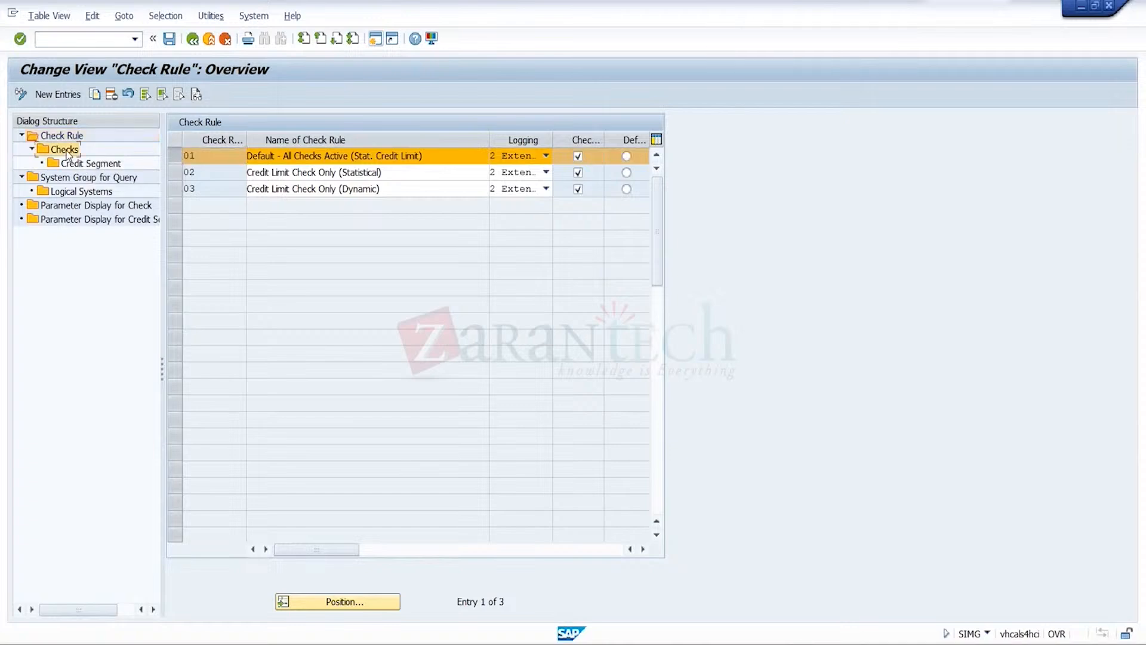
double_click(66, 152)
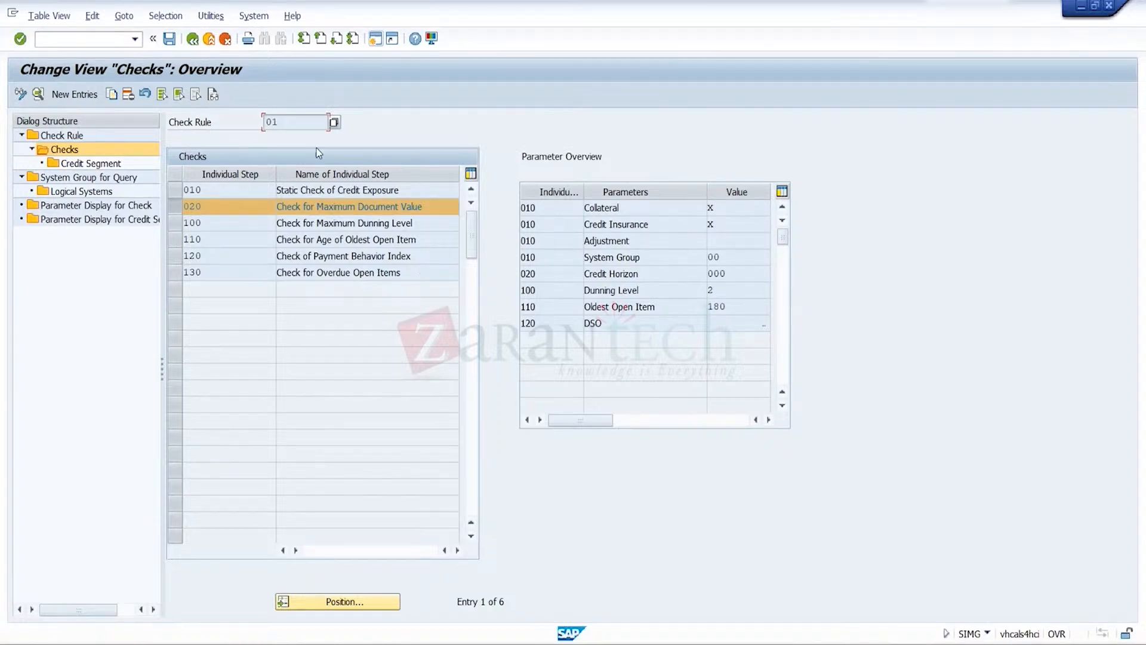
click(193, 40)
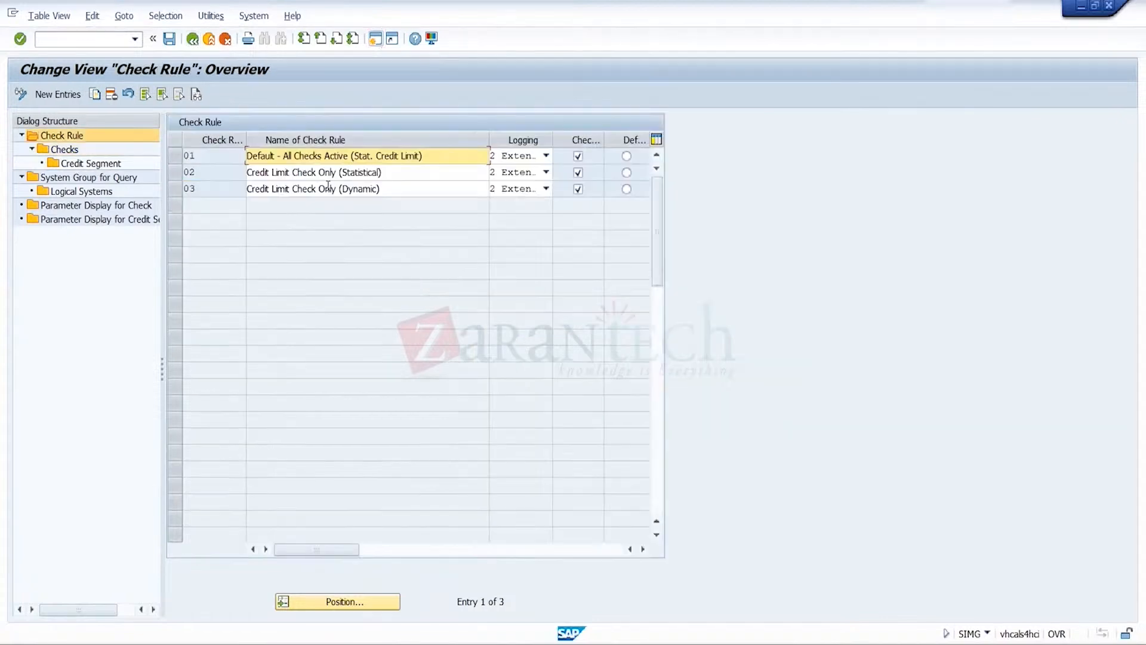
Examine the logging options available for check rule 01 without changing its setting
click(546, 156)
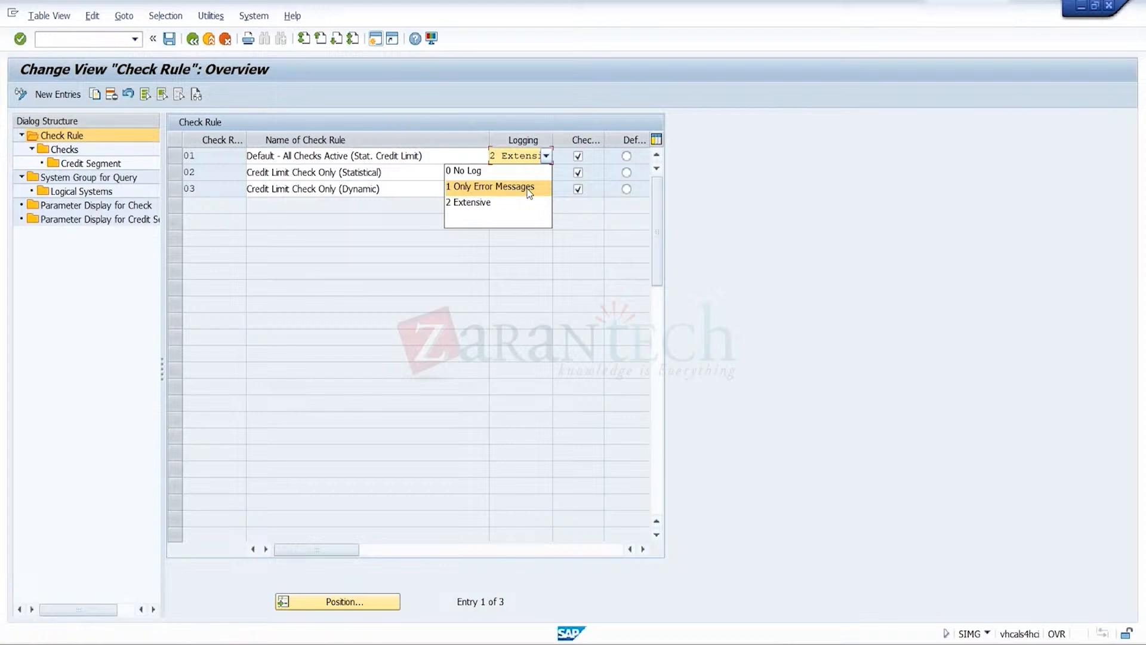
click(640, 319)
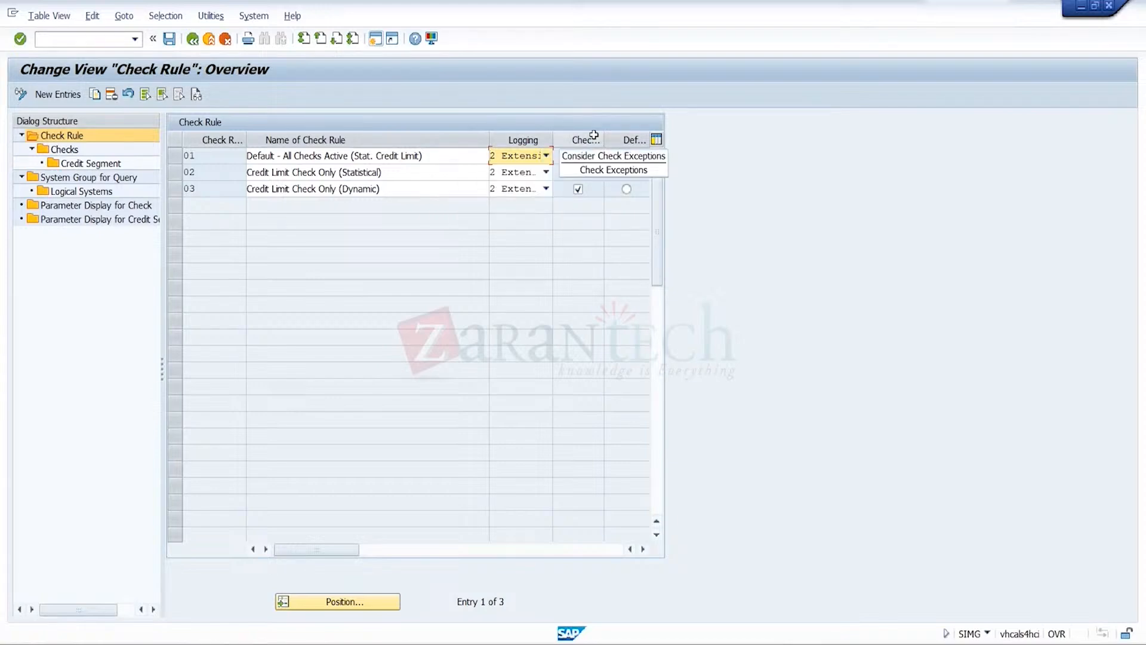
click(539, 157)
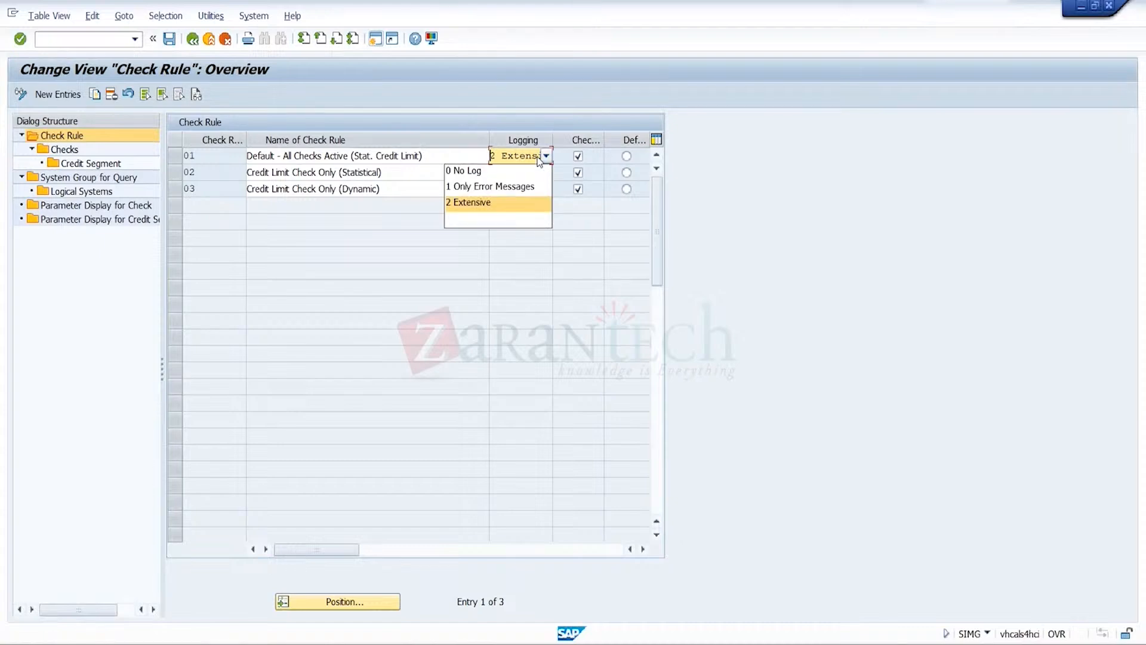
click(435, 302)
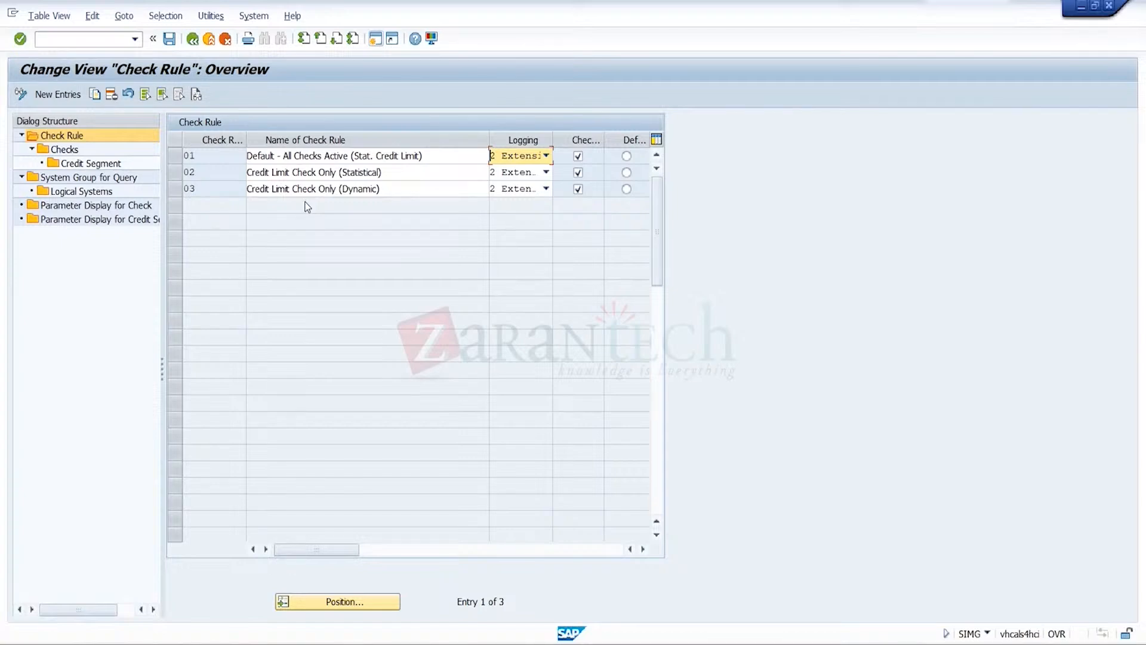
Re-examine check rule 03's check details and parameter overview for individual step 030, and return to the check rule overview
click(172, 189)
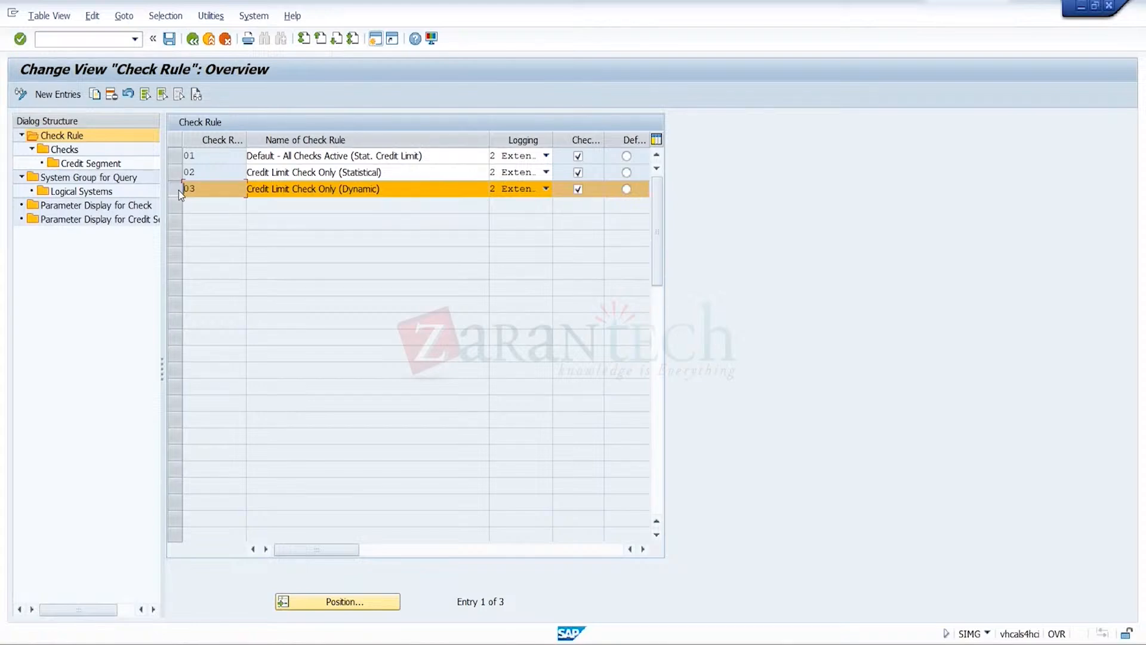
double_click(71, 148)
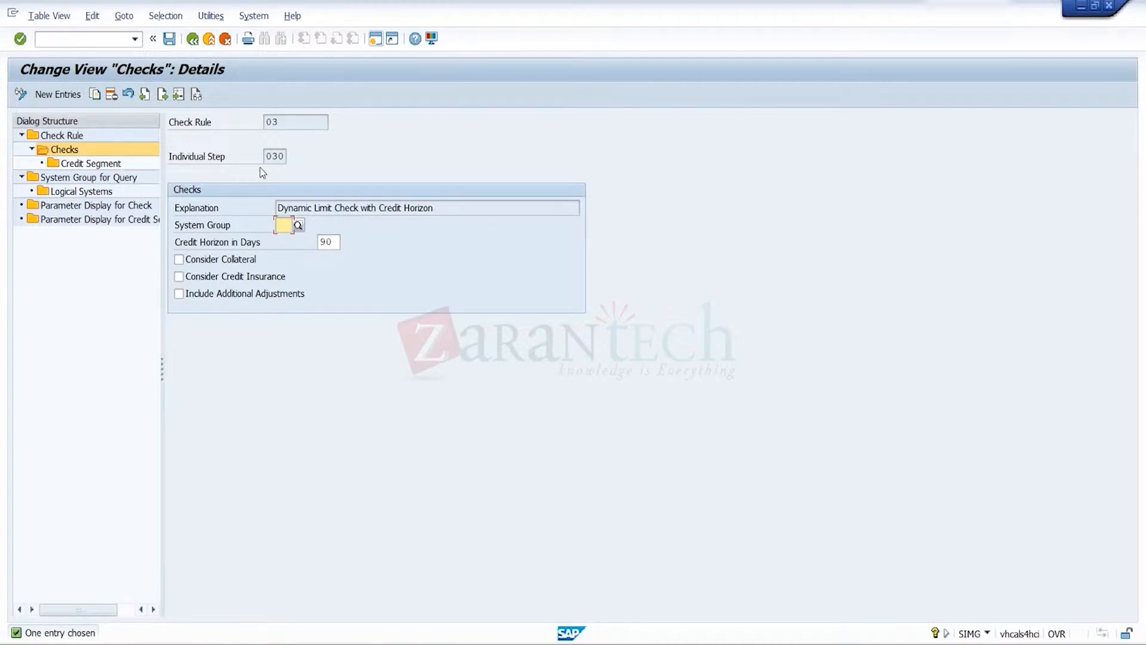
click(426, 213)
click(100, 166)
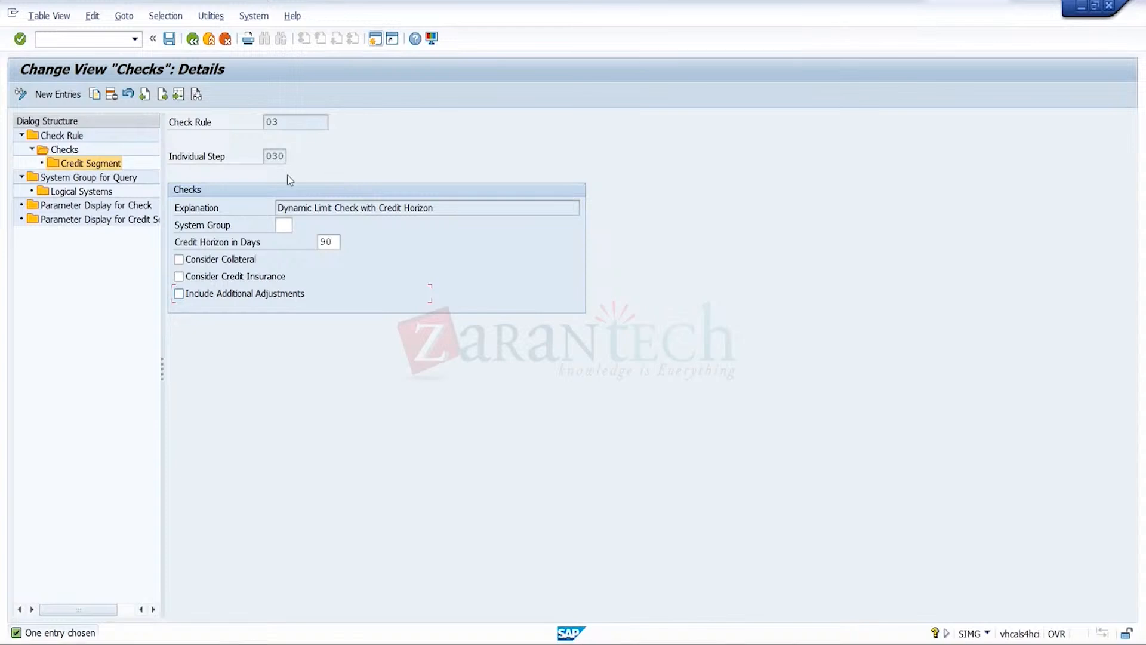
click(191, 39)
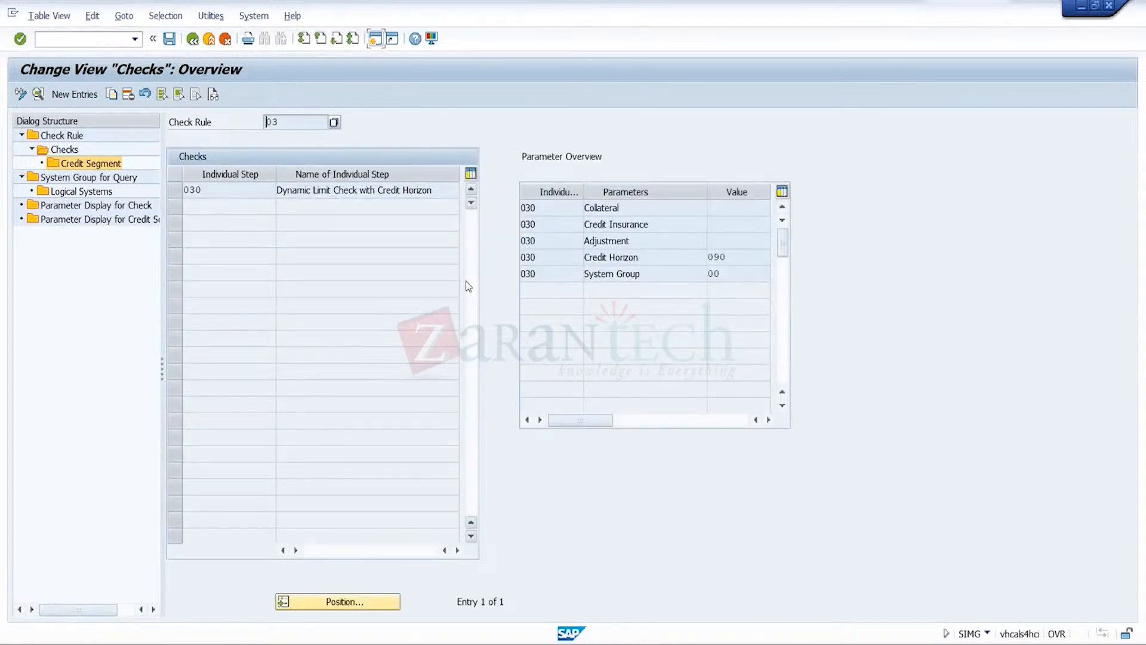
click(175, 195)
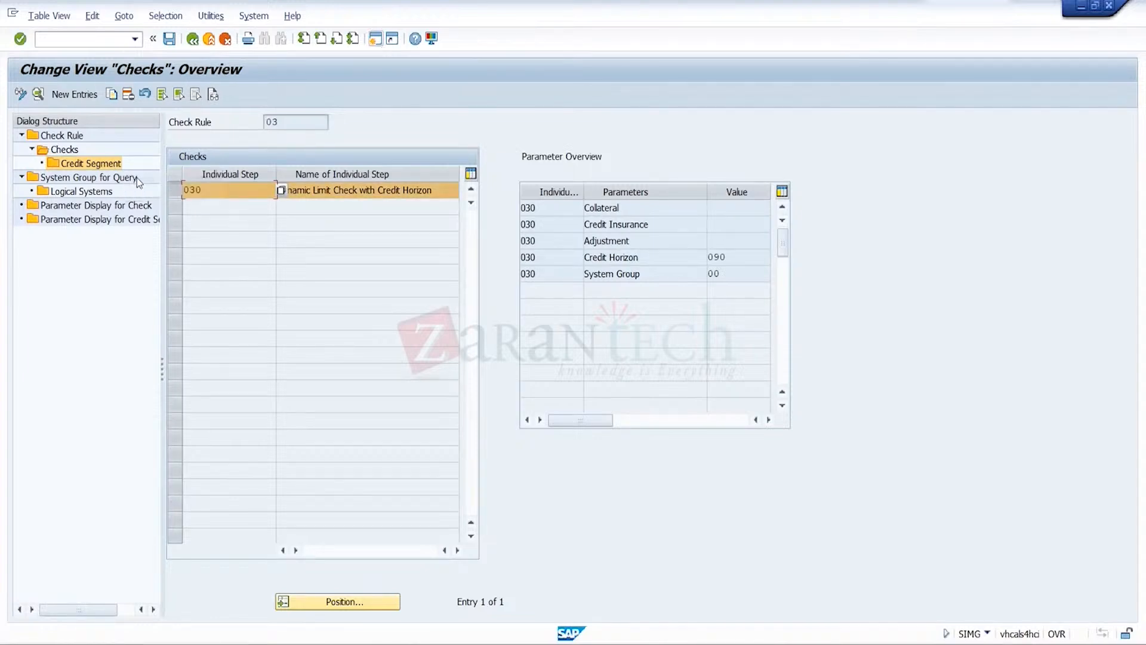
click(193, 39)
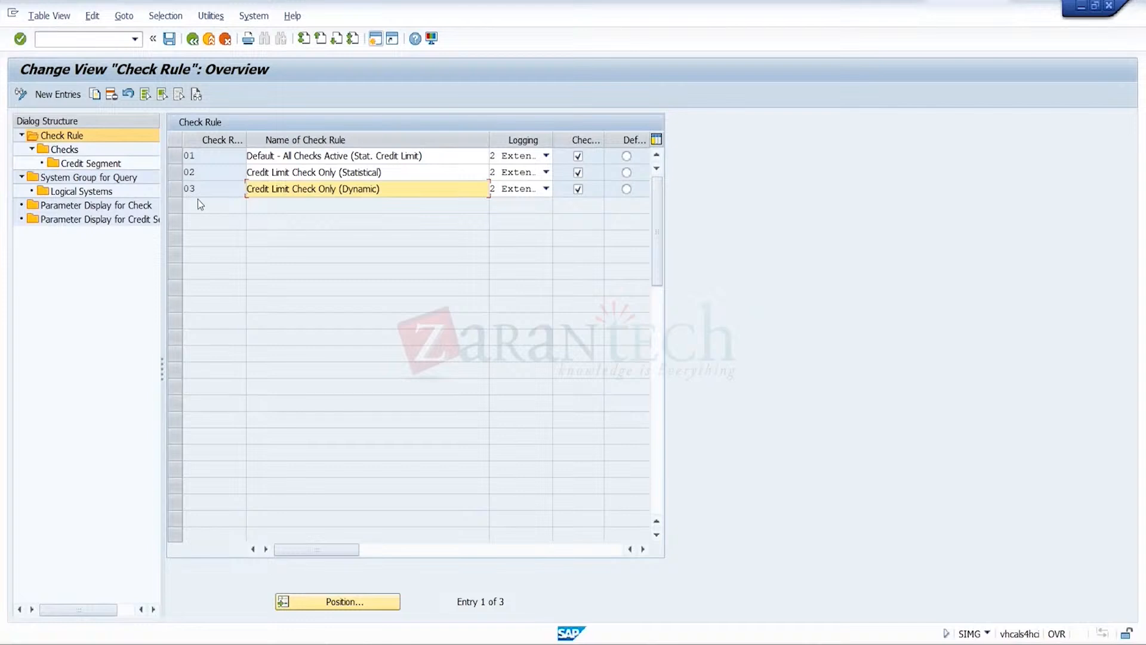
Open the credit segment settings for individual step 030 of check rule 03 and select the TRGSCRSEG entry
click(176, 190)
double_click(63, 149)
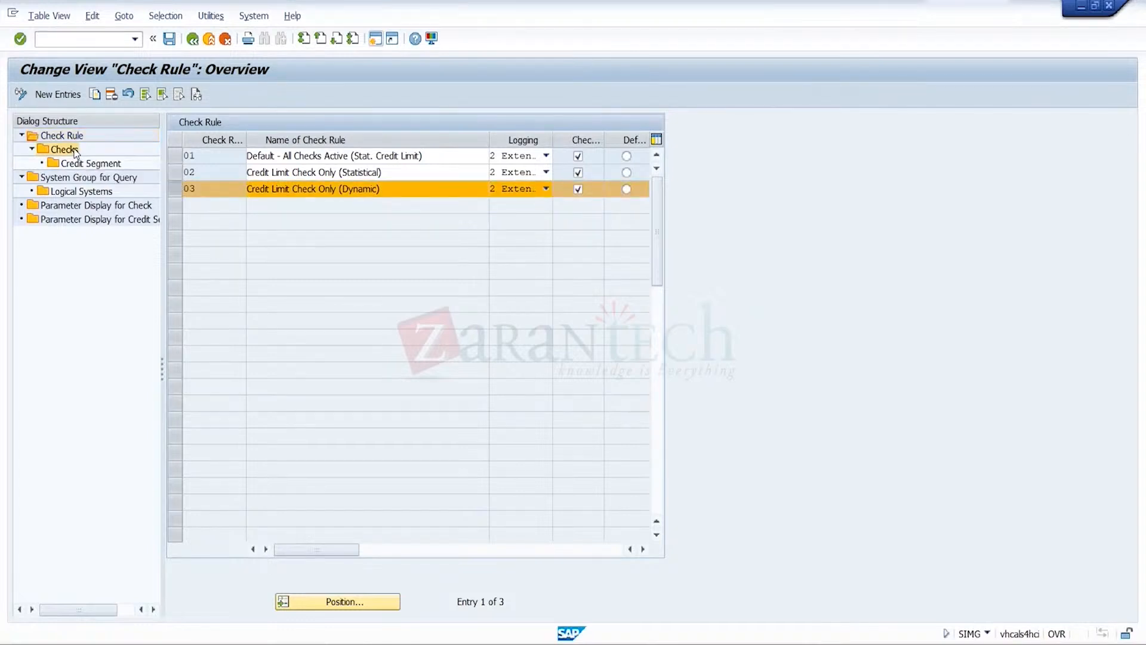
double_click(112, 164)
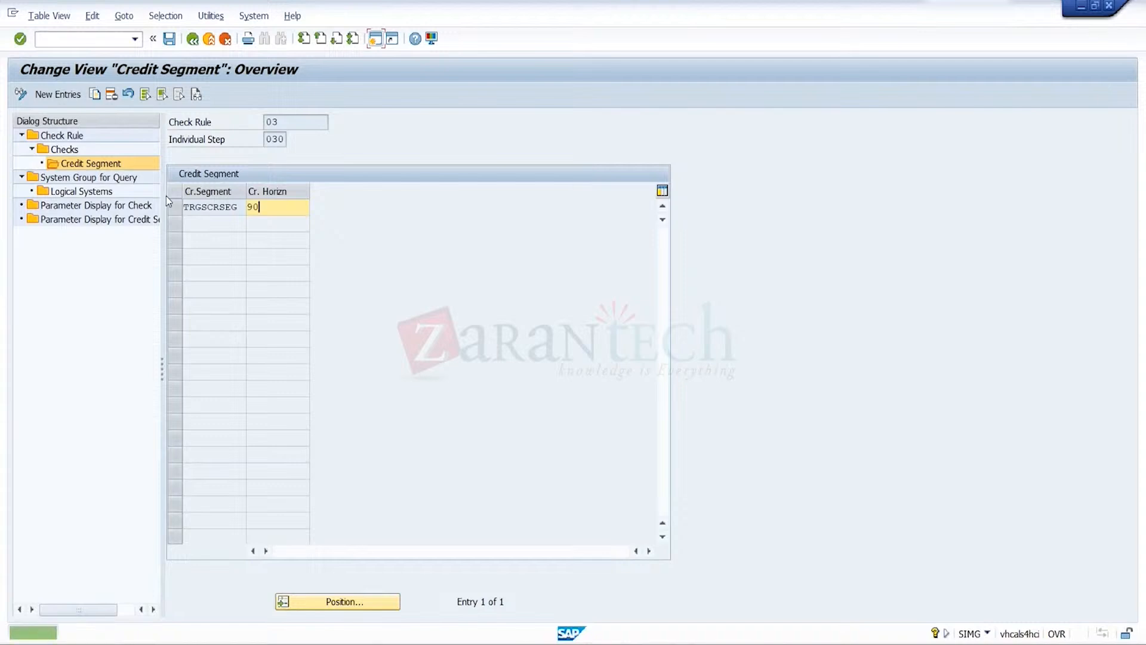
click(170, 211)
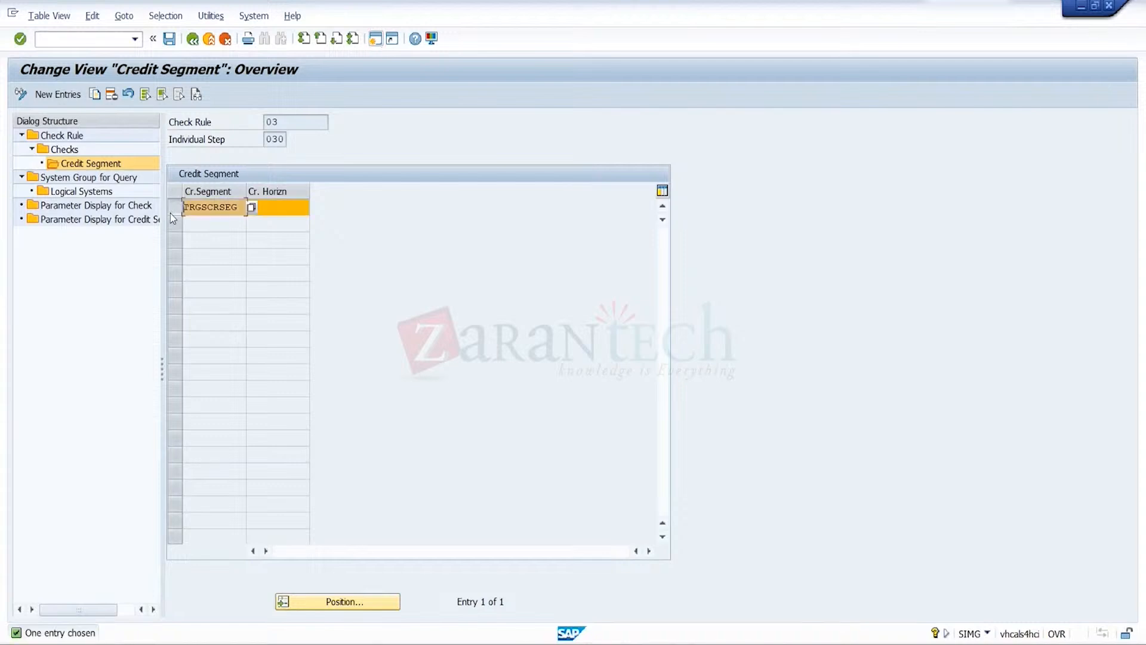
Create a new system group for query with key 01 and the name TRG
double_click(112, 181)
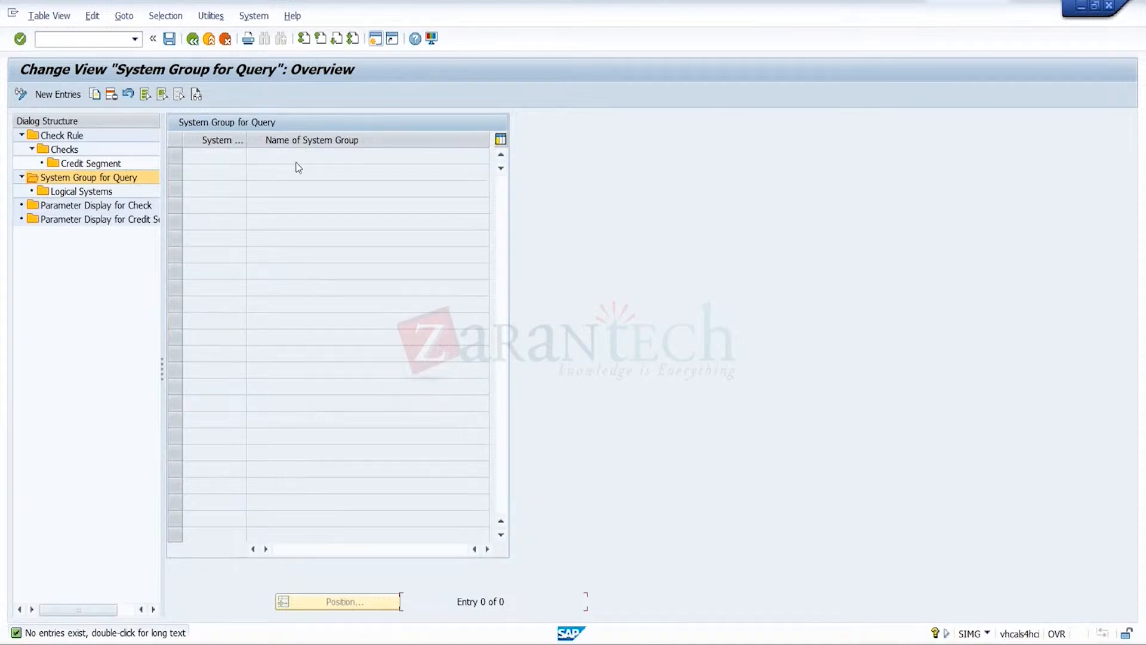
click(57, 94)
key(BackSpace)
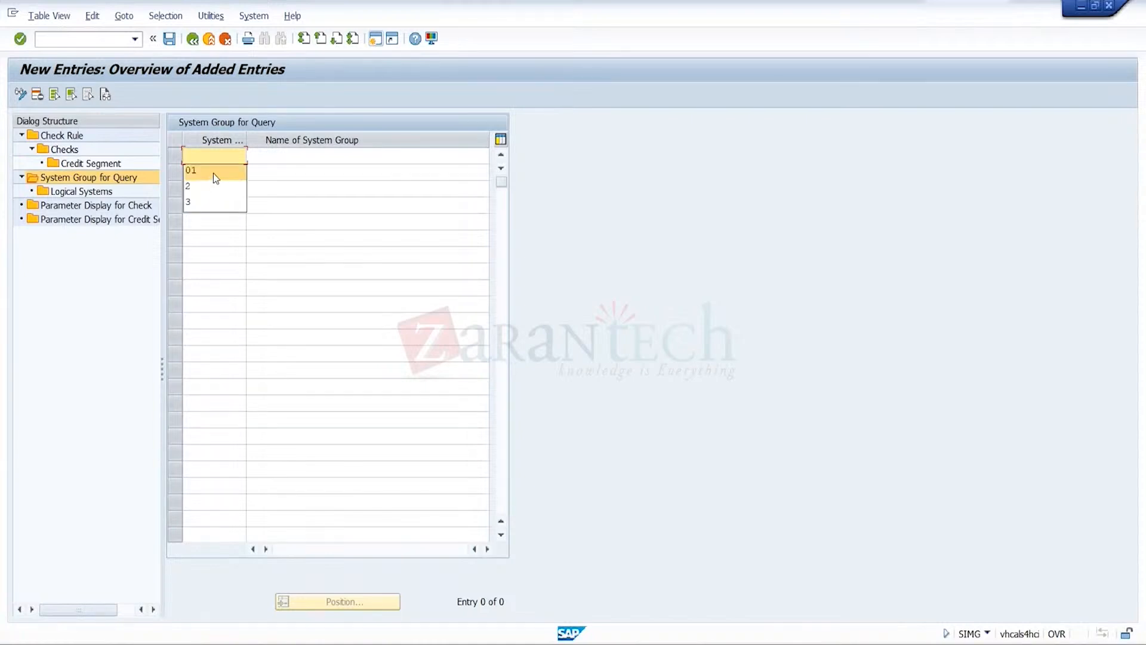
click(213, 173)
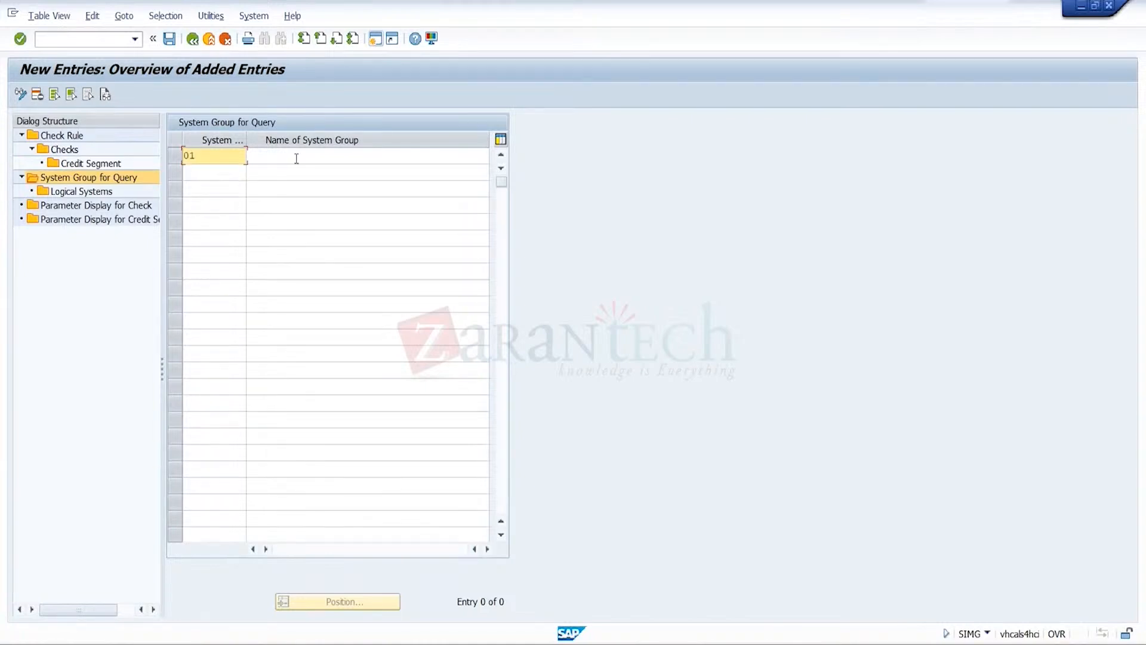
click(296, 158)
key(BackSpace)
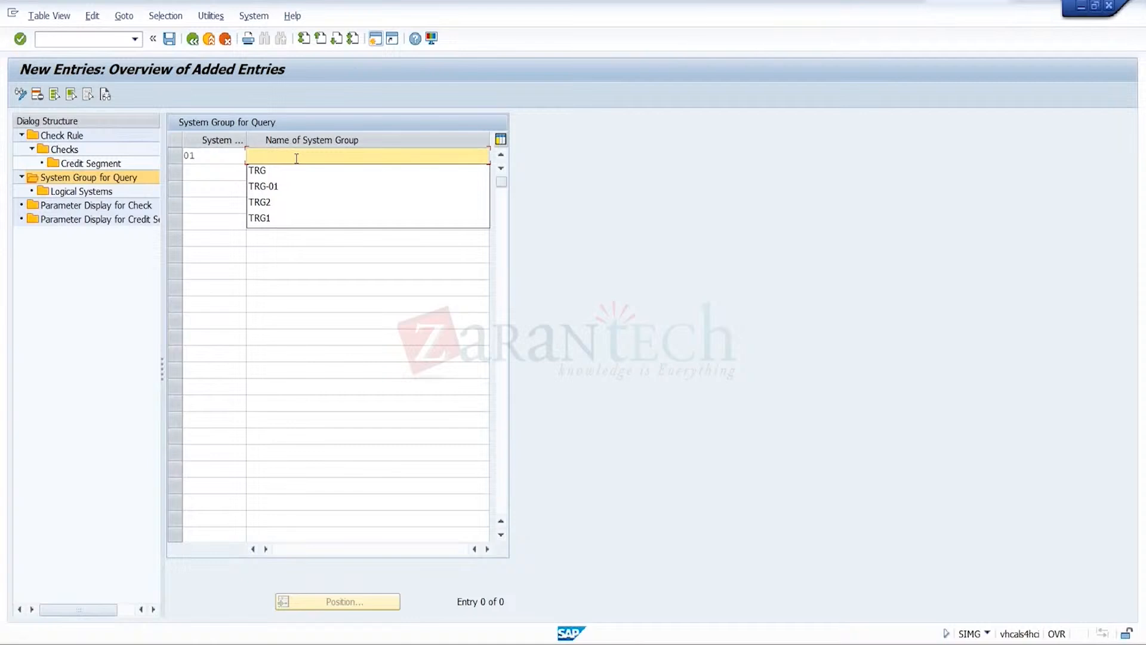
click(281, 173)
key(Return)
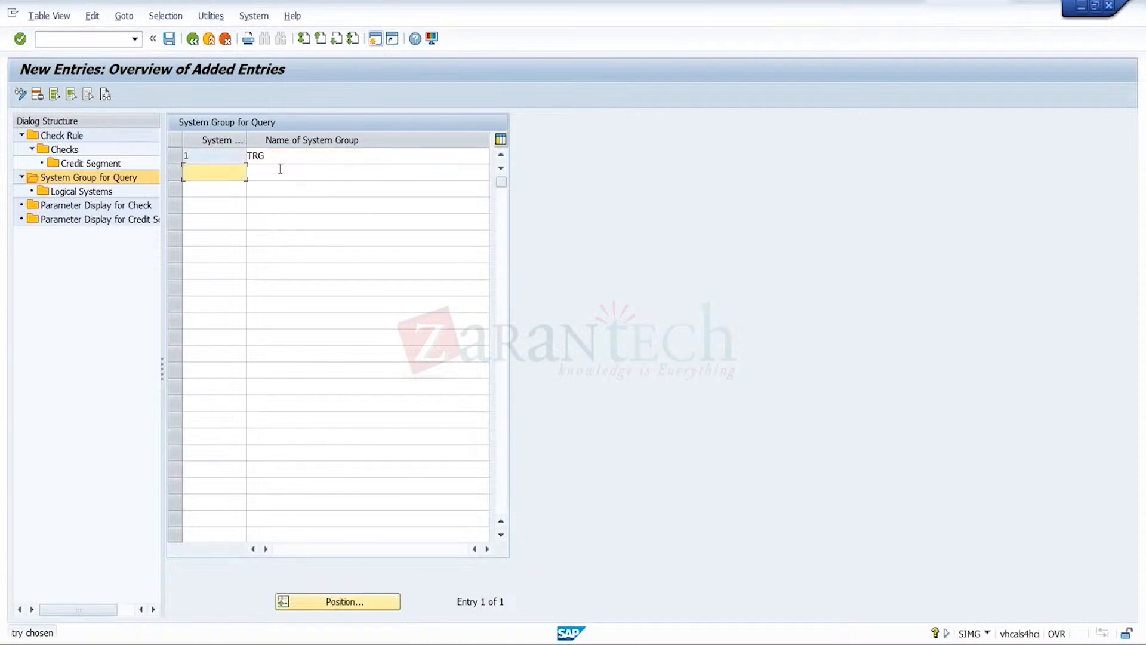
Assign the logical system S4LOCAL to the TRG system group
click(175, 154)
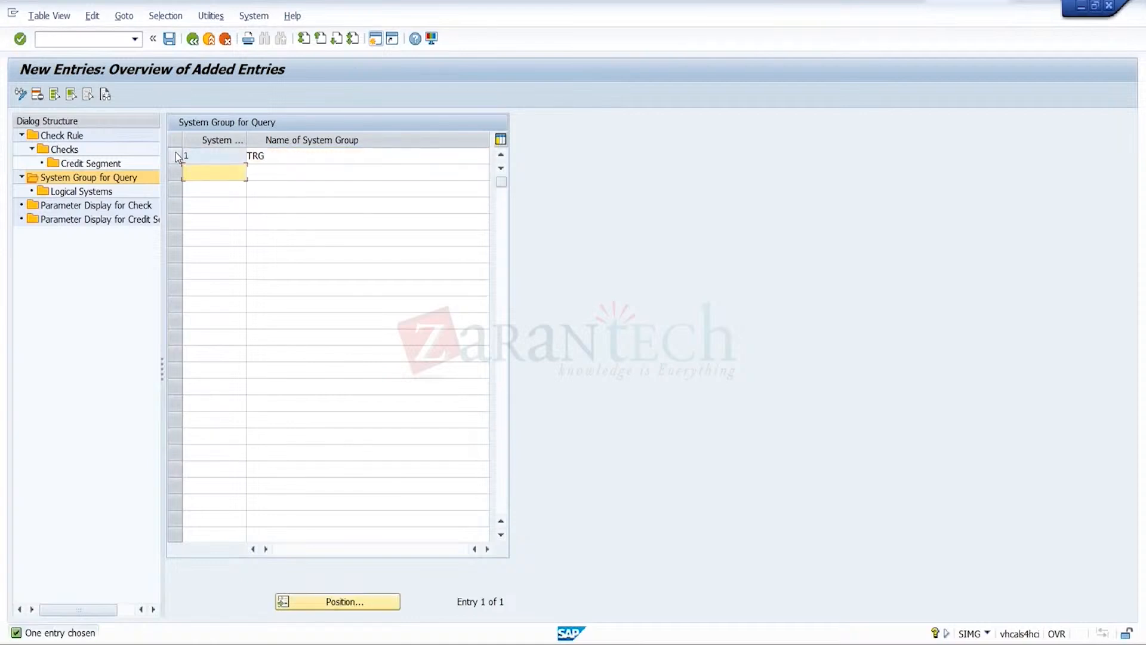
double_click(97, 194)
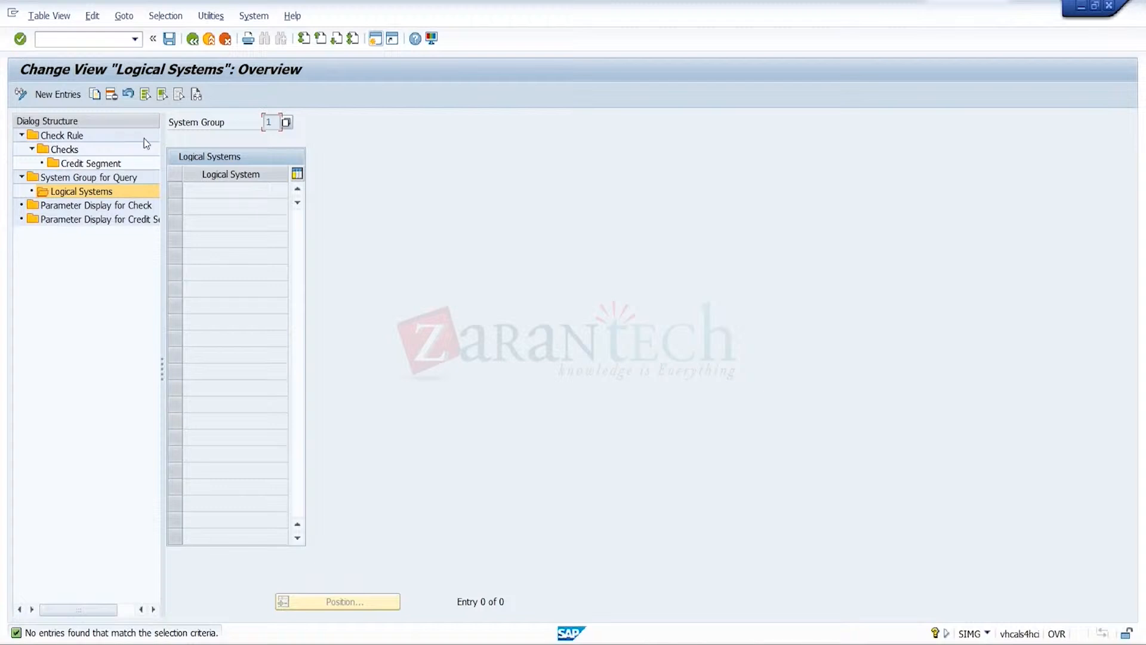
click(57, 94)
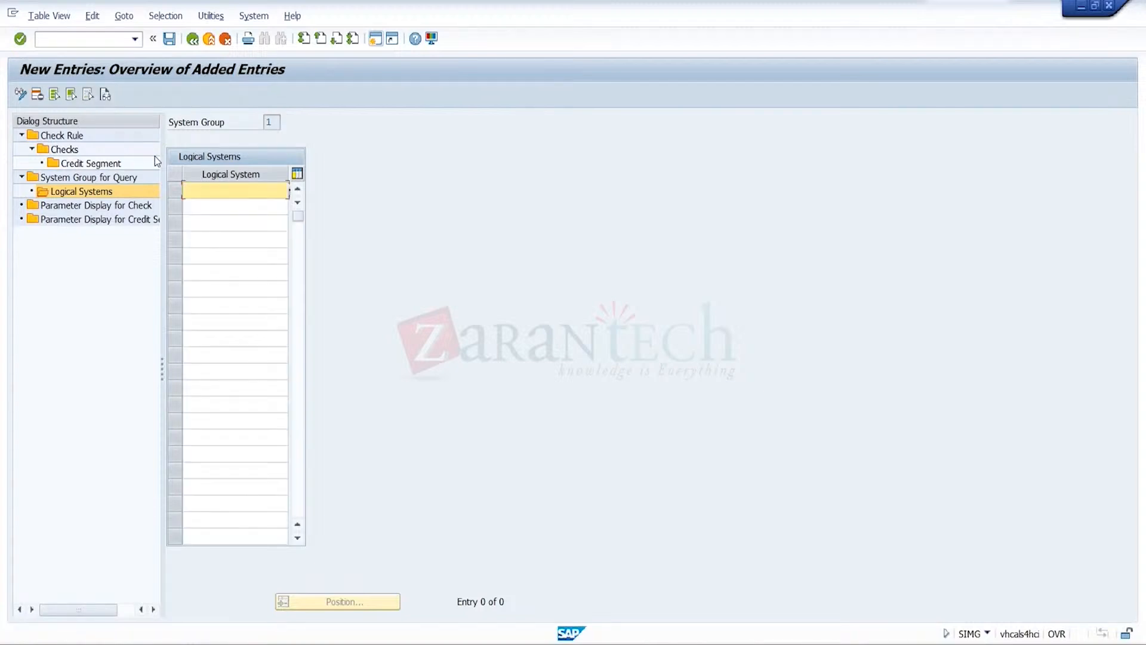
double_click(287, 192)
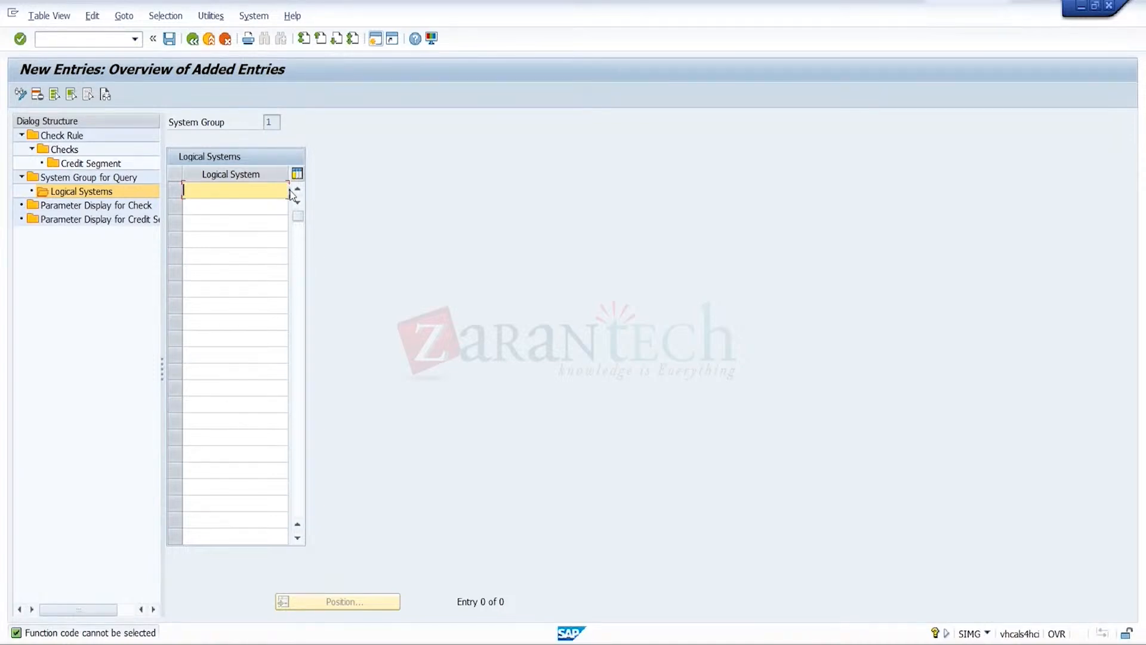
click(296, 191)
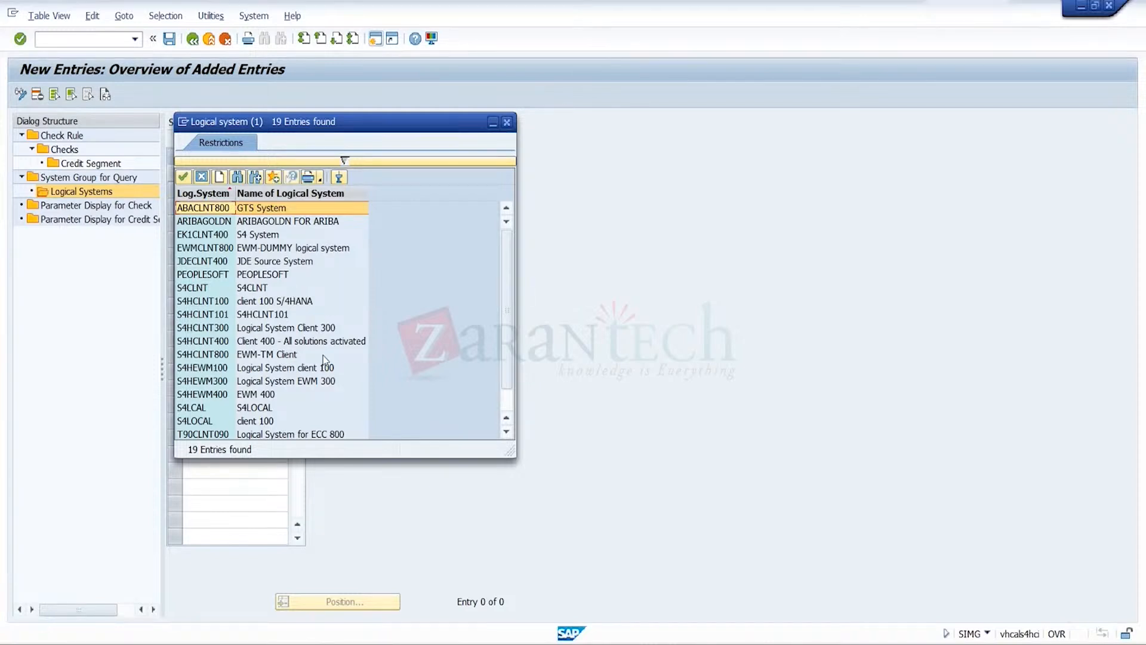
double_click(273, 424)
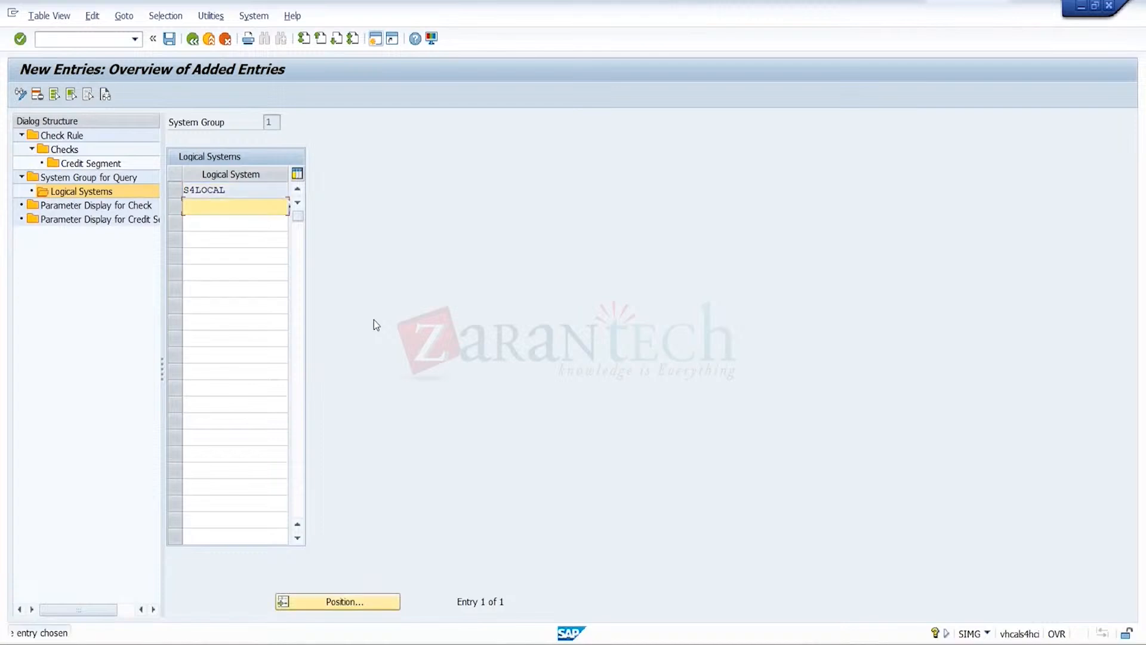
click(174, 189)
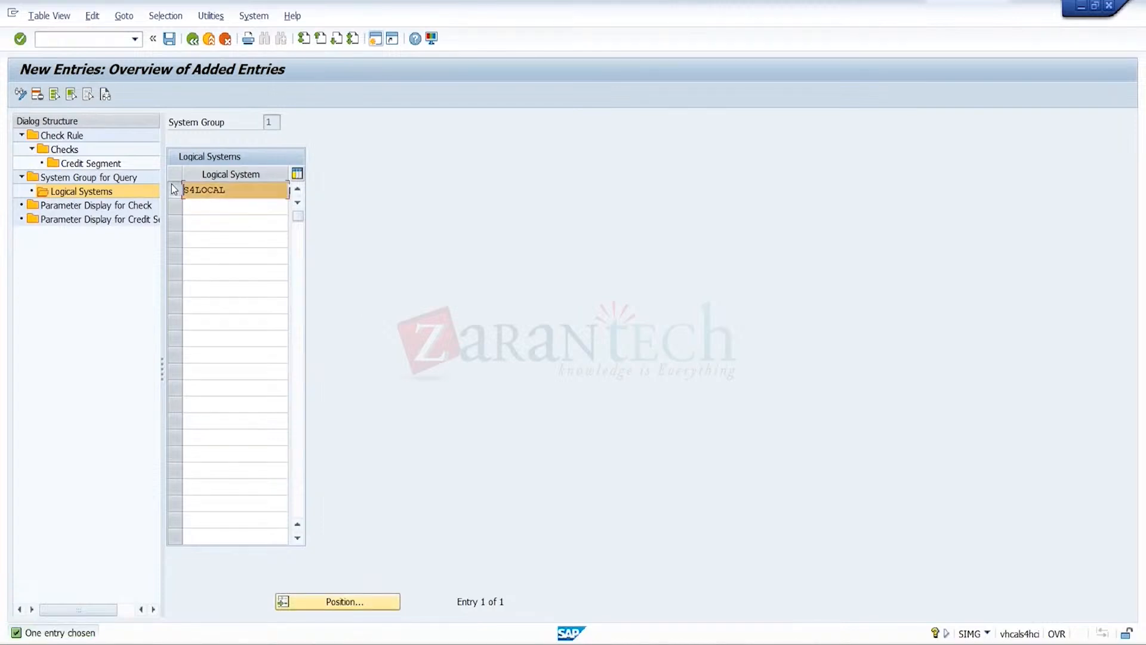
Examine the parameter displays for check and for credit segment, selecting the 030 TRG entry, and return to the check rule overview
double_click(144, 205)
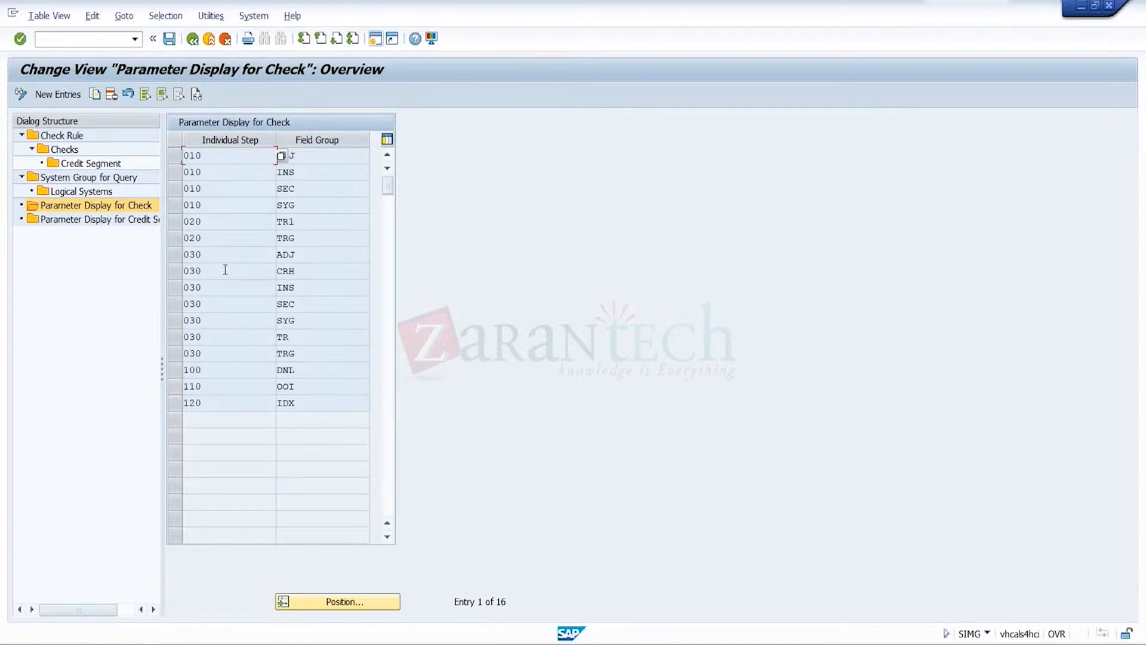
click(177, 353)
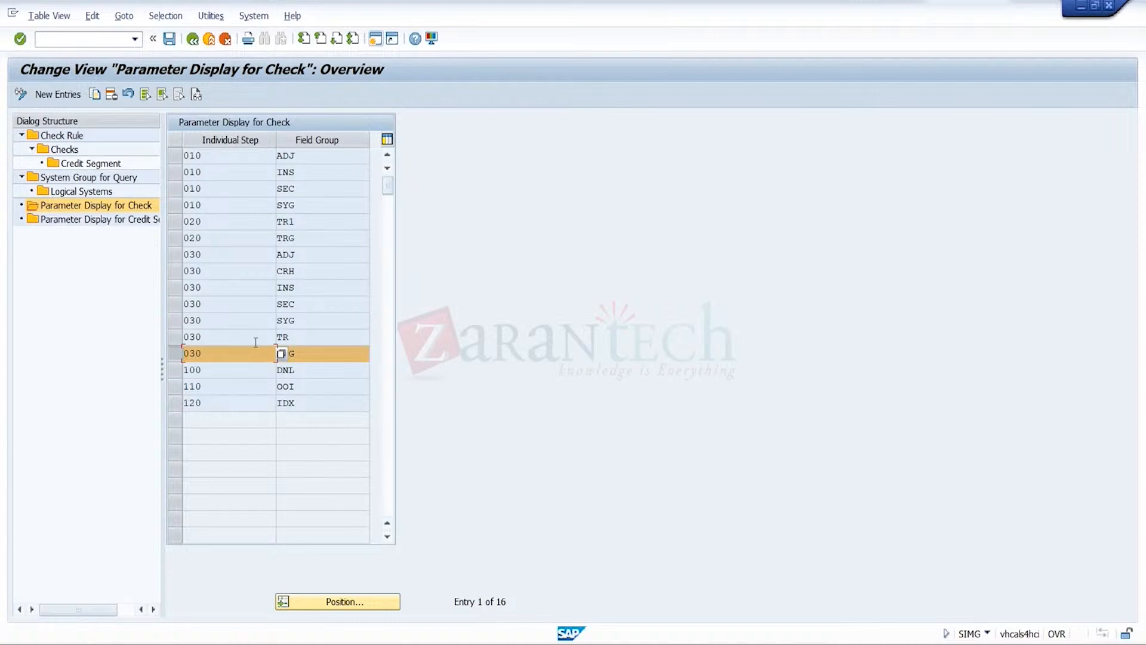
double_click(134, 225)
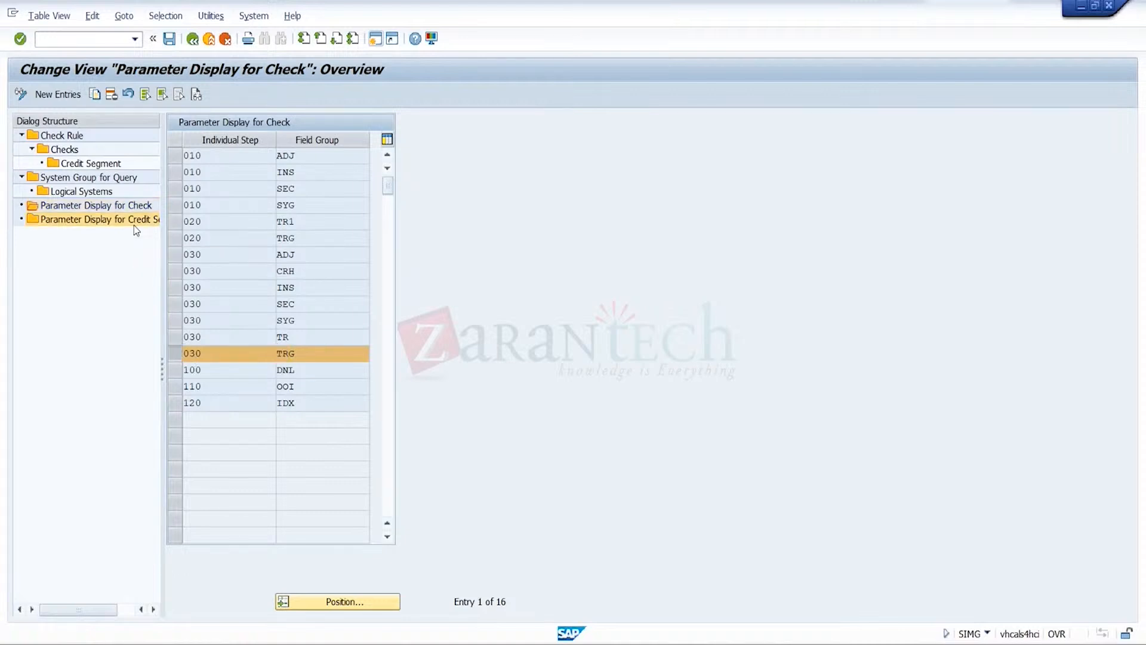
click(466, 204)
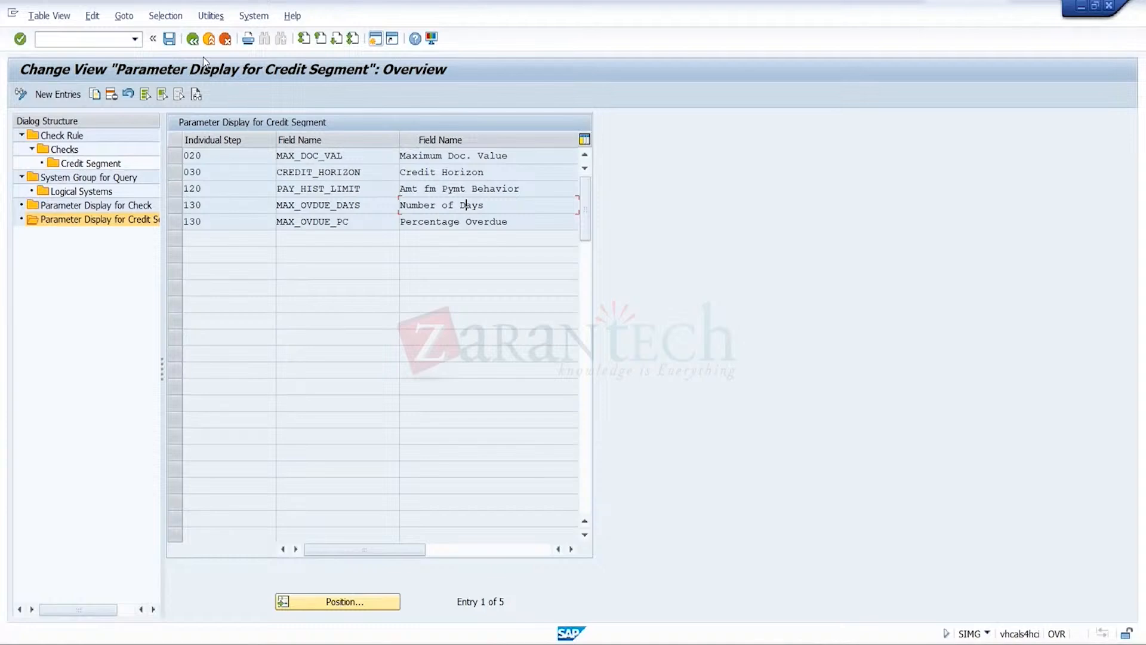
click(192, 39)
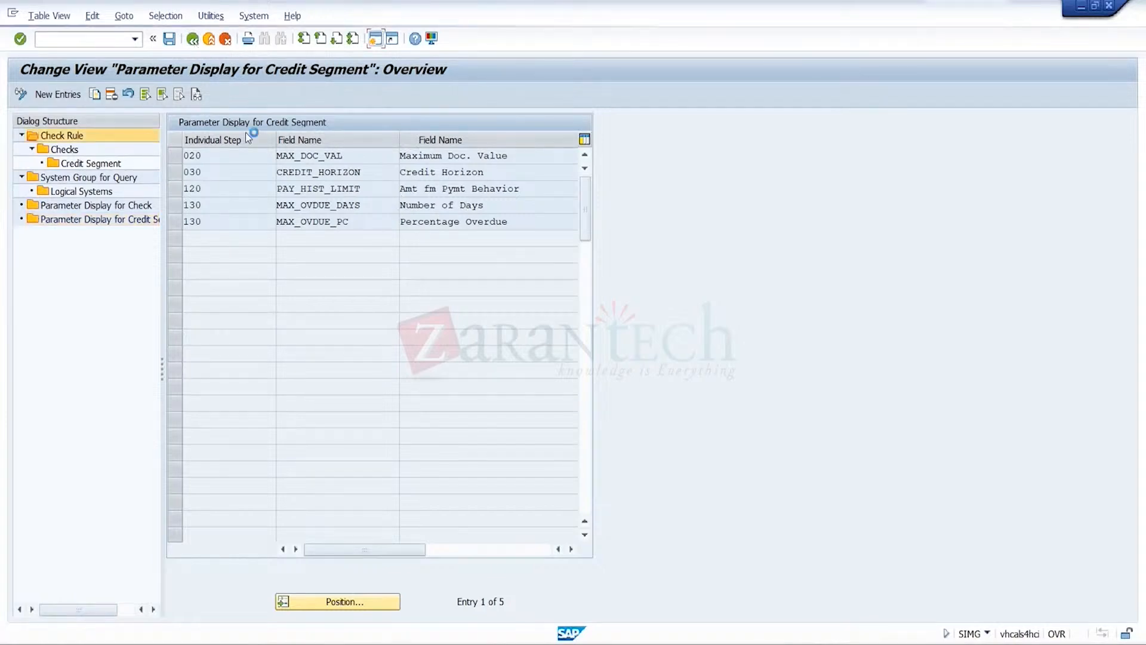
Review the logical systems of system group TRG and go back through the system group overview to the check rules
click(109, 193)
double_click(109, 193)
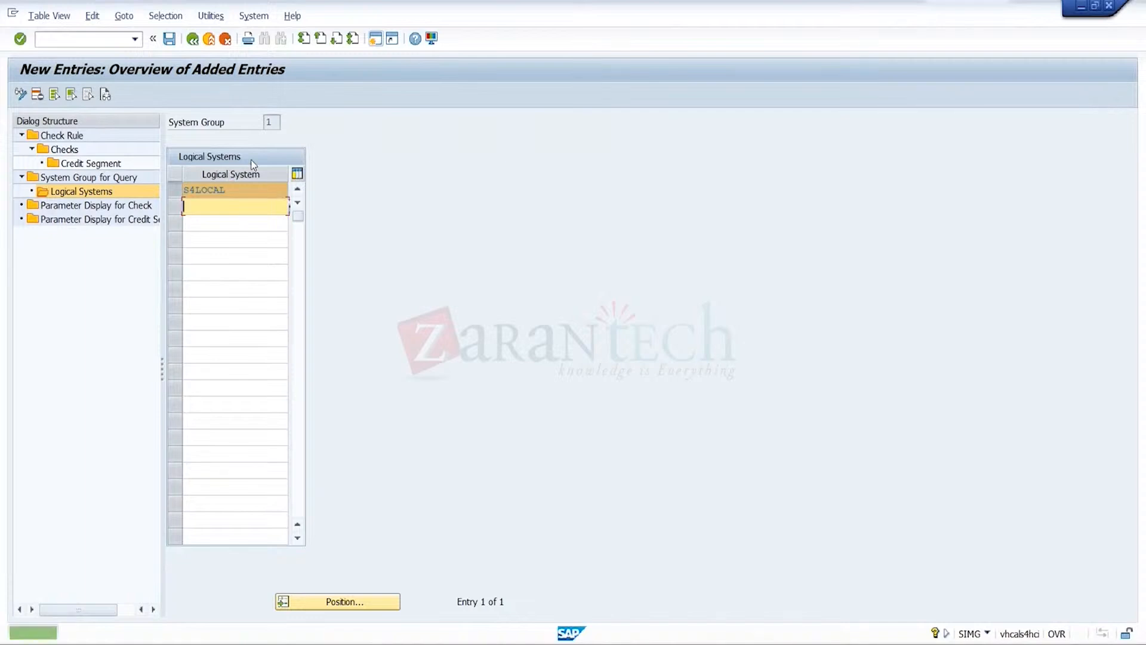
click(194, 40)
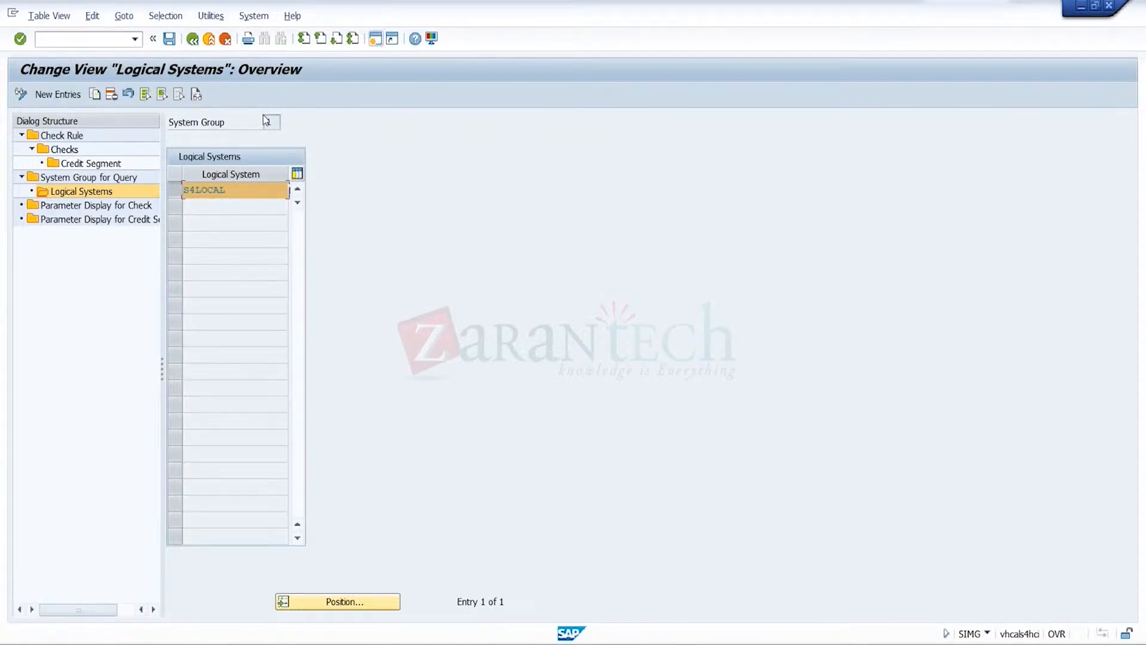
click(192, 39)
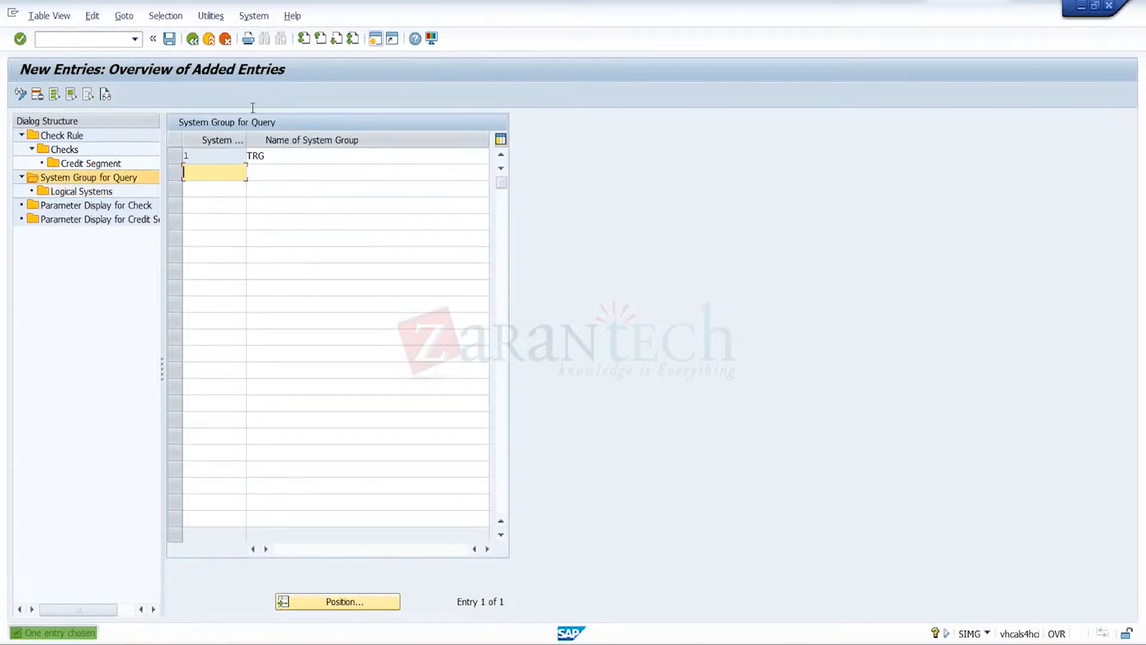
click(191, 43)
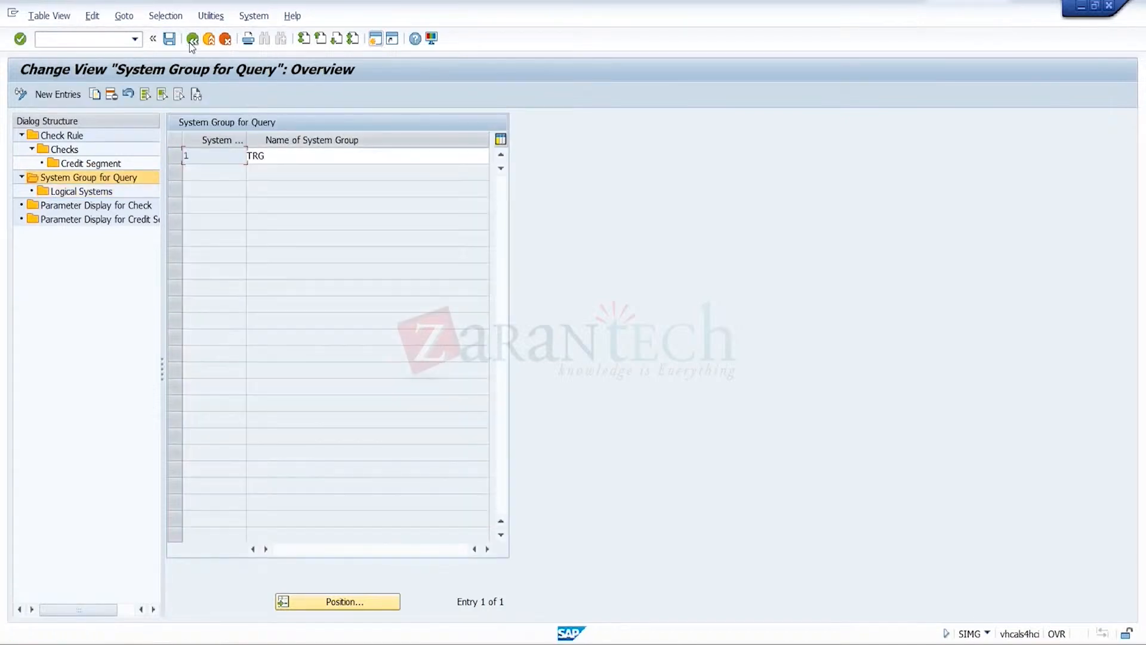
click(193, 40)
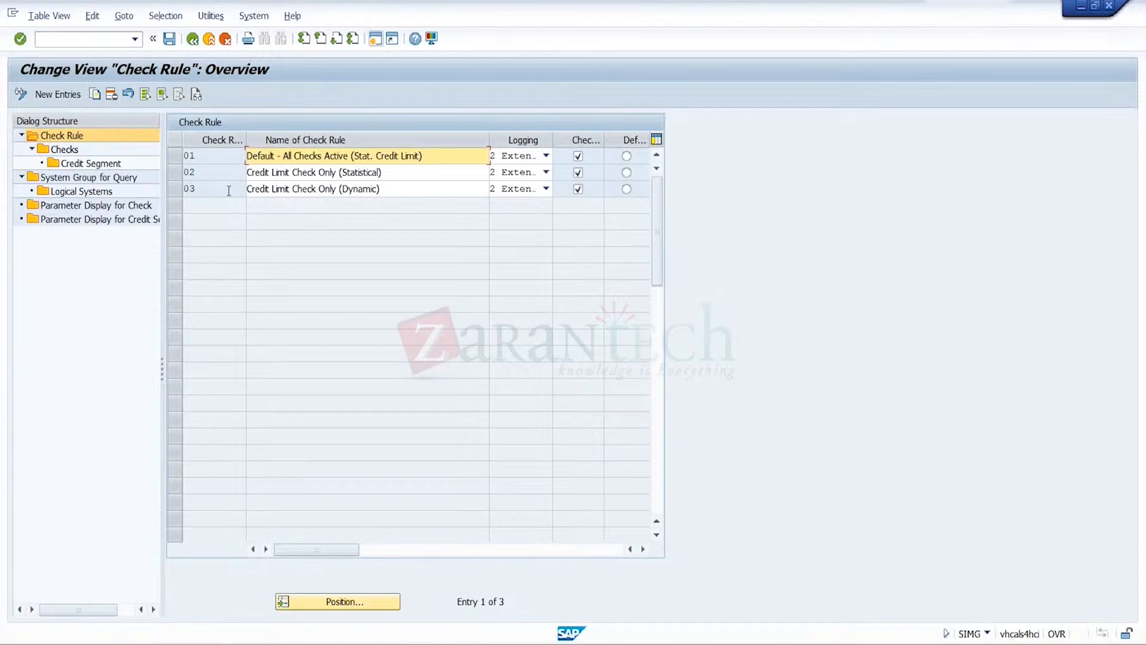
Select check rule 03, inspect the assigned logical systems, and reopen them from the selected TRG system group
click(177, 189)
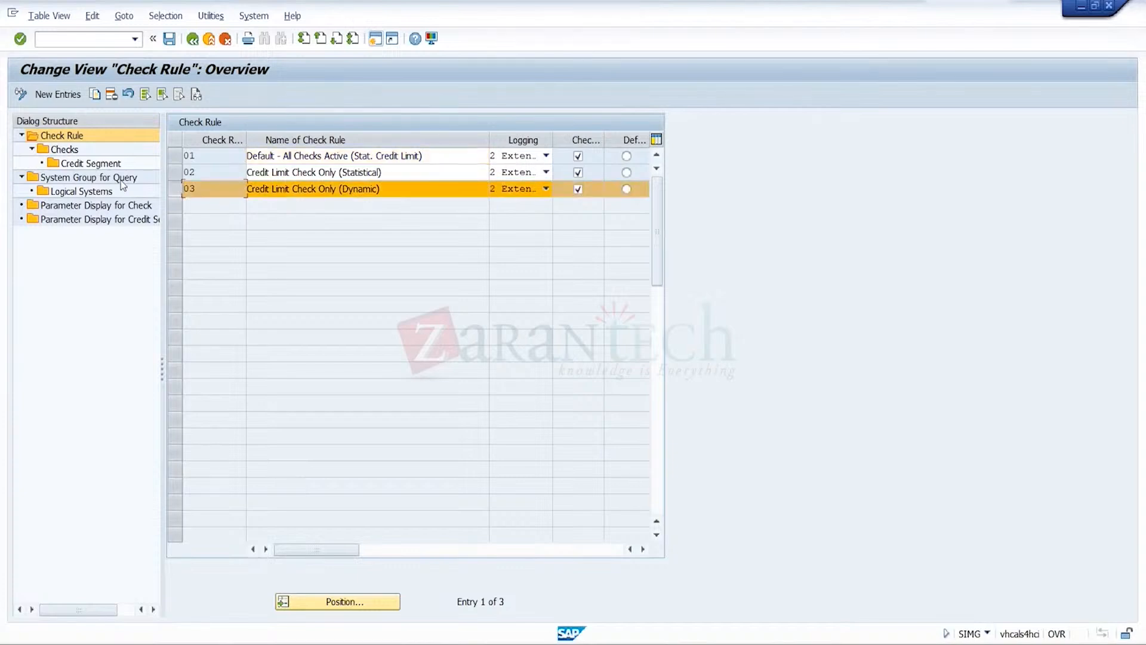
double_click(89, 191)
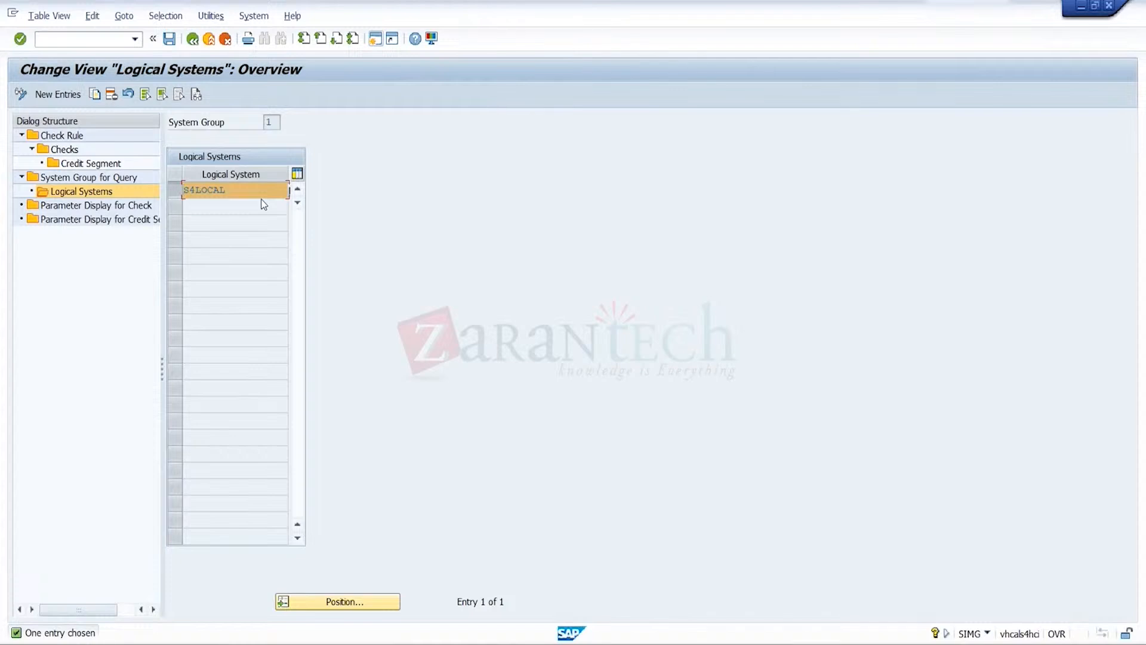
click(192, 39)
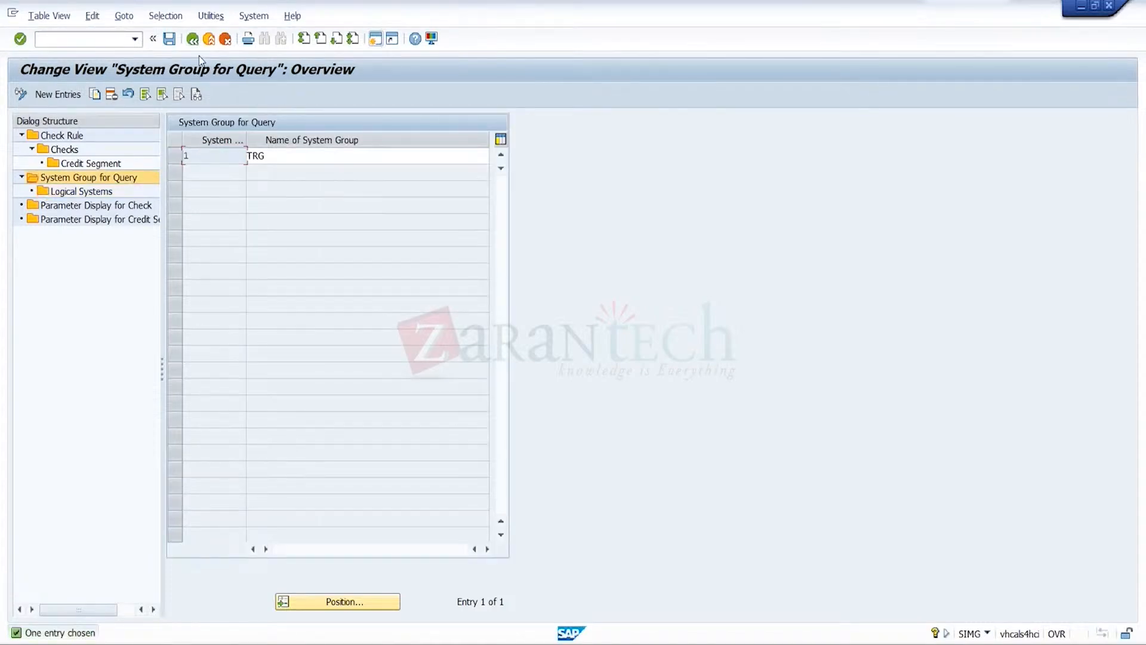
click(293, 155)
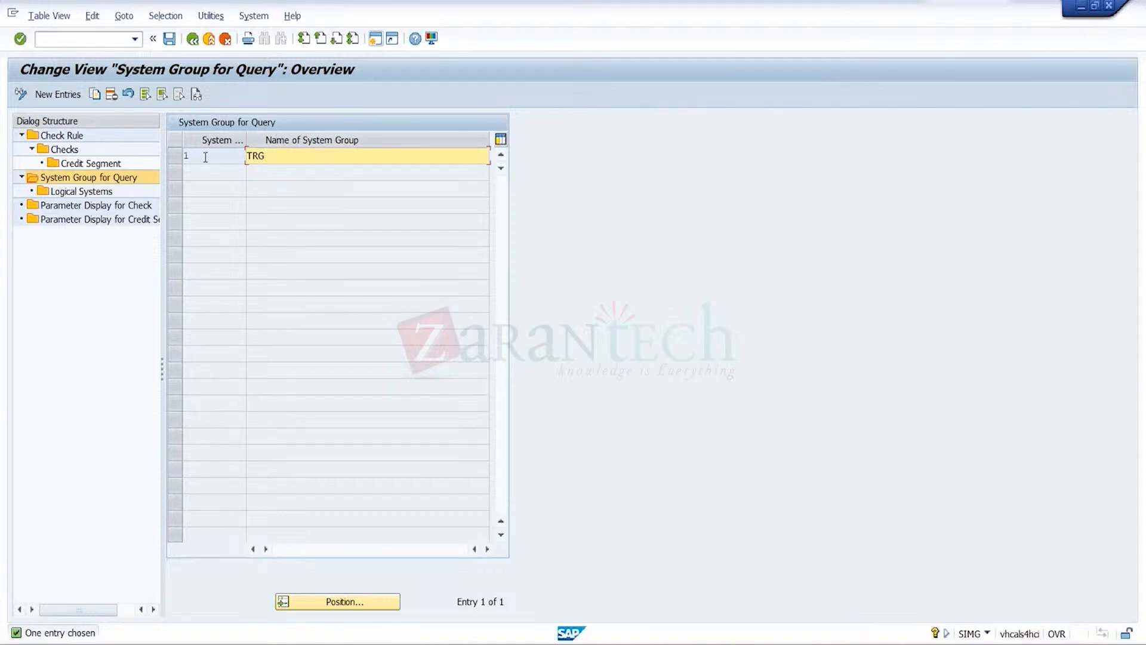
click(175, 157)
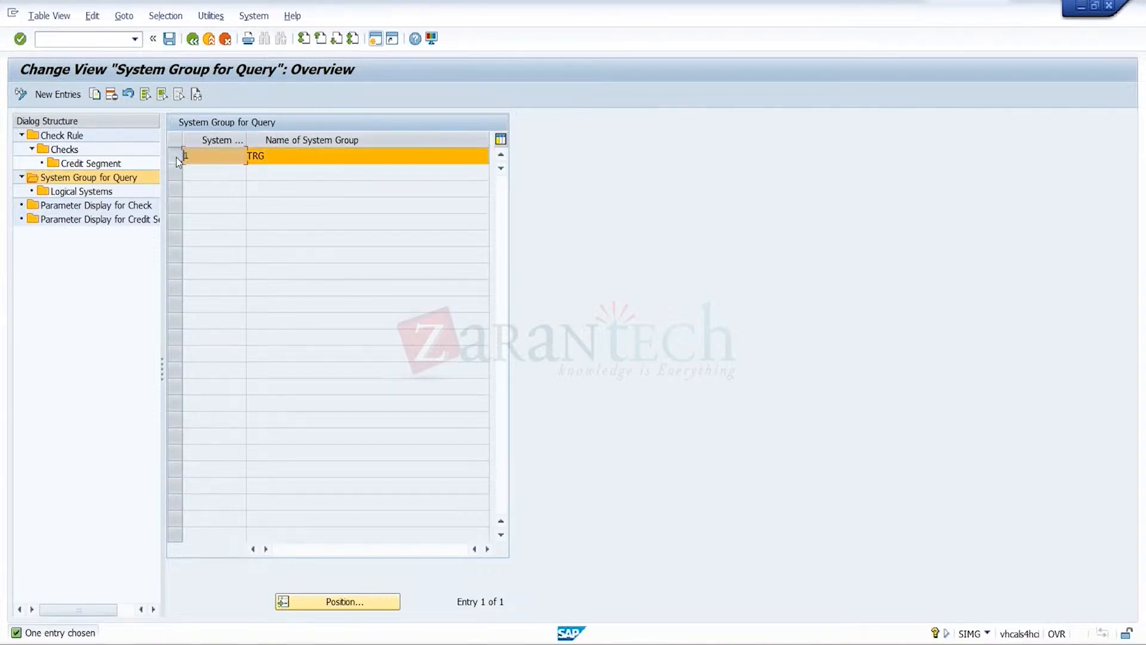
double_click(112, 192)
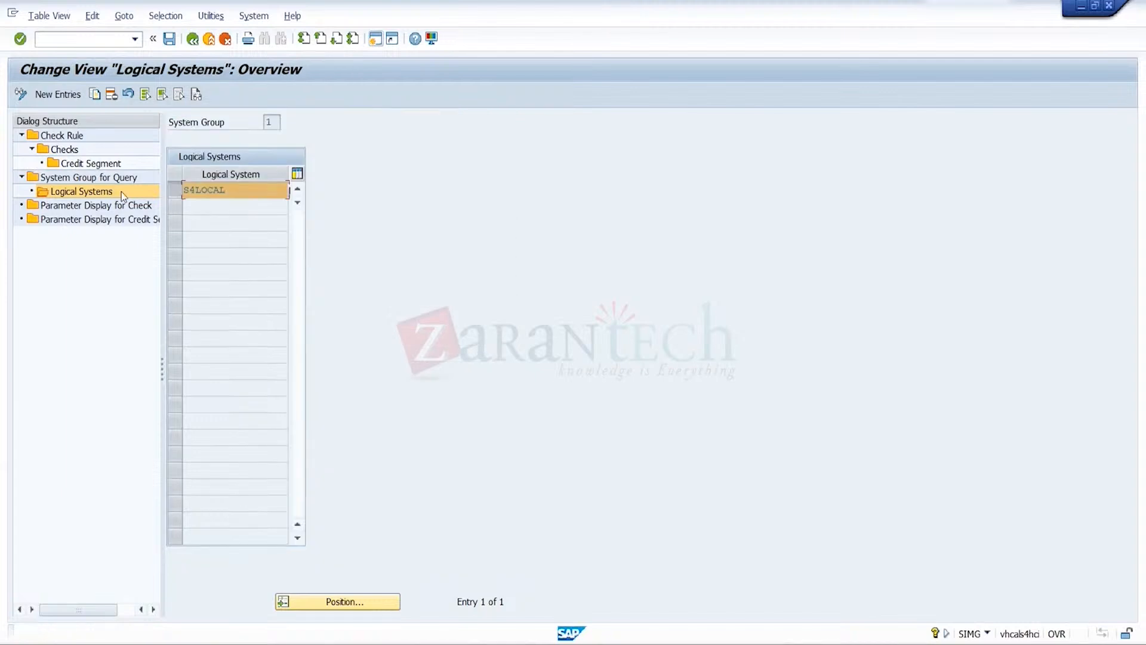
Re-examine the parameter display for check and the parameter display for credit segment
click(119, 209)
double_click(121, 209)
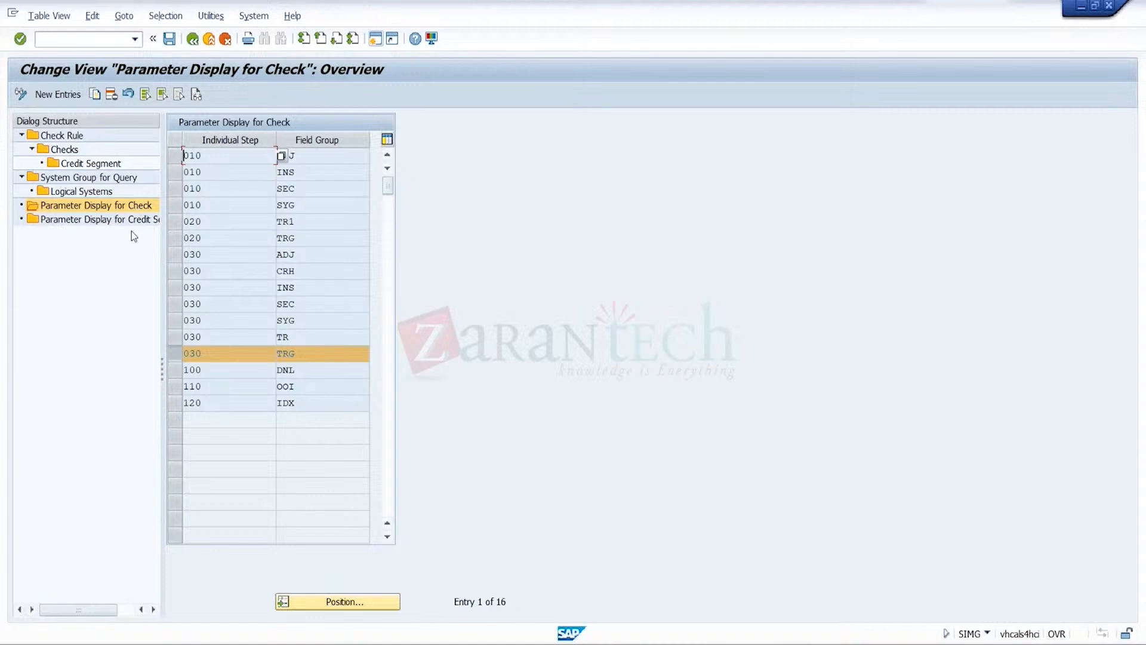
double_click(136, 221)
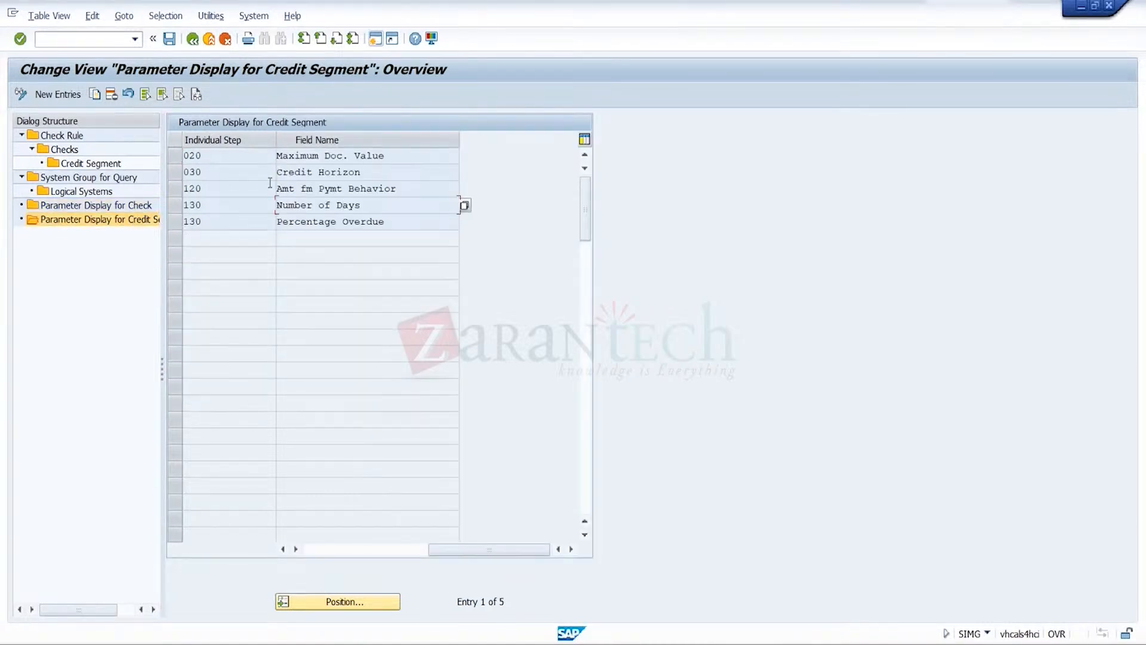
View the individual steps available for a new credit segment parameter display entry and return to the check rule overview without adding one
click(67, 95)
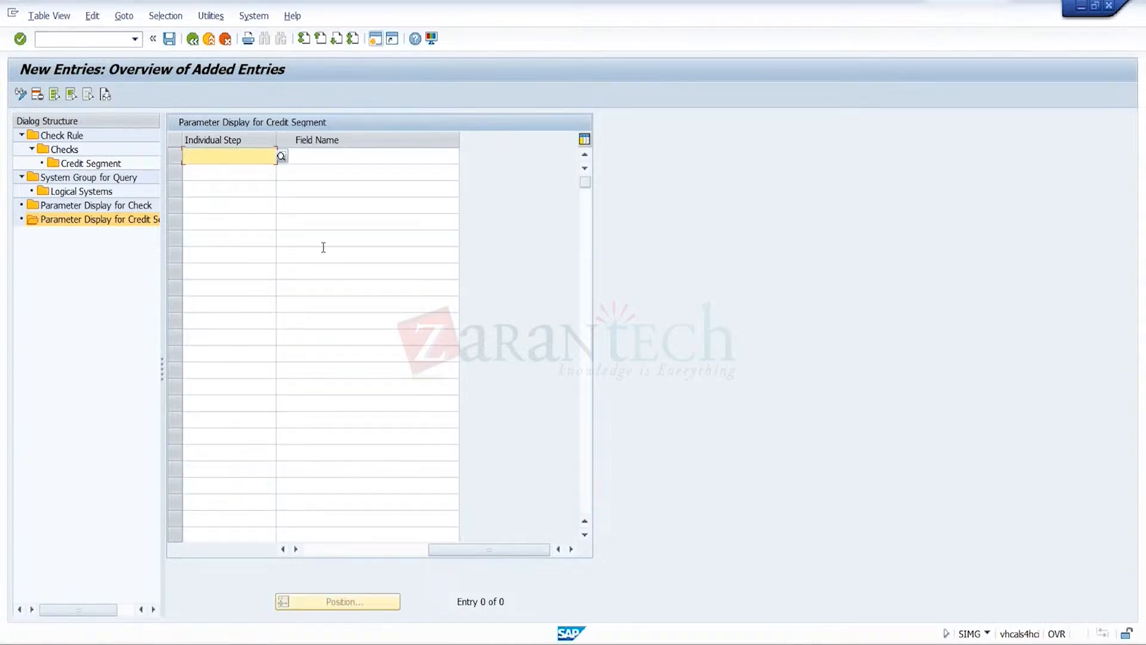
click(281, 155)
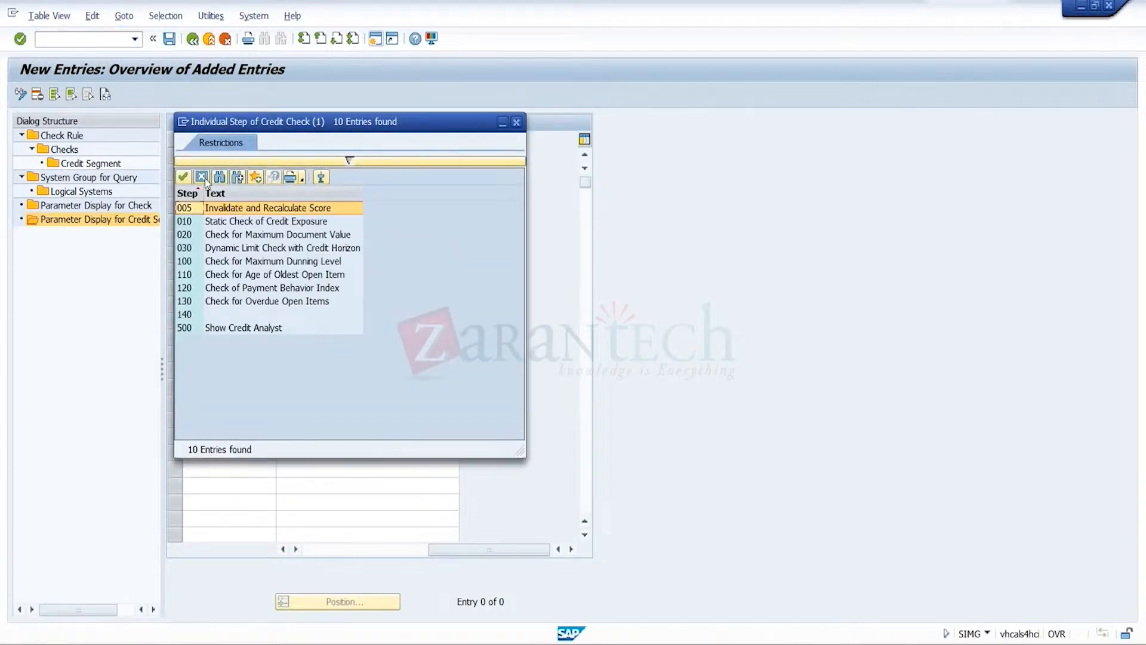
click(201, 176)
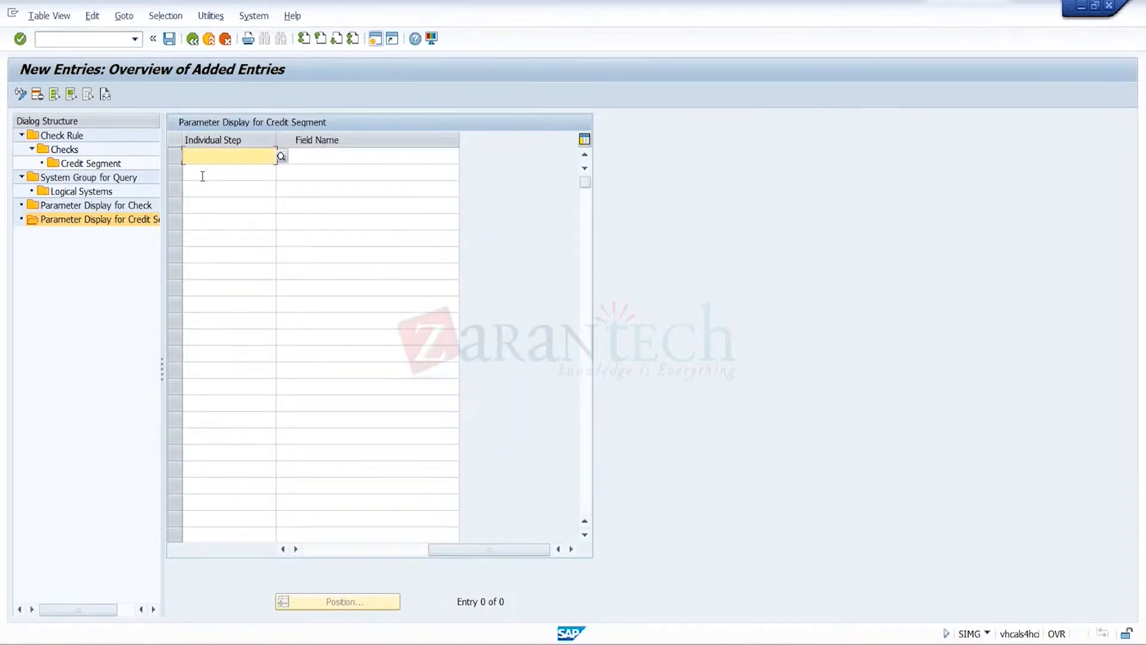
click(282, 157)
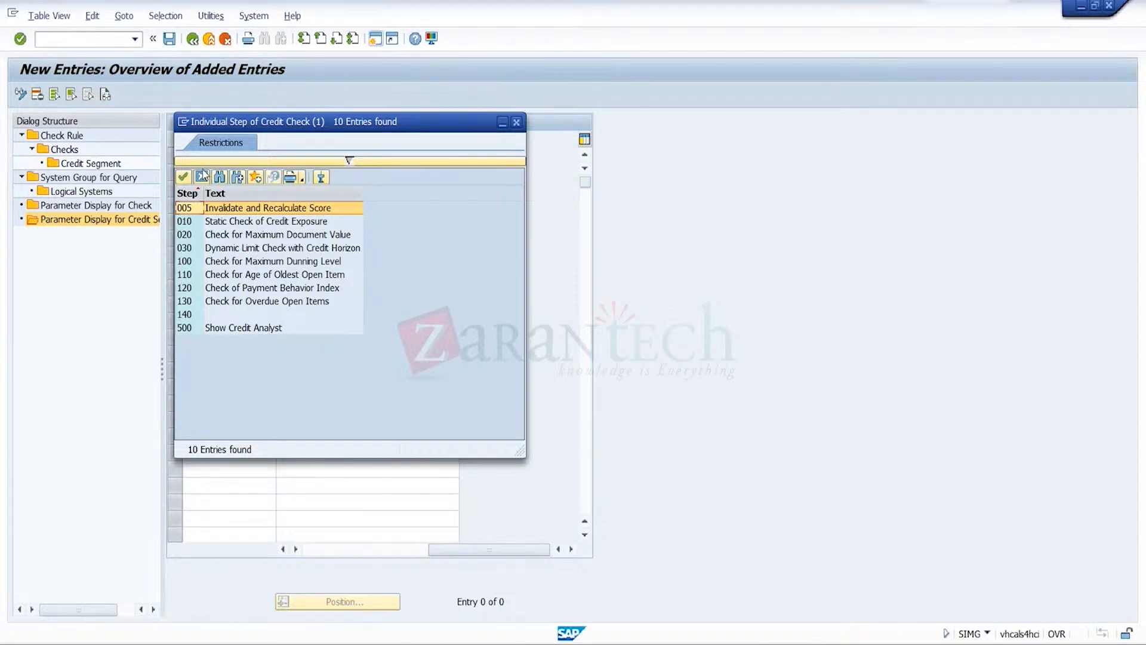
double_click(210, 208)
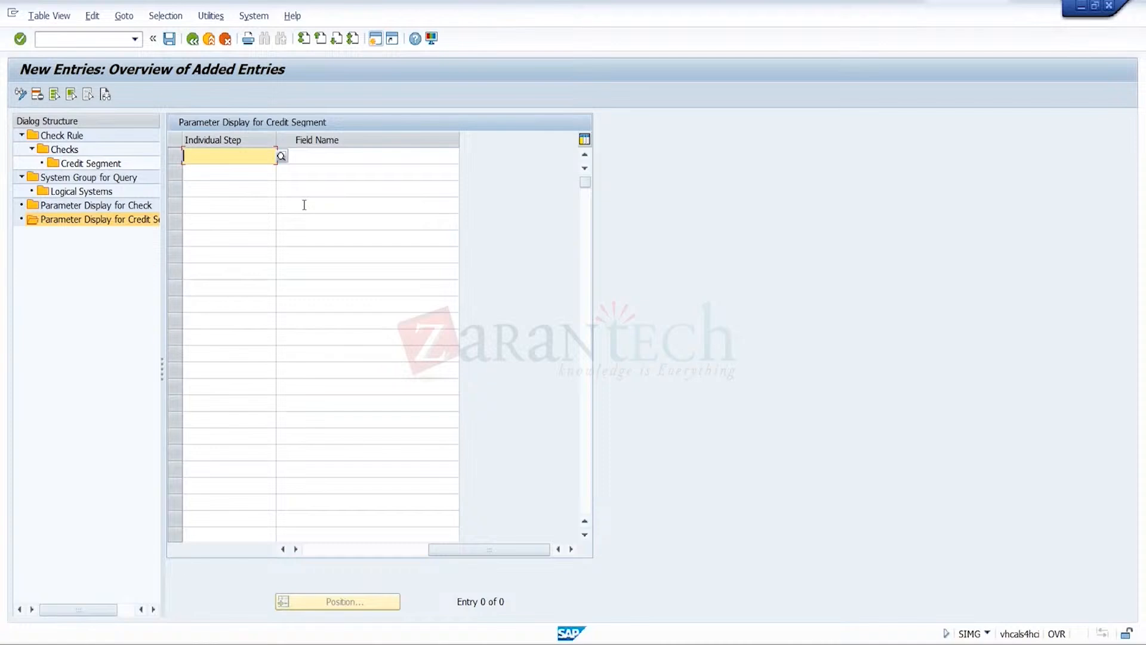
click(97, 192)
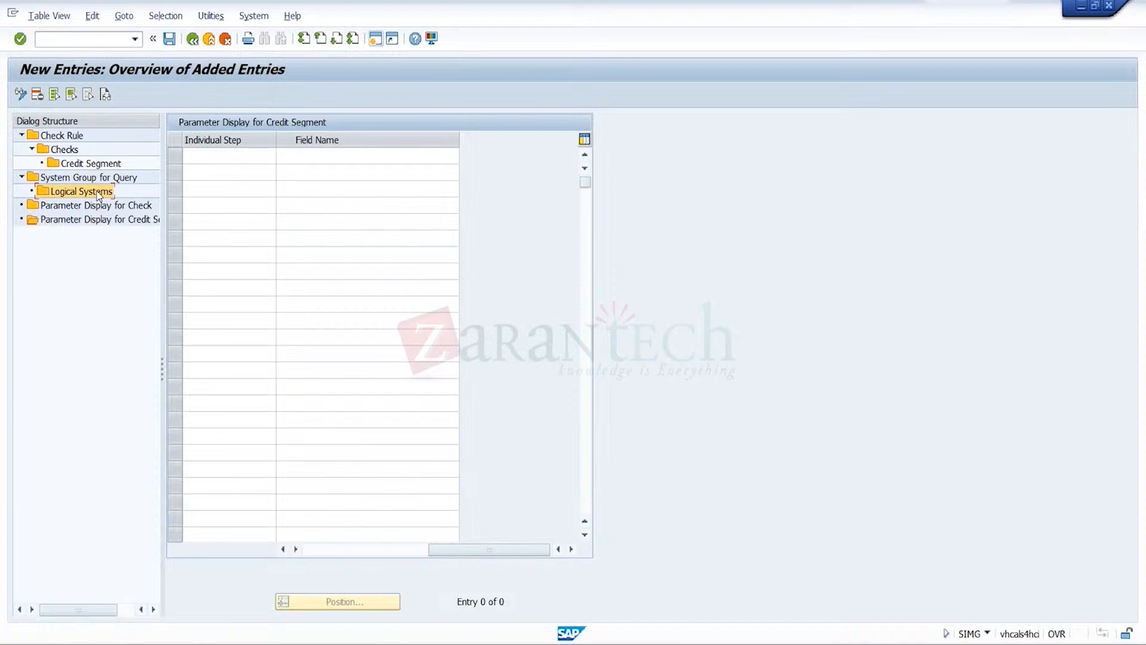
click(261, 171)
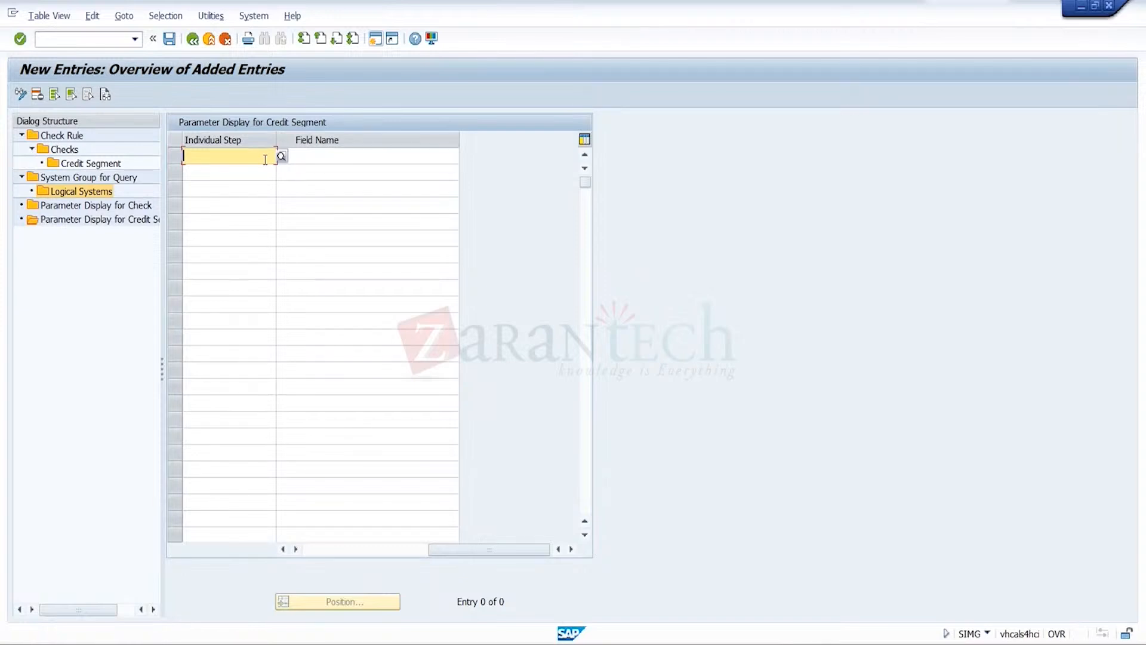
click(192, 40)
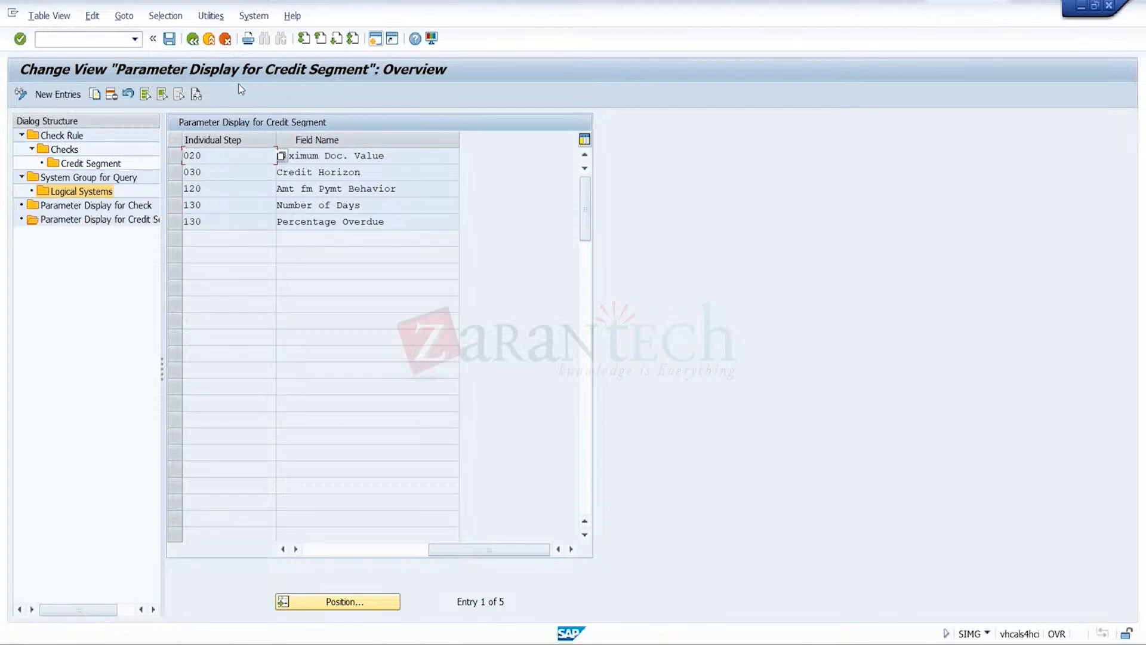
click(192, 39)
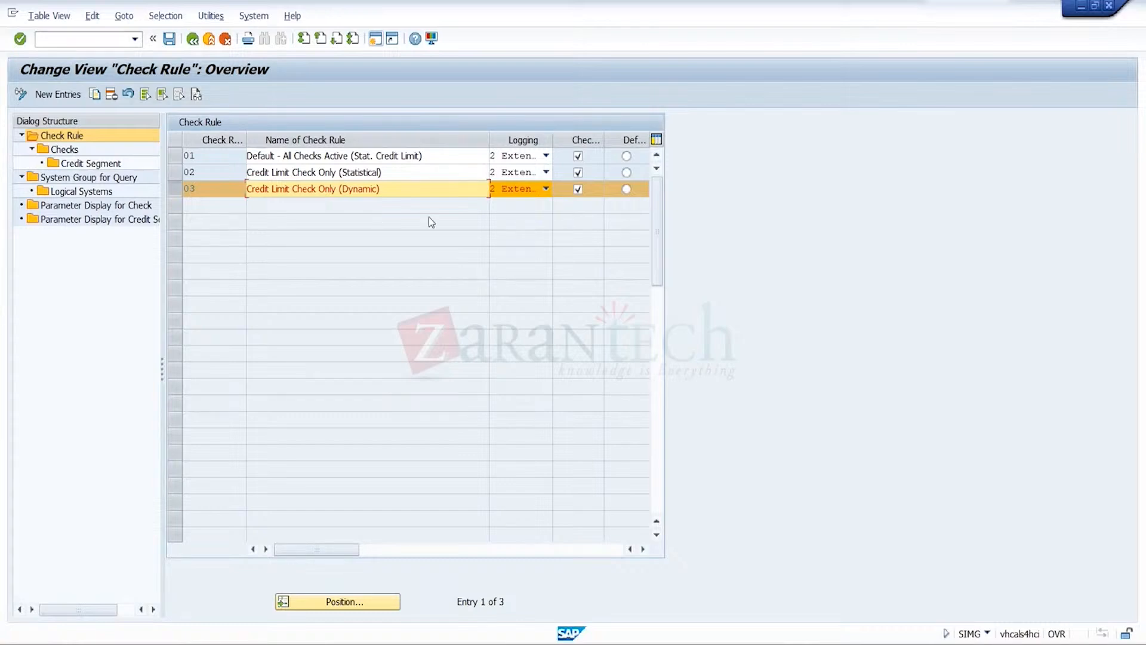
Inspect the logging options for check rule 03 without changing them and exit the check rule configuration
click(529, 197)
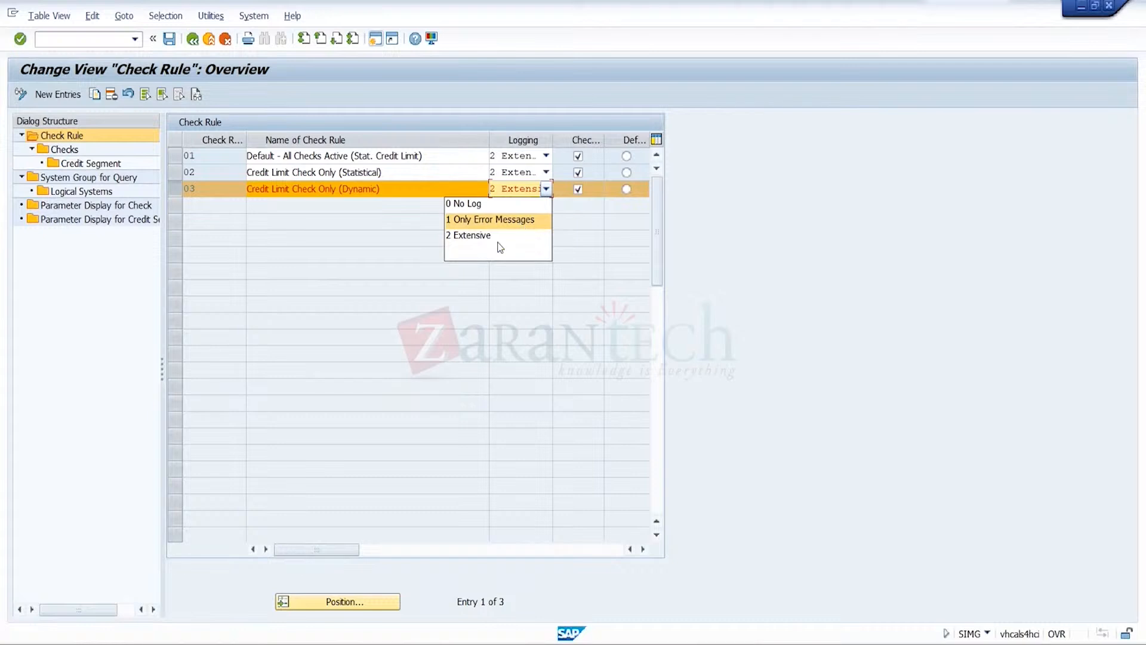
click(460, 268)
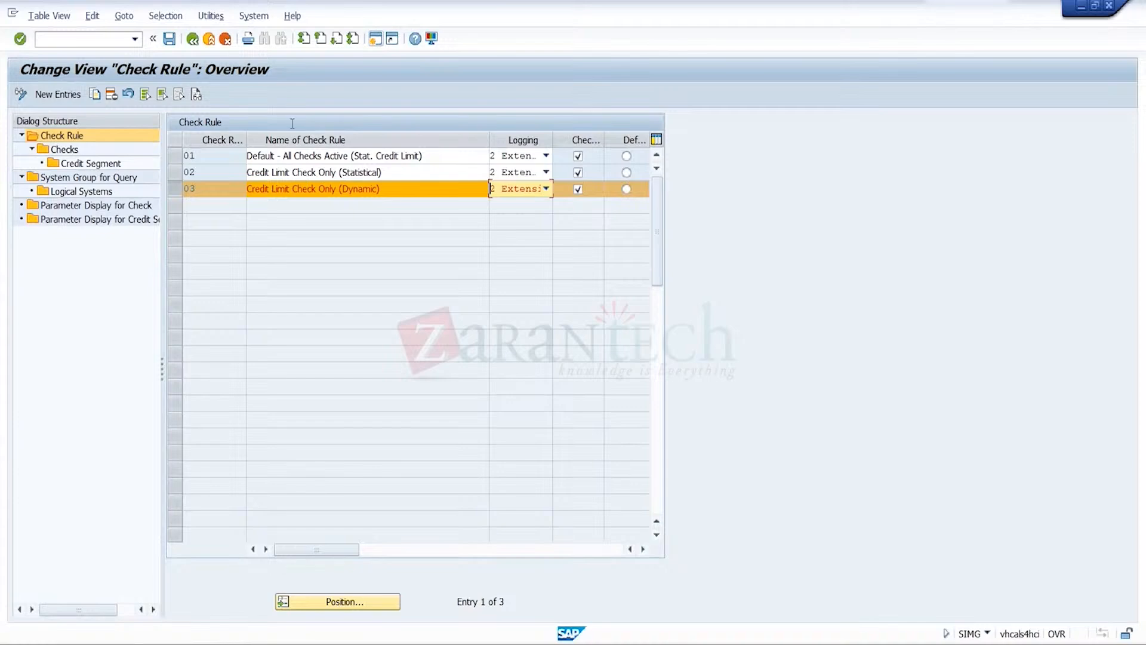
click(209, 39)
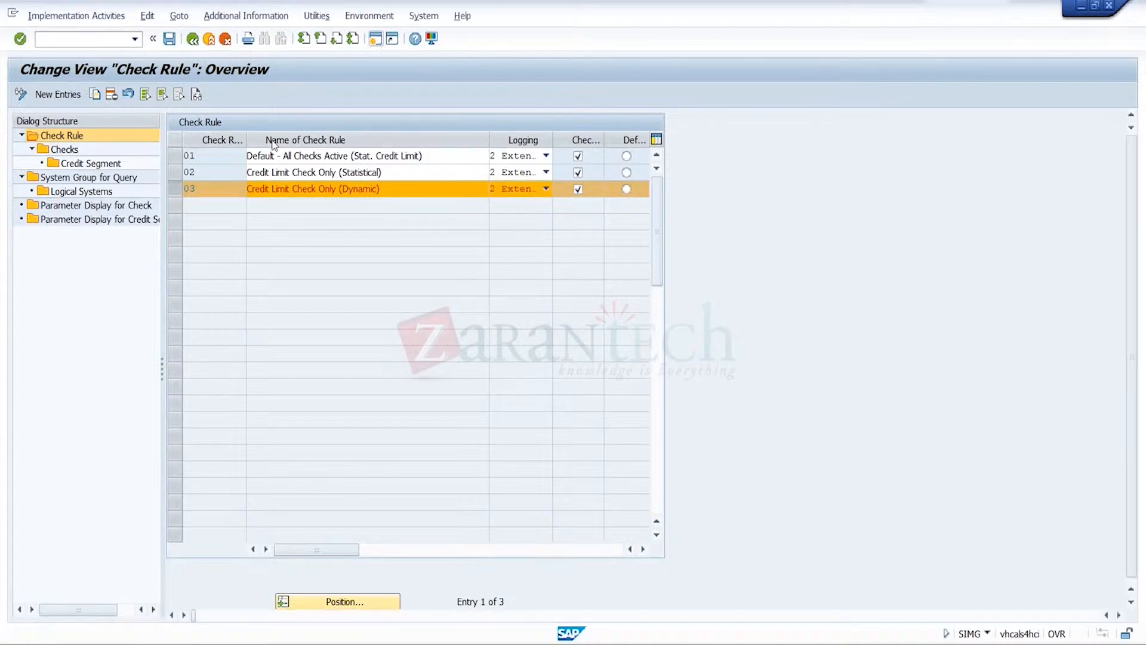